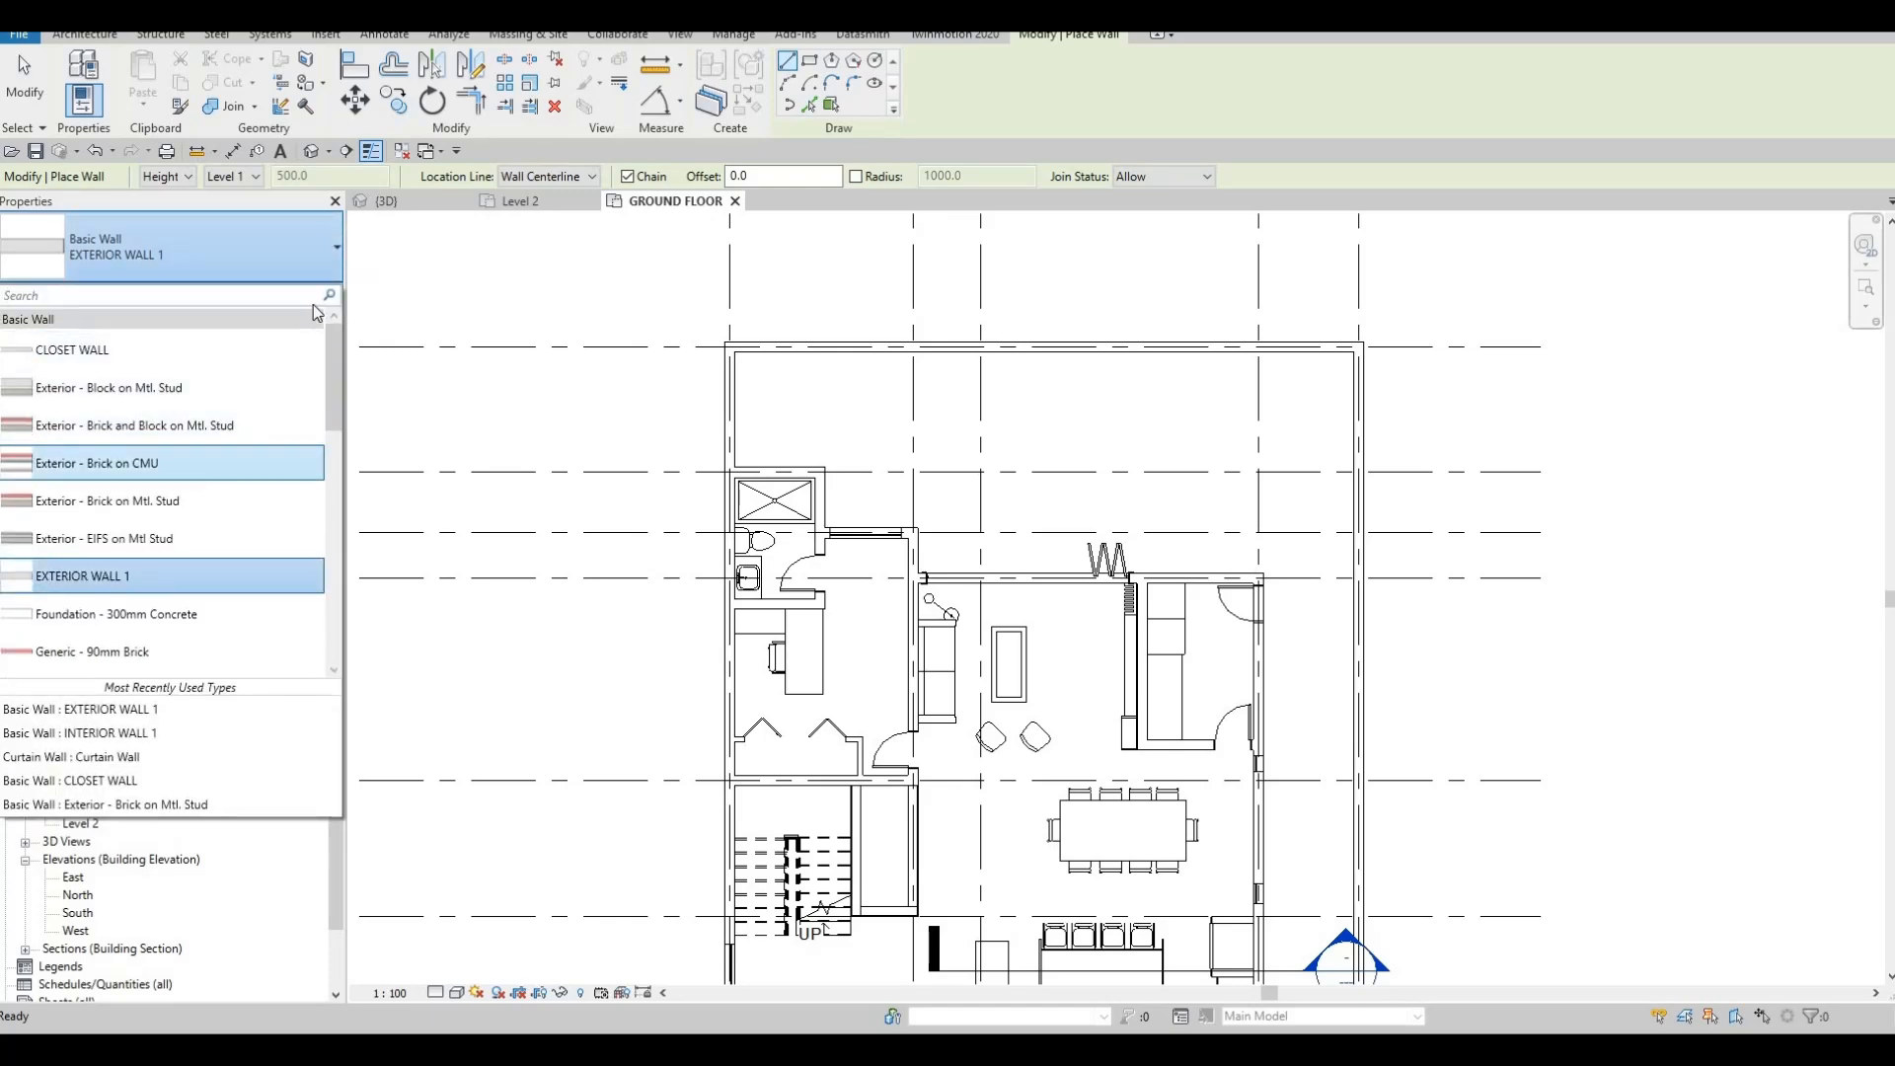
Duplicate the EXTERIOR WALL 1 wall type under the name POOL WALL.
{"action": "key", "text": "Escape"}
{"action": "left_click", "coordinate": [302, 293]}
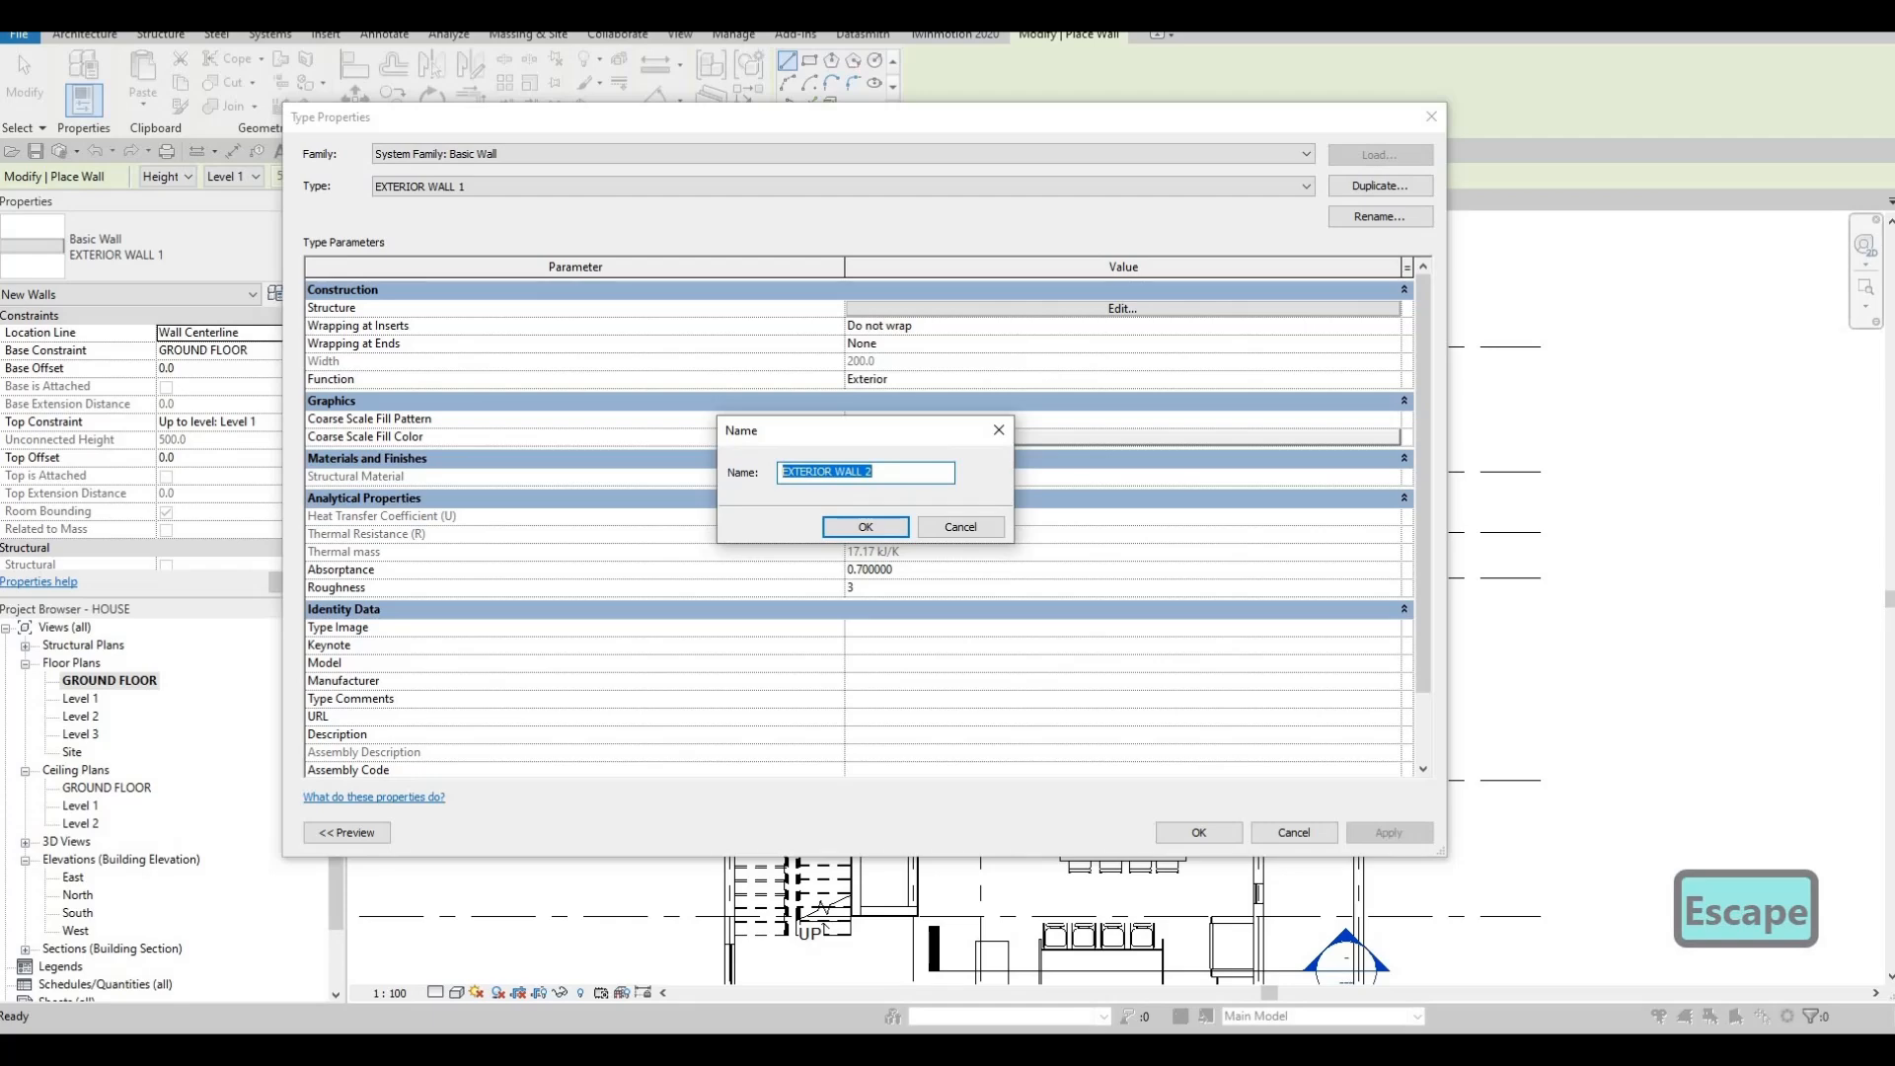
{"action": "type", "text": "pool w"}
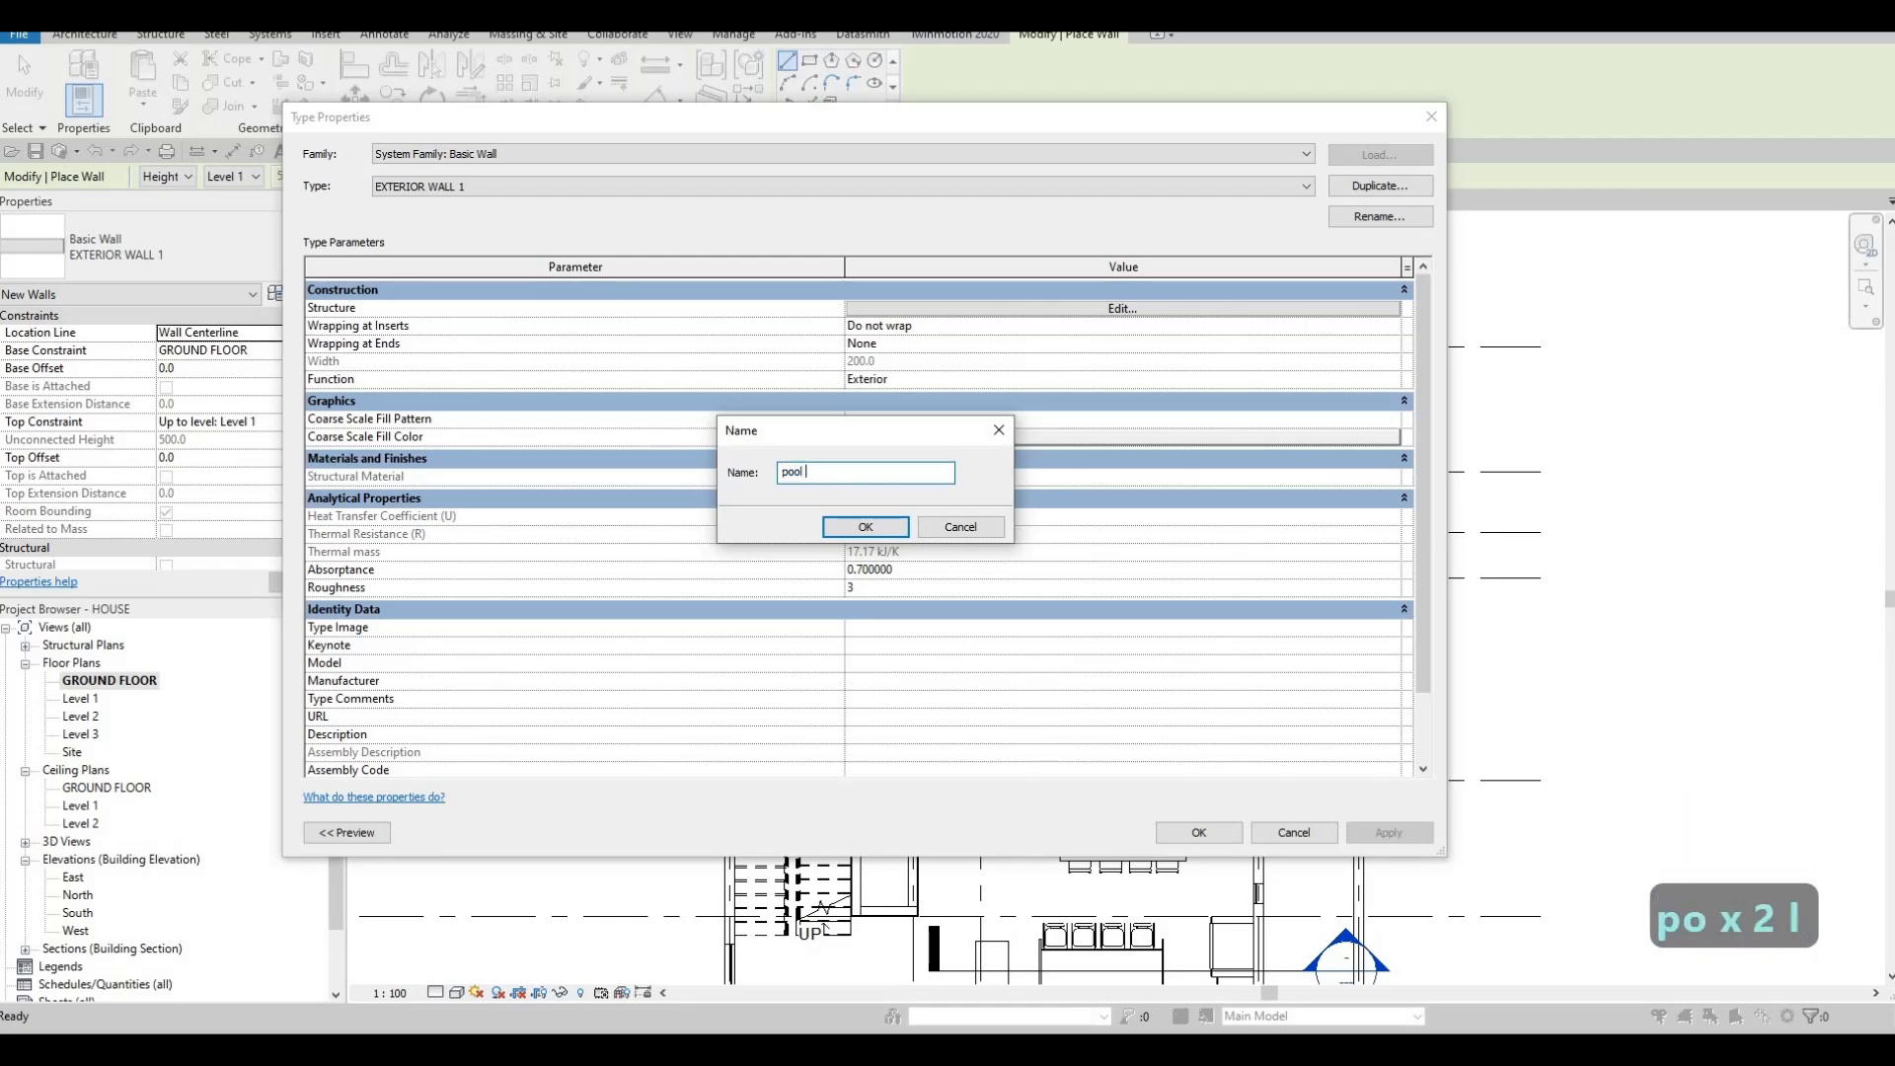
{"action": "key", "text": "BackSpace"}
{"action": "key", "text": "Caps_Lock"}
{"action": "key", "text": "BackSpace"}
{"action": "key", "text": "BackSpace"}
{"action": "key", "text": "BackSpace"}
{"action": "key", "text": "BackSpace"}
{"action": "key", "text": "BackSpace"}
{"action": "key", "text": "BackSpace"}
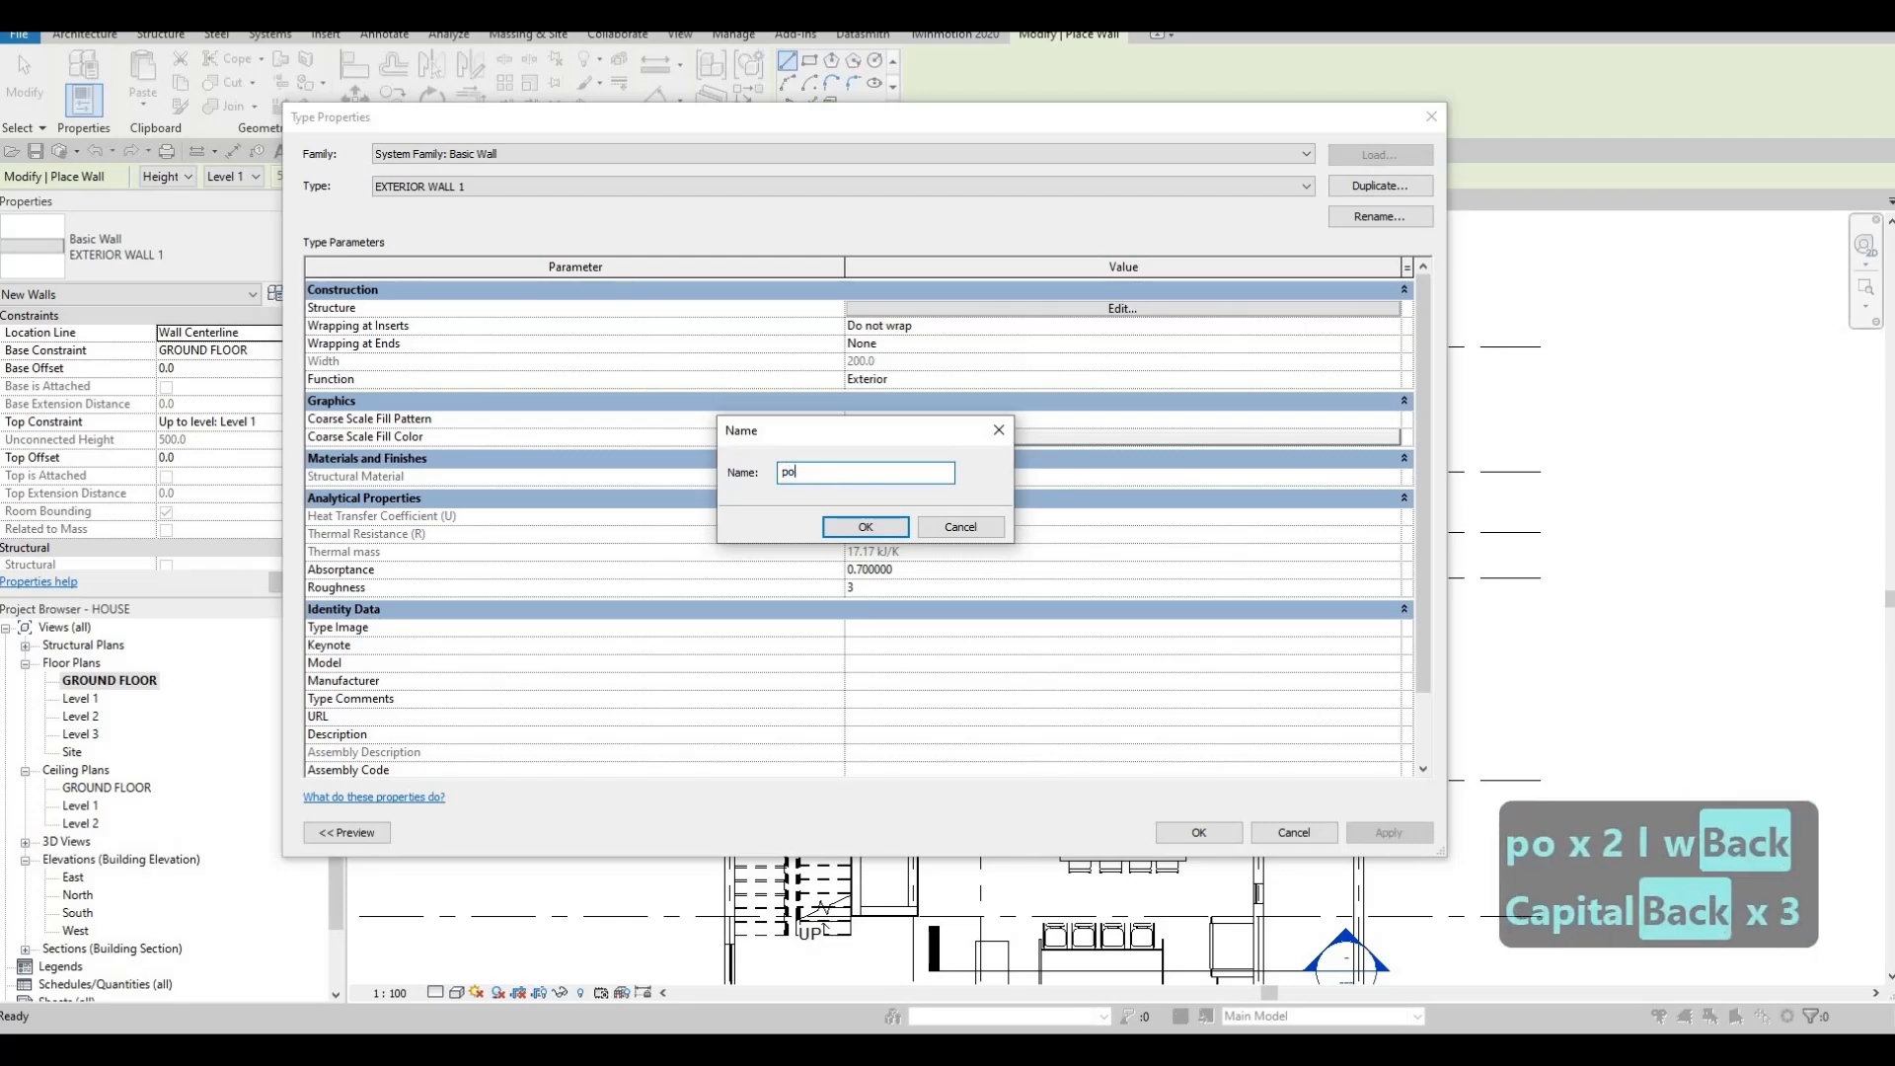
{"action": "type", "text": "POOL"}
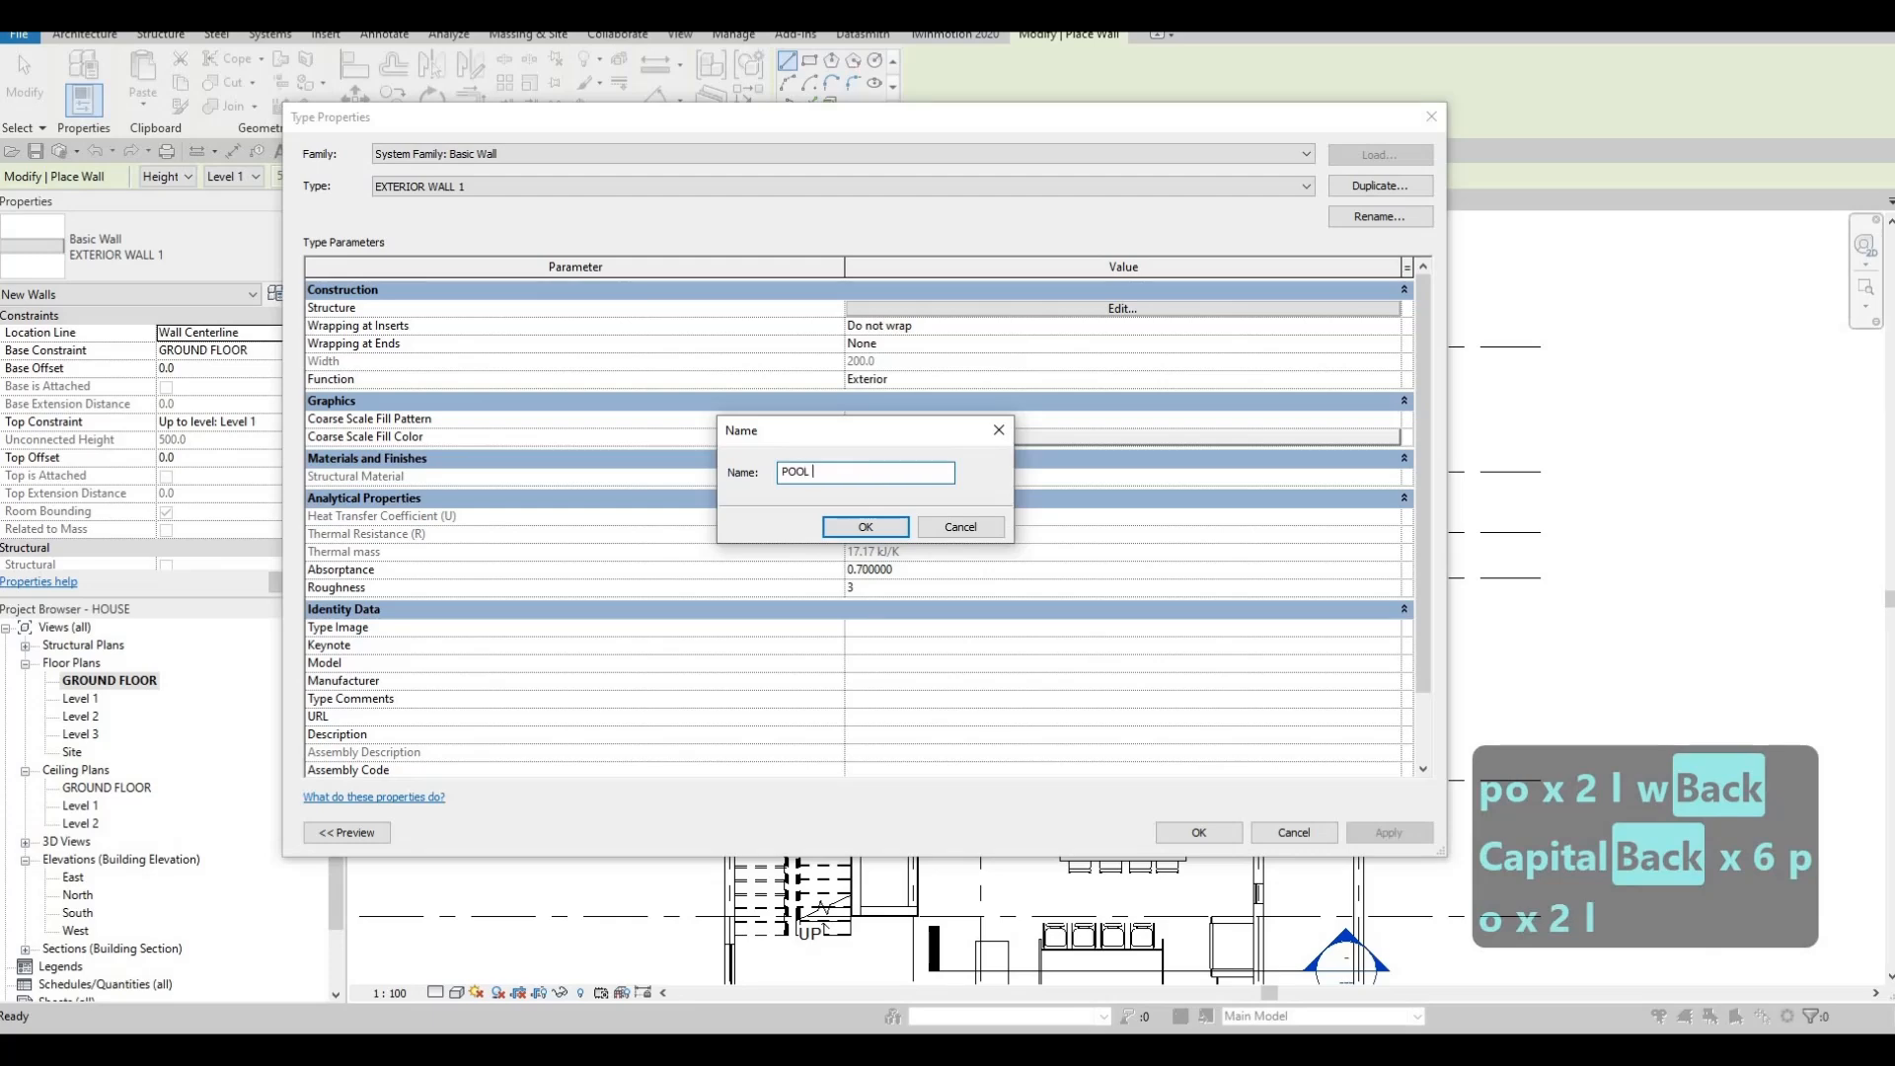
{"action": "type", "text": " WALL"}
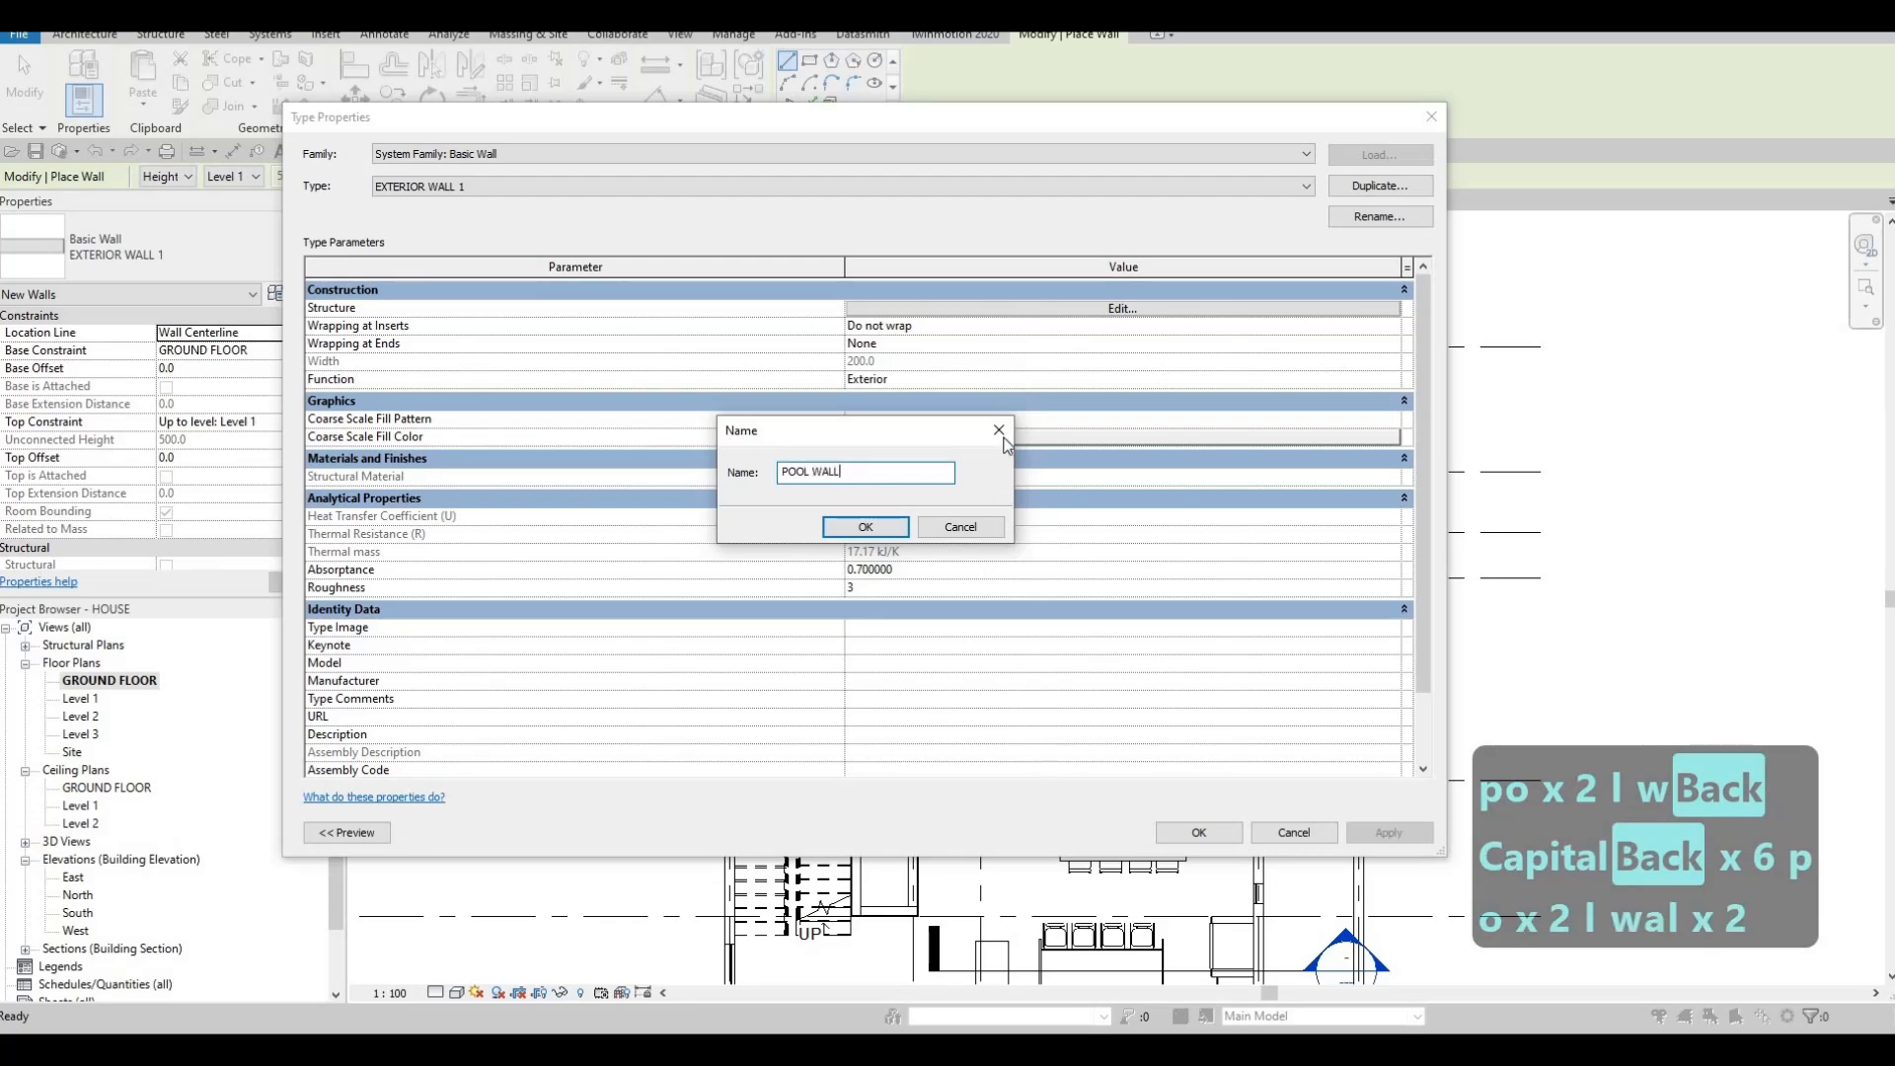
{"action": "left_click", "coordinate": [865, 528]}
Edit the POOL WALL assembly and set its structure layer thickness to 100.
{"action": "left_click", "coordinate": [1082, 309]}
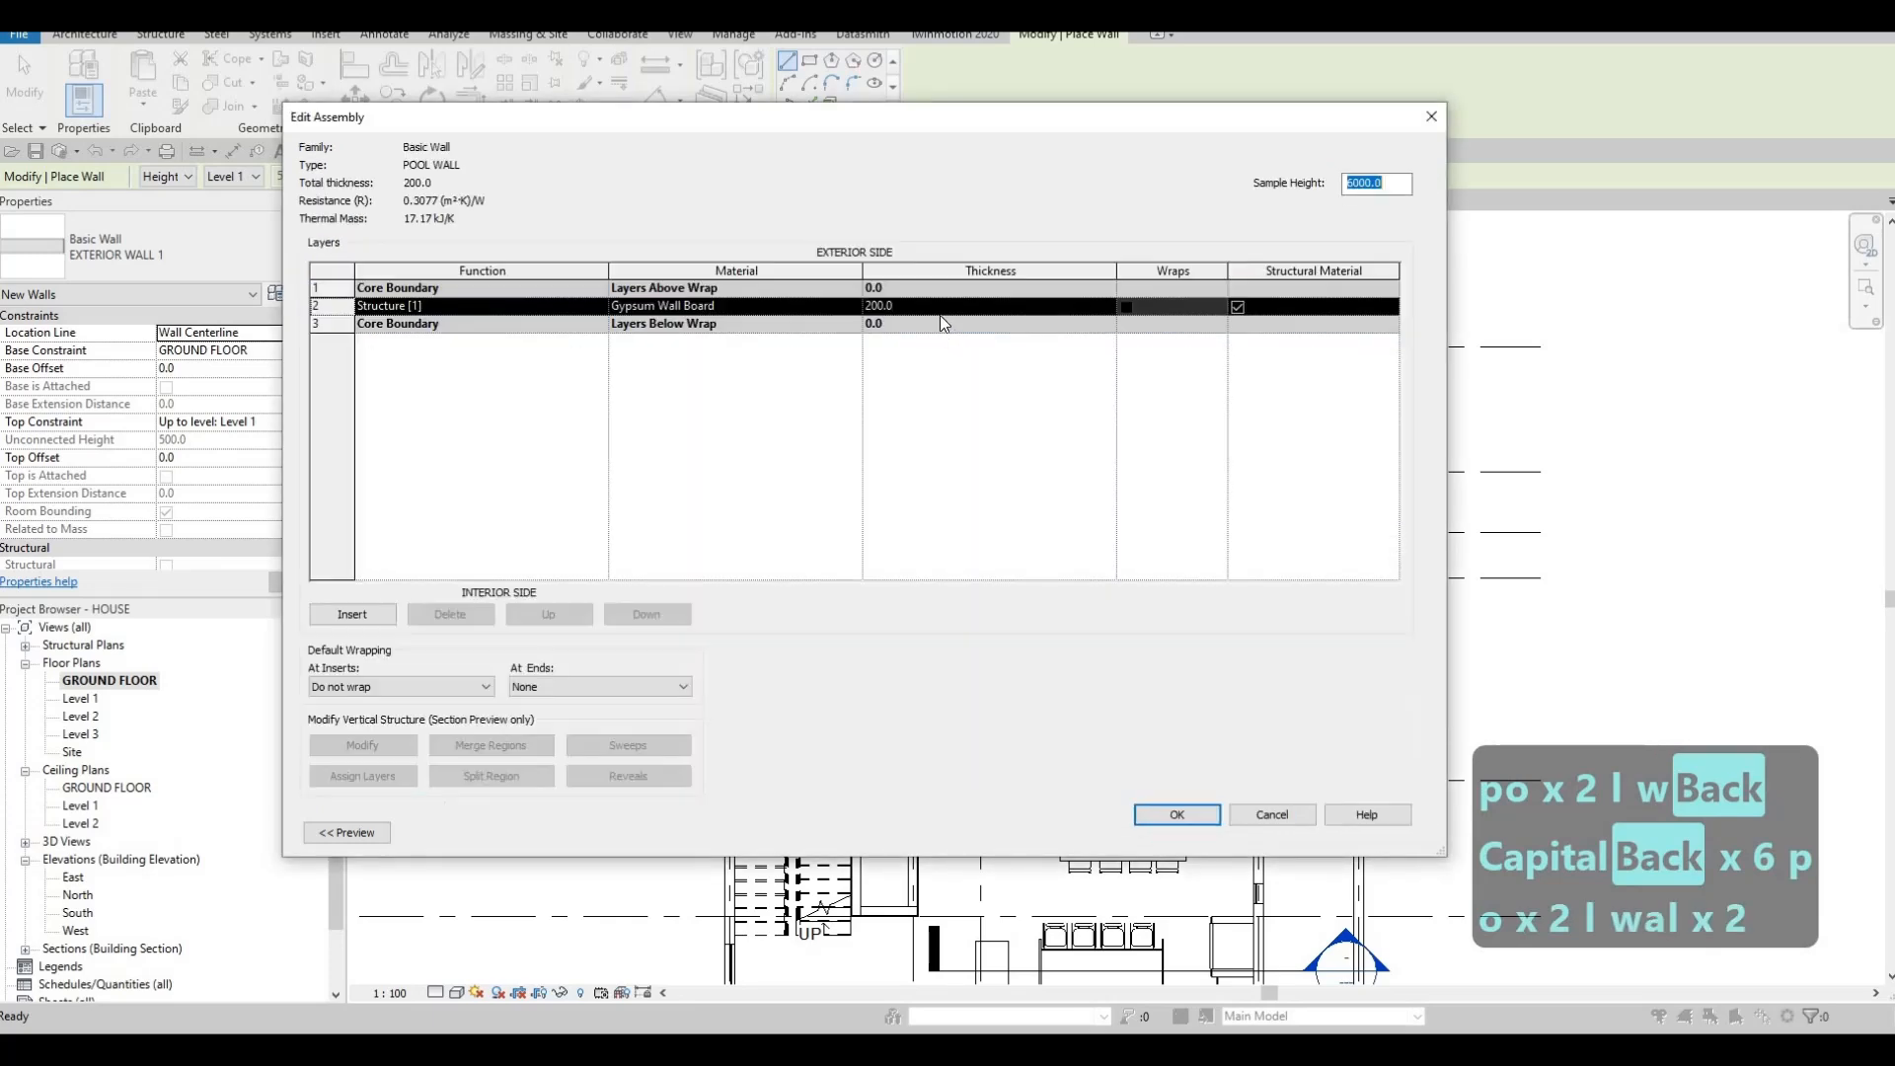
{"action": "left_click", "coordinate": [940, 312]}
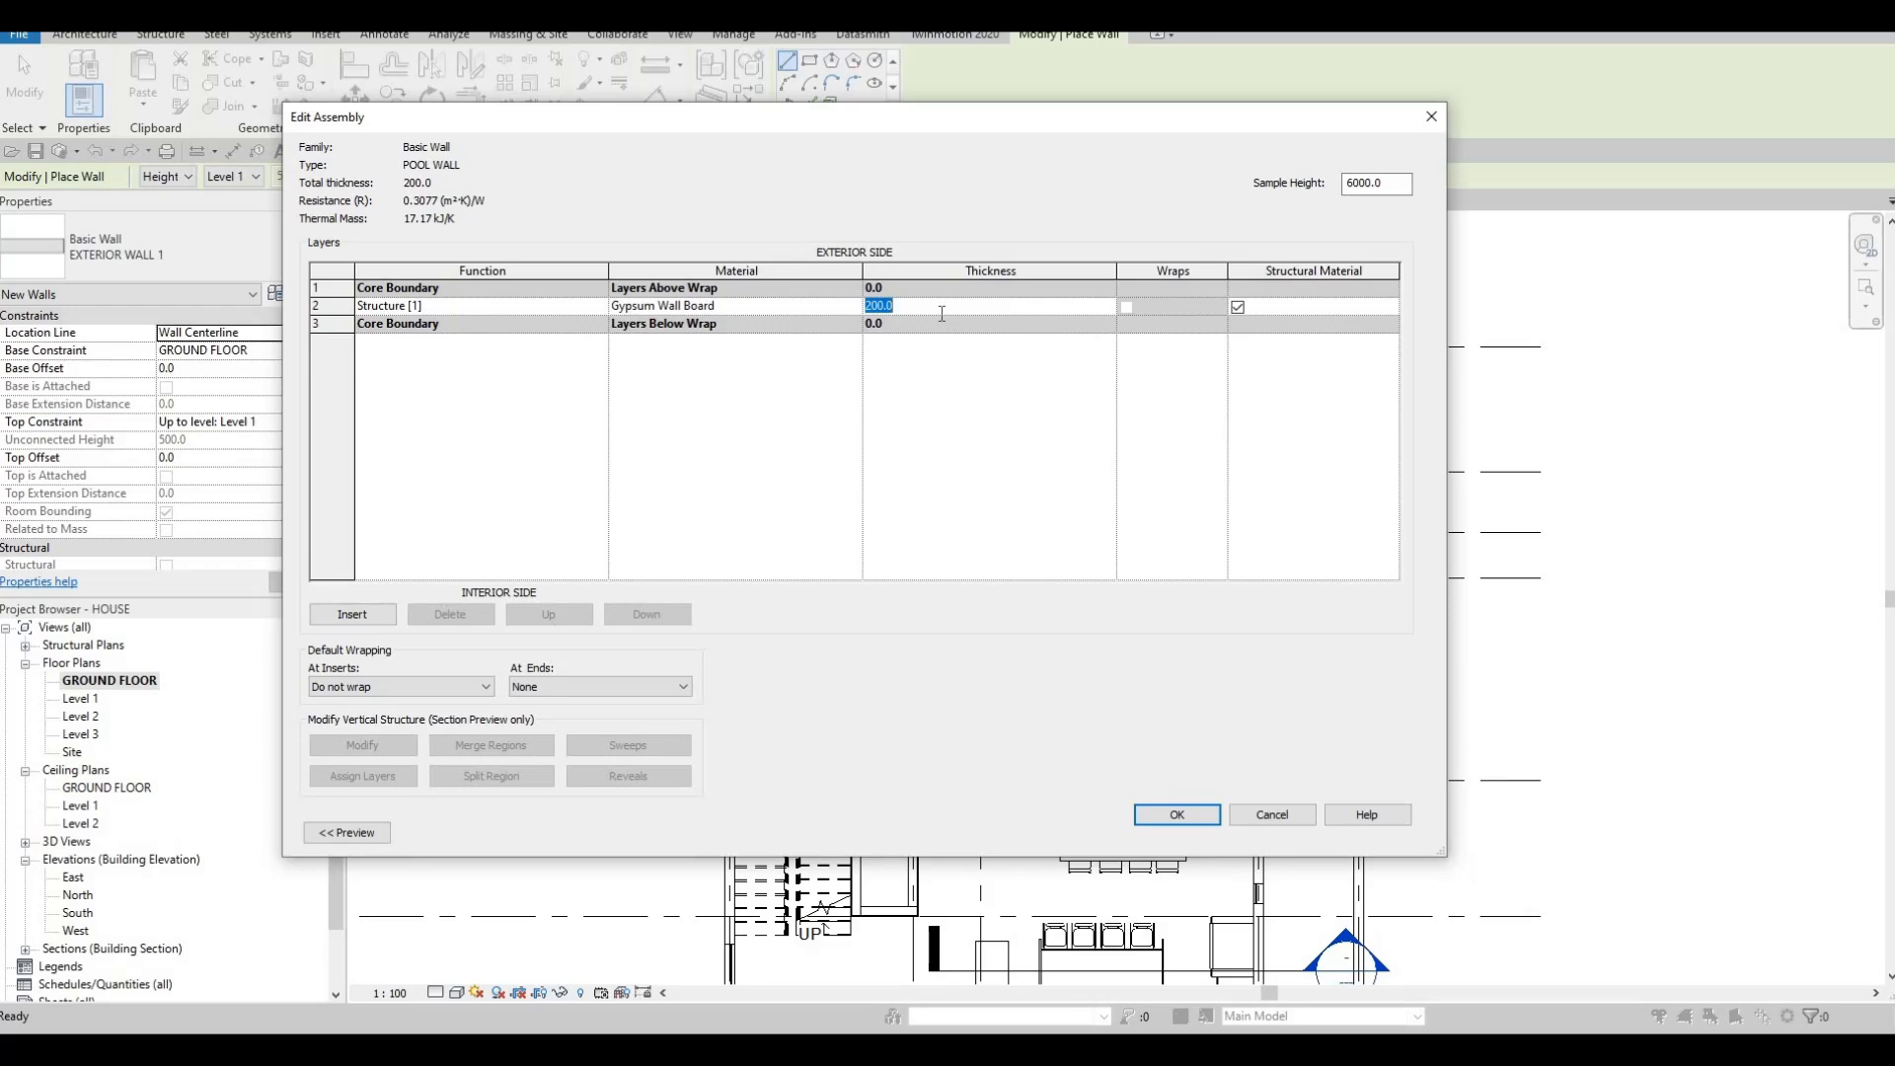
{"action": "type", "text": "100"}
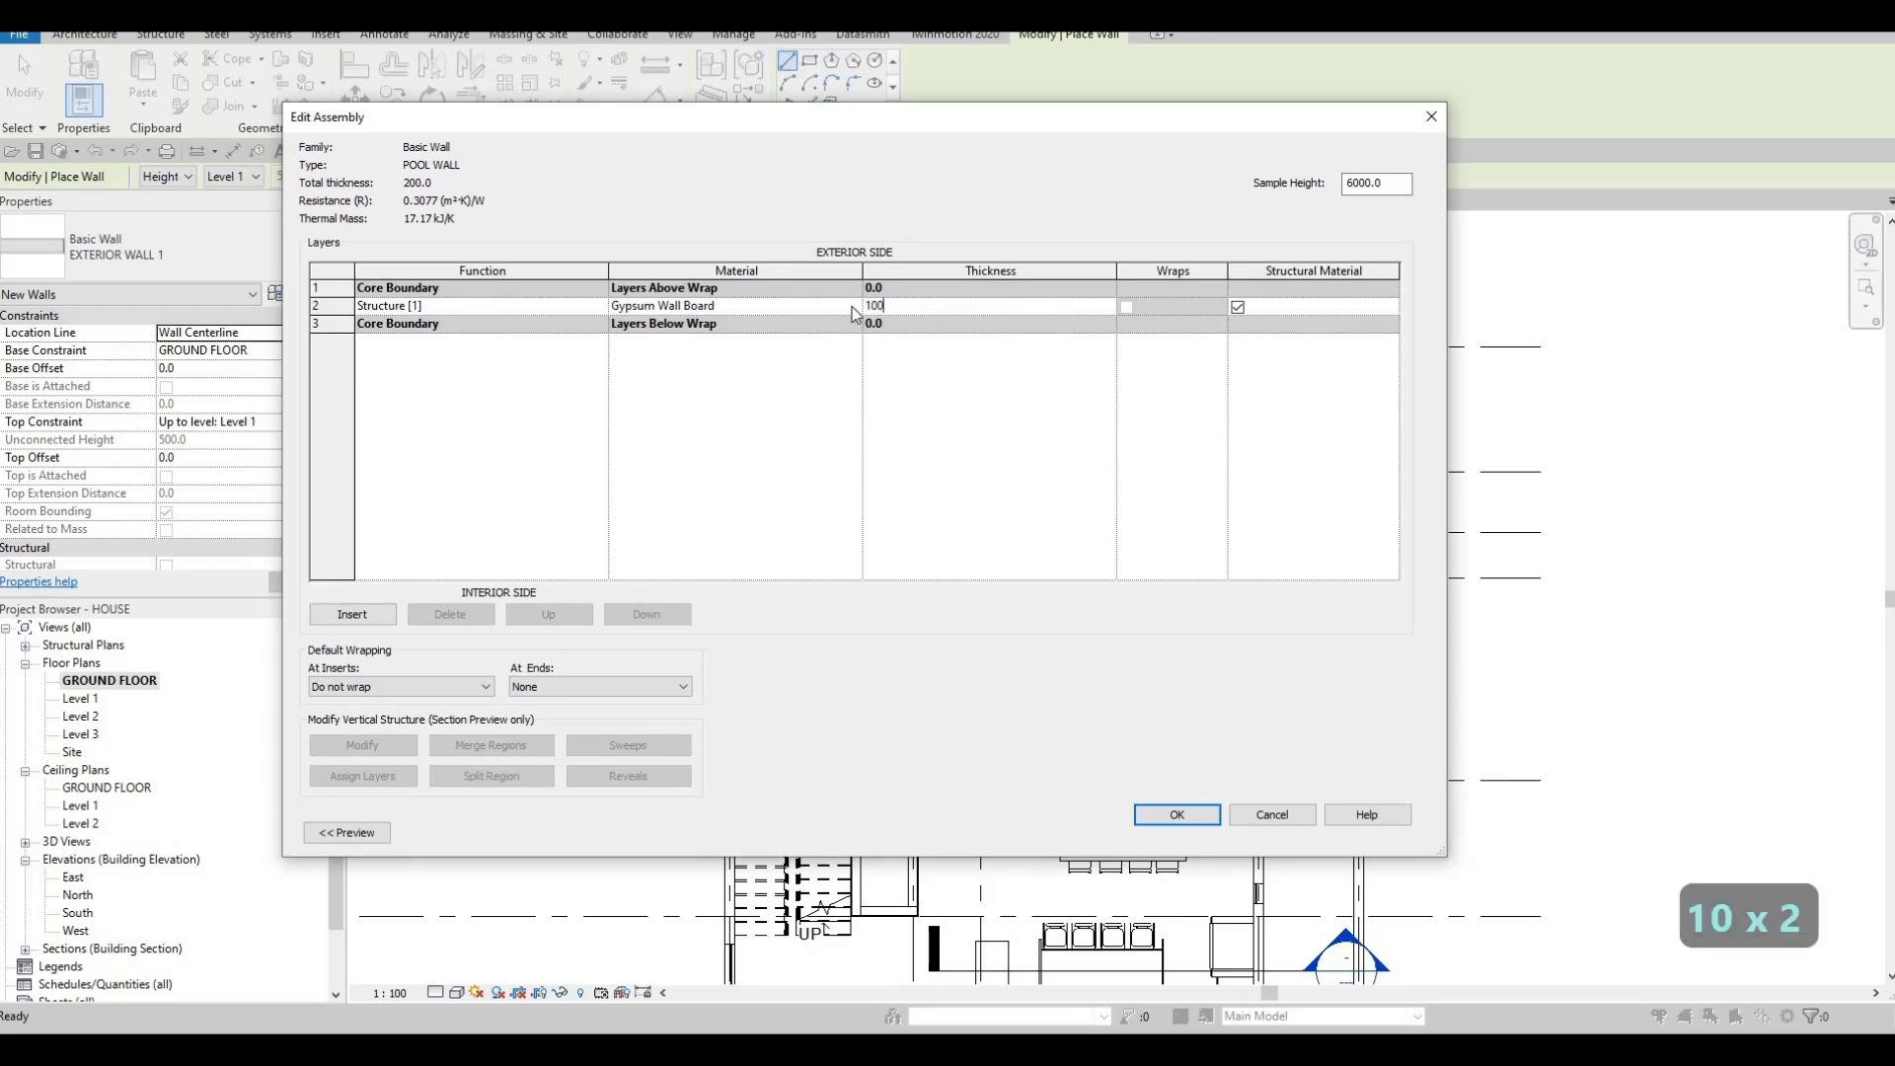
Assign the Vinyl Composition Tile material to the POOL WALL structure layer and accept the type settings.
{"action": "left_click", "coordinate": [853, 308]}
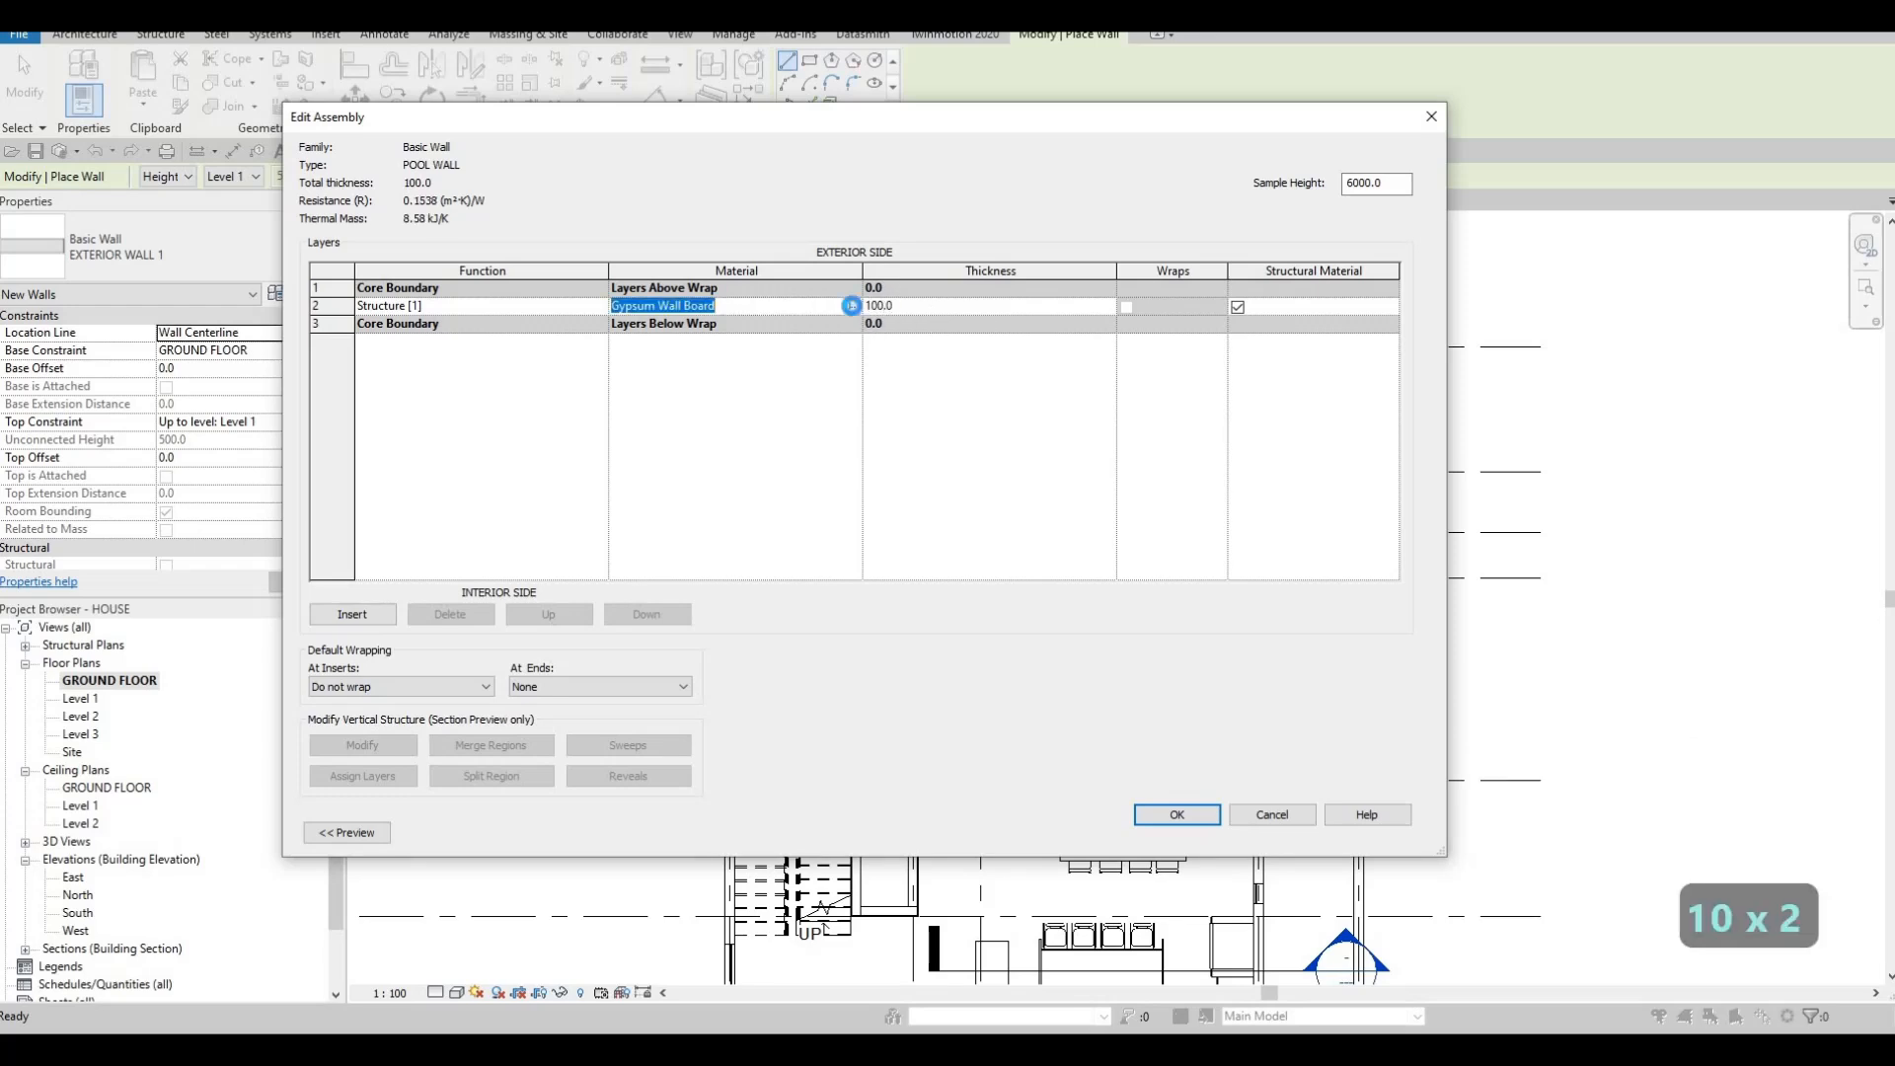
{"action": "left_click", "coordinate": [854, 306]}
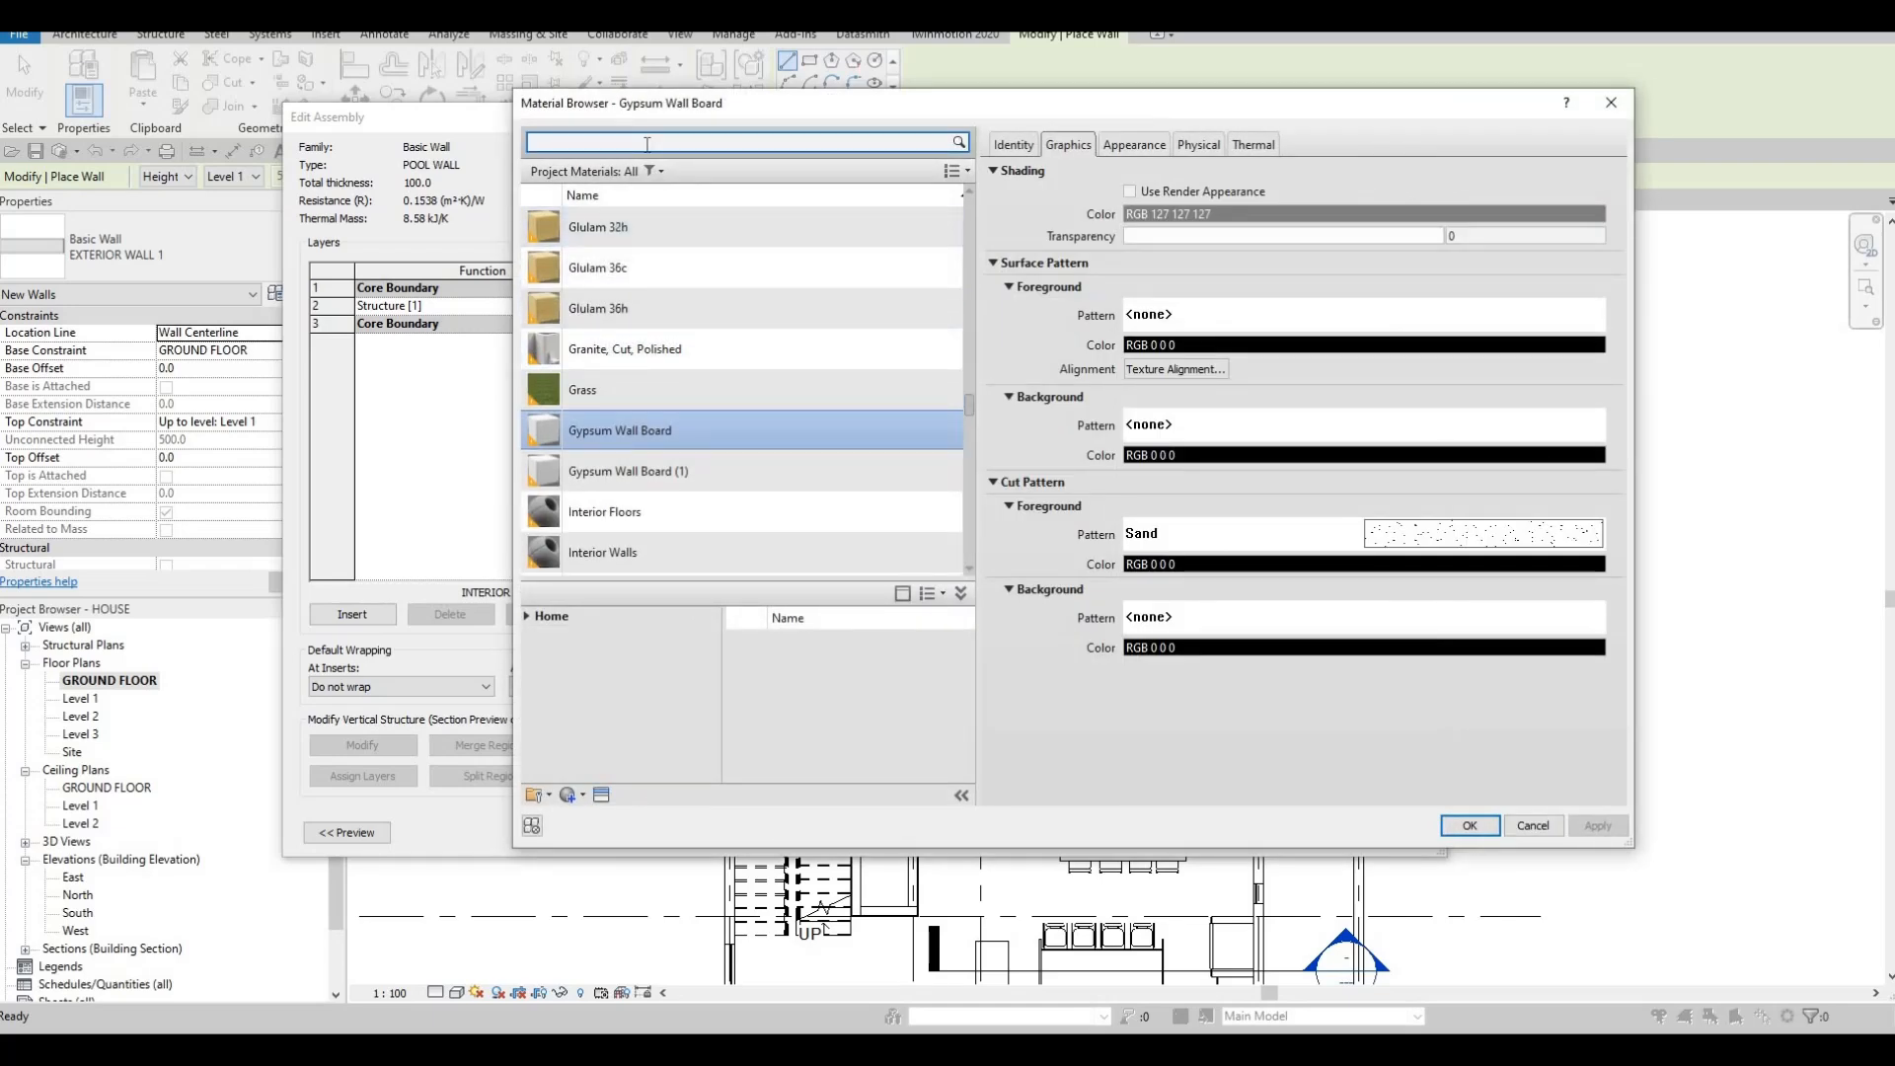
{"action": "type", "text": "TILE"}
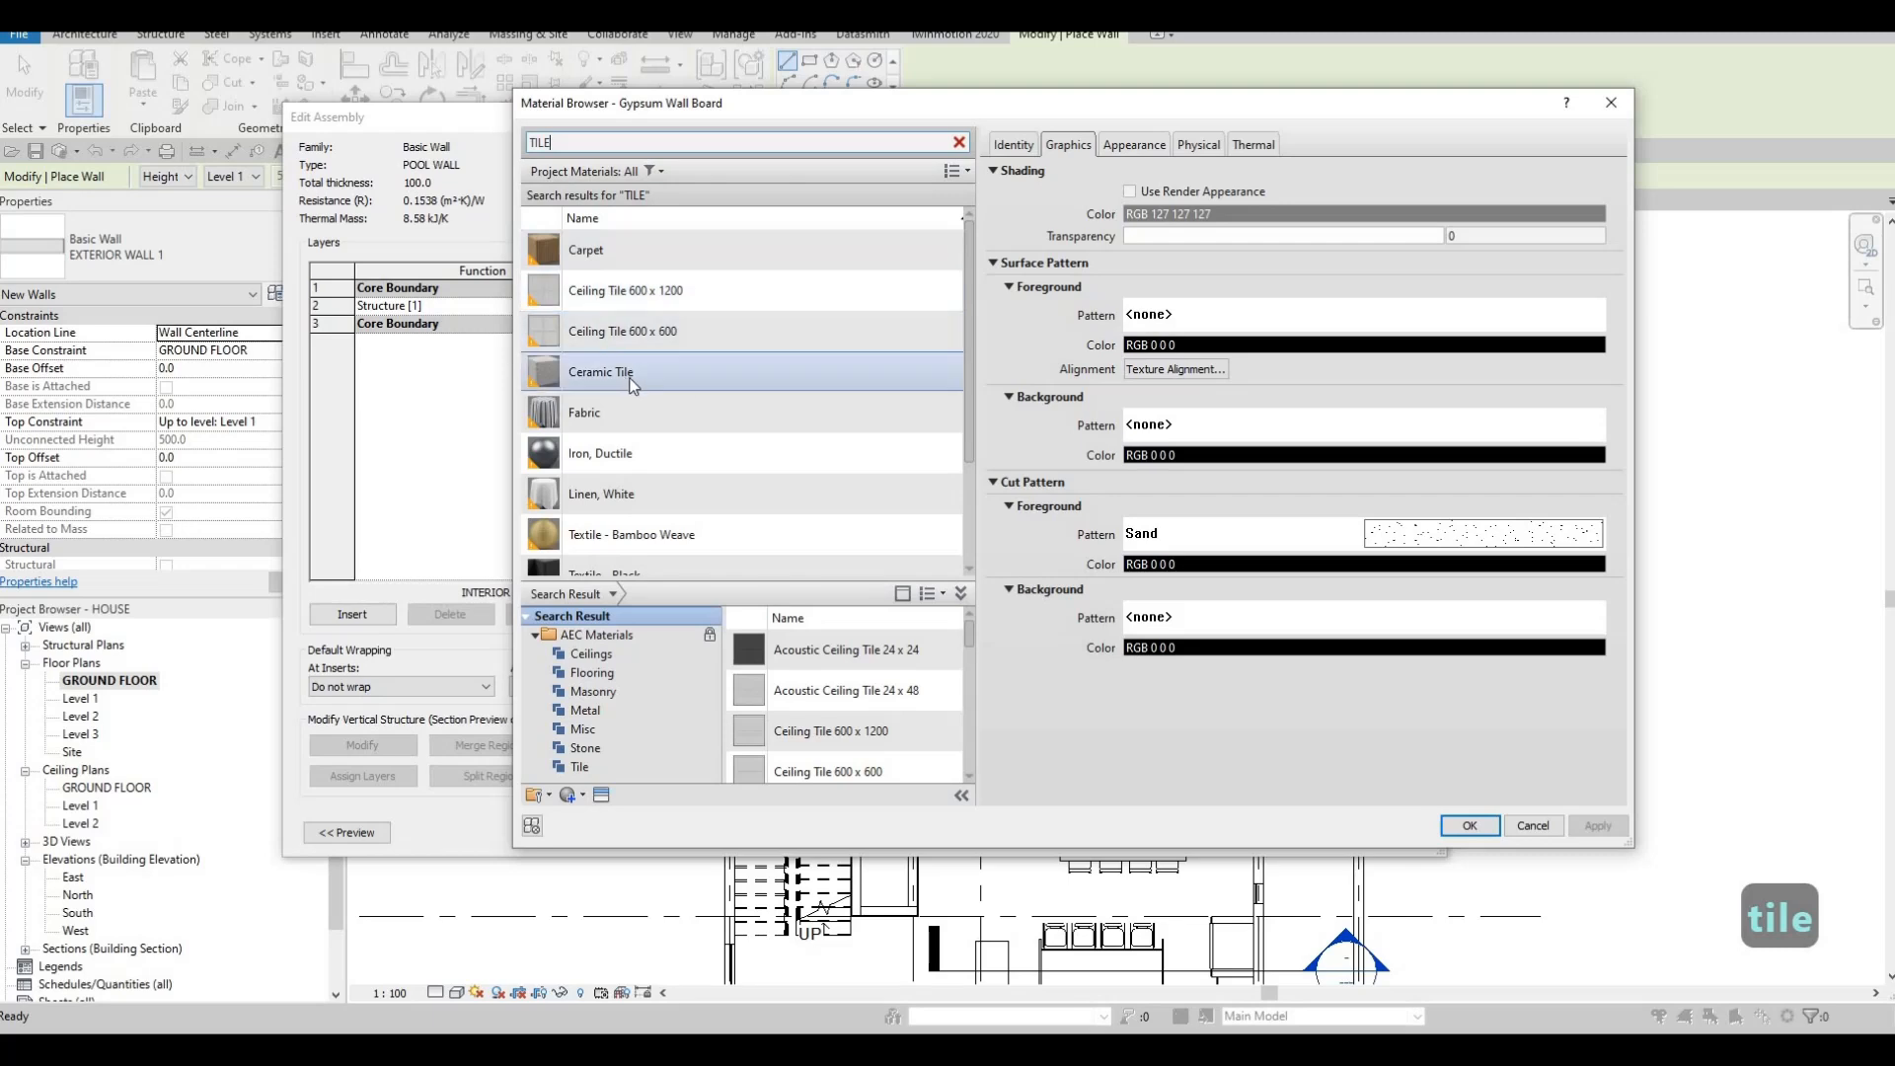
{"action": "scroll", "coordinate": [736, 417], "scroll_direction": "down", "scroll_amount": 2}
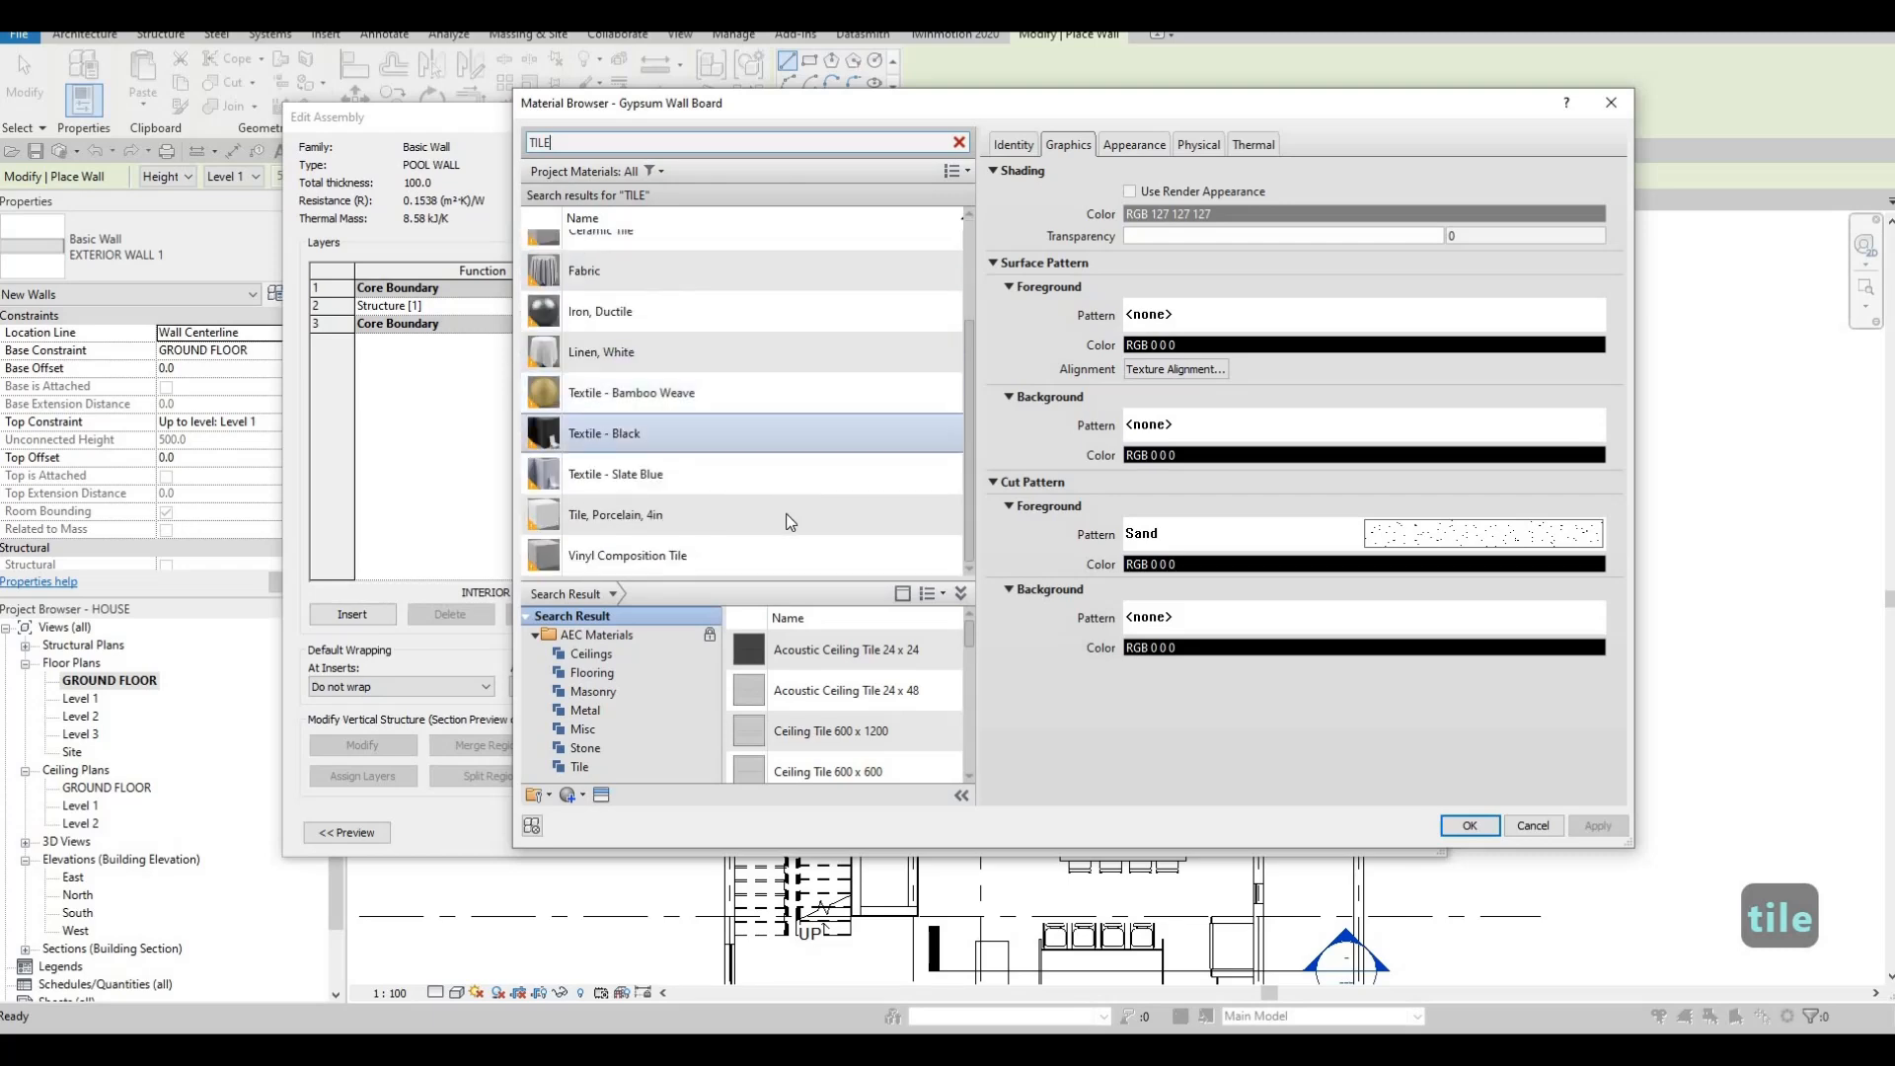
{"action": "left_click", "coordinate": [836, 555]}
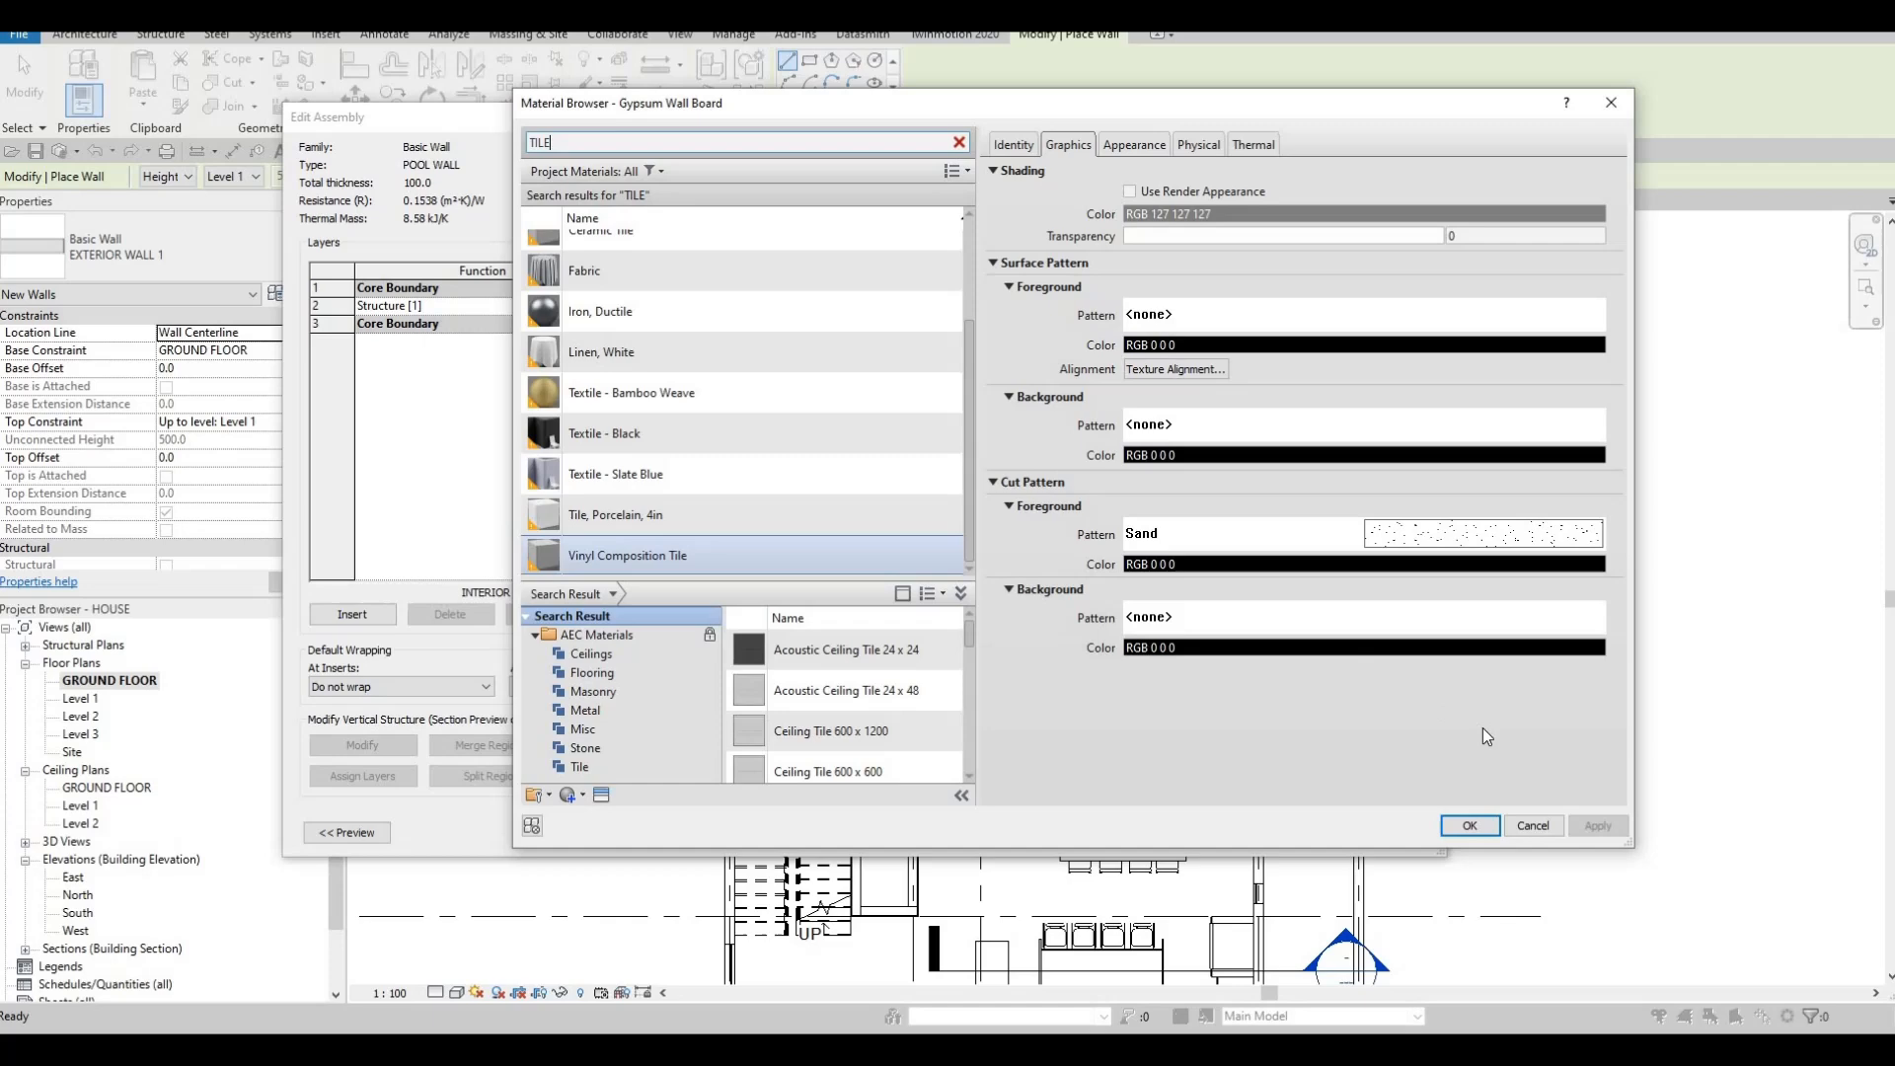
{"action": "left_click", "coordinate": [1467, 826]}
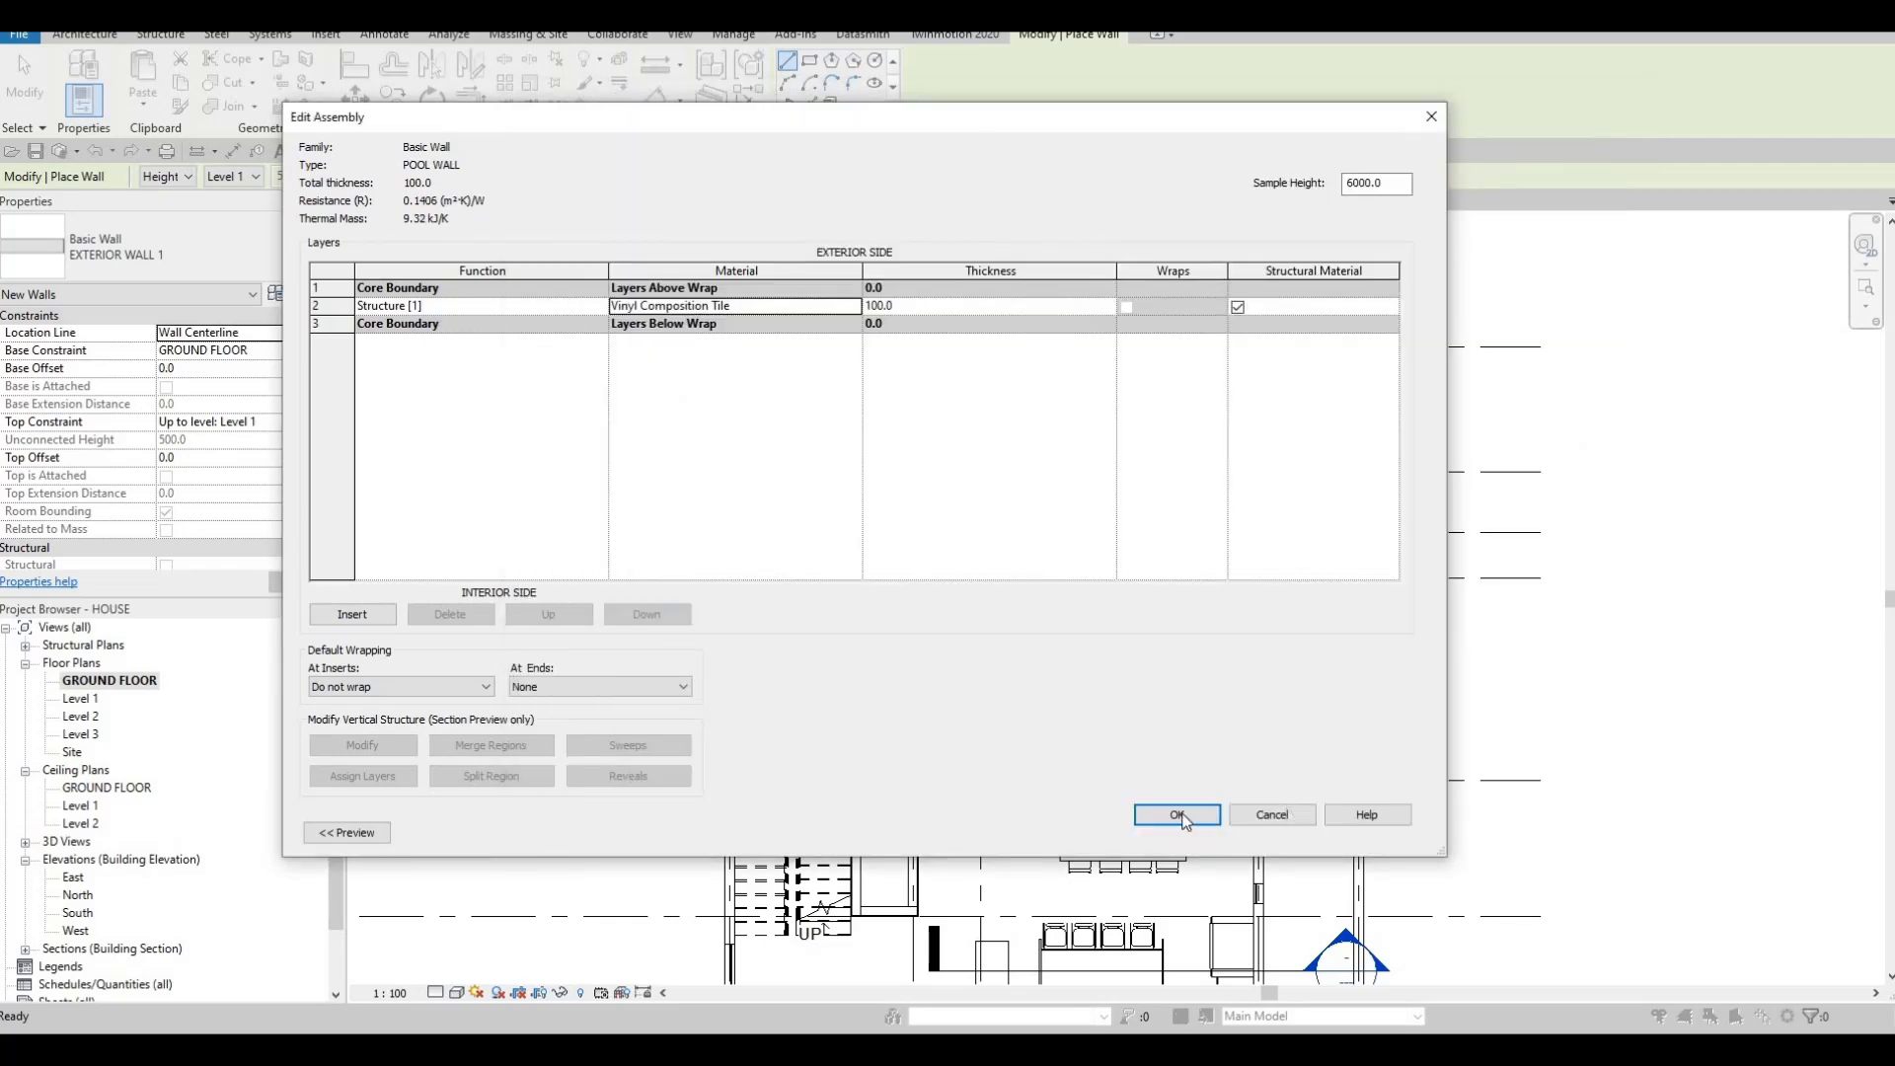
{"action": "left_click", "coordinate": [1179, 817]}
{"action": "left_click", "coordinate": [1197, 832]}
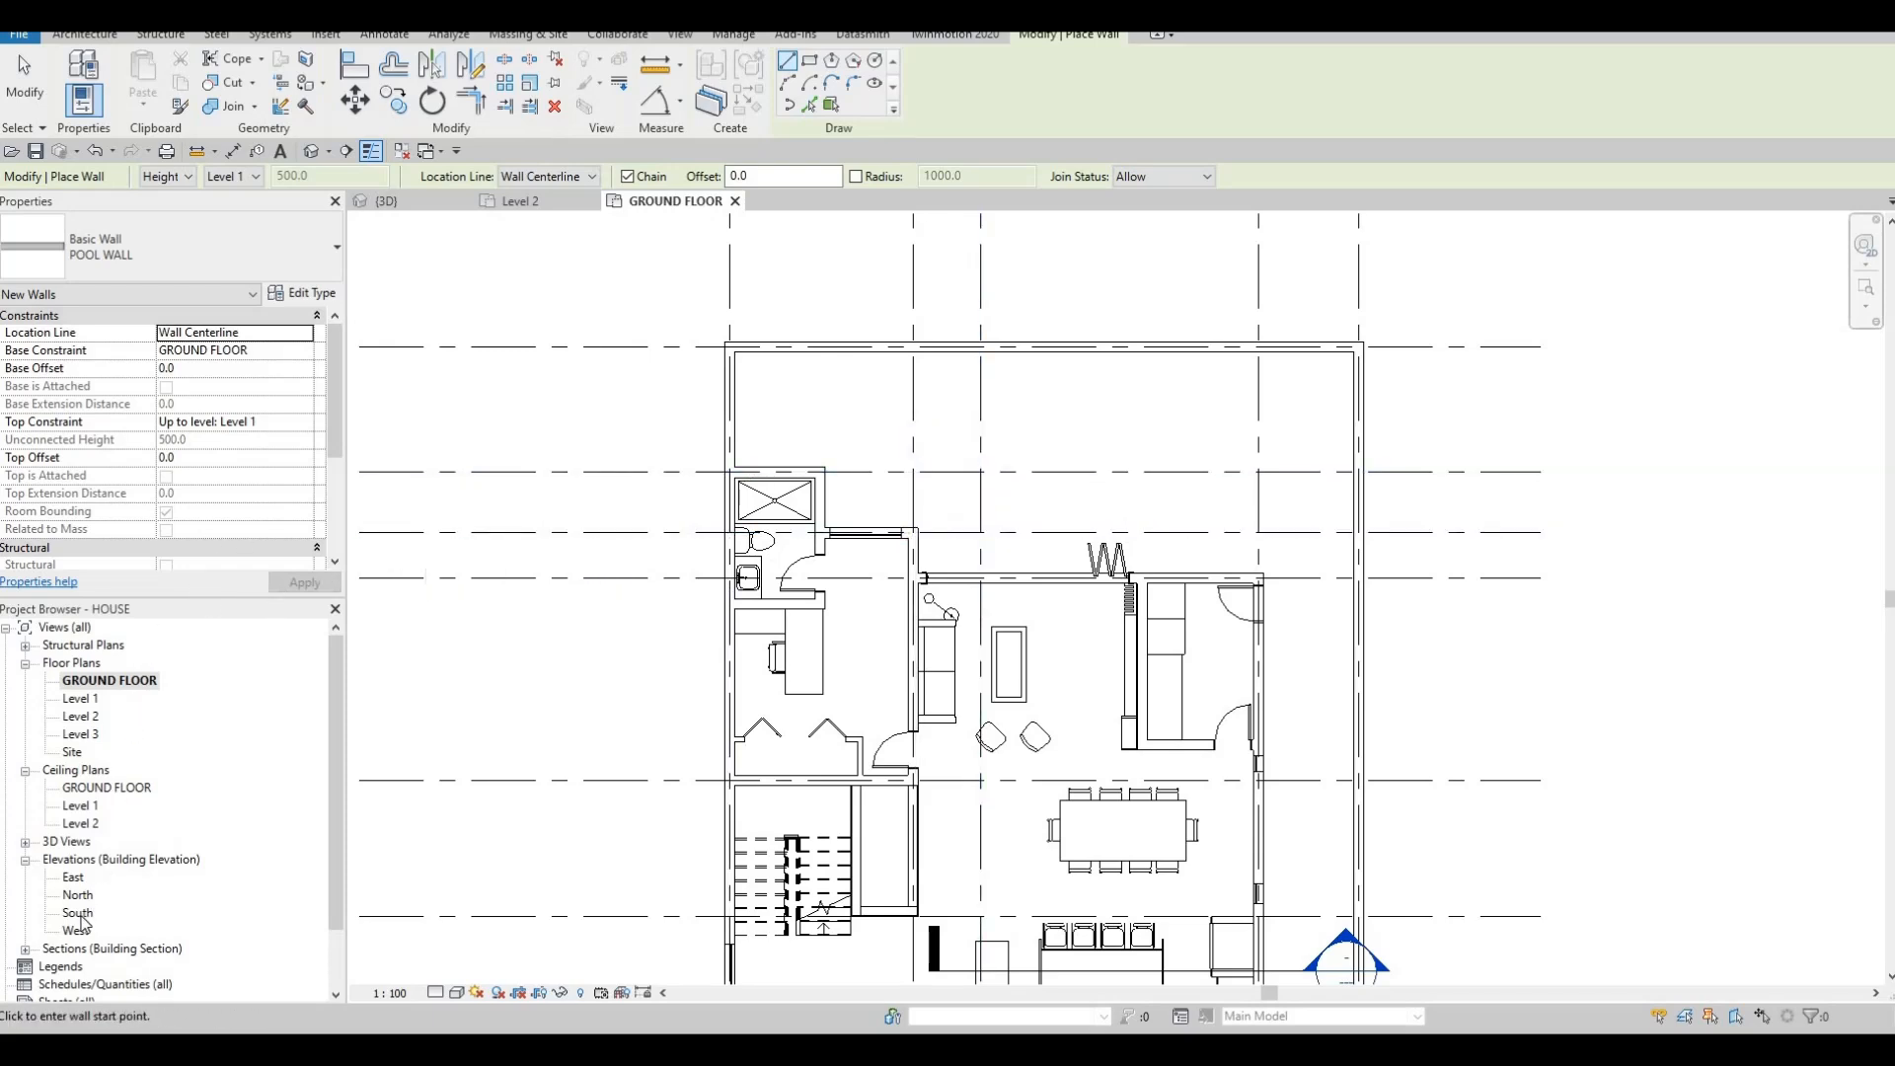
Open the South elevation and examine the space below the GROUND FLOOR level.
{"action": "double_click", "coordinate": [78, 913]}
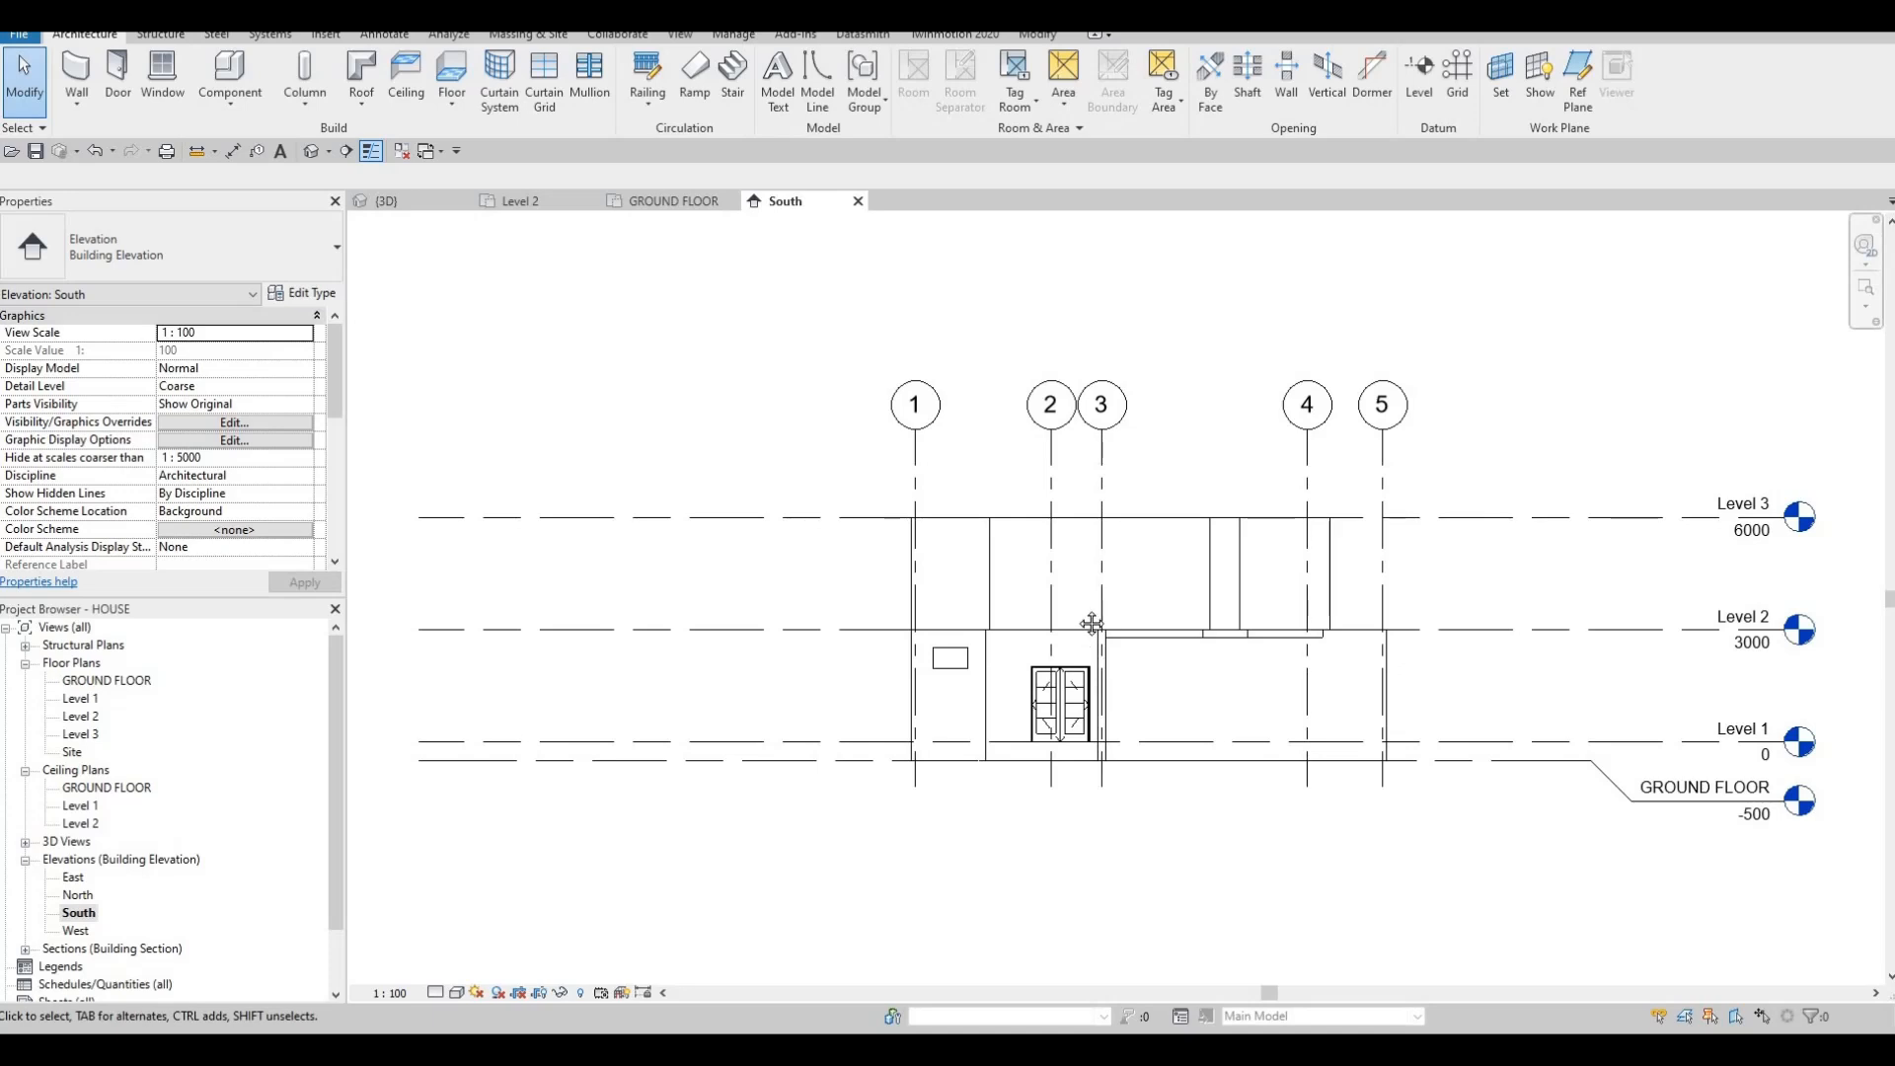
{"action": "scroll", "coordinate": [1112, 683], "scroll_direction": "down", "scroll_amount": 1}
{"action": "middle_click_drag", "start_coordinate": [1112, 683], "coordinate": [1058, 495]}
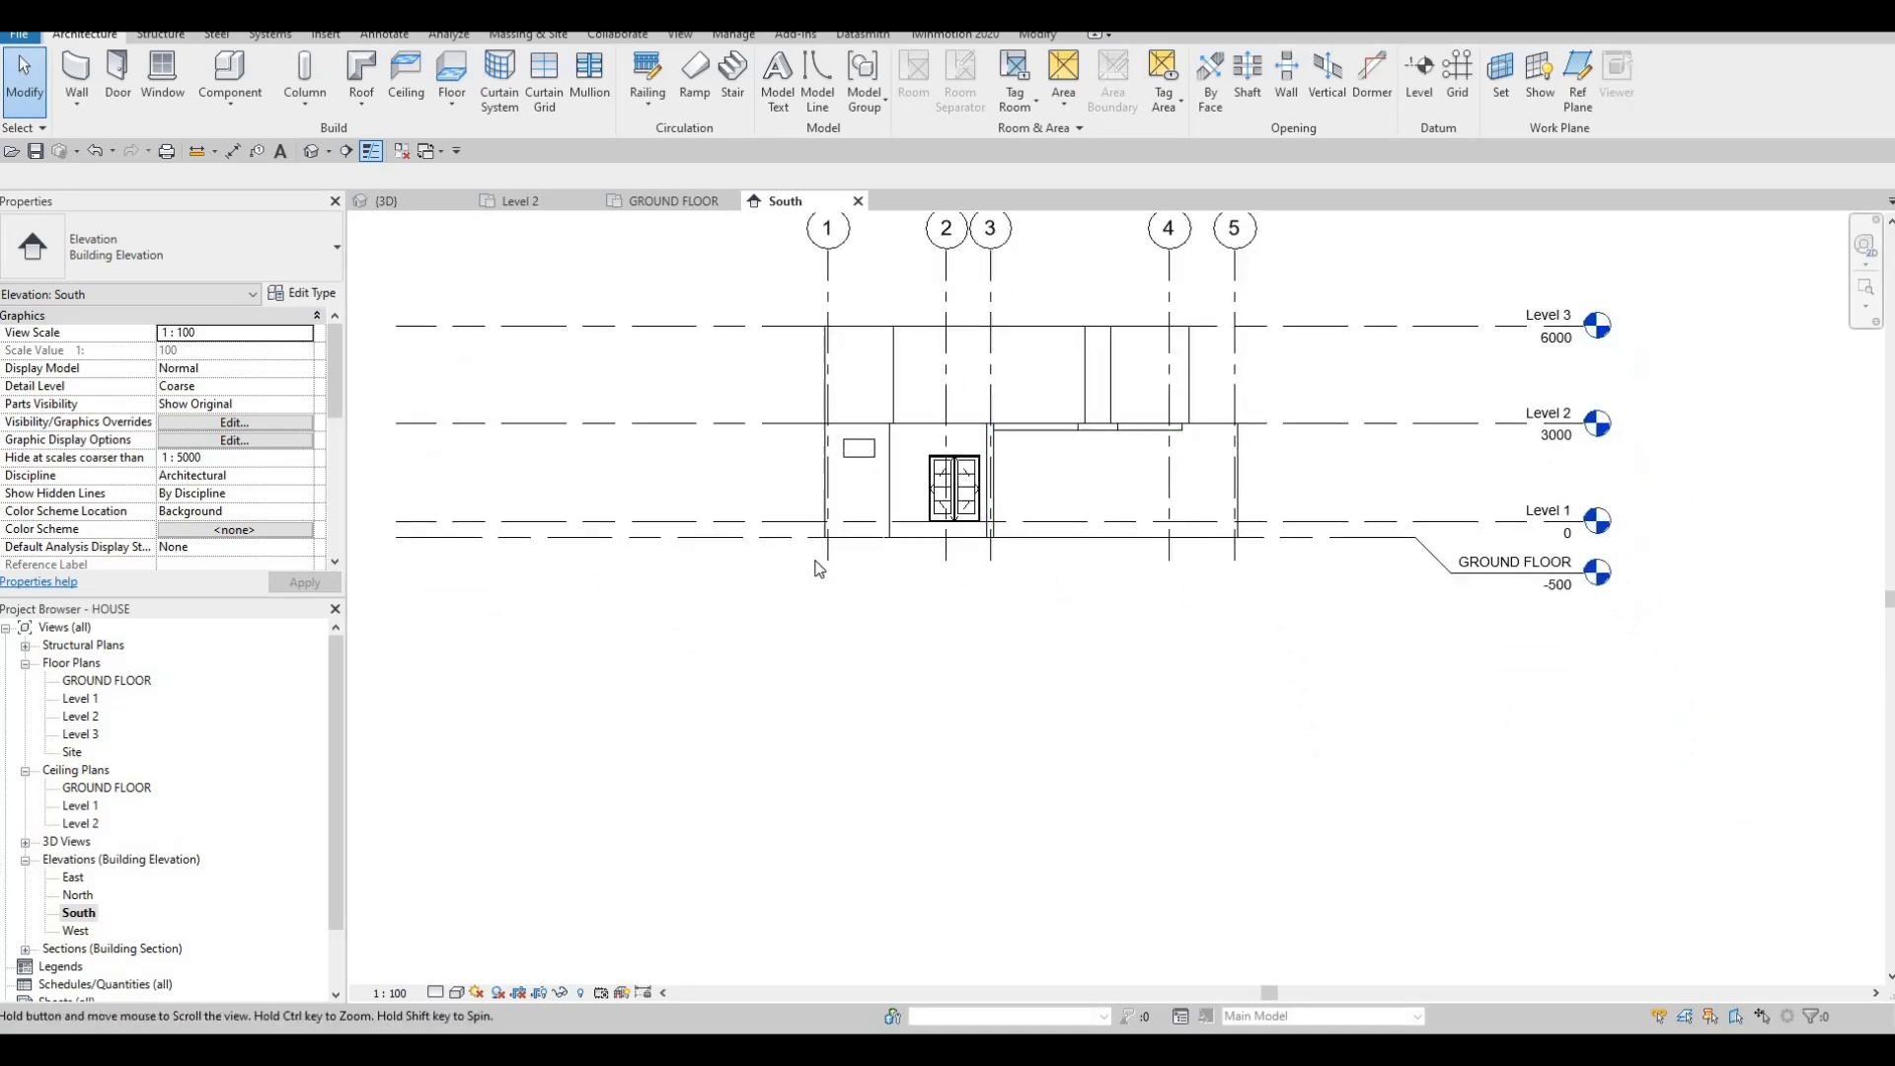
{"action": "middle_click_drag", "start_coordinate": [817, 569], "coordinate": [812, 546]}
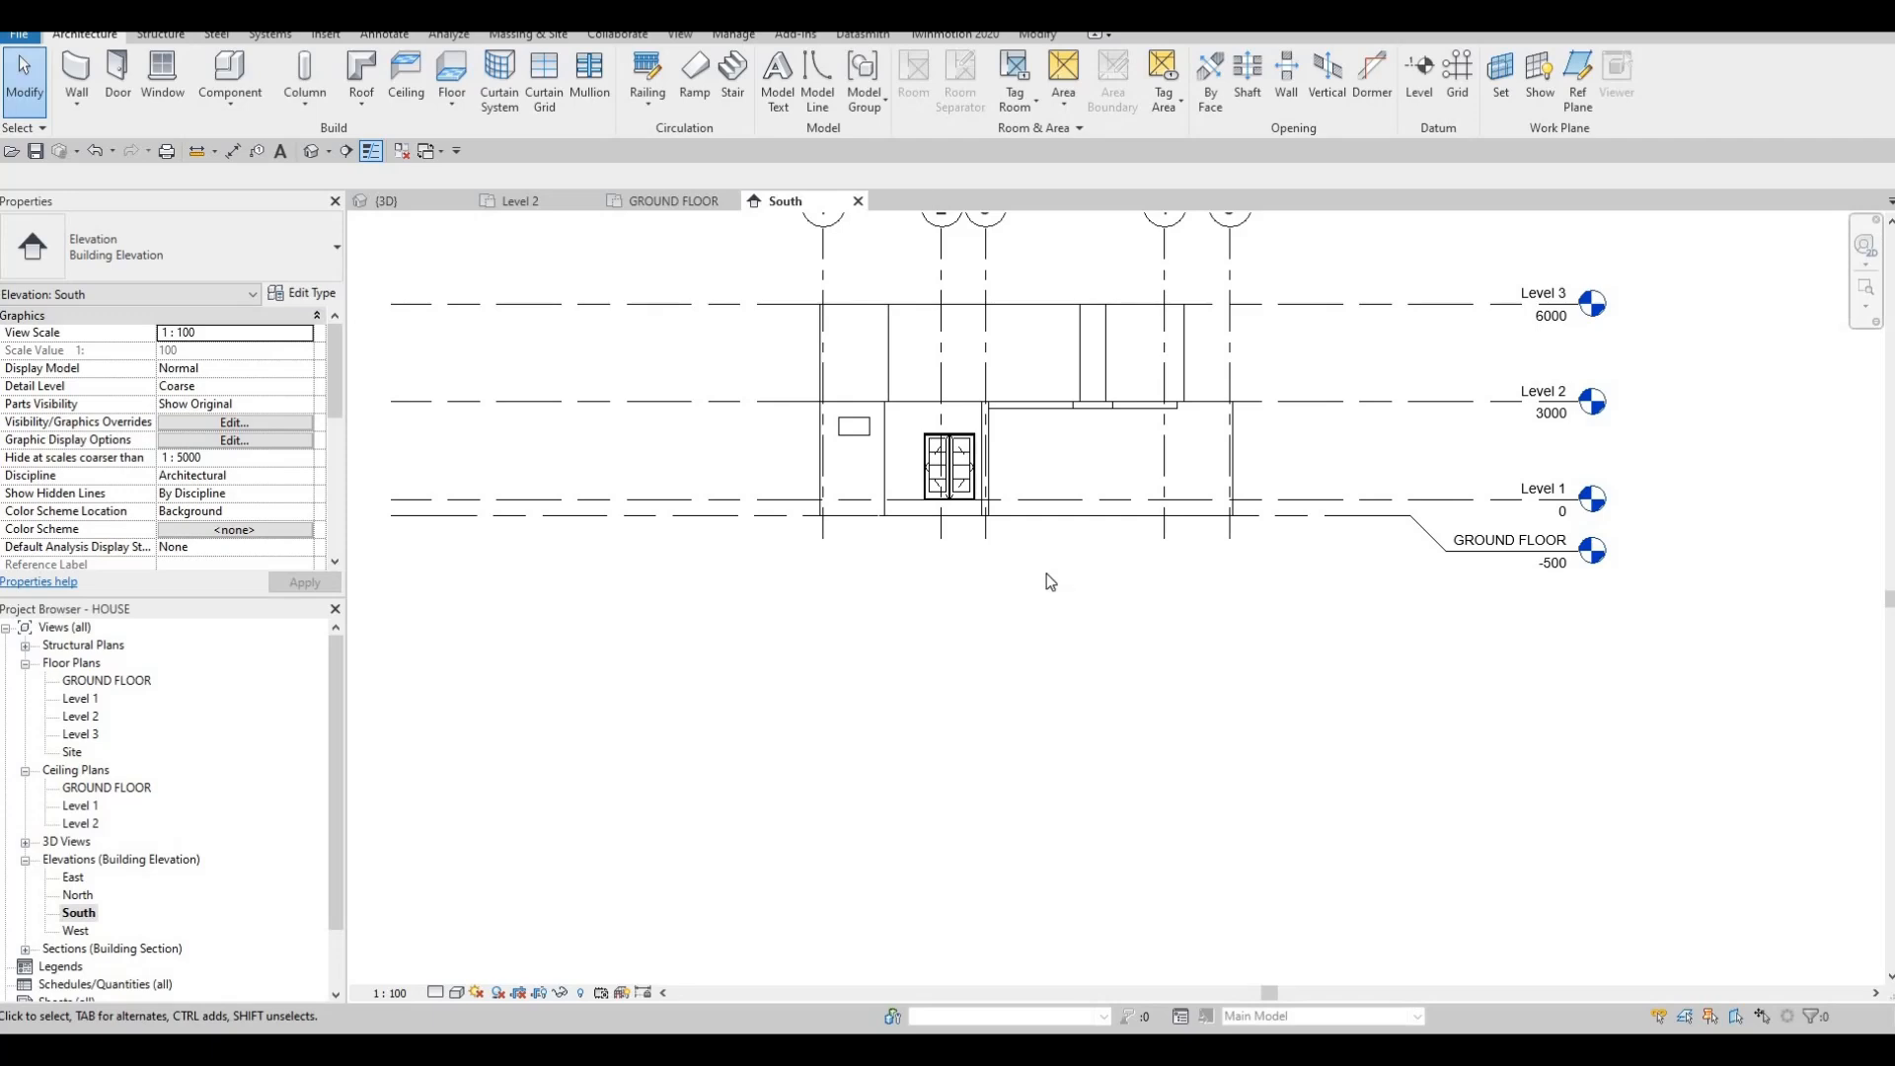
Start a POOL WALL on the GROUND FLOOR plan with its top constrained to GROUND FLOOR and a base offset of -2000.
{"action": "double_click", "coordinate": [134, 684]}
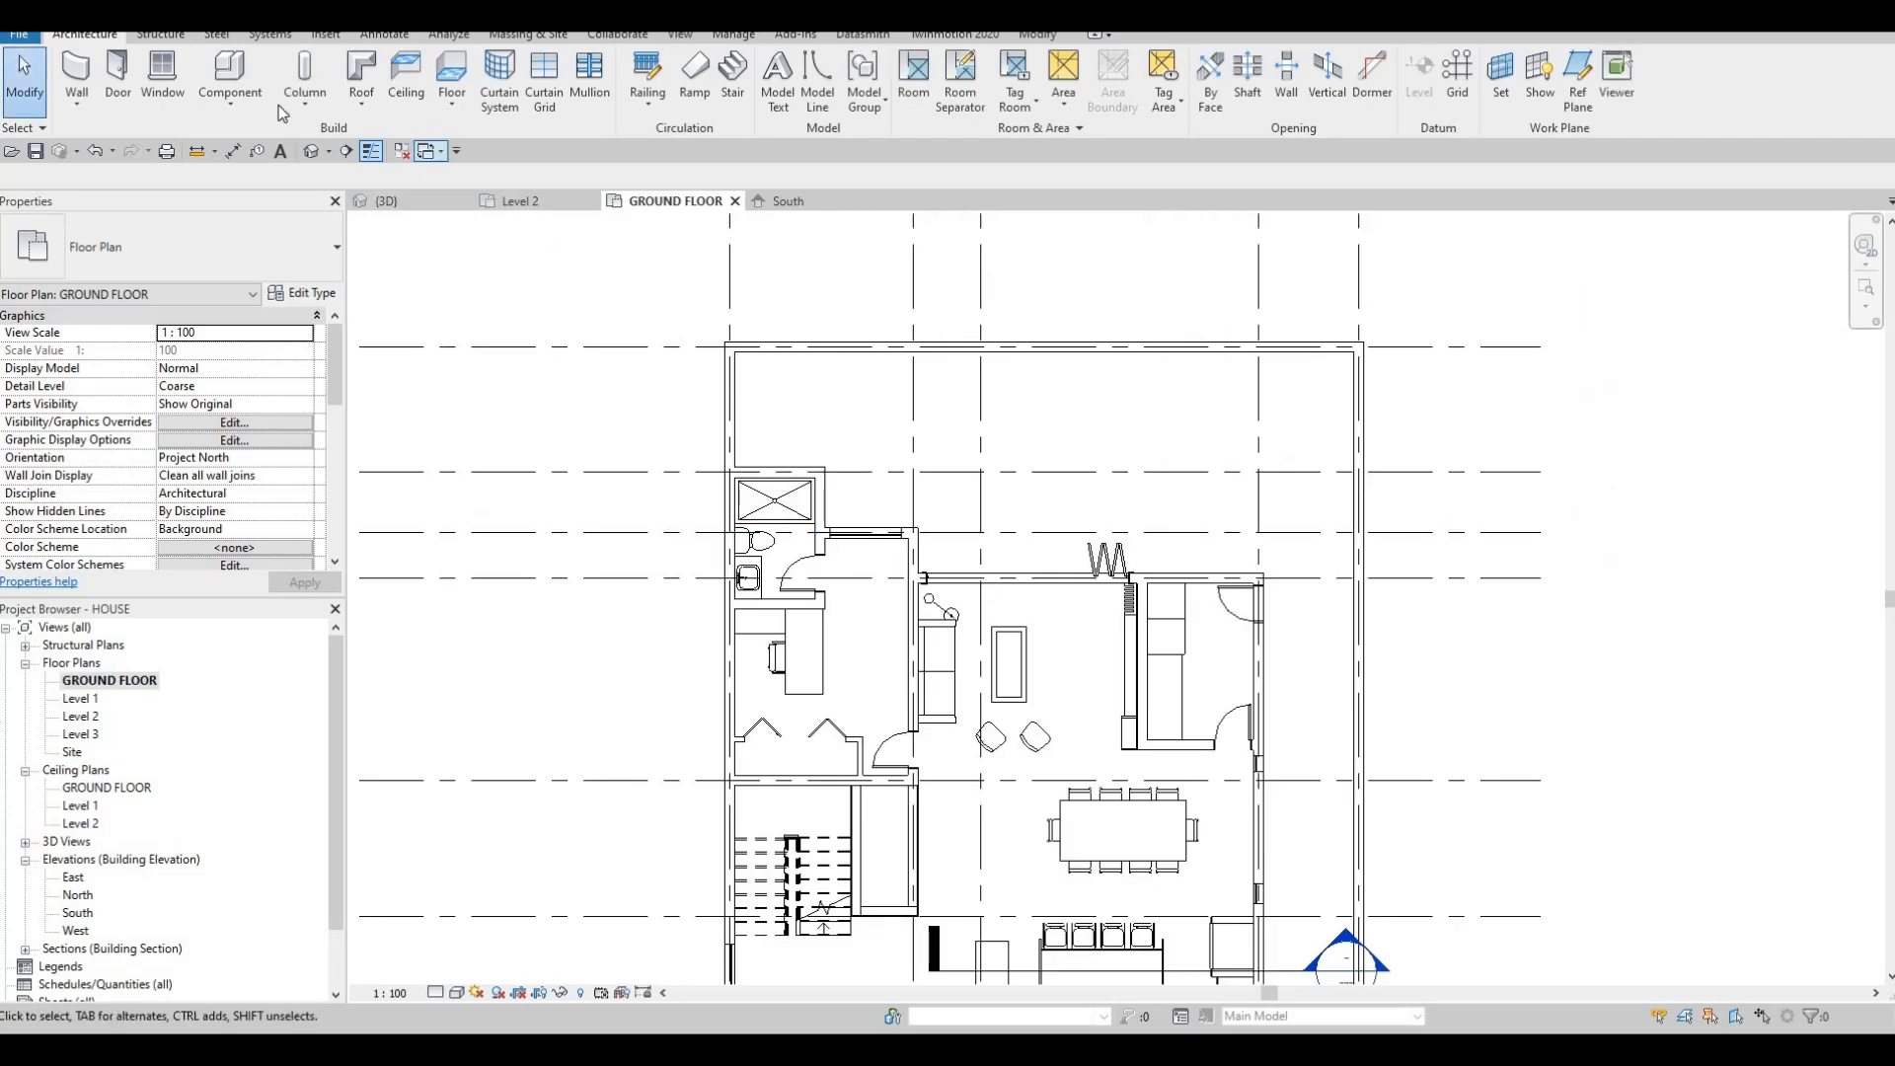
{"action": "left_click", "coordinate": [77, 74]}
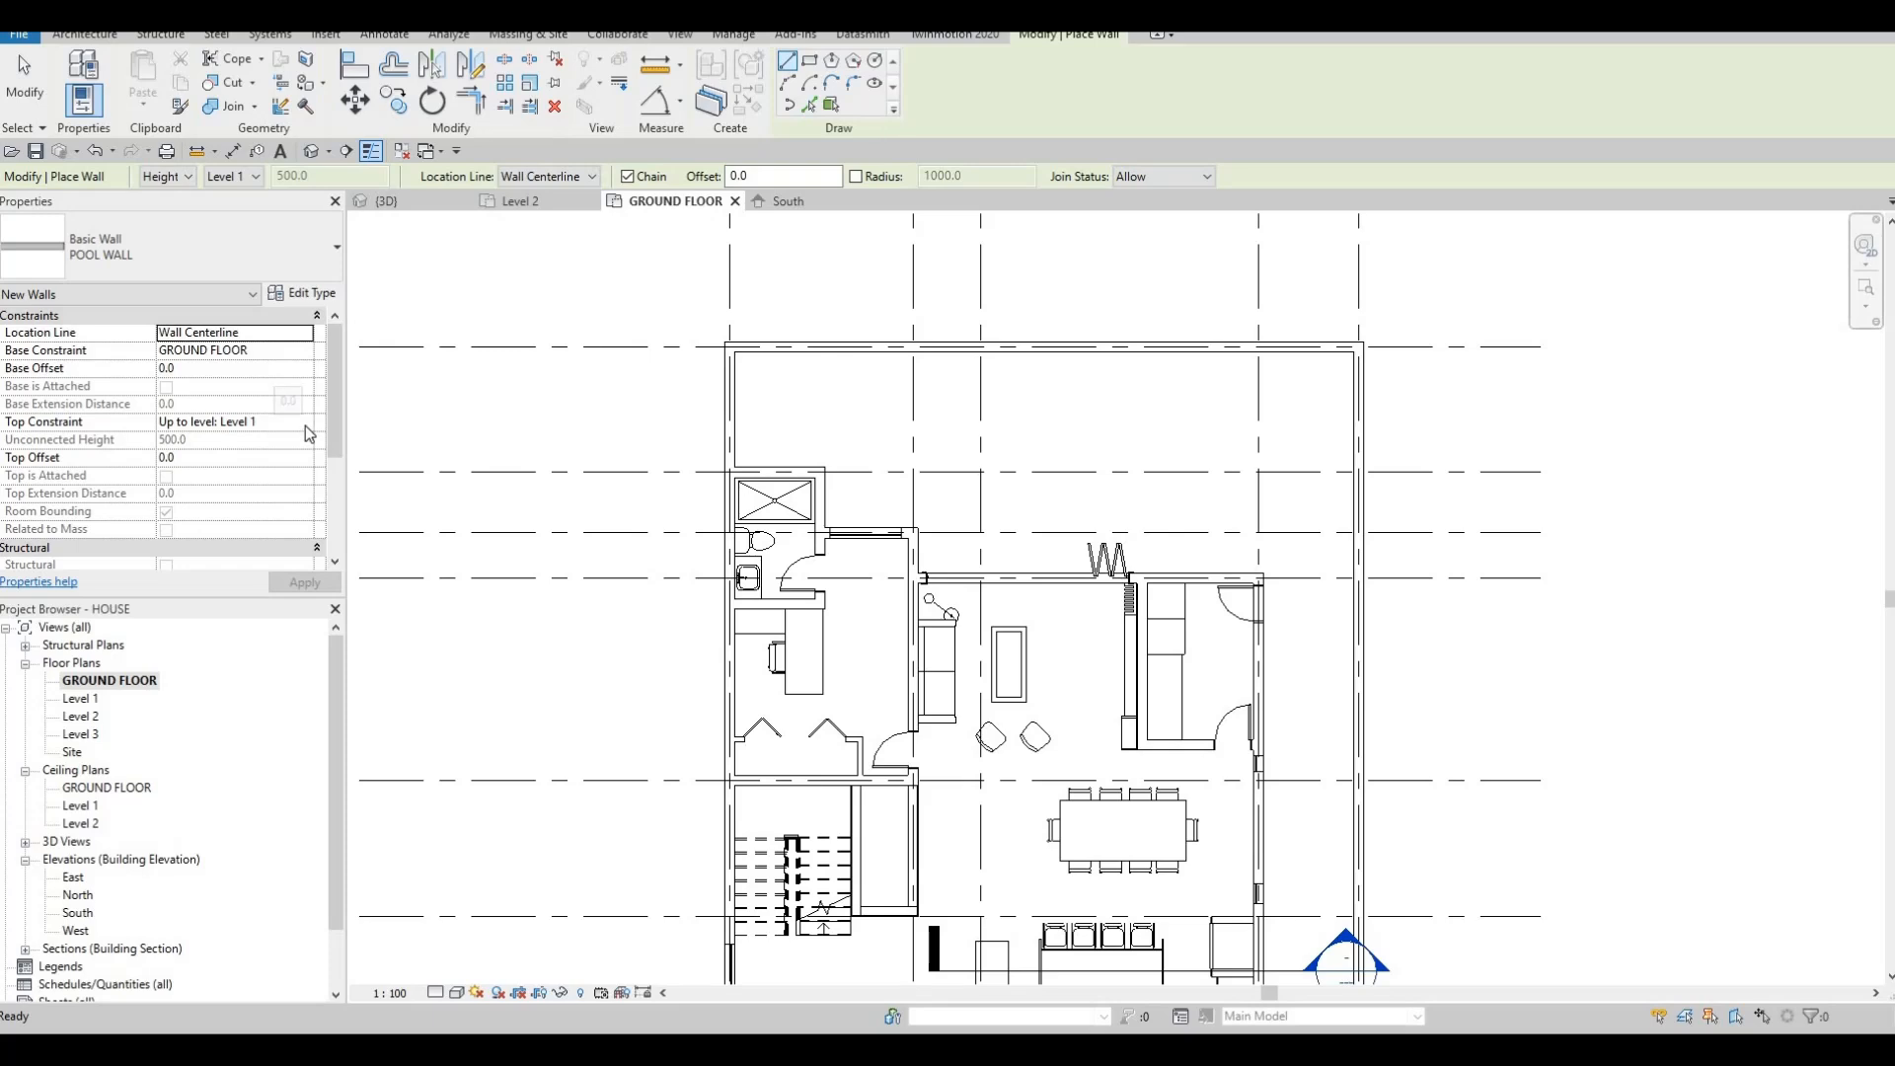
{"action": "left_click", "coordinate": [304, 422]}
{"action": "left_click", "coordinate": [232, 454]}
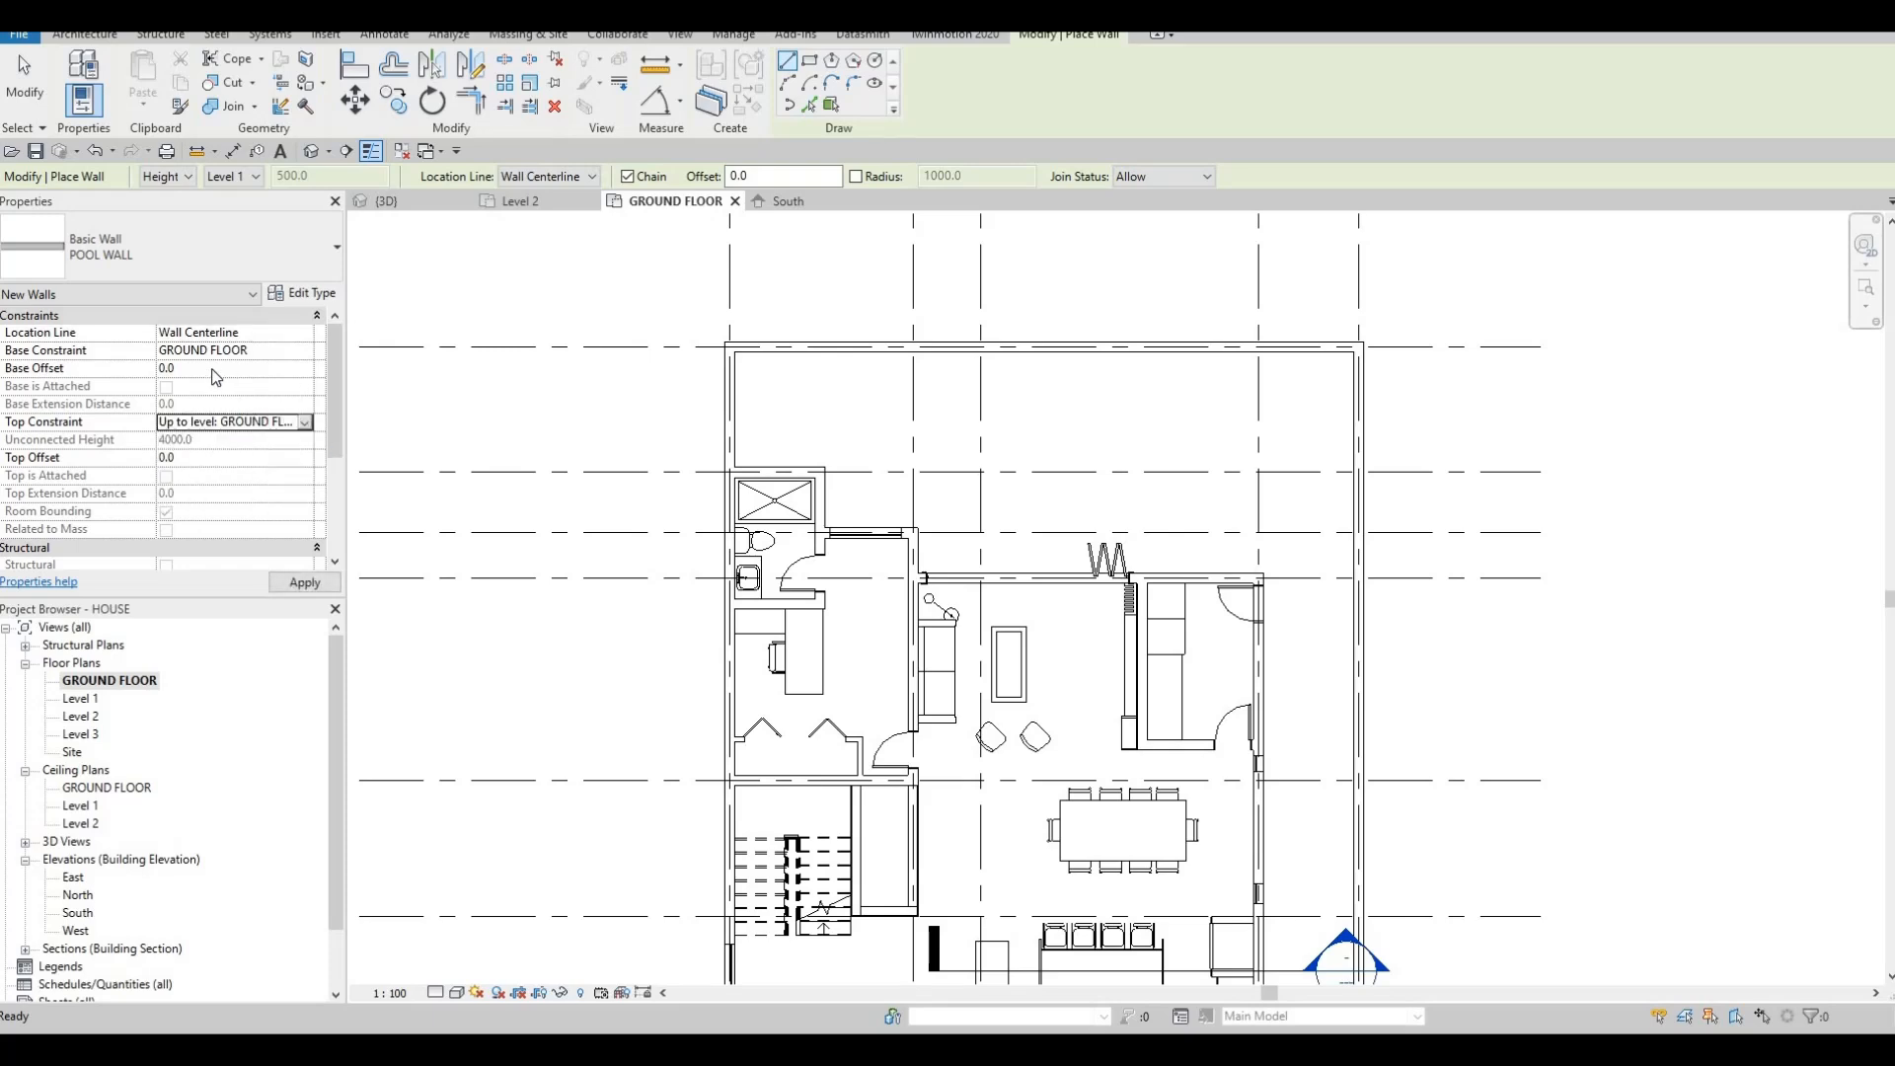
{"action": "left_click", "coordinate": [212, 371]}
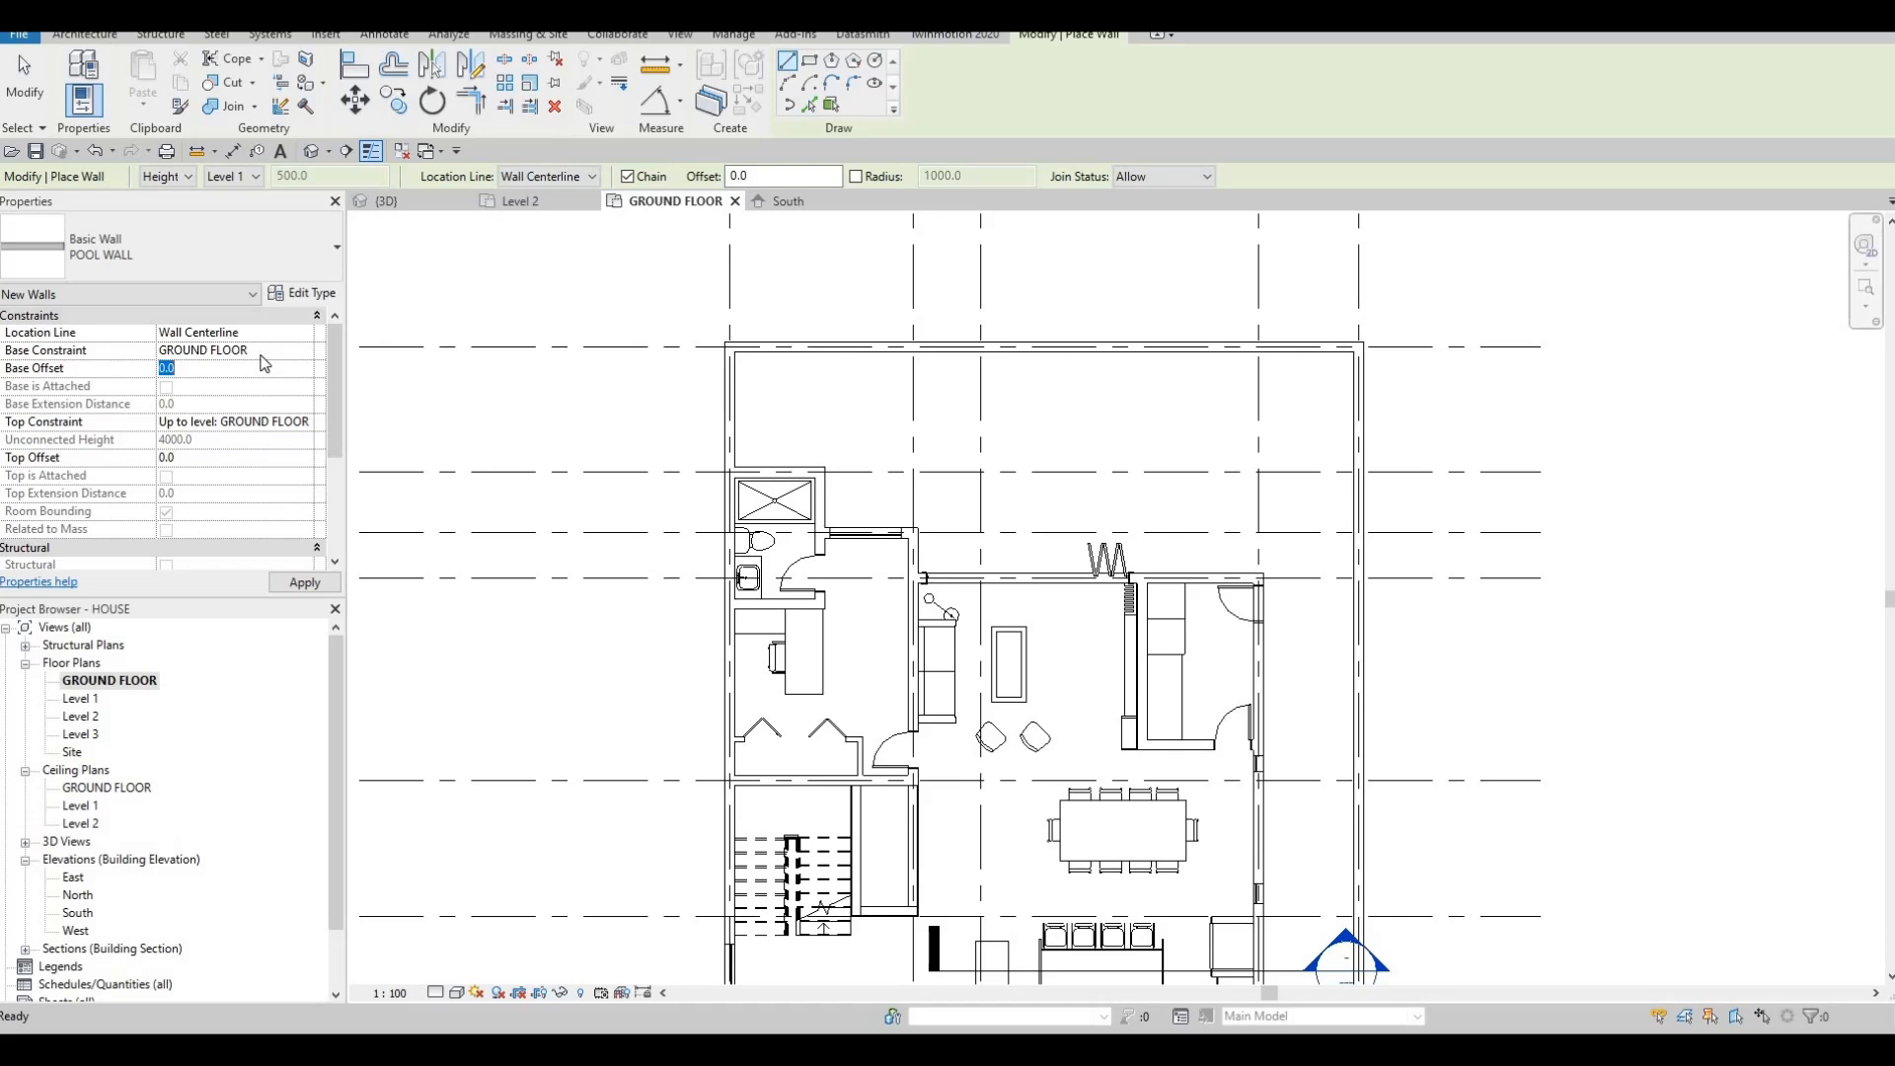
{"action": "type", "text": "-"}
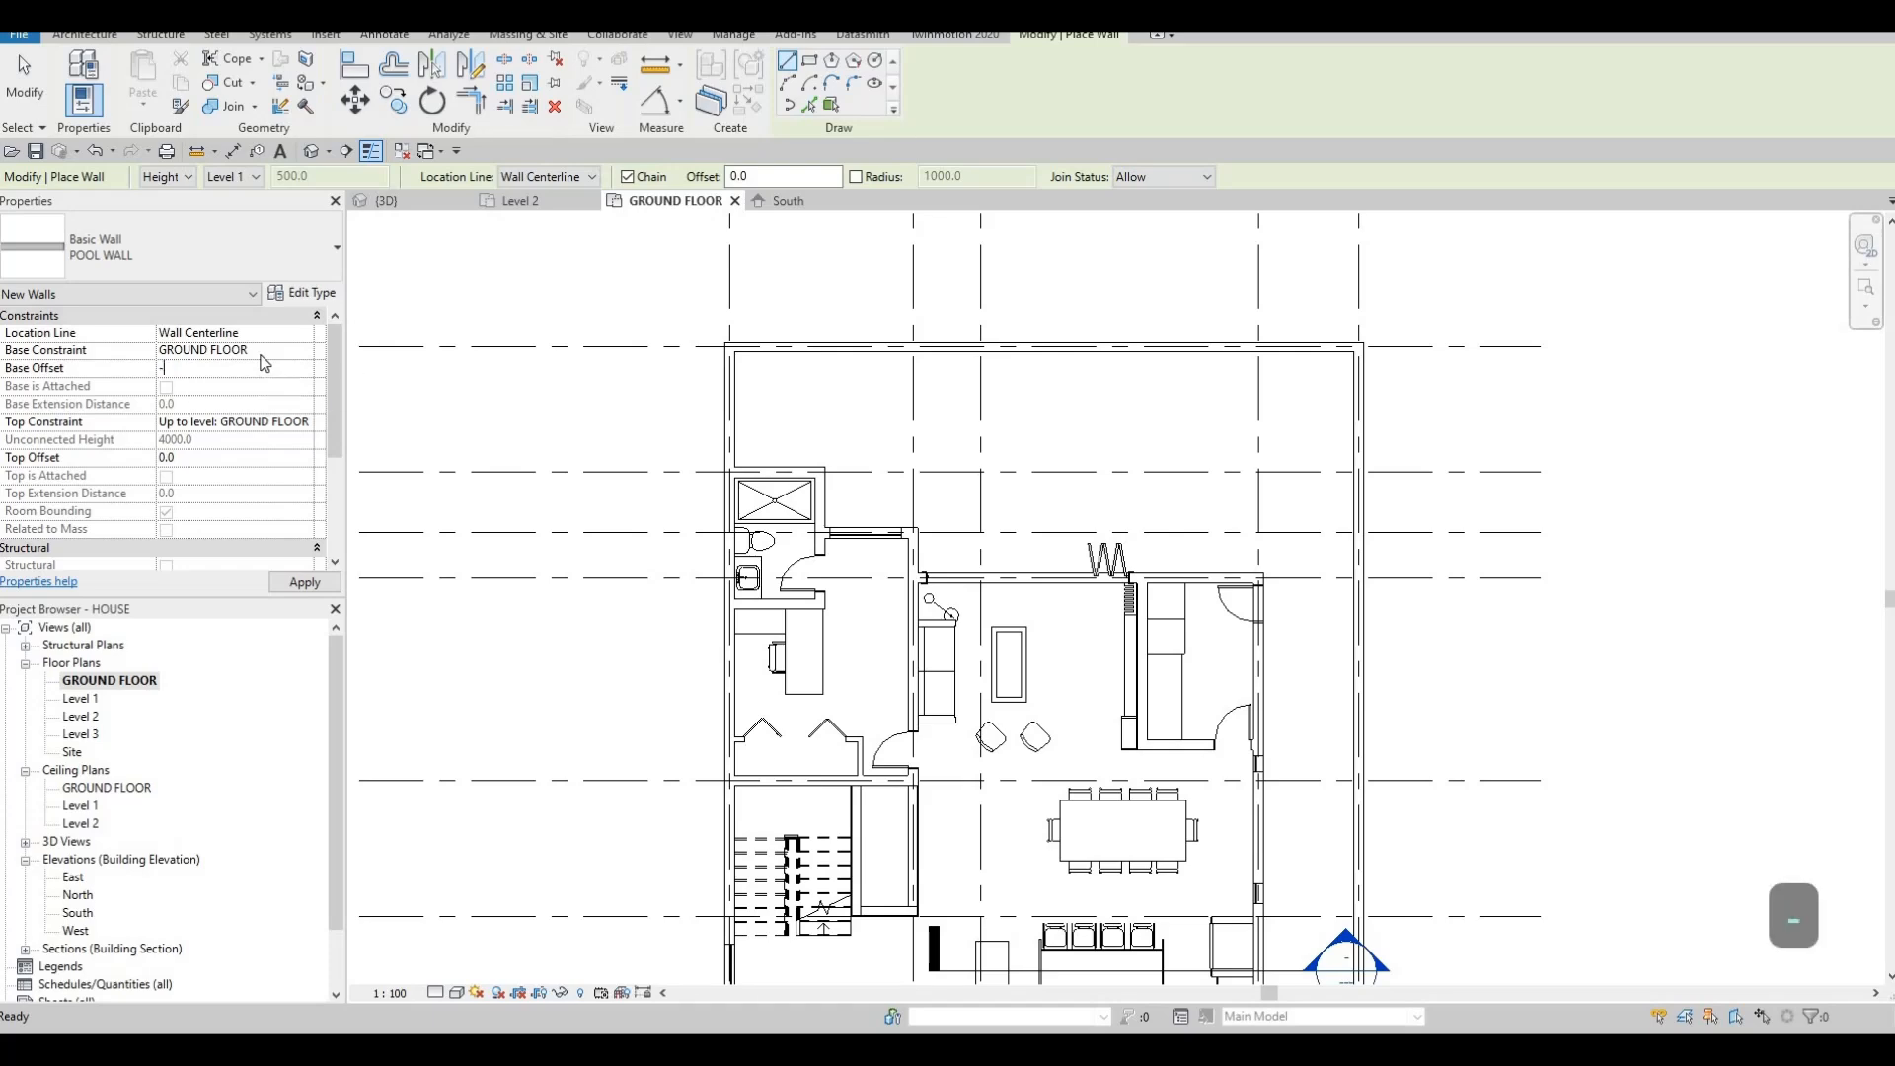
{"action": "type", "text": "2000"}
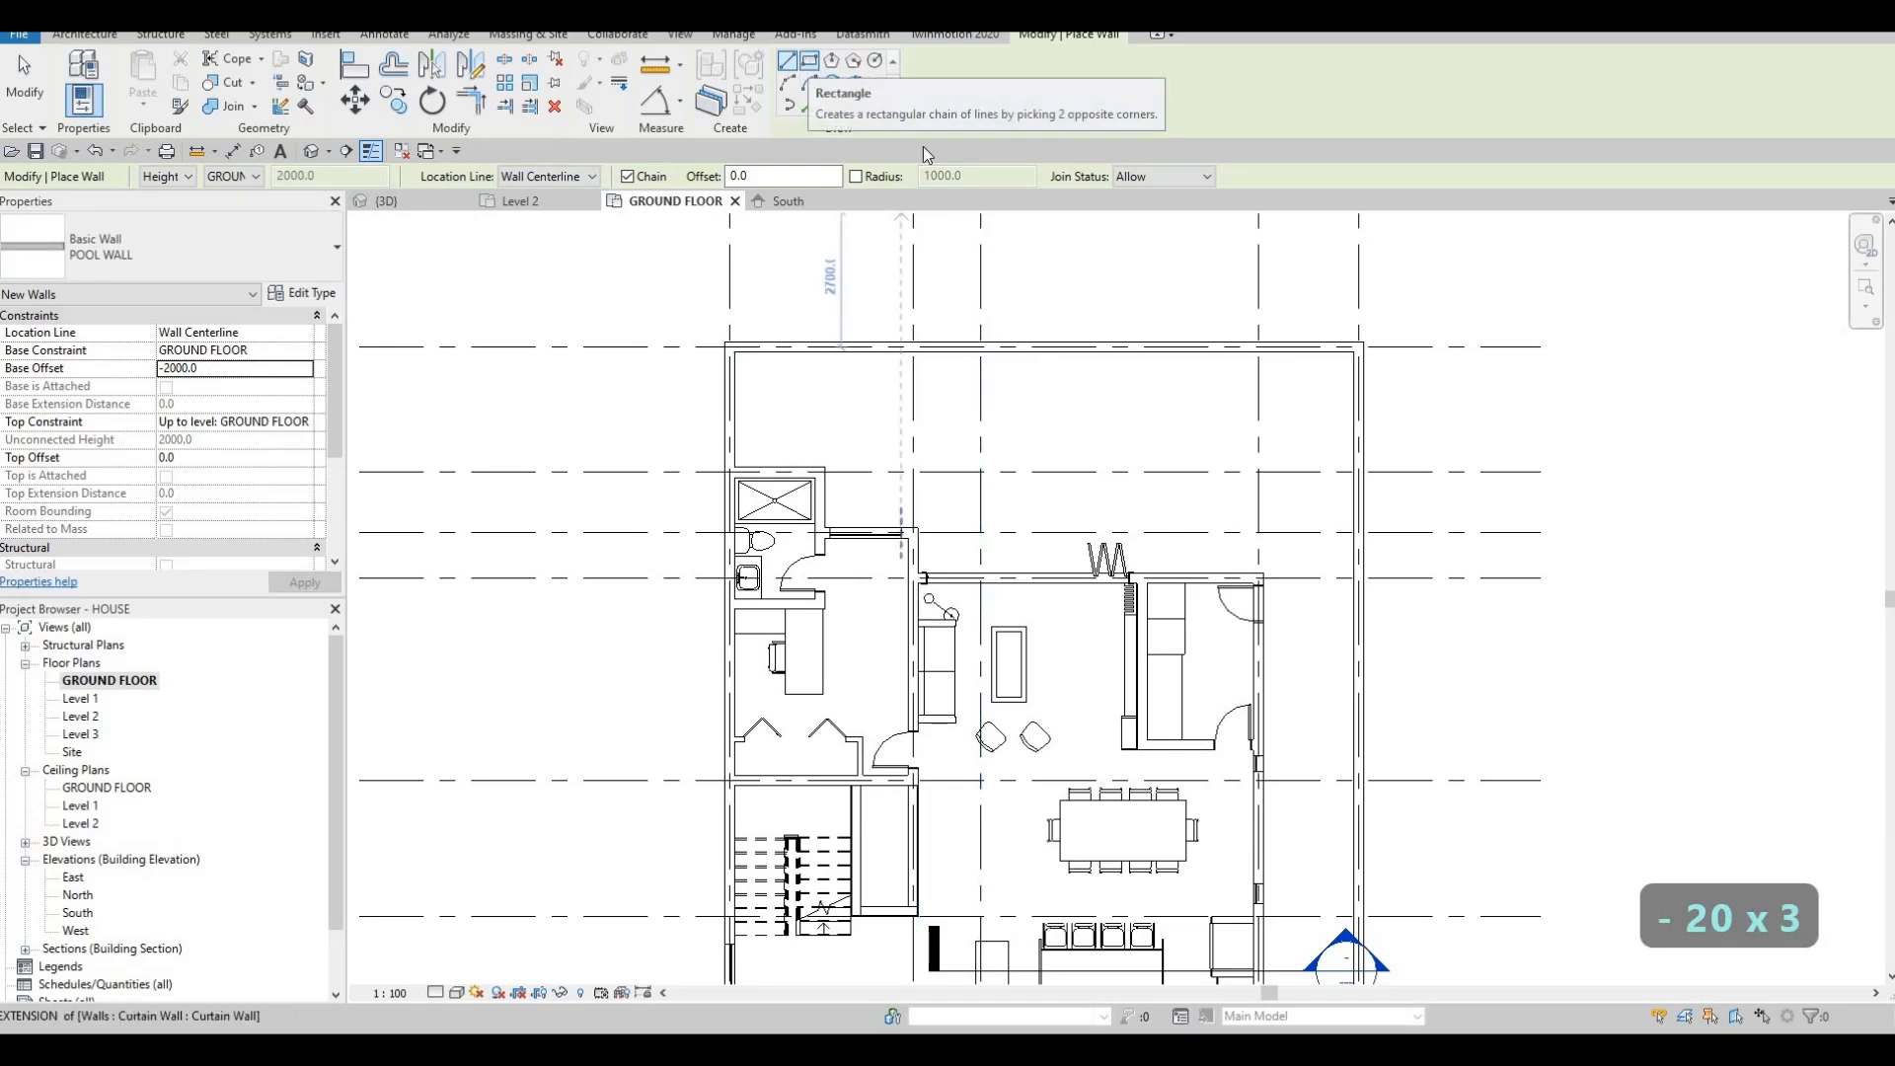
Draw a rectangle of pool walls about 4700 by 2600 in the open yard behind the house.
{"action": "left_click", "coordinate": [809, 62]}
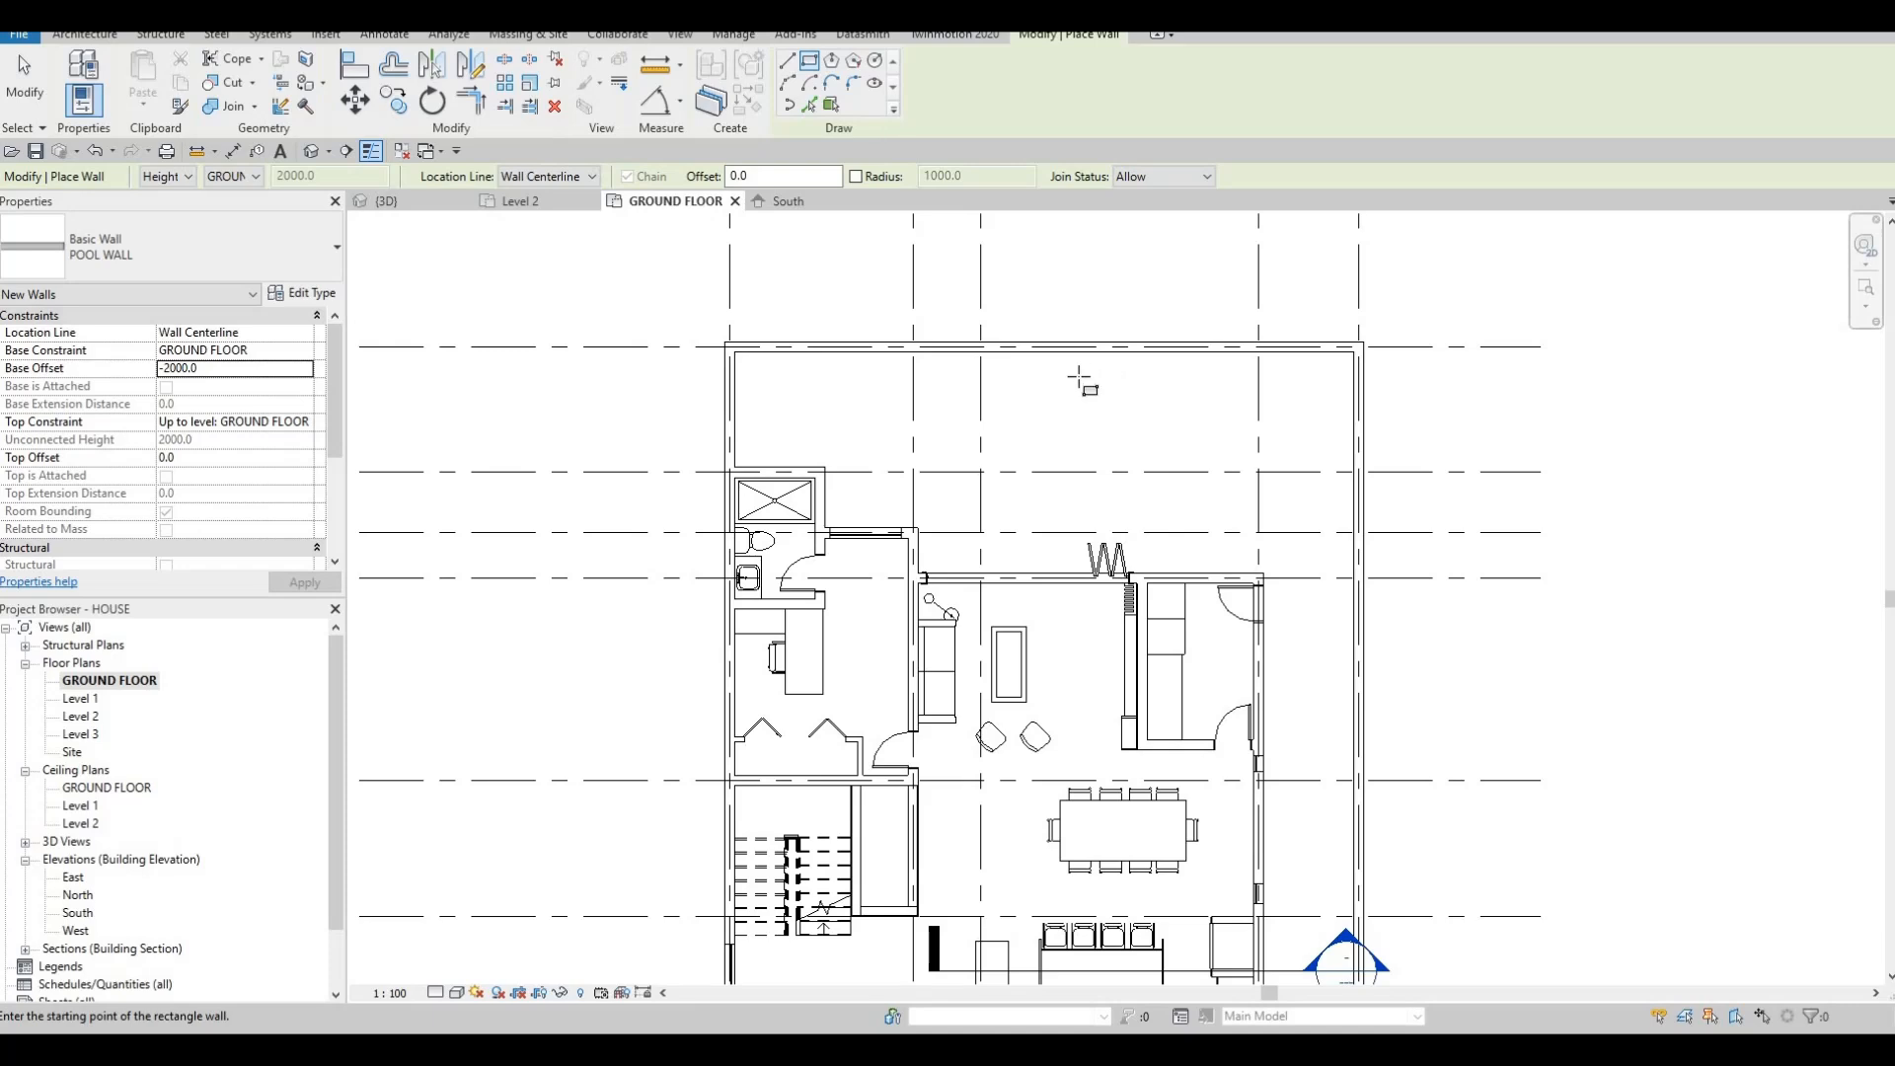
{"action": "left_click", "coordinate": [1067, 371]}
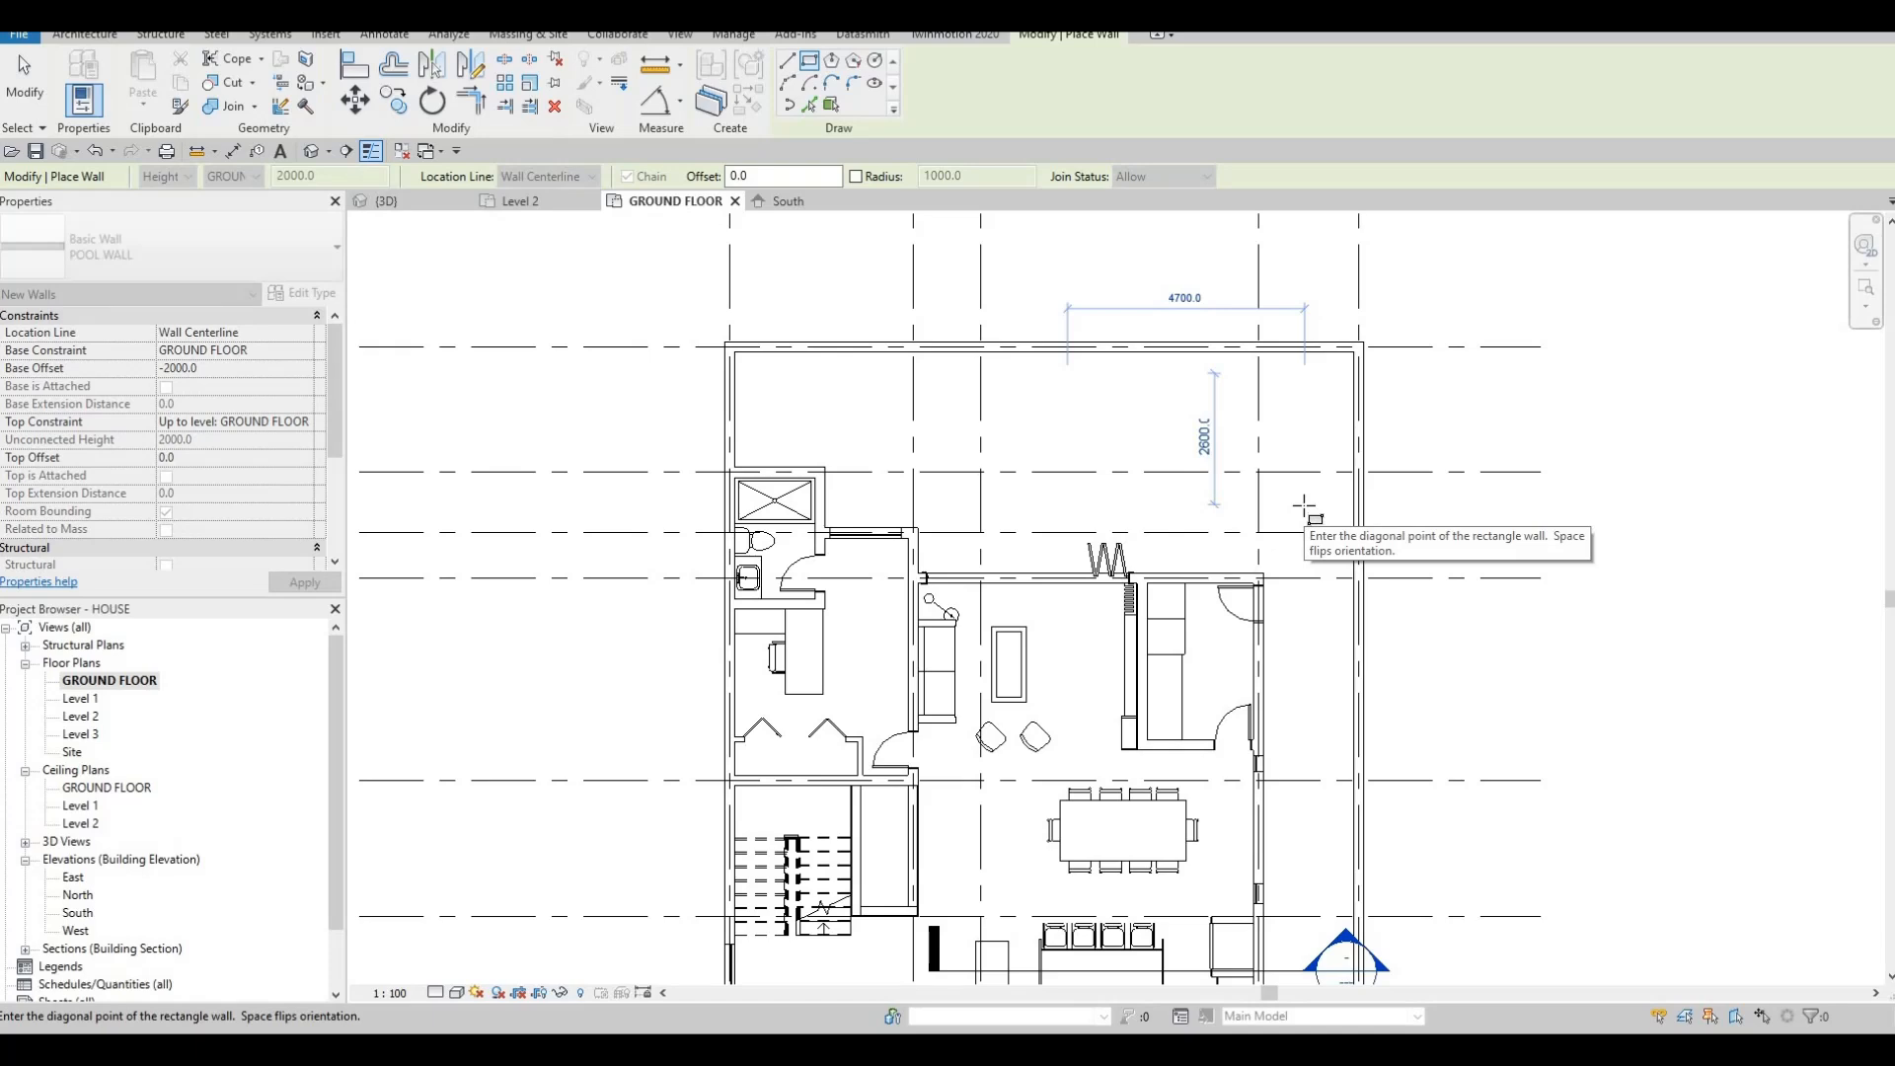
{"action": "left_click", "coordinate": [1307, 512]}
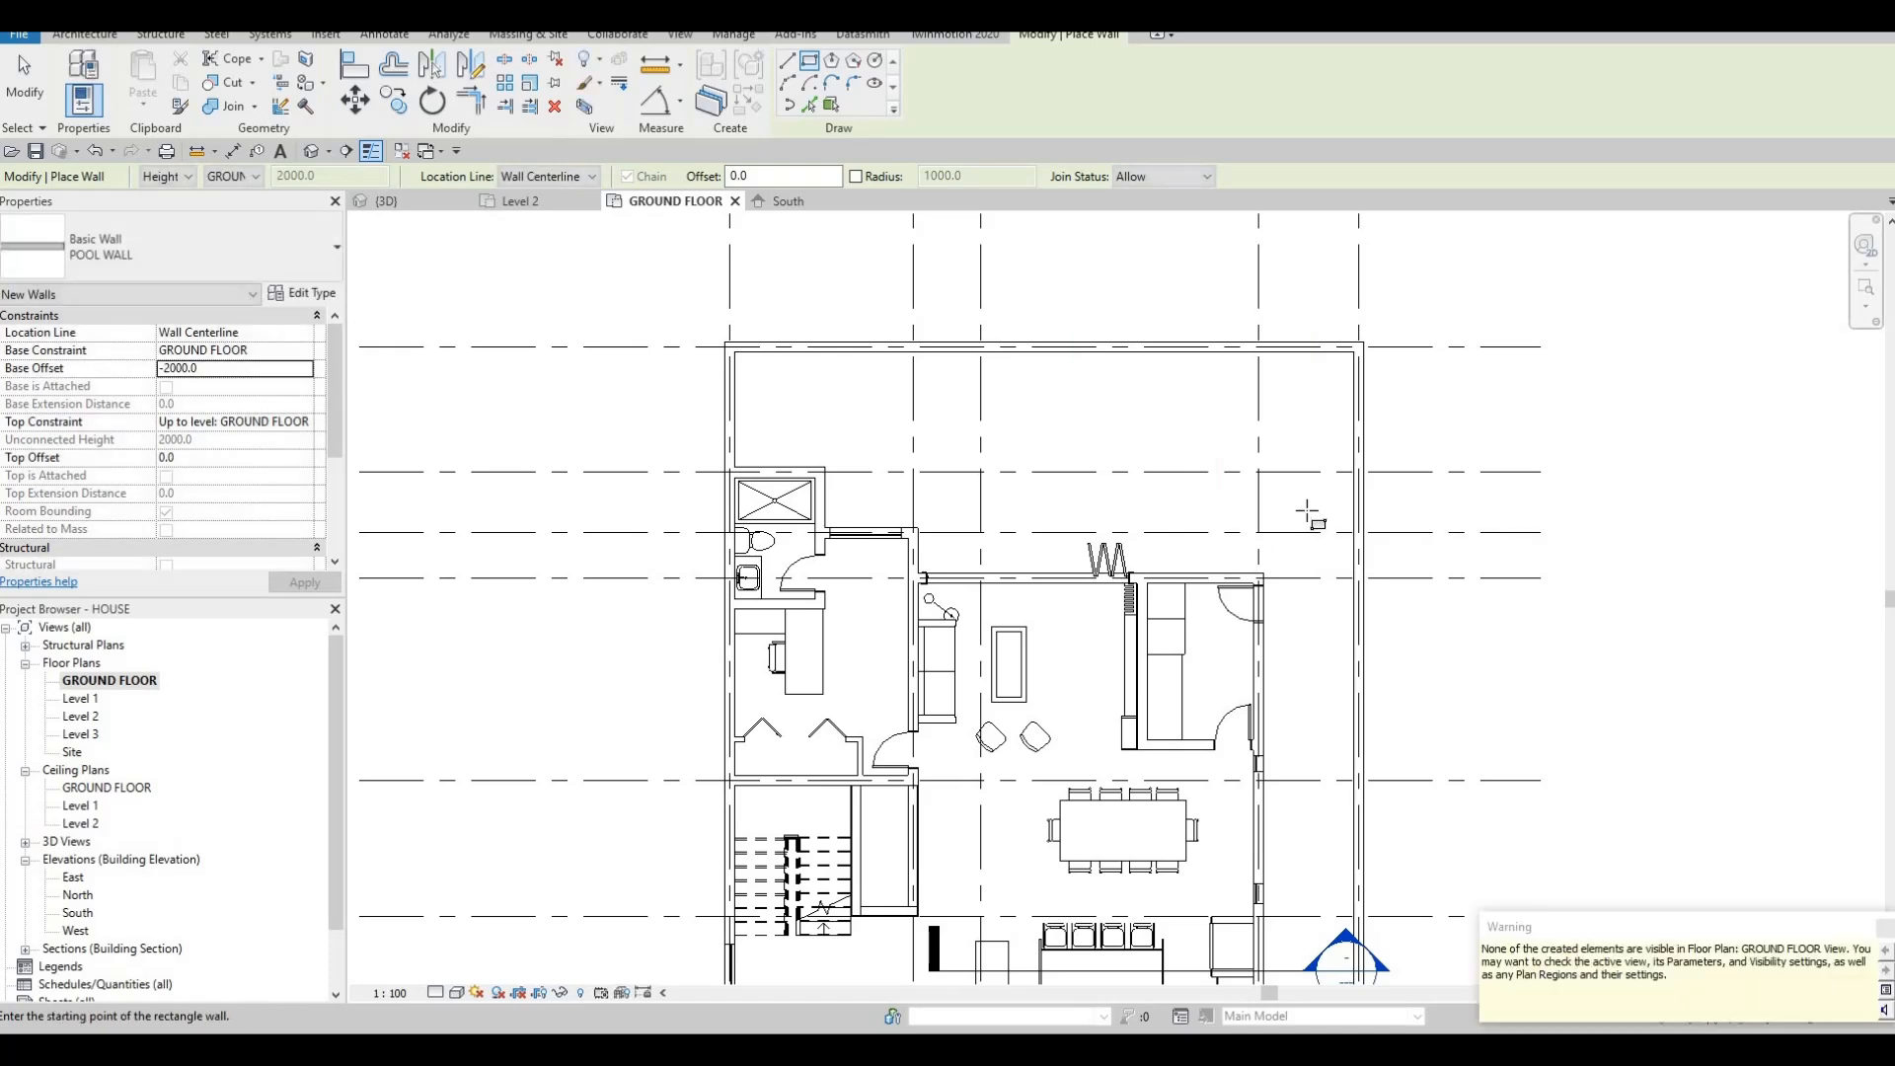
{"action": "key", "text": "Escape"}
{"action": "key", "text": "Escape"}
{"action": "key", "text": "Escape"}
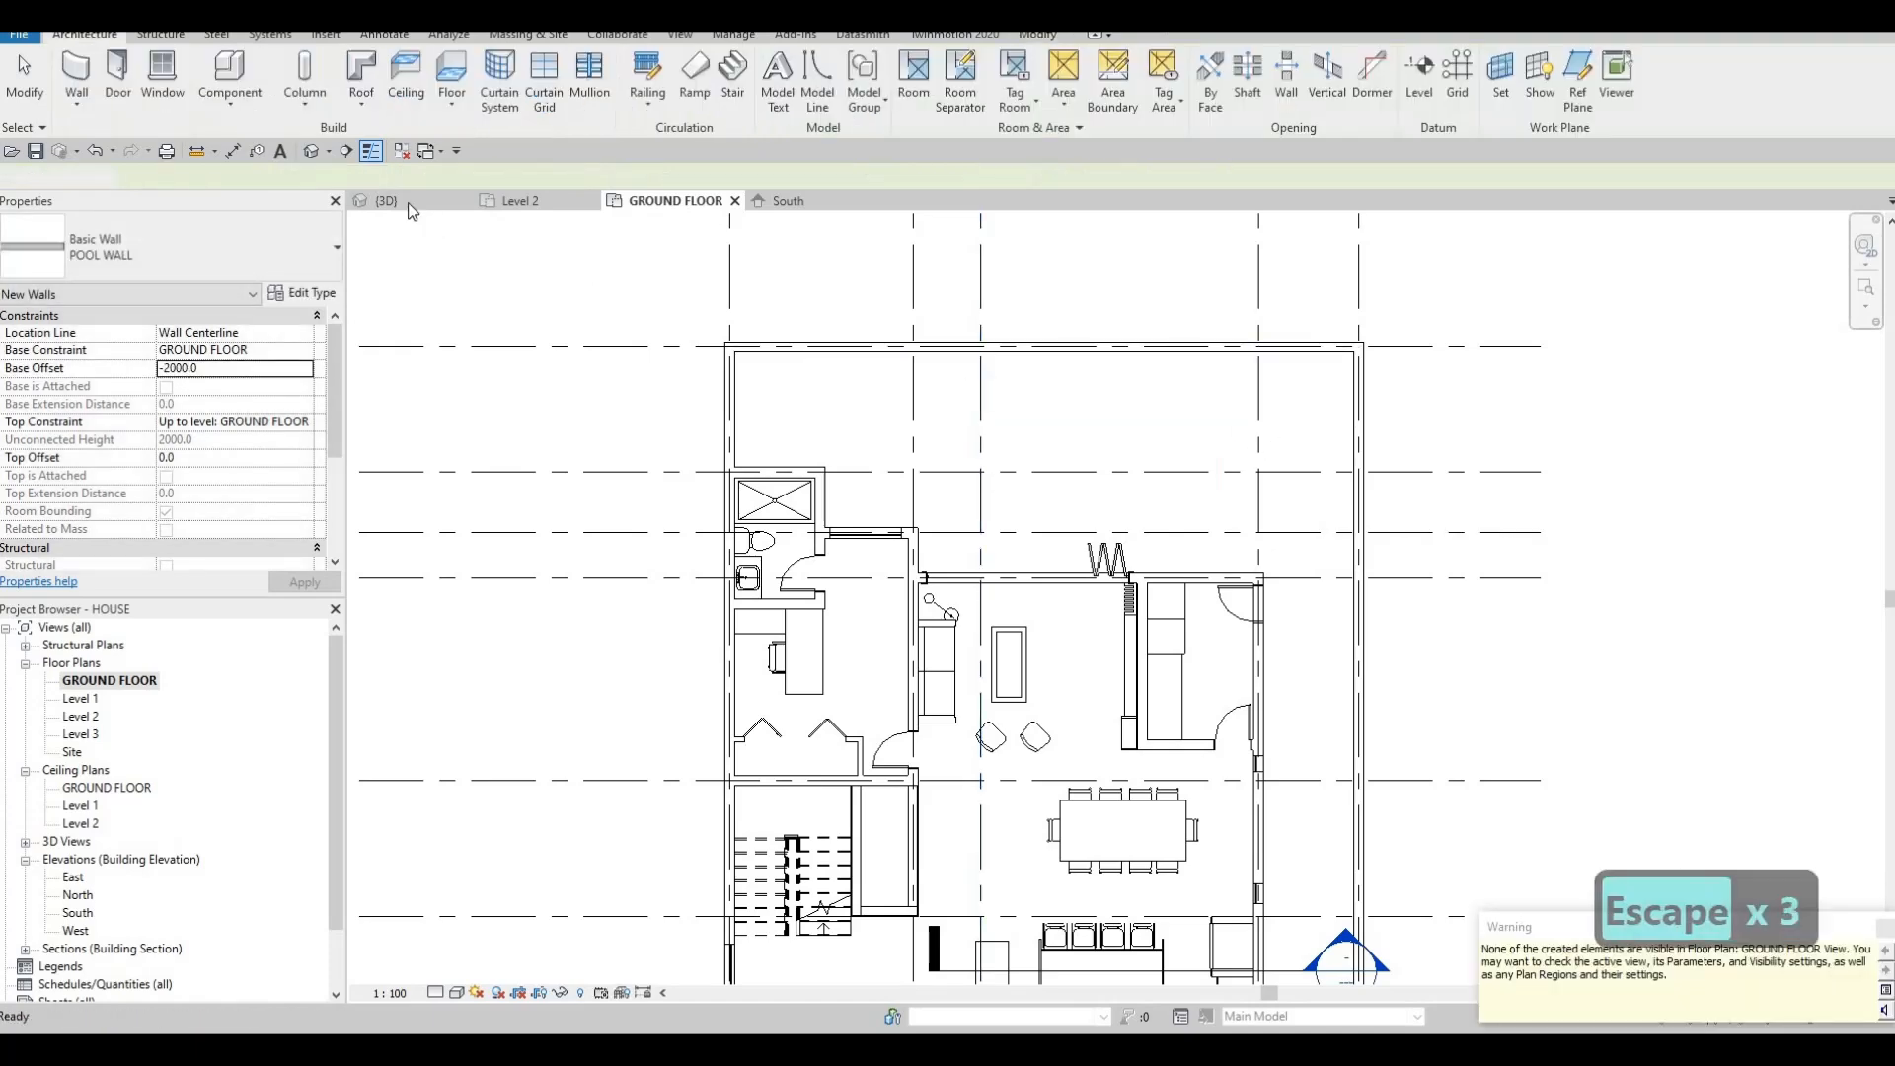
Select all four pool walls in the 3D view and set their top offset to 50.
{"action": "left_click", "coordinate": [410, 204]}
{"action": "middle_click_drag", "start_coordinate": [1252, 538], "coordinate": [1585, 673], "text": "shift"}
{"action": "key", "text": "Tab"}
{"action": "left_click", "coordinate": [970, 567]}
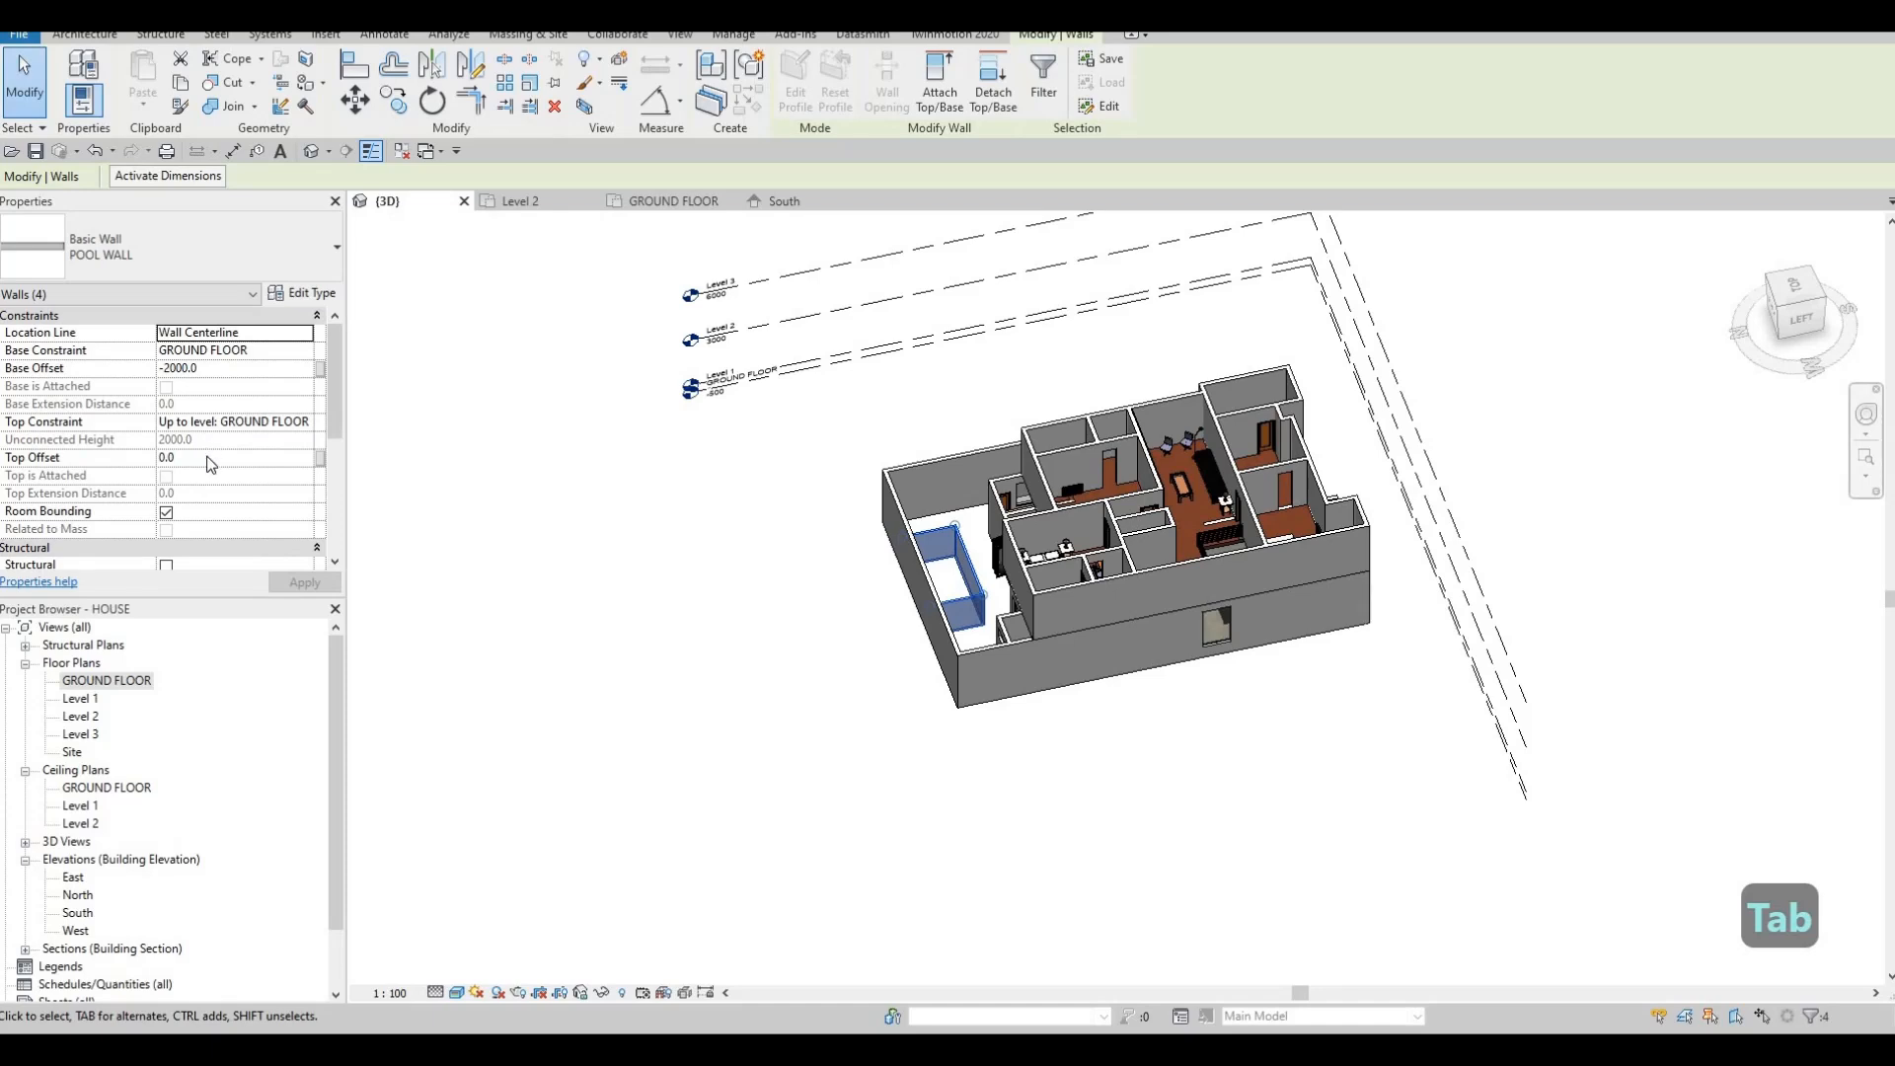
{"action": "left_click", "coordinate": [203, 459]}
{"action": "type", "text": "50"}
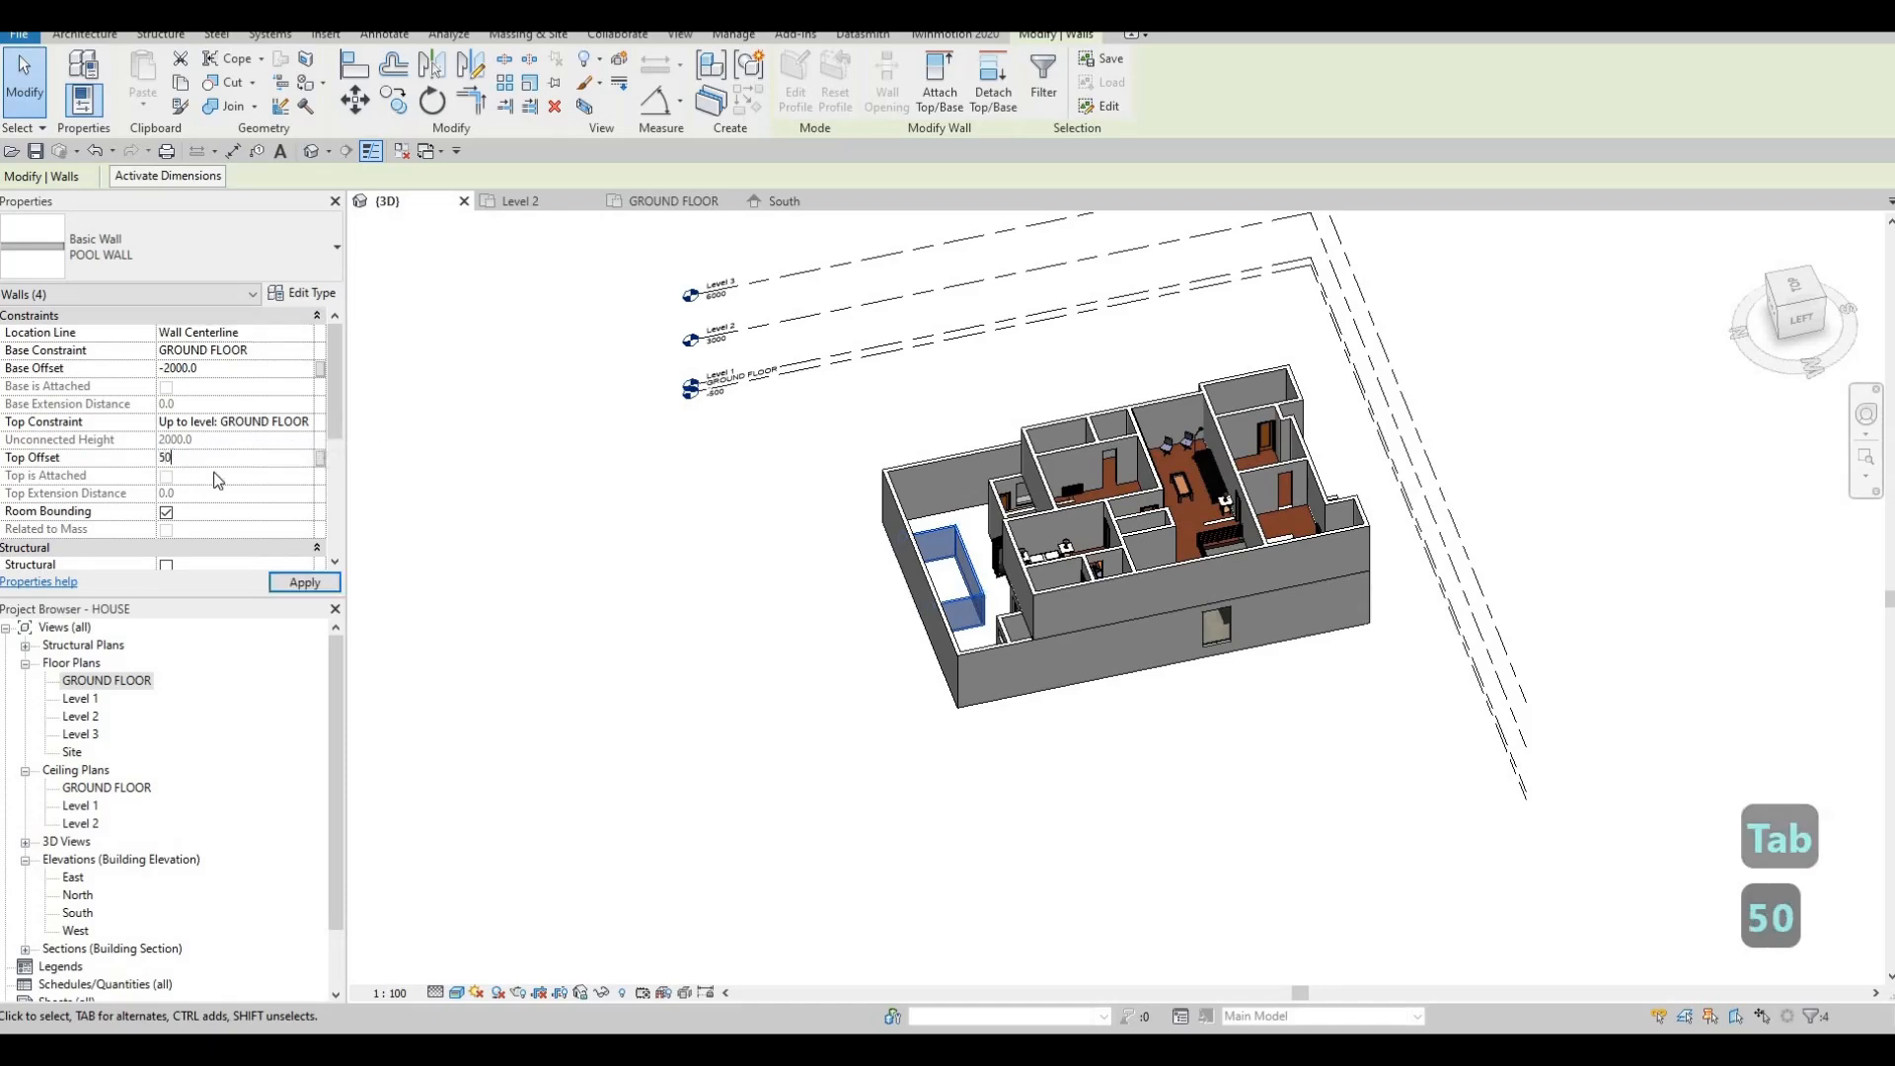
{"action": "left_click", "coordinate": [305, 583]}
{"action": "key", "text": "Escape"}
{"action": "key", "text": "Escape"}
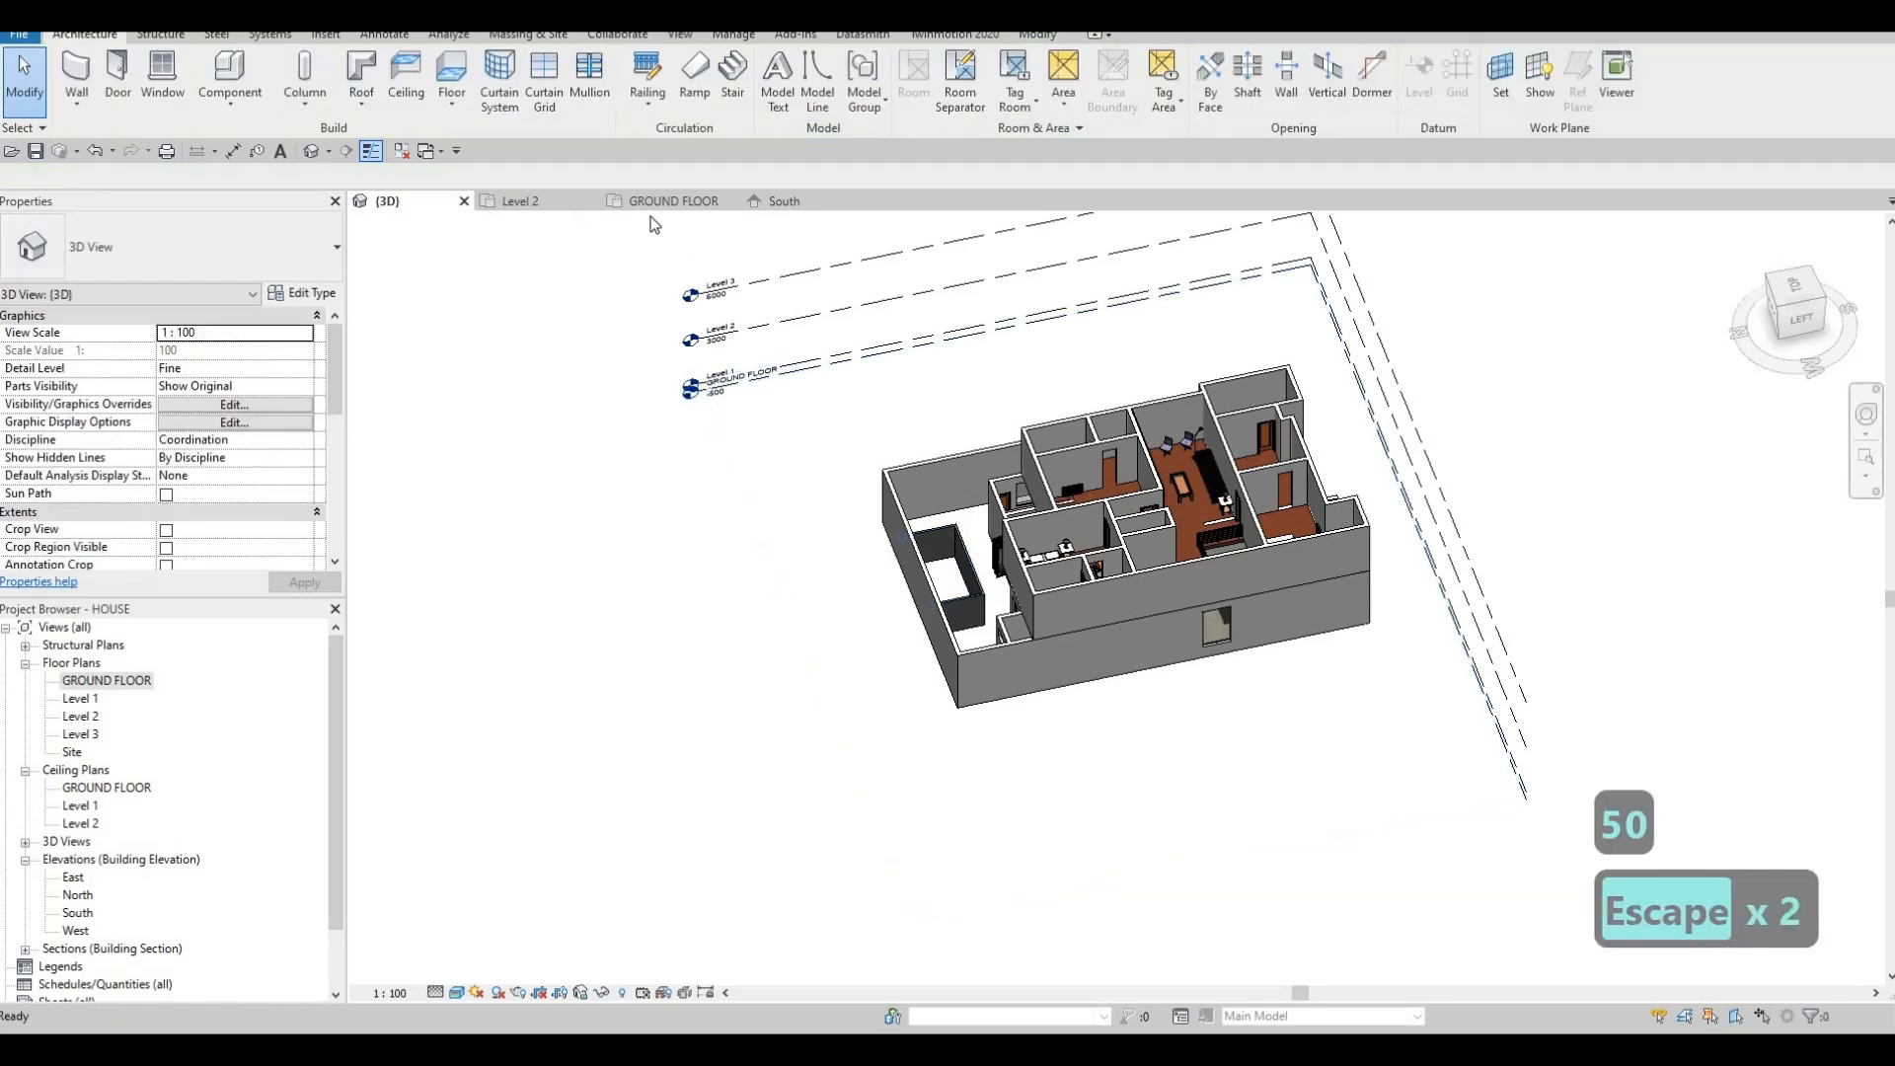
Open the GROUND FLOOR plan and examine the level options for the view depth in its View Range settings.
{"action": "left_click", "coordinate": [671, 201]}
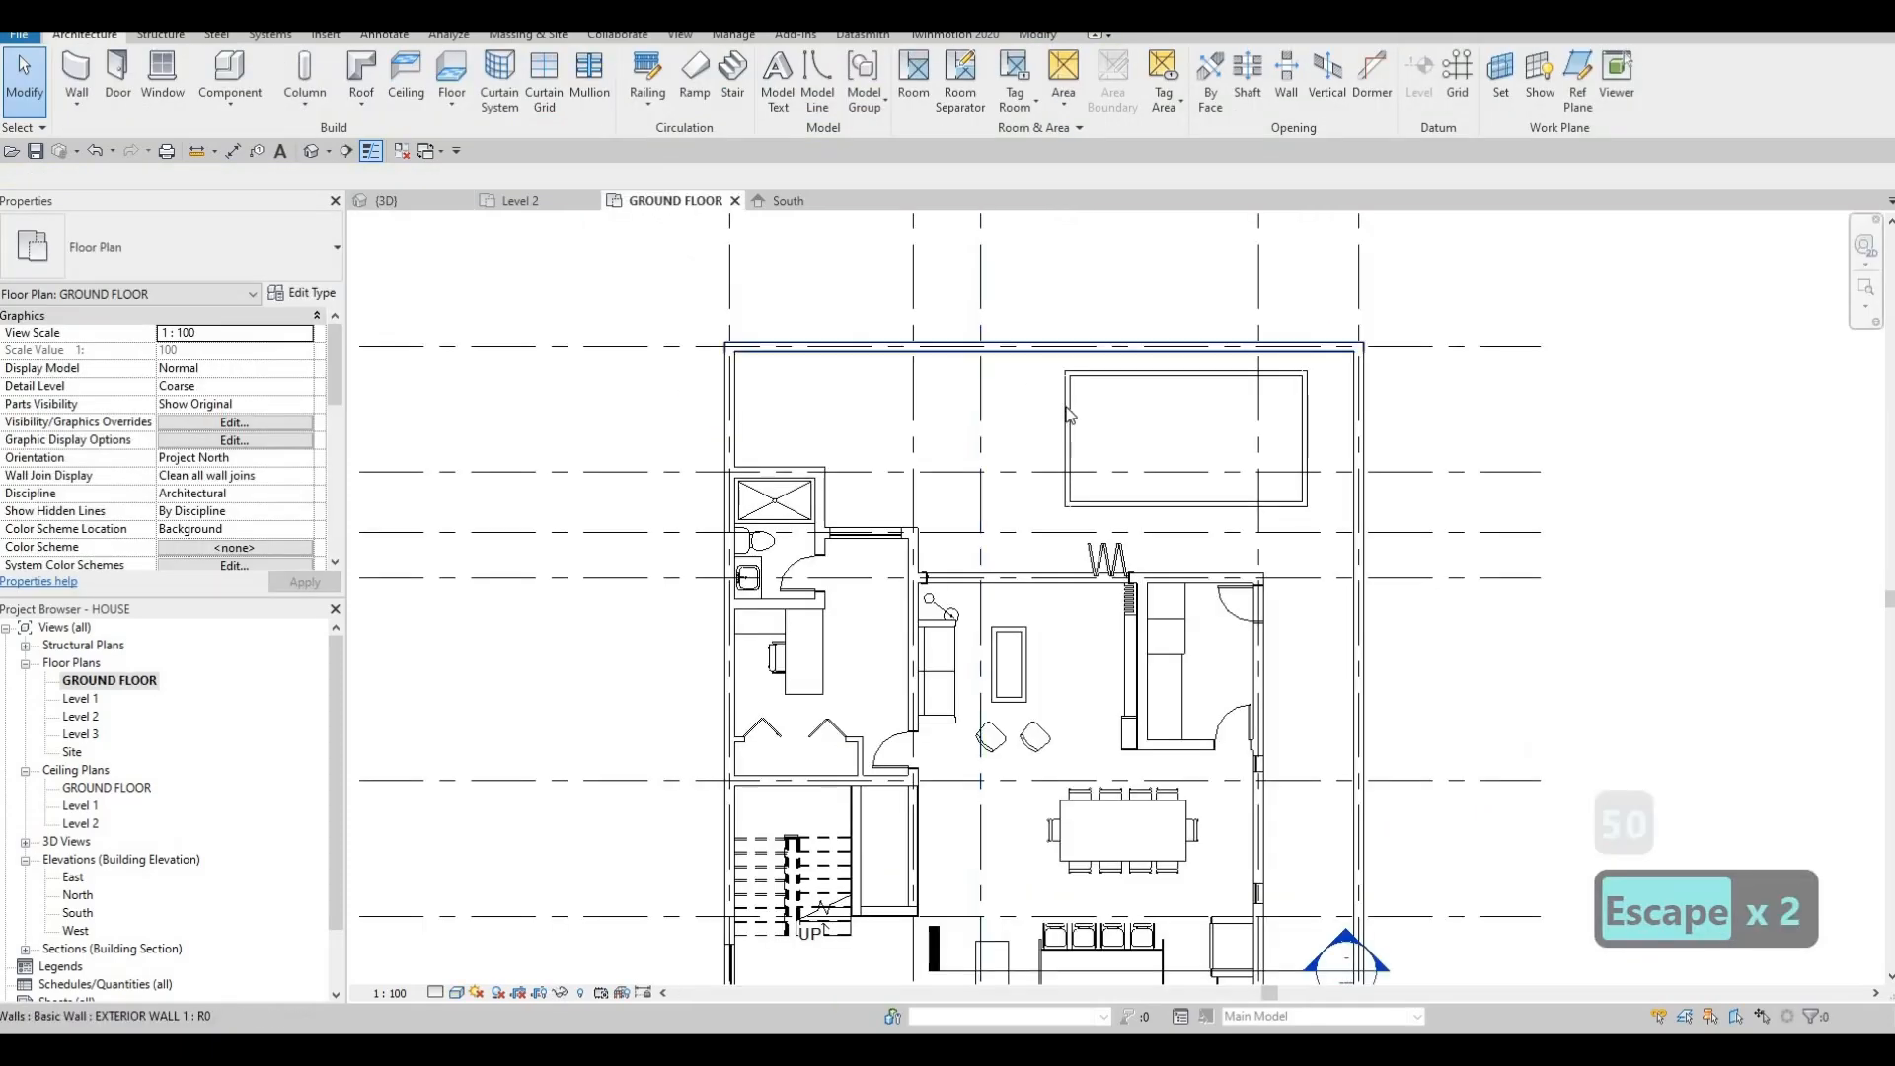
{"action": "key", "text": "Escape"}
{"action": "scroll", "coordinate": [229, 503], "scroll_direction": "down", "scroll_amount": 2}
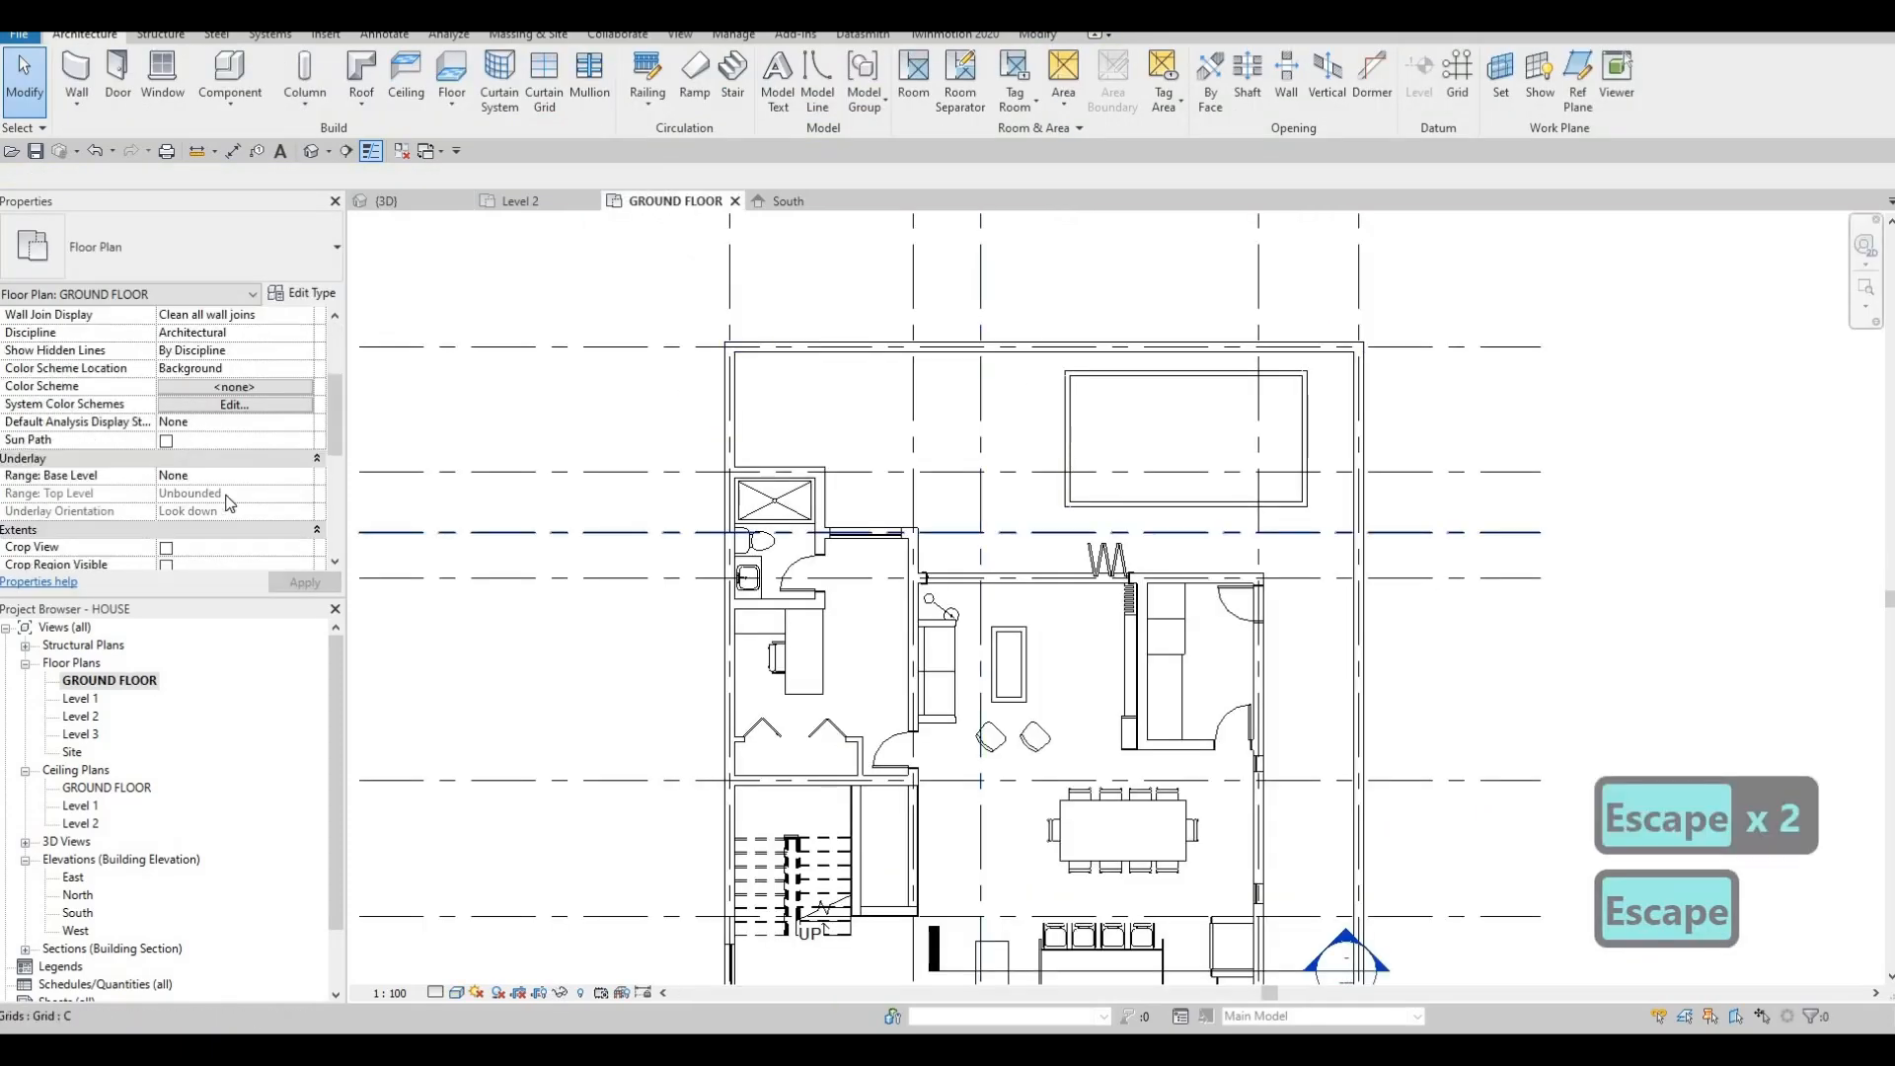
{"action": "scroll", "coordinate": [229, 503], "scroll_direction": "down", "scroll_amount": 4}
{"action": "left_click", "coordinate": [231, 369]}
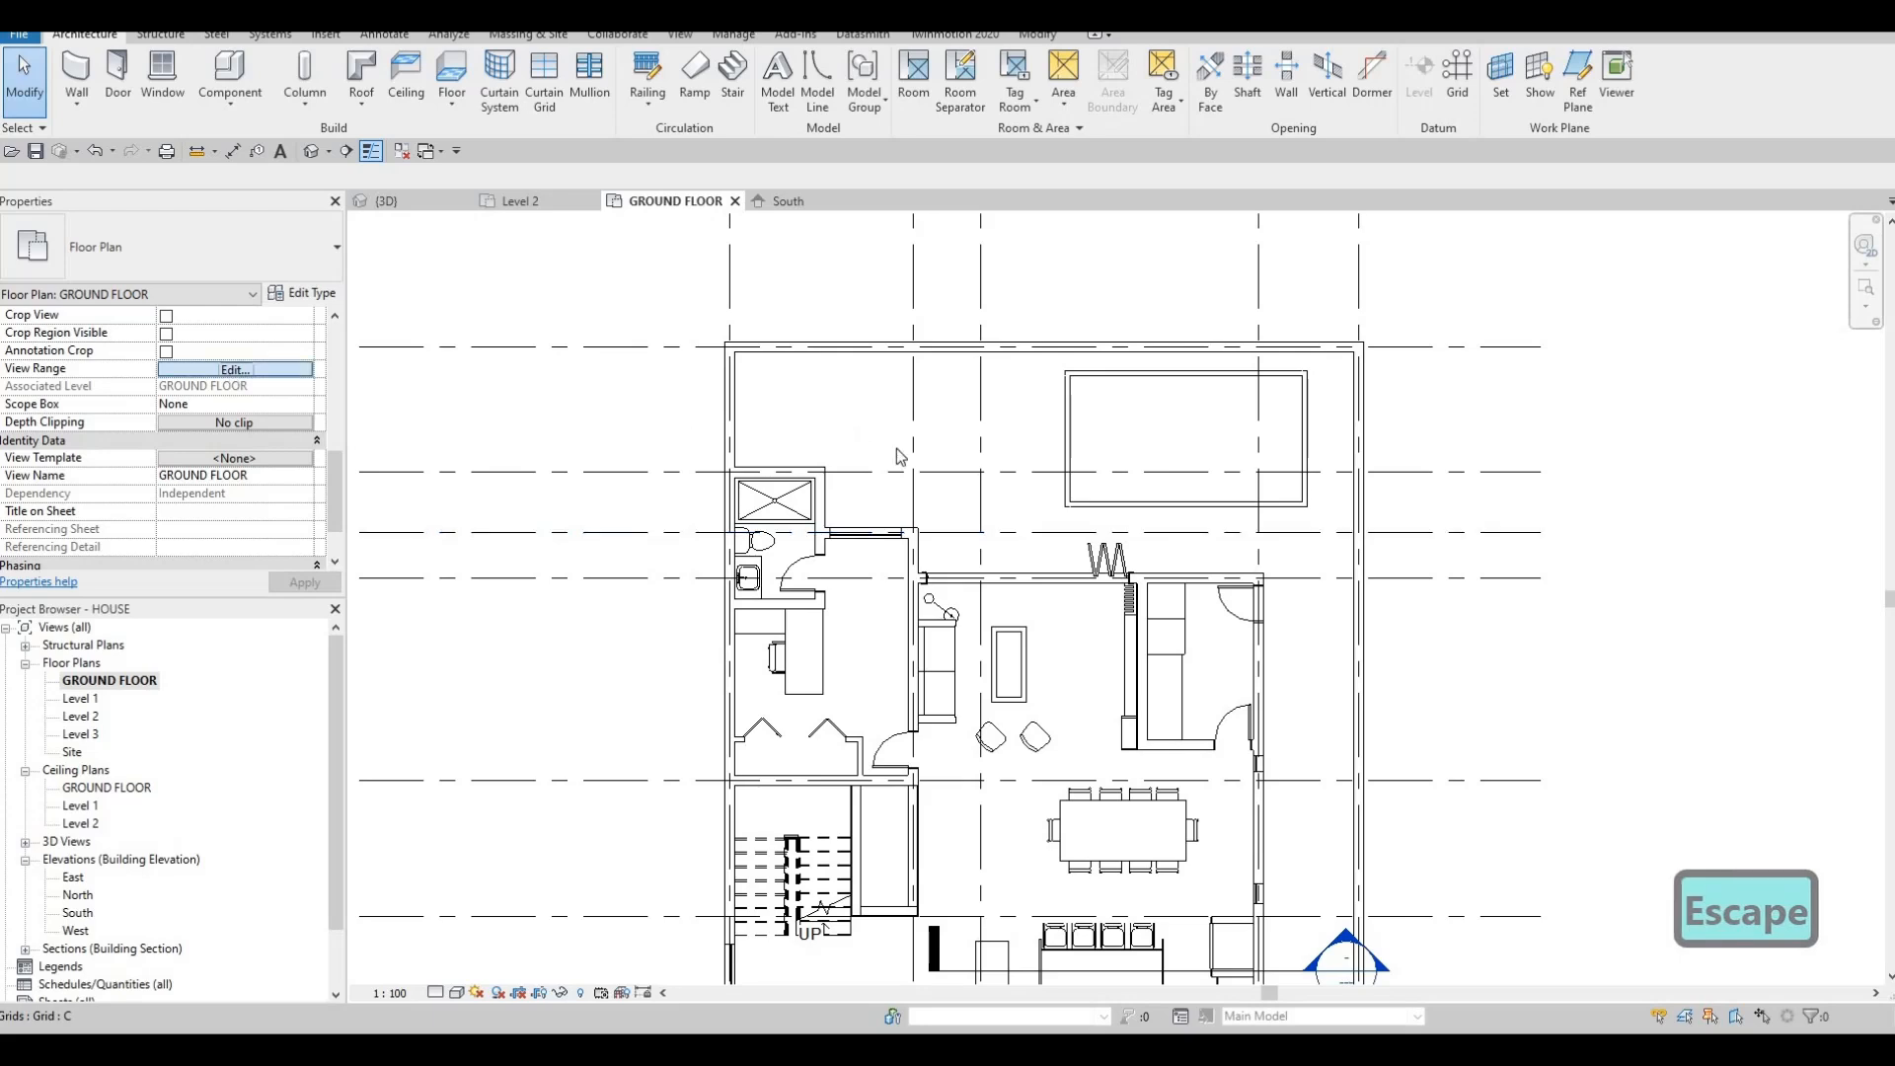
{"action": "left_click", "coordinate": [1336, 449]}
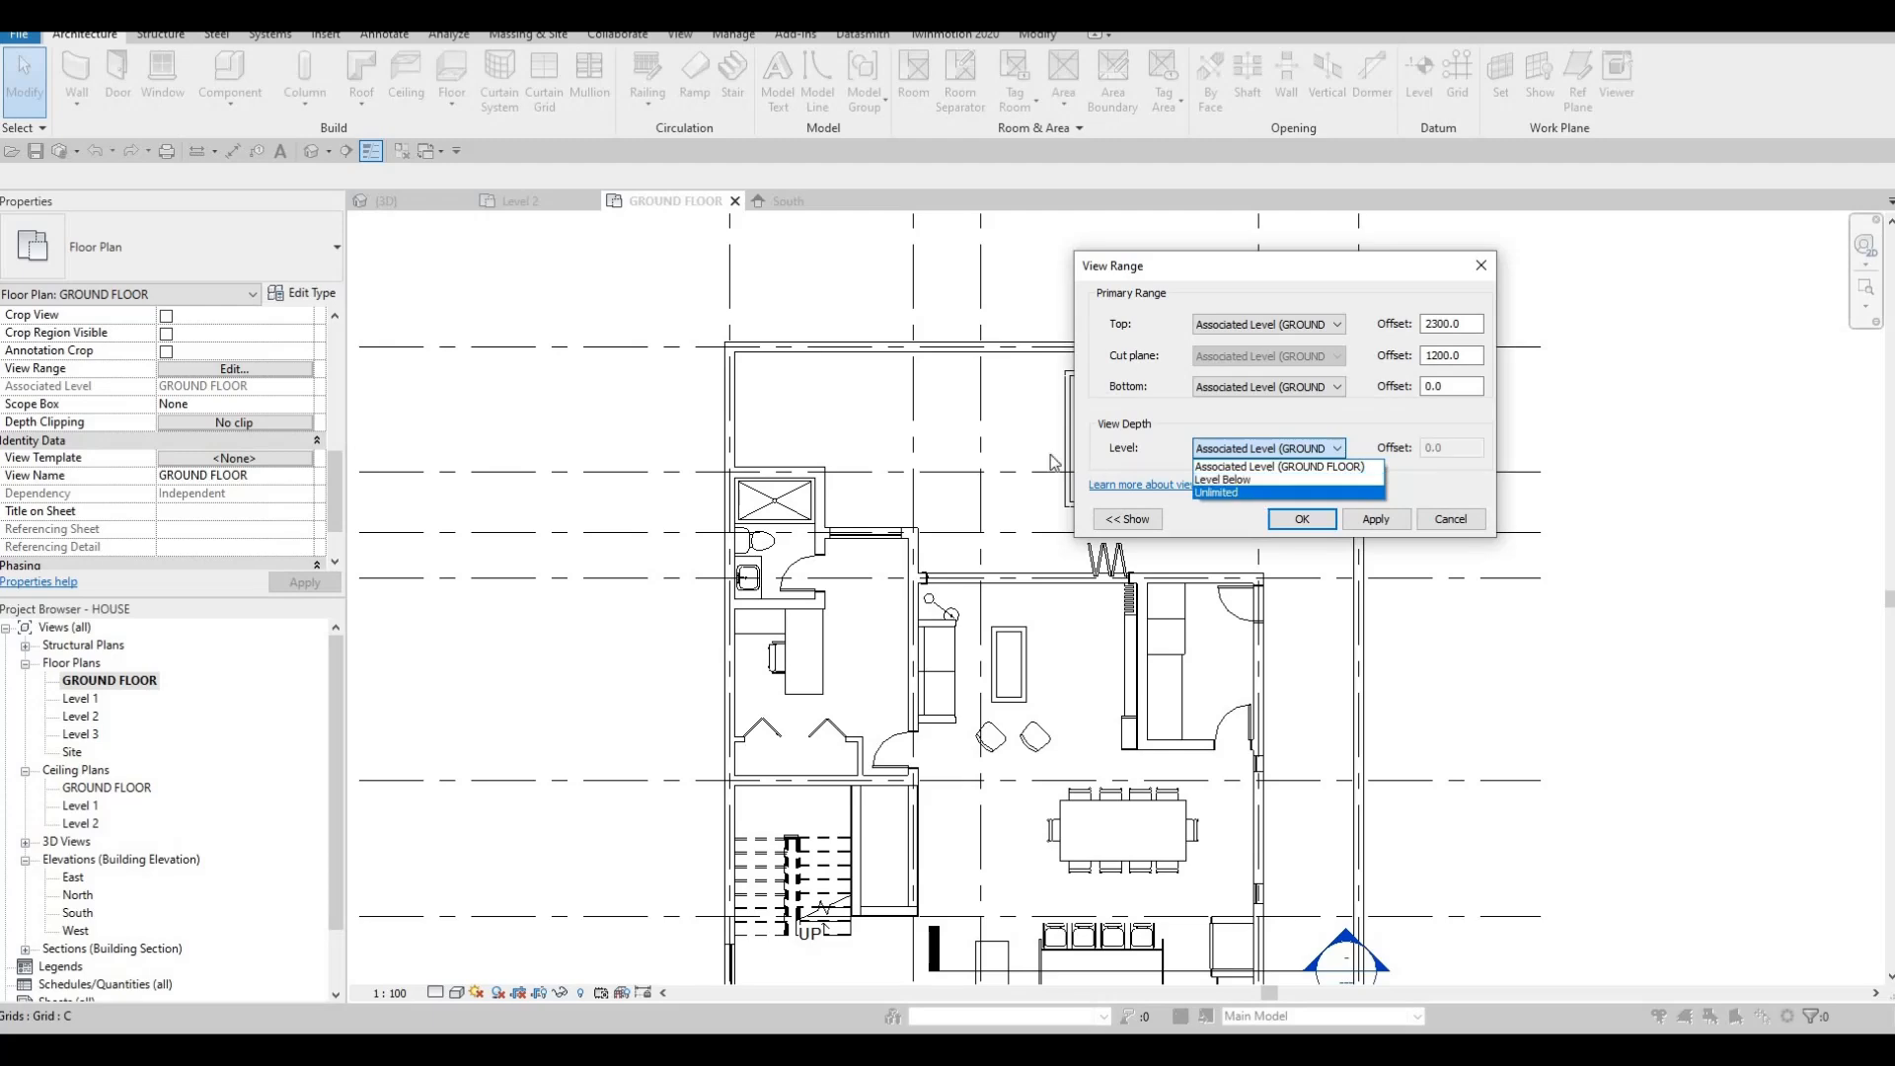
{"action": "key", "text": "Escape"}
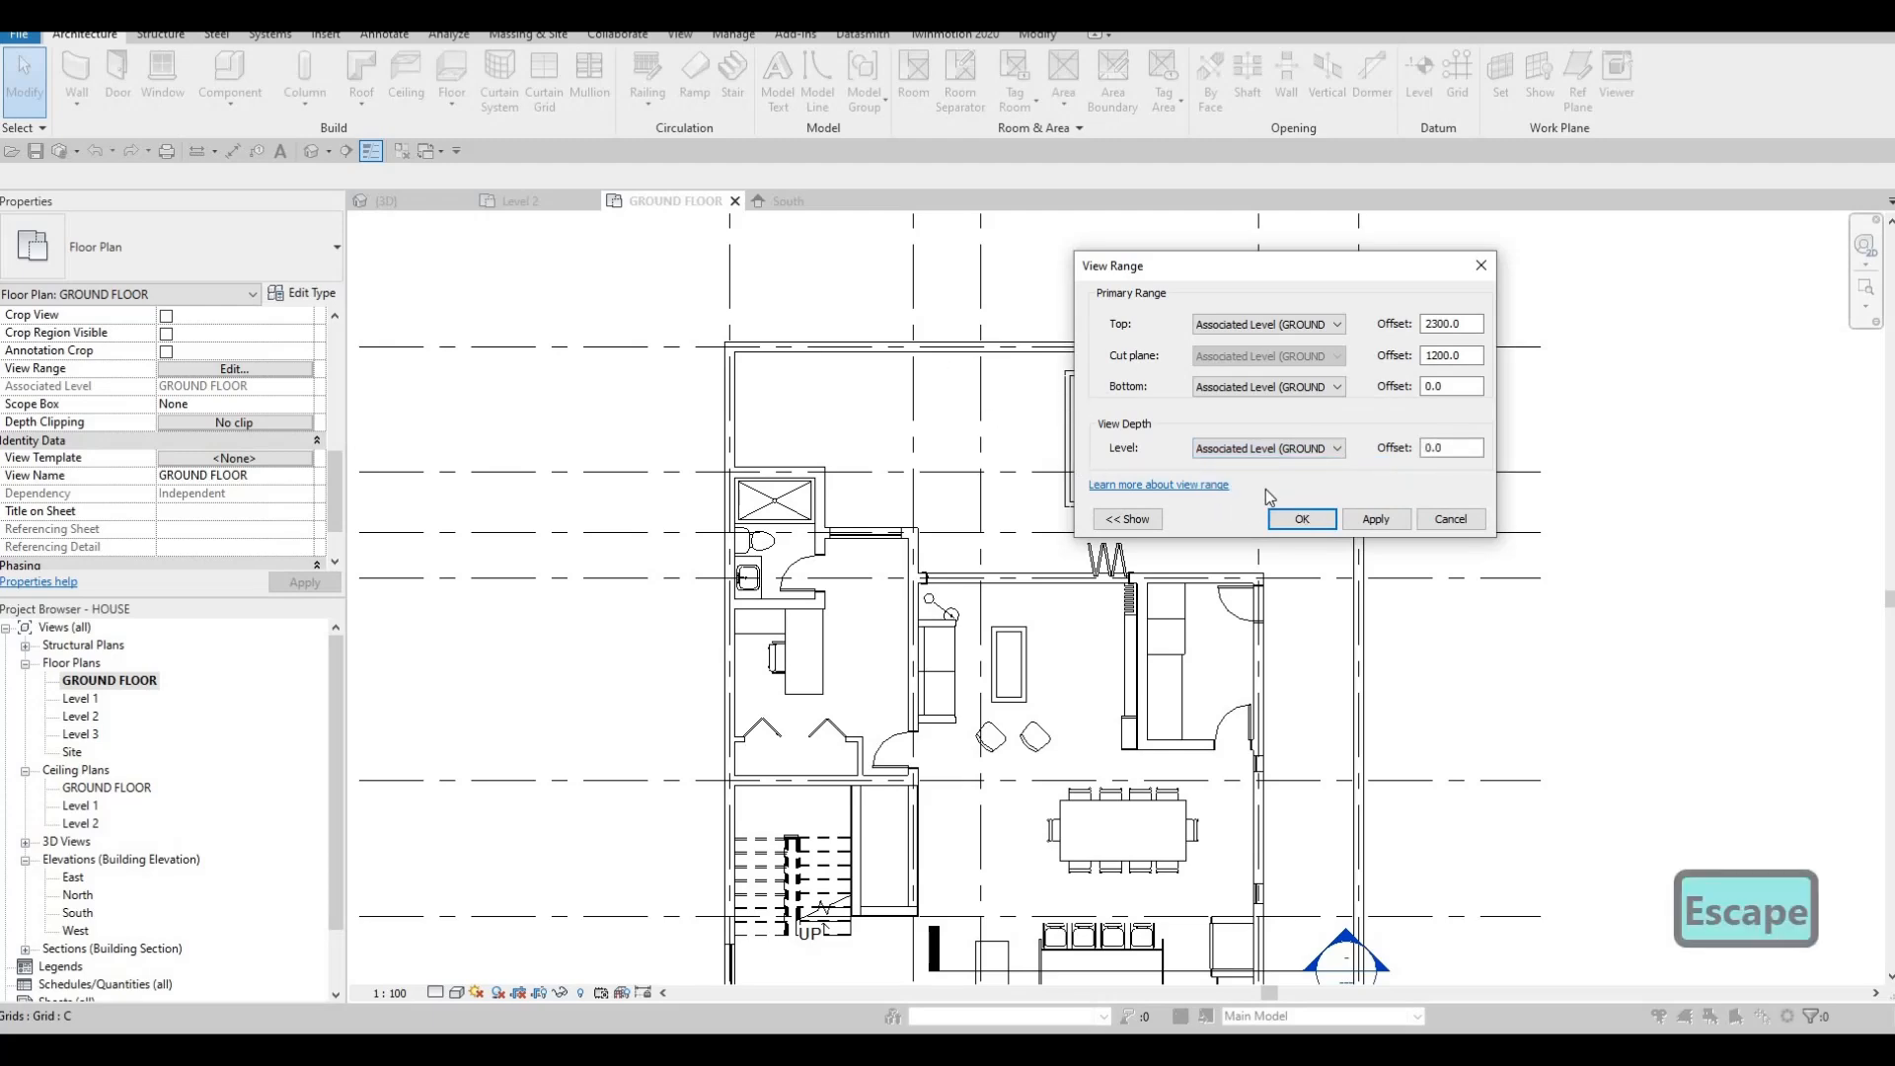
{"action": "left_click", "coordinate": [1457, 523]}
{"action": "key", "text": "Escape"}
{"action": "key", "text": "Escape"}
Nudge the pool wall facing the house slightly away from the house to narrow the pool.
{"action": "middle_click_drag", "start_coordinate": [1076, 470], "coordinate": [1110, 541]}
{"action": "key", "text": "Escape"}
{"action": "left_click", "coordinate": [1111, 542]}
{"action": "key", "text": "Up"}
{"action": "key", "text": "Up"}
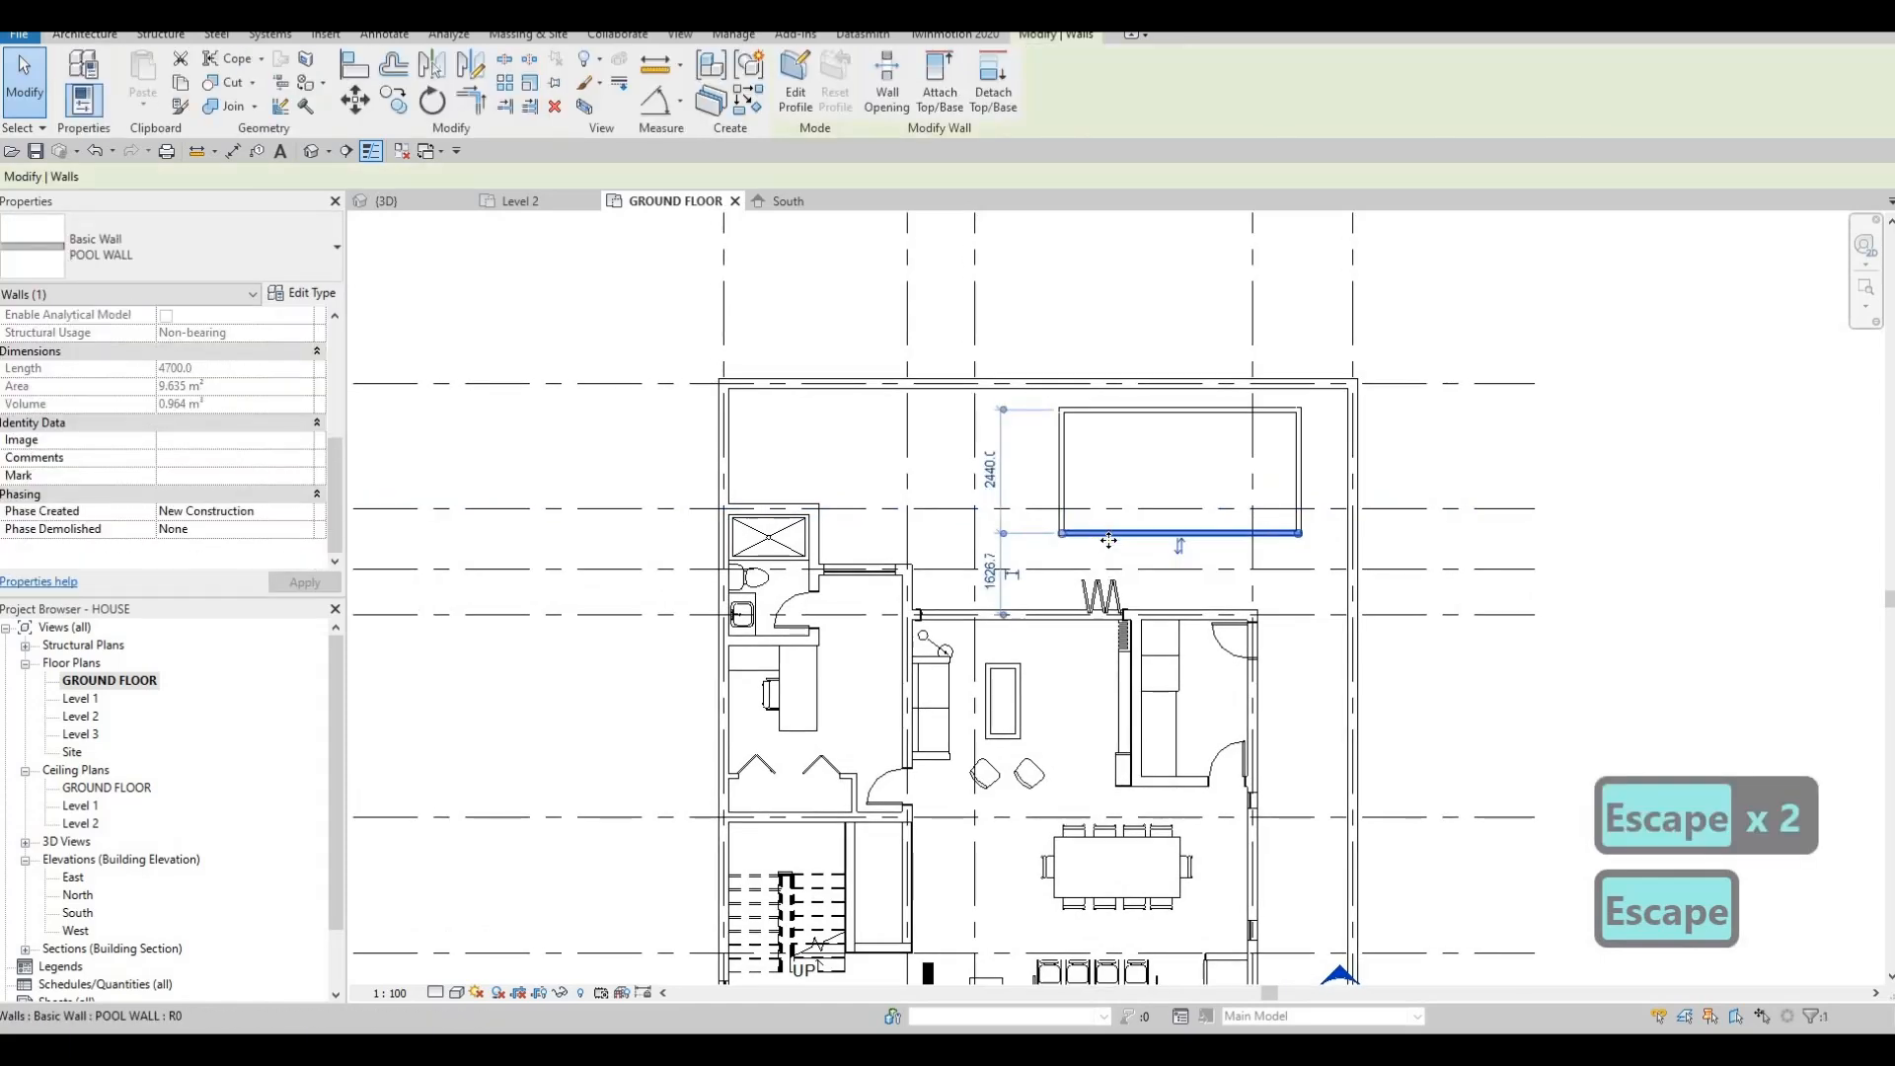
{"action": "key", "text": "Left"}
{"action": "key", "text": "Escape"}
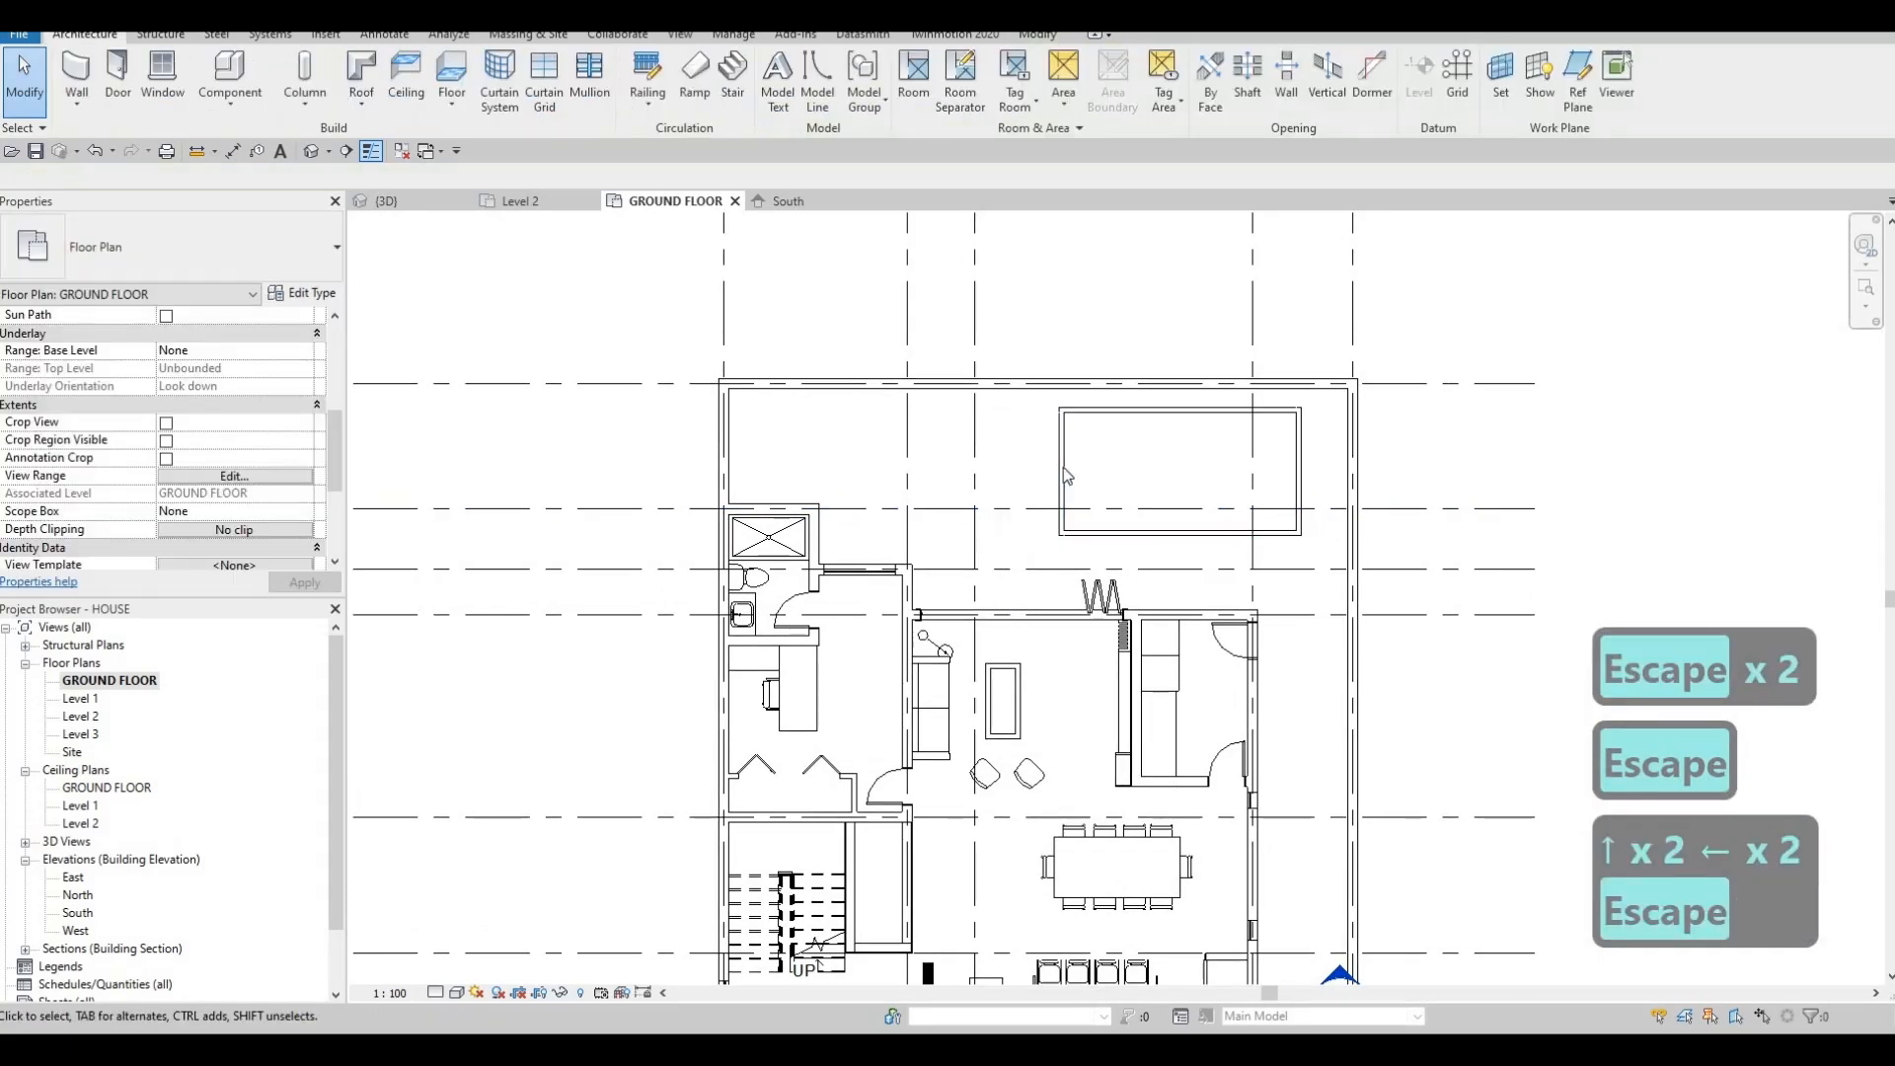
Nudge the pool's west end wall slightly outward to lengthen the pool.
{"action": "left_click", "coordinate": [1058, 465]}
{"action": "key", "text": "Left"}
{"action": "key", "text": "Left"}
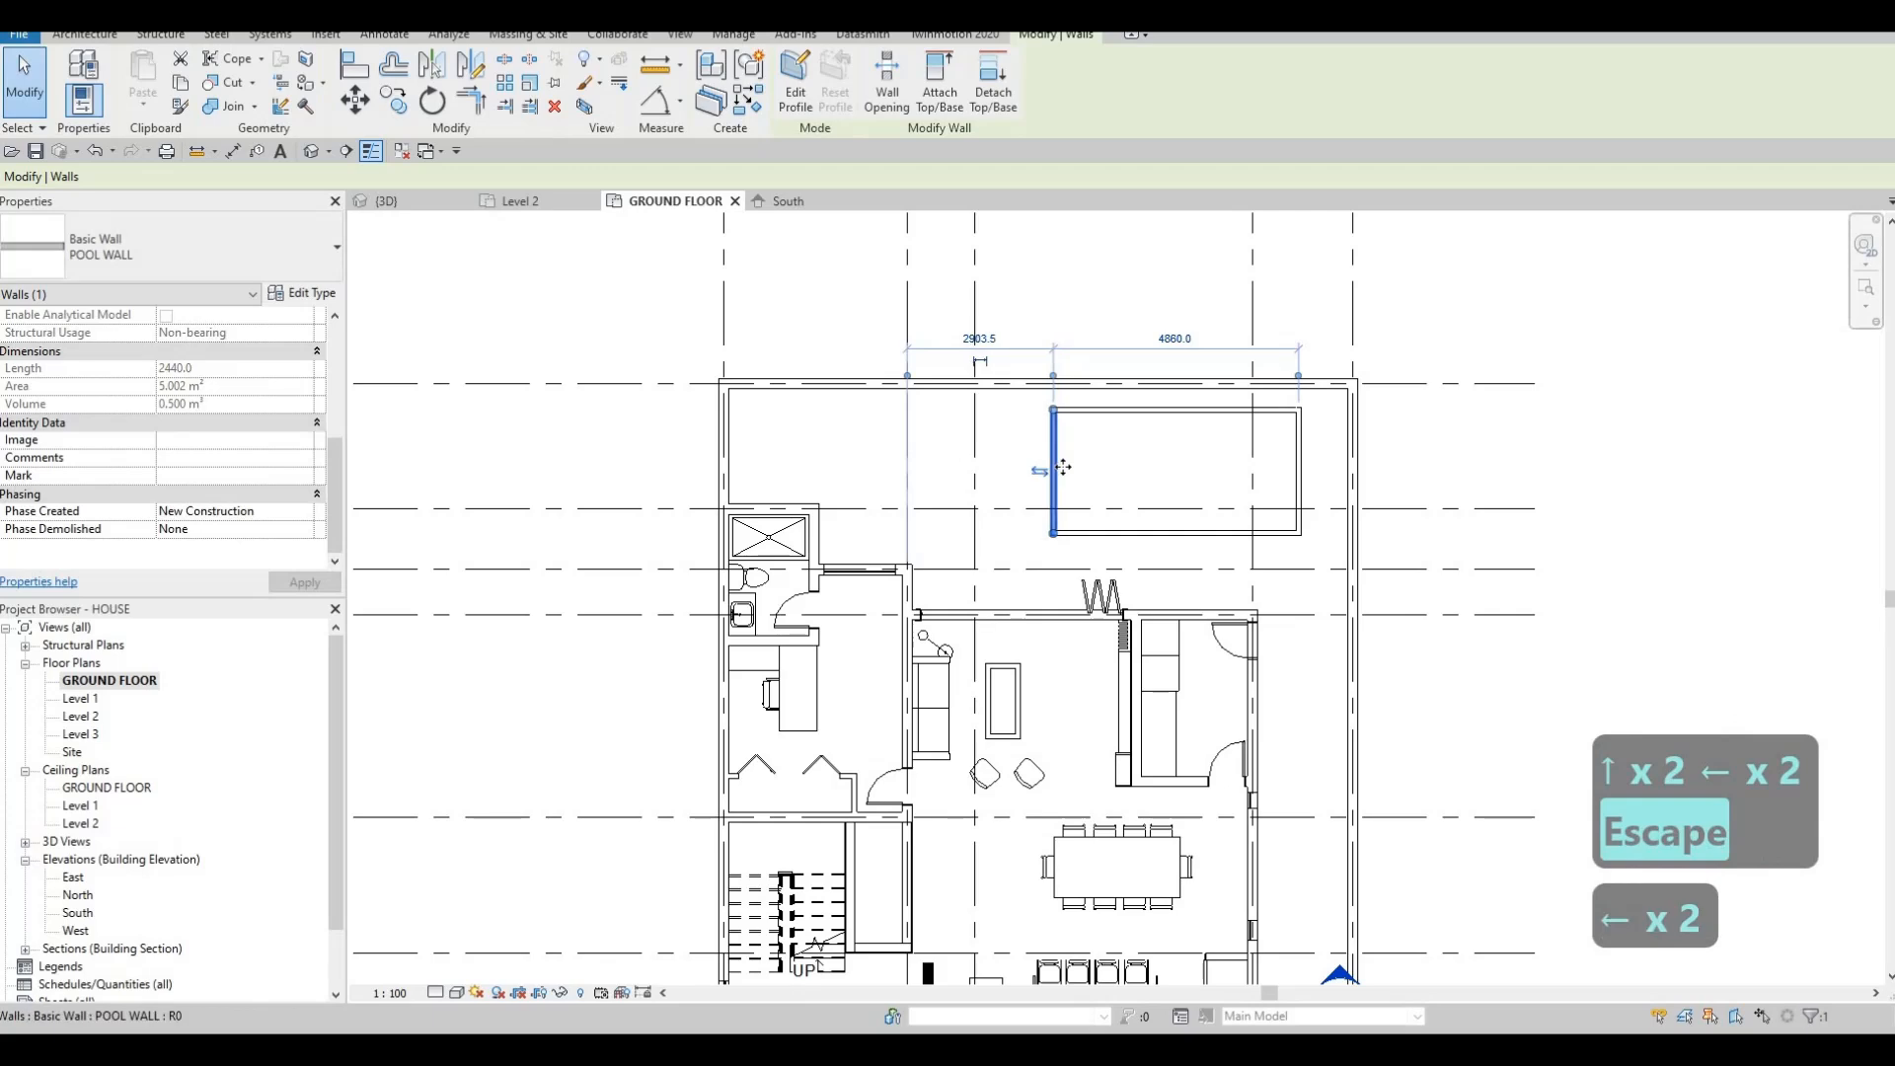
{"action": "key", "text": "Escape"}
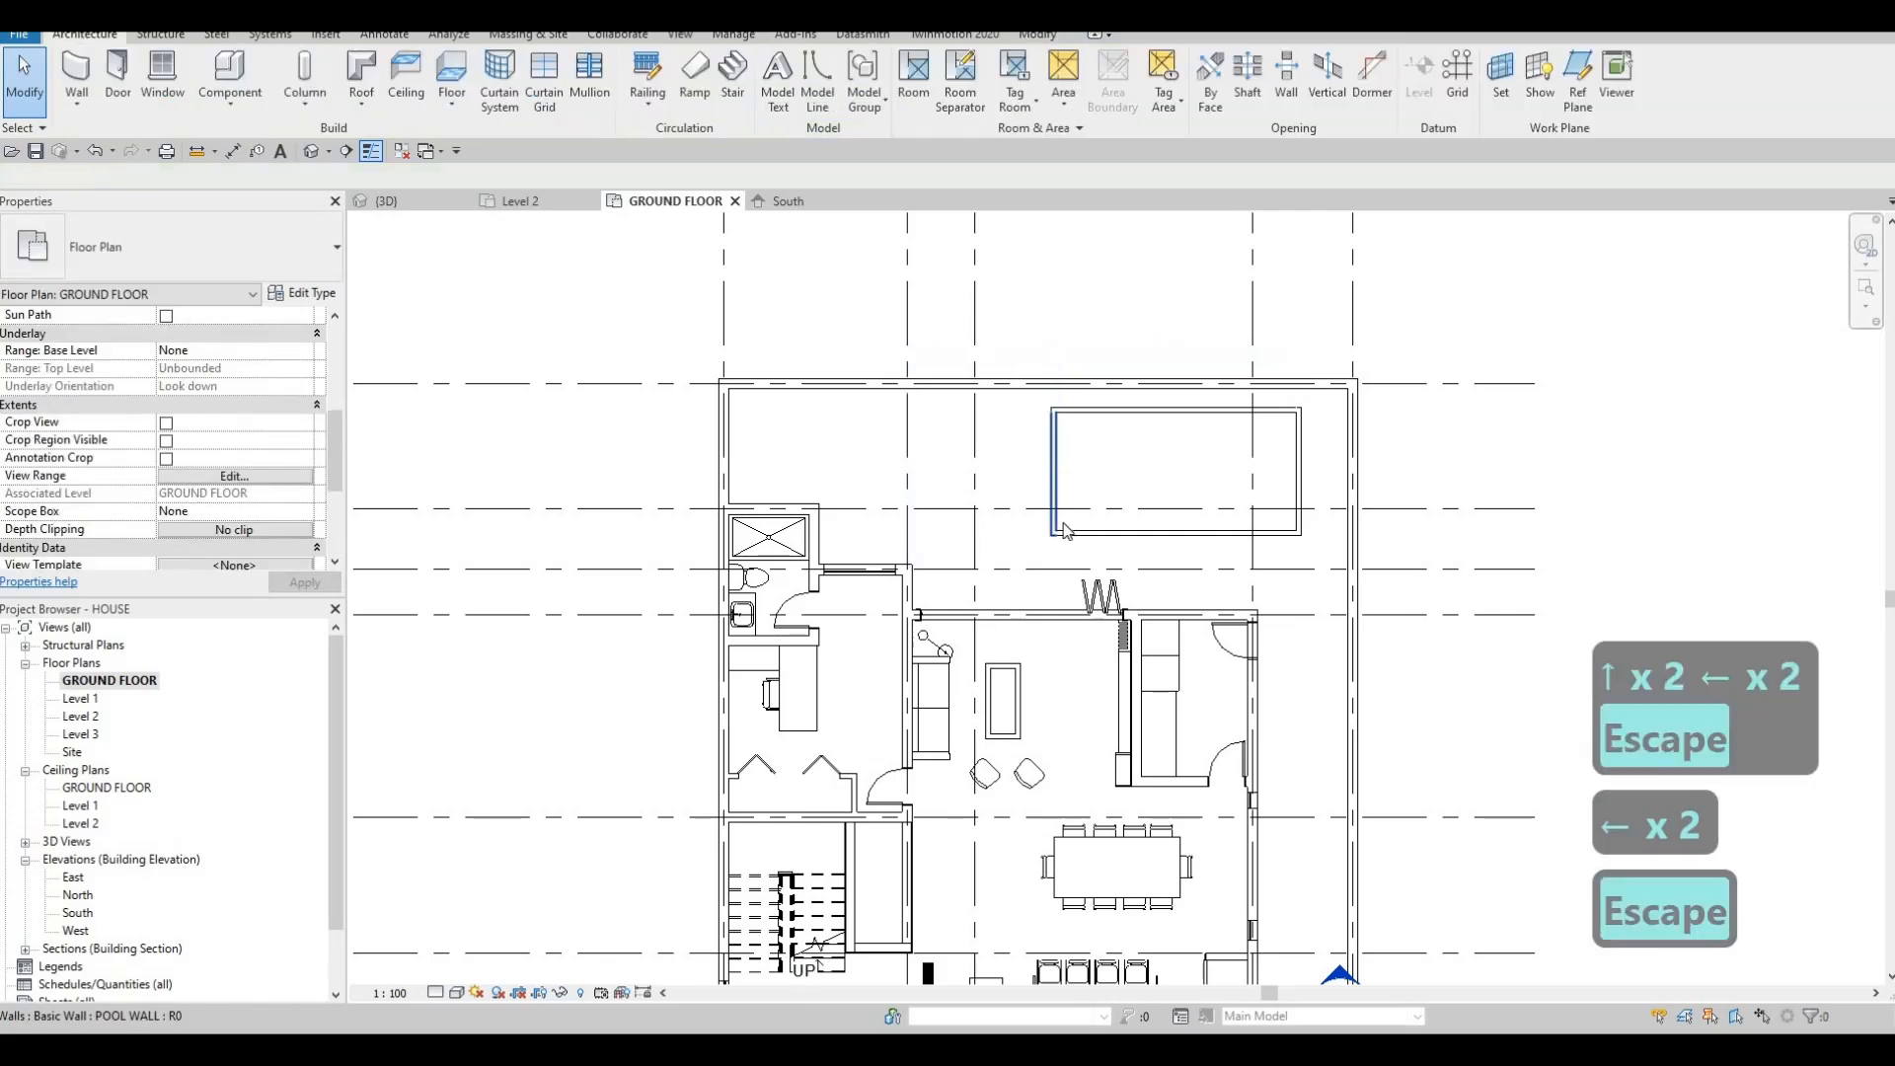
{"action": "key", "text": "Escape"}
{"action": "scroll", "coordinate": [1129, 470], "scroll_direction": "up", "scroll_amount": 2}
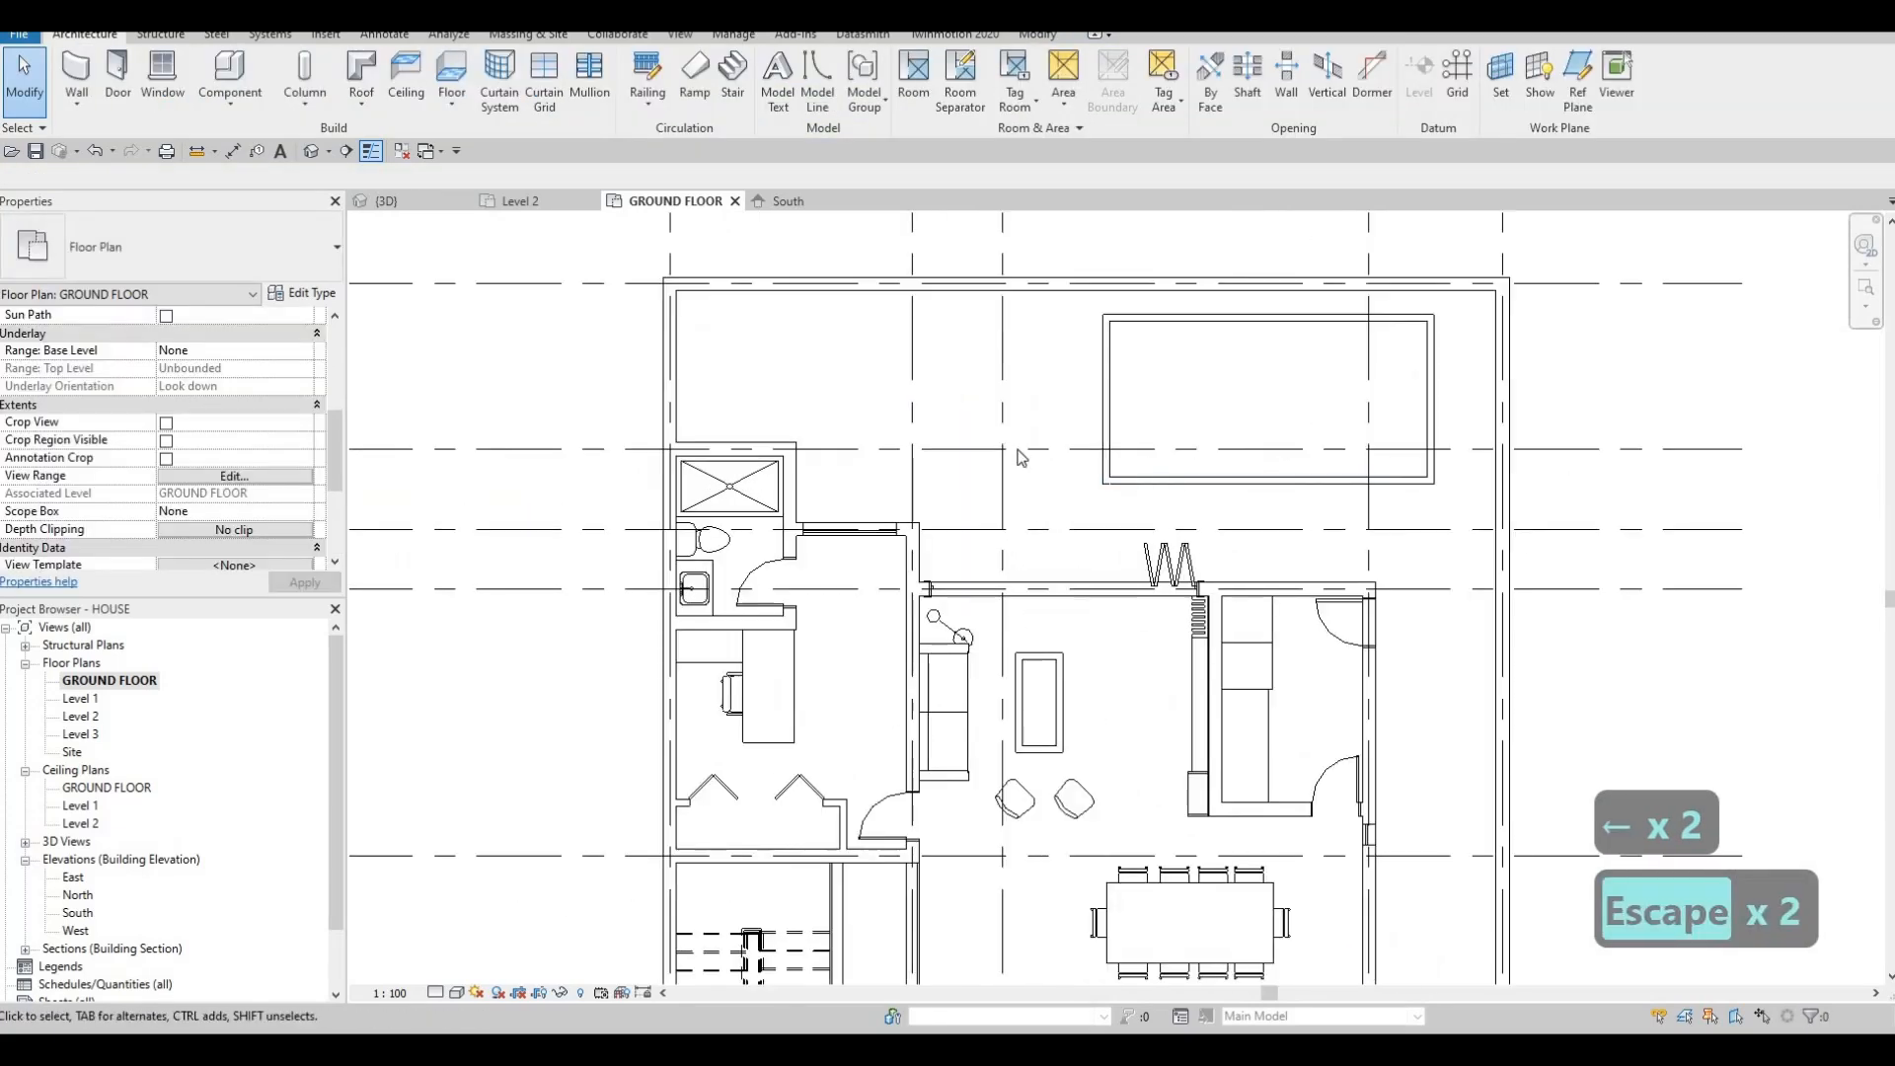
{"action": "middle_click_drag", "start_coordinate": [932, 428], "coordinate": [1035, 436]}
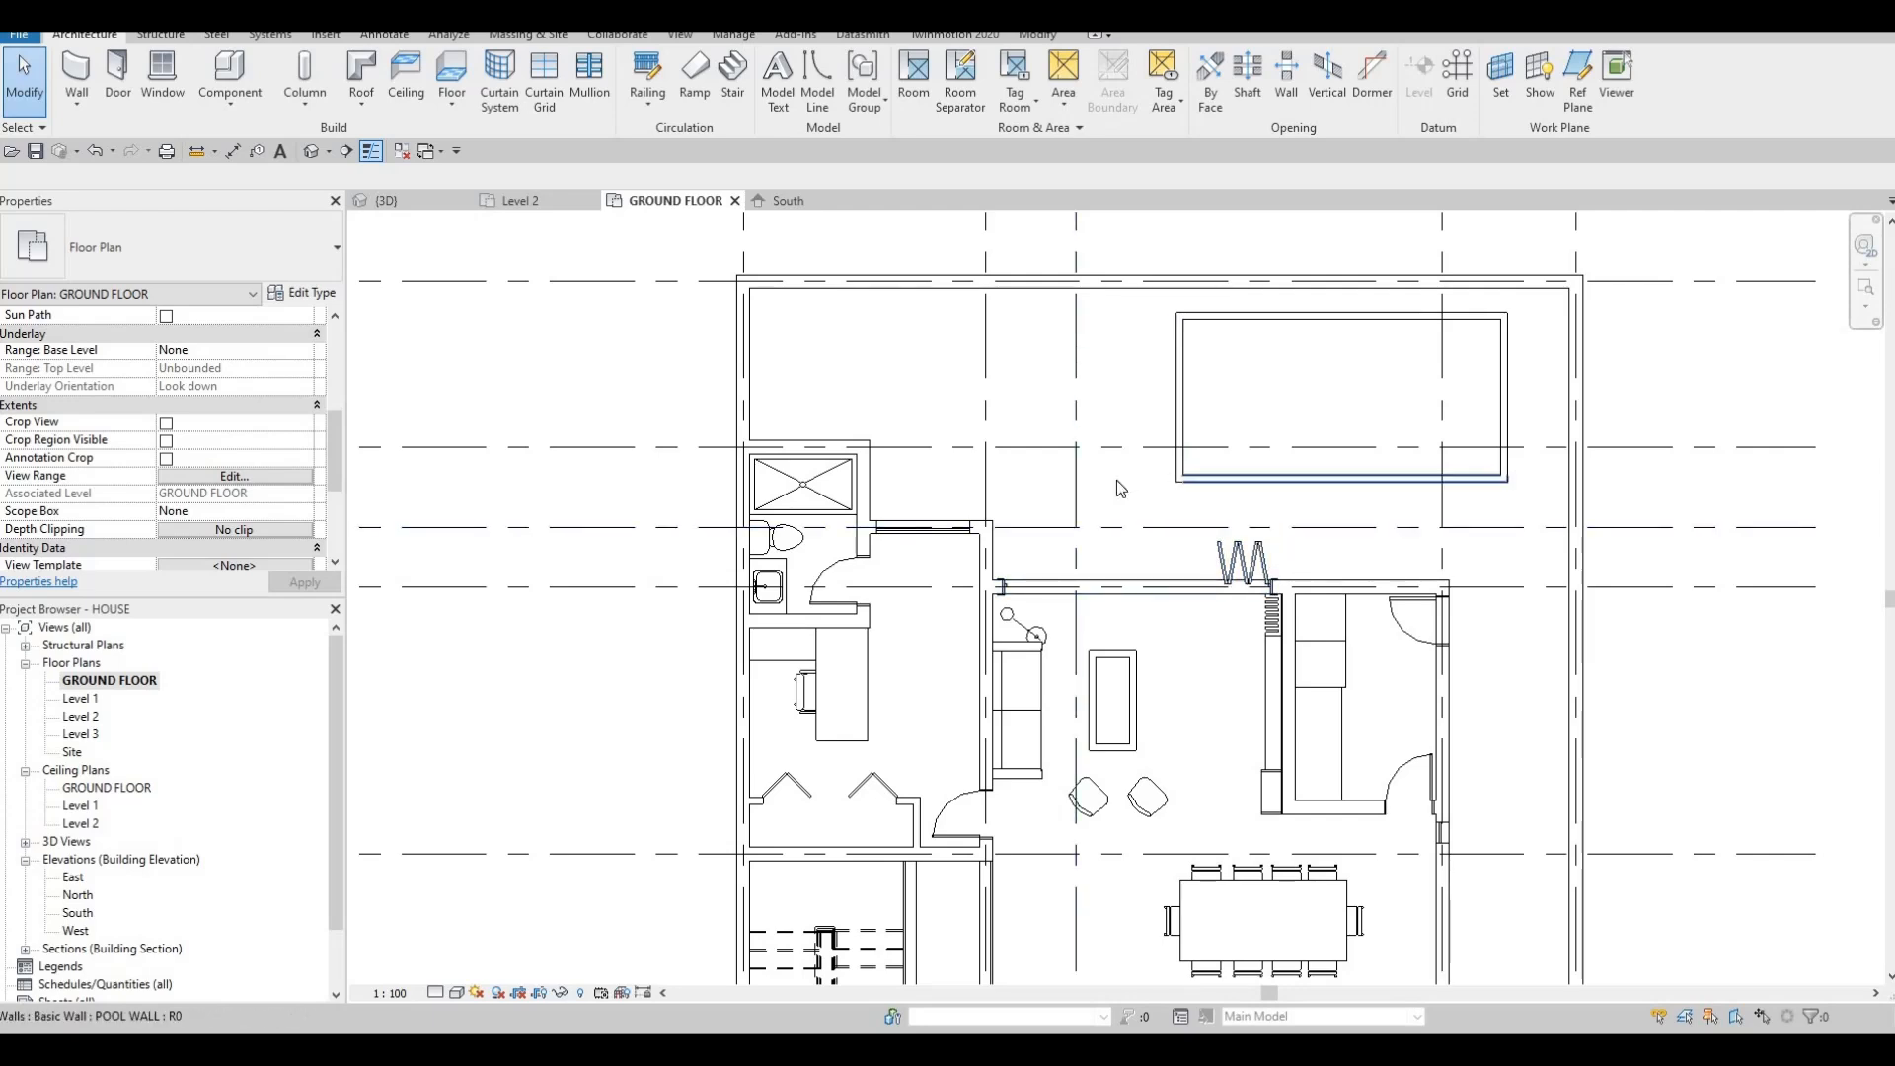
Try placing the pool farther west in the yard by moving its west and east end walls in turn.
{"action": "key", "text": "Escape"}
{"action": "key", "text": "Escape"}
{"action": "left_click_drag", "start_coordinate": [1184, 364], "coordinate": [917, 361]}
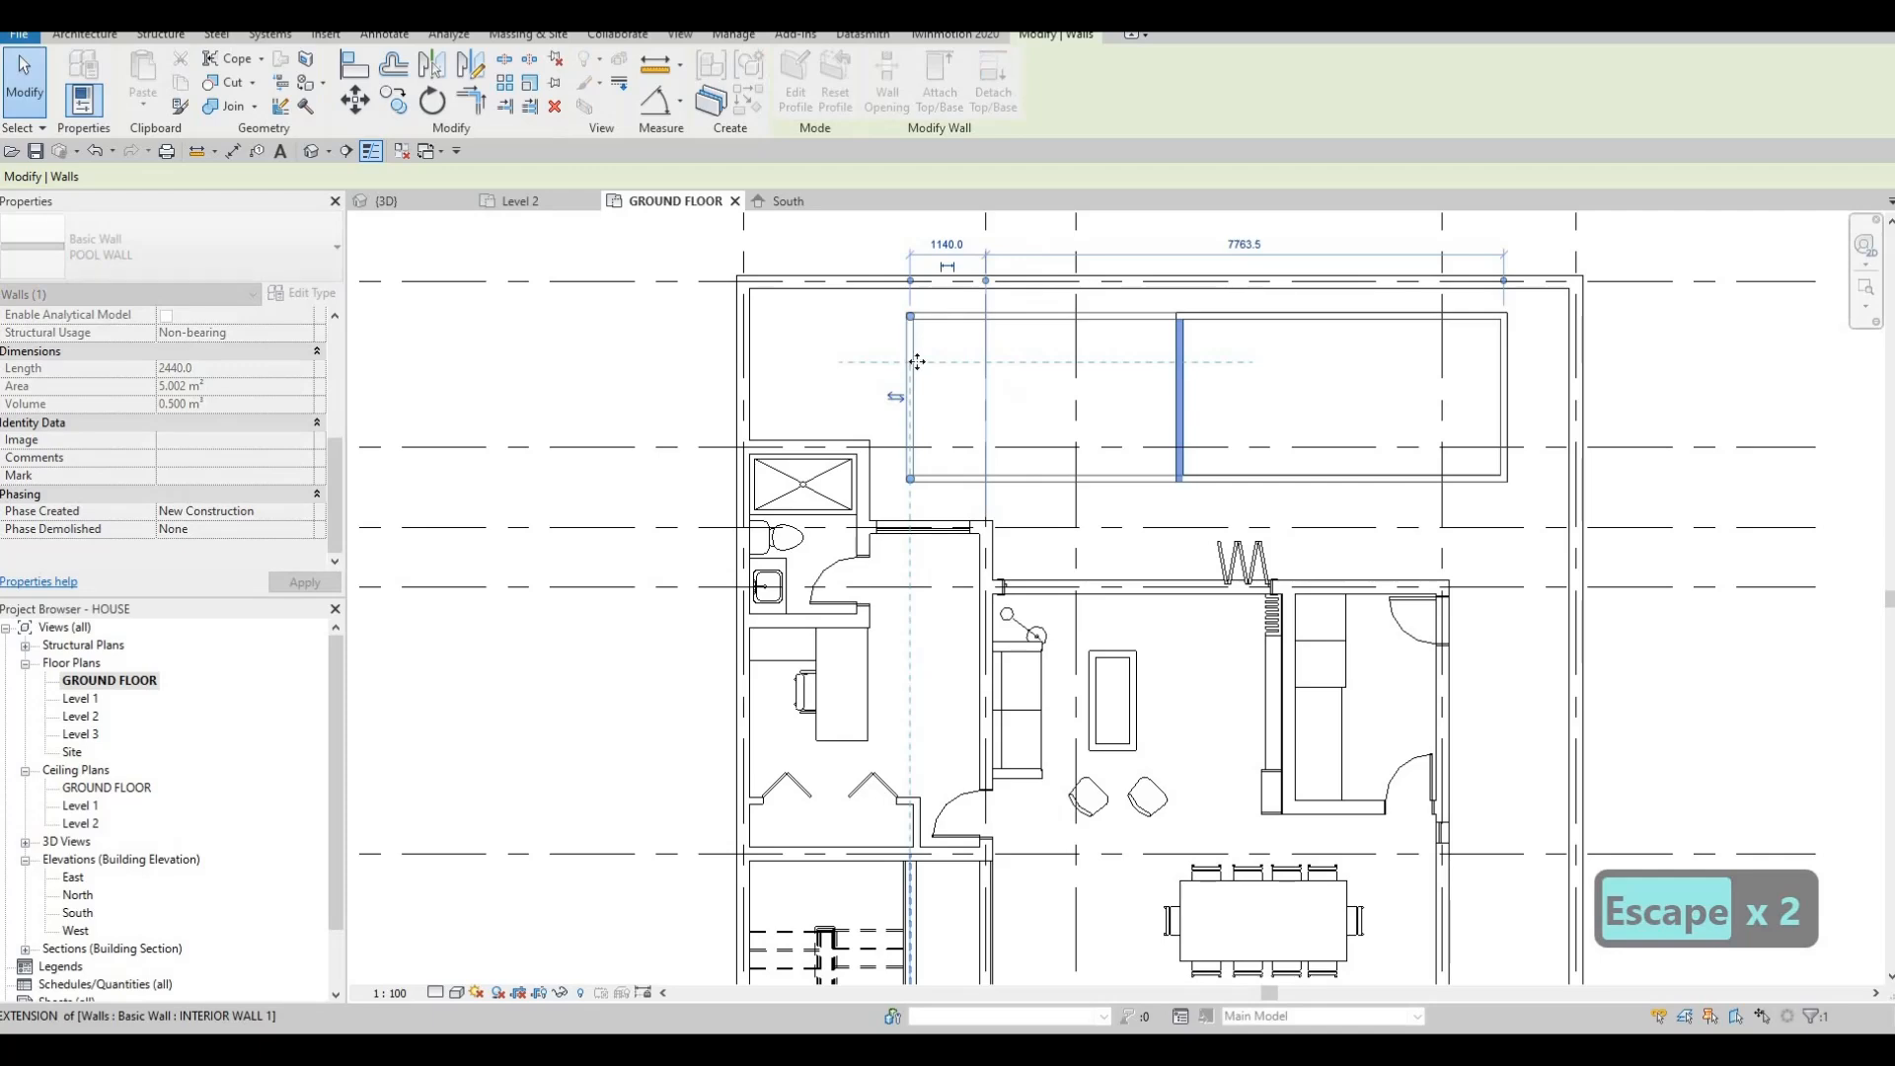
{"action": "left_click", "coordinate": [1503, 385]}
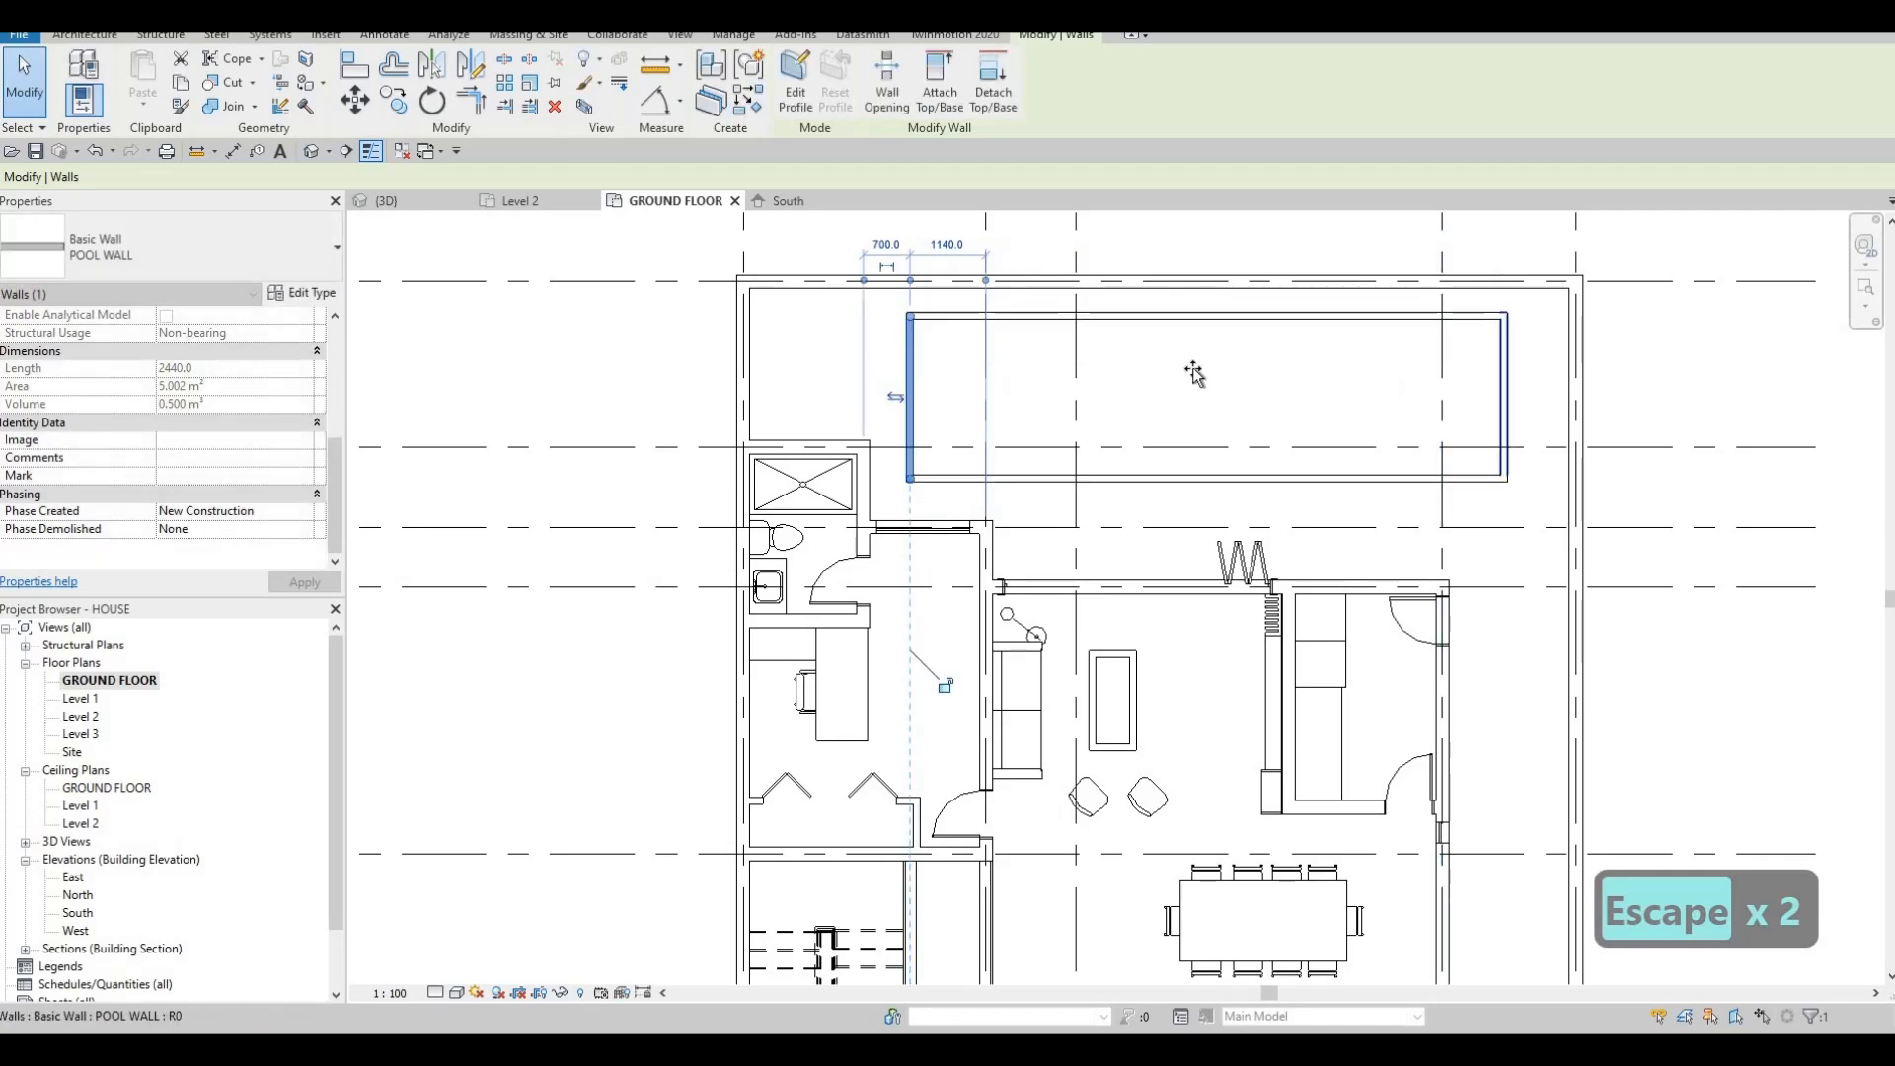
{"action": "left_click_drag", "start_coordinate": [1108, 368], "coordinate": [1332, 442]}
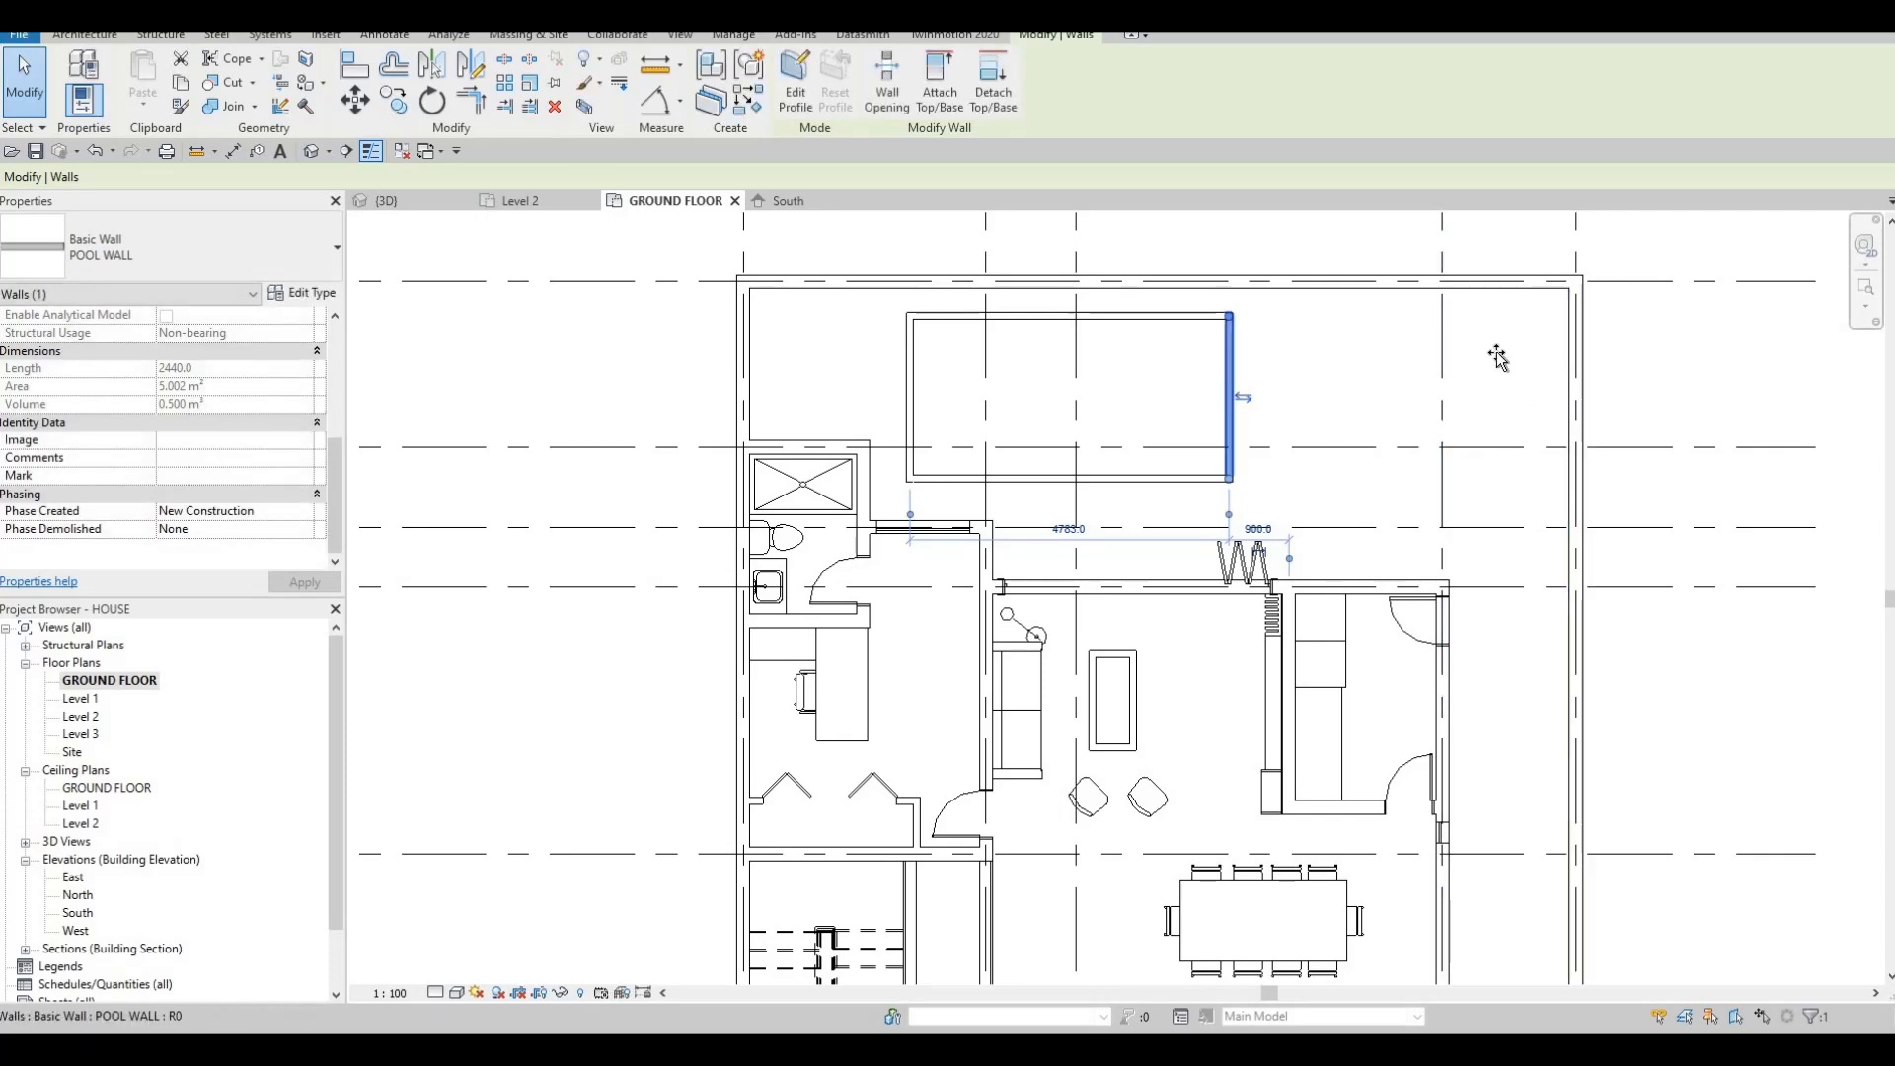
Move the pool's east wall to about 900 from the boundary wall and its west wall to make the pool about 5383 long.
{"action": "left_click_drag", "start_coordinate": [1497, 355], "coordinate": [1529, 357]}
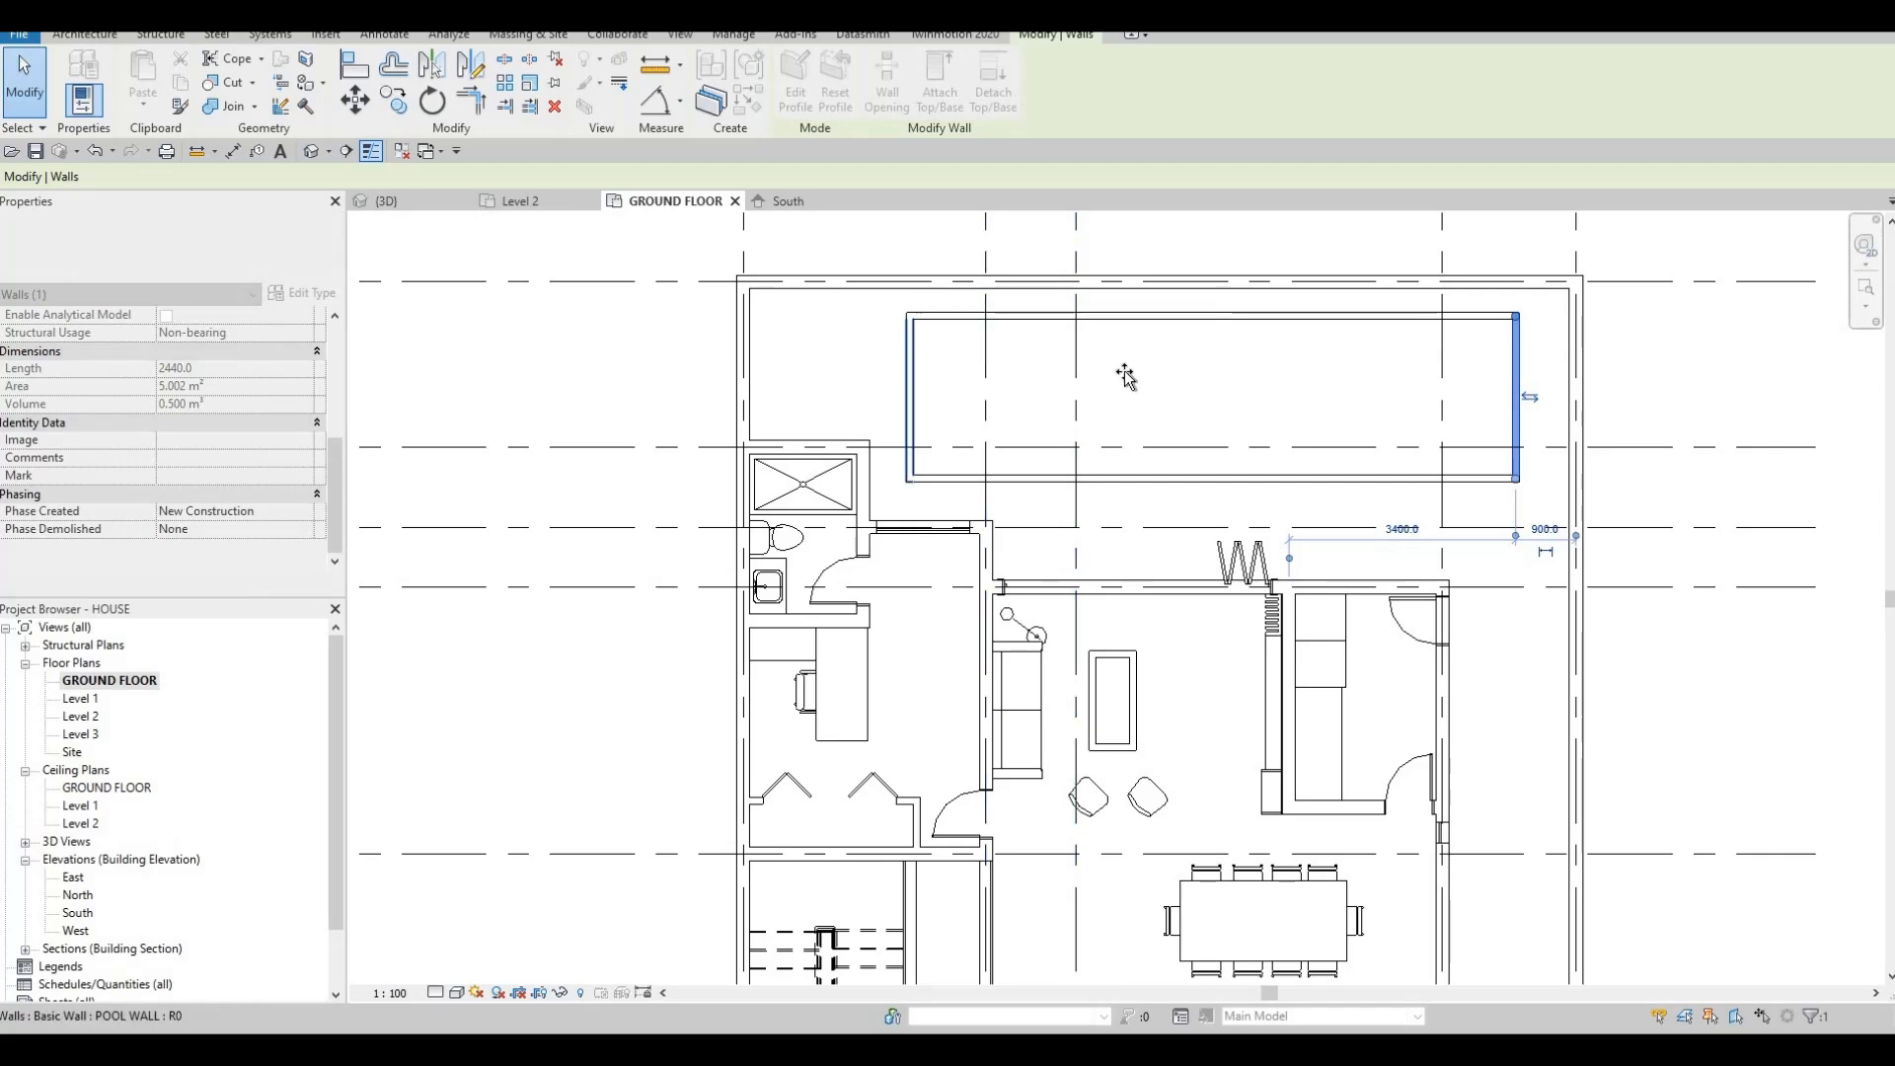
{"action": "left_click_drag", "start_coordinate": [1123, 369], "coordinate": [1157, 365]}
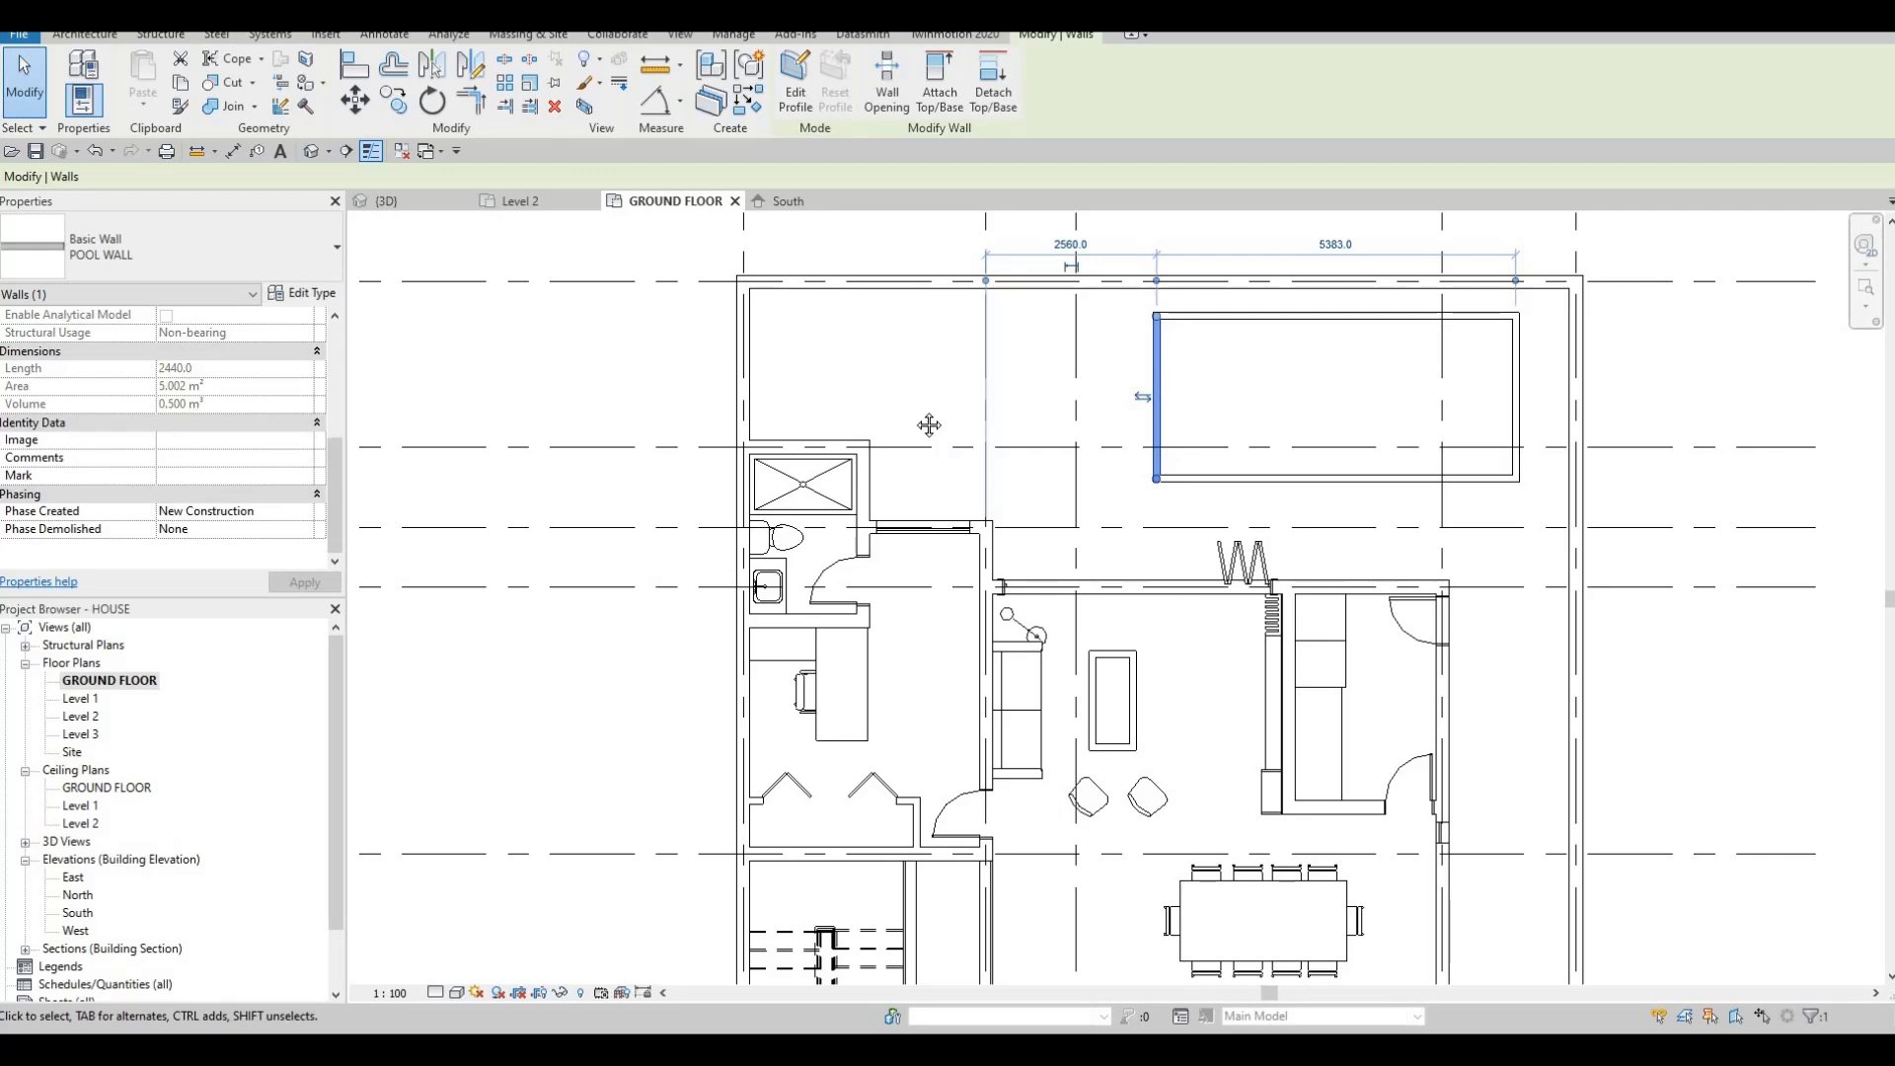
{"action": "middle_click_drag", "start_coordinate": [928, 424], "coordinate": [914, 390]}
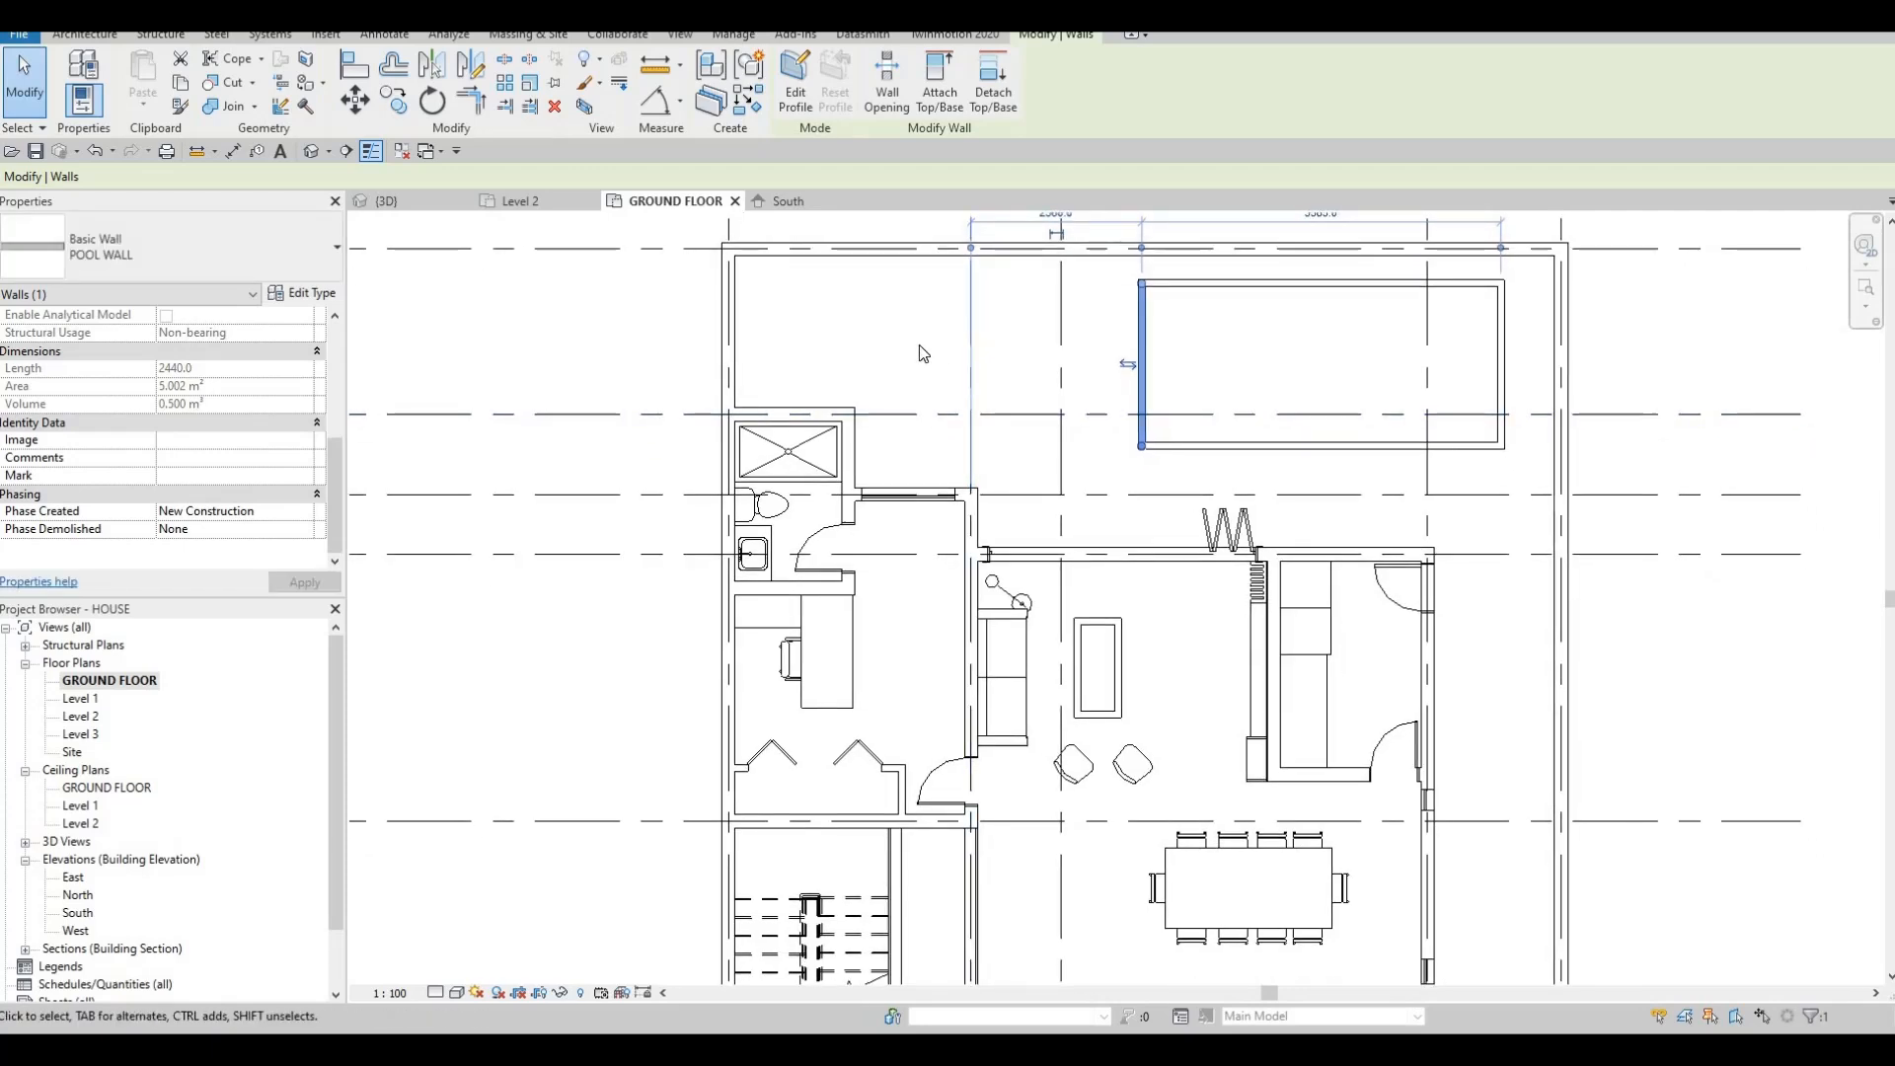
{"action": "middle_click_drag", "start_coordinate": [810, 307], "coordinate": [822, 352]}
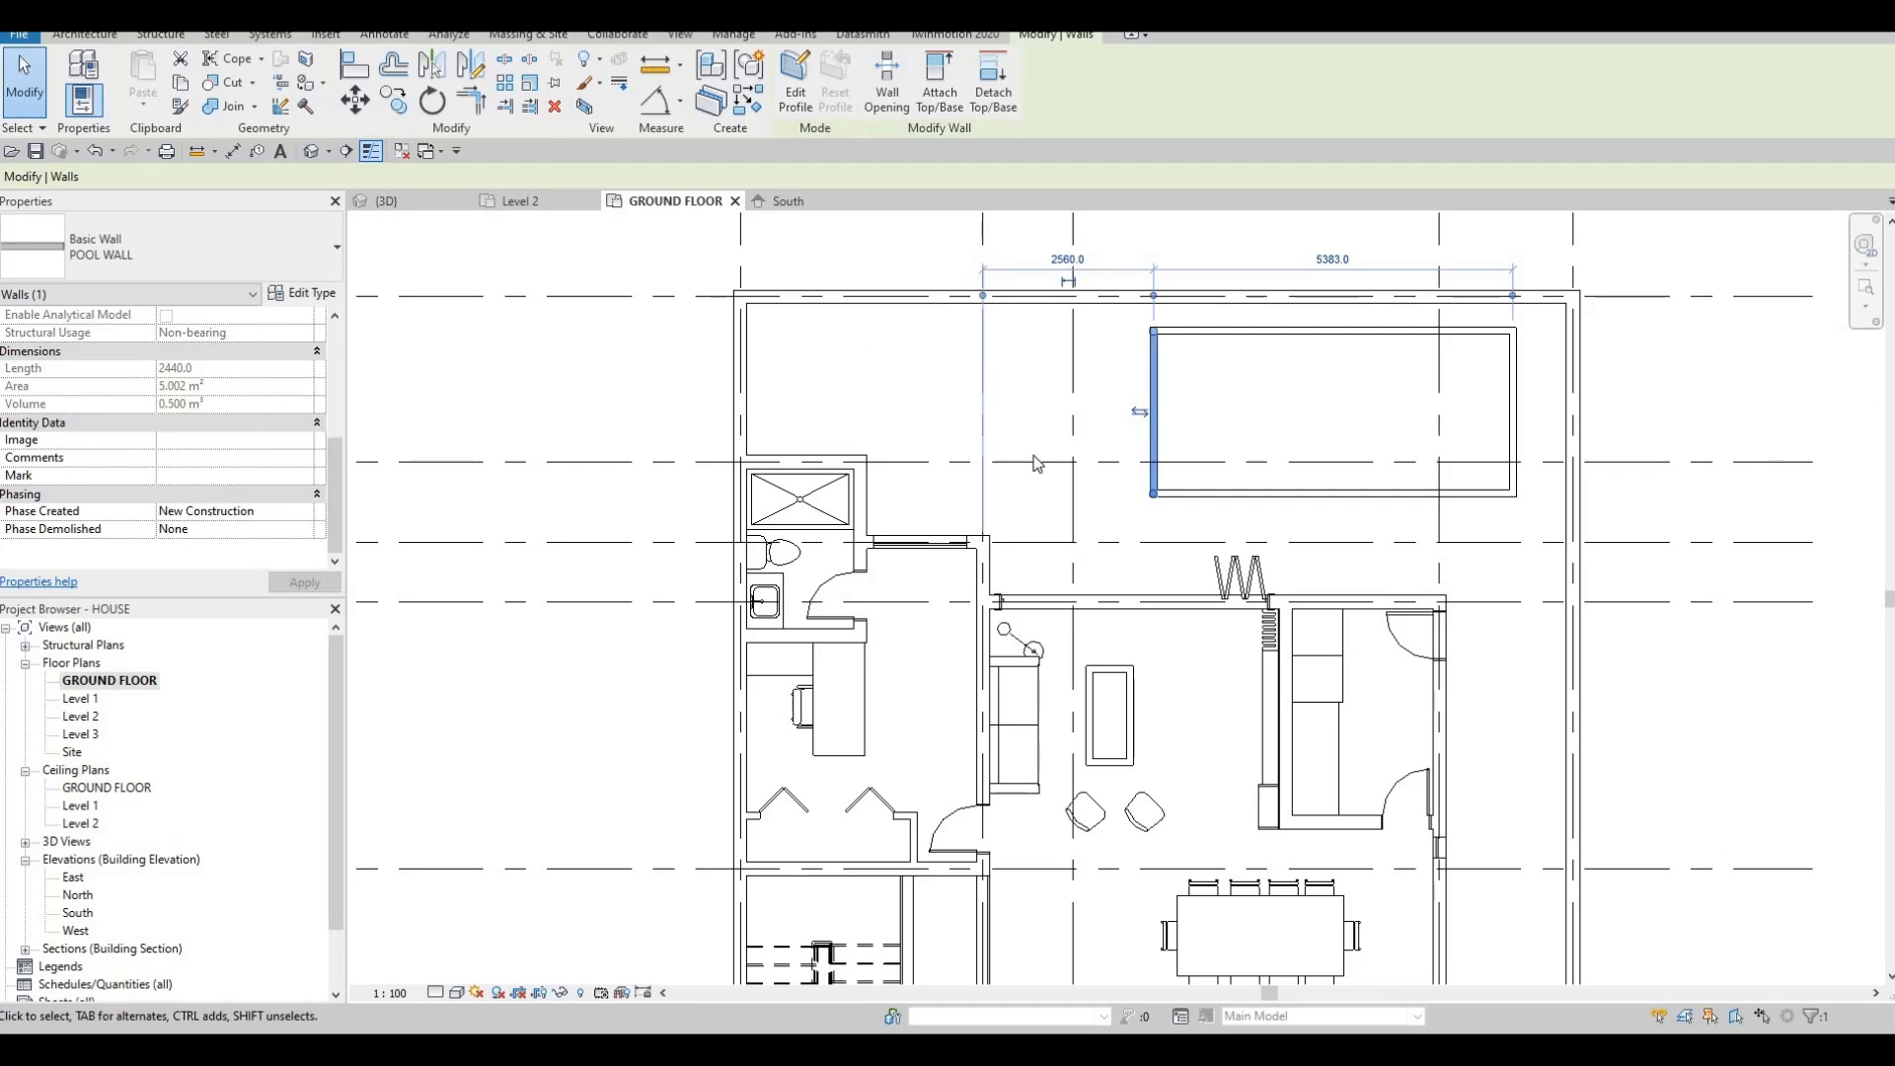
{"action": "middle_click_drag", "start_coordinate": [1068, 473], "coordinate": [1004, 459]}
{"action": "key", "text": "Escape"}
{"action": "key", "text": "Escape"}
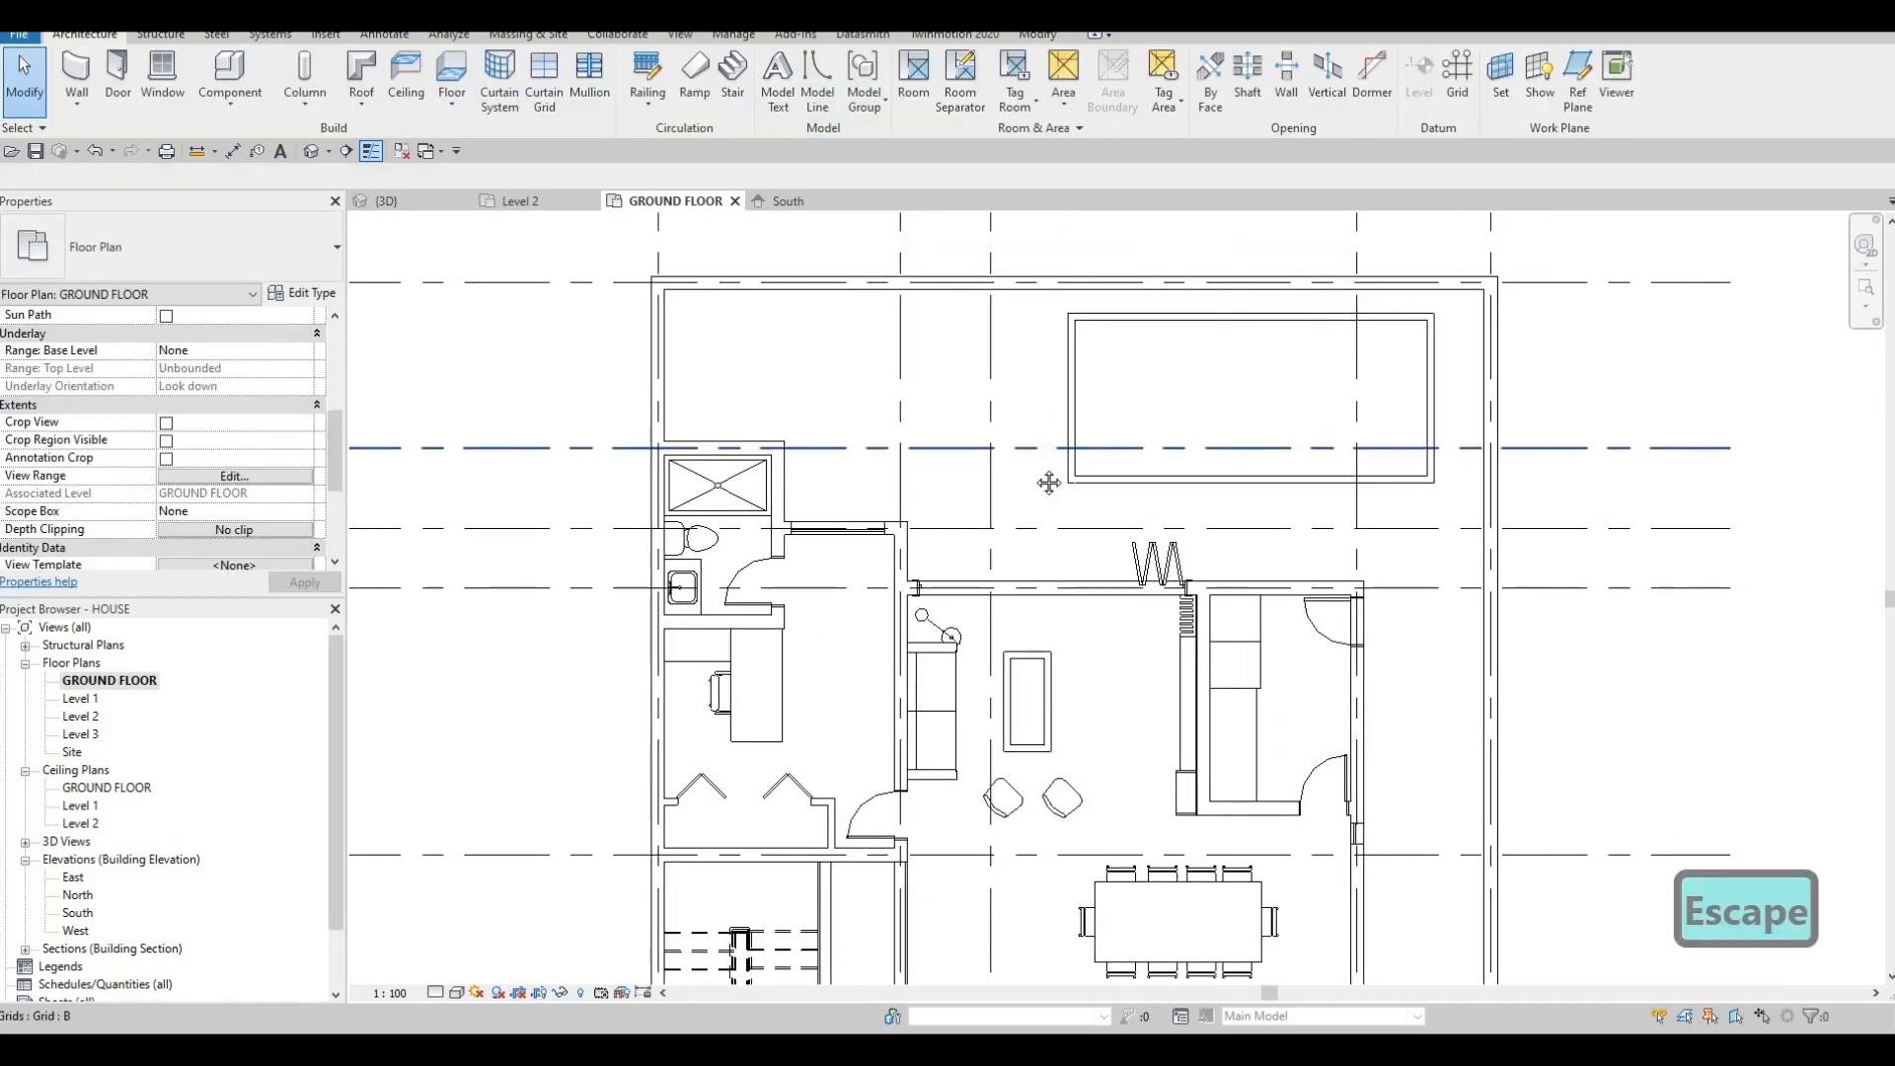
Start an in-place model in the Generic Models category, keeping the default name.
{"action": "left_click", "coordinate": [223, 115]}
{"action": "left_click", "coordinate": [258, 187]}
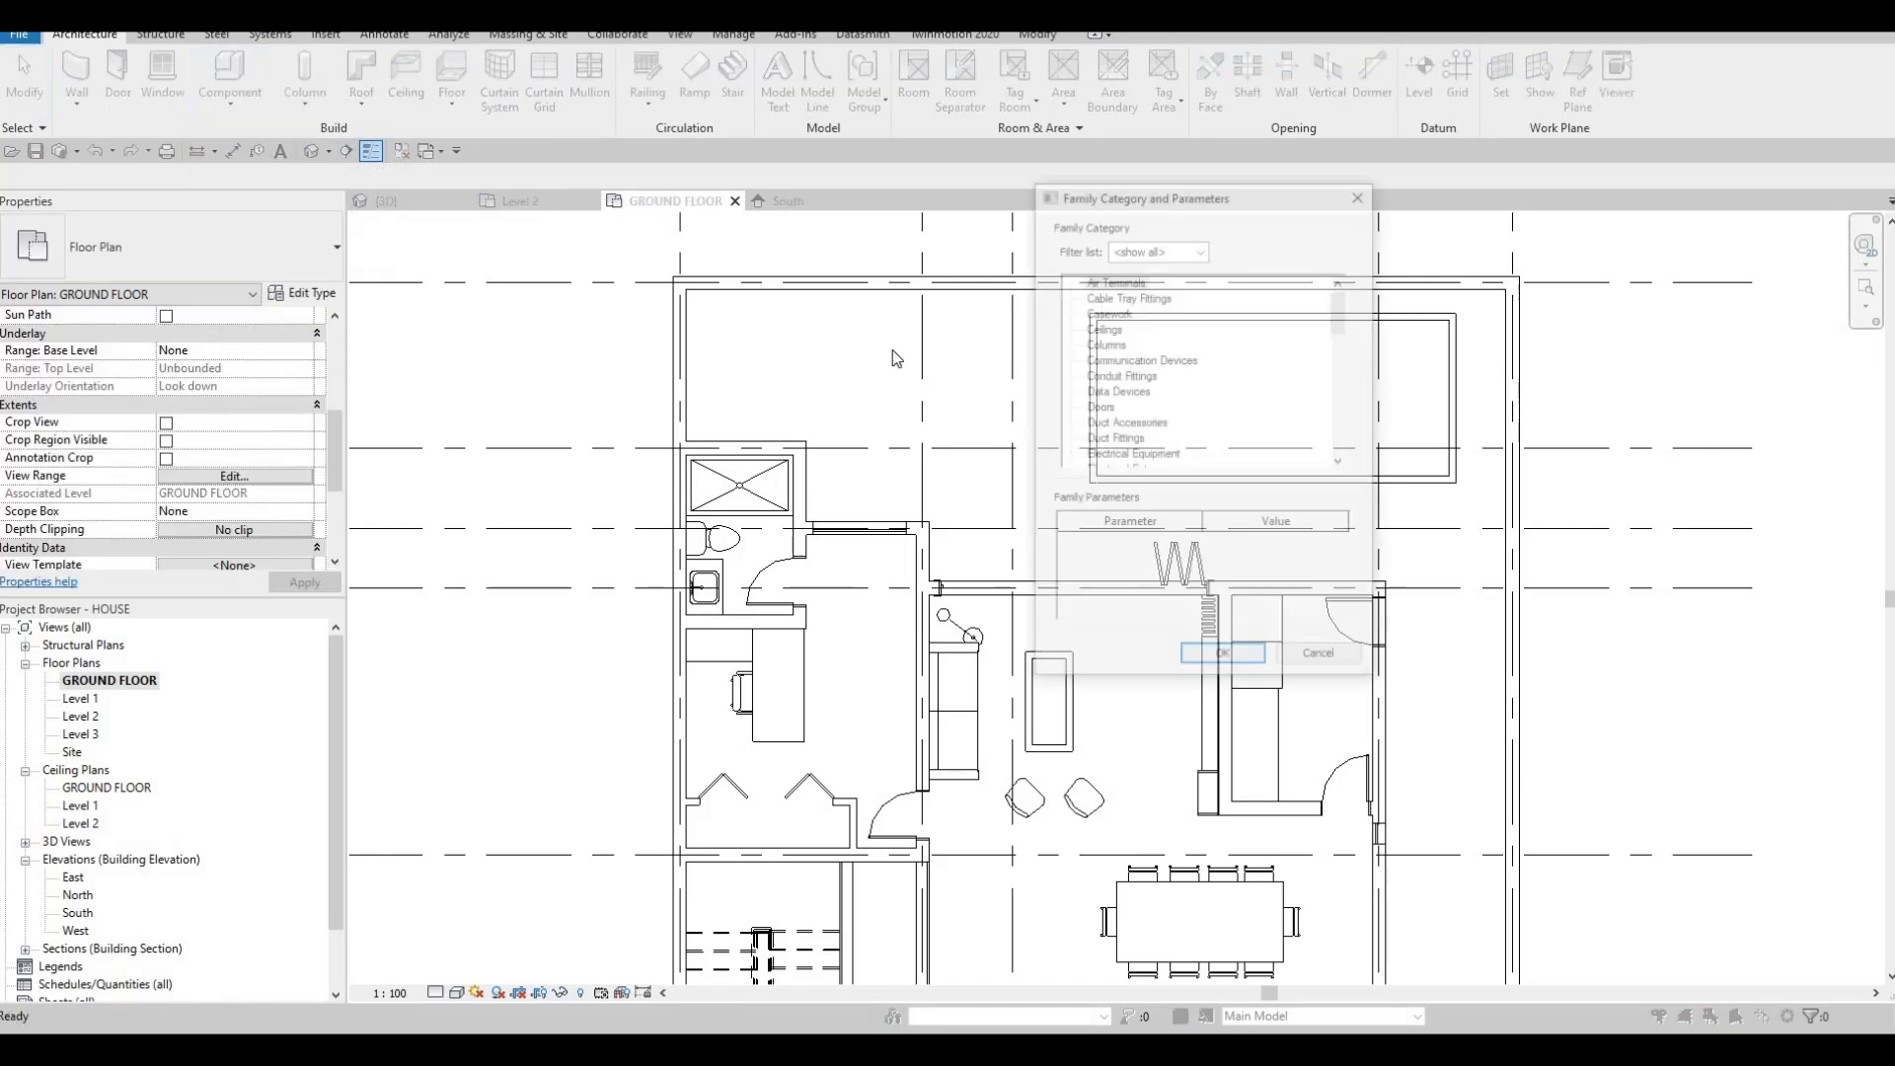
{"action": "scroll", "coordinate": [1166, 437], "scroll_direction": "down", "scroll_amount": 4}
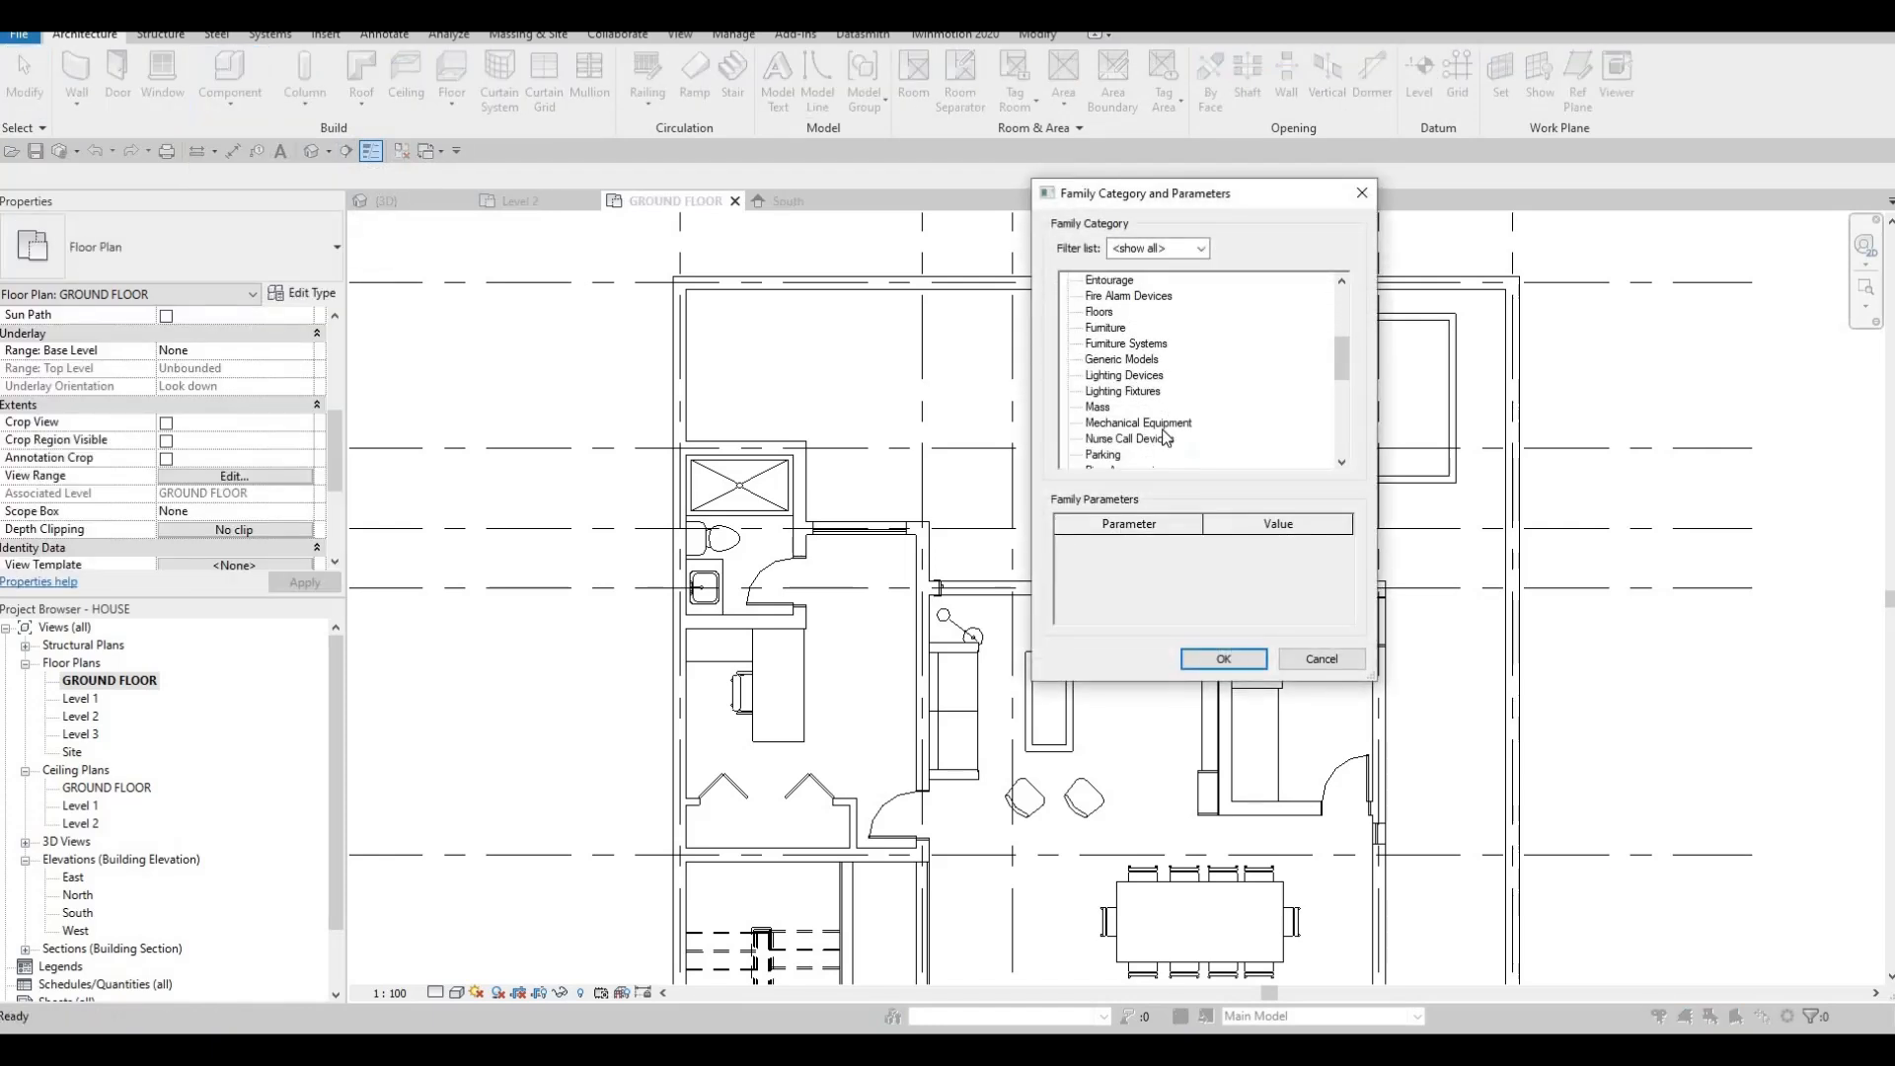
{"action": "left_click", "coordinate": [1122, 359]}
{"action": "left_click", "coordinate": [1223, 658]}
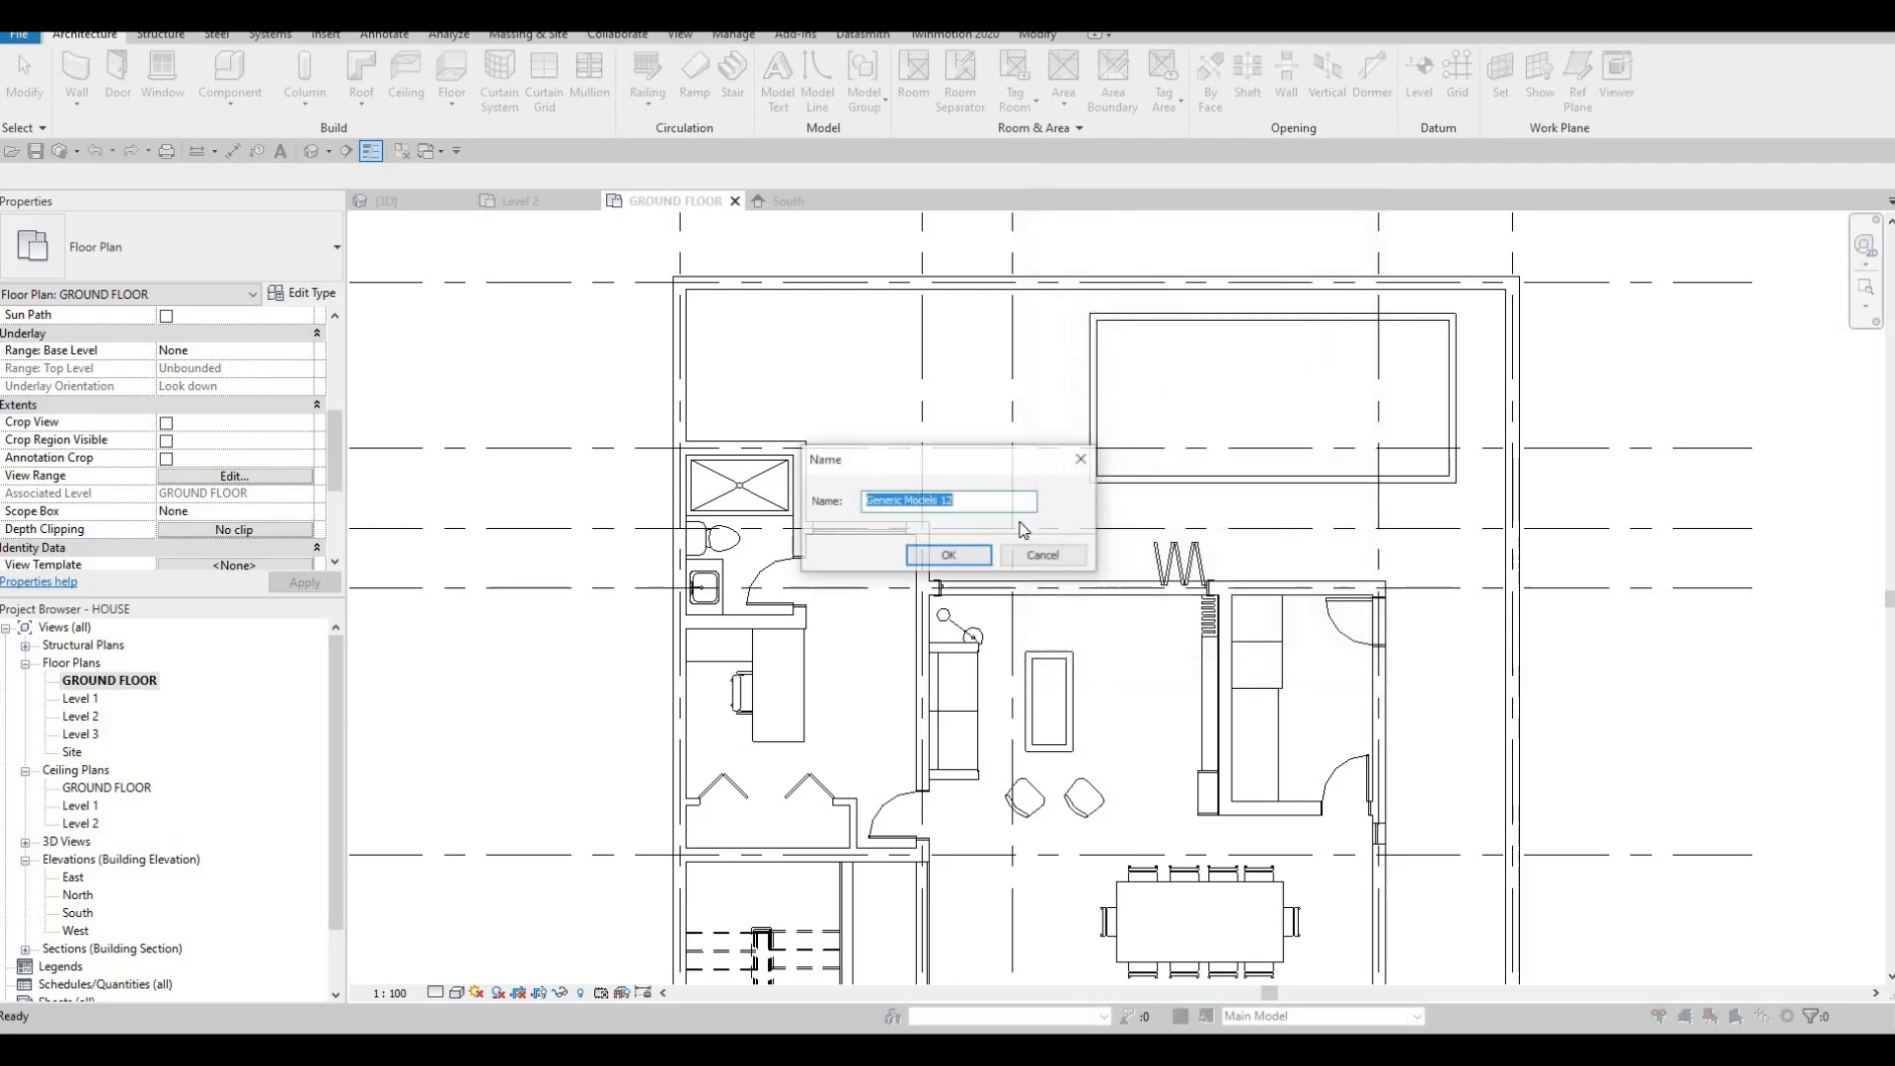
{"action": "left_click", "coordinate": [949, 557]}
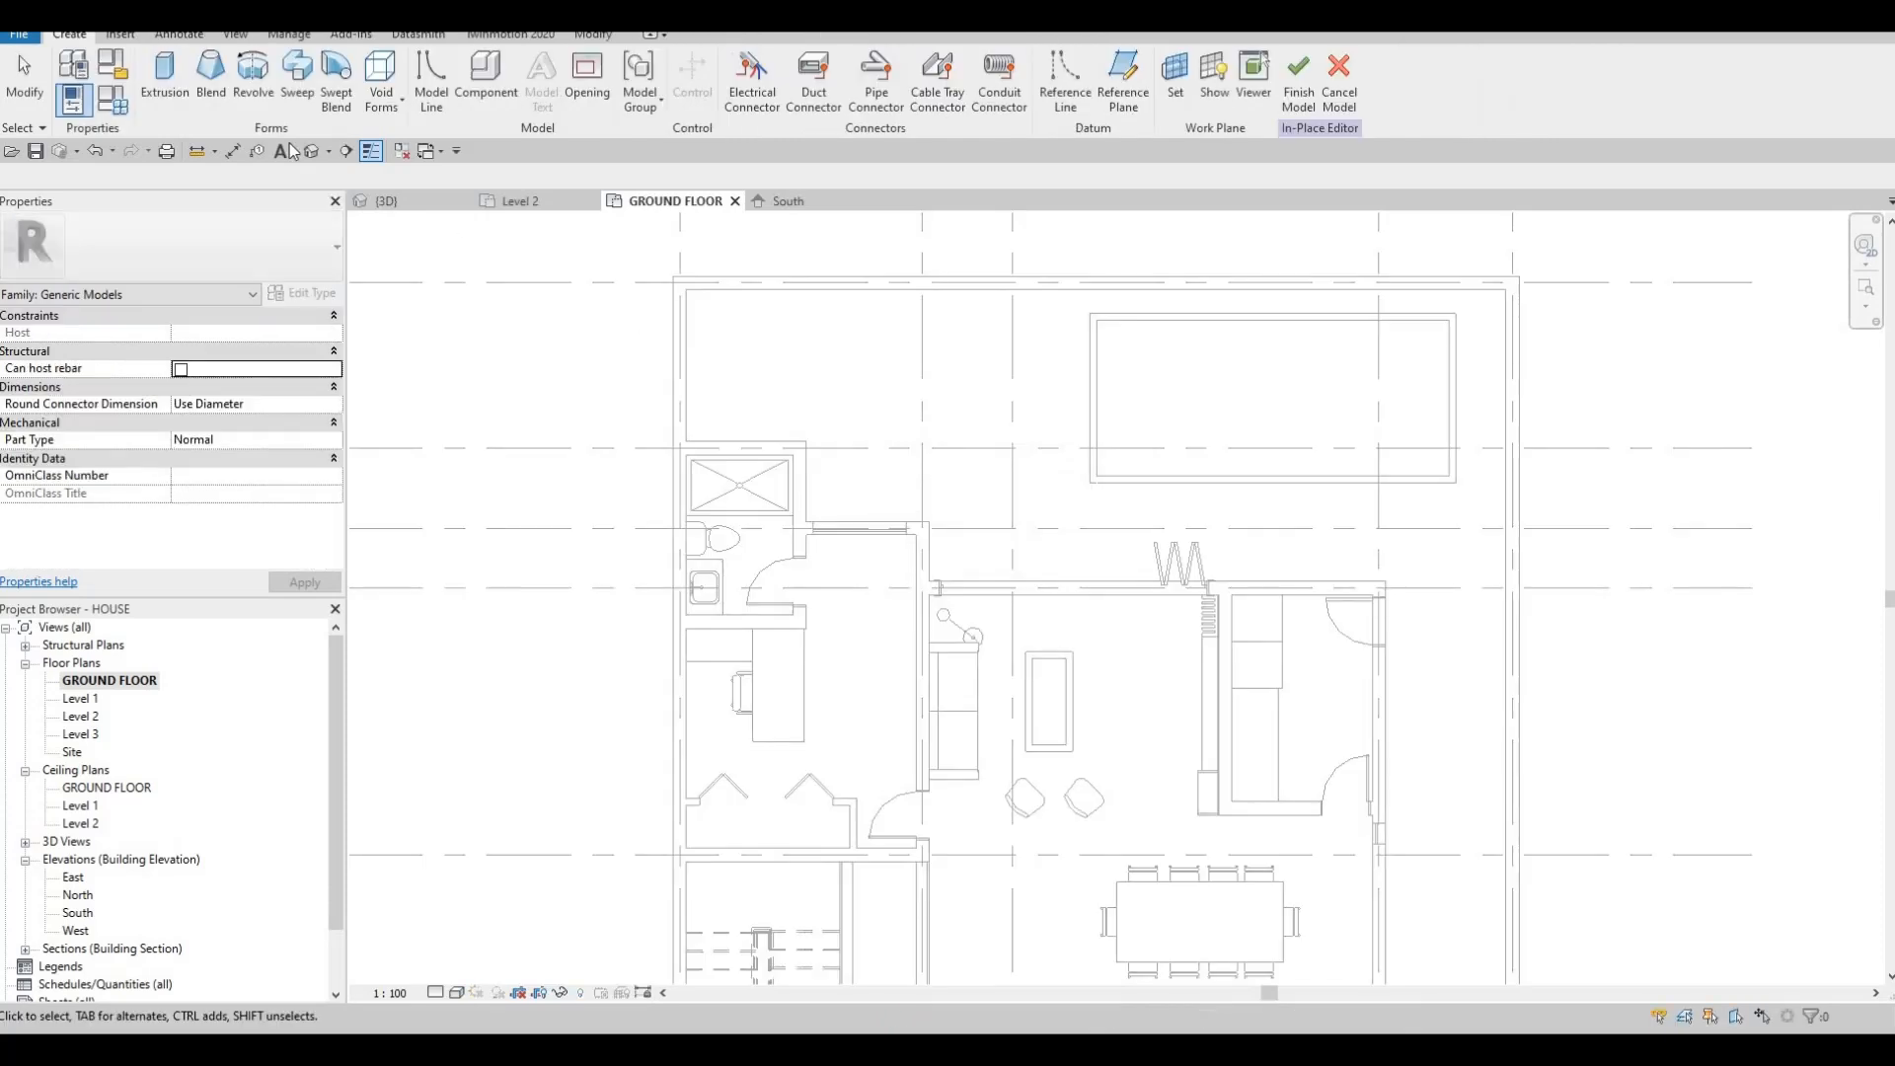
Start an Extrusion and sketch its rectangle along the inner faces of the four pool walls.
{"action": "left_click", "coordinate": [165, 77]}
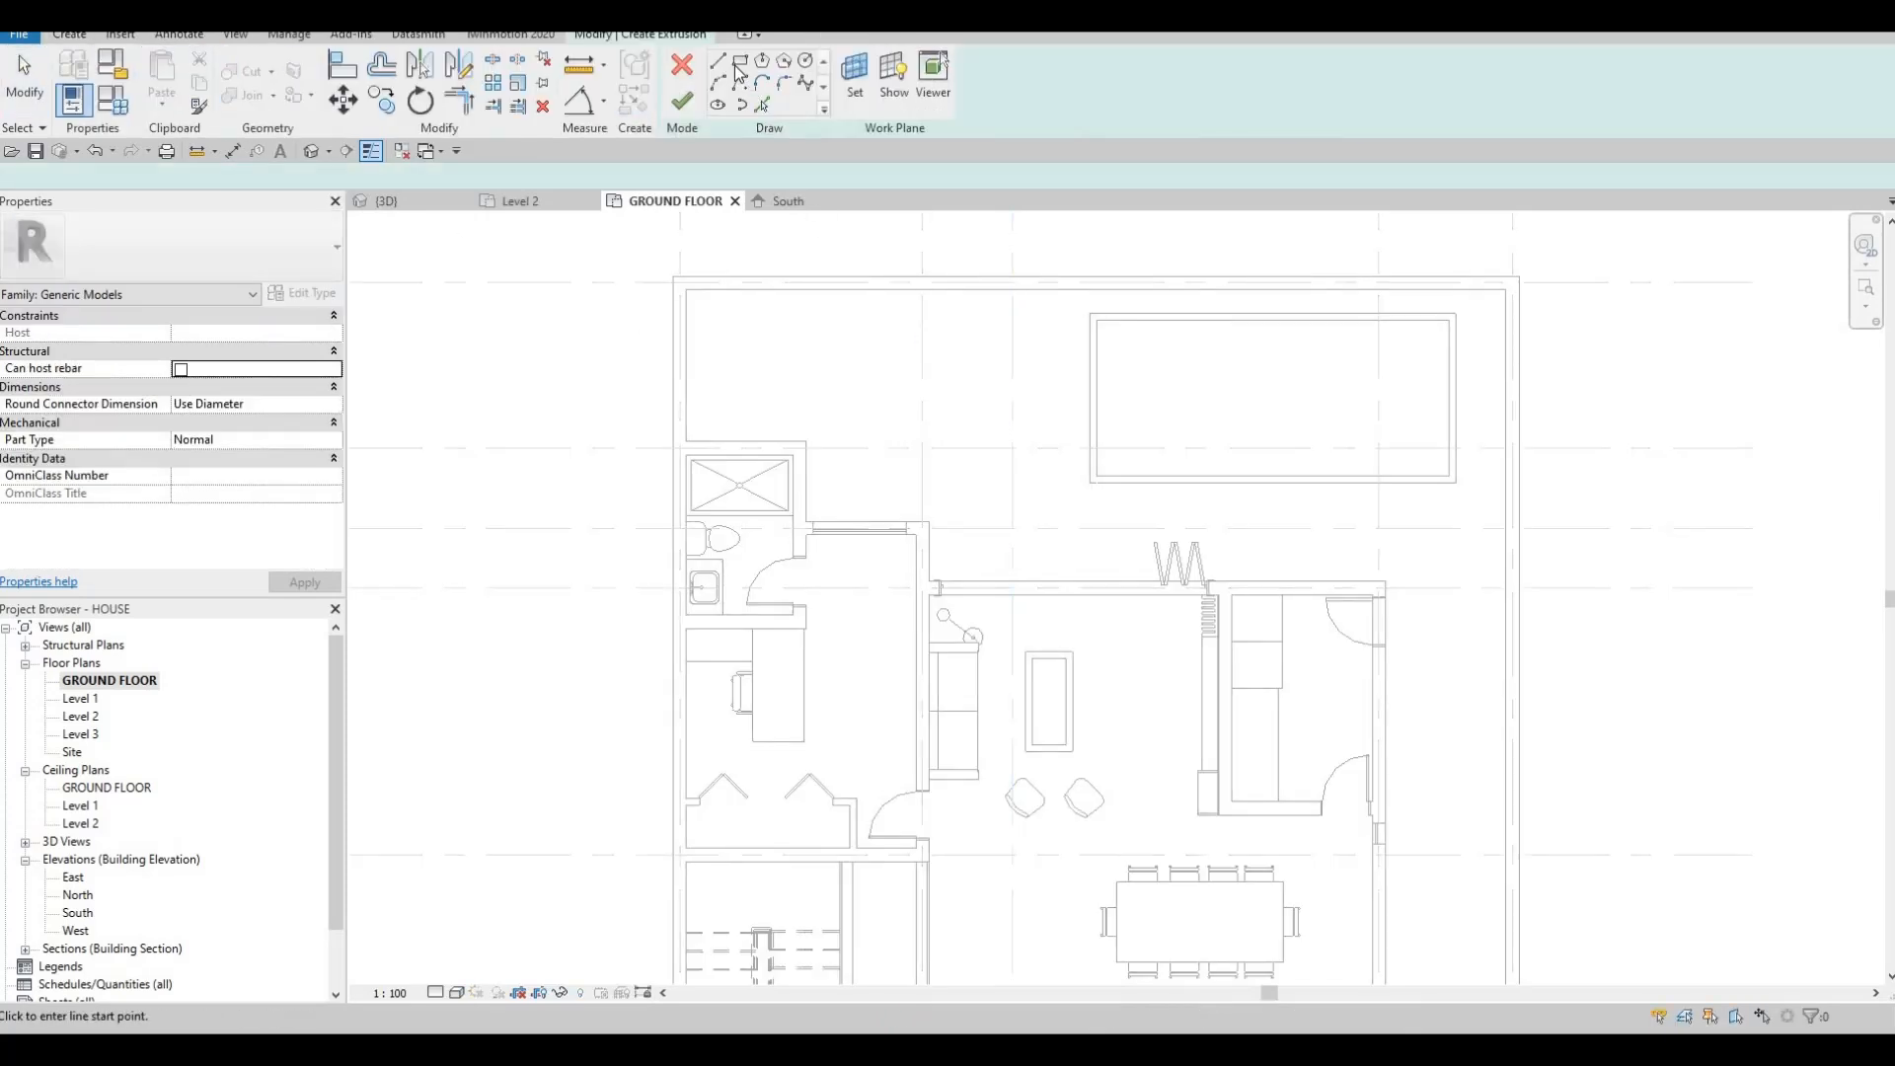
{"action": "left_click", "coordinate": [1096, 318]}
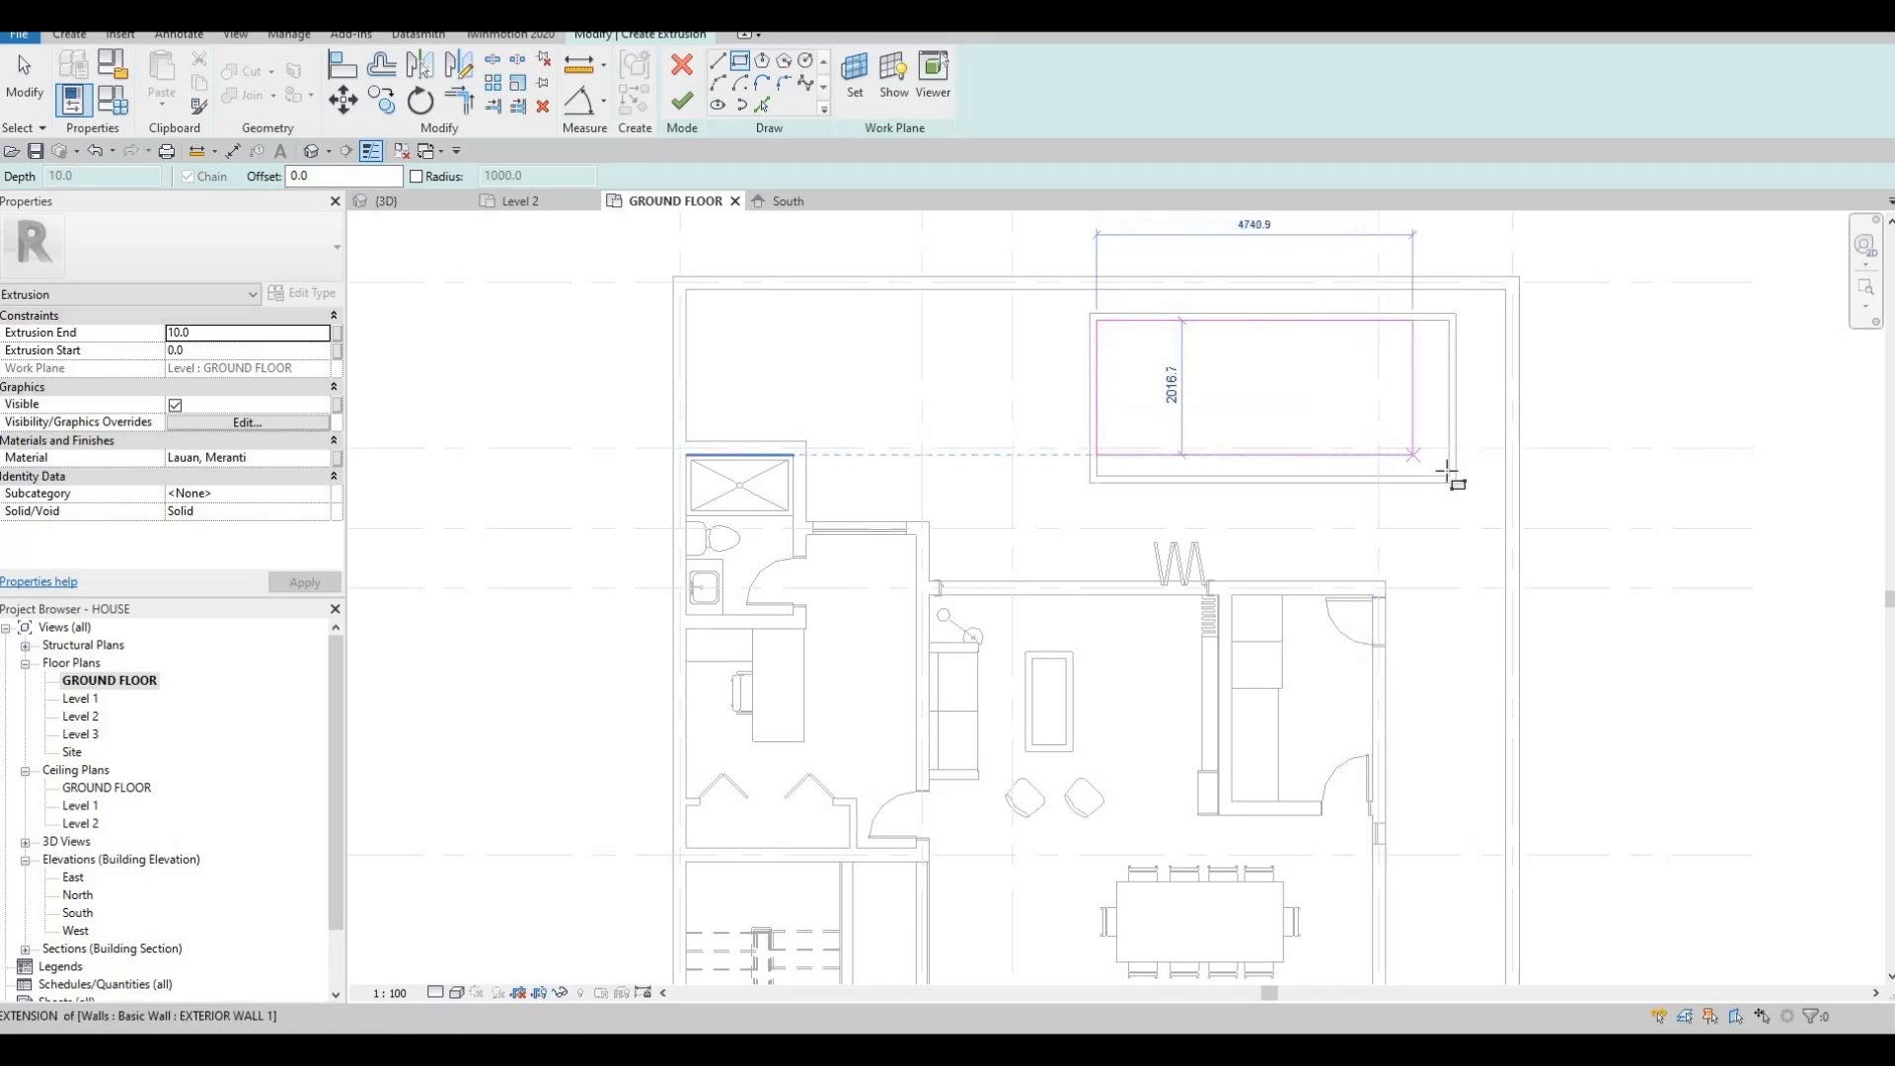
{"action": "left_click", "coordinate": [1449, 475]}
{"action": "key", "text": "Escape"}
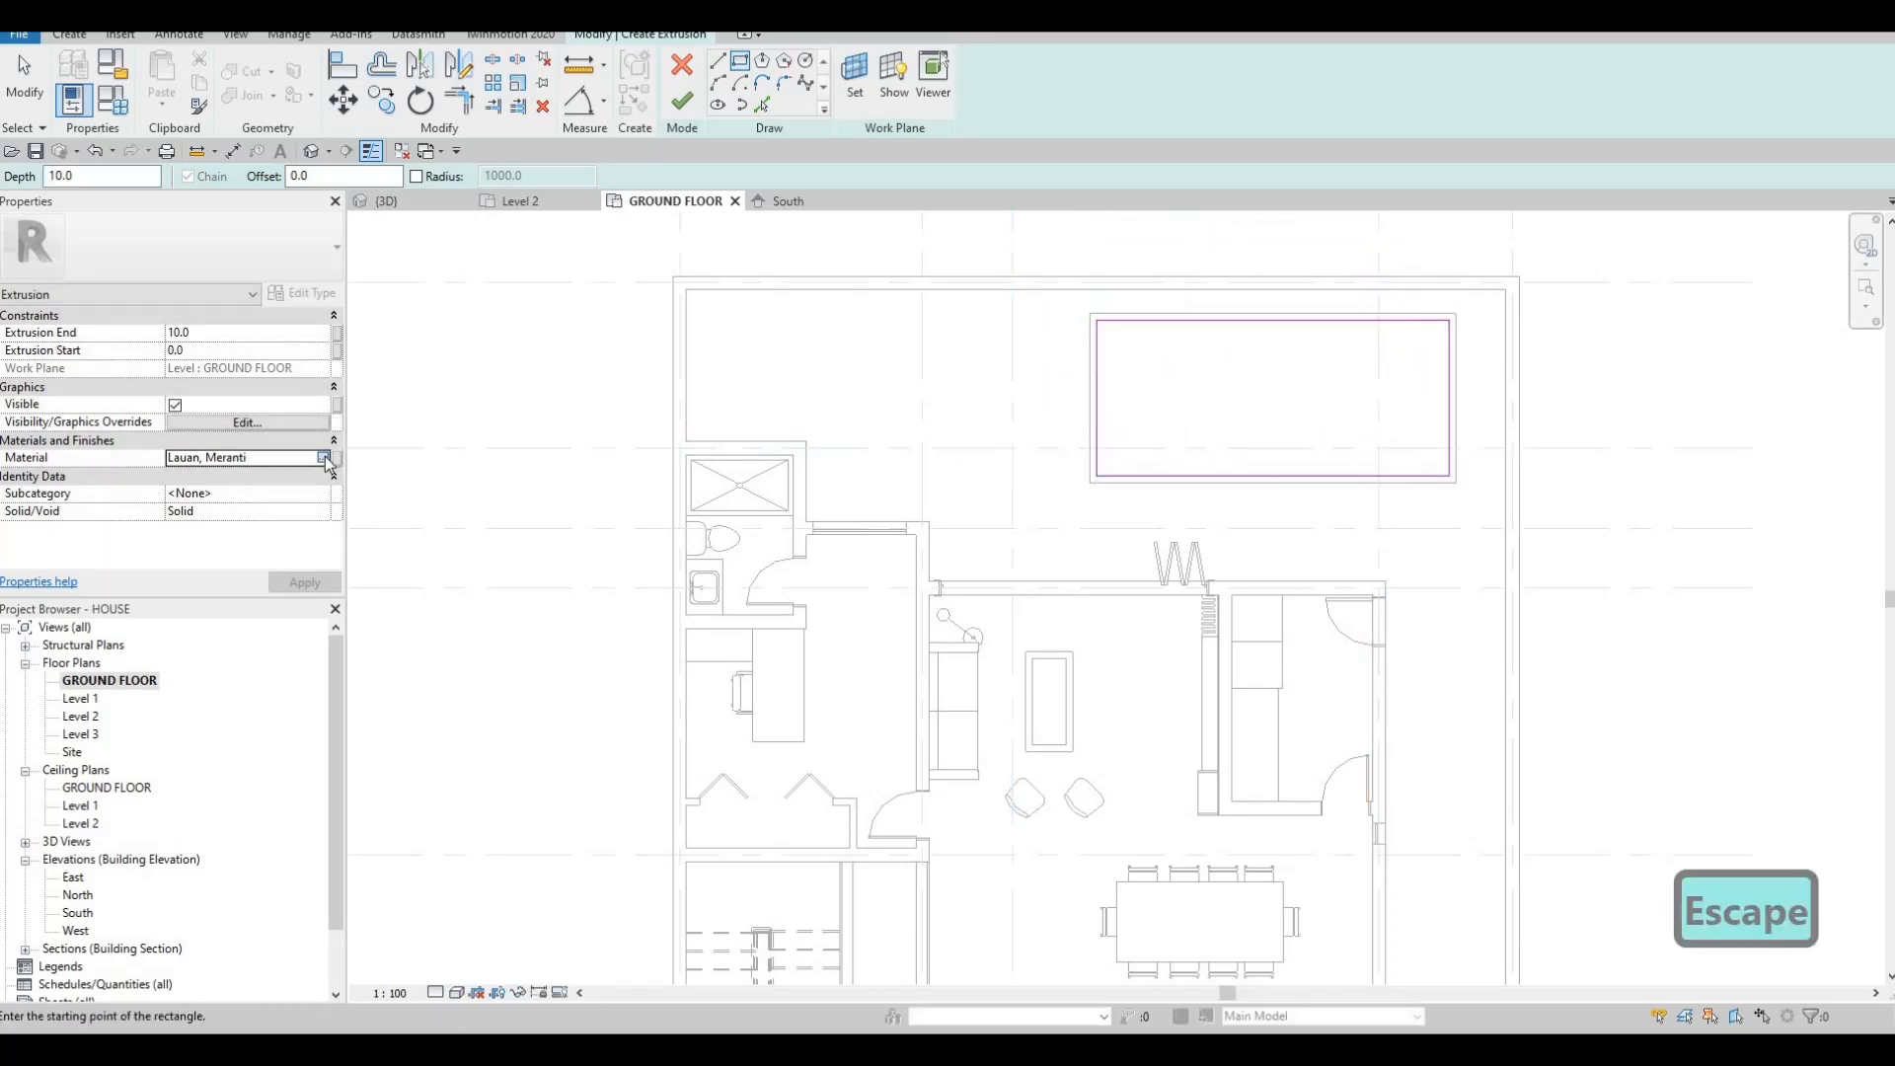
Assign the Vinyl Composition Tile material to the pool floor extrusion and finish the sketch and in-place model.
{"action": "left_click", "coordinate": [322, 456]}
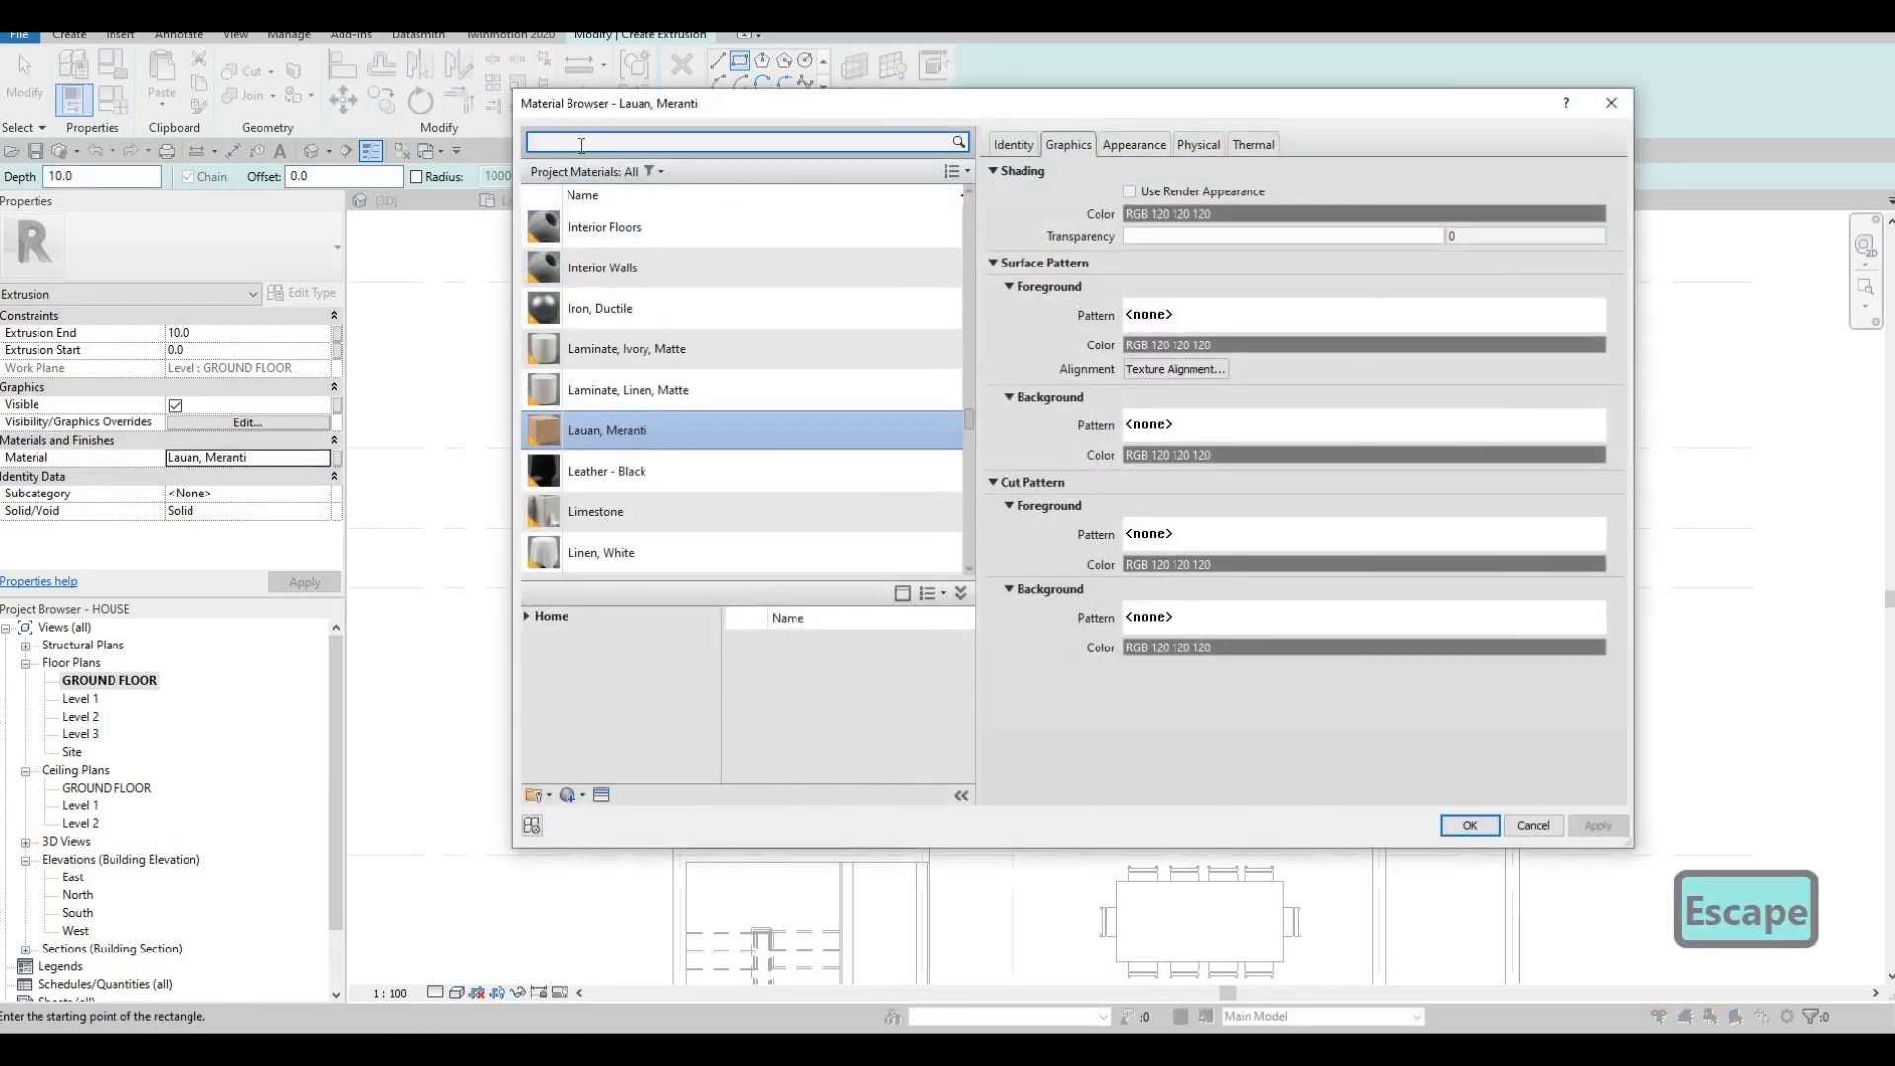
{"action": "type", "text": "ti"}
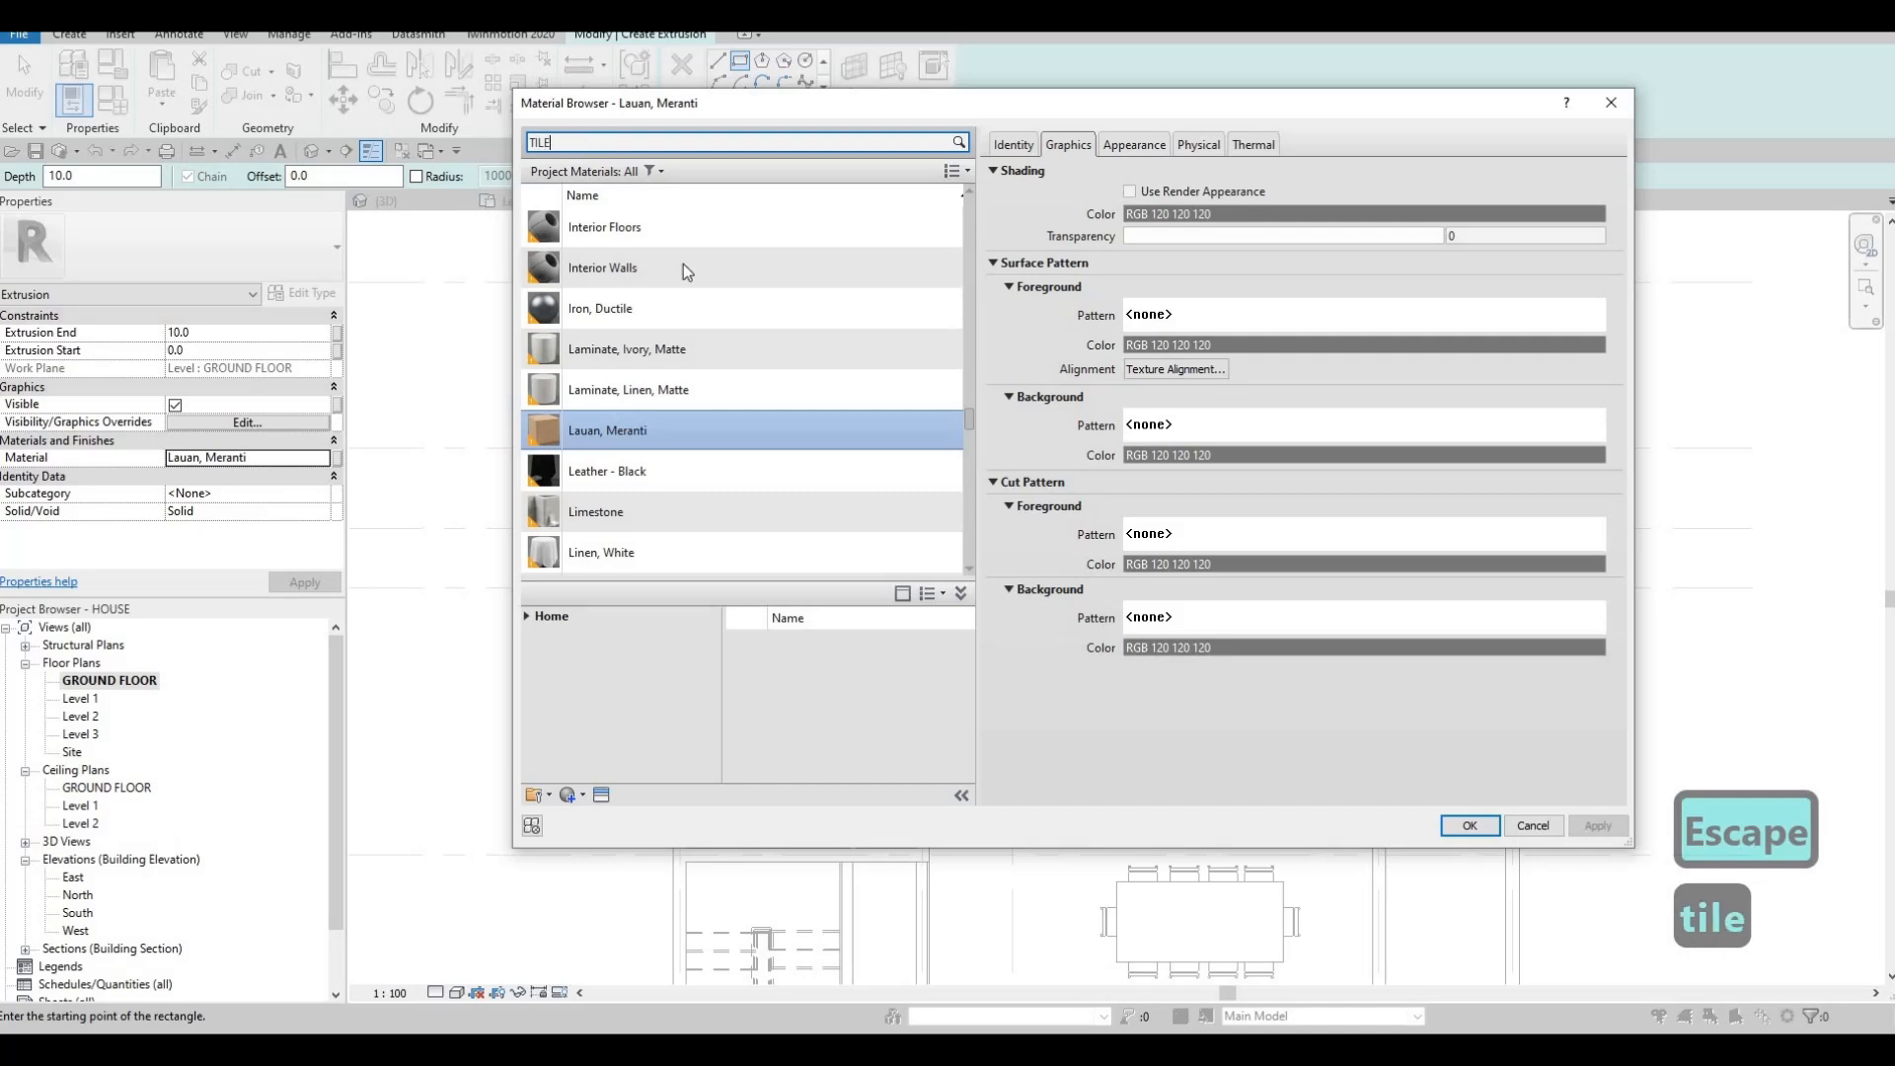
{"action": "scroll", "coordinate": [669, 559], "scroll_direction": "down", "scroll_amount": 2}
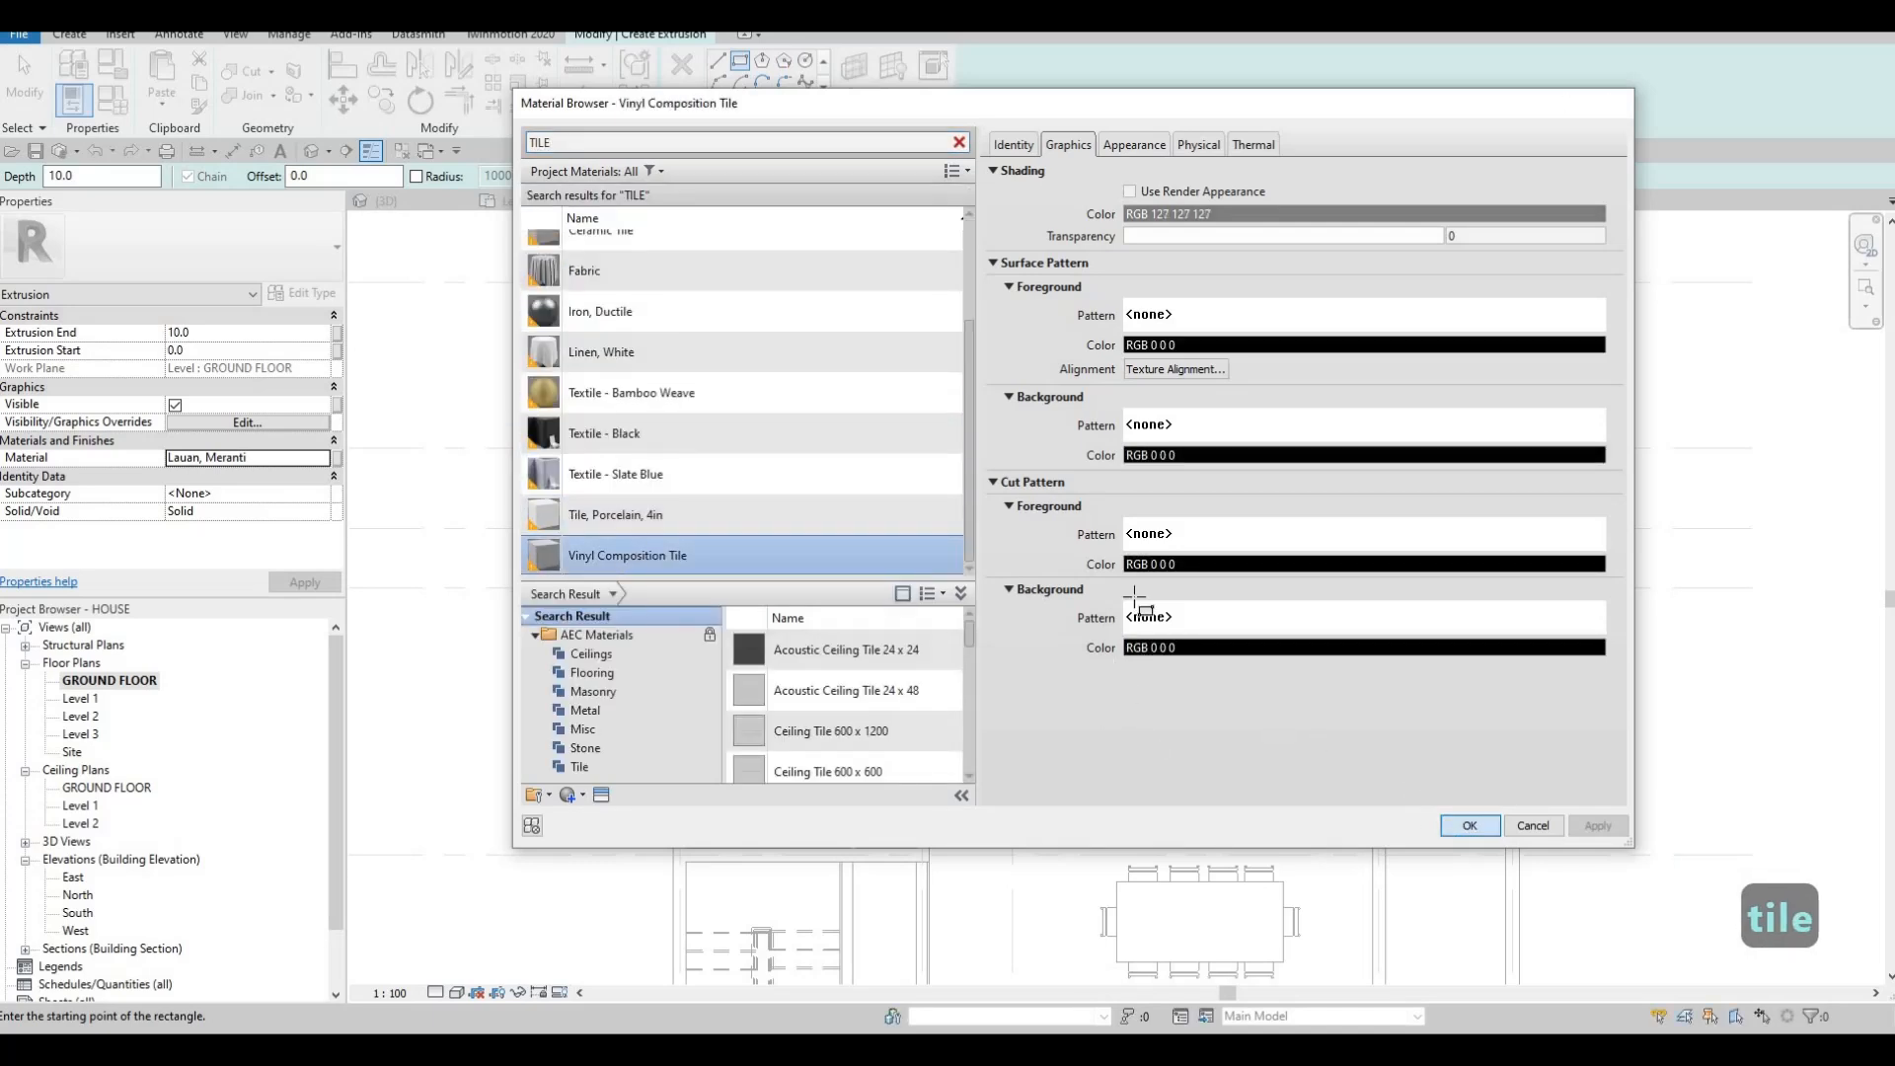
{"action": "key", "text": "Return"}
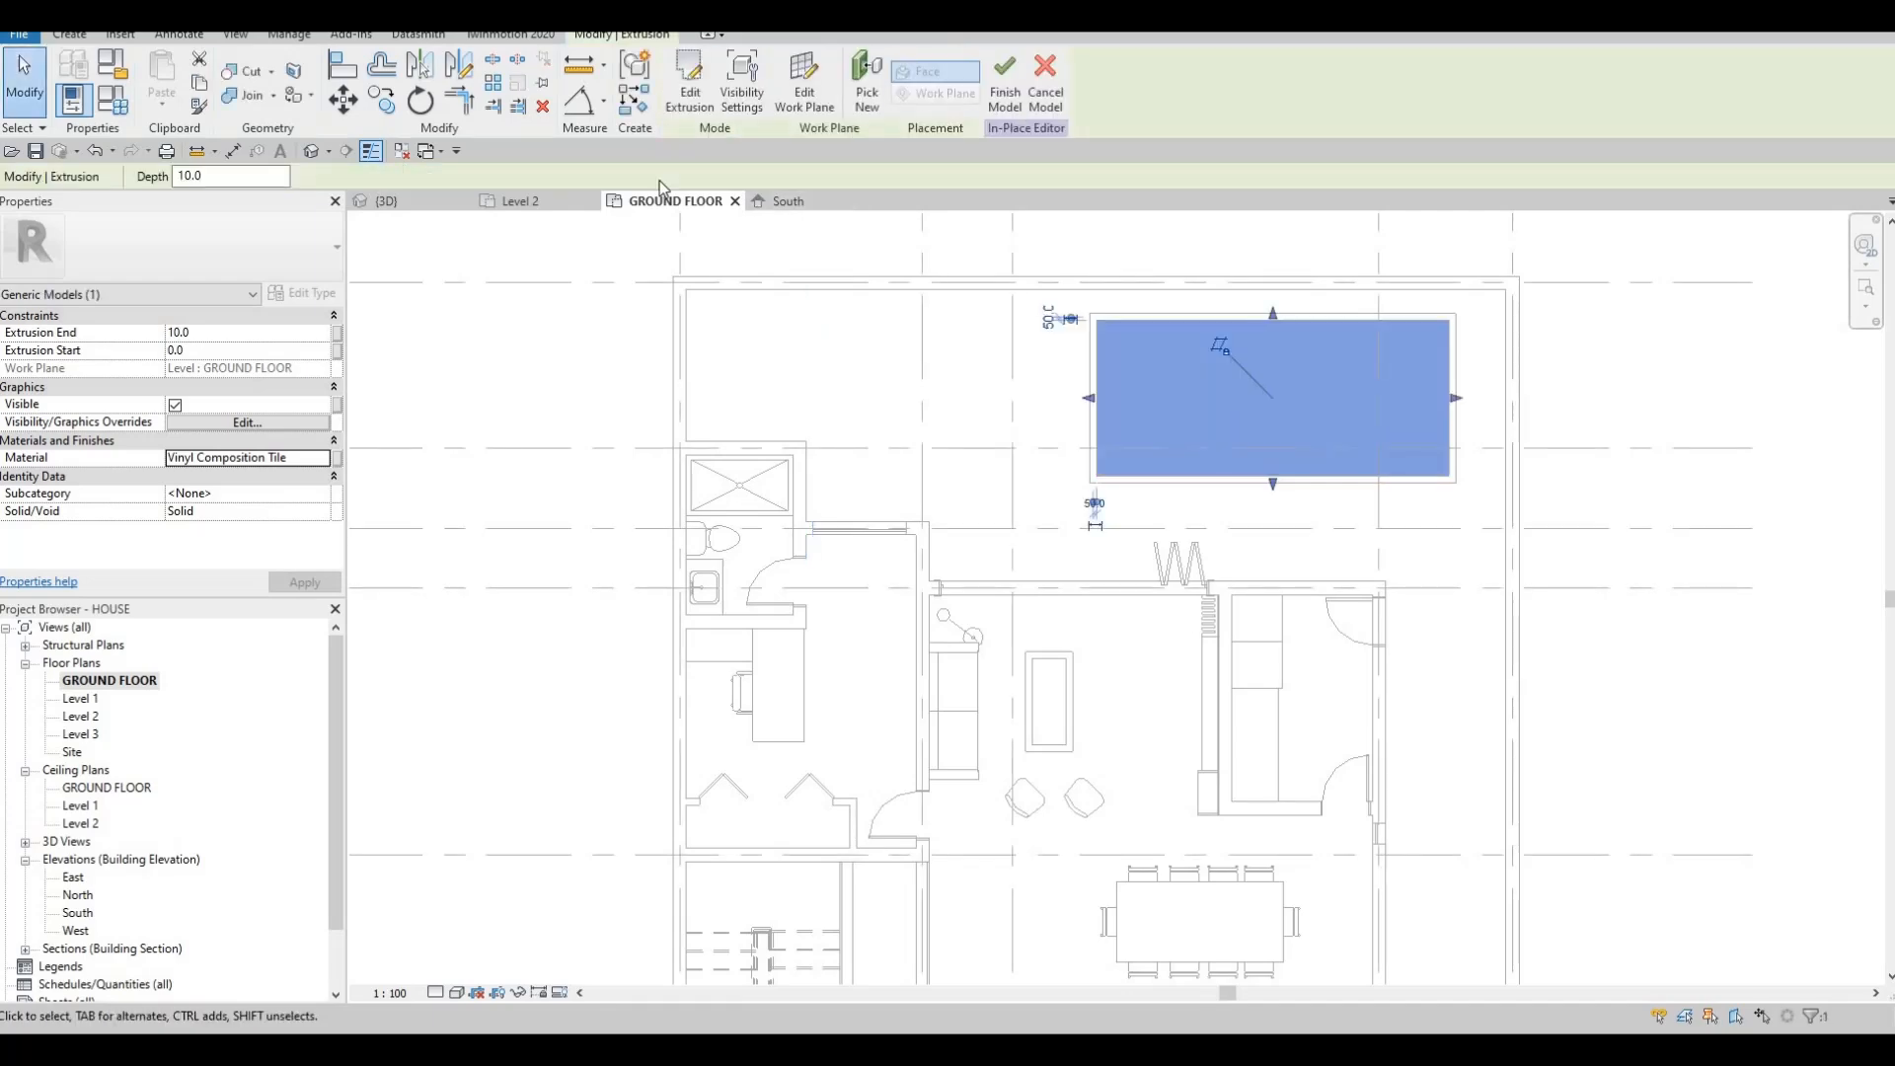
In the 3D view, lower the tile floor extrusion to the base of the pool walls and check it from above.
{"action": "left_click", "coordinate": [434, 202]}
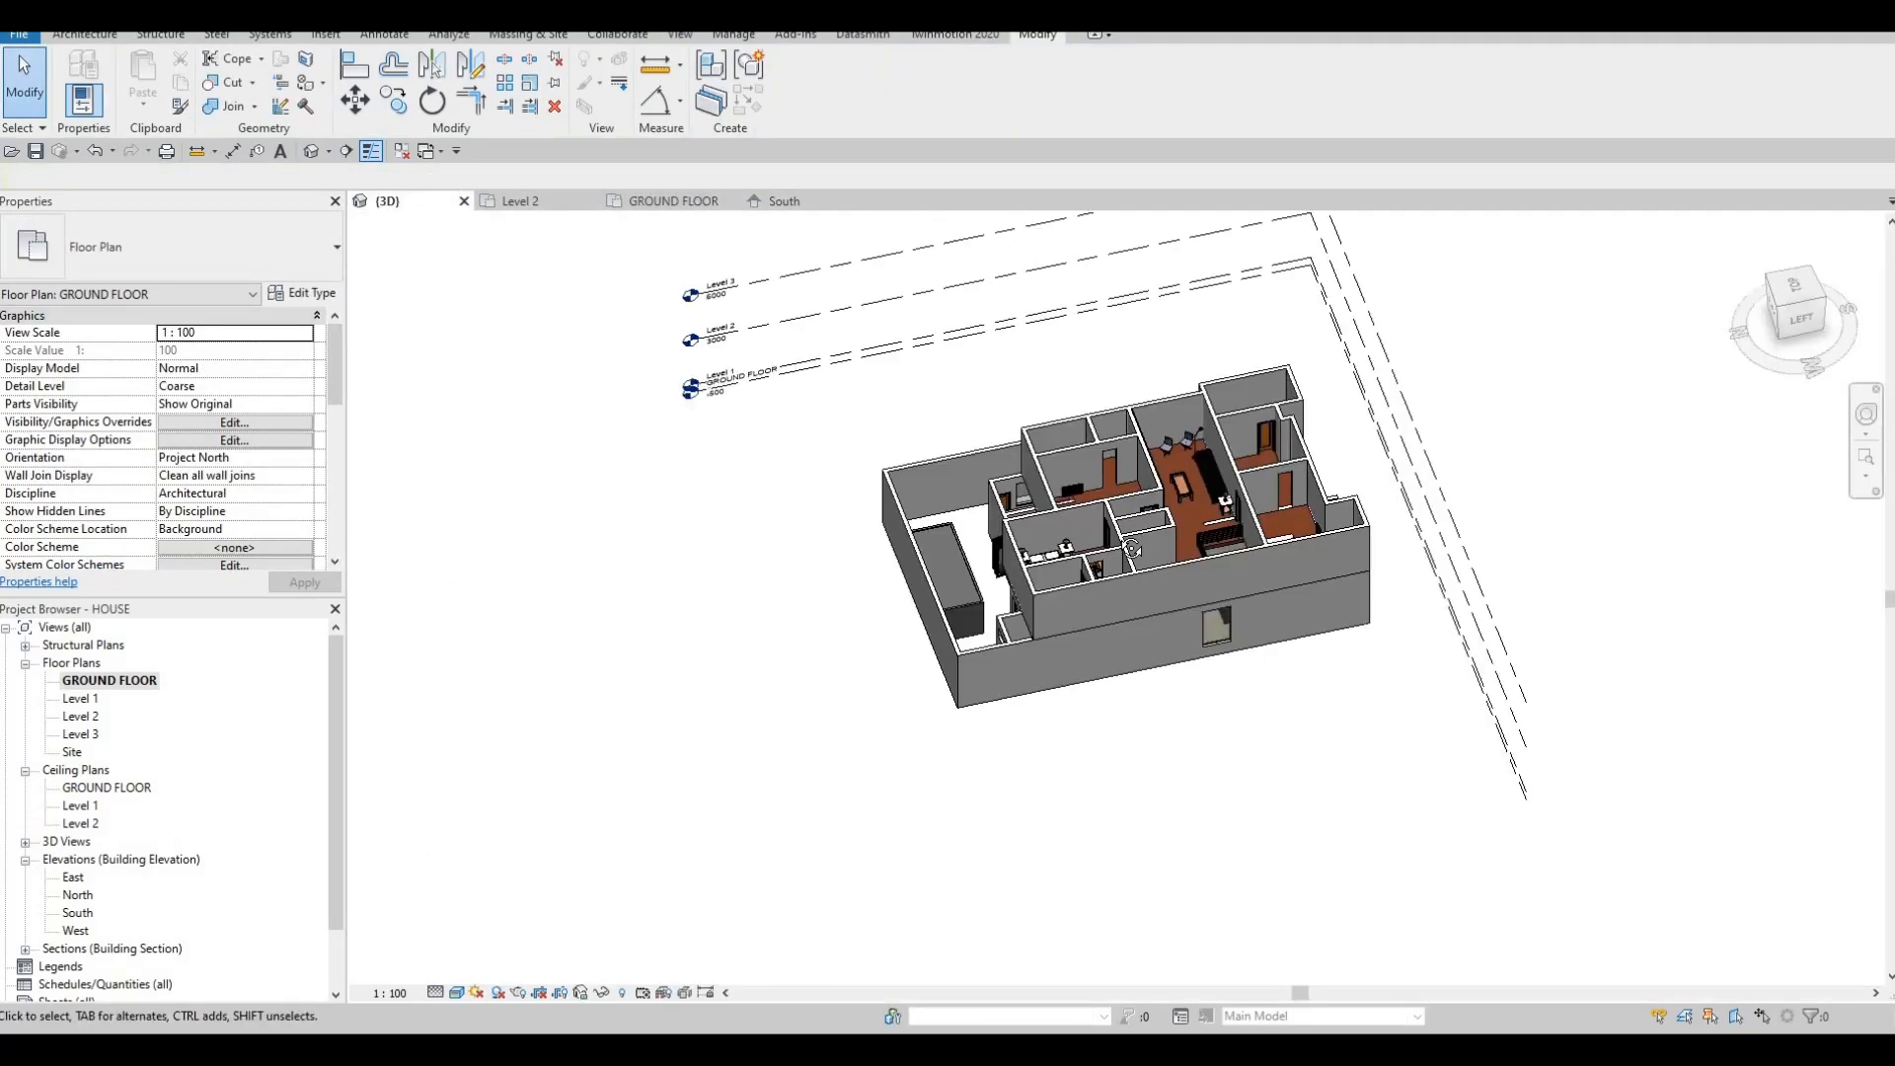
{"action": "mouse_move", "coordinate": [1056, 503]}
{"action": "middle_mouse_down", "text": "shift"}
{"action": "mouse_move", "coordinate": [1105, 474]}
{"action": "mouse_move", "coordinate": [1020, 491]}
{"action": "middle_mouse_up", "text": "shift"}
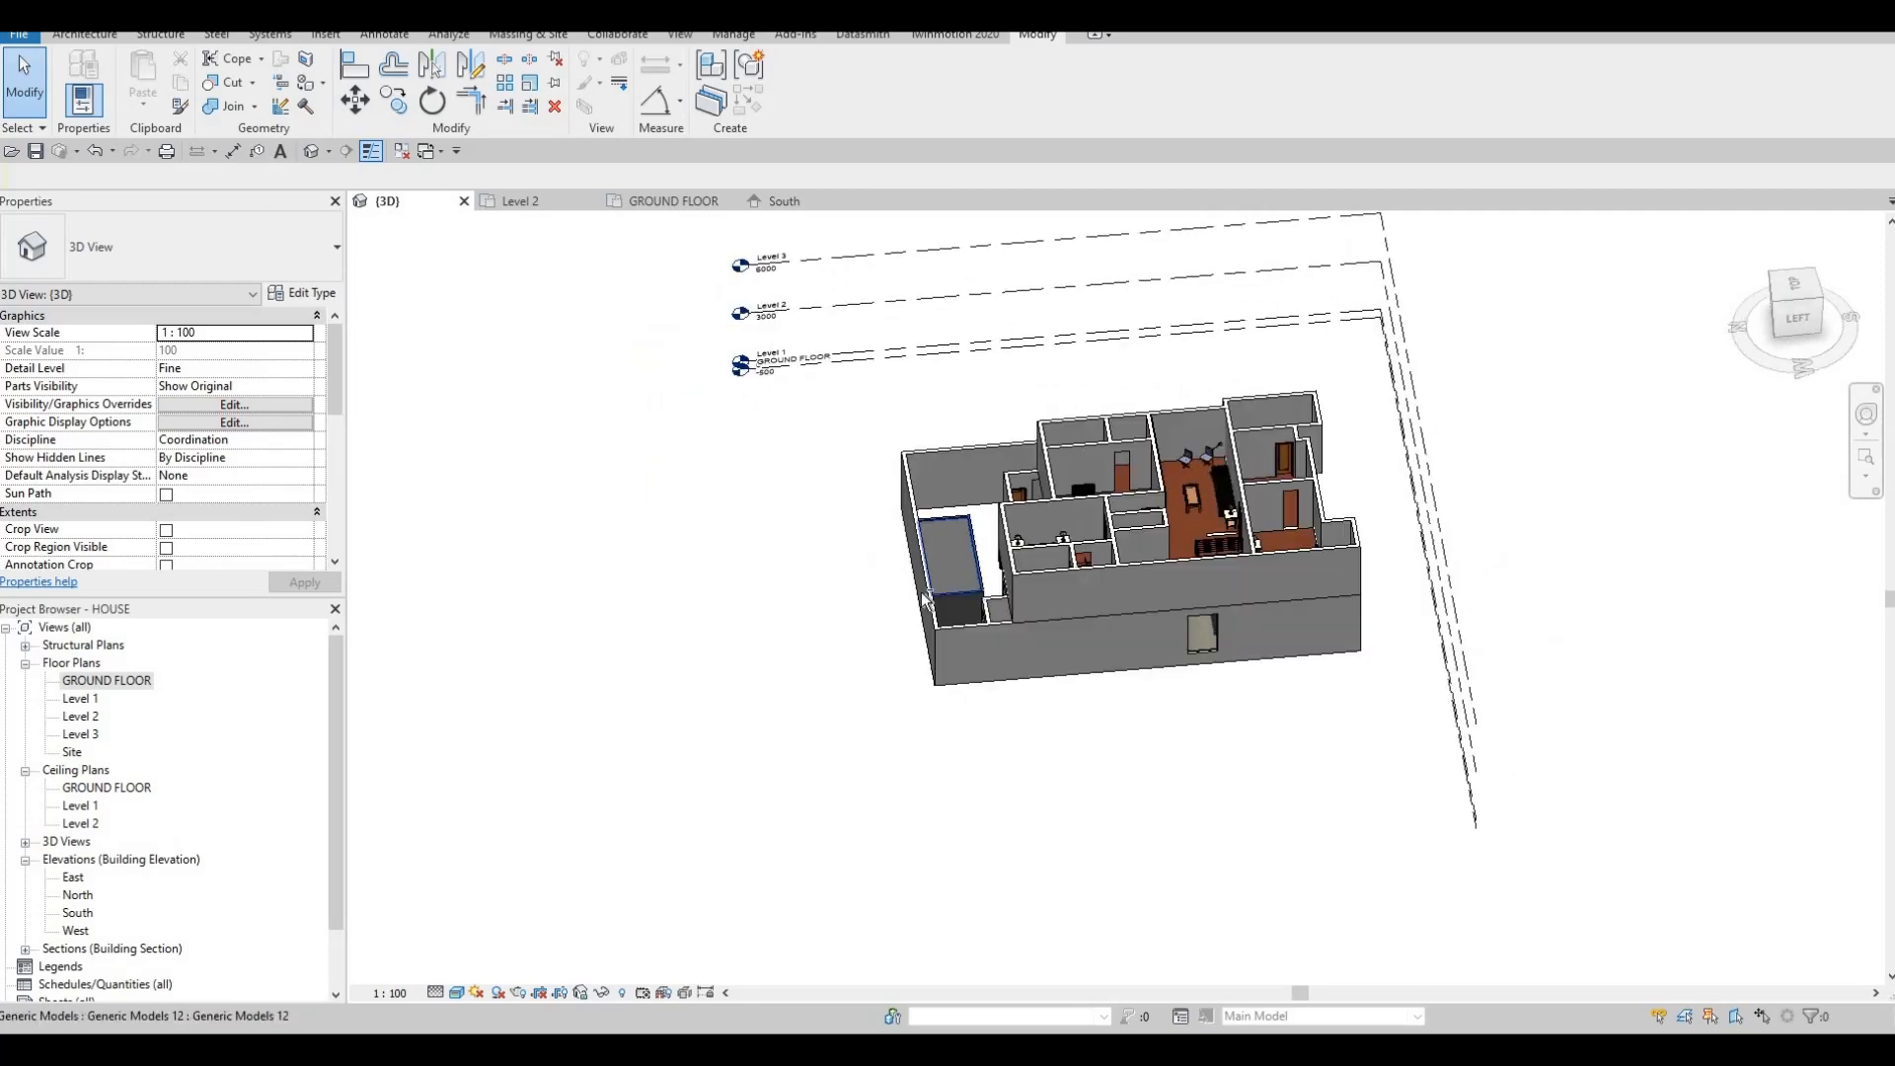
{"action": "left_click", "coordinate": [954, 591]}
{"action": "middle_click_drag", "start_coordinate": [868, 598], "coordinate": [991, 523], "text": "shift"}
{"action": "scroll", "coordinate": [953, 582], "scroll_direction": "up", "scroll_amount": 4}
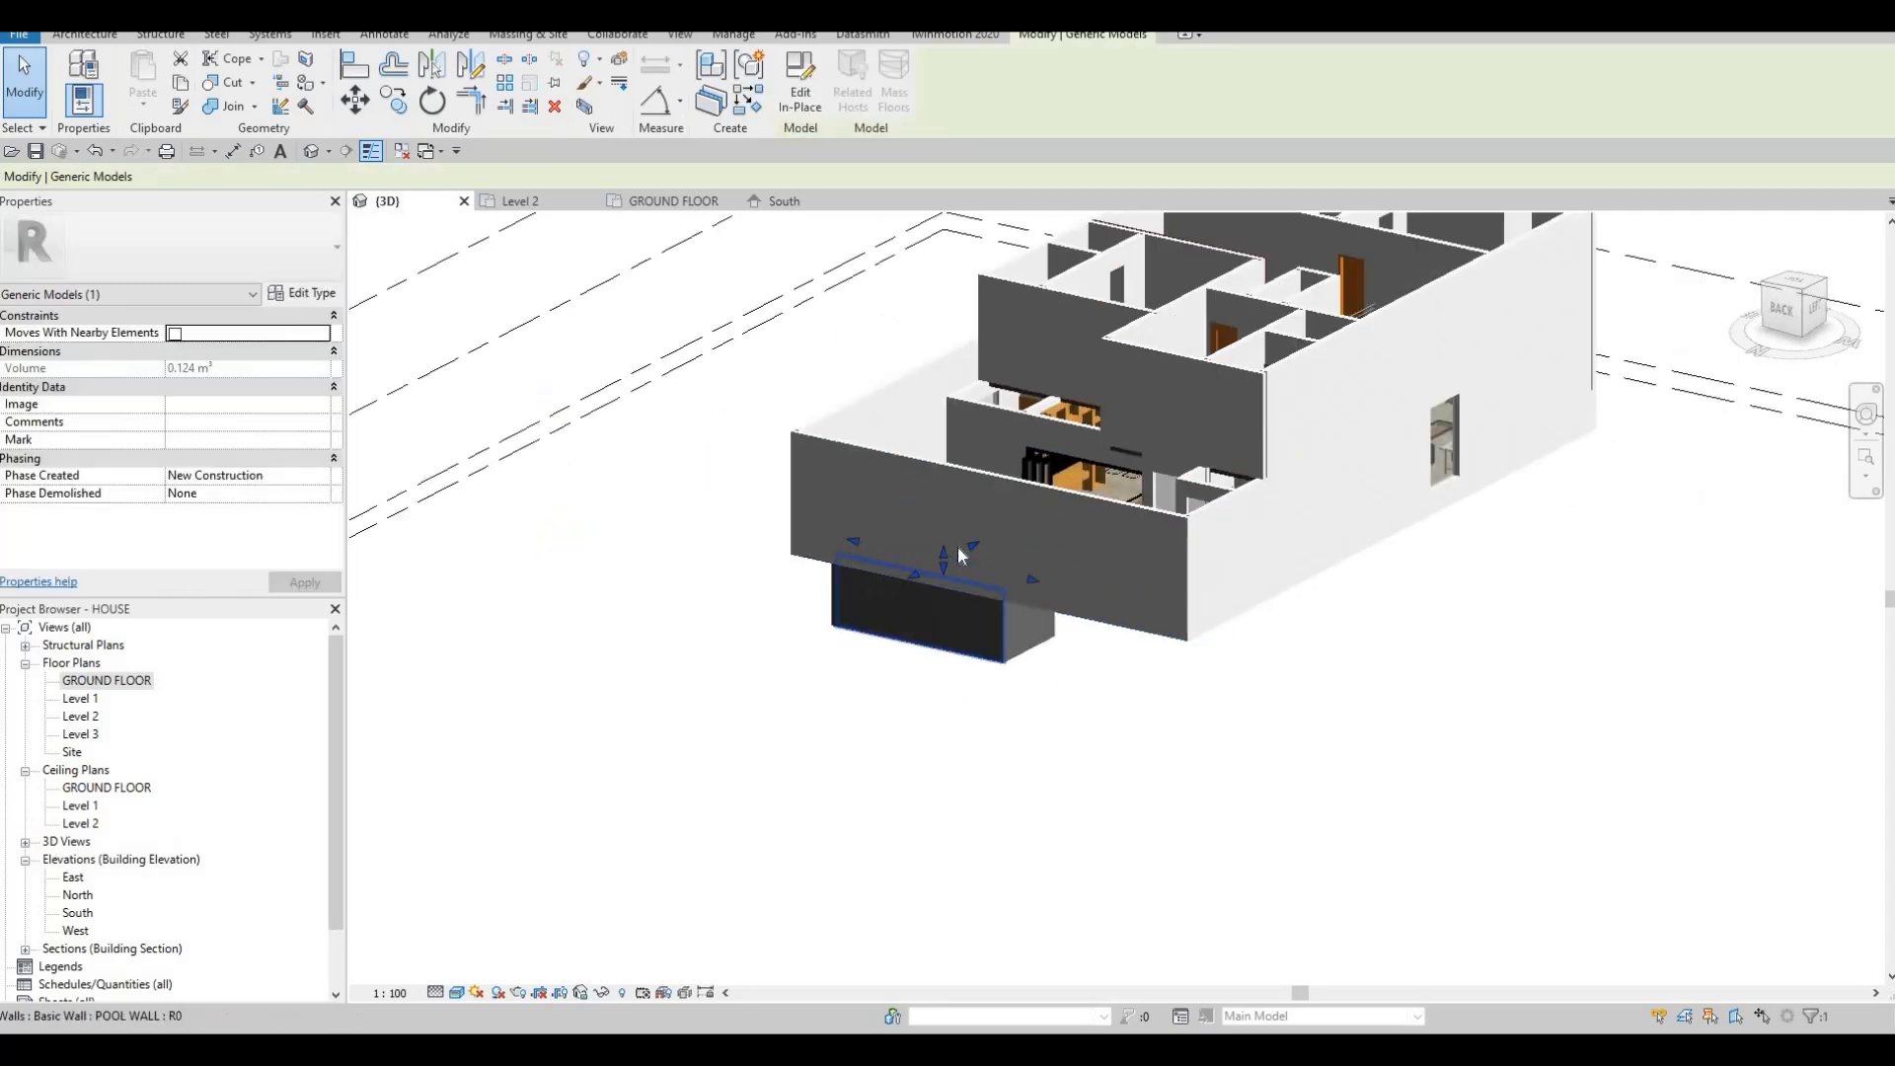
{"action": "left_click_drag", "start_coordinate": [951, 617], "coordinate": [1065, 590]}
{"action": "left_click_drag", "start_coordinate": [946, 706], "coordinate": [986, 648]}
{"action": "middle_click_drag", "start_coordinate": [986, 647], "coordinate": [1015, 685], "text": "shift"}
{"action": "key", "text": "Escape"}
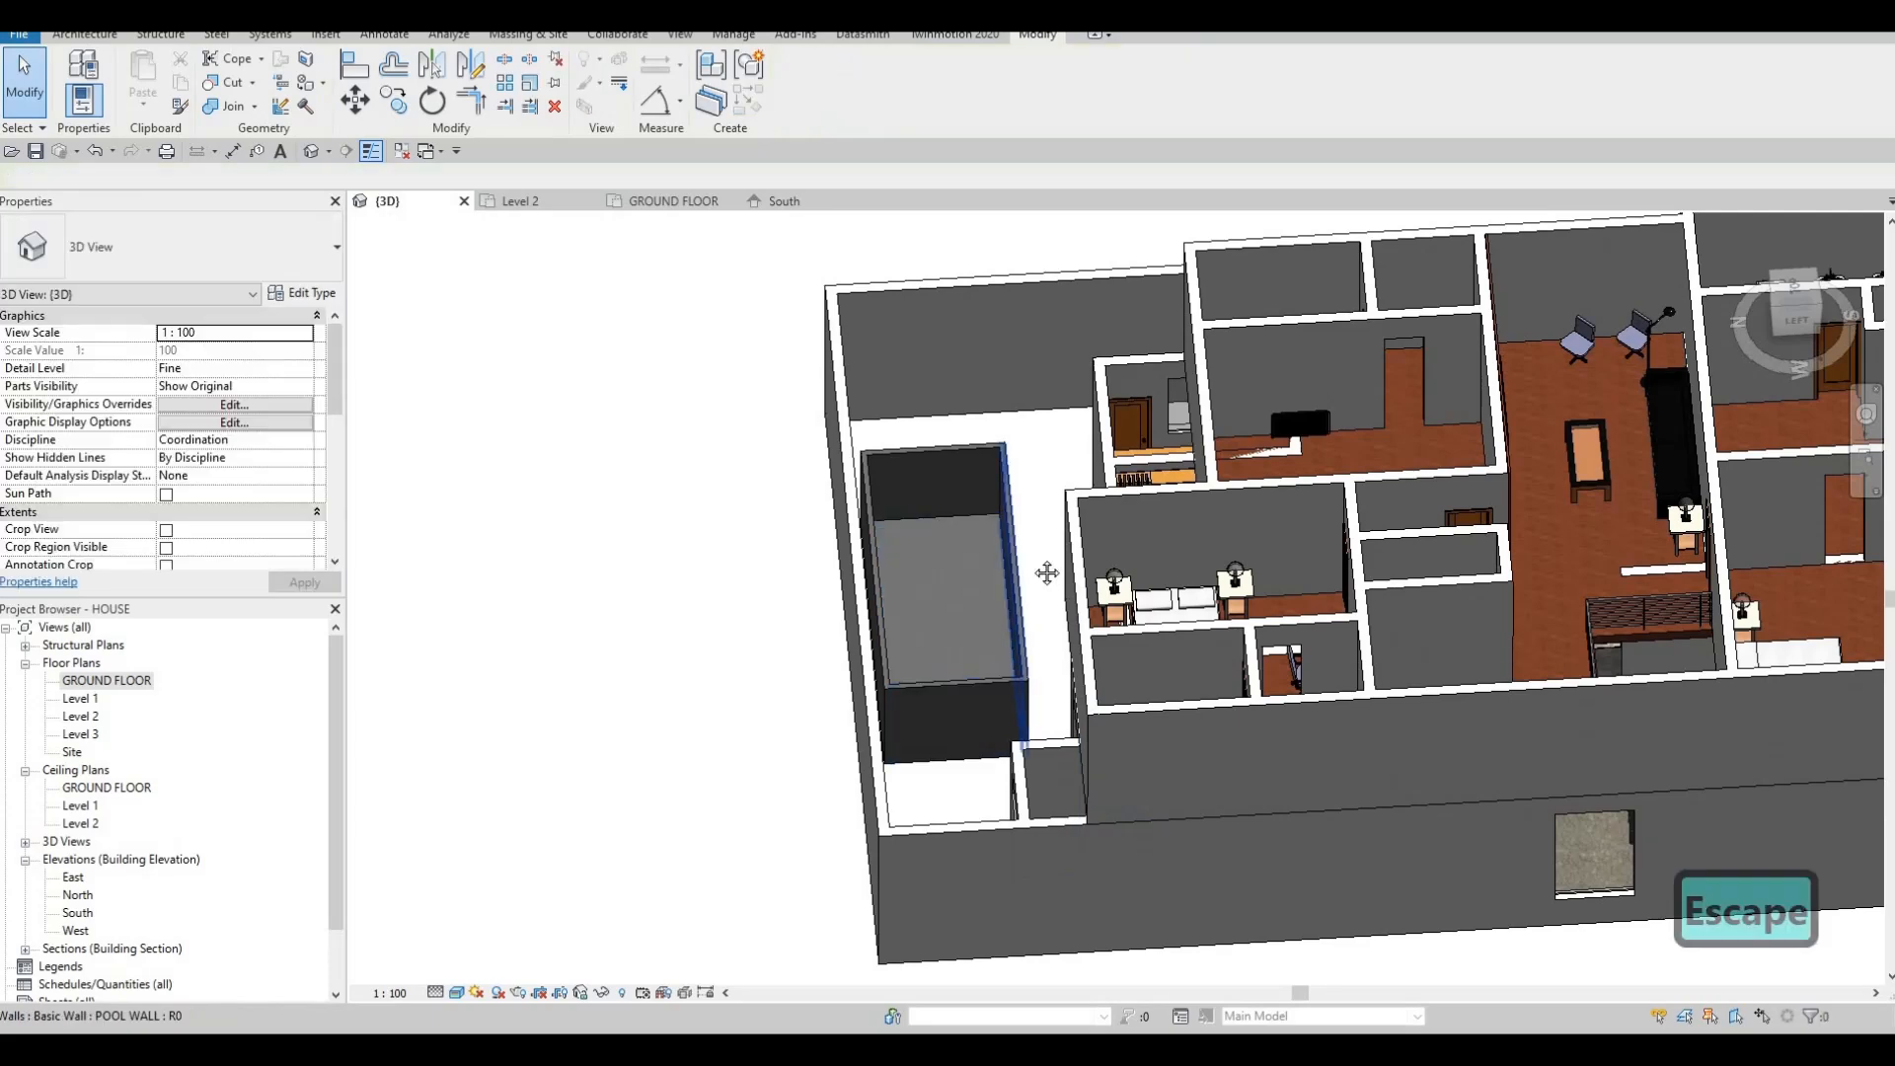
{"action": "middle_click_drag", "start_coordinate": [1049, 563], "coordinate": [551, 498], "text": "shift"}
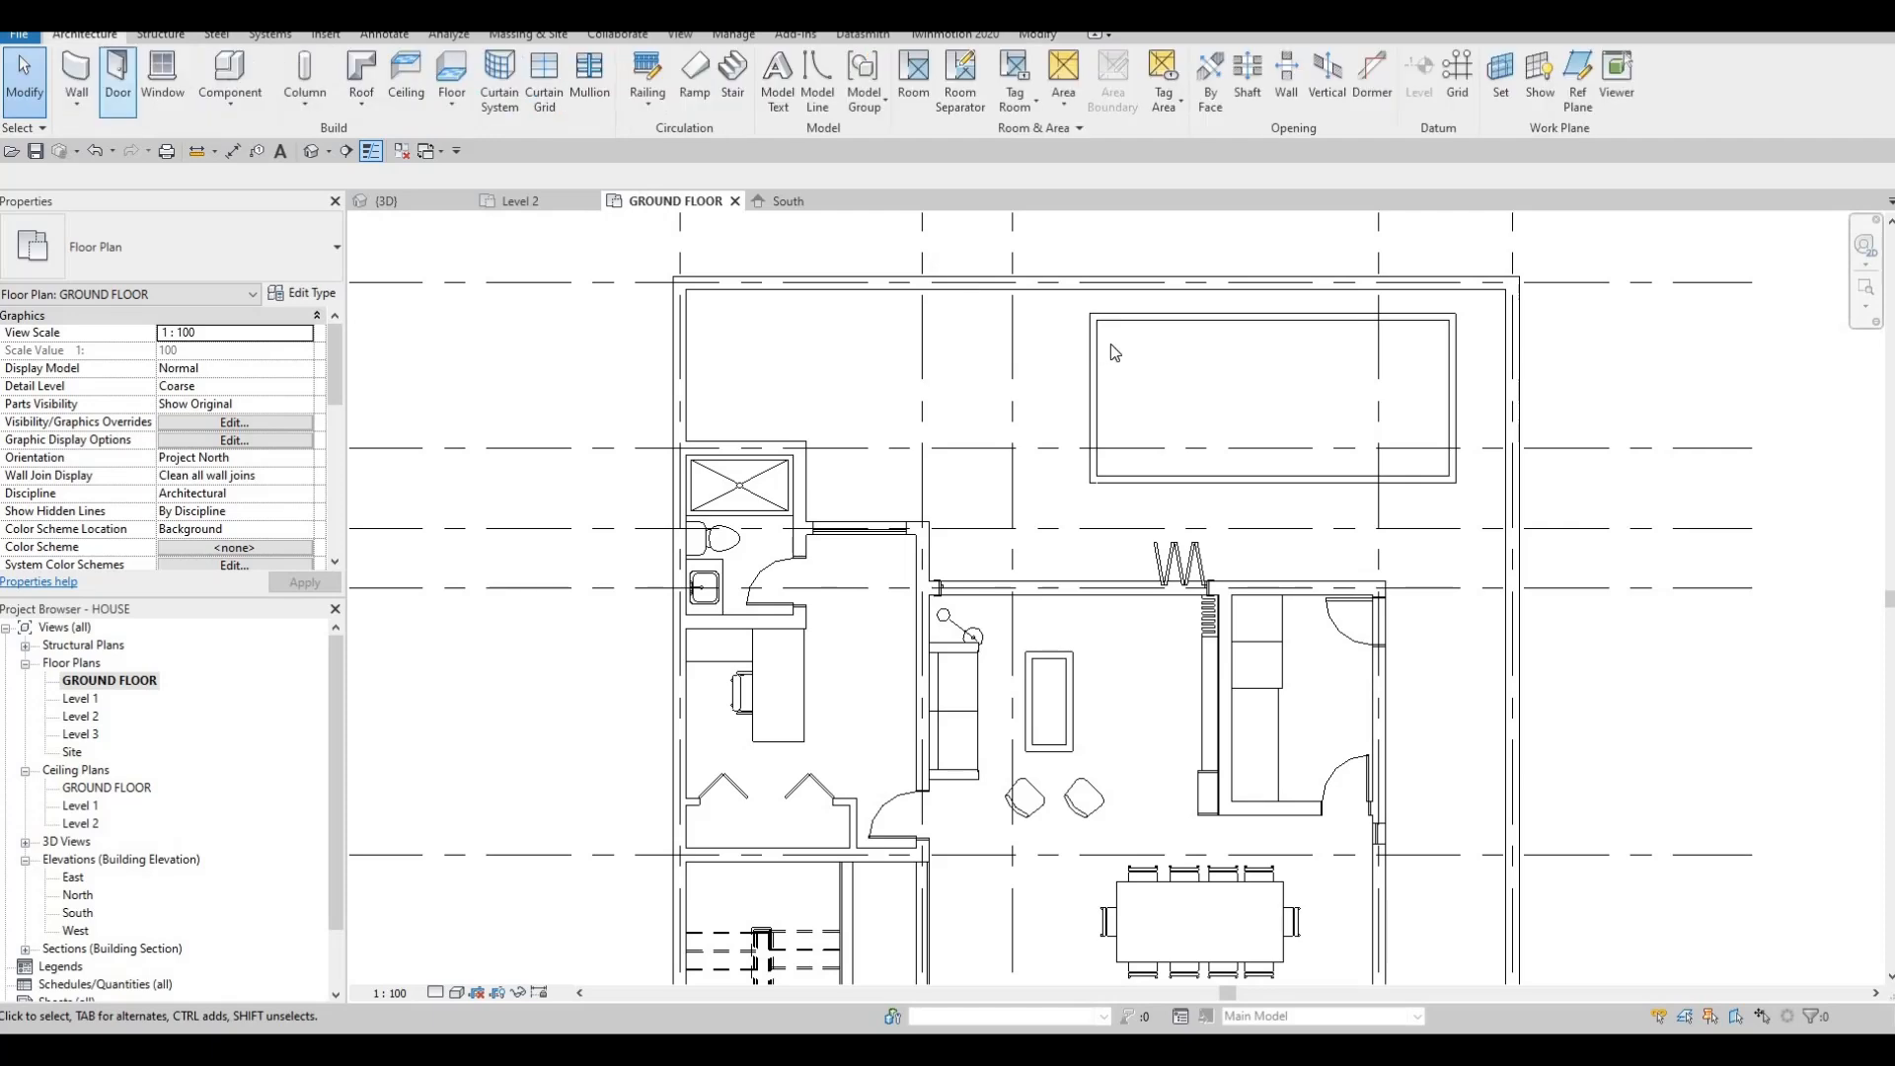
Start another in-place model for the pool water in the Generic Models category, keeping the default name.
{"action": "key", "text": "Escape"}
{"action": "key", "text": "Tab"}
{"action": "key", "text": "Tab"}
{"action": "key", "text": "Tab"}
{"action": "key", "text": "Tab"}
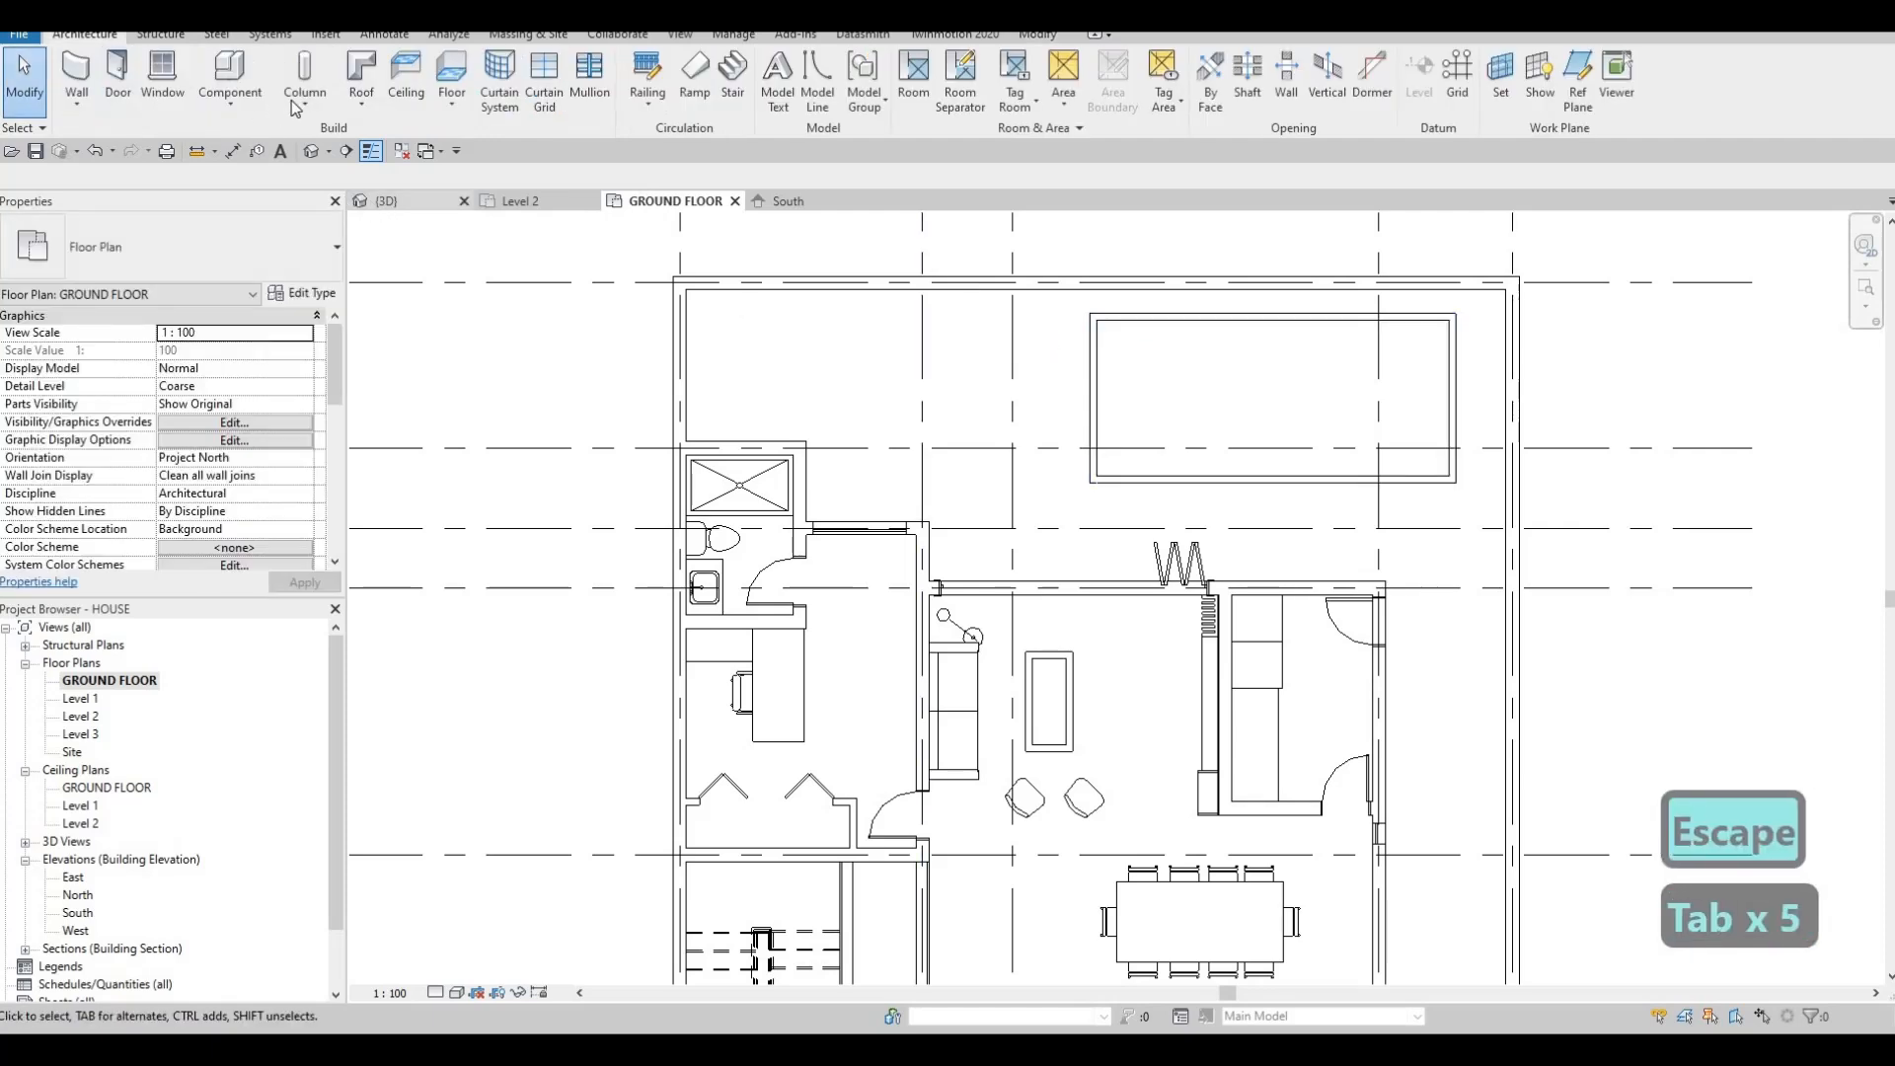
{"action": "left_click", "coordinate": [230, 98]}
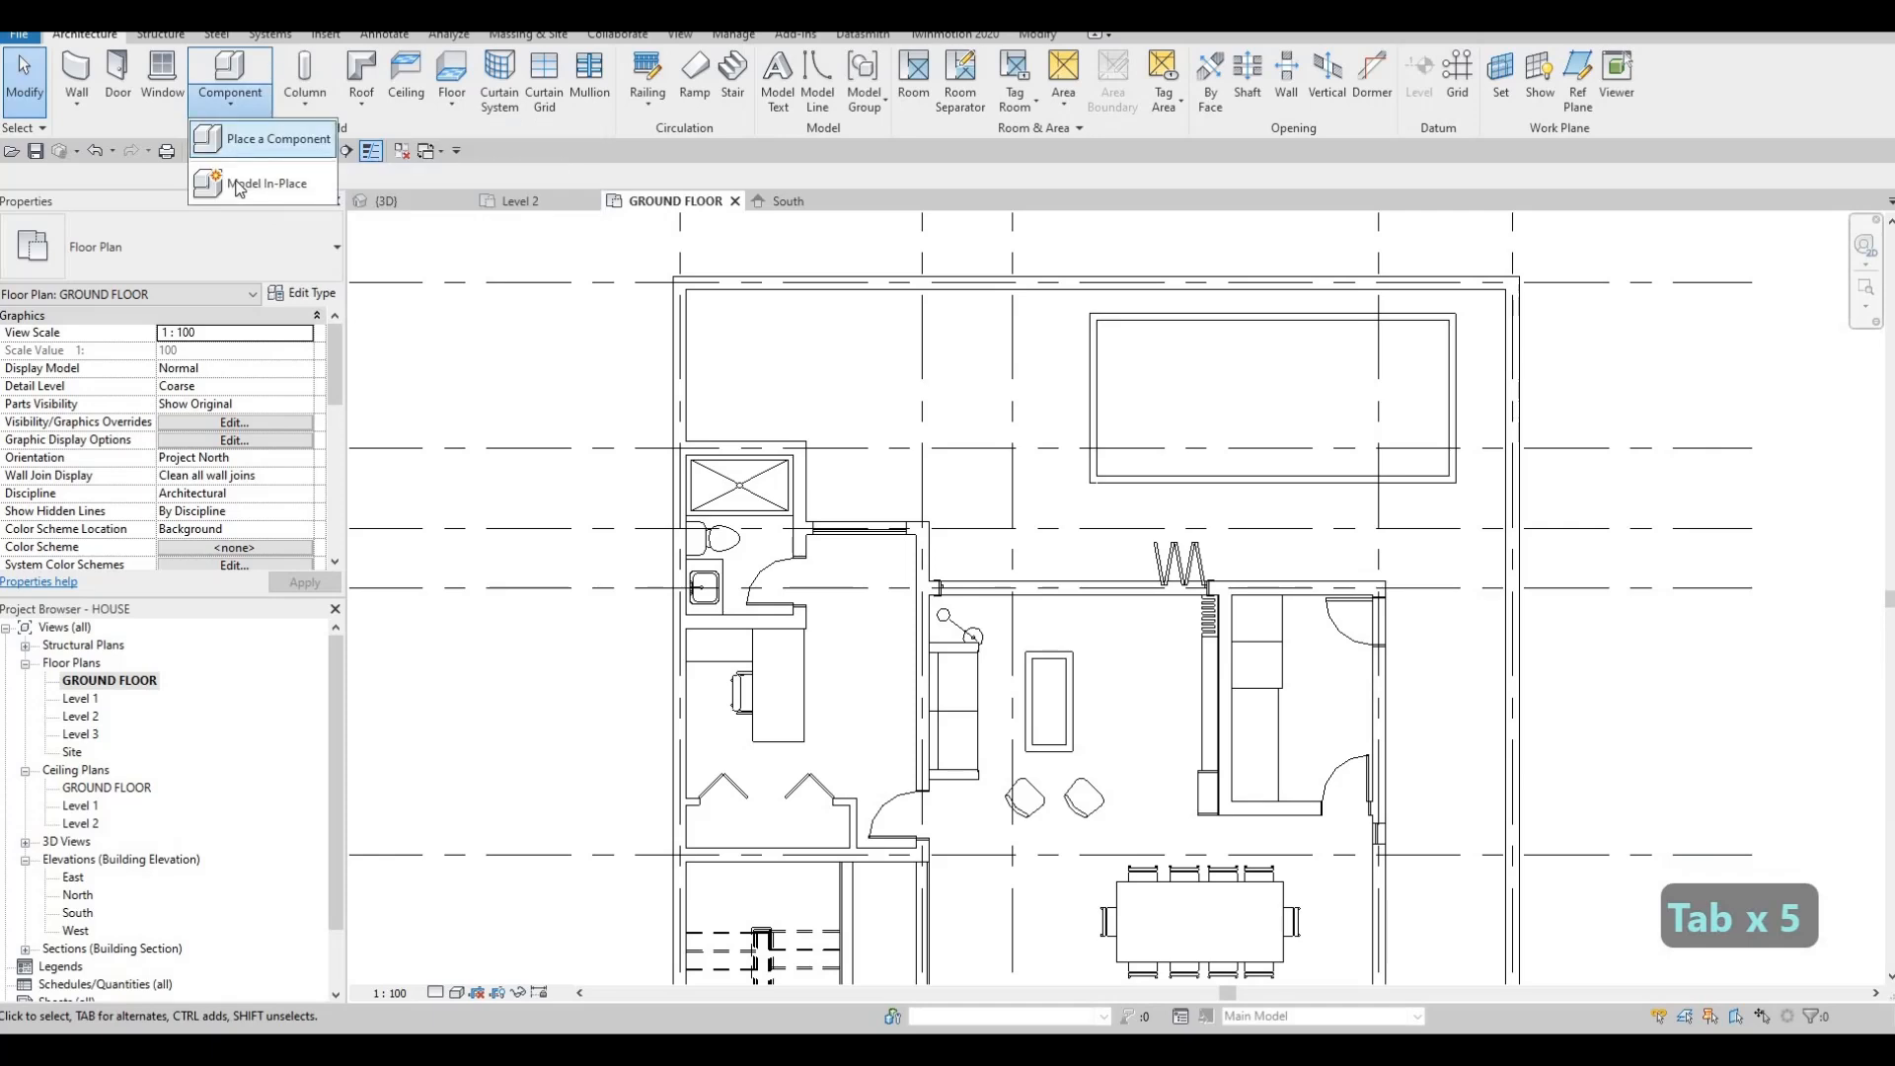
{"action": "left_click", "coordinate": [261, 186]}
{"action": "scroll", "coordinate": [1123, 407], "scroll_direction": "down", "scroll_amount": 3}
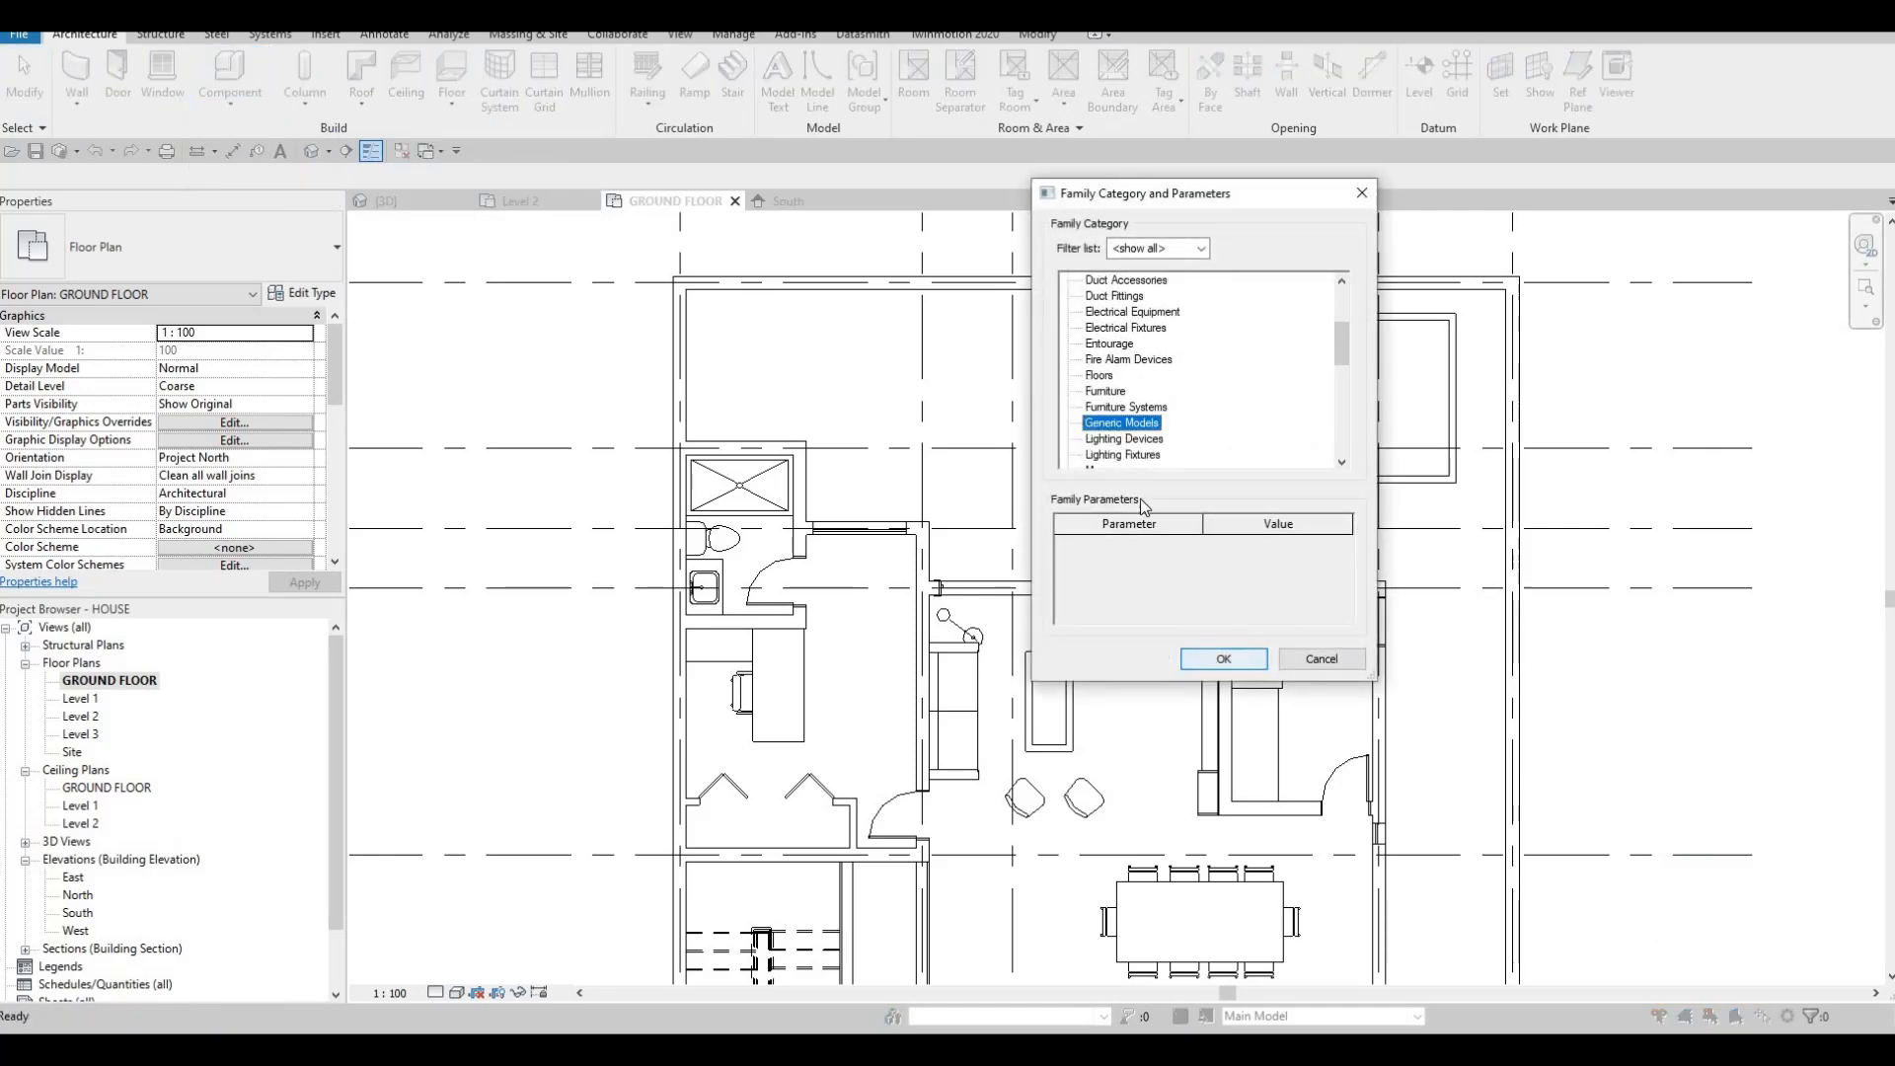
{"action": "left_click", "coordinate": [1223, 658]}
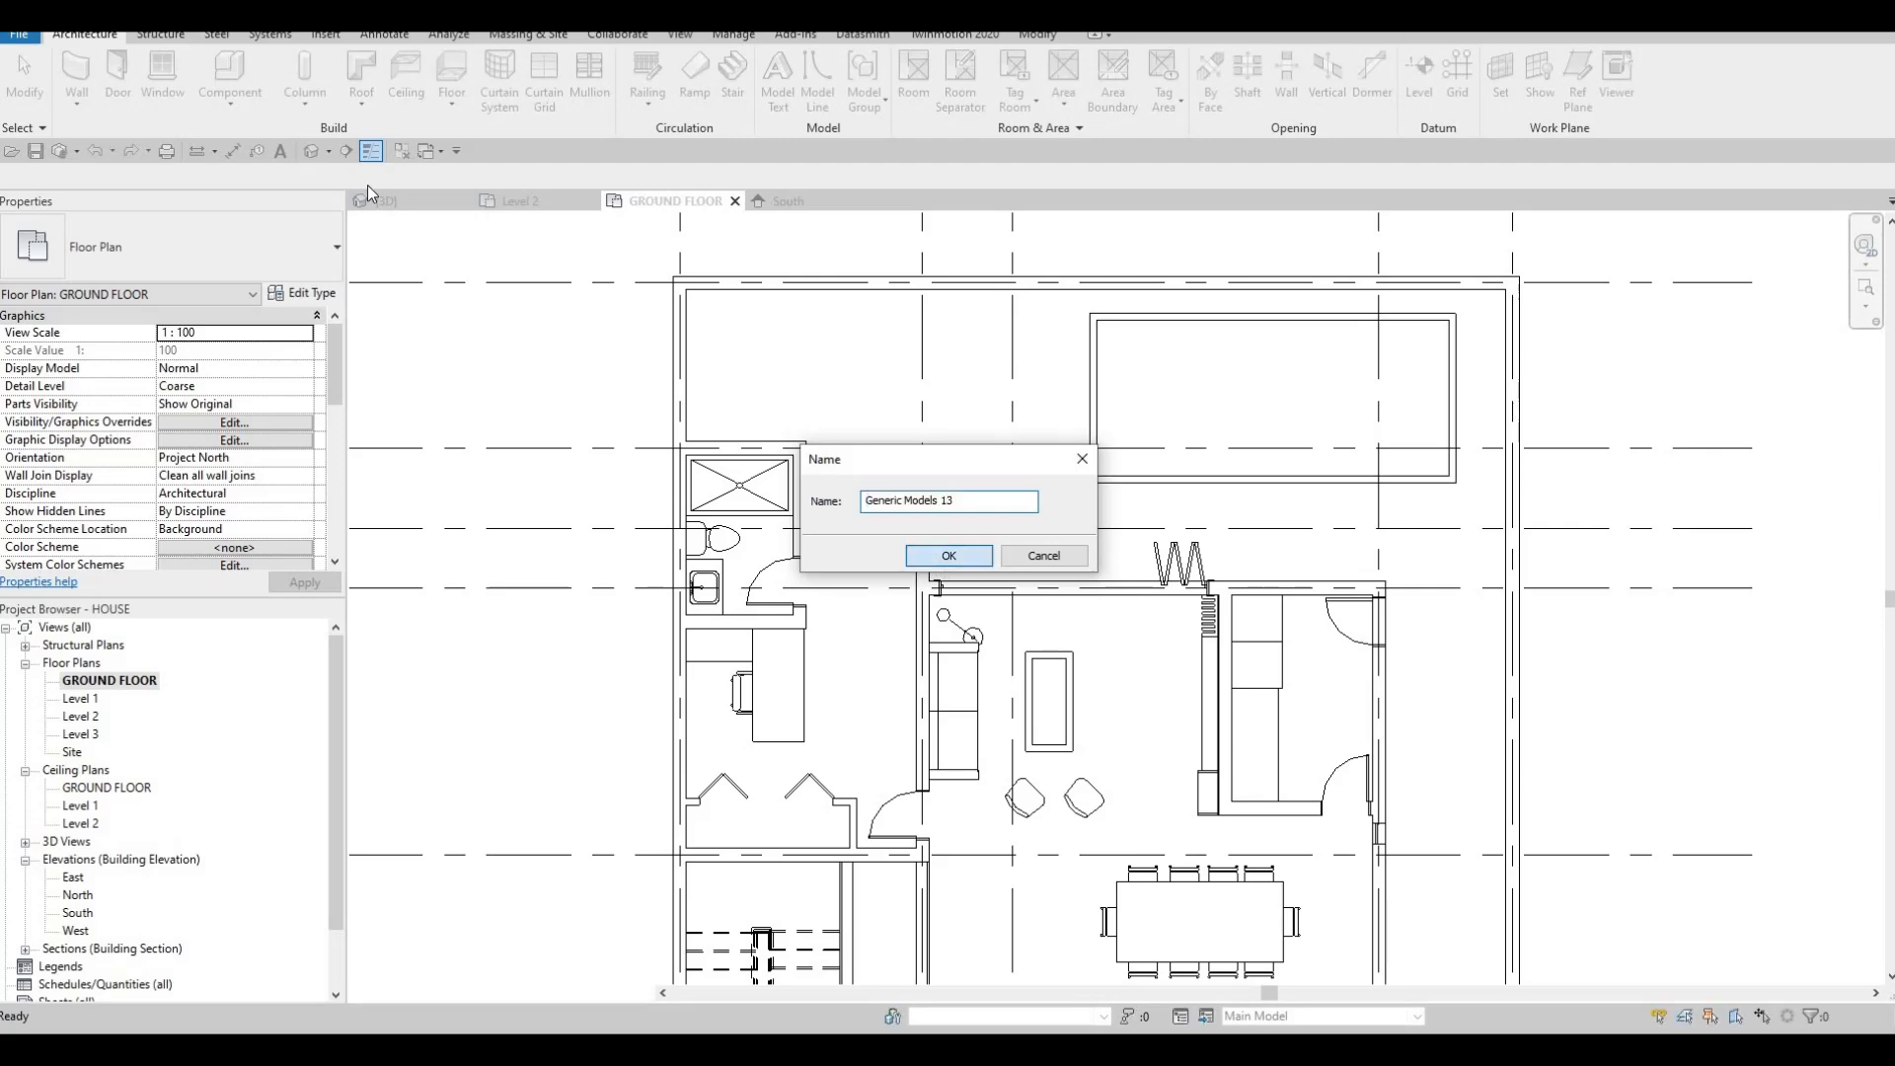
{"action": "key", "text": "Return"}
Start an Extrusion and sketch a rectangle of about 5283 by 2340 mm along the inner faces of the pool walls.
{"action": "left_click", "coordinate": [165, 77]}
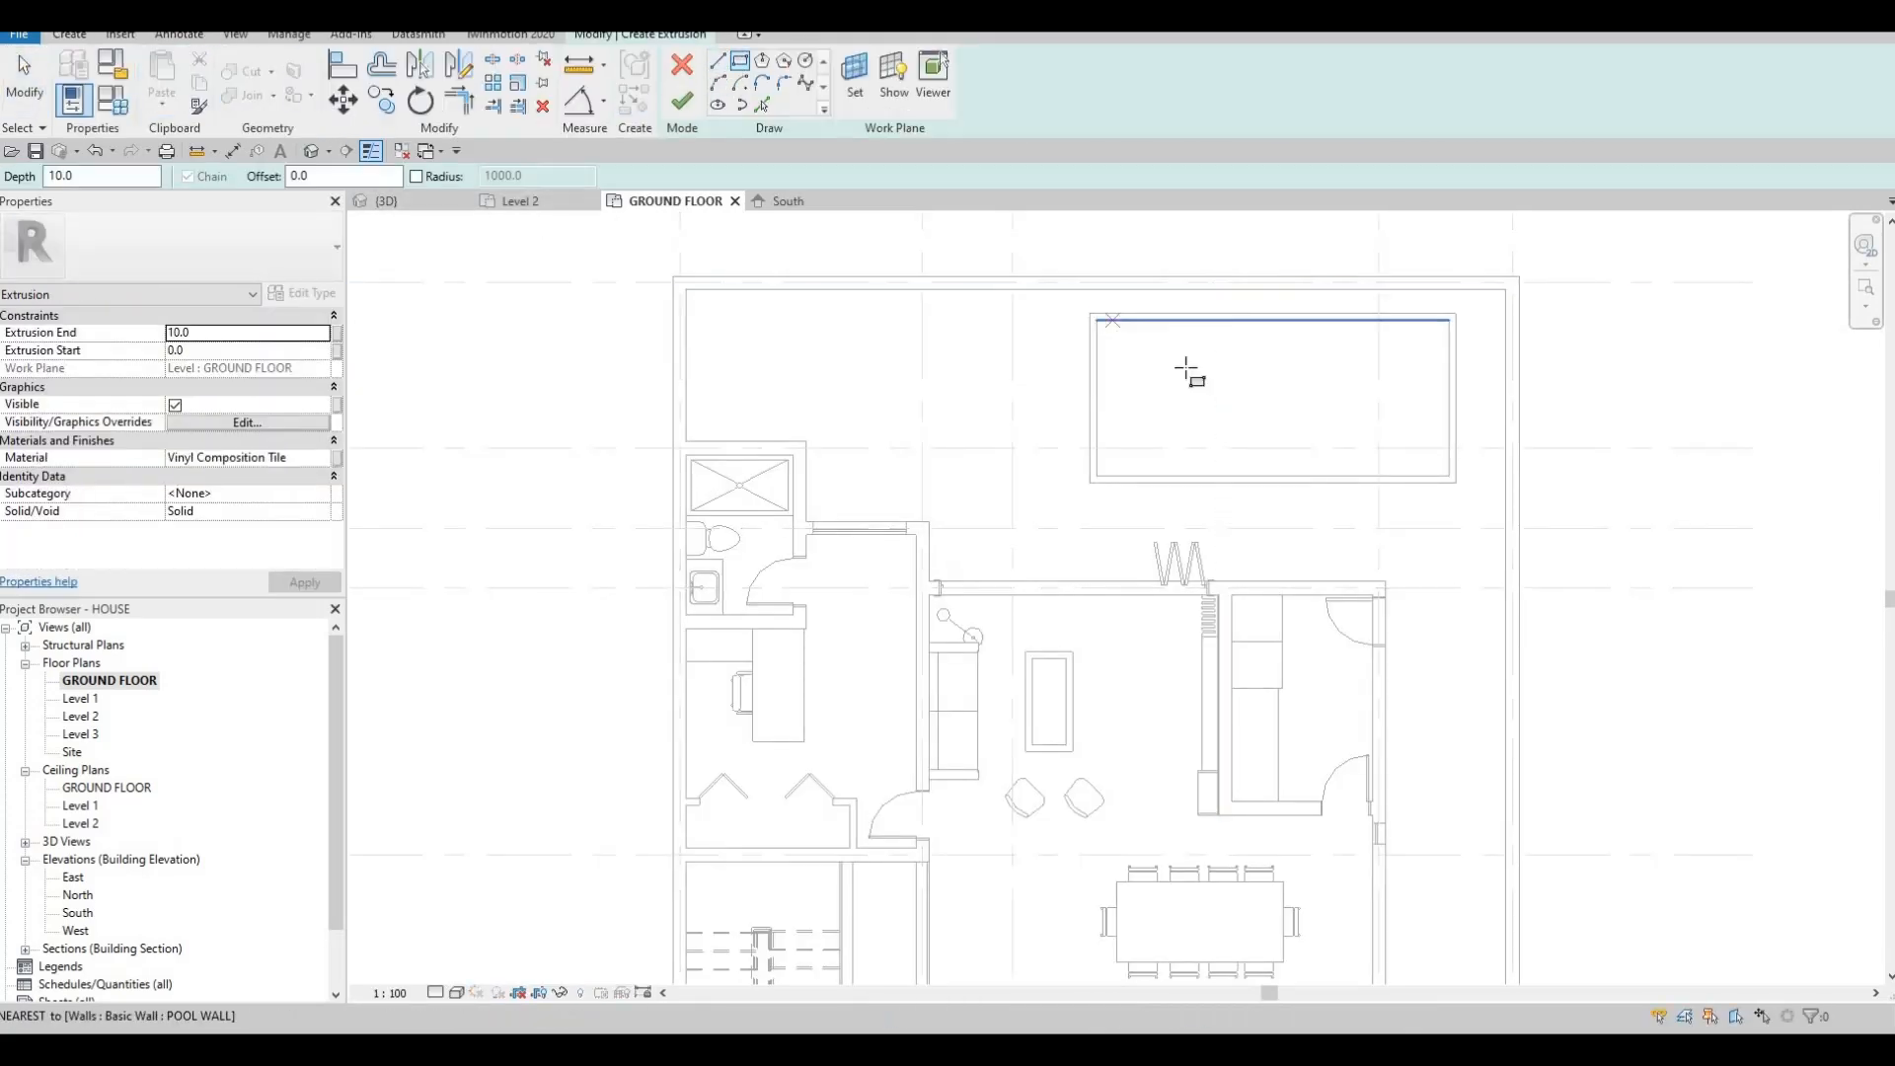
{"action": "left_click", "coordinate": [1447, 476]}
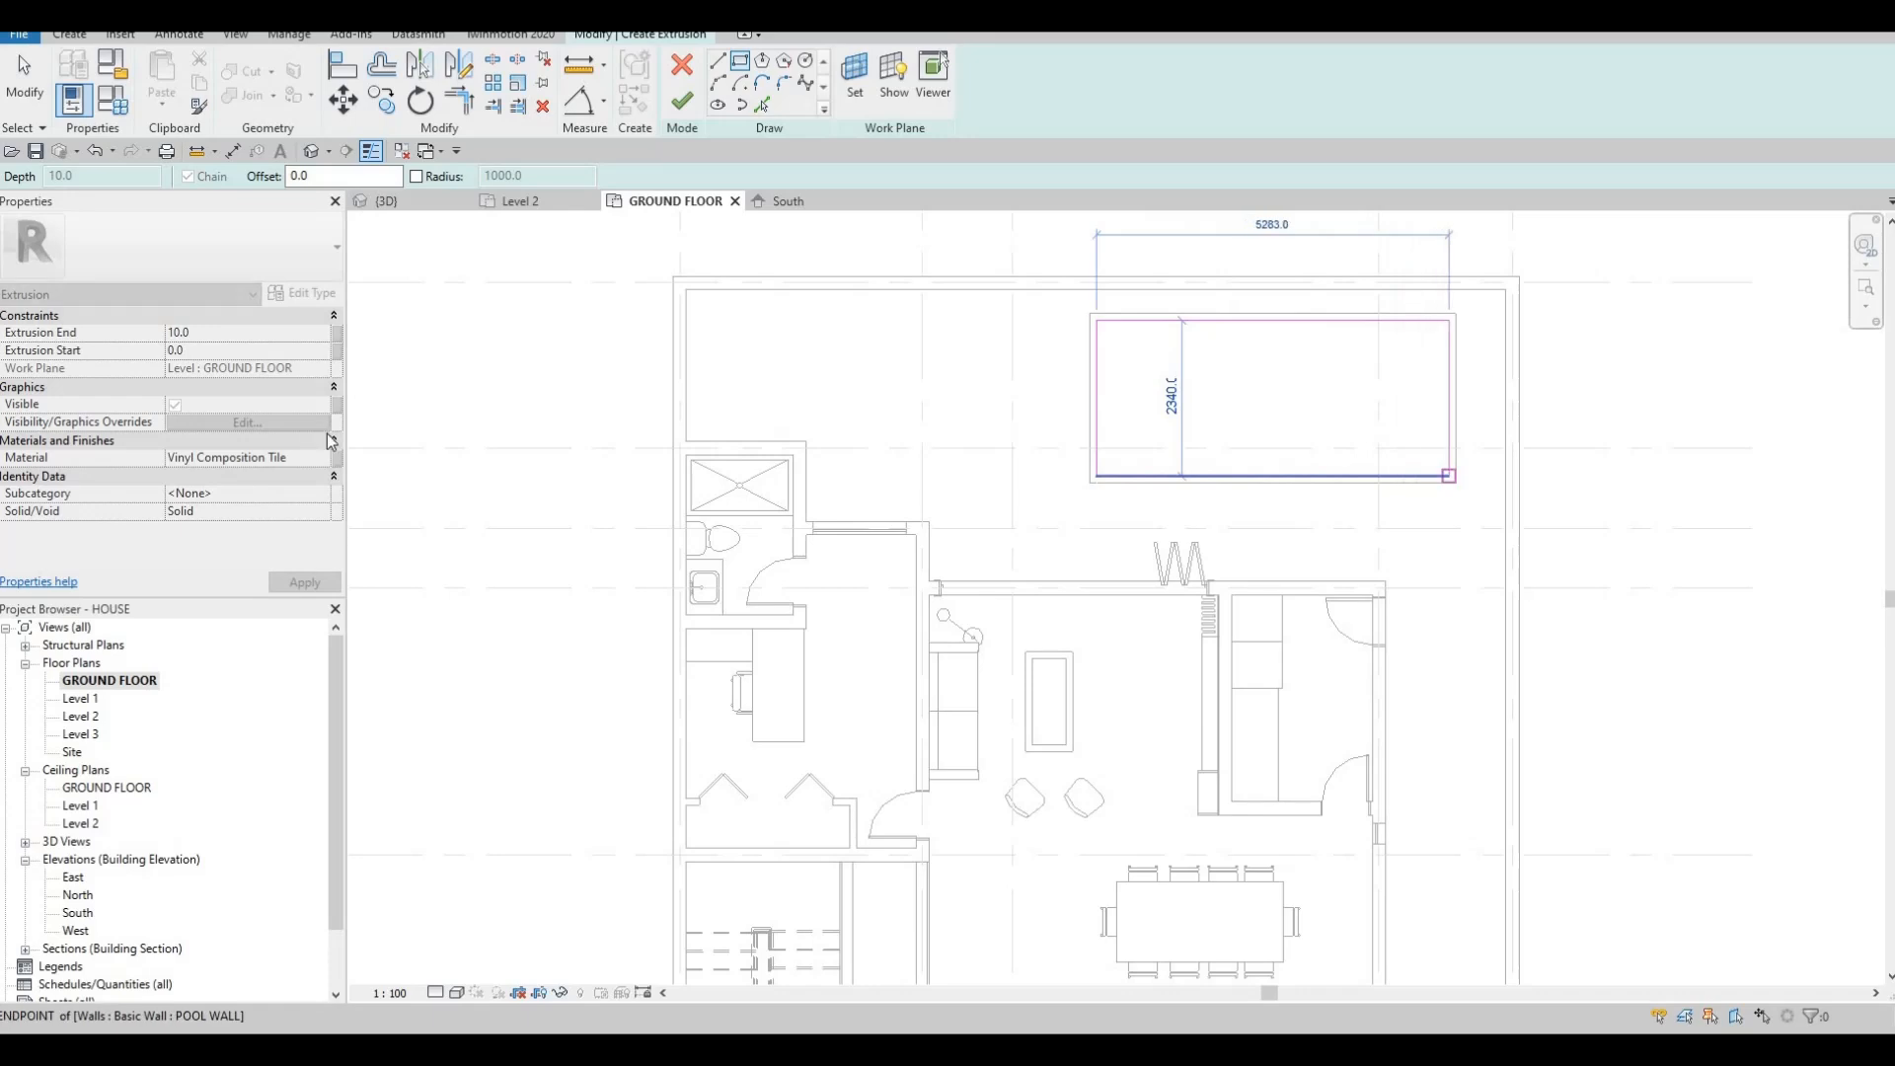
{"action": "key", "text": "Escape"}
Open the material selection for the extrusion and search the materials for water.
{"action": "left_click", "coordinate": [317, 457]}
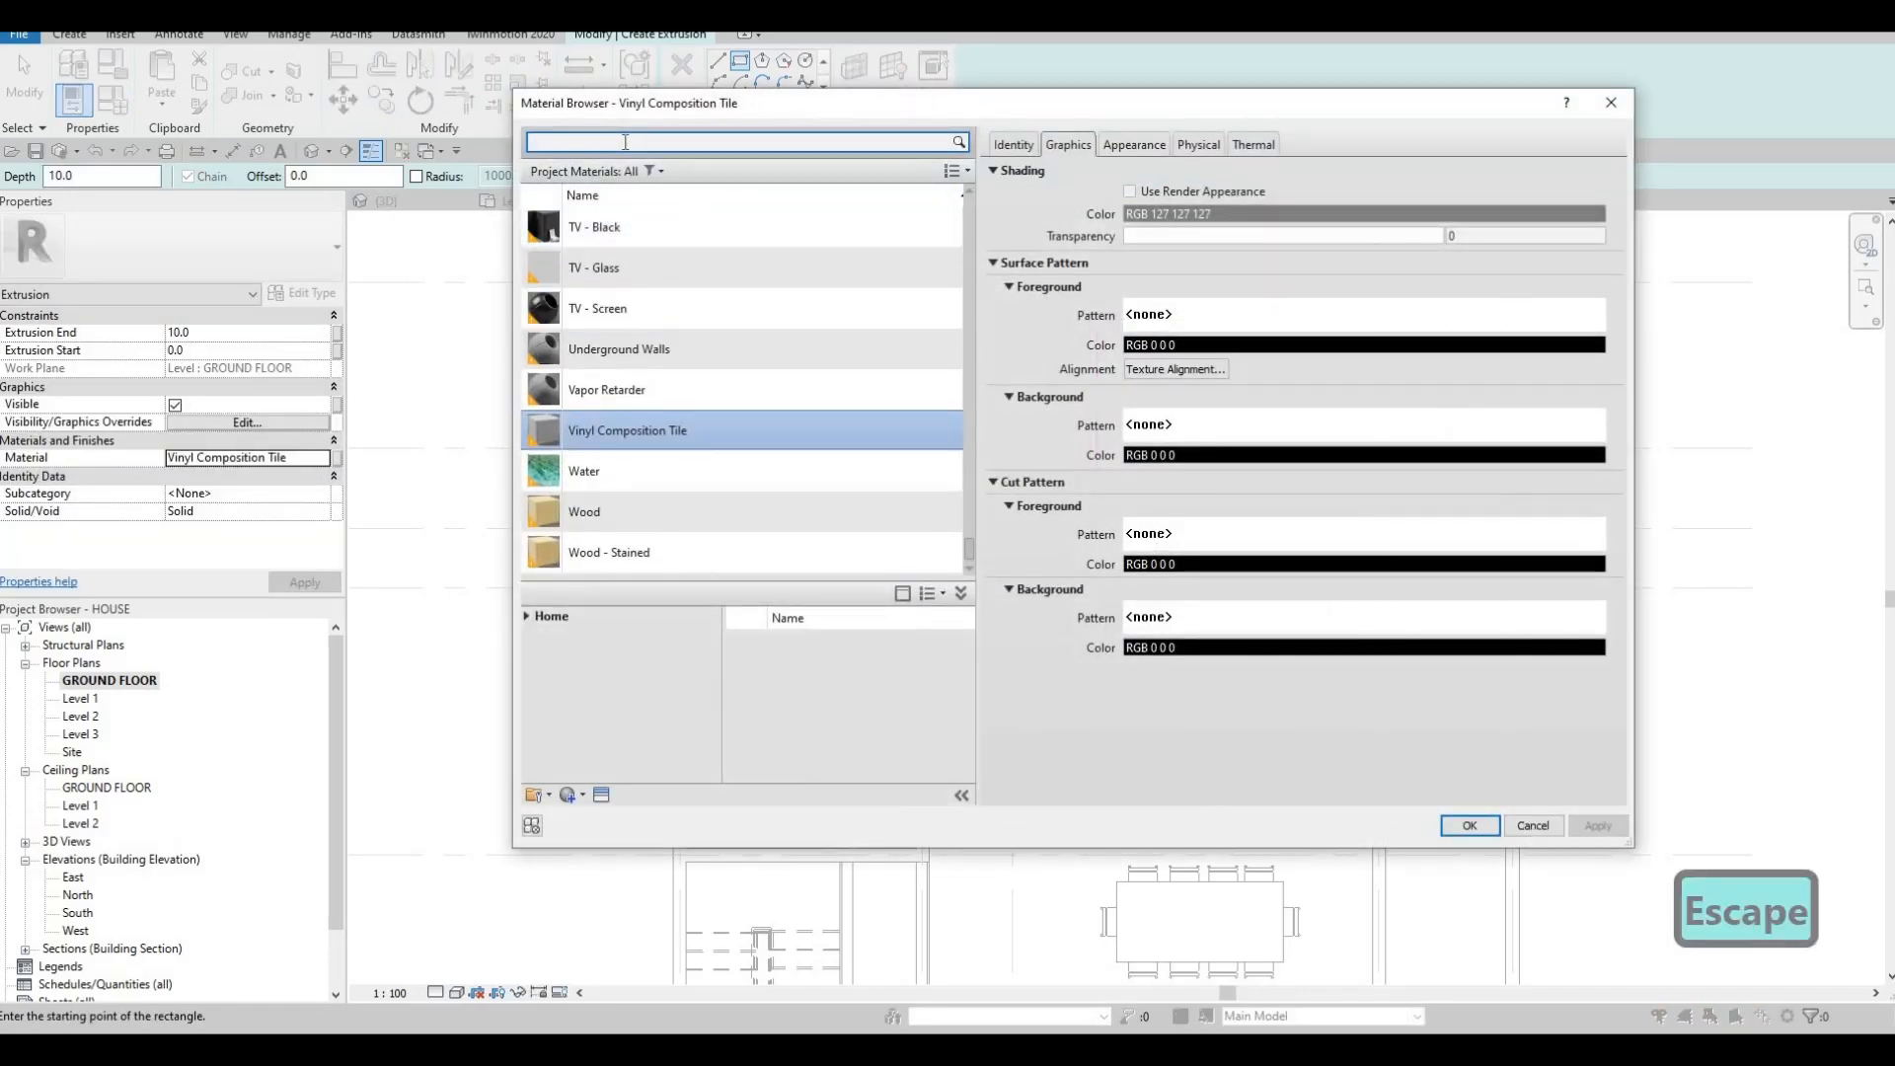
{"action": "type", "text": "WAYT"}
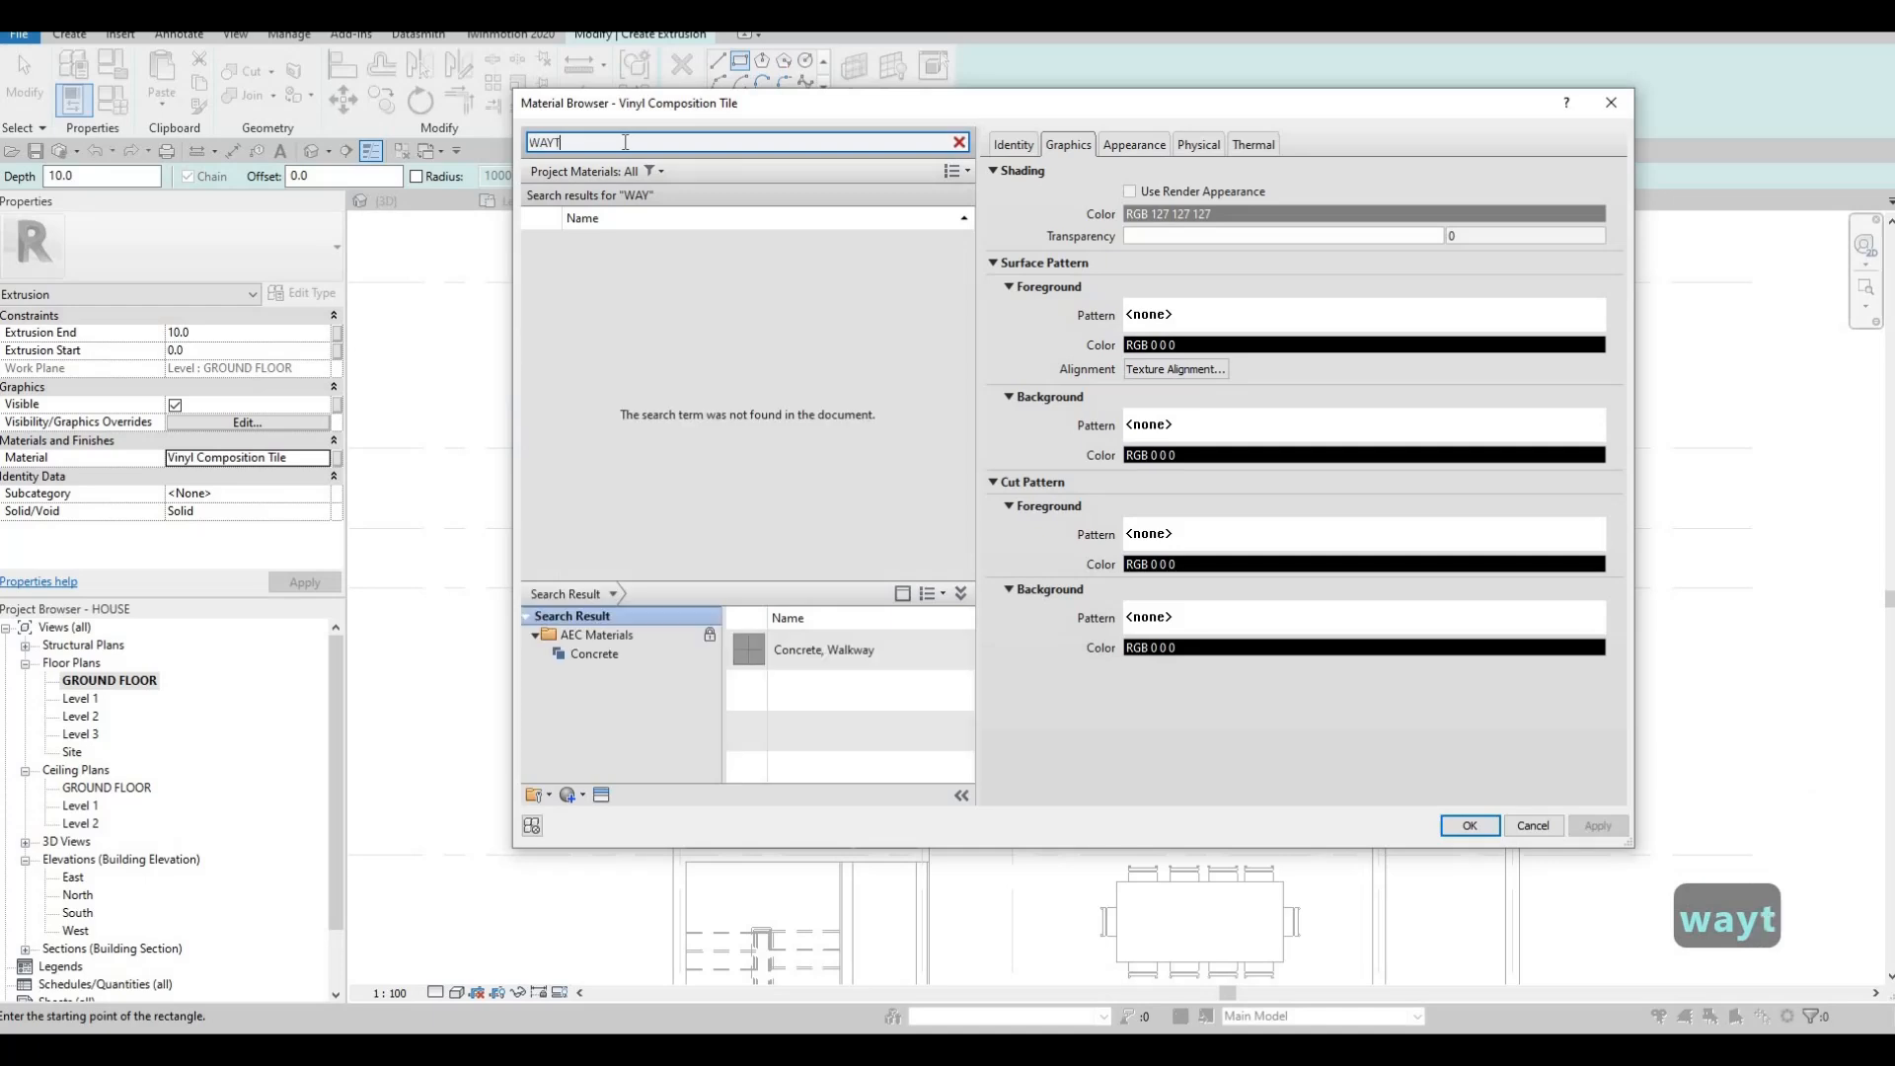
{"action": "key", "text": "BackSpace"}
{"action": "key", "text": "BackSpace"}
{"action": "key", "text": "BackSpace"}
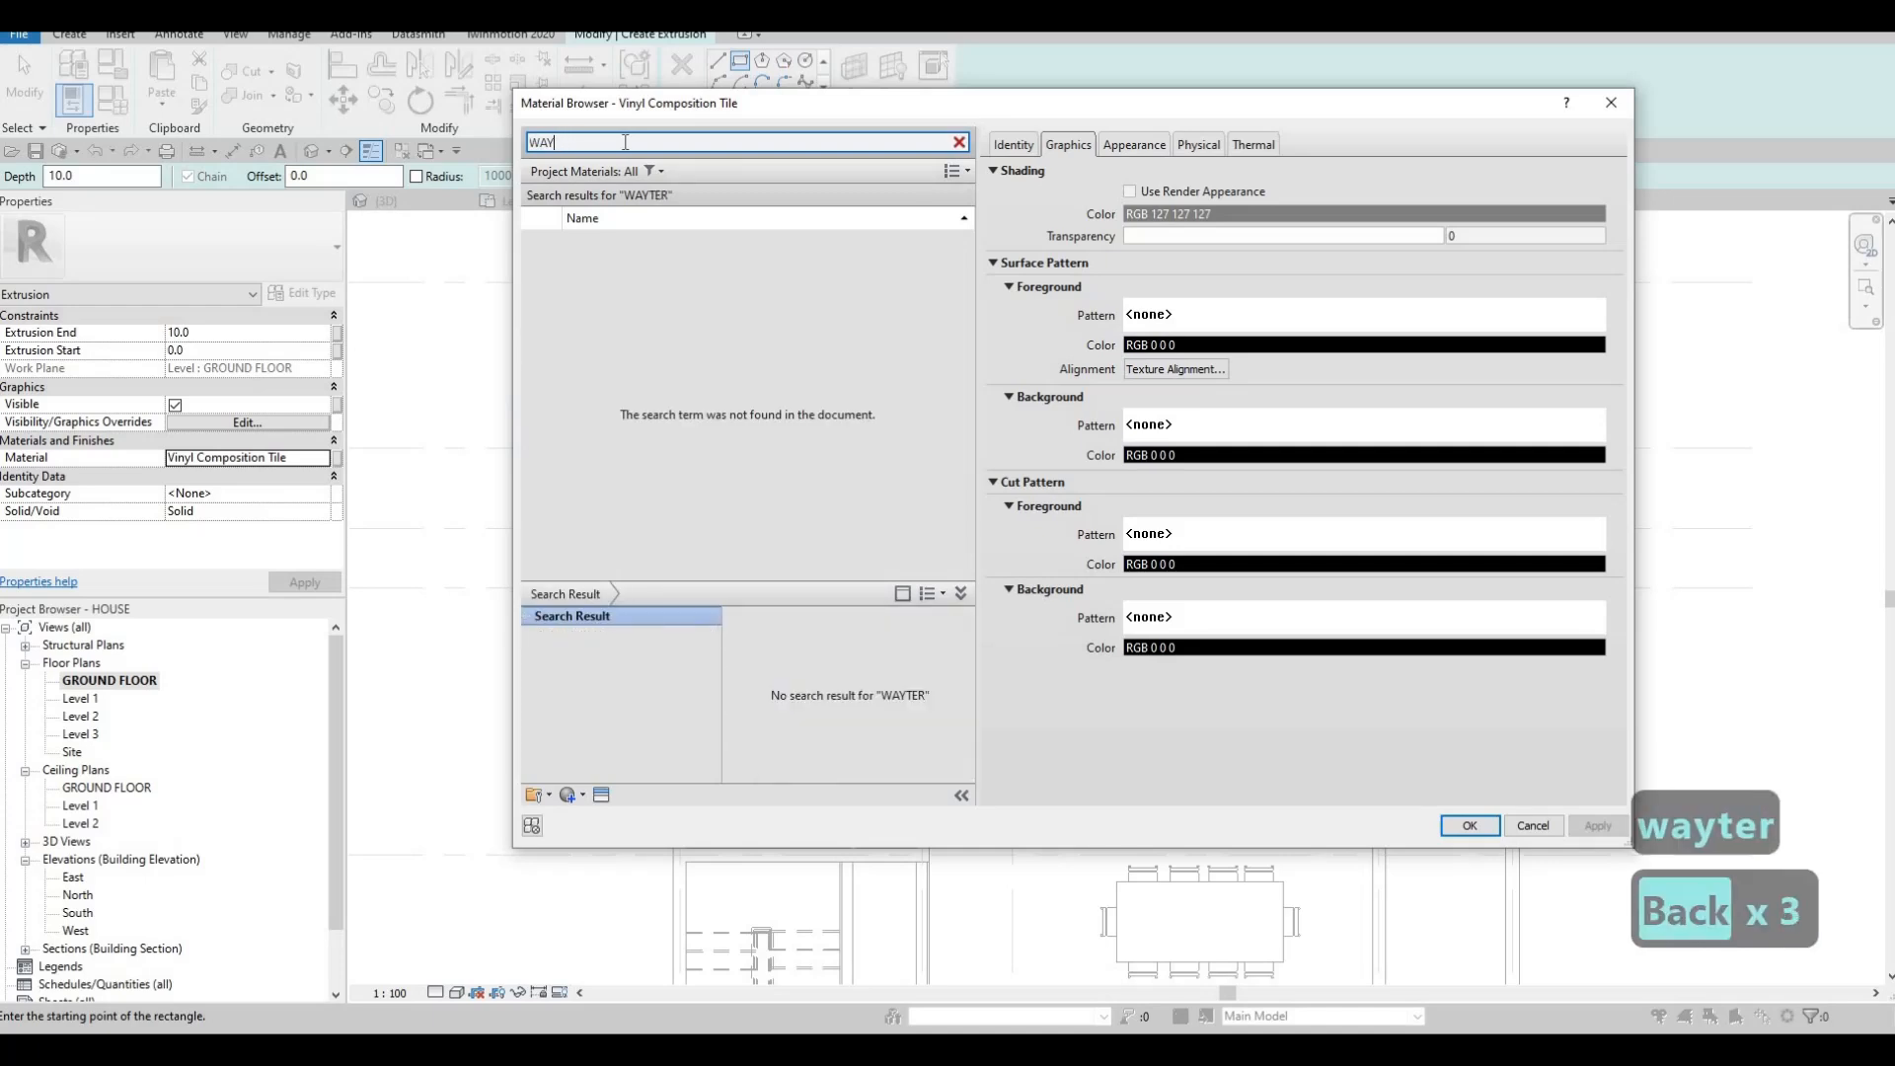
{"action": "type", "text": "TER"}
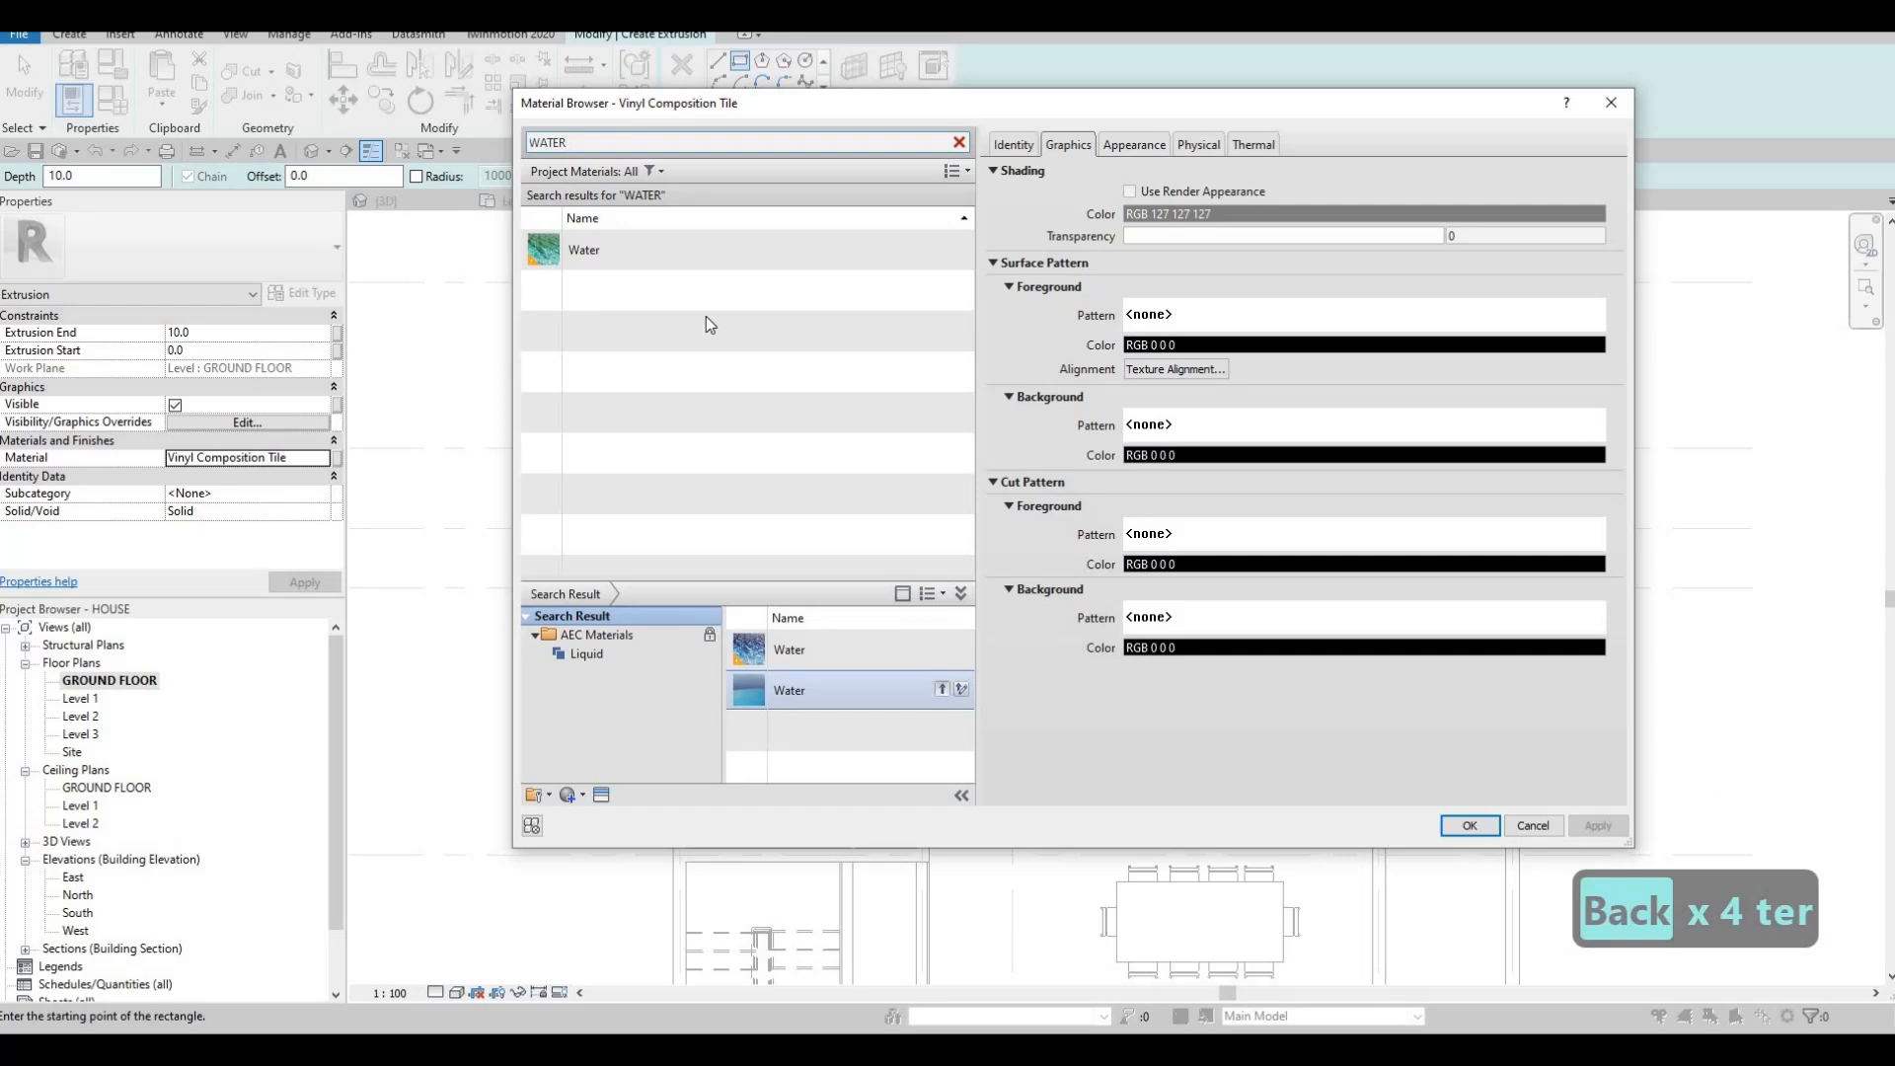
Assign the first library Water material to the extrusion, keeping both appearances, and finish the sketch and in-place model.
{"action": "left_click", "coordinate": [941, 689]}
{"action": "left_click", "coordinate": [1080, 556]}
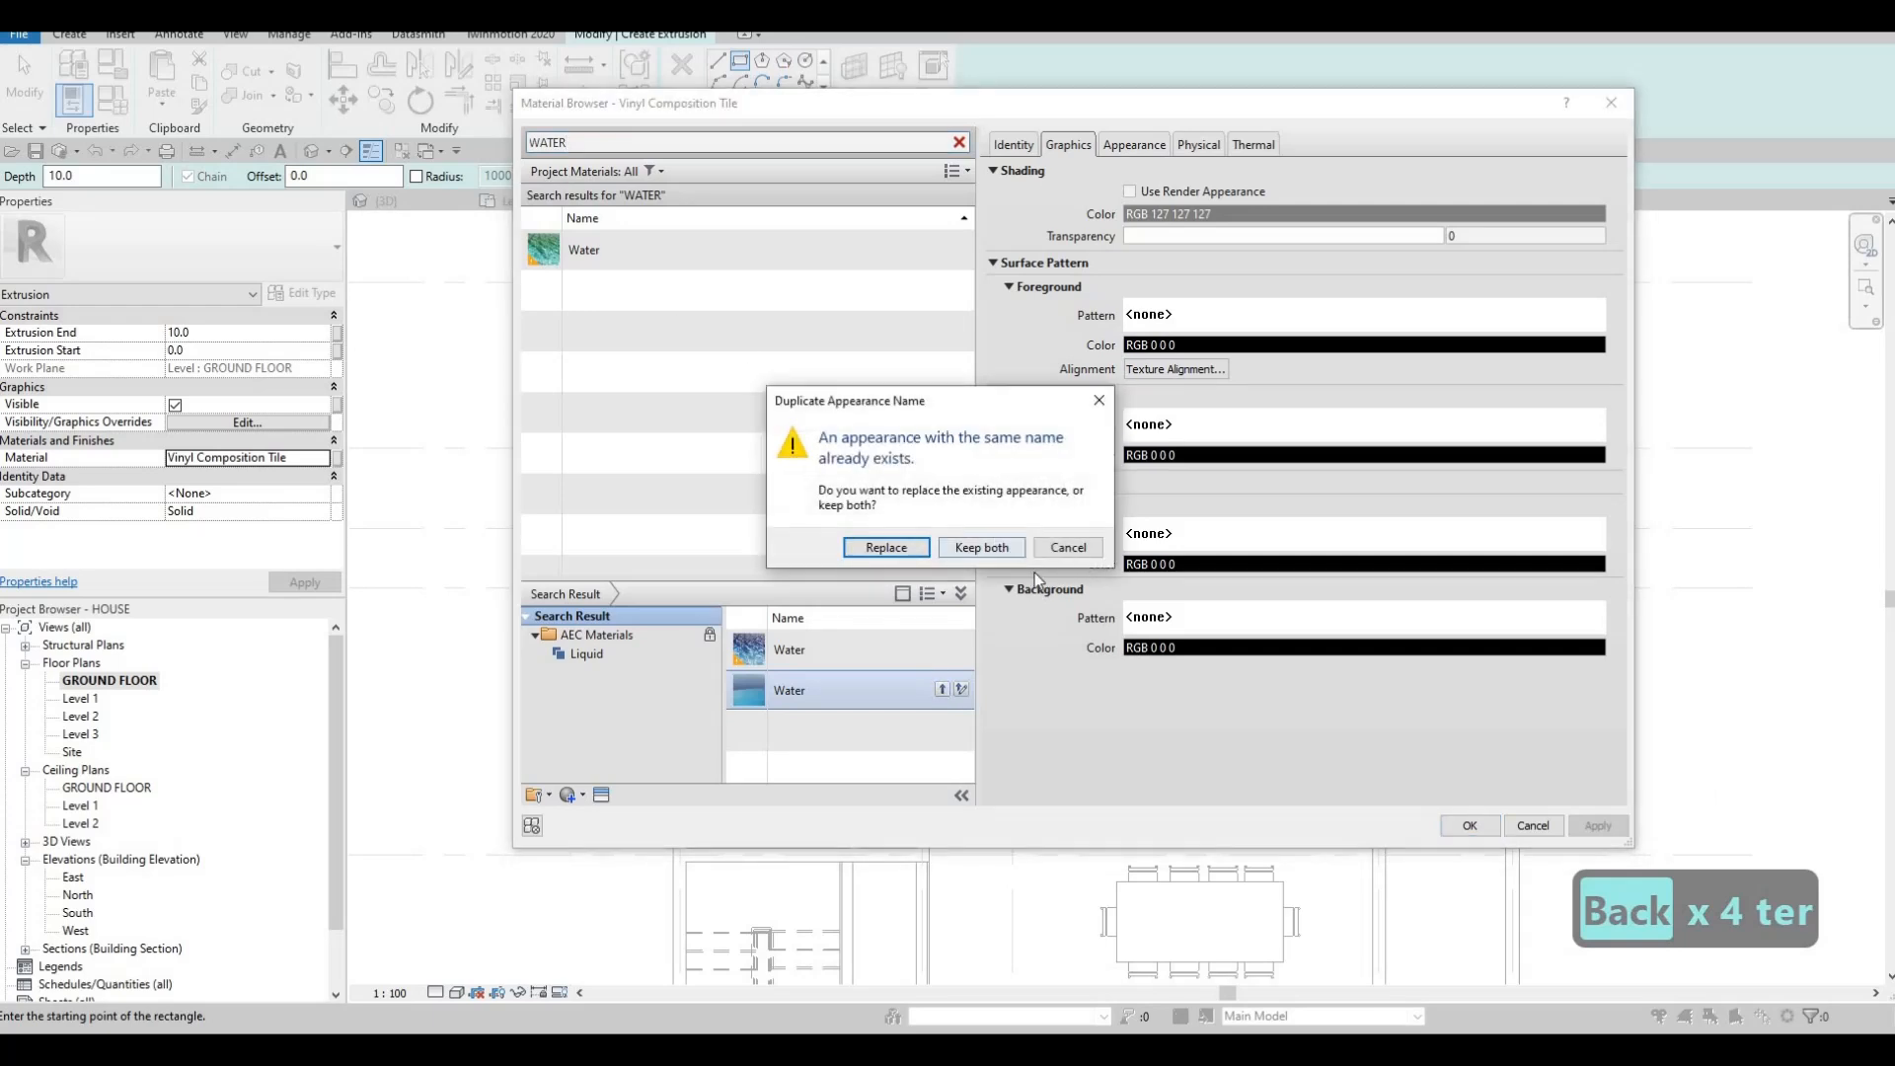
{"action": "left_click", "coordinate": [939, 645]}
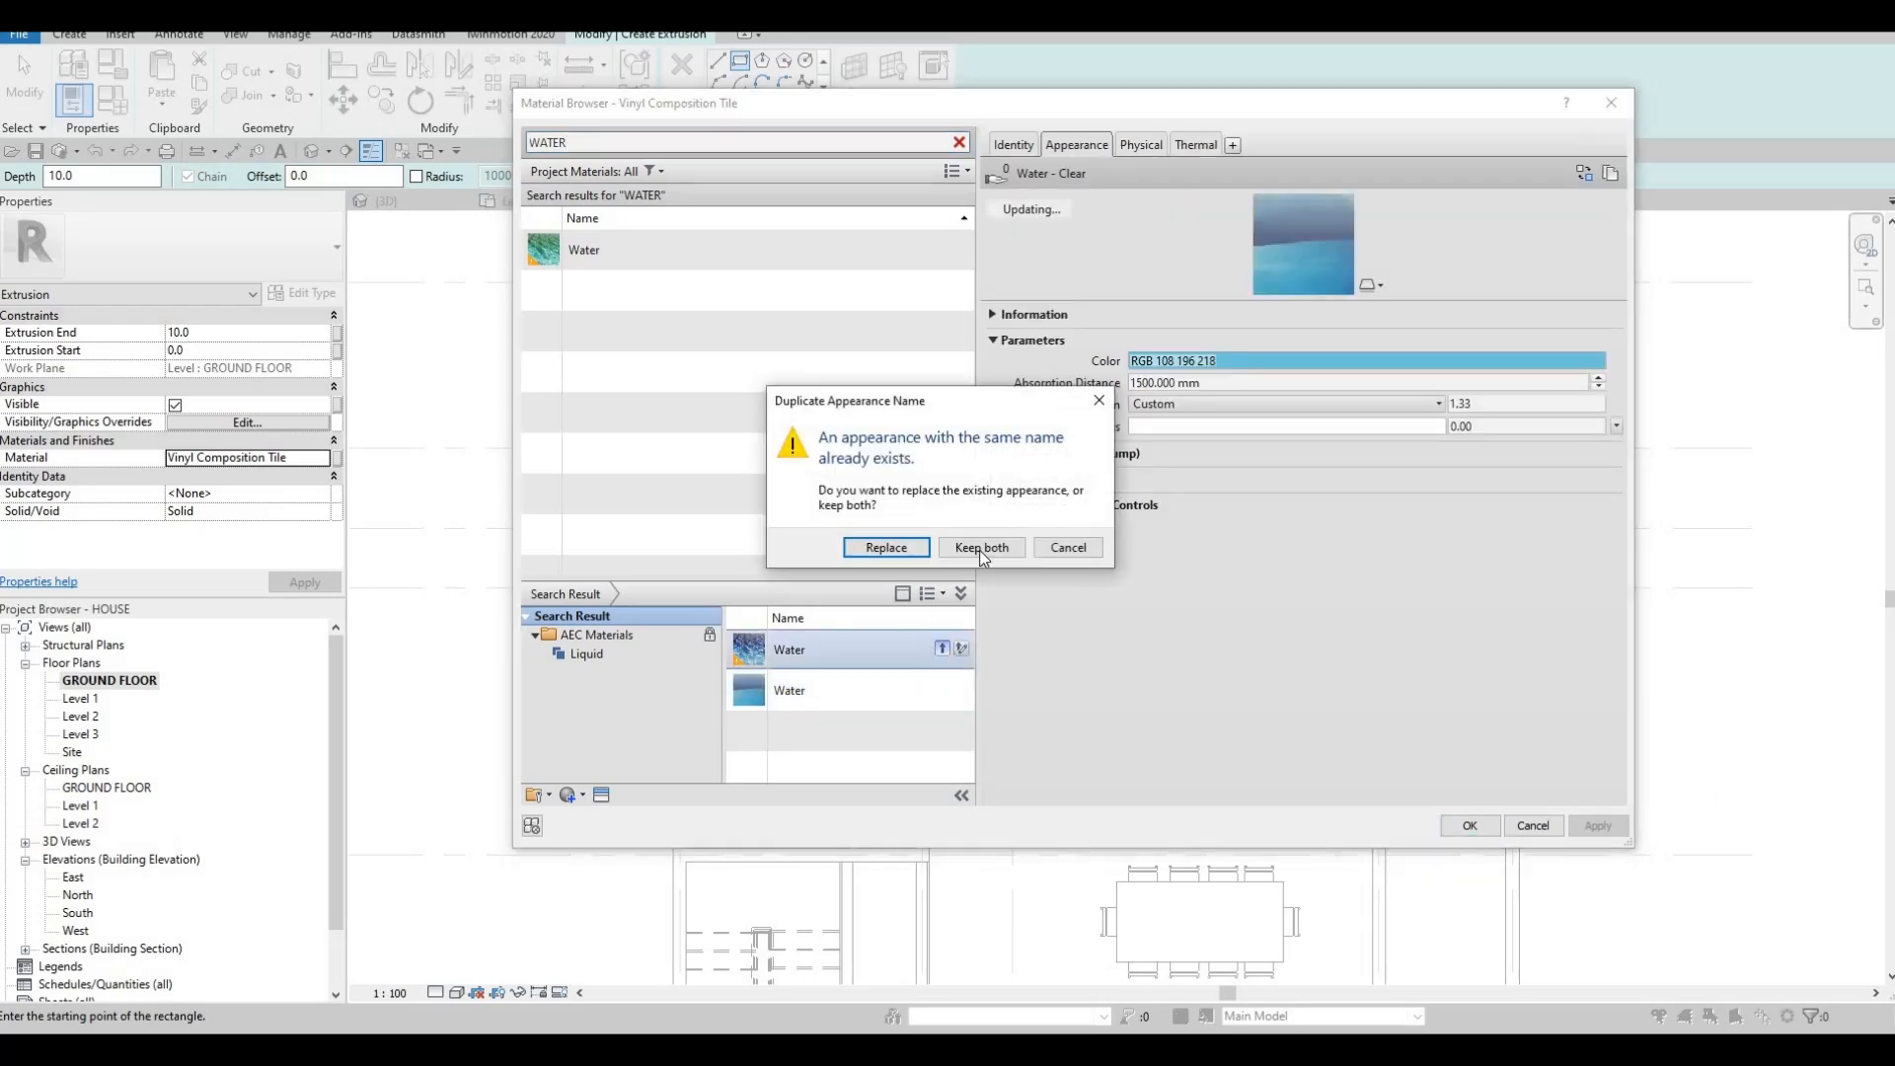
{"action": "left_click", "coordinate": [979, 549]}
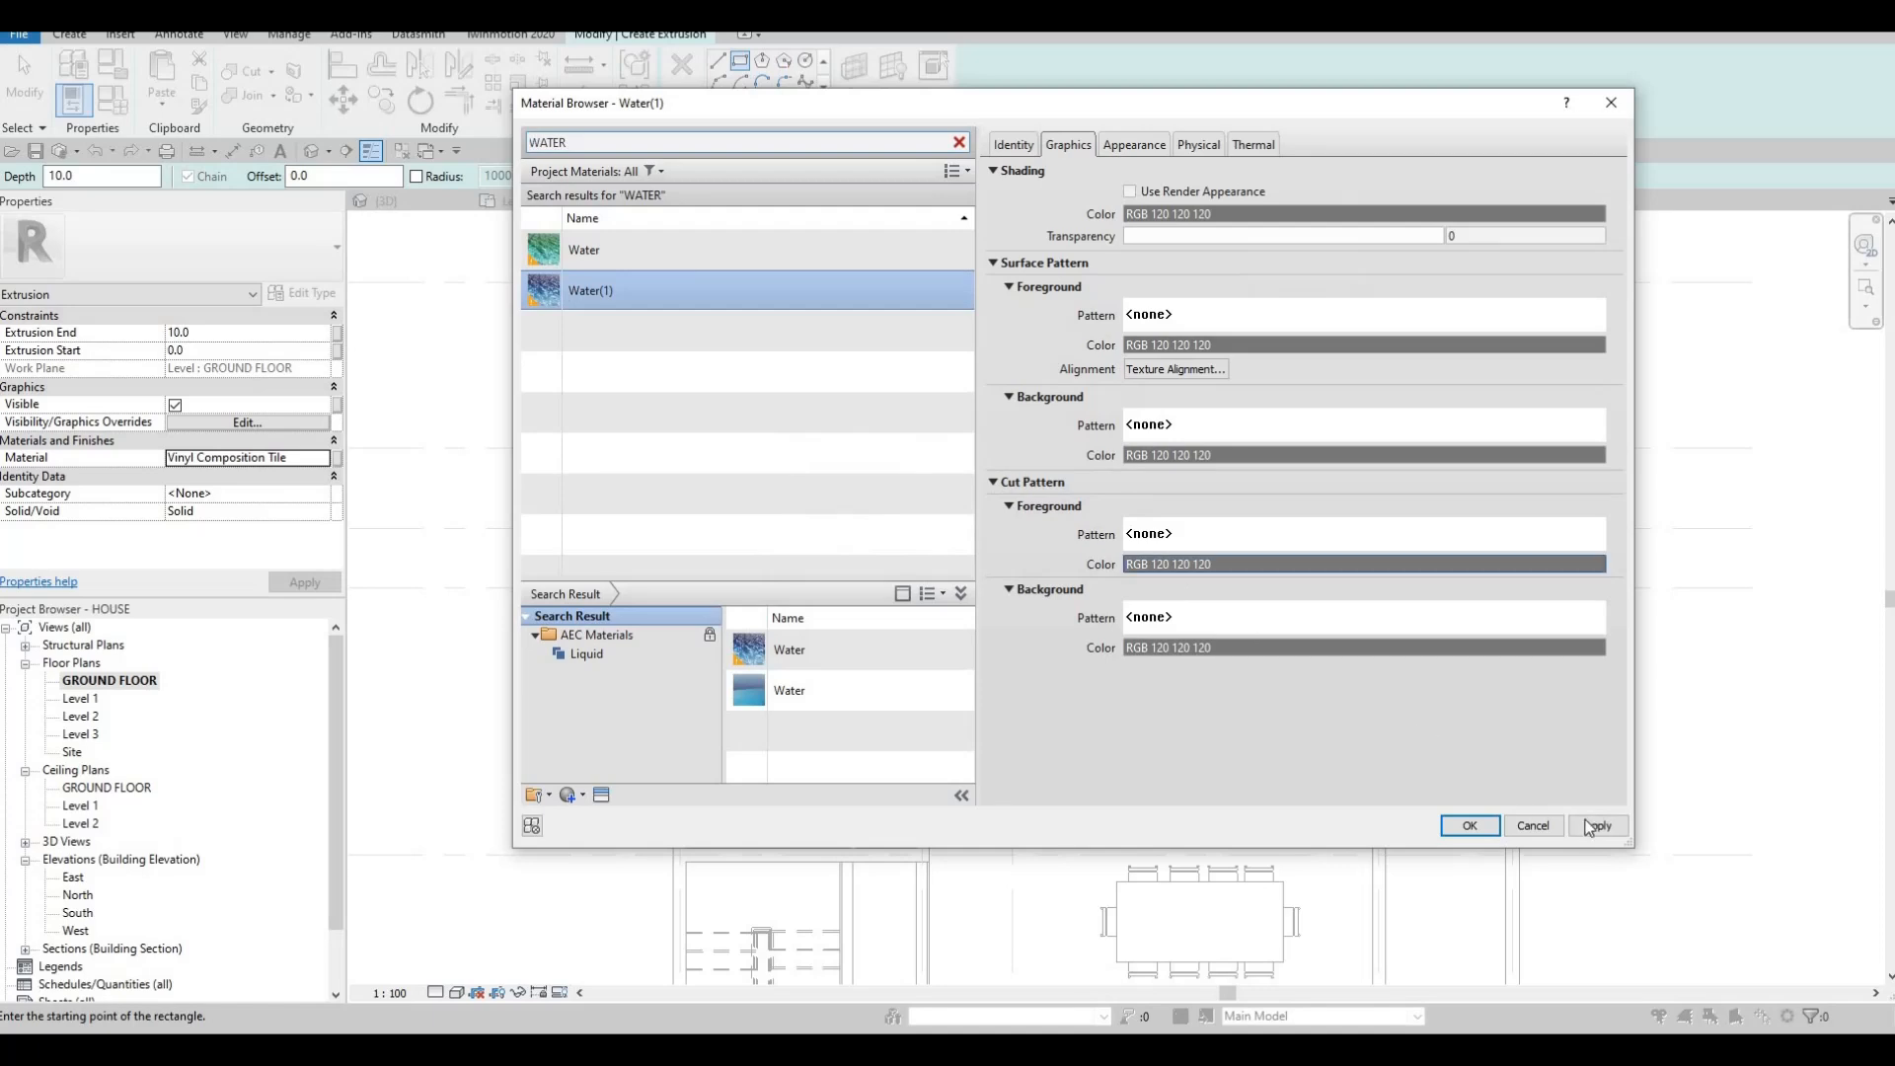
{"action": "left_click", "coordinate": [1459, 823]}
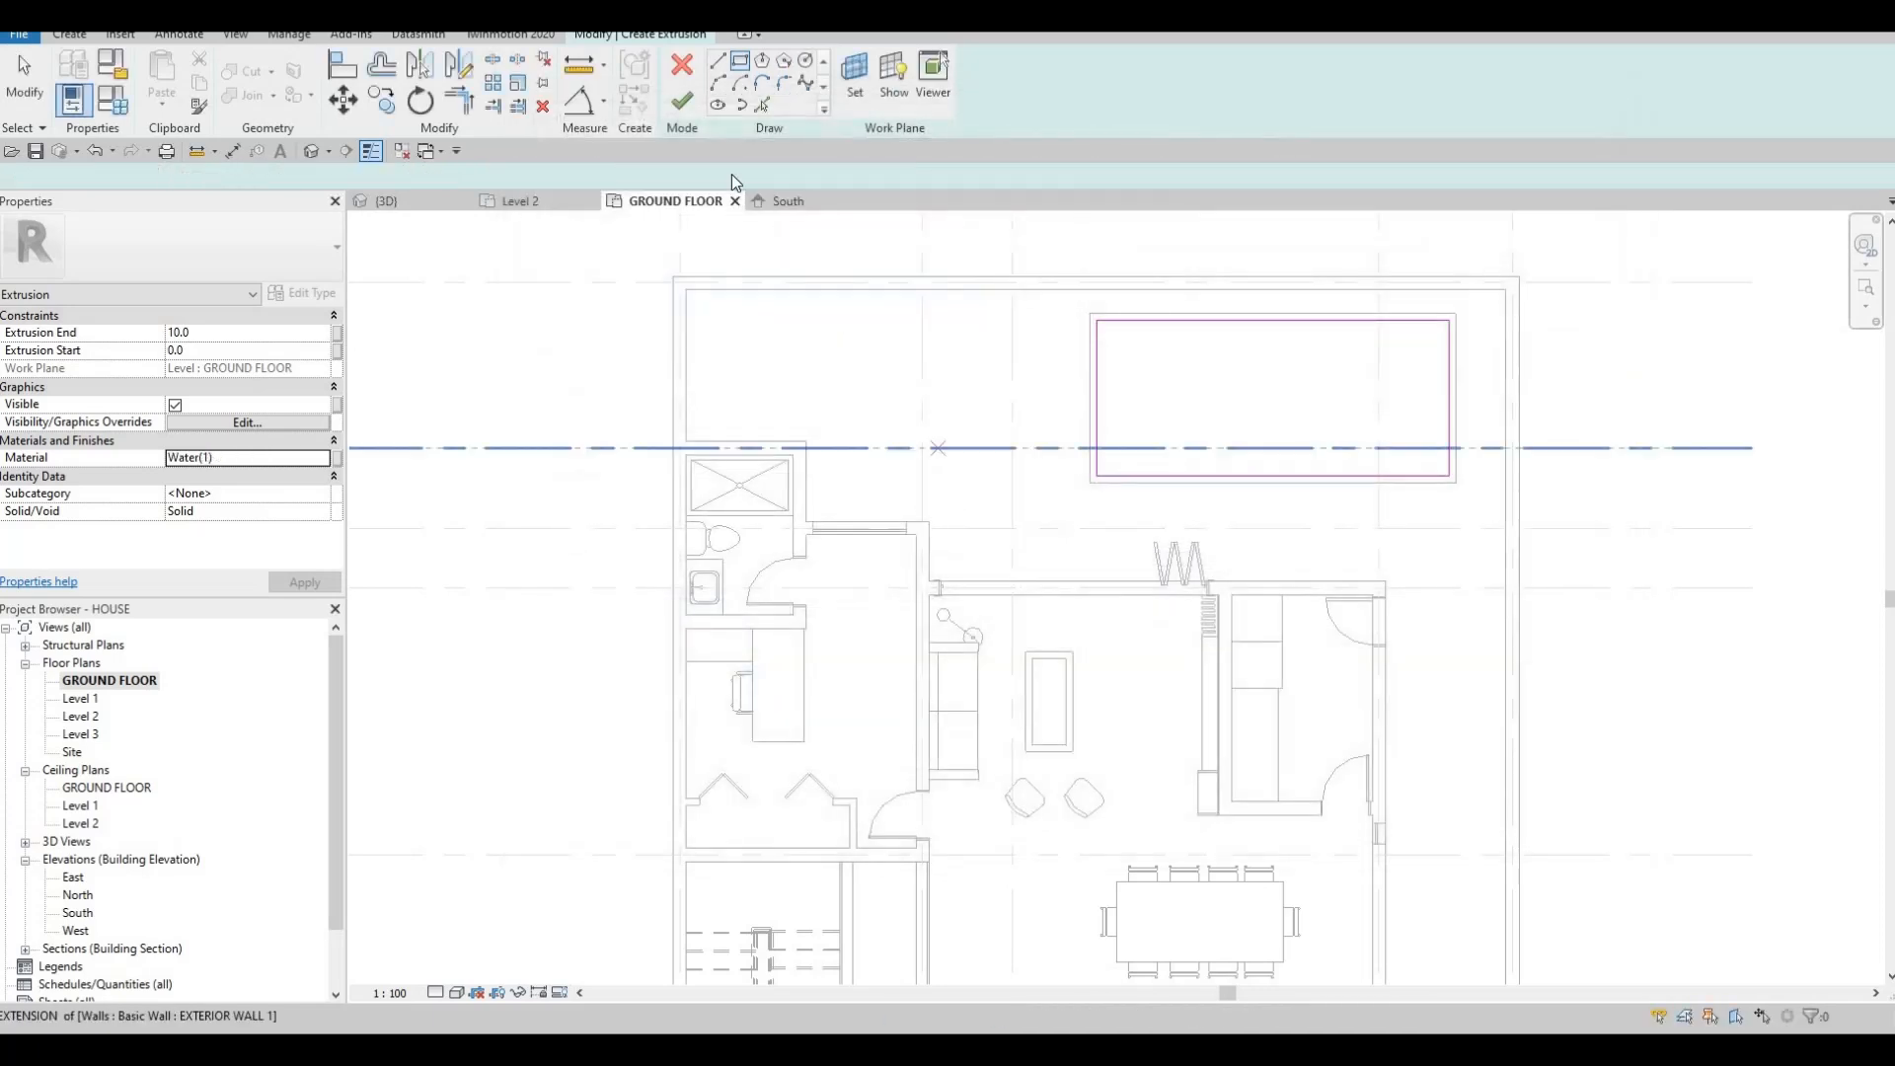
{"action": "left_click", "coordinate": [681, 101]}
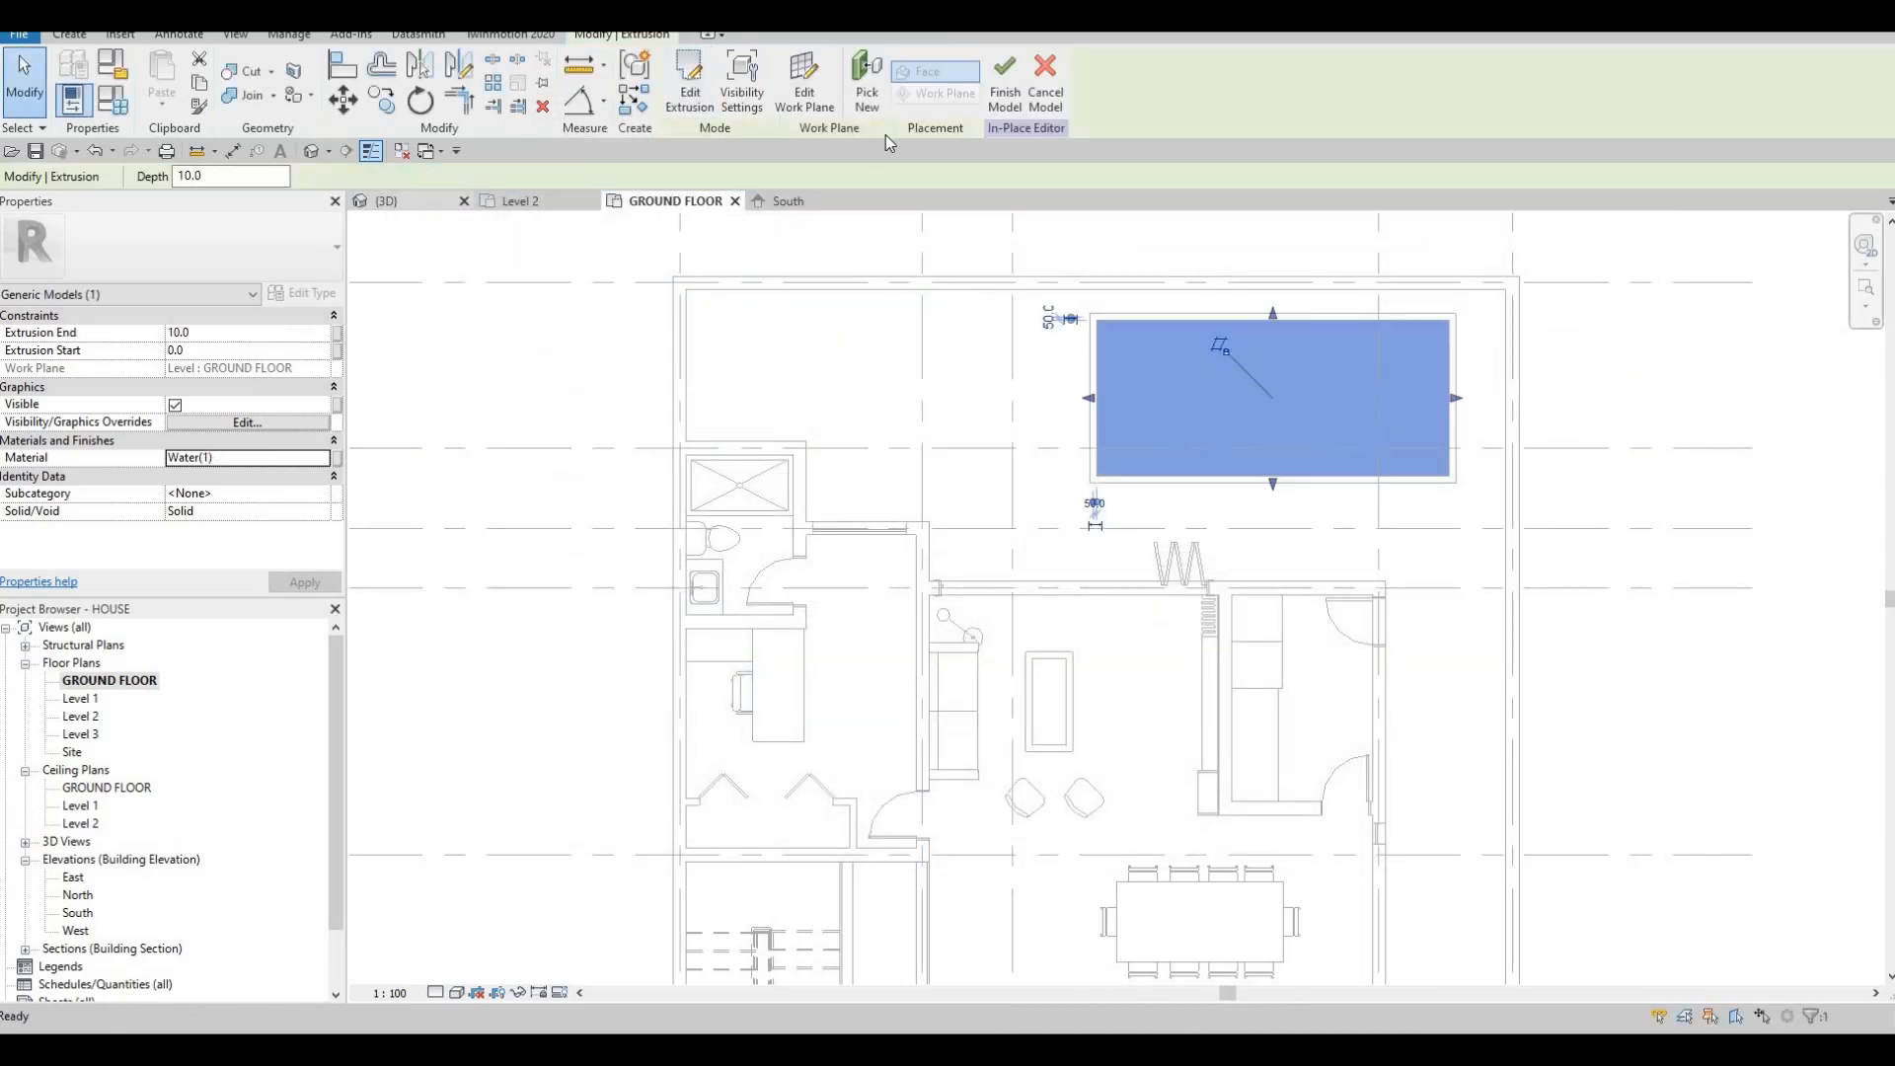
{"action": "left_click", "coordinate": [1005, 87]}
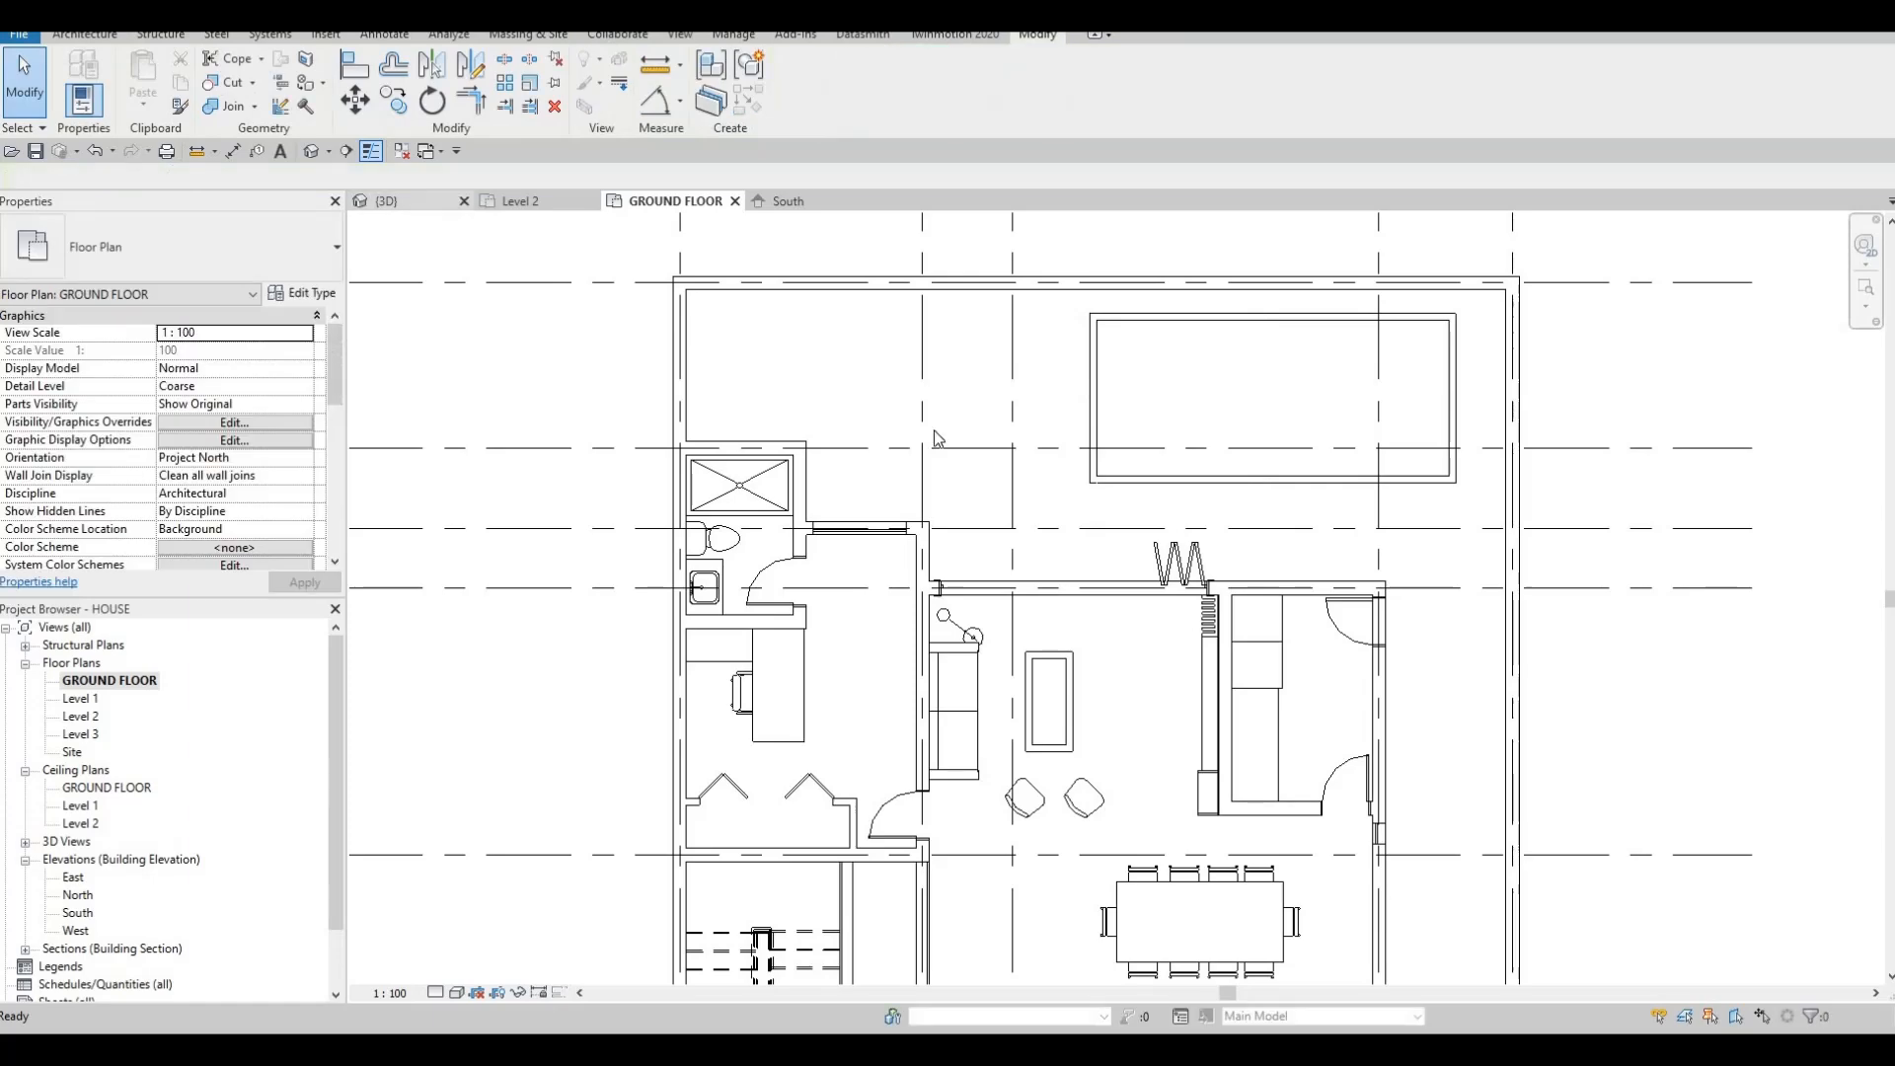
In the 3D view, stretch the bottom of the water extrusion downward until its volume is about 1.43 m³.
{"action": "left_click", "coordinate": [384, 201]}
{"action": "middle_click_drag", "start_coordinate": [882, 466], "coordinate": [837, 494], "text": "shift"}
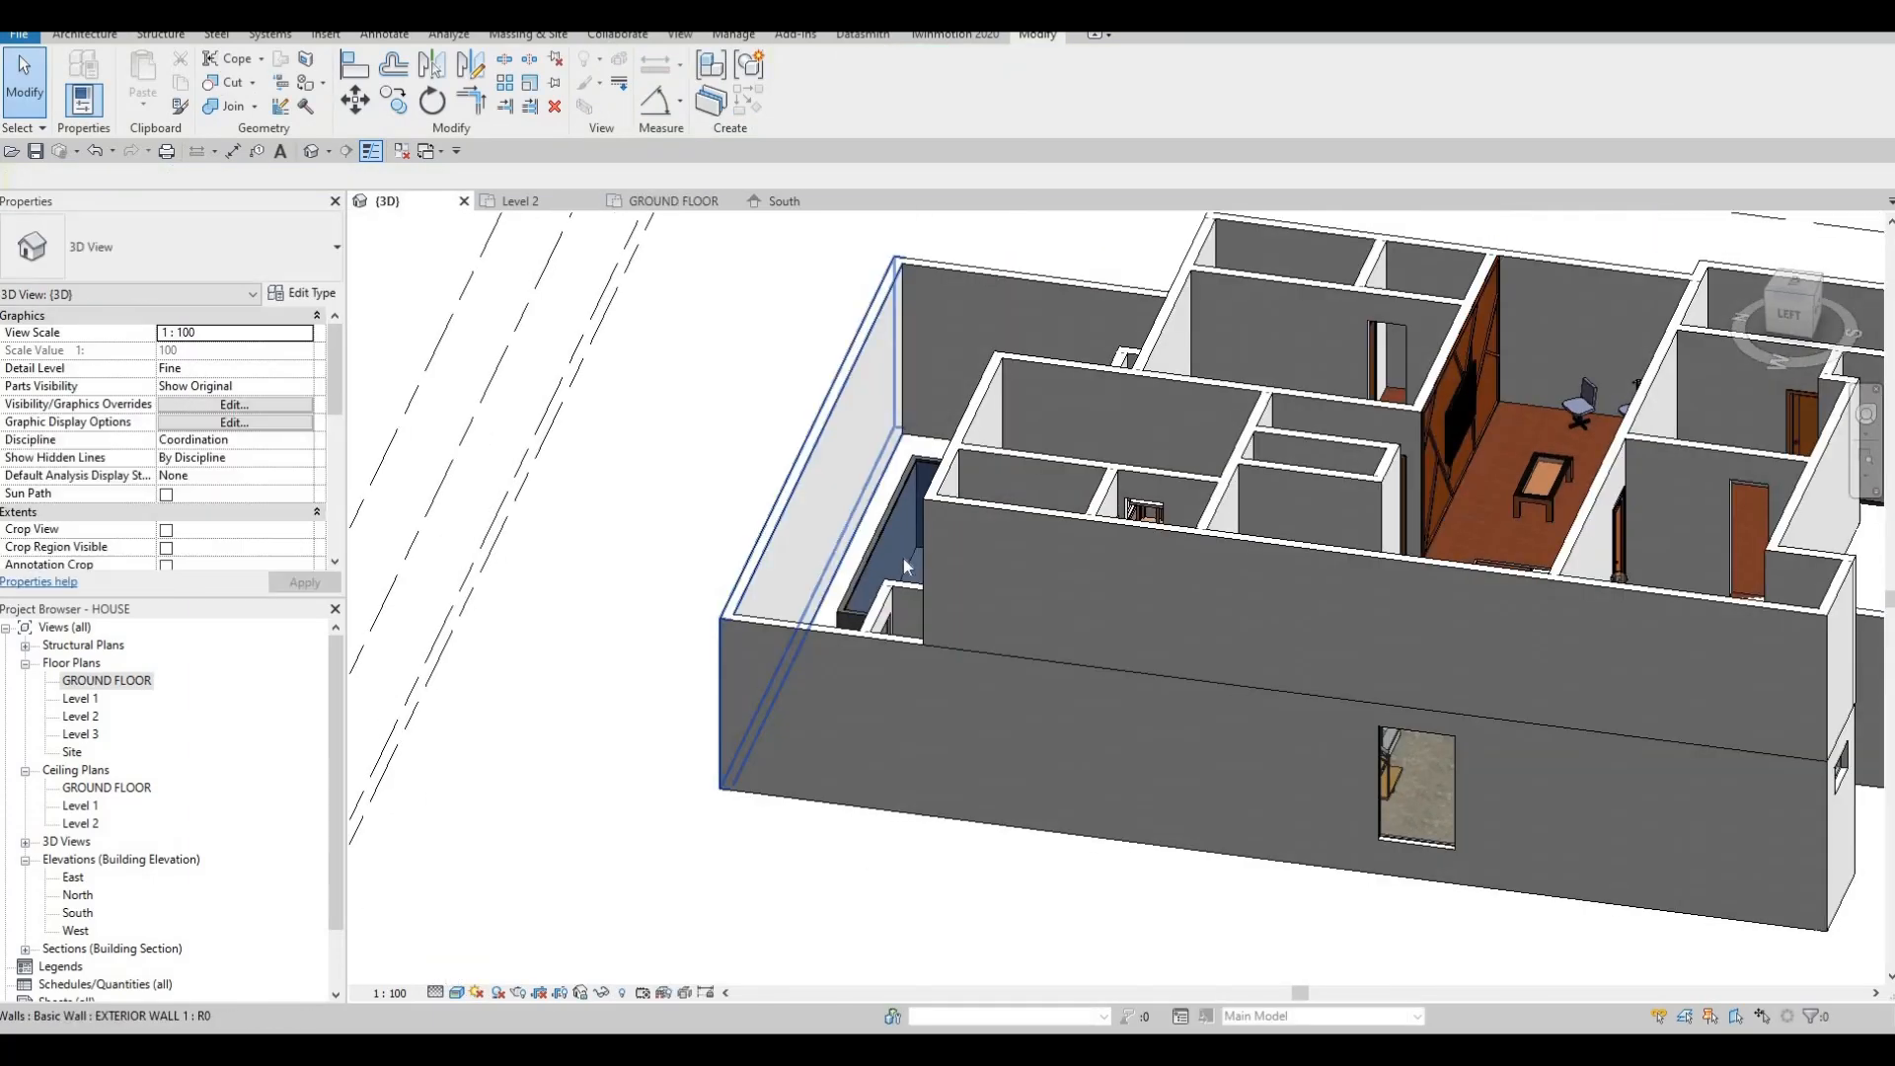
{"action": "scroll", "coordinate": [916, 565], "scroll_direction": "up", "scroll_amount": 6}
{"action": "left_click", "coordinate": [916, 564]}
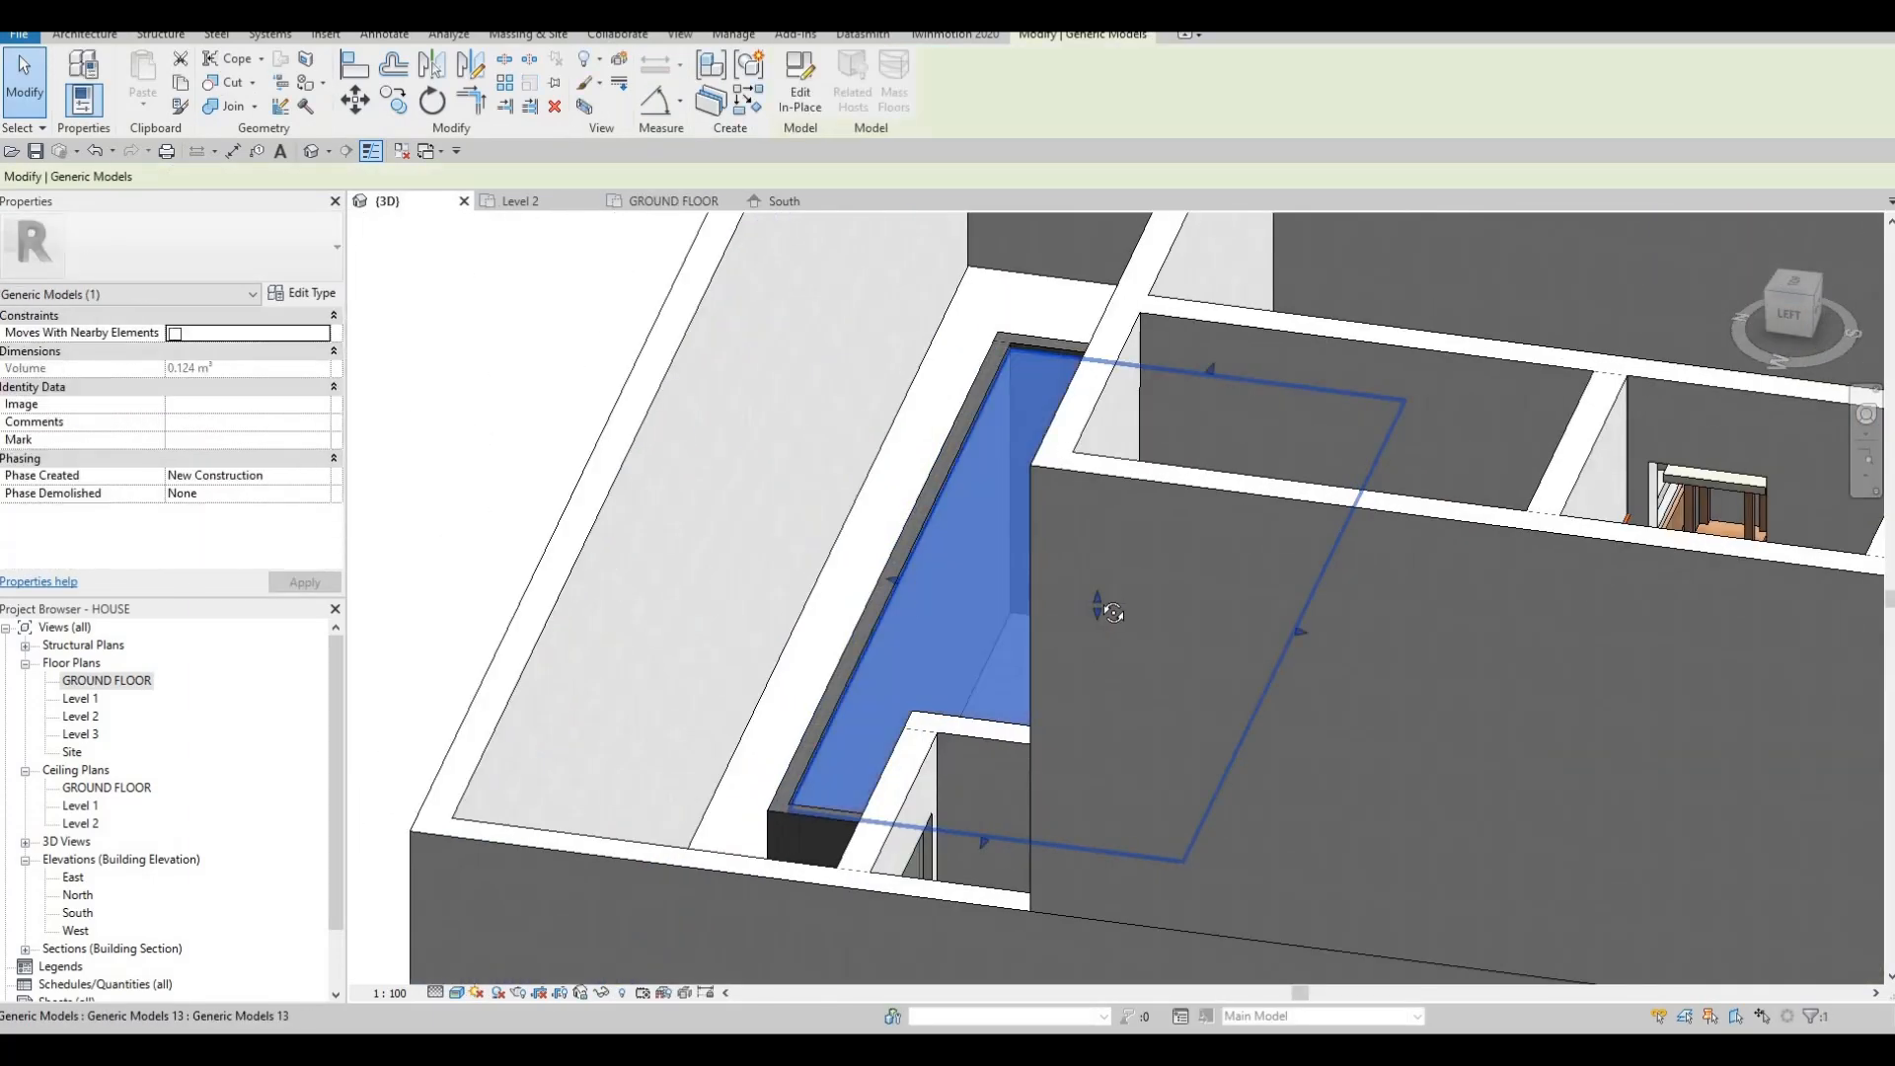
{"action": "middle_click_drag", "start_coordinate": [1091, 605], "coordinate": [1099, 618], "text": "shift"}
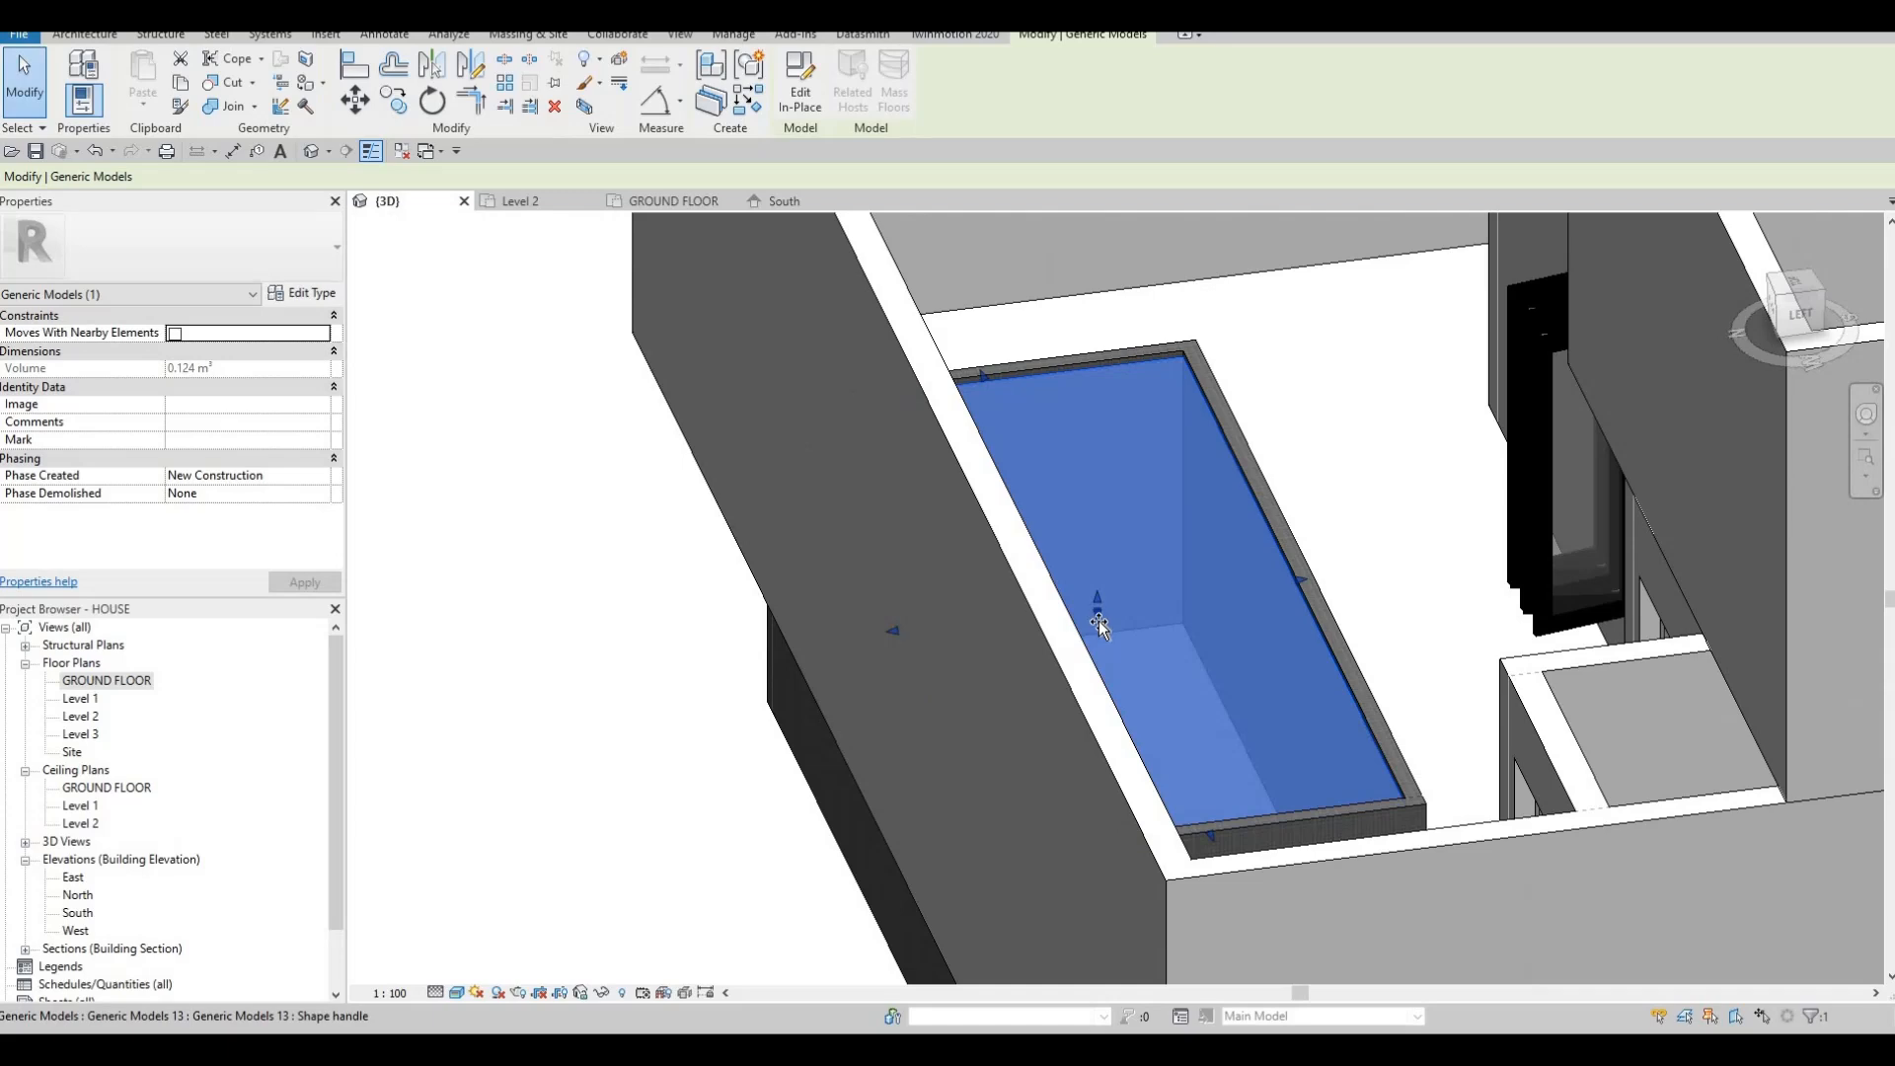
{"action": "left_click_drag", "start_coordinate": [1099, 620], "coordinate": [1167, 617]}
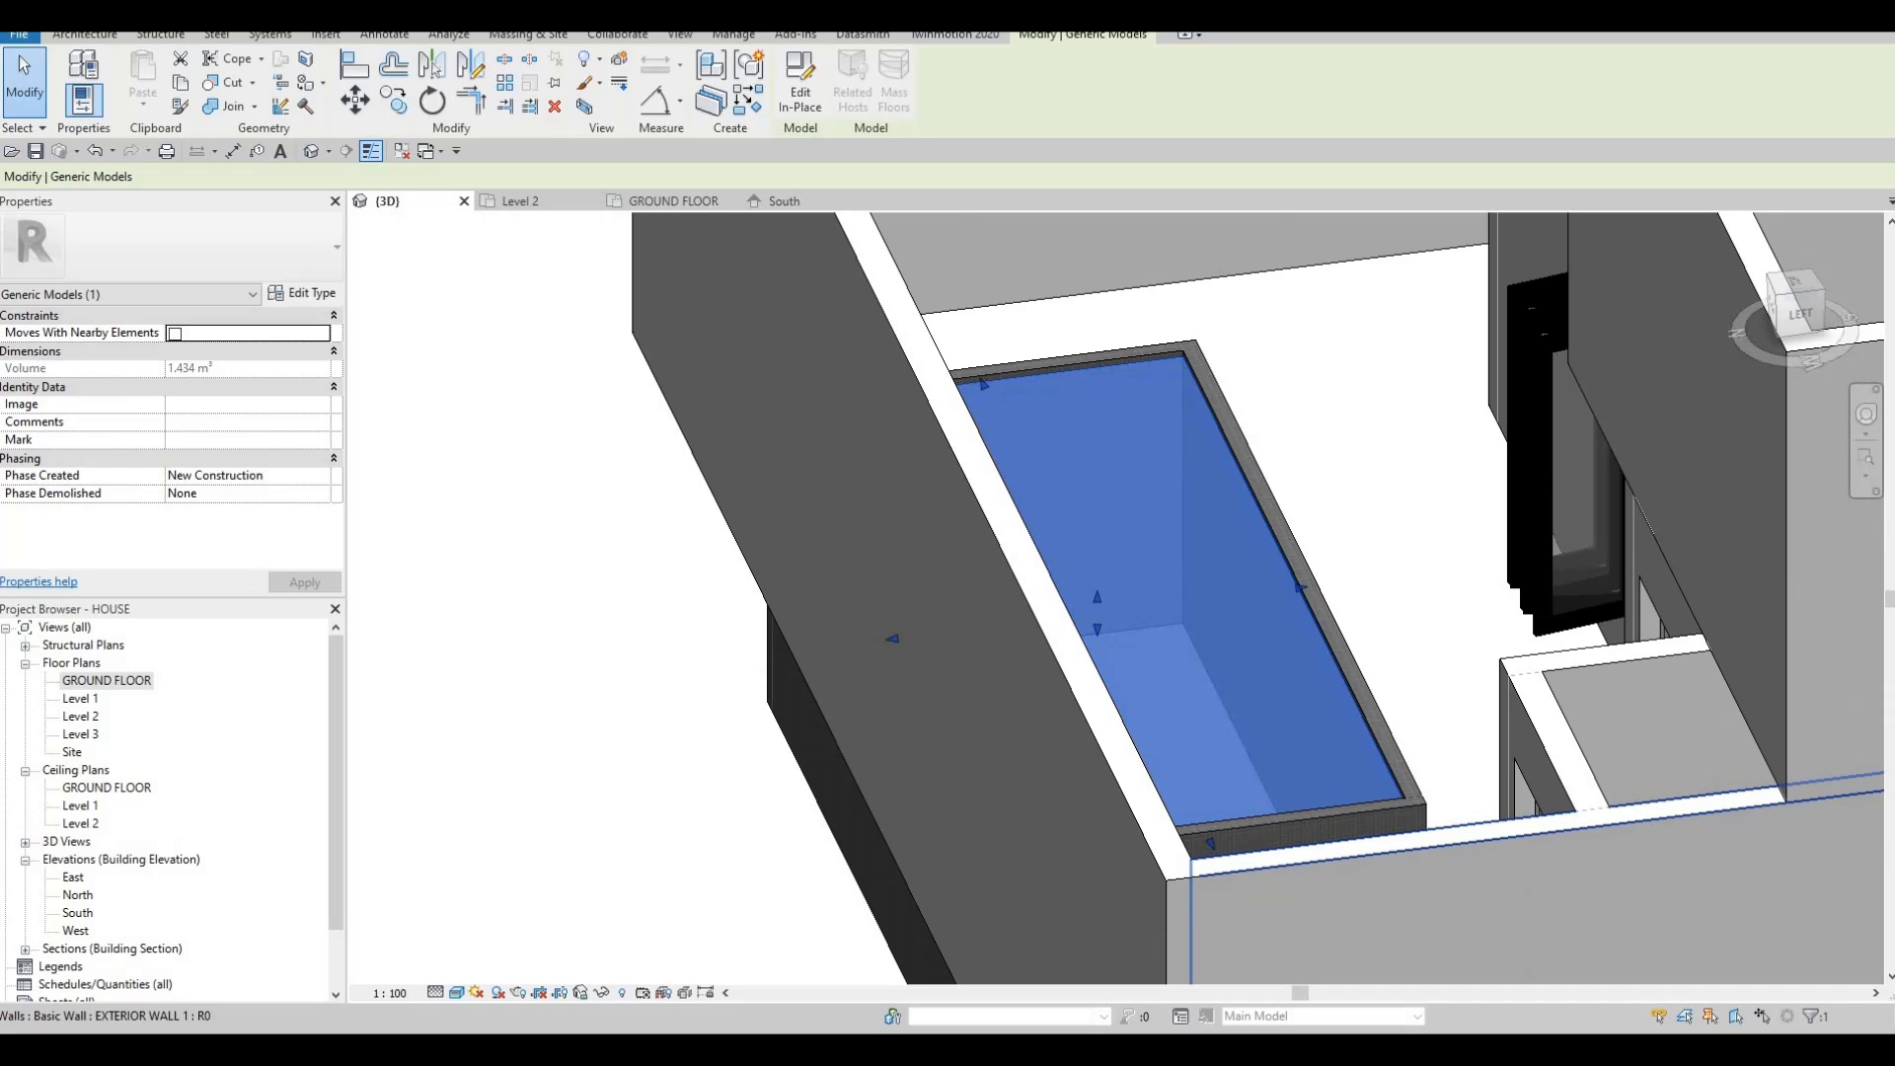
Switch to Google Drive and download Pool Ladder.rfa from the All Extra Families folder.
{"action": "key", "text": "F1"}
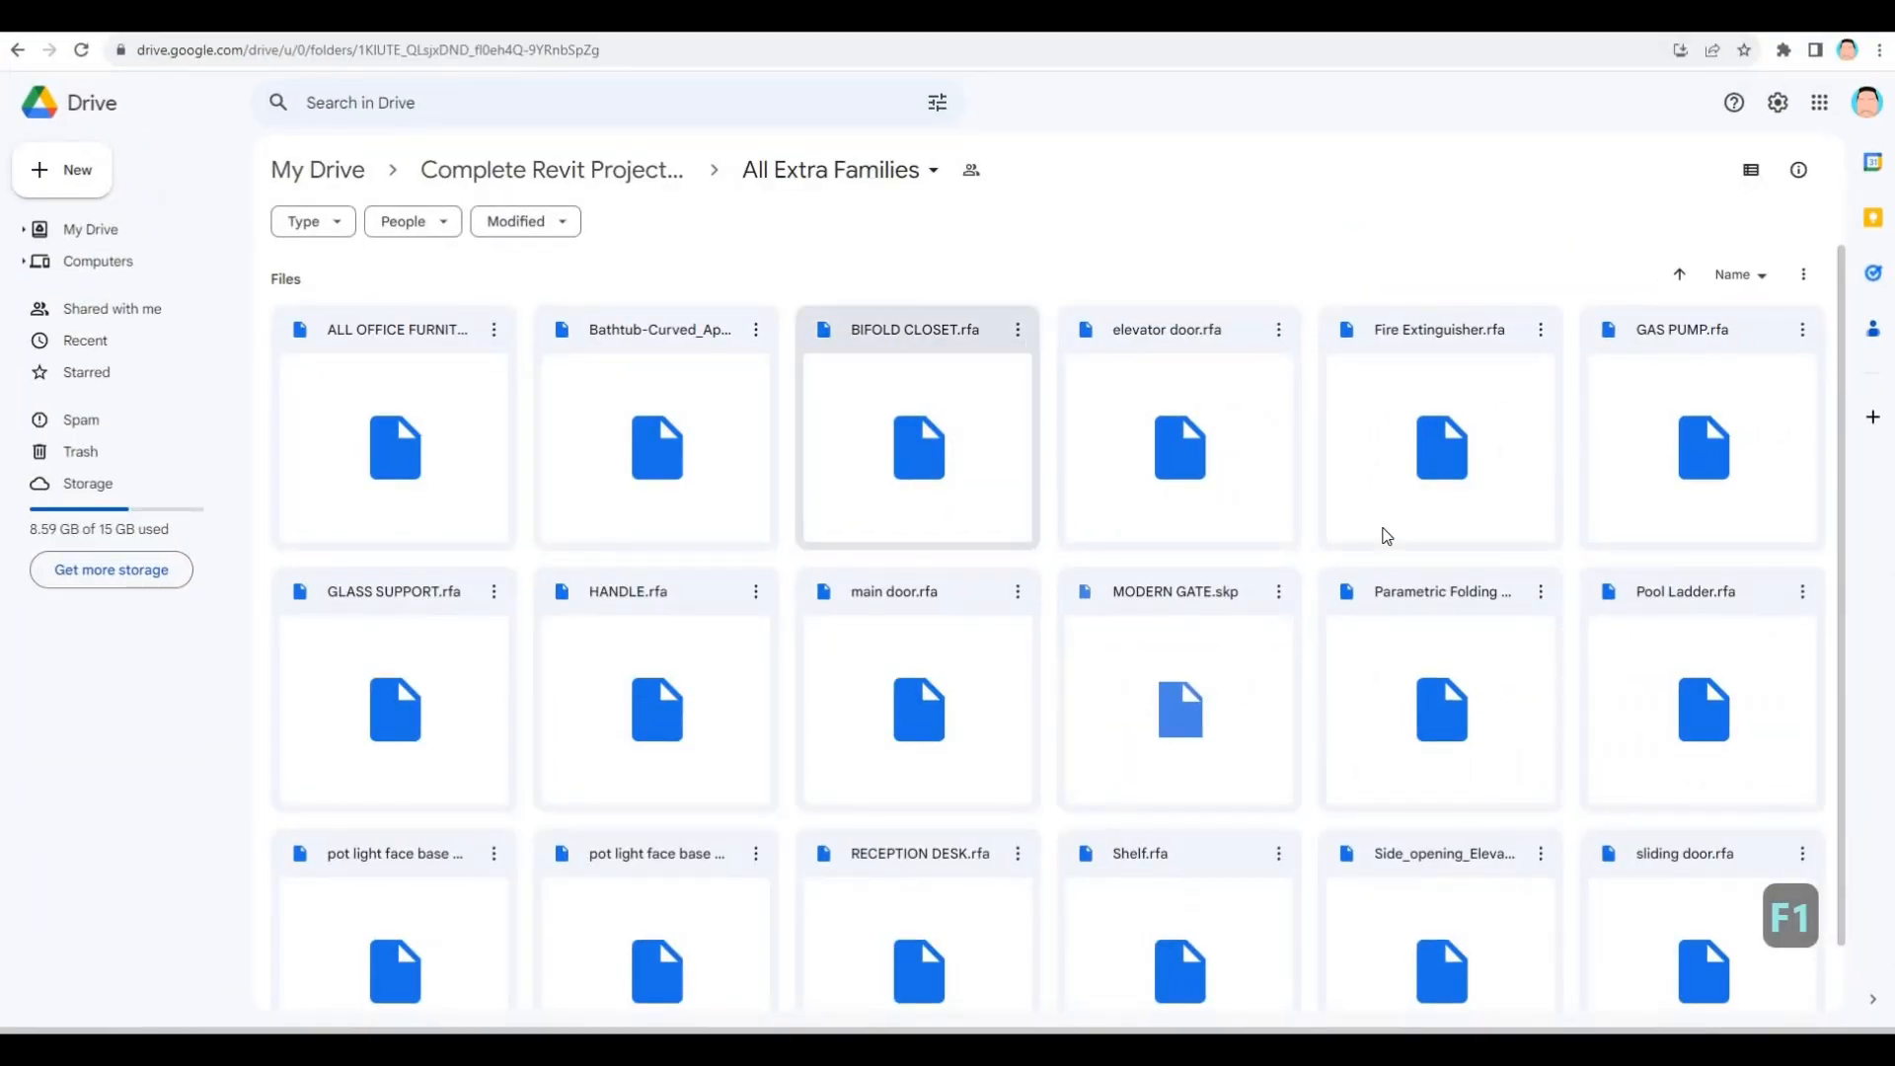
{"action": "scroll", "coordinate": [1233, 494], "scroll_direction": "down", "scroll_amount": 1}
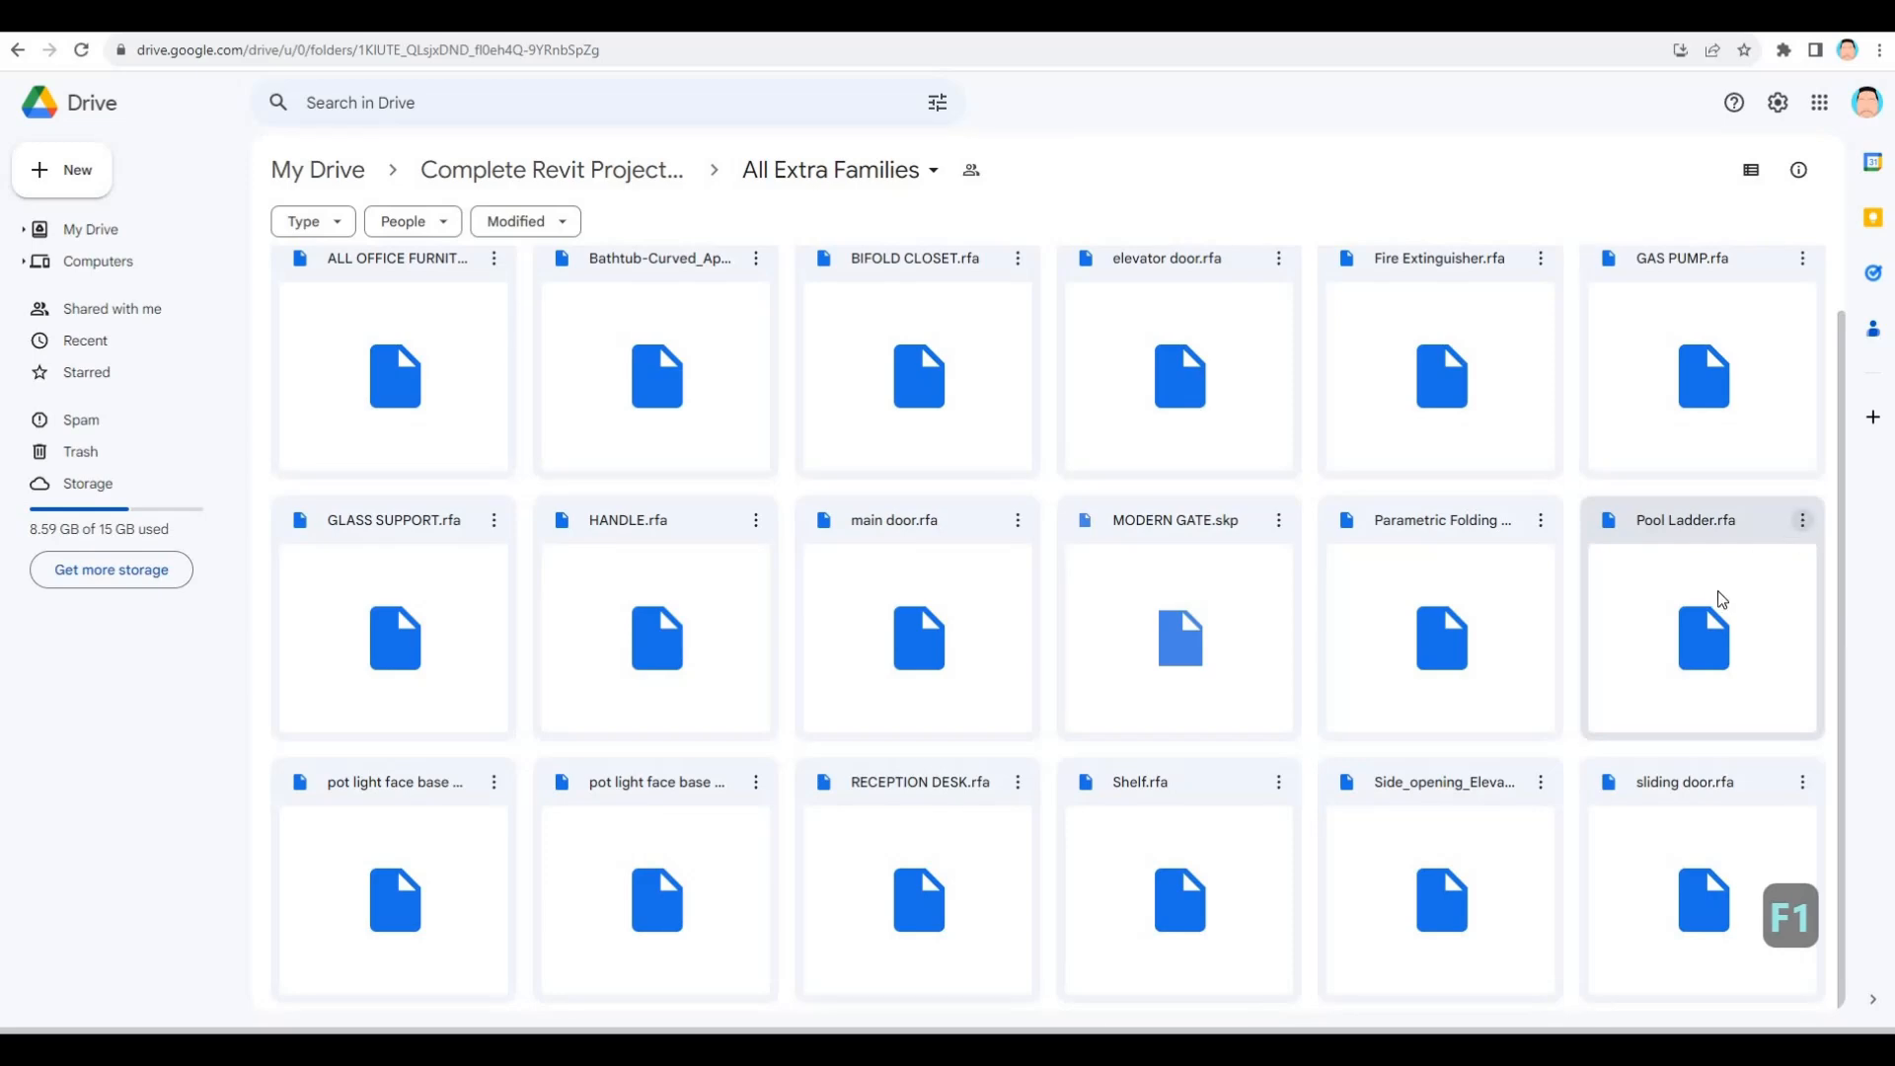
{"action": "right_click", "coordinate": [1722, 599]}
{"action": "left_click", "coordinate": [1495, 604]}
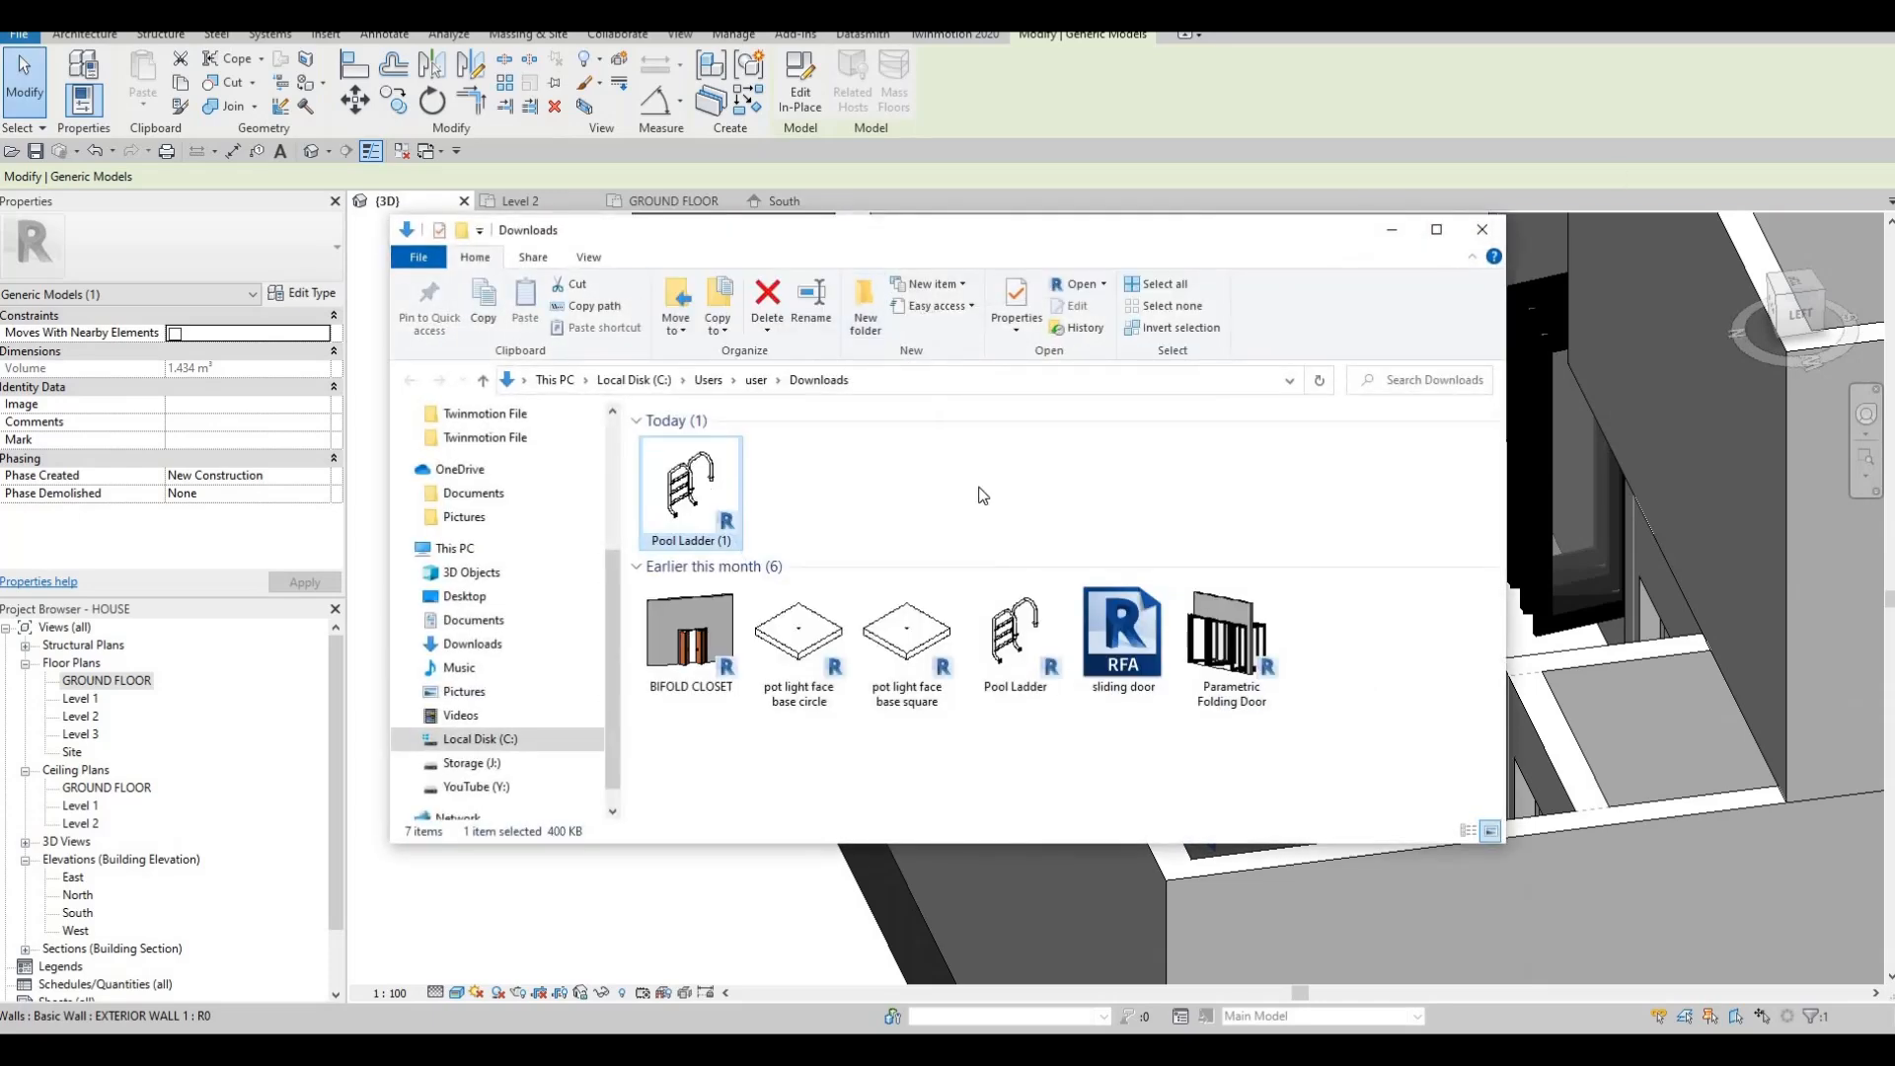
Load the downloaded Pool Ladder (1) family into the Revit project and switch to the GROUND FLOOR plan to place it.
{"action": "left_click_drag", "start_coordinate": [693, 493], "coordinate": [1524, 504]}
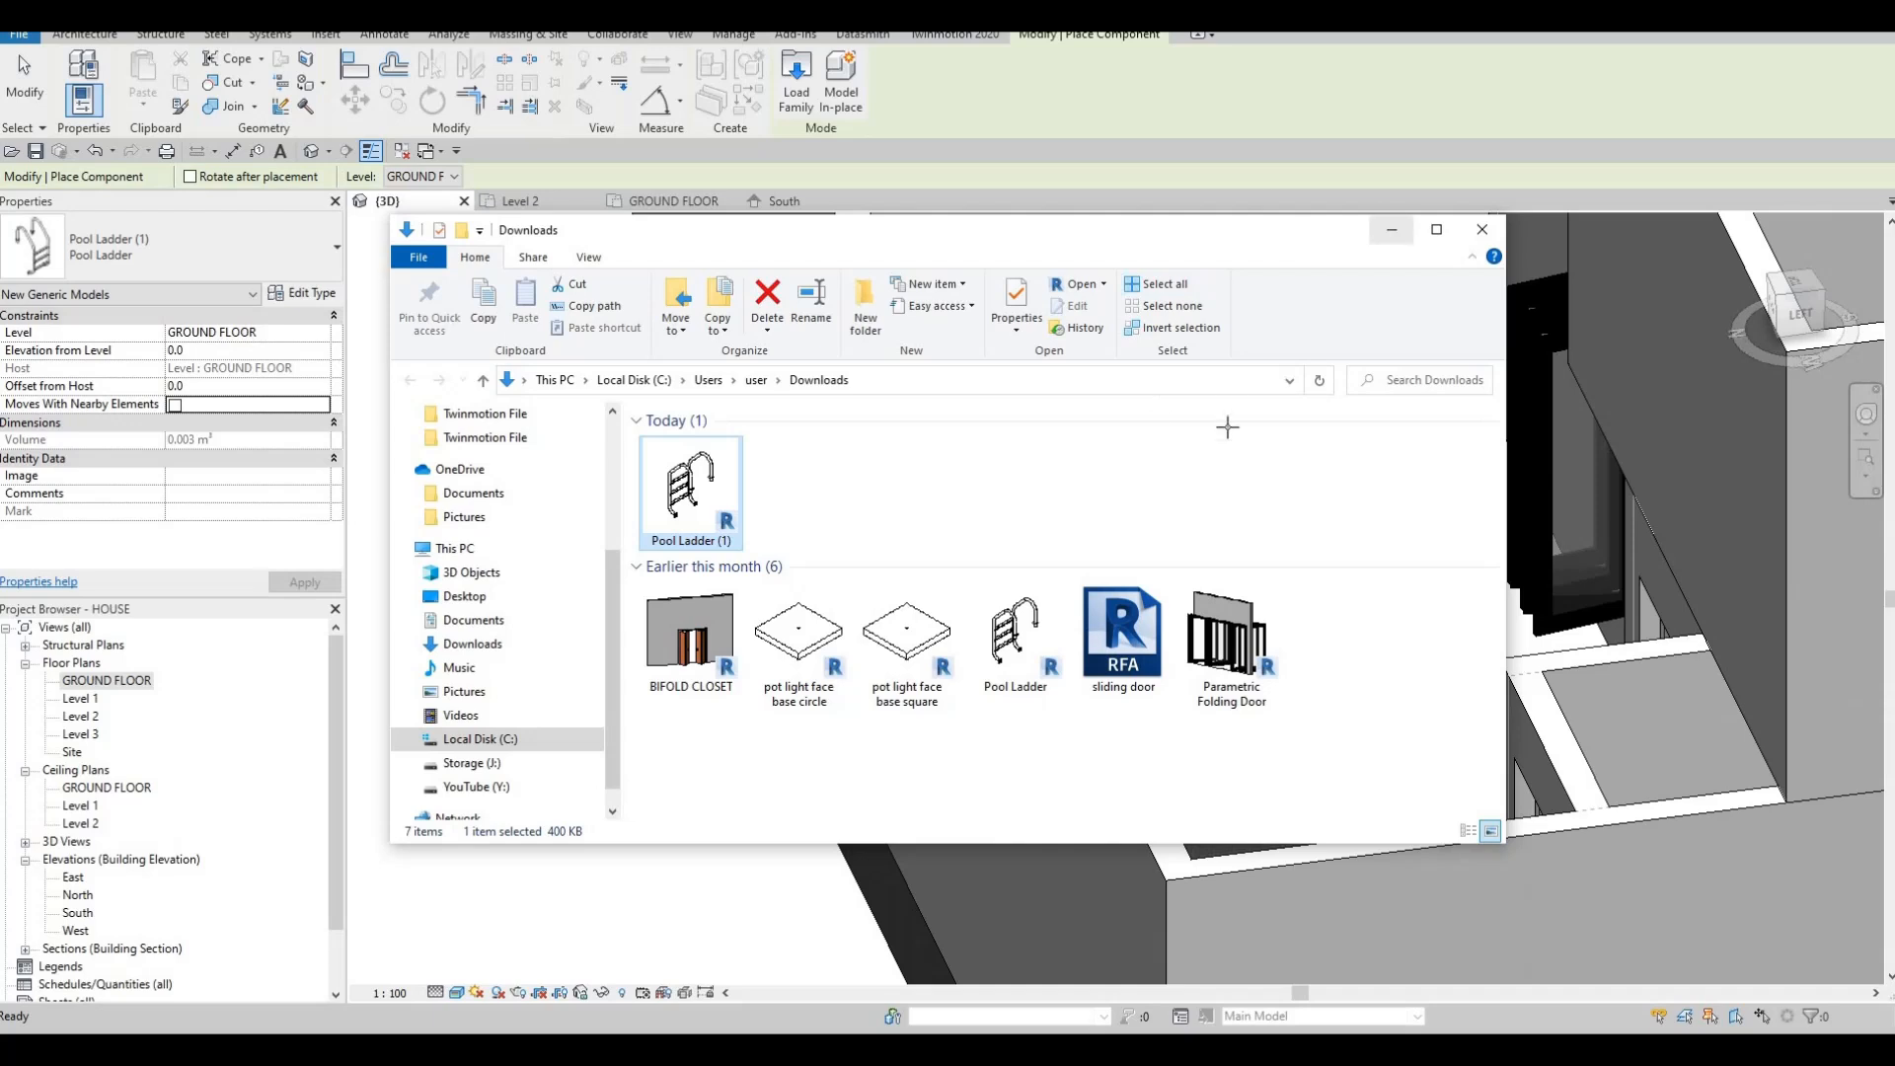
{"action": "scroll", "coordinate": [1133, 431], "scroll_direction": "up", "scroll_amount": 3}
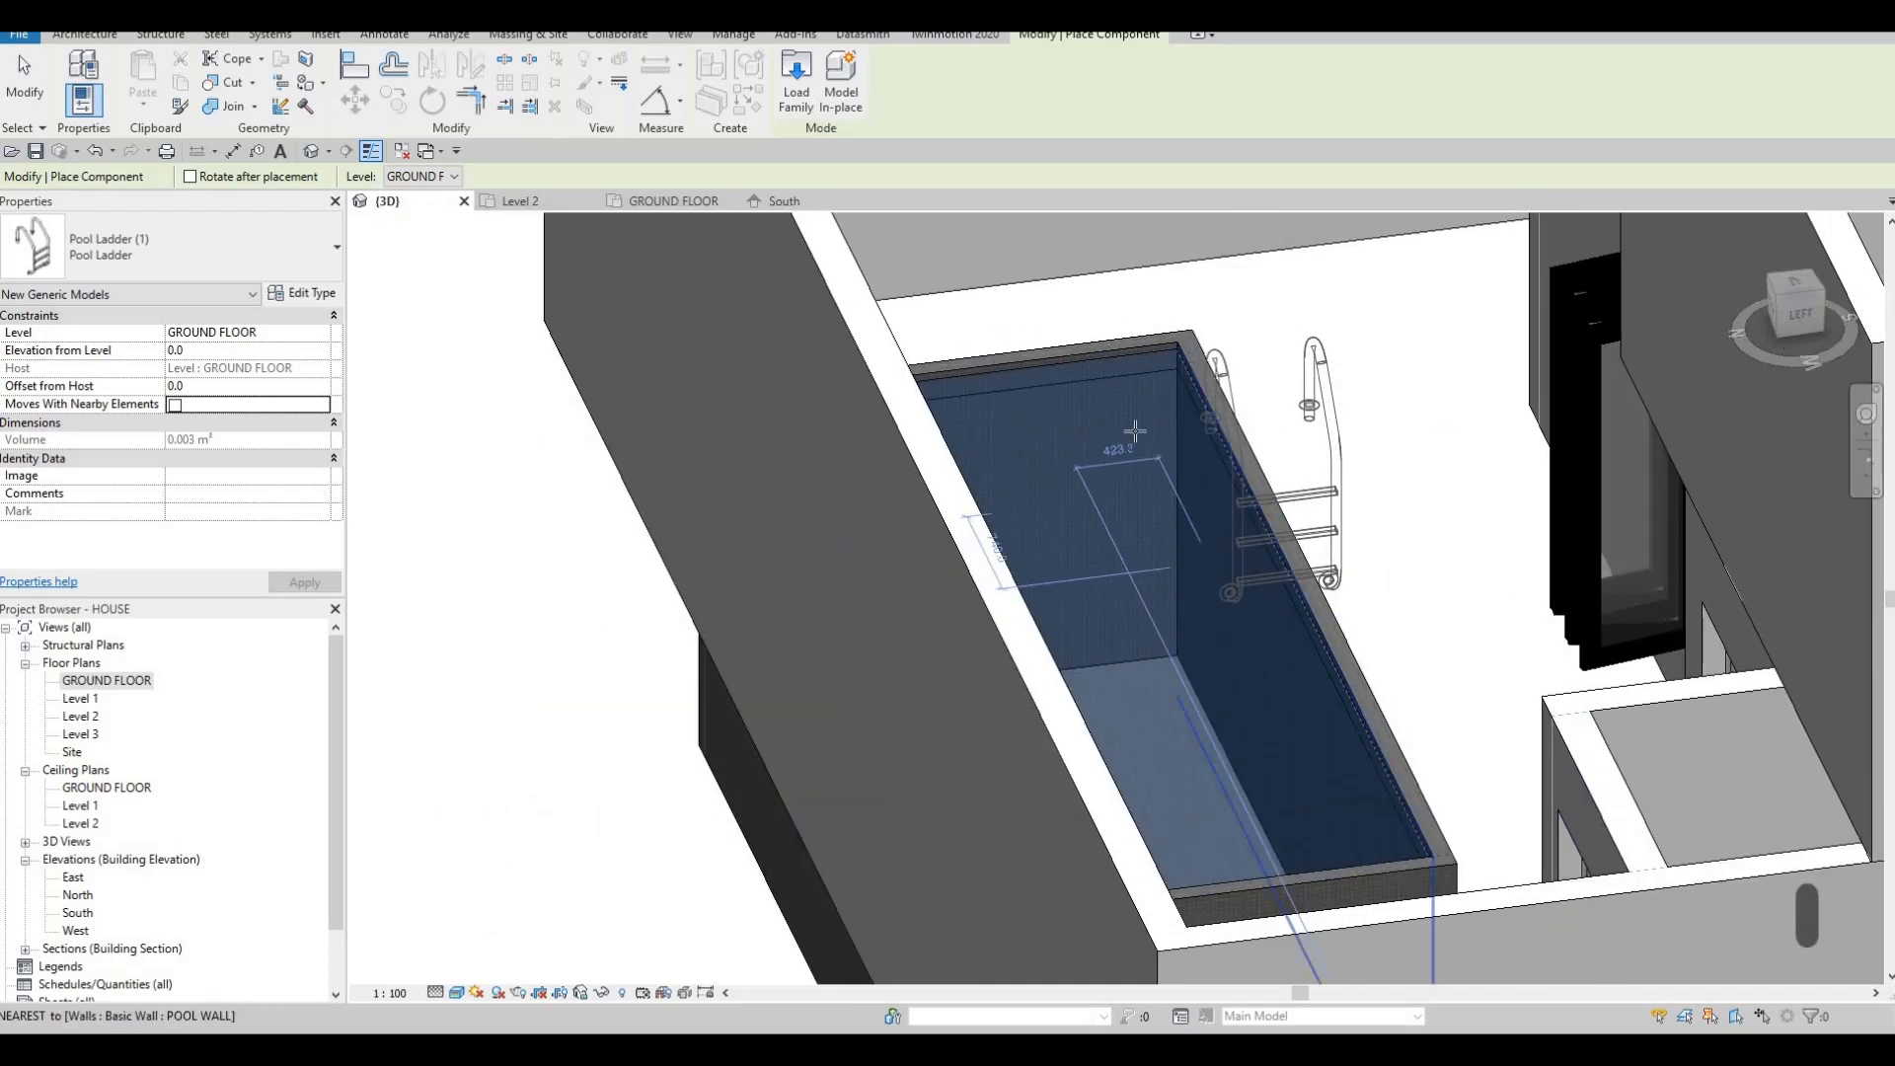
{"action": "left_click", "coordinate": [671, 202]}
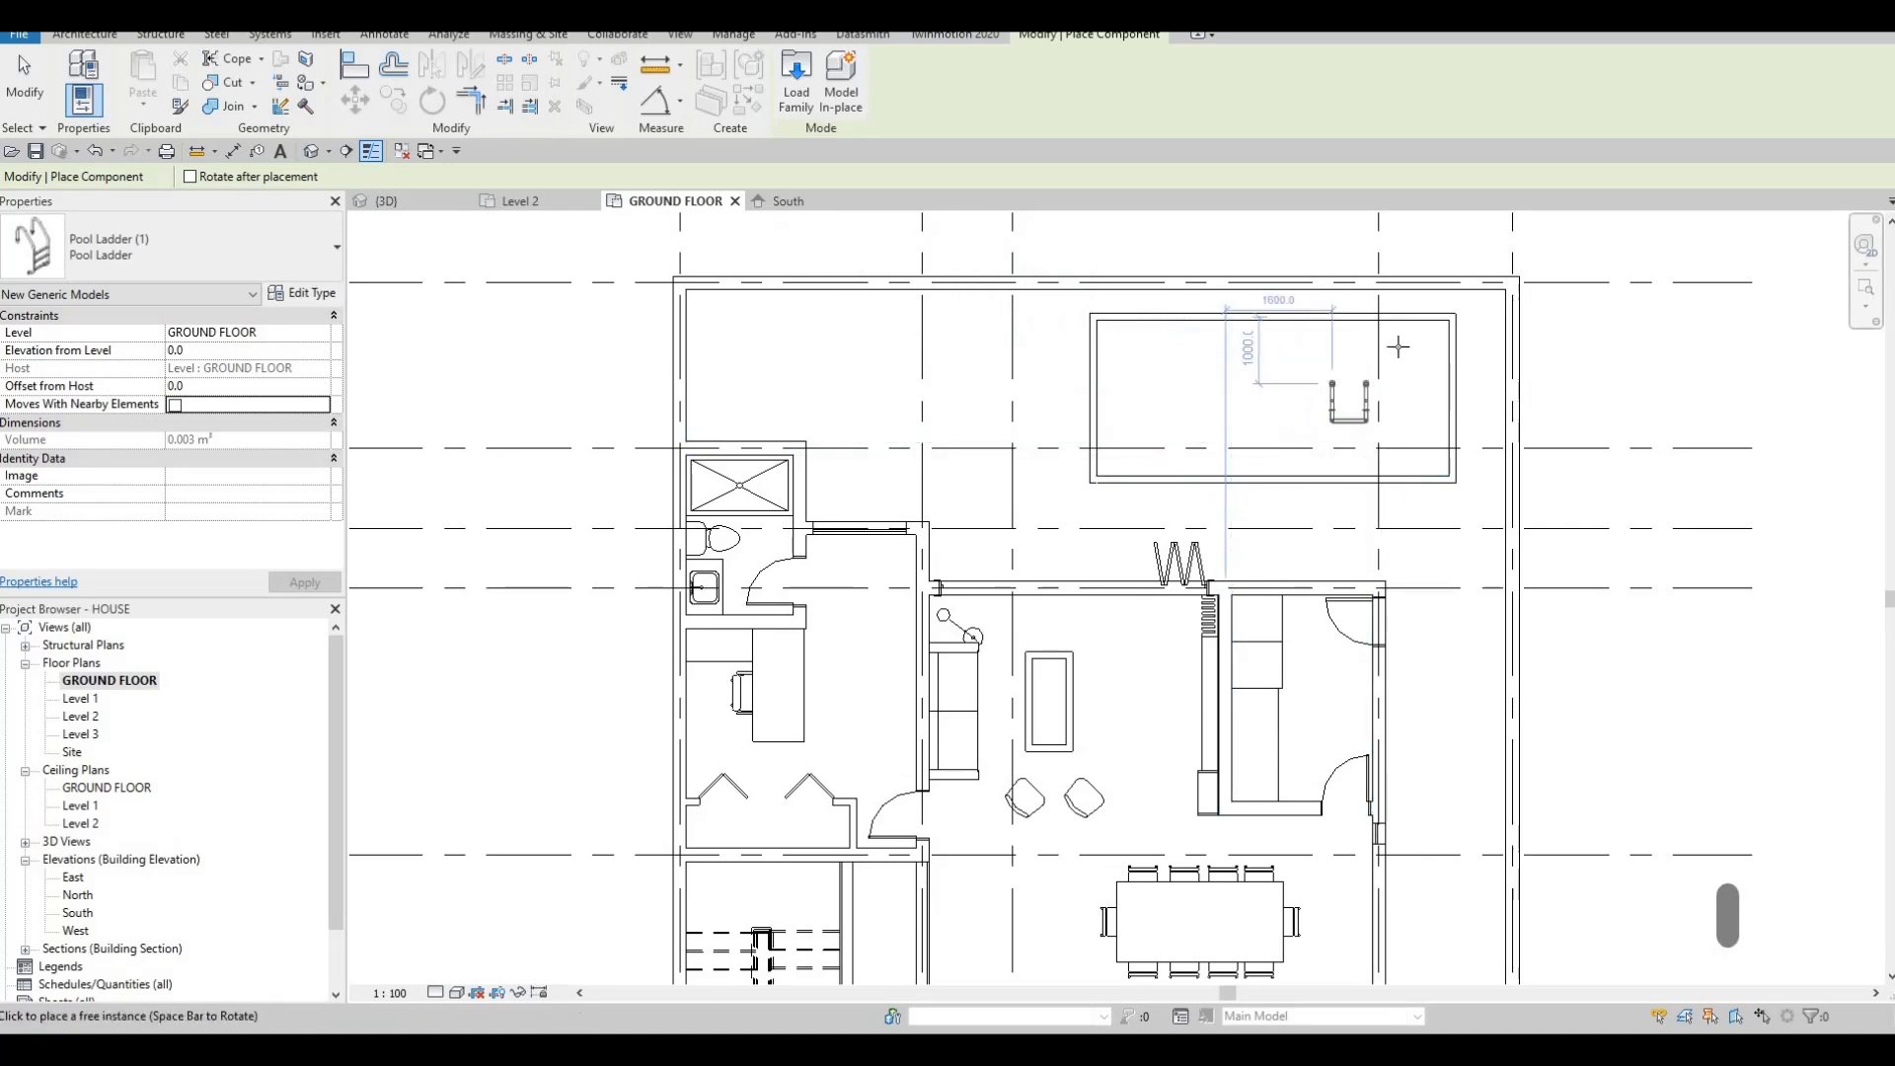
Rotate the pool ladder by 180 degrees and place it across the pool's house-side wall near the right-hand corner.
{"action": "scroll", "coordinate": [1397, 345], "scroll_direction": "up", "scroll_amount": 2}
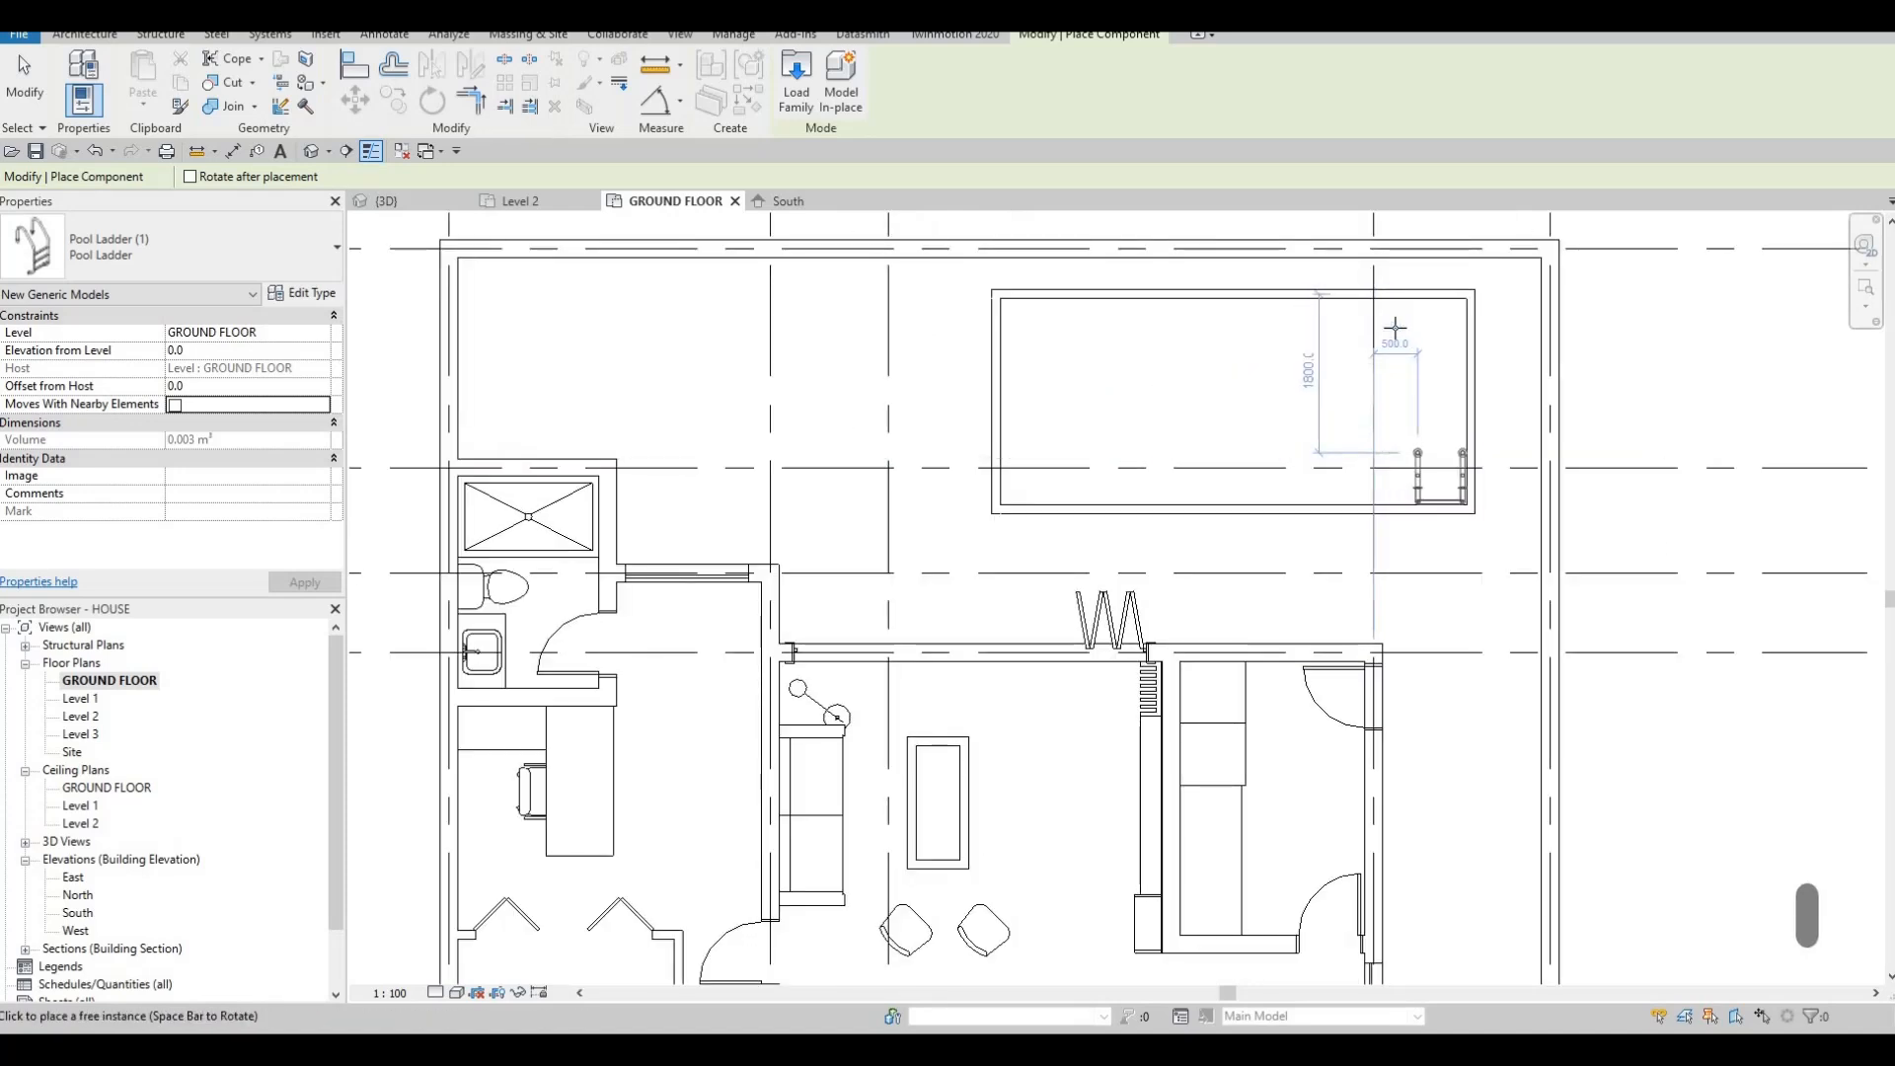
{"action": "key", "text": "space"}
{"action": "key", "text": "space"}
{"action": "key", "text": "space"}
{"action": "key", "text": "space"}
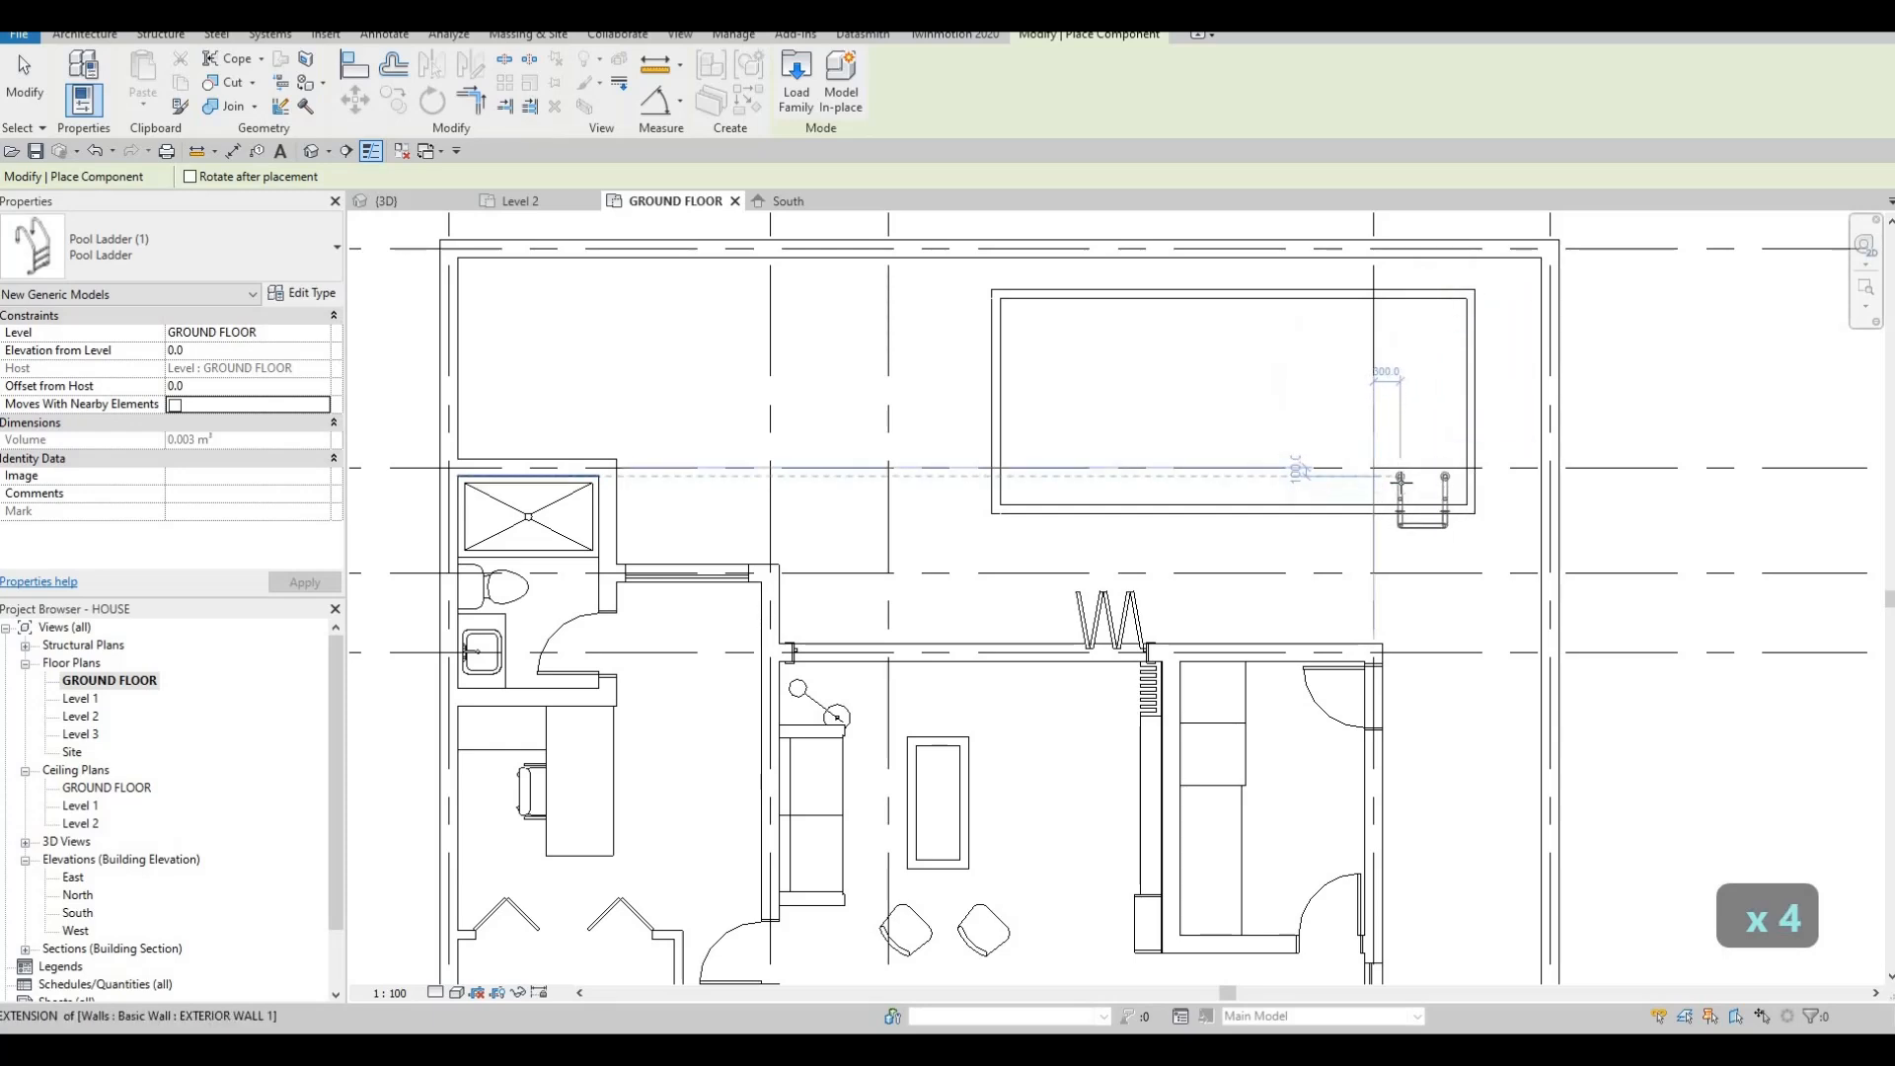
{"action": "scroll", "coordinate": [1403, 480], "scroll_direction": "up", "scroll_amount": 3}
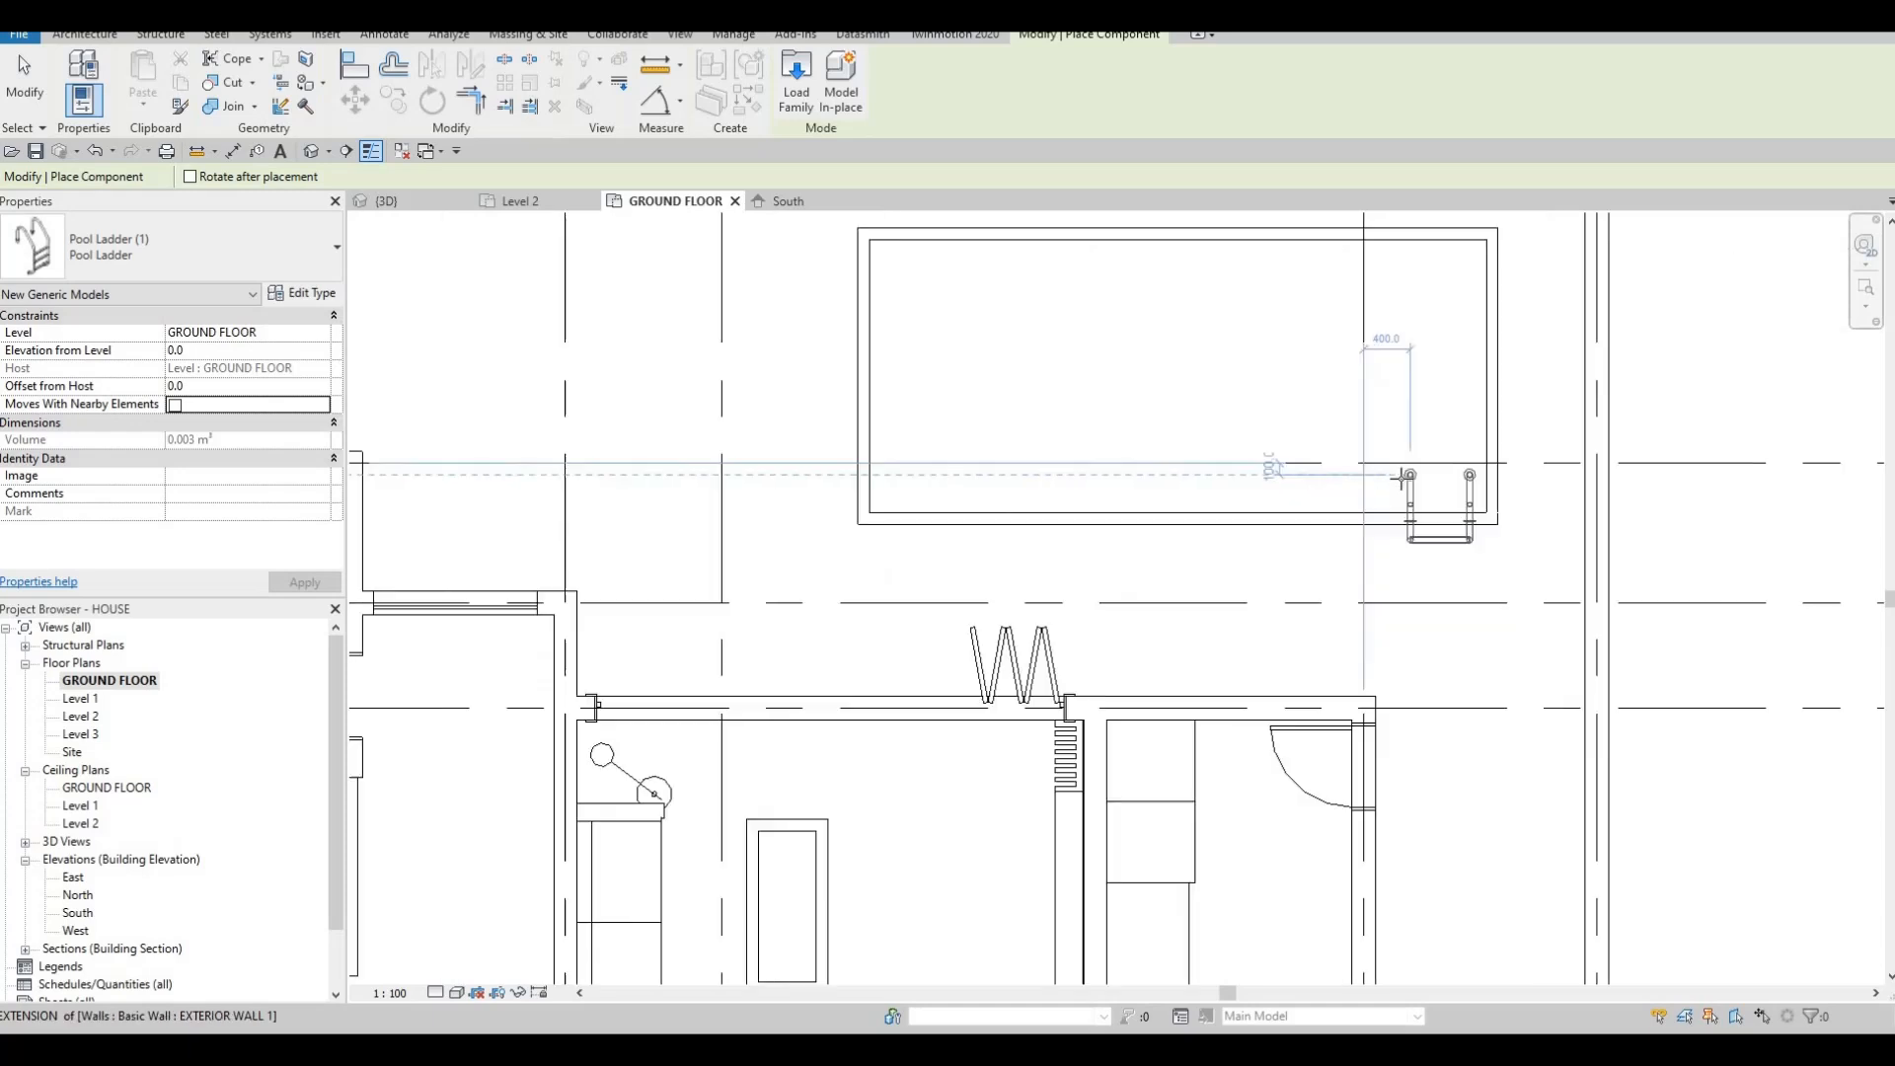
{"action": "key", "text": "space"}
{"action": "key", "text": "space"}
{"action": "scroll", "coordinate": [1500, 553], "scroll_direction": "up", "scroll_amount": 2}
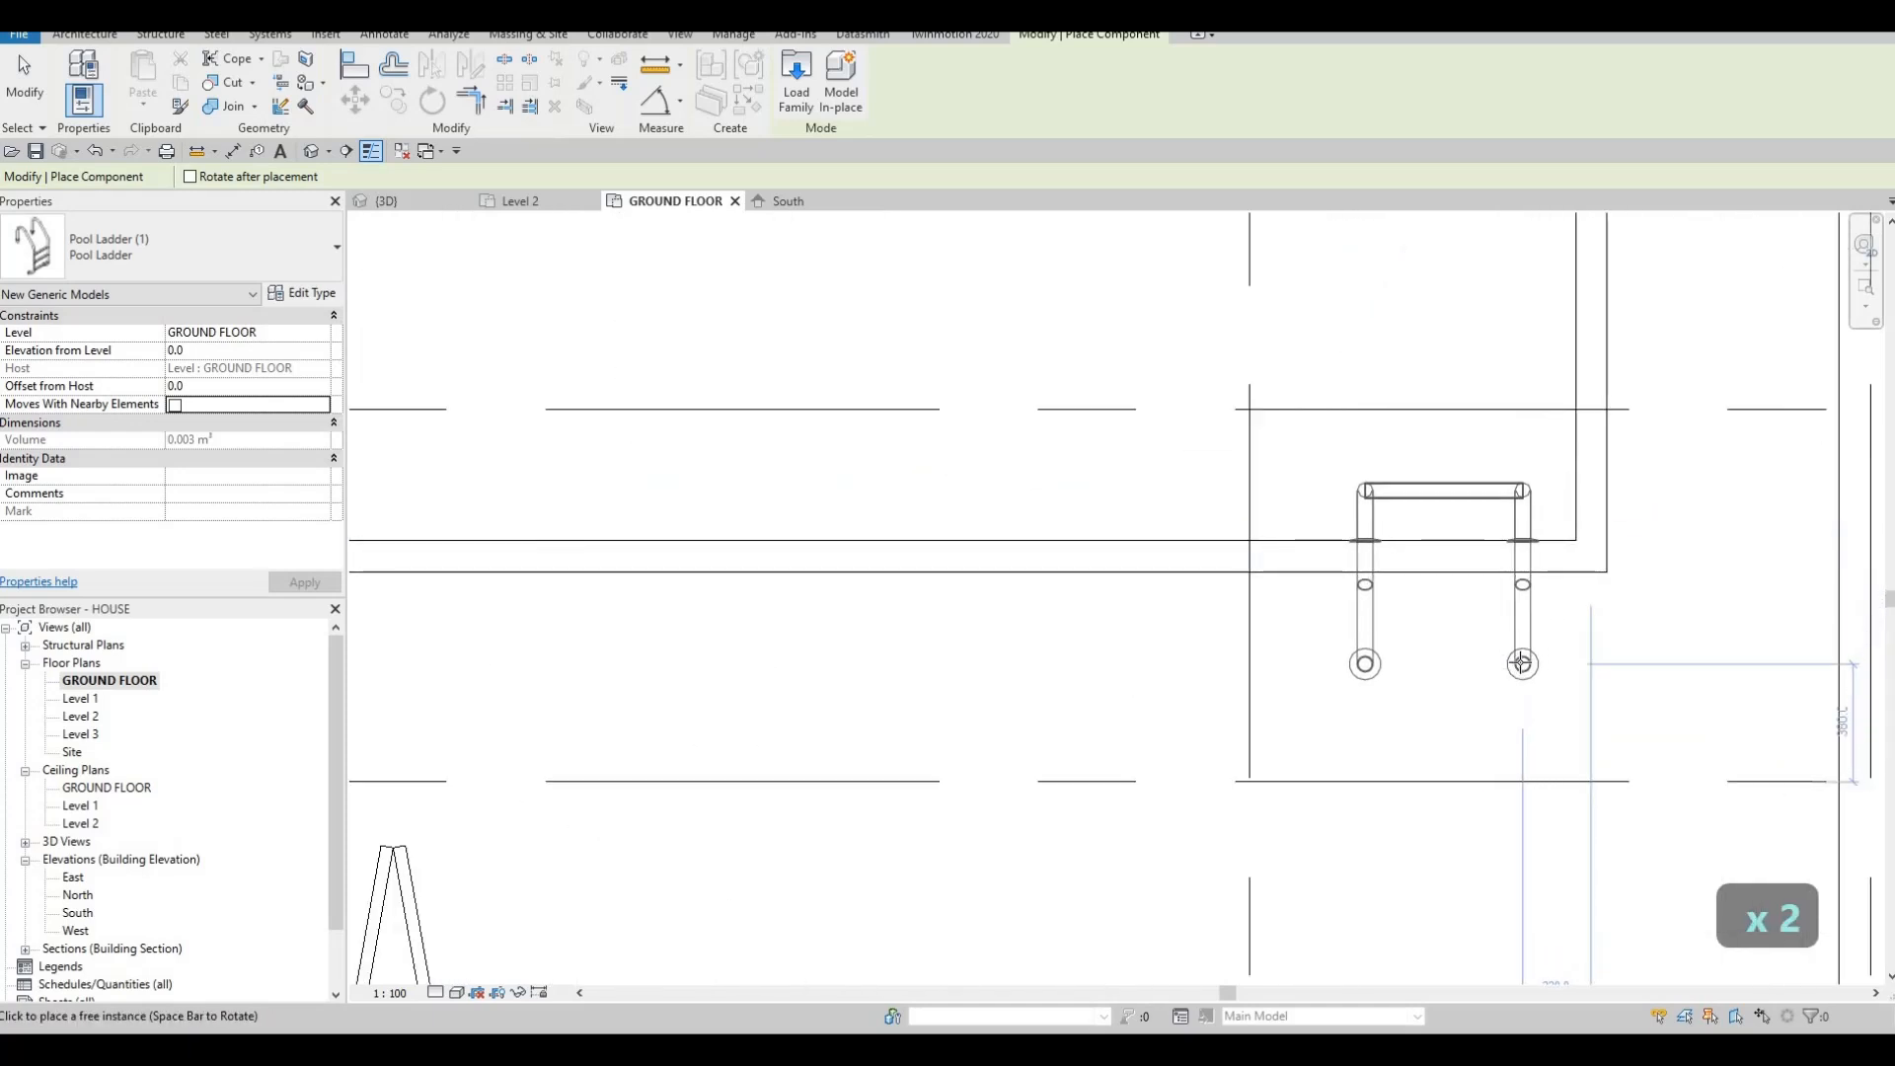
{"action": "left_click", "coordinate": [1406, 581]}
{"action": "key", "text": "Escape"}
{"action": "key", "text": "Escape"}
{"action": "key", "text": "Escape"}
{"action": "scroll", "coordinate": [1346, 500], "scroll_direction": "up", "scroll_amount": 5}
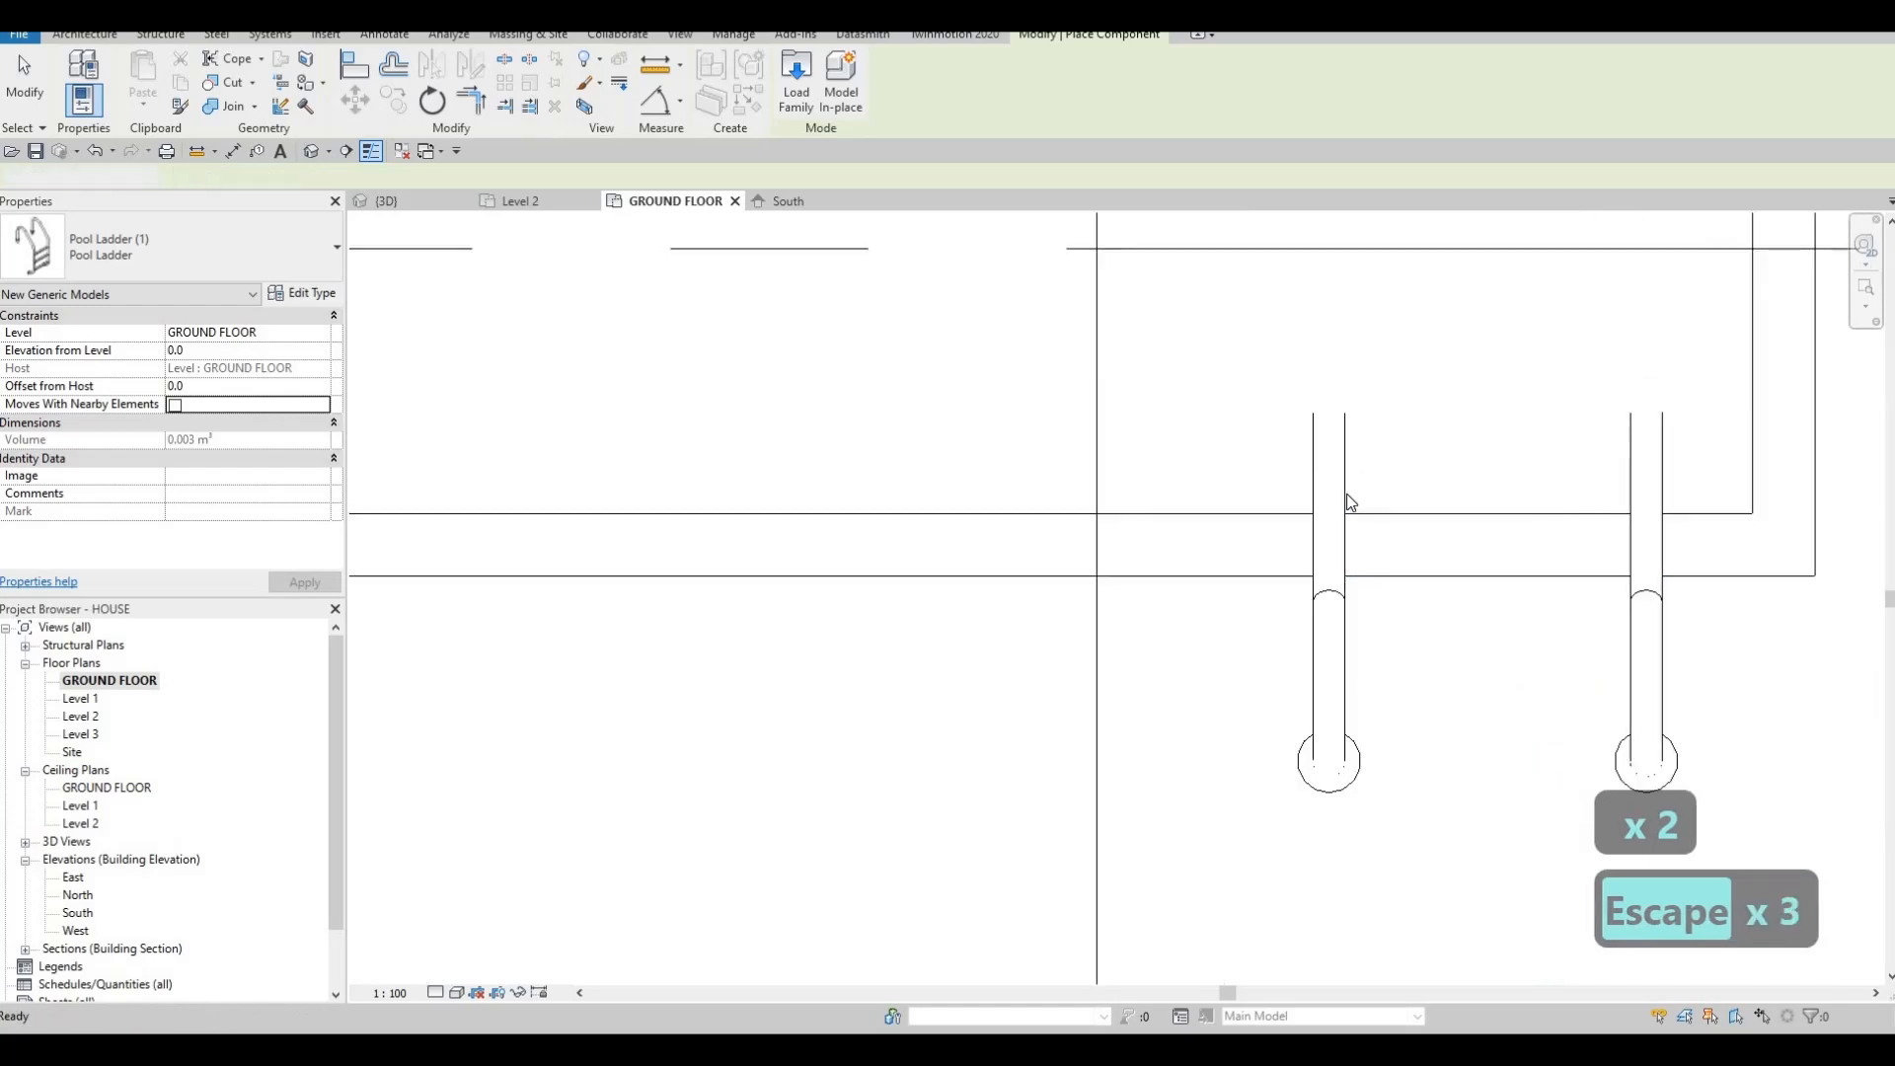
Nudge the placed pool ladder slightly upward in the plan and clear the selection.
{"action": "left_click", "coordinate": [1342, 494]}
{"action": "key", "text": "Up"}
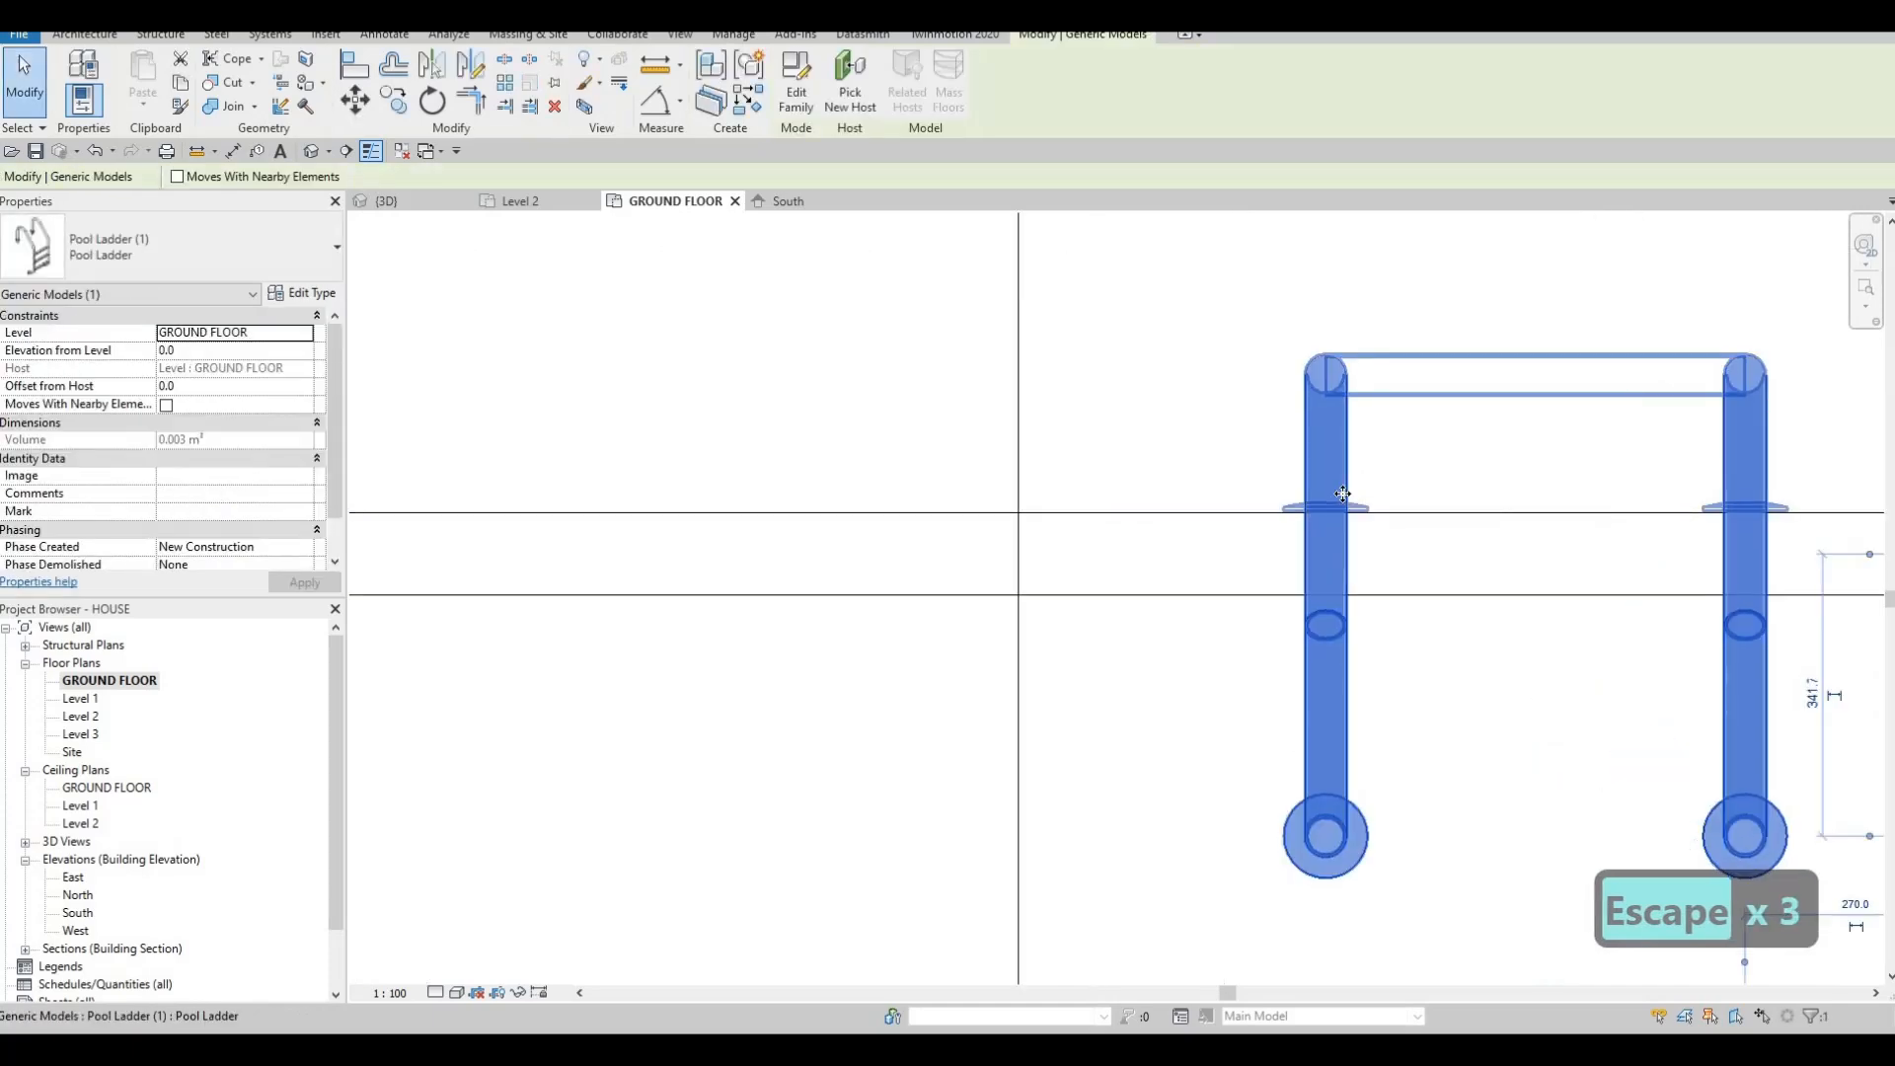
{"action": "scroll", "coordinate": [1393, 623], "scroll_direction": "down", "scroll_amount": 4}
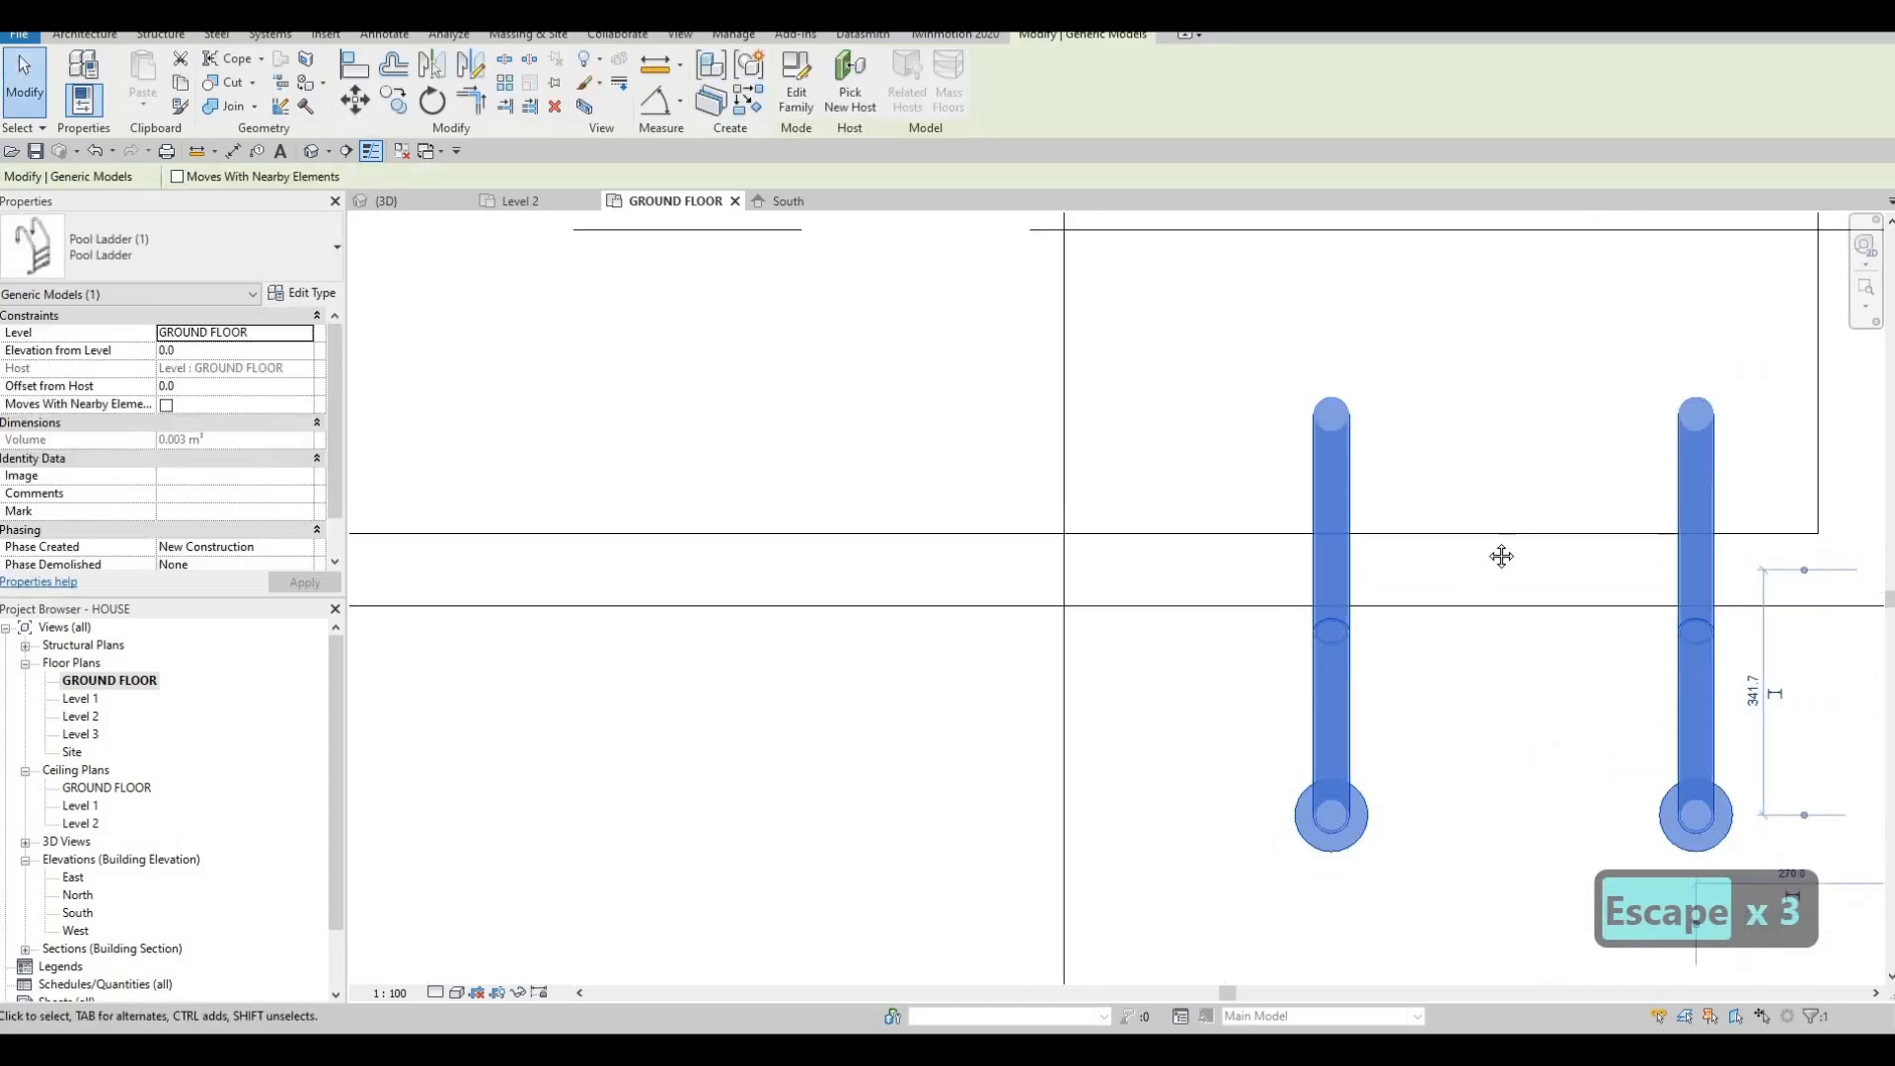
{"action": "middle_click_drag", "start_coordinate": [1392, 617], "coordinate": [1552, 519]}
{"action": "scroll", "coordinate": [1551, 519], "scroll_direction": "down", "scroll_amount": 3}
{"action": "middle_click_drag", "start_coordinate": [995, 525], "coordinate": [1135, 504]}
{"action": "scroll", "coordinate": [1134, 504], "scroll_direction": "down", "scroll_amount": 2}
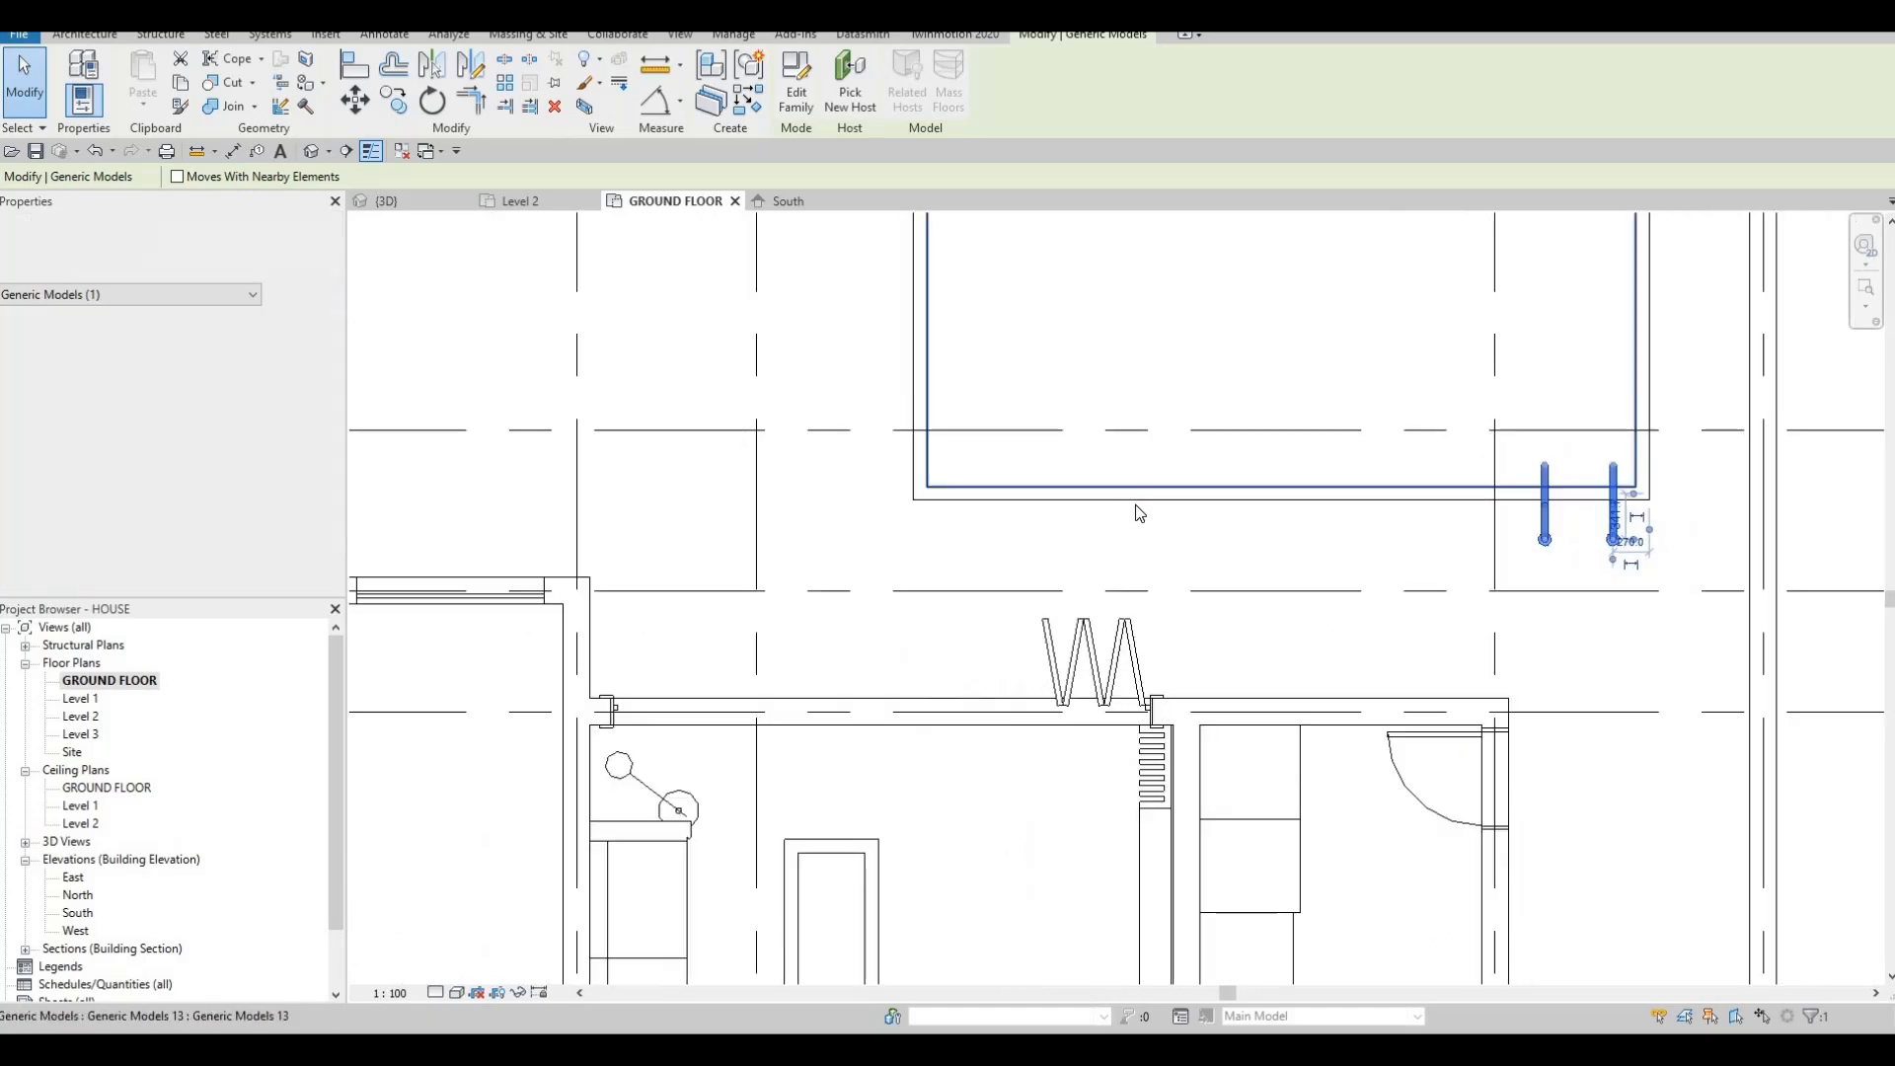
{"action": "middle_click_drag", "start_coordinate": [1012, 340], "coordinate": [1000, 395]}
{"action": "scroll", "coordinate": [1003, 402], "scroll_direction": "down", "scroll_amount": 2}
{"action": "key", "text": "Escape"}
{"action": "key", "text": "Escape"}
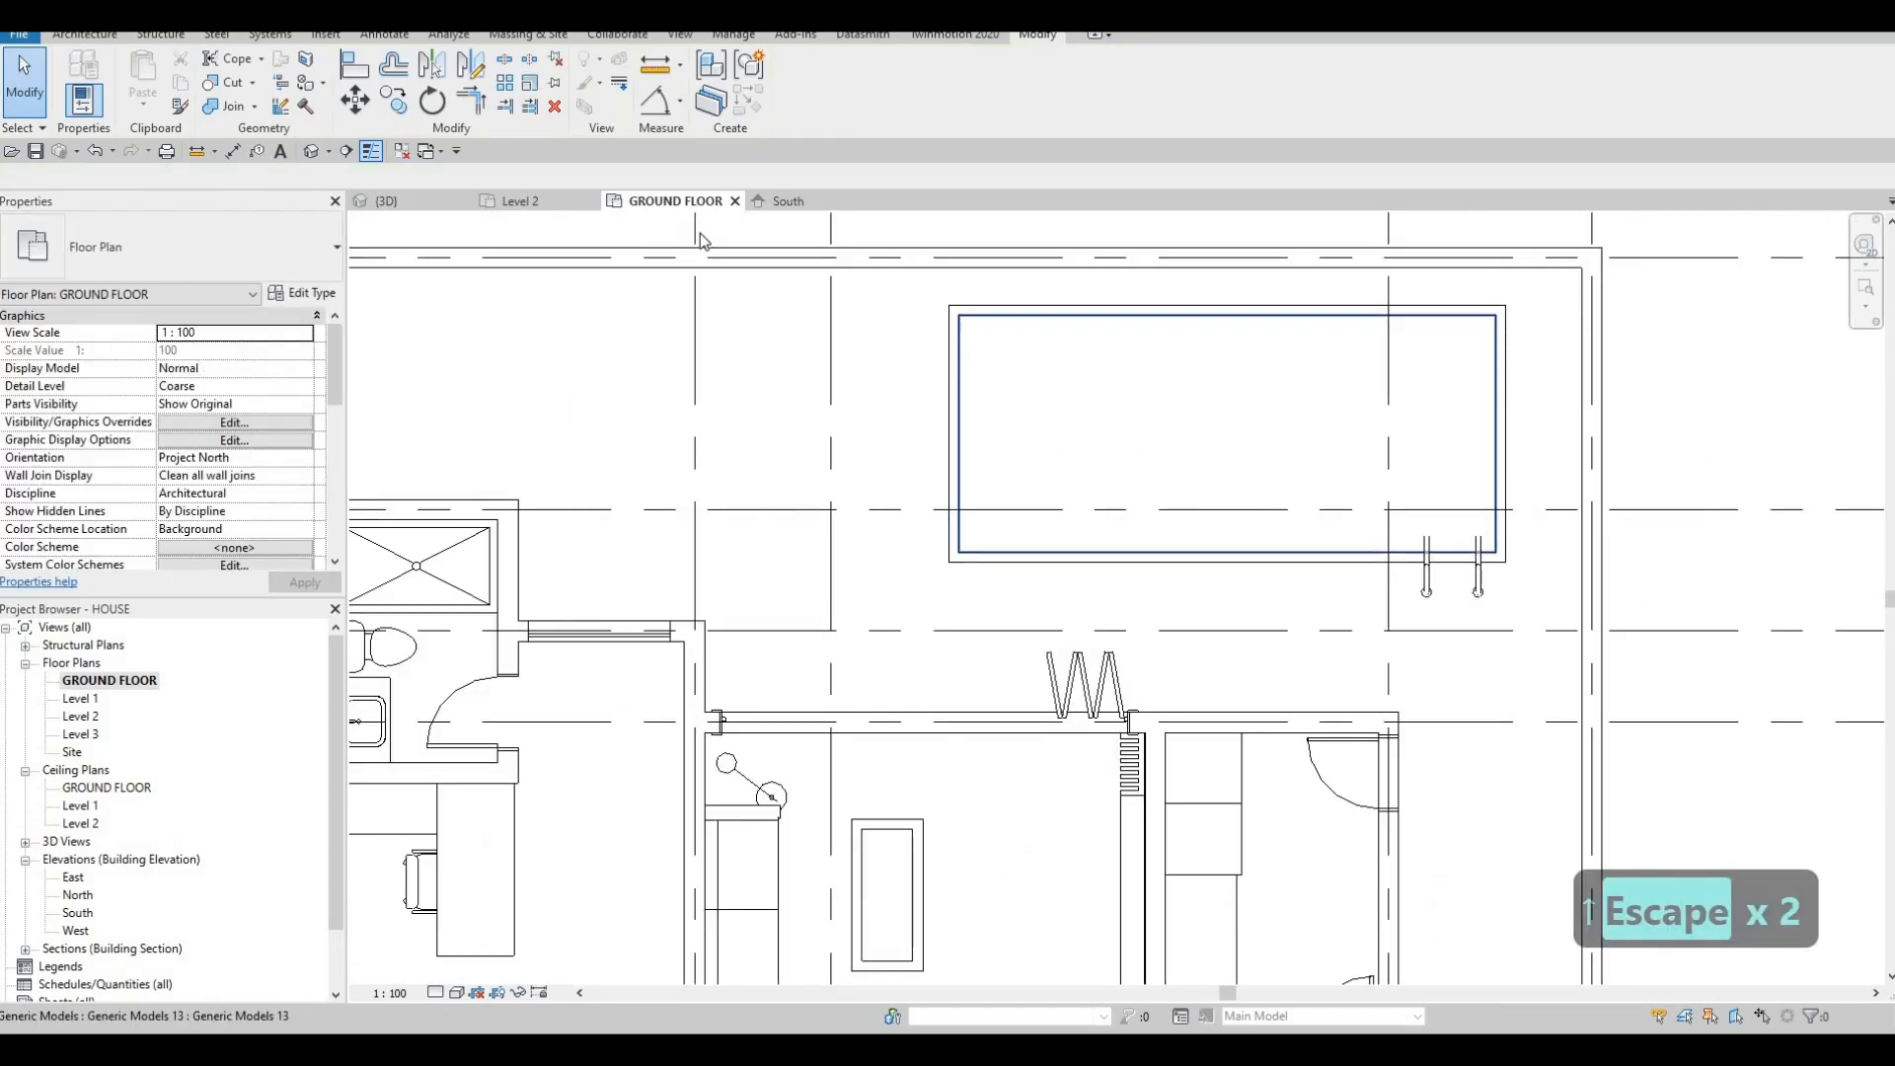
In the 3D view, stretch the underside of the pool's in-place water volume slightly downward to deepen it.
{"action": "key", "text": "Escape"}
{"action": "left_click", "coordinate": [388, 201]}
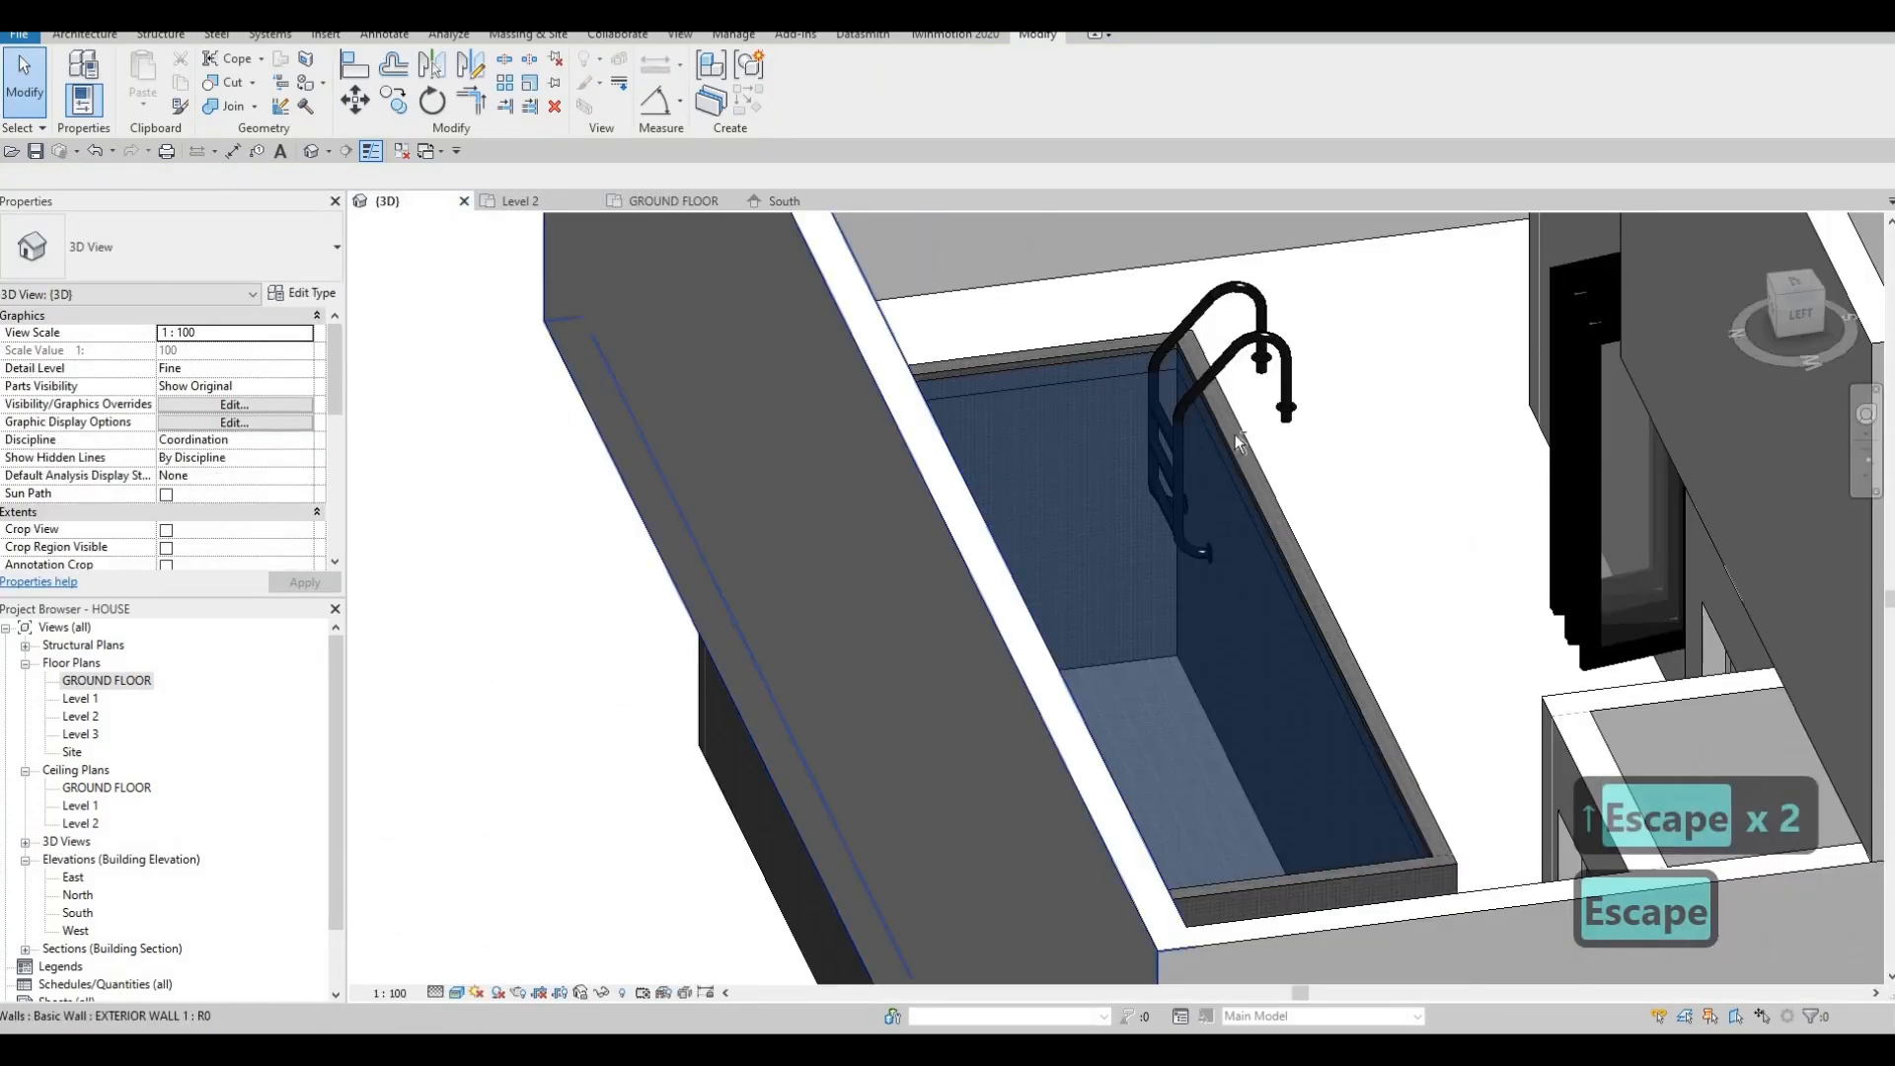
{"action": "scroll", "coordinate": [1125, 389], "scroll_direction": "down", "scroll_amount": 2}
{"action": "middle_click_drag", "start_coordinate": [1125, 391], "coordinate": [955, 385], "text": "shift"}
{"action": "middle_click_drag", "start_coordinate": [1067, 457], "coordinate": [909, 490], "text": "shift"}
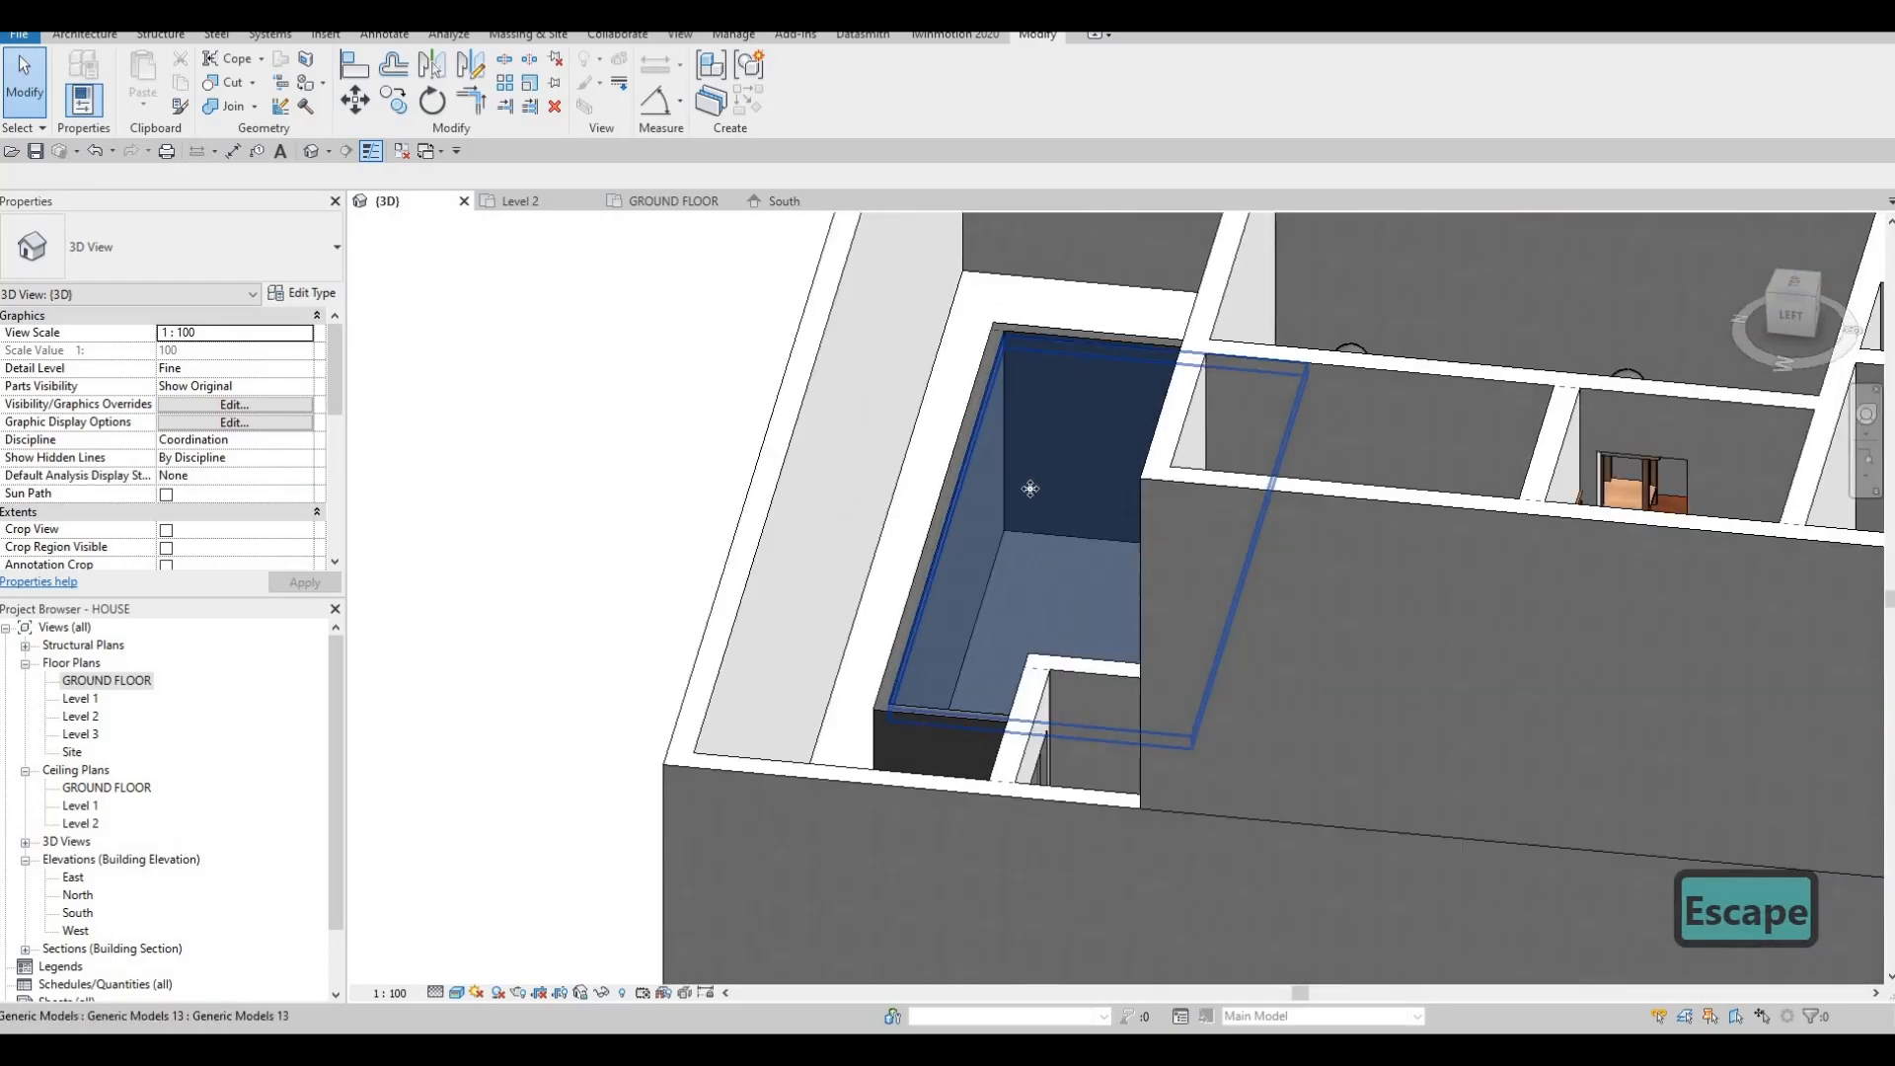
{"action": "left_click", "coordinate": [1099, 537]}
{"action": "scroll", "coordinate": [1151, 568], "scroll_direction": "up", "scroll_amount": 4}
{"action": "left_click_drag", "start_coordinate": [1149, 571], "coordinate": [1151, 606]}
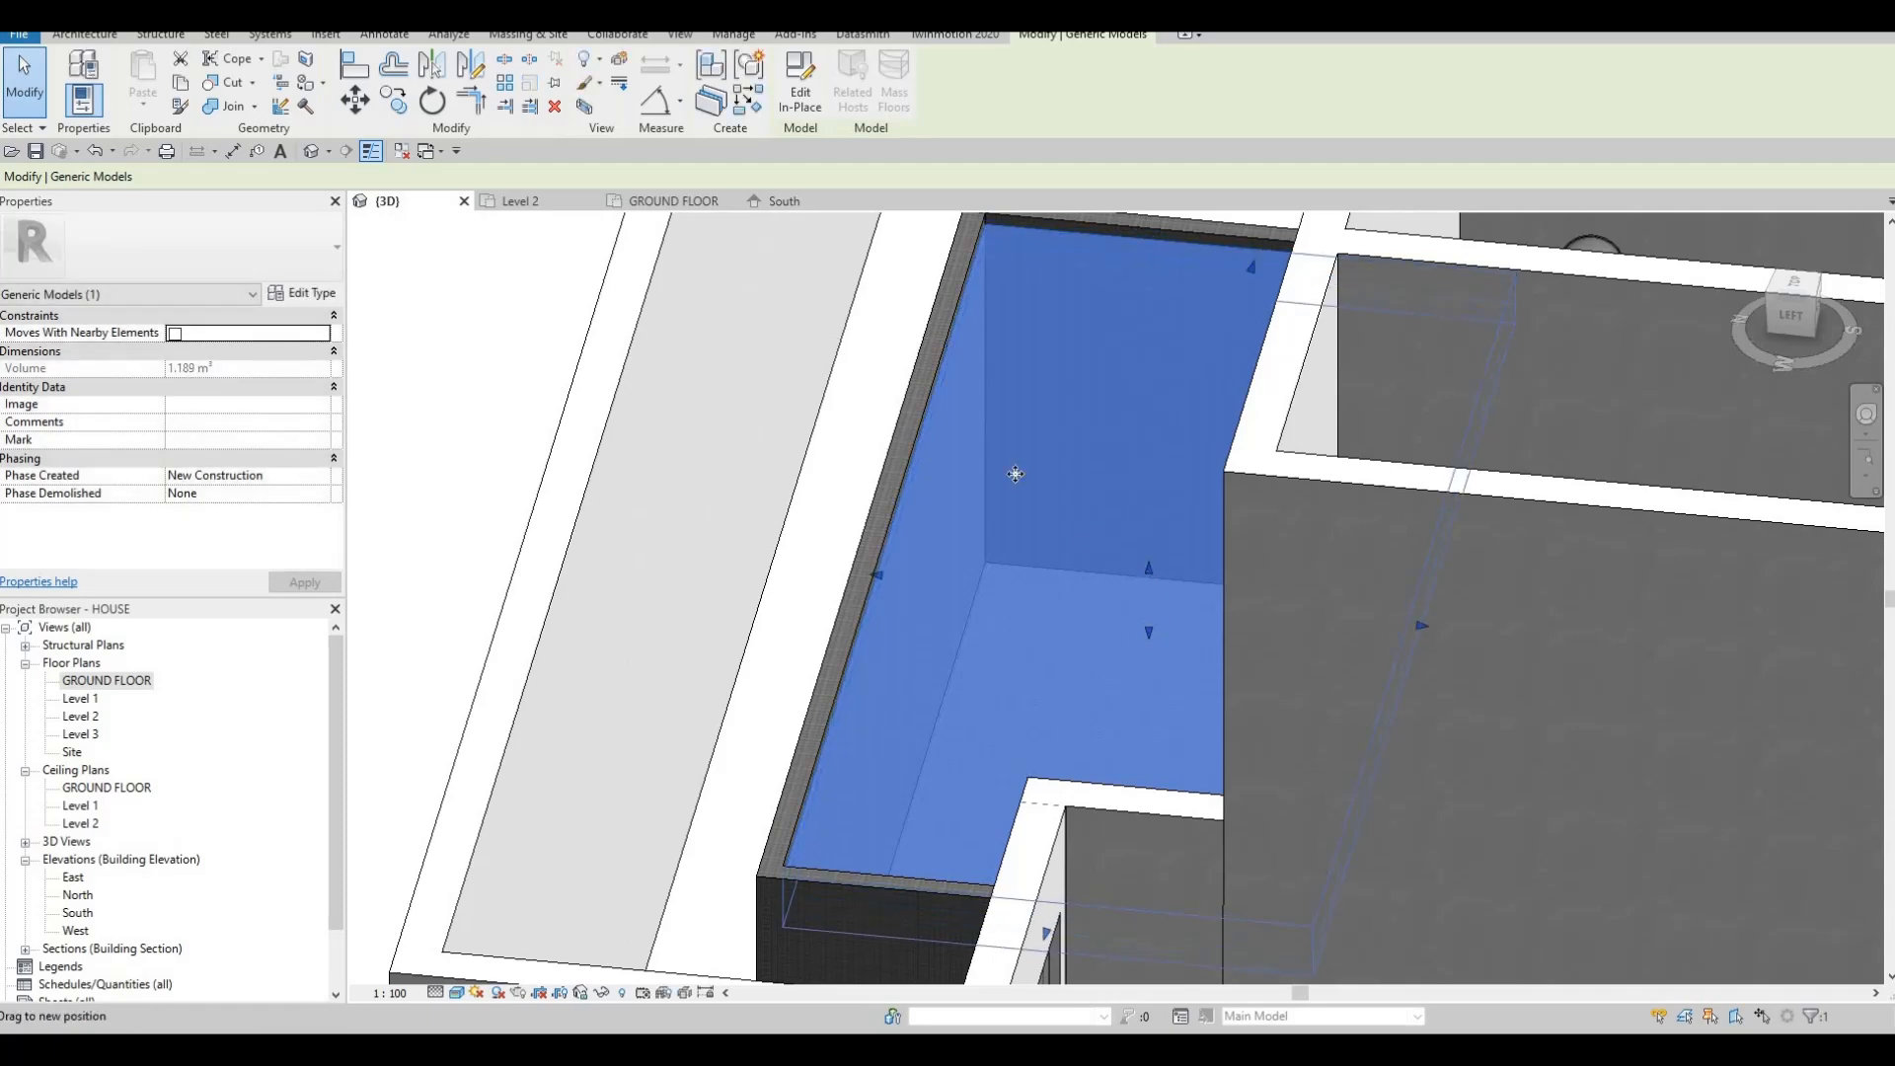
{"action": "scroll", "coordinate": [1087, 476], "scroll_direction": "down", "scroll_amount": 2}
{"action": "key", "text": "Escape"}
Examine the pool, its ladder and the open areas around the house in the 3D view and the GROUND FLOOR plan.
{"action": "middle_click_drag", "start_coordinate": [1263, 479], "coordinate": [1343, 455]}
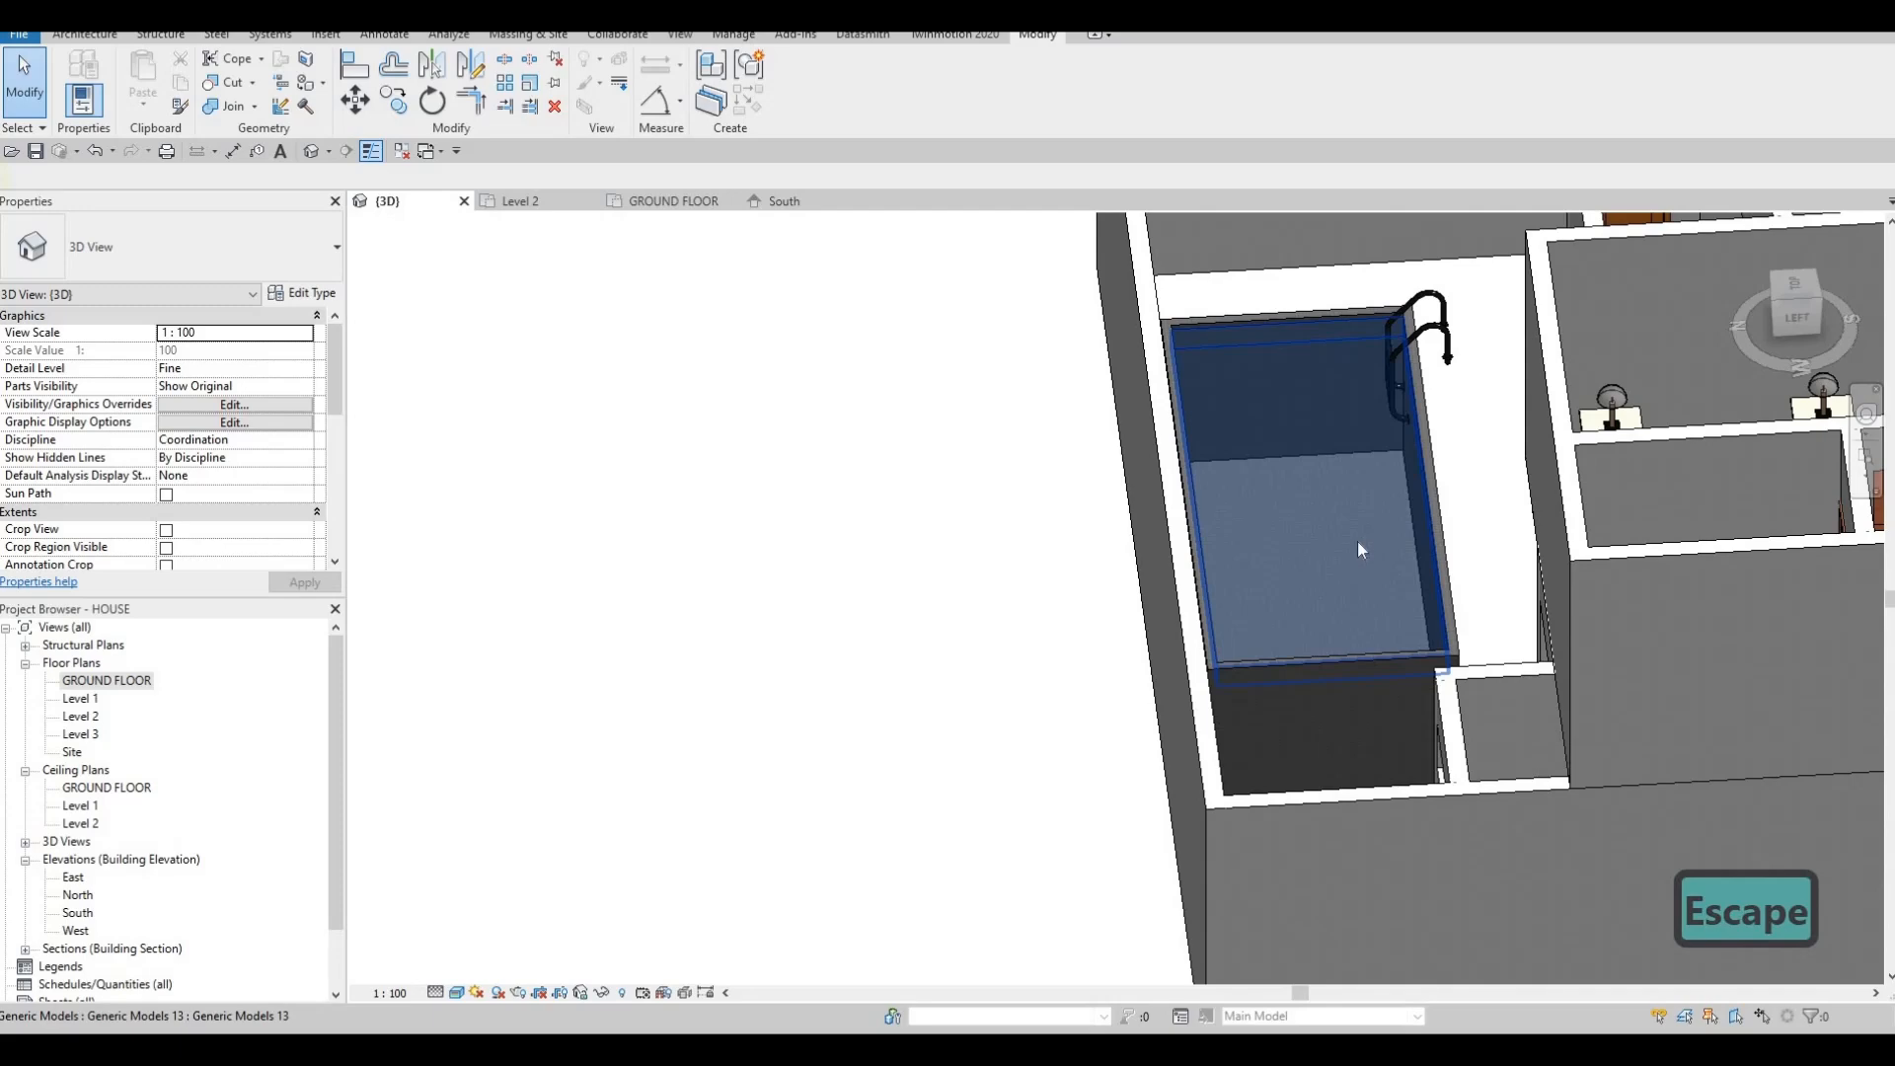
{"action": "scroll", "coordinate": [1180, 592], "scroll_direction": "down", "scroll_amount": 2}
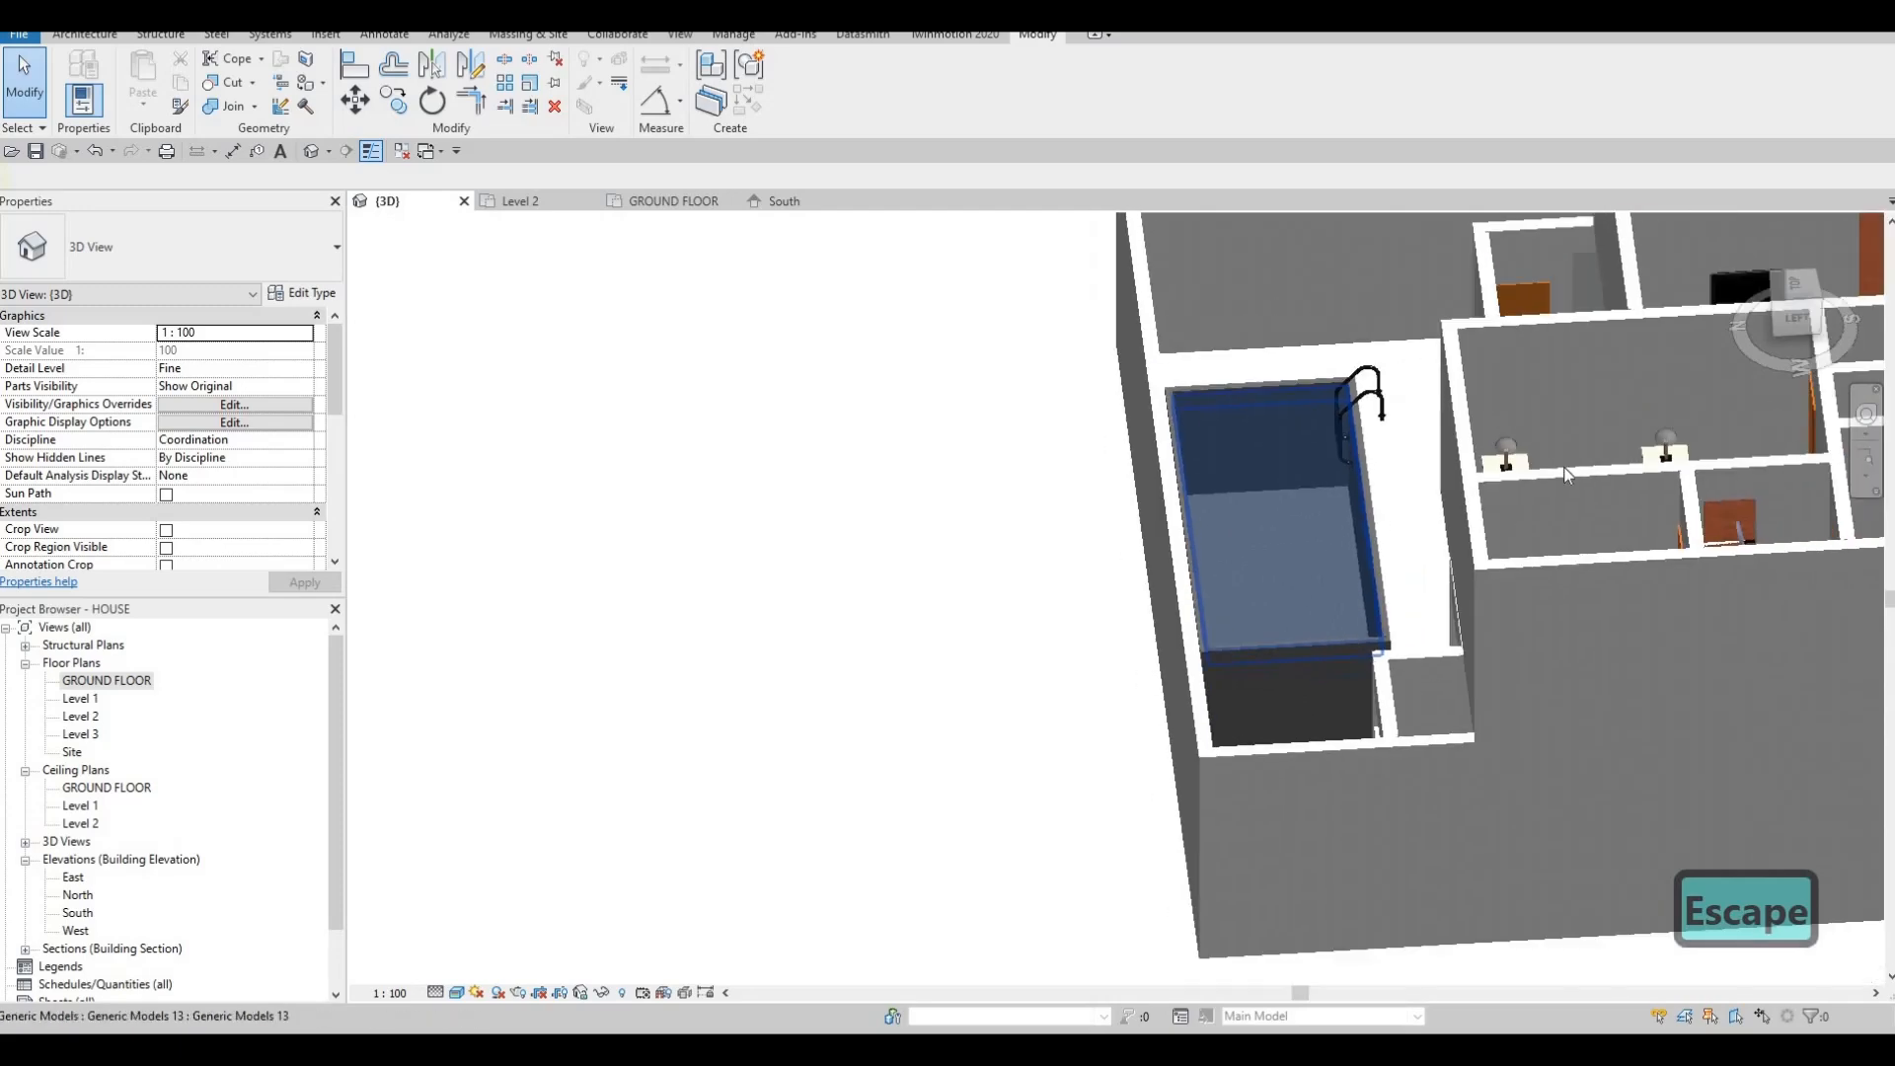
{"action": "middle_click_drag", "start_coordinate": [1566, 474], "coordinate": [1330, 481]}
{"action": "scroll", "coordinate": [1330, 481], "scroll_direction": "down", "scroll_amount": 1}
{"action": "middle_click_drag", "start_coordinate": [1056, 492], "coordinate": [962, 429], "text": "shift"}
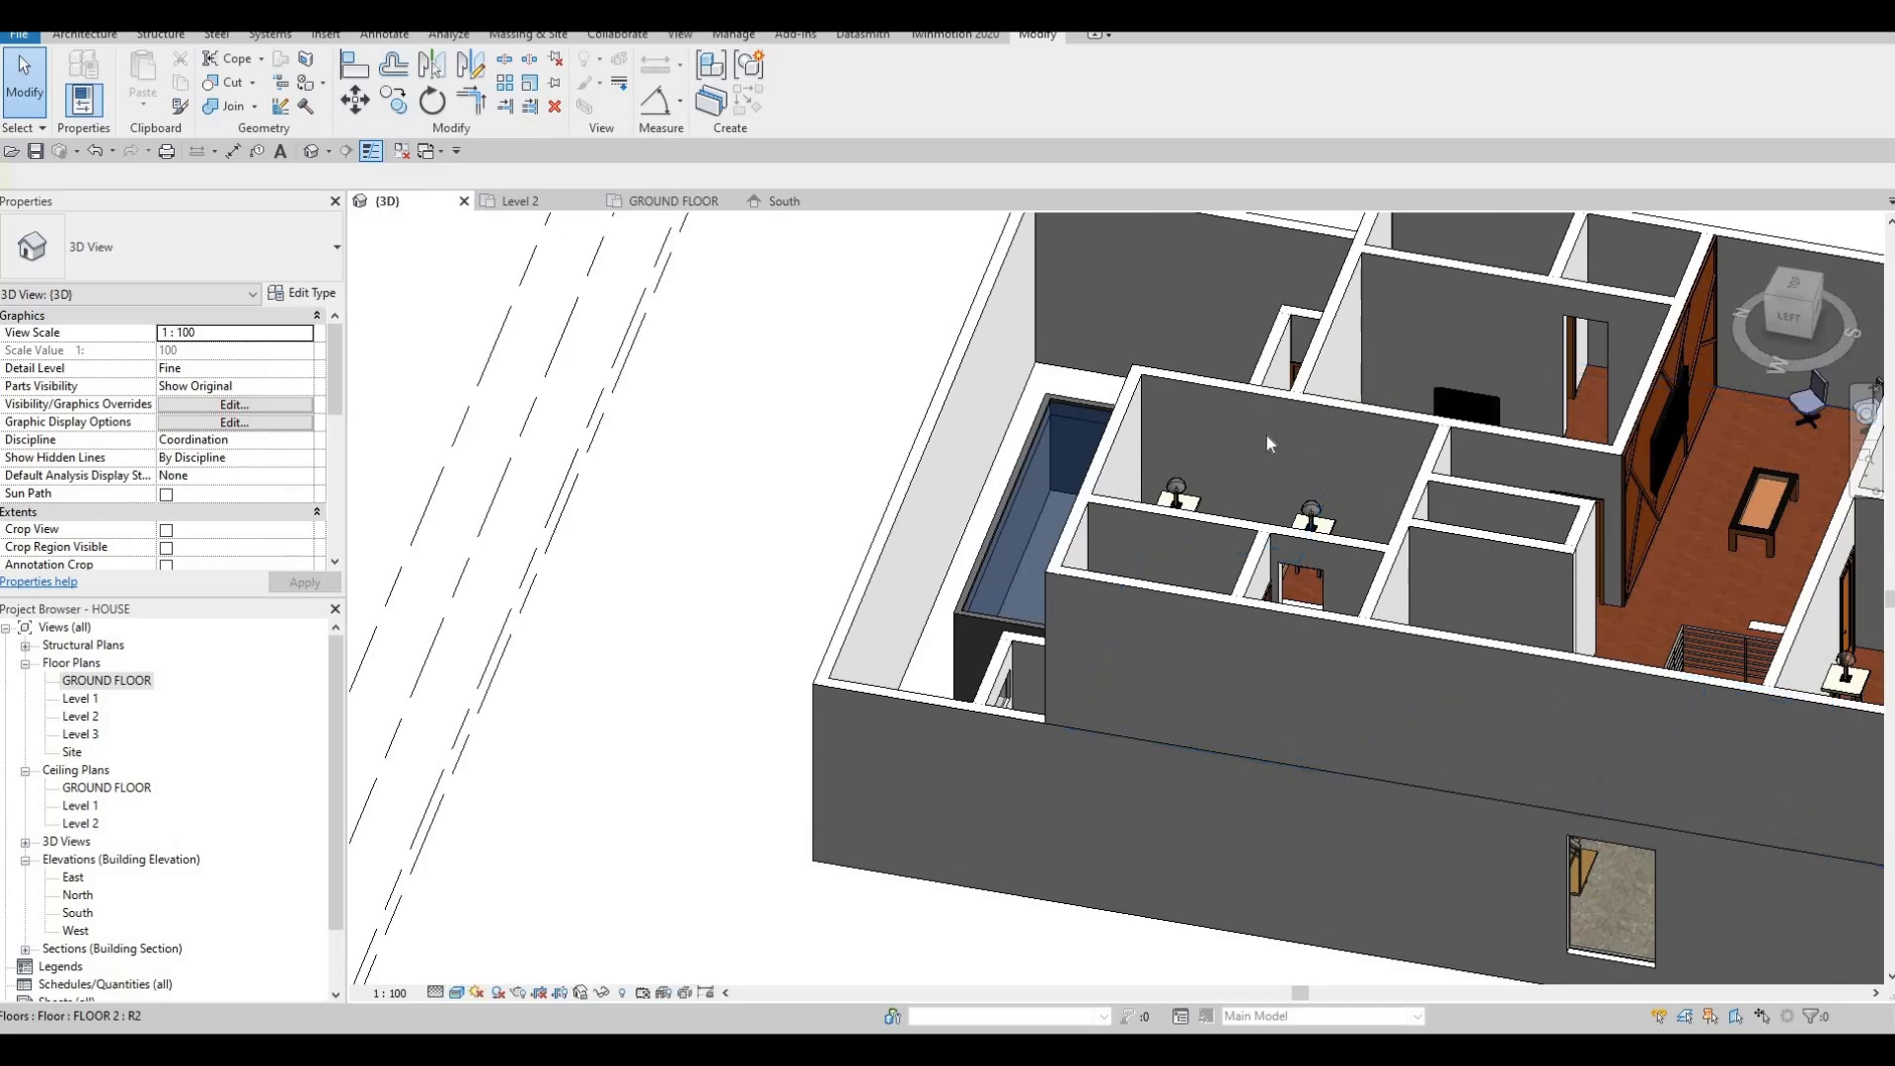
{"action": "middle_click_drag", "start_coordinate": [1265, 435], "coordinate": [938, 474], "text": "shift"}
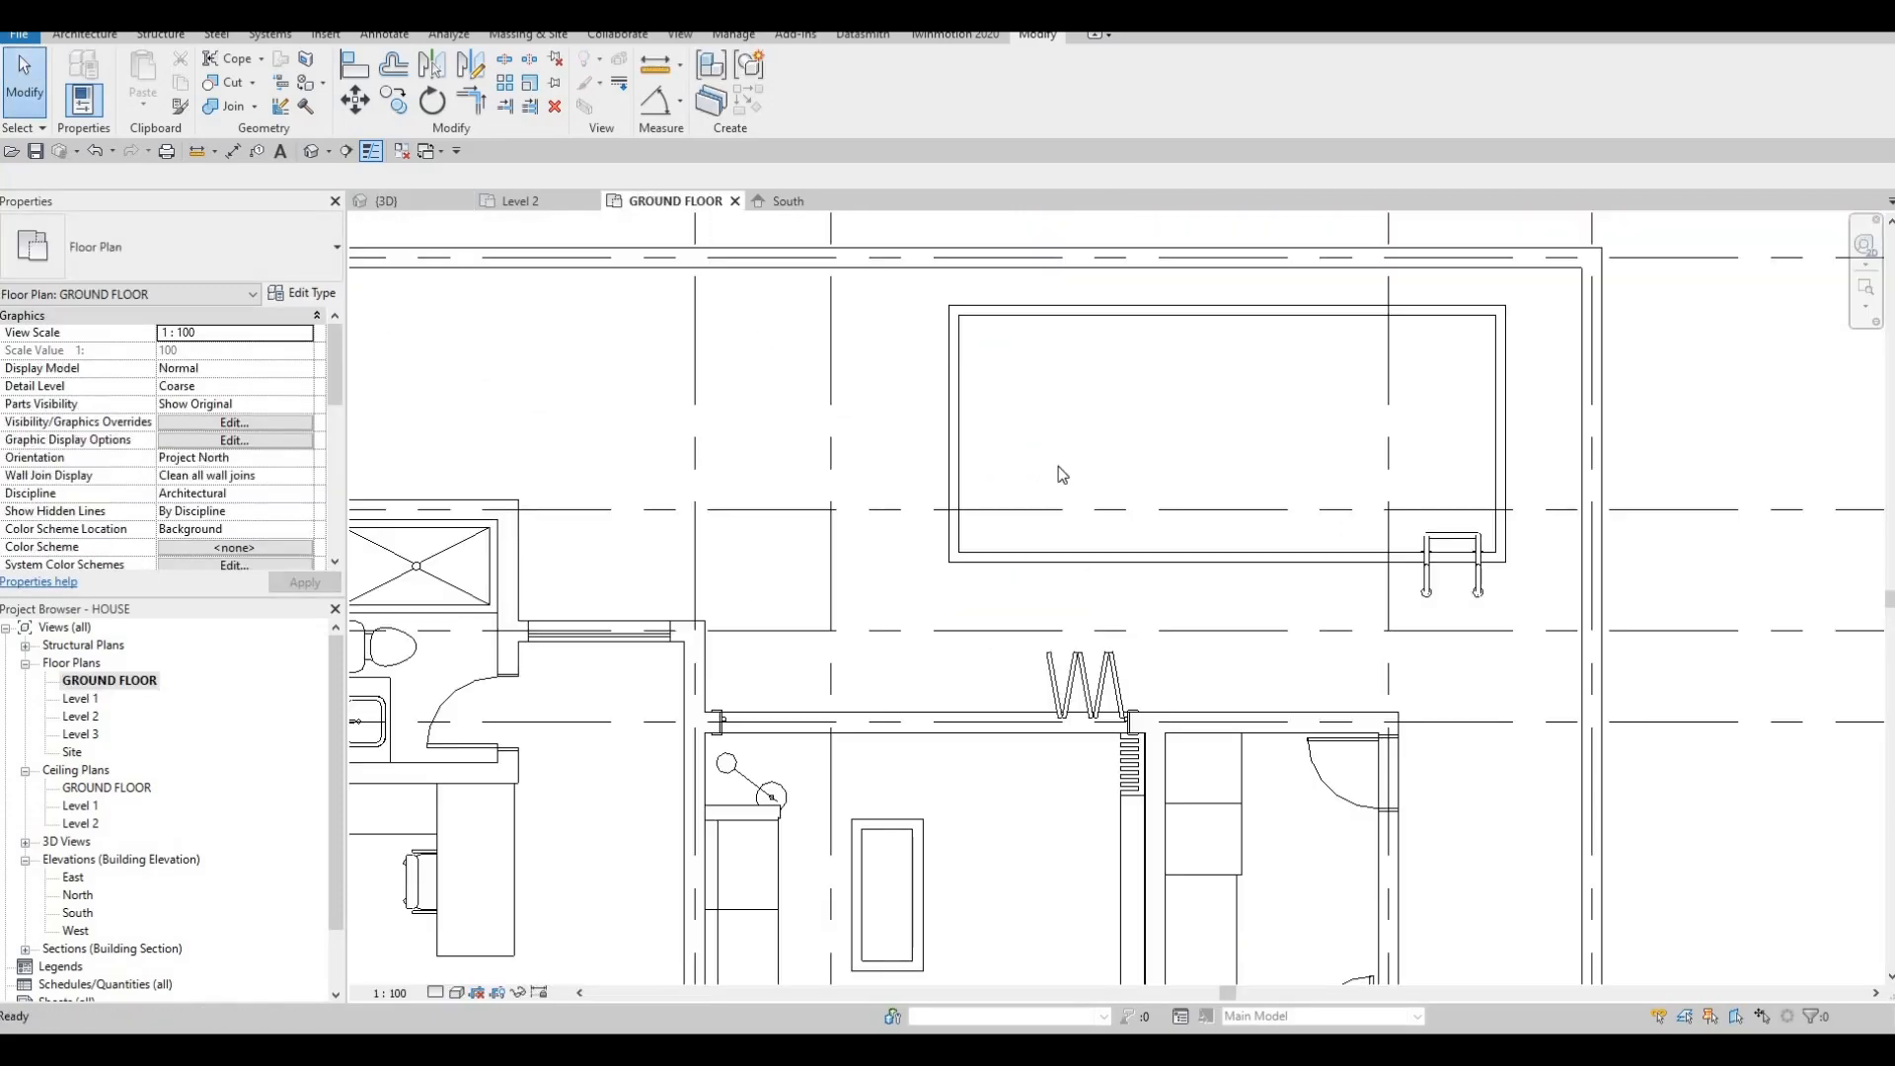
{"action": "scroll", "coordinate": [1058, 466], "scroll_direction": "down", "scroll_amount": 2}
{"action": "middle_click_drag", "start_coordinate": [928, 467], "coordinate": [990, 404]}
{"action": "scroll", "coordinate": [974, 483], "scroll_direction": "up", "scroll_amount": 2}
{"action": "scroll", "coordinate": [861, 446], "scroll_direction": "down", "scroll_amount": 2}
{"action": "middle_click_drag", "start_coordinate": [765, 443], "coordinate": [677, 393]}
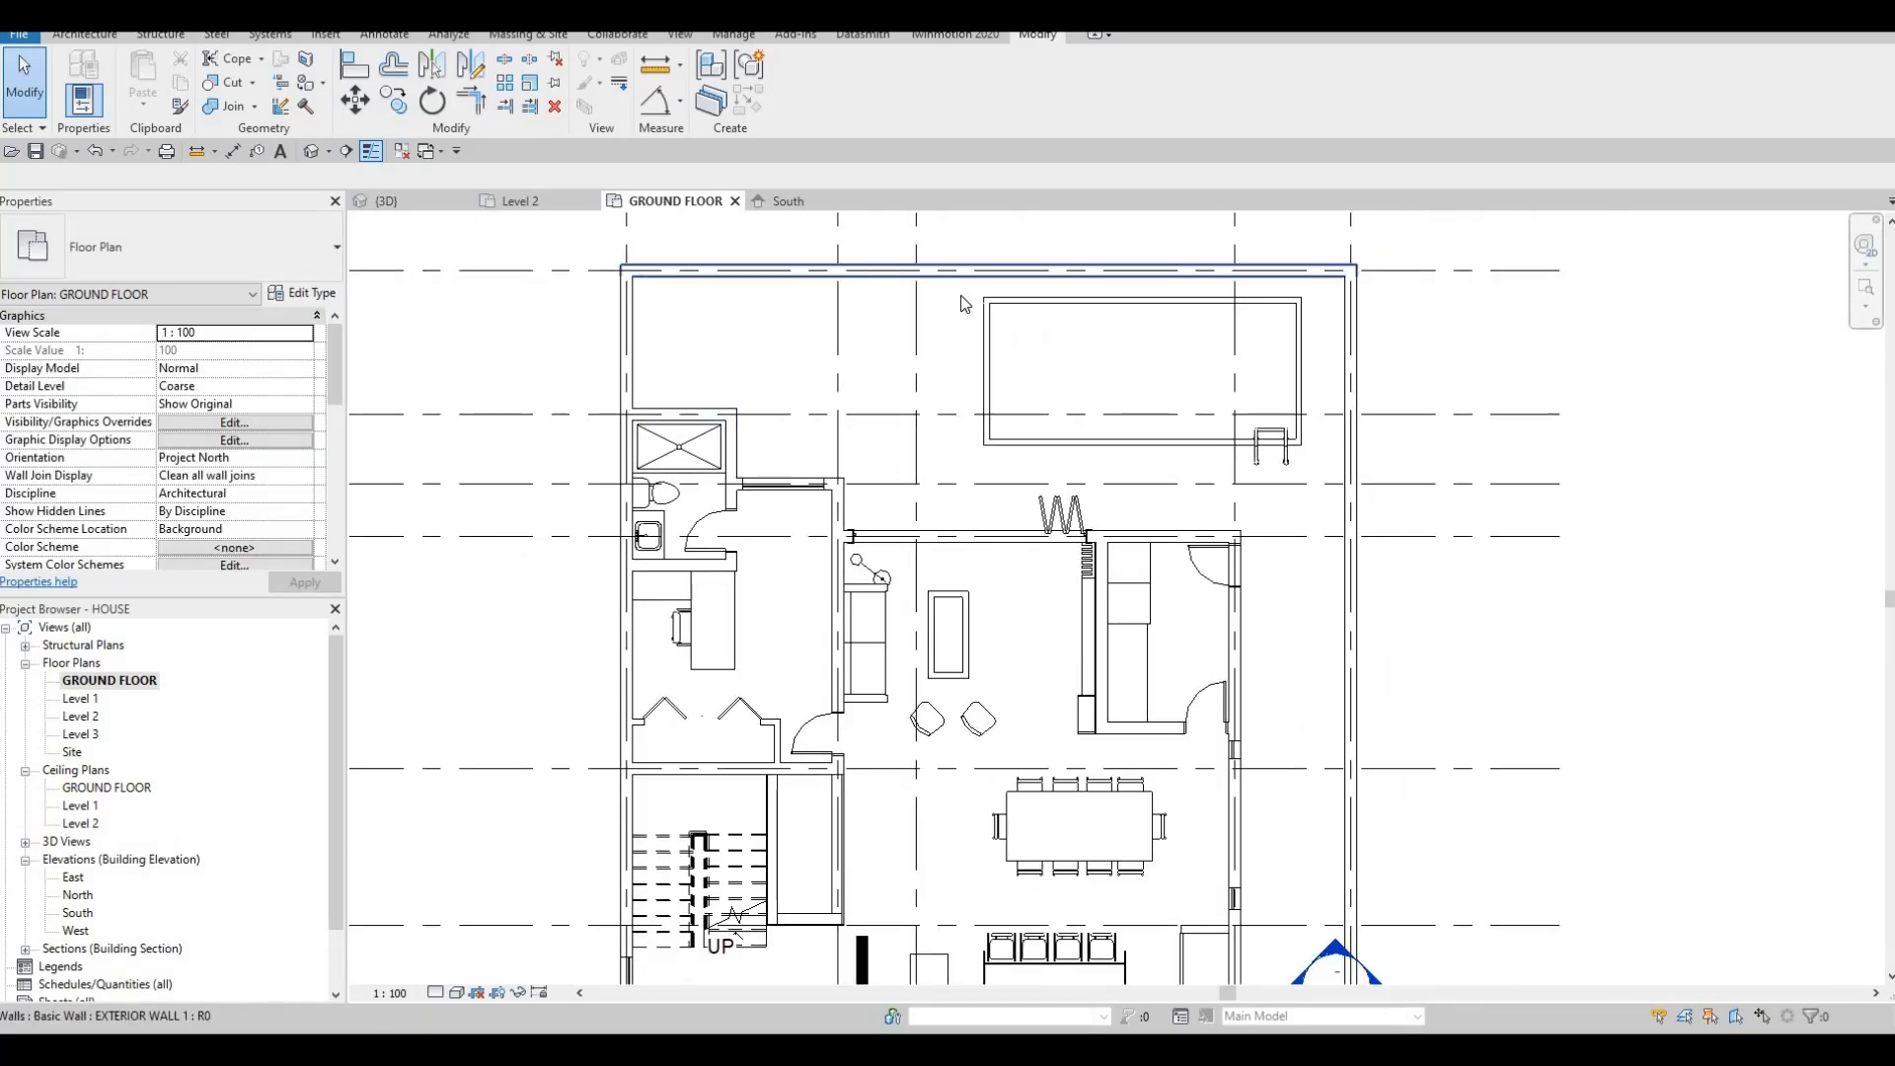
{"action": "middle_click_drag", "start_coordinate": [1332, 344], "coordinate": [1244, 302]}
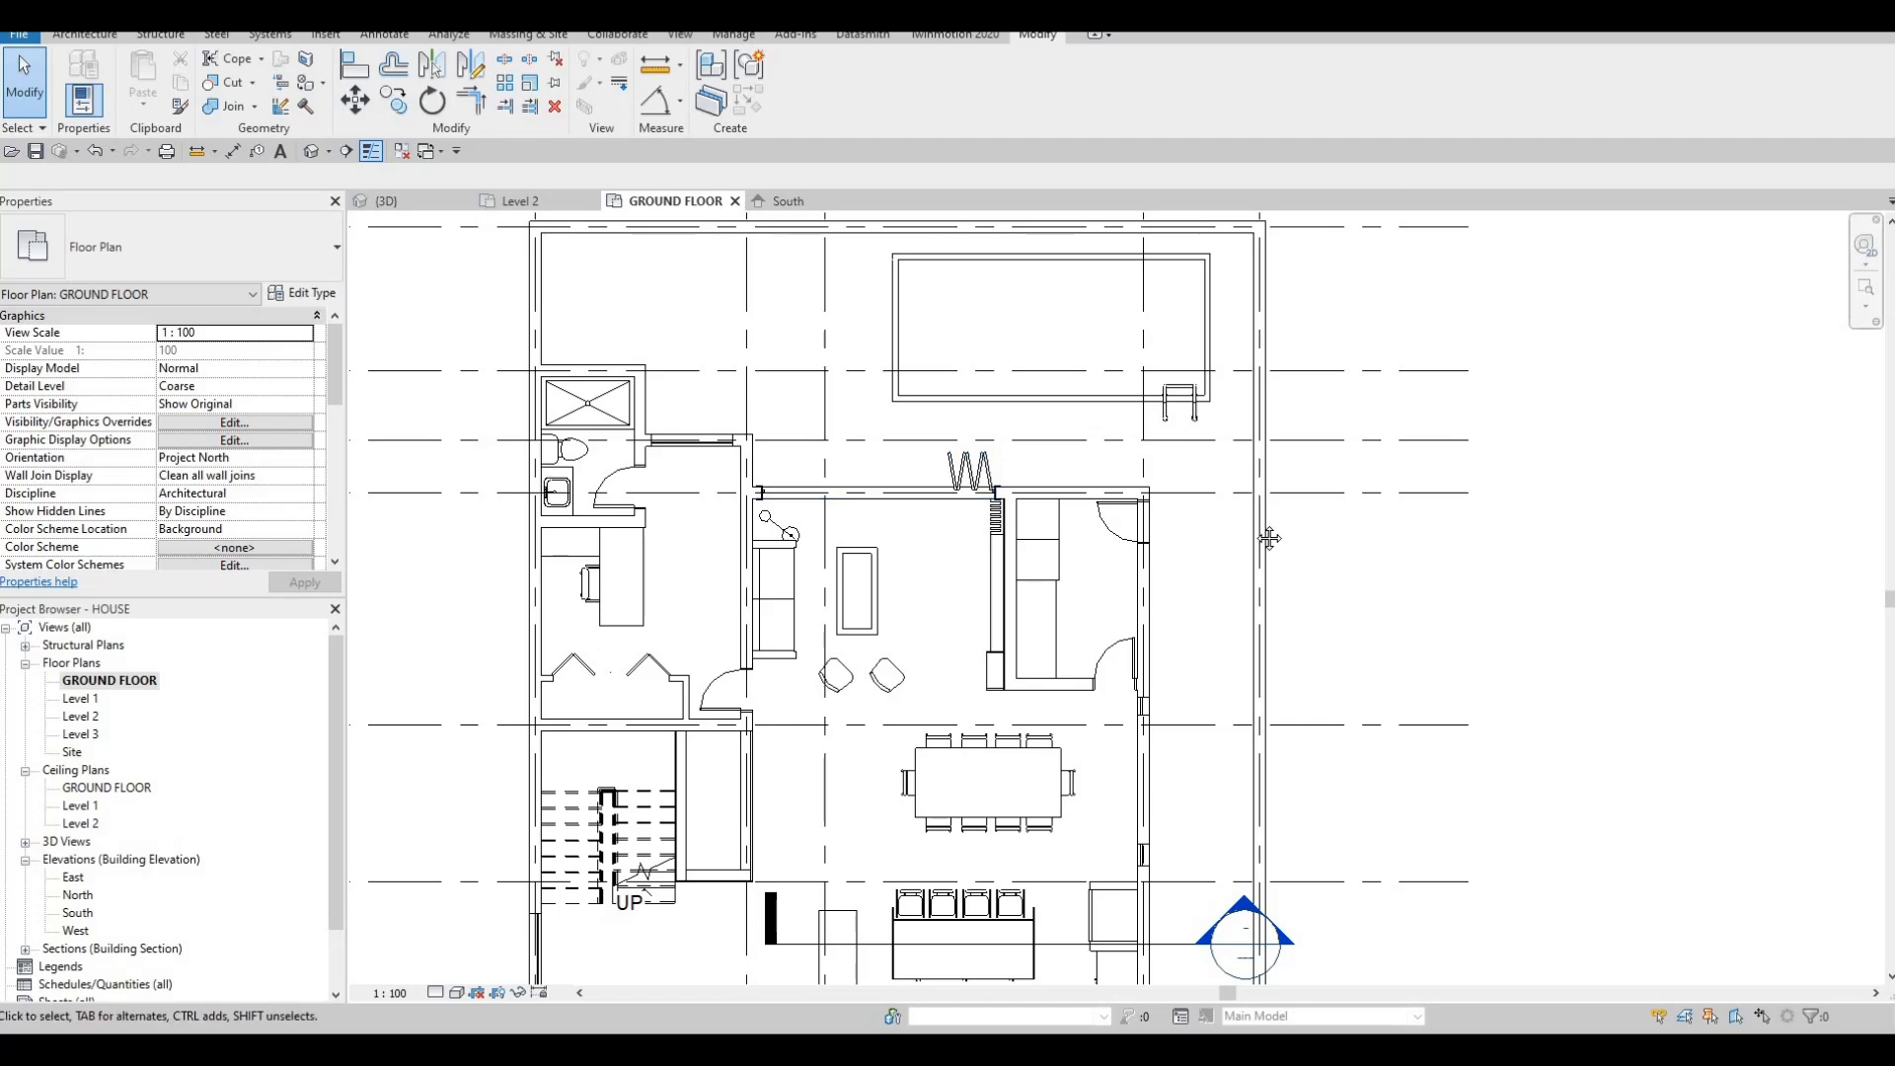
{"action": "middle_click_drag", "start_coordinate": [1260, 765], "coordinate": [1224, 530]}
{"action": "scroll", "coordinate": [1224, 530], "scroll_direction": "down", "scroll_amount": 1}
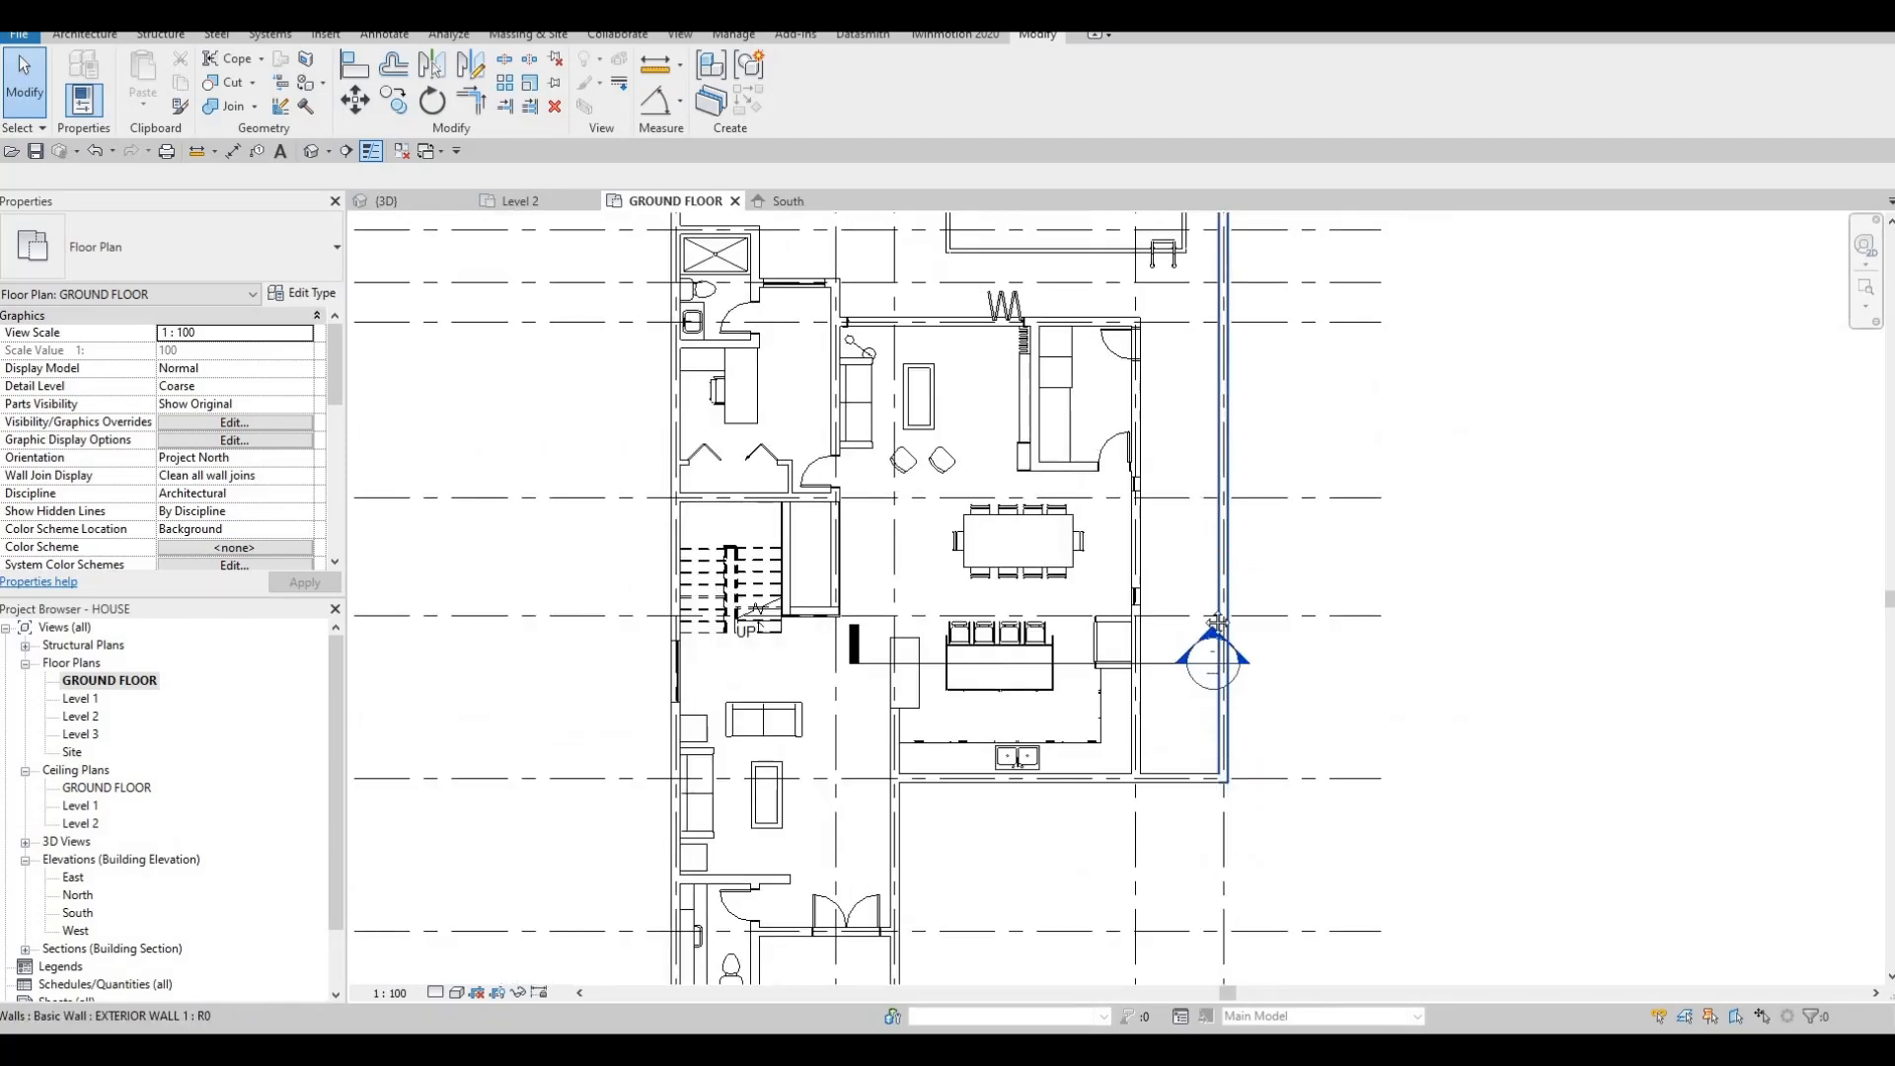
{"action": "middle_click_drag", "start_coordinate": [1066, 493], "coordinate": [1067, 611]}
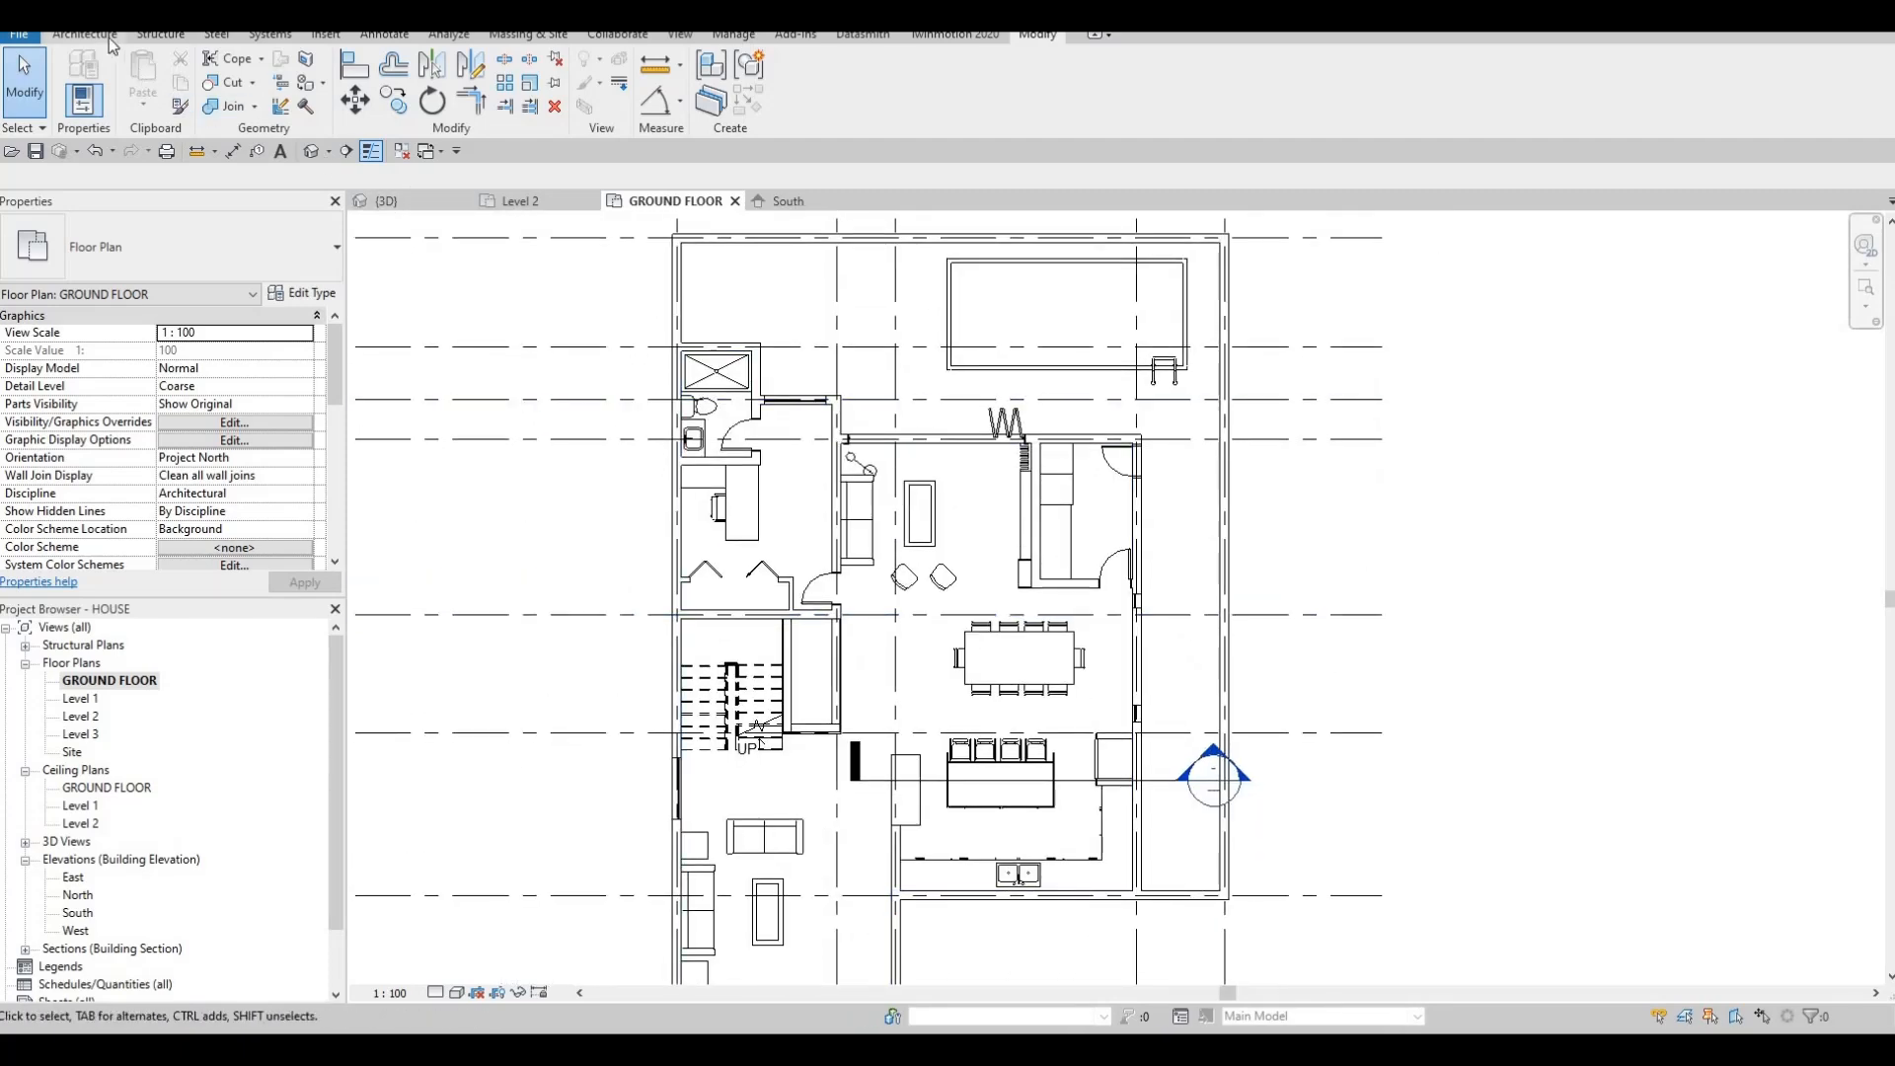
Start an architectural floor on the GROUND FLOOR level and duplicate the FLOOR 2 type as FLOOR 3.
{"action": "left_click", "coordinate": [108, 37]}
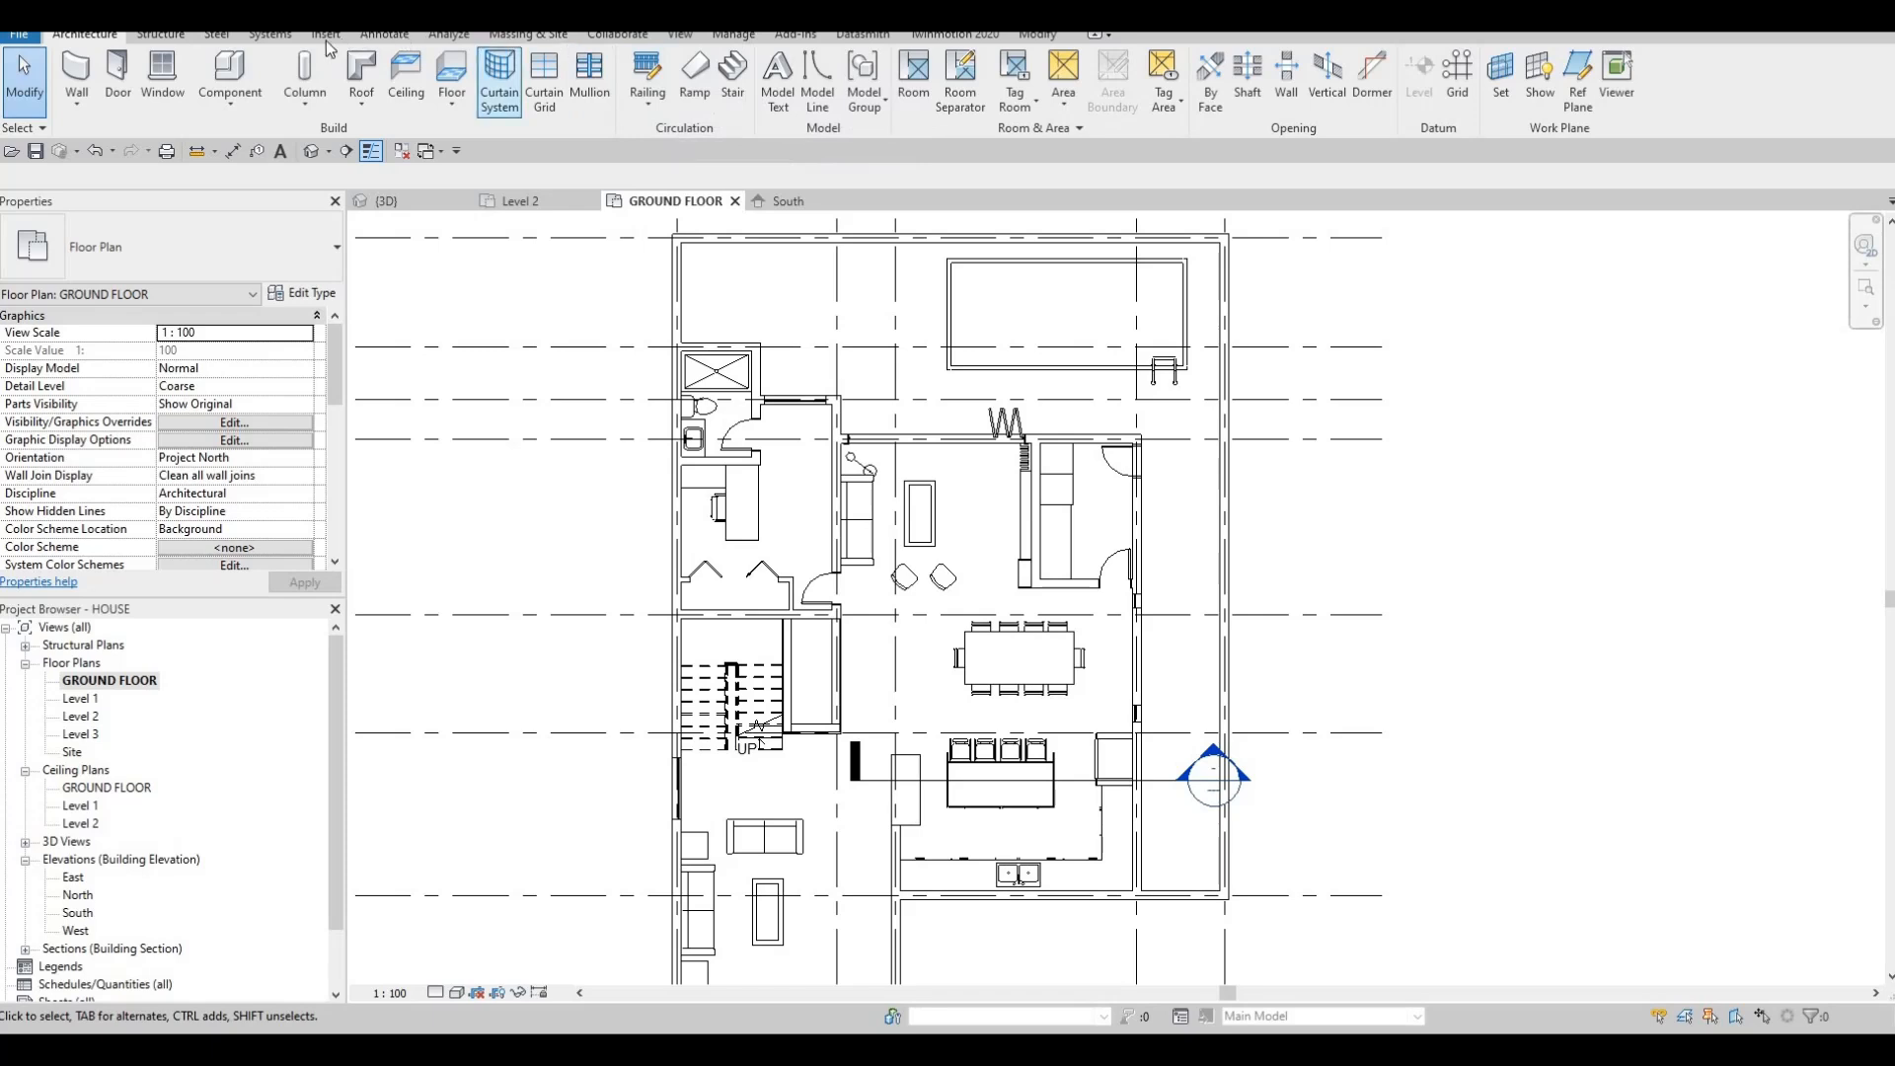
{"action": "left_click", "coordinate": [454, 101]}
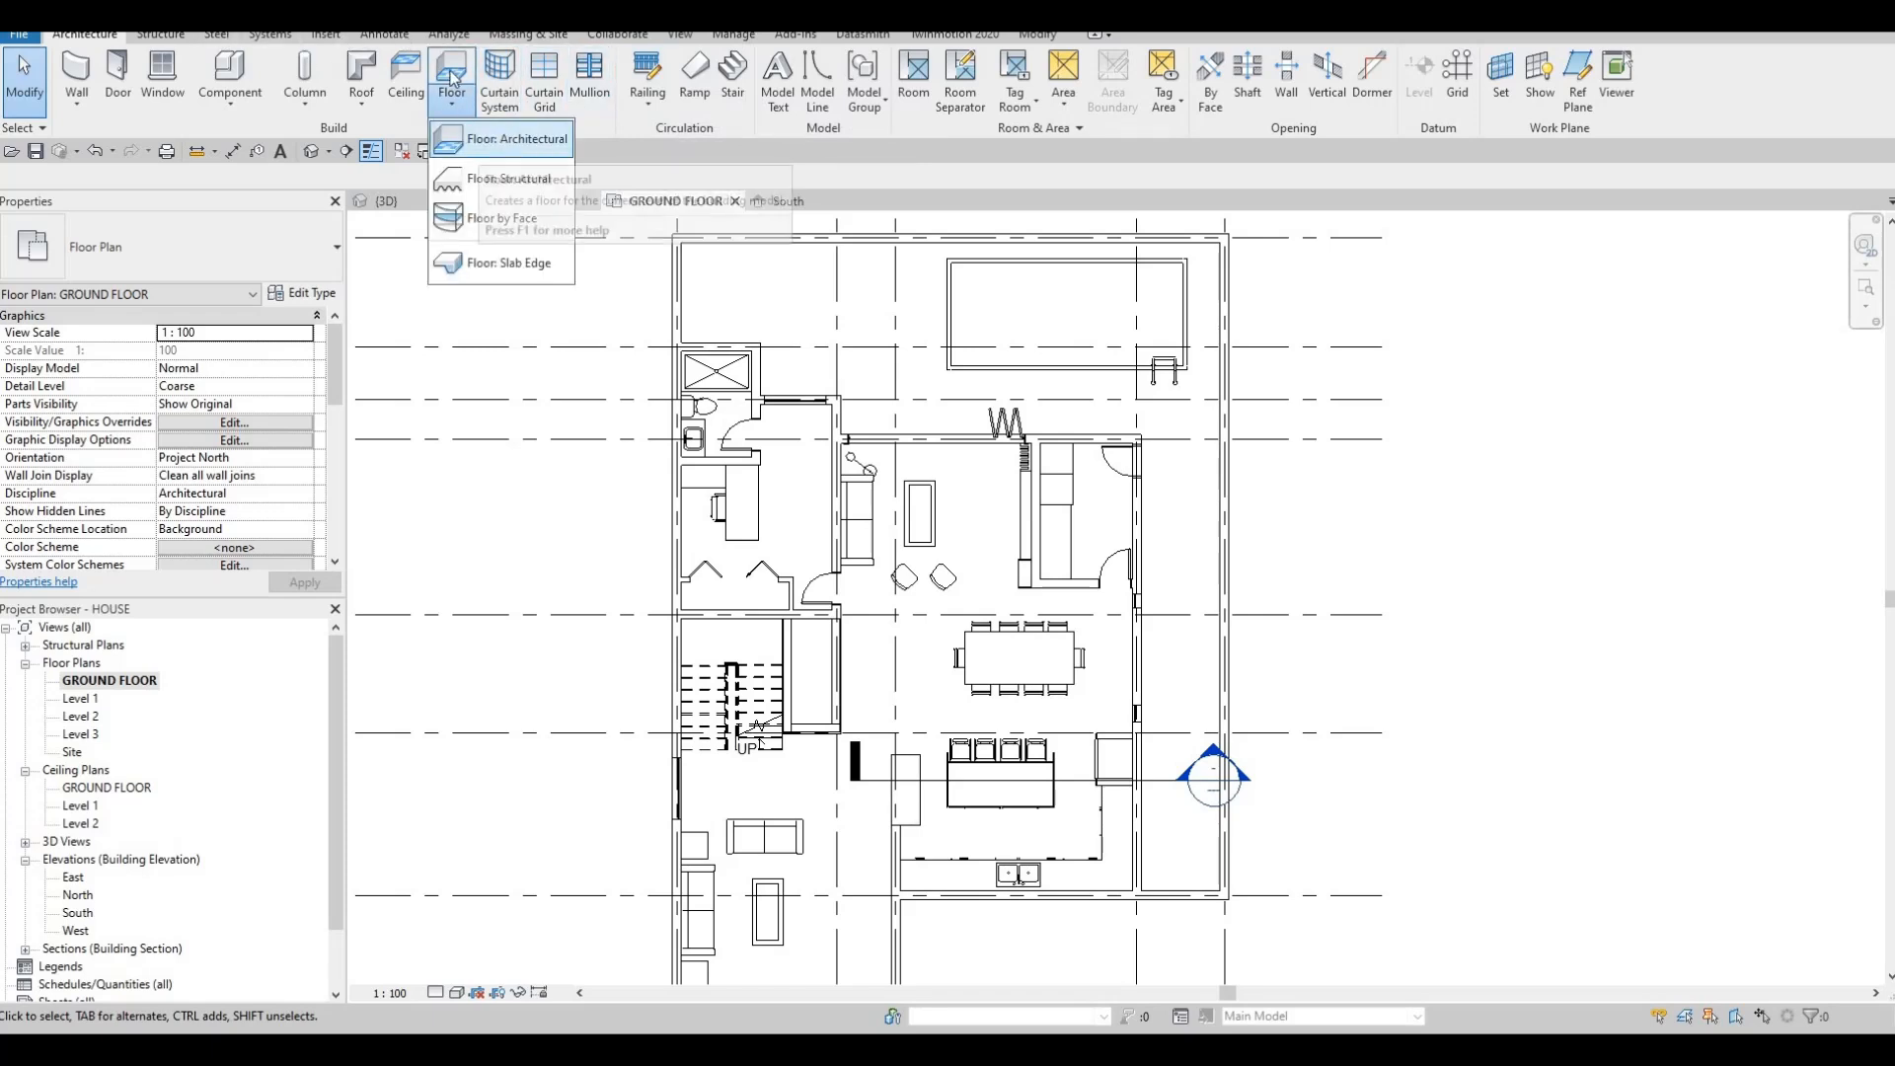
{"action": "left_click", "coordinate": [516, 139]}
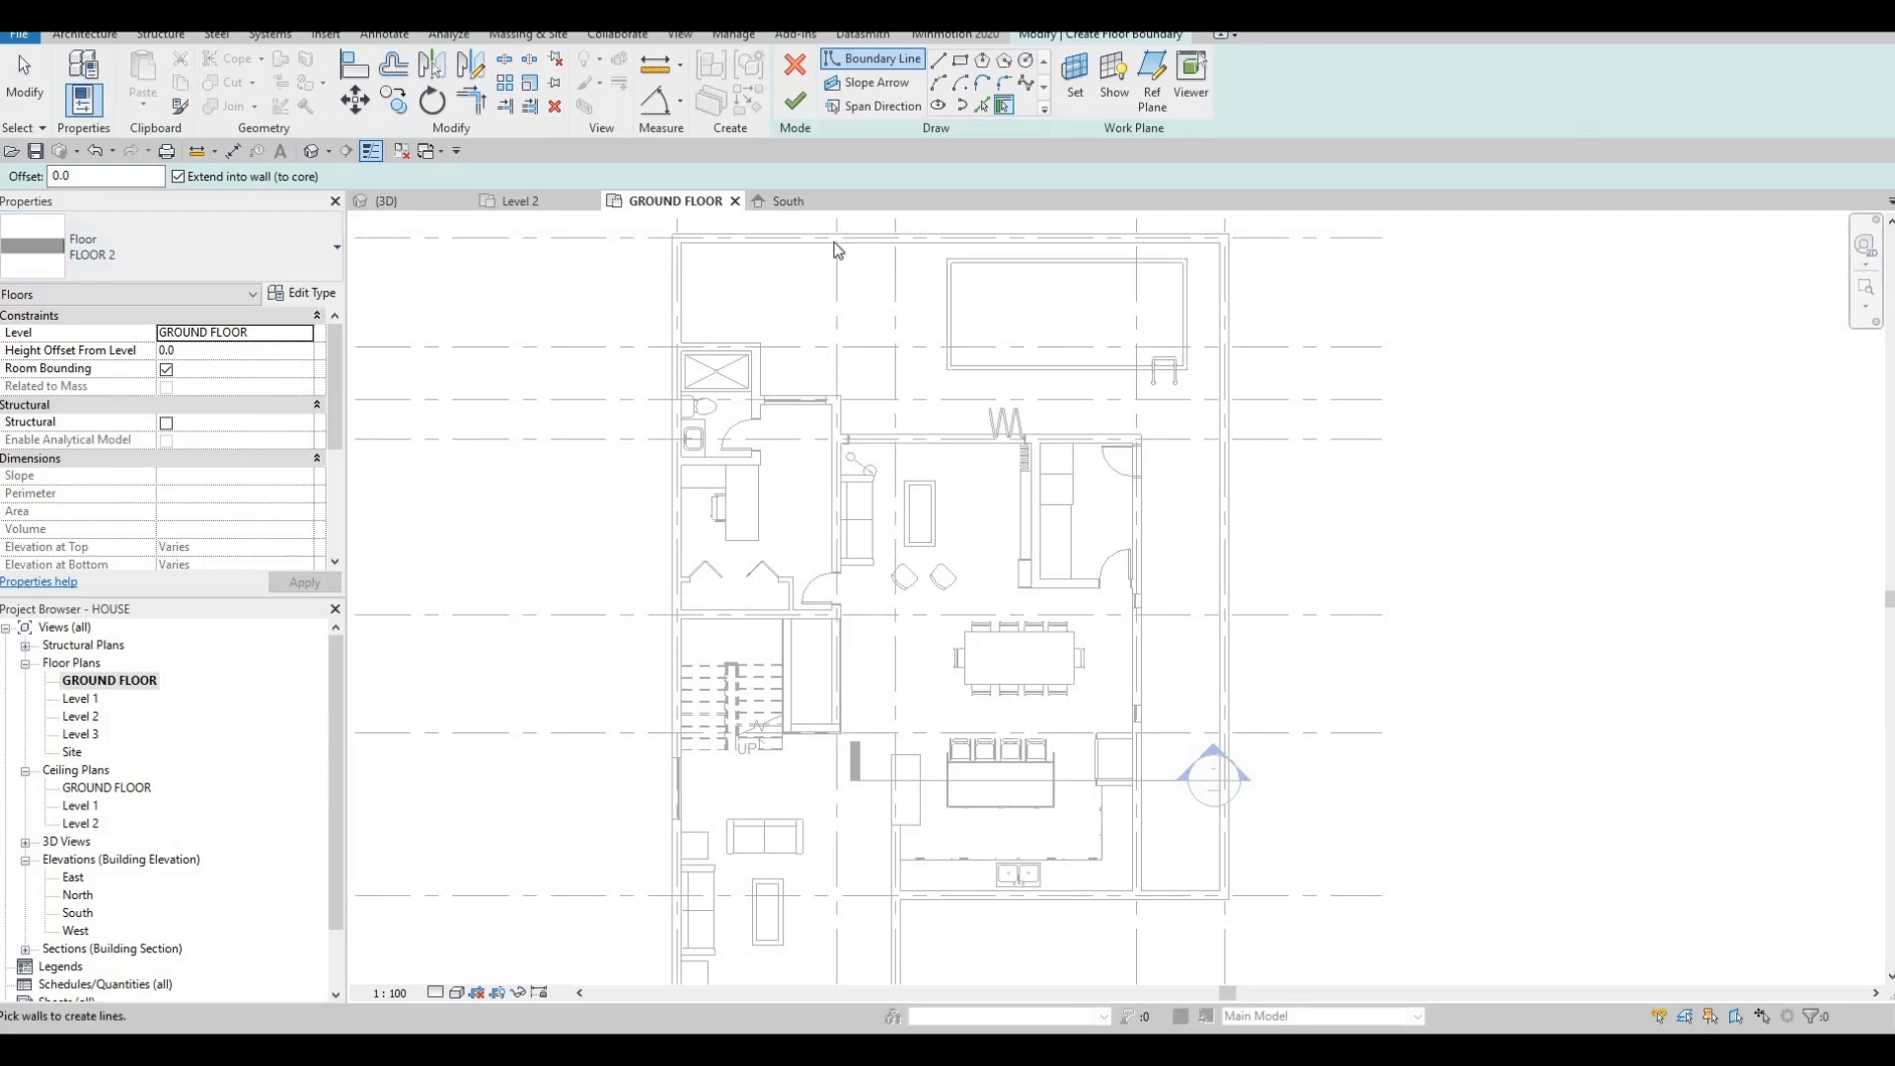
{"action": "left_click", "coordinate": [1380, 185]}
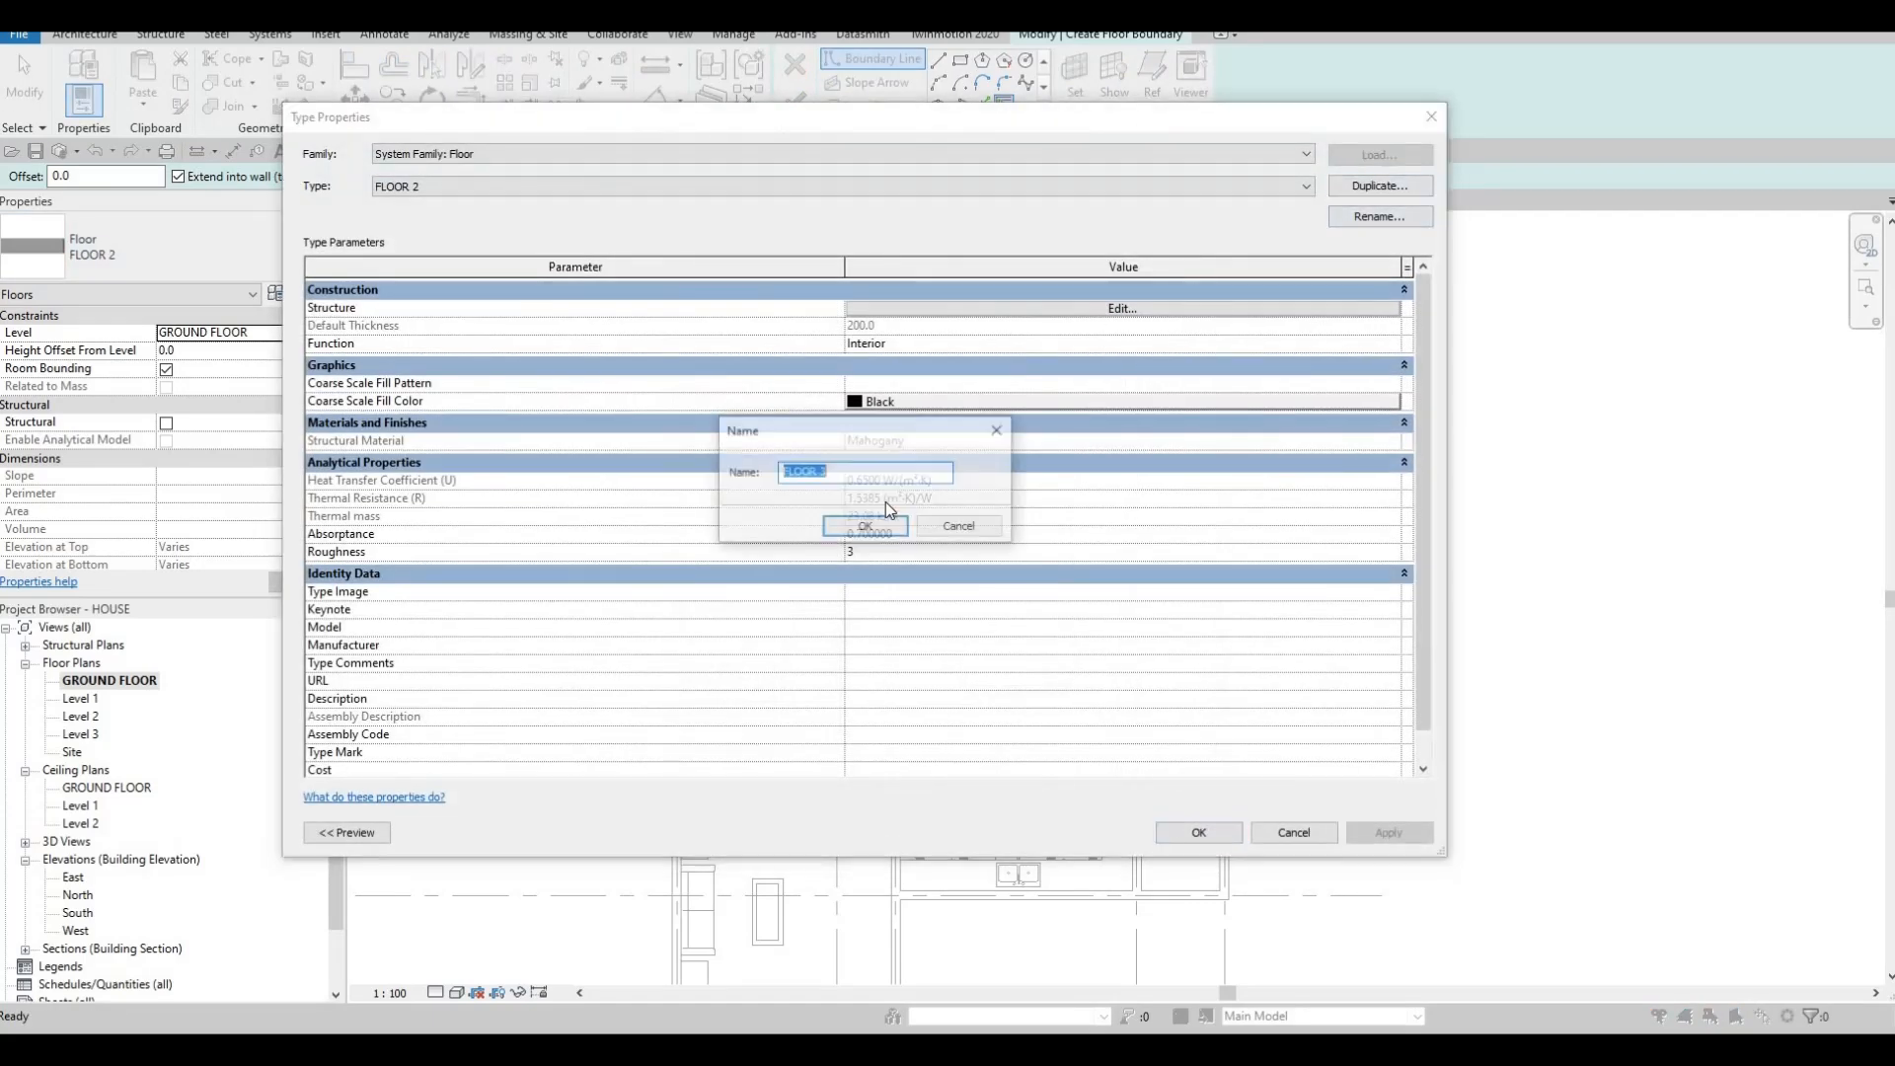
{"action": "key", "text": "Return"}
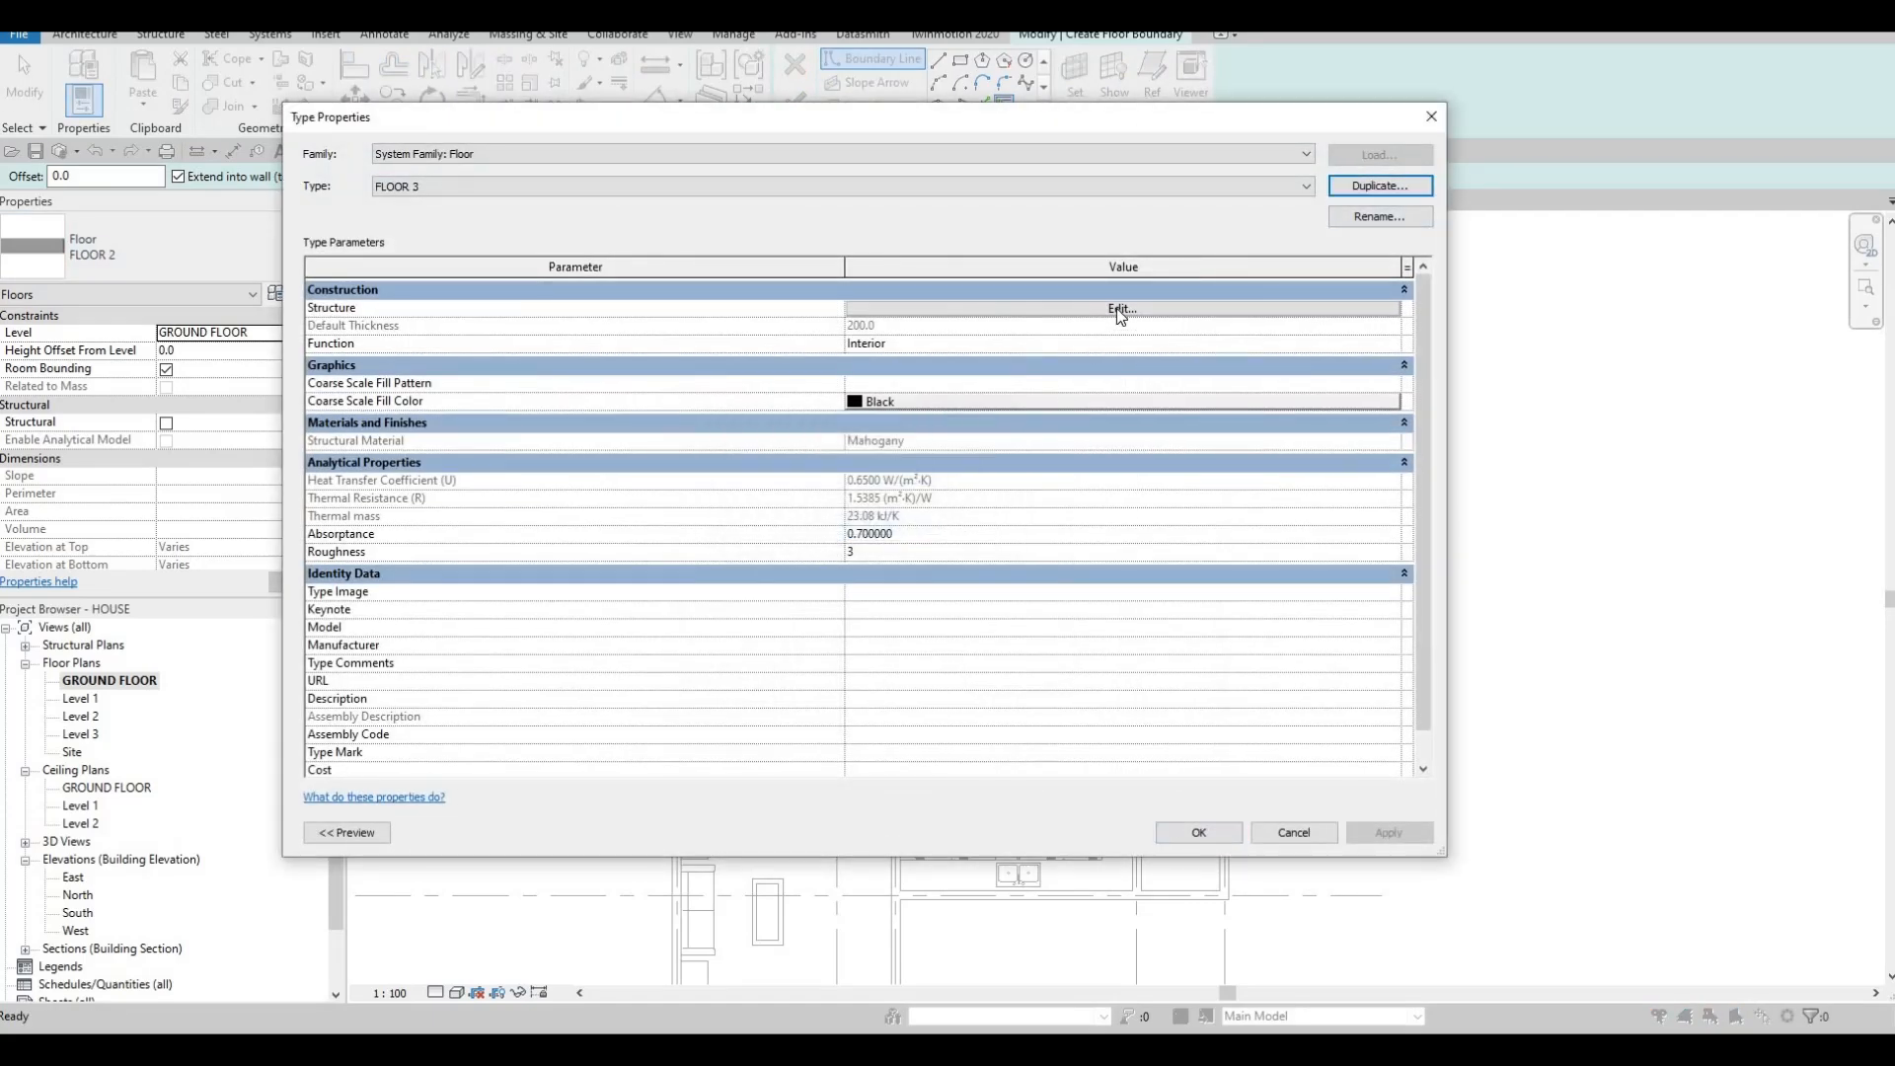
Assign the Grass material to the structure layer of the FLOOR 3 type and accept the type settings.
{"action": "left_click", "coordinate": [868, 313]}
{"action": "left_click", "coordinate": [782, 306]}
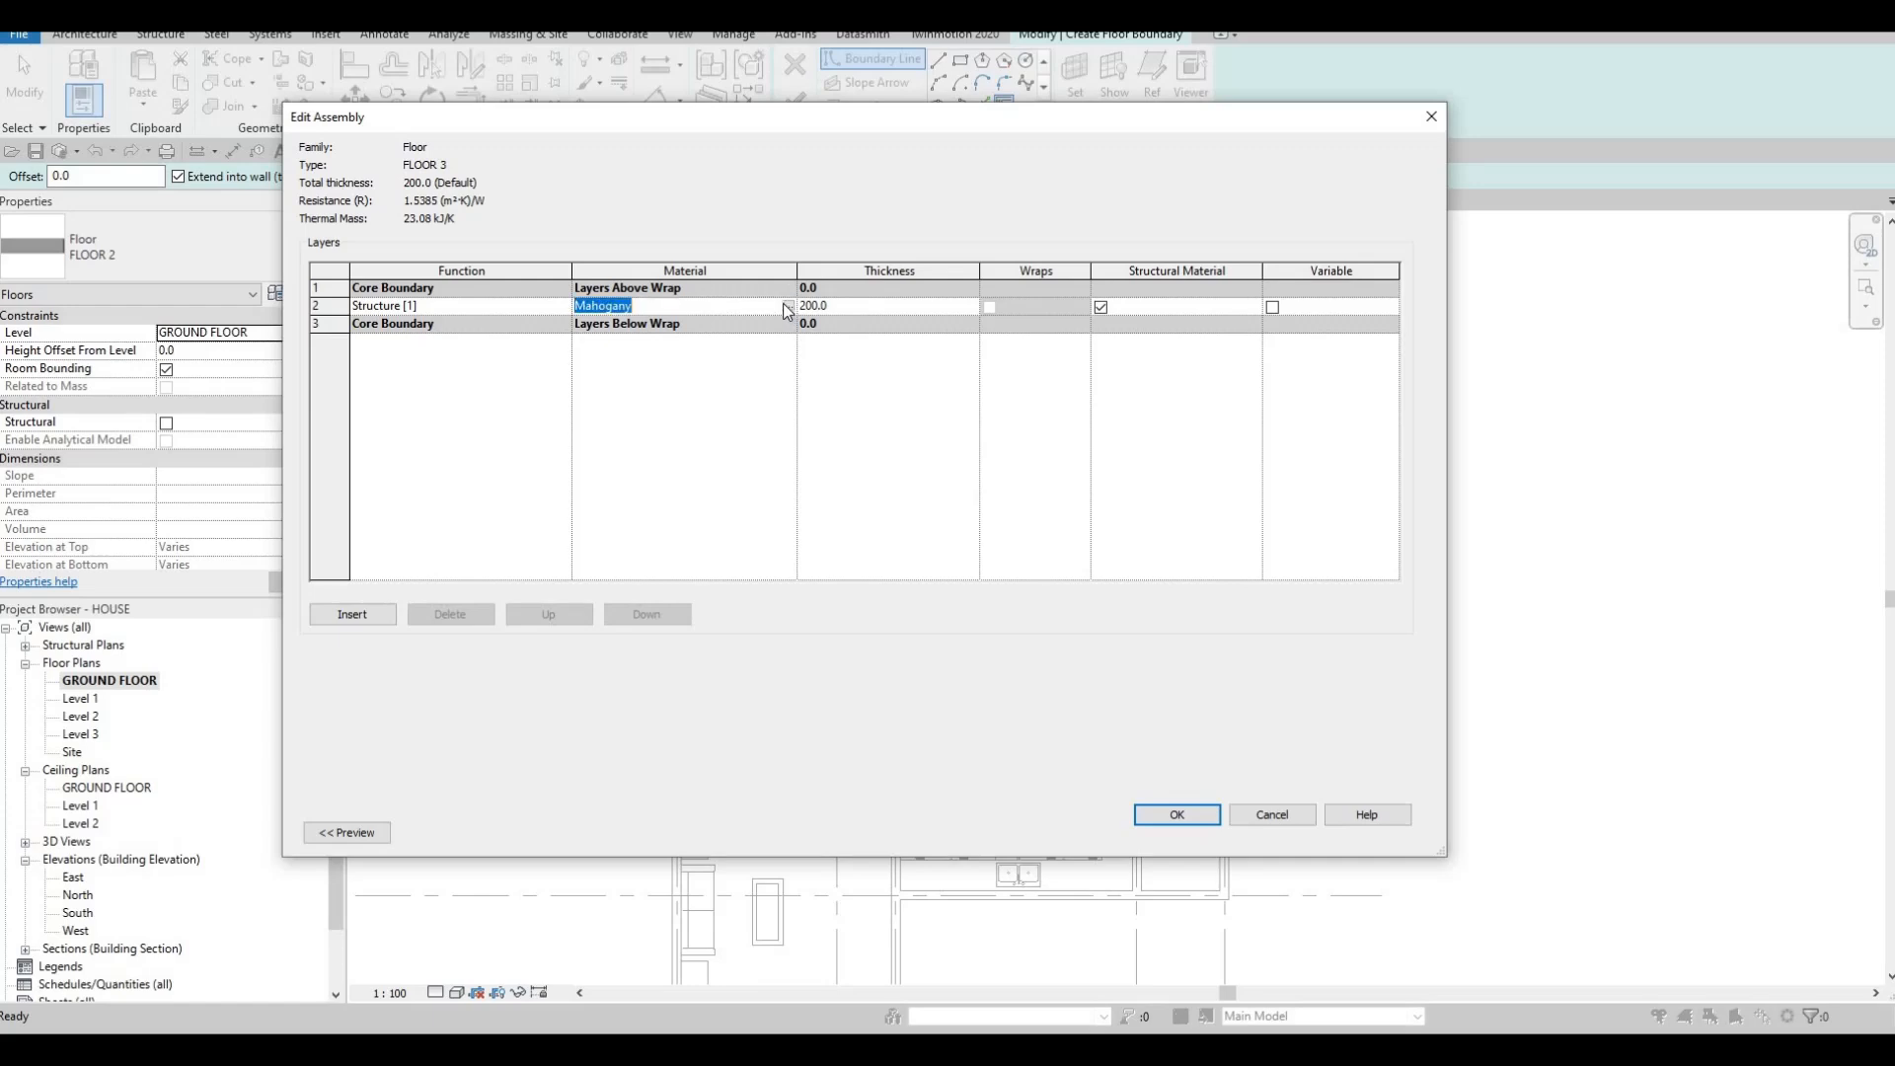
{"action": "left_click", "coordinate": [785, 305]}
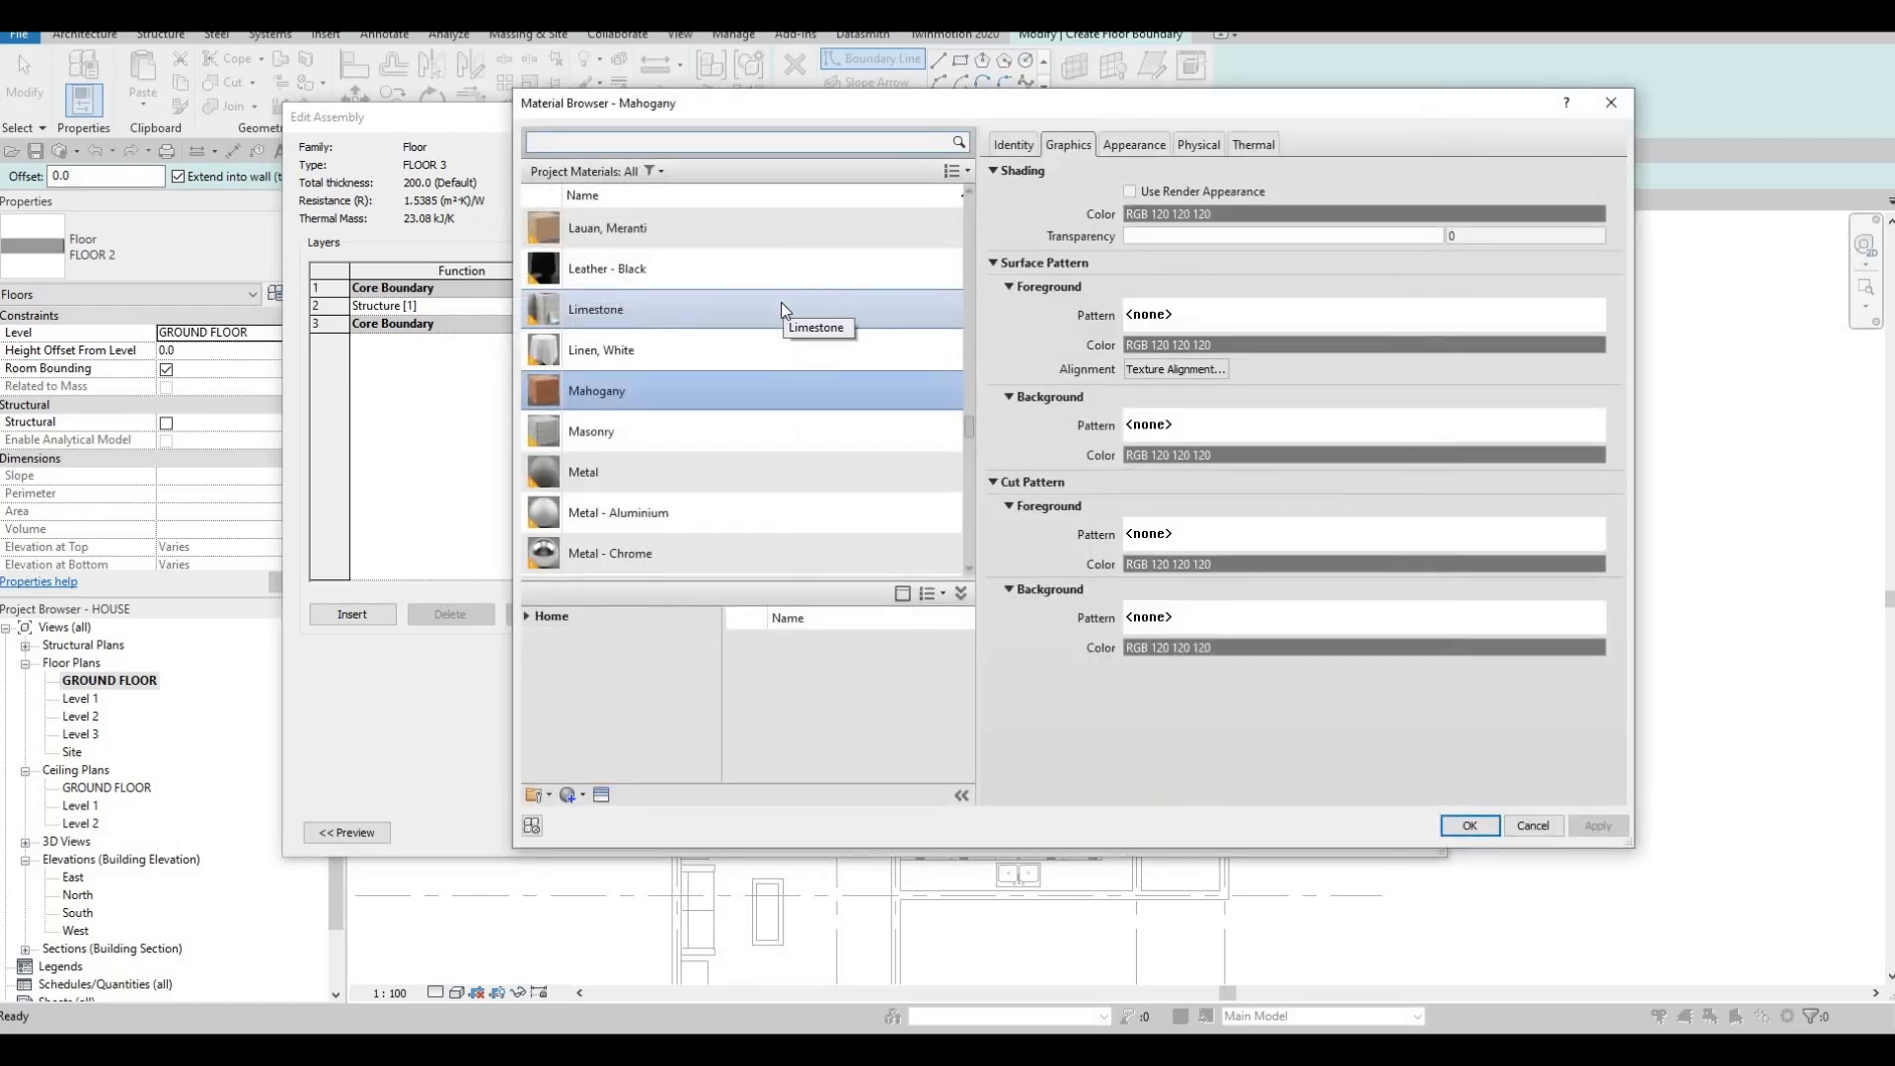
{"action": "type", "text": "GRASS"}
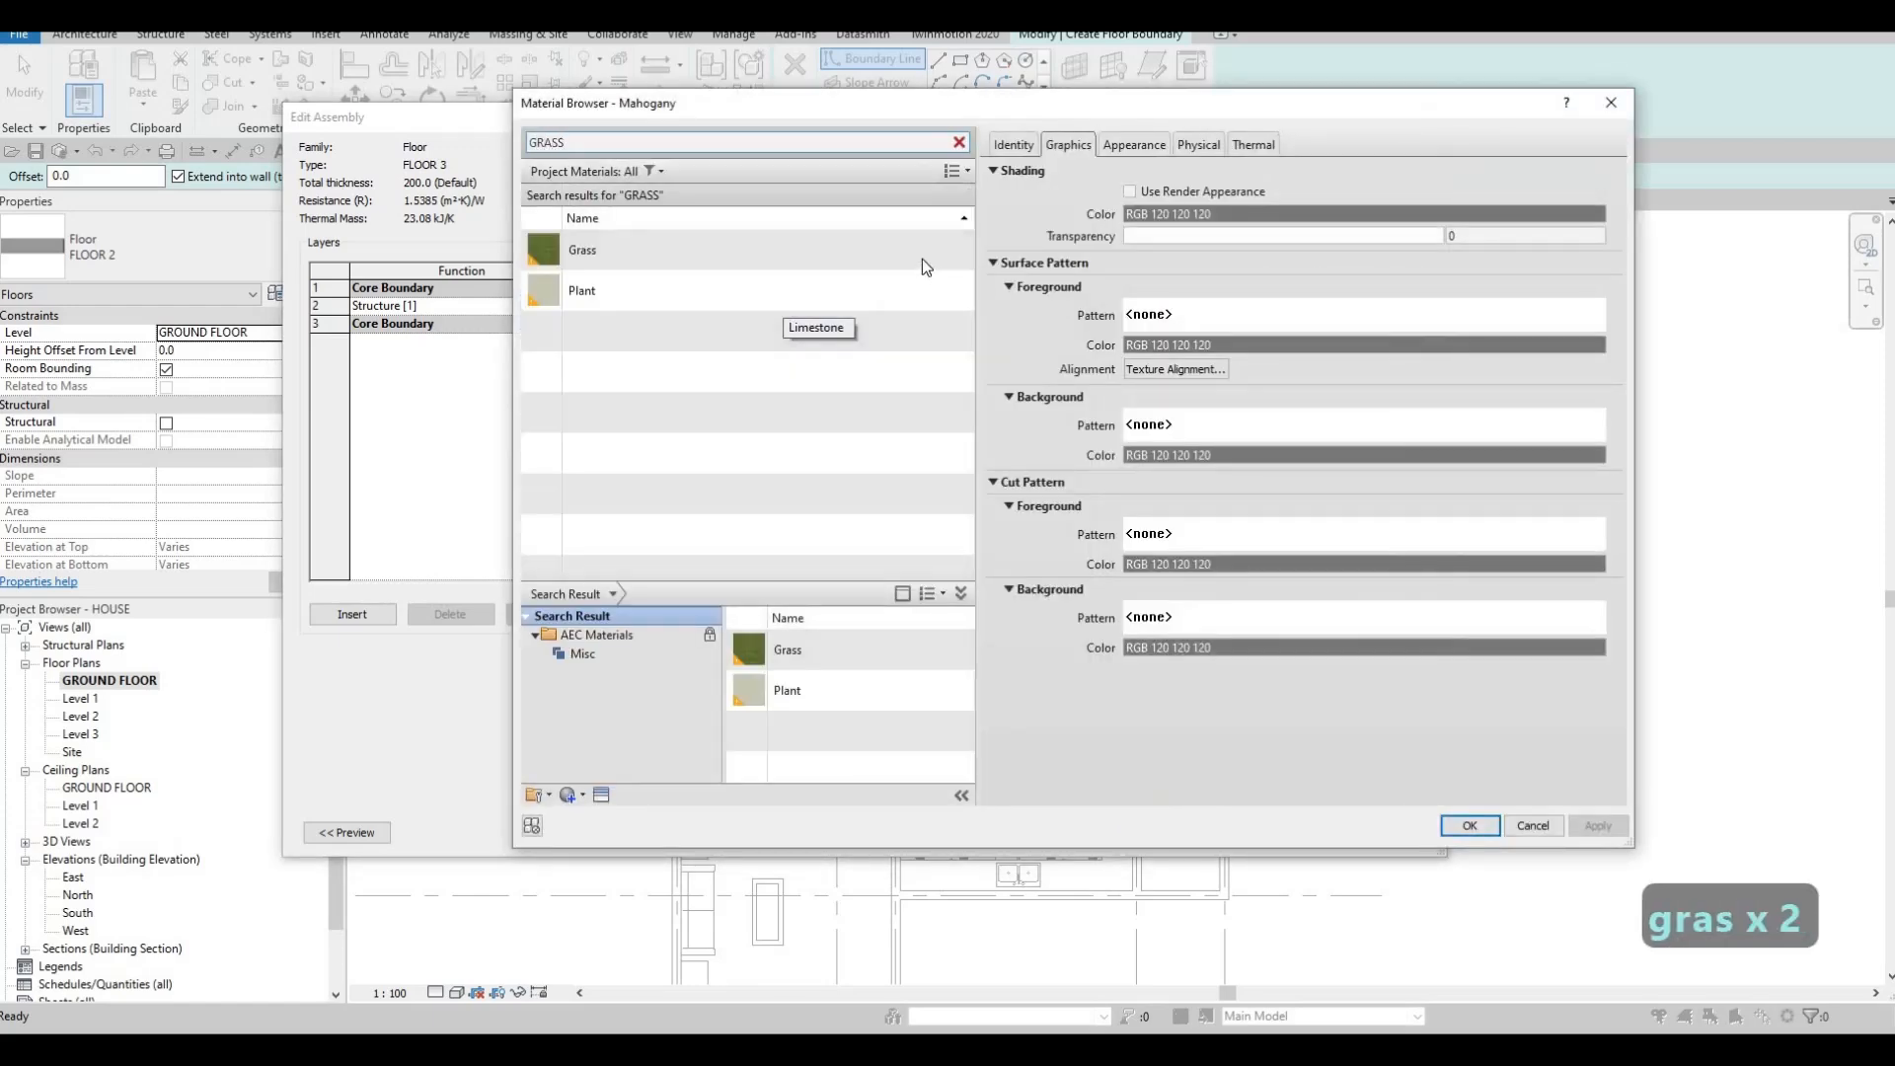
{"action": "left_click", "coordinate": [911, 257]}
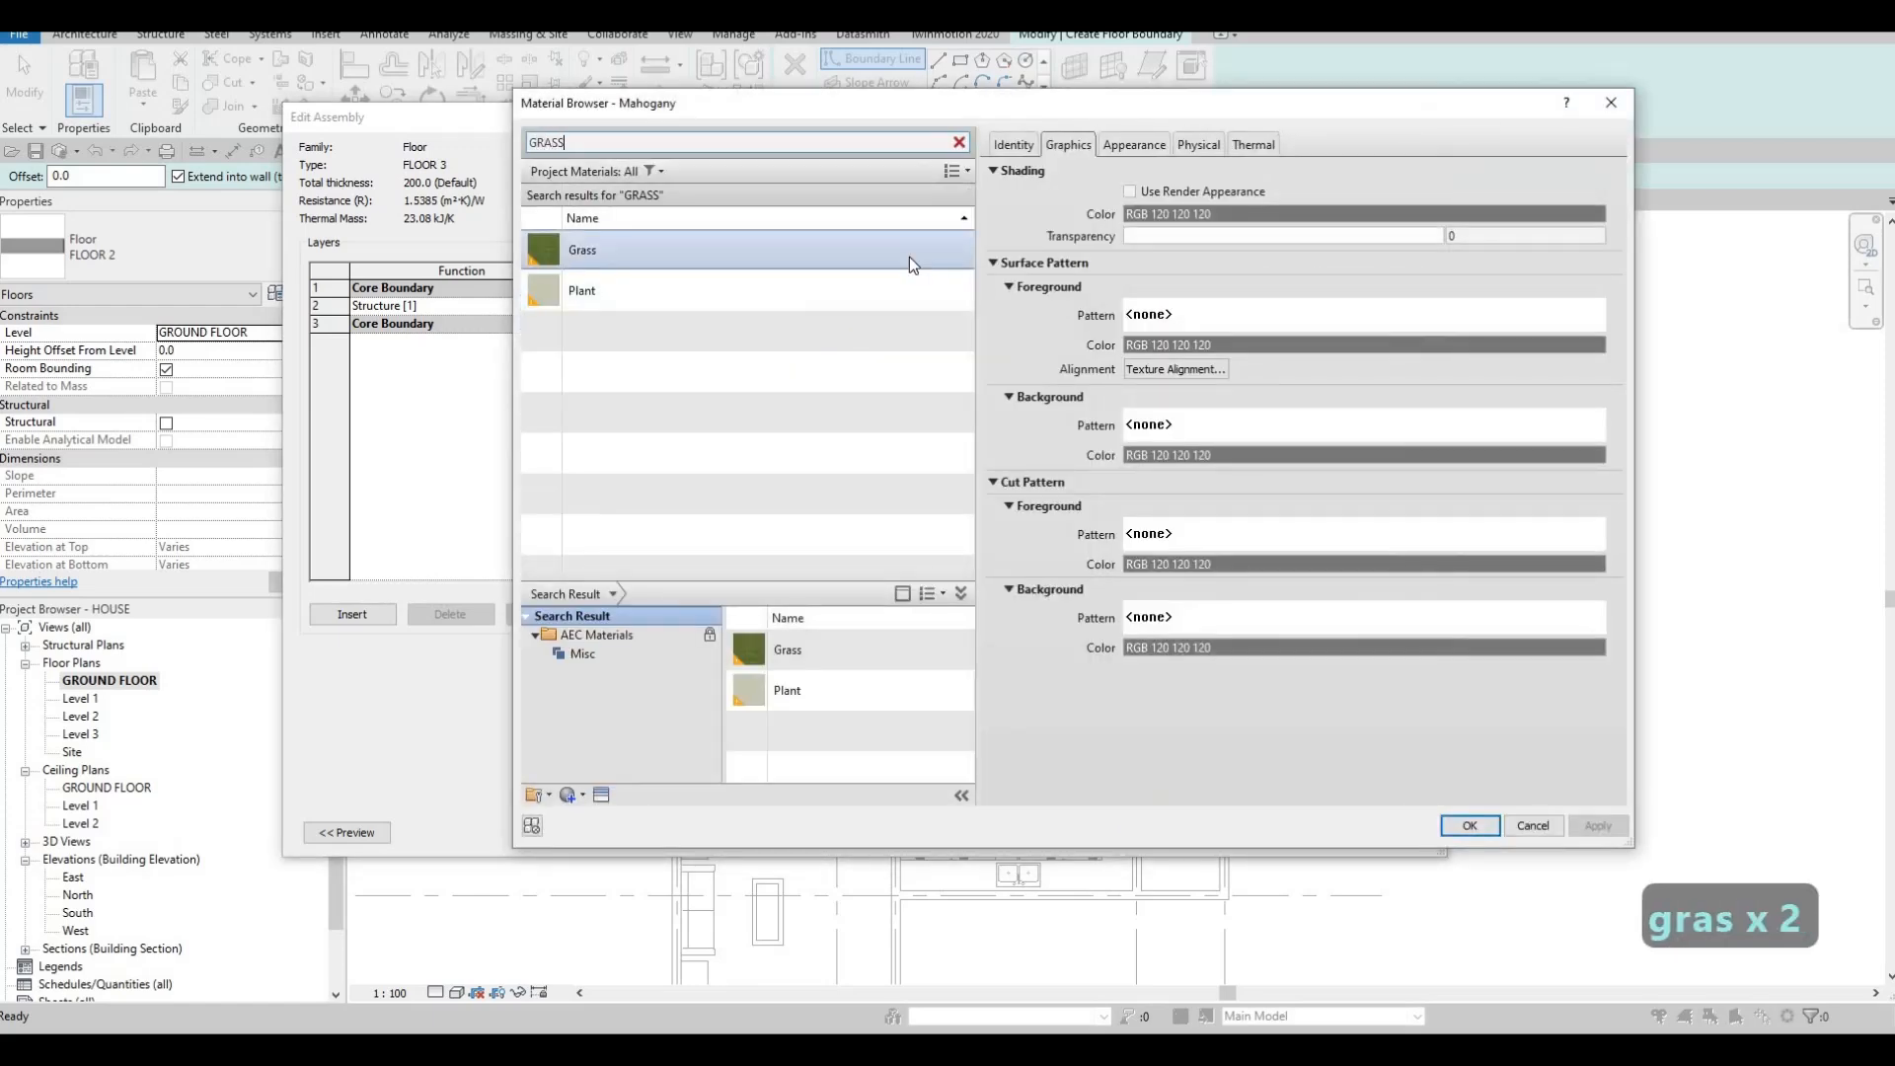
{"action": "left_click", "coordinate": [1469, 826]}
{"action": "left_click", "coordinate": [1177, 813]}
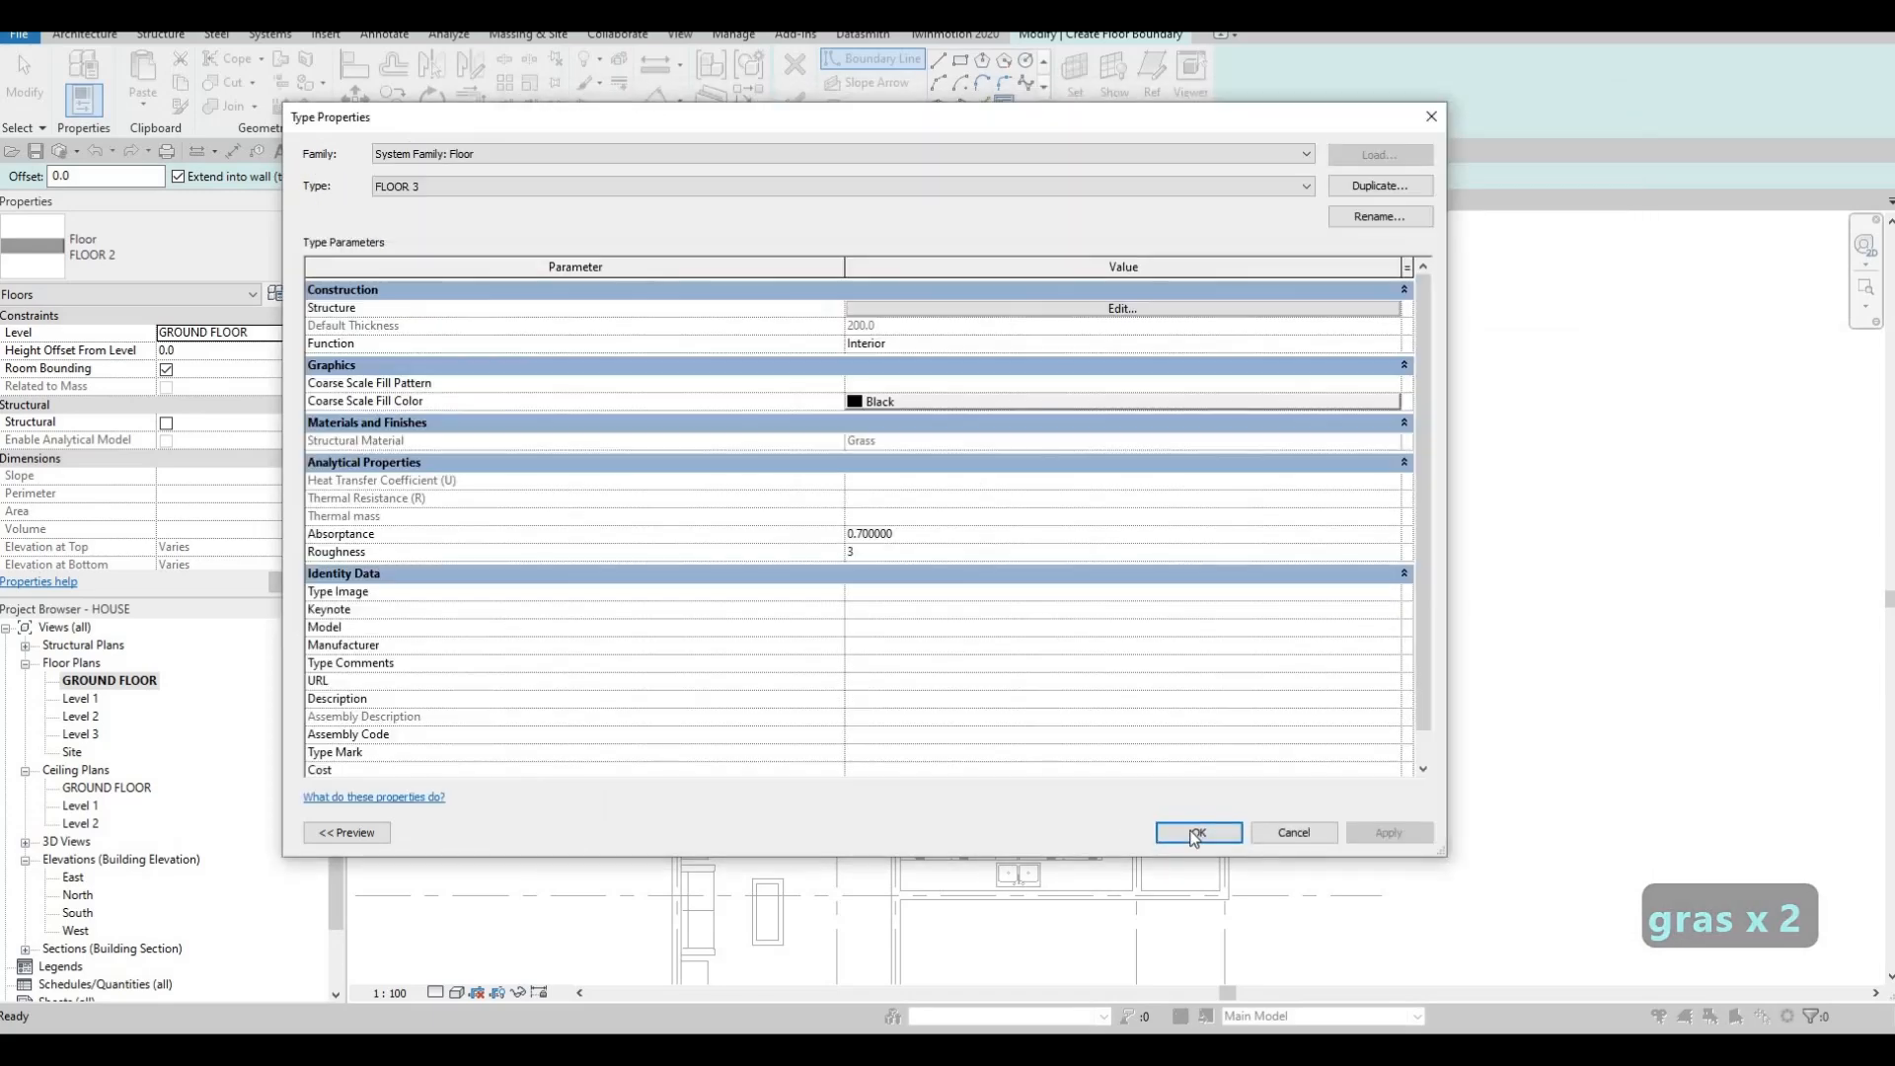
{"action": "left_click", "coordinate": [1197, 829]}
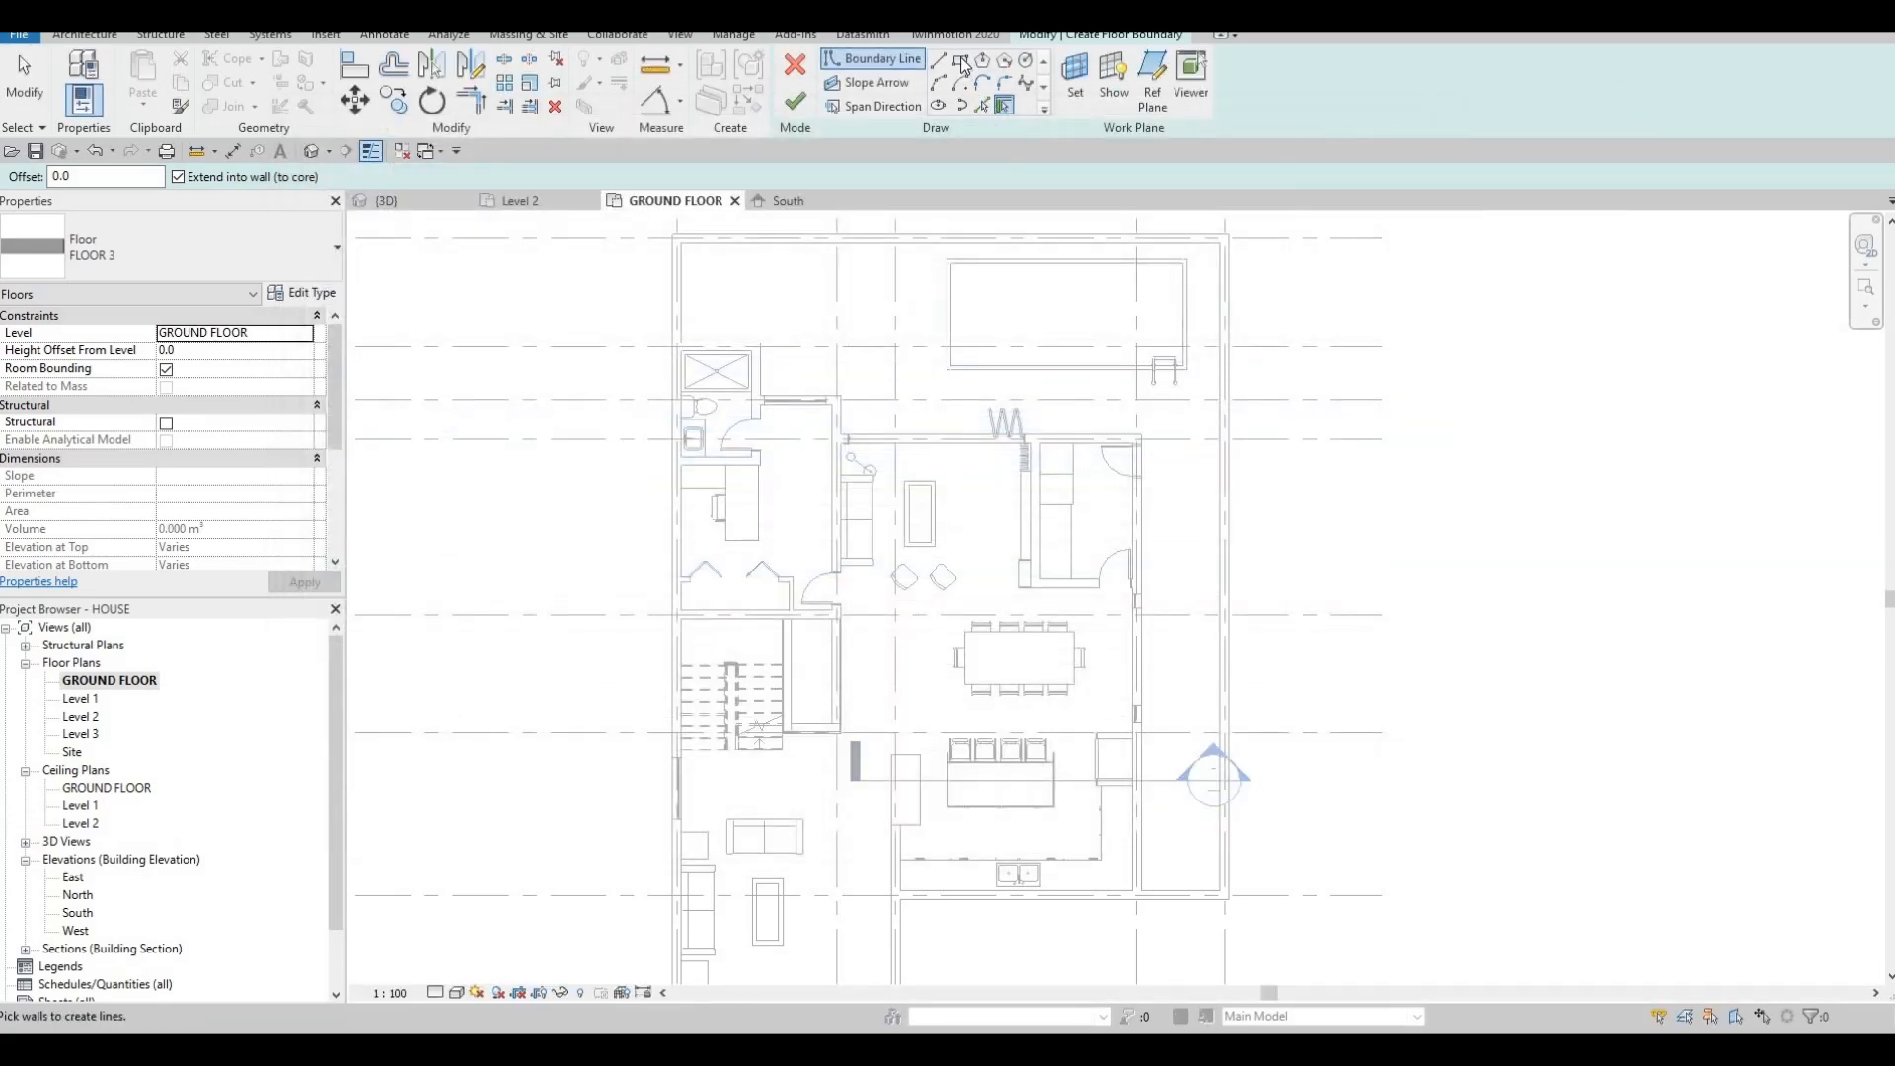
Sketch two touching boundary rectangles: about 3616 mm long between the rear house wall and grid C, and about 10400 mm long in the side passage.
{"action": "left_click", "coordinate": [1062, 433]}
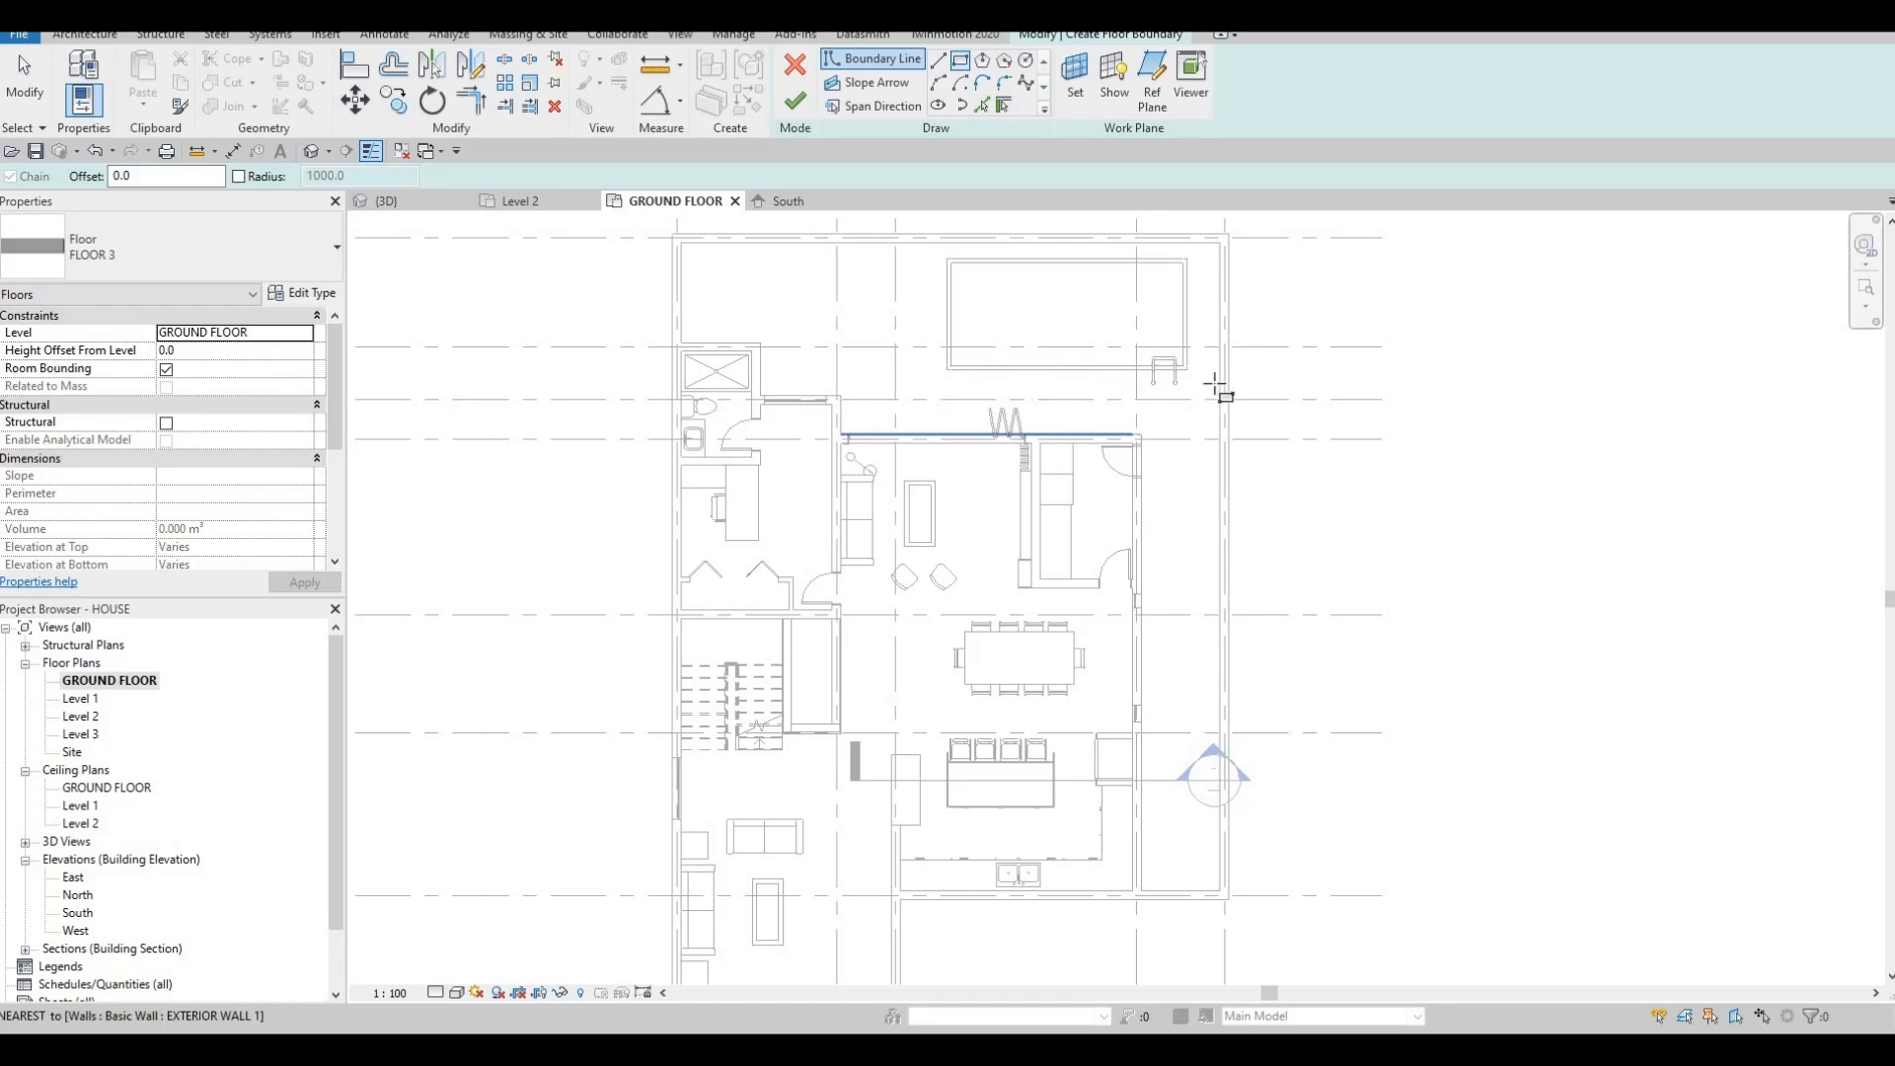
{"action": "left_click", "coordinate": [1219, 399]}
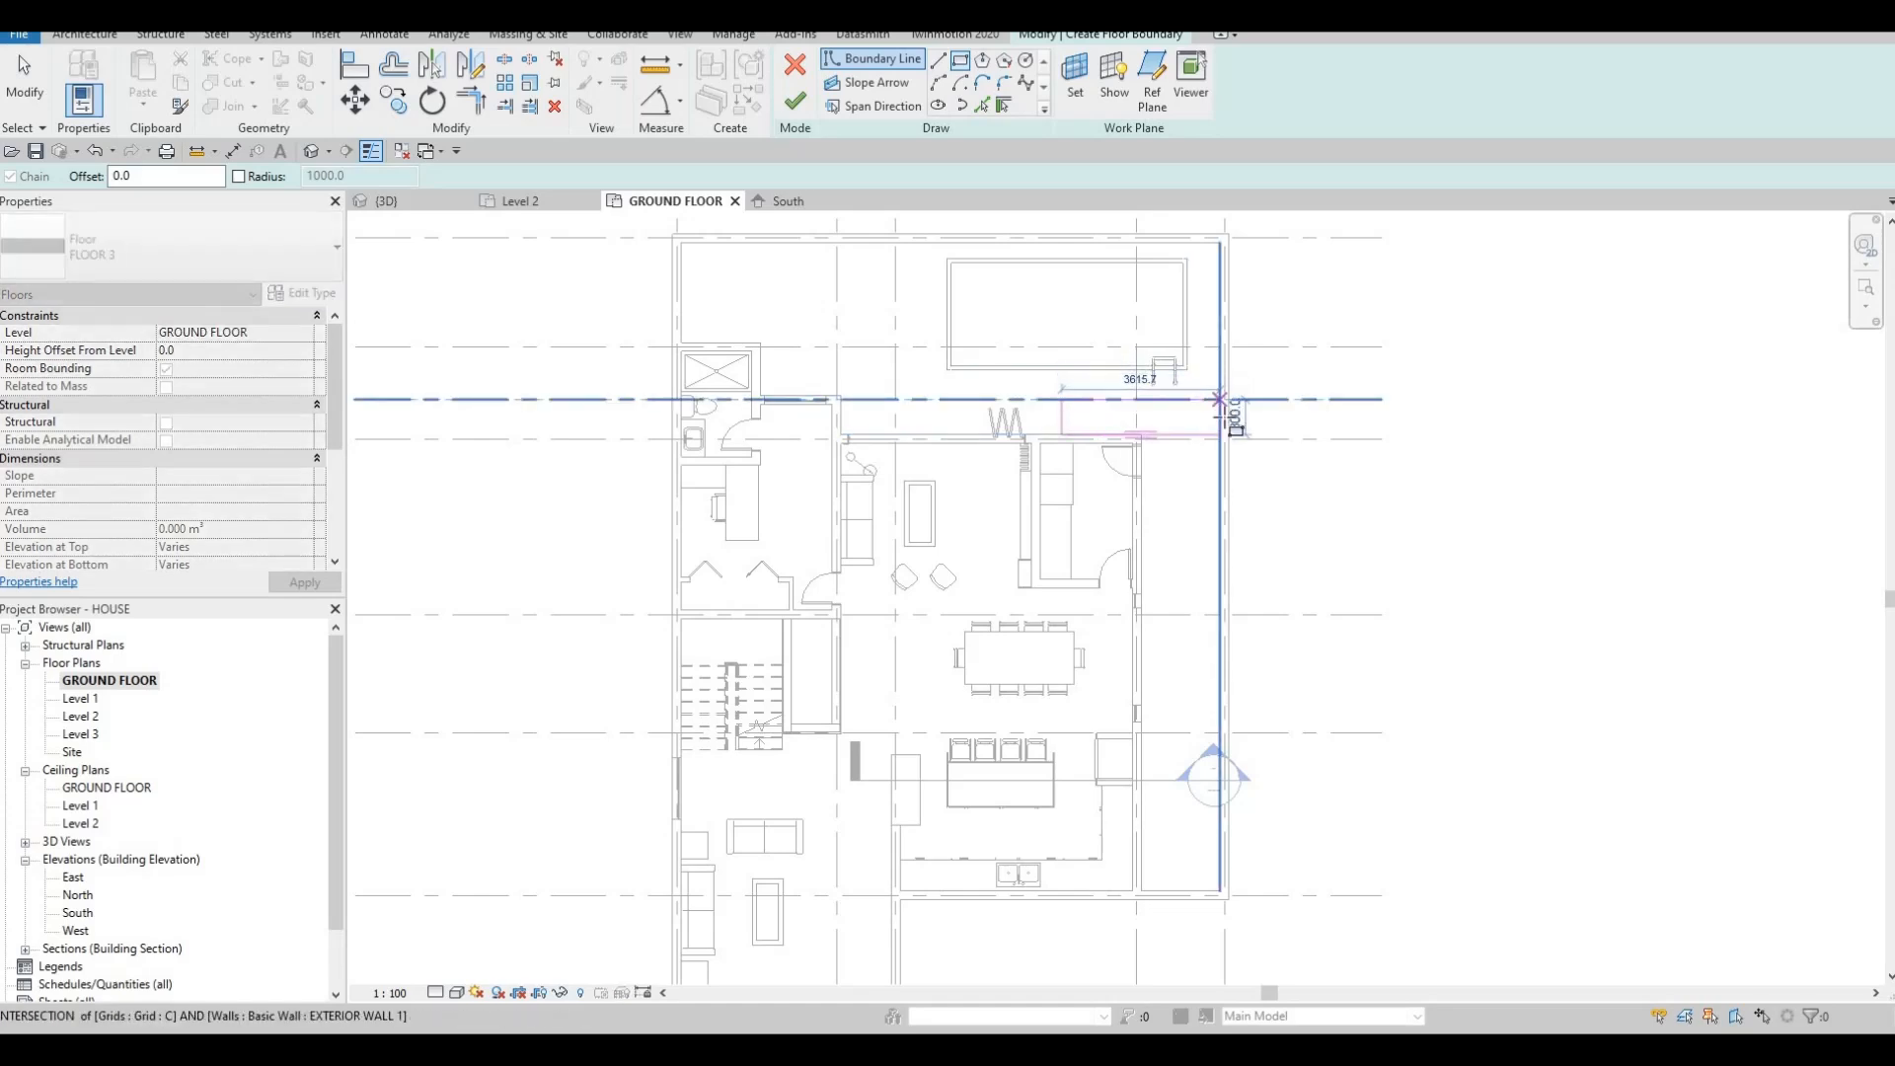
{"action": "key", "text": "Escape"}
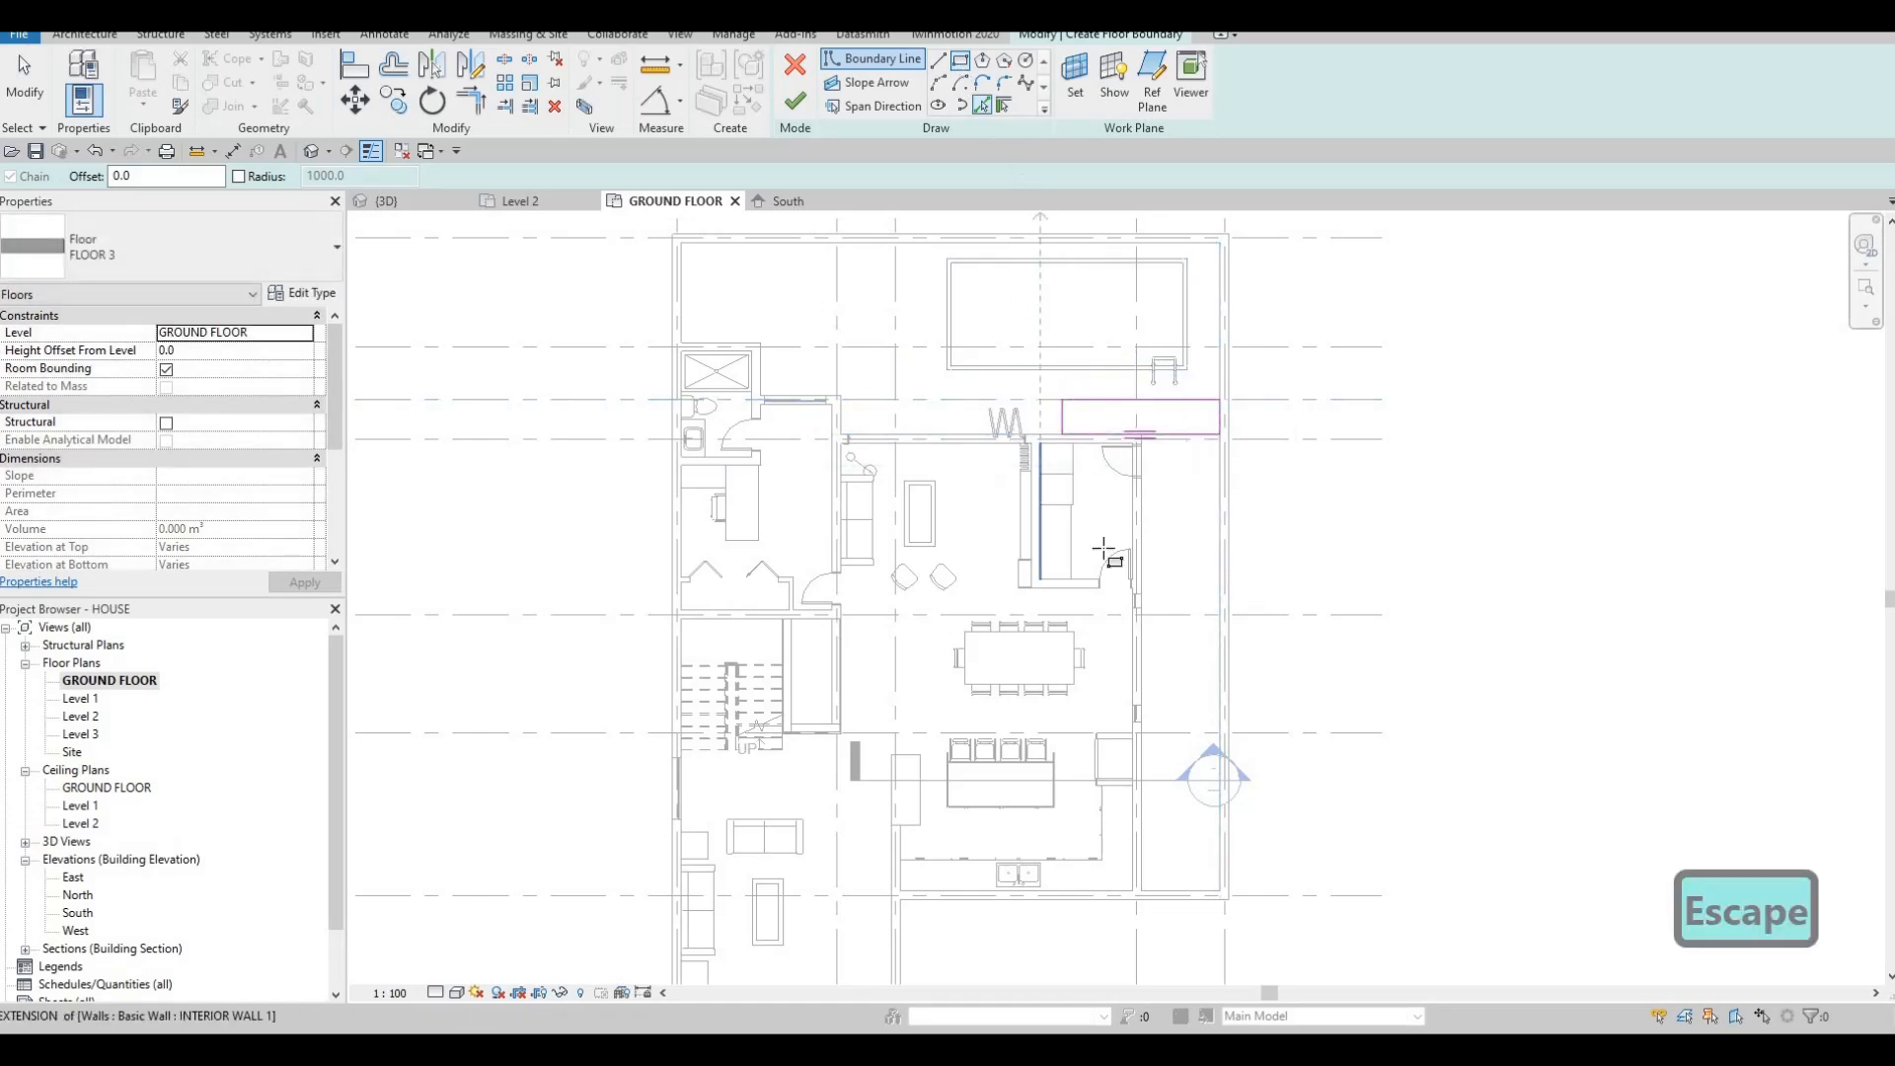
{"action": "left_click", "coordinate": [1141, 892]}
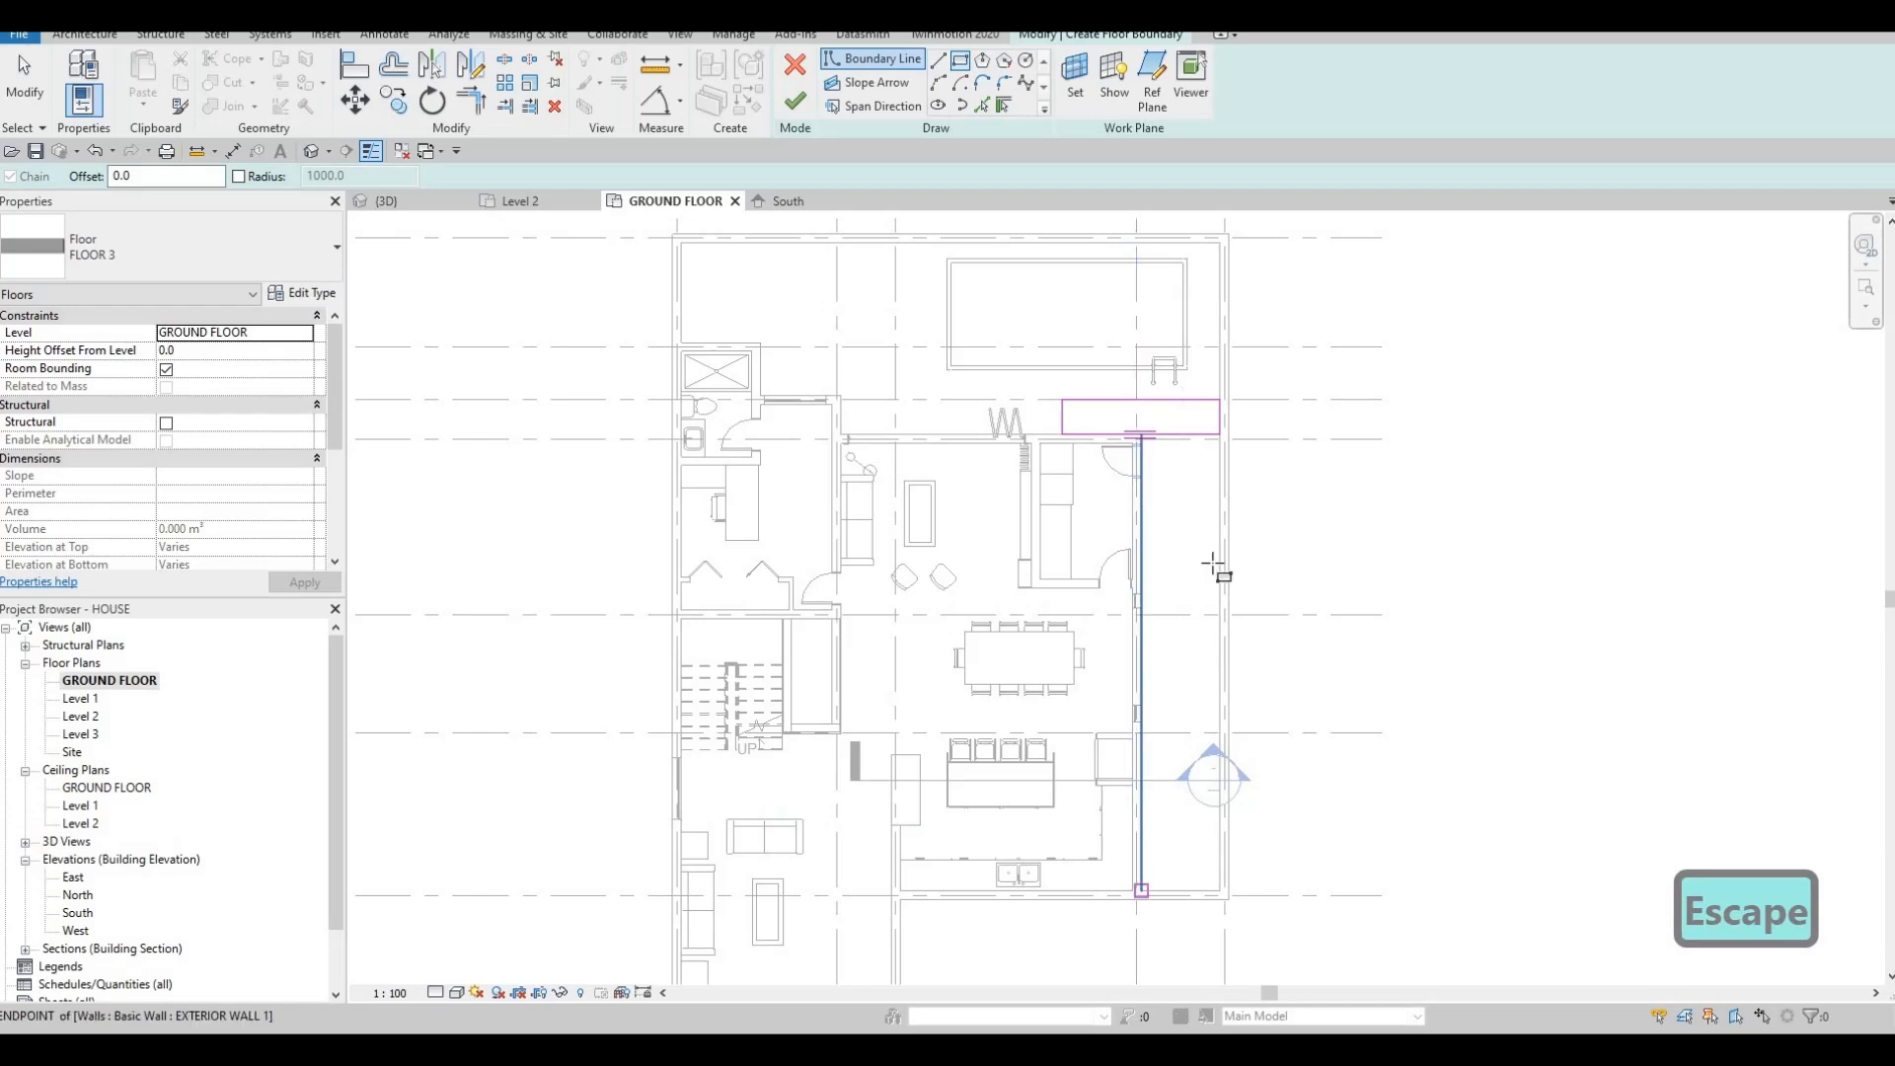
{"action": "left_click", "coordinate": [1220, 434]}
{"action": "scroll", "coordinate": [1215, 499], "scroll_direction": "up", "scroll_amount": 3}
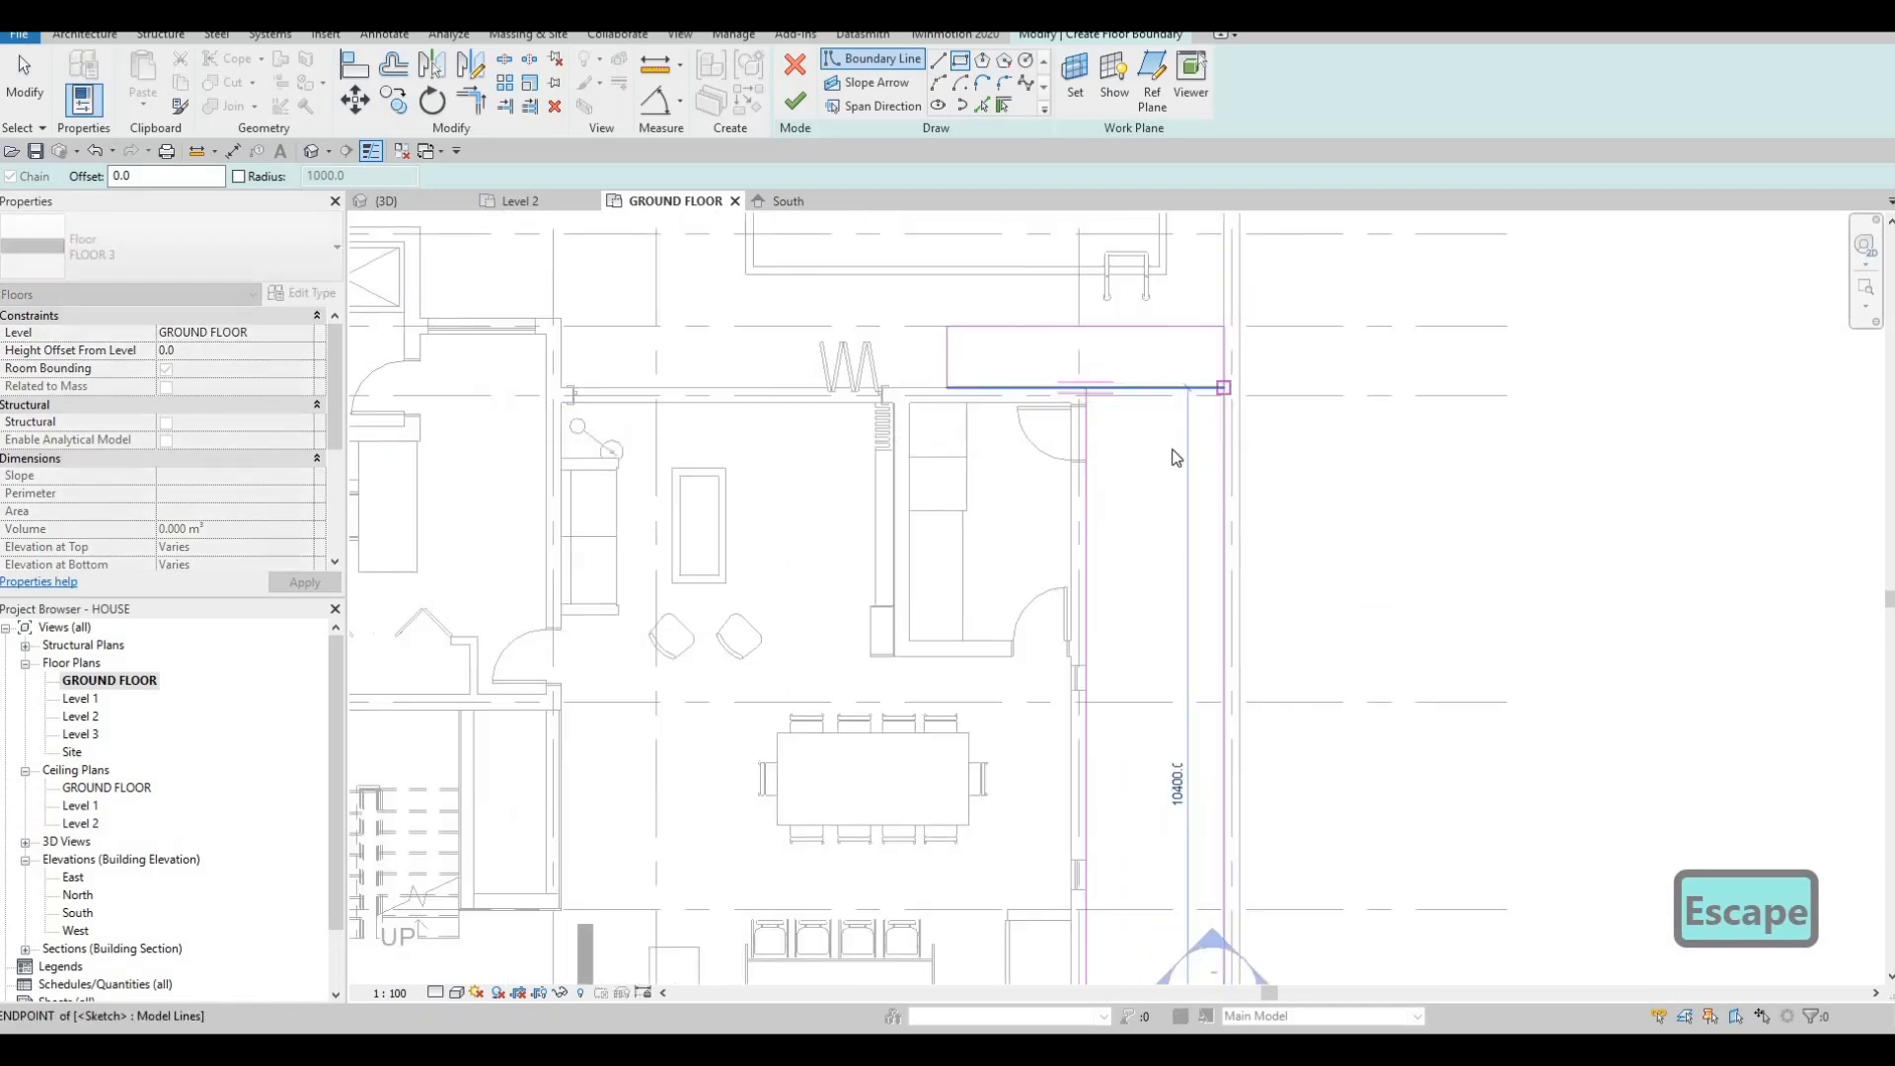
{"action": "key", "text": "Escape"}
{"action": "key", "text": "Escape"}
Trim the overlapping boundary lines, delete the line dividing the two rectangles, and finish the L-shaped FLOOR 3 floor.
{"action": "key", "text": "t"}
{"action": "key", "text": "r"}
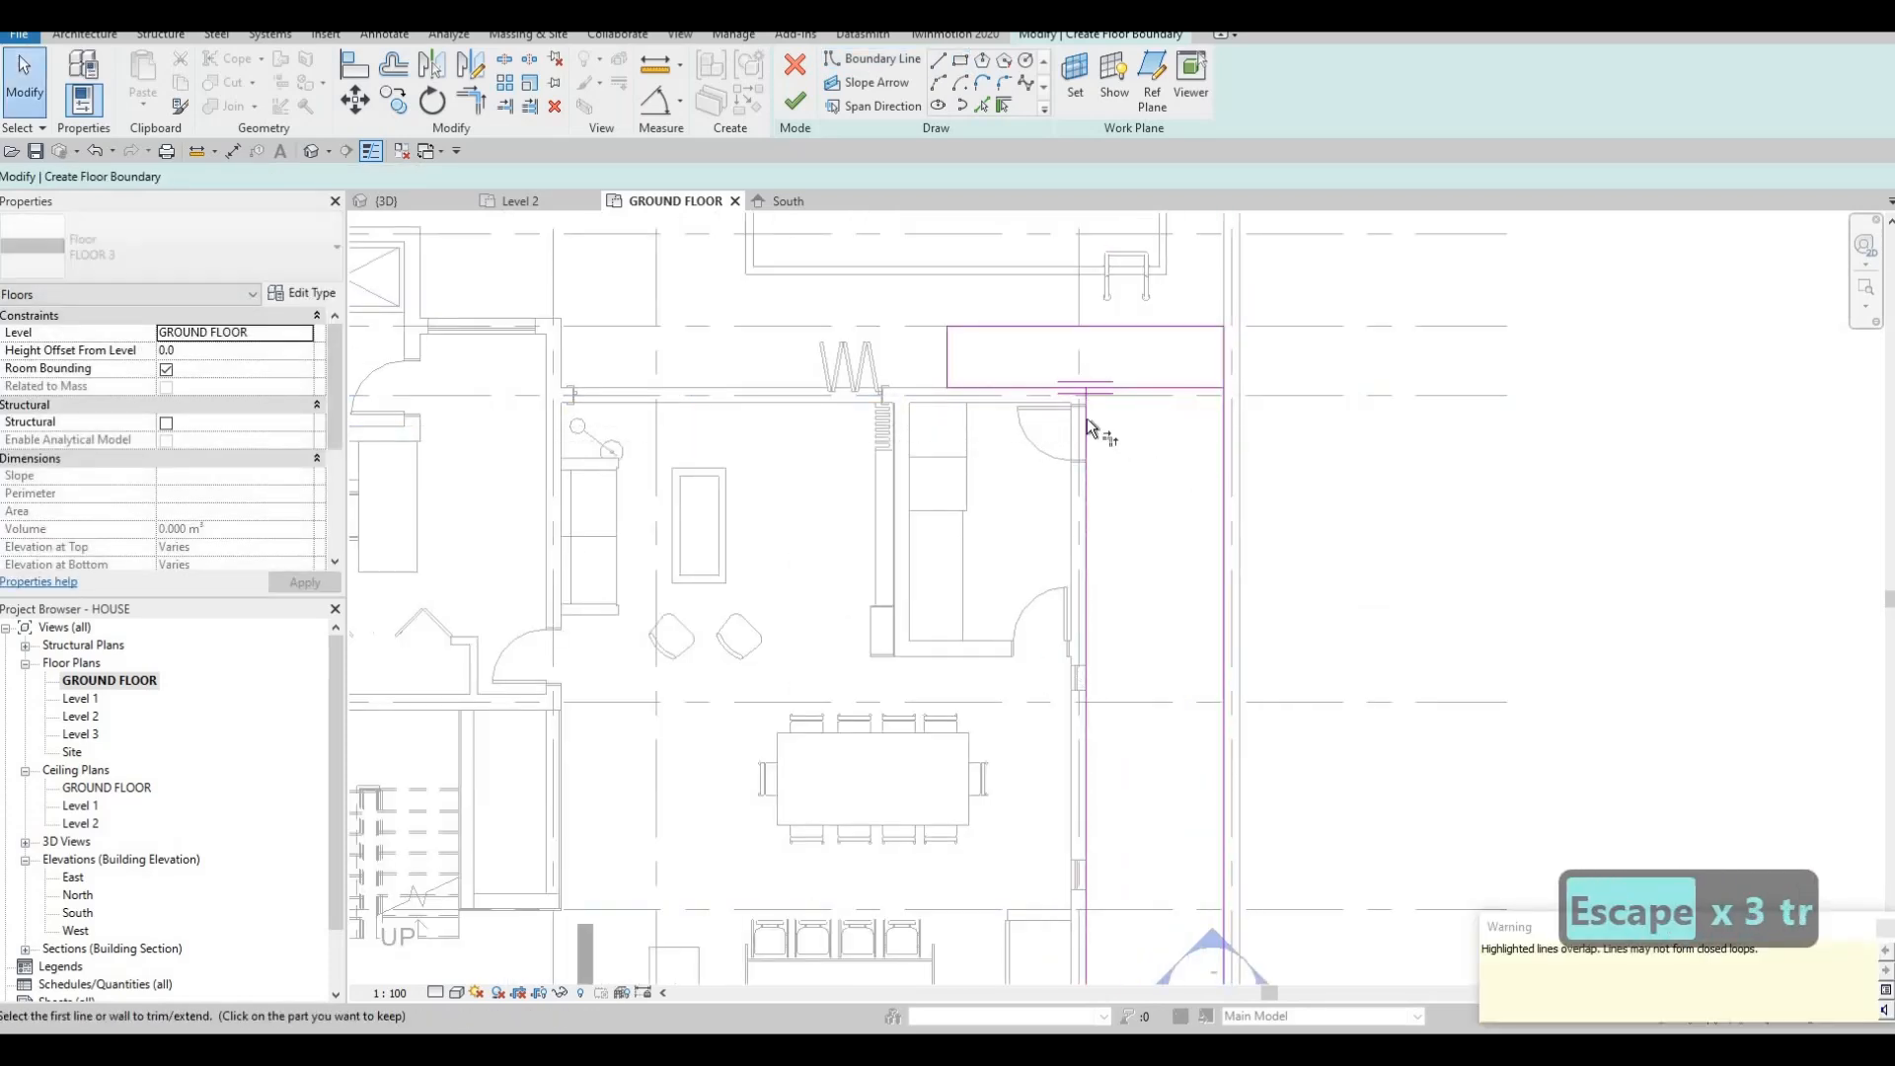
{"action": "left_click", "coordinate": [1086, 418]}
{"action": "left_click", "coordinate": [1073, 388]}
{"action": "key", "text": "Escape"}
{"action": "key", "text": "Escape"}
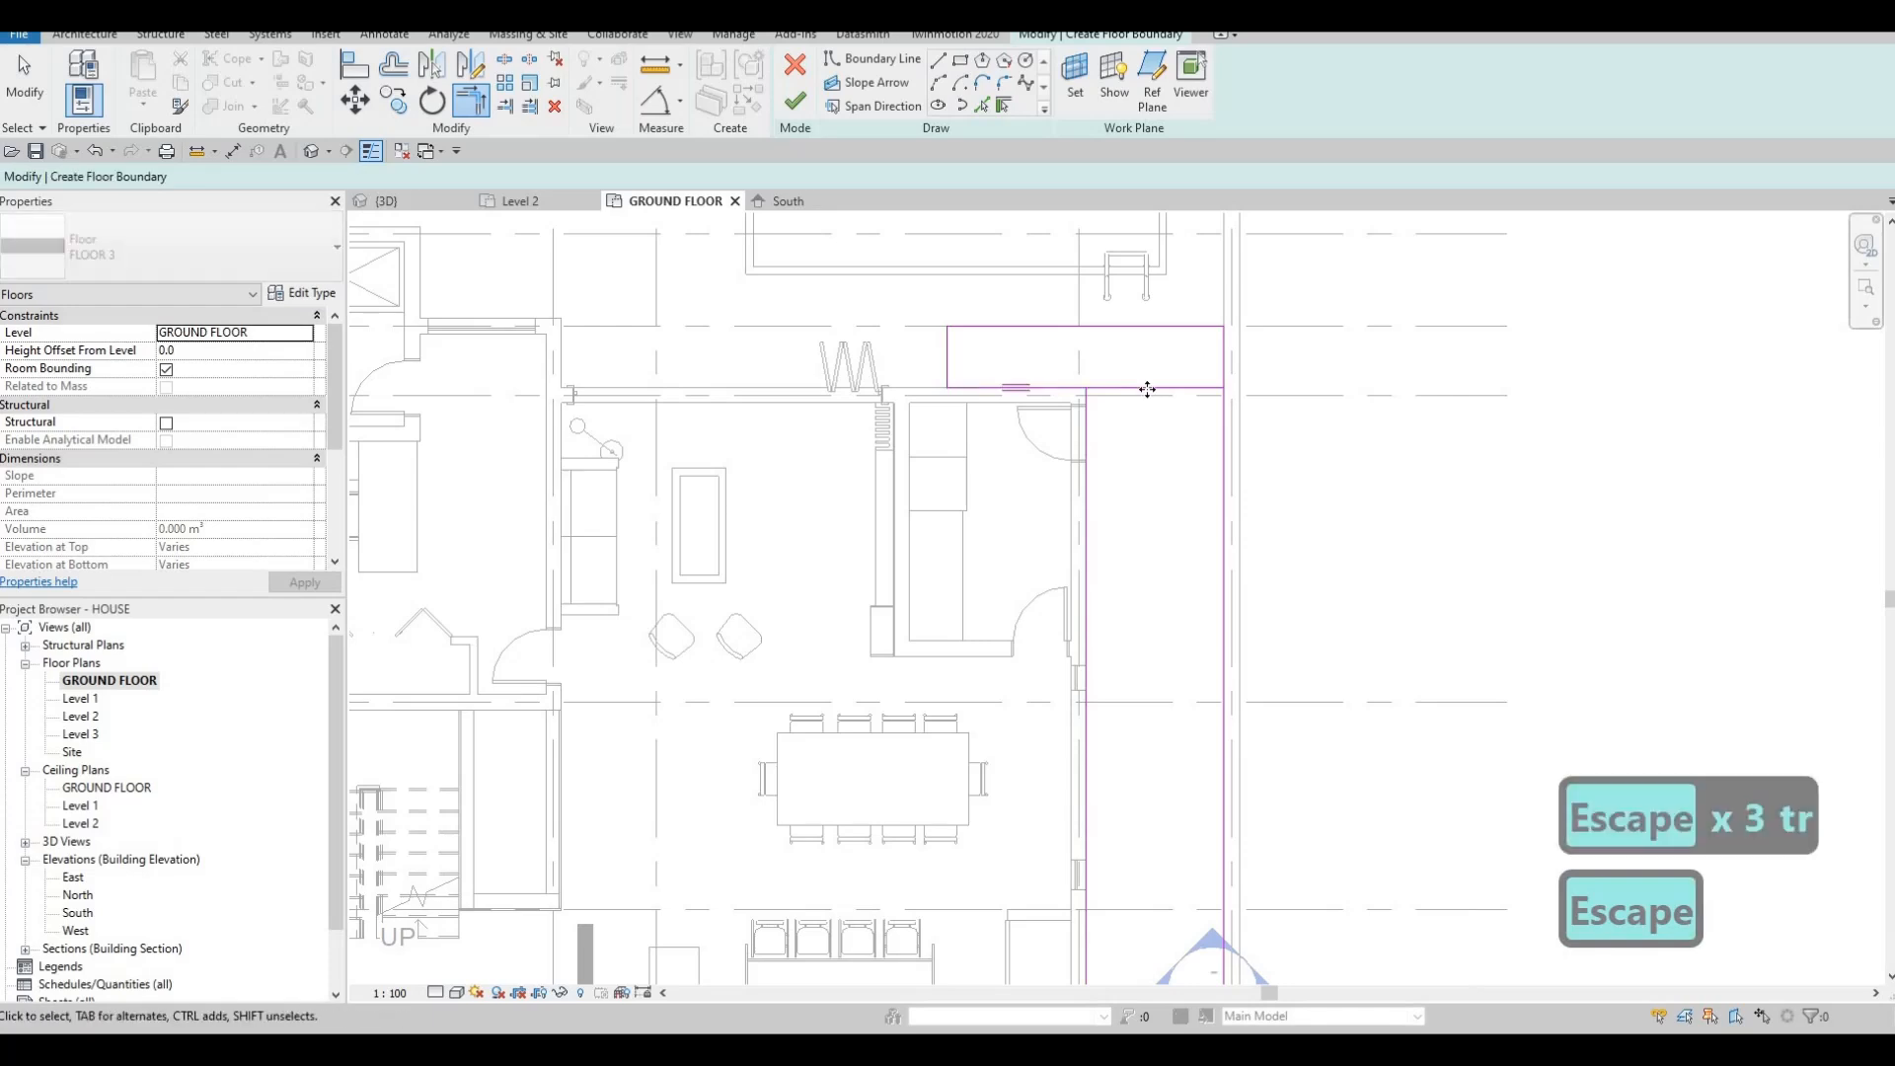
{"action": "left_click", "coordinate": [1145, 392]}
{"action": "key", "text": "Delete"}
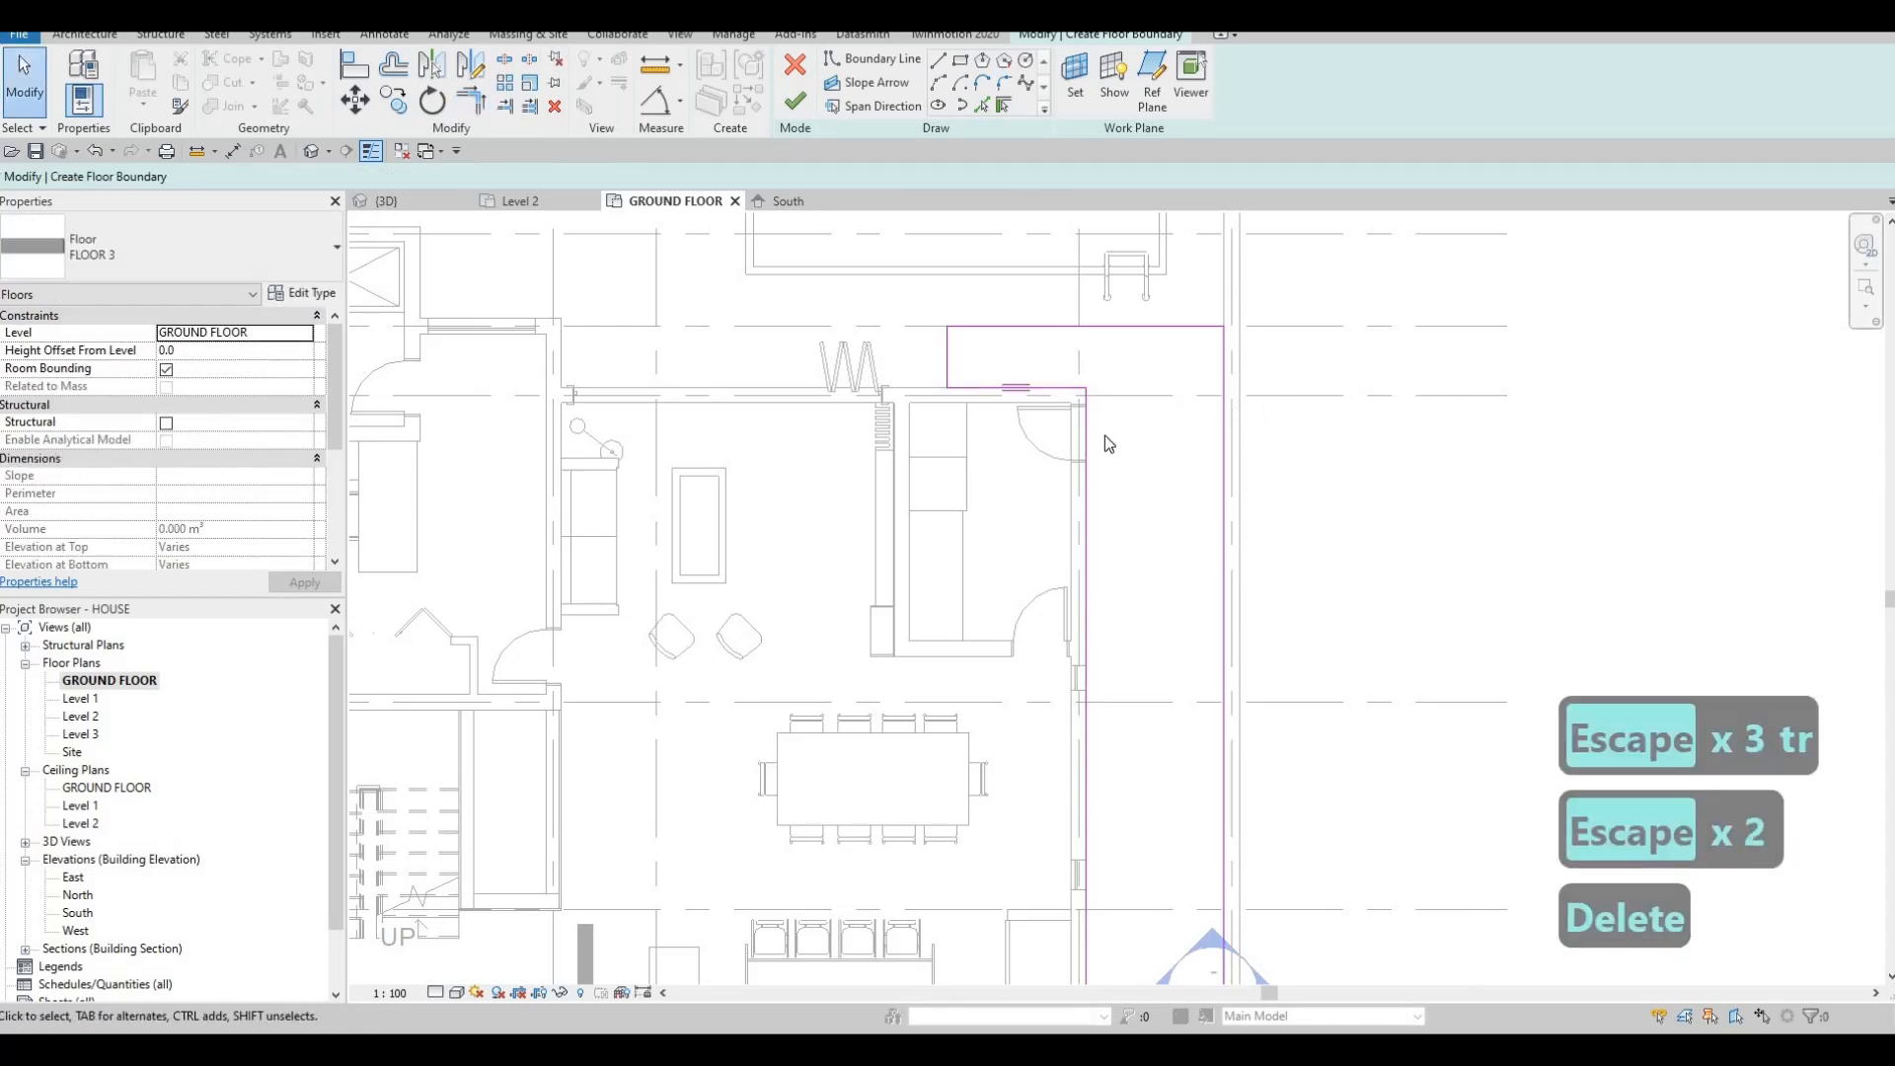
{"action": "scroll", "coordinate": [1090, 414], "scroll_direction": "down", "scroll_amount": 1}
{"action": "key", "text": "Escape"}
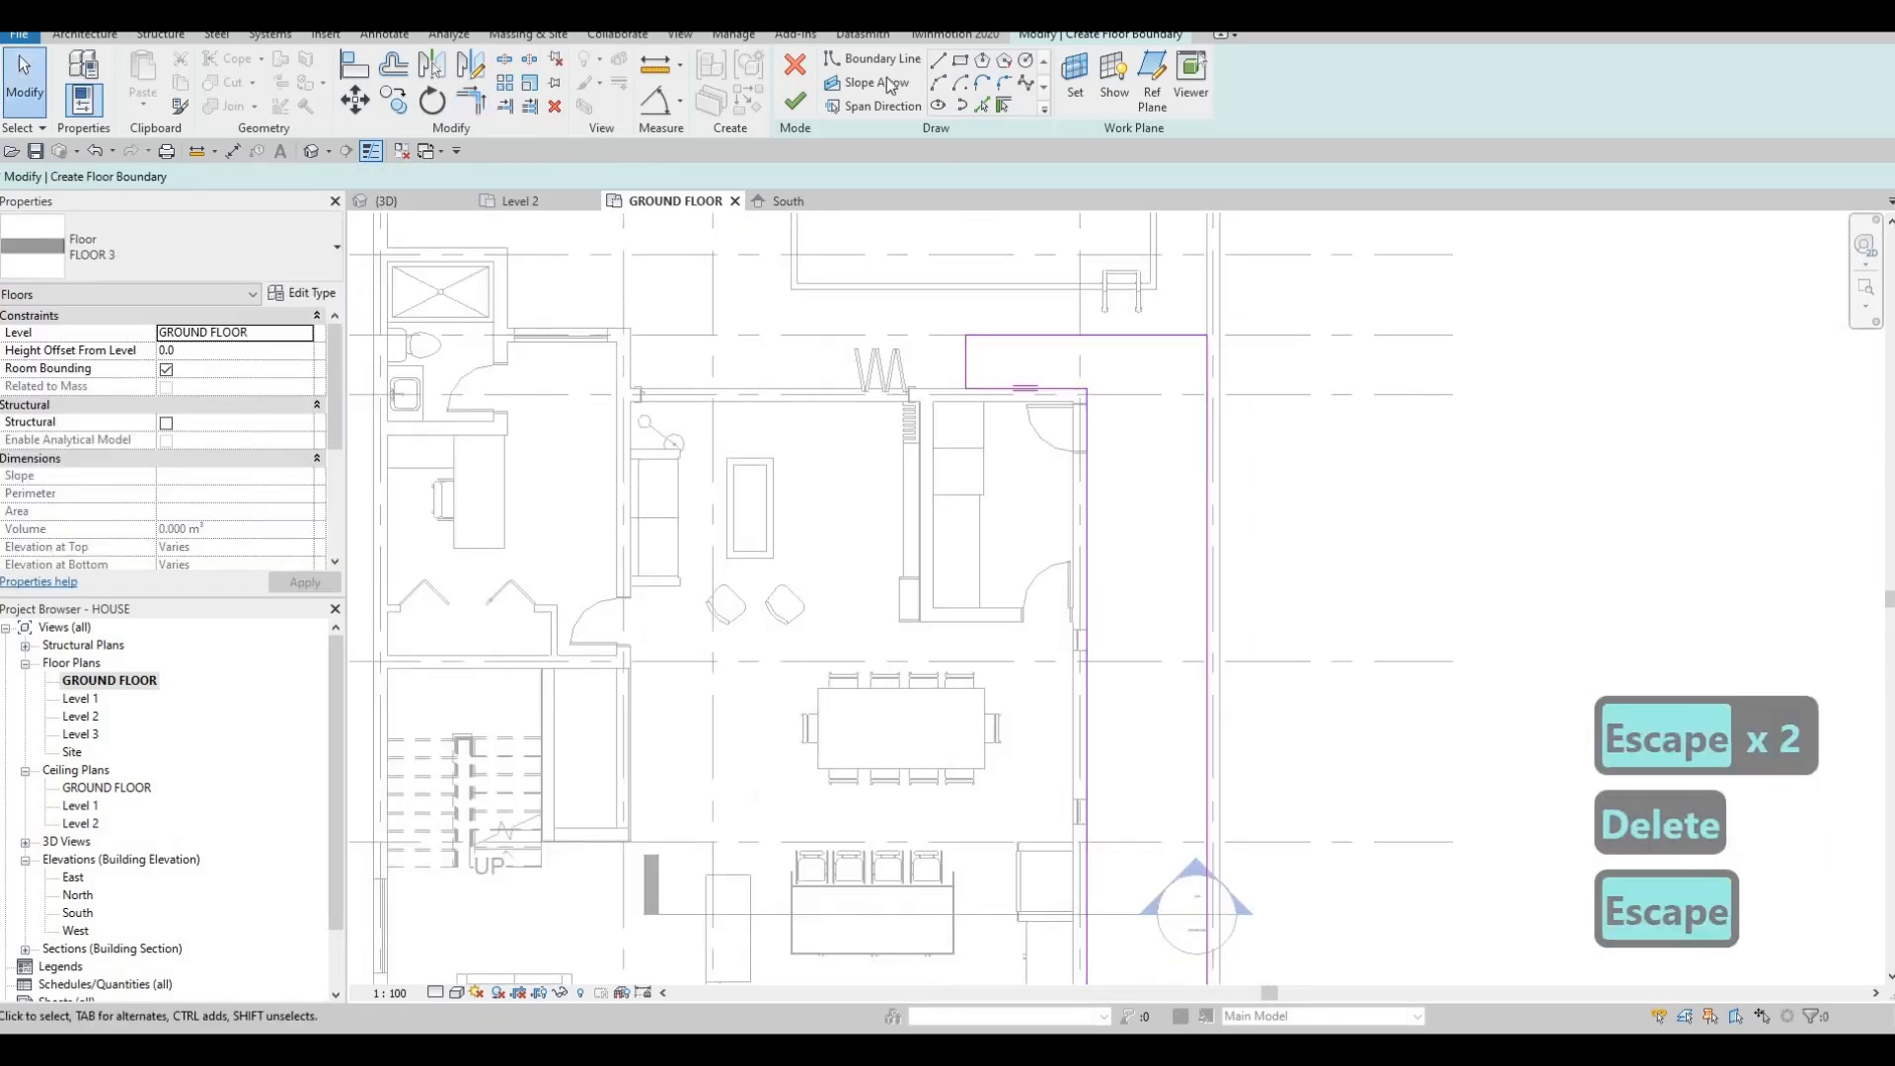
{"action": "left_click", "coordinate": [796, 101]}
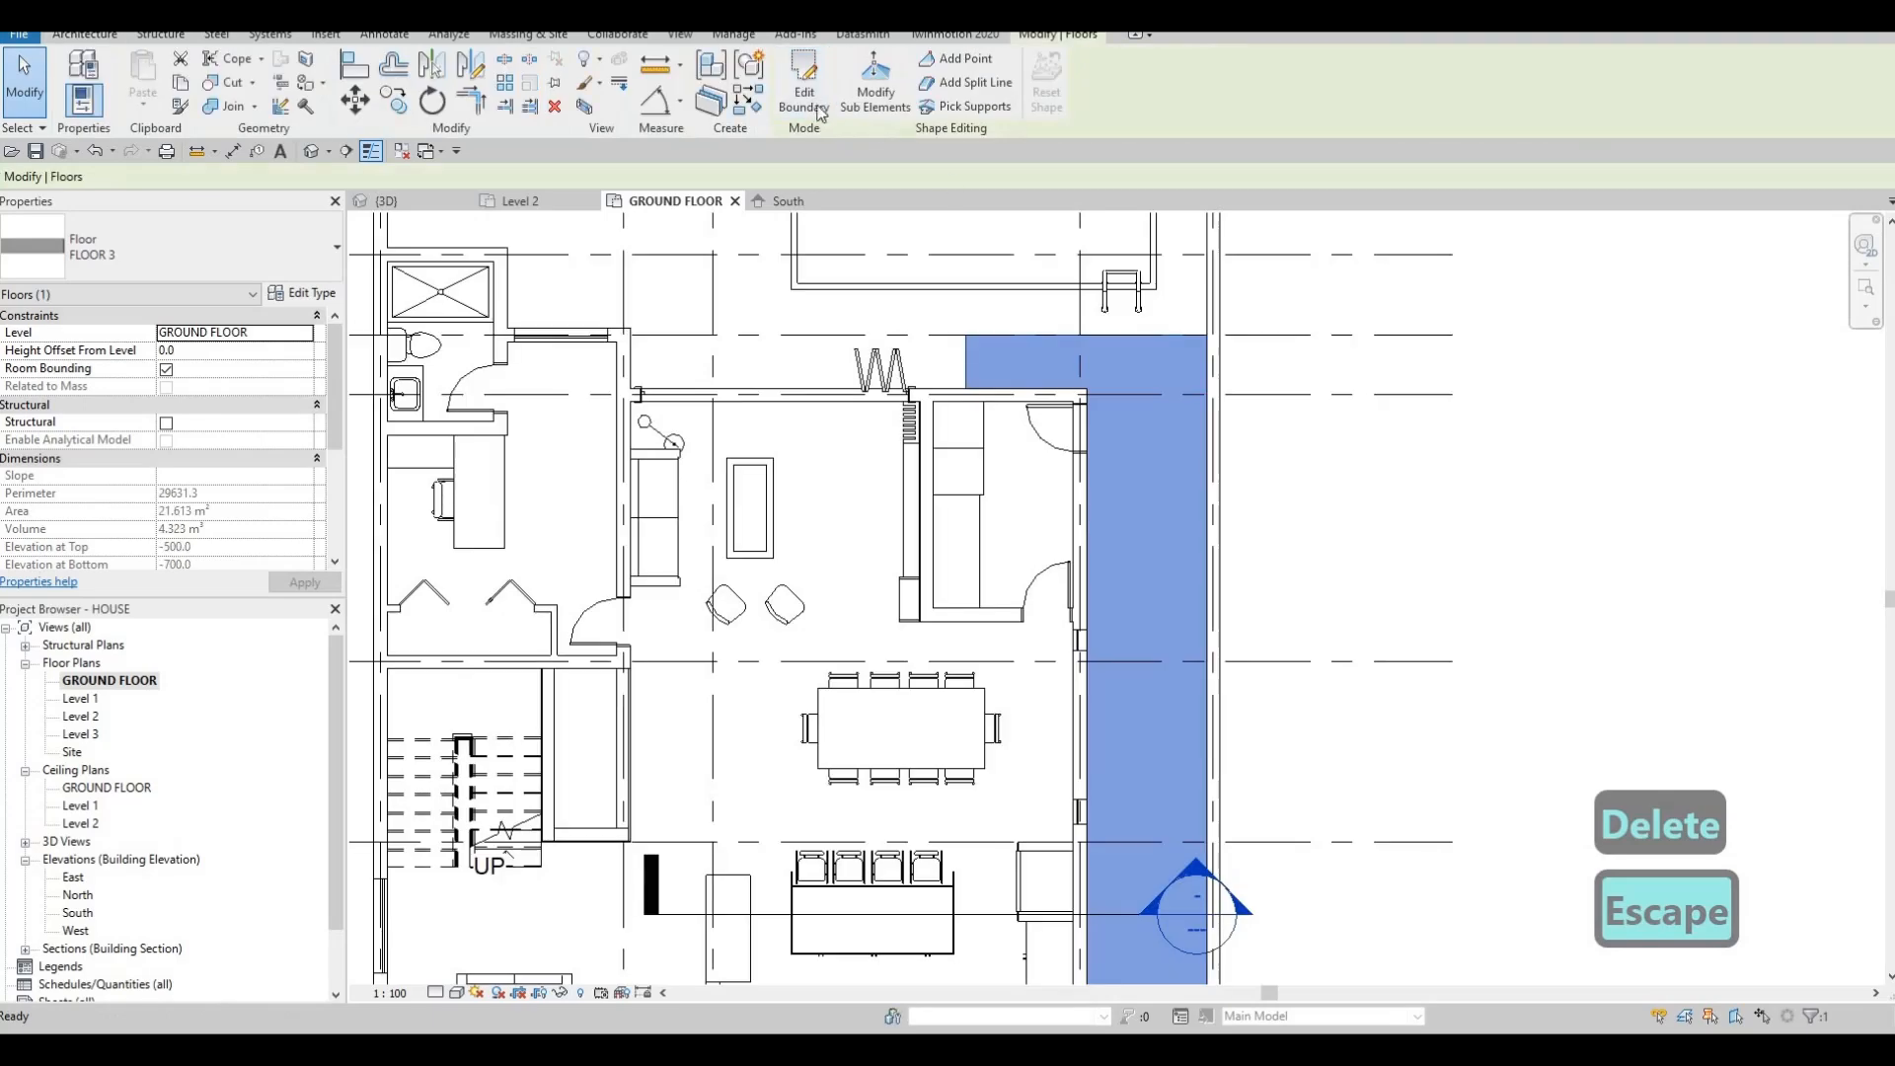
Edit the FLOOR 3 boundary and sketch a rectangle about 1100 by 500 mm in the side passage beside the kitchen.
{"action": "left_click", "coordinate": [798, 90]}
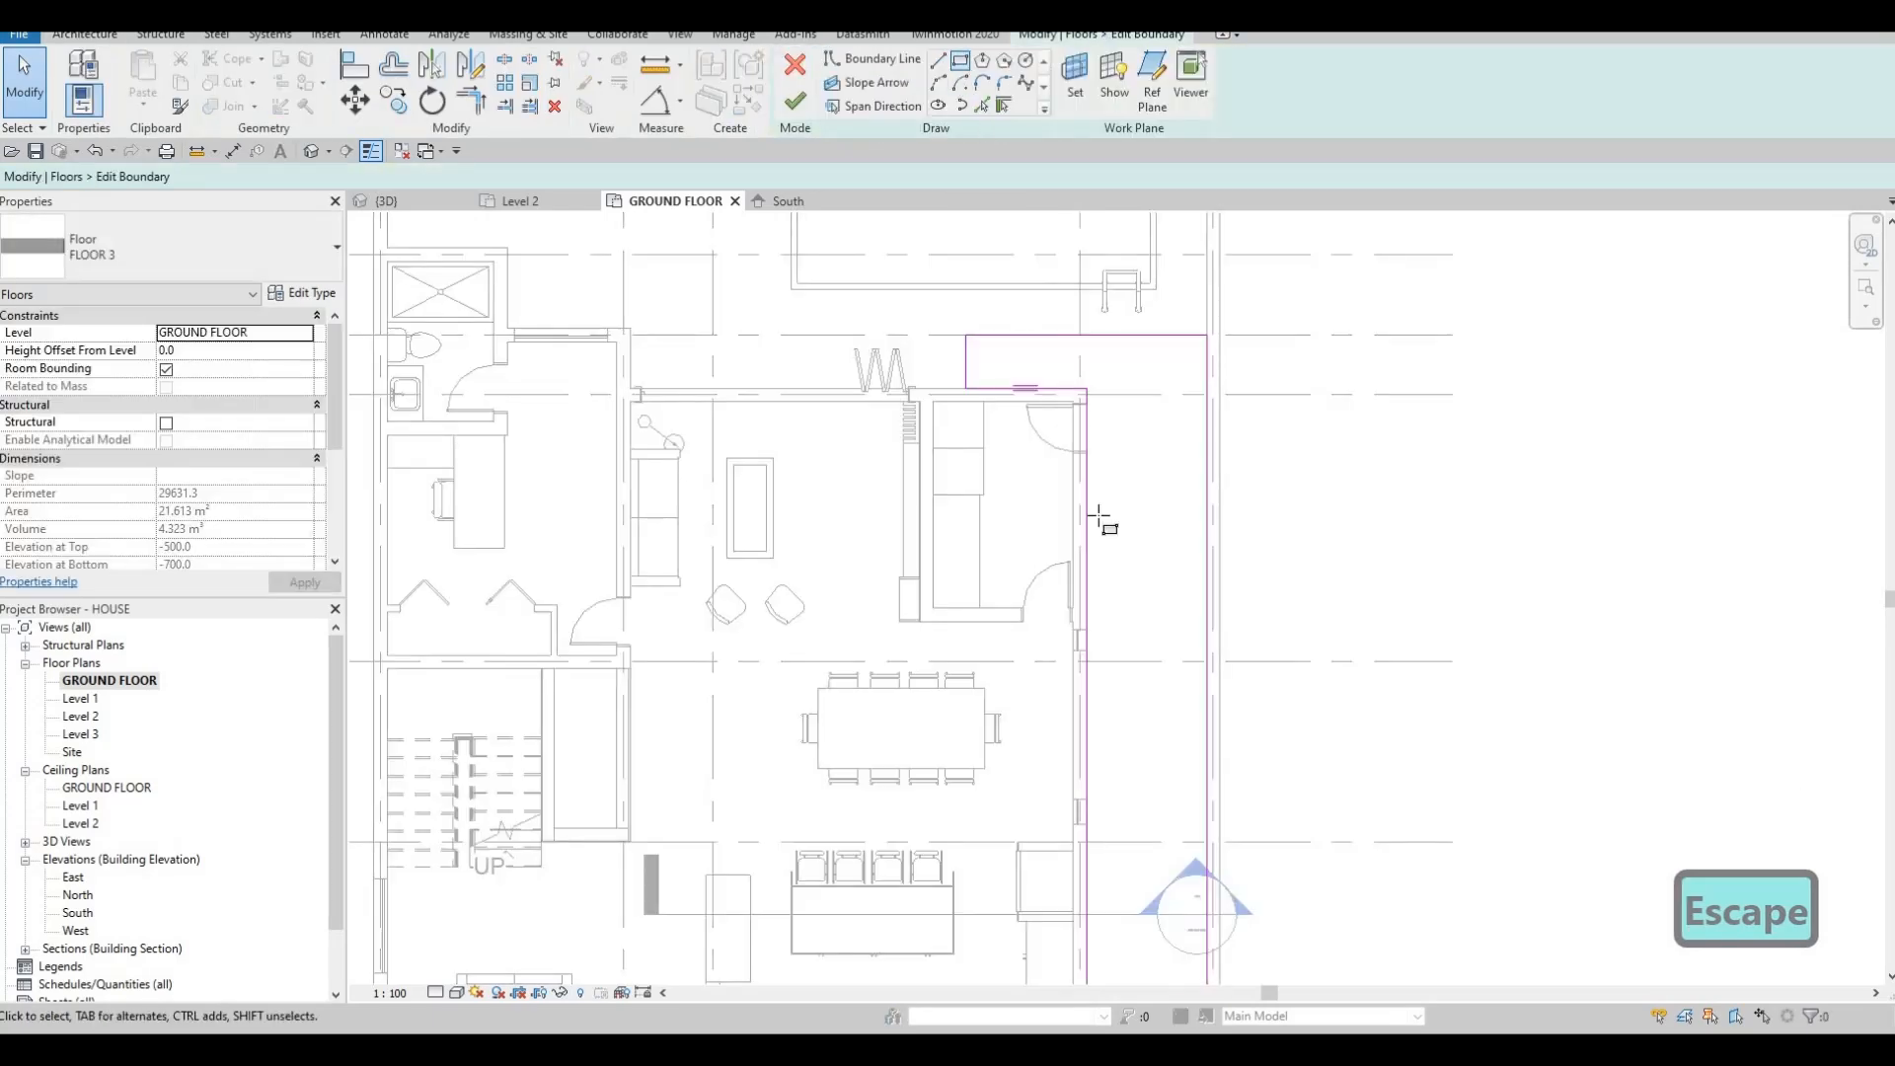
{"action": "middle_click_drag", "start_coordinate": [1099, 633], "coordinate": [1073, 408]}
{"action": "middle_click_drag", "start_coordinate": [1128, 604], "coordinate": [1139, 720]}
{"action": "scroll", "coordinate": [1139, 719], "scroll_direction": "down", "scroll_amount": 1}
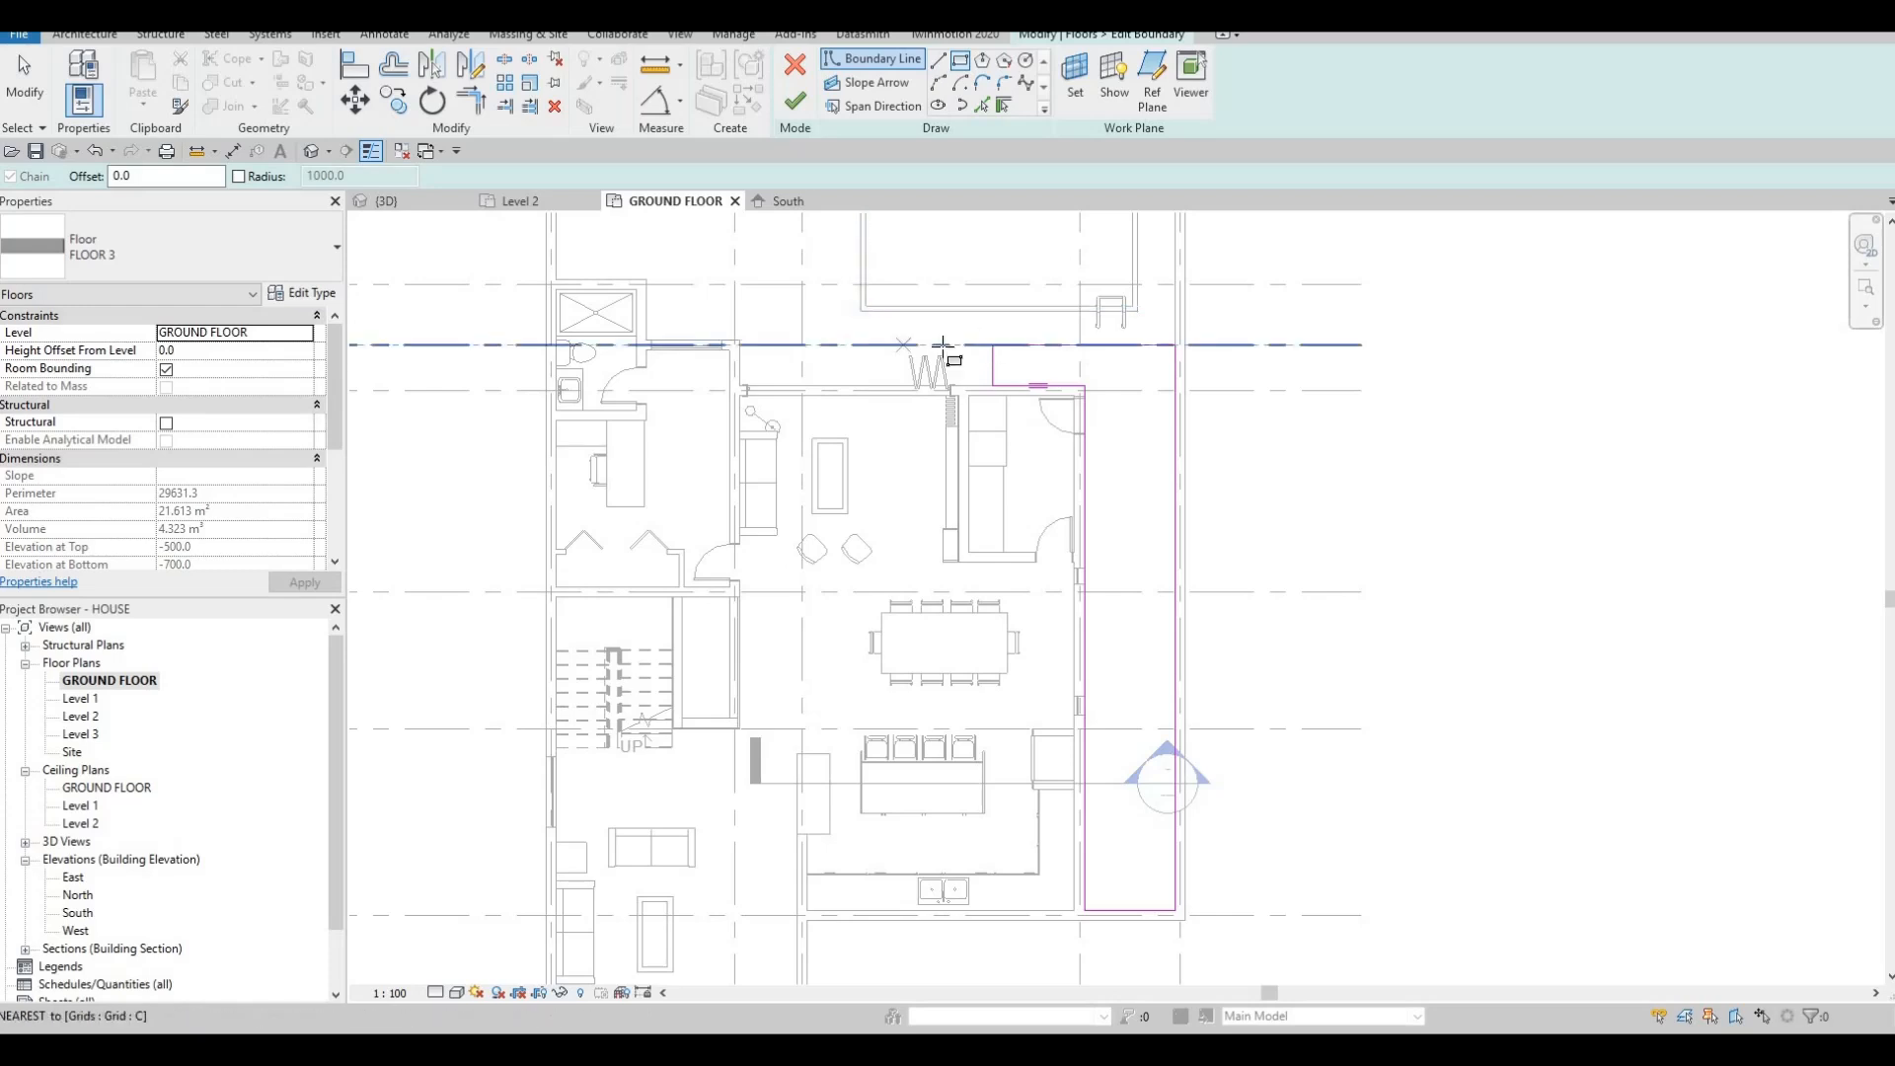
{"action": "middle_click_drag", "start_coordinate": [1052, 575], "coordinate": [1030, 456]}
{"action": "middle_click_drag", "start_coordinate": [1065, 698], "coordinate": [1004, 530]}
{"action": "scroll", "coordinate": [1022, 576], "scroll_direction": "up", "scroll_amount": 3}
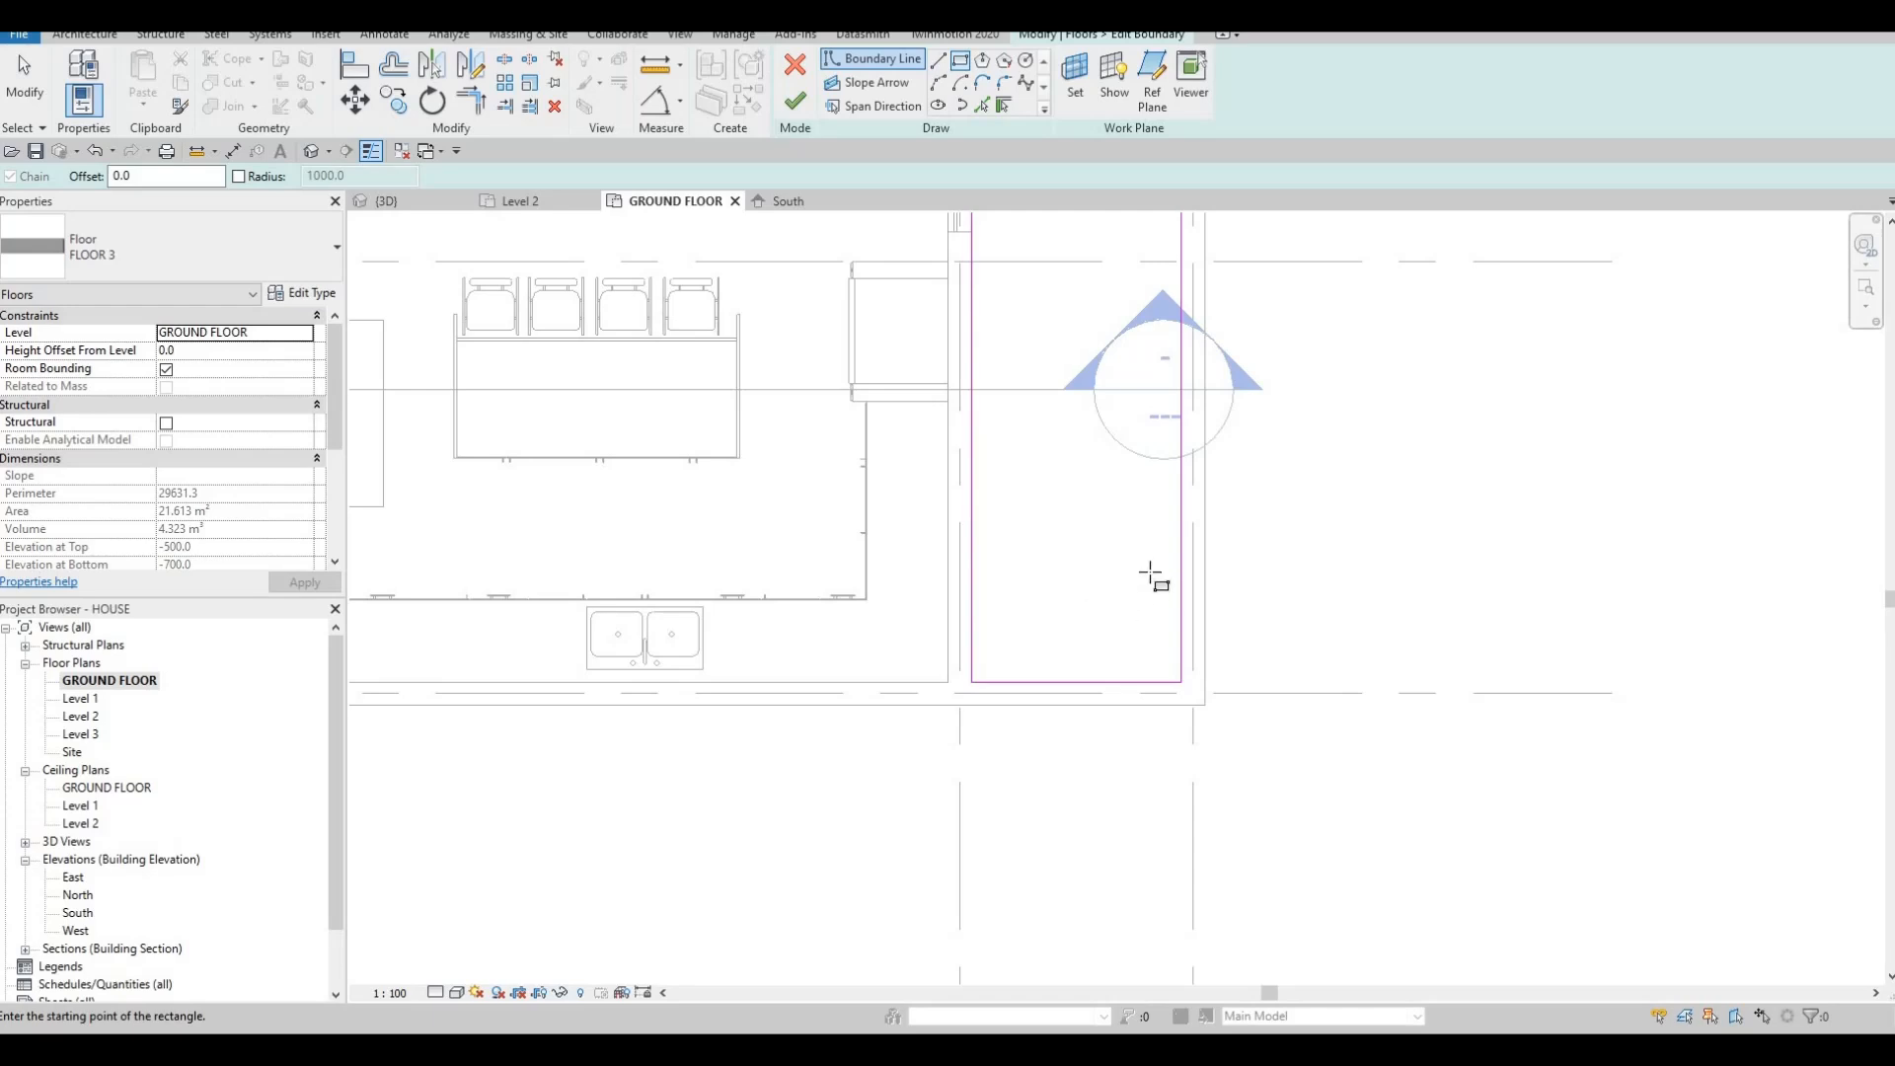
{"action": "left_click", "coordinate": [1020, 533]}
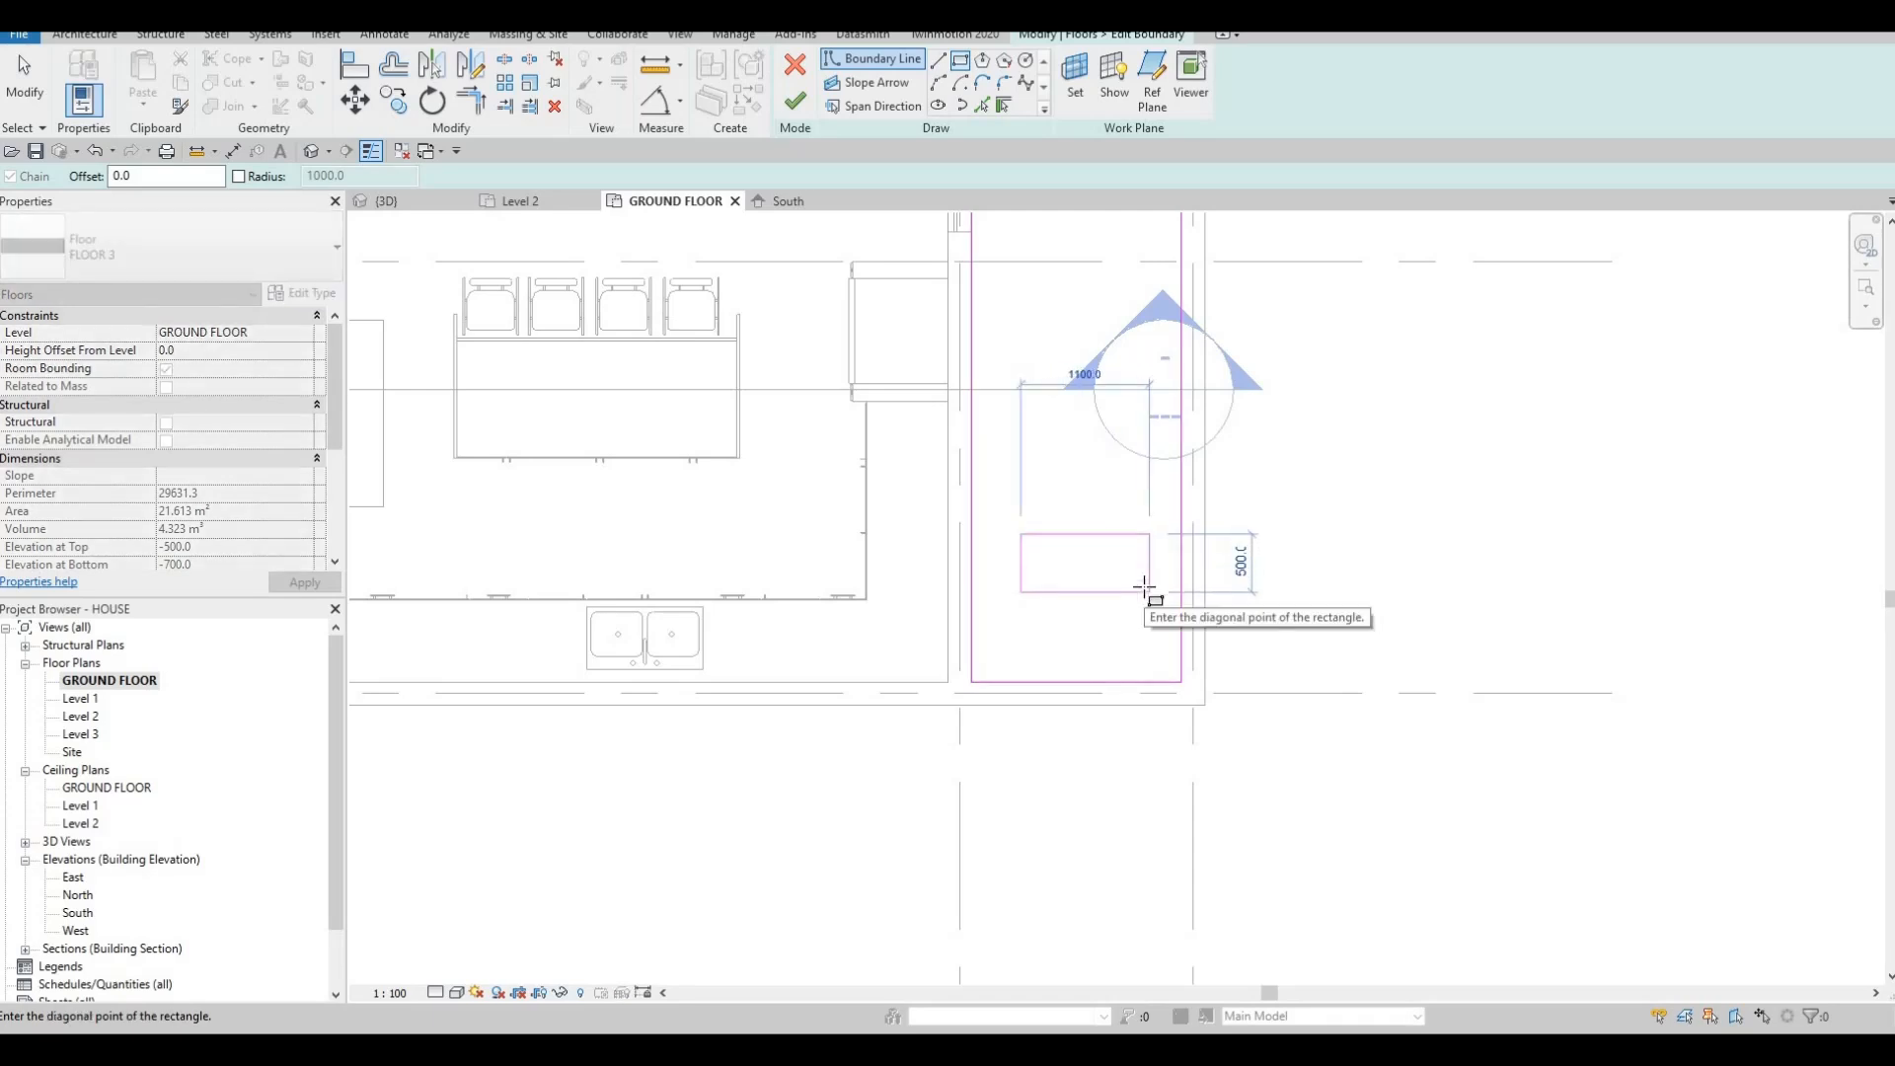
{"action": "left_click", "coordinate": [1148, 590]}
{"action": "key", "text": "Escape"}
{"action": "key", "text": "Escape"}
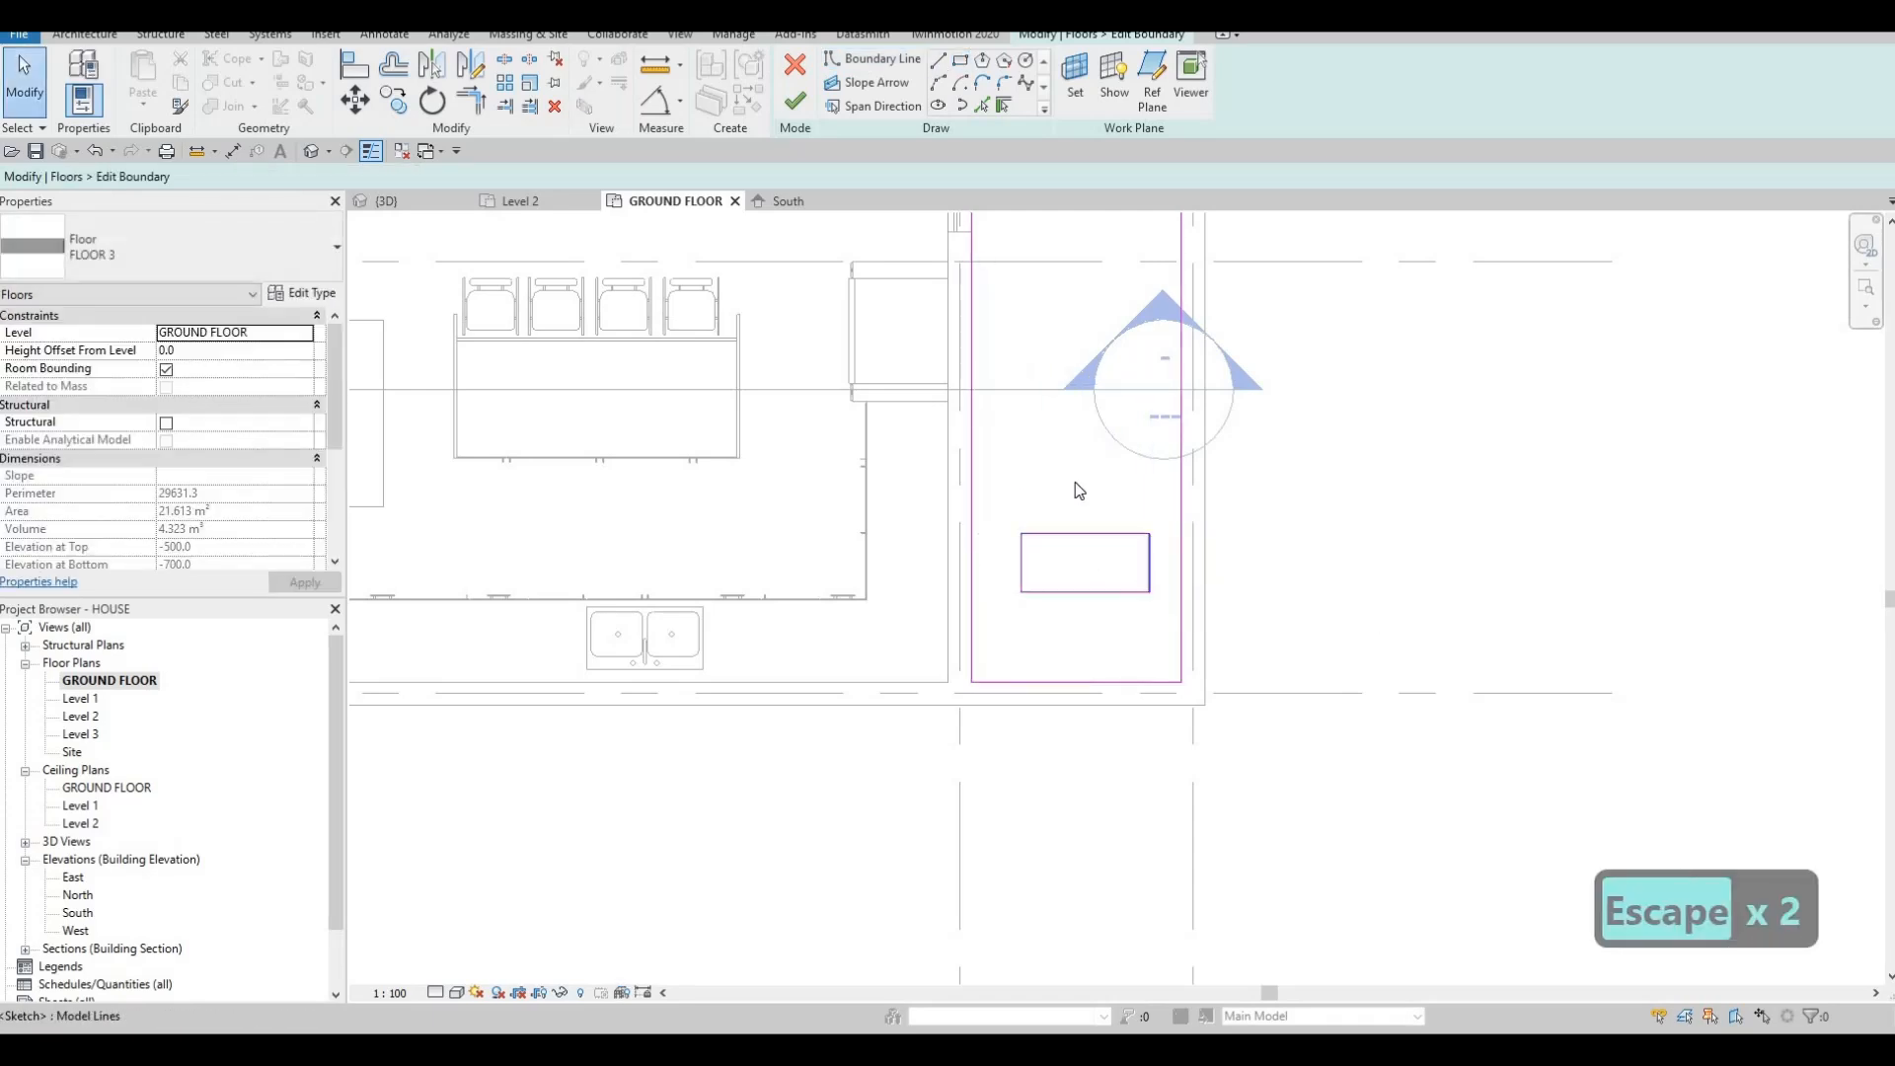
Set the small rectangle's width to 1000 mm.
{"action": "left_click", "coordinate": [1148, 562]}
{"action": "left_click", "coordinate": [1065, 482]}
{"action": "type", "text": "100"}
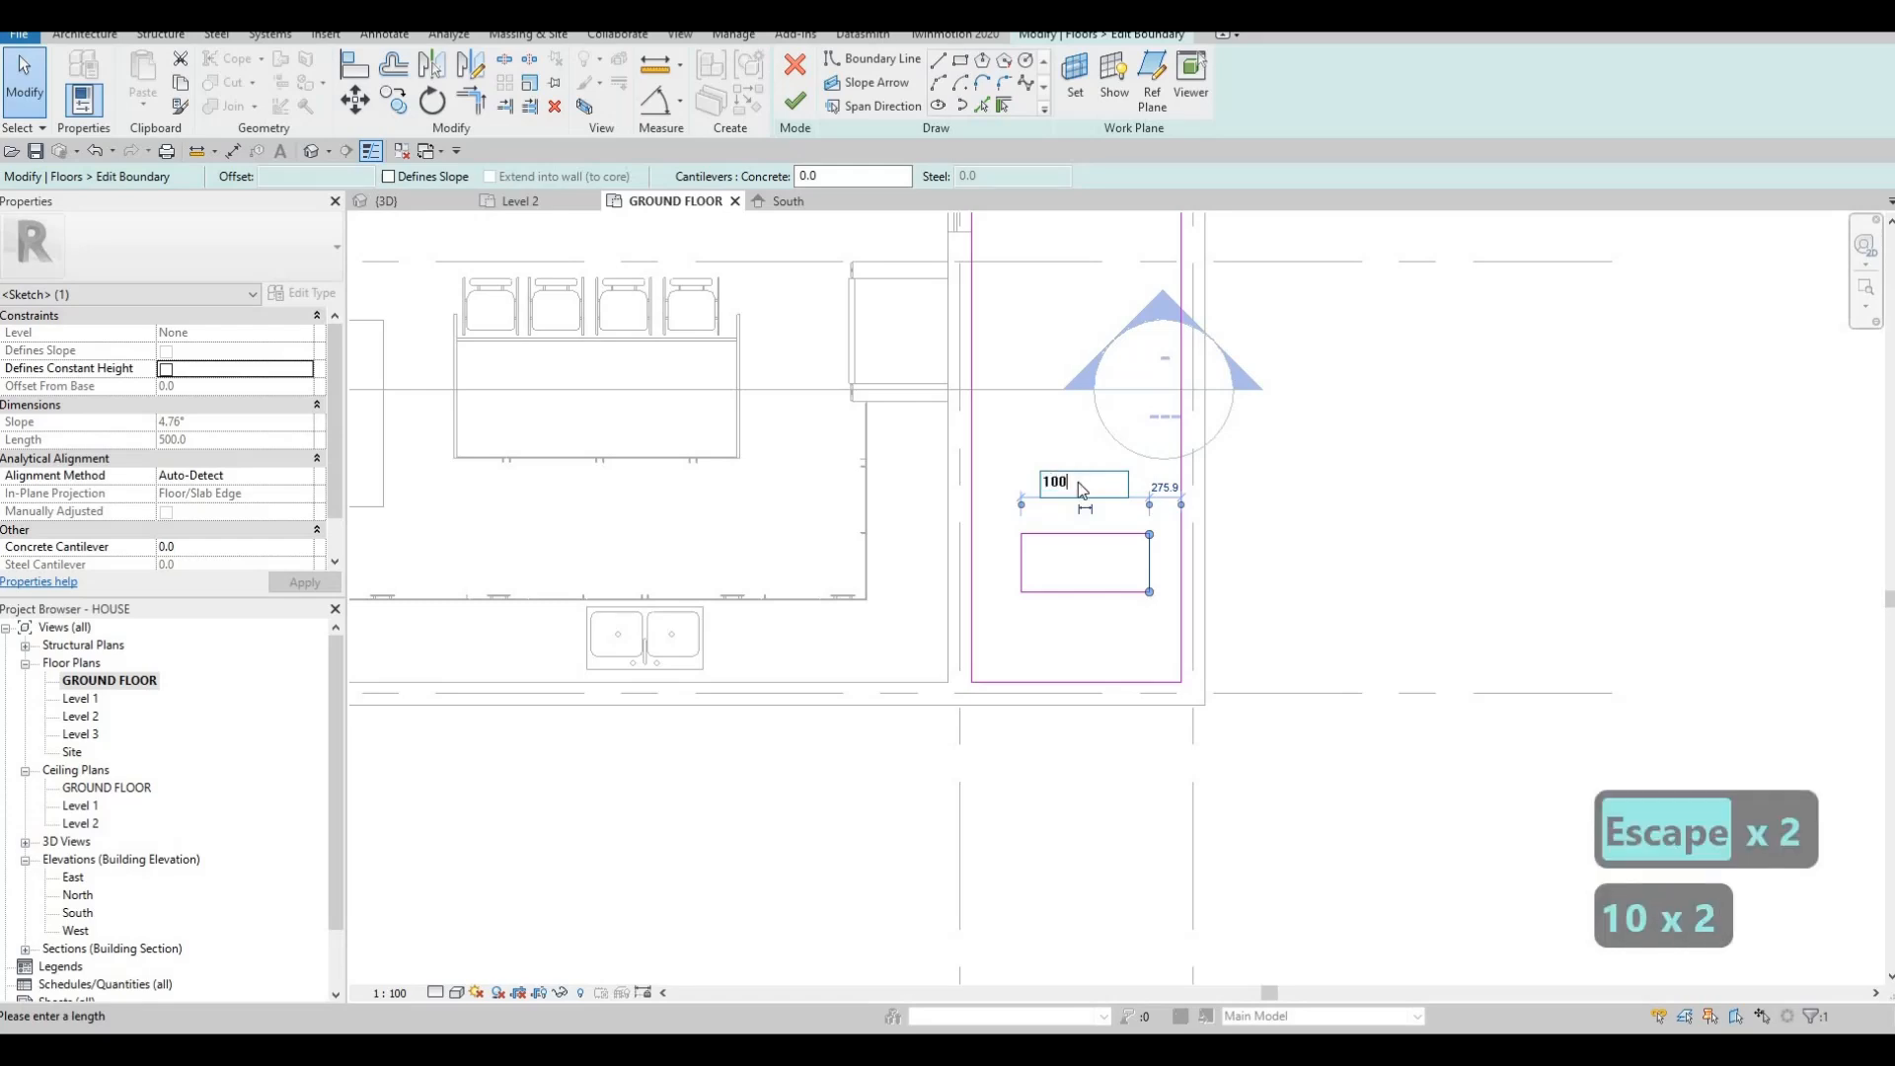
{"action": "key", "text": "Return"}
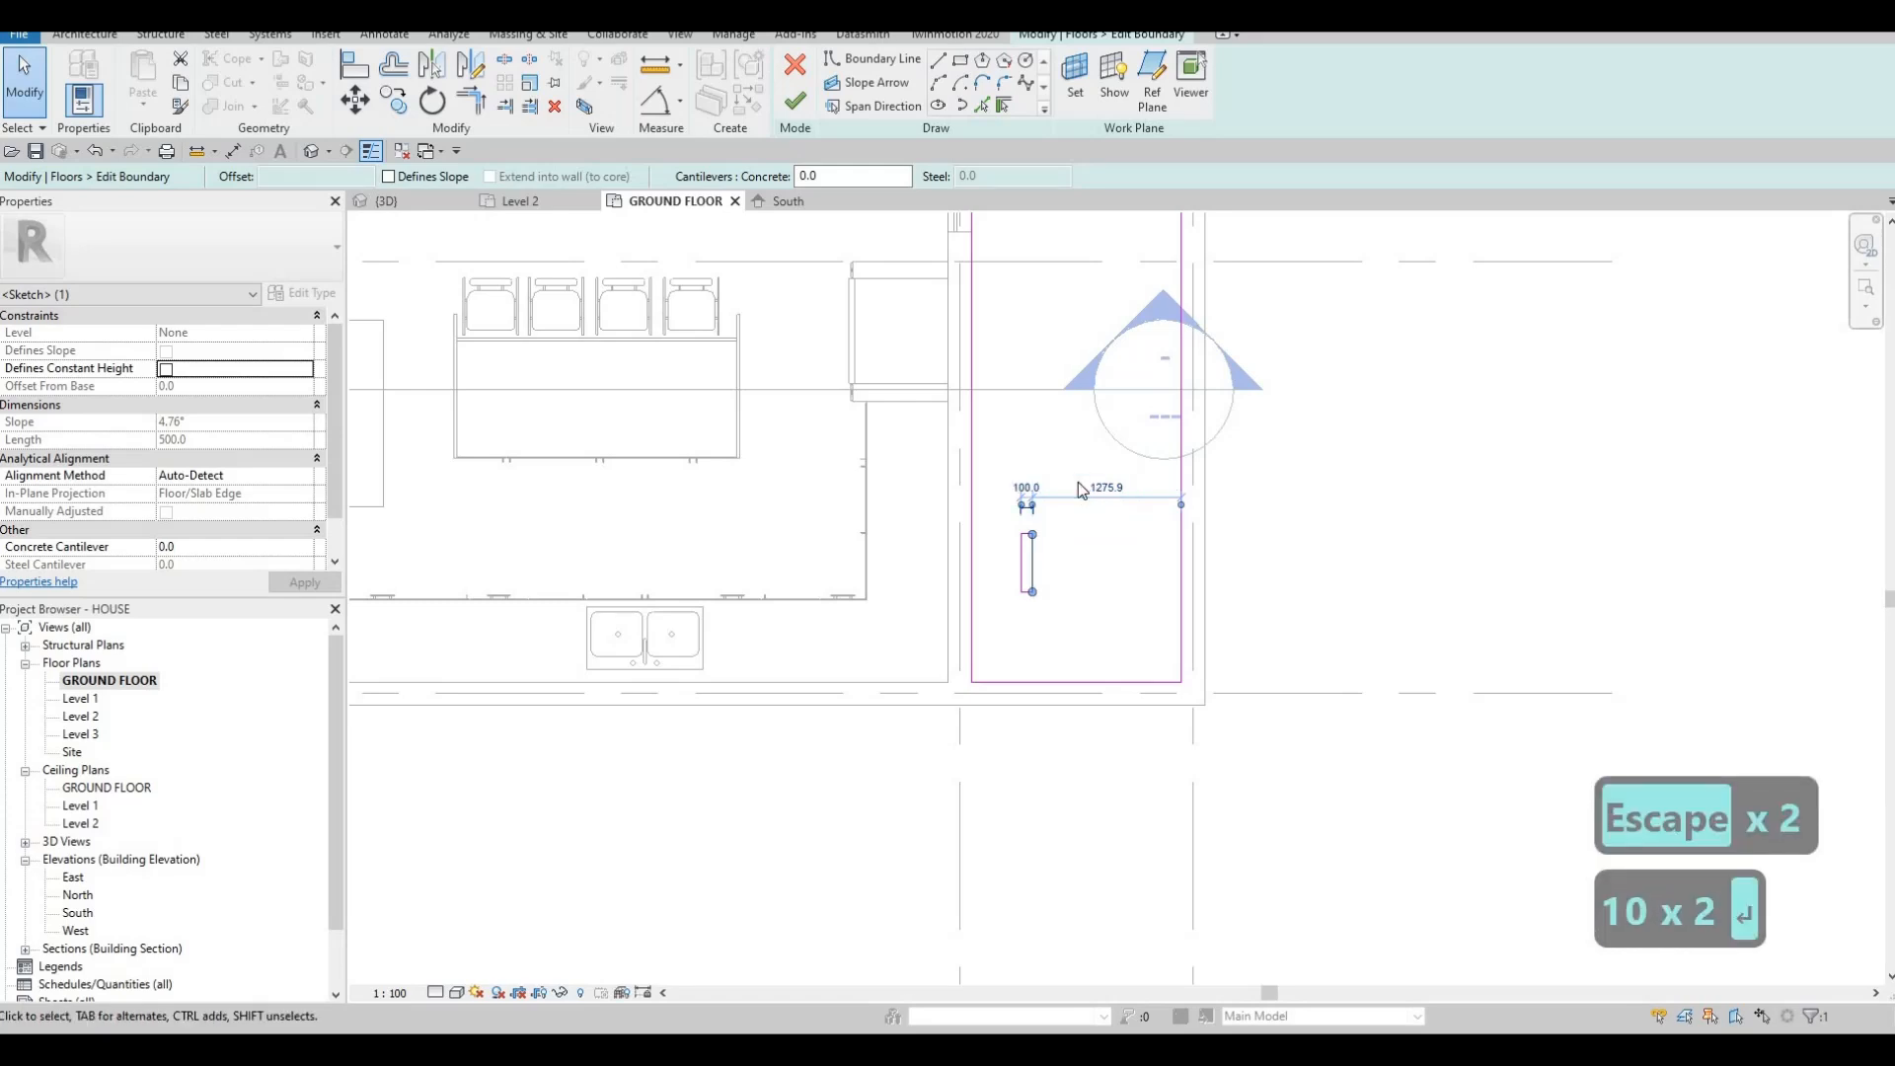
{"action": "left_click", "coordinate": [1027, 487]}
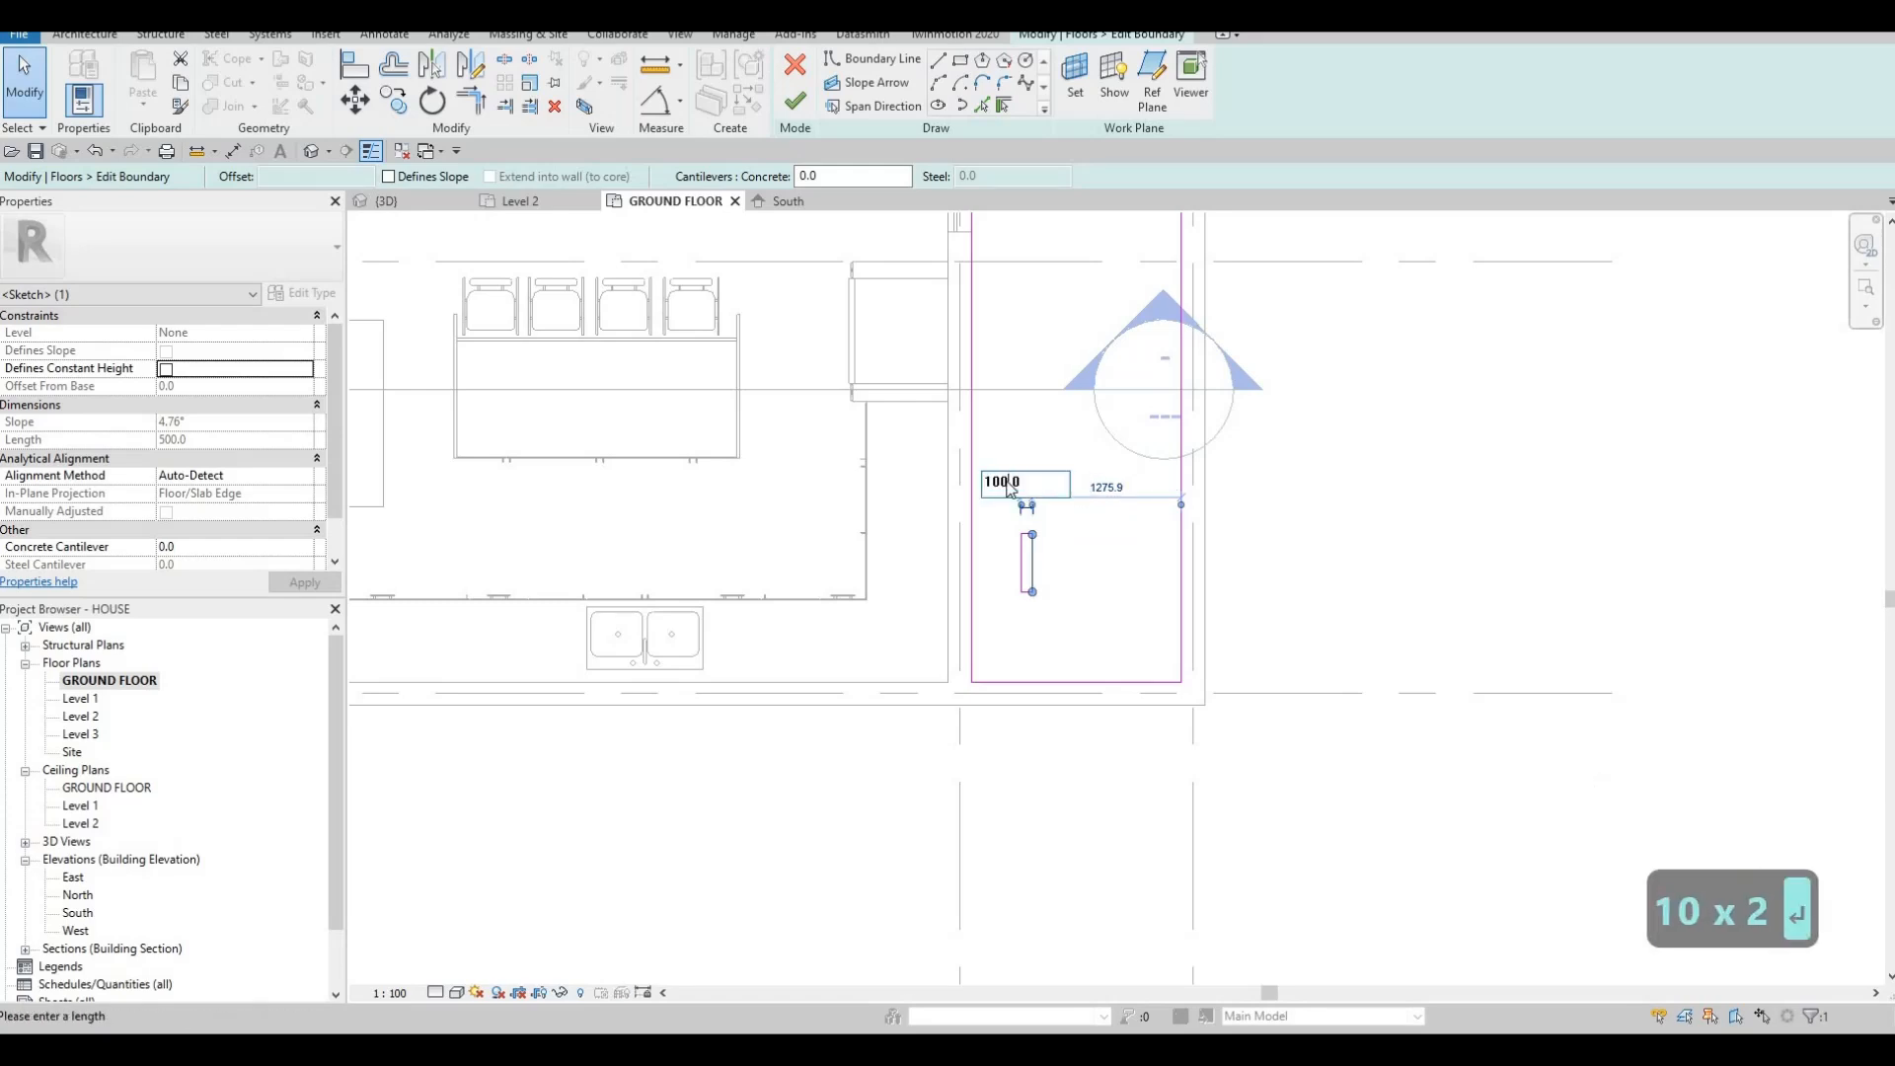
{"action": "type", "text": "0"}
{"action": "key", "text": "Return"}
{"action": "key", "text": "Escape"}
{"action": "key", "text": "Escape"}
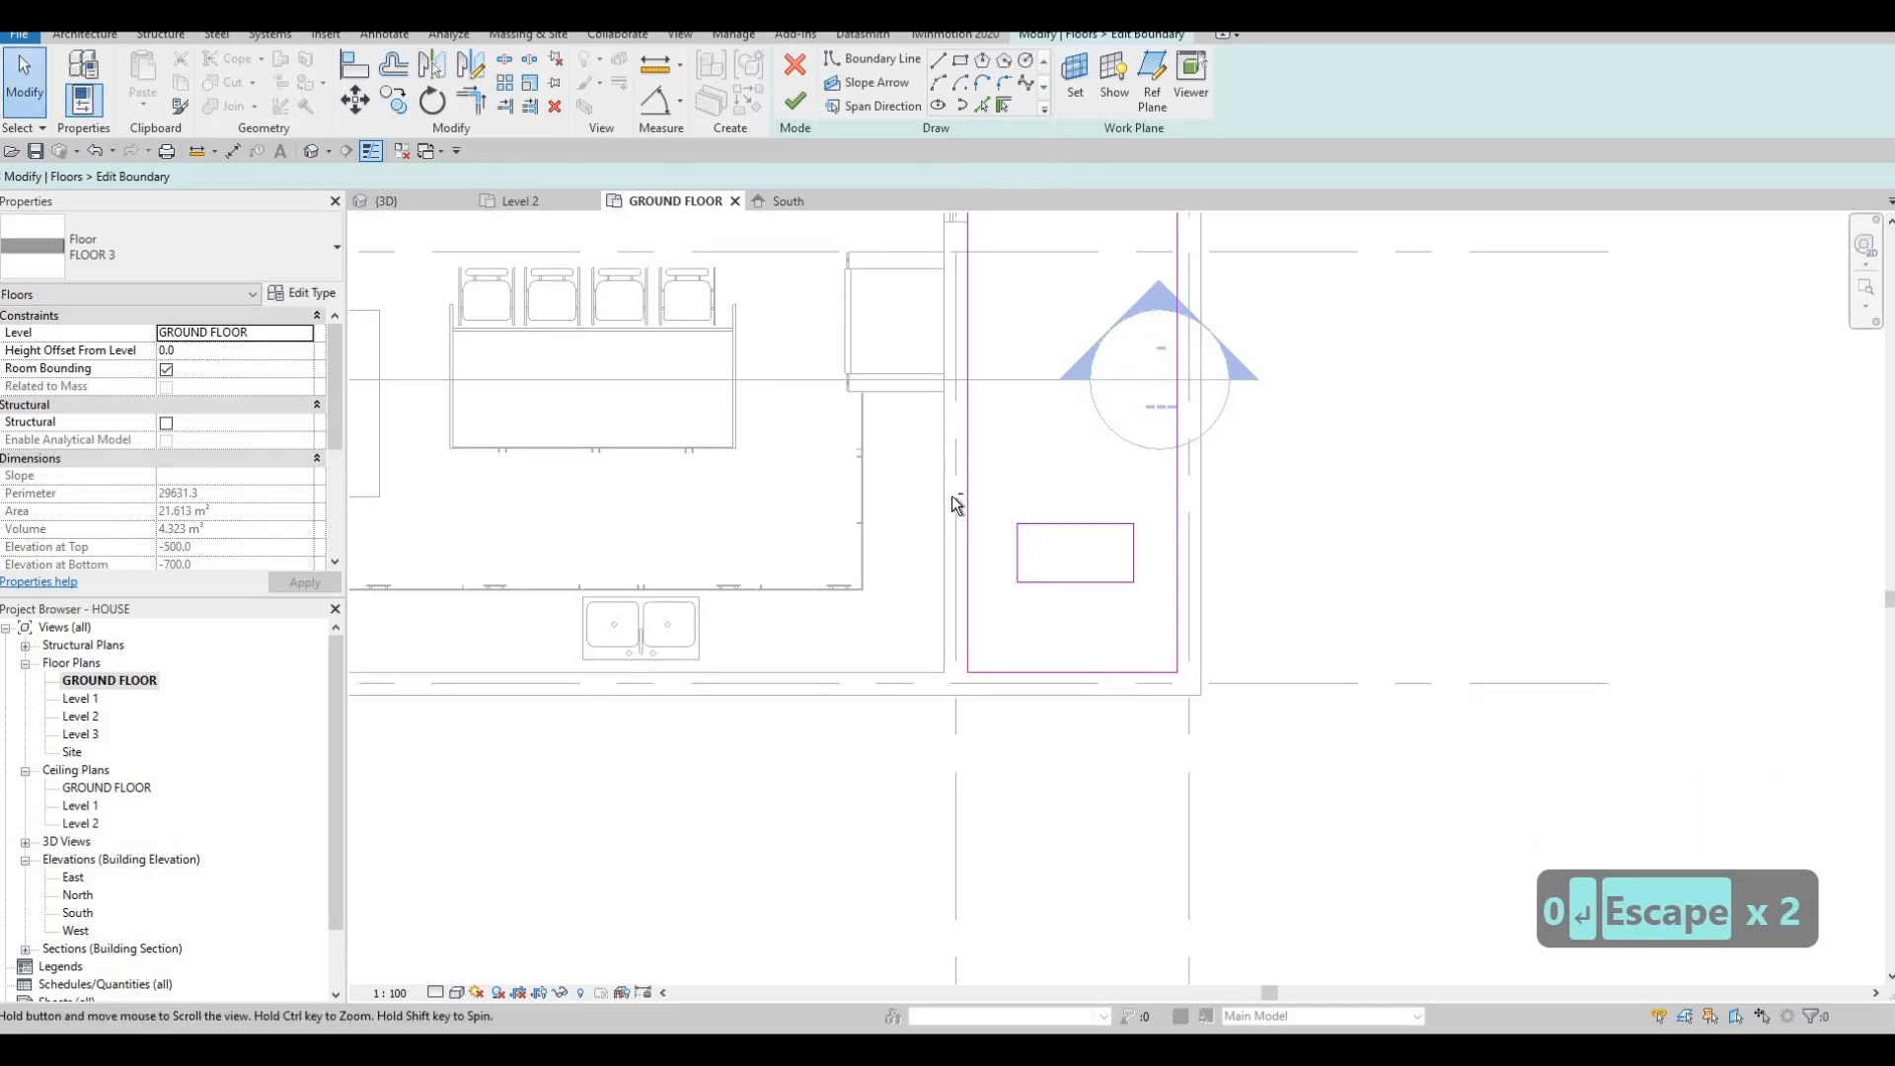
{"action": "middle_click_drag", "start_coordinate": [982, 498], "coordinate": [951, 495]}
{"action": "key", "text": "Escape"}
{"action": "left_click_drag", "start_coordinate": [954, 498], "coordinate": [1129, 637]}
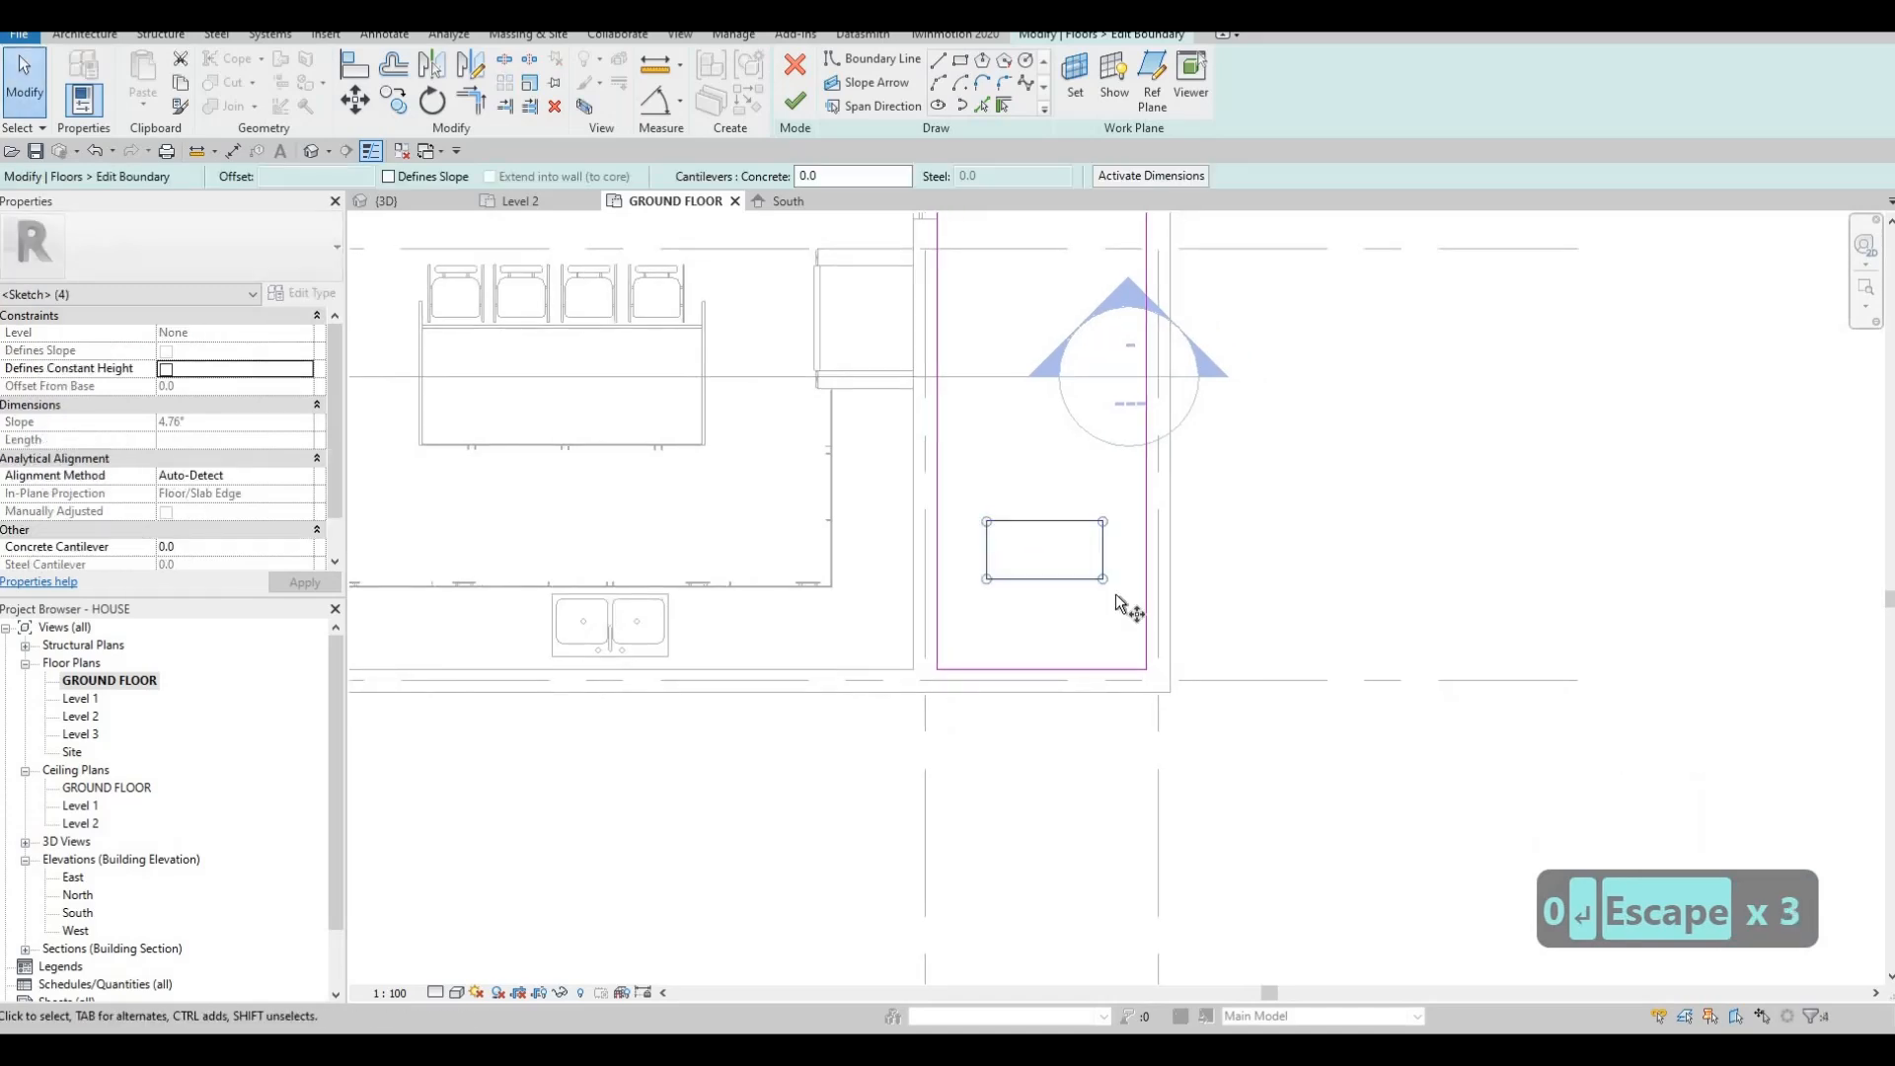
{"action": "key", "text": "c"}
{"action": "key", "text": "o"}
{"action": "scroll", "coordinate": [1064, 646], "scroll_direction": "down", "scroll_amount": 1}
{"action": "middle_click_drag", "start_coordinate": [1042, 590], "coordinate": [1046, 718]}
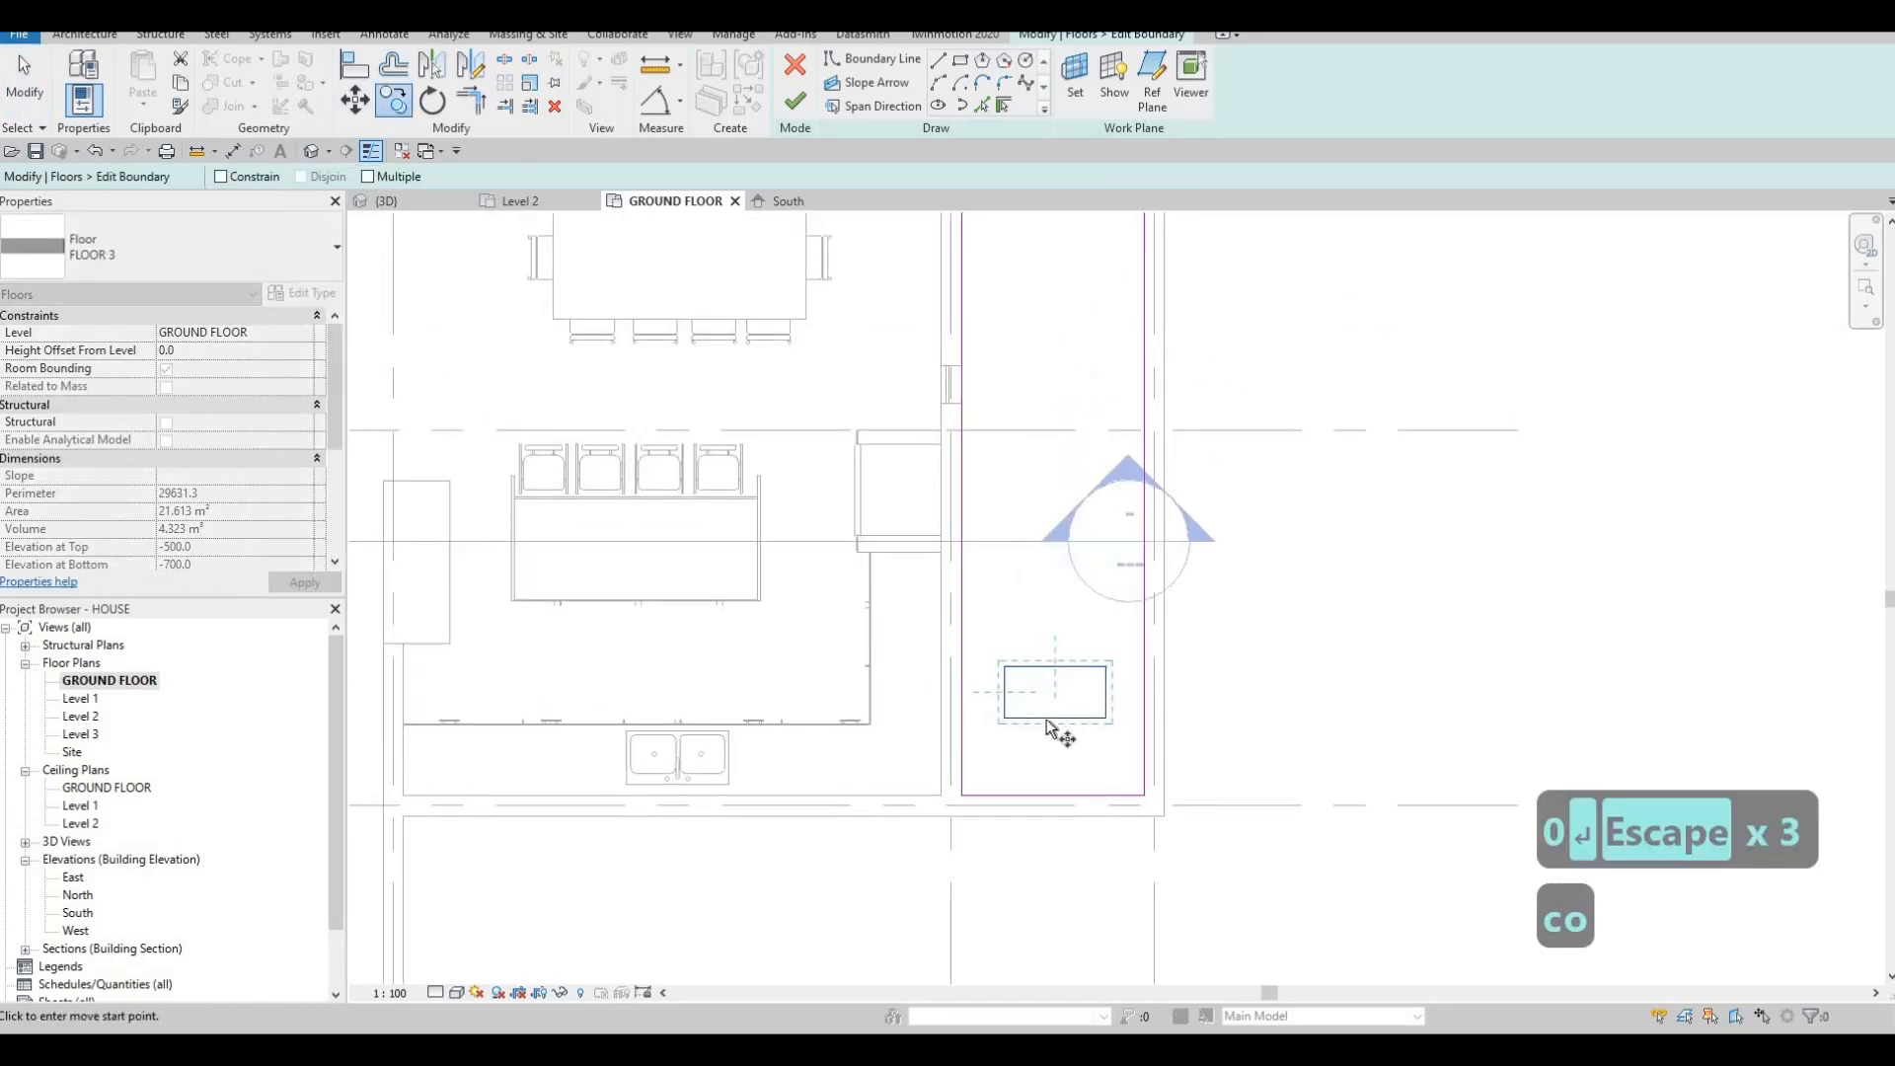
{"action": "key", "text": "Escape"}
{"action": "key", "text": "Escape"}
Select all four lines of the small rectangle and nudge it towards the passage's end near the kitchen sink.
{"action": "left_click_drag", "start_coordinate": [999, 644], "coordinate": [1123, 737]}
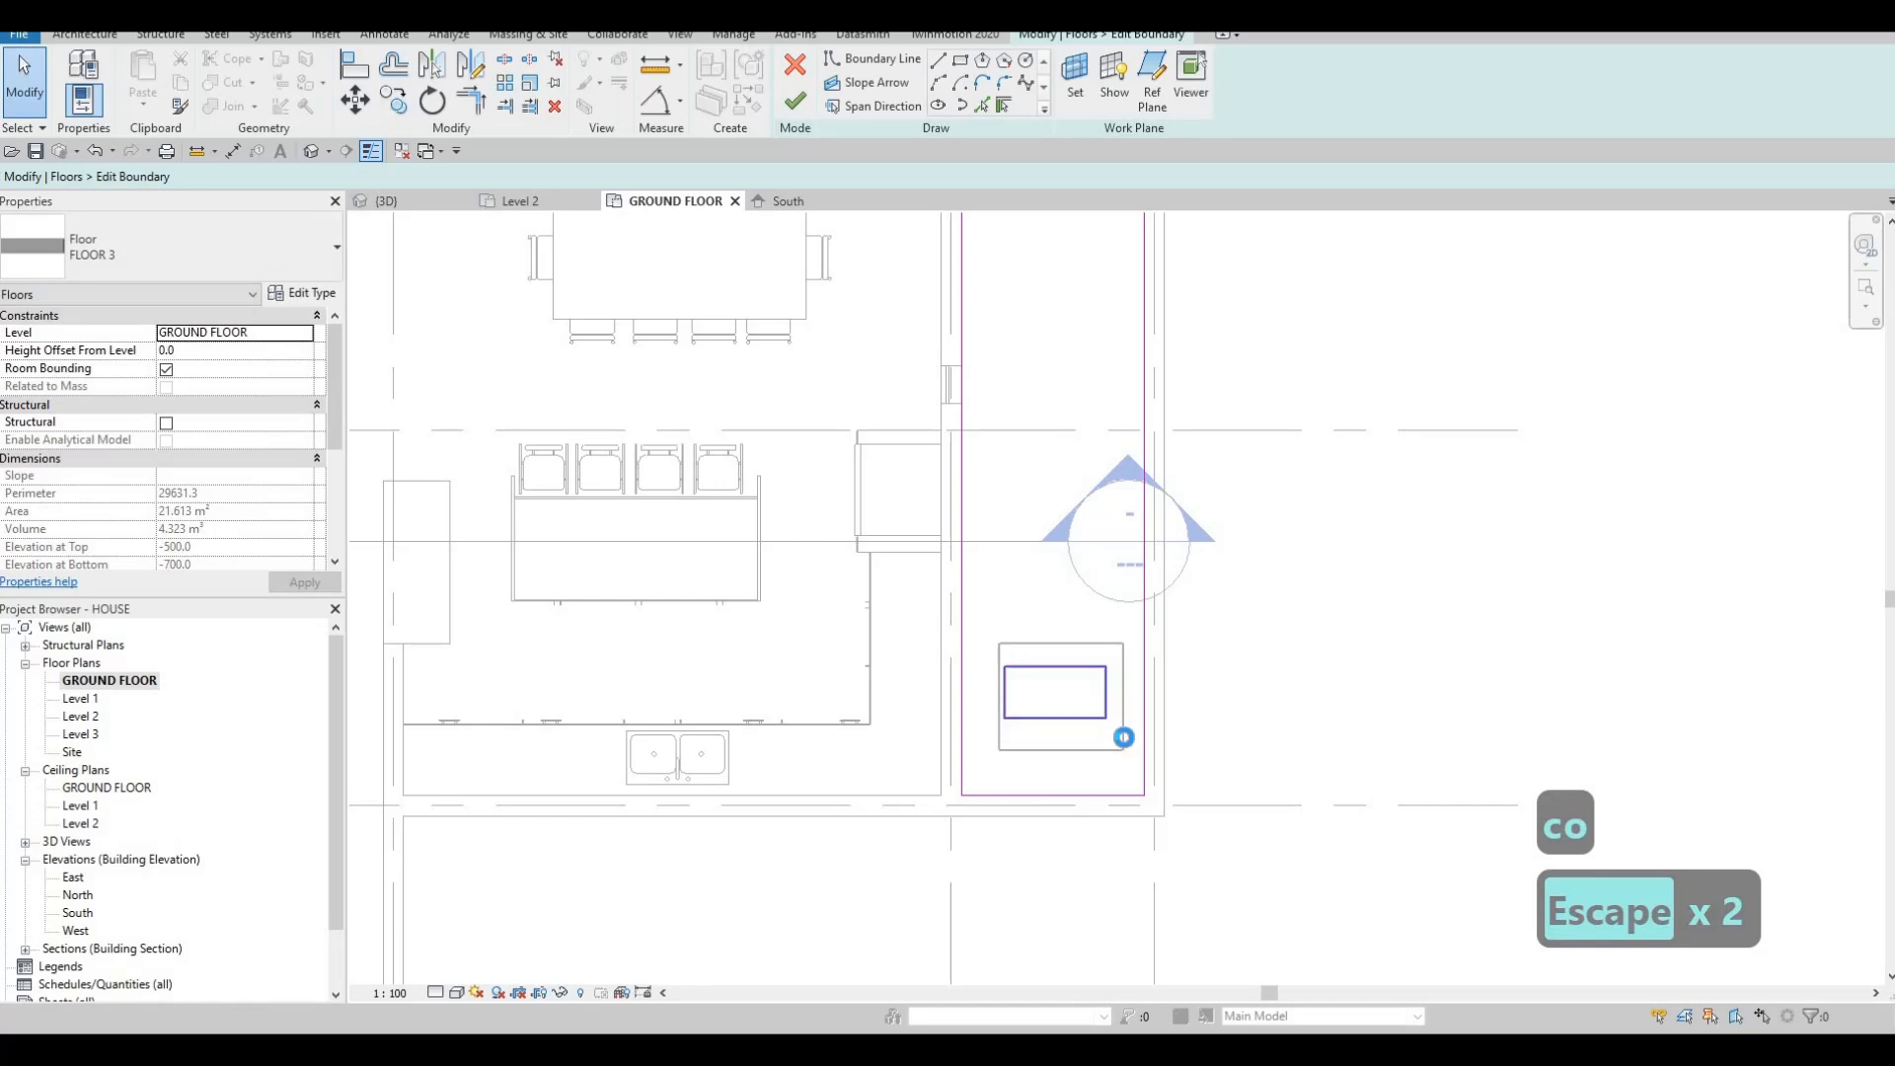
{"action": "key", "text": "Down"}
{"action": "key", "text": "Down"}
{"action": "key", "text": "Down"}
{"action": "key", "text": "Down"}
{"action": "key", "text": "Down"}
{"action": "key", "text": "Down"}
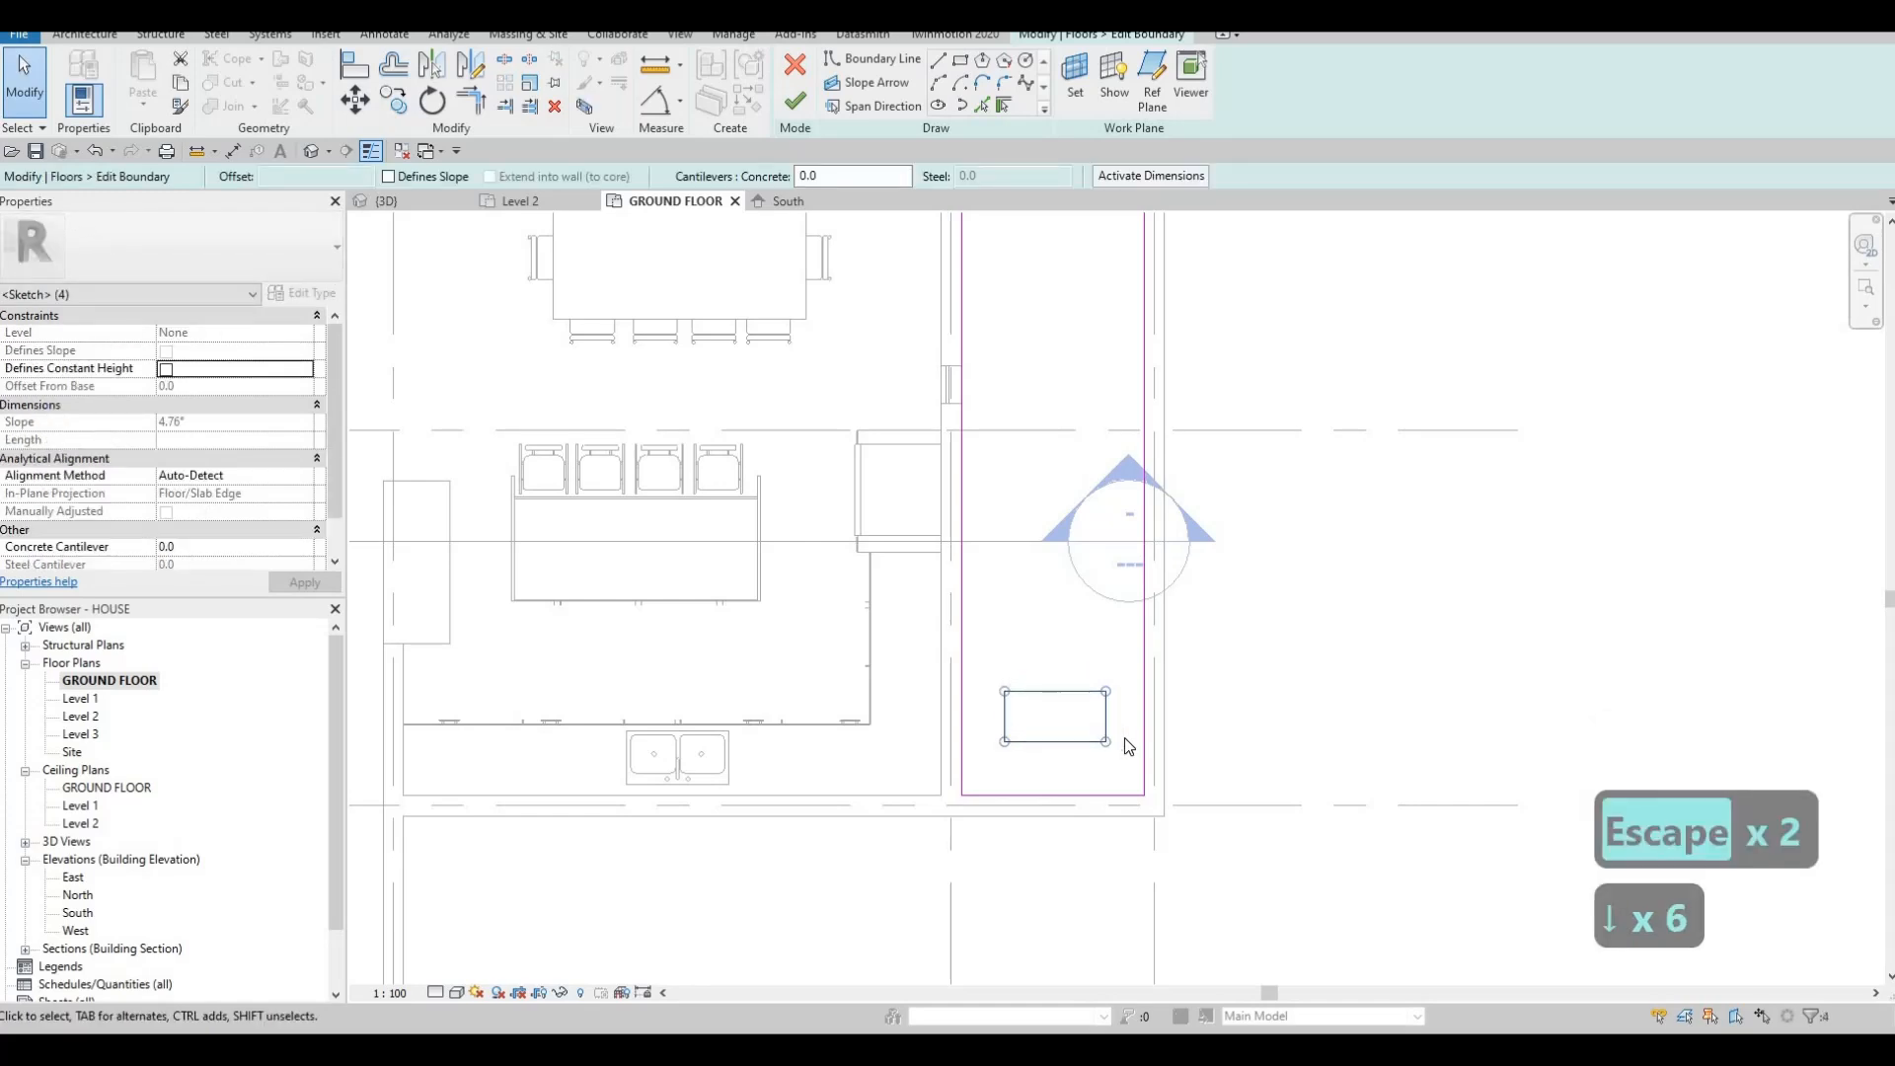
{"action": "key", "text": "Down"}
{"action": "key", "text": "Down"}
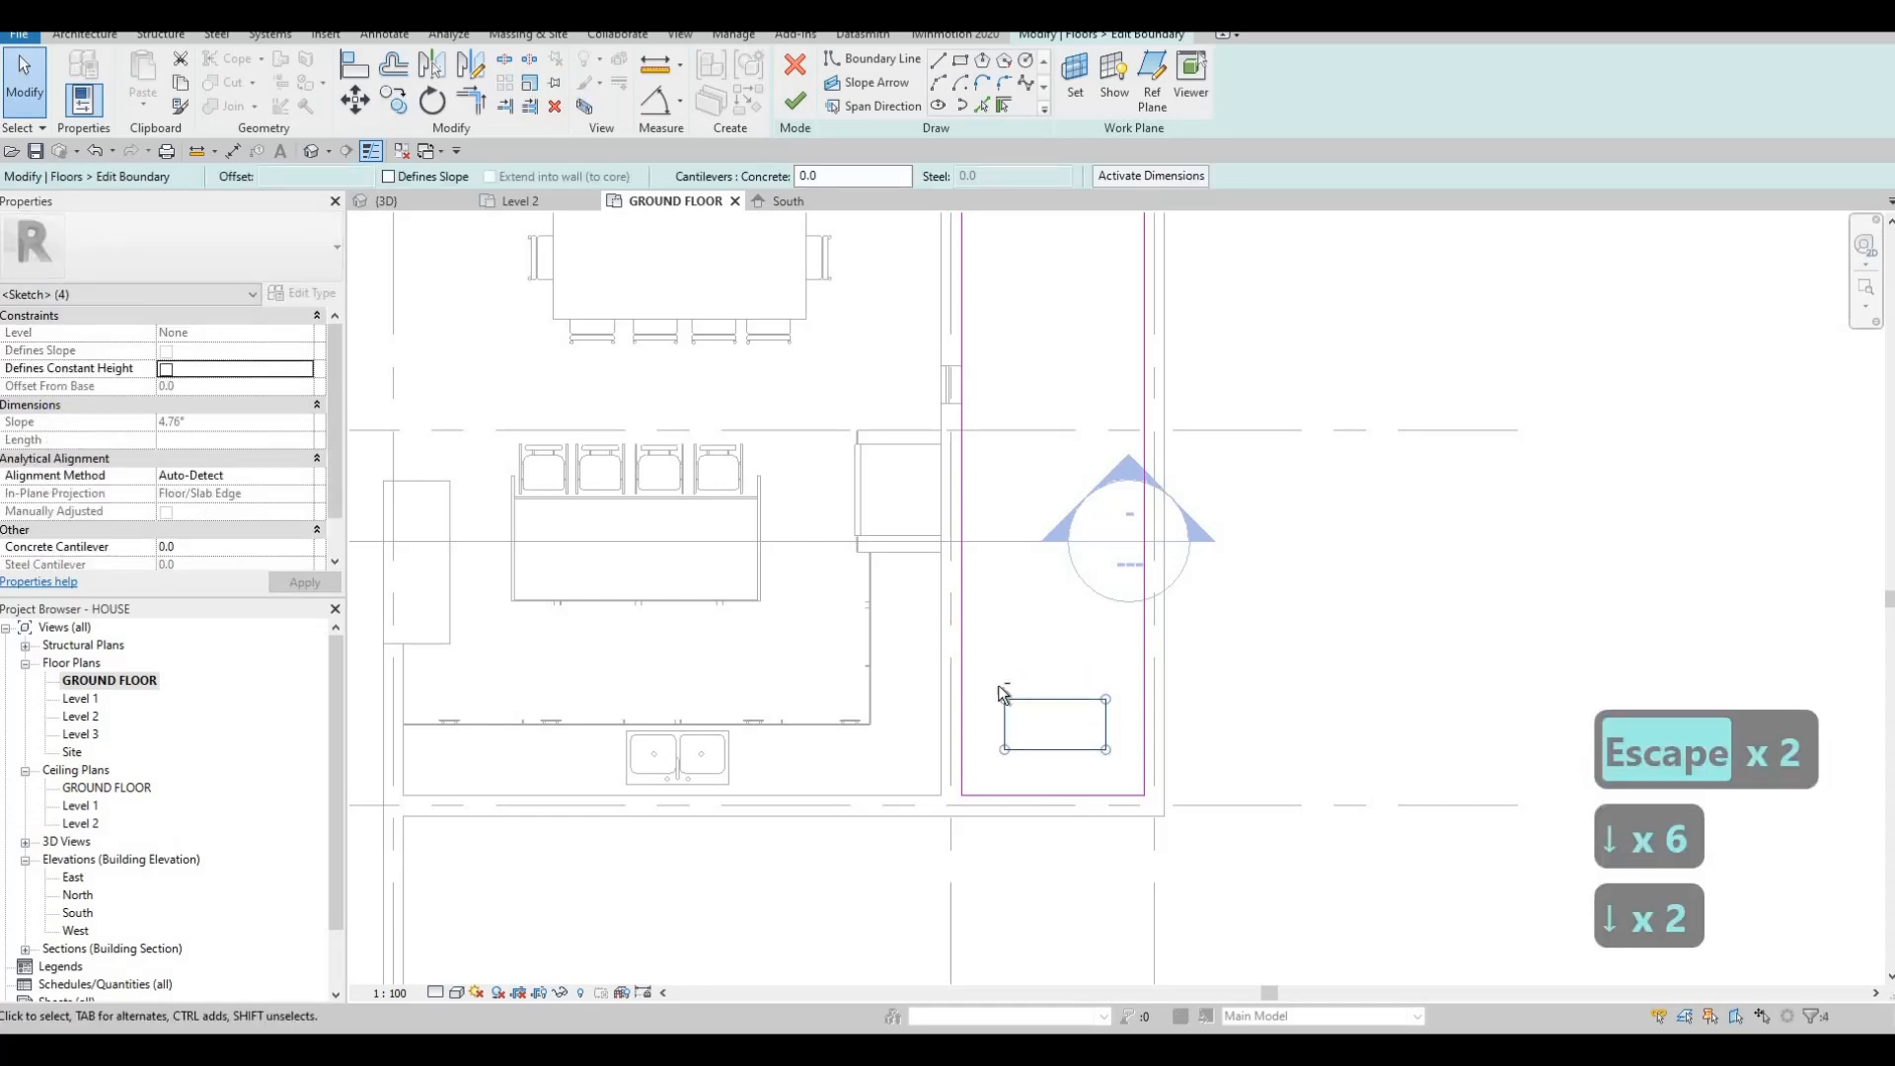
{"action": "key", "text": "Escape"}
{"action": "left_click", "coordinate": [1110, 764]}
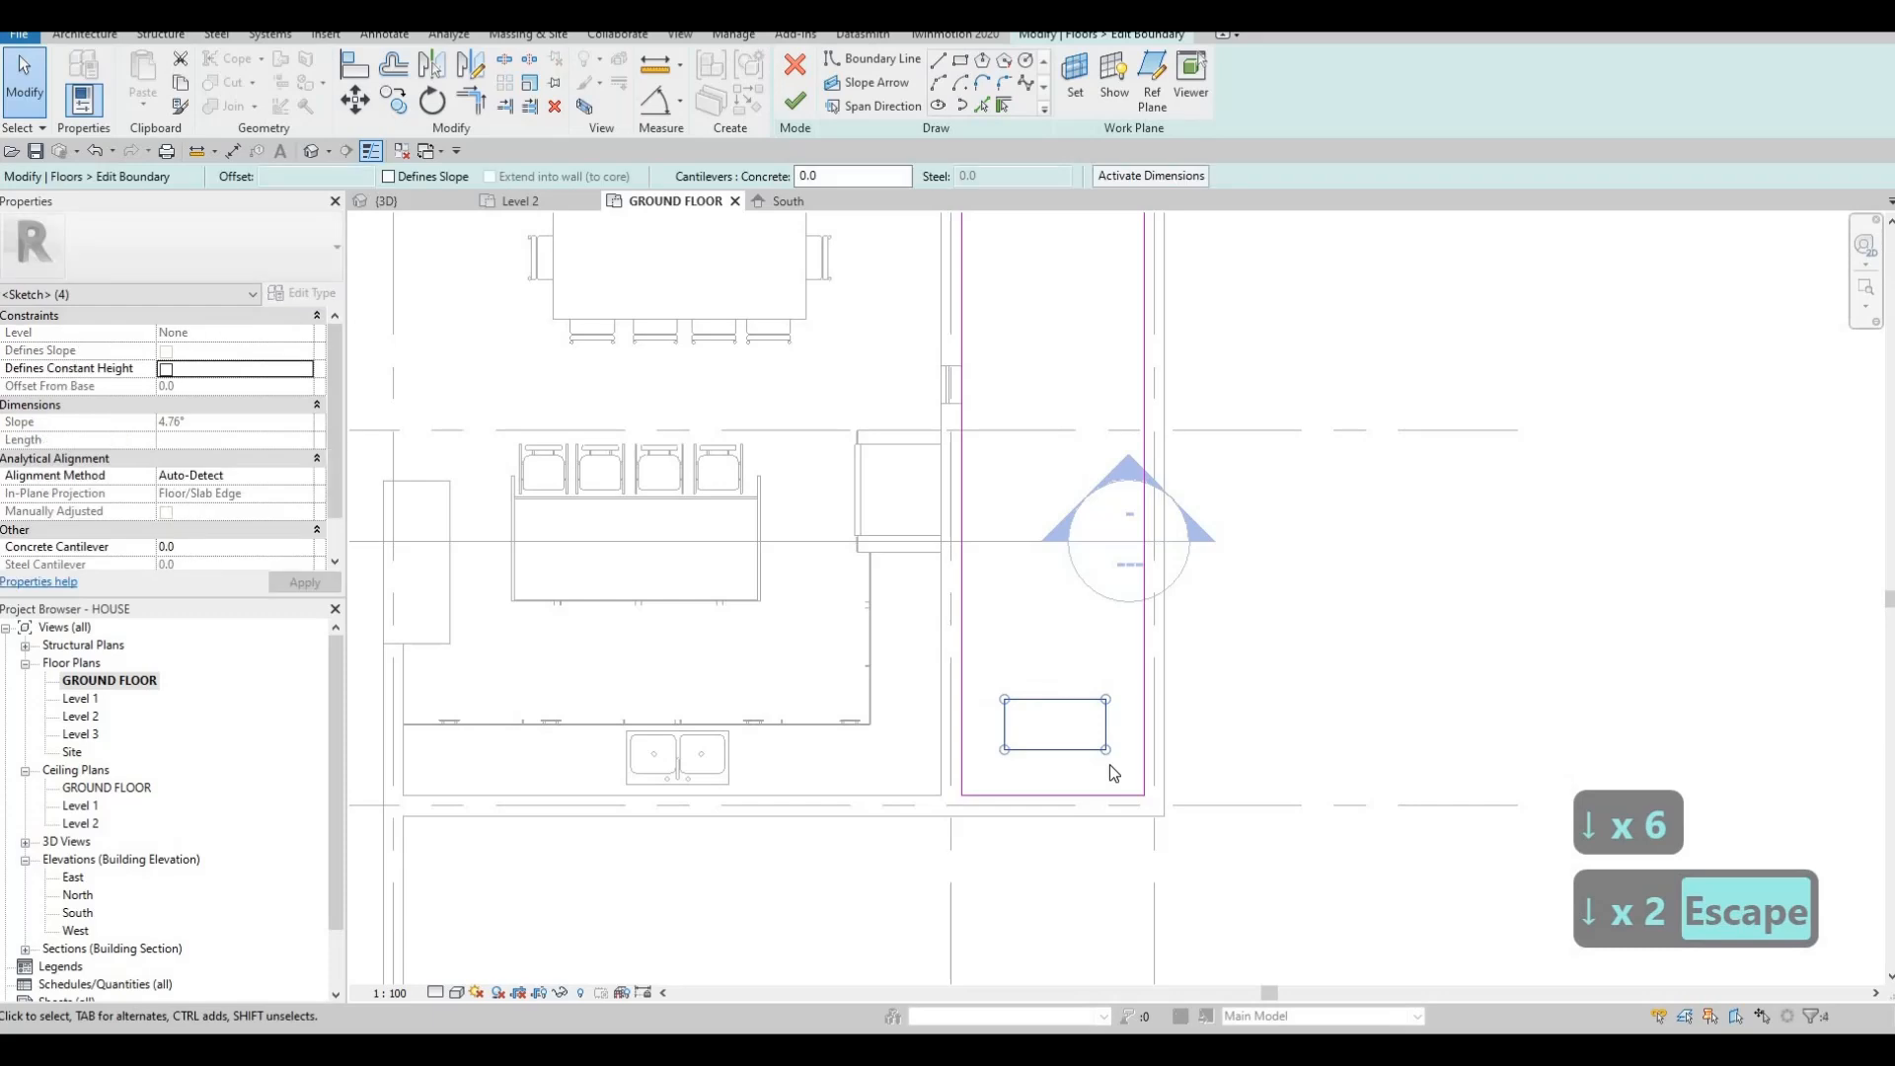
{"action": "key", "text": "c"}
{"action": "key", "text": "p"}
{"action": "key", "text": "o"}
{"action": "key", "text": "Escape"}
{"action": "key", "text": "Escape"}
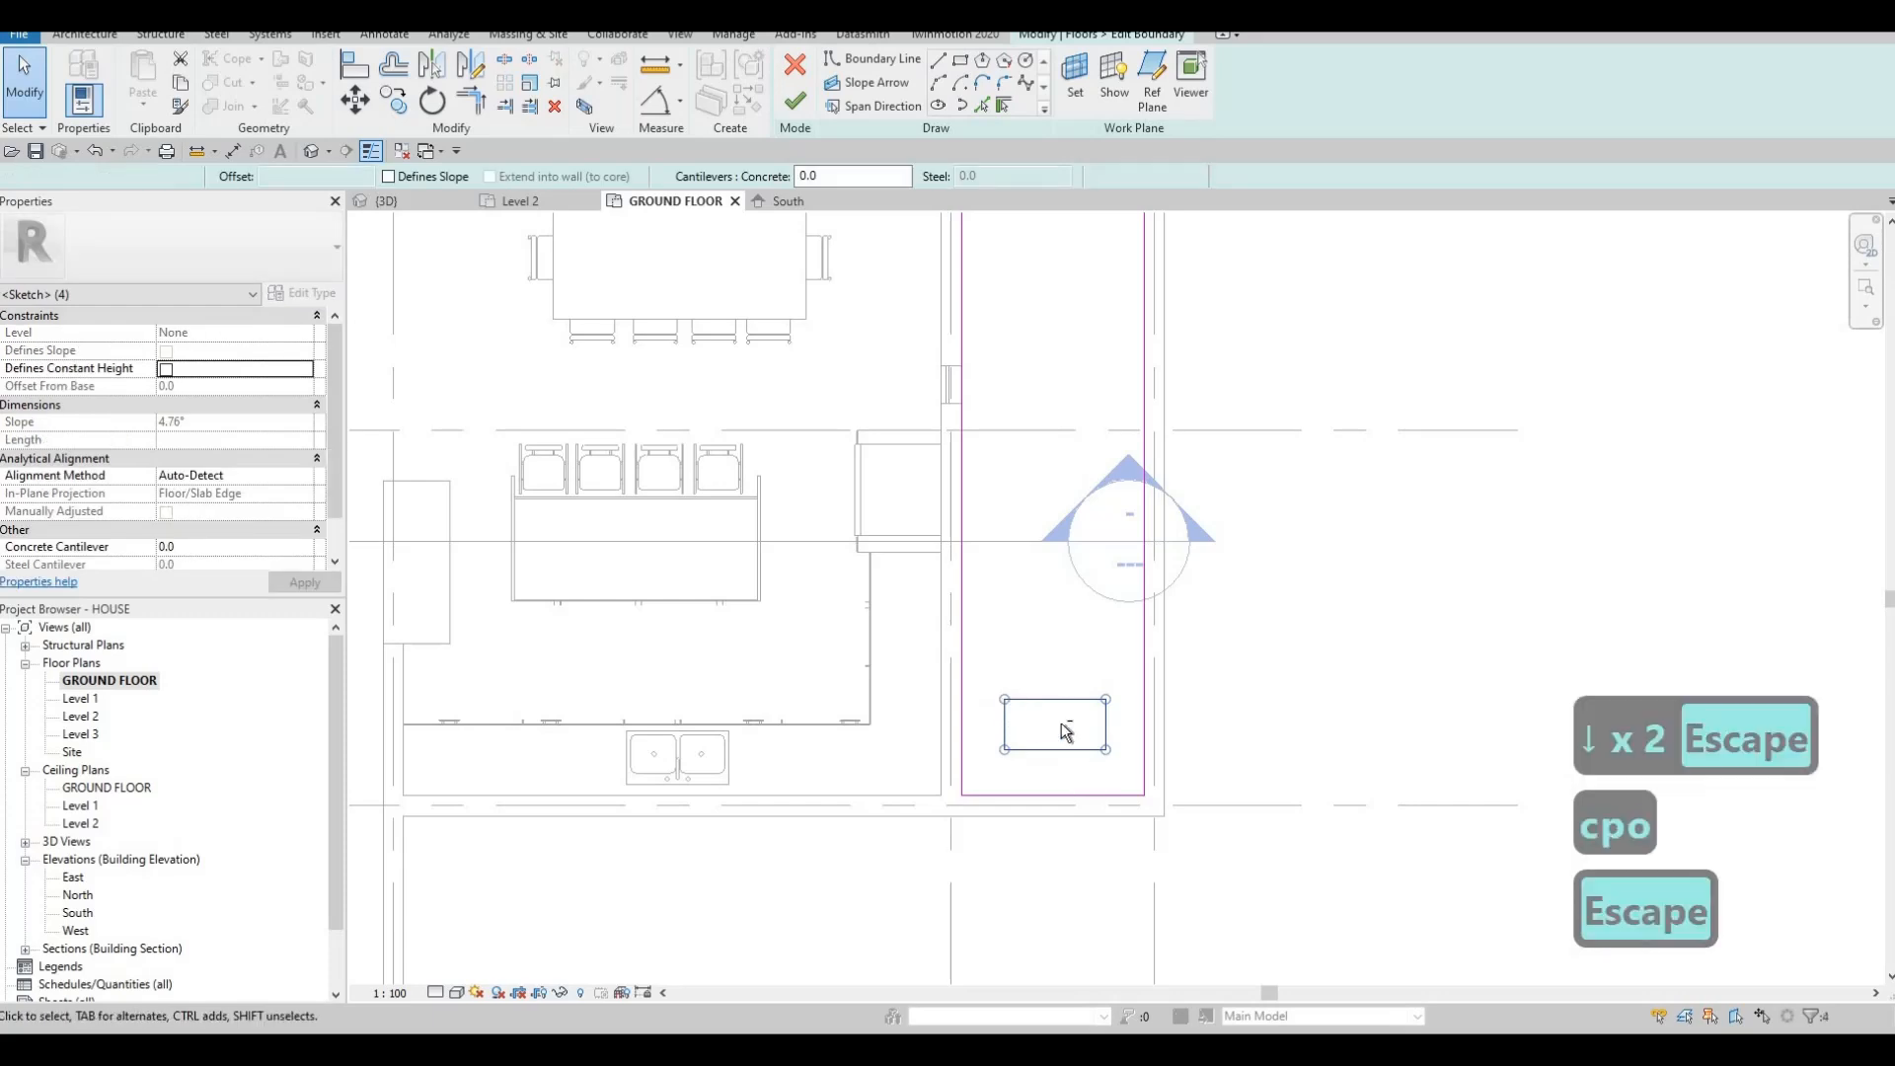
Copy the small rectangle repeatedly along the side passage at about 948 mm spacing, up to grid D near the pool.
{"action": "left_click", "coordinate": [1136, 780]}
{"action": "key", "text": "c"}
{"action": "key", "text": "o"}
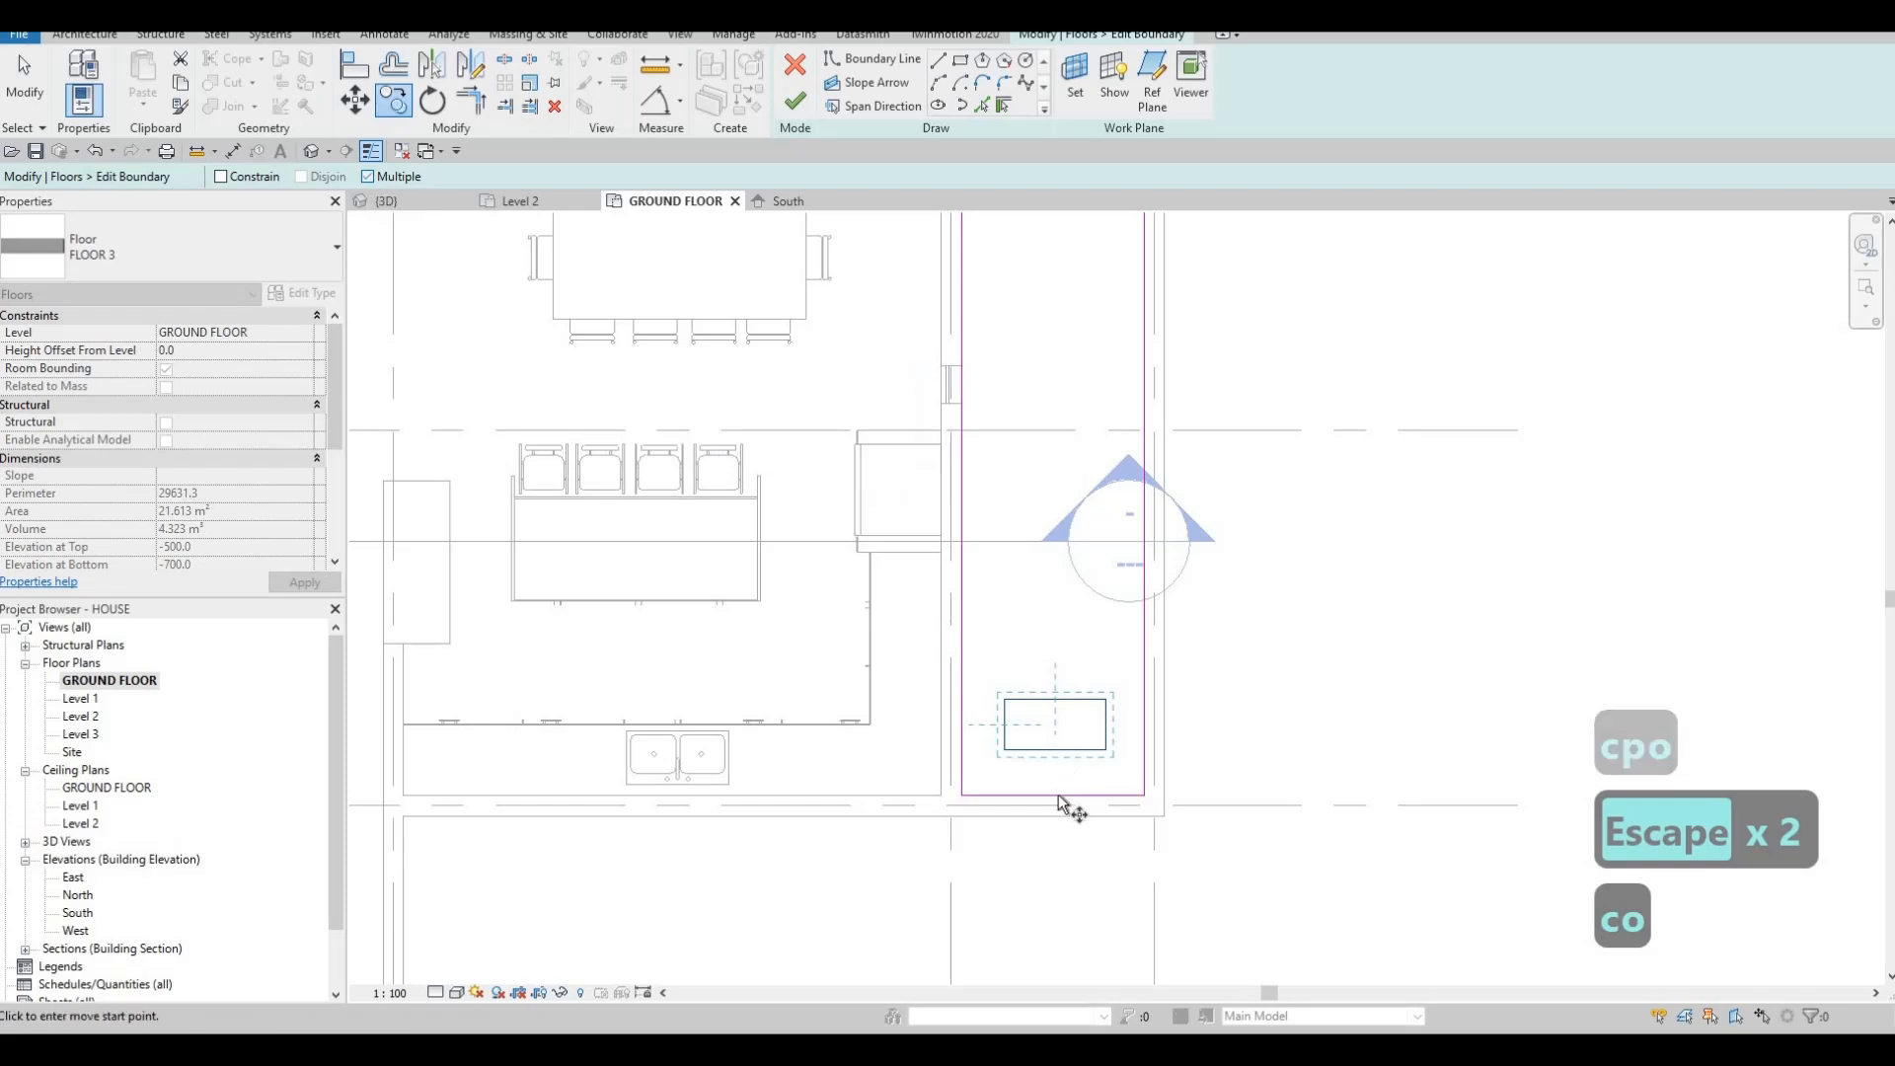
{"action": "left_click", "coordinate": [1059, 700]}
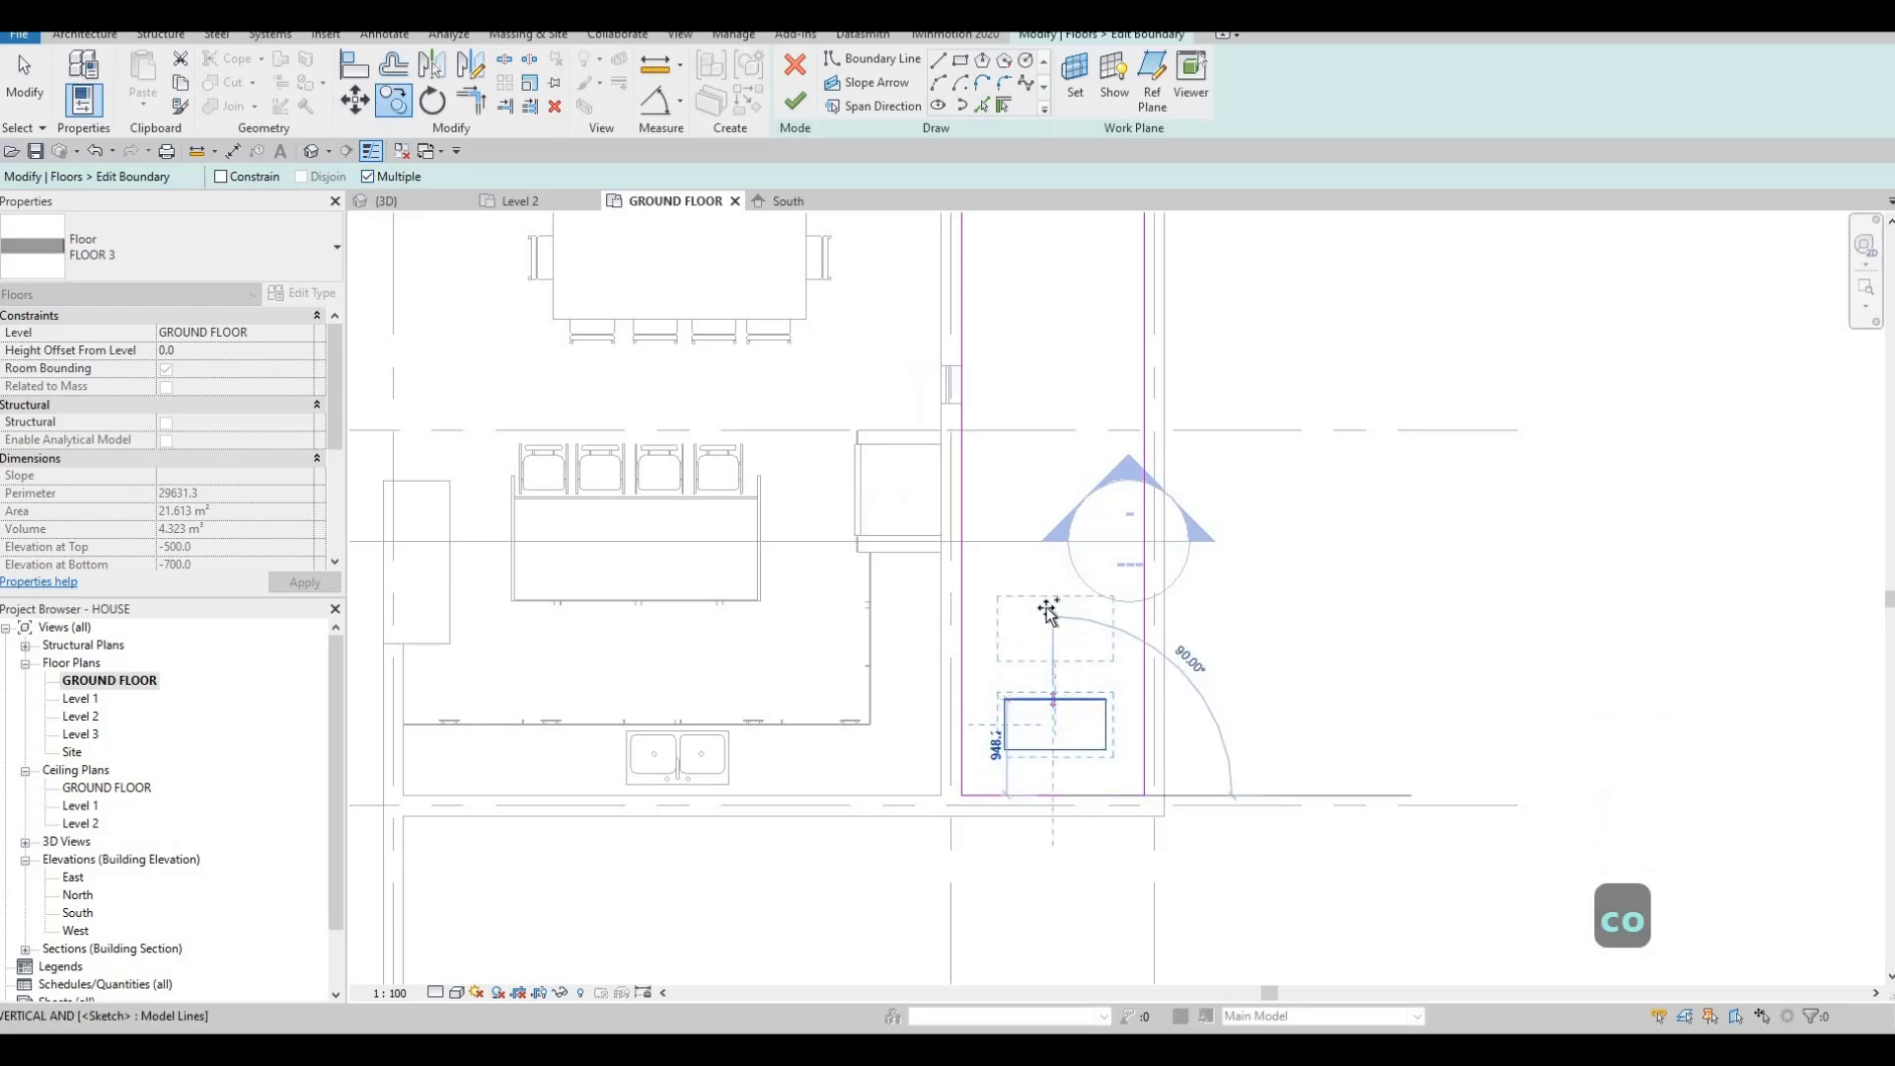
{"action": "left_click", "coordinate": [1055, 592]}
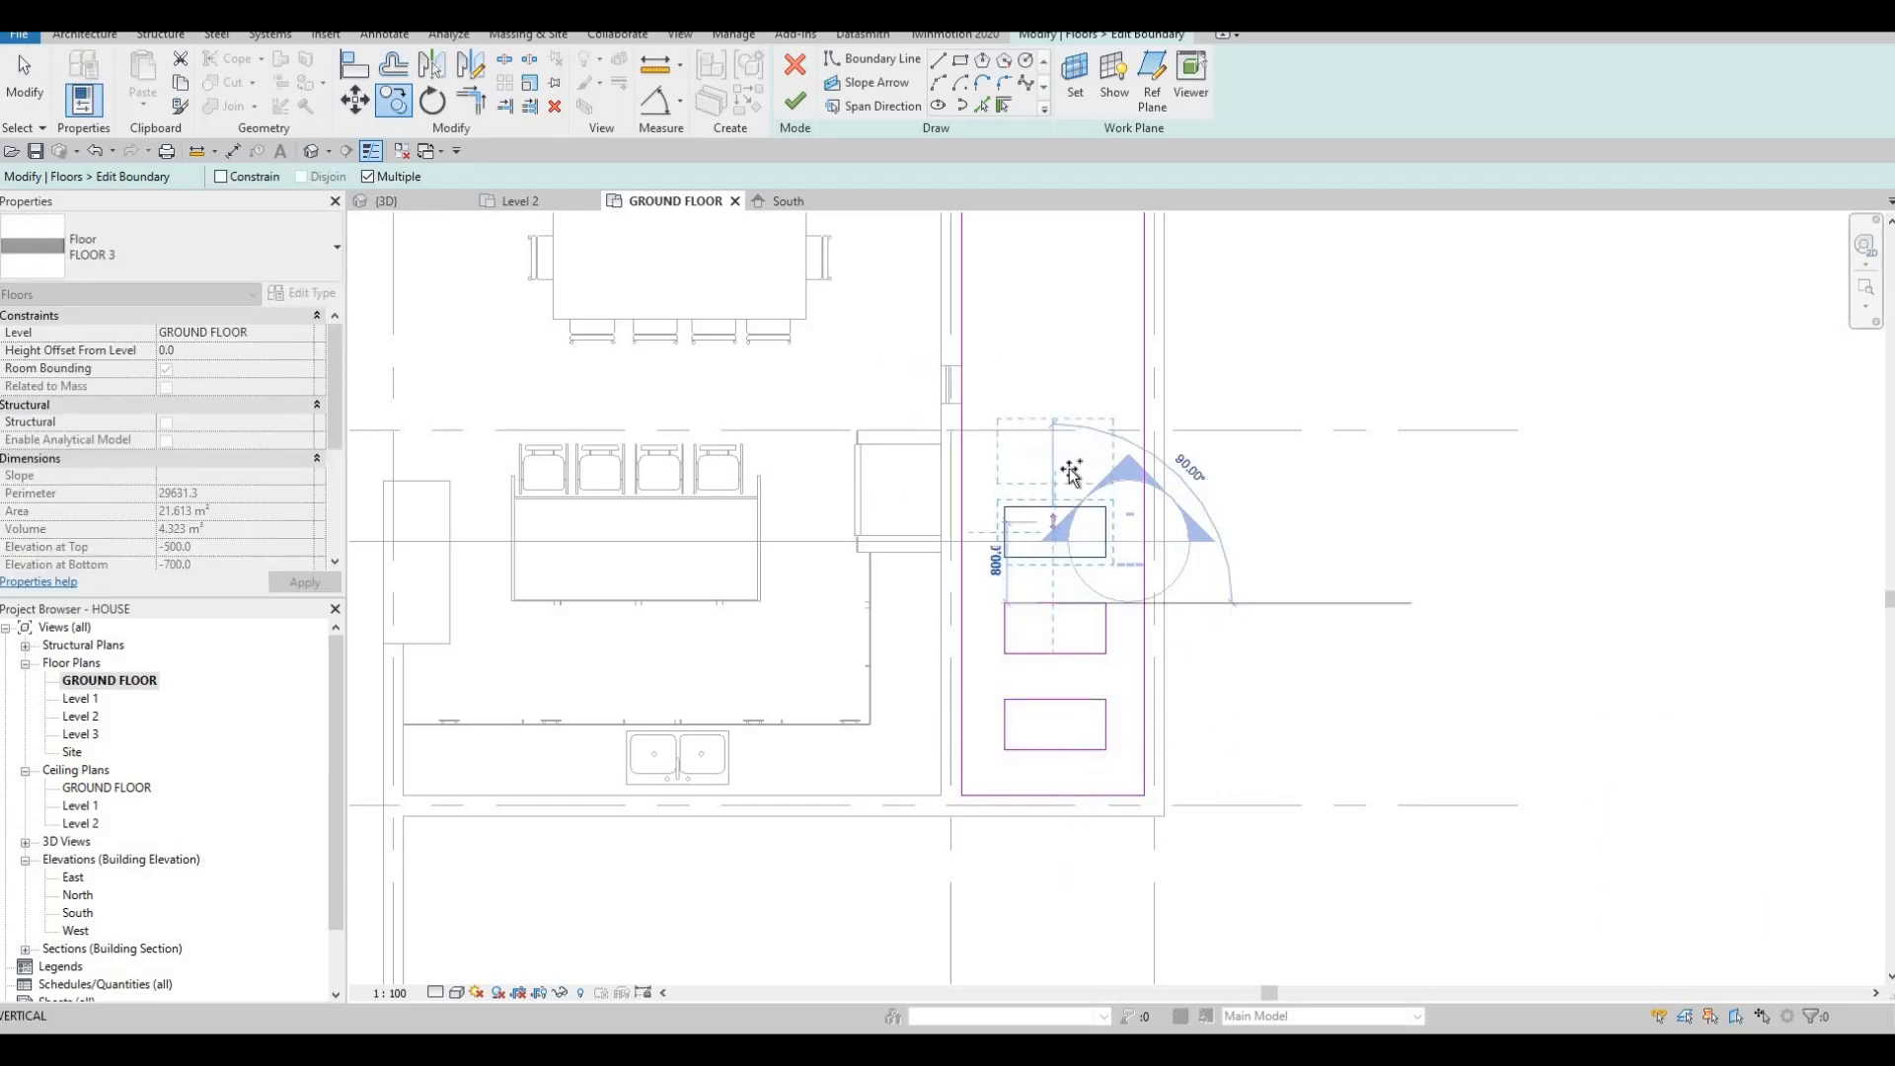
{"action": "left_click", "coordinate": [1054, 498]}
{"action": "left_click", "coordinate": [1056, 414]}
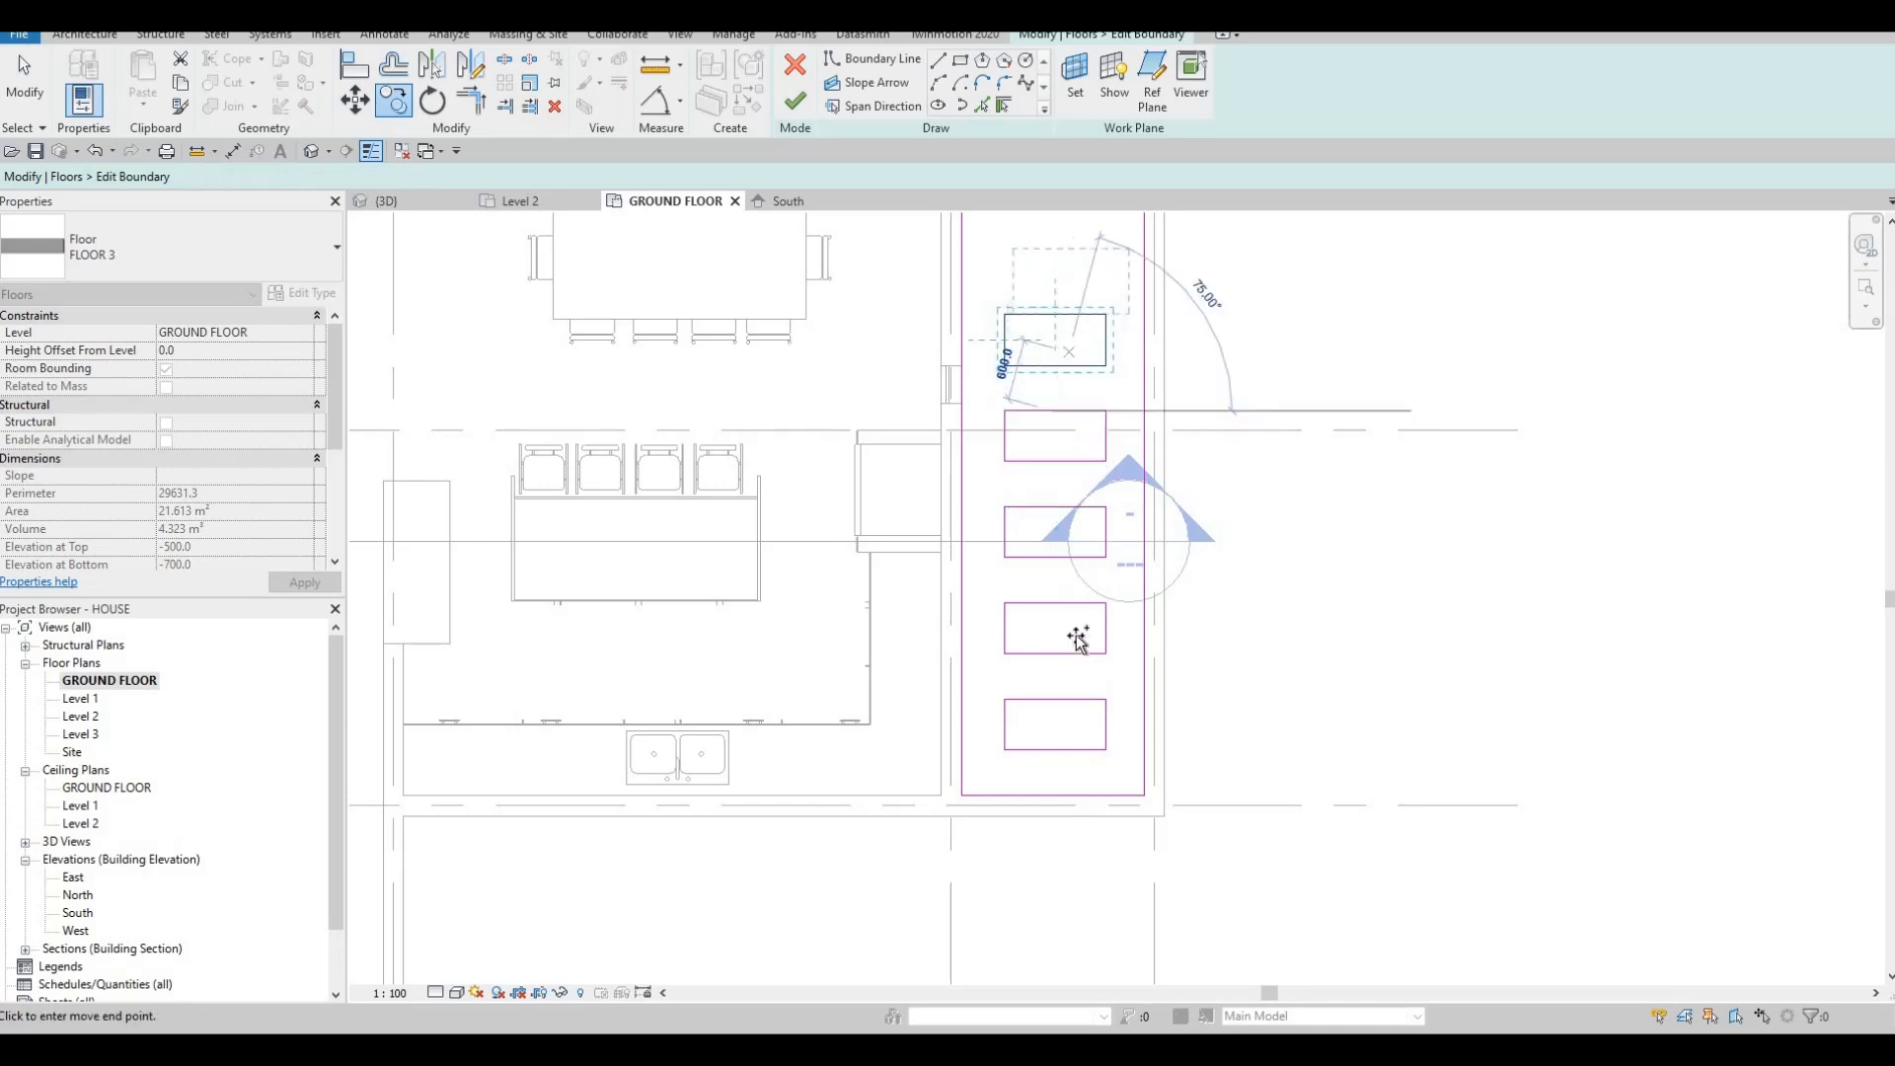
{"action": "middle_click_drag", "start_coordinate": [1061, 296], "coordinate": [1069, 567]}
{"action": "left_click", "coordinate": [1065, 489]}
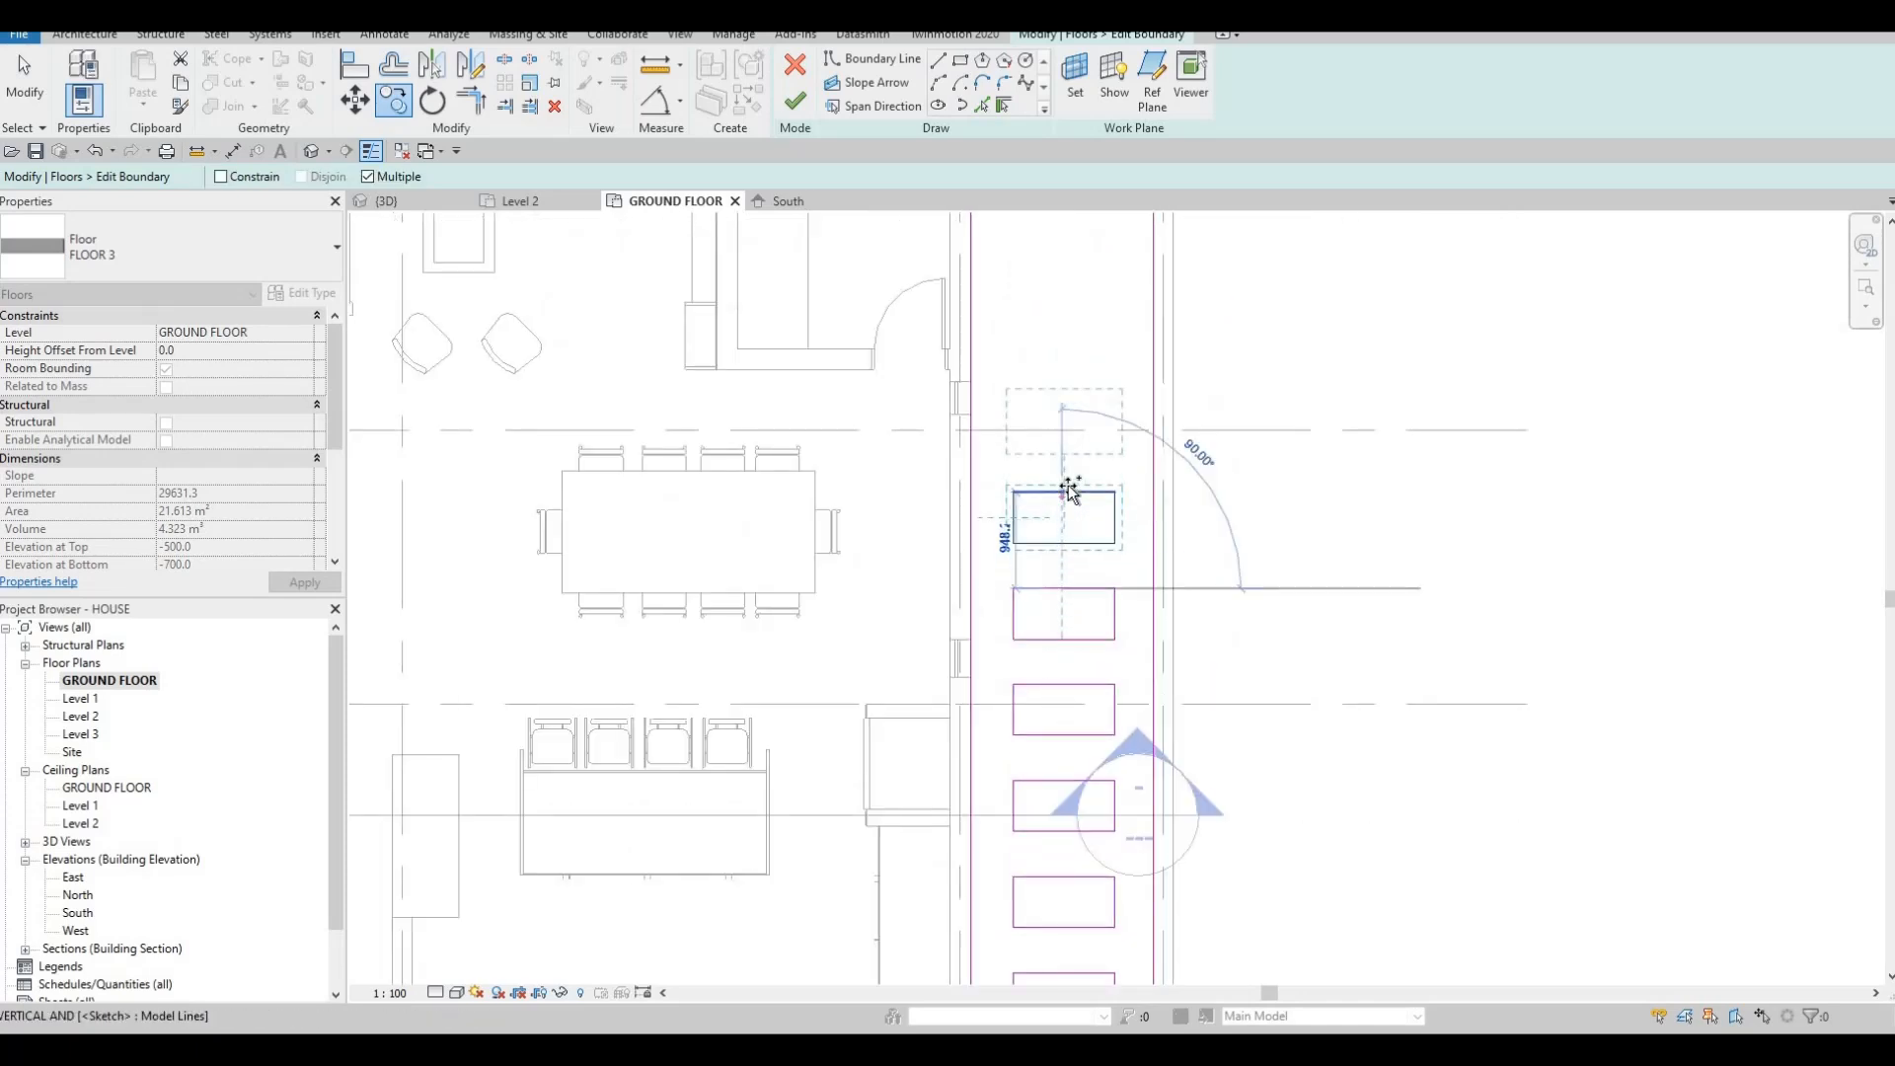
{"action": "left_click", "coordinate": [1063, 395]}
{"action": "middle_click_drag", "start_coordinate": [1074, 314], "coordinate": [1066, 527]}
{"action": "left_click", "coordinate": [1058, 520]}
{"action": "left_click", "coordinate": [1063, 395]}
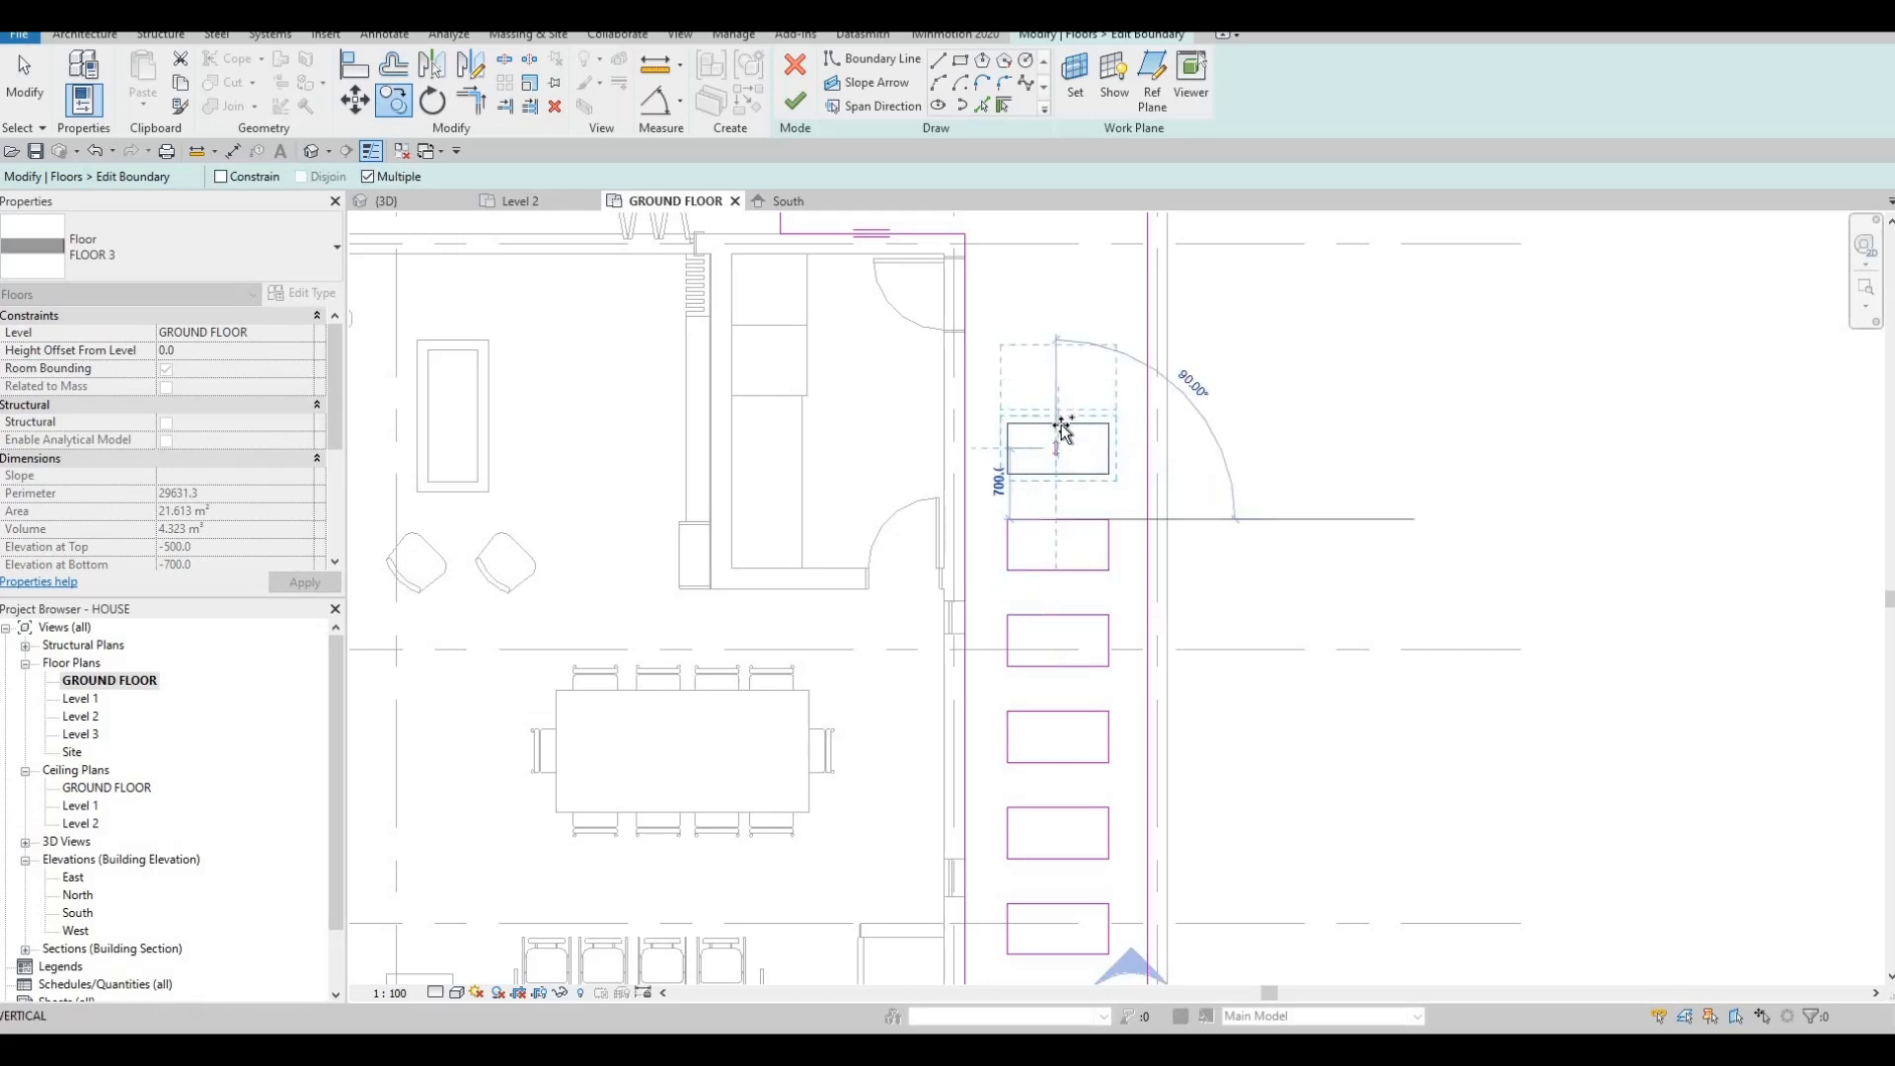
{"action": "left_click", "coordinate": [1051, 420]}
{"action": "middle_click_drag", "start_coordinate": [1052, 330], "coordinate": [1078, 521]}
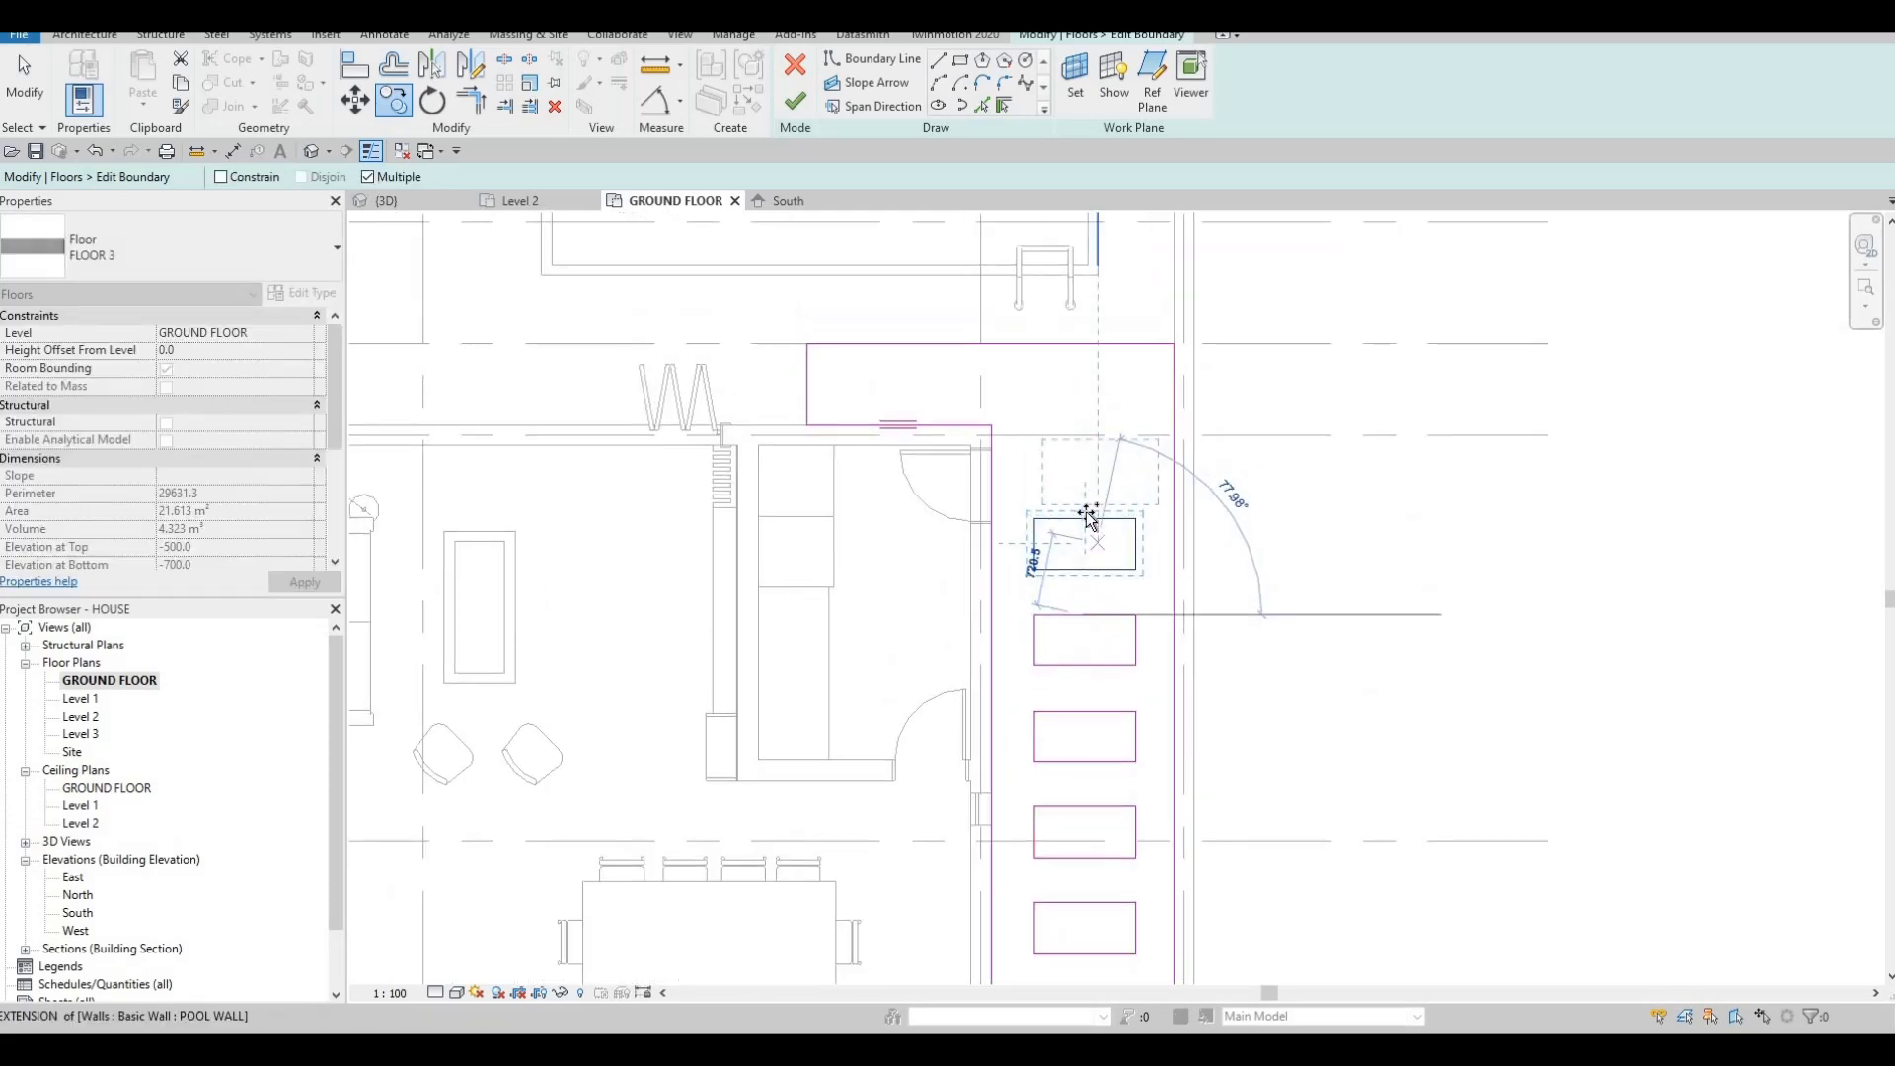
{"action": "left_click", "coordinate": [1046, 426]}
{"action": "key", "text": "Escape"}
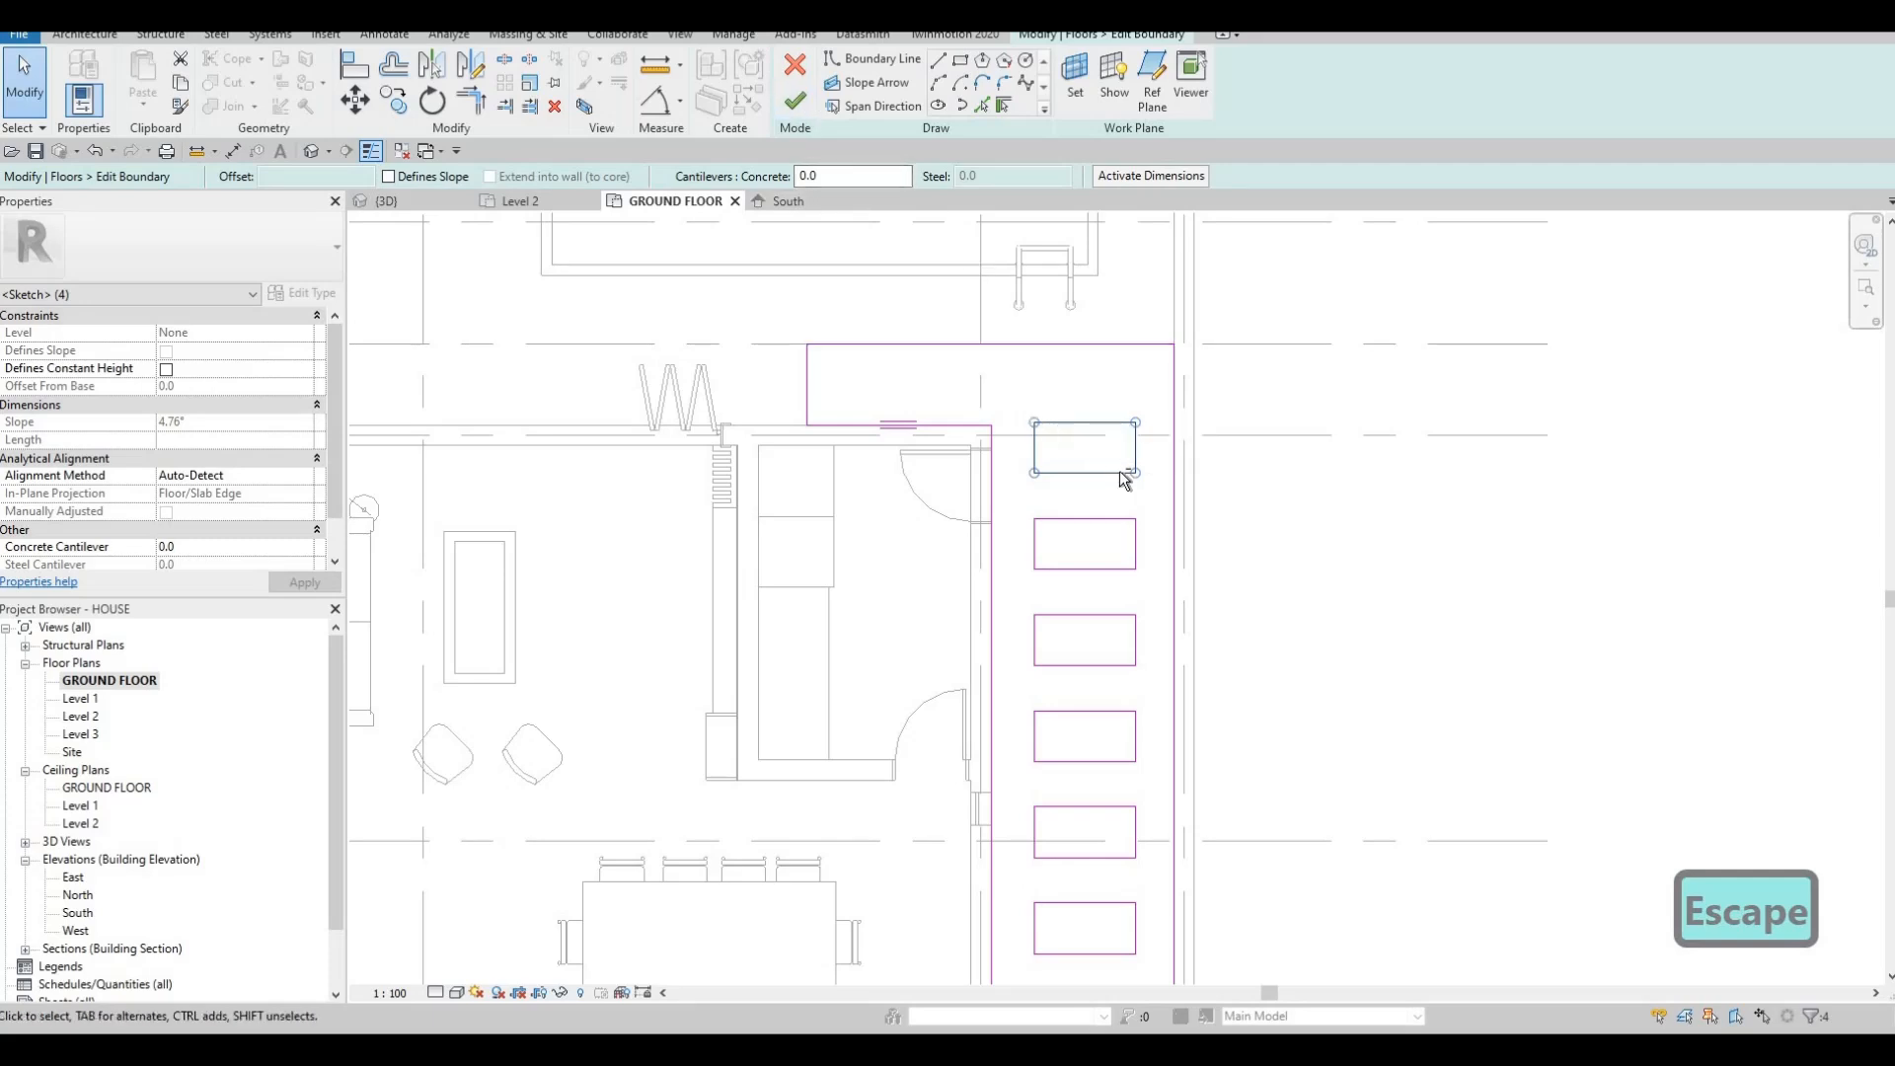
{"action": "key", "text": "c"}
{"action": "key", "text": "o"}
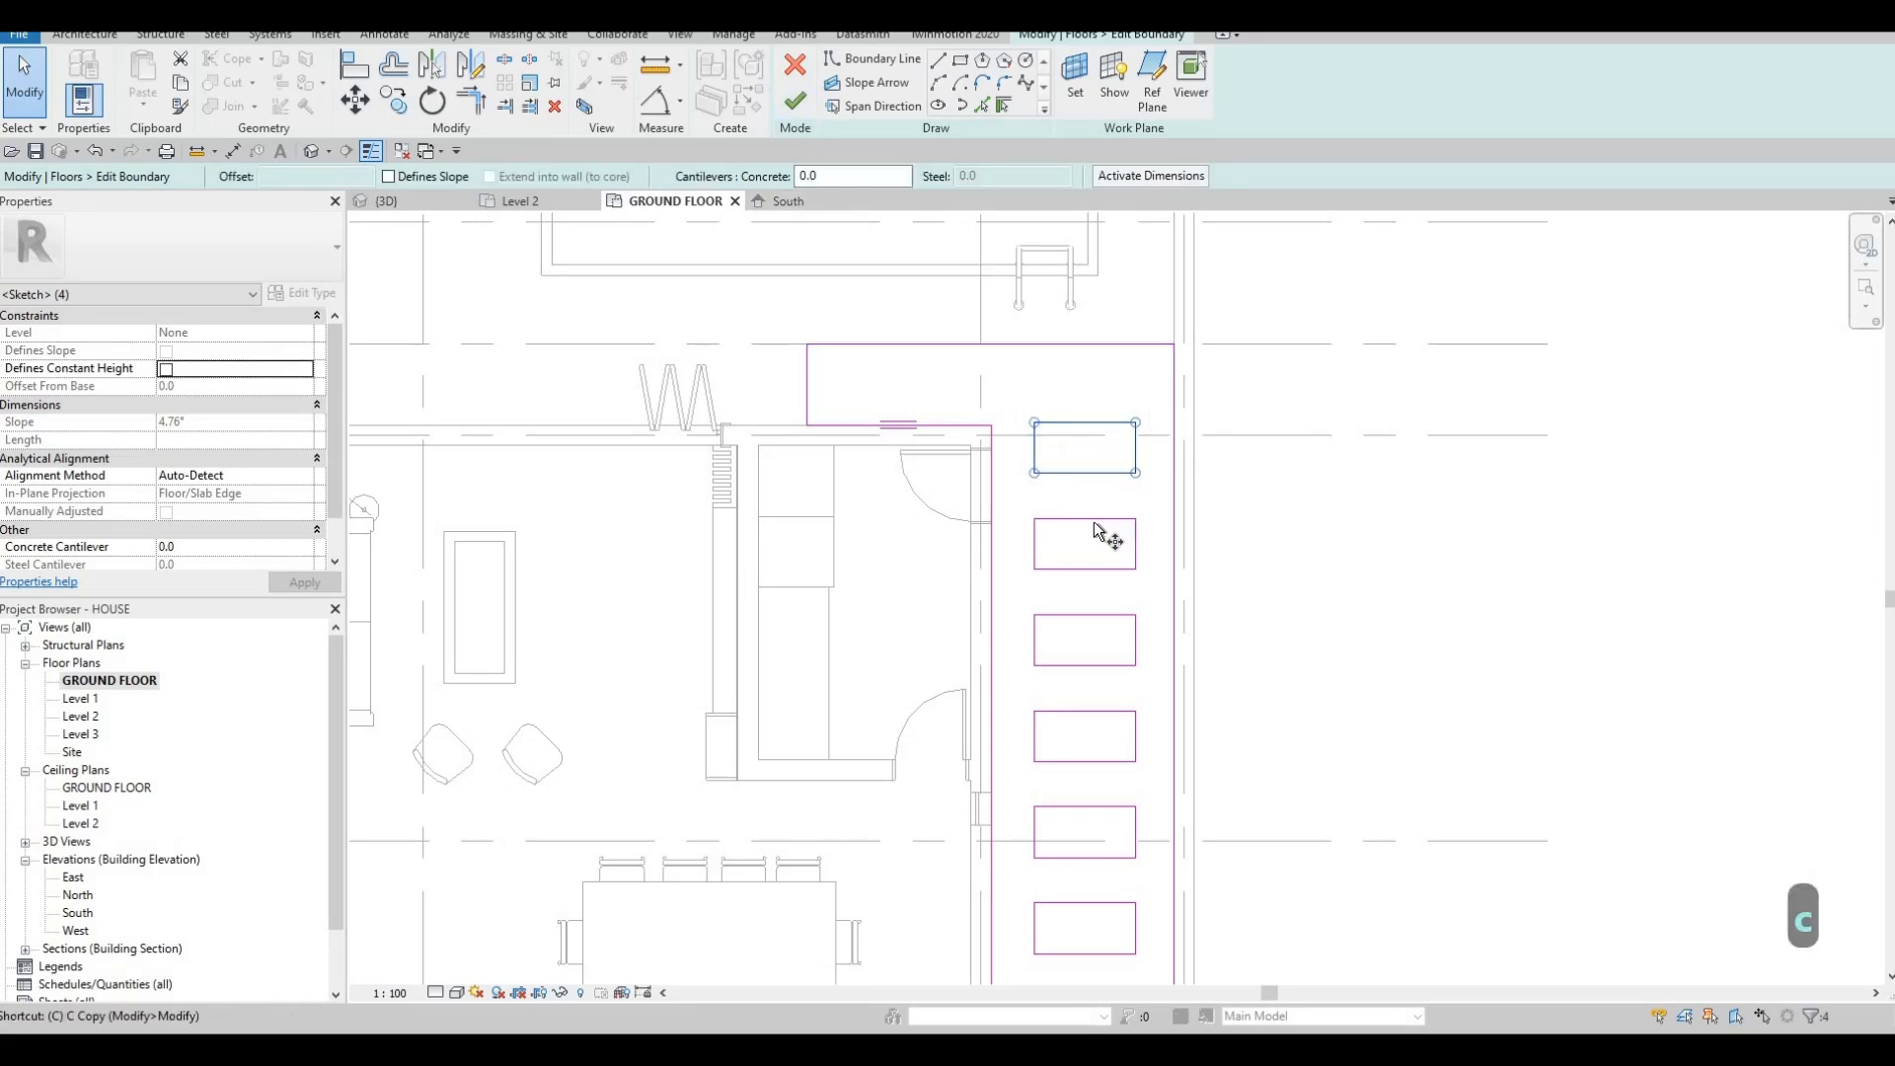
{"action": "left_click", "coordinate": [1084, 519]}
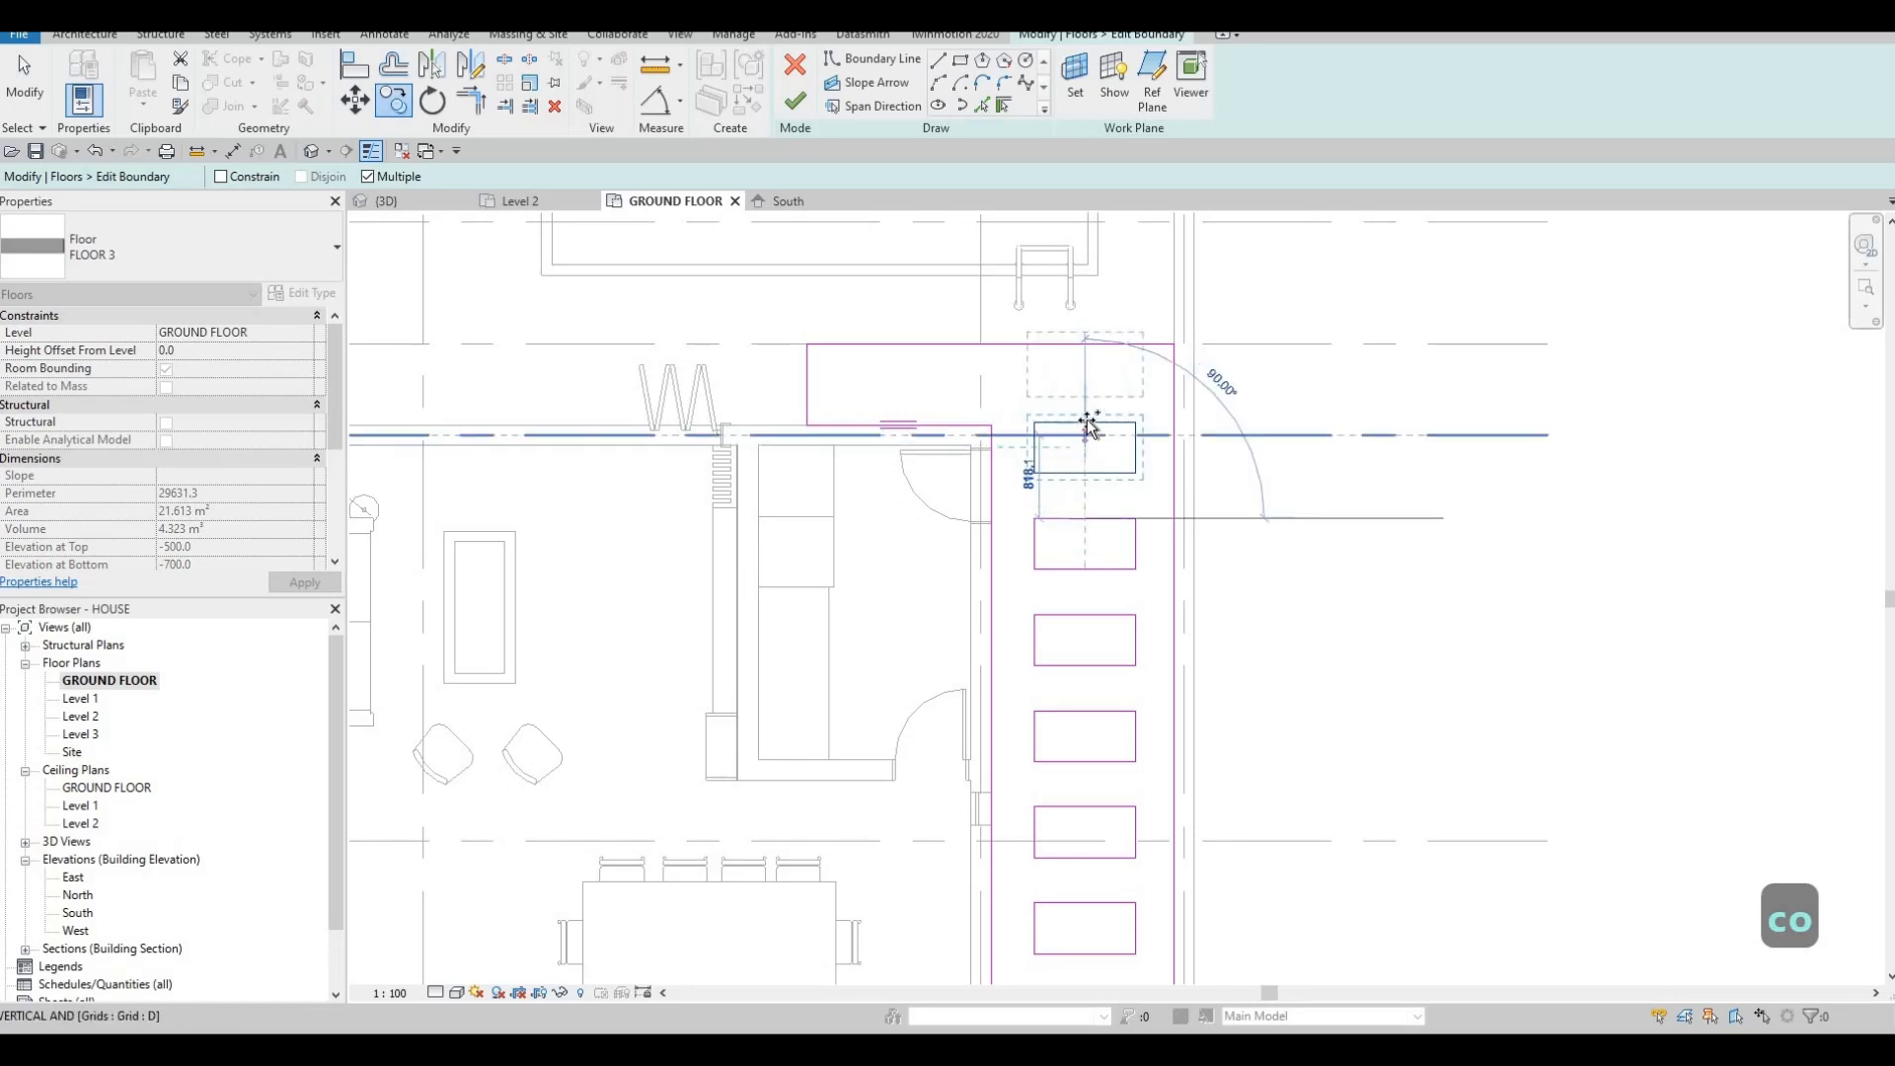
{"action": "left_click", "coordinate": [1080, 492]}
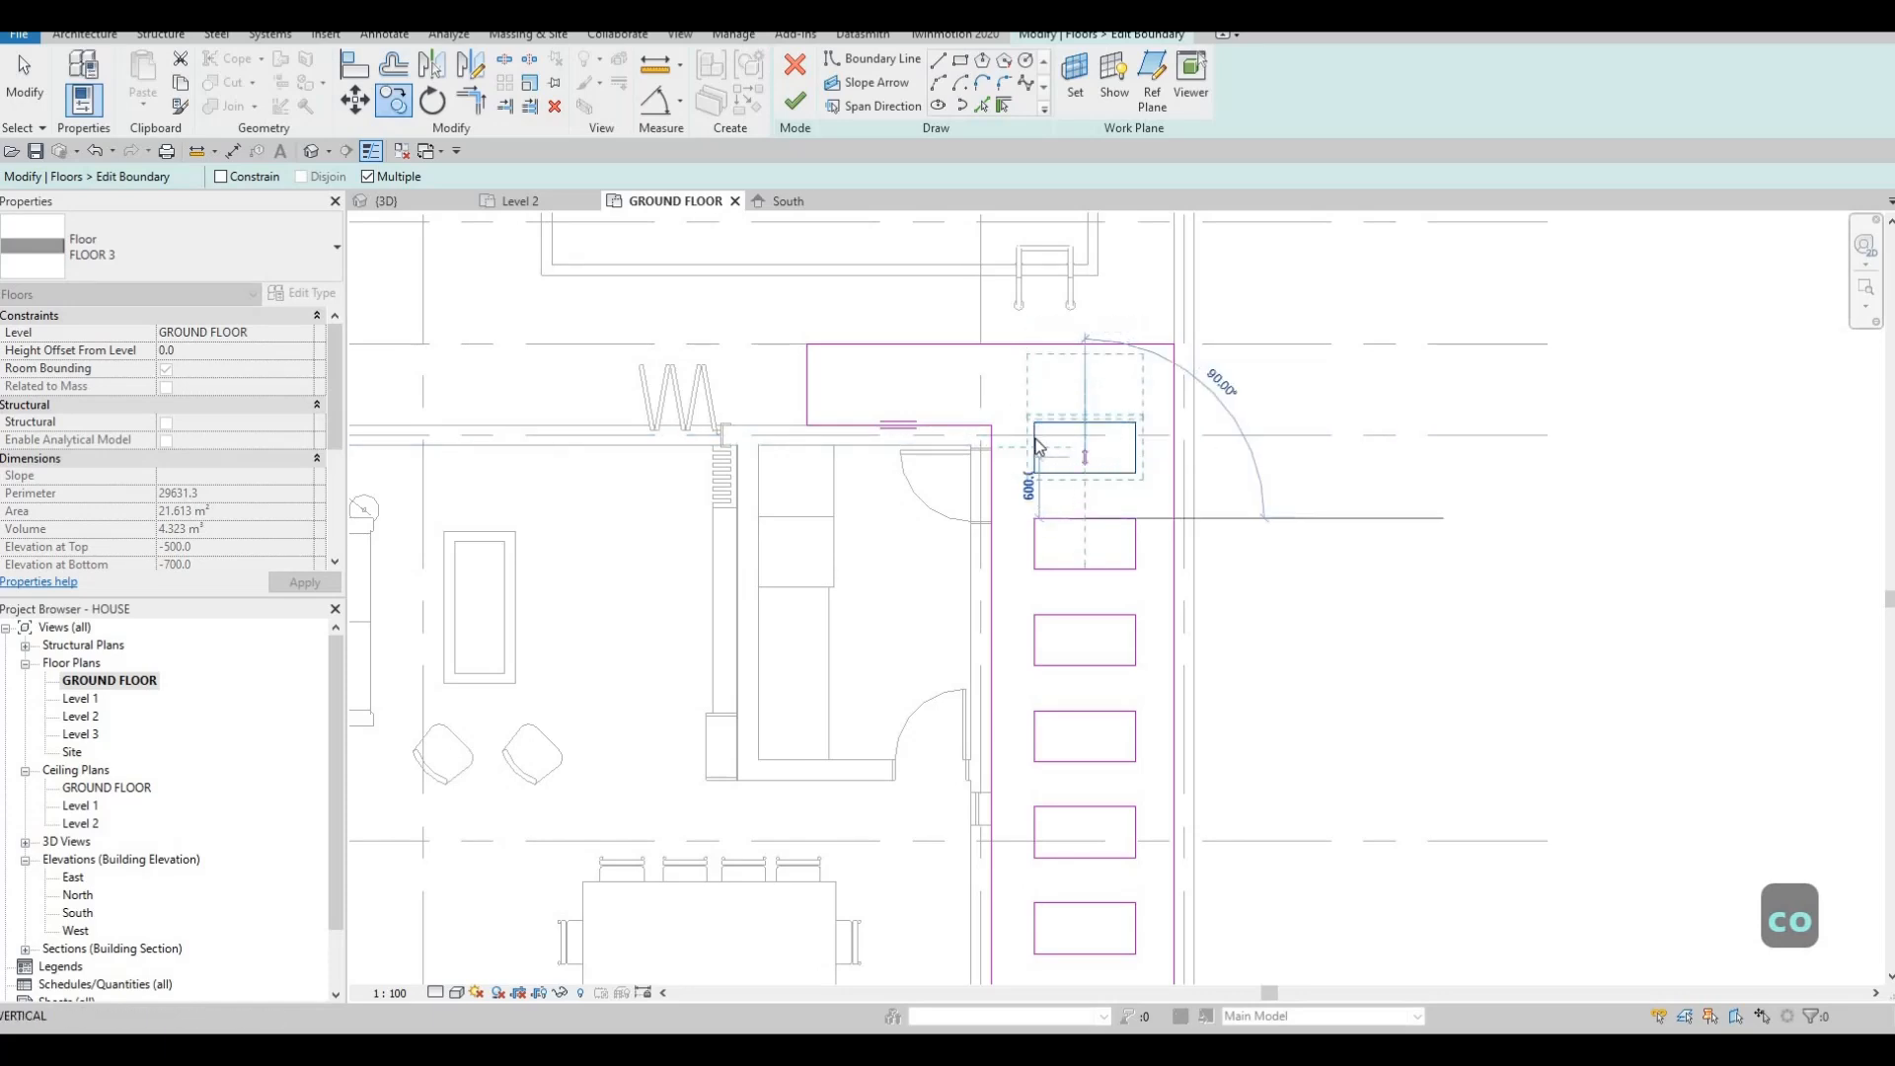
{"action": "key", "text": "Escape"}
{"action": "key", "text": "Escape"}
Finish the FLOOR 3 boundary edit with the row of rectangular openings and deselect the floor.
{"action": "middle_click_drag", "start_coordinate": [1120, 307], "coordinate": [1133, 370]}
{"action": "left_click", "coordinate": [794, 102]}
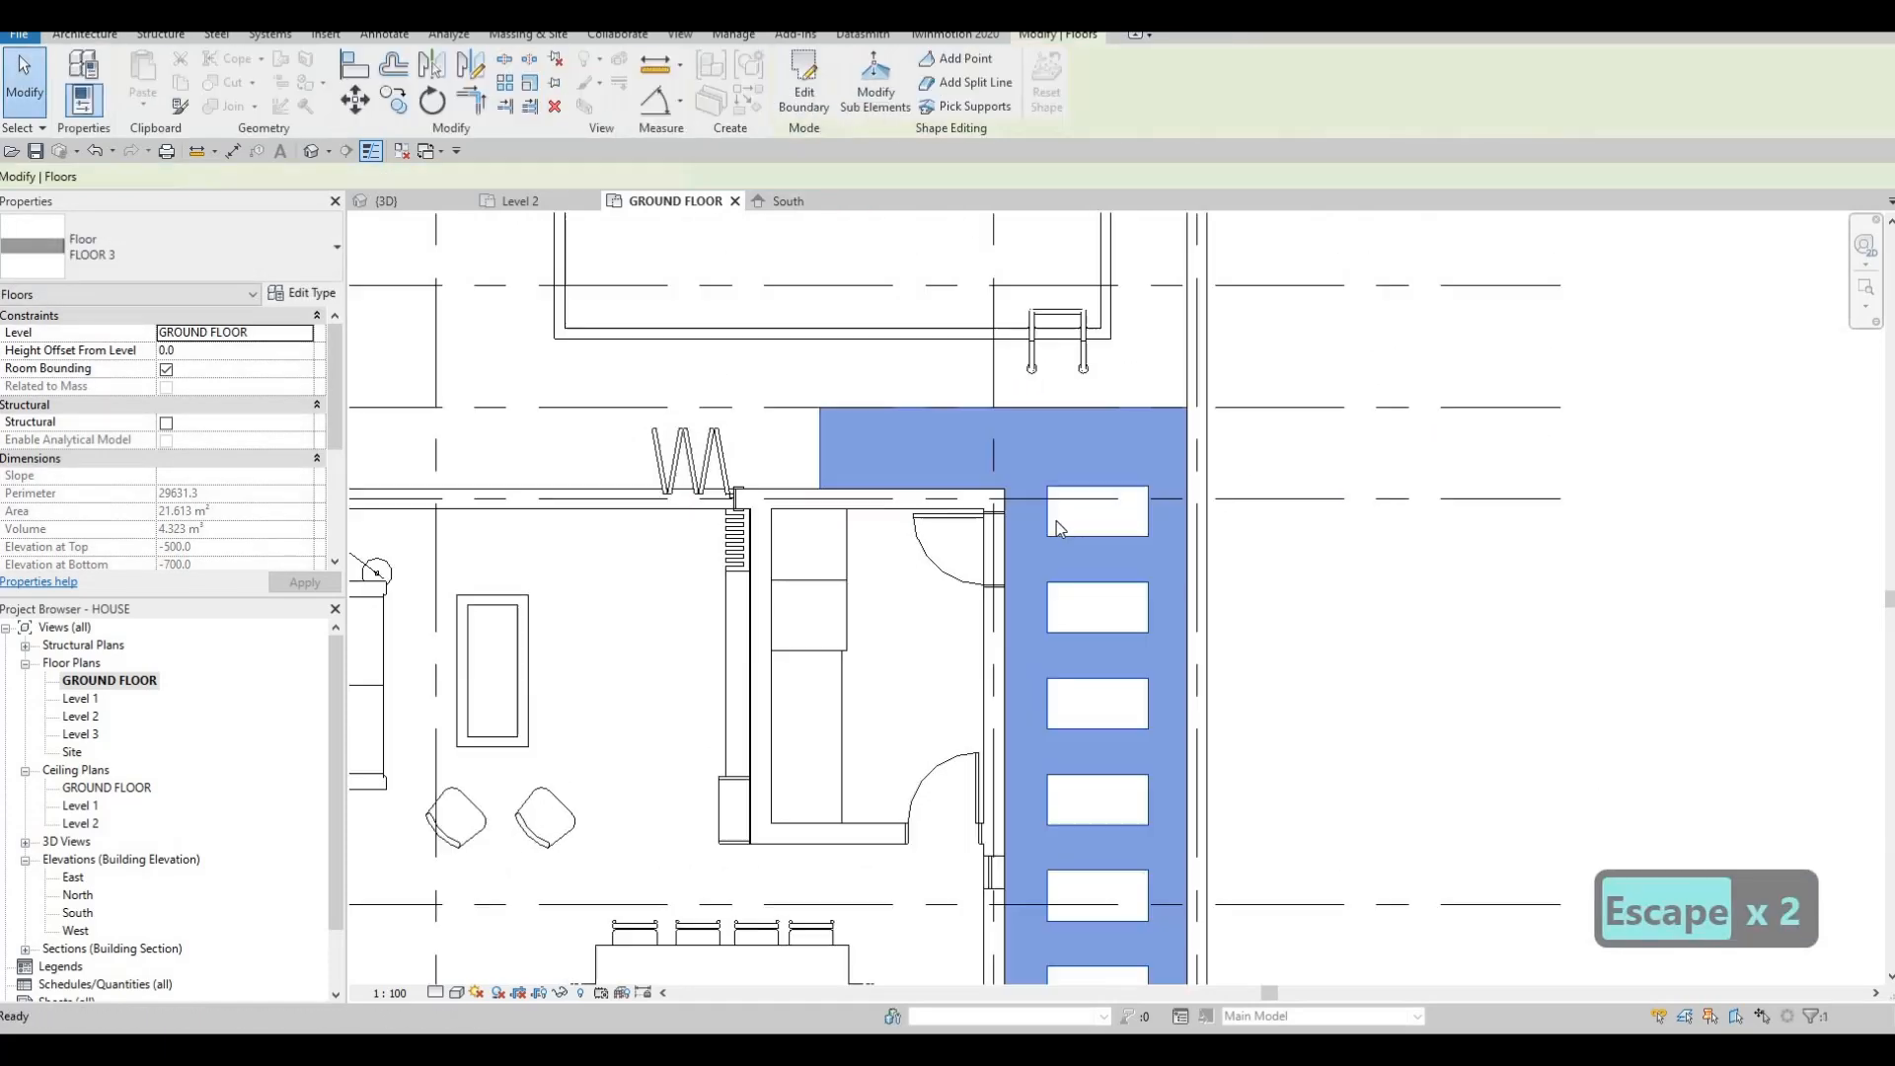
{"action": "key", "text": "Escape"}
Start a new floor on the GROUND FLOOR level and duplicate the FLOOR 3 type as FLOOR 4.
{"action": "middle_click_drag", "start_coordinate": [751, 282], "coordinate": [737, 258]}
{"action": "scroll", "coordinate": [736, 258], "scroll_direction": "down", "scroll_amount": 2}
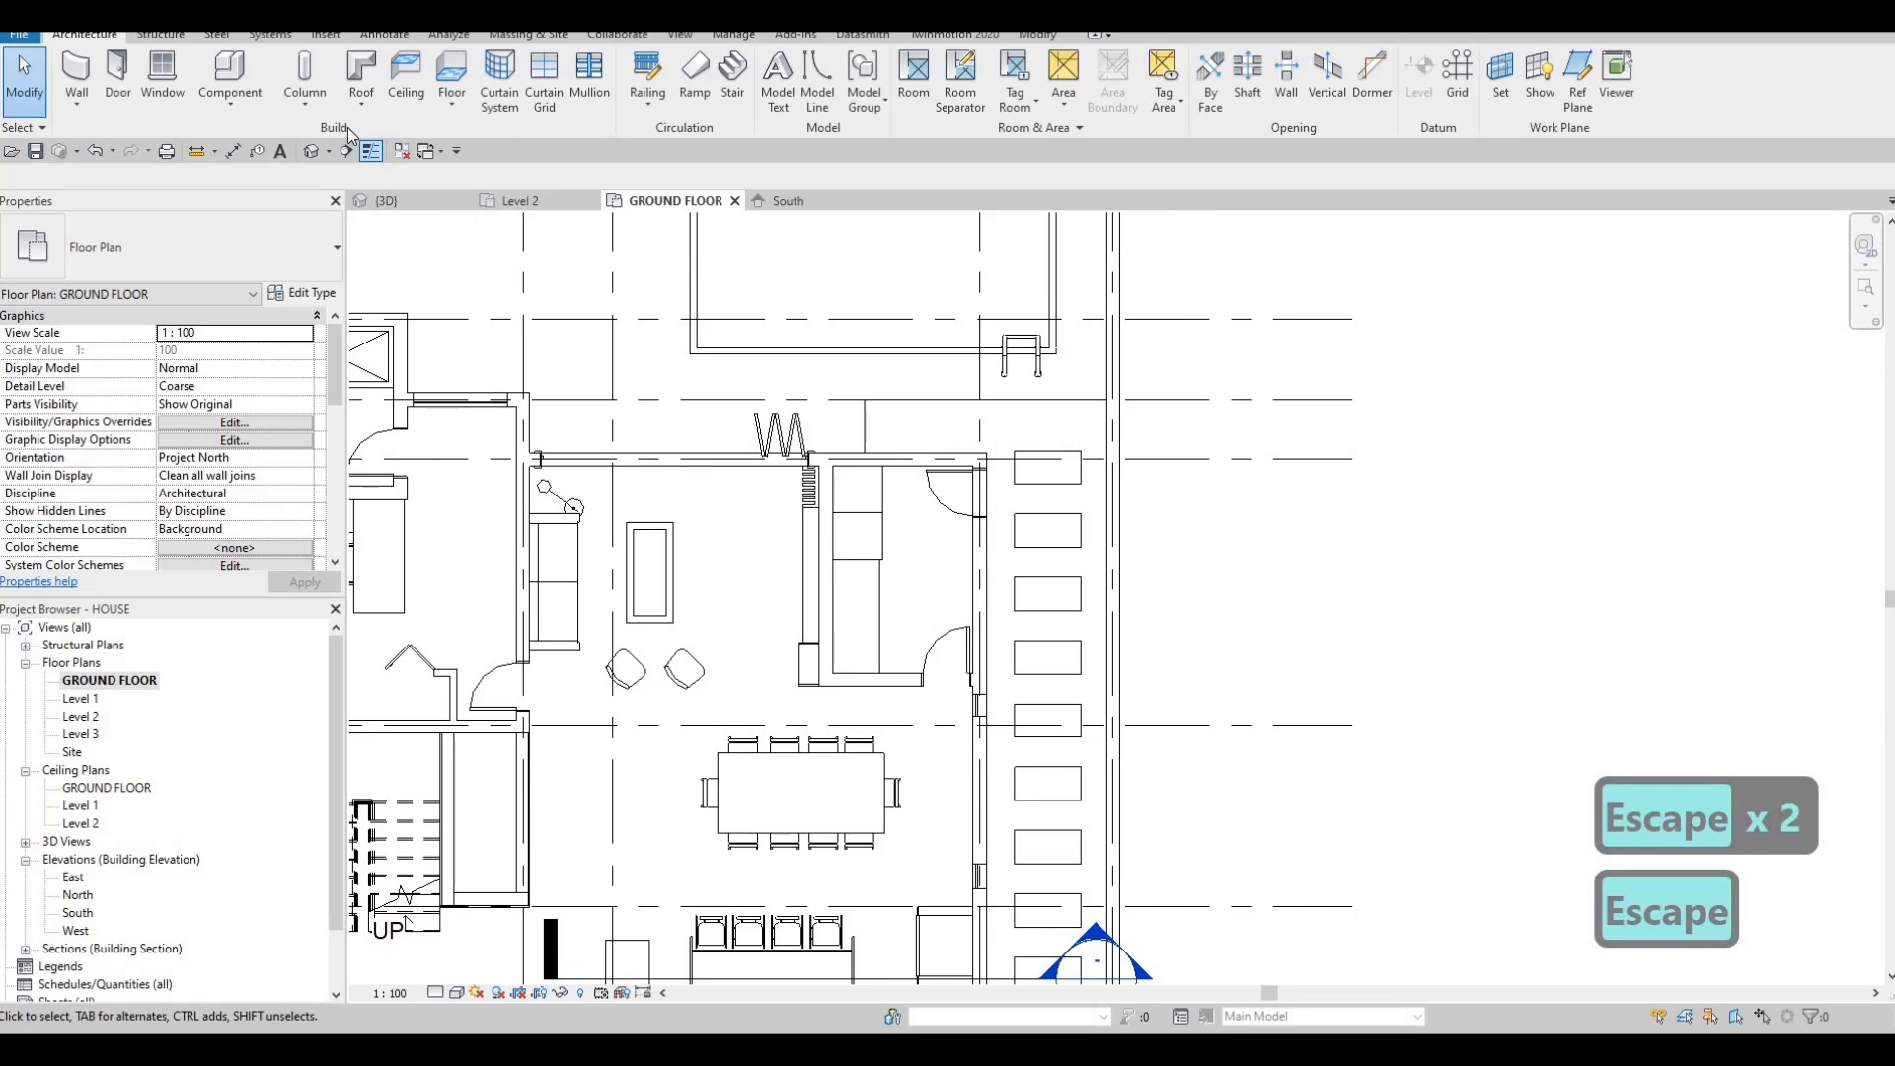
{"action": "left_click", "coordinate": [452, 74]}
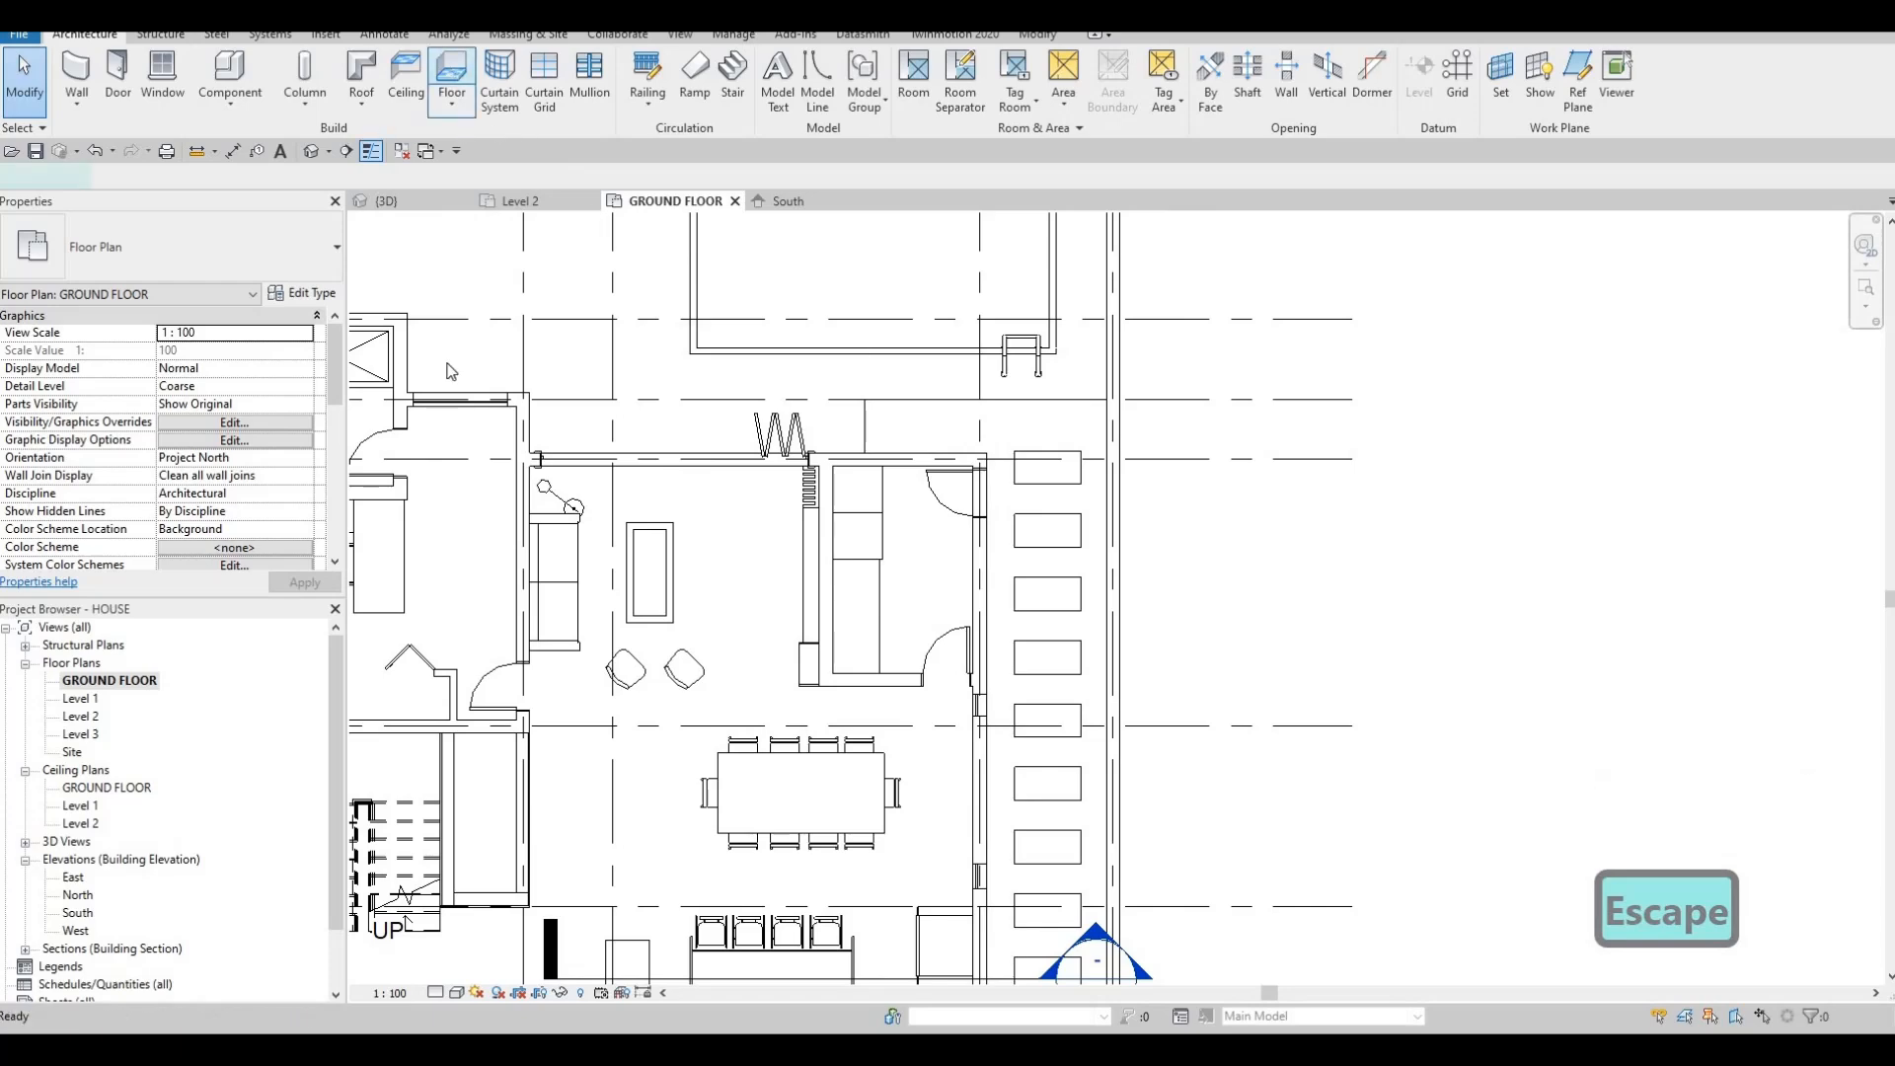
{"action": "left_click", "coordinate": [326, 295]}
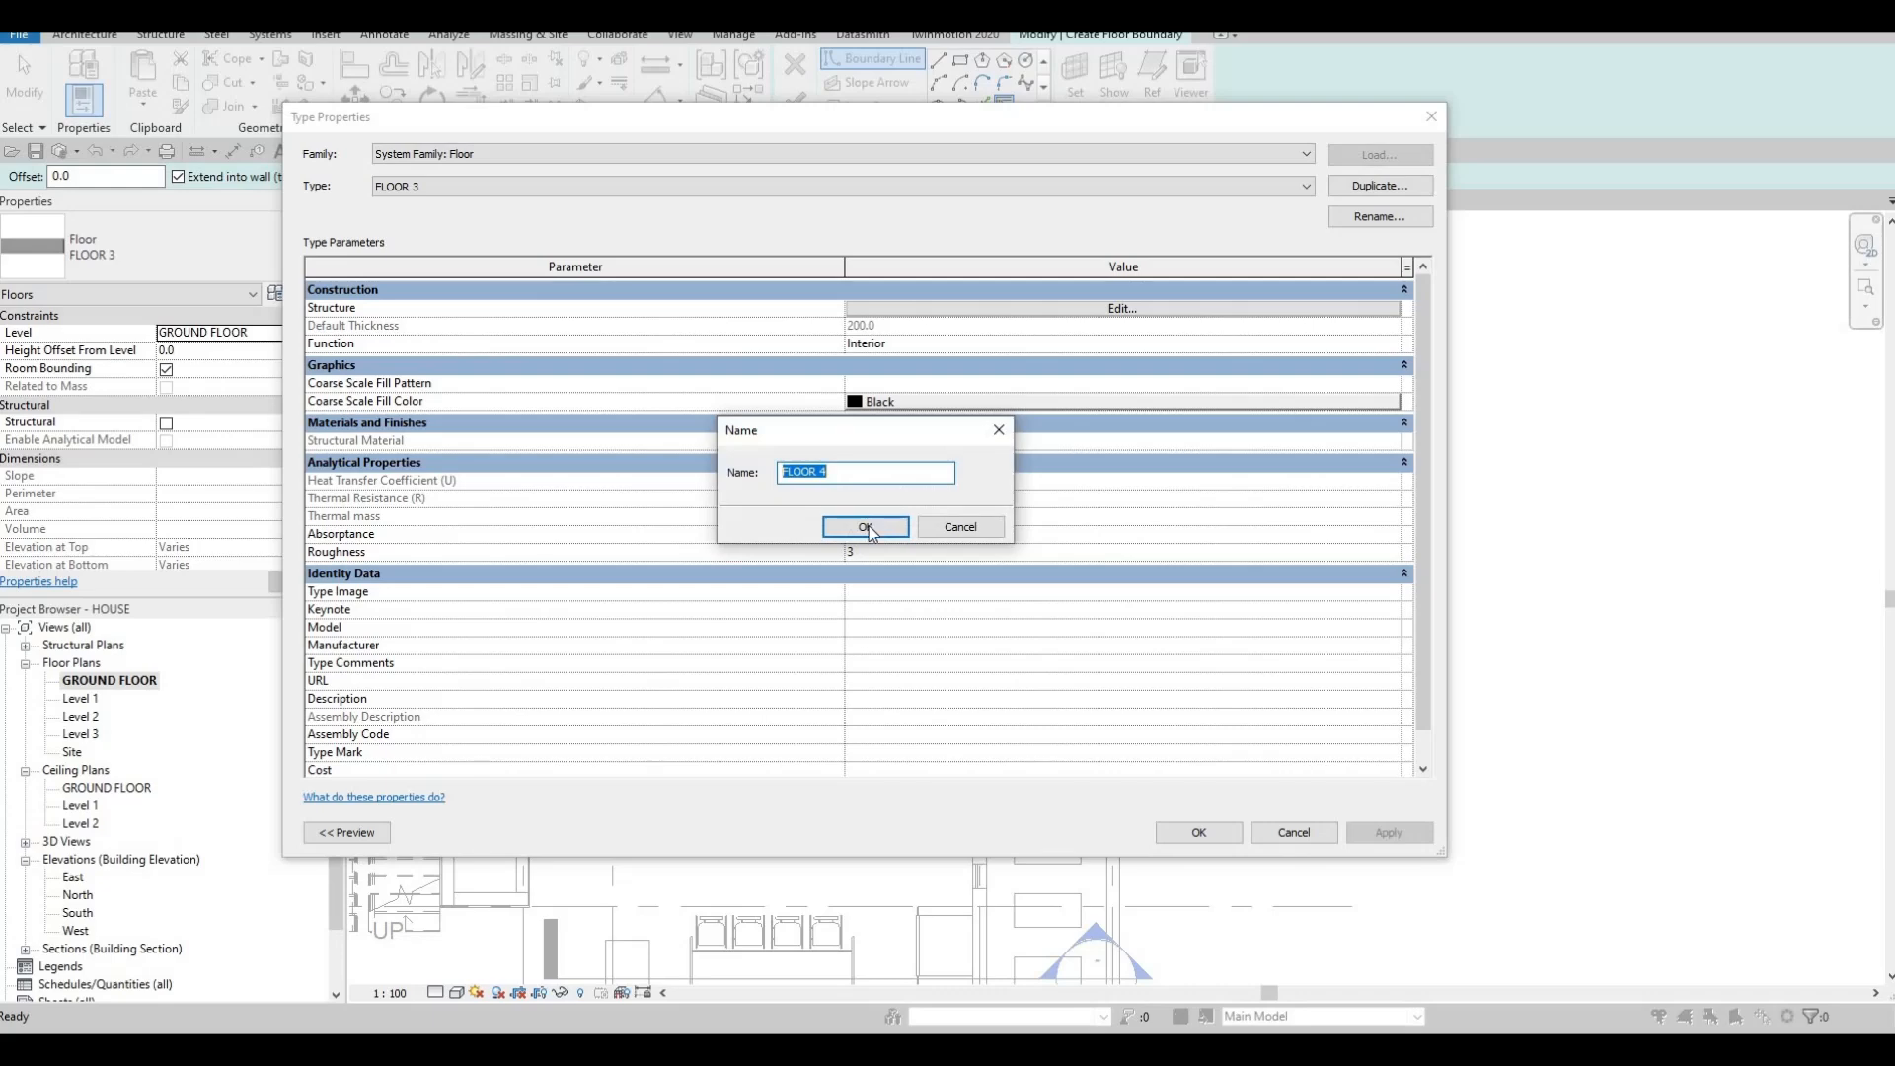
{"action": "left_click", "coordinate": [867, 528]}
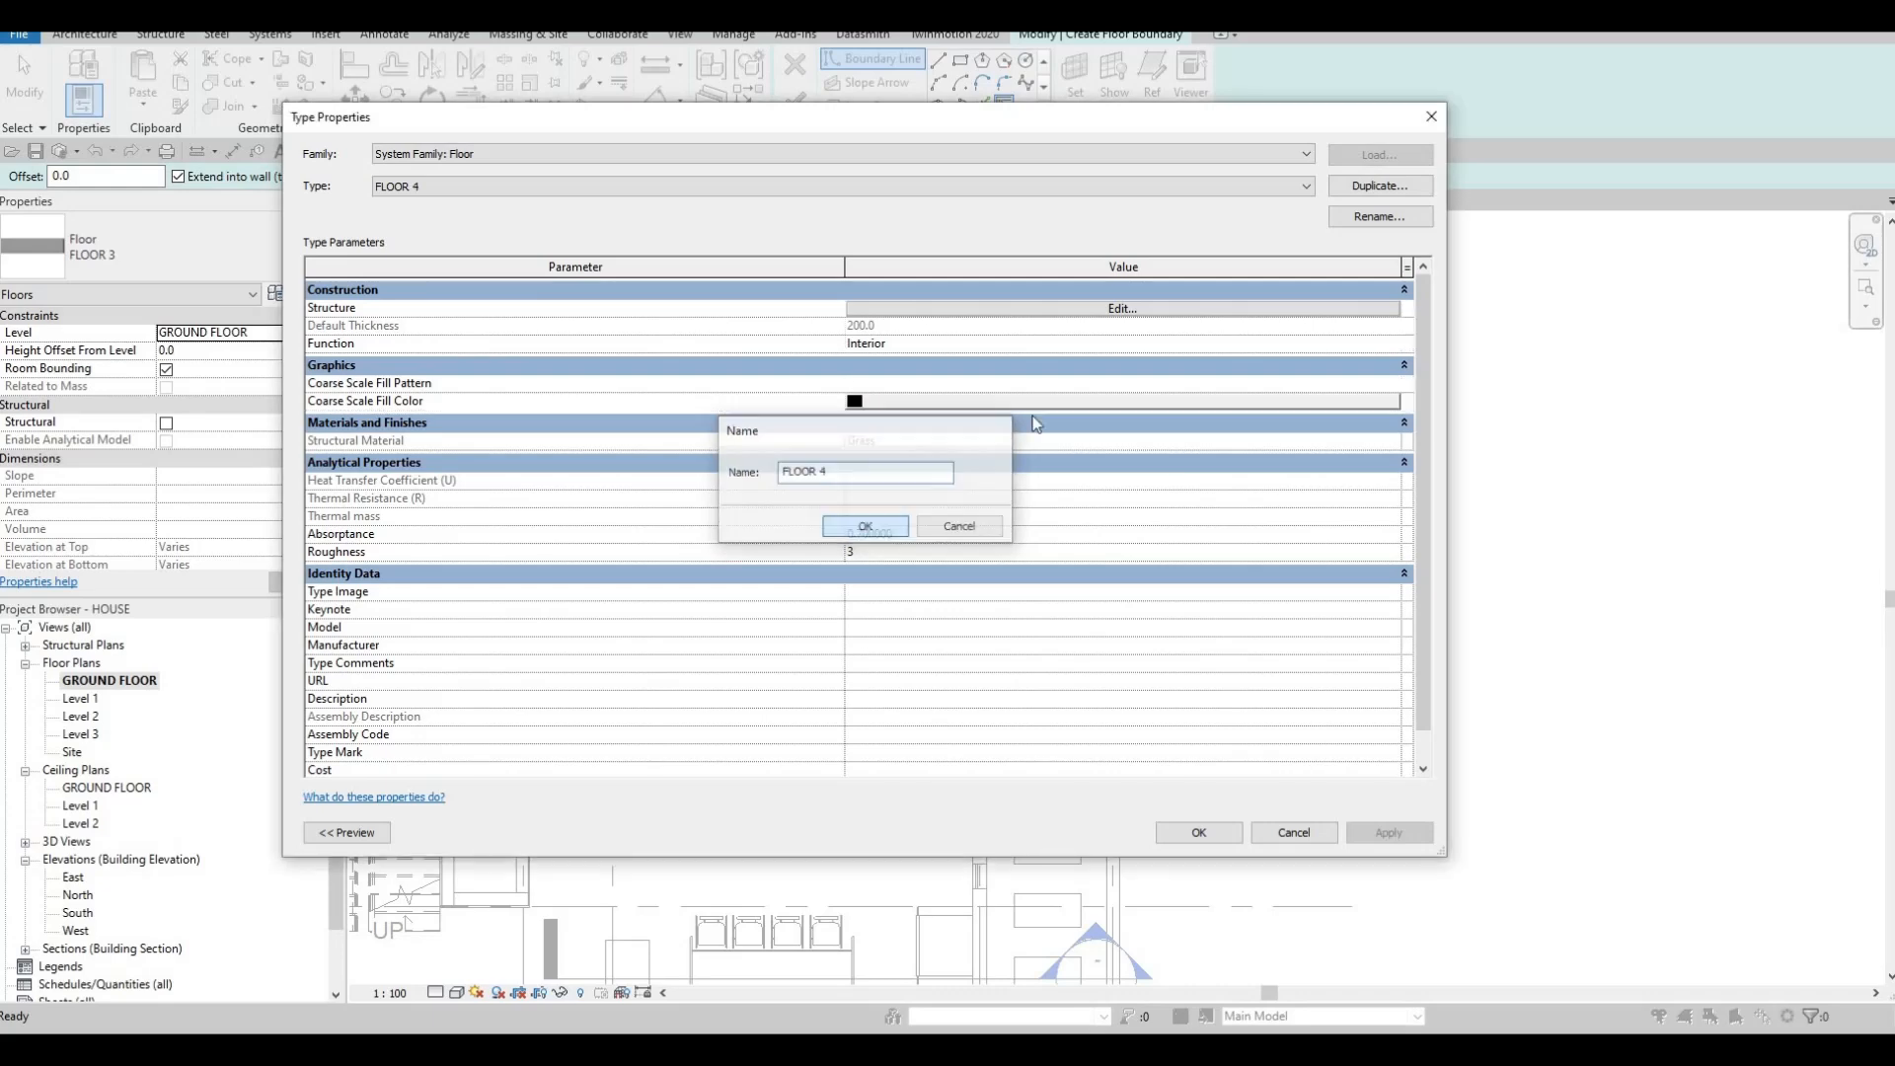
Set the FLOOR 4 structure layer's material to Concrete, Aerated and accept the type changes.
{"action": "left_click", "coordinate": [1072, 312]}
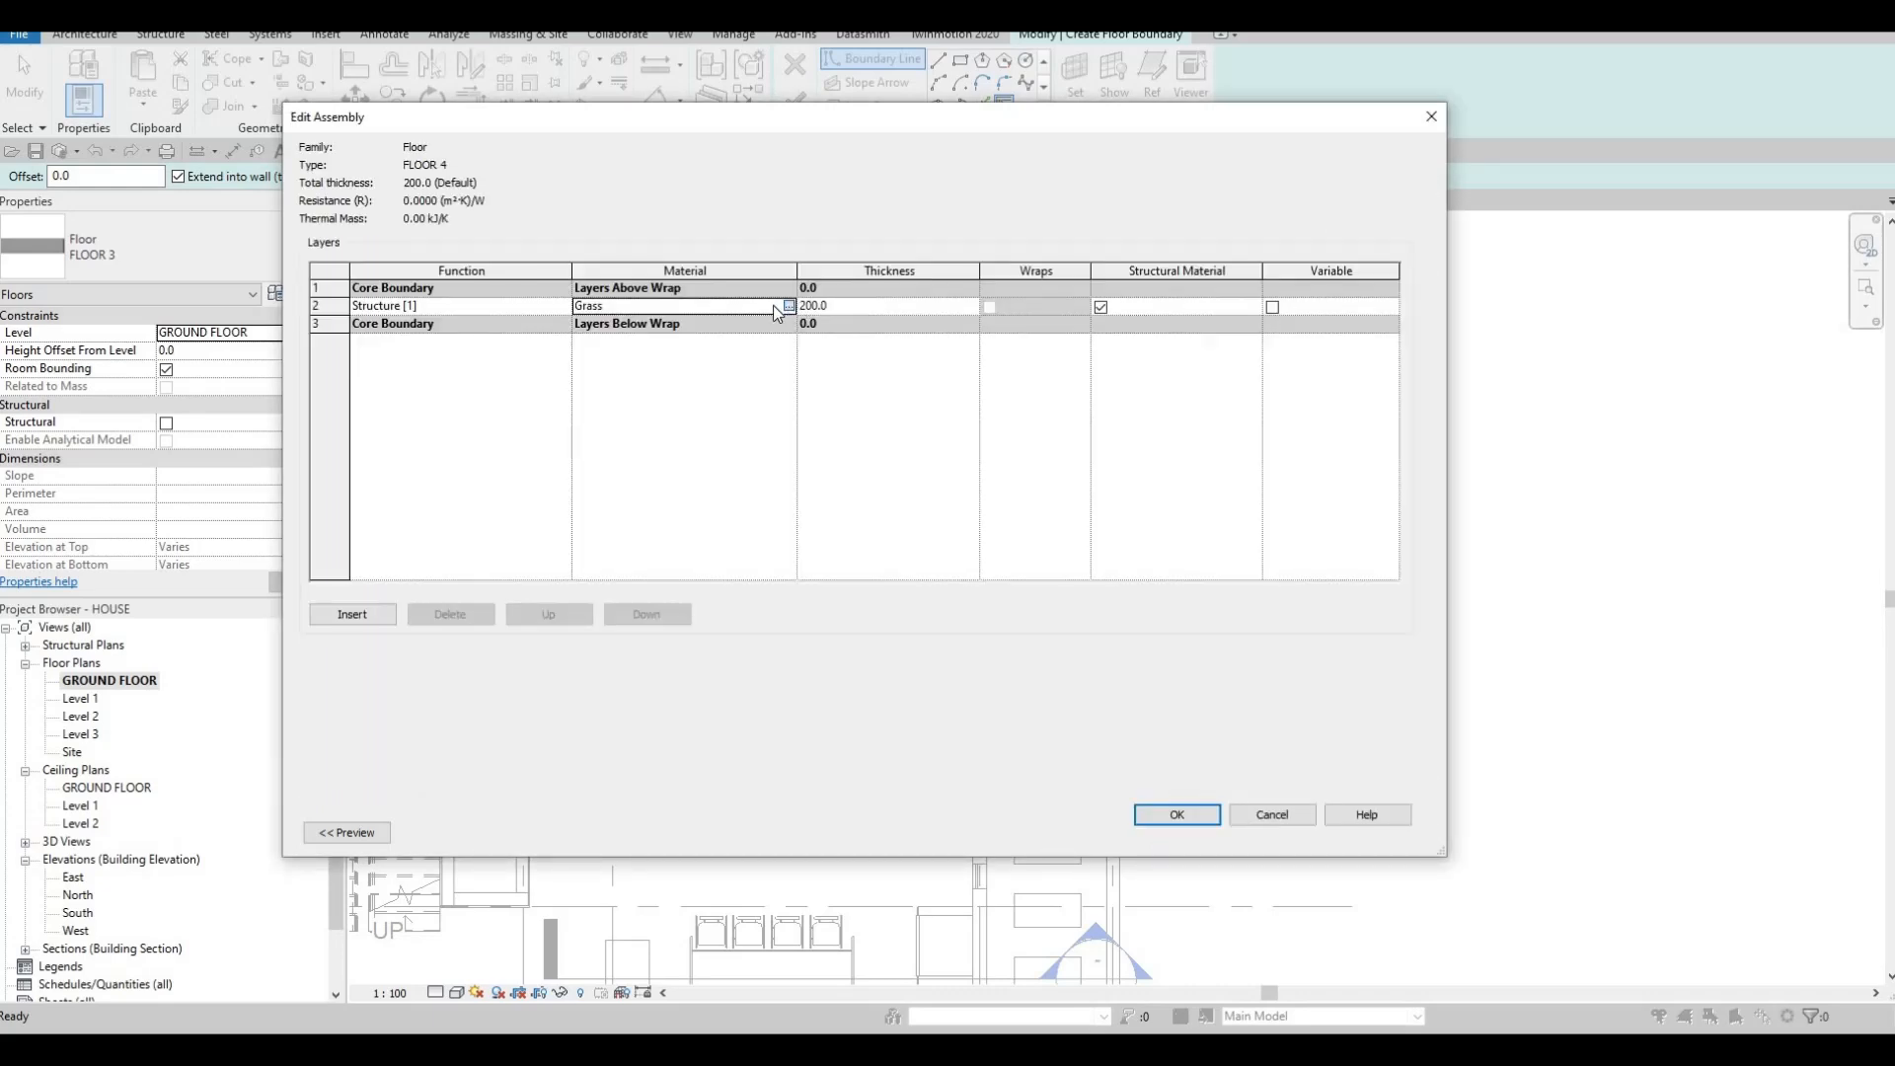
{"action": "left_click", "coordinate": [786, 306]}
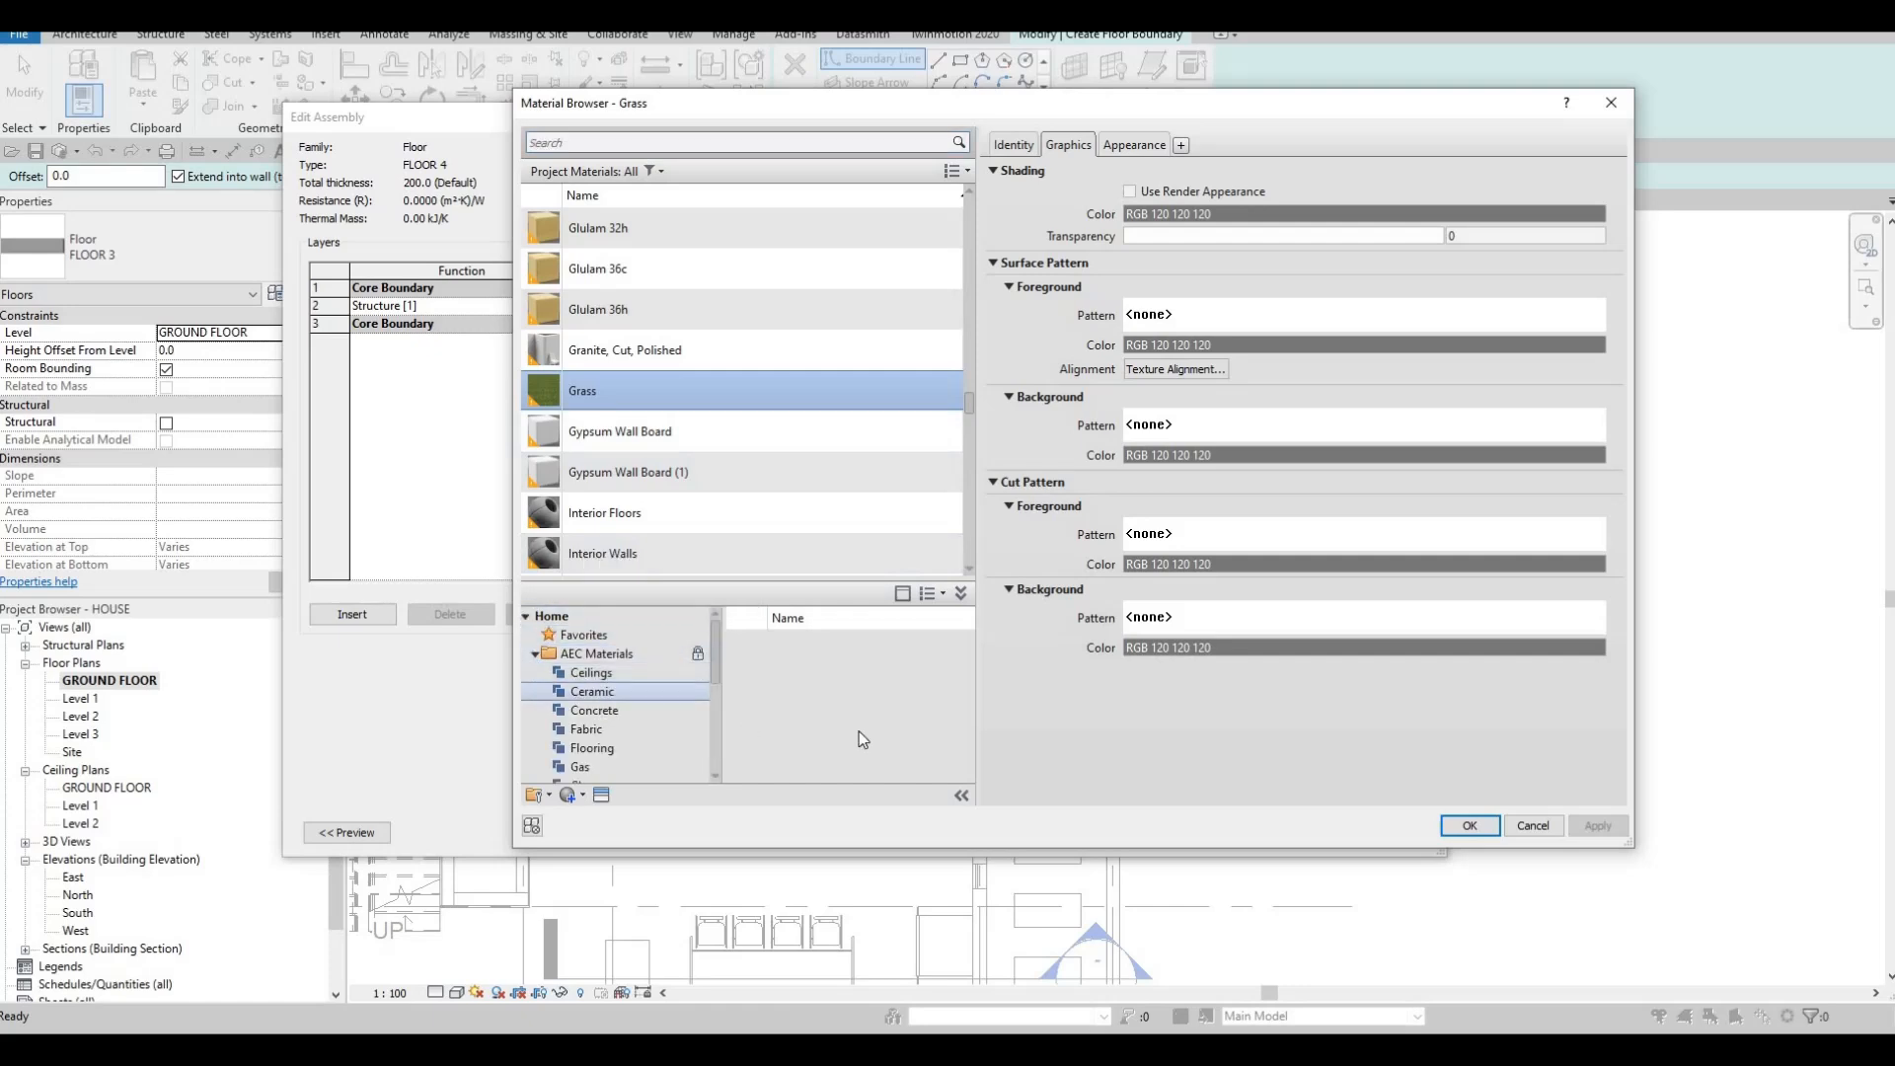
{"action": "key", "text": "Down"}
{"action": "mouse_move", "coordinate": [932, 651]}
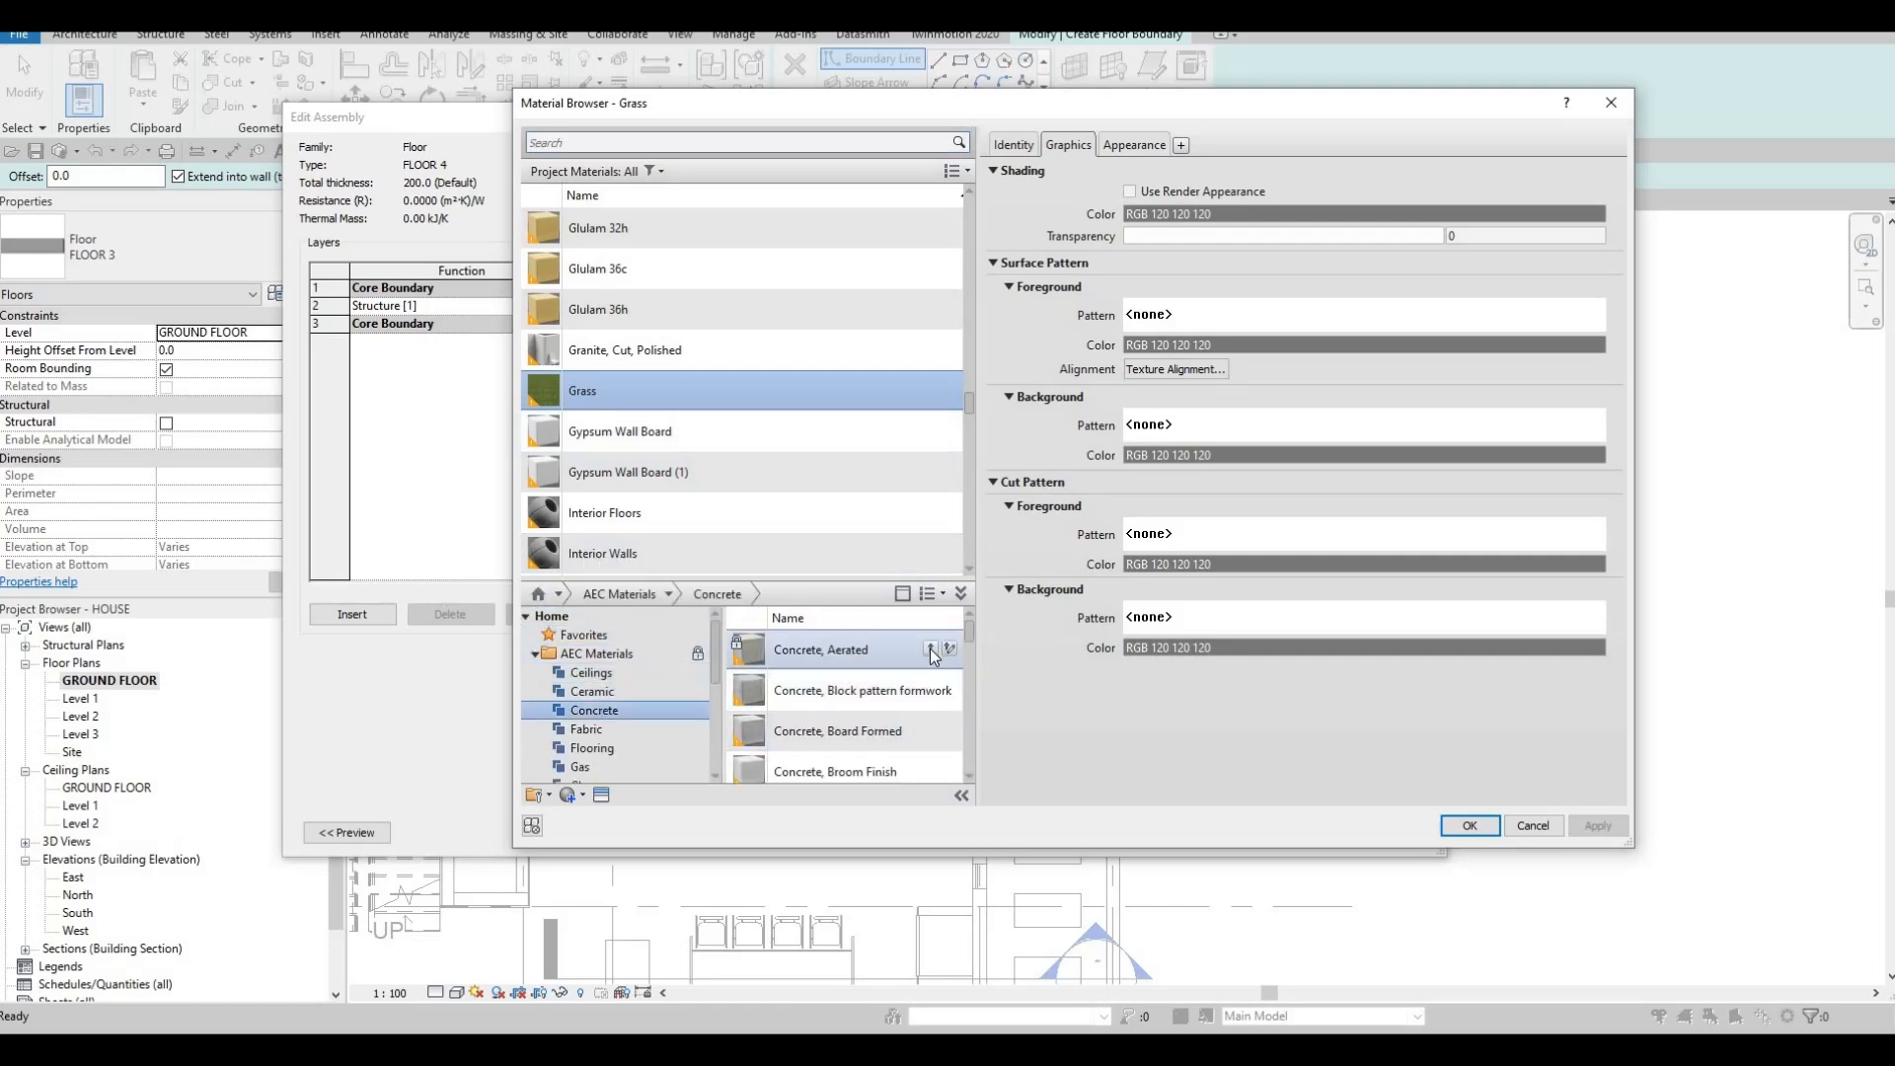
{"action": "left_click", "coordinate": [1469, 826]}
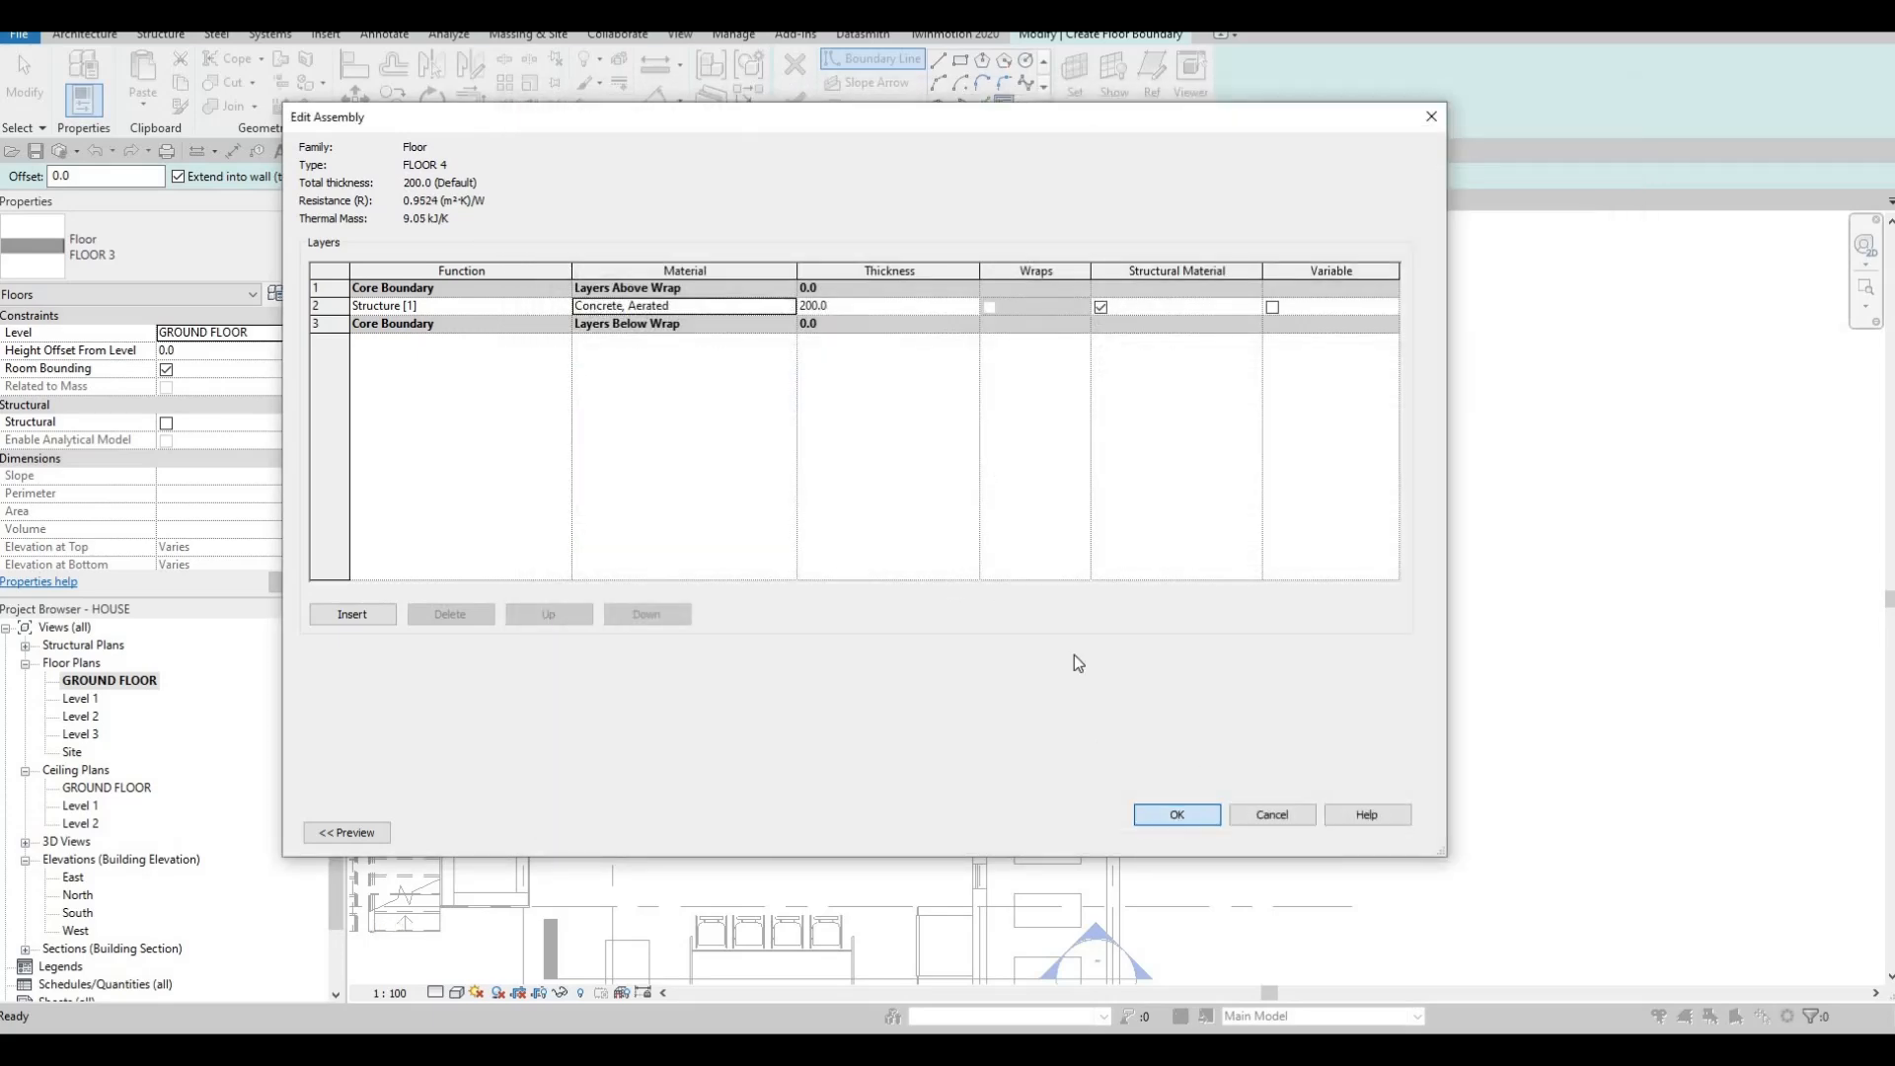
{"action": "left_click", "coordinate": [1189, 814]}
{"action": "key", "text": "Return"}
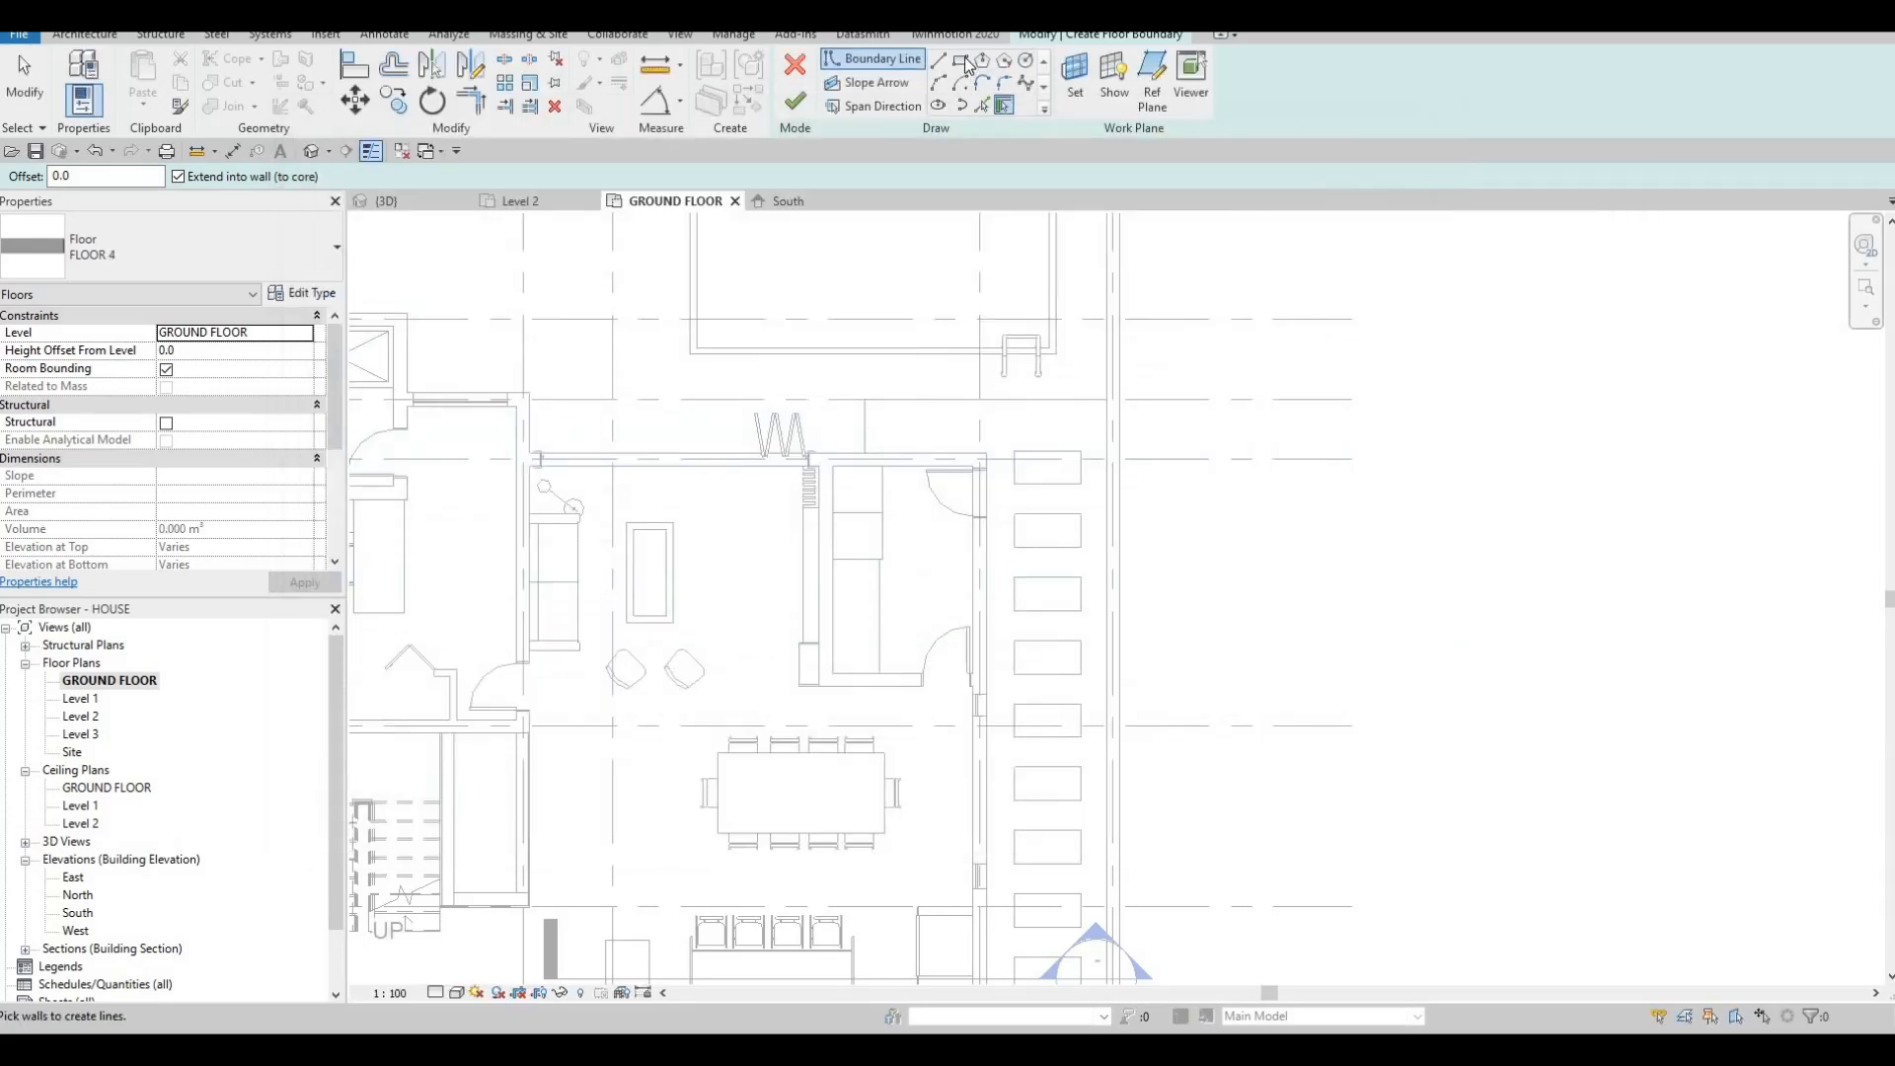
Draw a rectangular floor boundary over the side-passage opening nearest the kitchen sink, tracing its corners.
{"action": "key", "text": "l"}
{"action": "key", "text": "i"}
{"action": "scroll", "coordinate": [1066, 418], "scroll_direction": "down", "scroll_amount": 3}
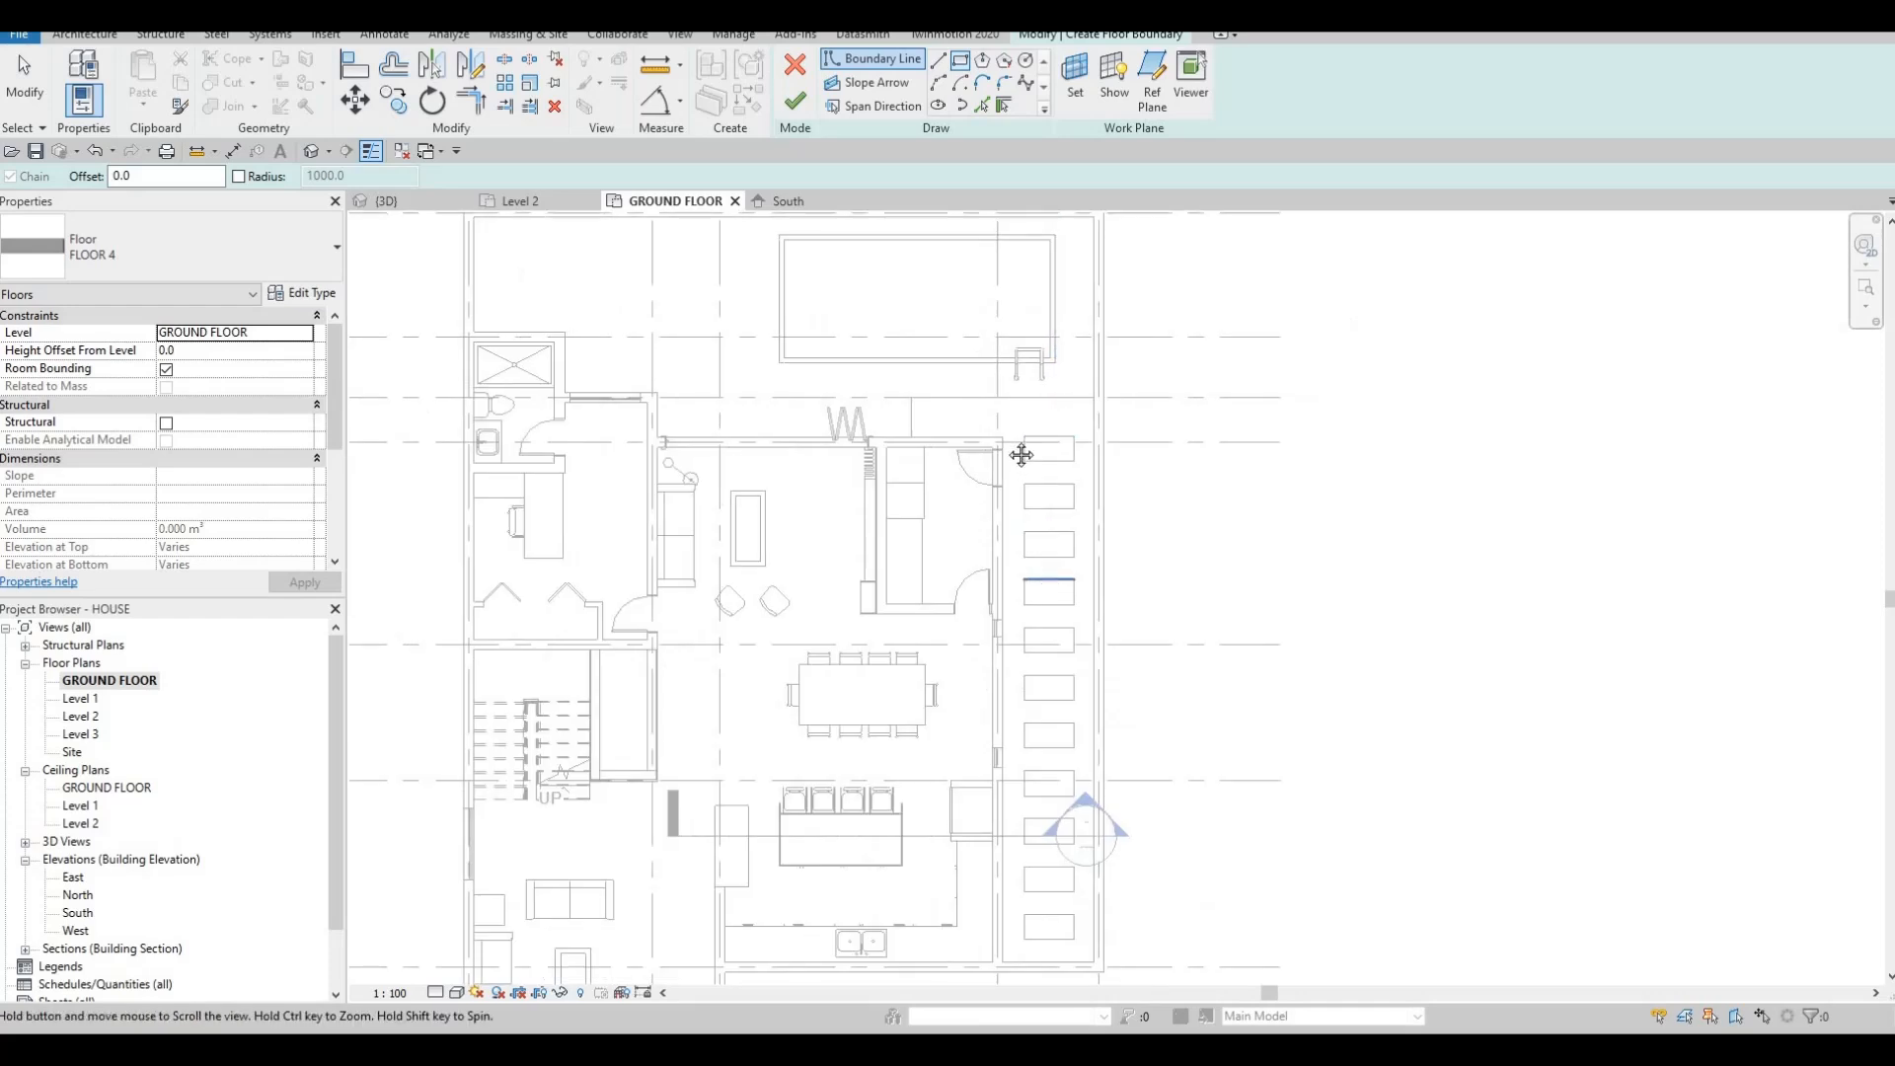
{"action": "scroll", "coordinate": [1004, 618], "scroll_direction": "up", "scroll_amount": 4}
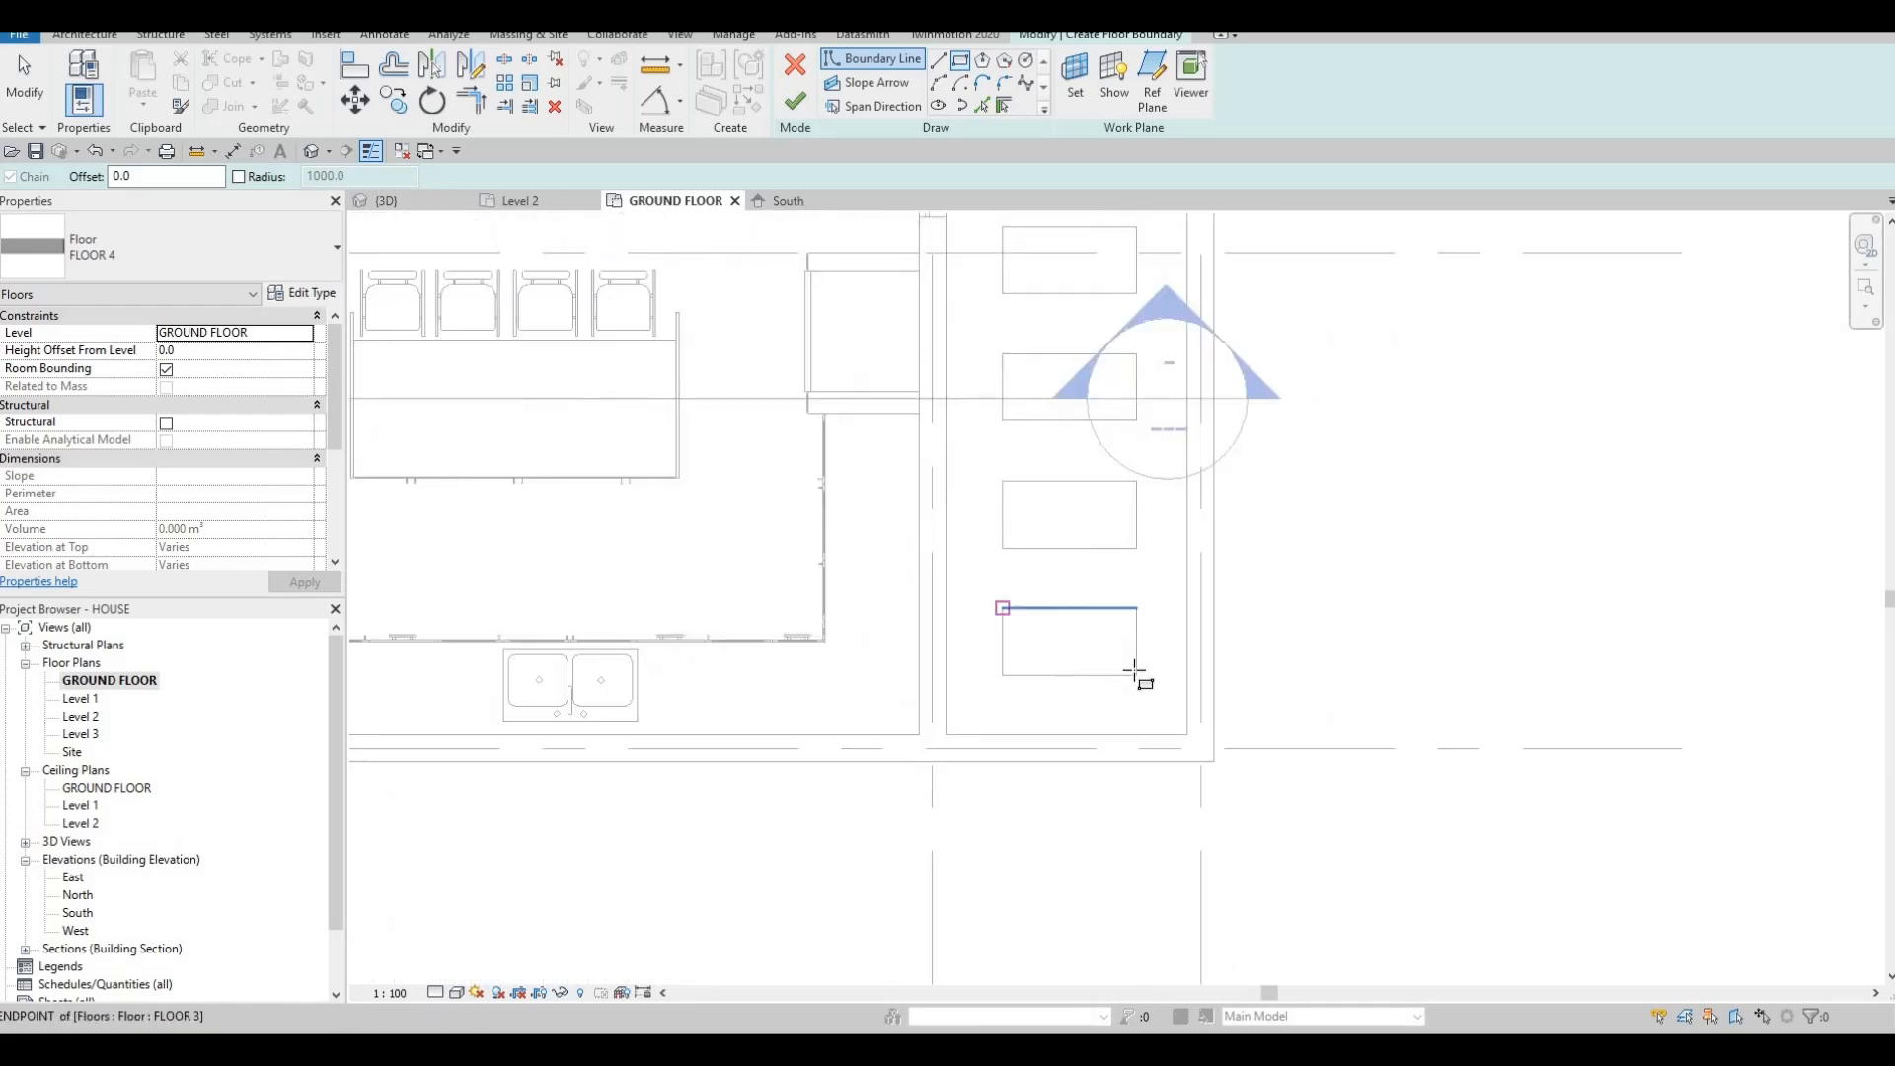
{"action": "left_click", "coordinate": [1136, 675]}
{"action": "key", "text": "Escape"}
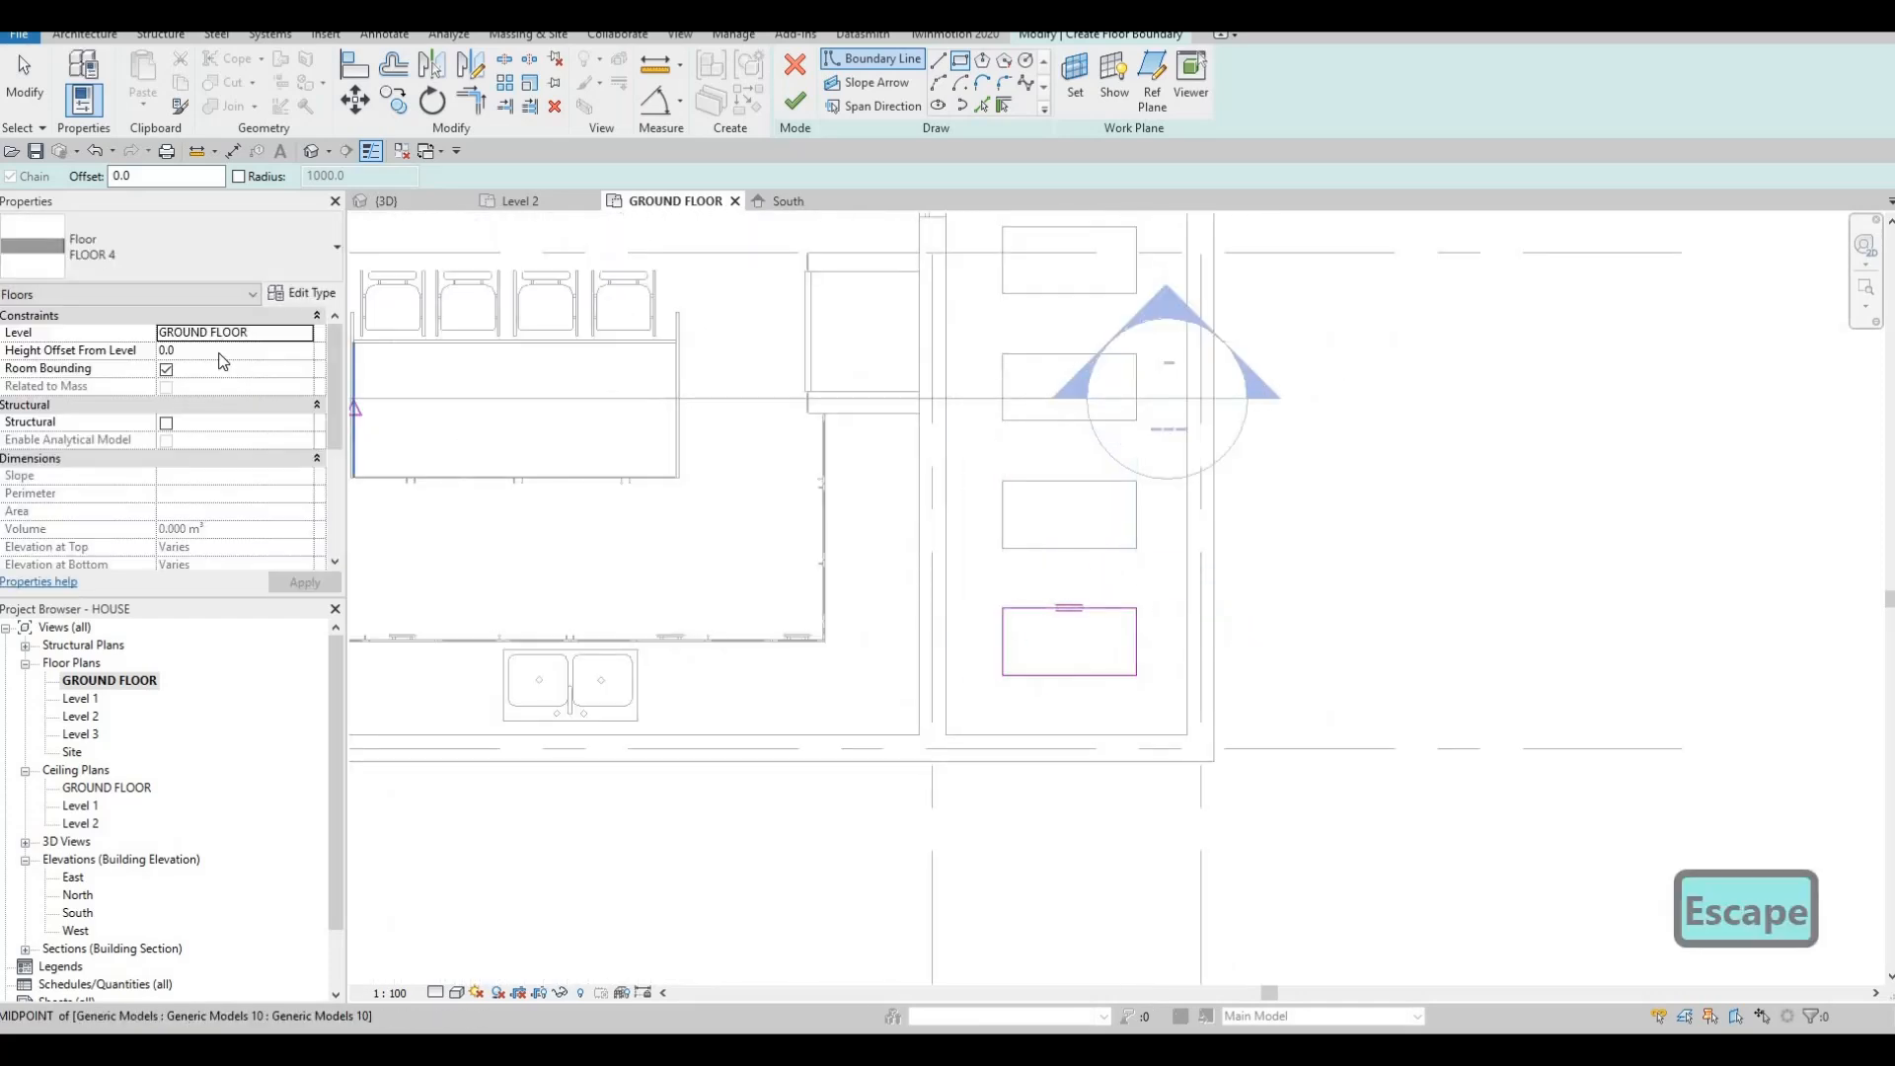
Set the new floor's height offset from the GROUND FLOOR level to 25 mm.
{"action": "type", "text": "5"}
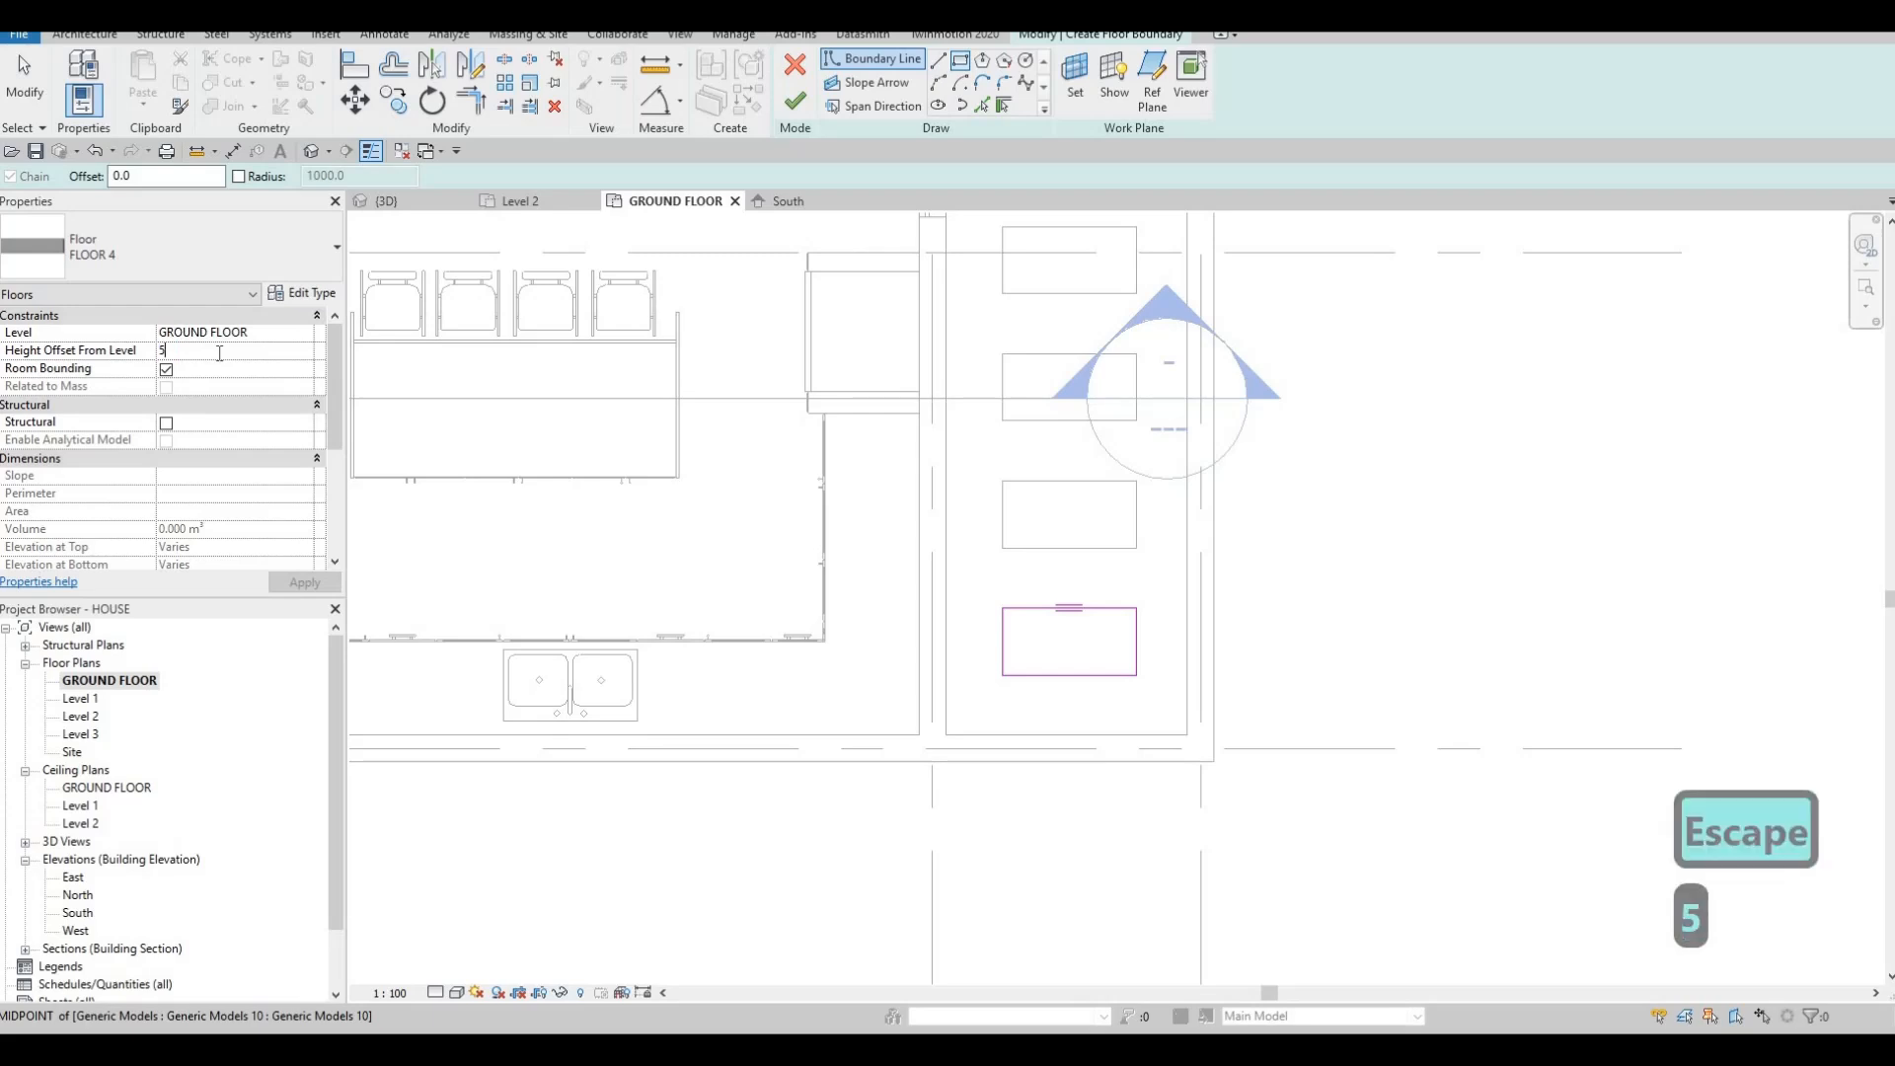
{"action": "type", "text": "0"}
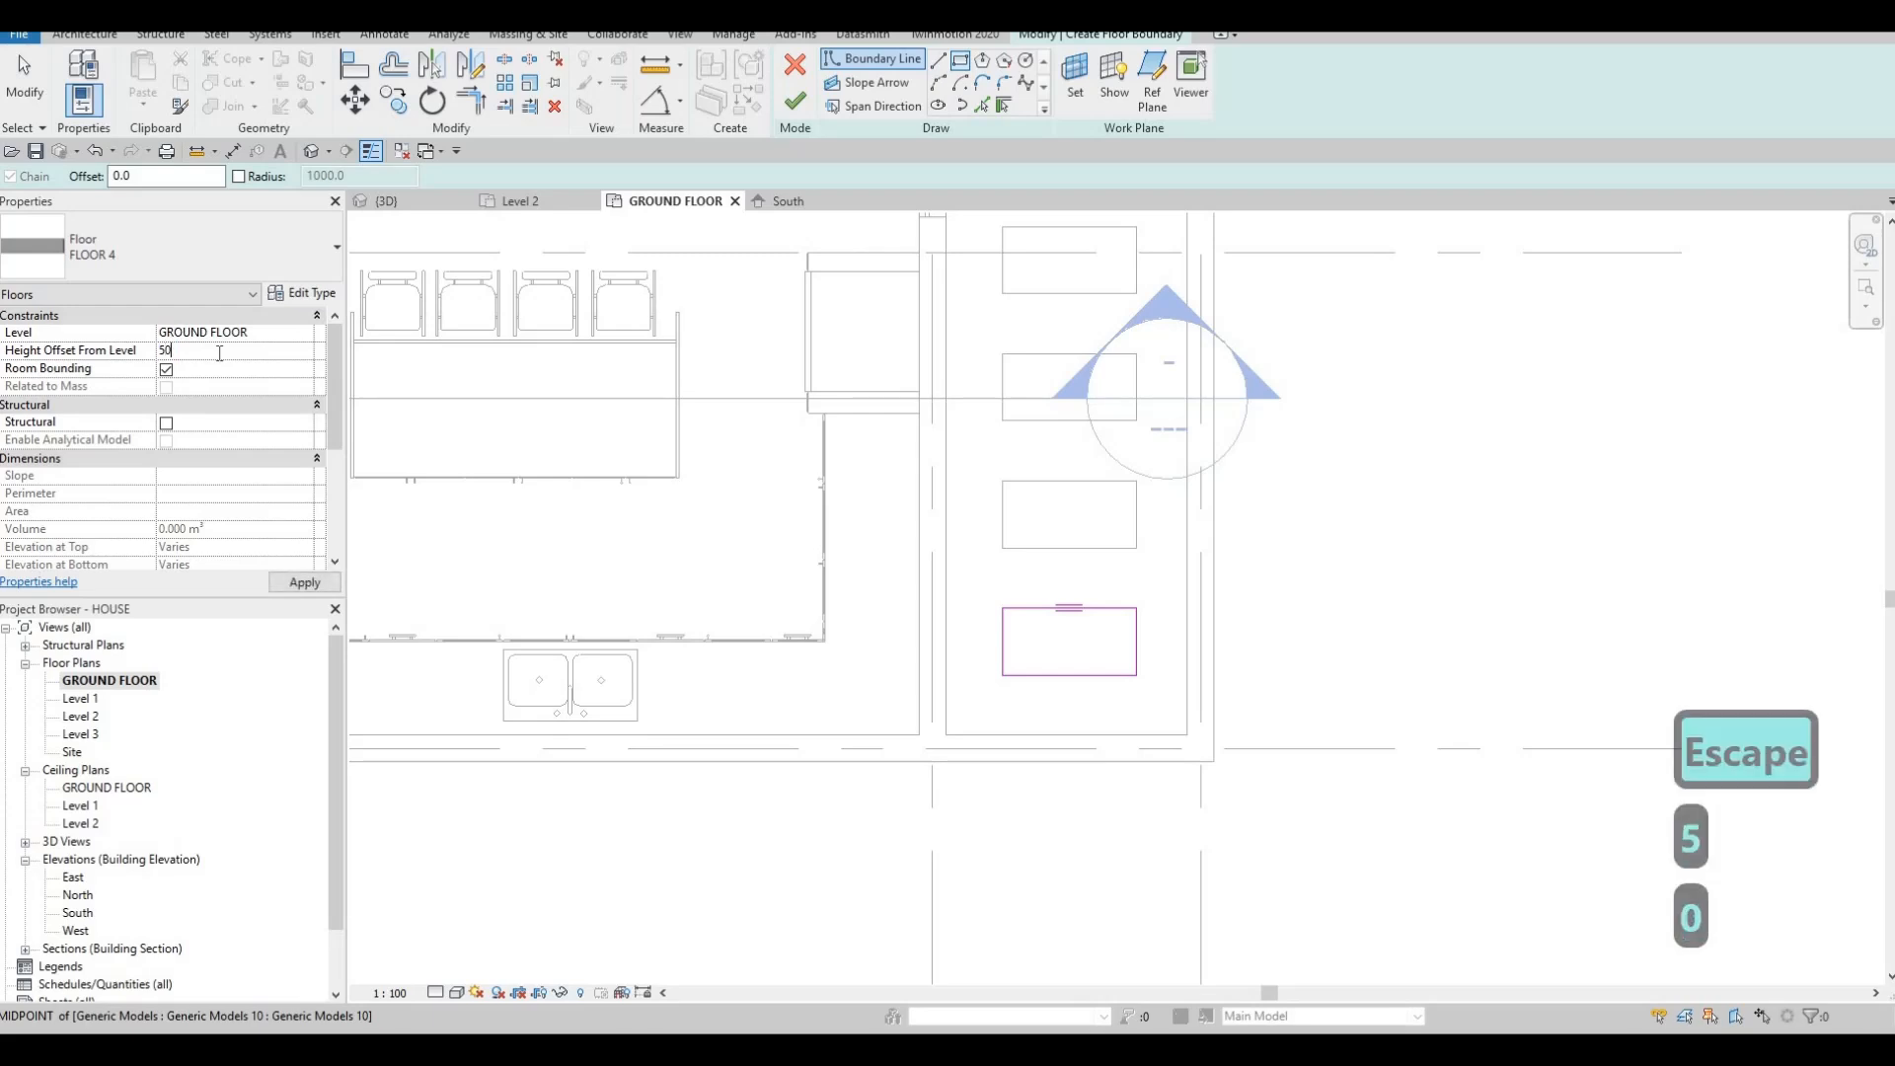
{"action": "key", "text": "BackSpace"}
{"action": "key", "text": "BackSpace"}
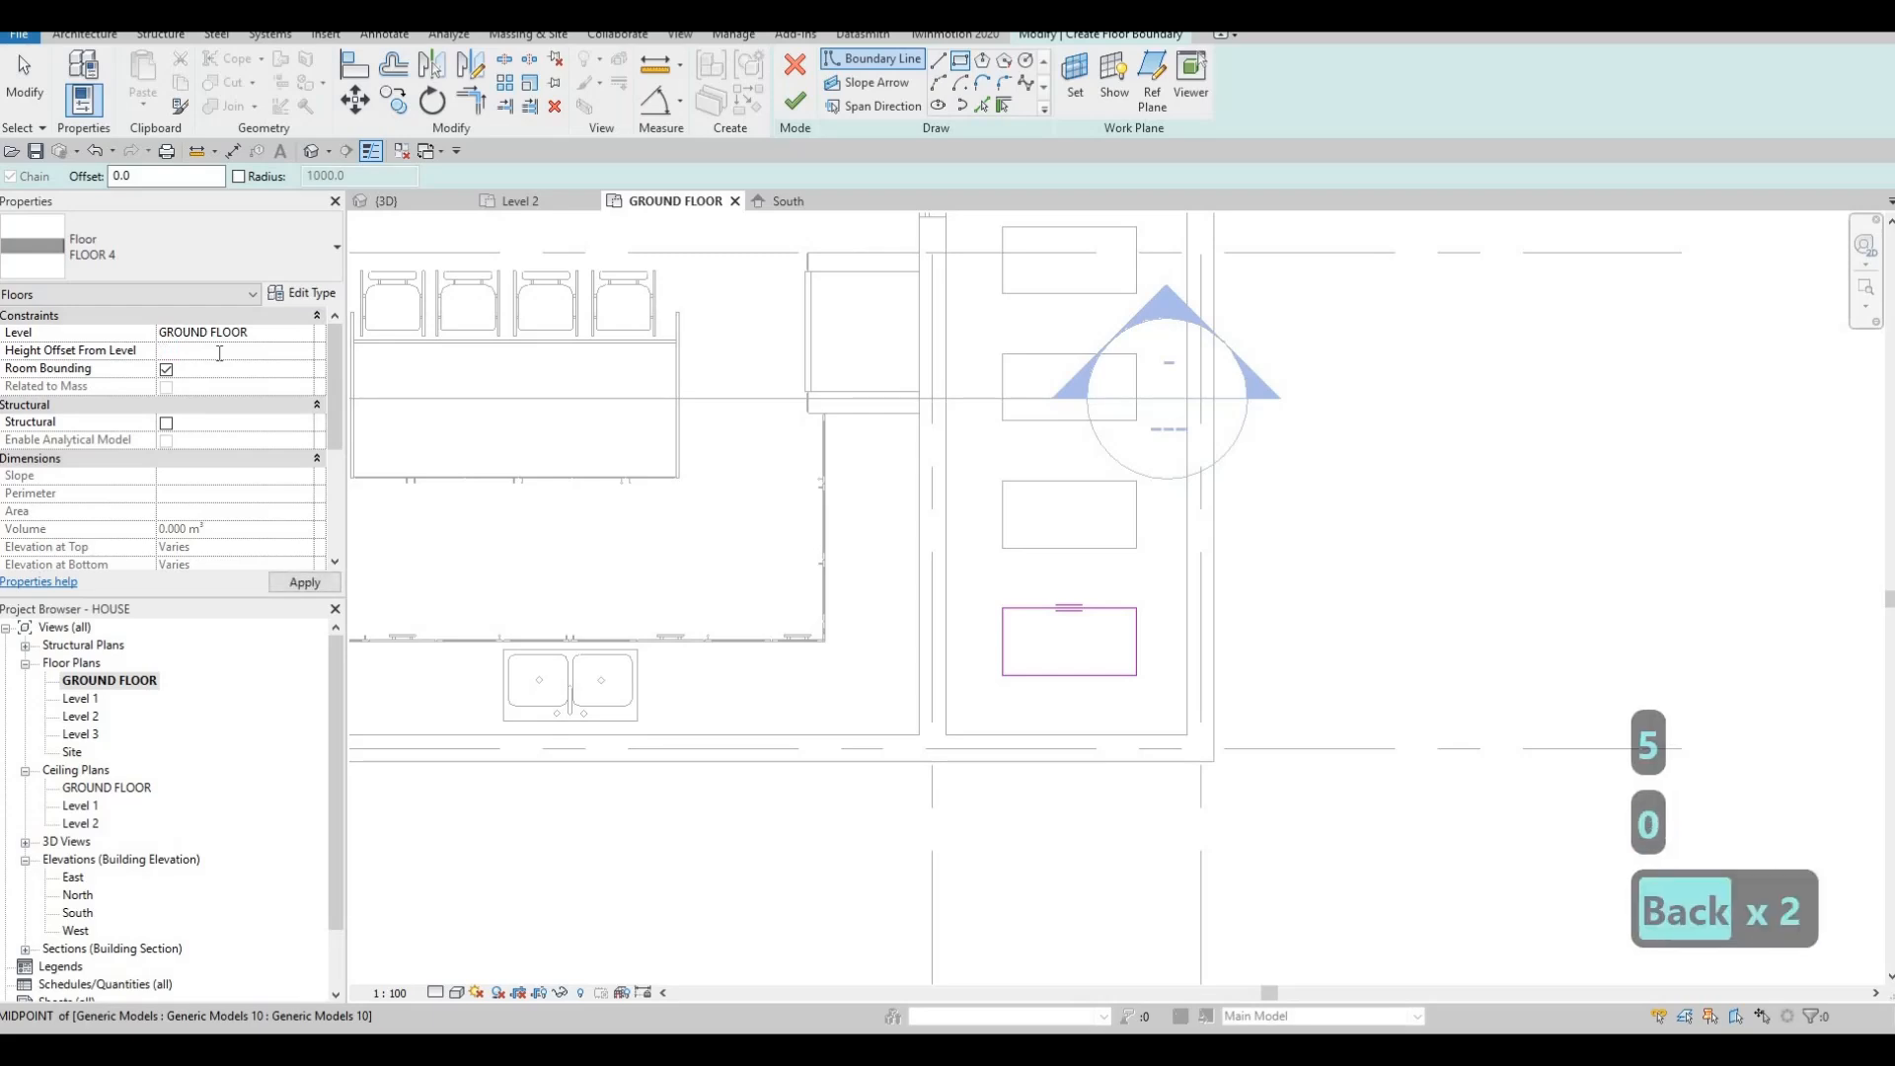
{"action": "type", "text": "25.0"}
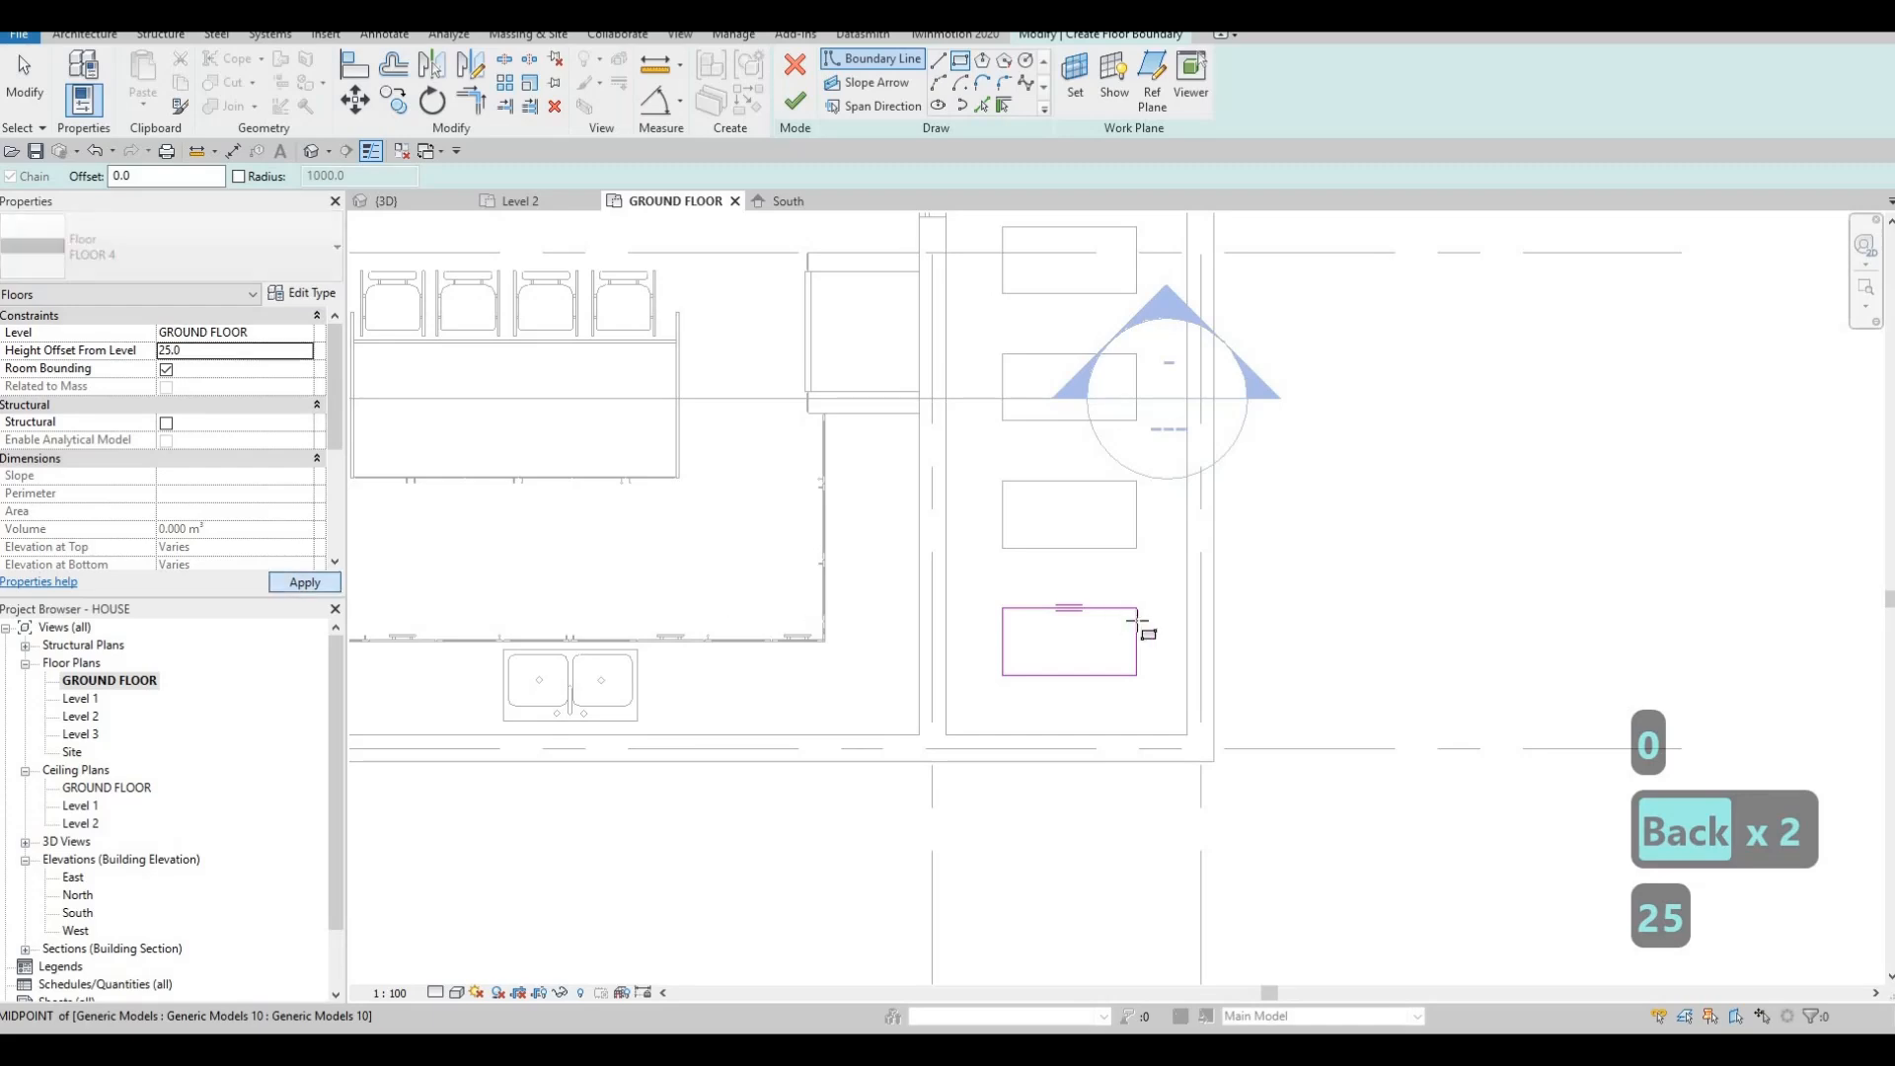
Copy the rectangle's four lines repeatedly onto every remaining opening along the side passage, up to the one nearest the pool.
{"action": "key", "text": "Escape"}
{"action": "left_click_drag", "start_coordinate": [969, 592], "coordinate": [1160, 704]}
{"action": "key", "text": "c"}
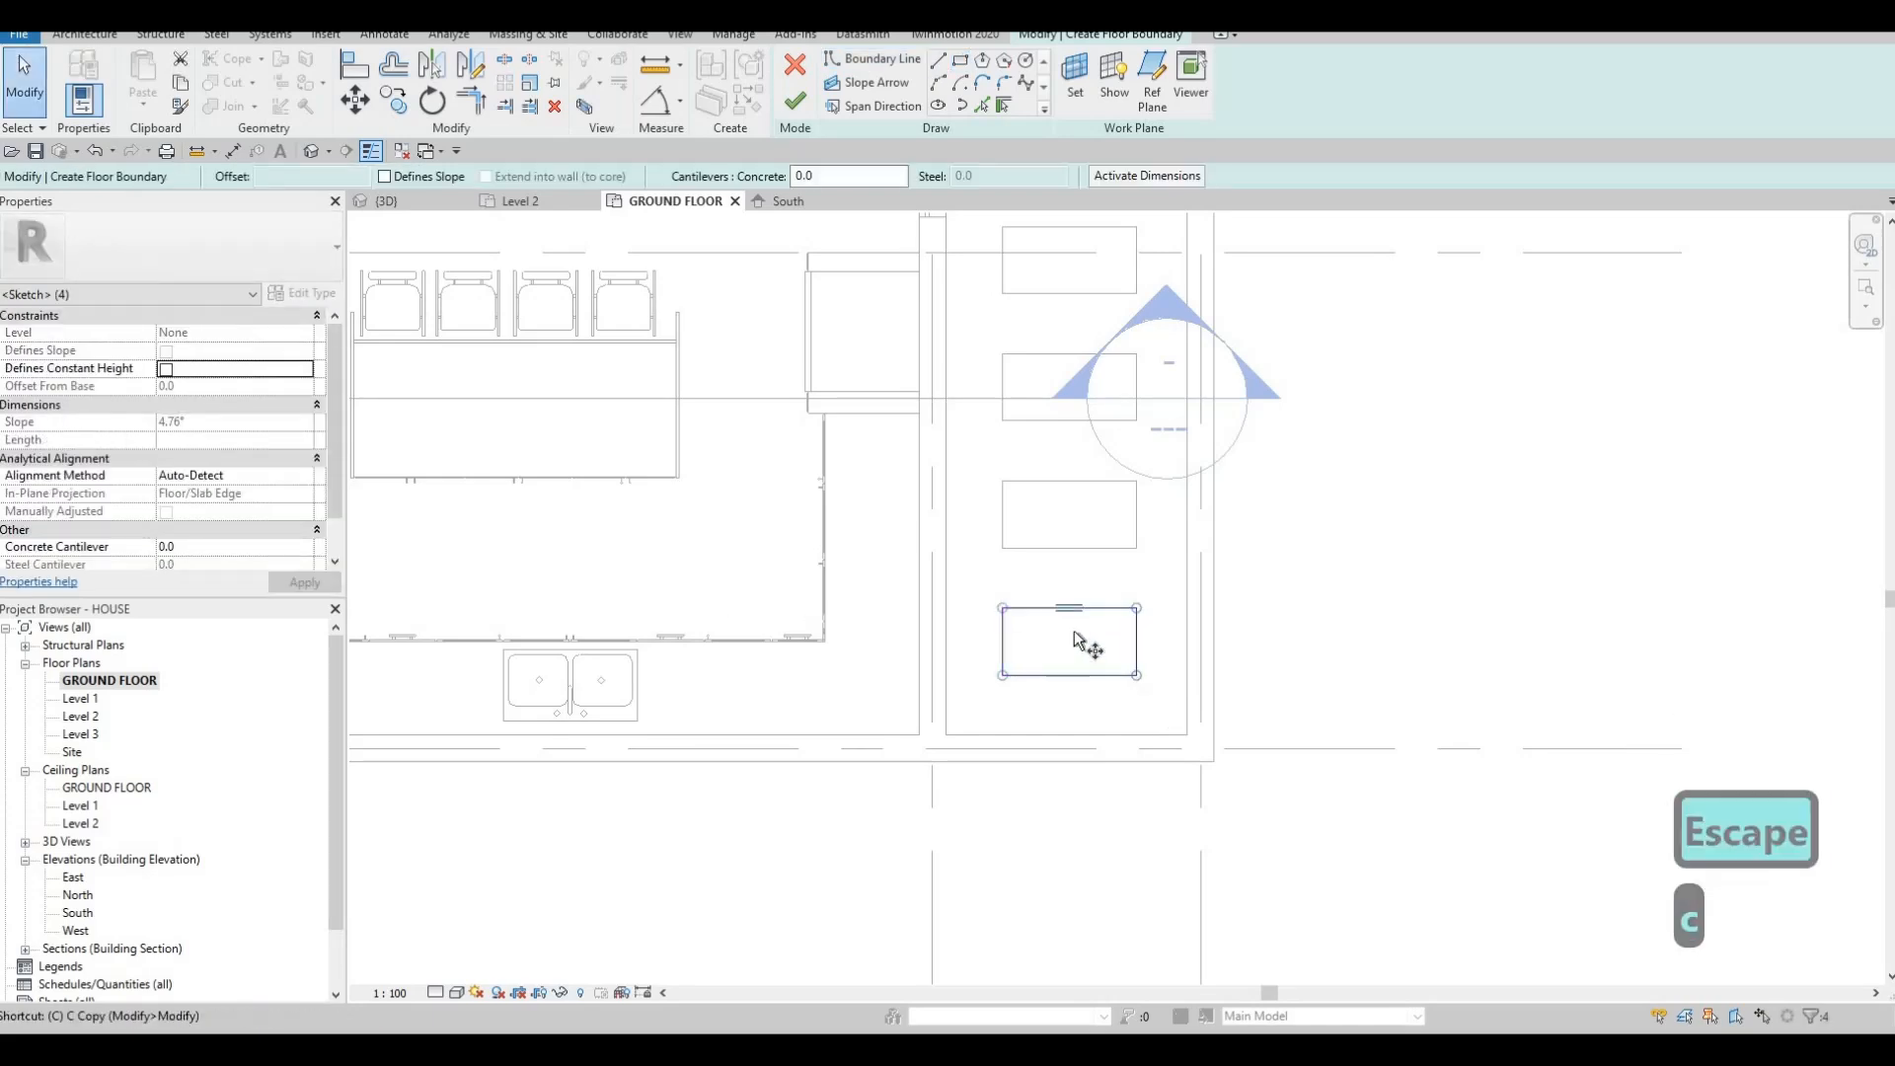
{"action": "key", "text": "o"}
{"action": "left_click", "coordinate": [1070, 675]}
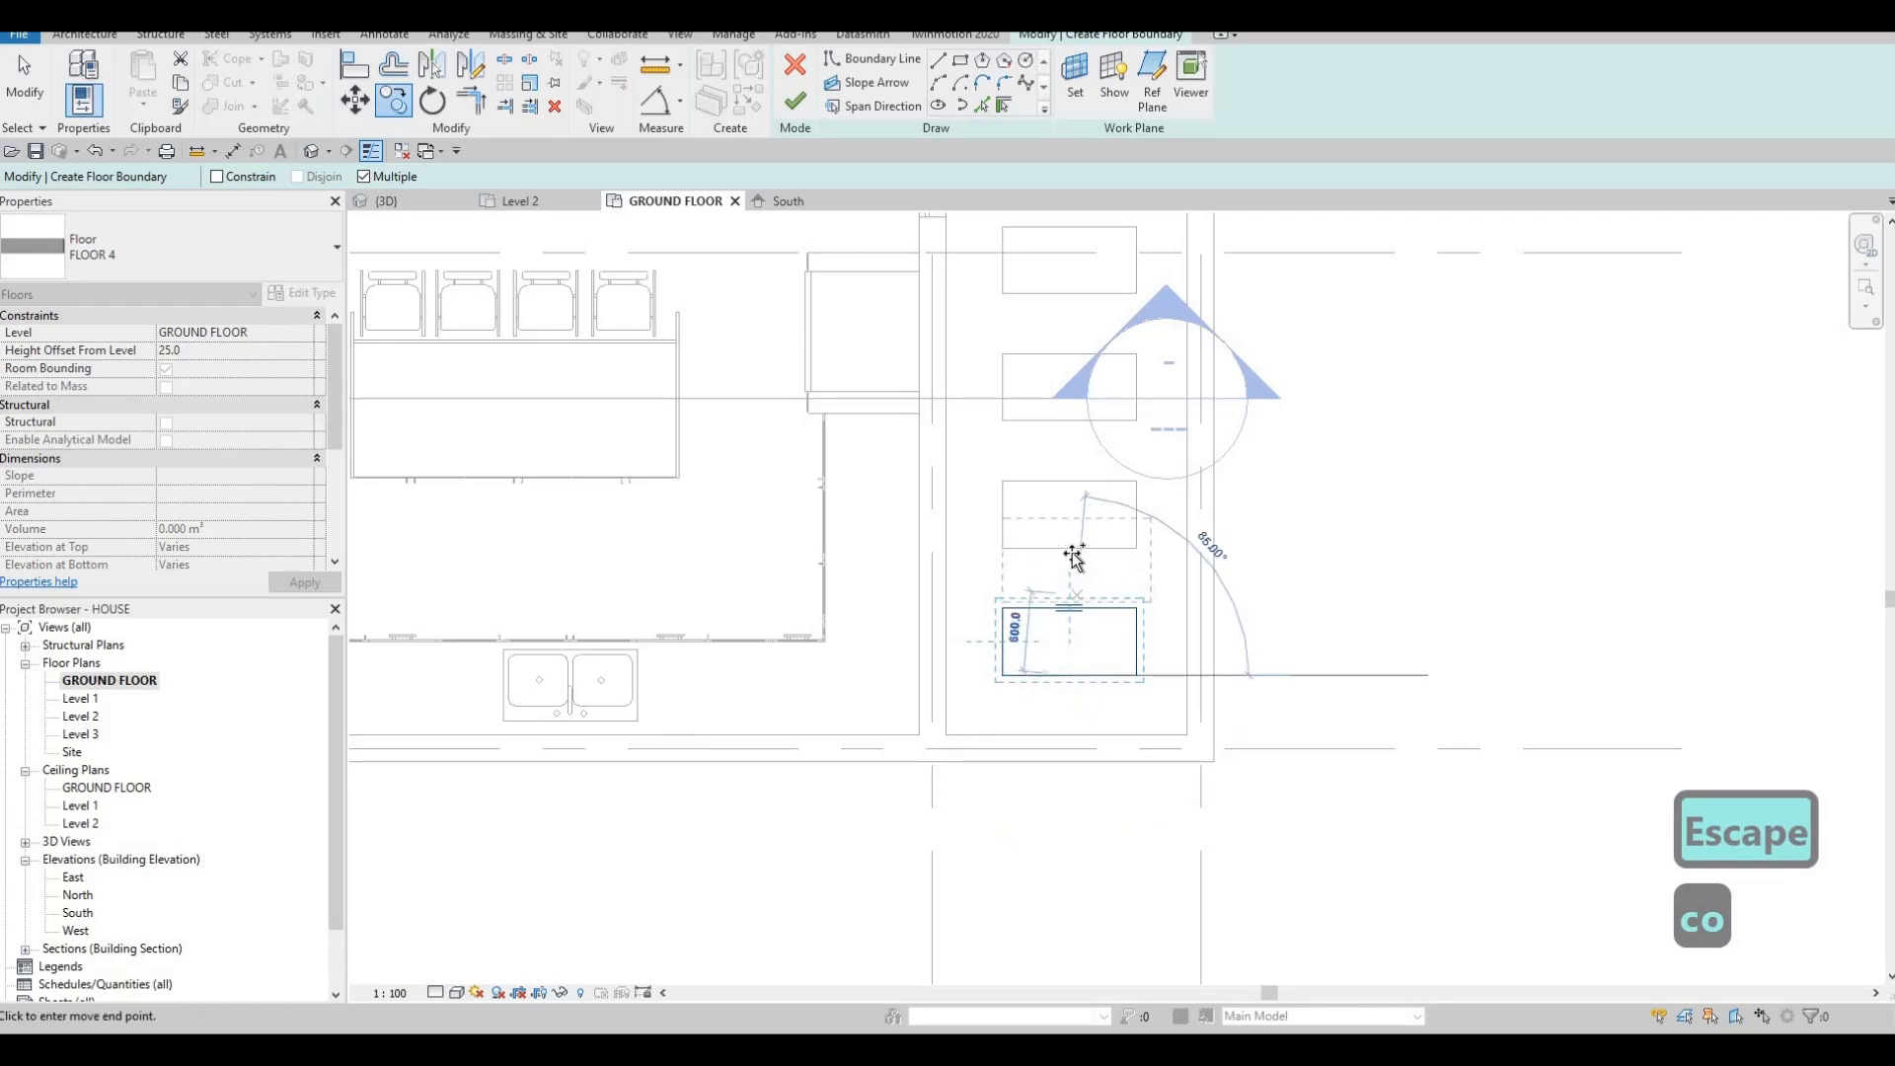
{"action": "left_click", "coordinate": [1070, 547]}
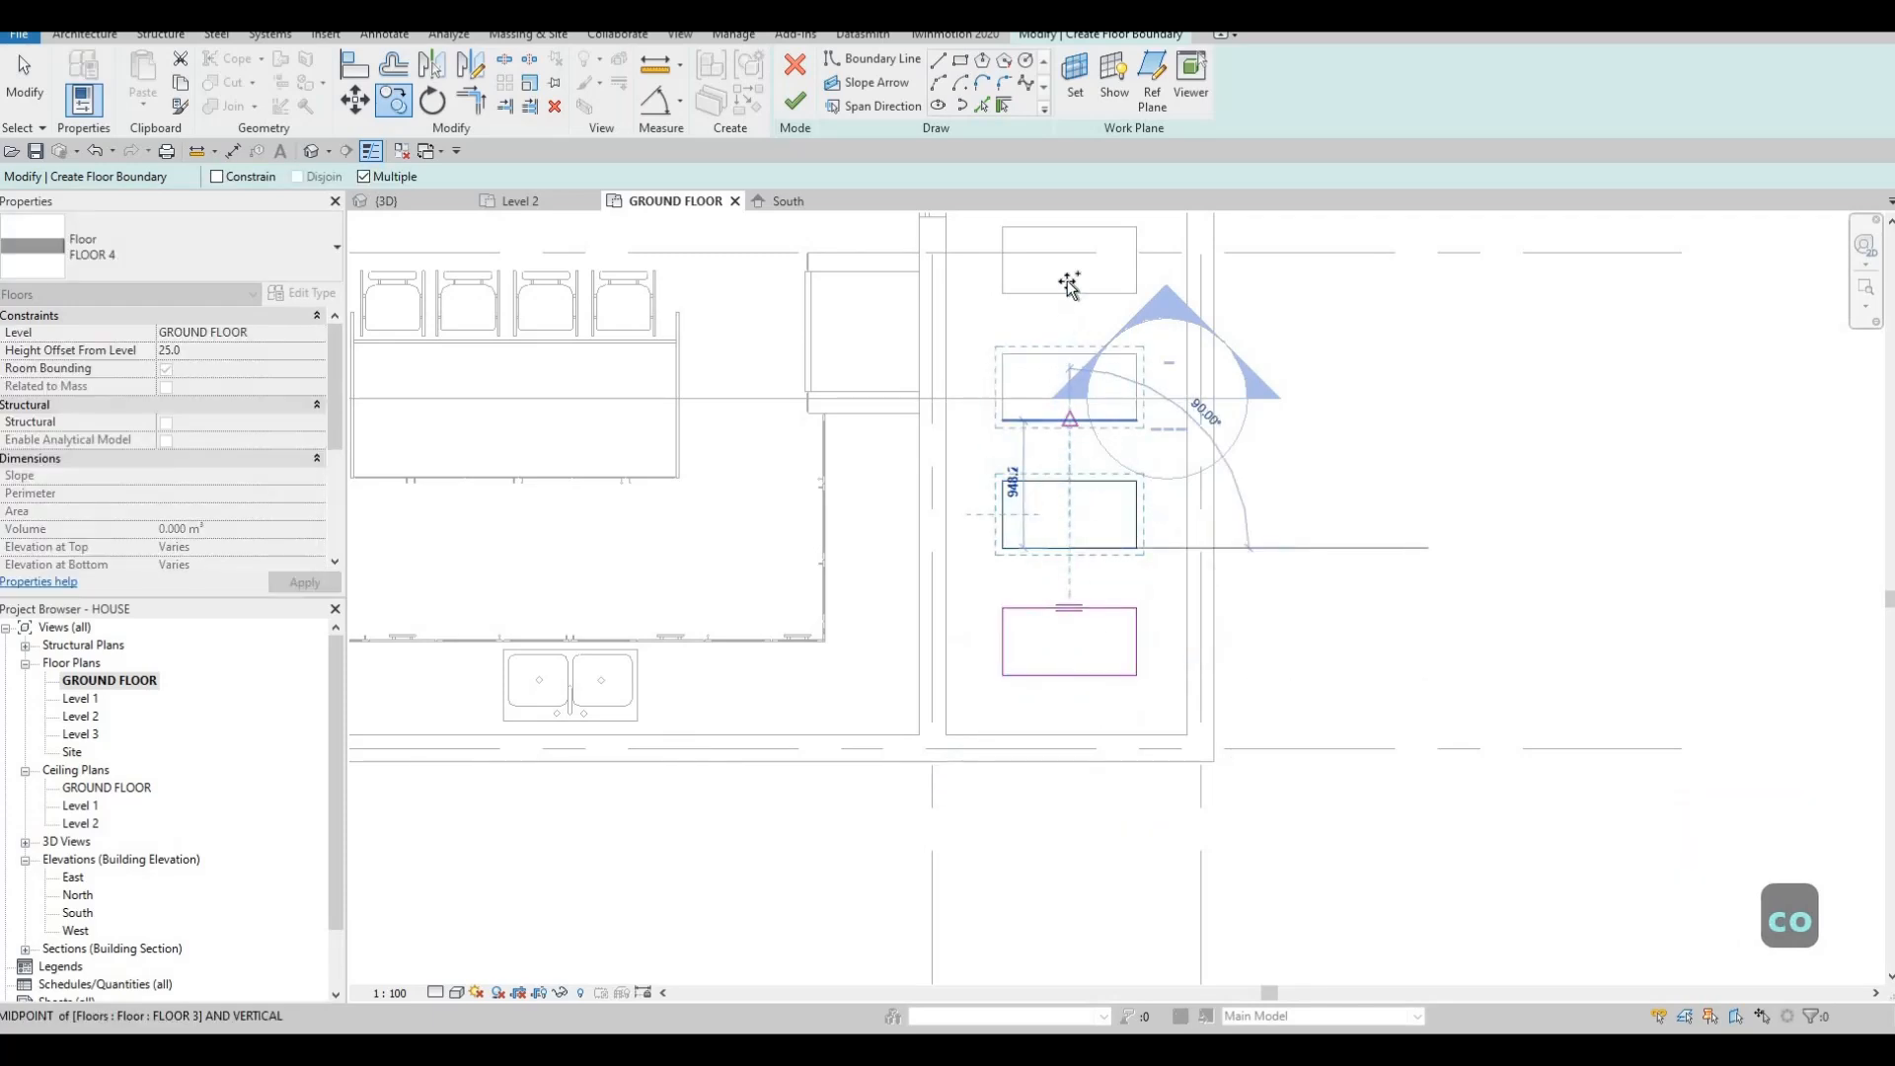
{"action": "left_click", "coordinate": [1070, 420]}
{"action": "middle_click_drag", "start_coordinate": [1047, 323], "coordinate": [1018, 720]}
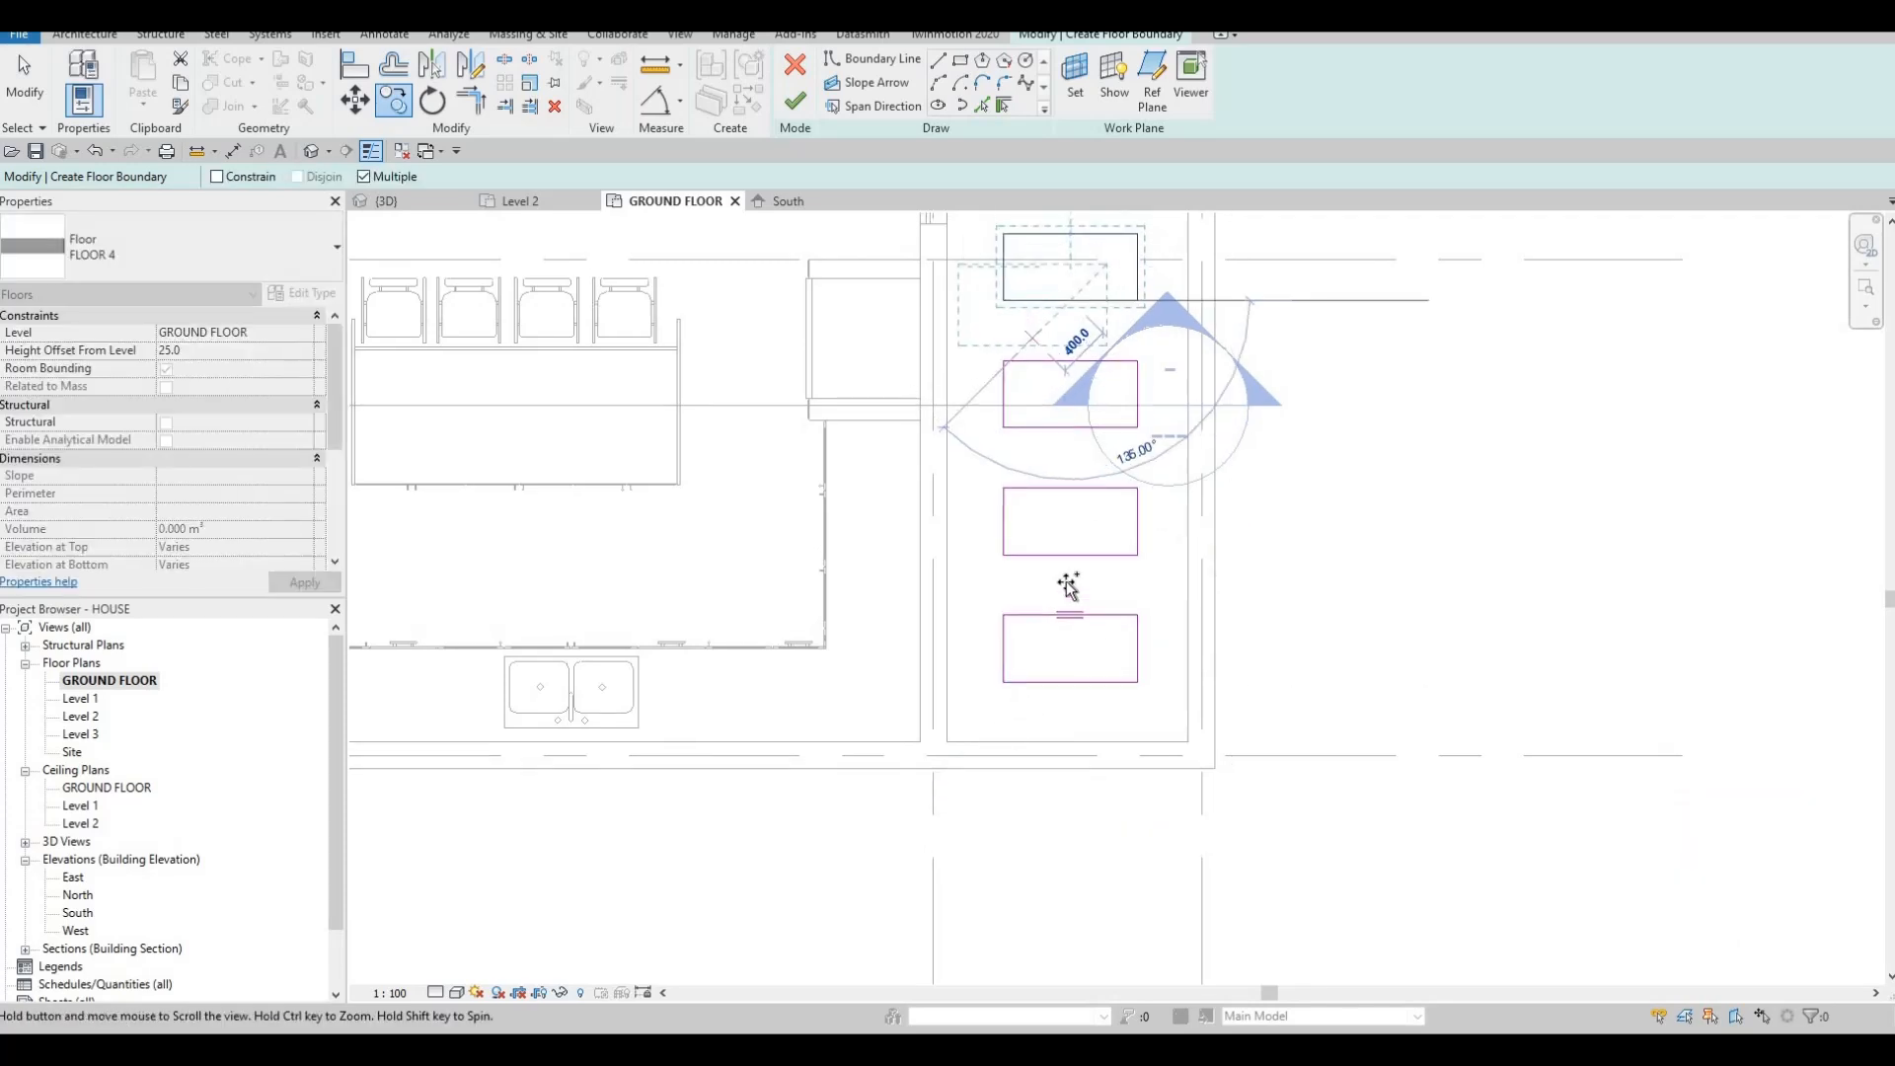
{"action": "left_click", "coordinate": [1042, 564]}
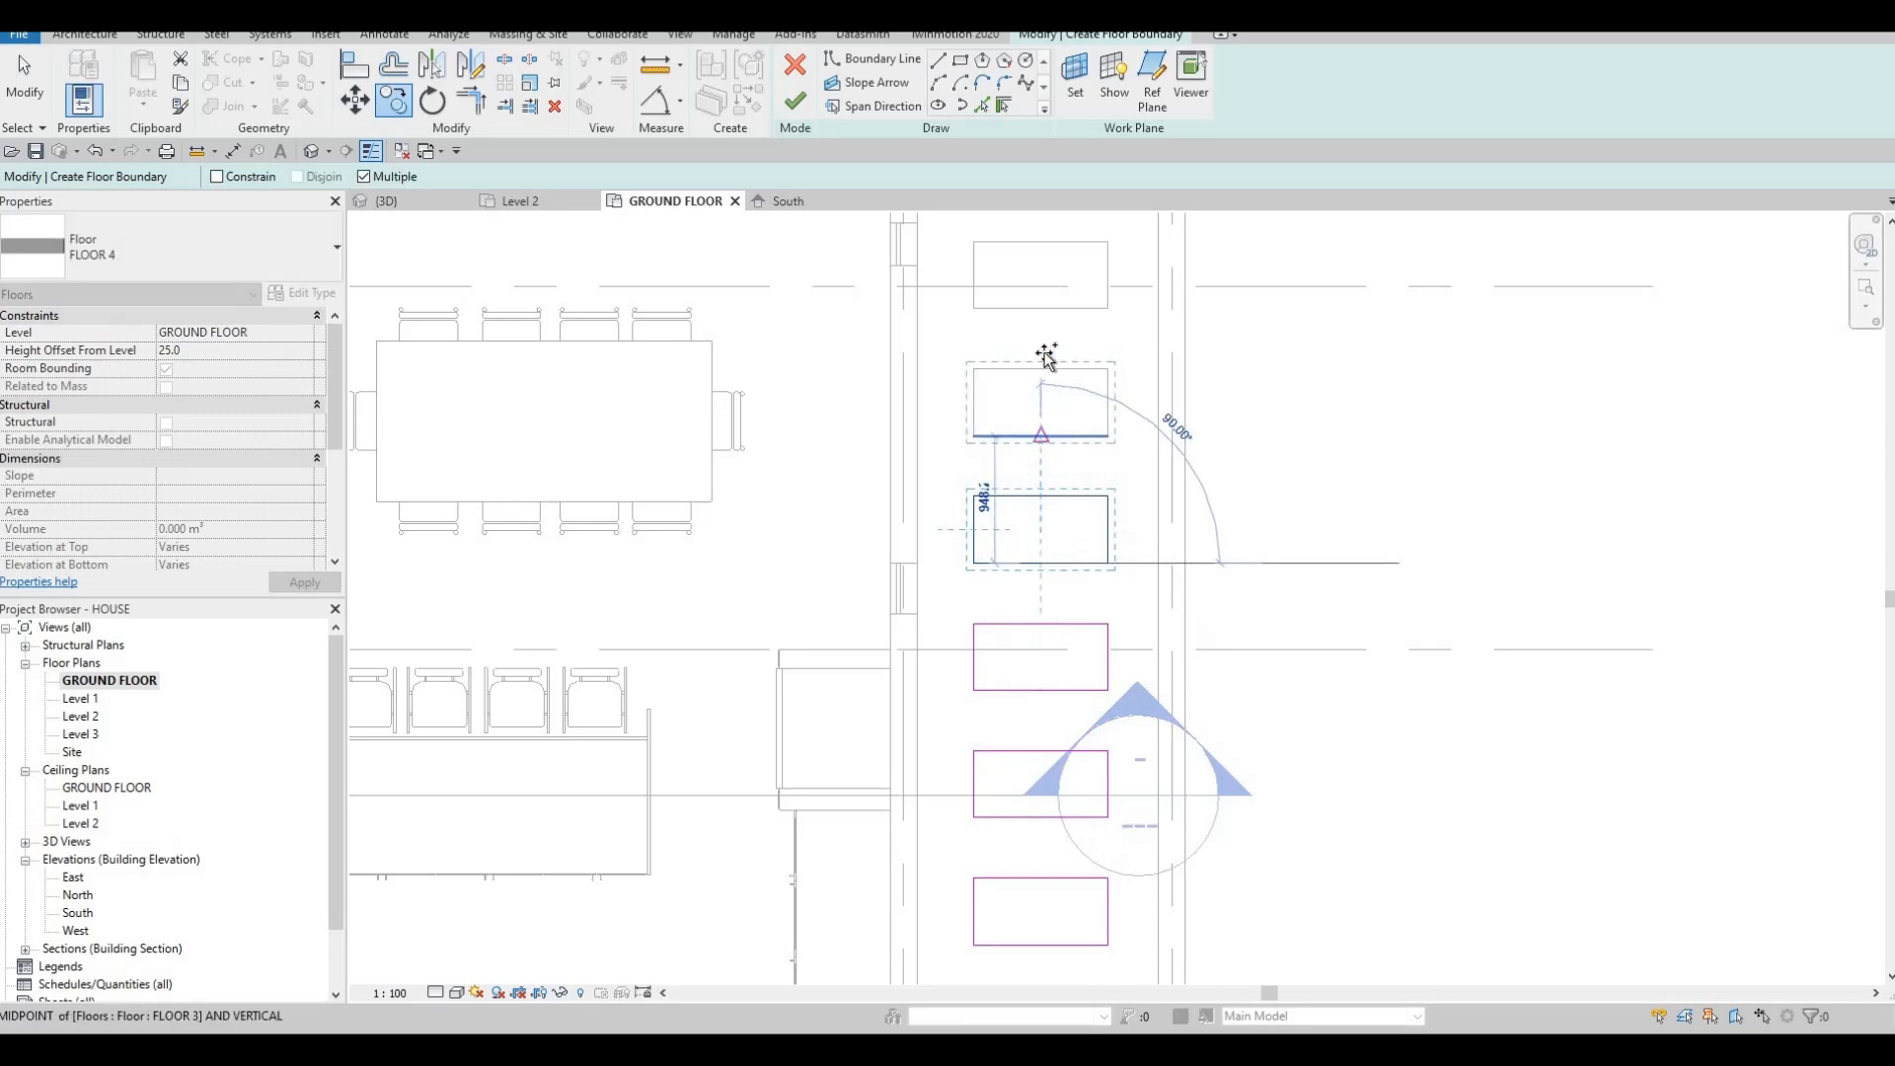
{"action": "left_click", "coordinate": [1042, 435]}
{"action": "middle_click_drag", "start_coordinate": [1041, 379], "coordinate": [1027, 591]}
{"action": "left_click", "coordinate": [1027, 520]}
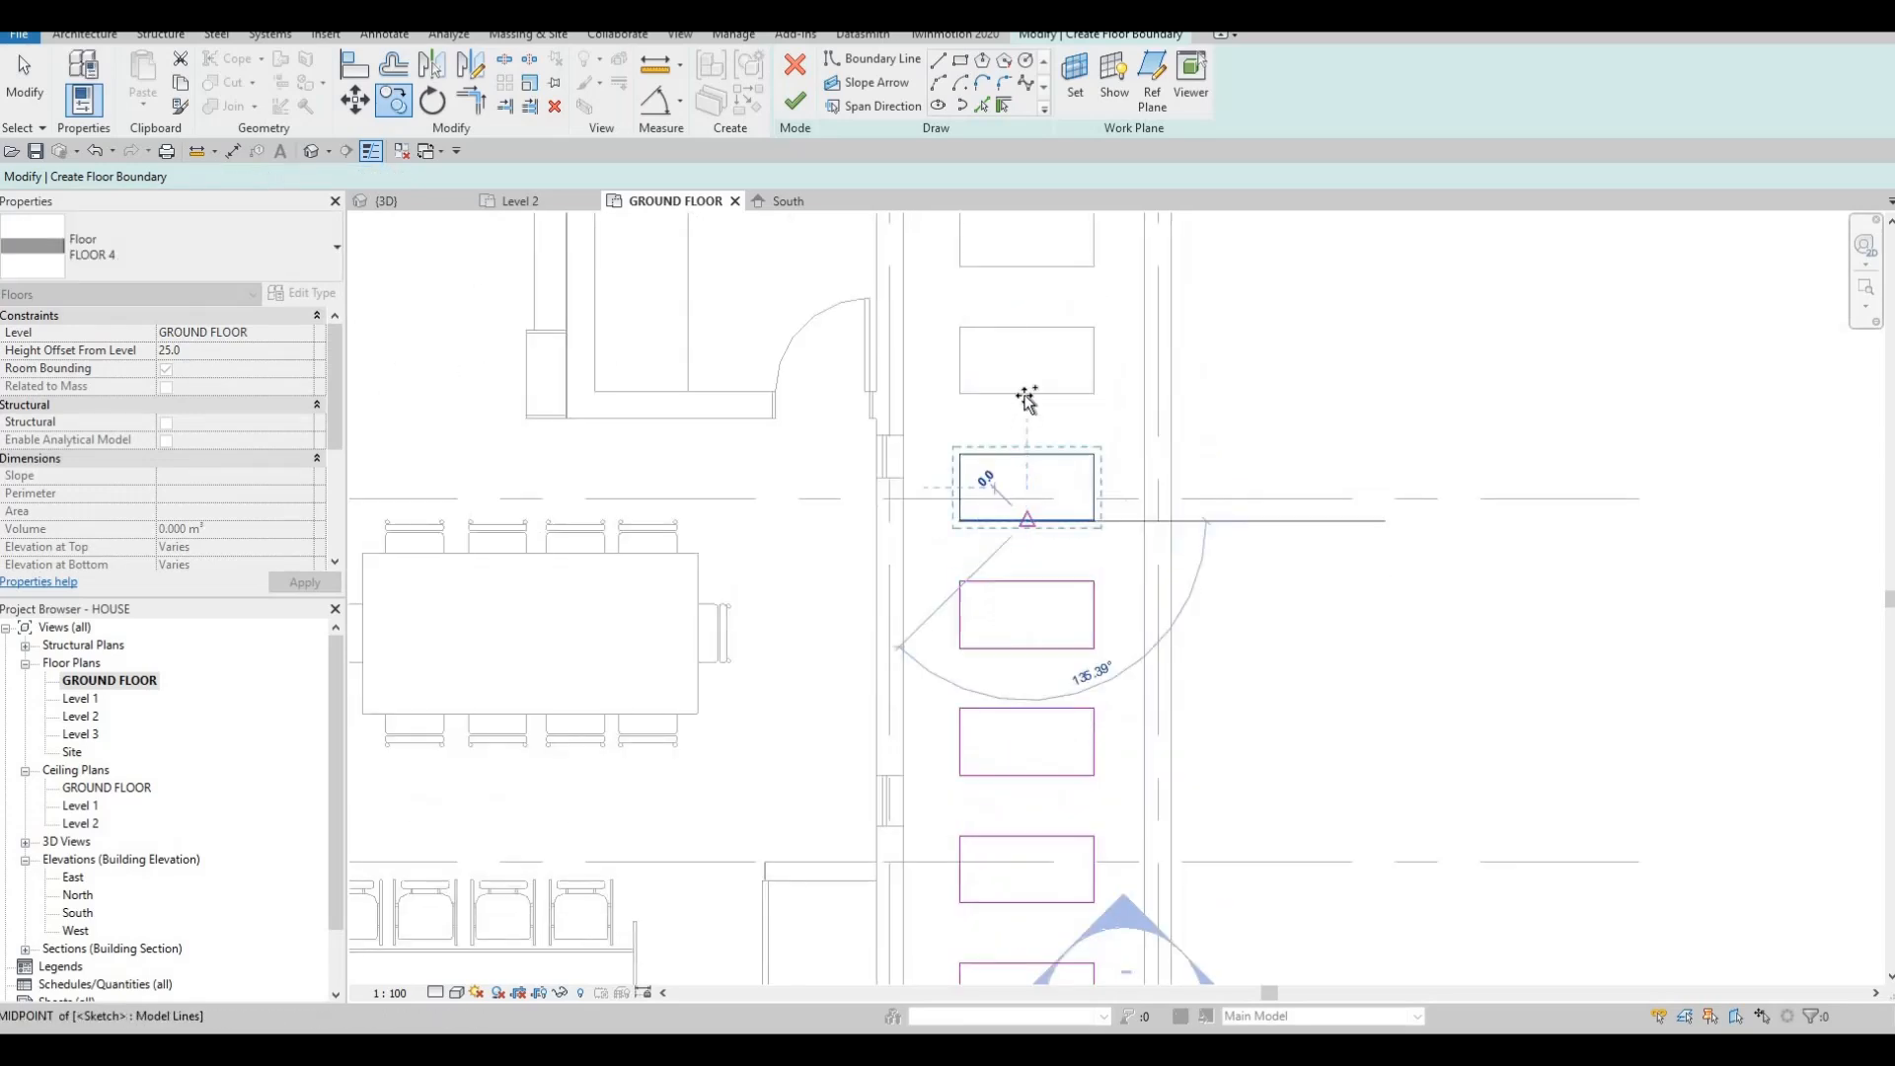
{"action": "left_click", "coordinate": [1027, 394]}
{"action": "middle_click_drag", "start_coordinate": [1013, 356], "coordinate": [1003, 648]}
{"action": "middle_click_drag", "start_coordinate": [997, 541], "coordinate": [987, 635]}
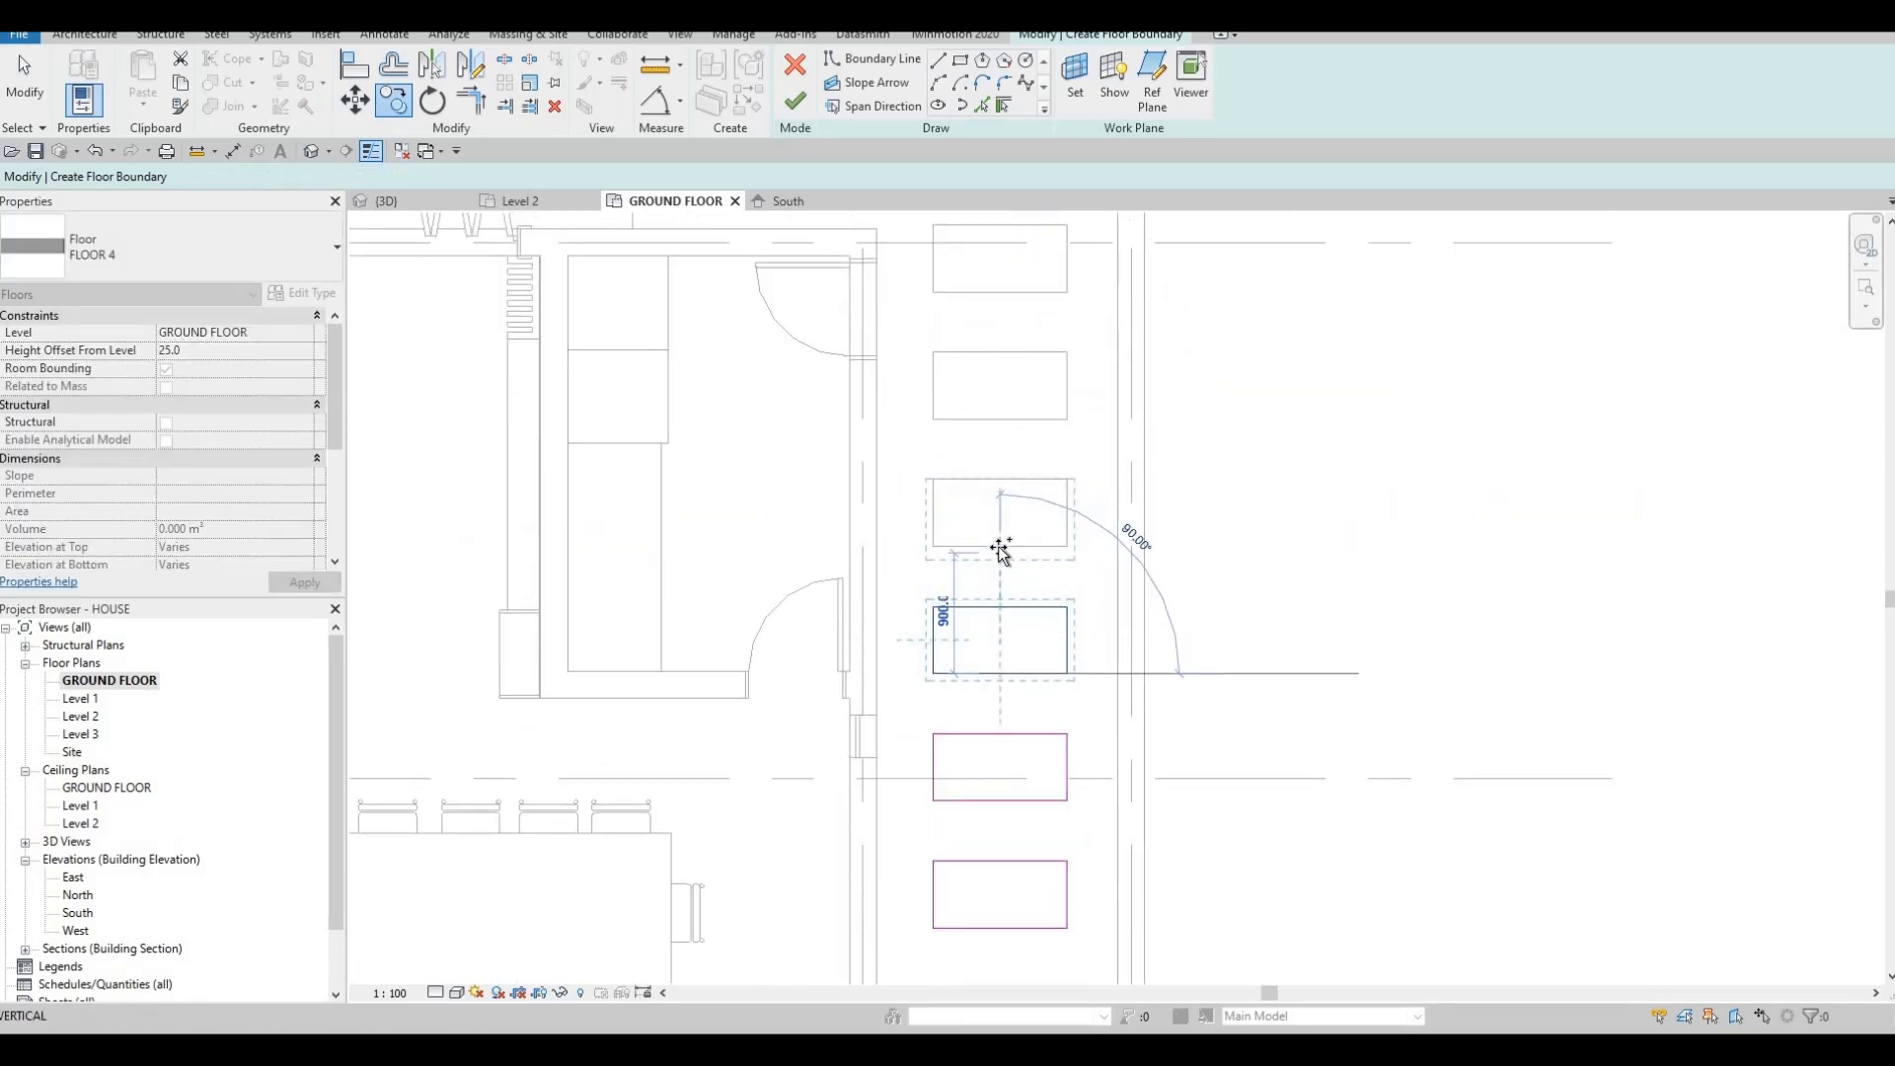
{"action": "left_click", "coordinate": [1001, 547]}
{"action": "left_click", "coordinate": [999, 294]}
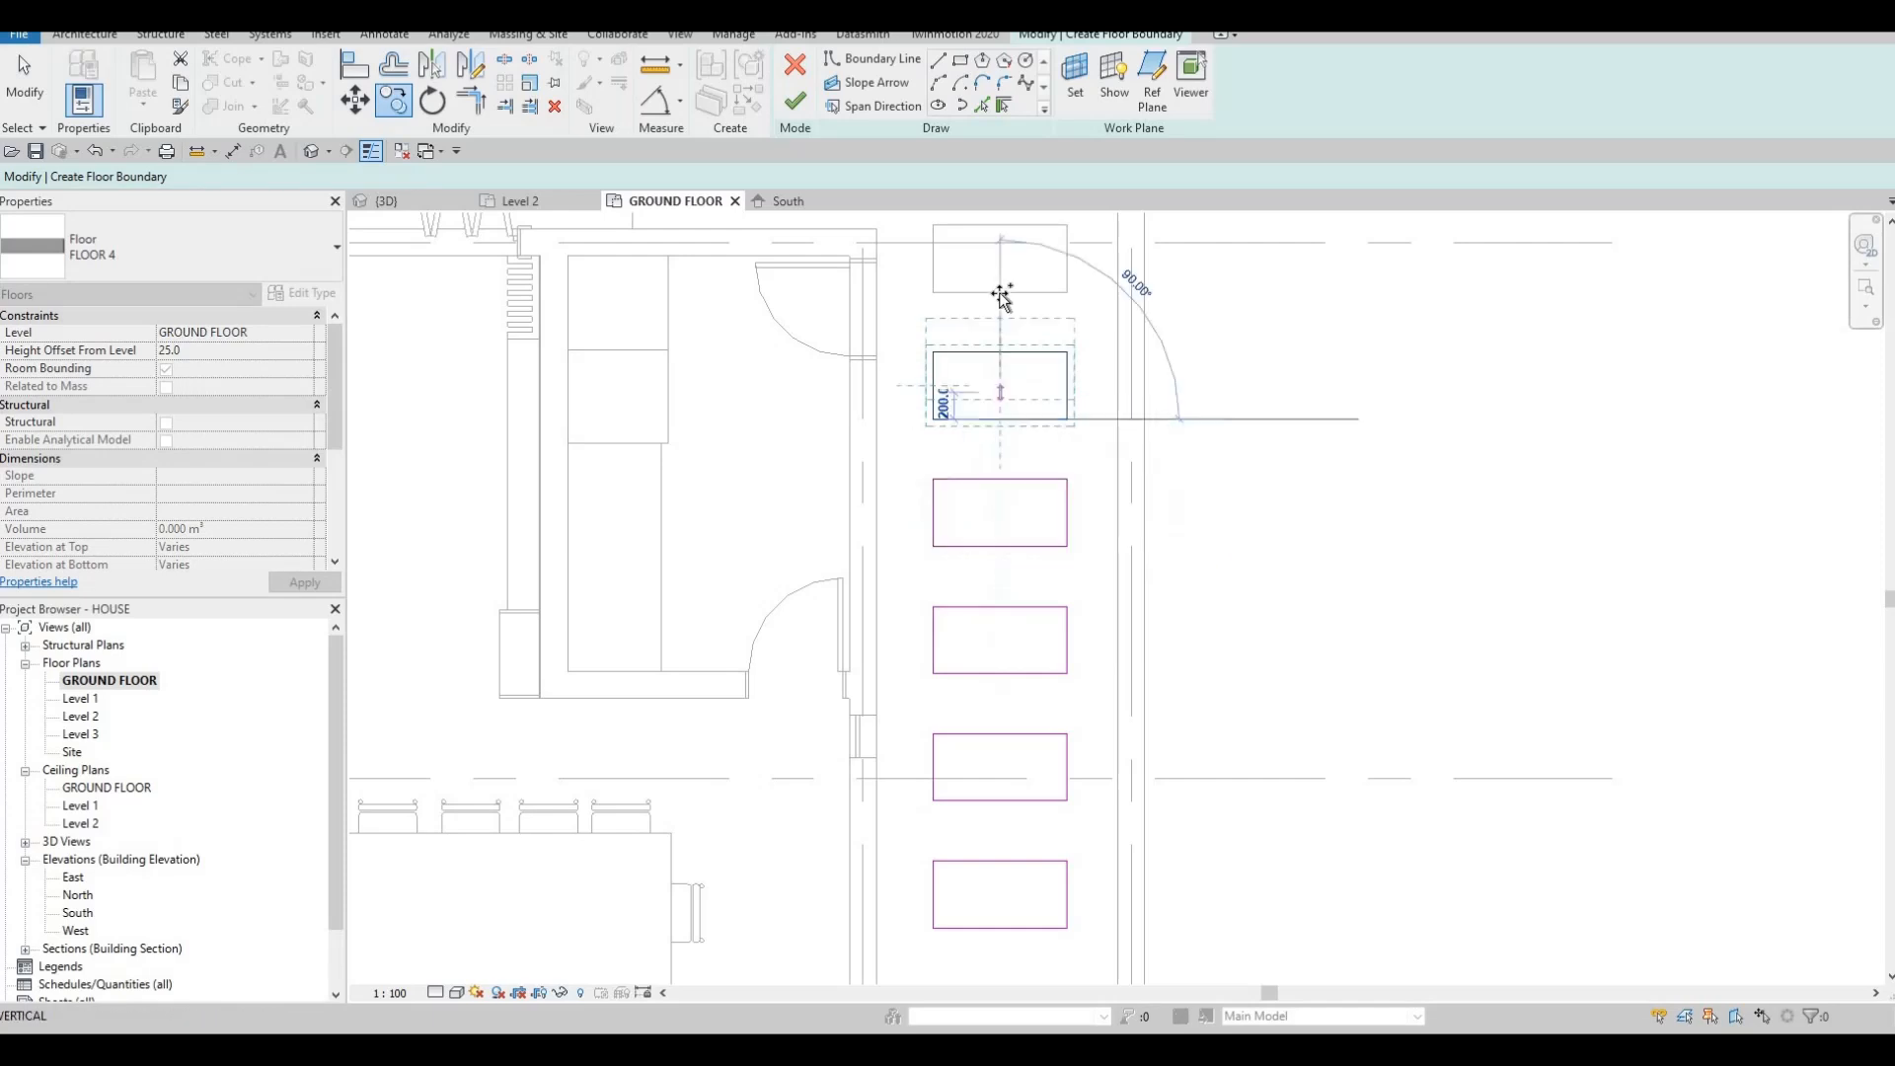
{"action": "middle_click_drag", "start_coordinate": [955, 521], "coordinate": [972, 735]}
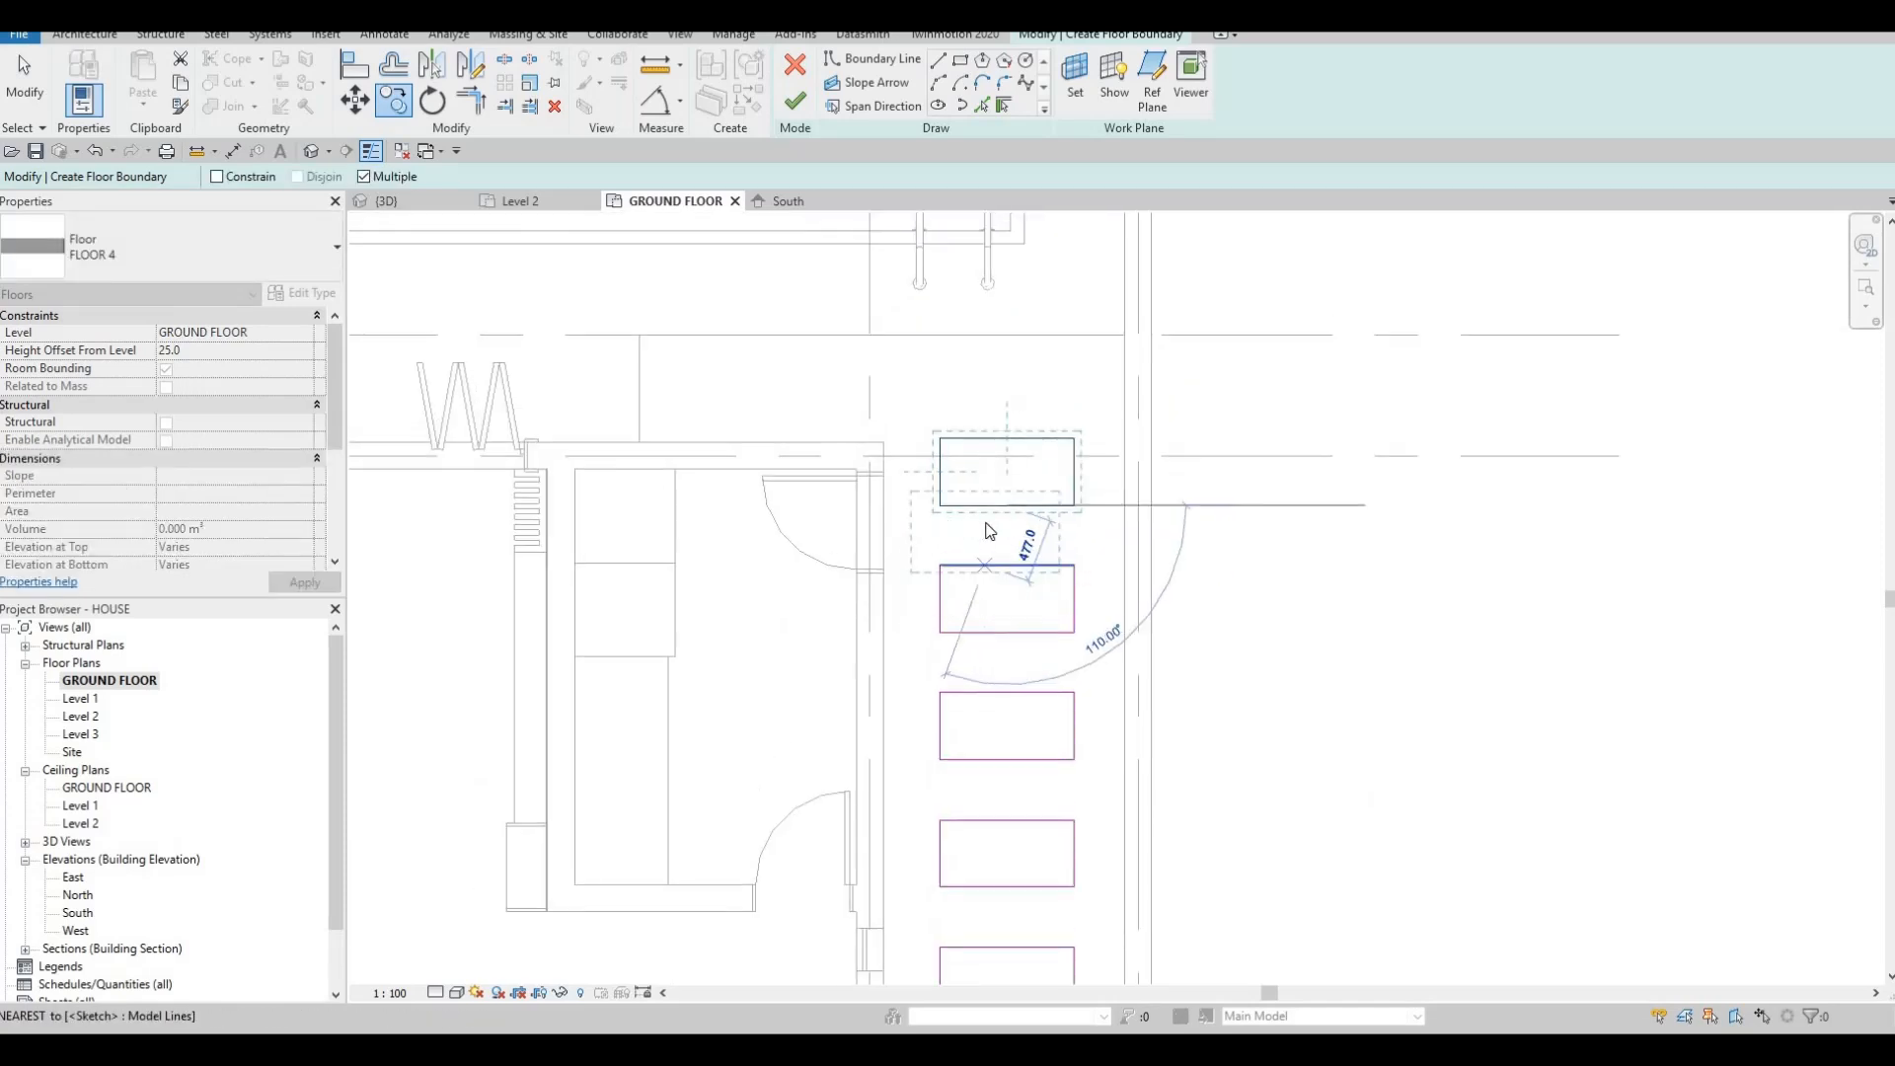
{"action": "key", "text": "Escape"}
{"action": "key", "text": "Escape"}
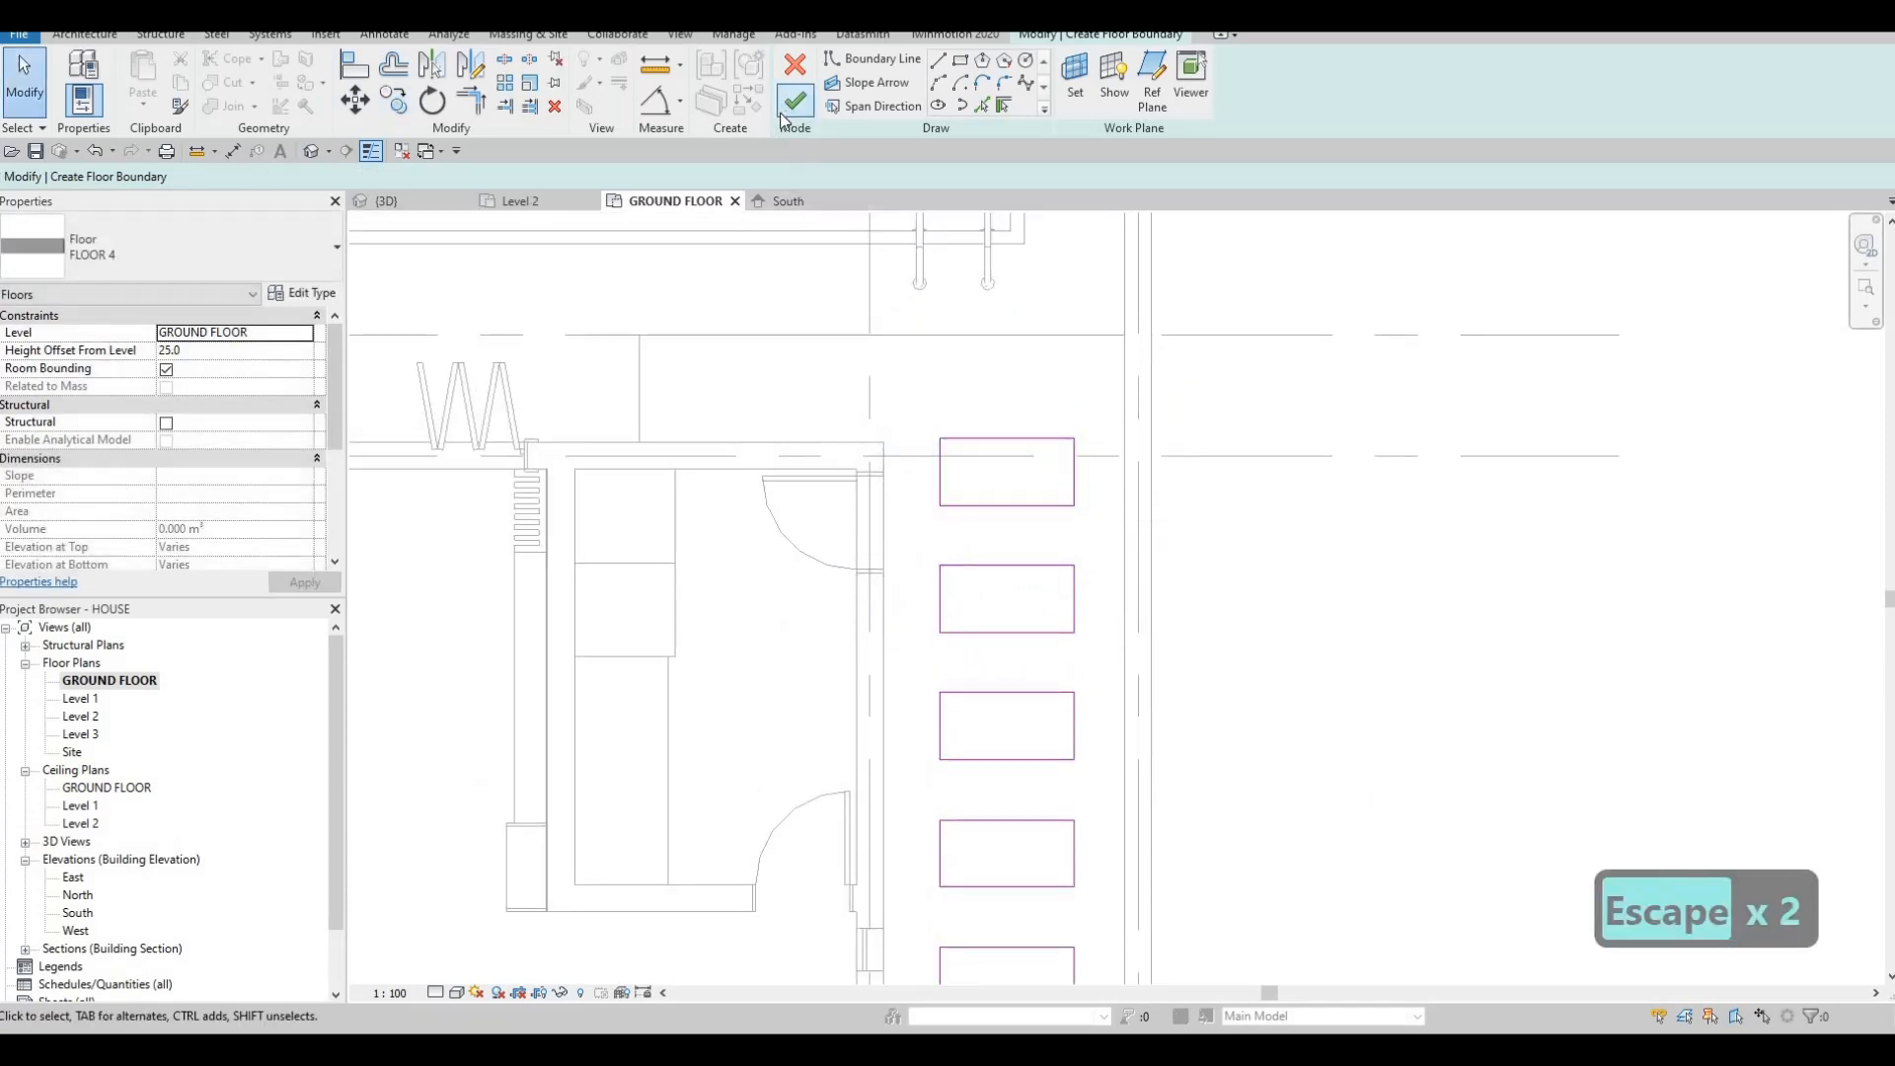
Finish the FLOOR 4 boundary sketch and deselect the slabs in the 3D view.
{"action": "left_click", "coordinate": [784, 113]}
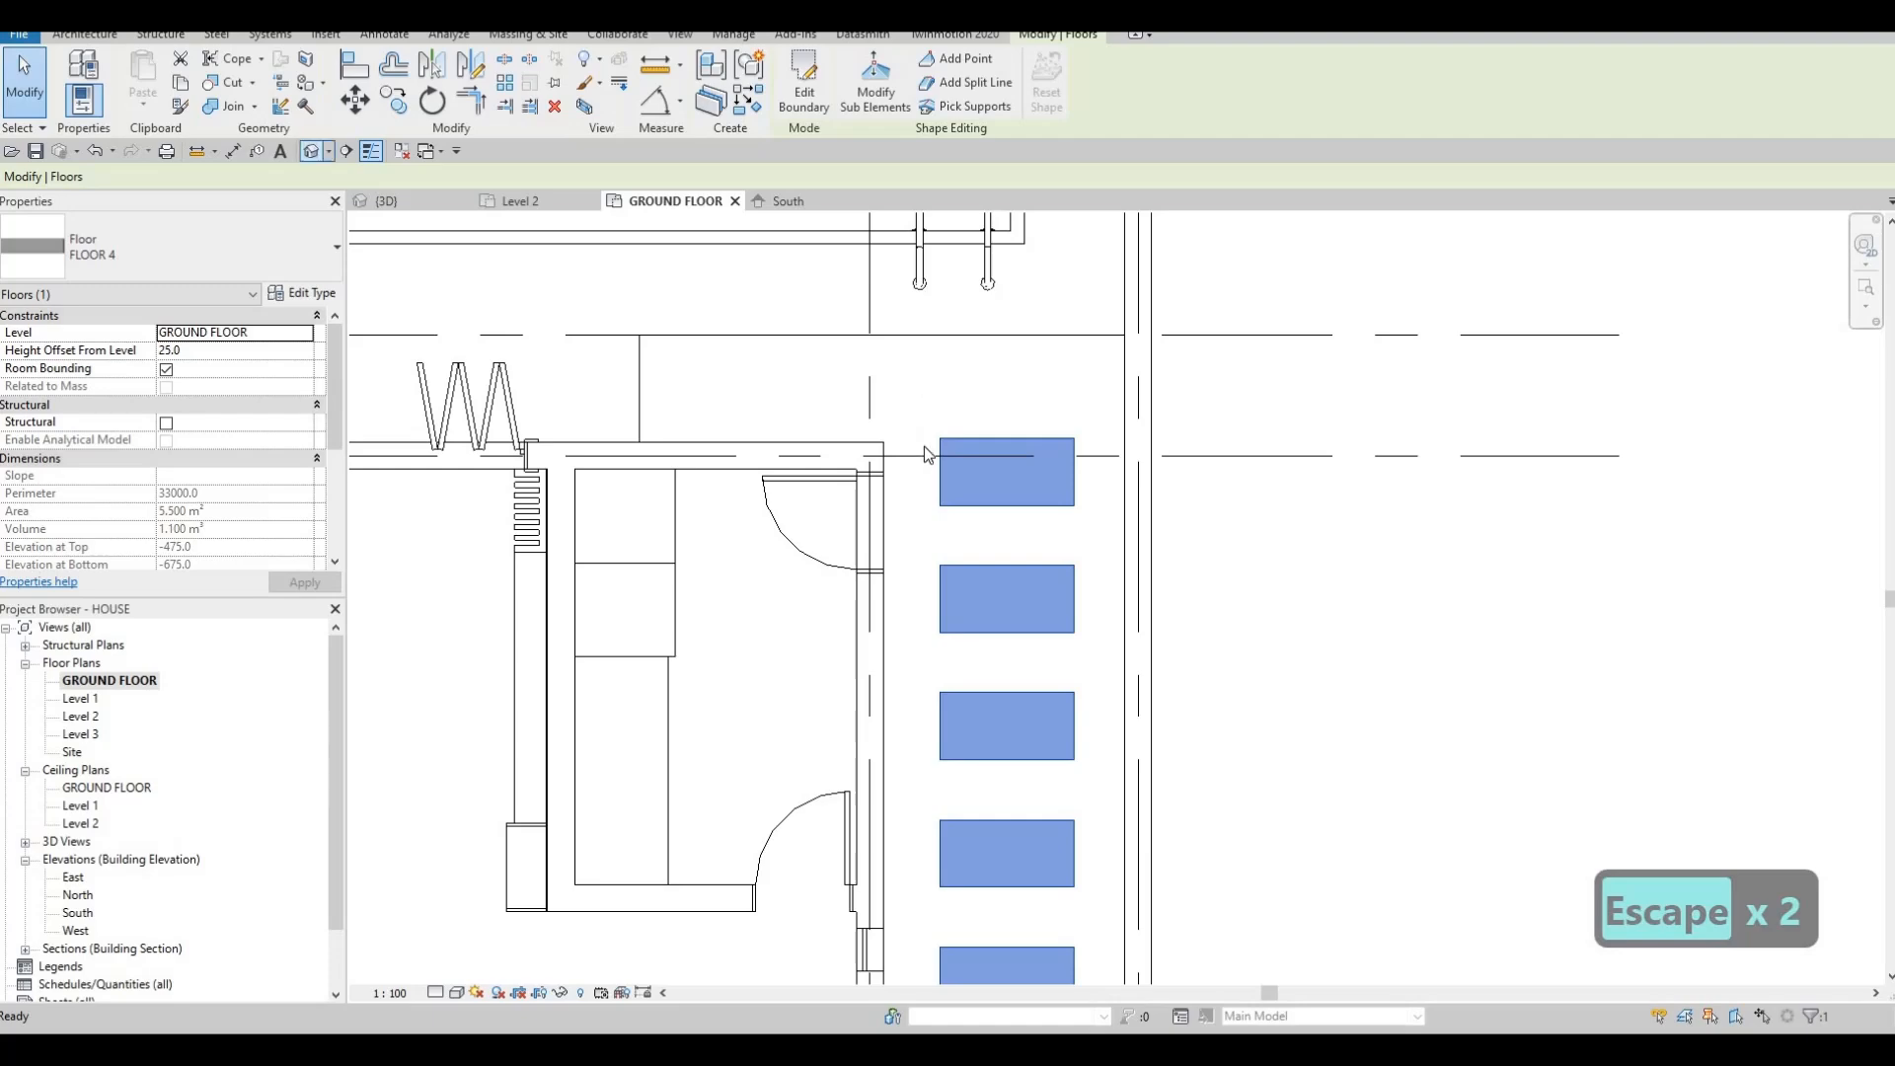
{"action": "key", "text": "Escape"}
{"action": "middle_click_drag", "start_coordinate": [1366, 567], "coordinate": [1046, 508], "text": "shift"}
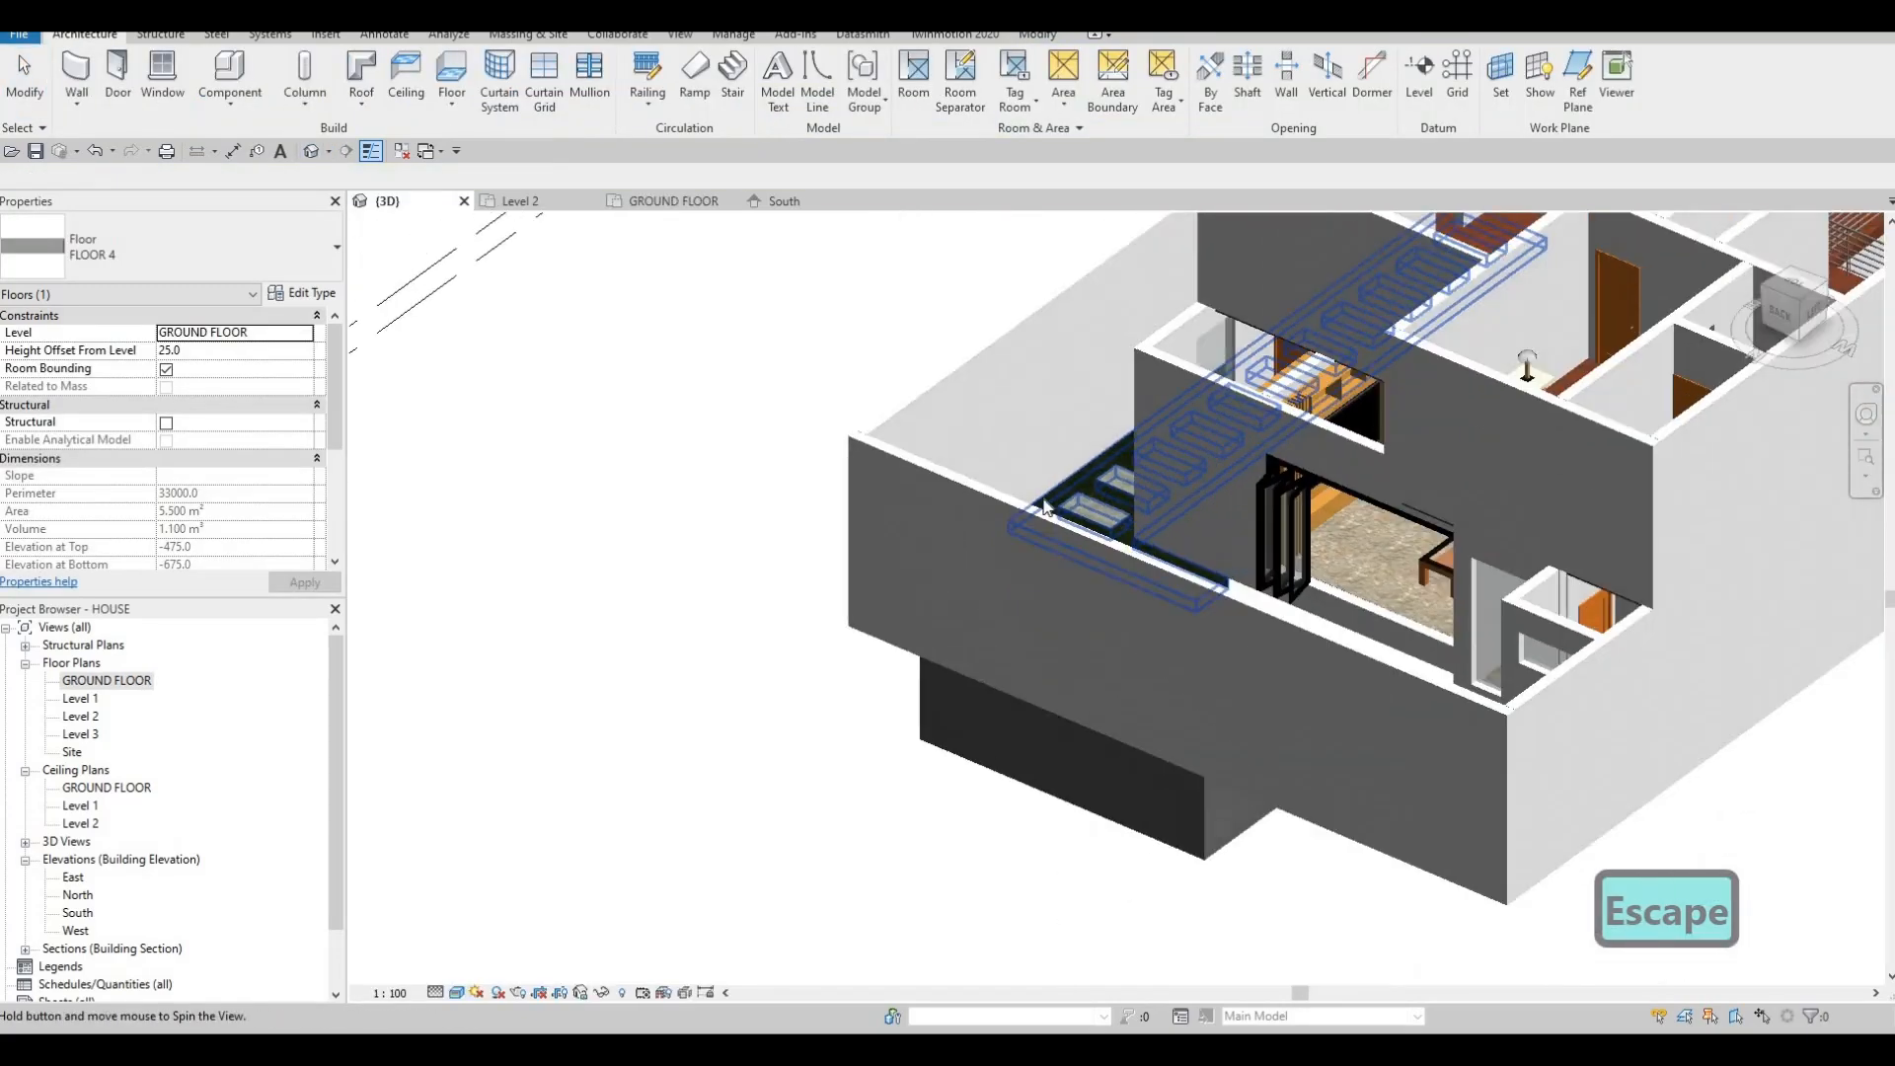
{"action": "key", "text": "Escape"}
Examine in 3D how the concrete slabs sit in the grass floor's openings and look over the pool area.
{"action": "scroll", "coordinate": [1050, 553], "scroll_direction": "up", "scroll_amount": 8}
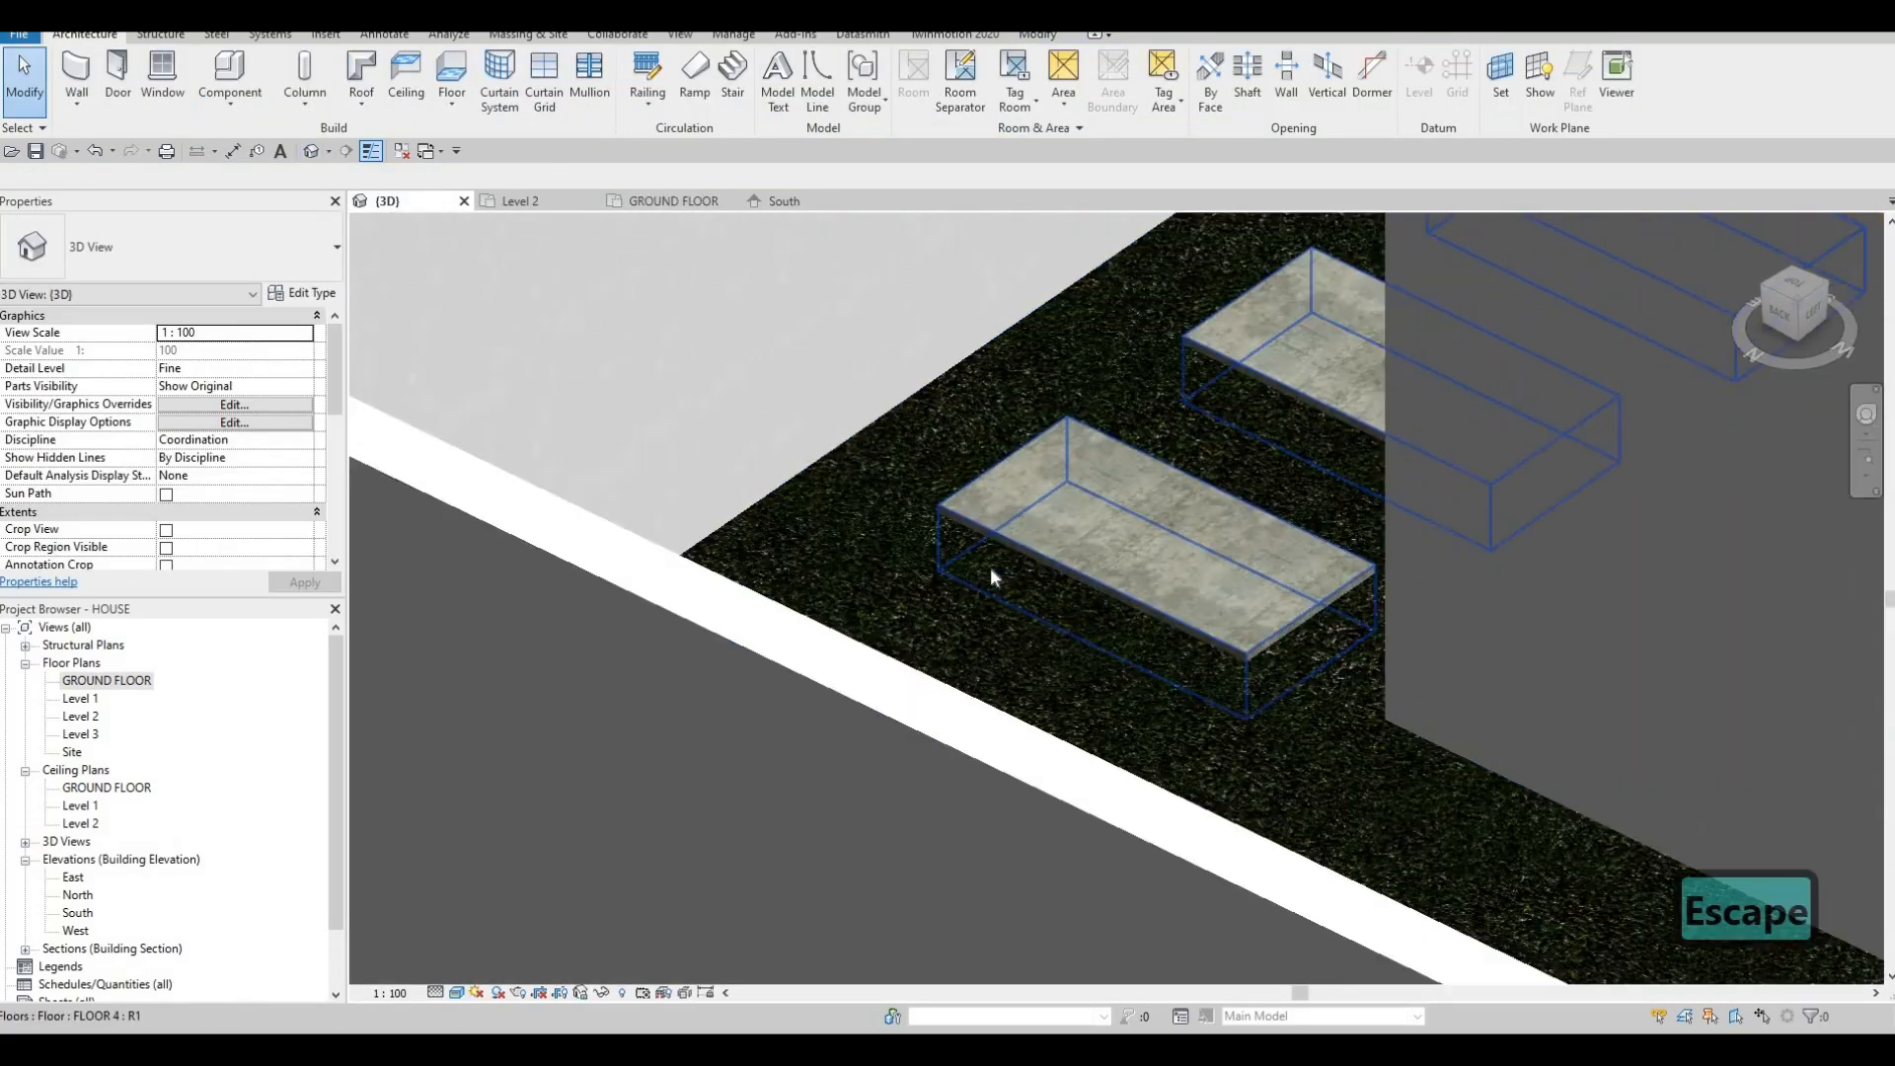
{"action": "scroll", "coordinate": [997, 573], "scroll_direction": "up", "scroll_amount": 2}
{"action": "key", "text": "Escape"}
{"action": "left_click", "coordinate": [1000, 562]}
{"action": "scroll", "coordinate": [1087, 576], "scroll_direction": "down", "scroll_amount": 1}
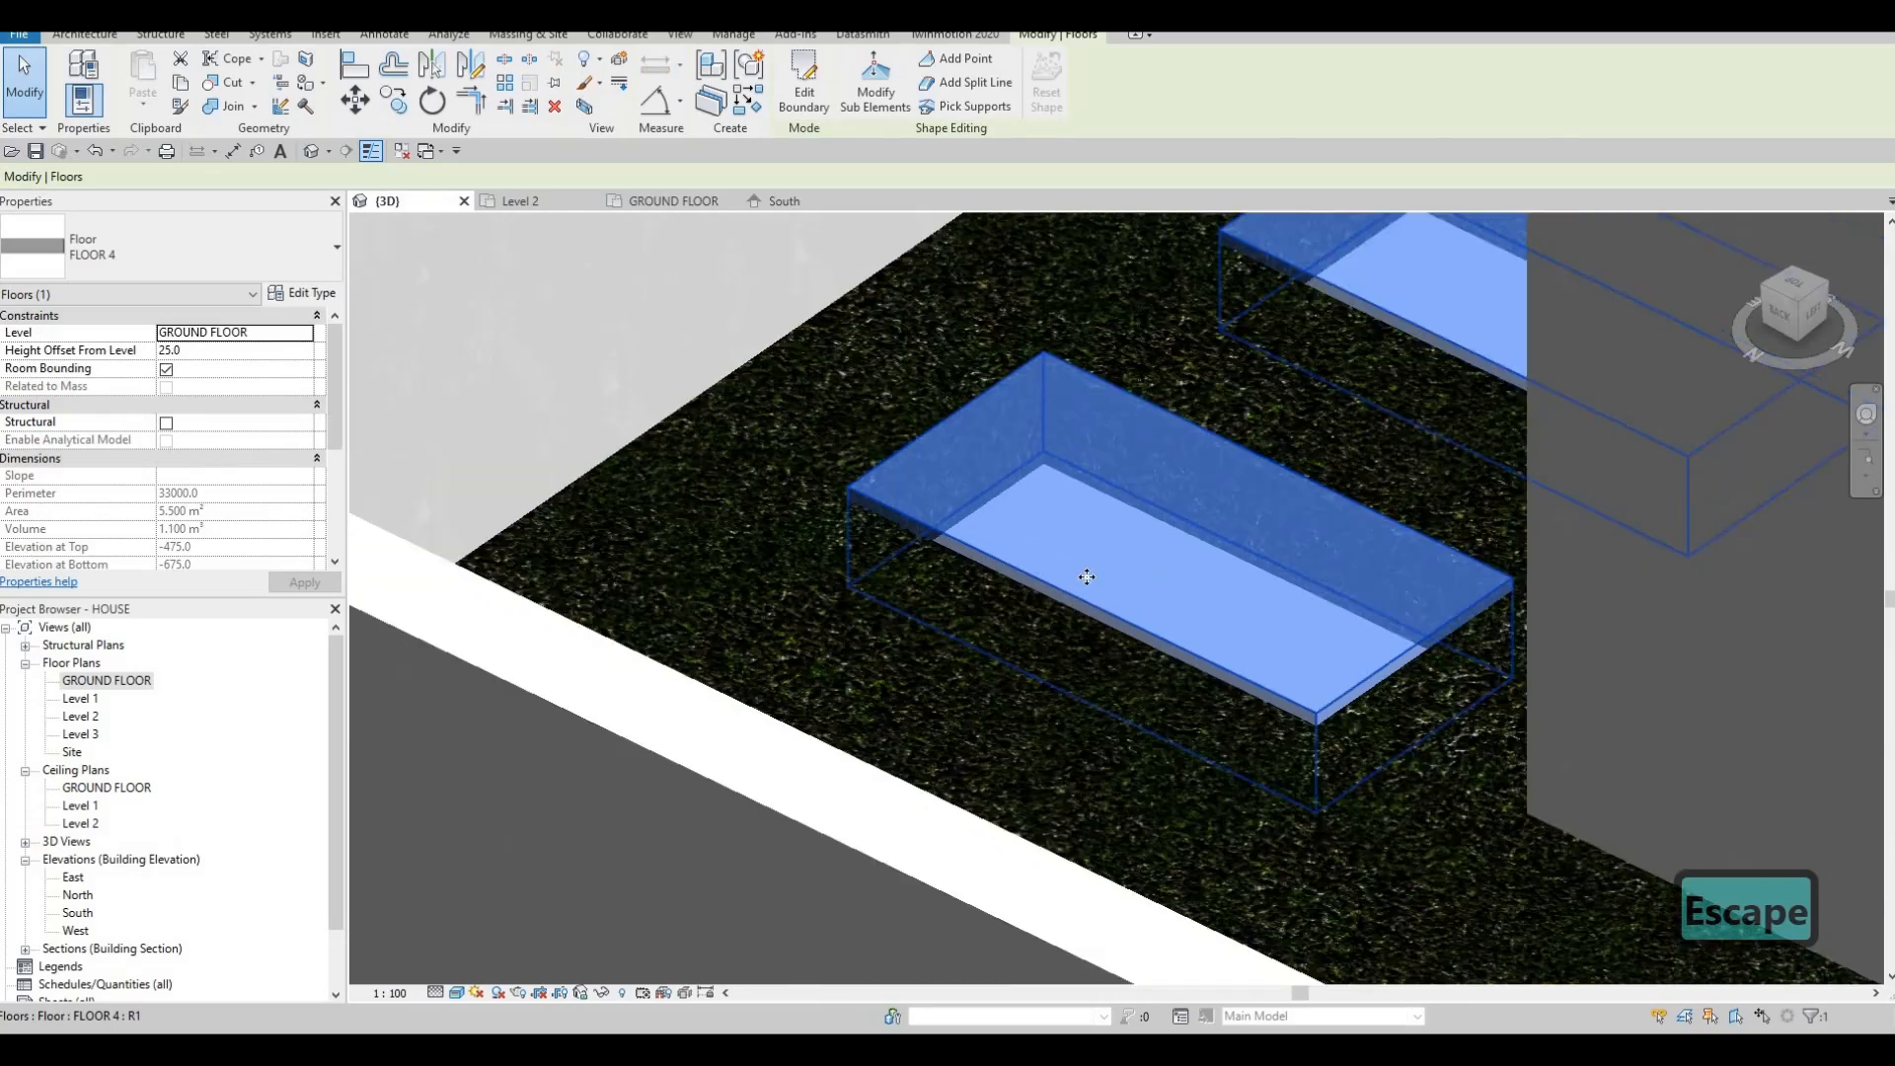
{"action": "scroll", "coordinate": [1086, 577], "scroll_direction": "down", "scroll_amount": 3}
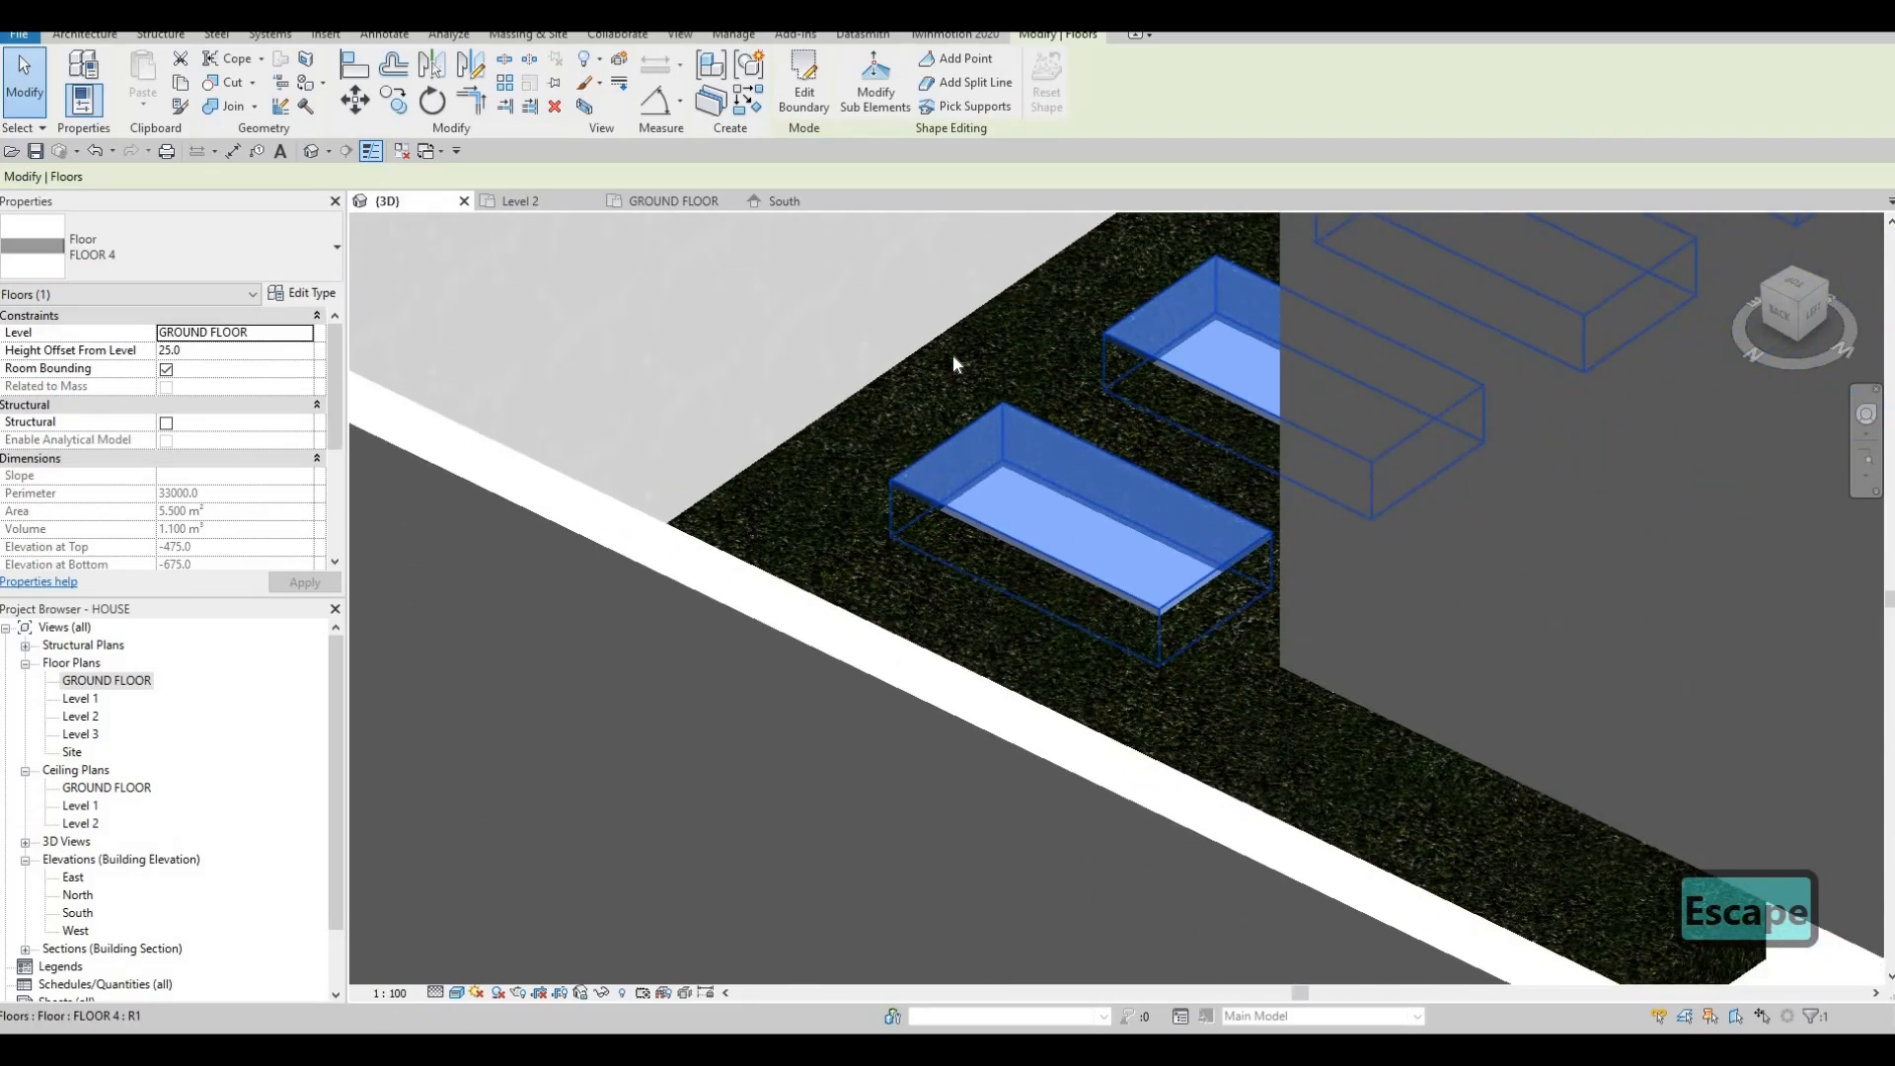
{"action": "scroll", "coordinate": [797, 407], "scroll_direction": "up", "scroll_amount": 2}
{"action": "scroll", "coordinate": [917, 456], "scroll_direction": "down", "scroll_amount": 2}
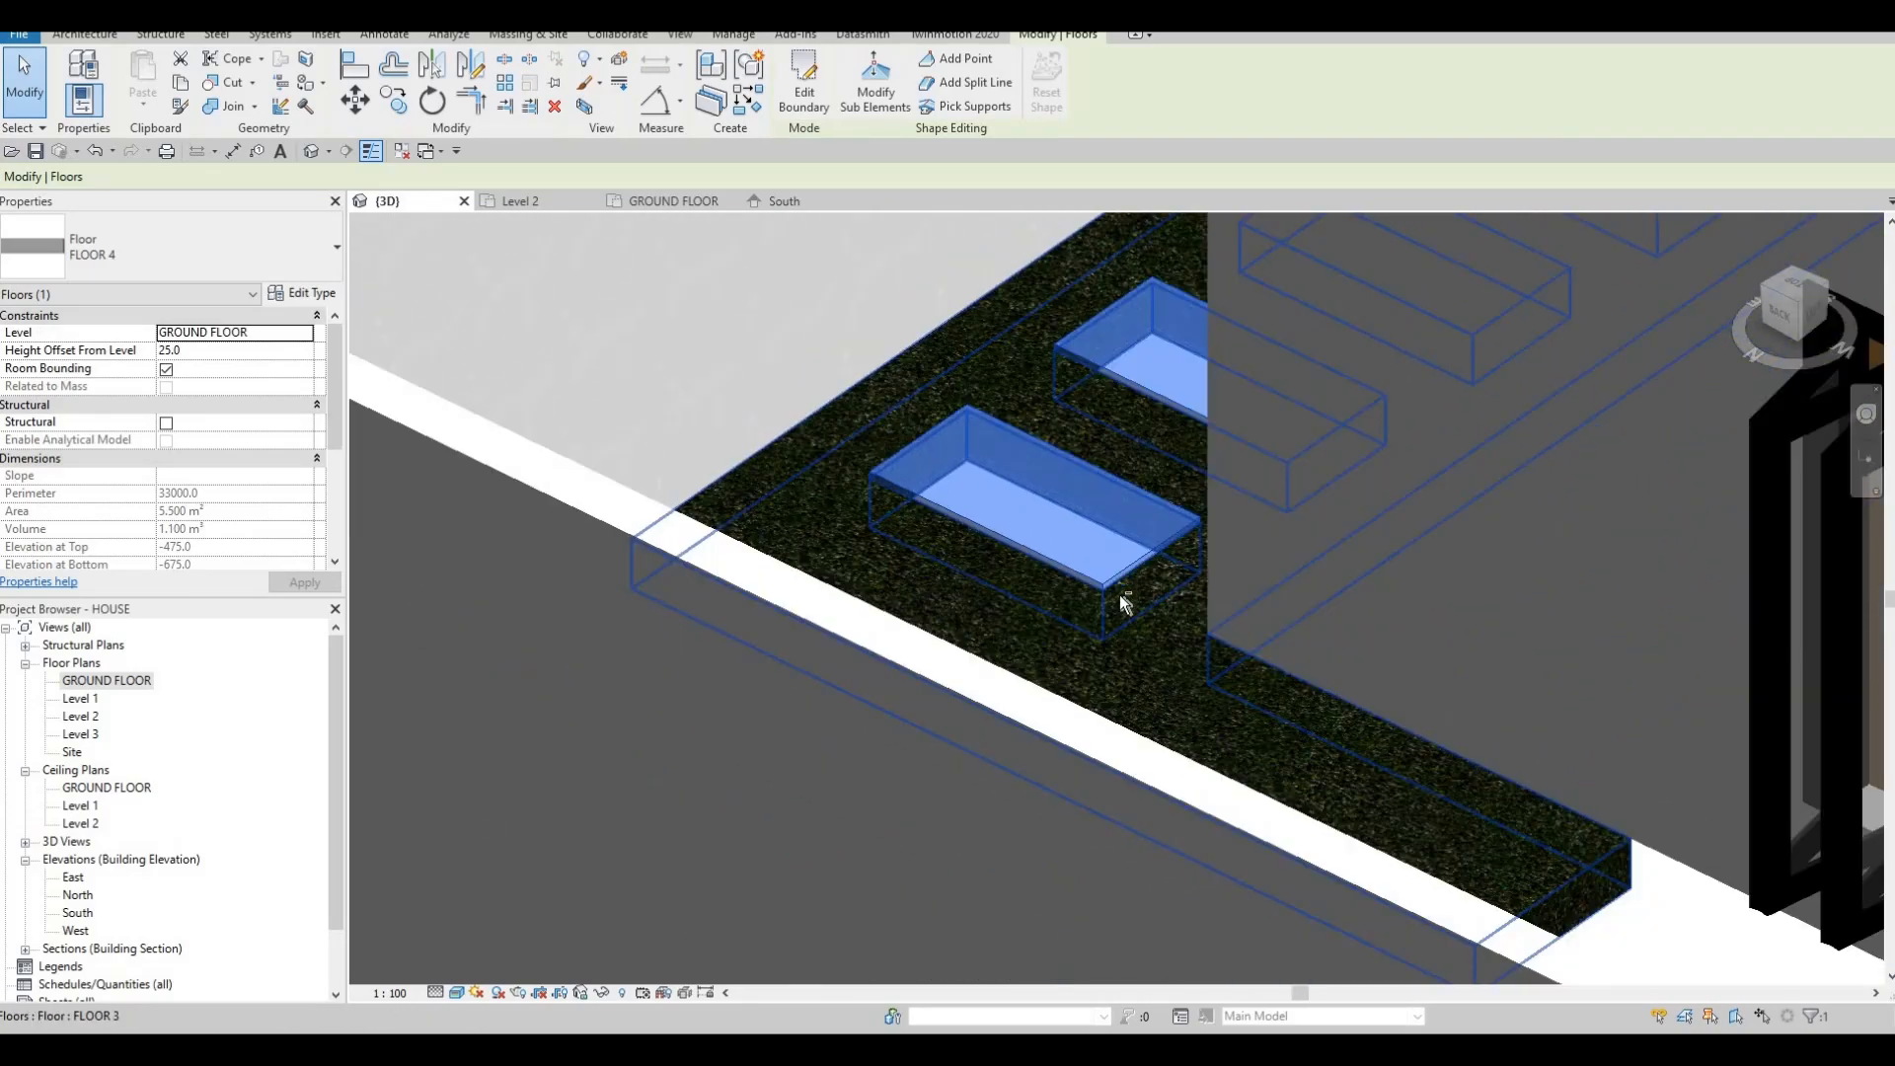
{"action": "key", "text": "Escape"}
{"action": "scroll", "coordinate": [928, 637], "scroll_direction": "down", "scroll_amount": 2}
{"action": "middle_click_drag", "start_coordinate": [1115, 592], "coordinate": [950, 662], "text": "shift"}
{"action": "scroll", "coordinate": [938, 665], "scroll_direction": "down", "scroll_amount": 2}
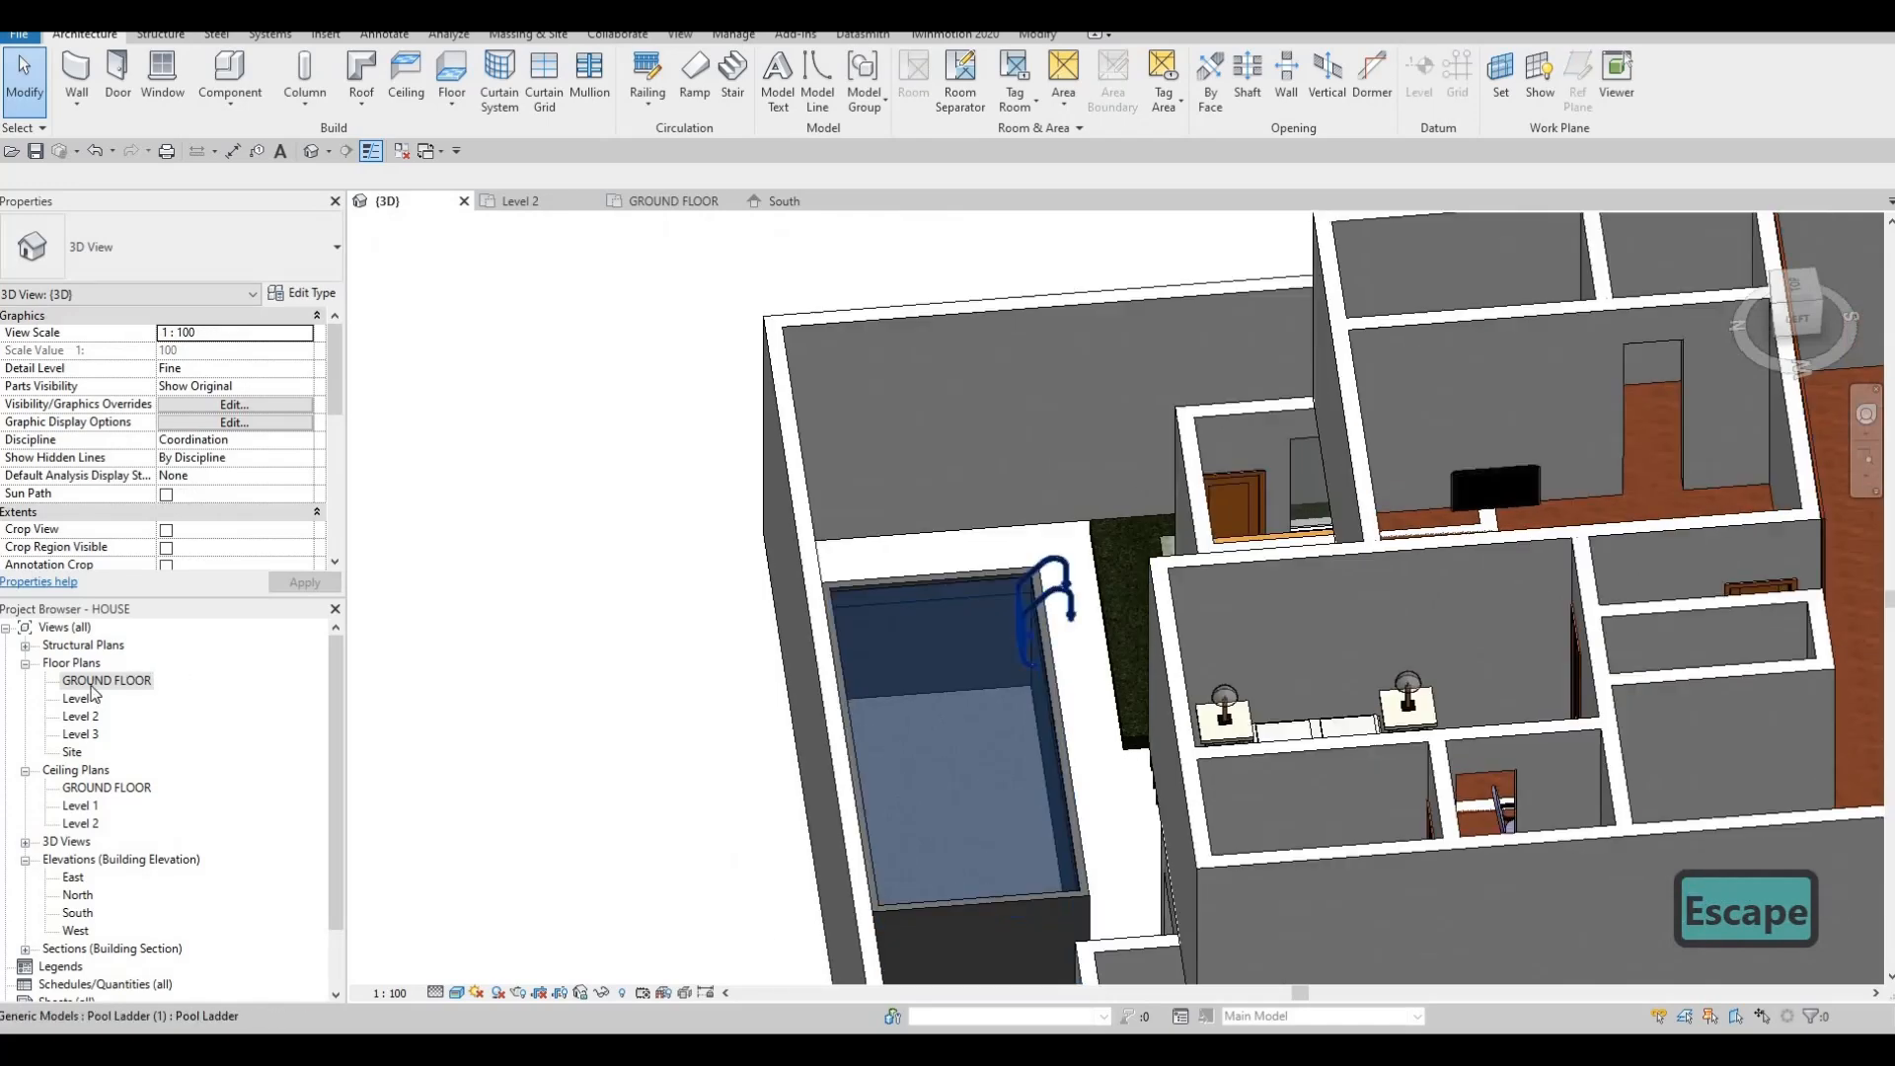
Start another floor in the GROUND FLOOR plan and duplicate the FLOOR 4 type as FLOOR 5.
{"action": "double_click", "coordinate": [96, 681]}
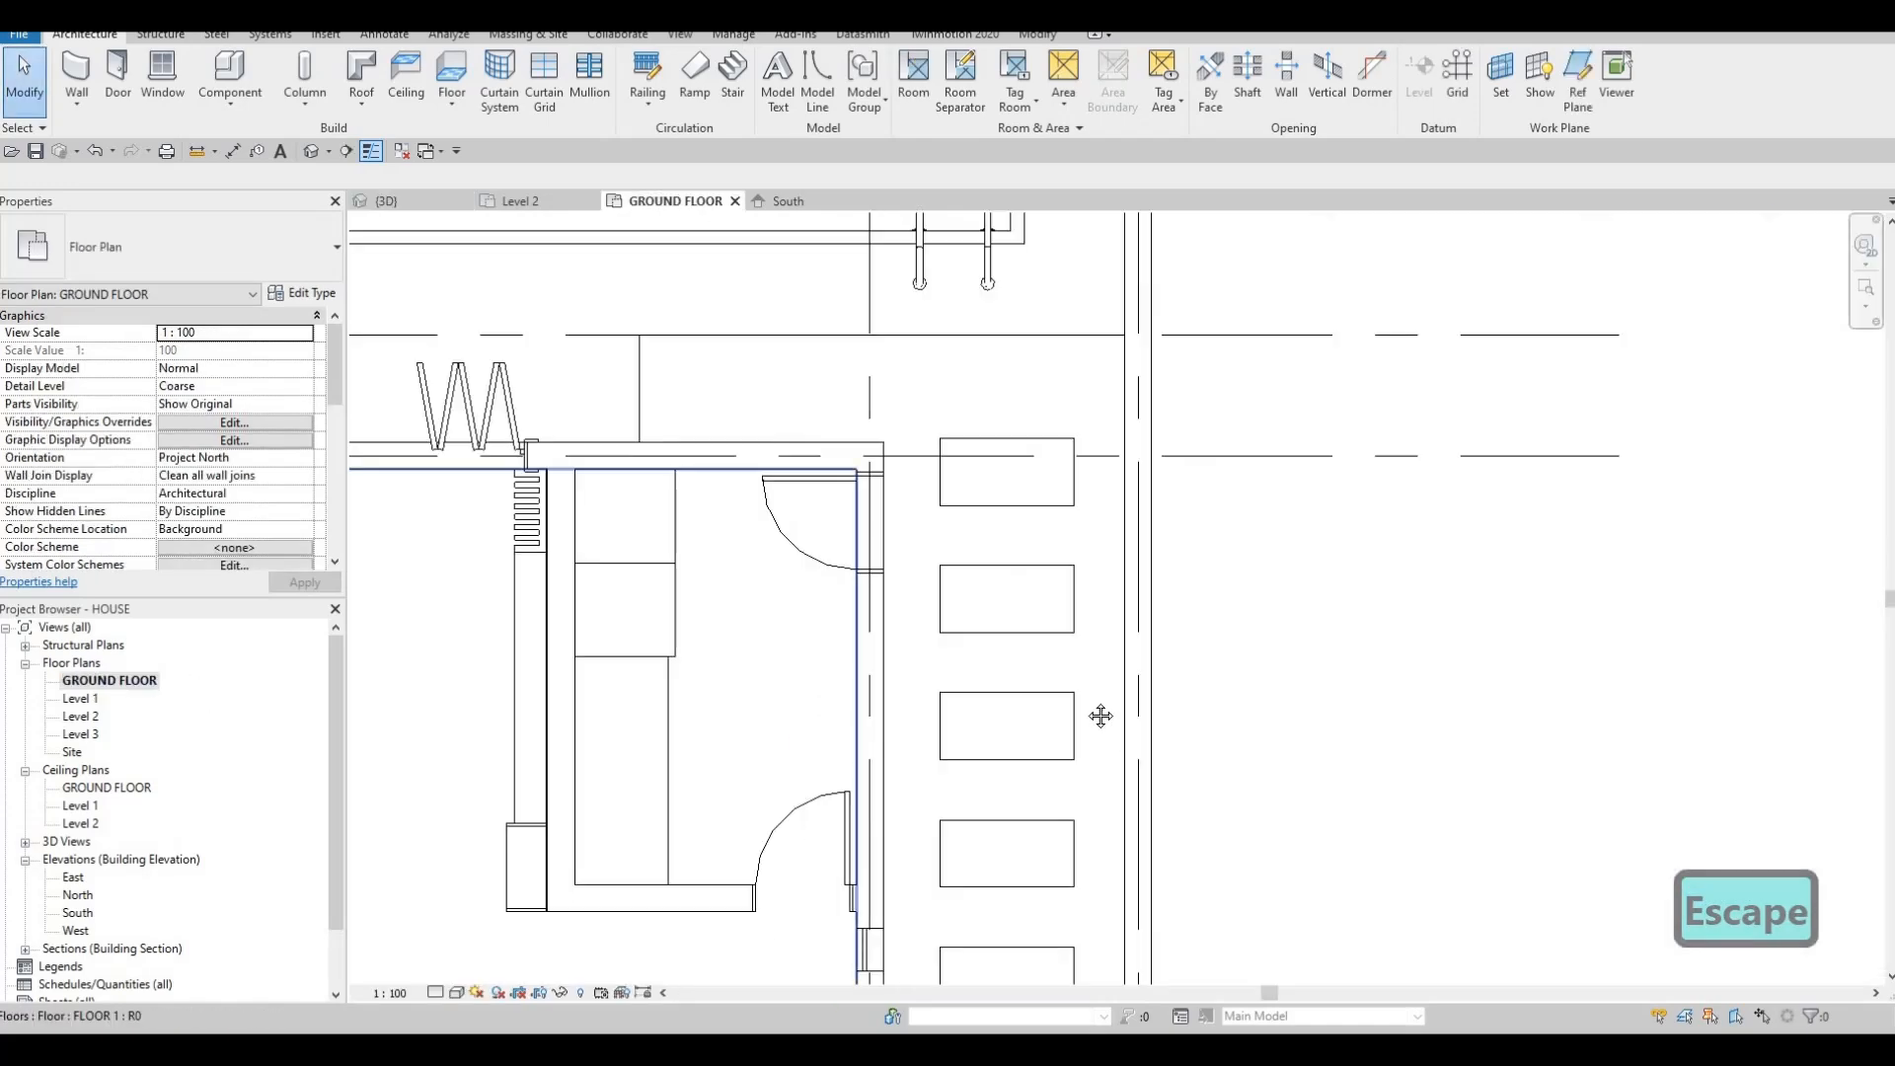
{"action": "scroll", "coordinate": [1099, 714], "scroll_direction": "down", "scroll_amount": 2}
{"action": "scroll", "coordinate": [1057, 664], "scroll_direction": "down", "scroll_amount": 2}
{"action": "middle_click_drag", "start_coordinate": [1079, 497], "coordinate": [1135, 471]}
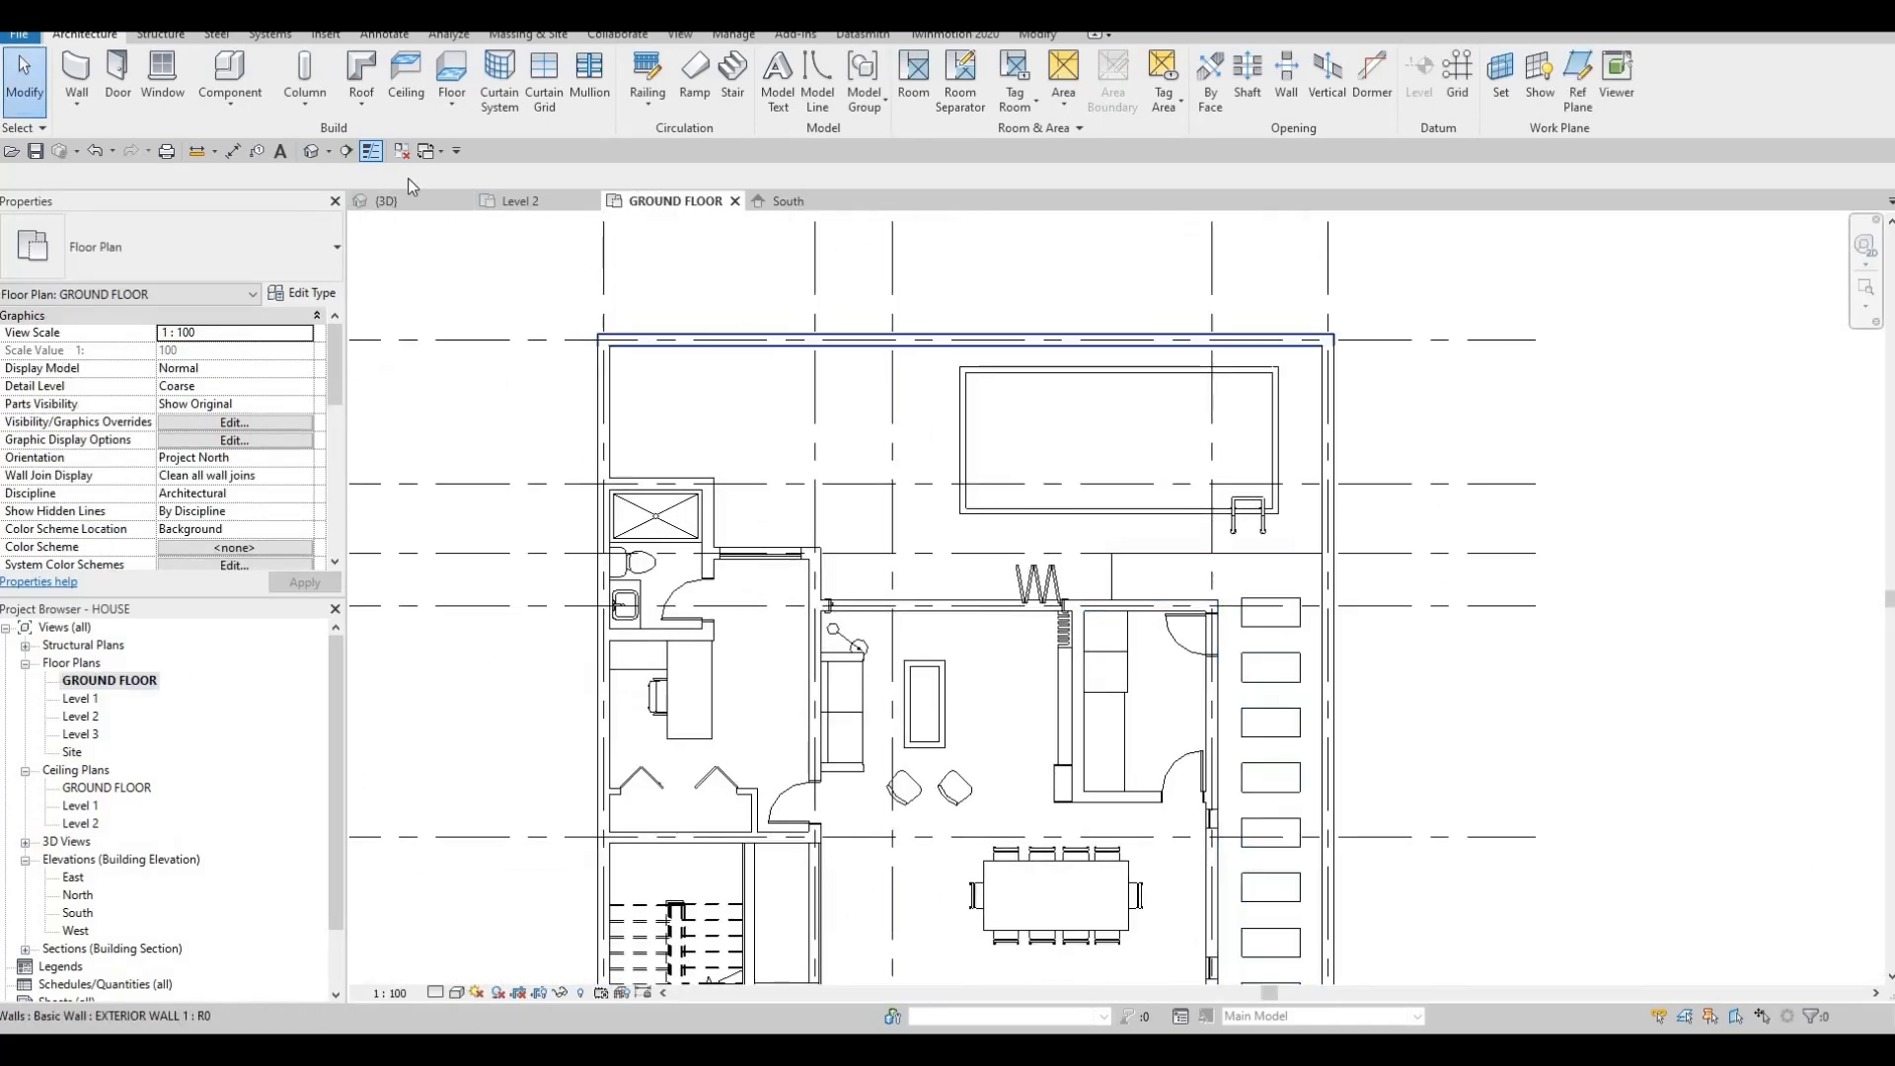
{"action": "left_click", "coordinate": [462, 99]}
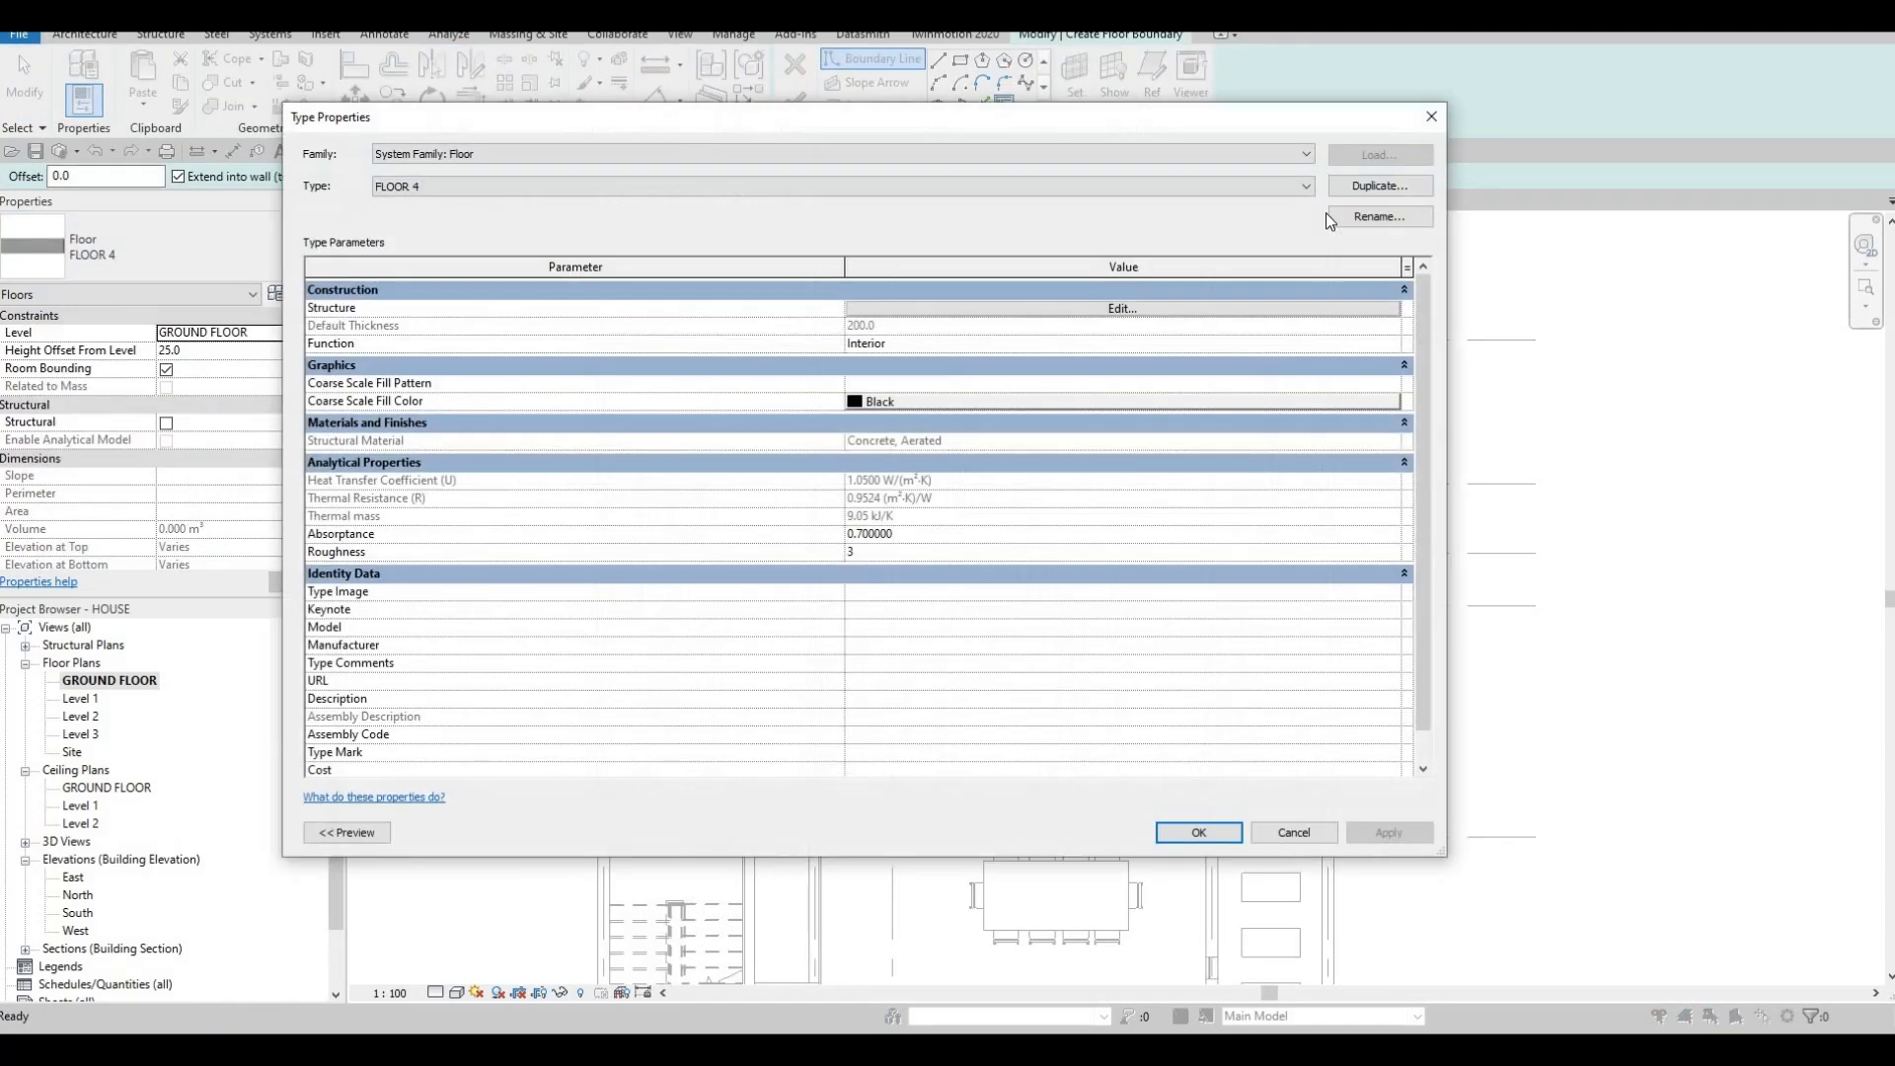
{"action": "left_click", "coordinate": [1380, 185]}
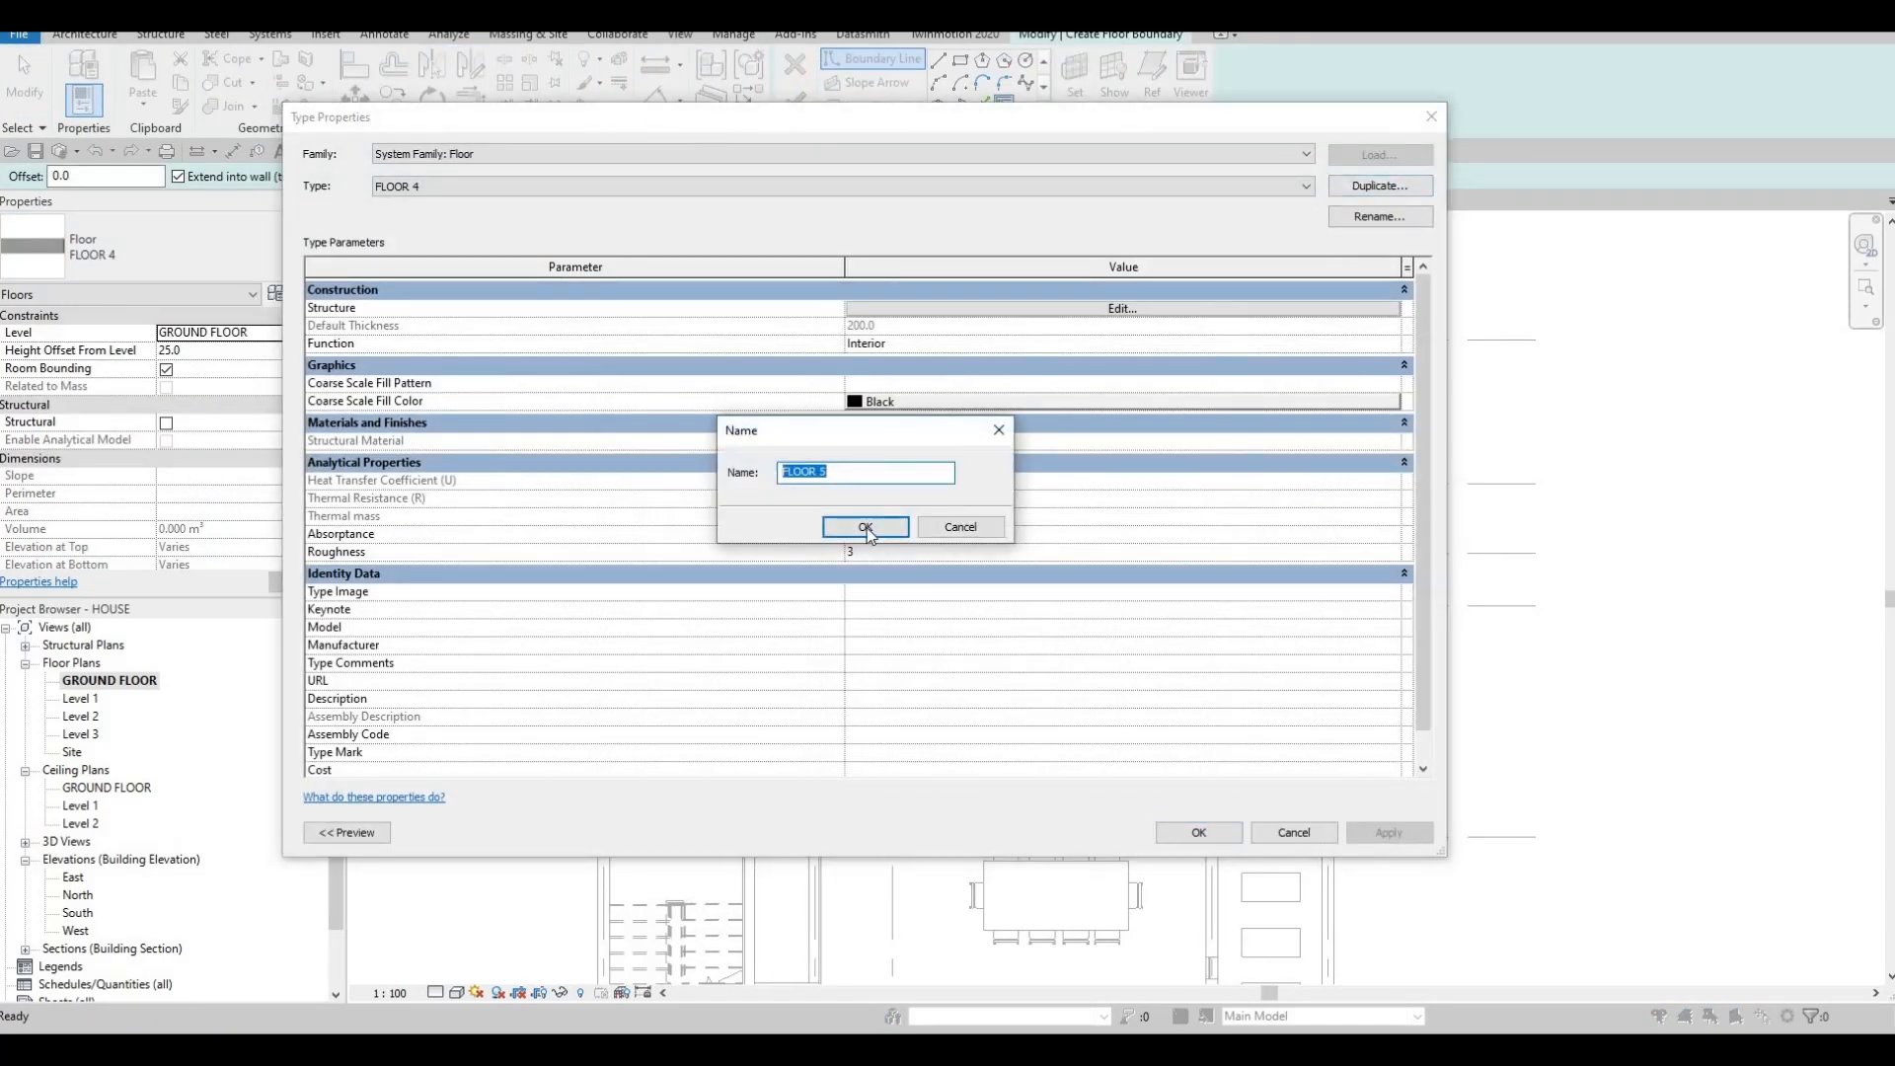
{"action": "key", "text": "Return"}
Set the FLOOR 5 structure layer's material to Concrete, Precast and accept the new type for the floor.
{"action": "left_click", "coordinate": [868, 310]}
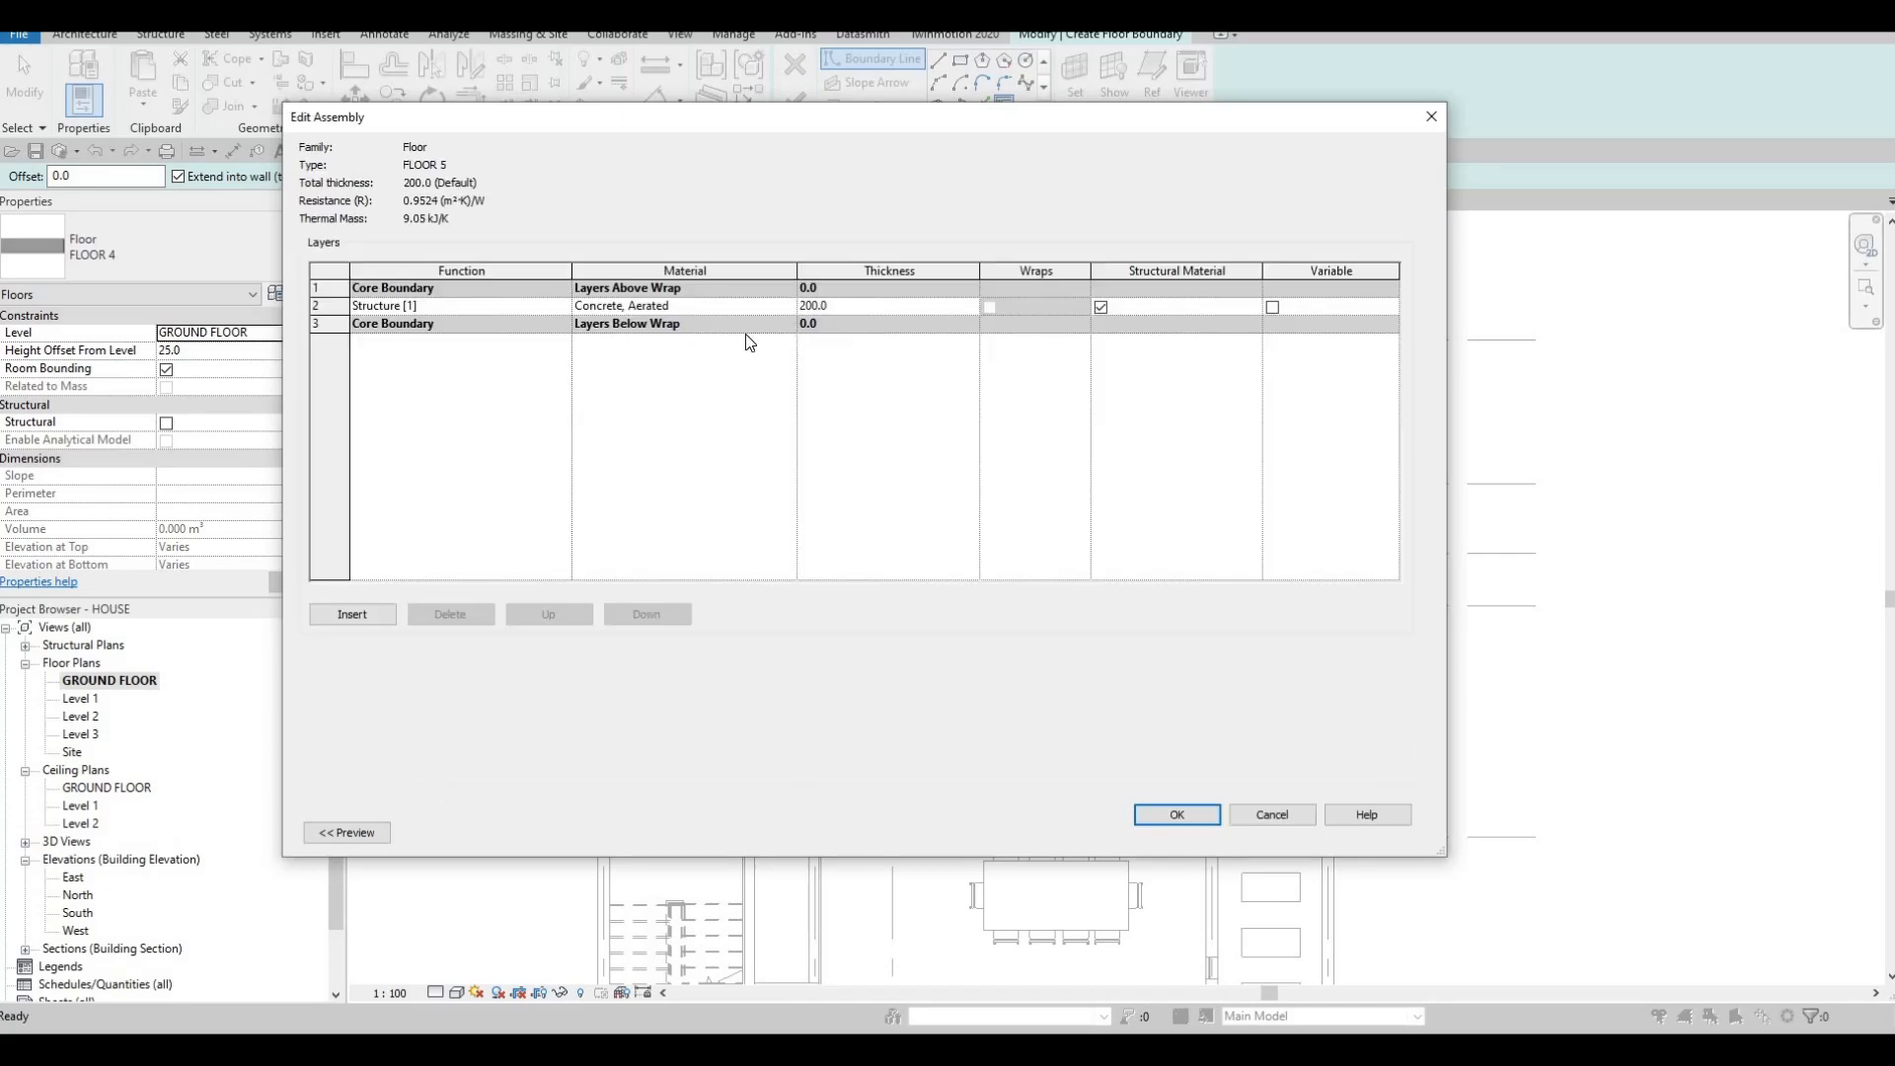
{"action": "left_click", "coordinate": [789, 312]}
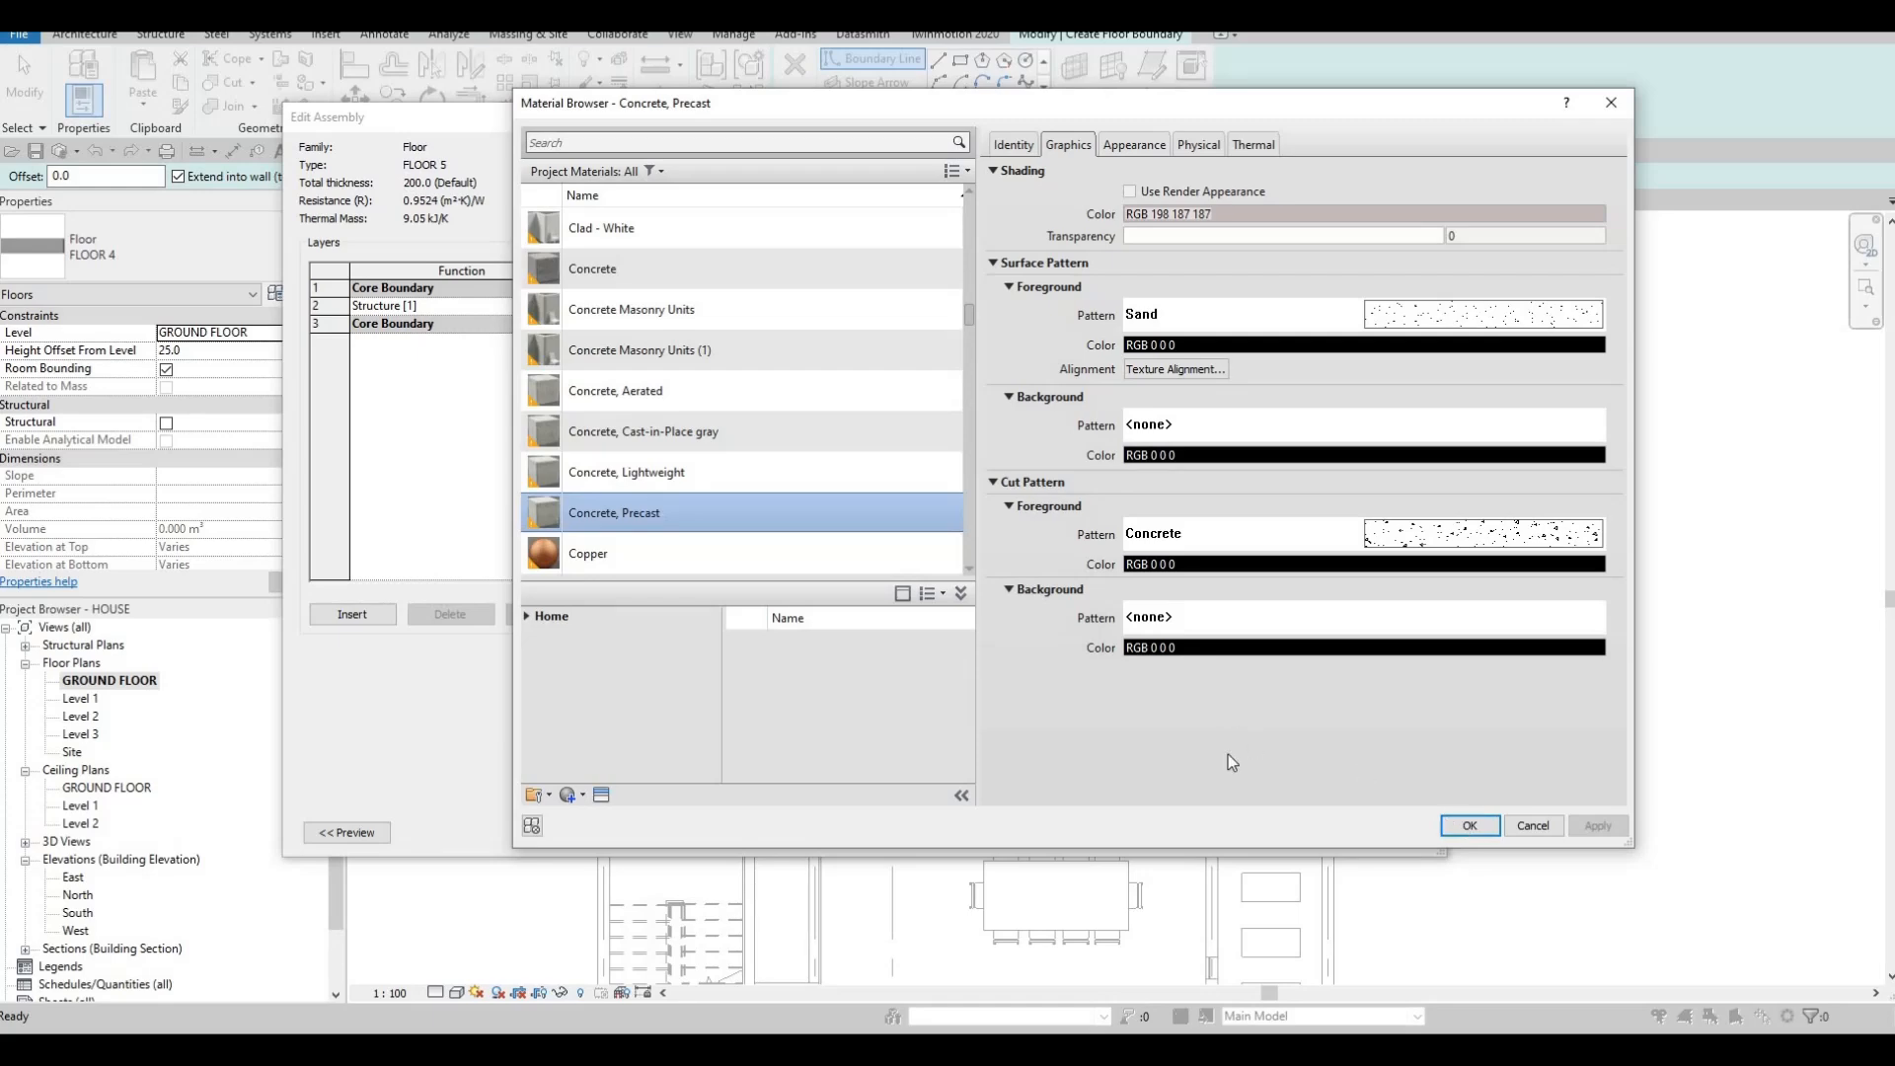
{"action": "key", "text": "Return"}
{"action": "left_click", "coordinate": [1191, 814]}
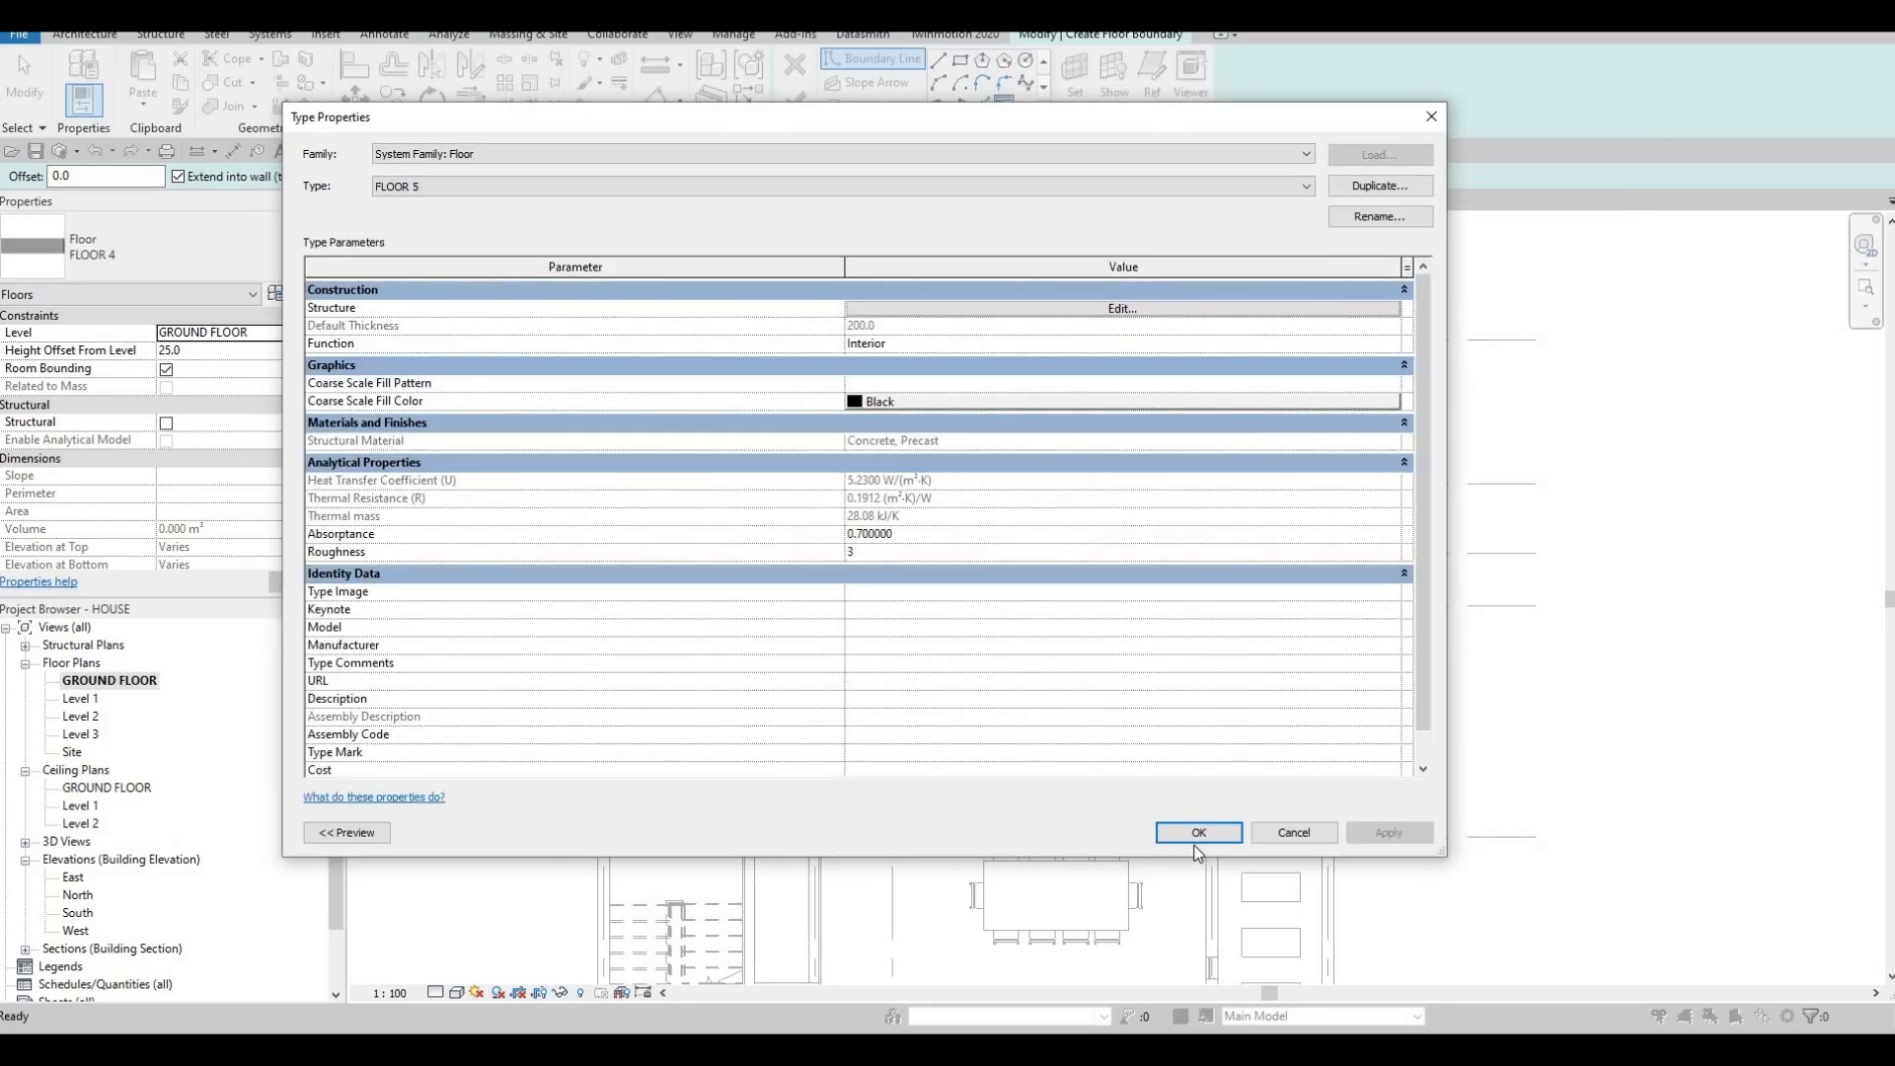
{"action": "key", "text": "Return"}
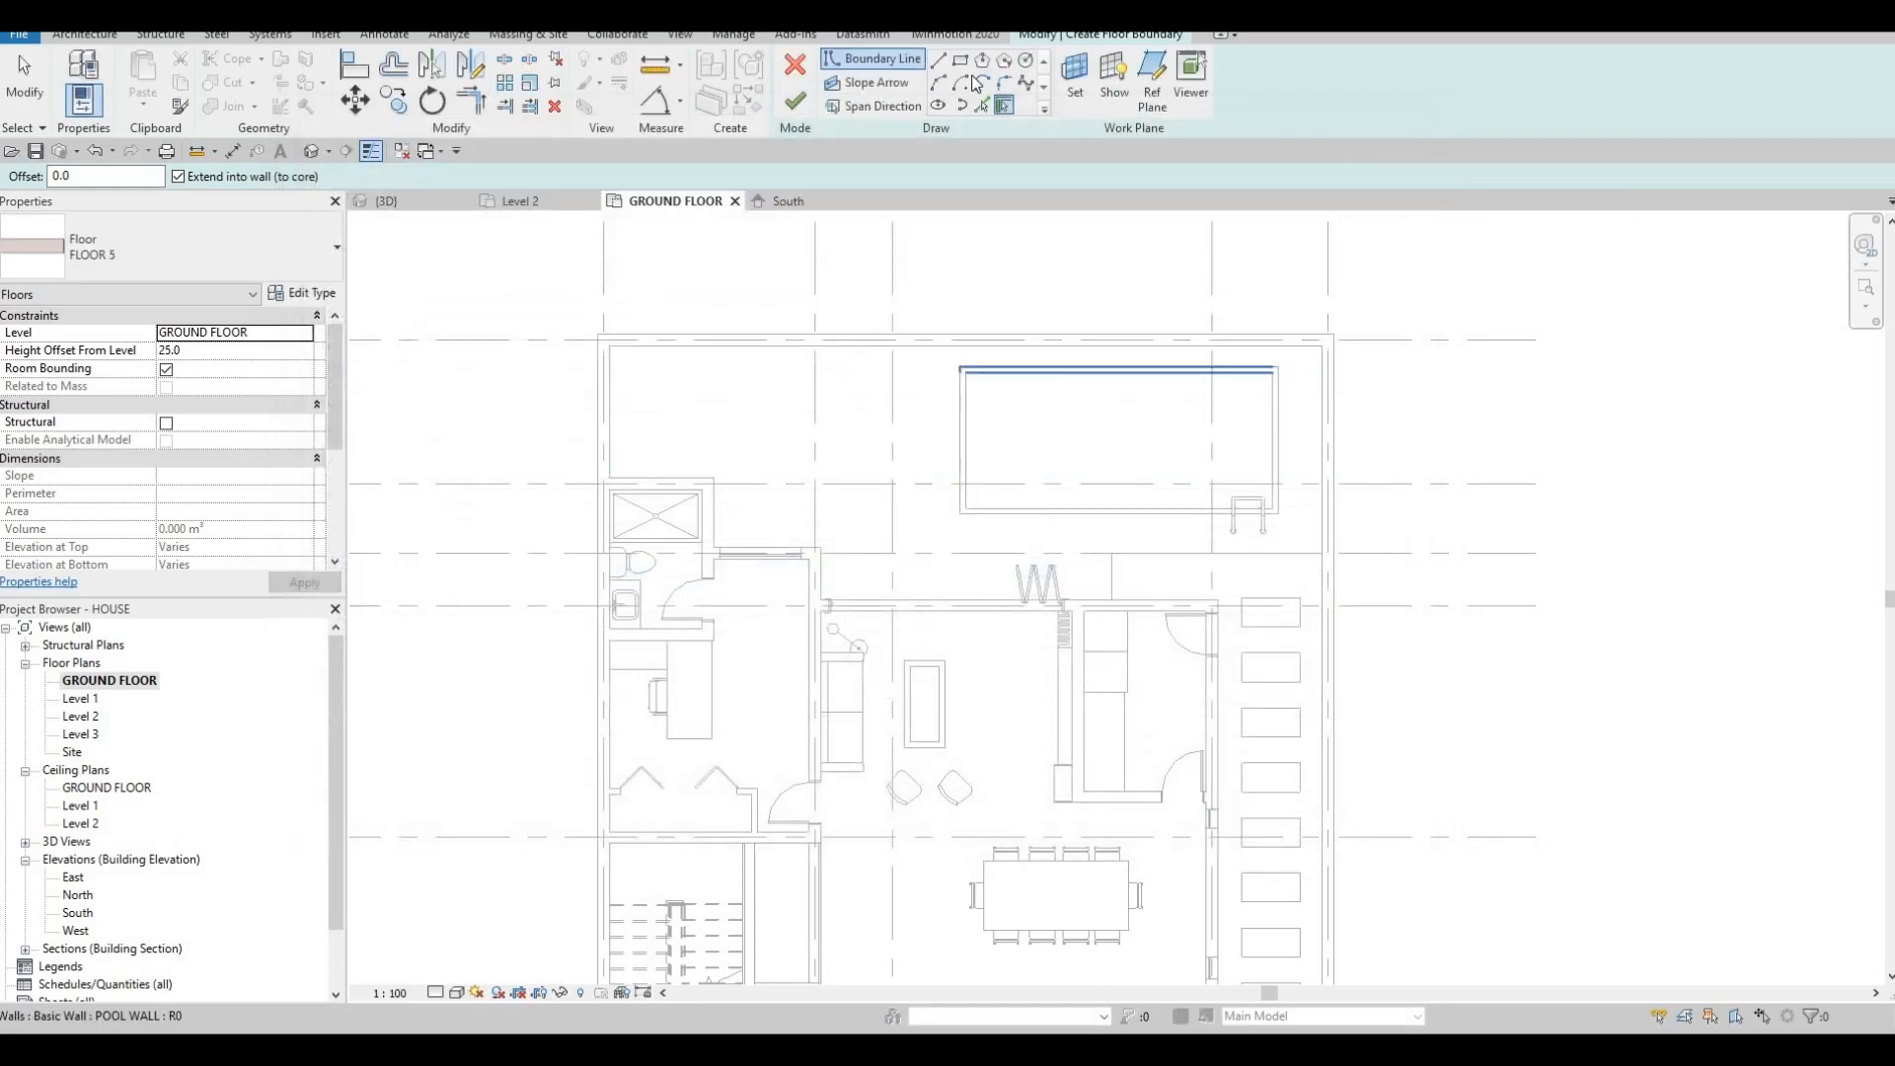
Sketch two boundary rectangles, one on the pool wall's outer edge and a larger one about 3580 mm deep from the rear boundary wall around it.
{"action": "left_click", "coordinate": [960, 367]}
{"action": "left_click", "coordinate": [1277, 512]}
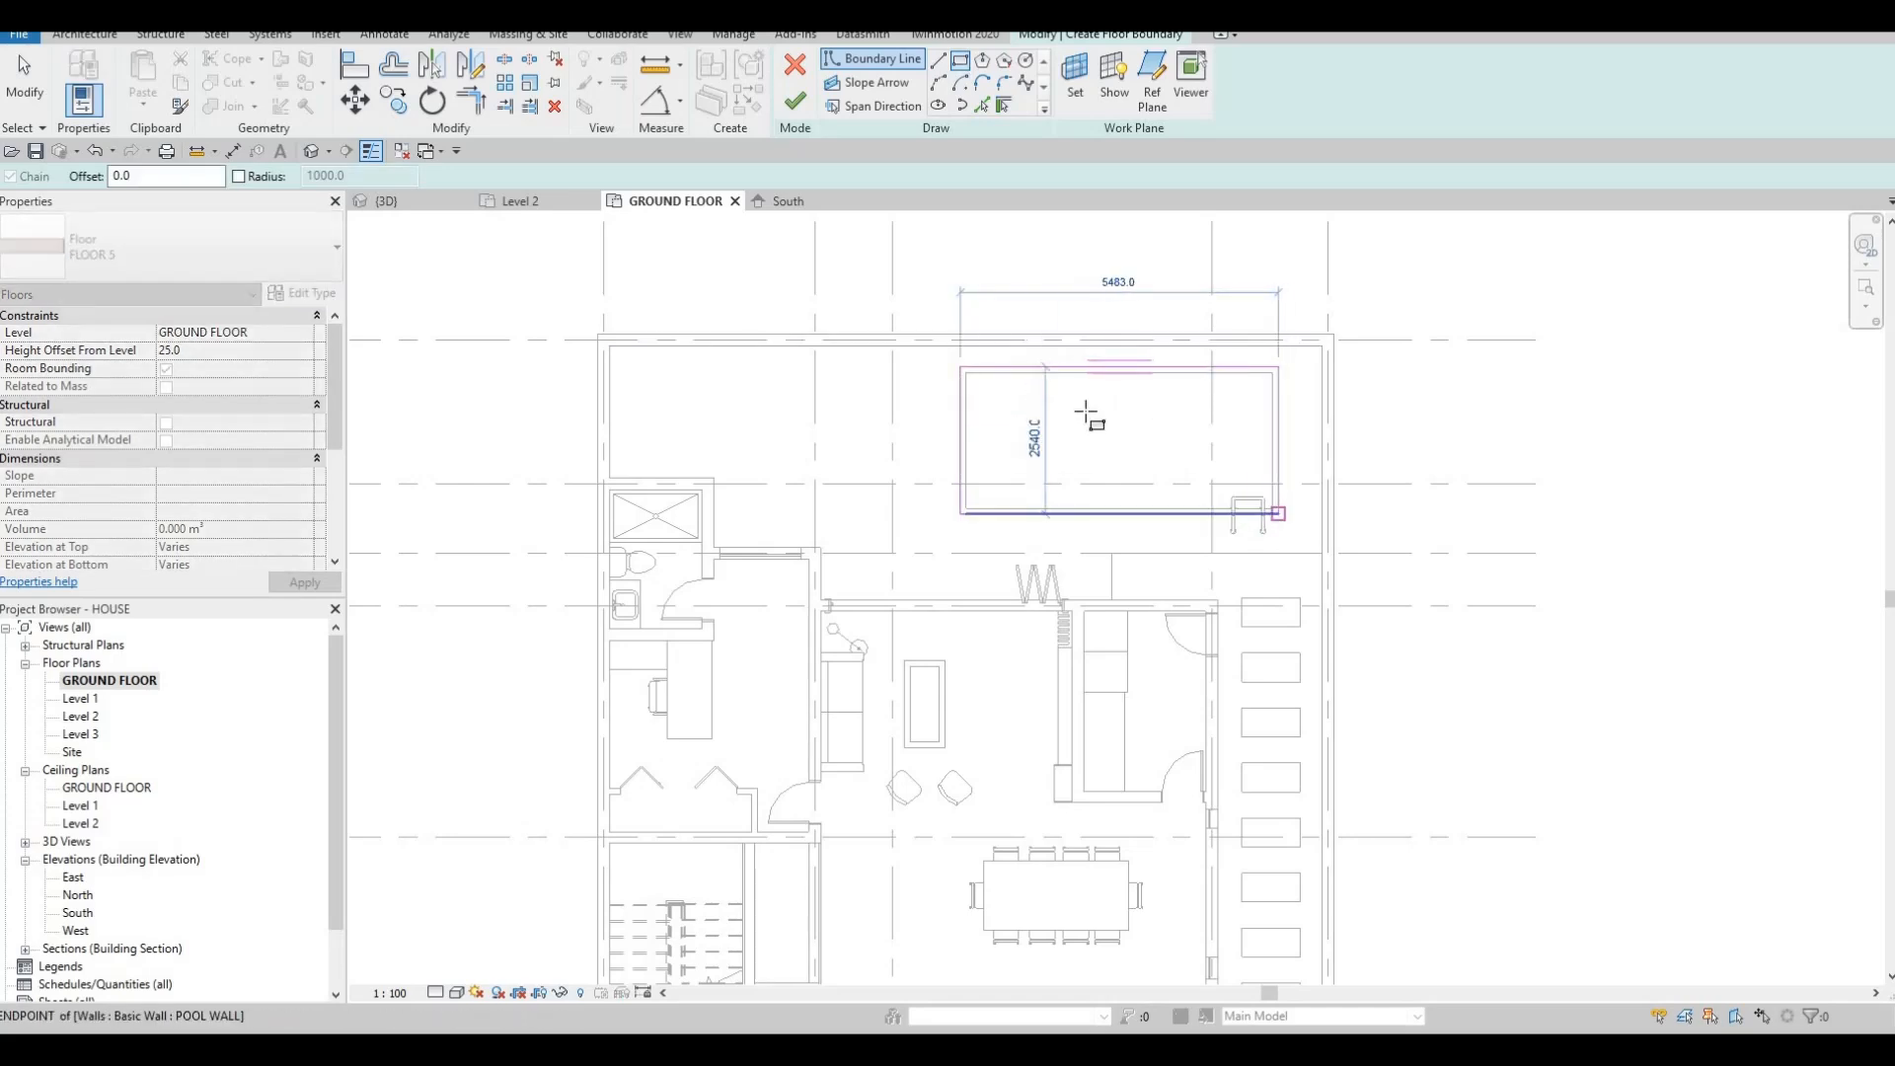
{"action": "key", "text": "Escape"}
{"action": "left_click", "coordinate": [1324, 345]}
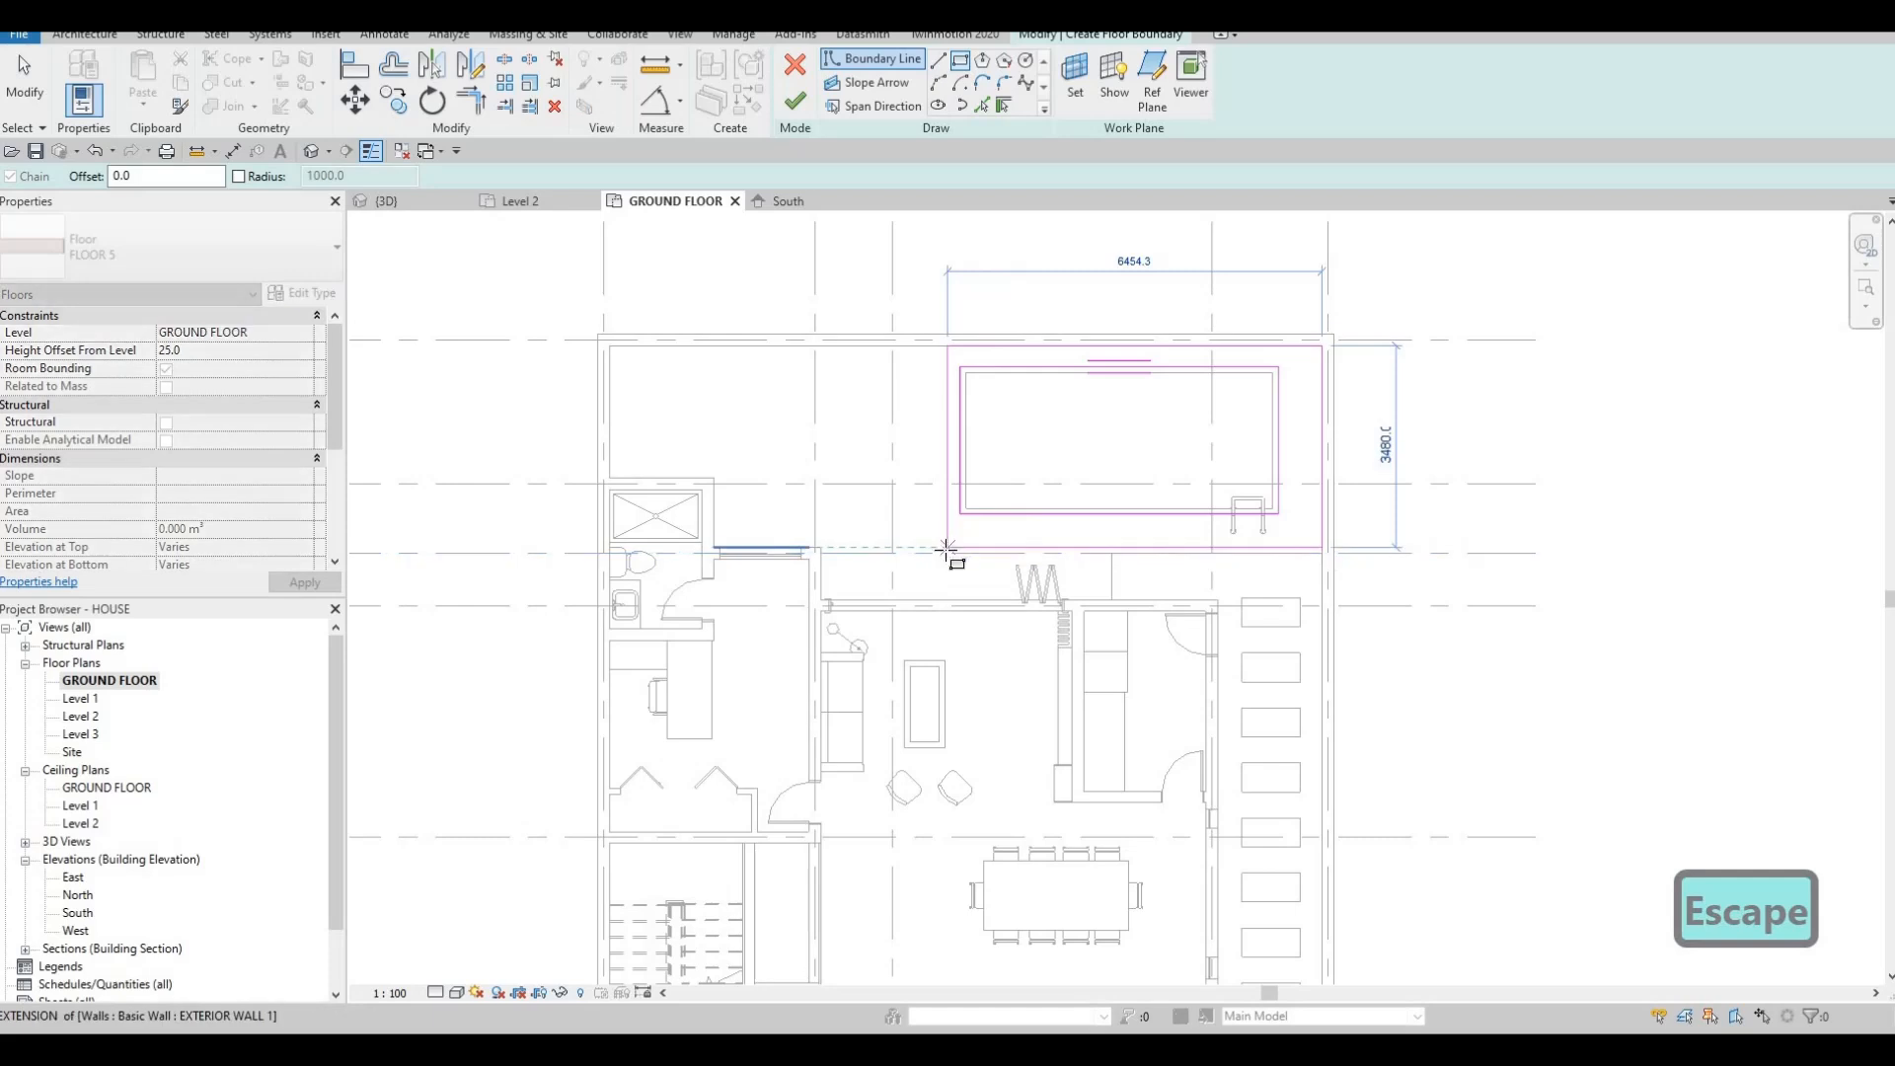
{"action": "key", "text": "Escape"}
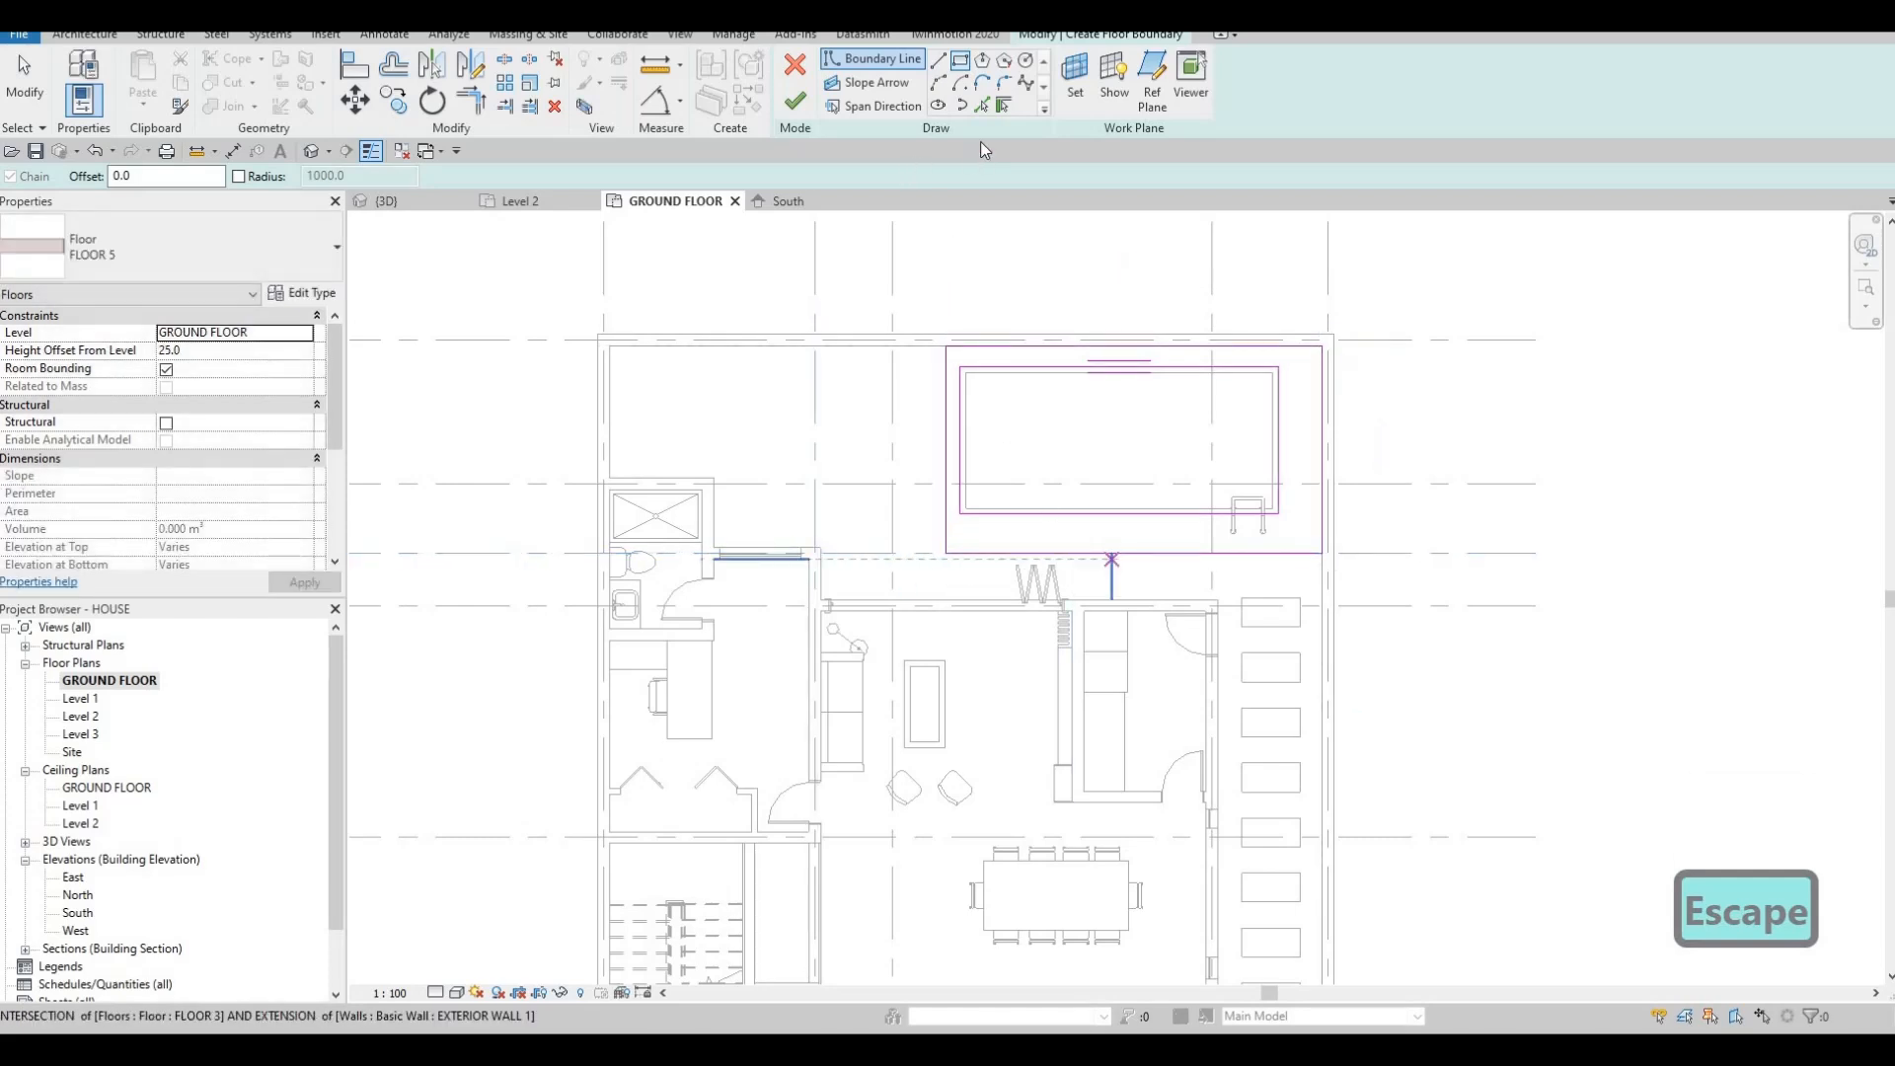
Add a boundary line from the existing floor's short edge between the folding door and the side passage.
{"action": "key", "text": "Escape"}
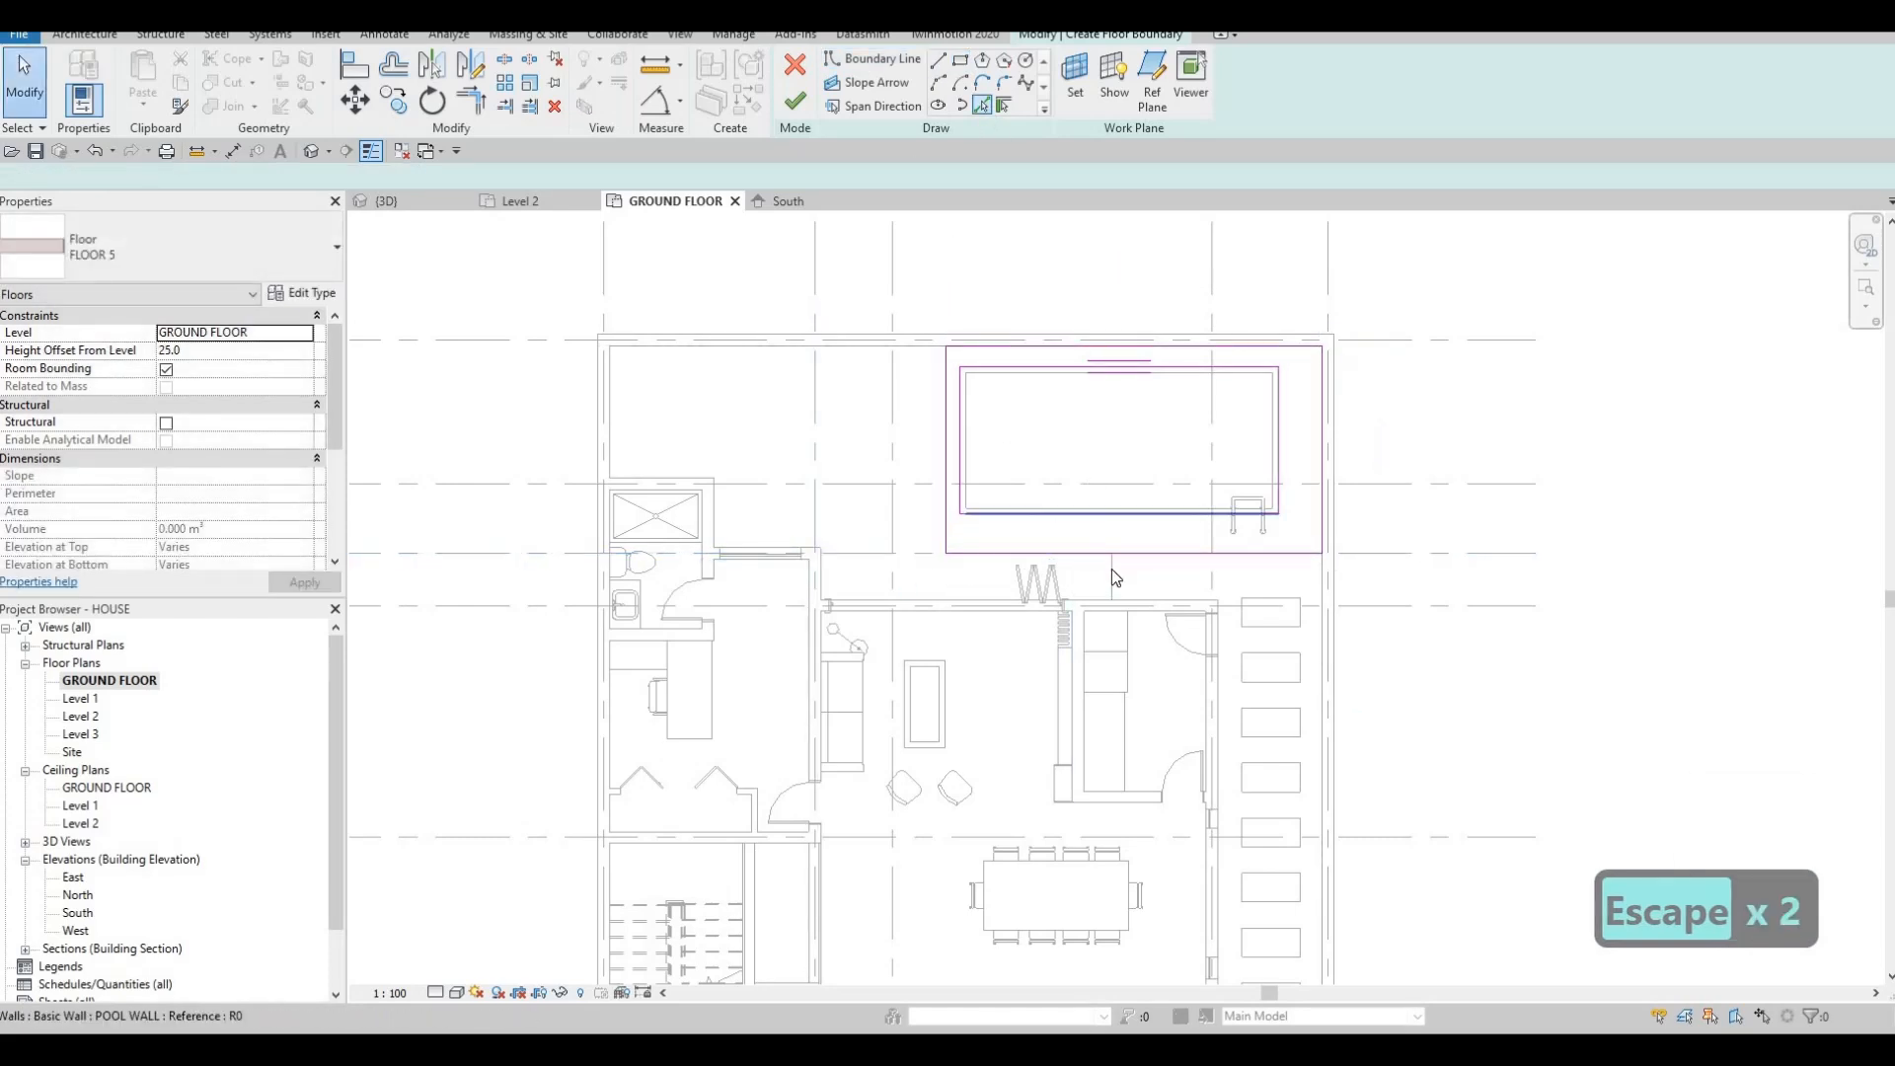
{"action": "left_click", "coordinate": [1111, 569]}
{"action": "key", "text": "Escape"}
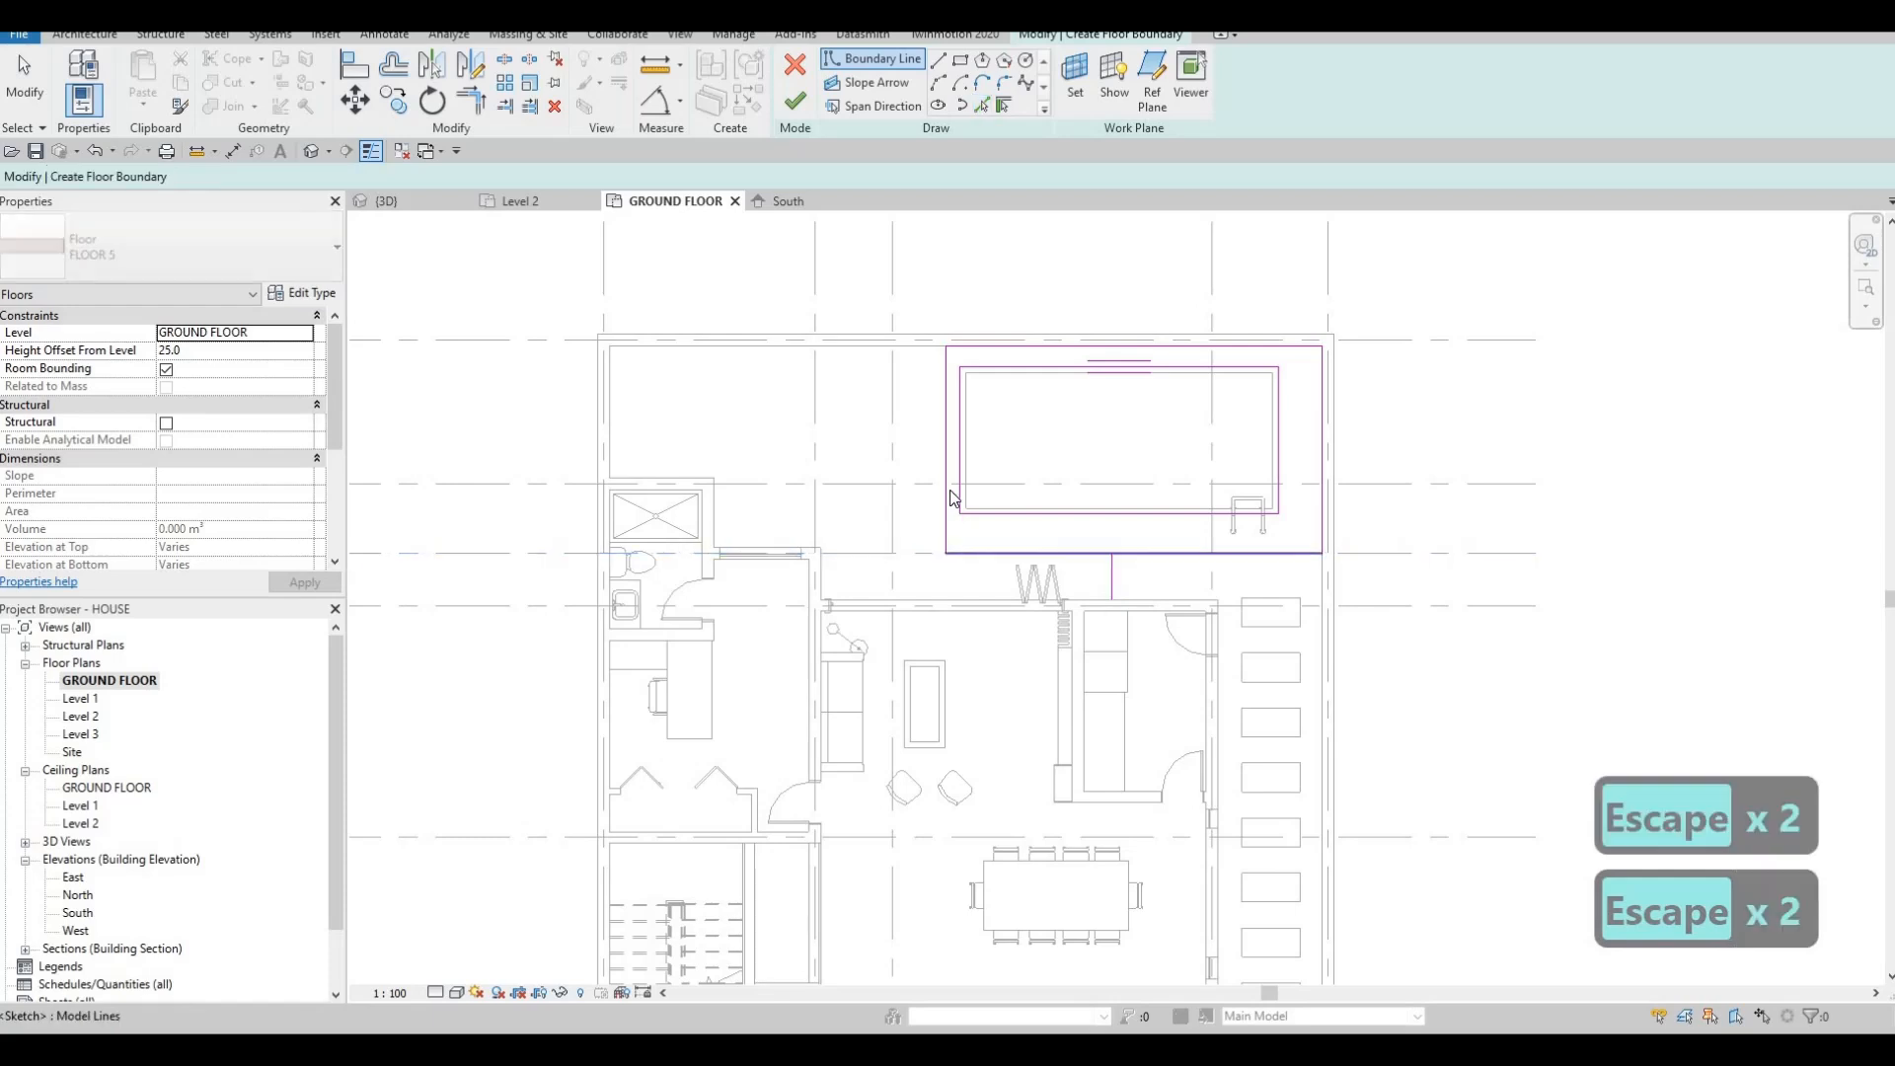
Stretch the outer rectangle's left edge past the sliding door's corner room, to about 800 mm from the shower room wall, and delete that edge.
{"action": "left_click", "coordinate": [945, 436]}
{"action": "left_click_drag", "start_coordinate": [800, 423], "coordinate": [754, 435]}
{"action": "key", "text": "Escape"}
{"action": "key", "text": "Escape"}
{"action": "left_click", "coordinate": [735, 434]}
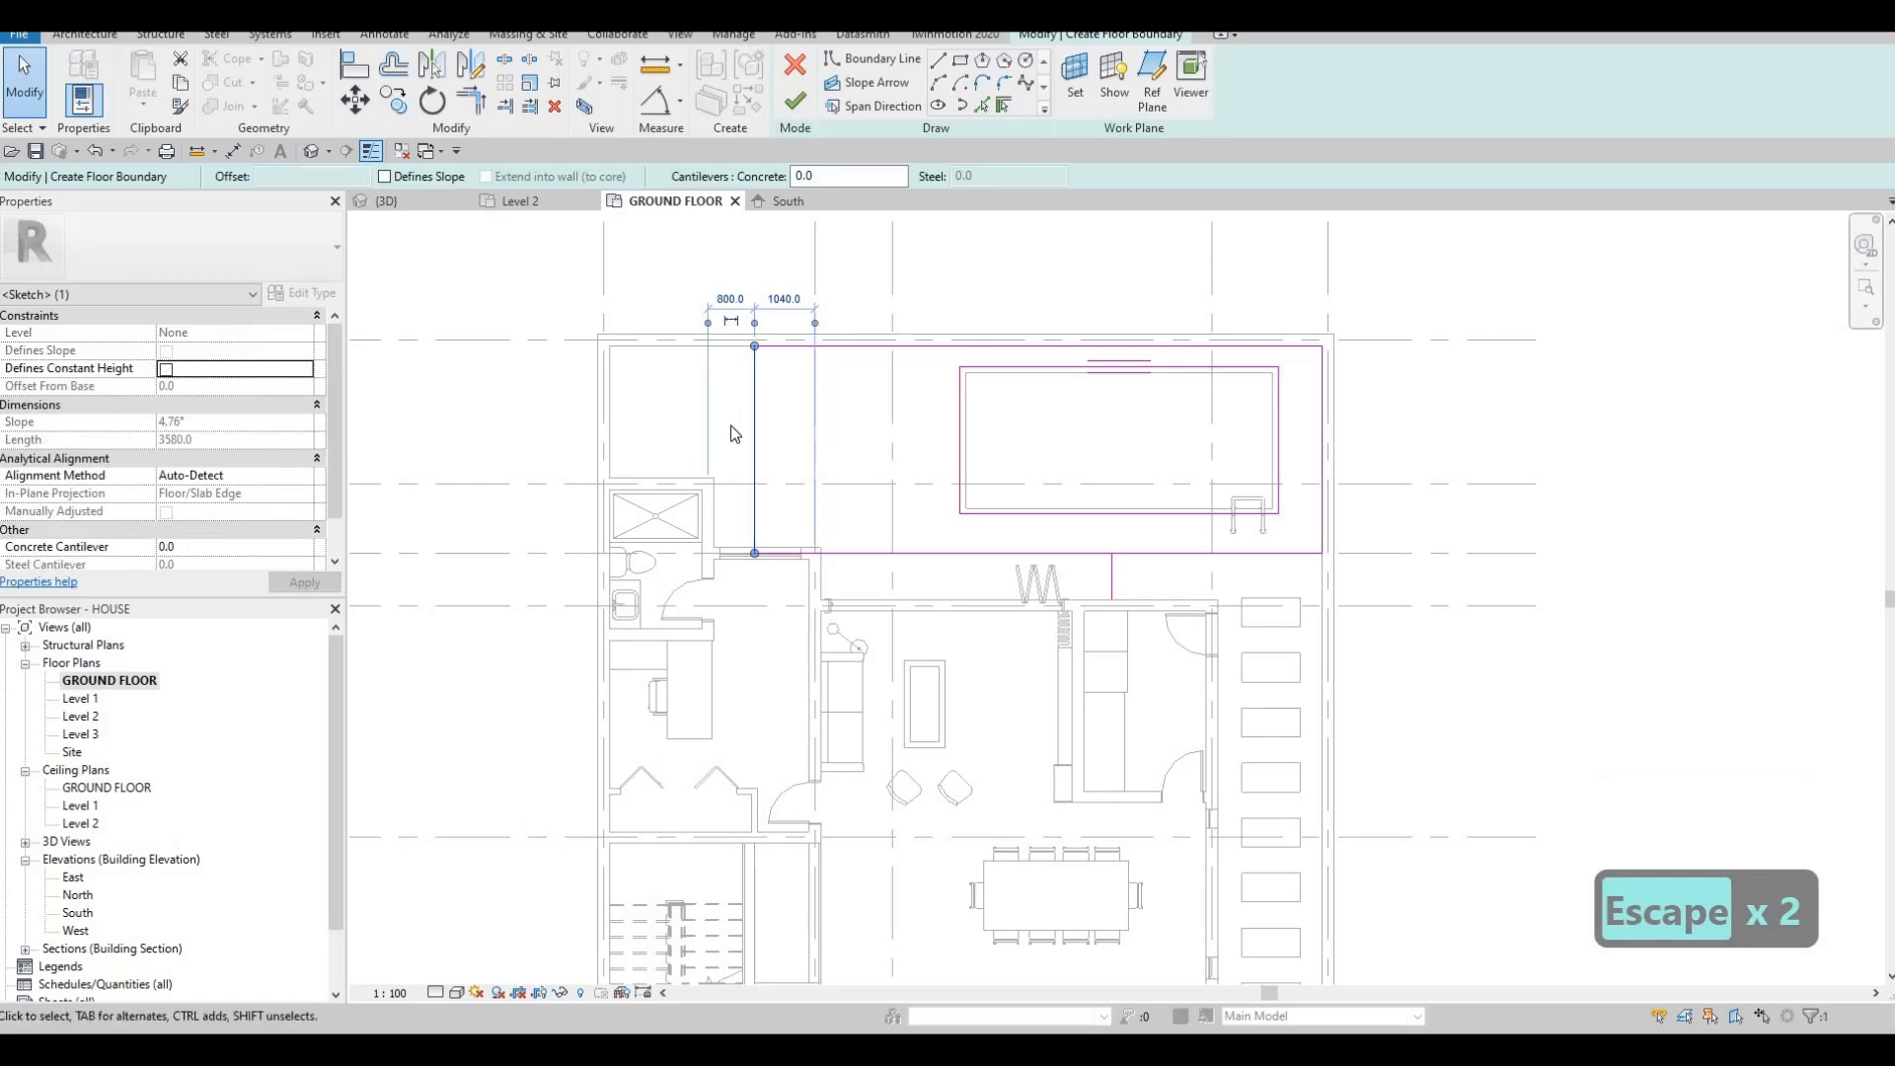
{"action": "key", "text": "Delete"}
{"action": "key", "text": "Escape"}
{"action": "key", "text": "Escape"}
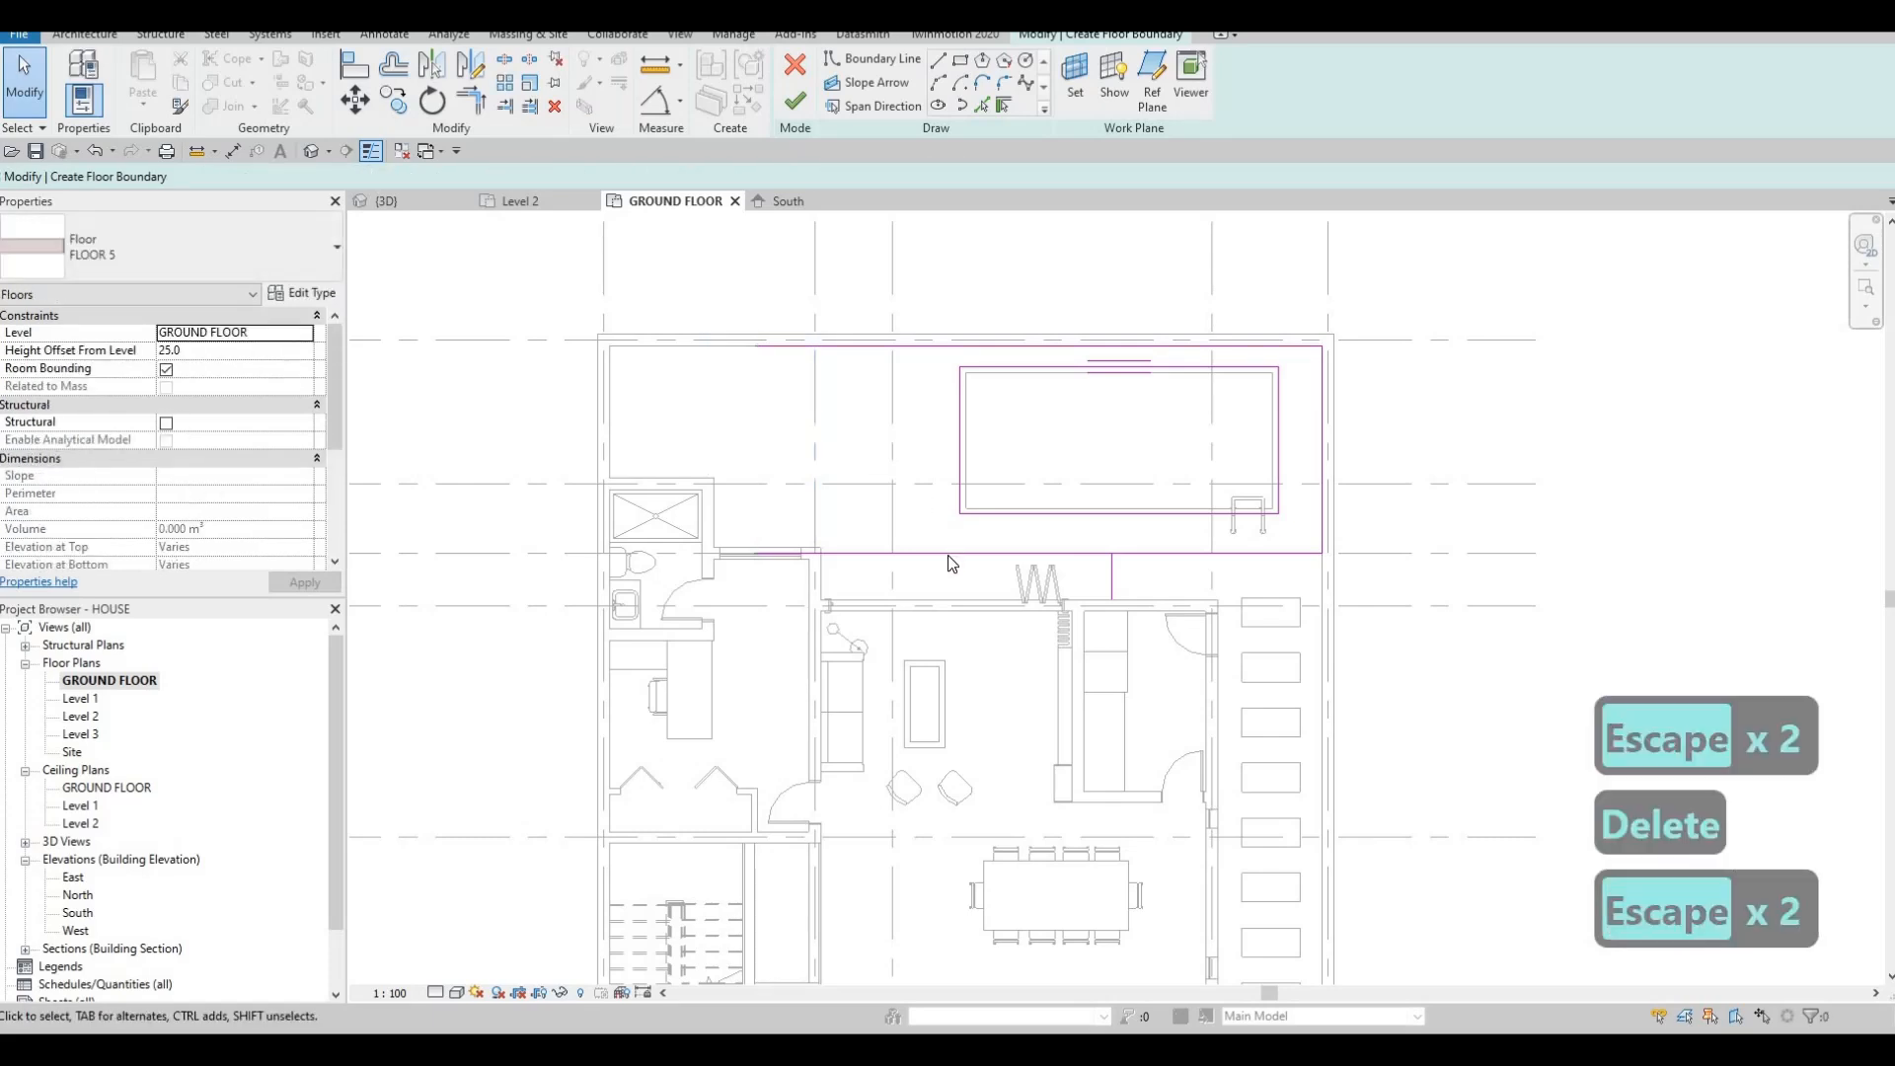
Trim the outer rectangle's lower line to a corner with the short vertical line beside the folding door.
{"action": "left_click", "coordinate": [963, 554]}
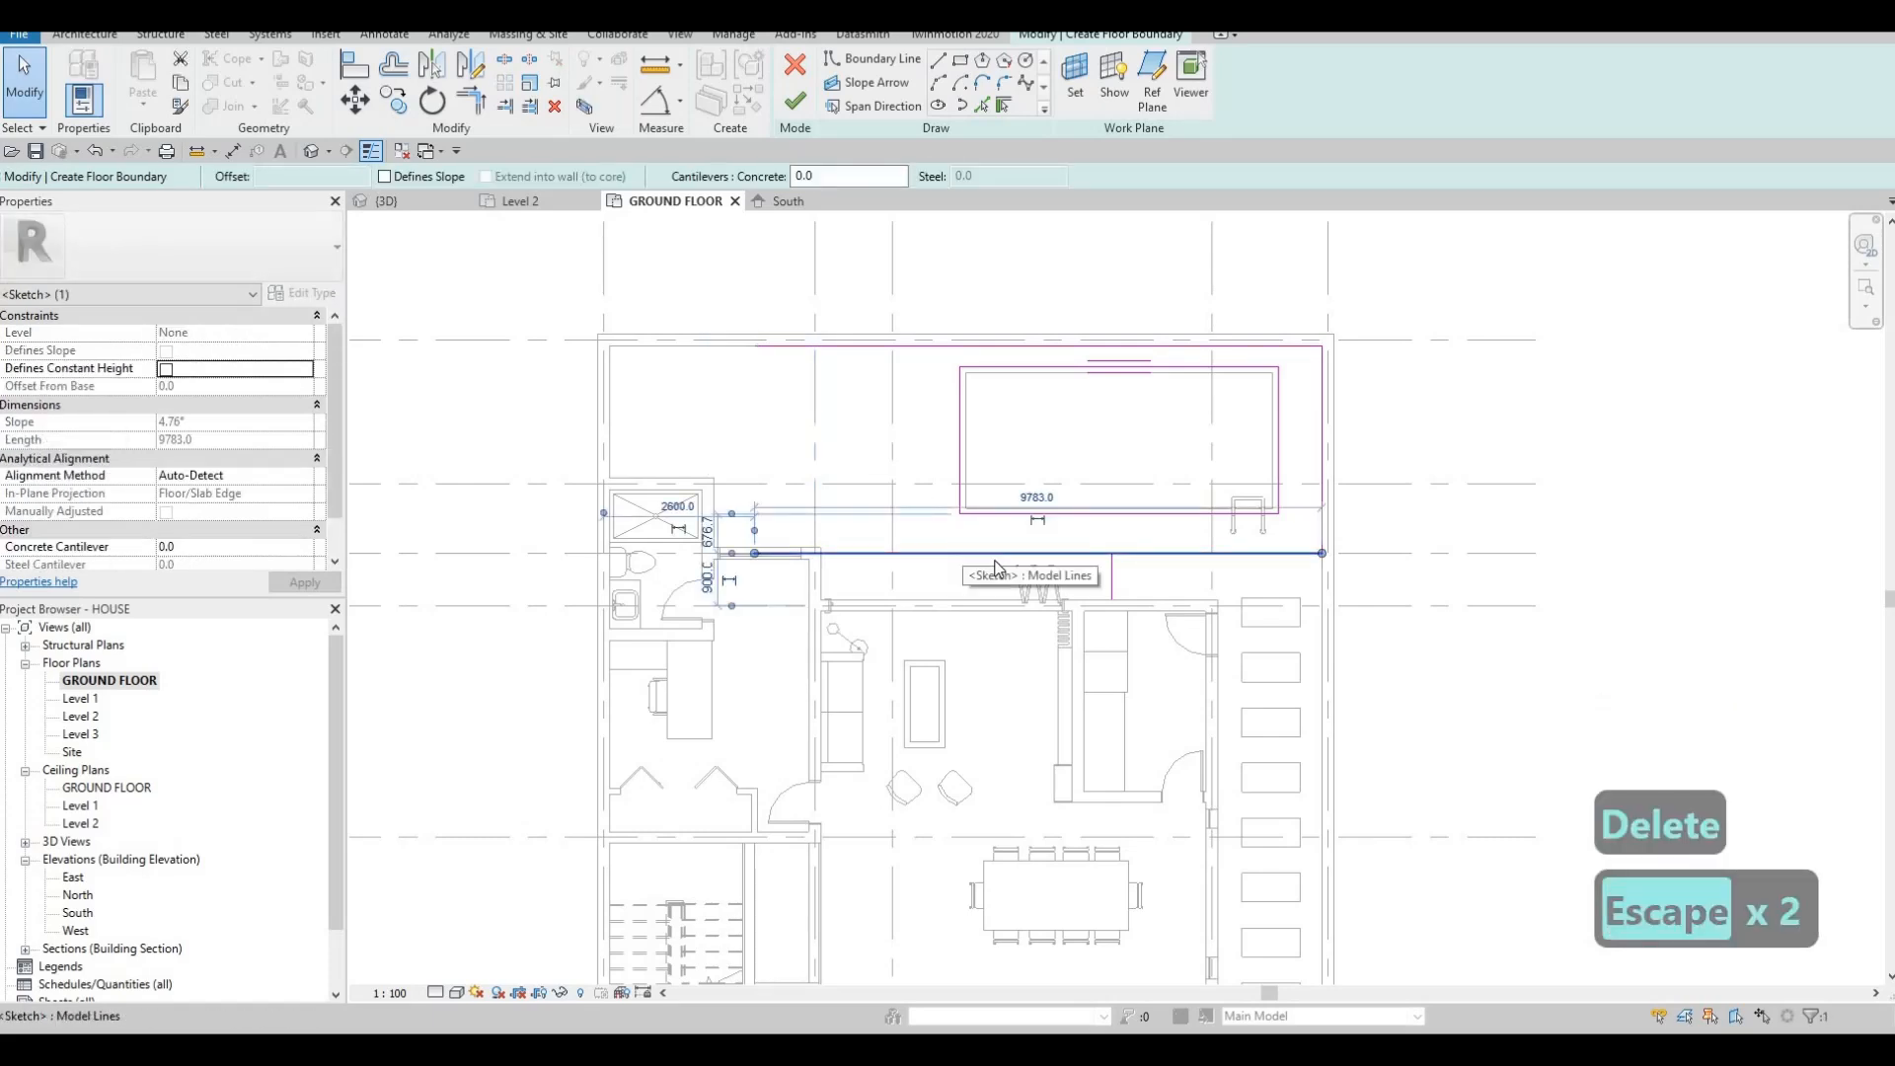
{"action": "key", "text": "Escape"}
{"action": "key", "text": "t"}
{"action": "key", "text": "r"}
{"action": "left_click", "coordinate": [1135, 553]}
{"action": "left_click", "coordinate": [1116, 588]}
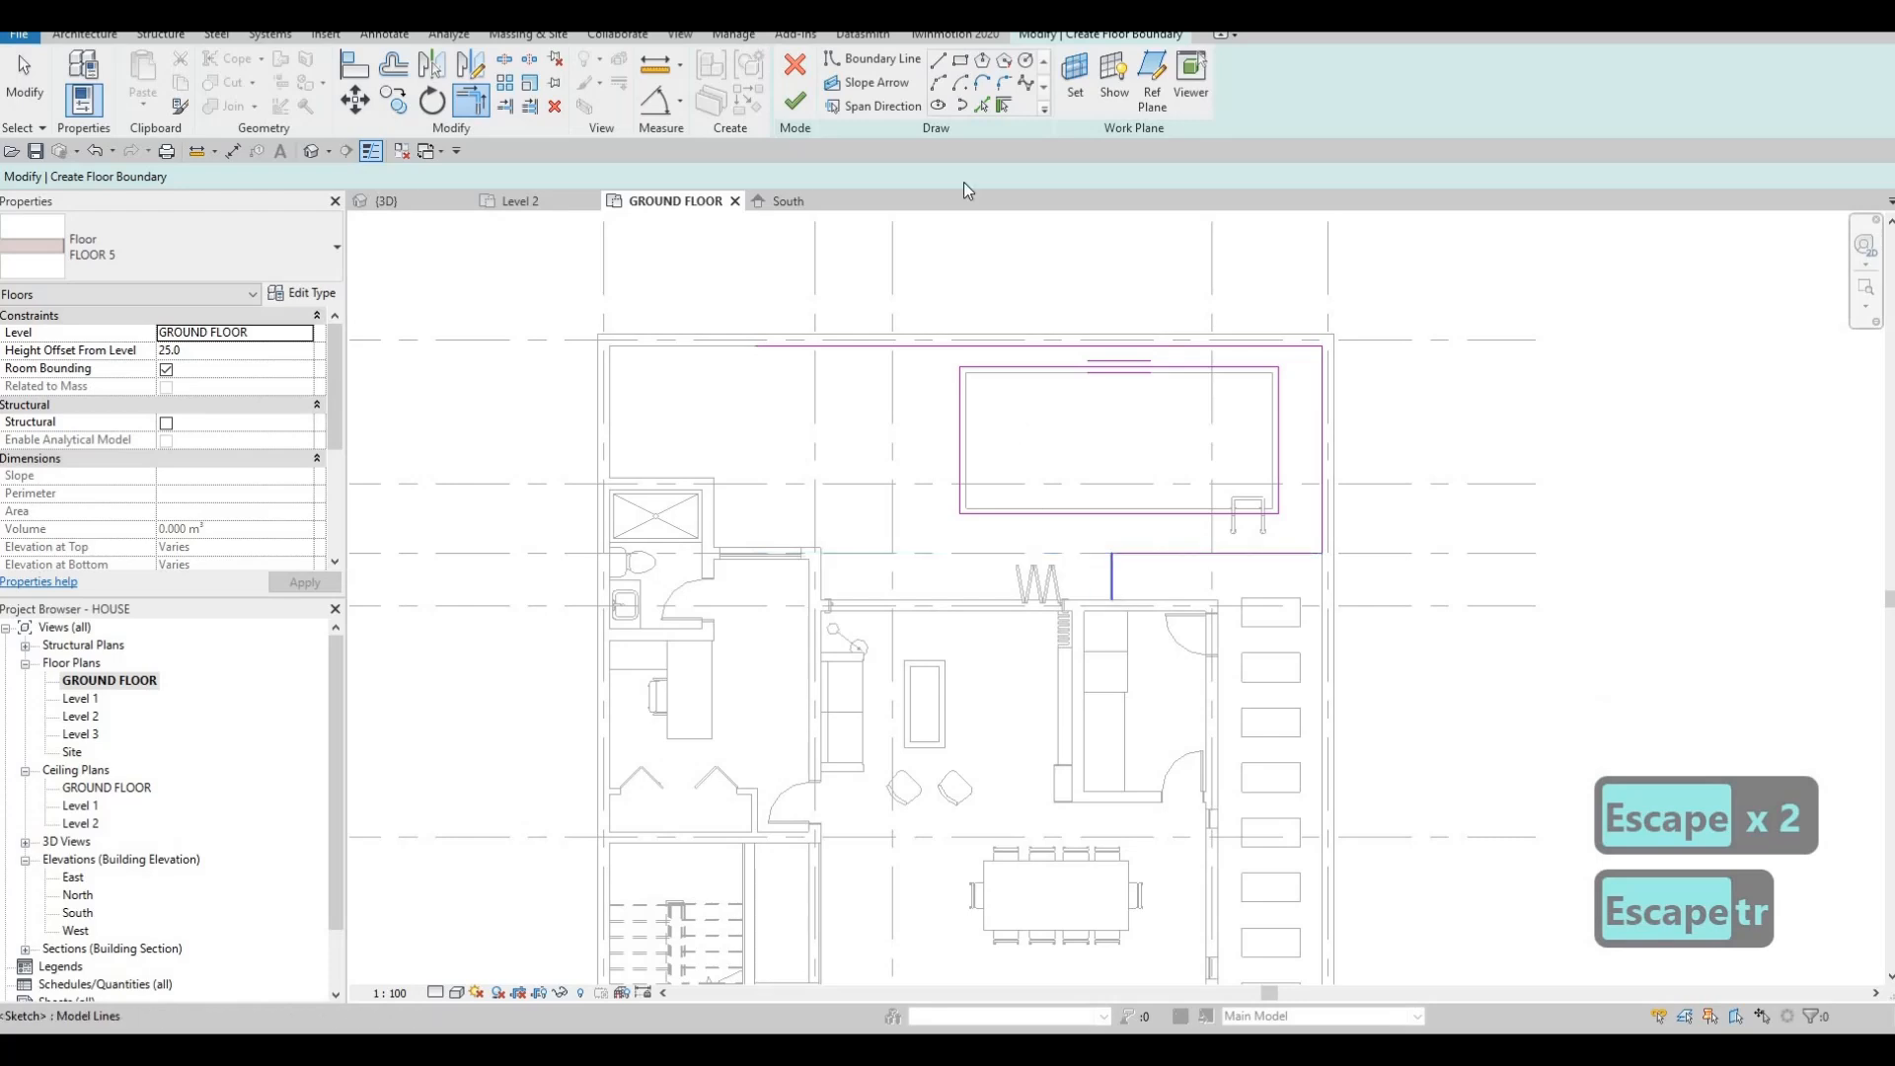
{"action": "key", "text": "Escape"}
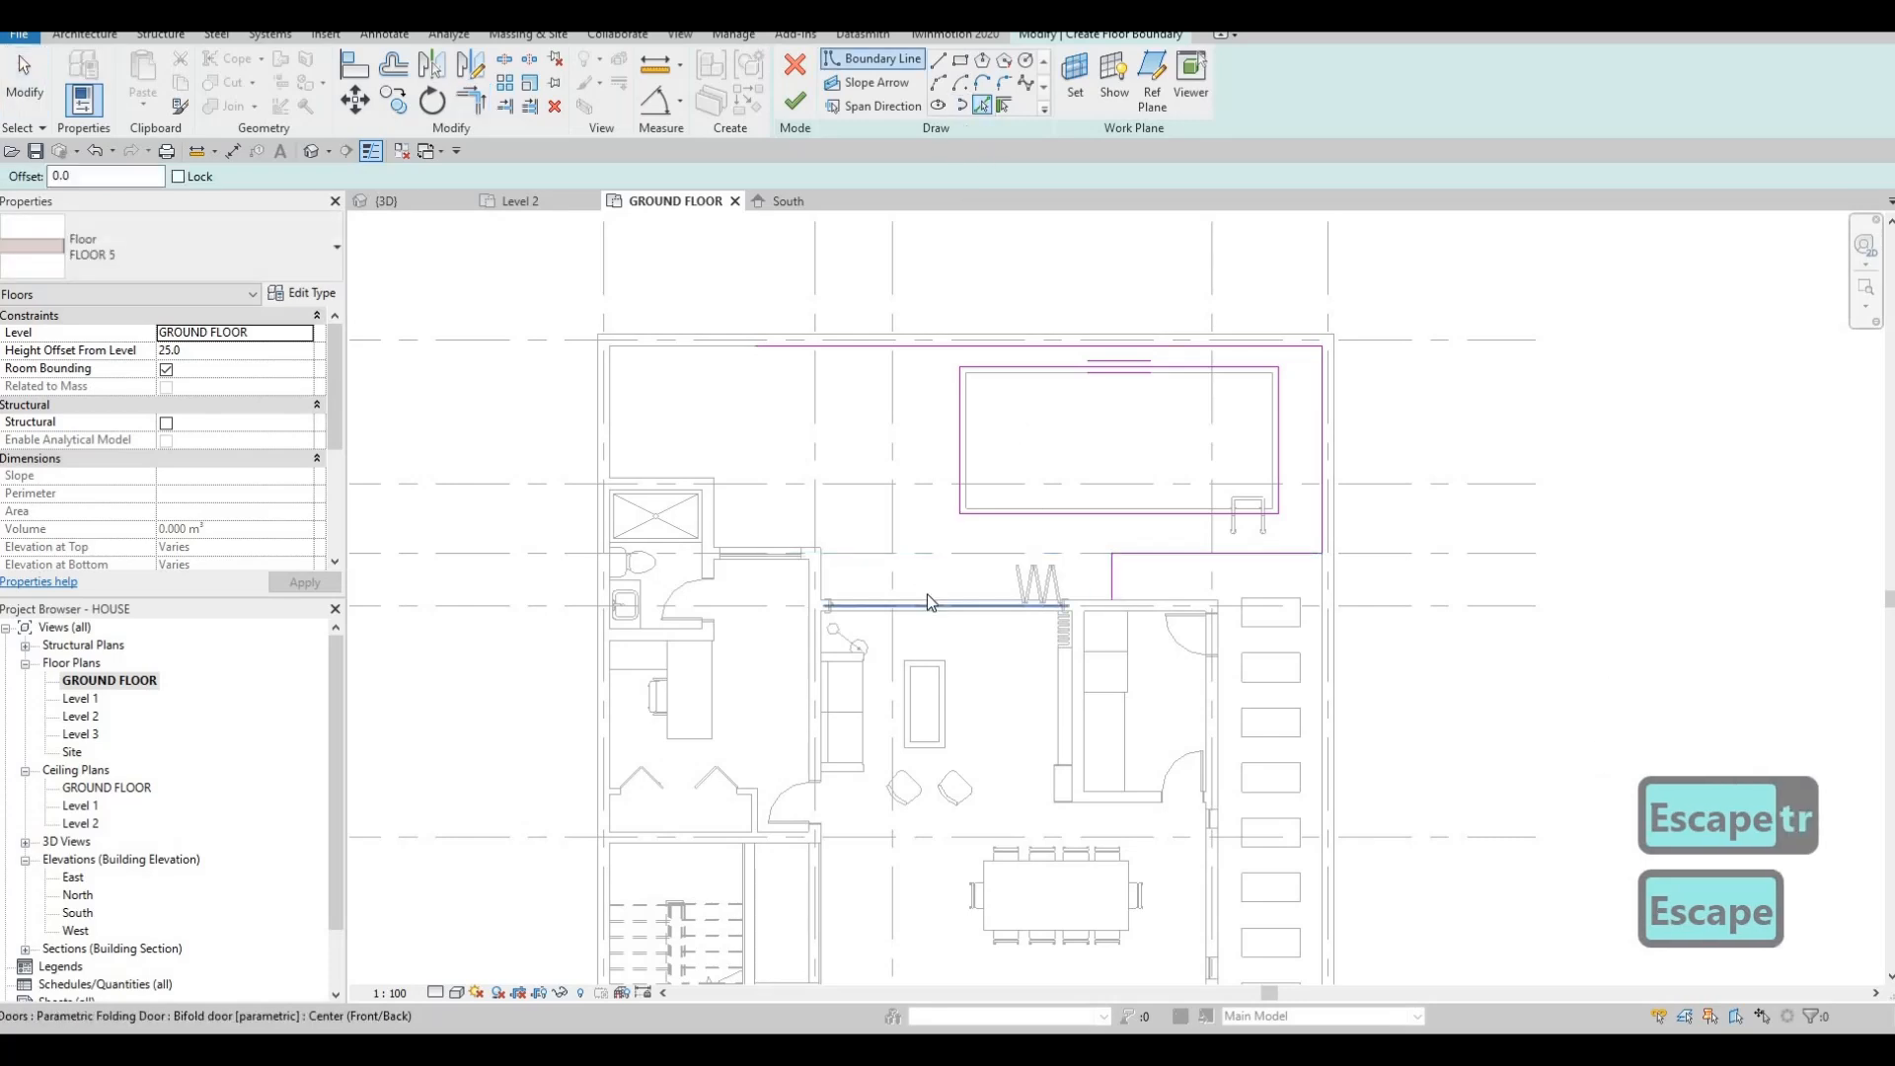
Add boundary lines from the folding door wall, the stepped exterior walls around the rear rooms and the left boundary wall.
{"action": "left_click", "coordinate": [926, 595]}
{"action": "left_click", "coordinate": [815, 559]}
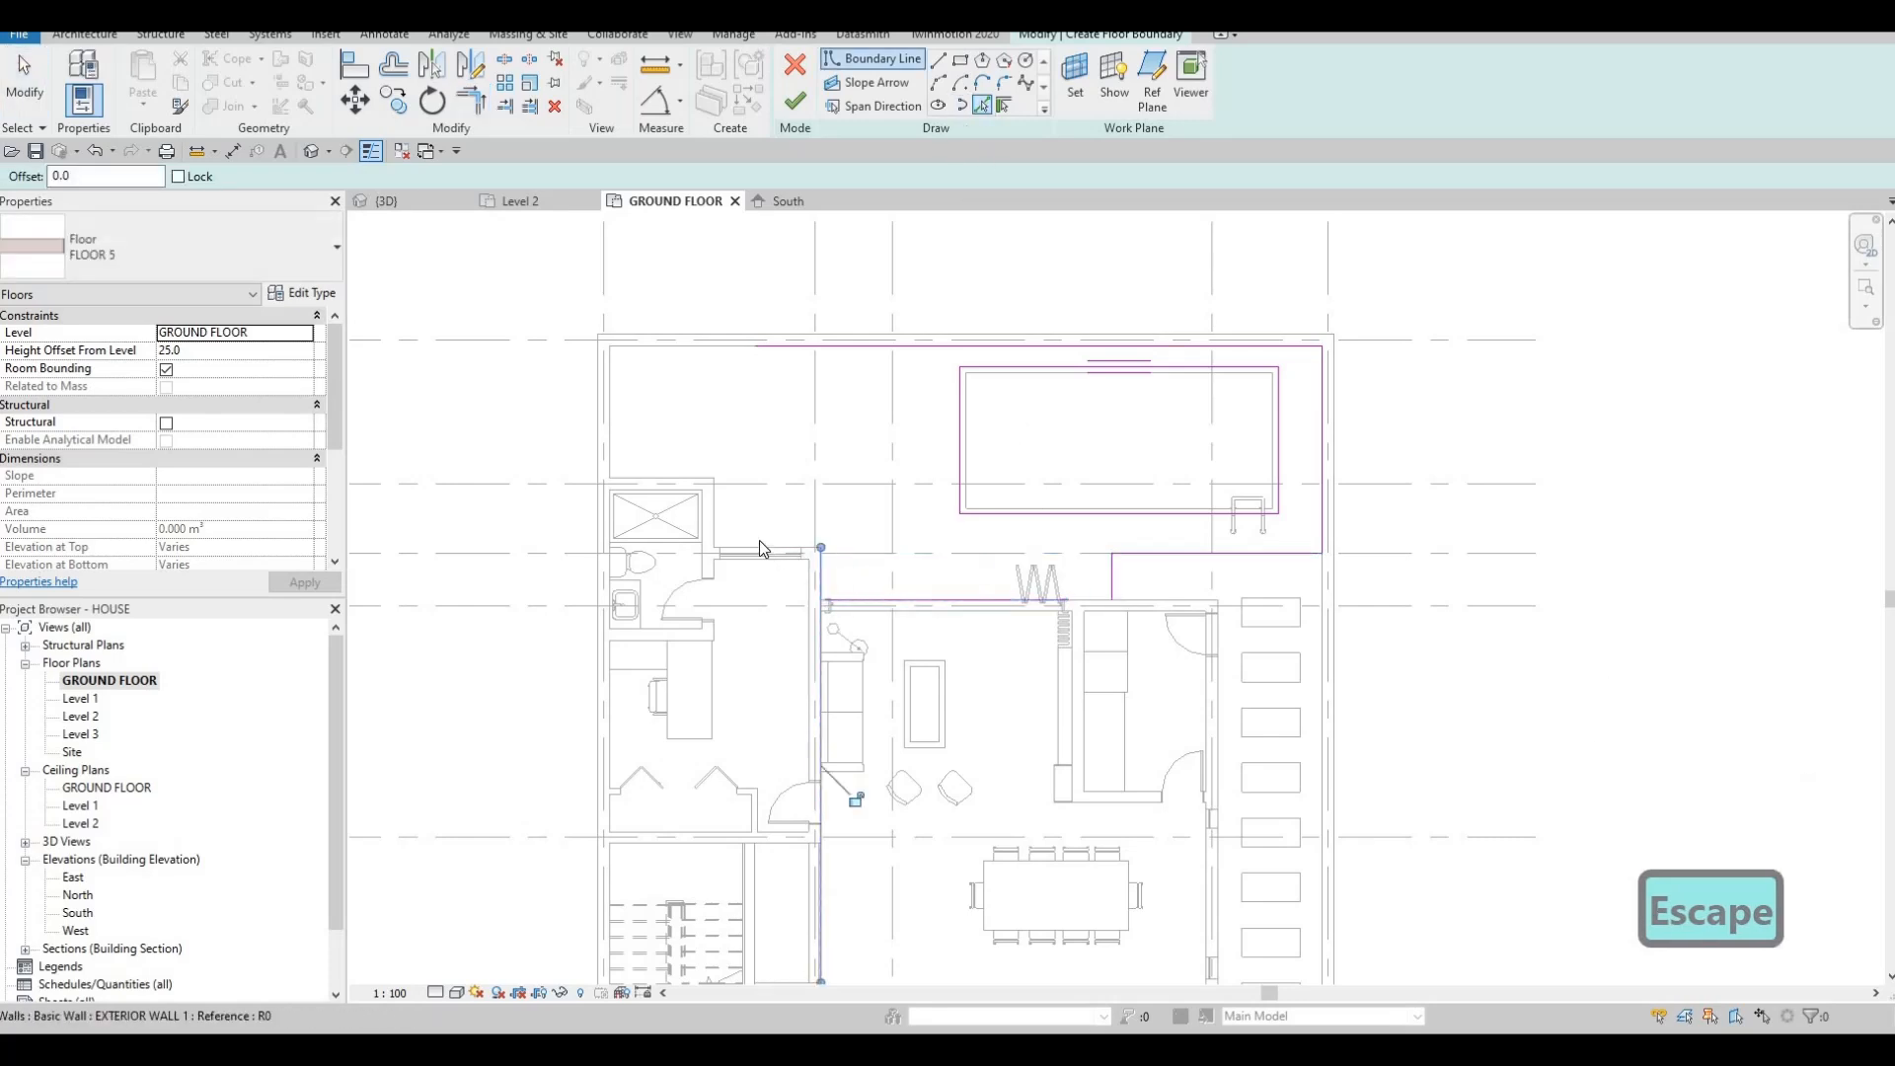
{"action": "left_click", "coordinate": [758, 547]}
{"action": "left_click", "coordinate": [717, 512]}
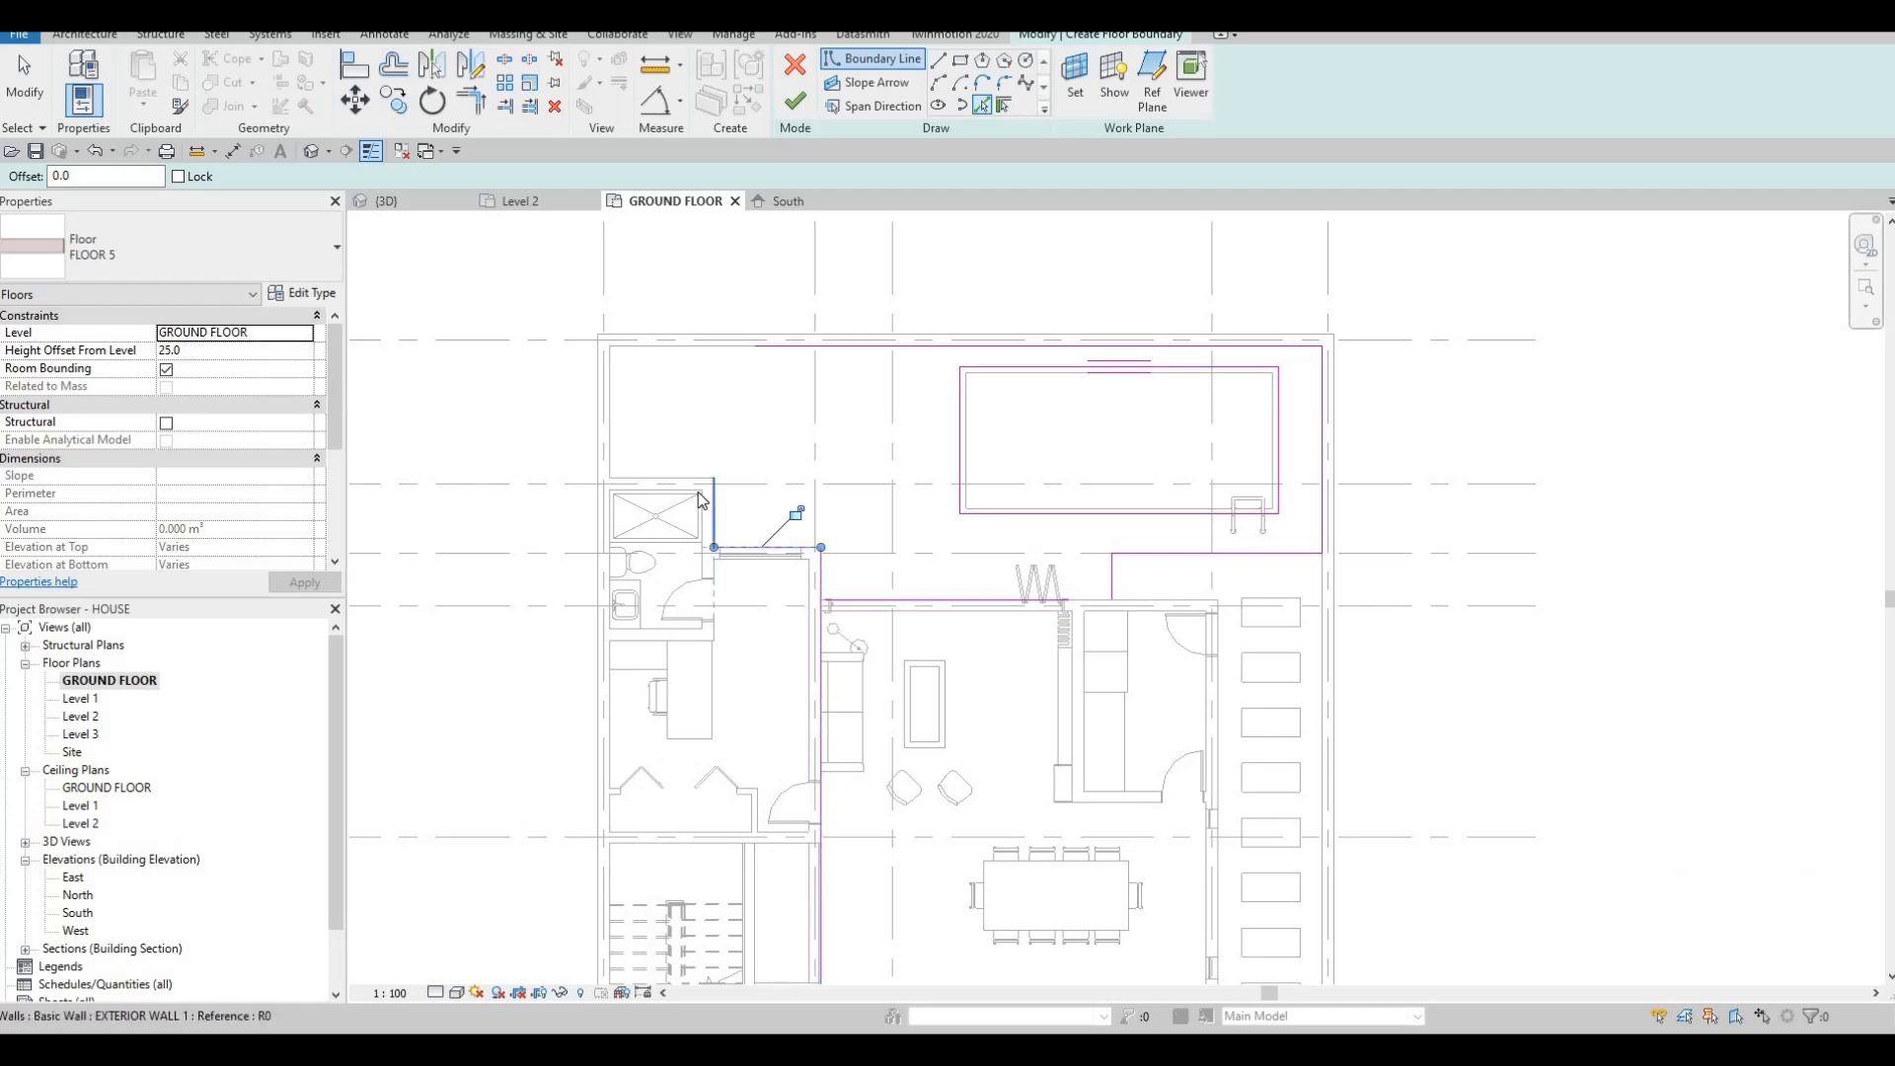
{"action": "left_click", "coordinate": [675, 476]}
{"action": "left_click", "coordinate": [610, 410]}
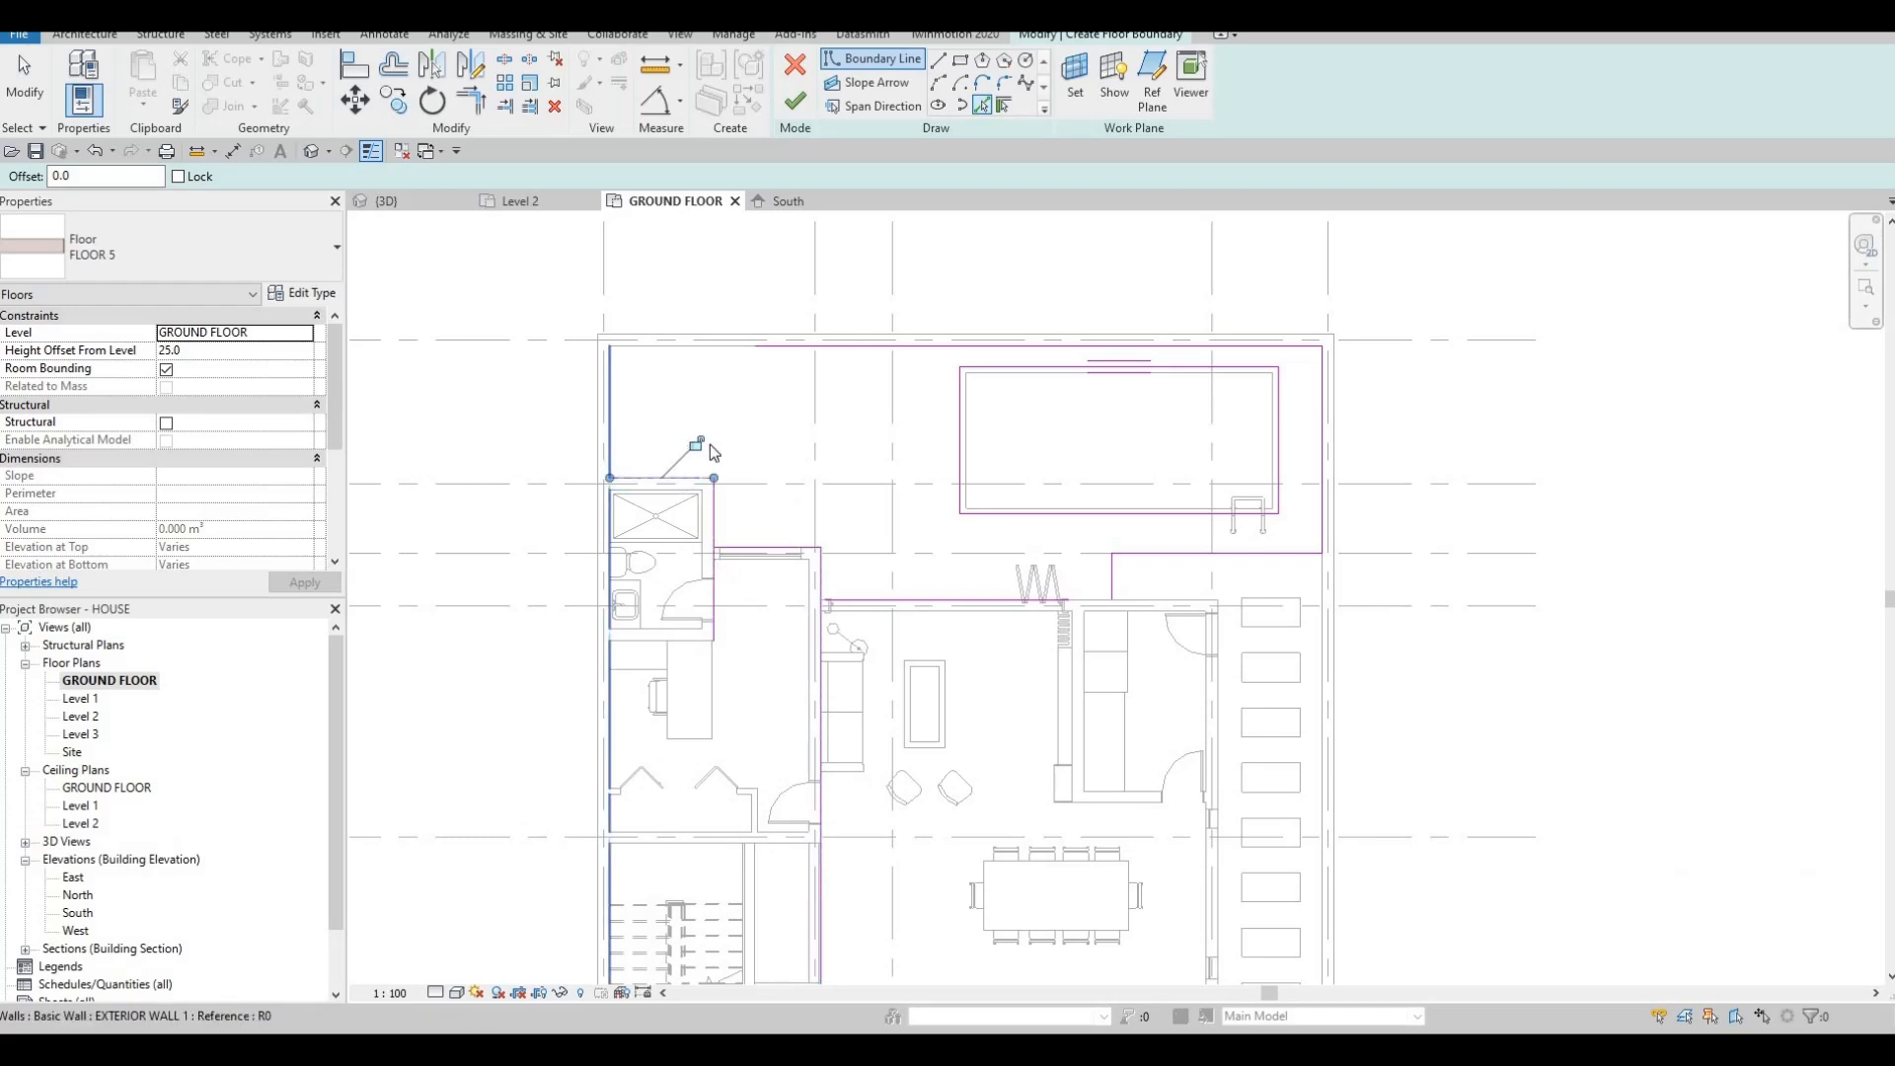
{"action": "key", "text": "Escape"}
{"action": "key", "text": "Escape"}
{"action": "key", "text": "Escape"}
Trim and extend the boundary lines at every corner to form one closed loop from the rear boundary wall to the house.
{"action": "key", "text": "t"}
{"action": "key", "text": "r"}
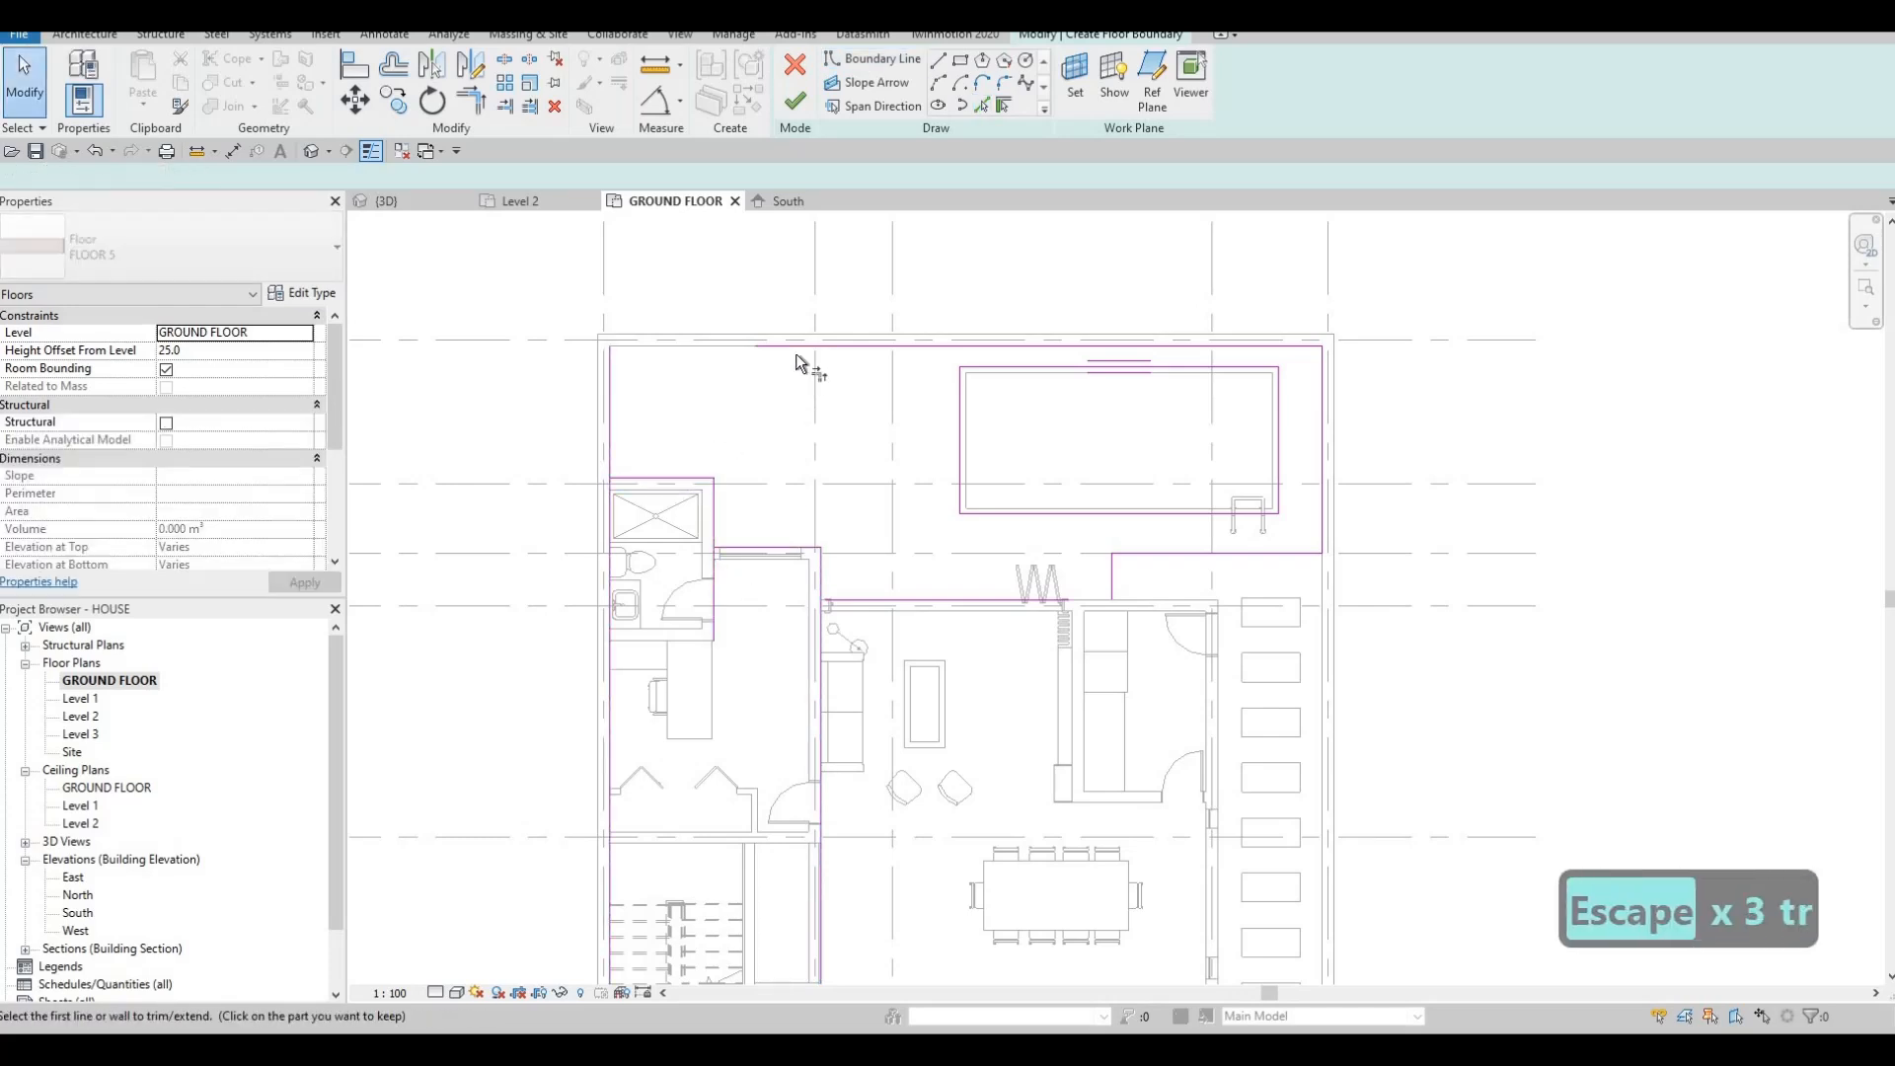
{"action": "left_click", "coordinate": [796, 347]}
{"action": "left_click", "coordinate": [615, 423]}
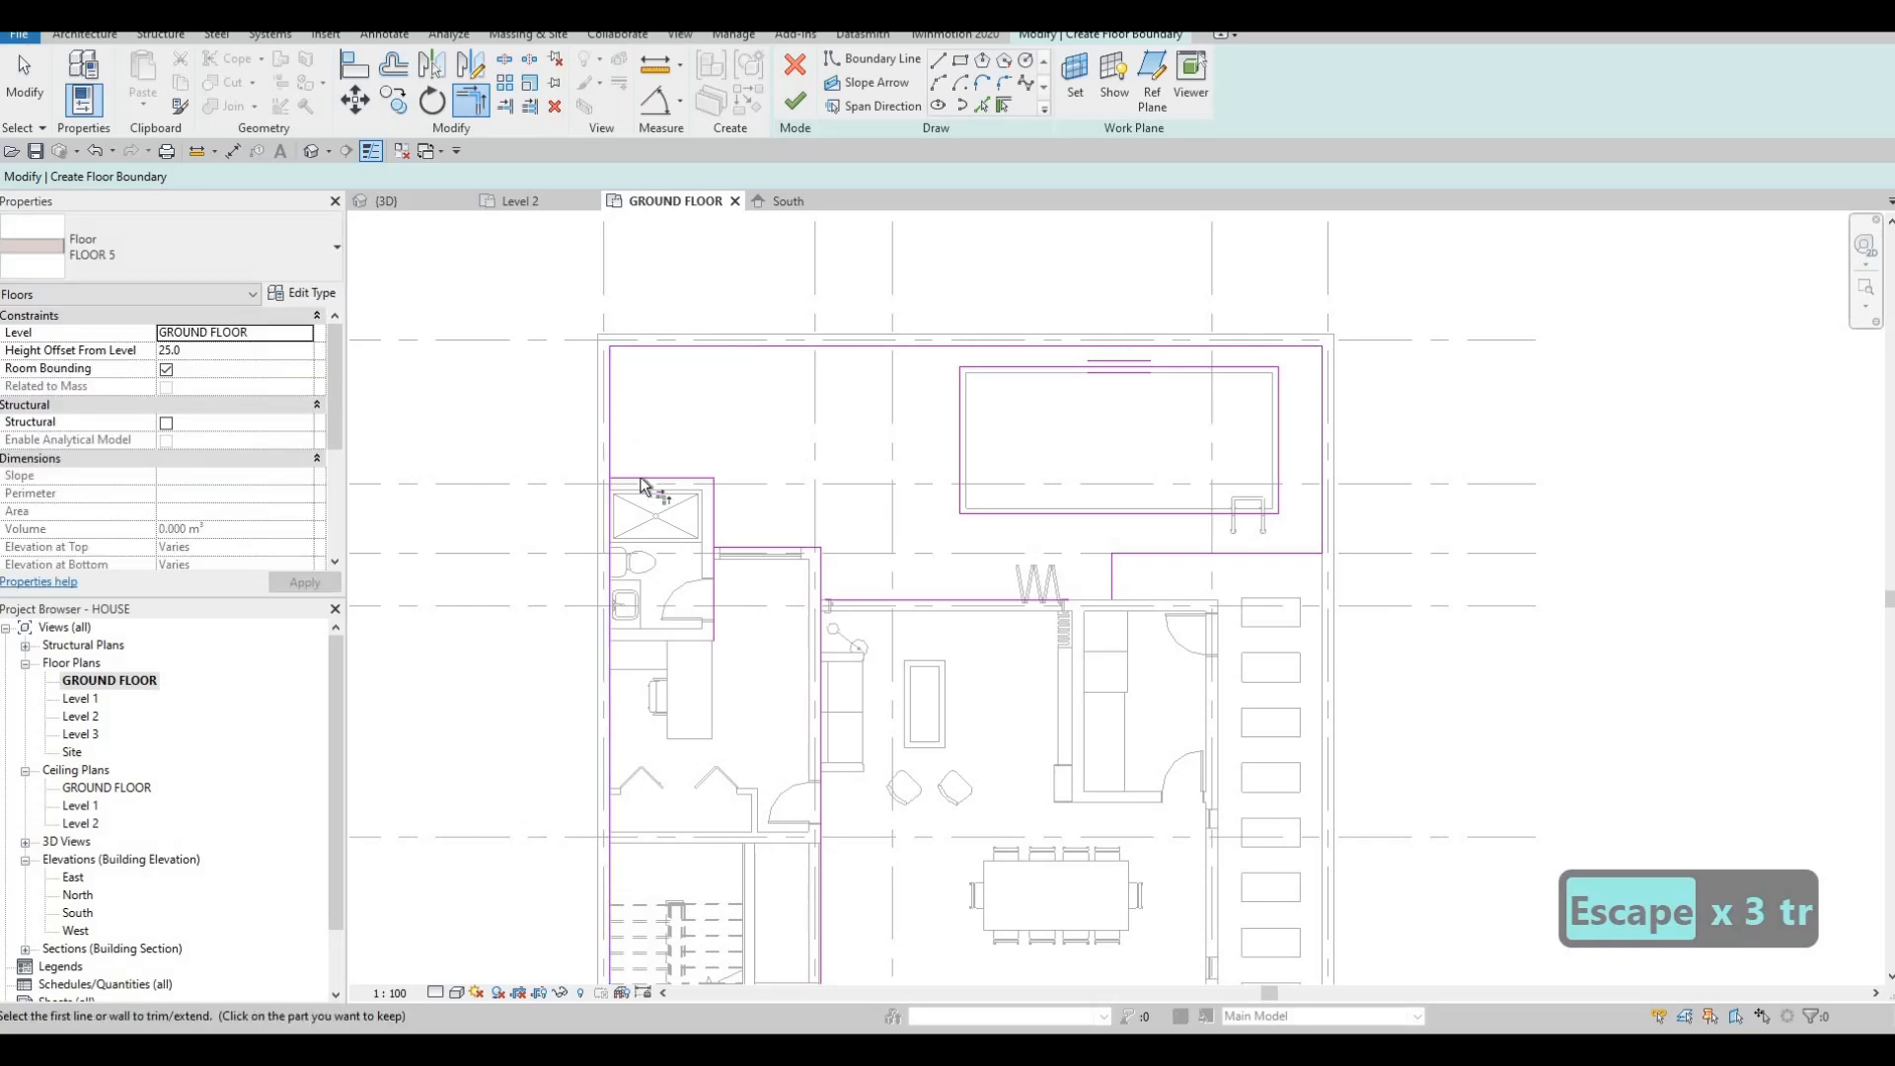
{"action": "left_click", "coordinate": [730, 536]}
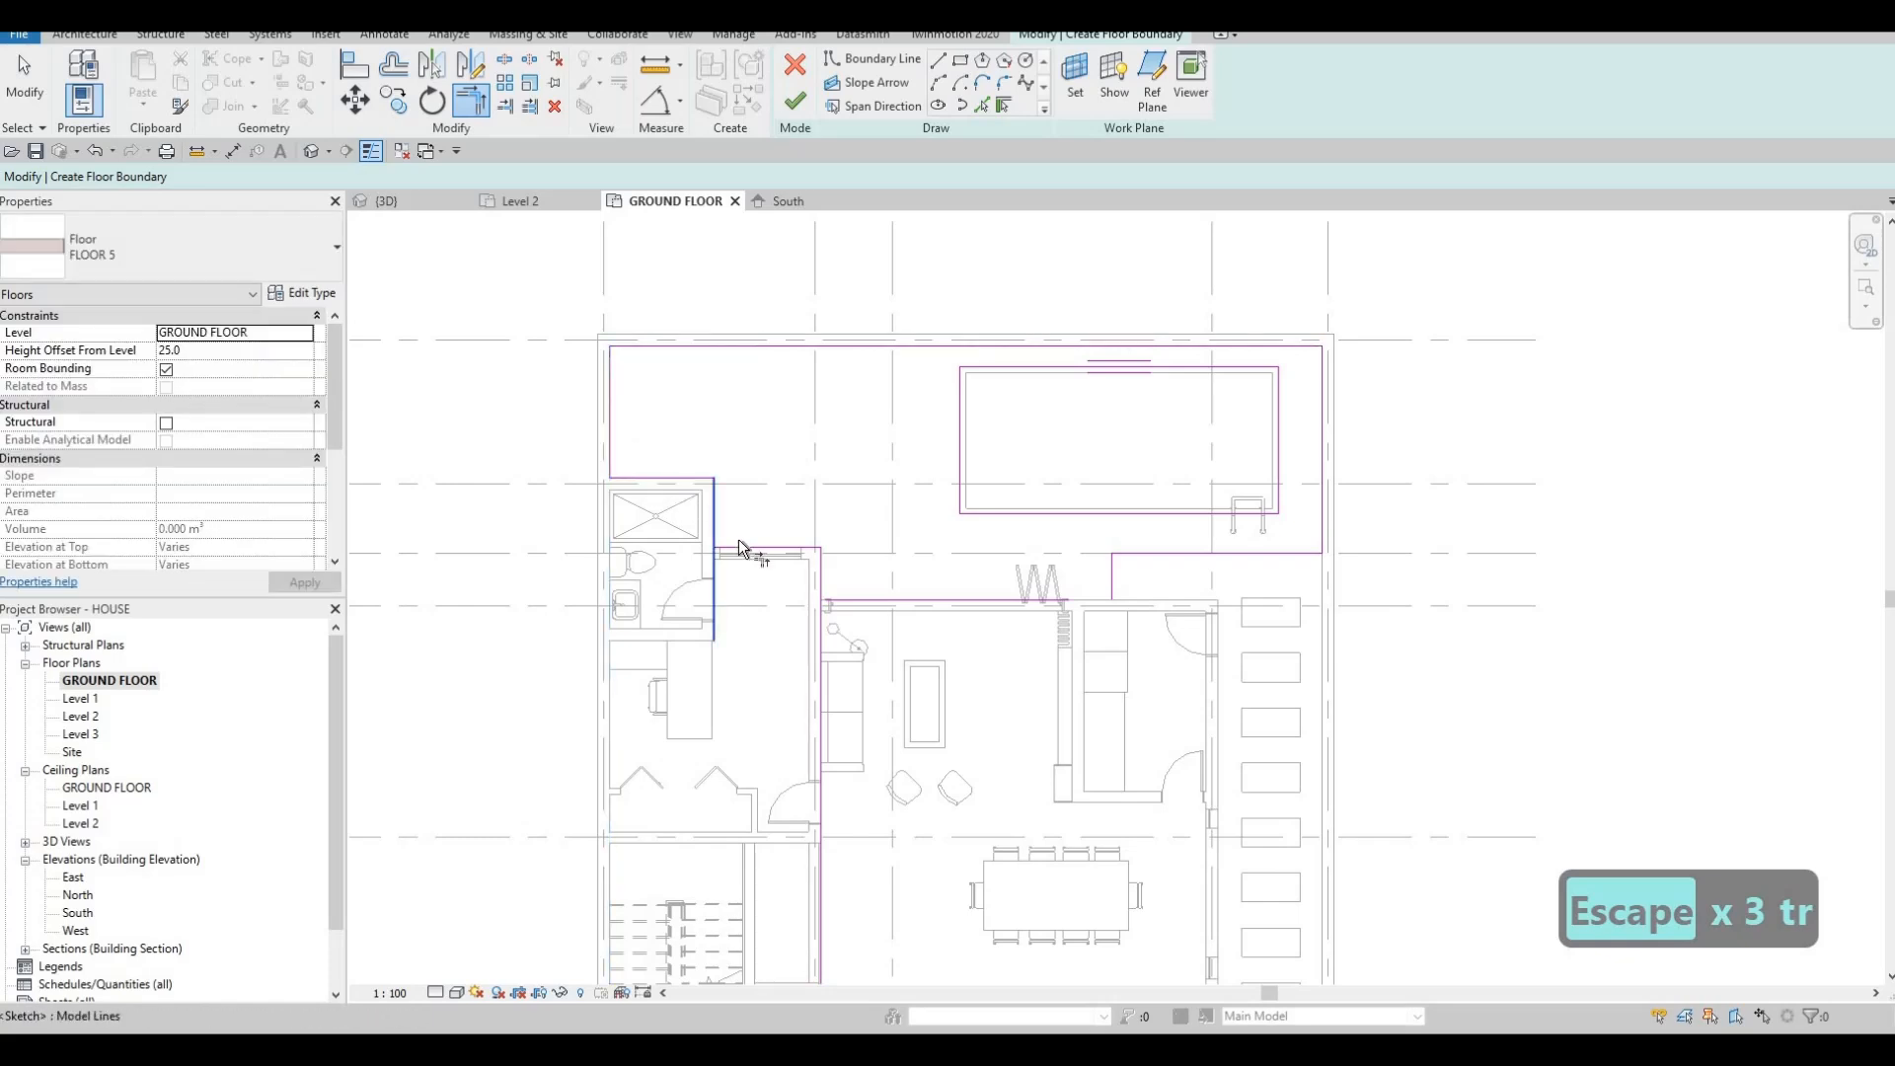
{"action": "left_click", "coordinate": [770, 549]}
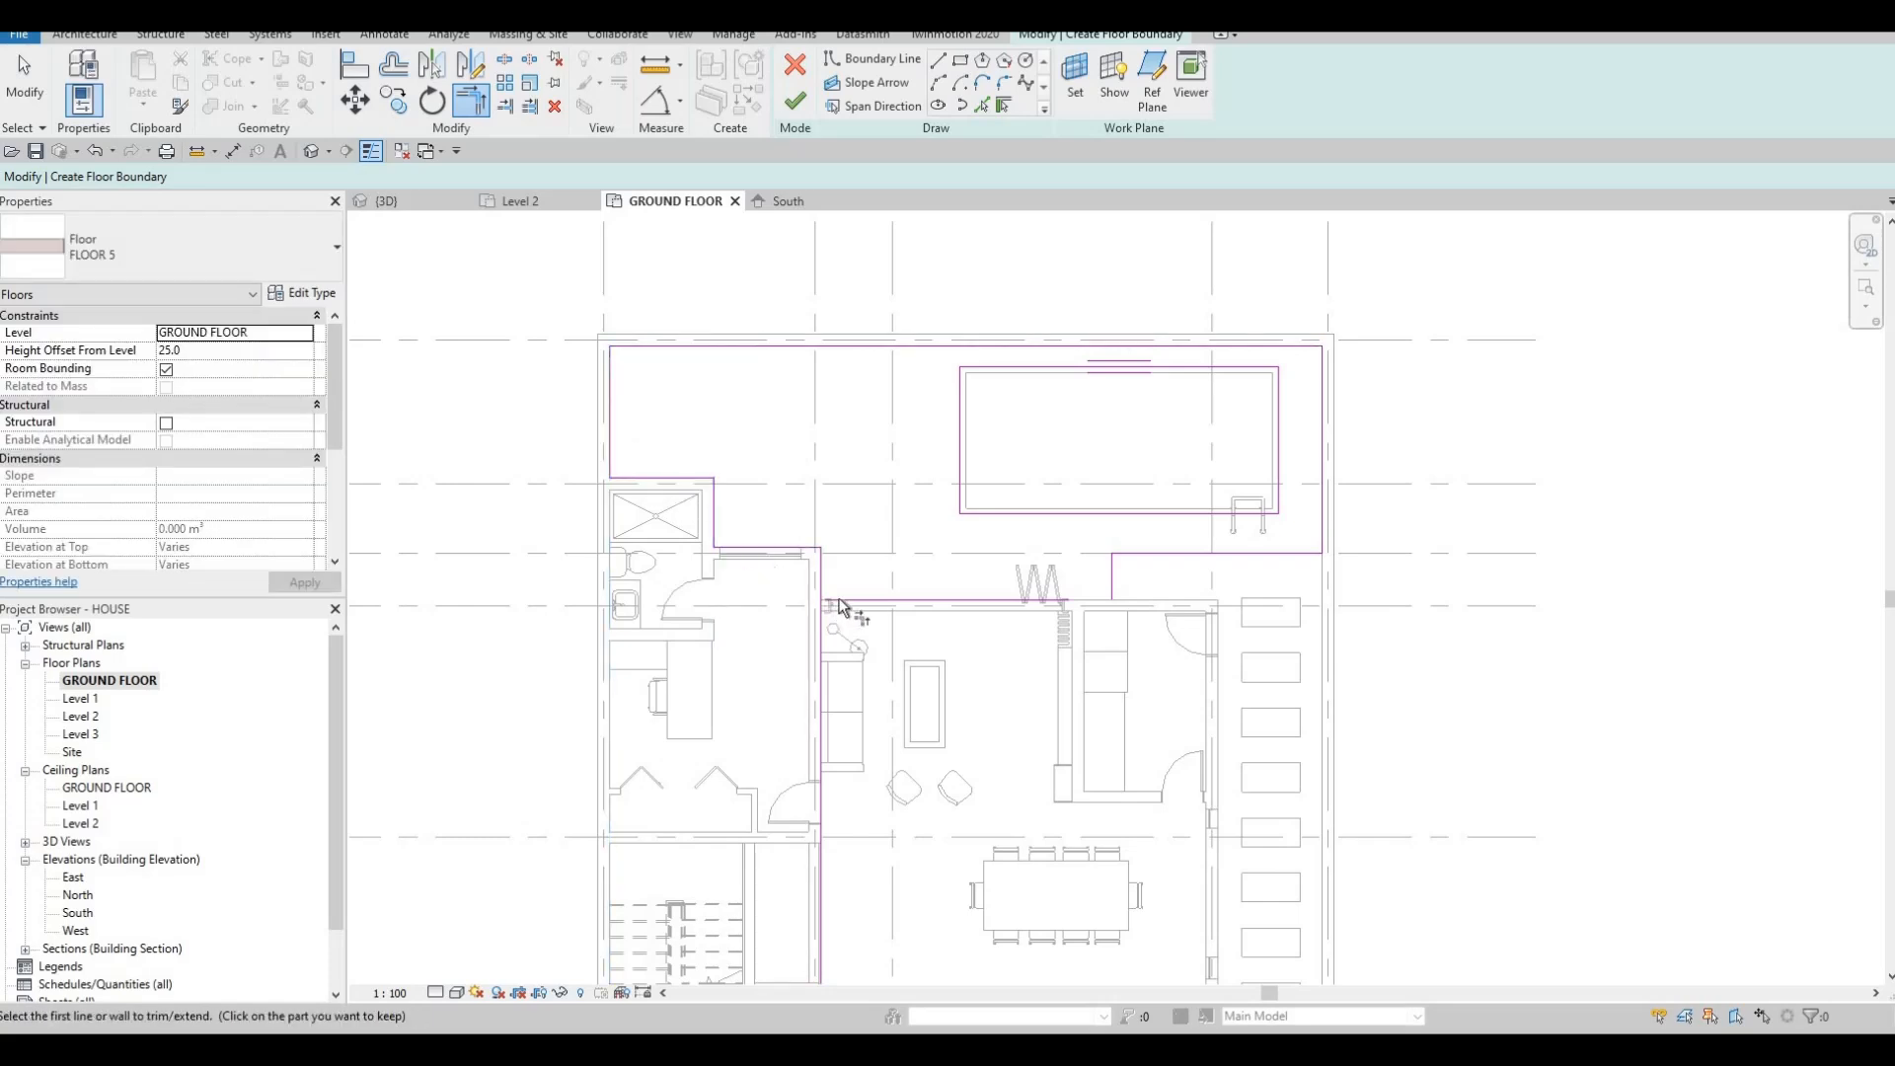
{"action": "left_click", "coordinate": [820, 584]}
{"action": "left_click", "coordinate": [1009, 601]}
{"action": "left_click", "coordinate": [1009, 601]}
{"action": "left_click", "coordinate": [1119, 584]}
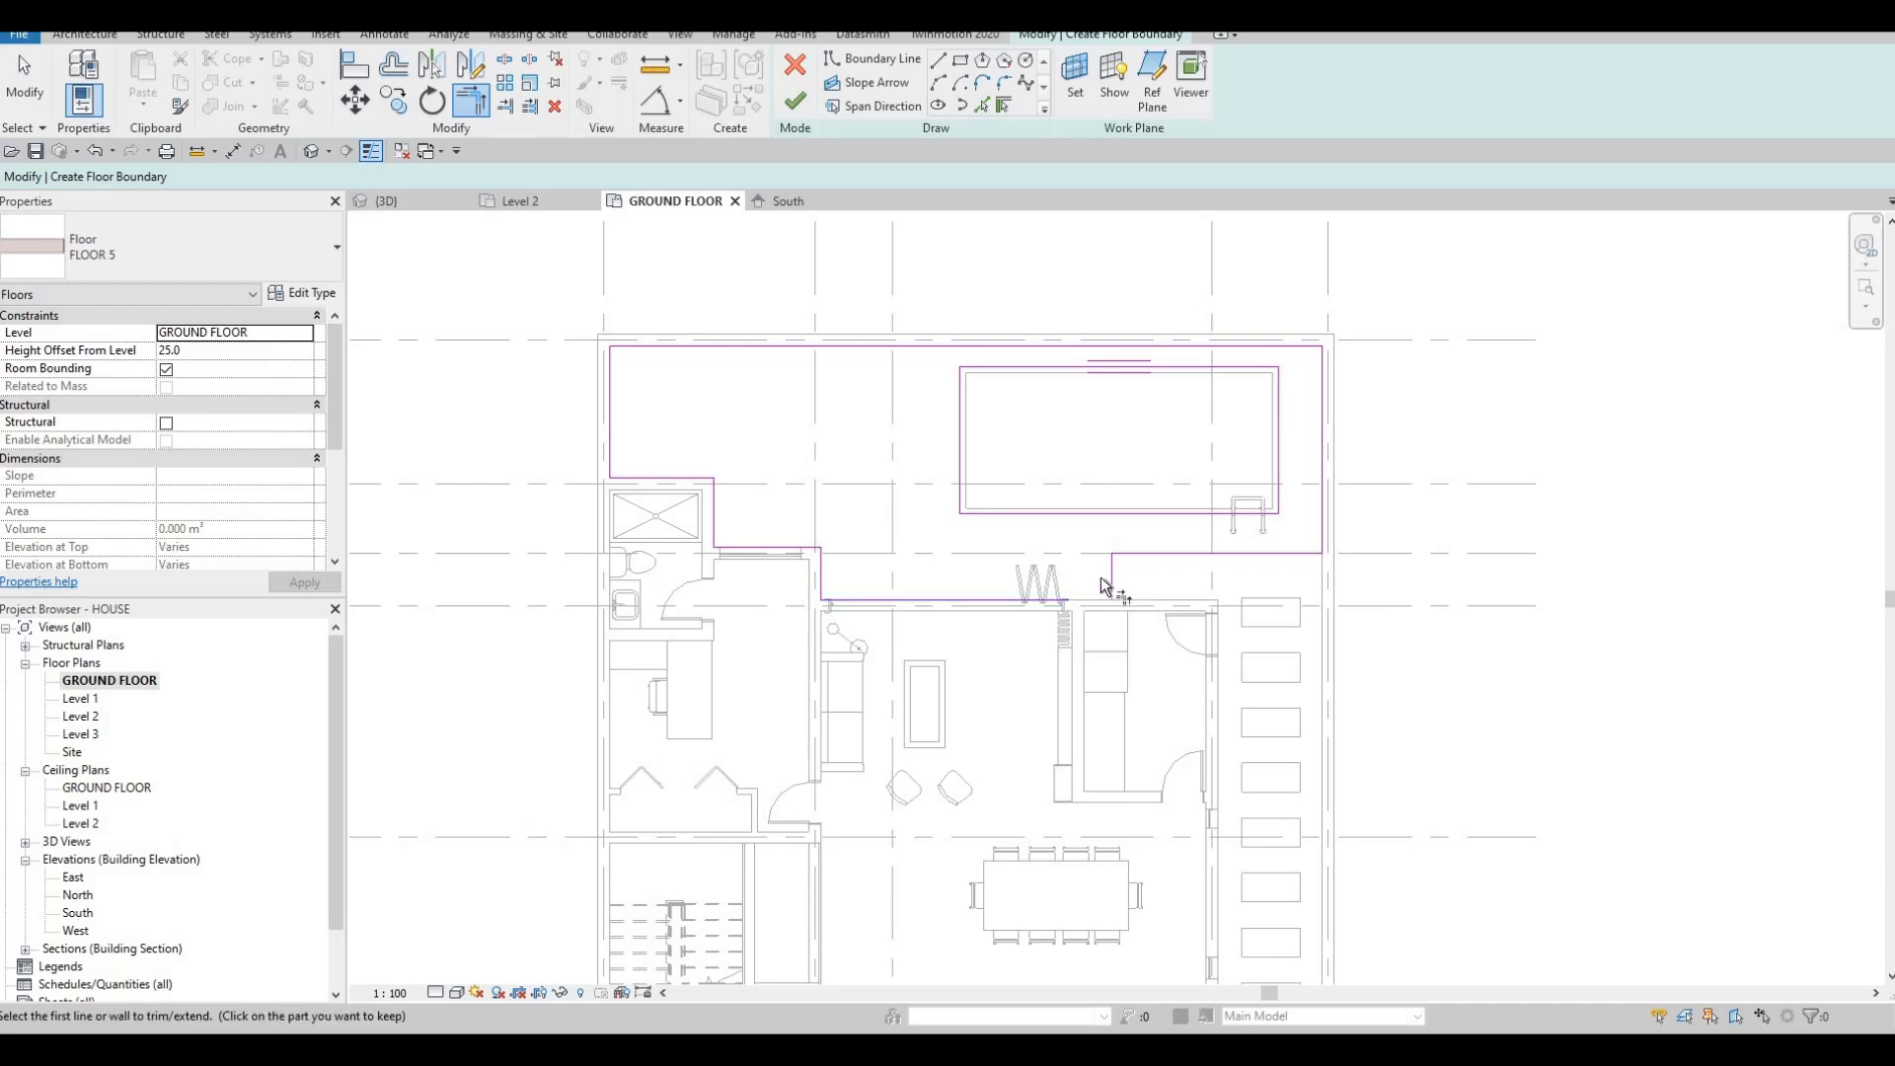
{"action": "key", "text": "Escape"}
{"action": "key", "text": "Escape"}
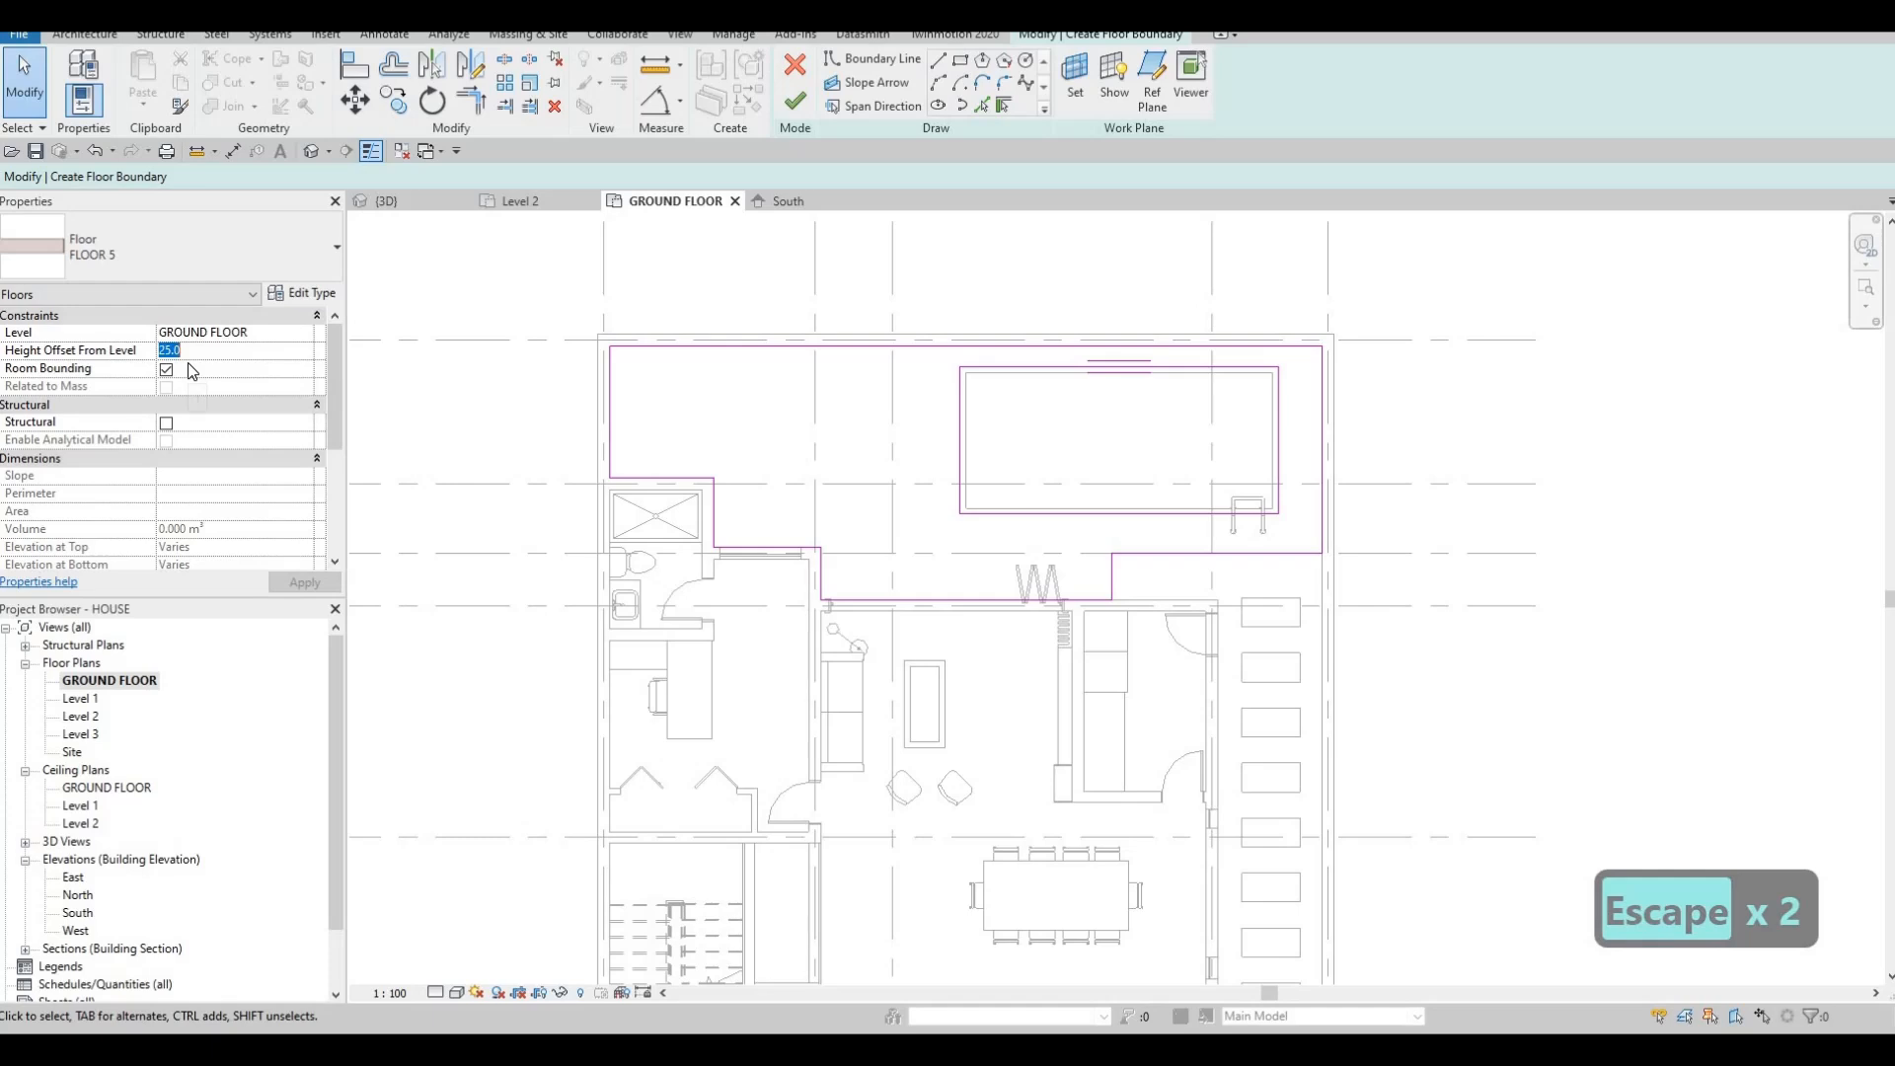
Set the floor's height offset from level to 0, finish the boundary sketch and deselect the floor.
{"action": "type", "text": "0"}
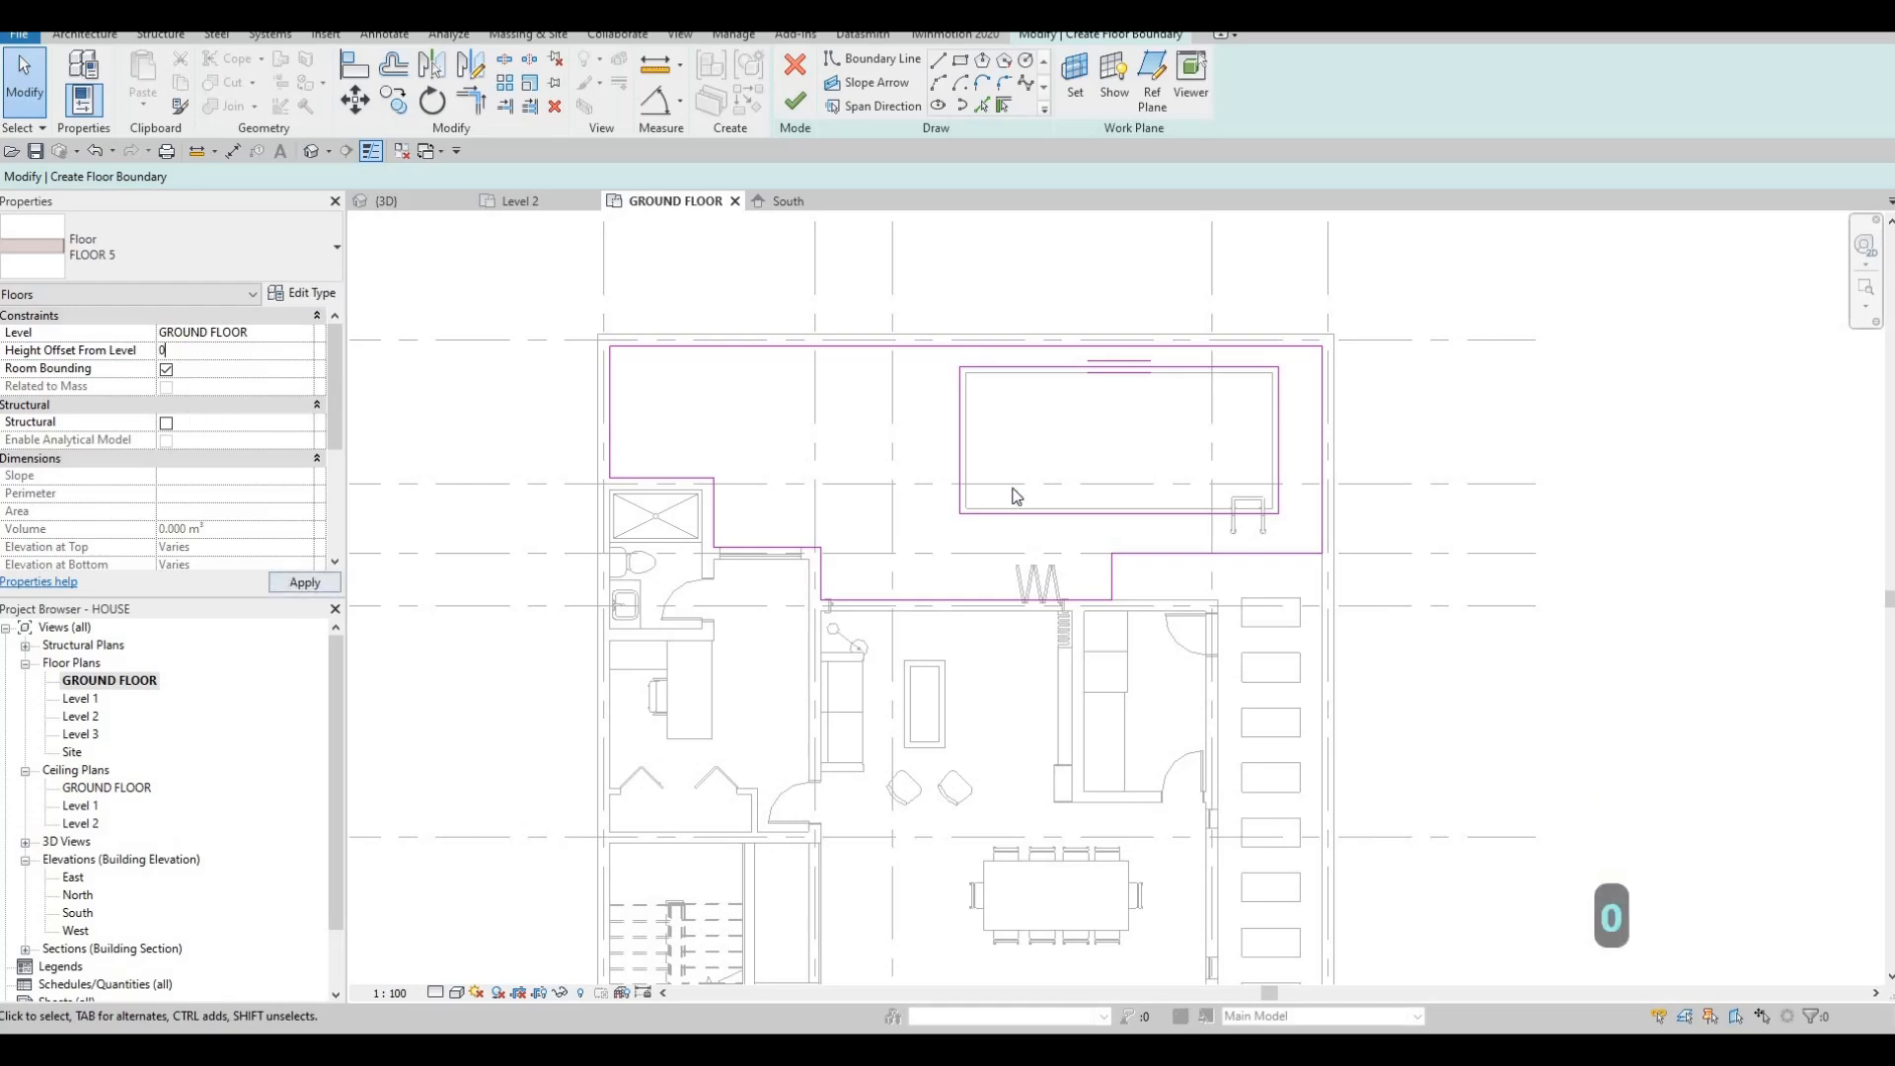
{"action": "left_click", "coordinate": [795, 100]}
{"action": "key", "text": "Escape"}
{"action": "key", "text": "Escape"}
{"action": "key", "text": "Escape"}
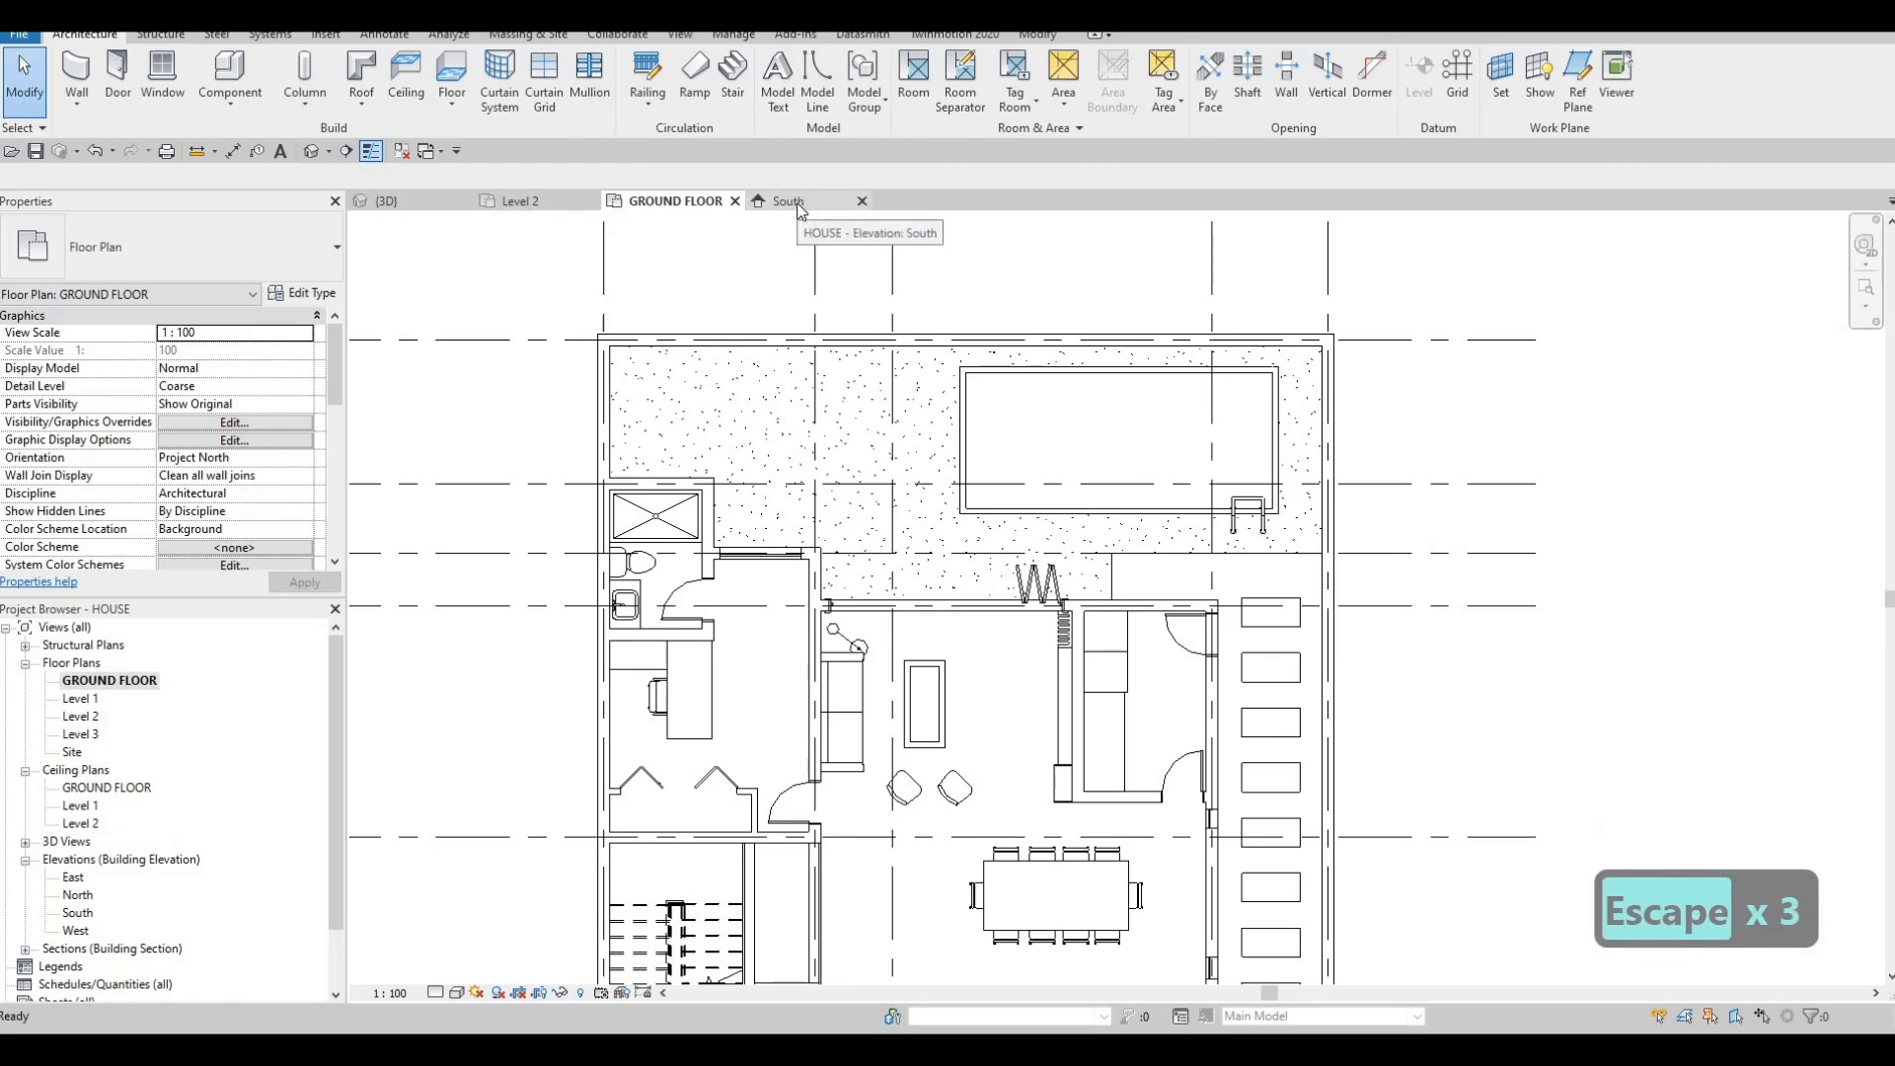
Examine the new pool-side floor in the 3D view, the South elevation and the GROUND FLOOR plan.
{"action": "left_click", "coordinate": [456, 203]}
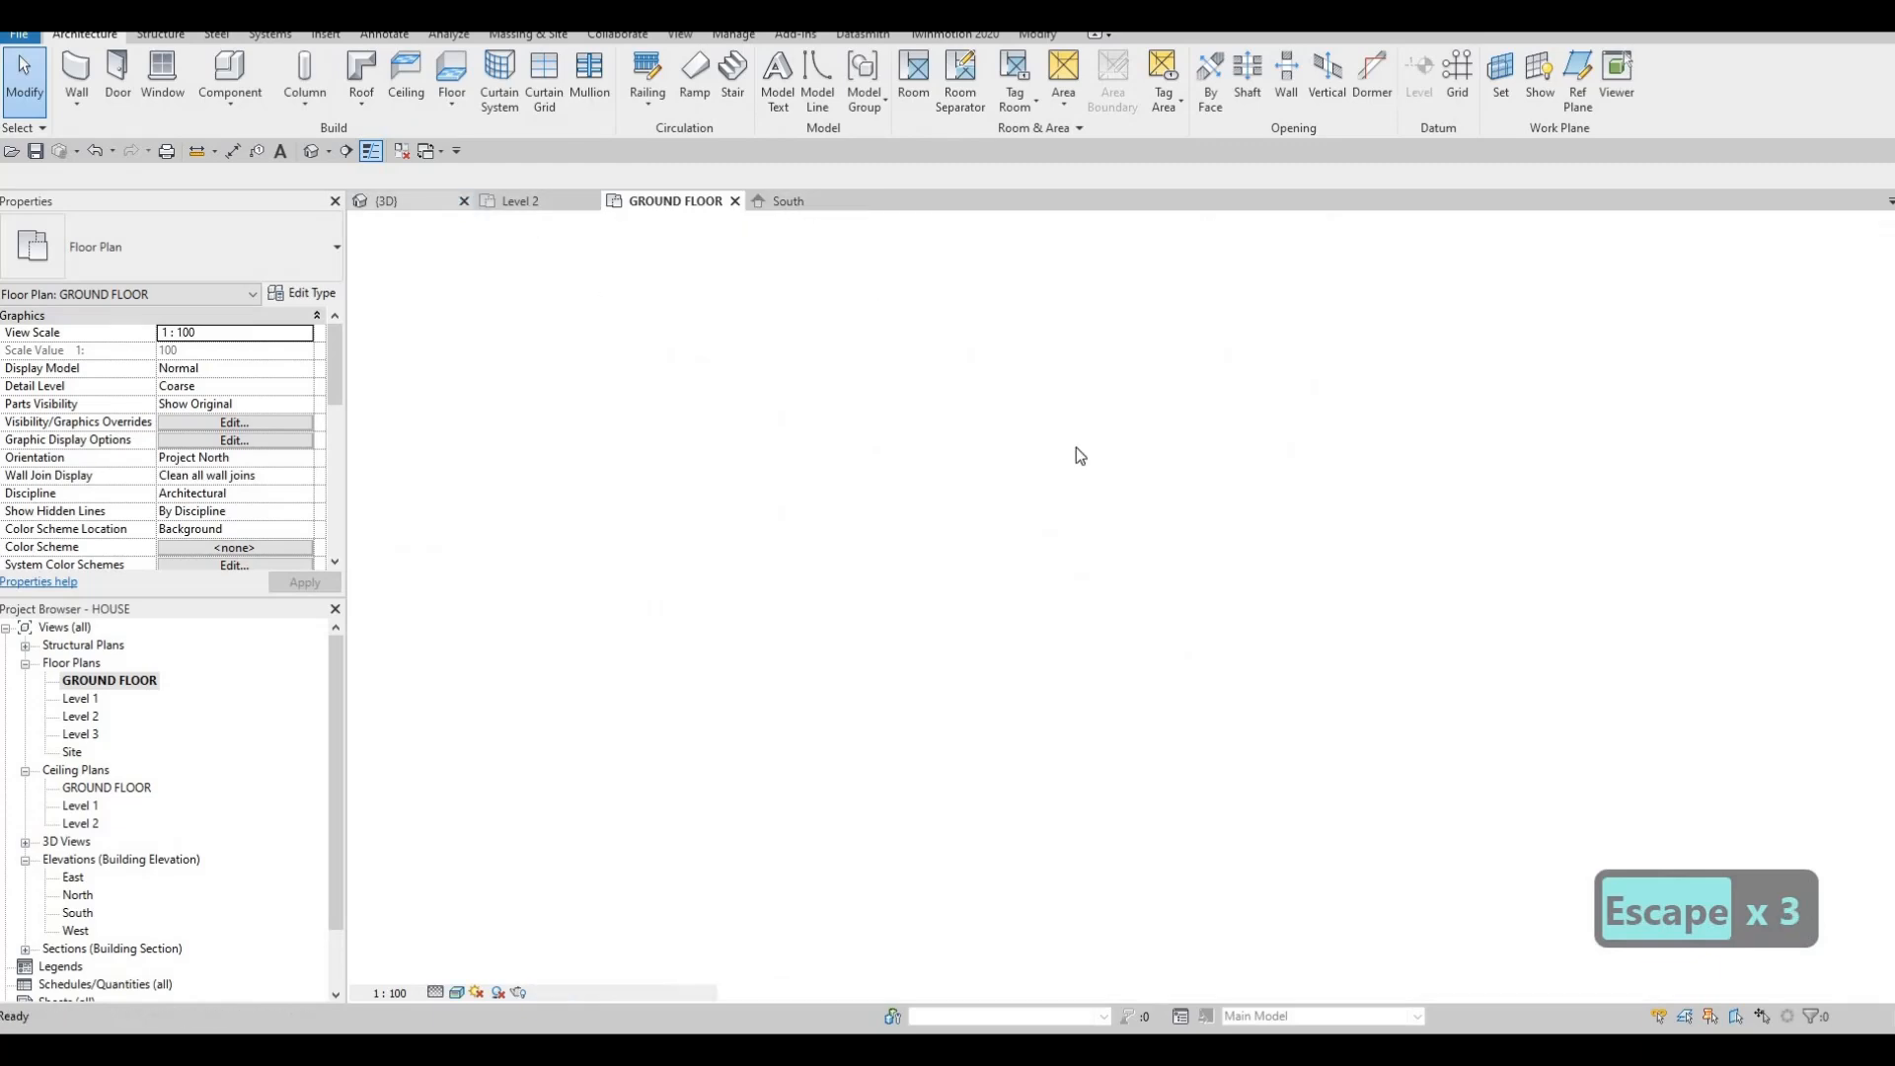
{"action": "key", "text": "Escape"}
{"action": "middle_click_drag", "start_coordinate": [1163, 564], "coordinate": [1273, 490], "text": "shift"}
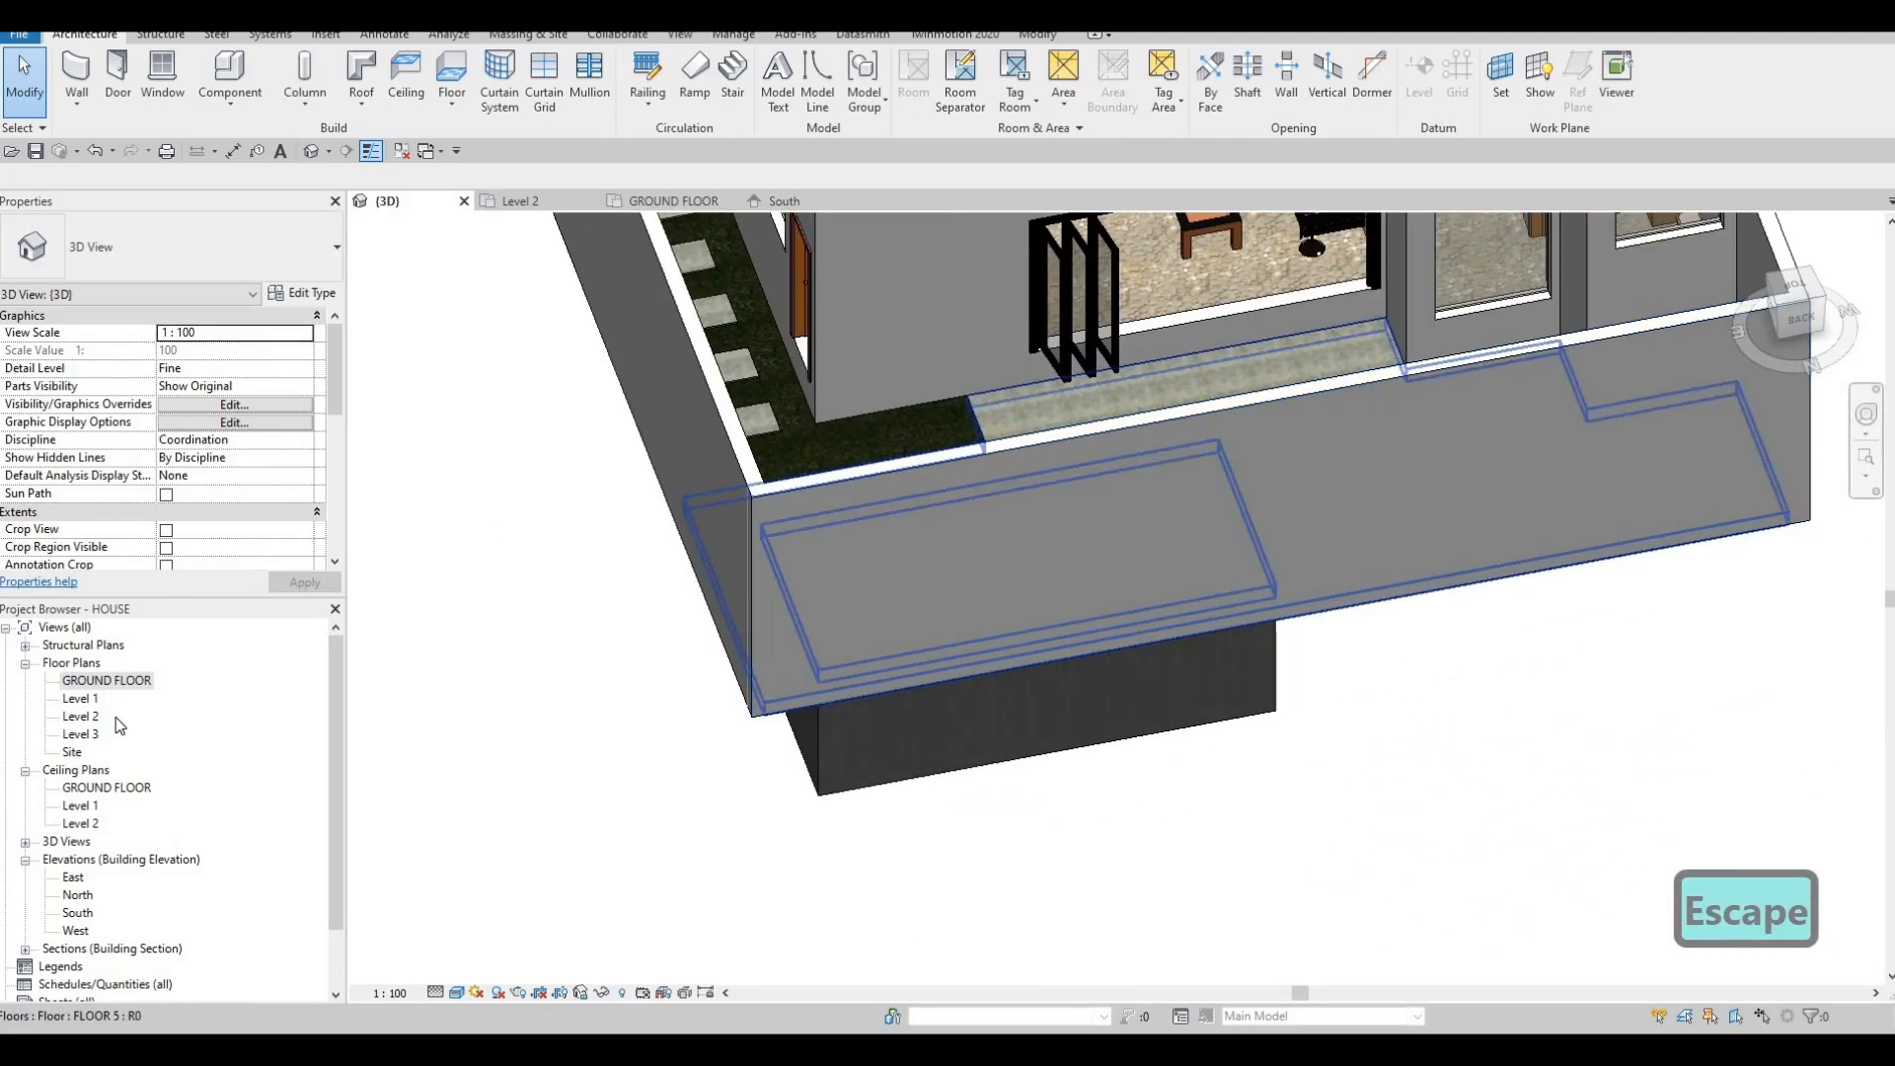
{"action": "double_click", "coordinate": [77, 913]}
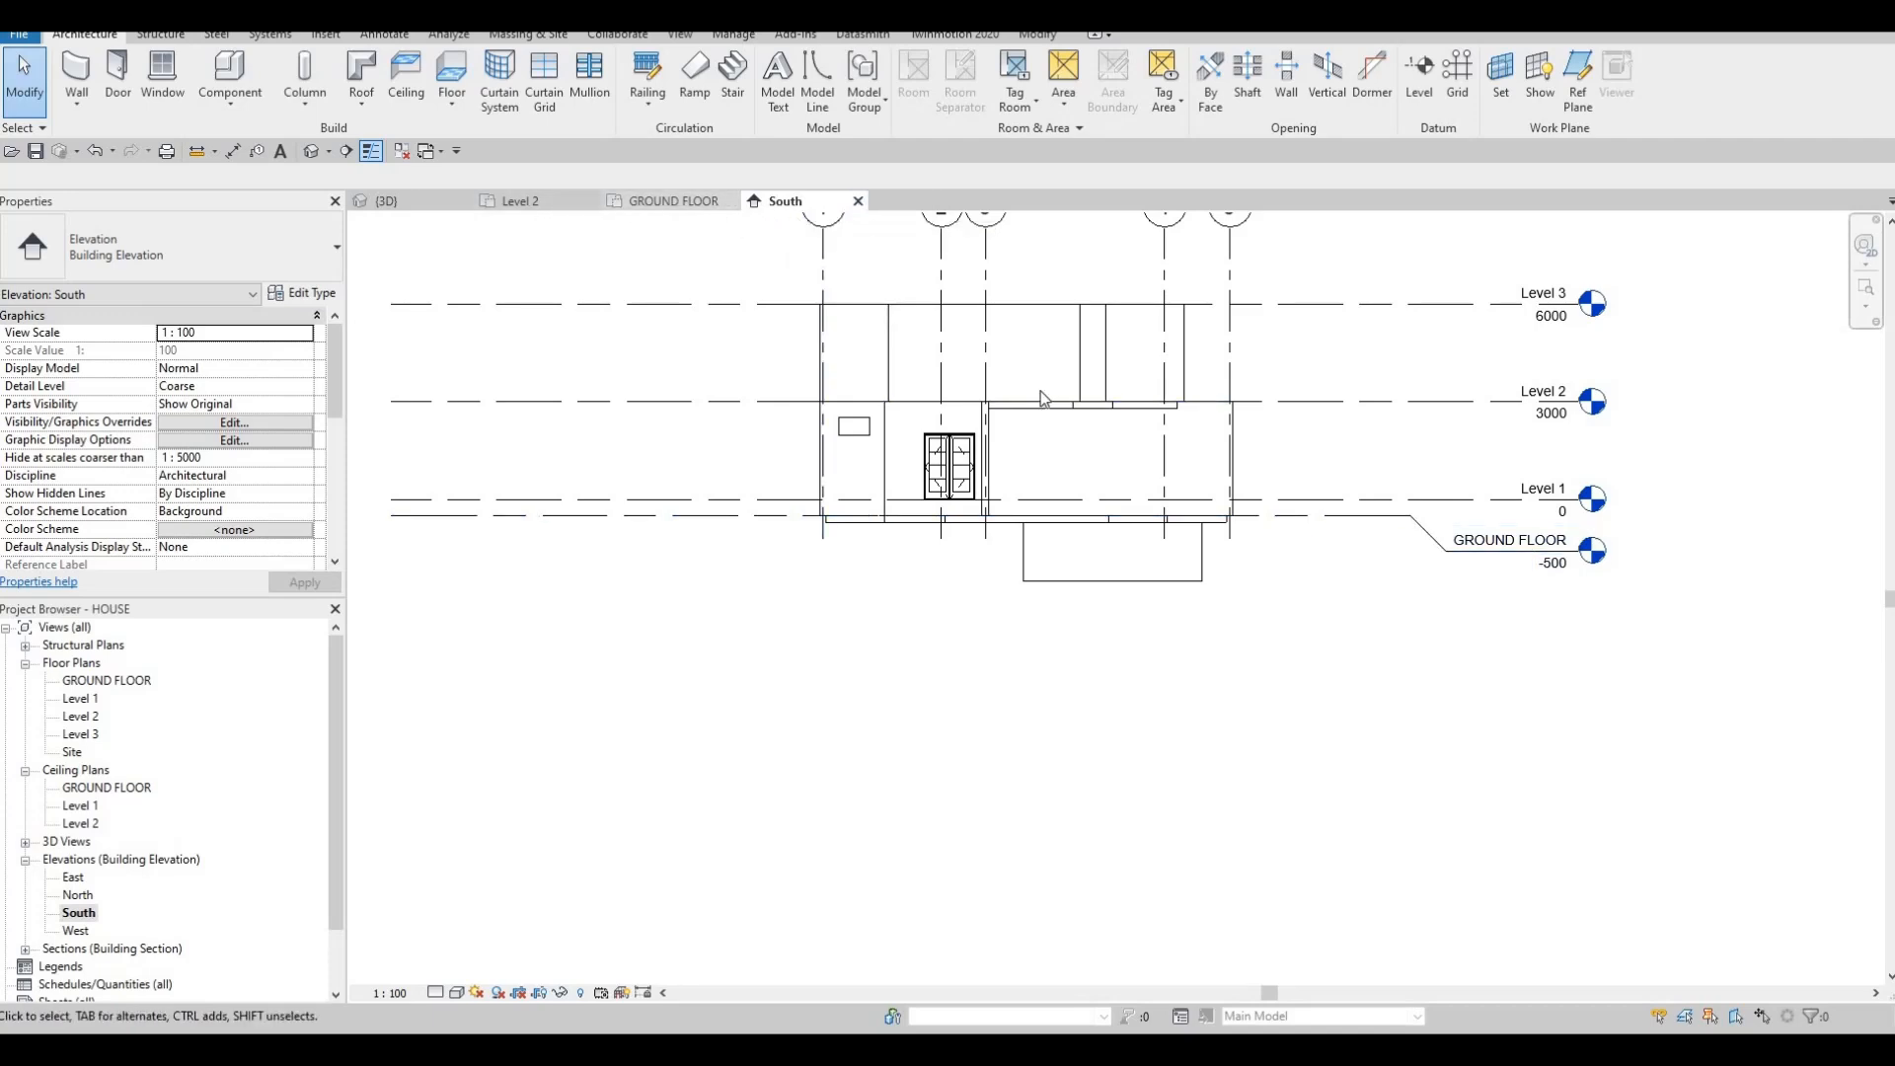
{"action": "left_click", "coordinate": [675, 206]}
{"action": "scroll", "coordinate": [927, 447], "scroll_direction": "down", "scroll_amount": 3}
{"action": "key", "text": "Escape"}
{"action": "scroll", "coordinate": [928, 446], "scroll_direction": "up", "scroll_amount": 3}
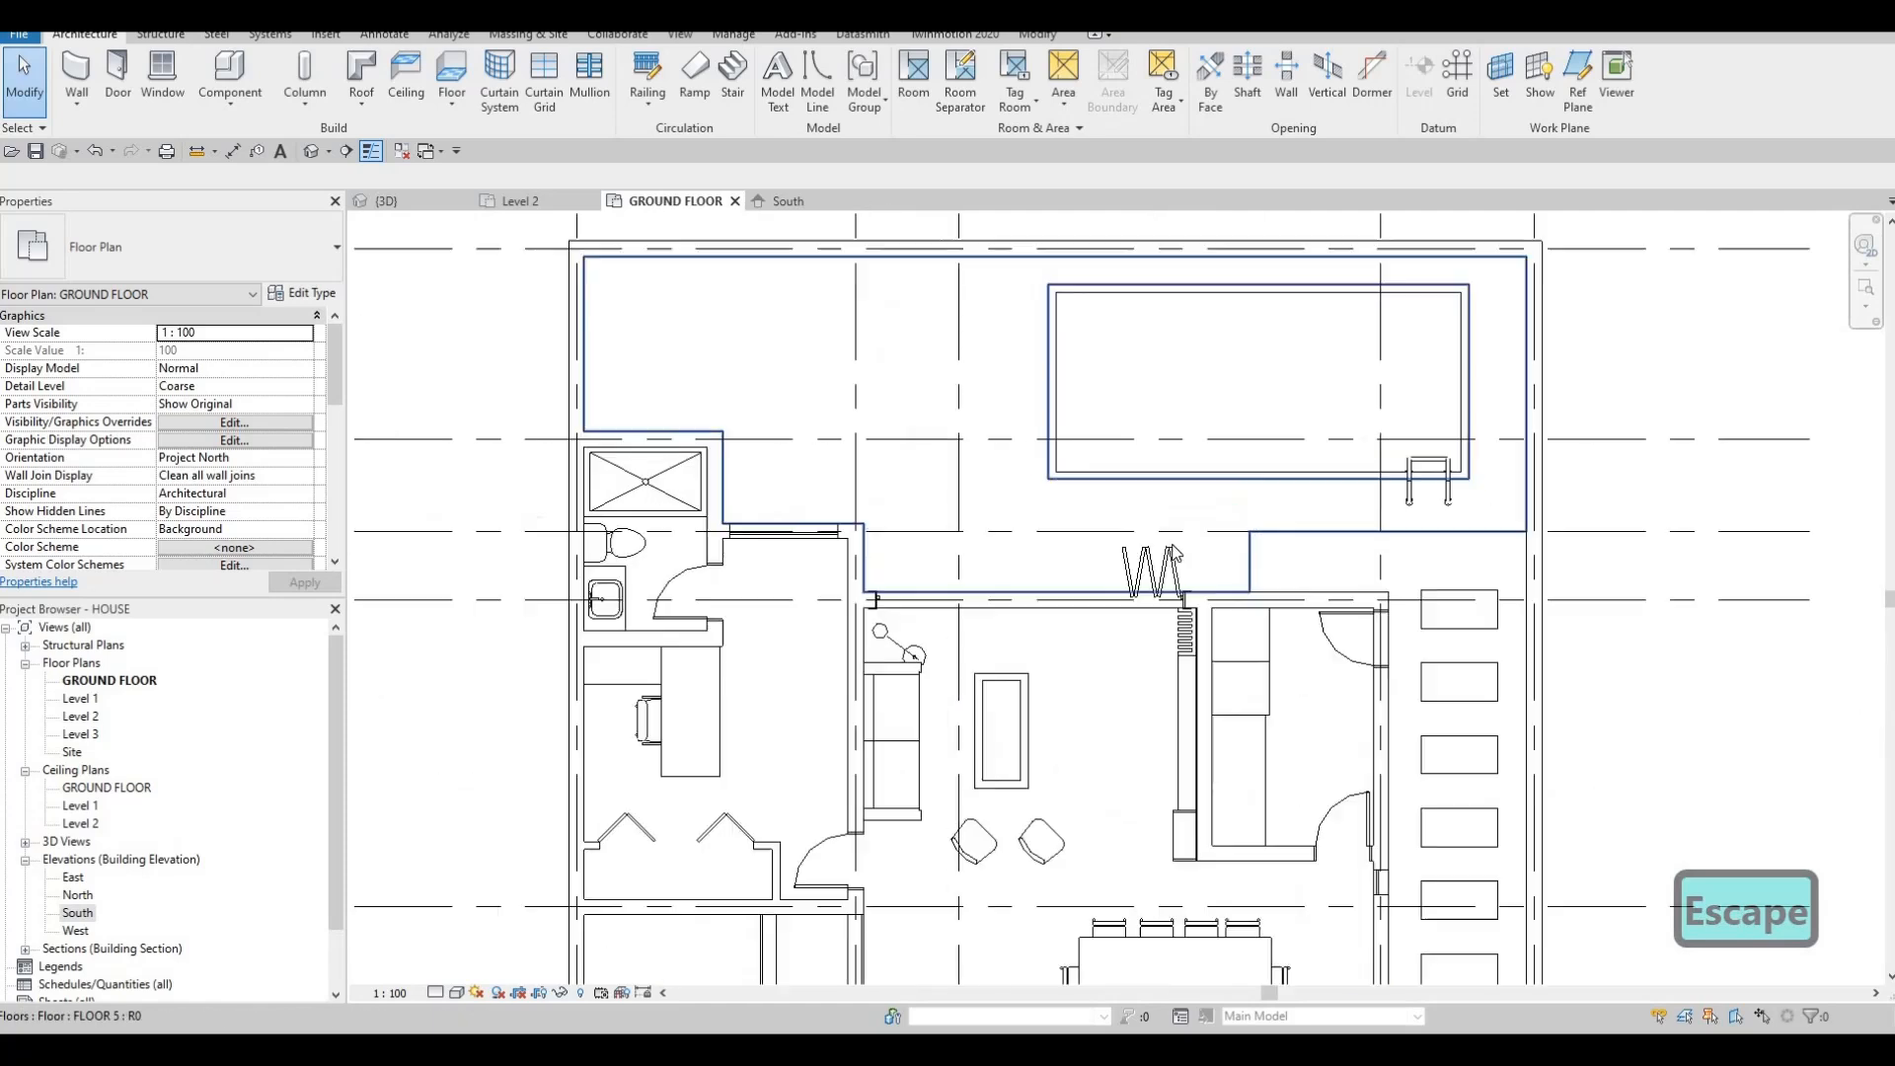
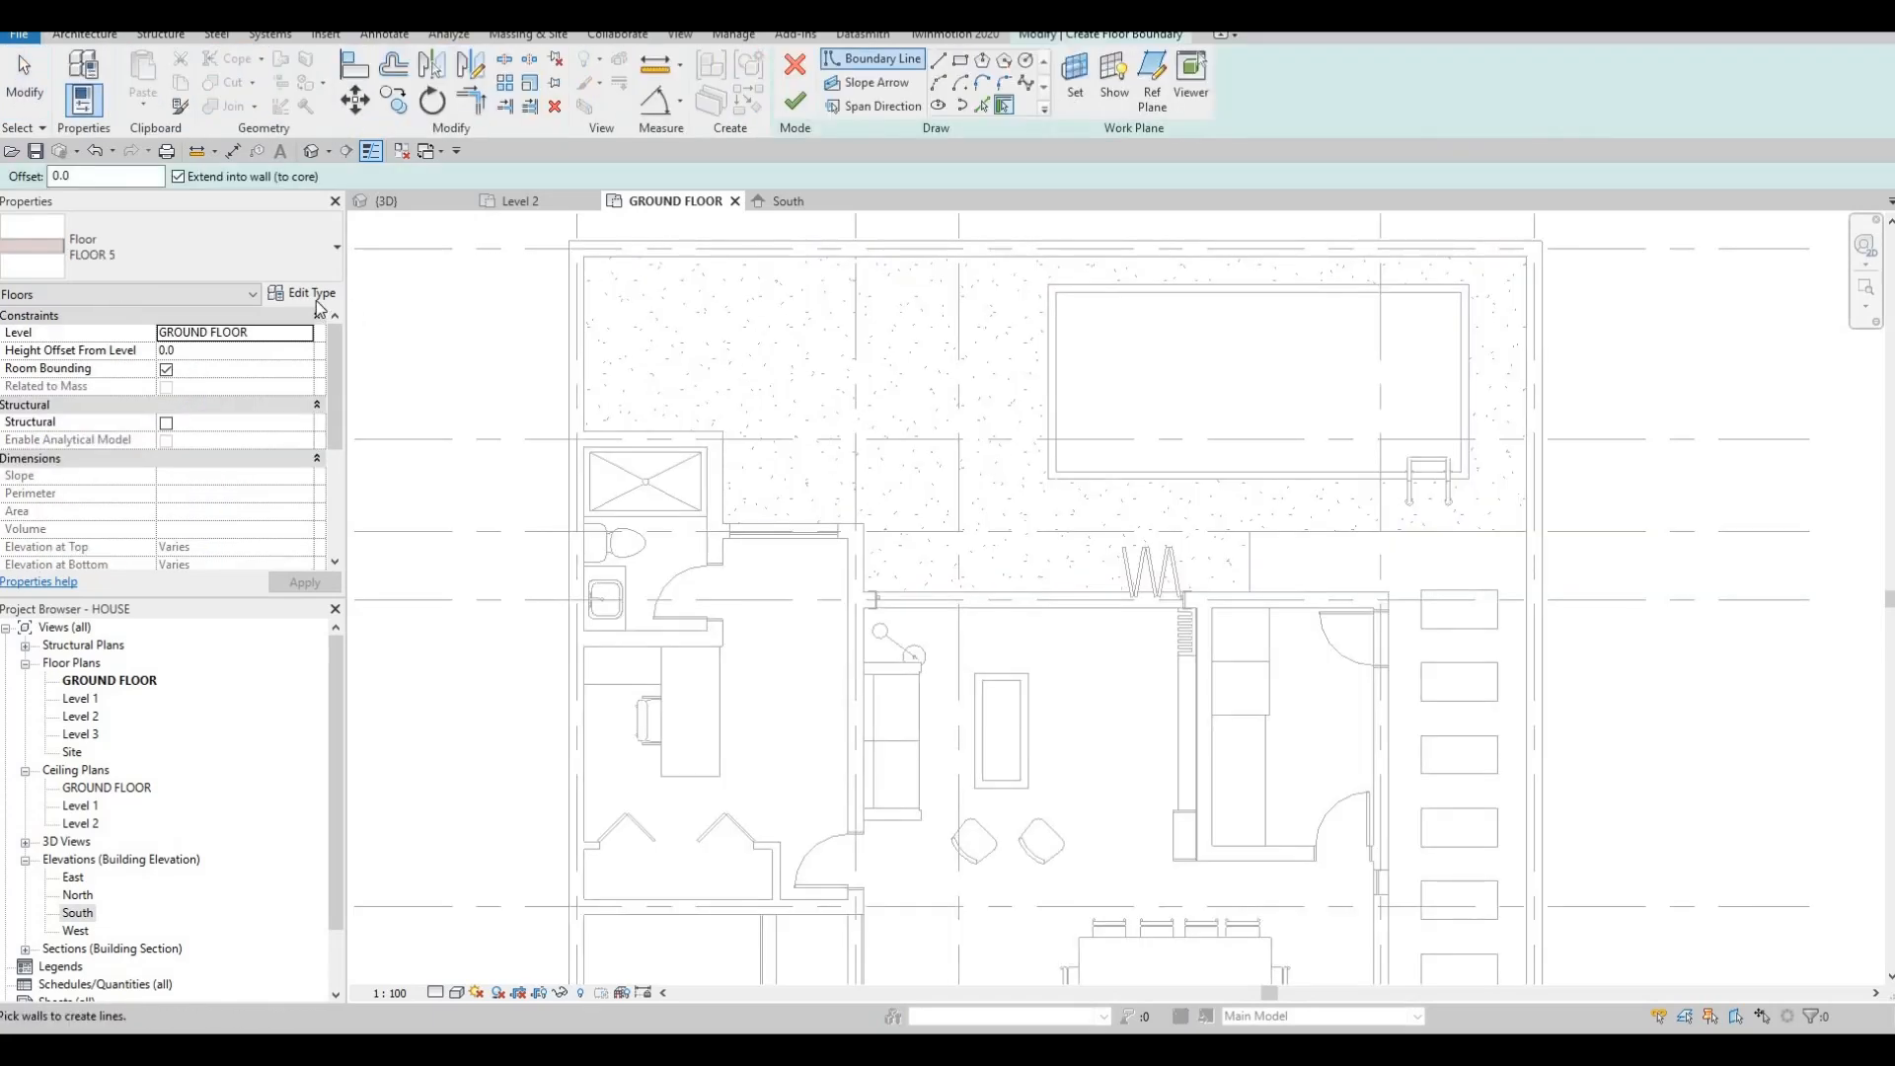
Duplicate the floor type as FLOOR 6 and open its structure for editing.
{"action": "left_click", "coordinate": [314, 293]}
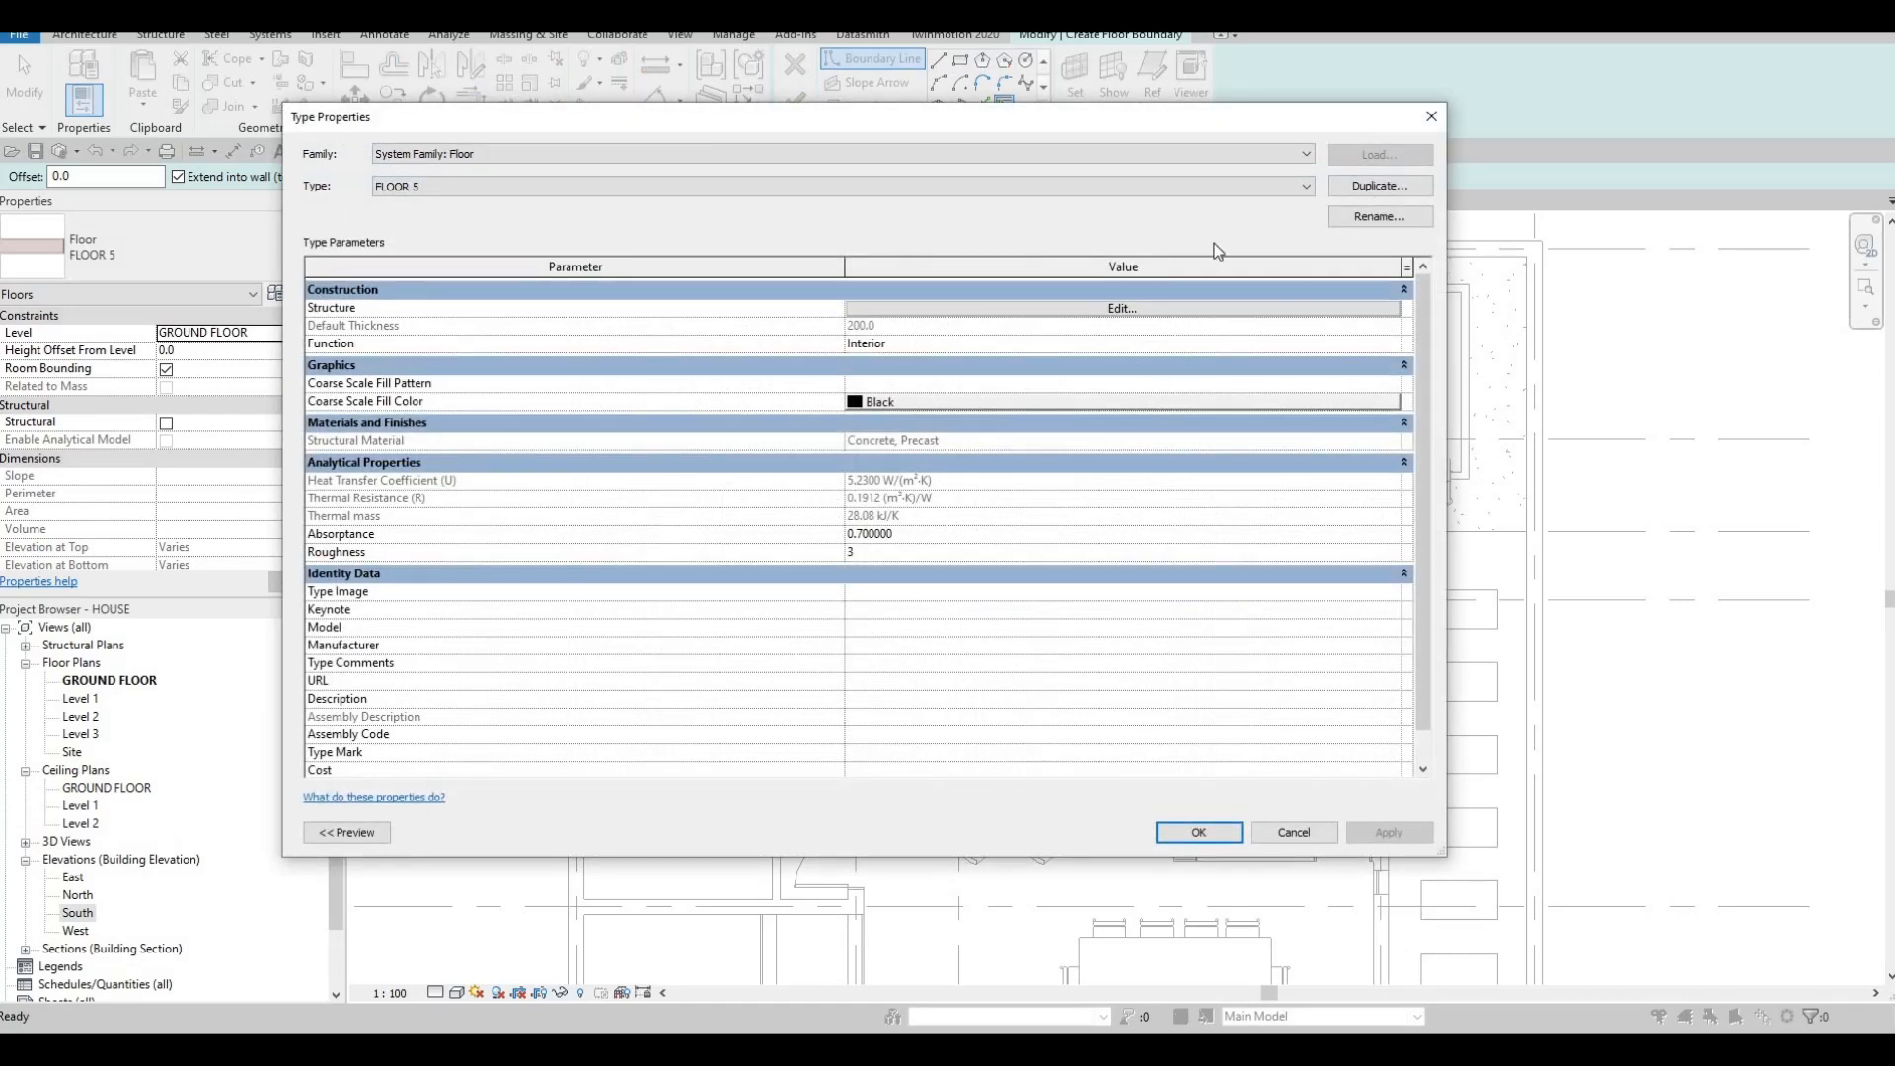
{"action": "key", "text": "Return"}
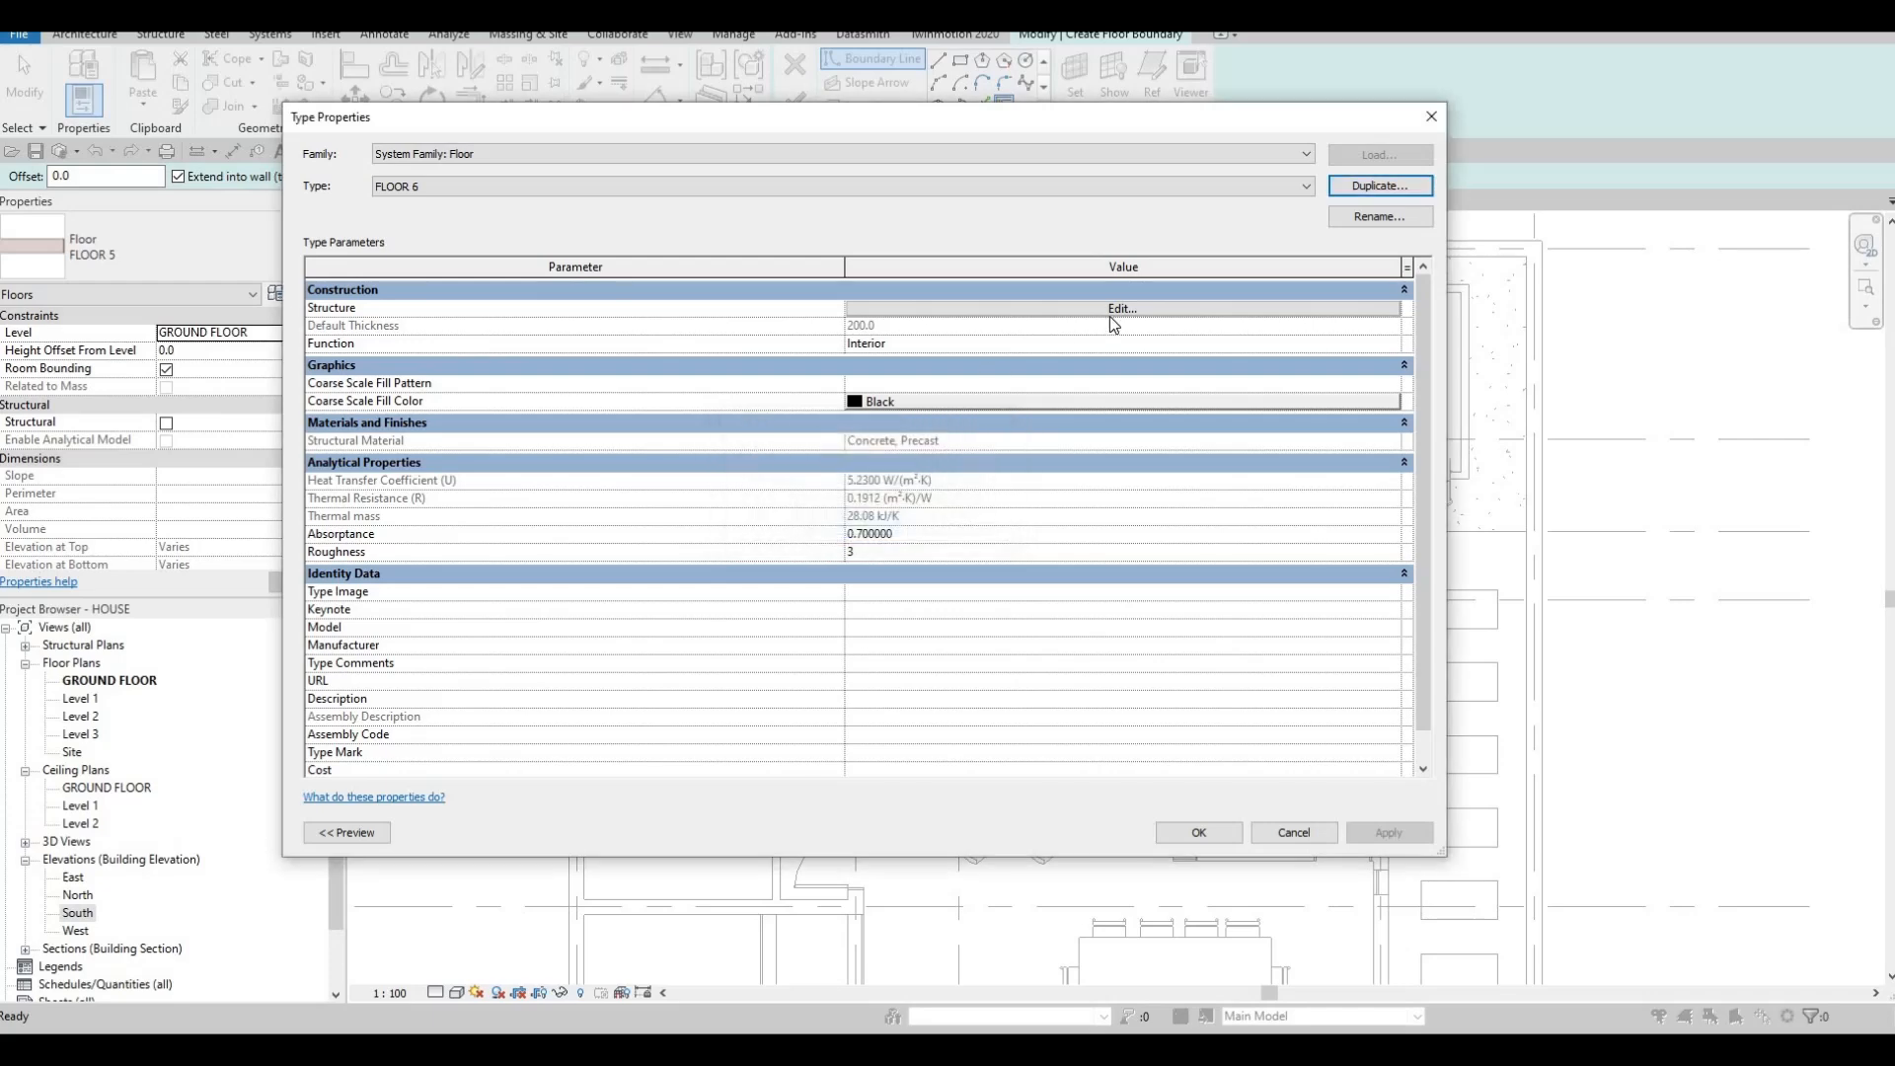
{"action": "left_click", "coordinate": [1104, 312]}
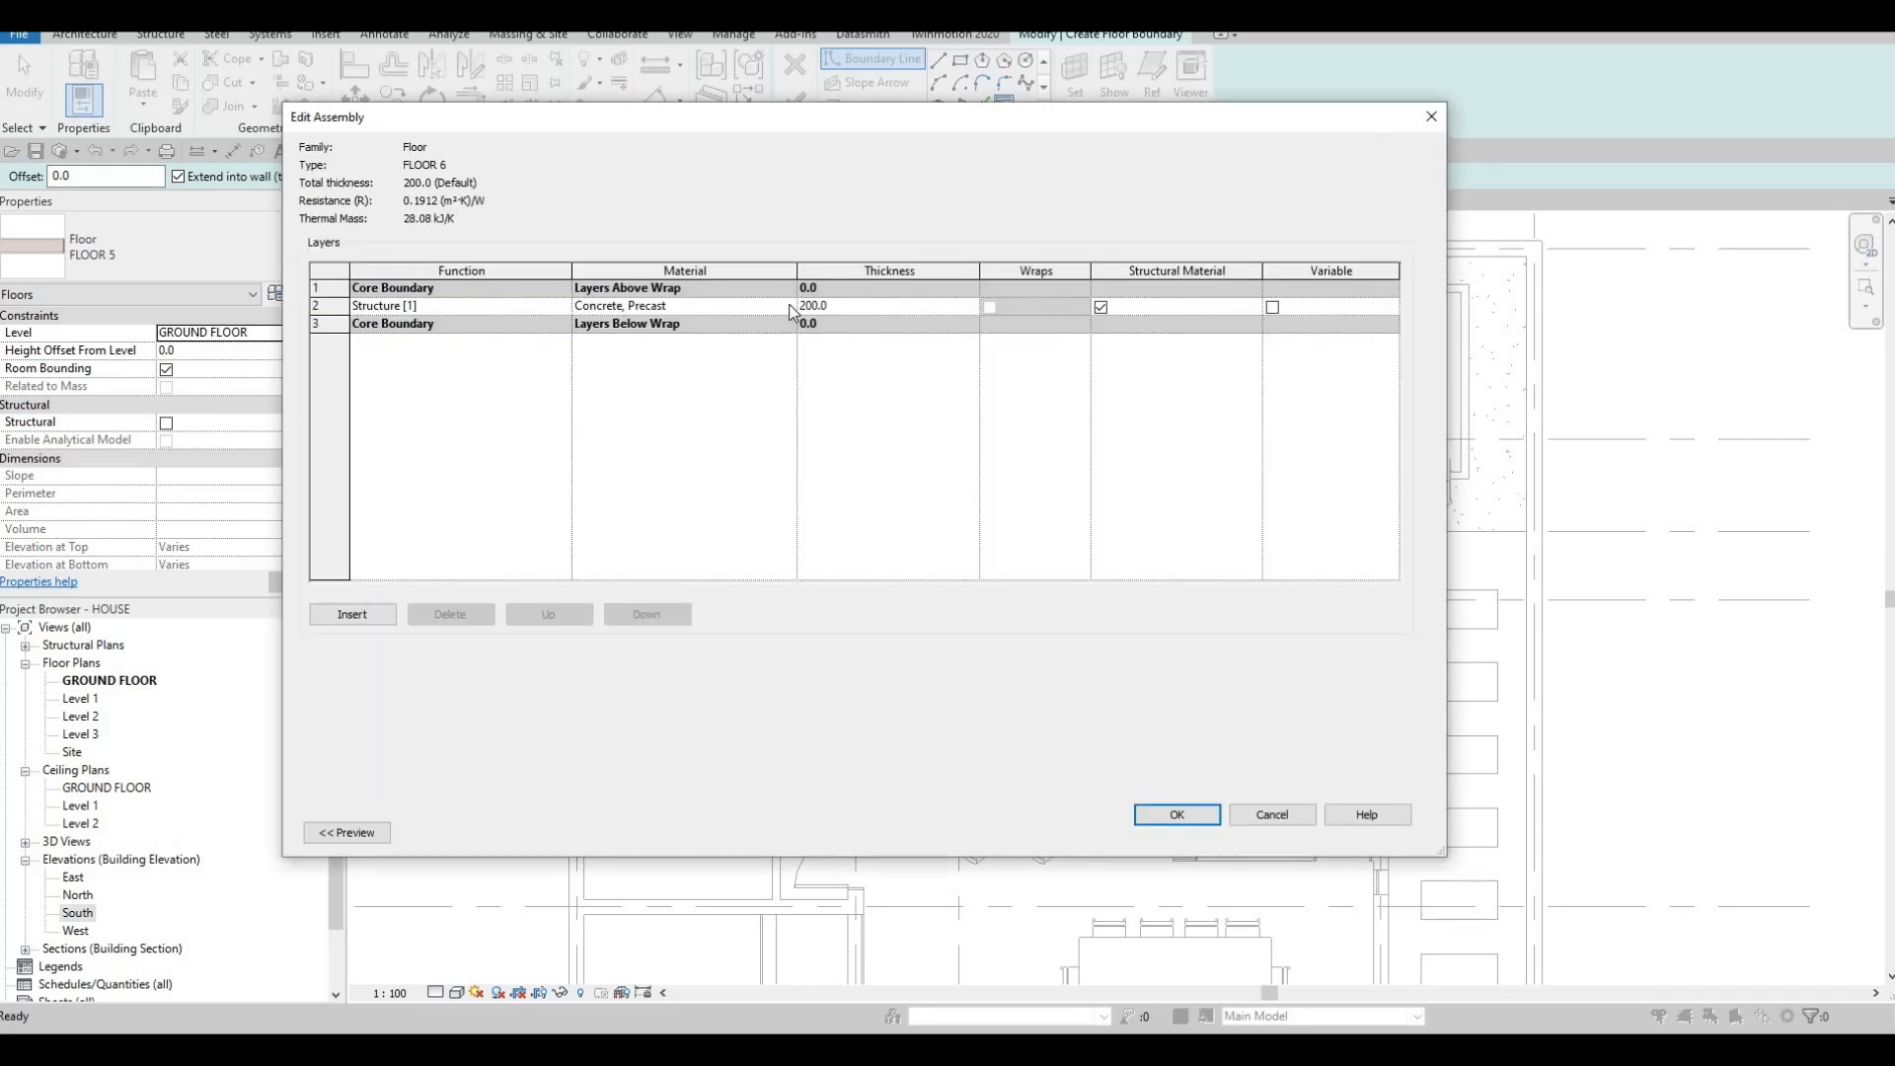
Assign Maple - Semigloss from the AEC wood materials to FLOOR 6's structure layer and accept the type changes.
{"action": "left_click", "coordinate": [789, 307]}
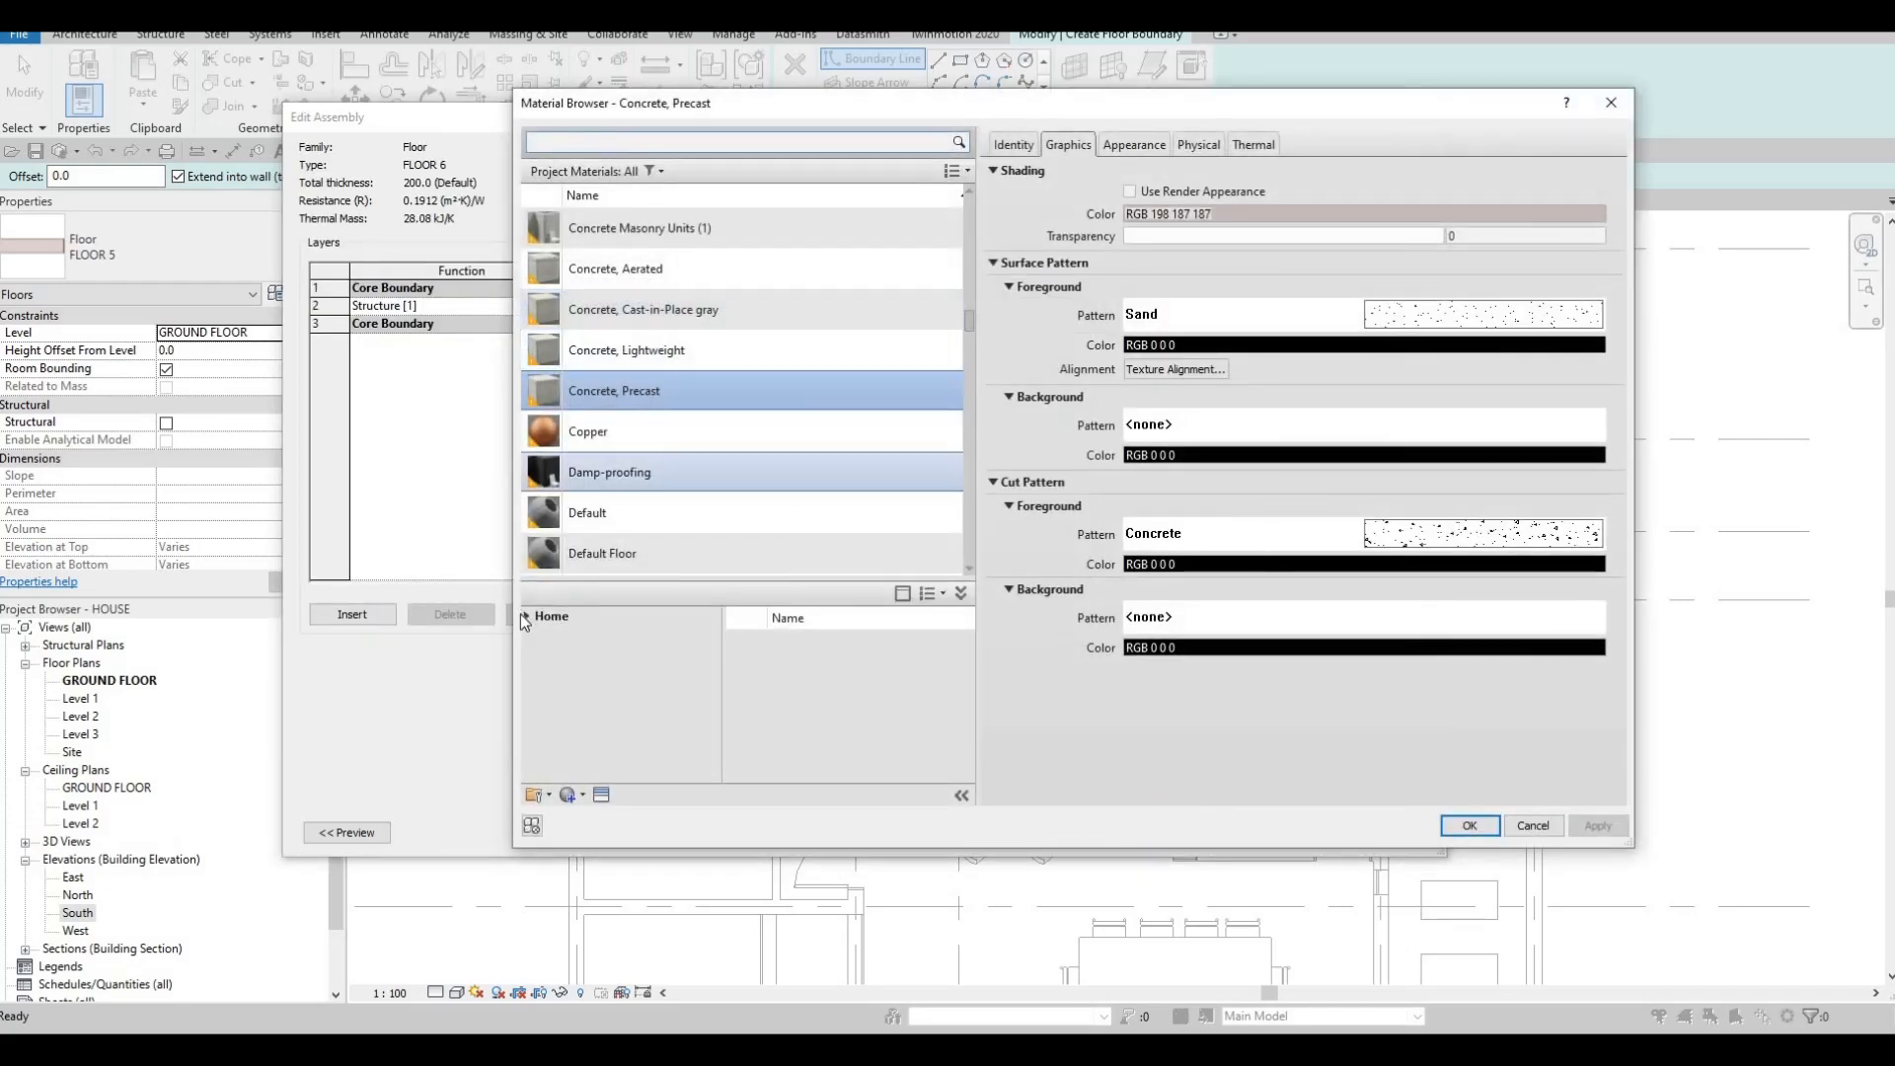
{"action": "left_click", "coordinate": [527, 614]}
{"action": "left_click", "coordinate": [535, 653]}
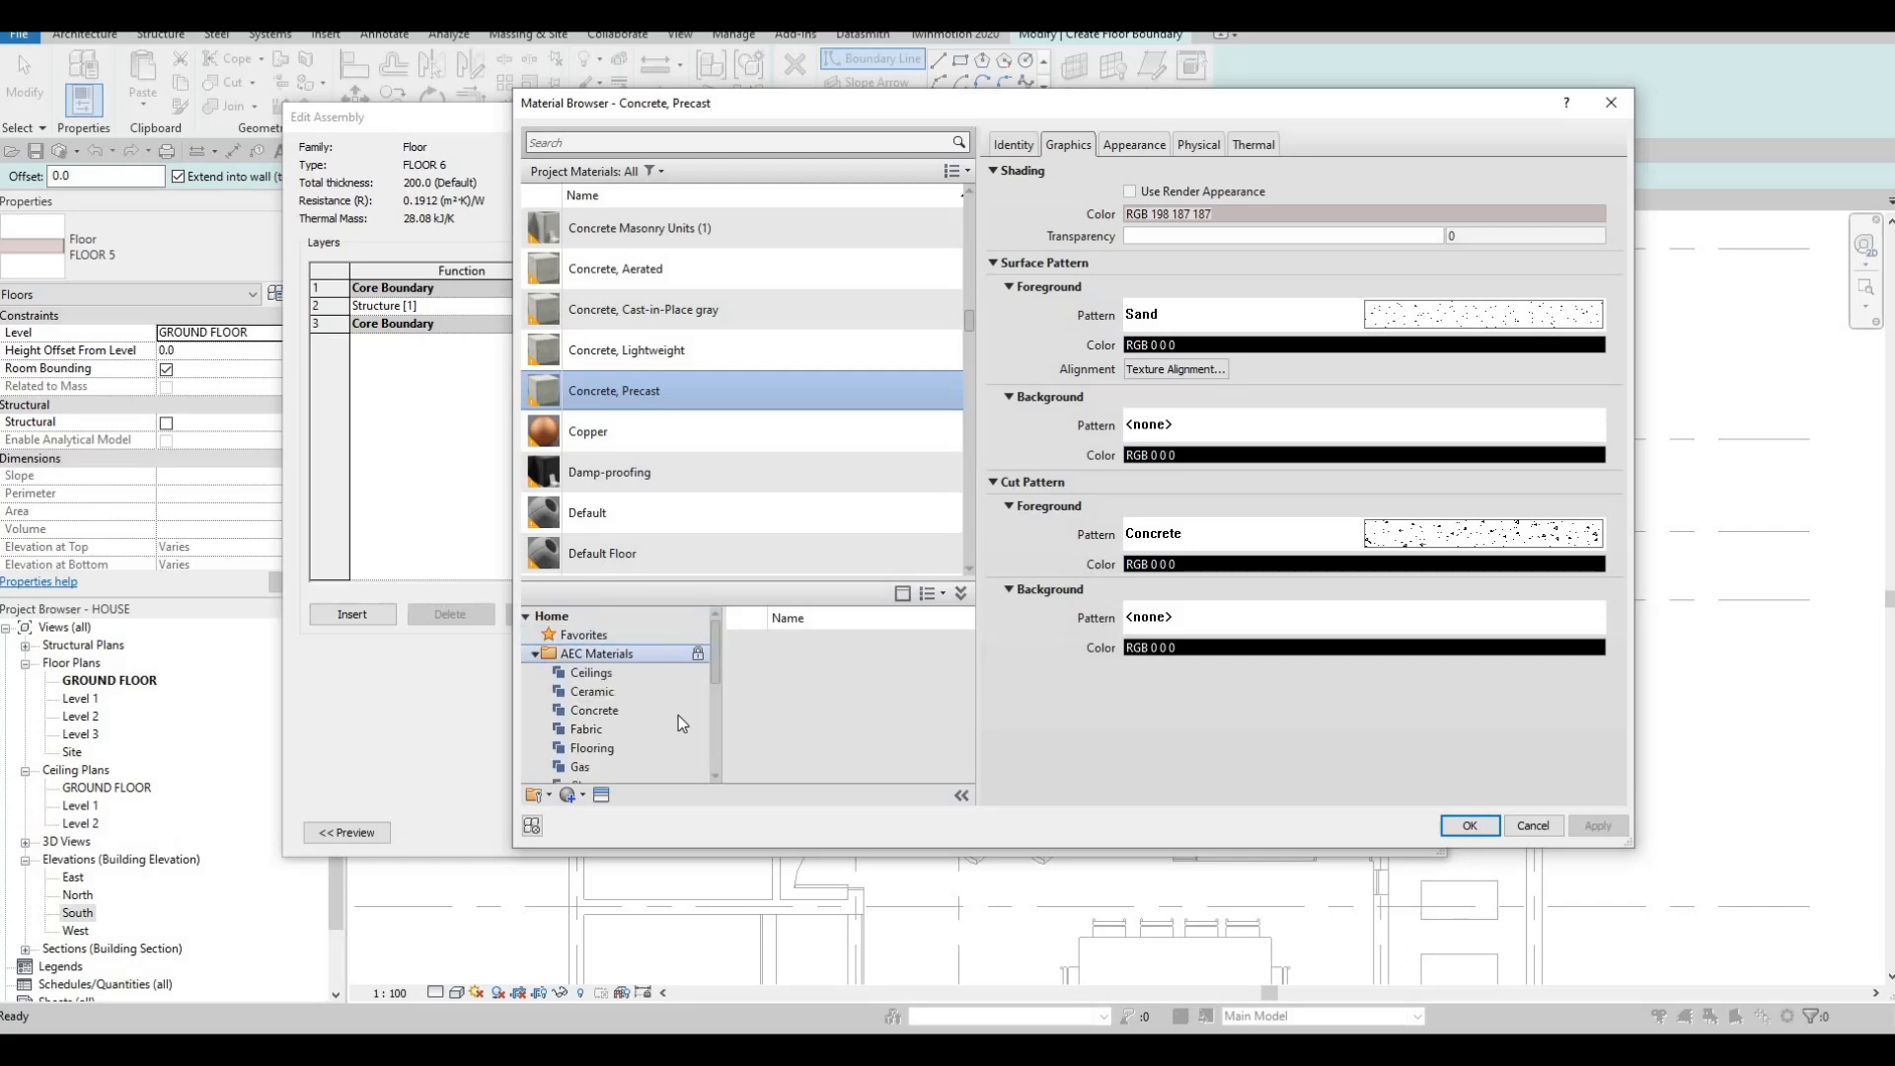
{"action": "scroll", "coordinate": [628, 754], "scroll_direction": "down", "scroll_amount": 3}
{"action": "left_click", "coordinate": [586, 766]}
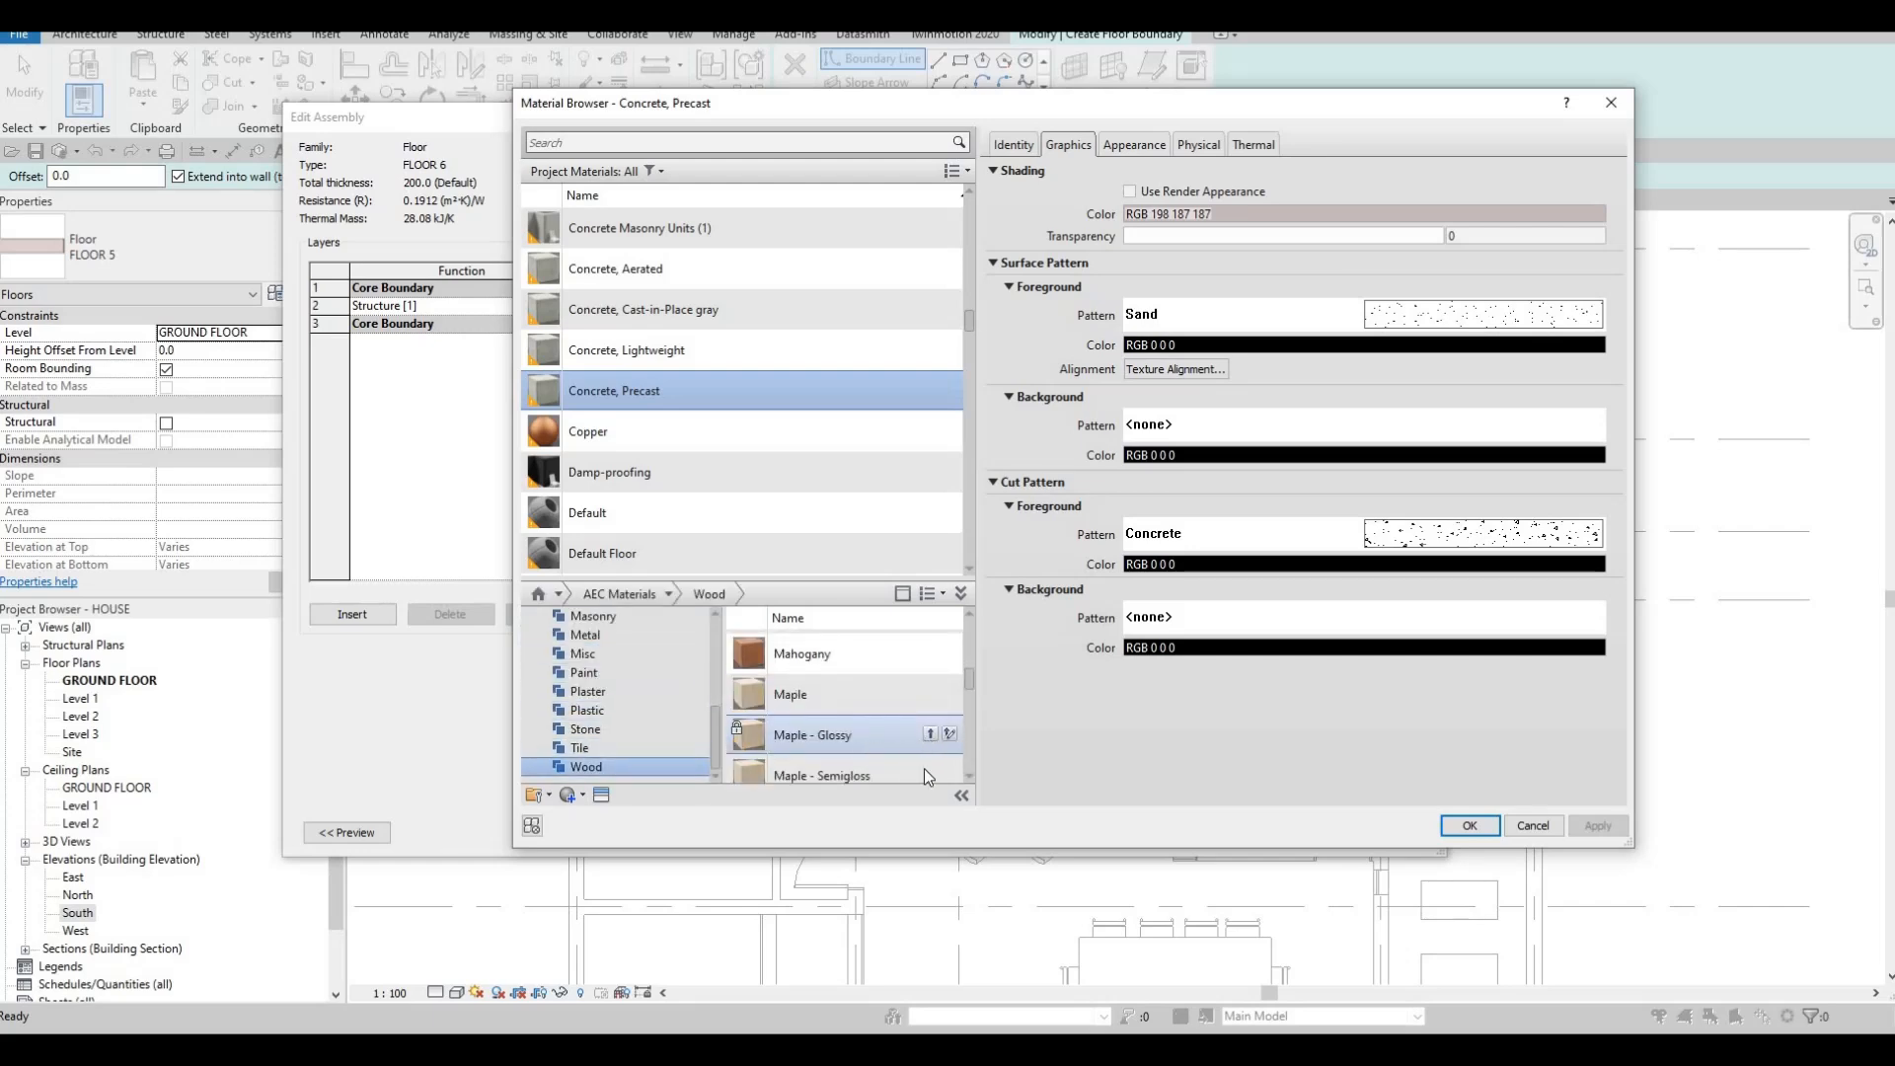
{"action": "scroll", "coordinate": [924, 769], "scroll_direction": "down", "scroll_amount": 1}
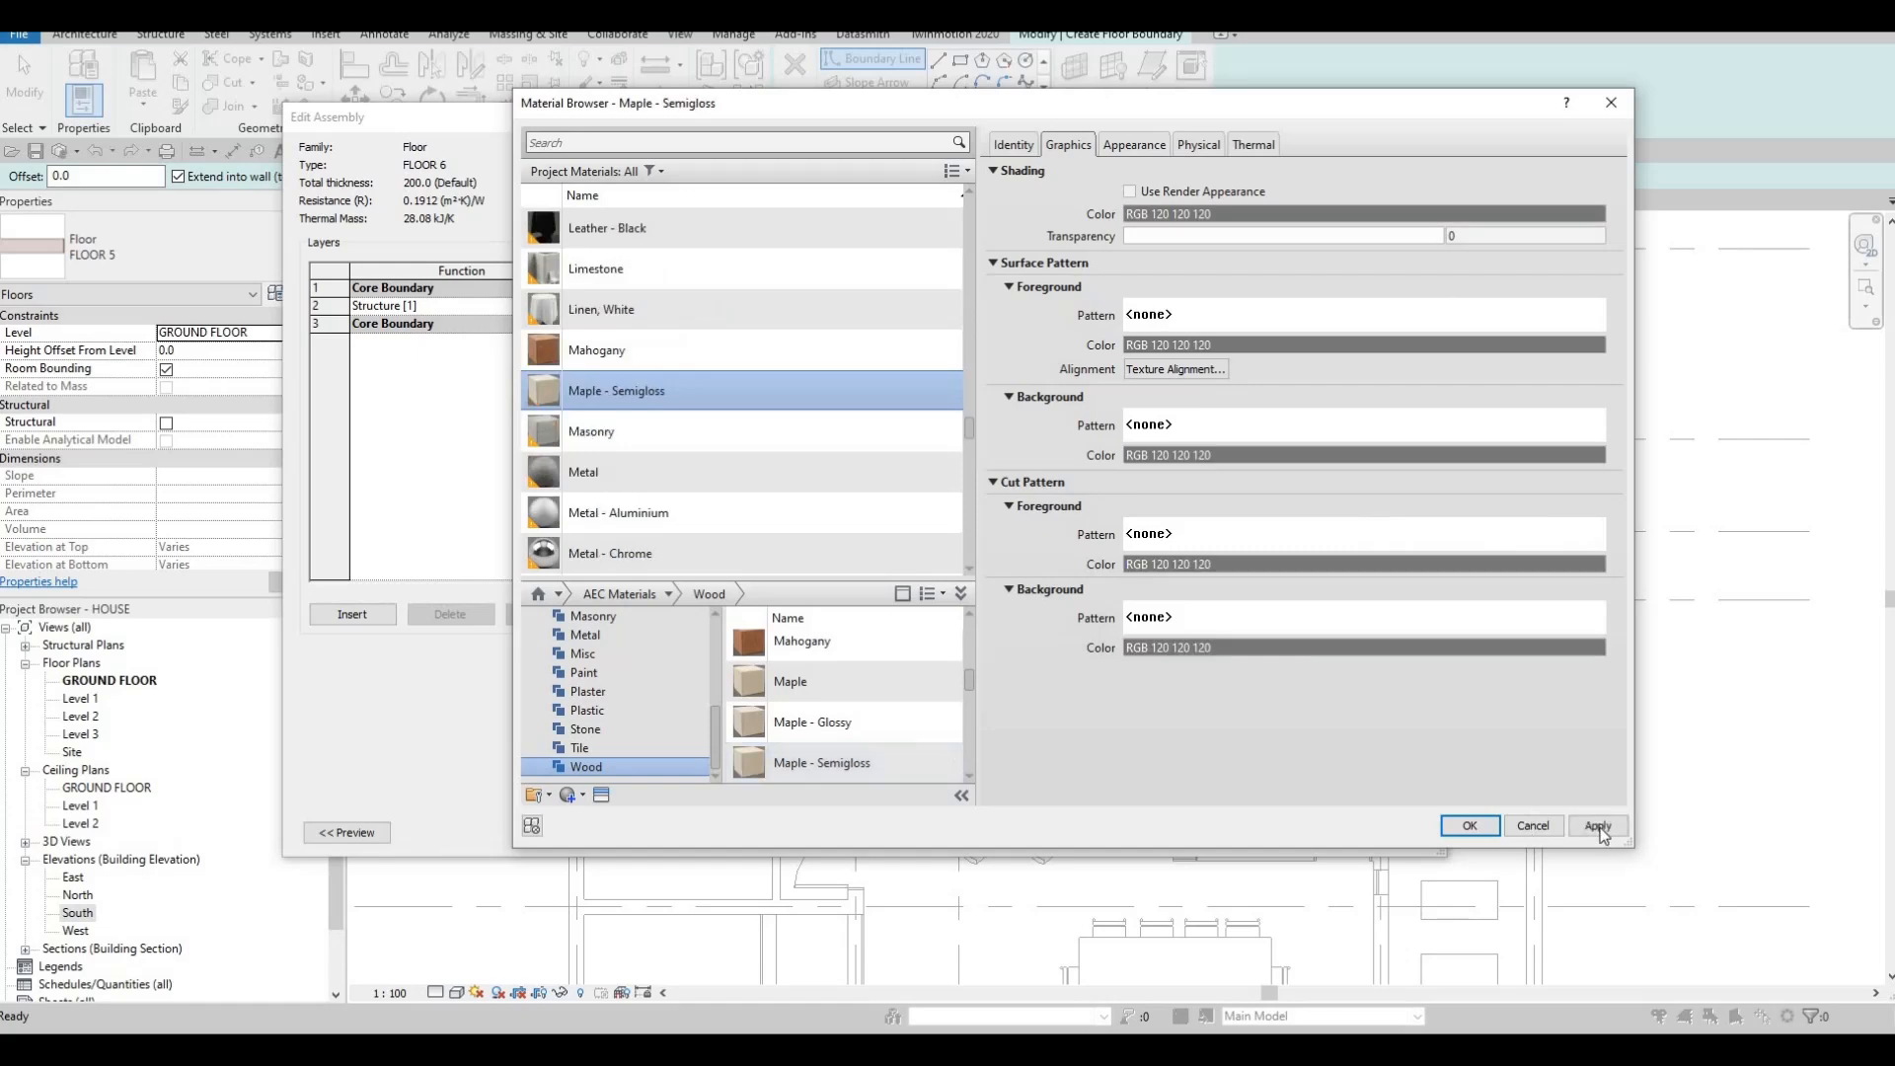
{"action": "key", "text": "Return"}
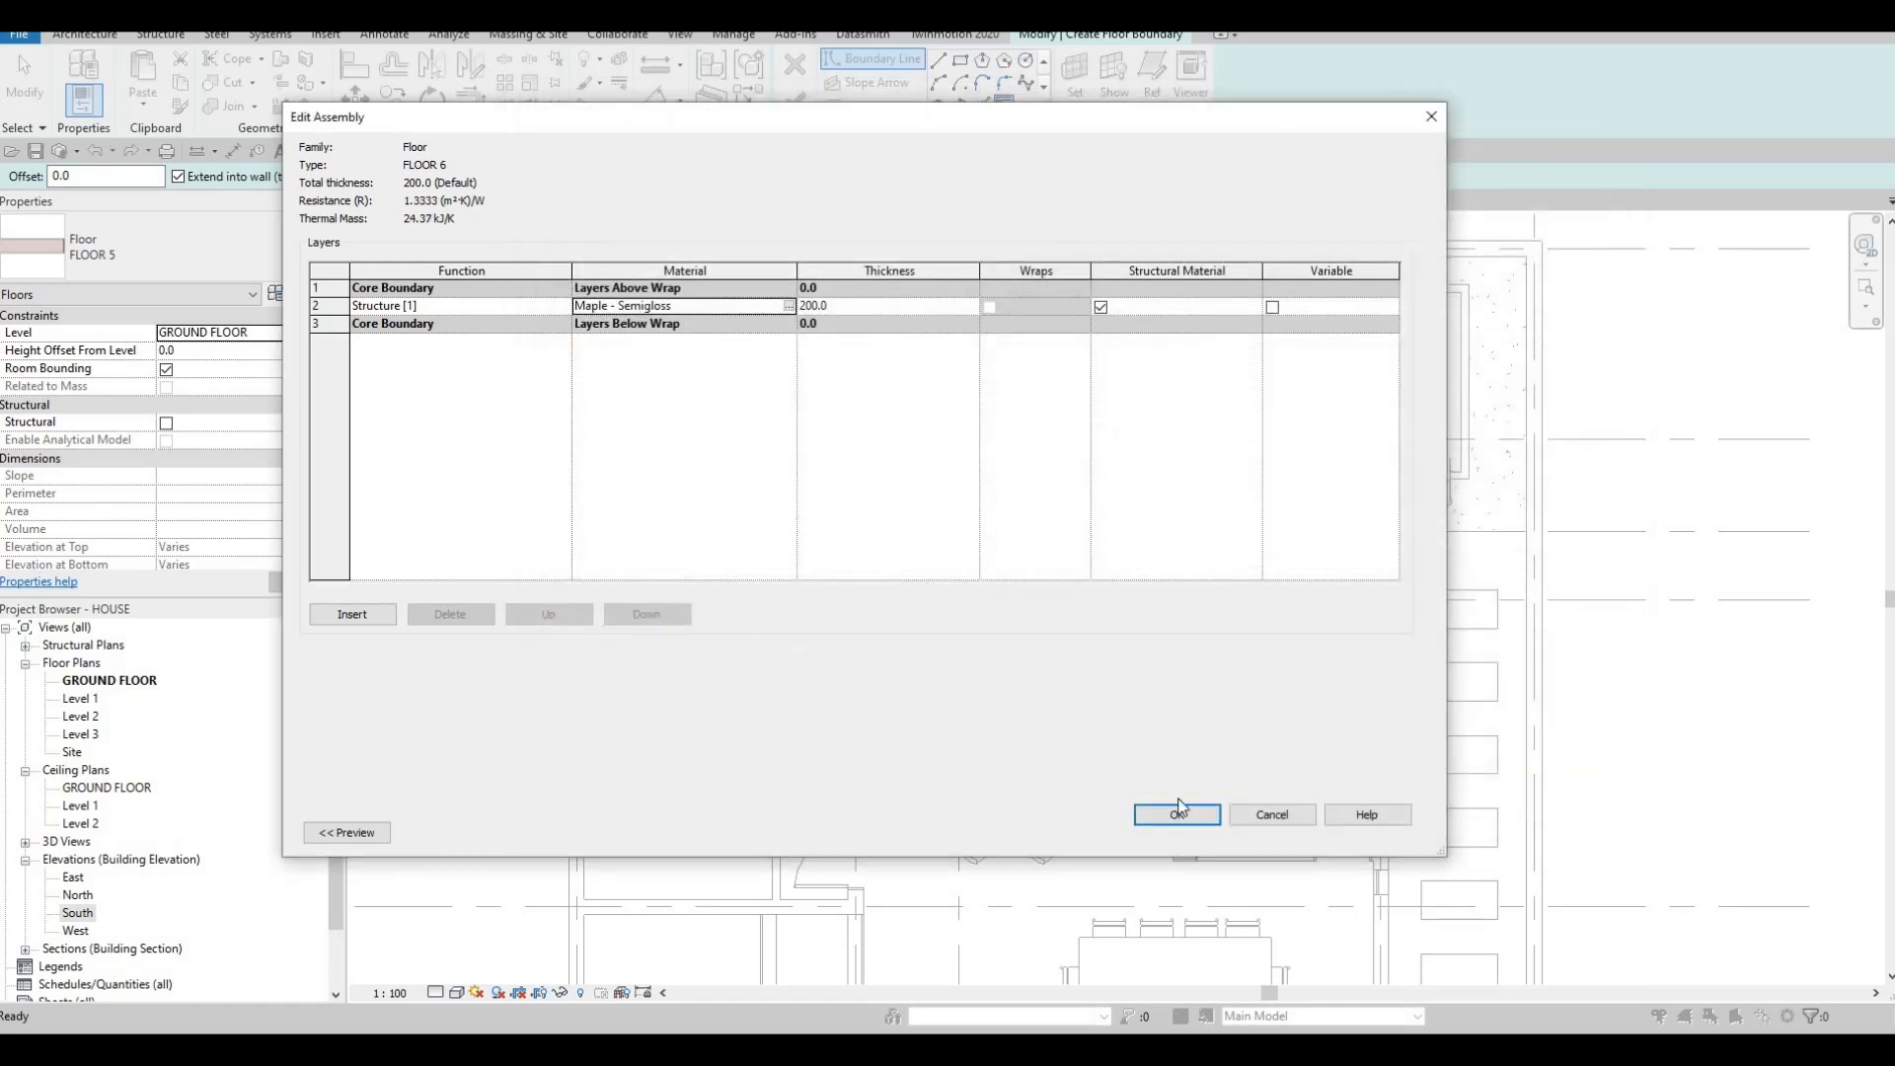
{"action": "key", "text": "Return"}
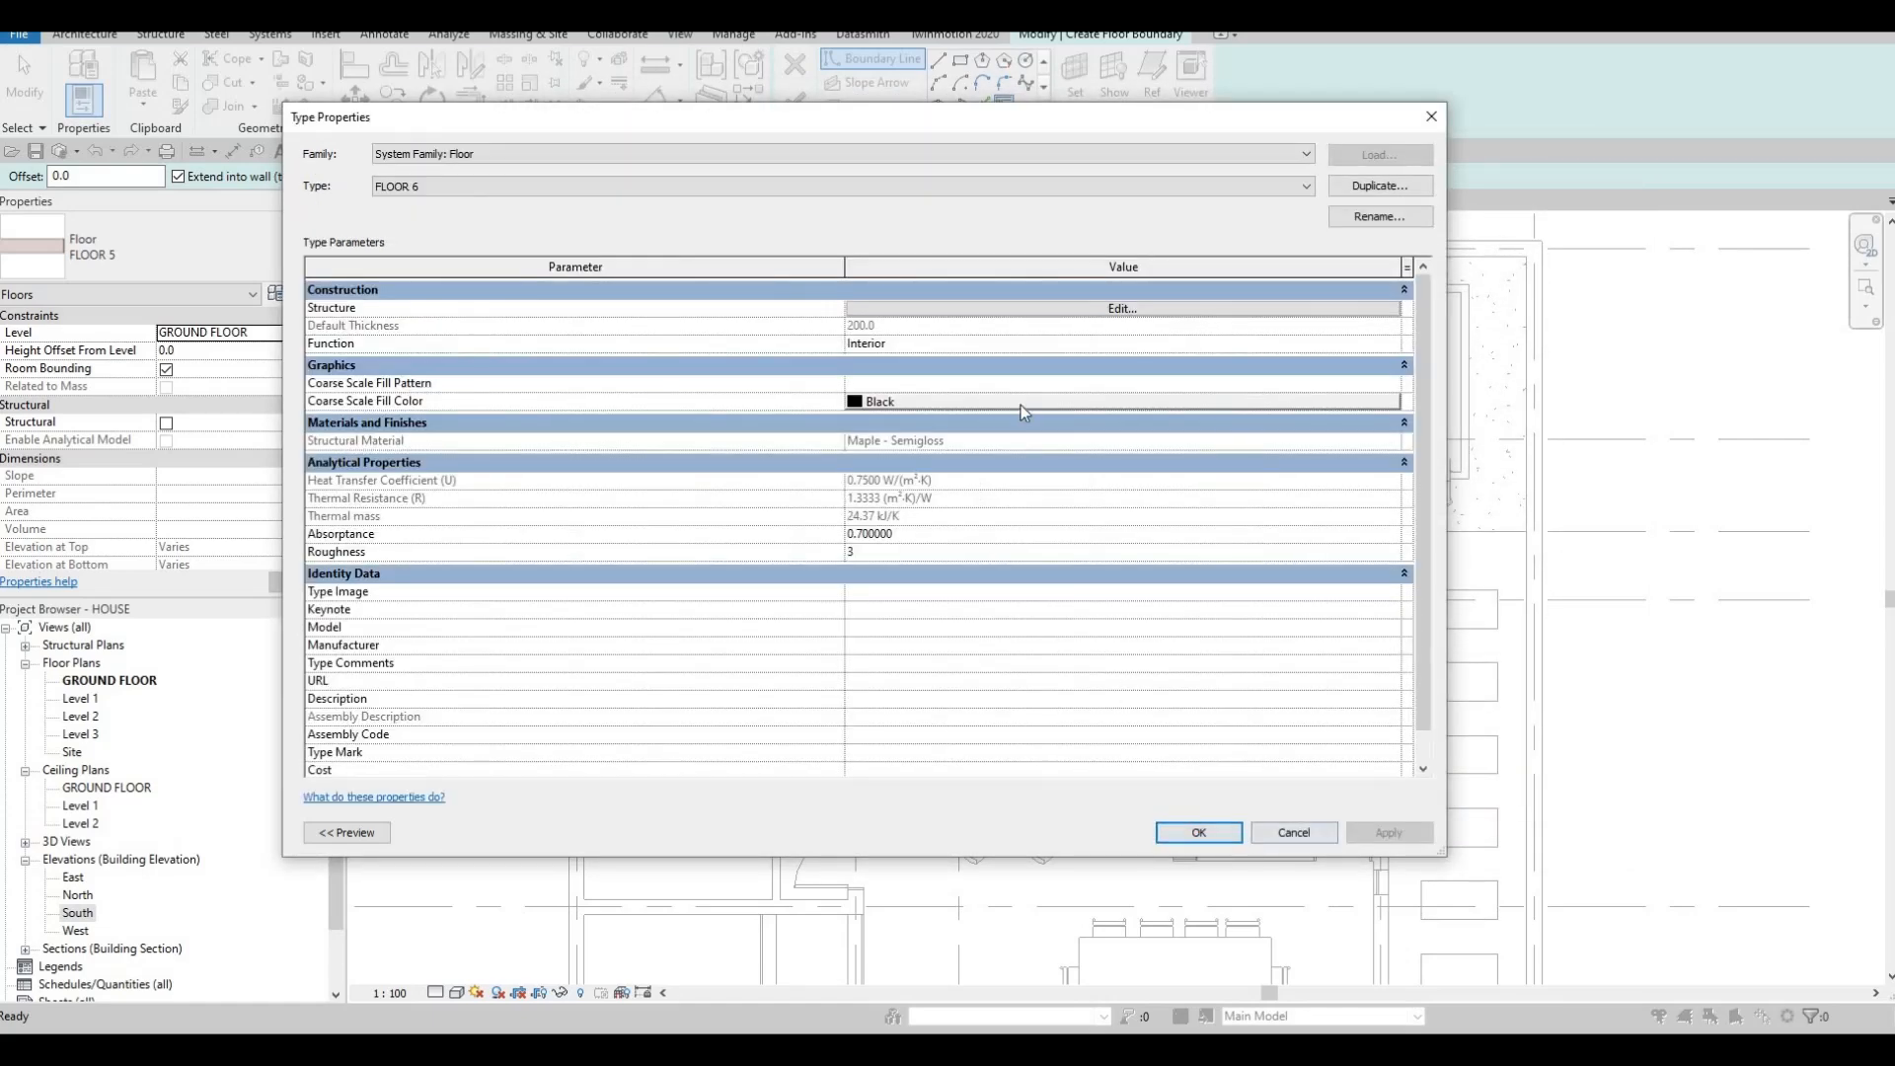
{"action": "key", "text": "Return"}
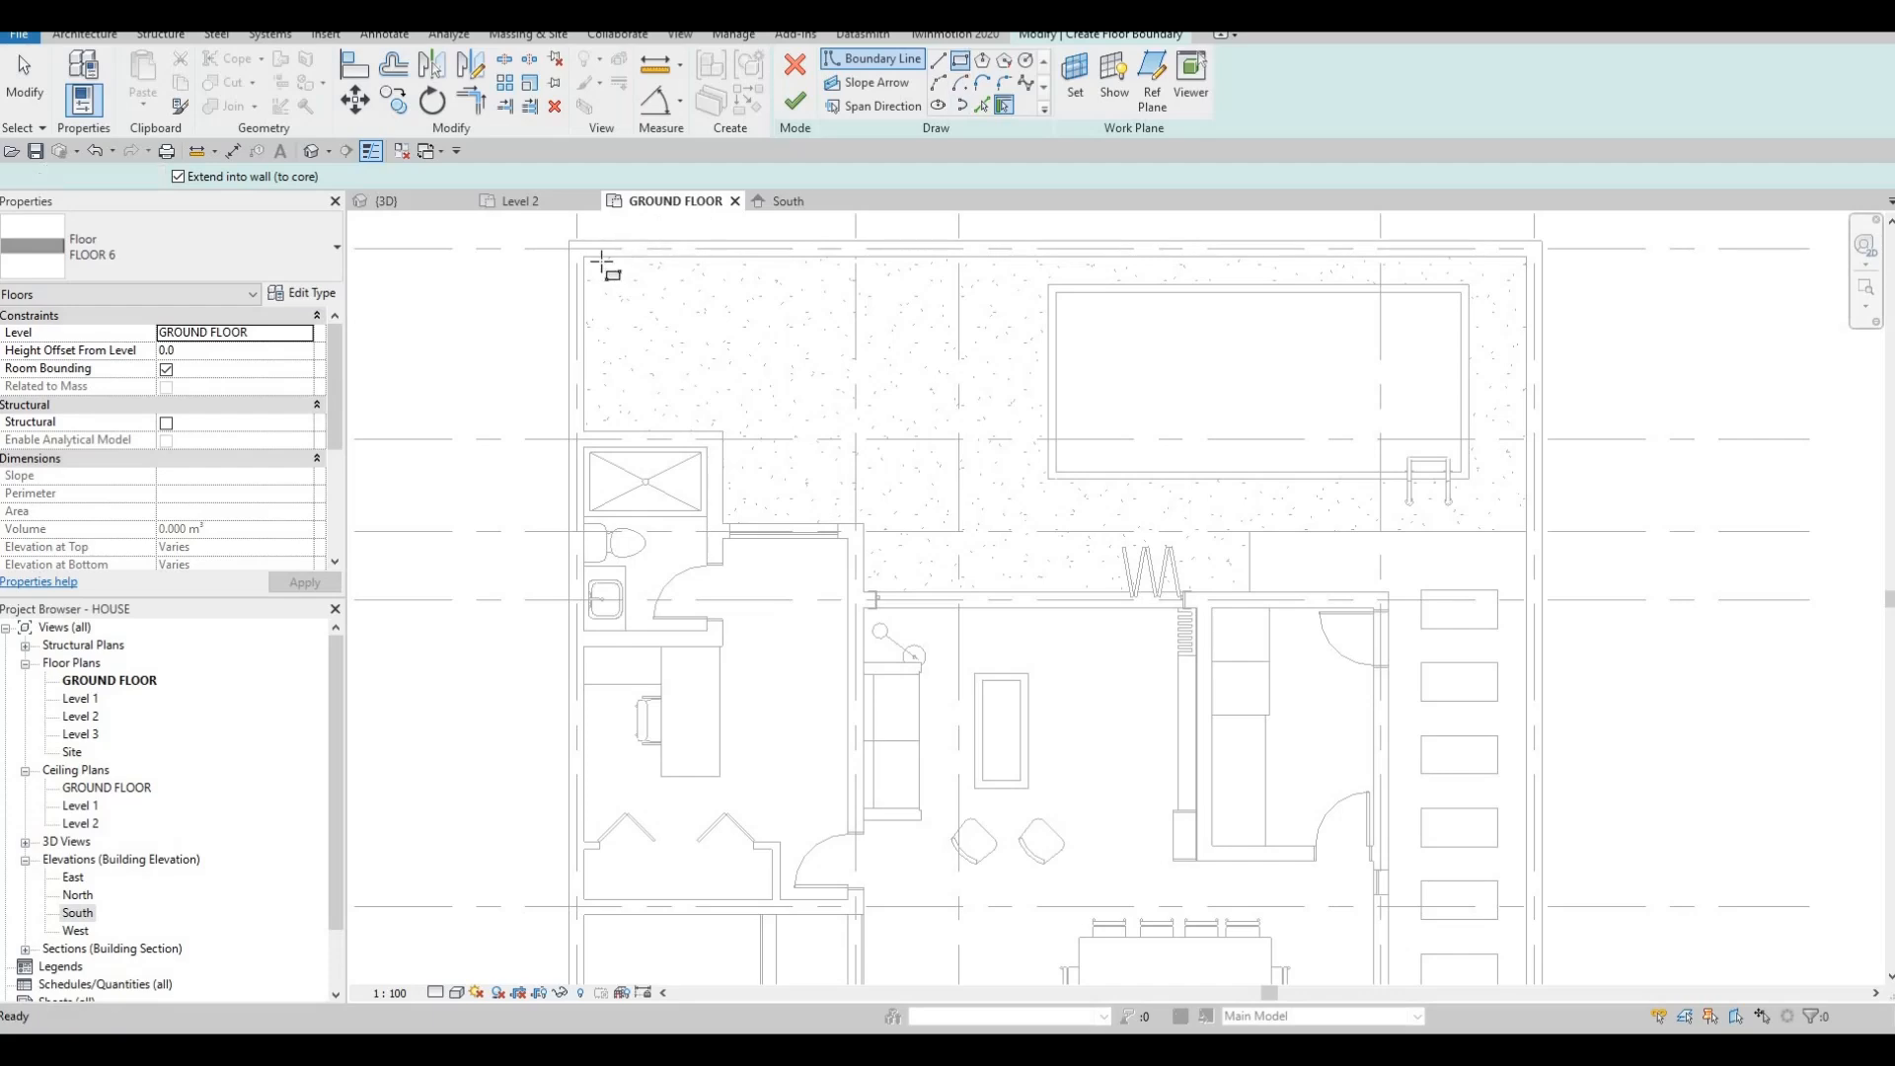
Sketch a rectangular boundary in the rear corner behind the bathroom and pick boundary lines along the bathroom's side wall and the sliding door wall.
{"action": "left_click", "coordinate": [584, 258]}
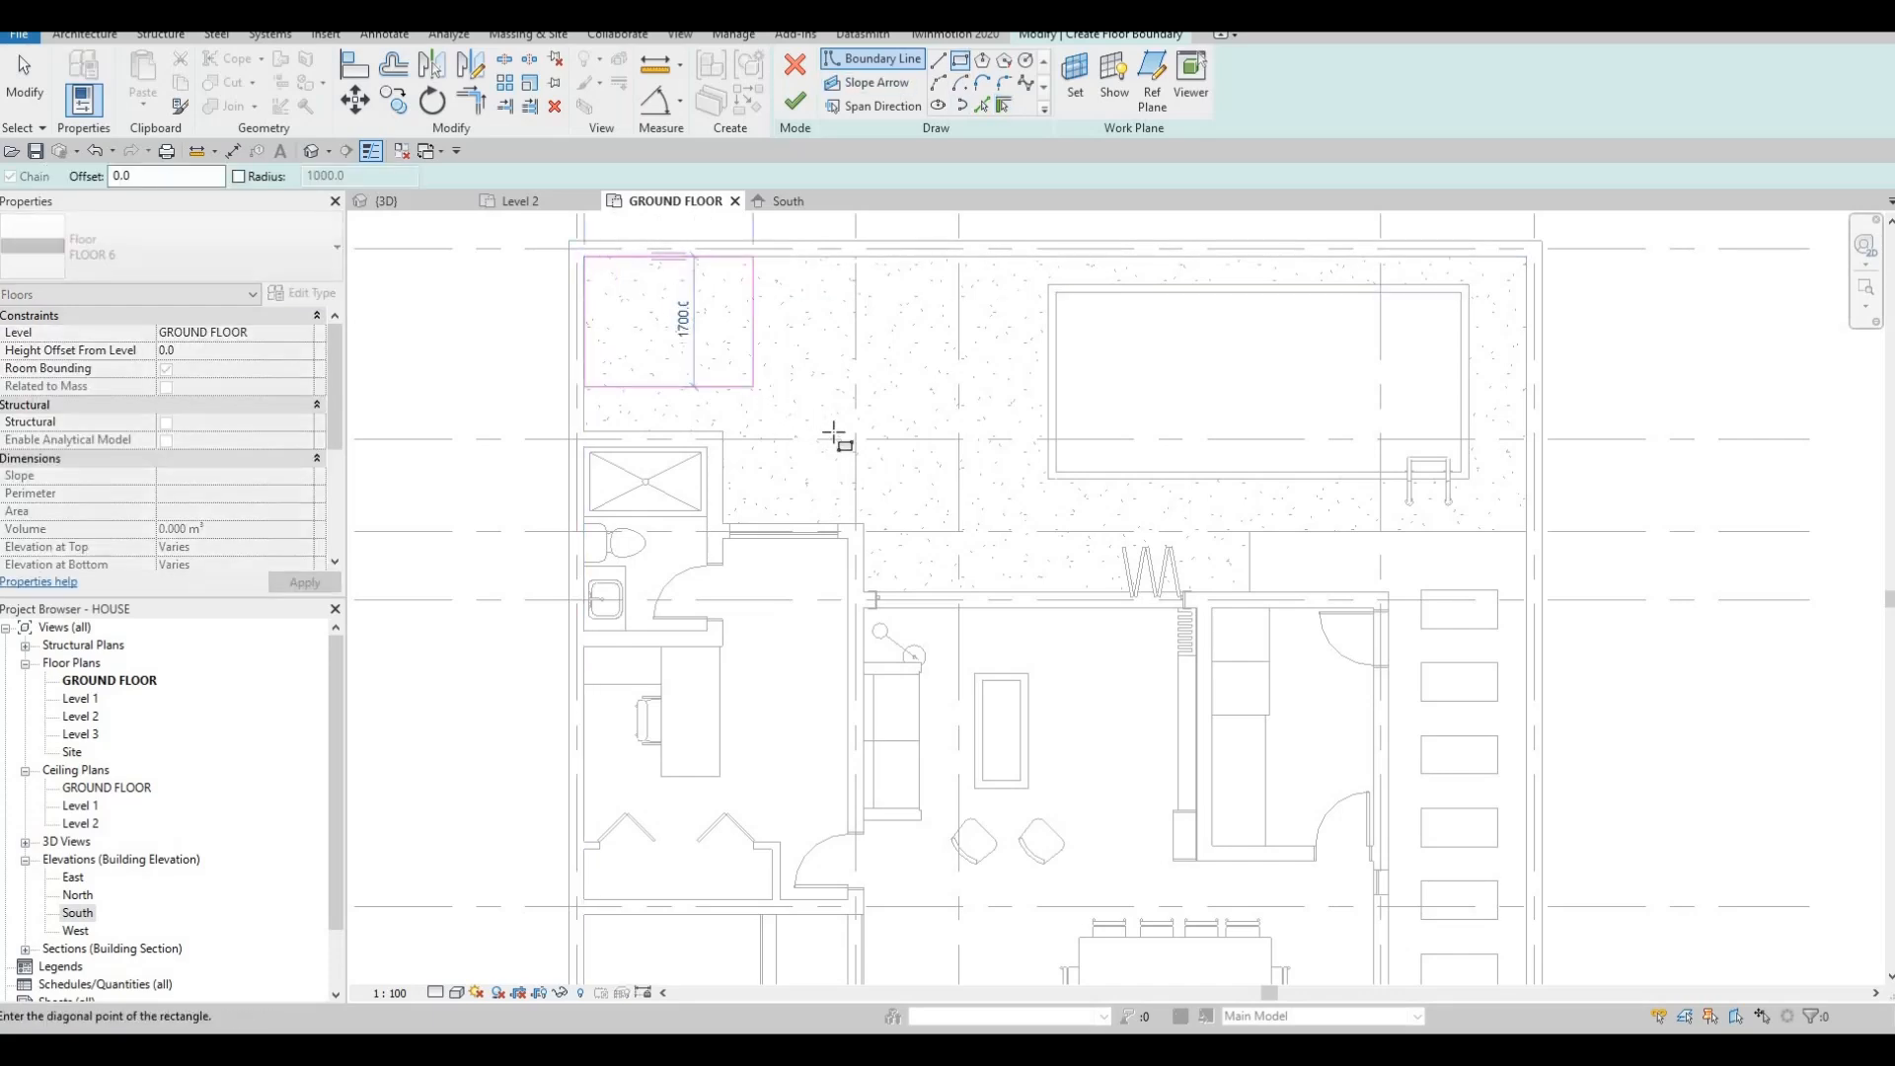
{"action": "left_click", "coordinate": [838, 431]}
{"action": "key", "text": "Escape"}
{"action": "left_click", "coordinate": [983, 106]}
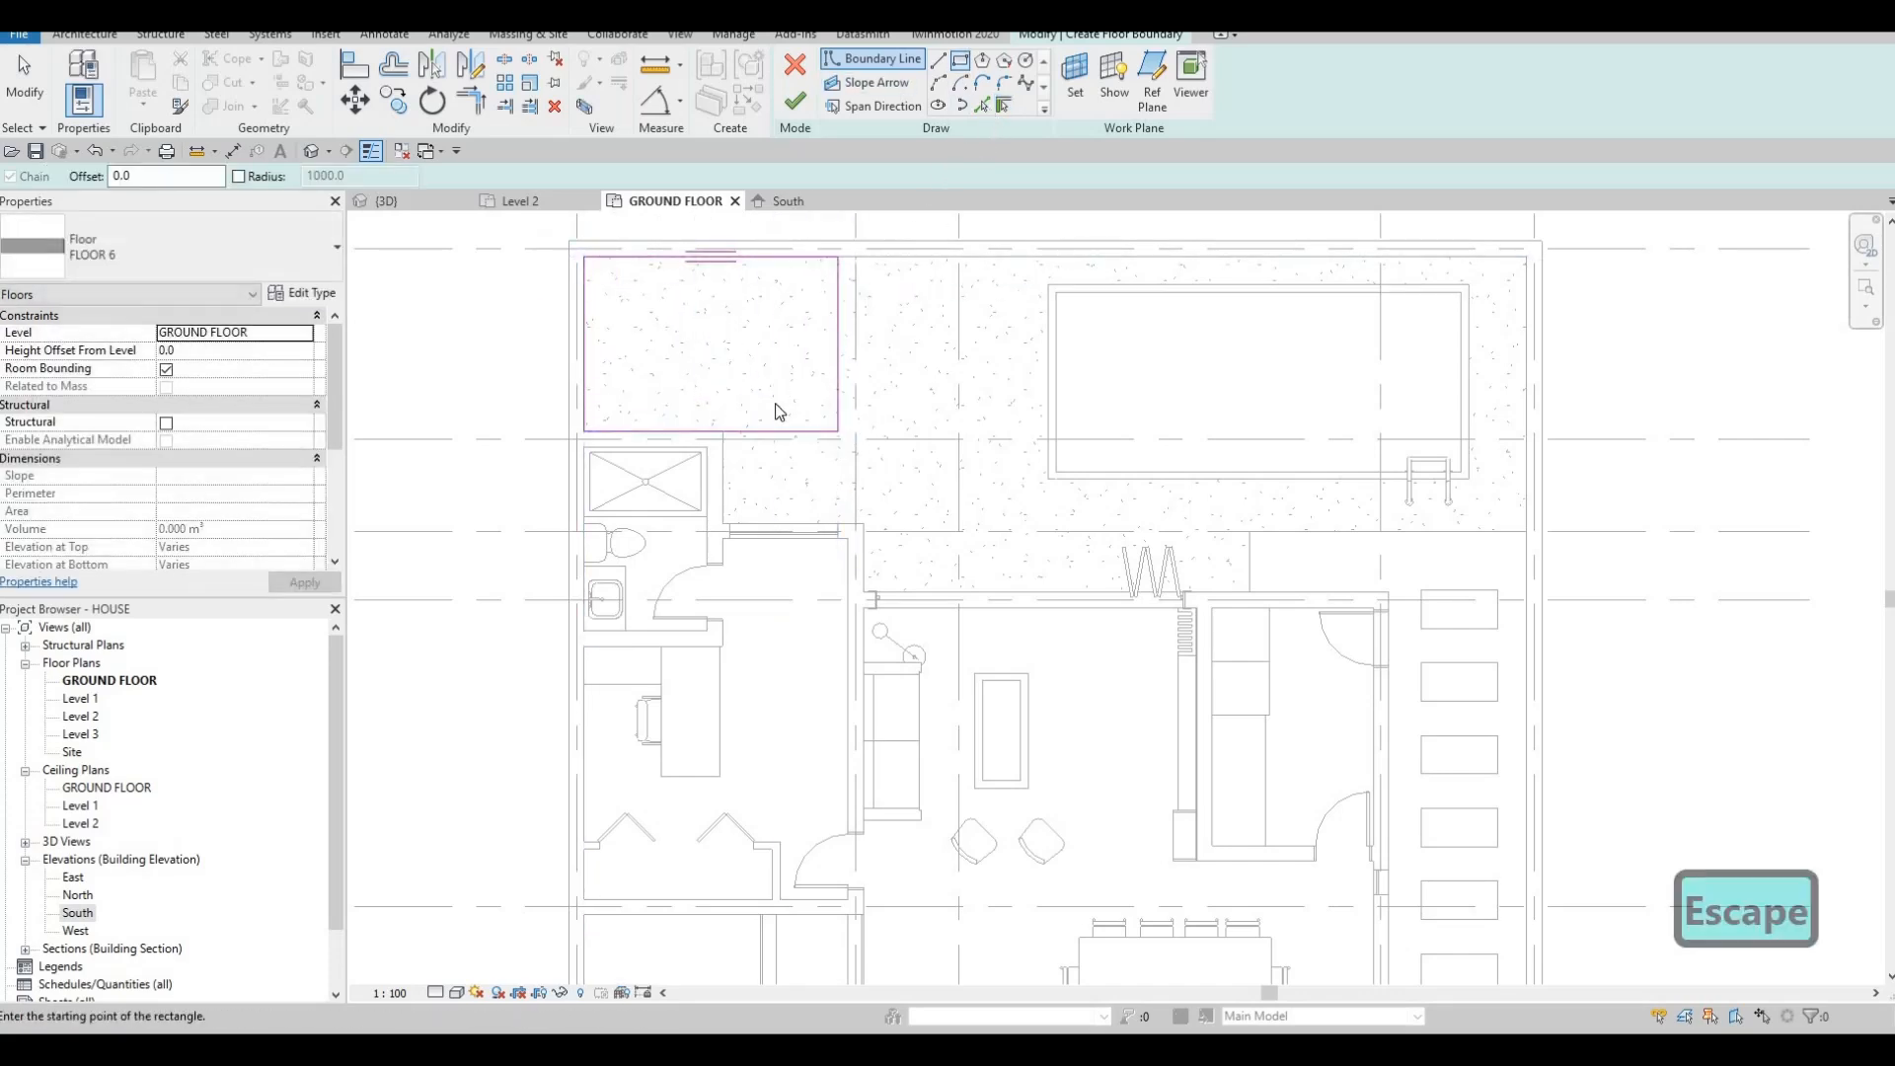
{"action": "left_click", "coordinate": [849, 528]}
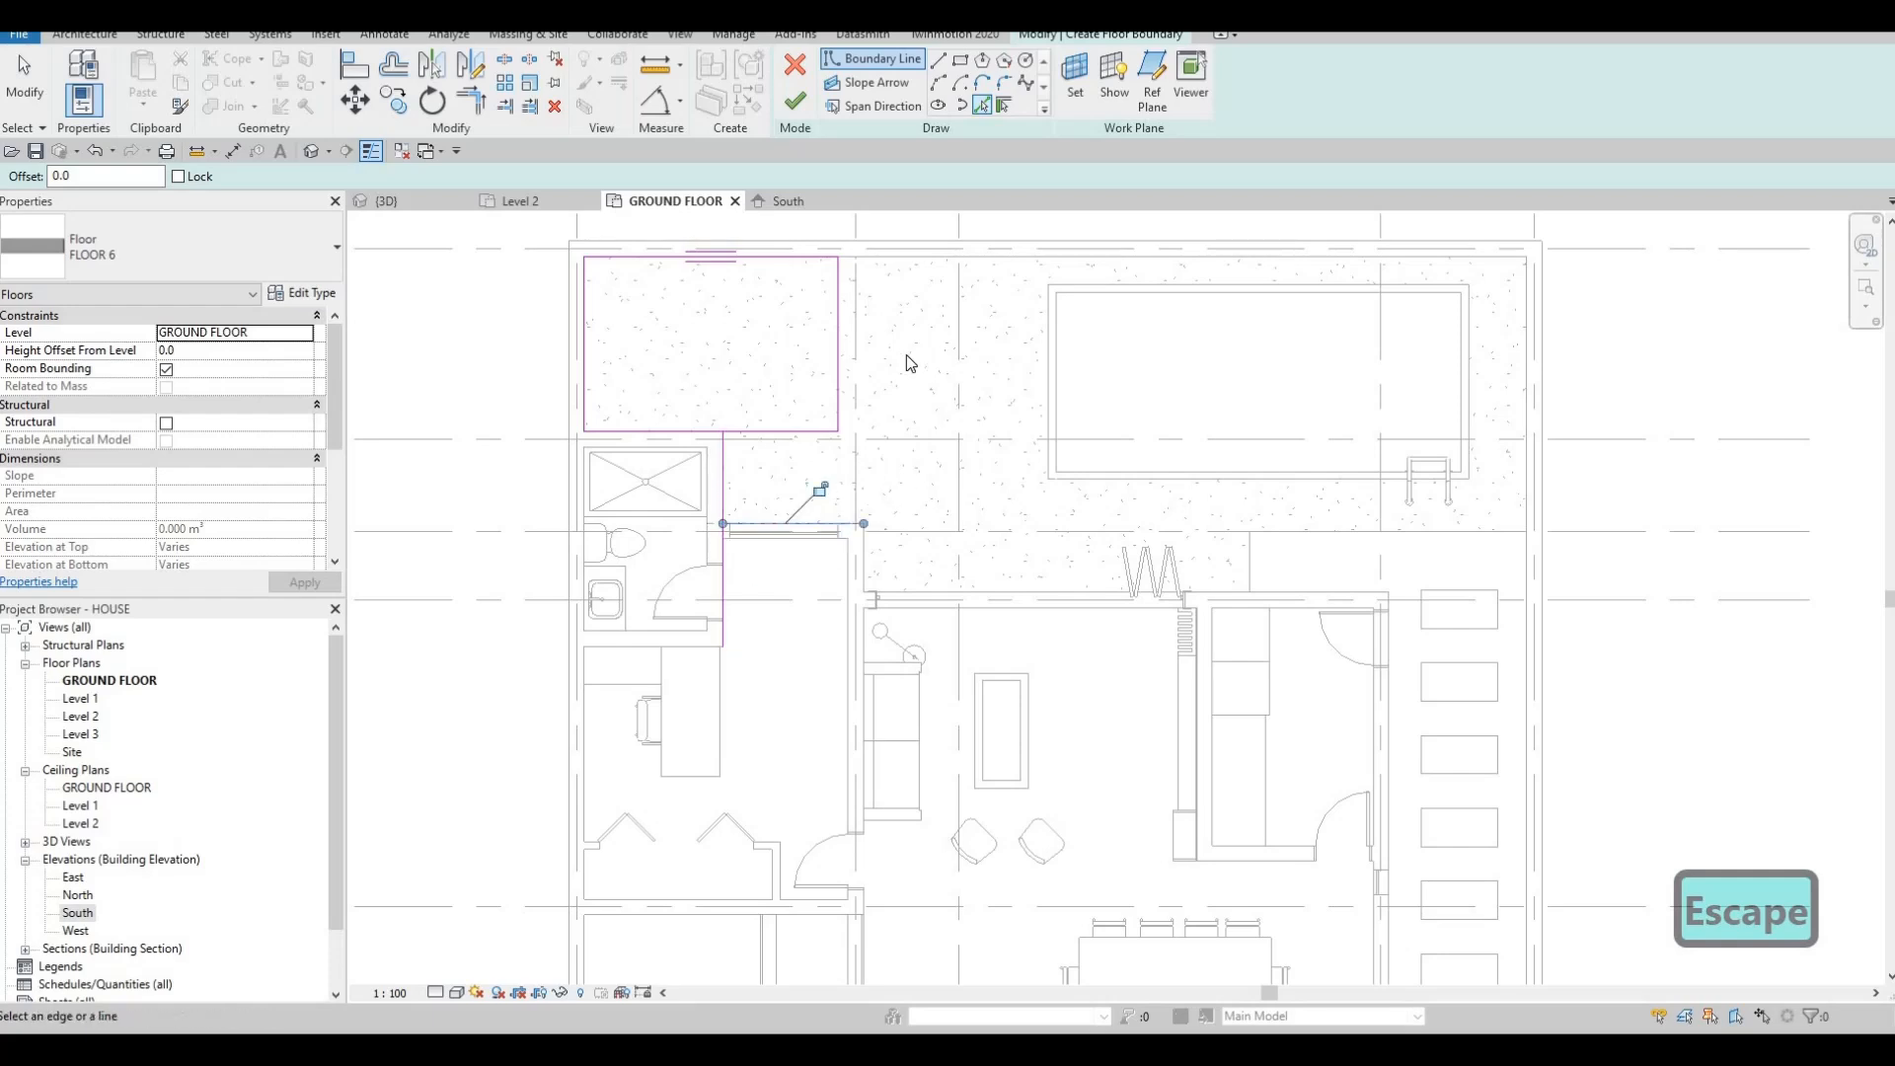
{"action": "key", "text": "Escape"}
{"action": "key", "text": "Escape"}
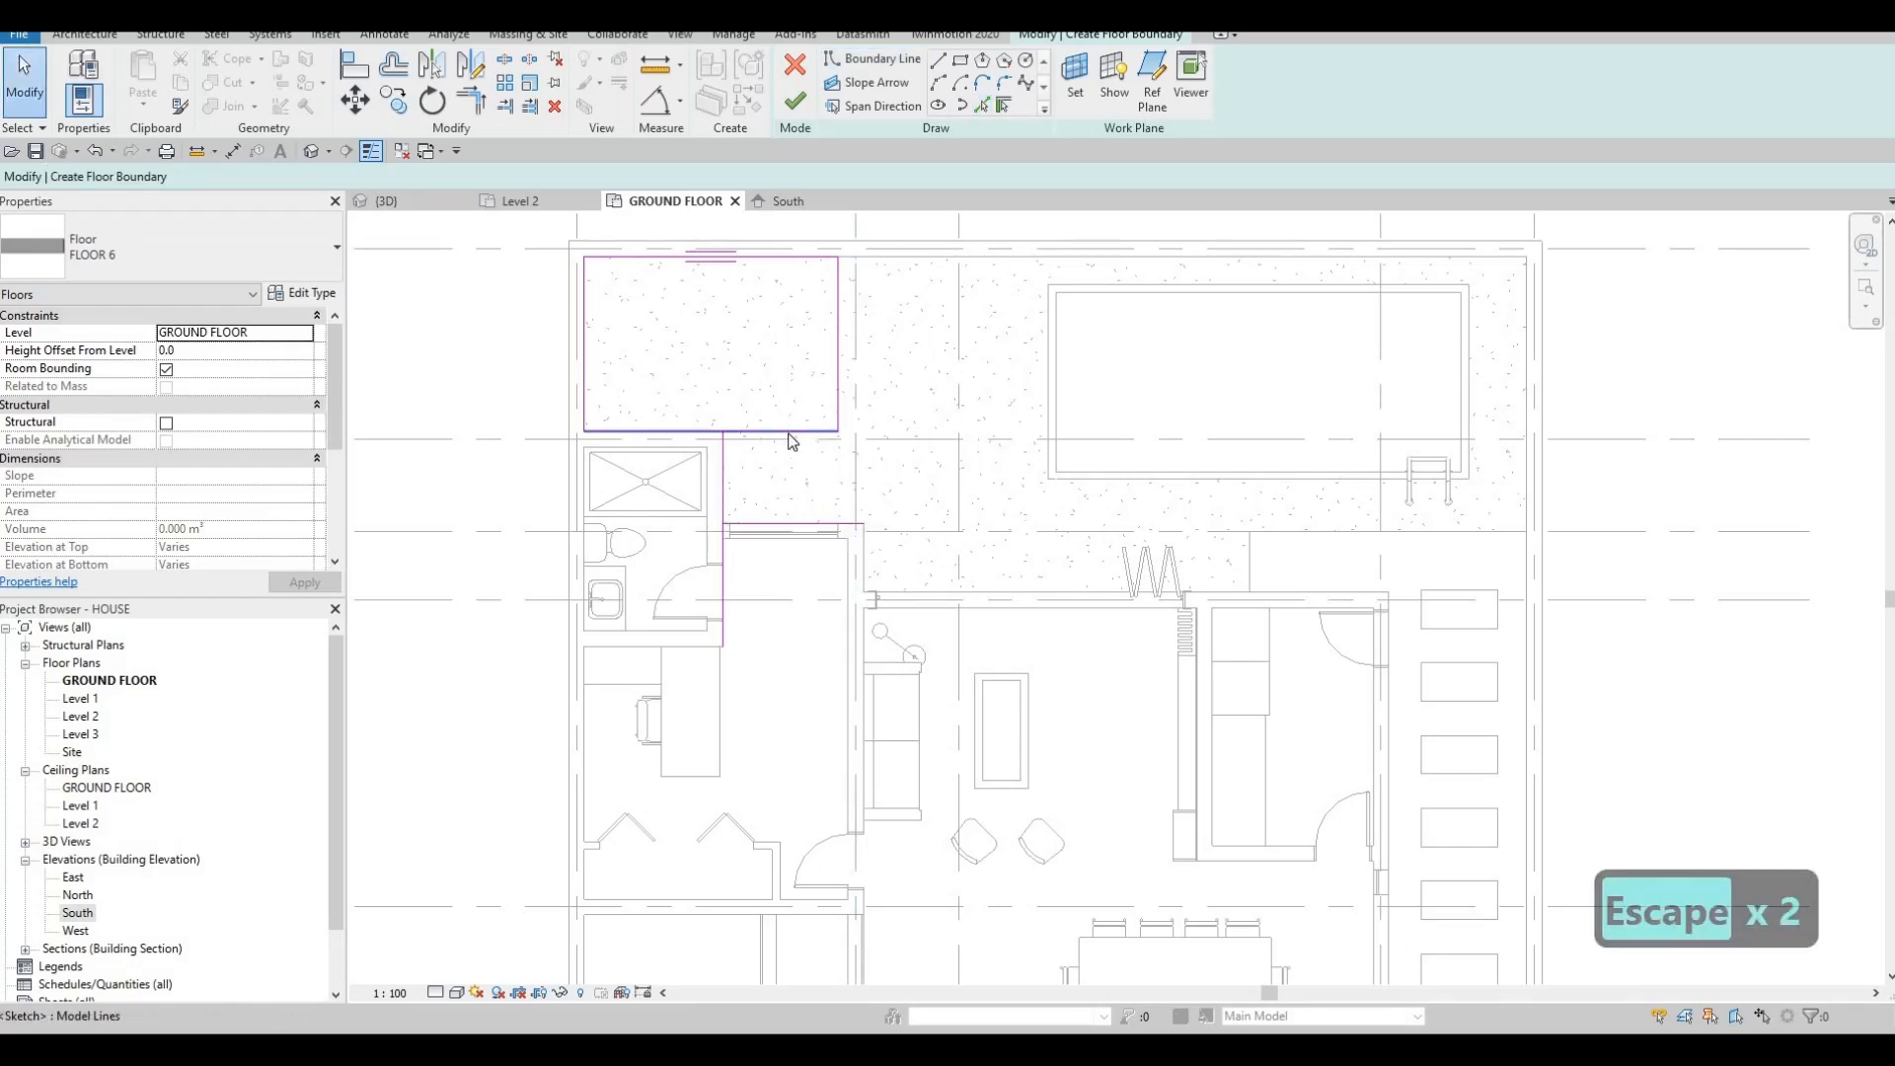
Trim the boundary lines around the bathroom into a stepped outline that meets the sliding door wall line.
{"action": "left_click", "coordinate": [787, 433]}
{"action": "key", "text": "Escape"}
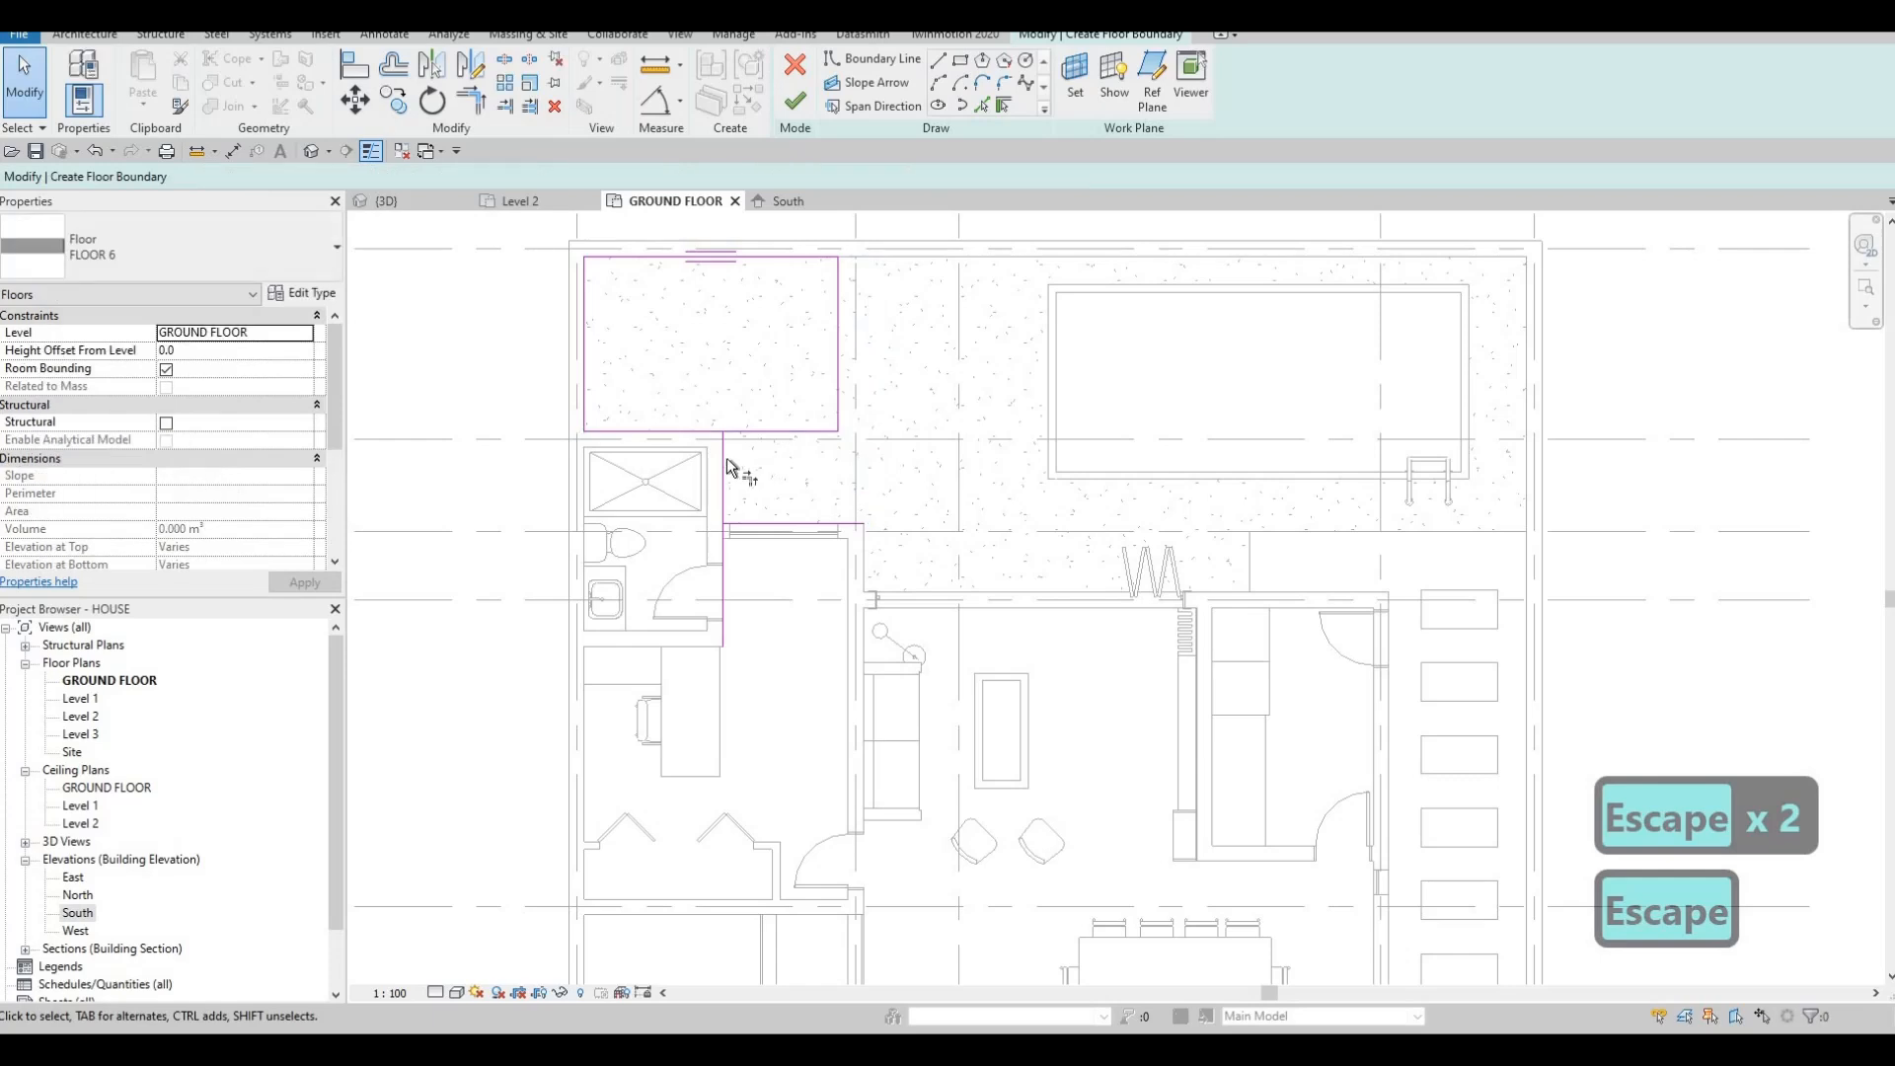
{"action": "key", "text": "t"}
{"action": "key", "text": "r"}
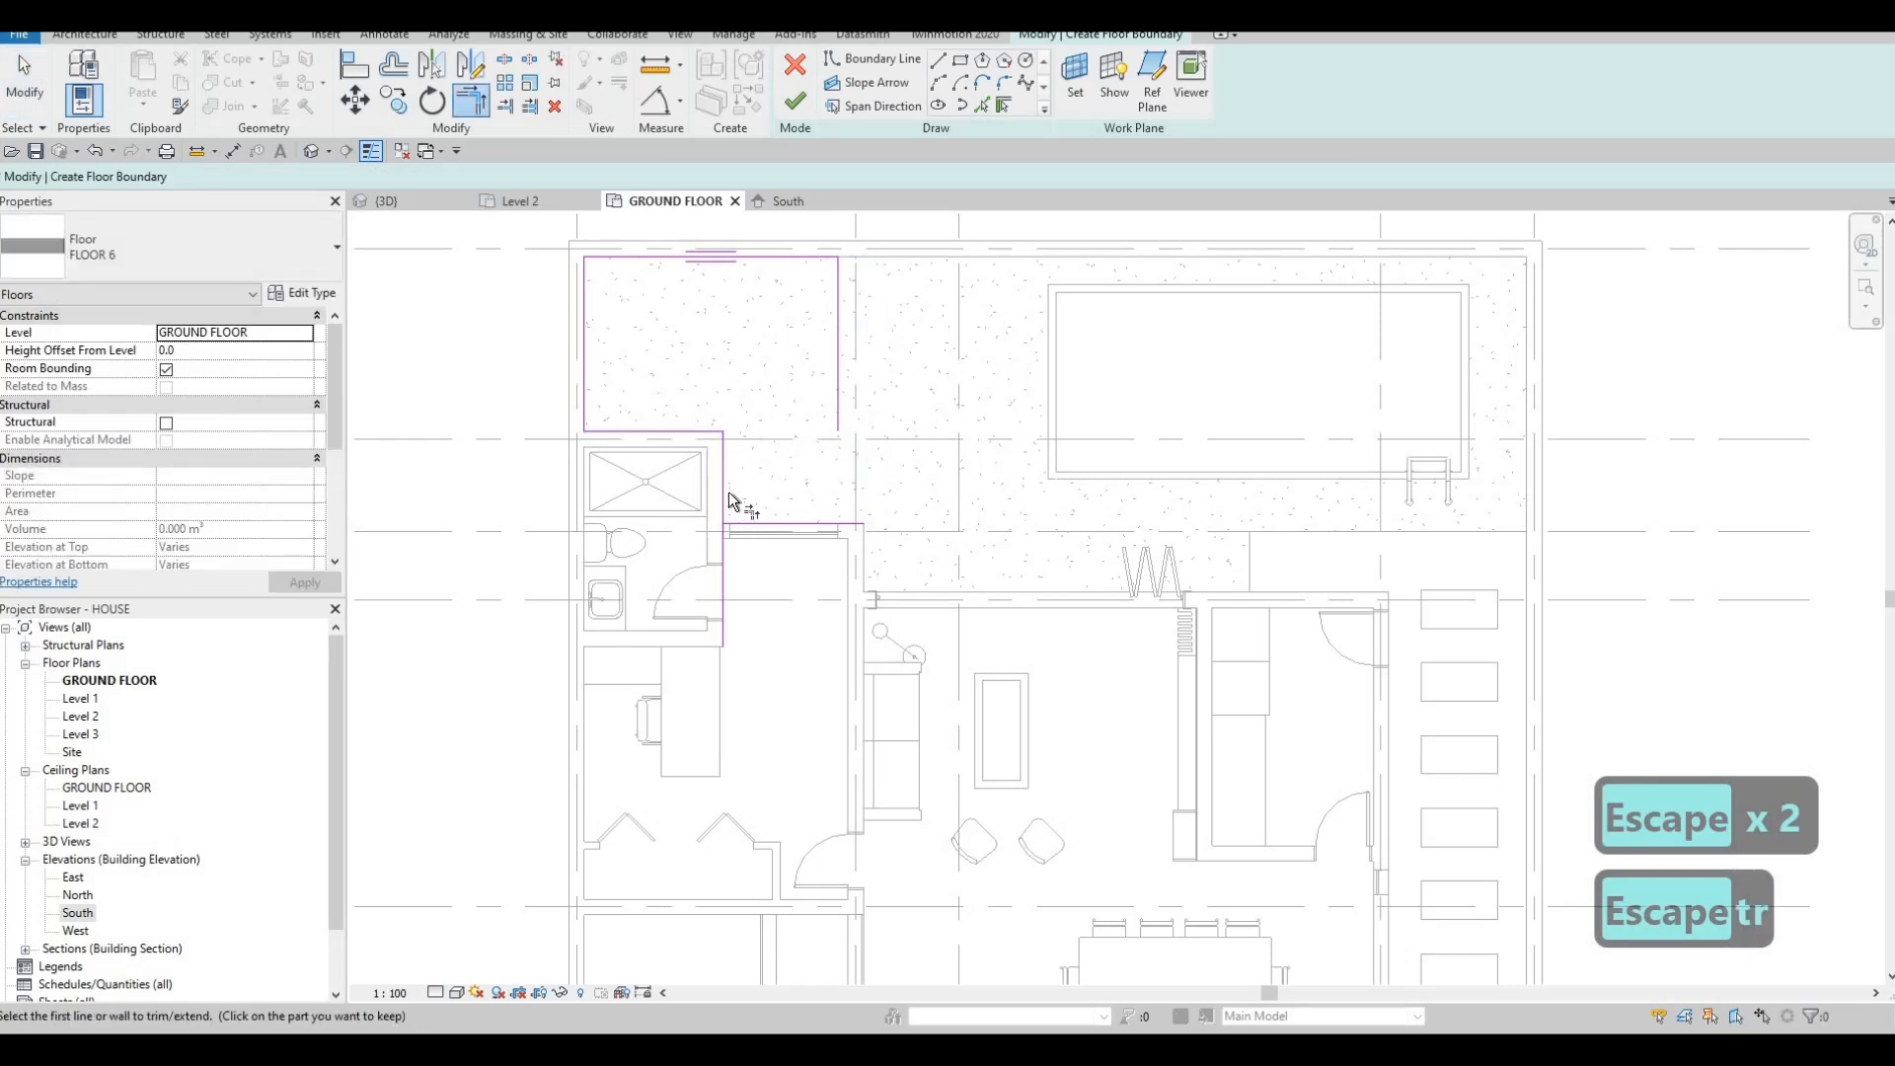
{"action": "left_click", "coordinate": [729, 492]}
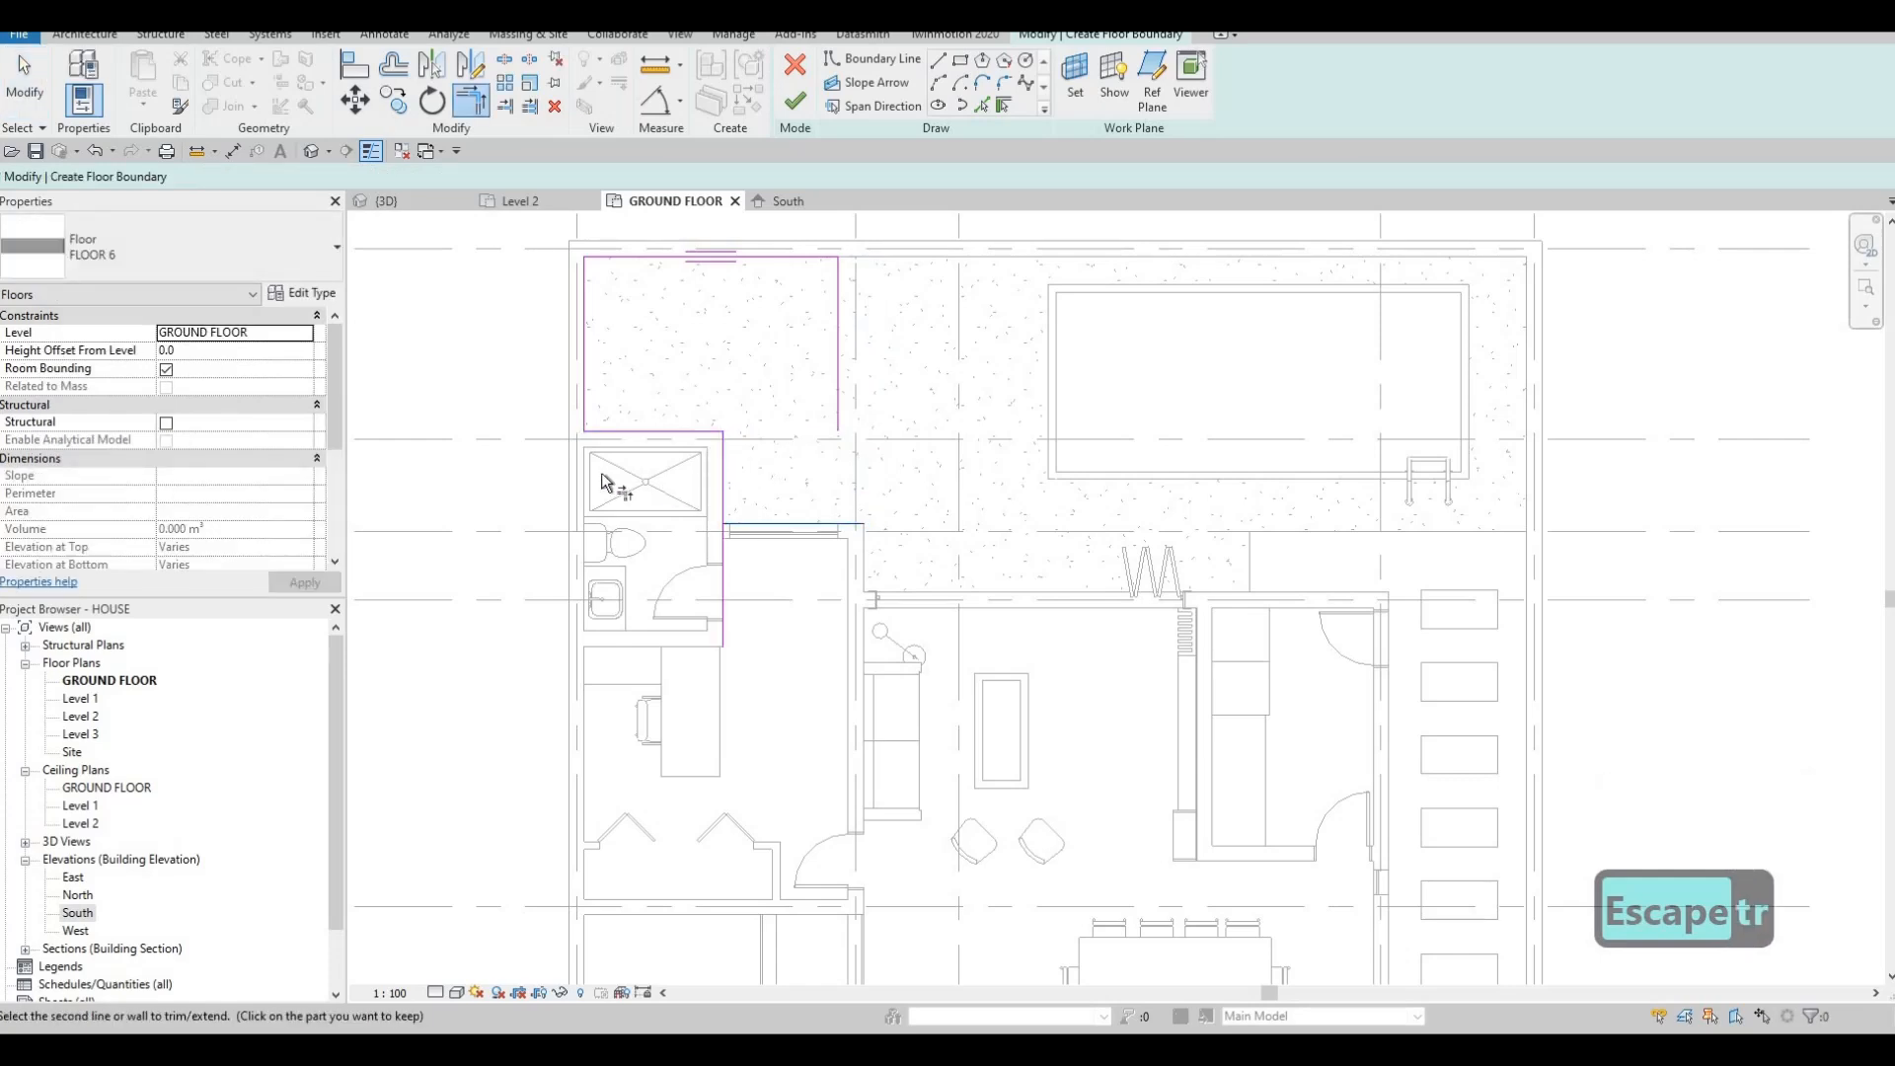
Set the new floor's height offset from level to 200.
{"action": "left_click", "coordinate": [237, 349]}
{"action": "type", "text": "2"}
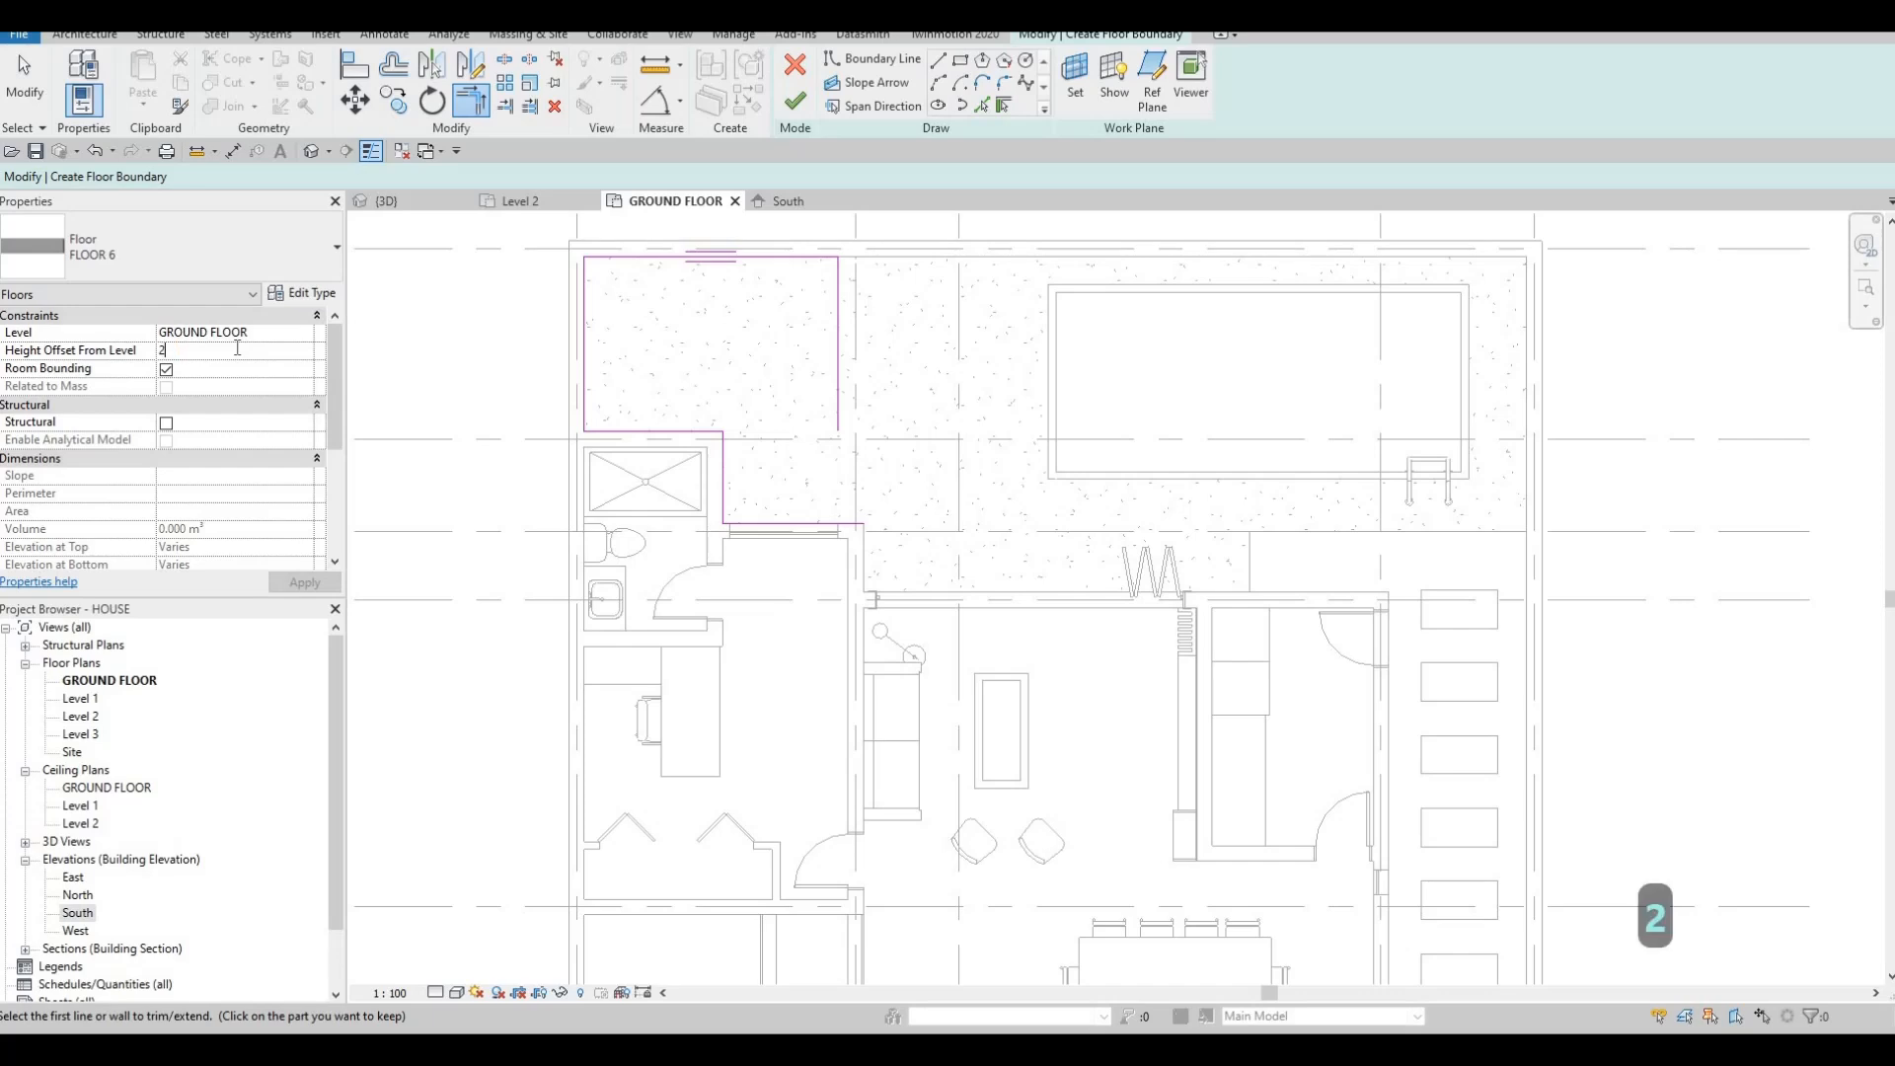
{"action": "type", "text": "00"}
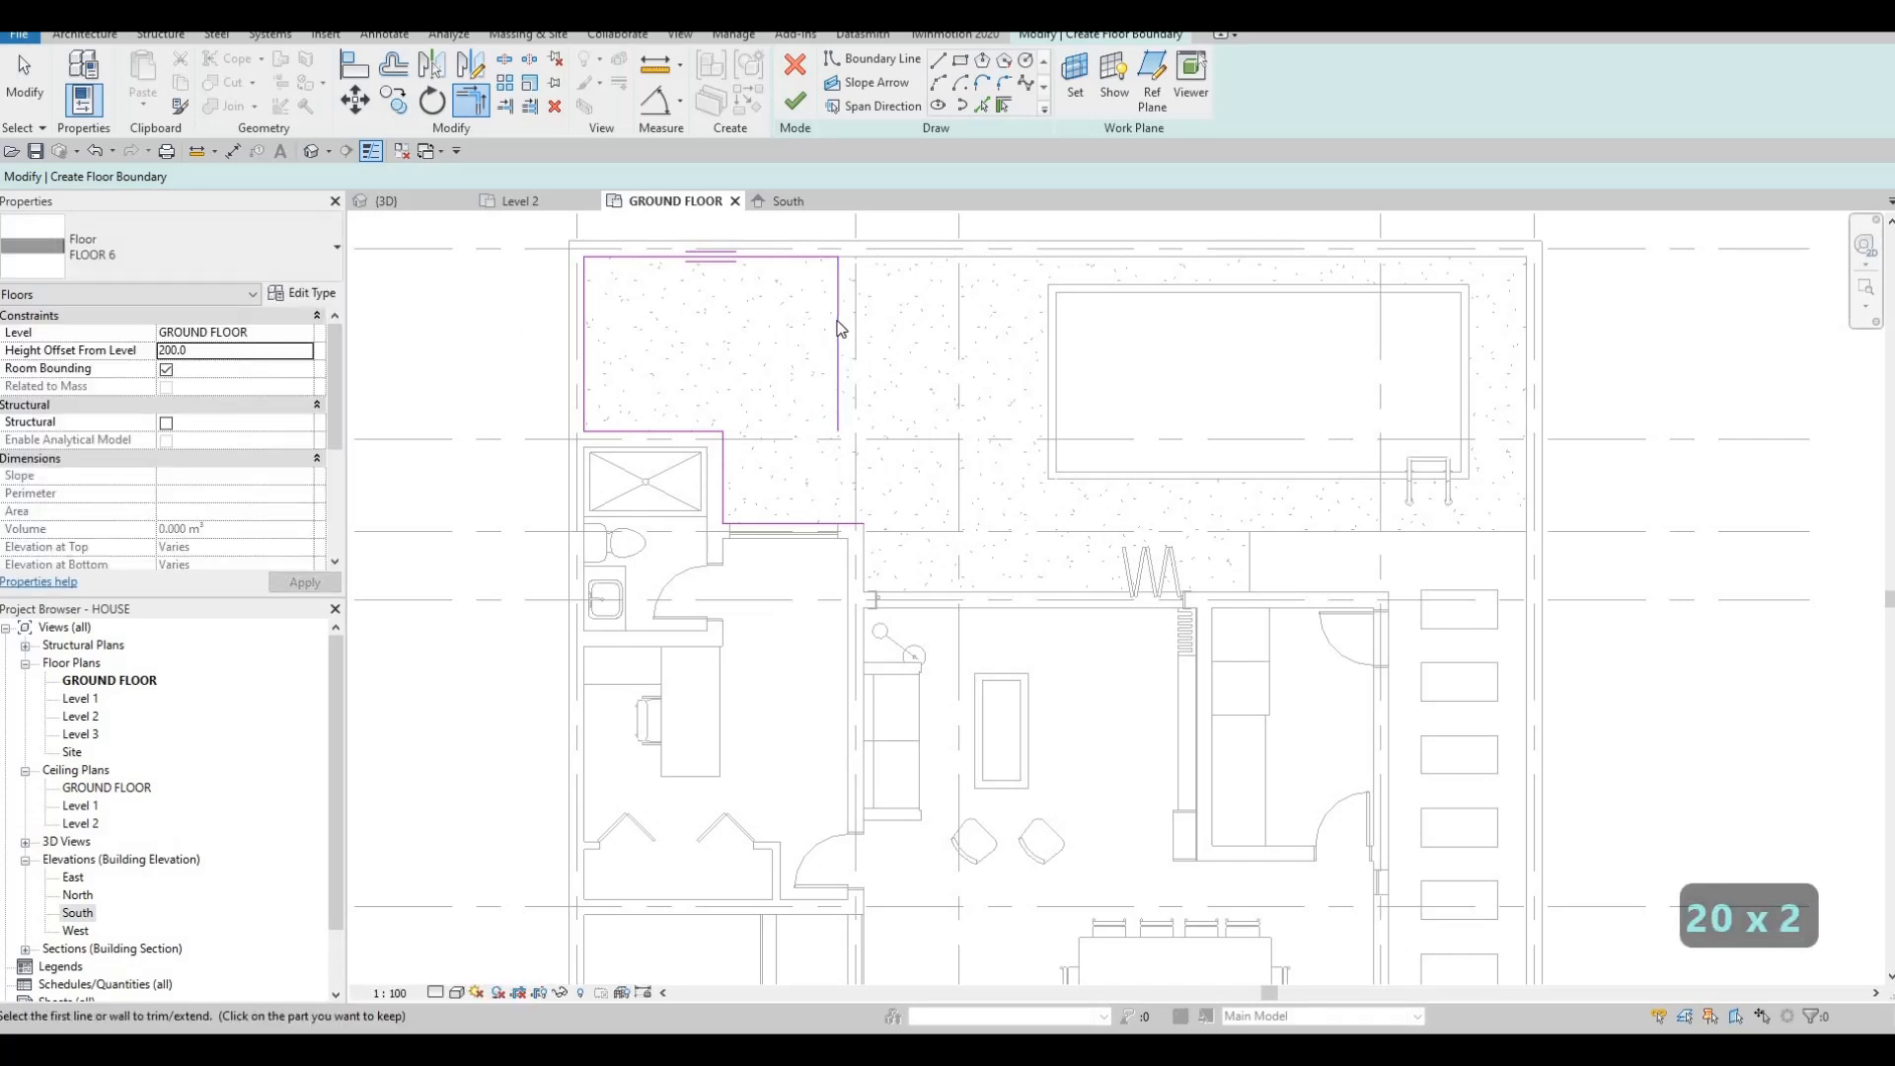
{"action": "key", "text": "Escape"}
{"action": "key", "text": "Escape"}
Move the boundary's pool-side edge onto the grid line running through the wall between the rear room and the living room.
{"action": "left_click", "coordinate": [869, 298]}
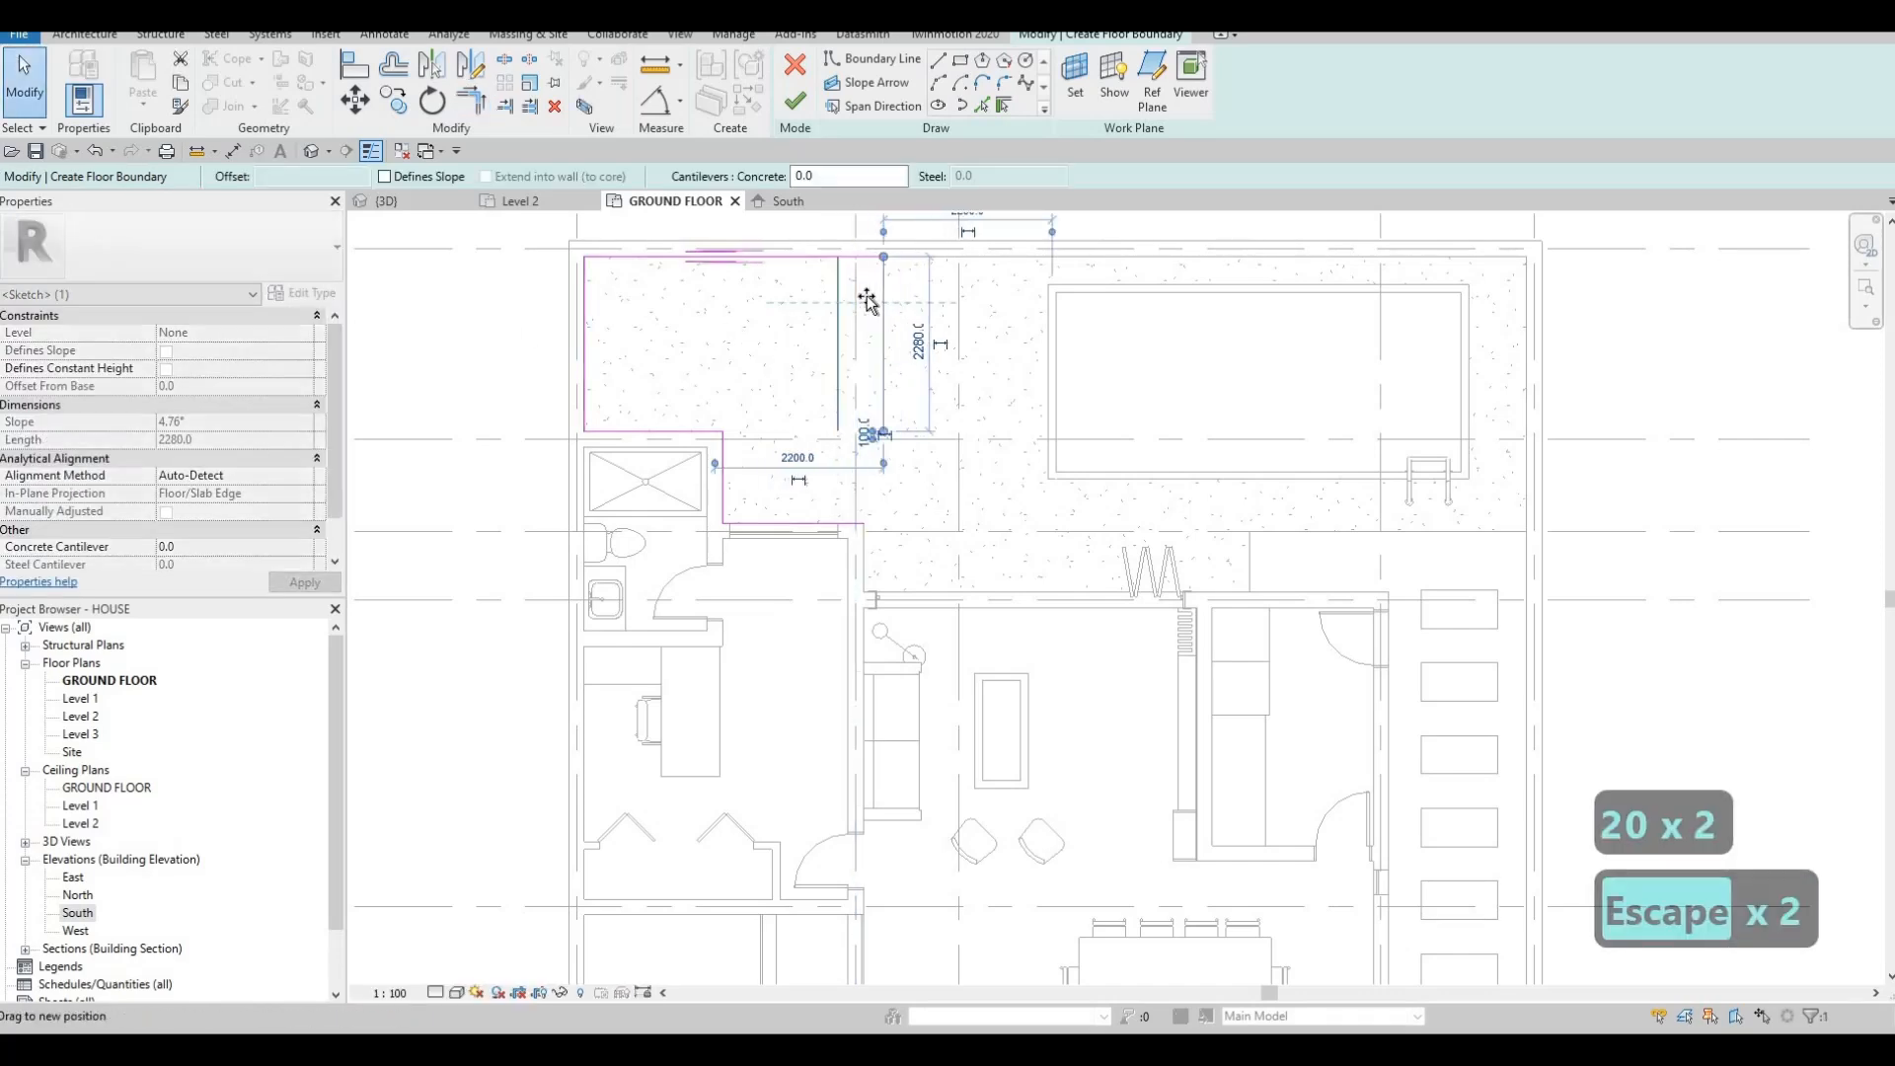
{"action": "left_click_drag", "start_coordinate": [868, 298], "coordinate": [843, 299]}
{"action": "key", "text": "Escape"}
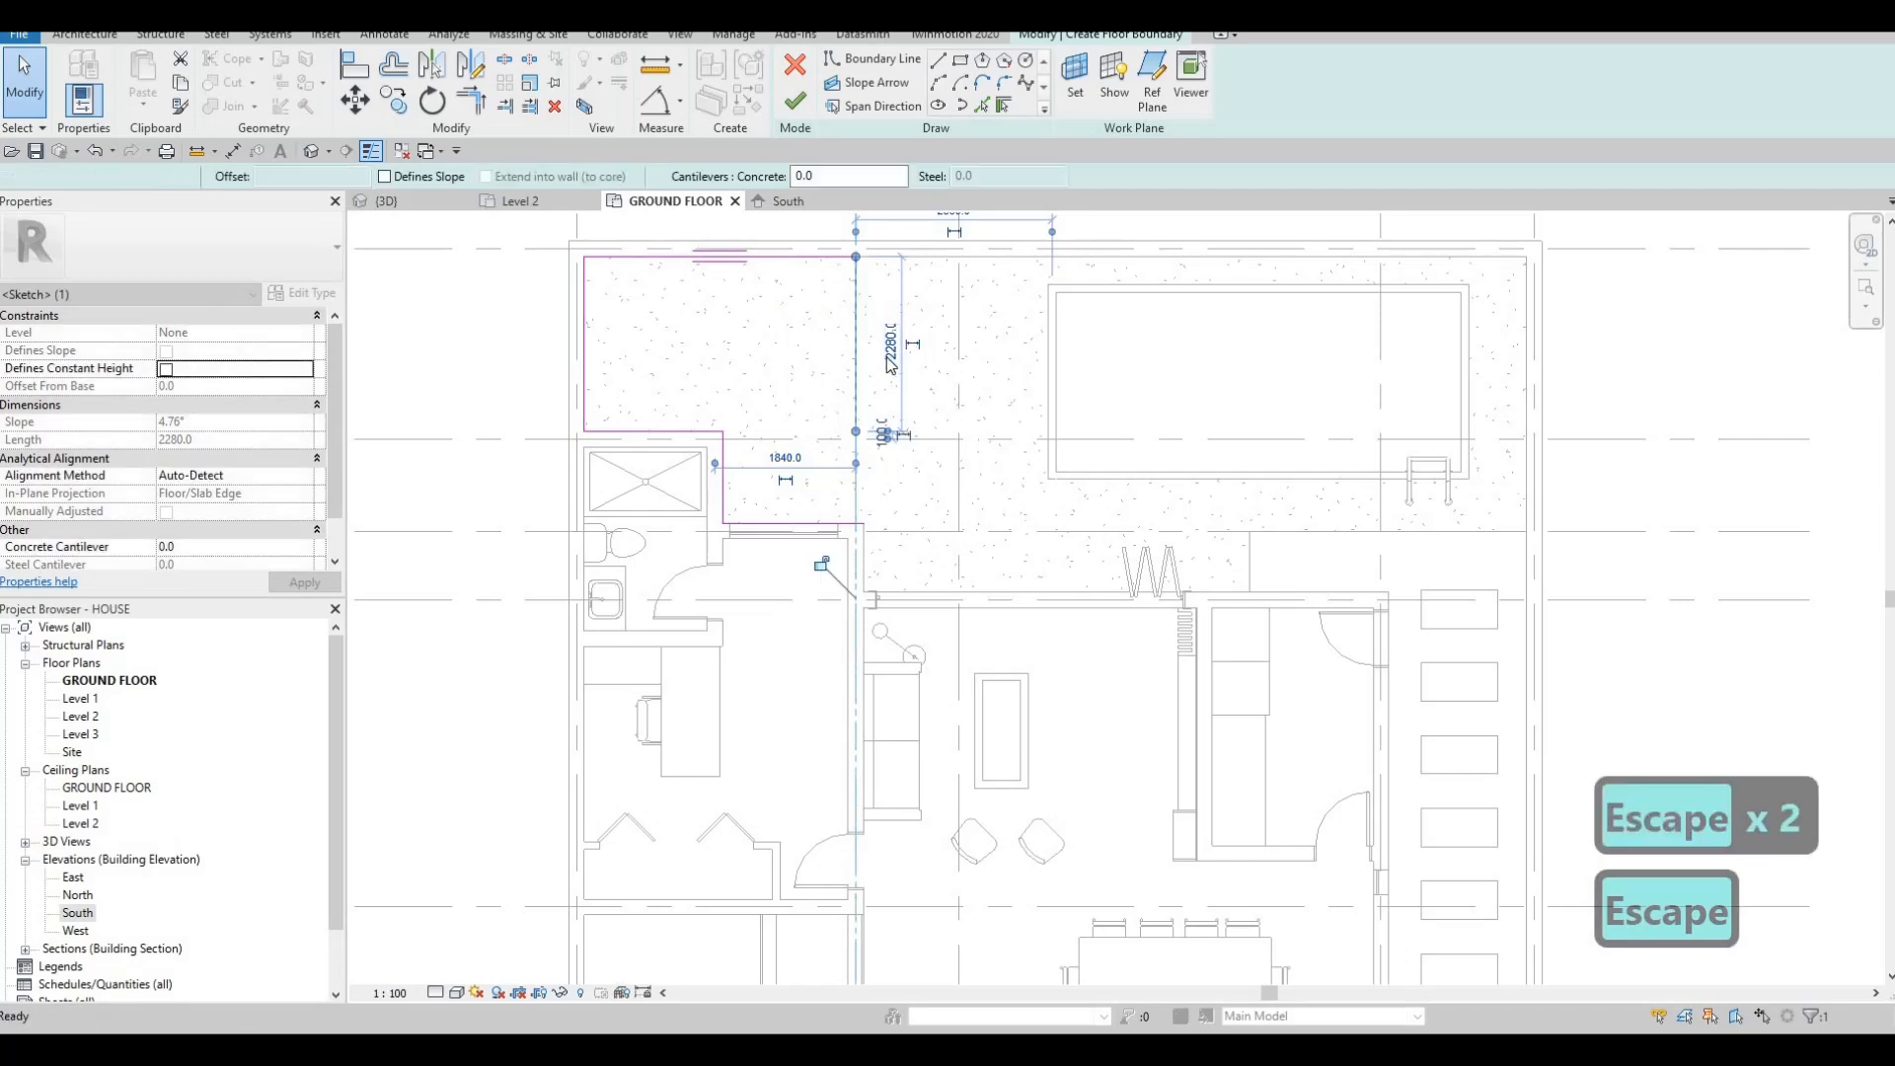
{"action": "key", "text": "Escape"}
{"action": "key", "text": "Escape"}
Trim the pool-side edge and the sliding door wall line to a closed corner.
{"action": "key", "text": "t"}
{"action": "key", "text": "r"}
{"action": "left_click", "coordinate": [853, 352]}
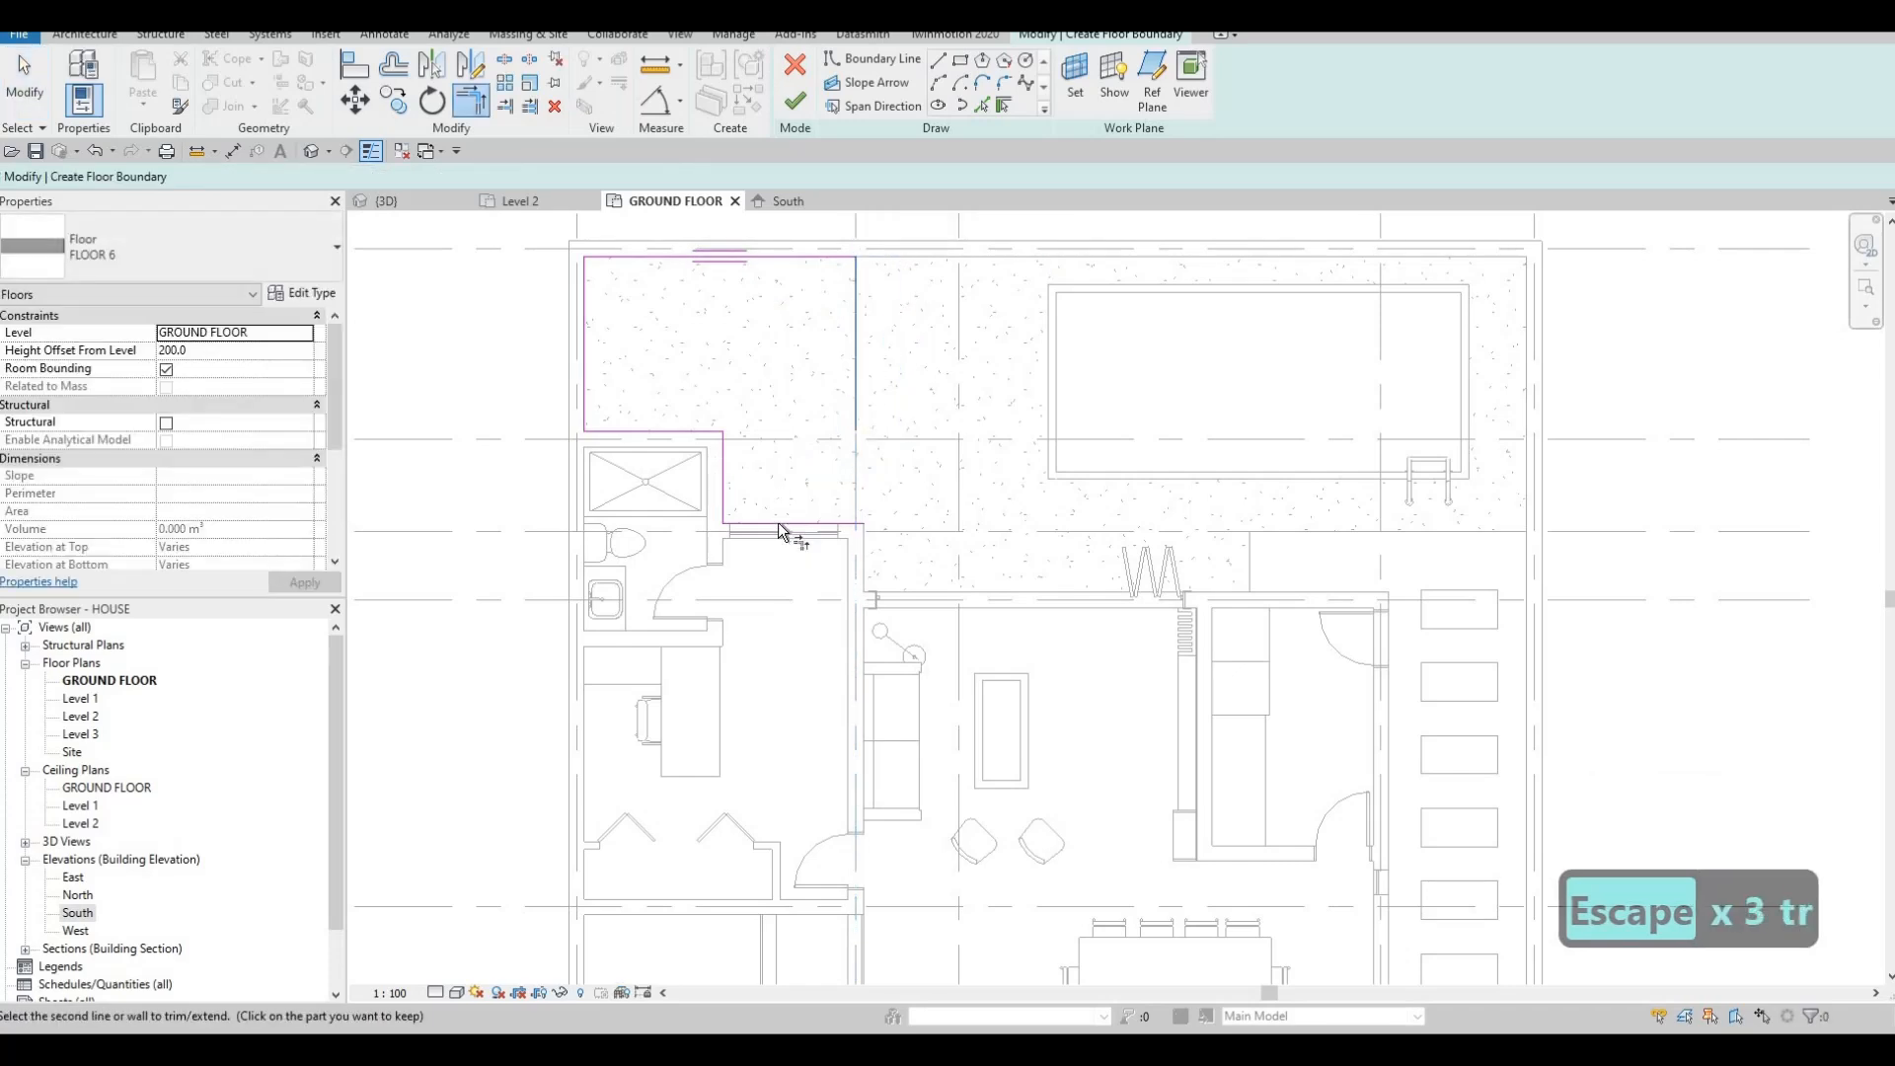
{"action": "left_click", "coordinate": [780, 526]}
{"action": "key", "text": "Escape"}
{"action": "key", "text": "Escape"}
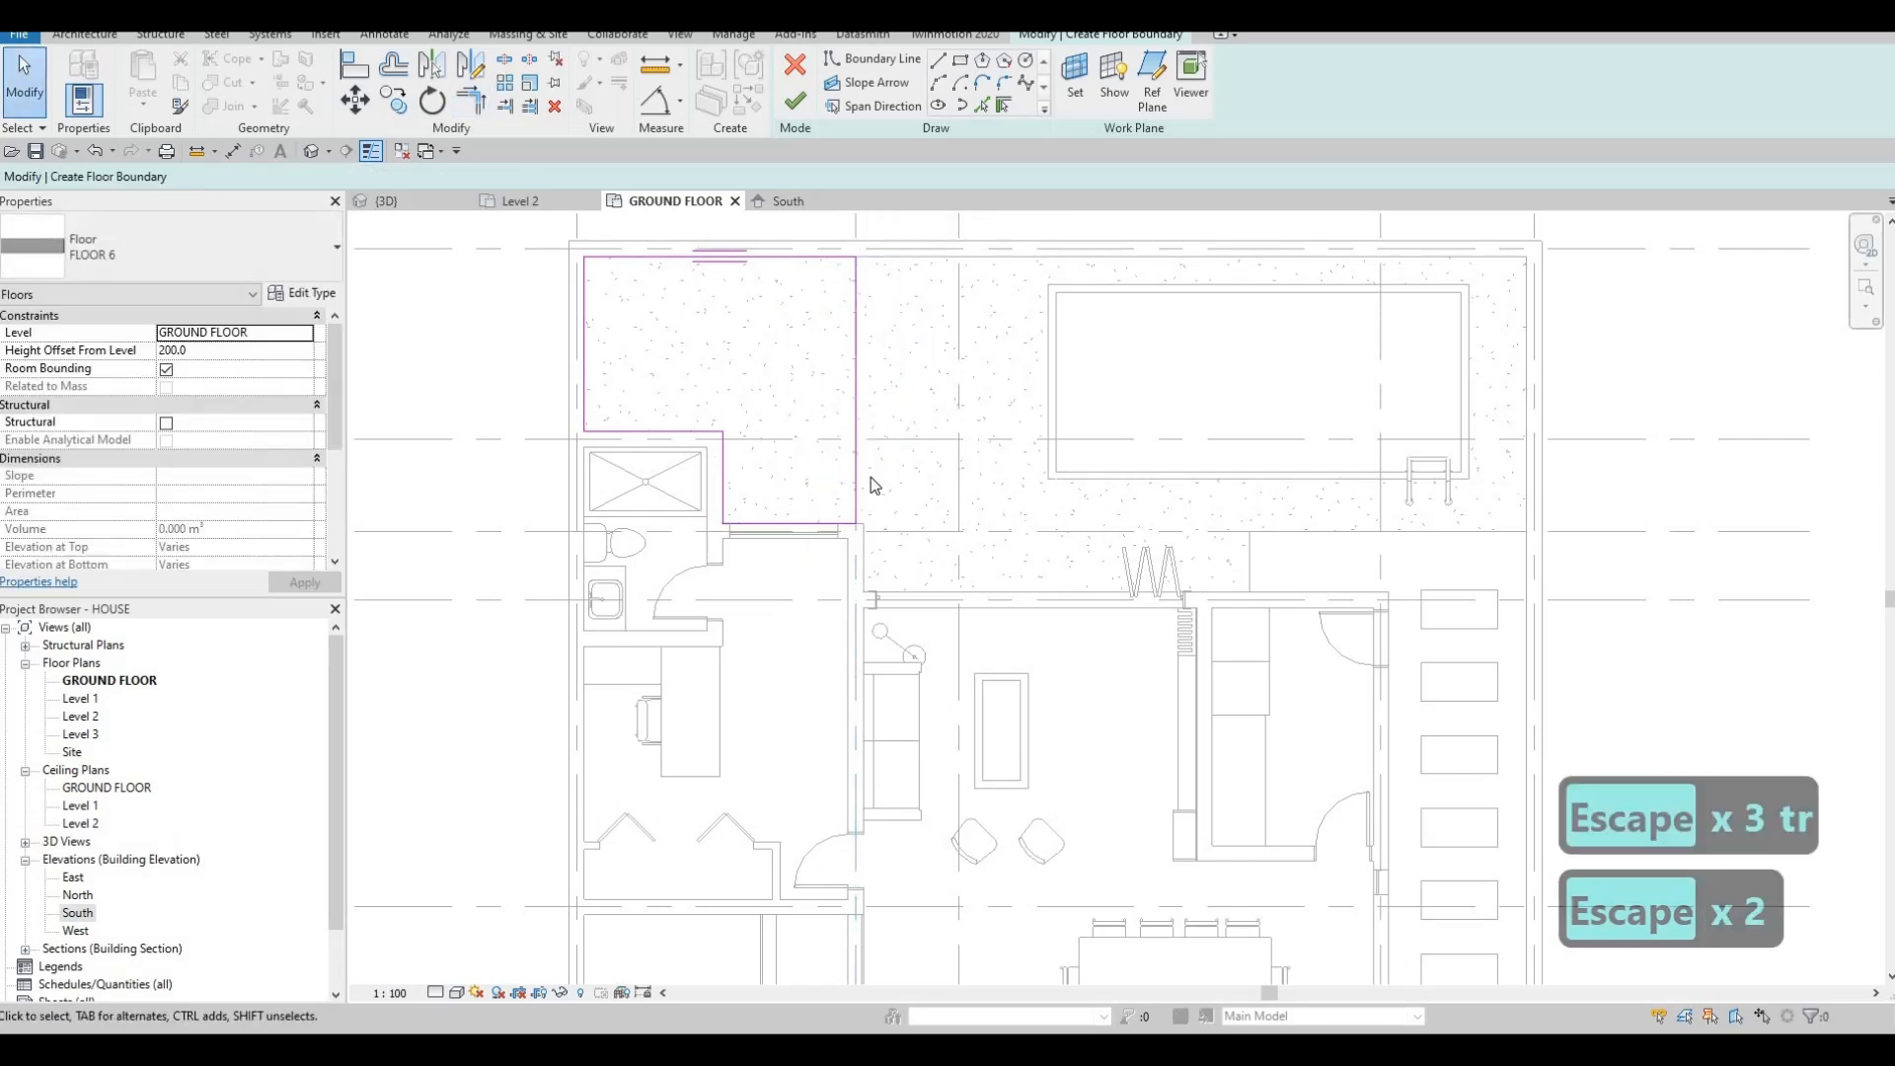
Align the boundary's pool-side edge with the outer face of the exterior wall beside the living room.
{"action": "key", "text": "a"}
{"action": "key", "text": "l"}
{"action": "left_click", "coordinate": [865, 559]}
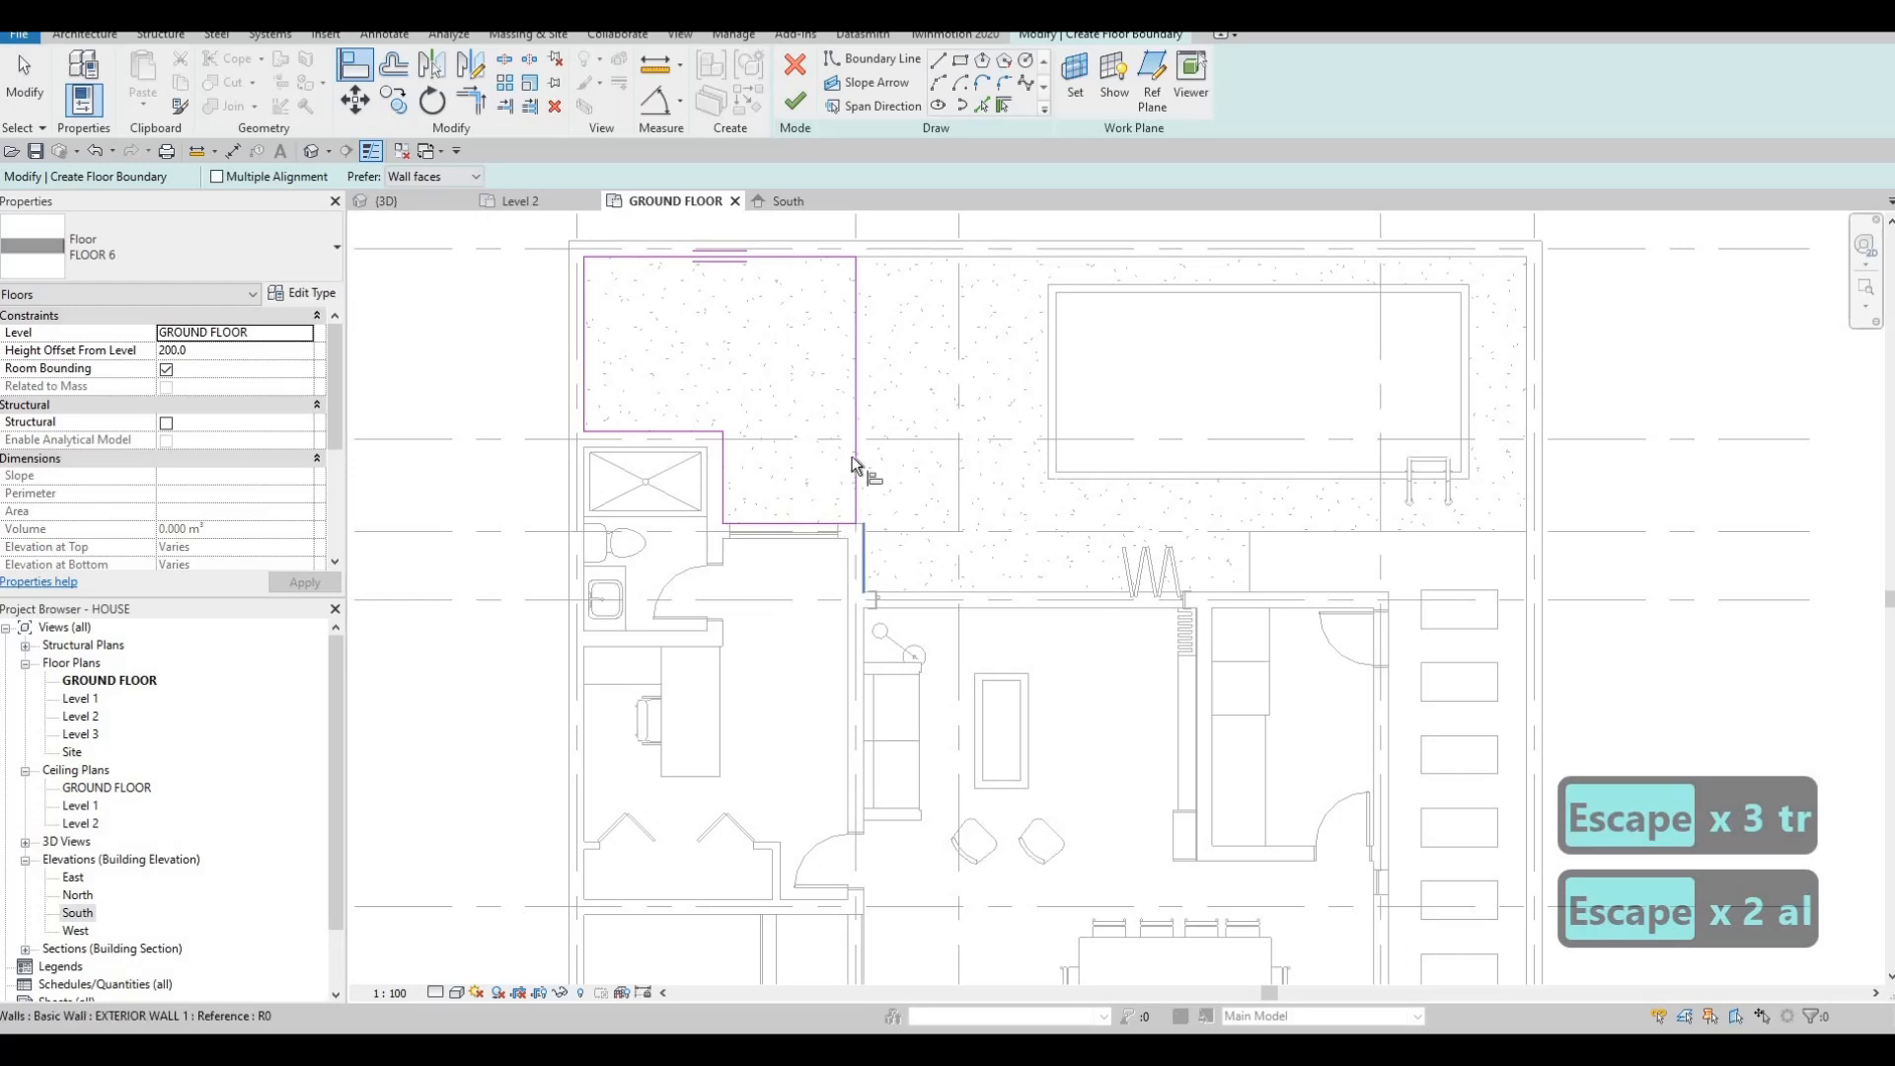
{"action": "left_click", "coordinate": [853, 456]}
{"action": "key", "text": "Escape"}
{"action": "key", "text": "Escape"}
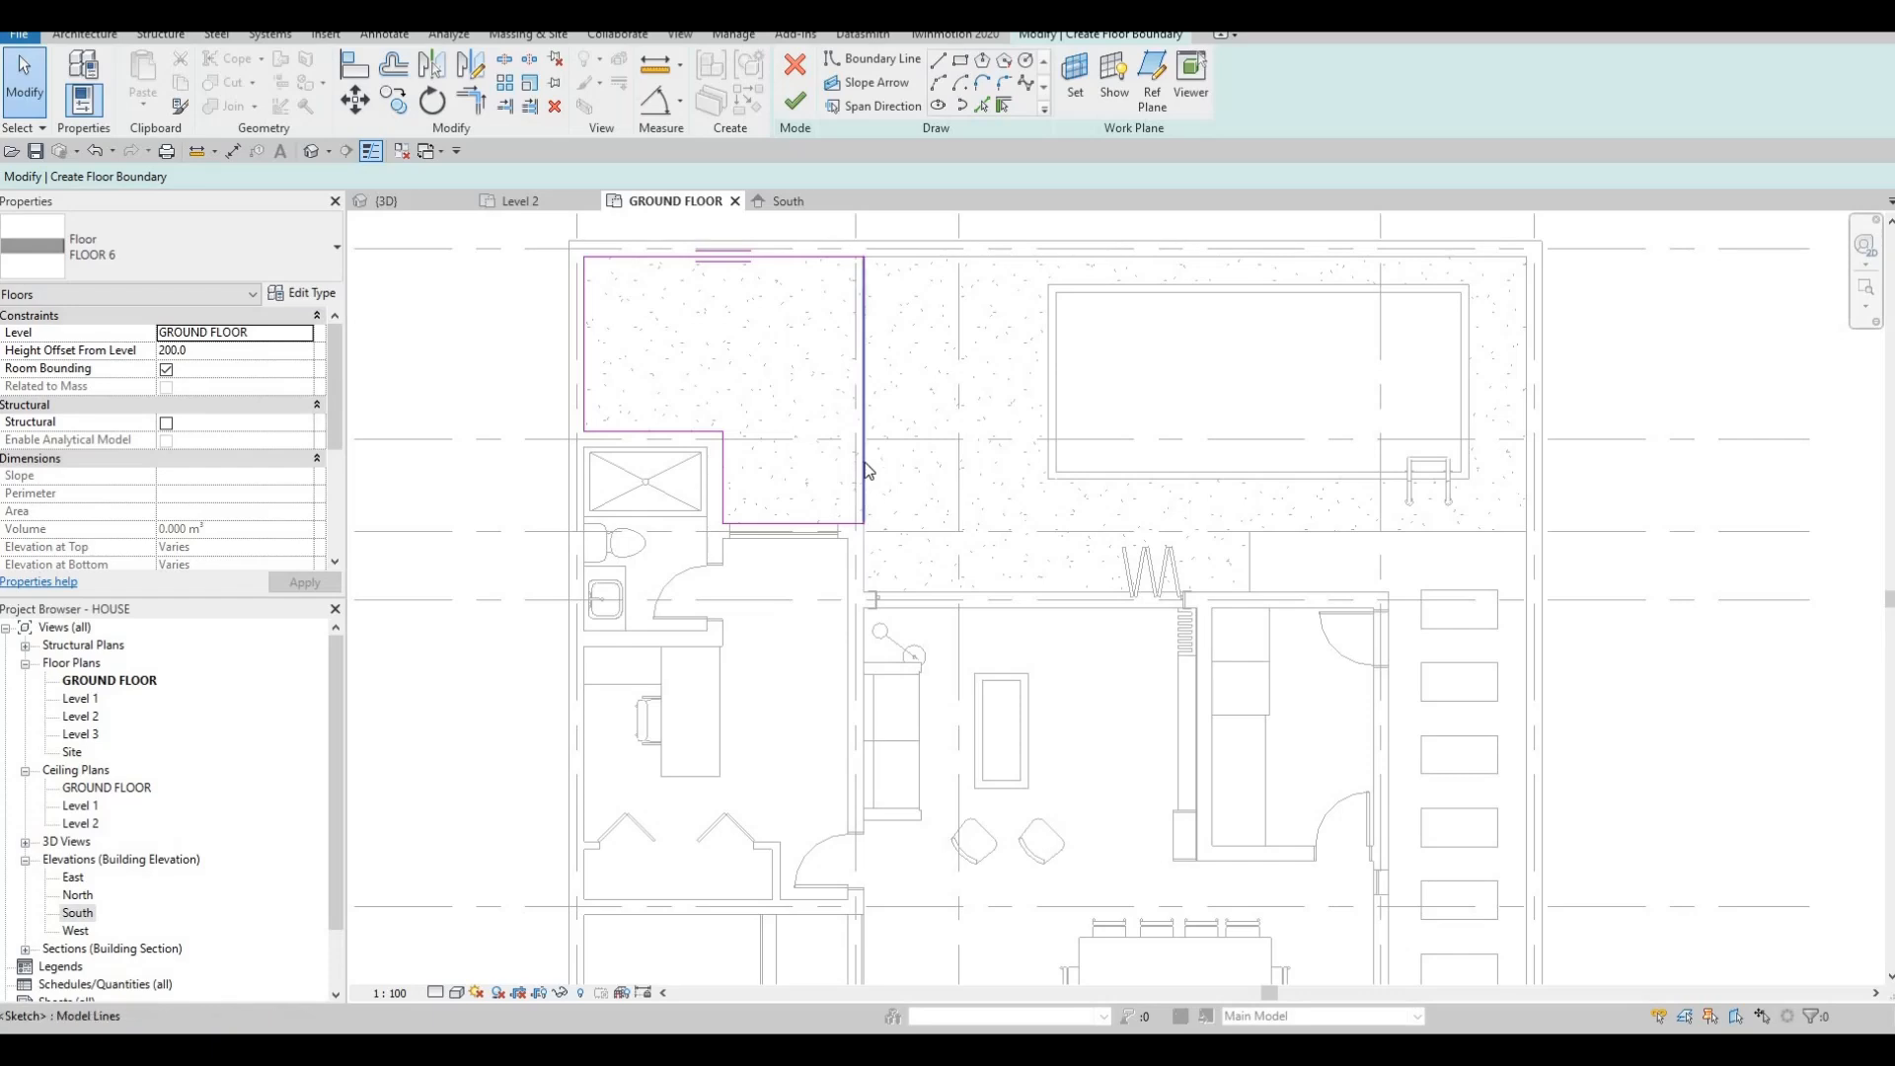
{"action": "key", "text": "Escape"}
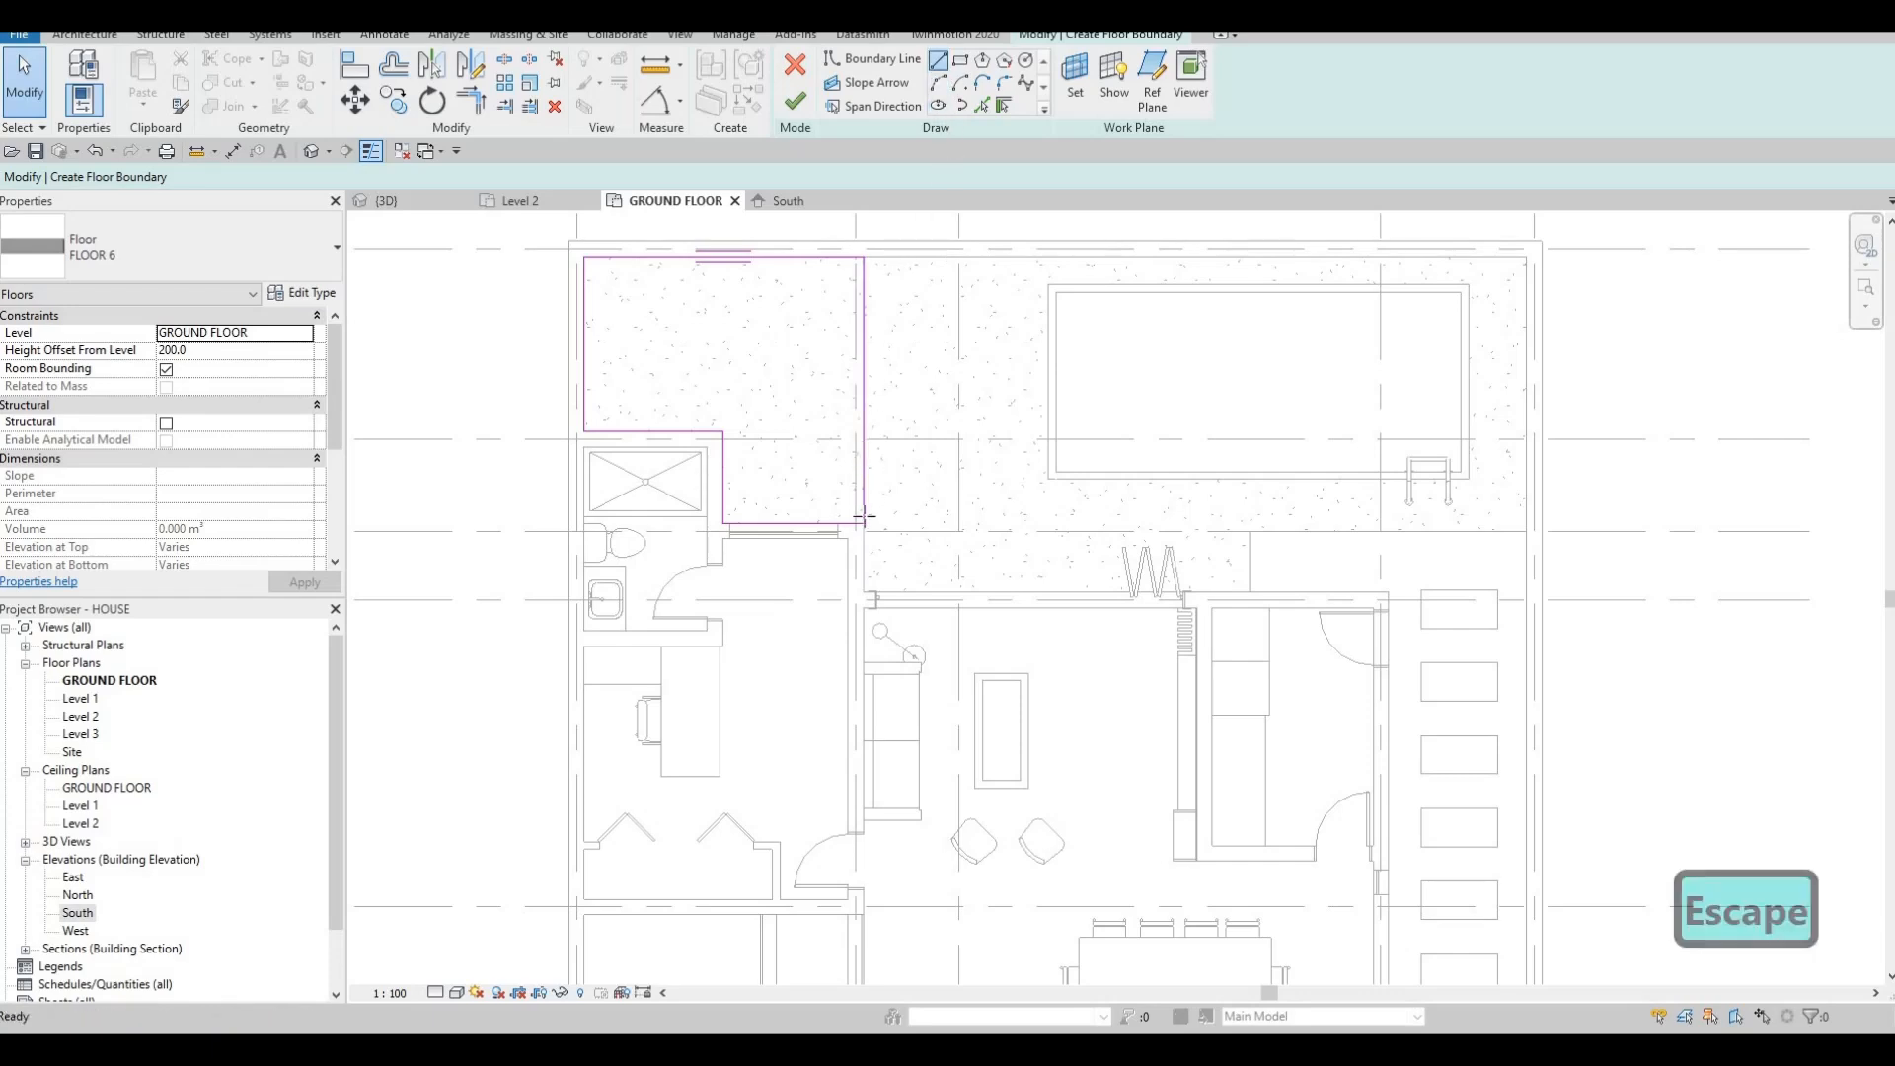
Draw boundary lines for a strip about 1100 mm deep in front of the living room's folding door, starting at the sliding door wall corner.
{"action": "left_click", "coordinate": [863, 523]}
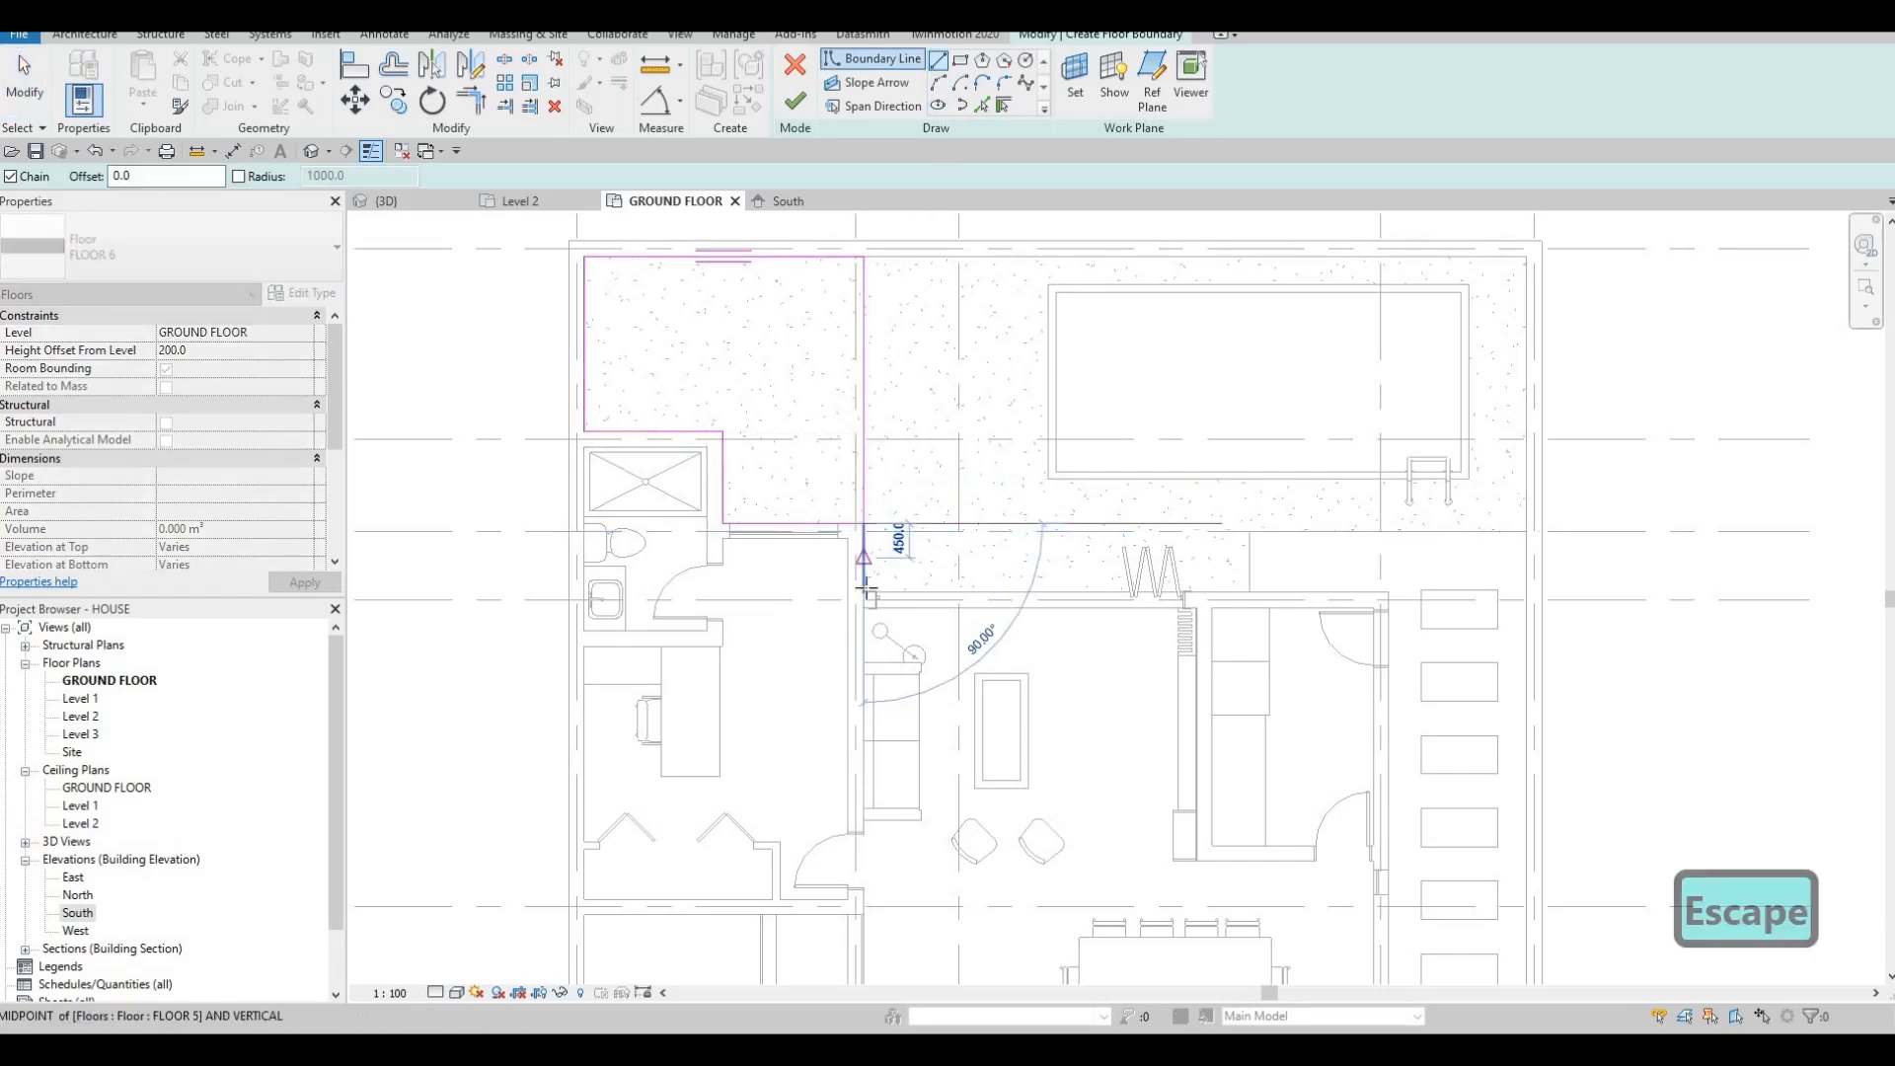
{"action": "left_click", "coordinate": [865, 592]}
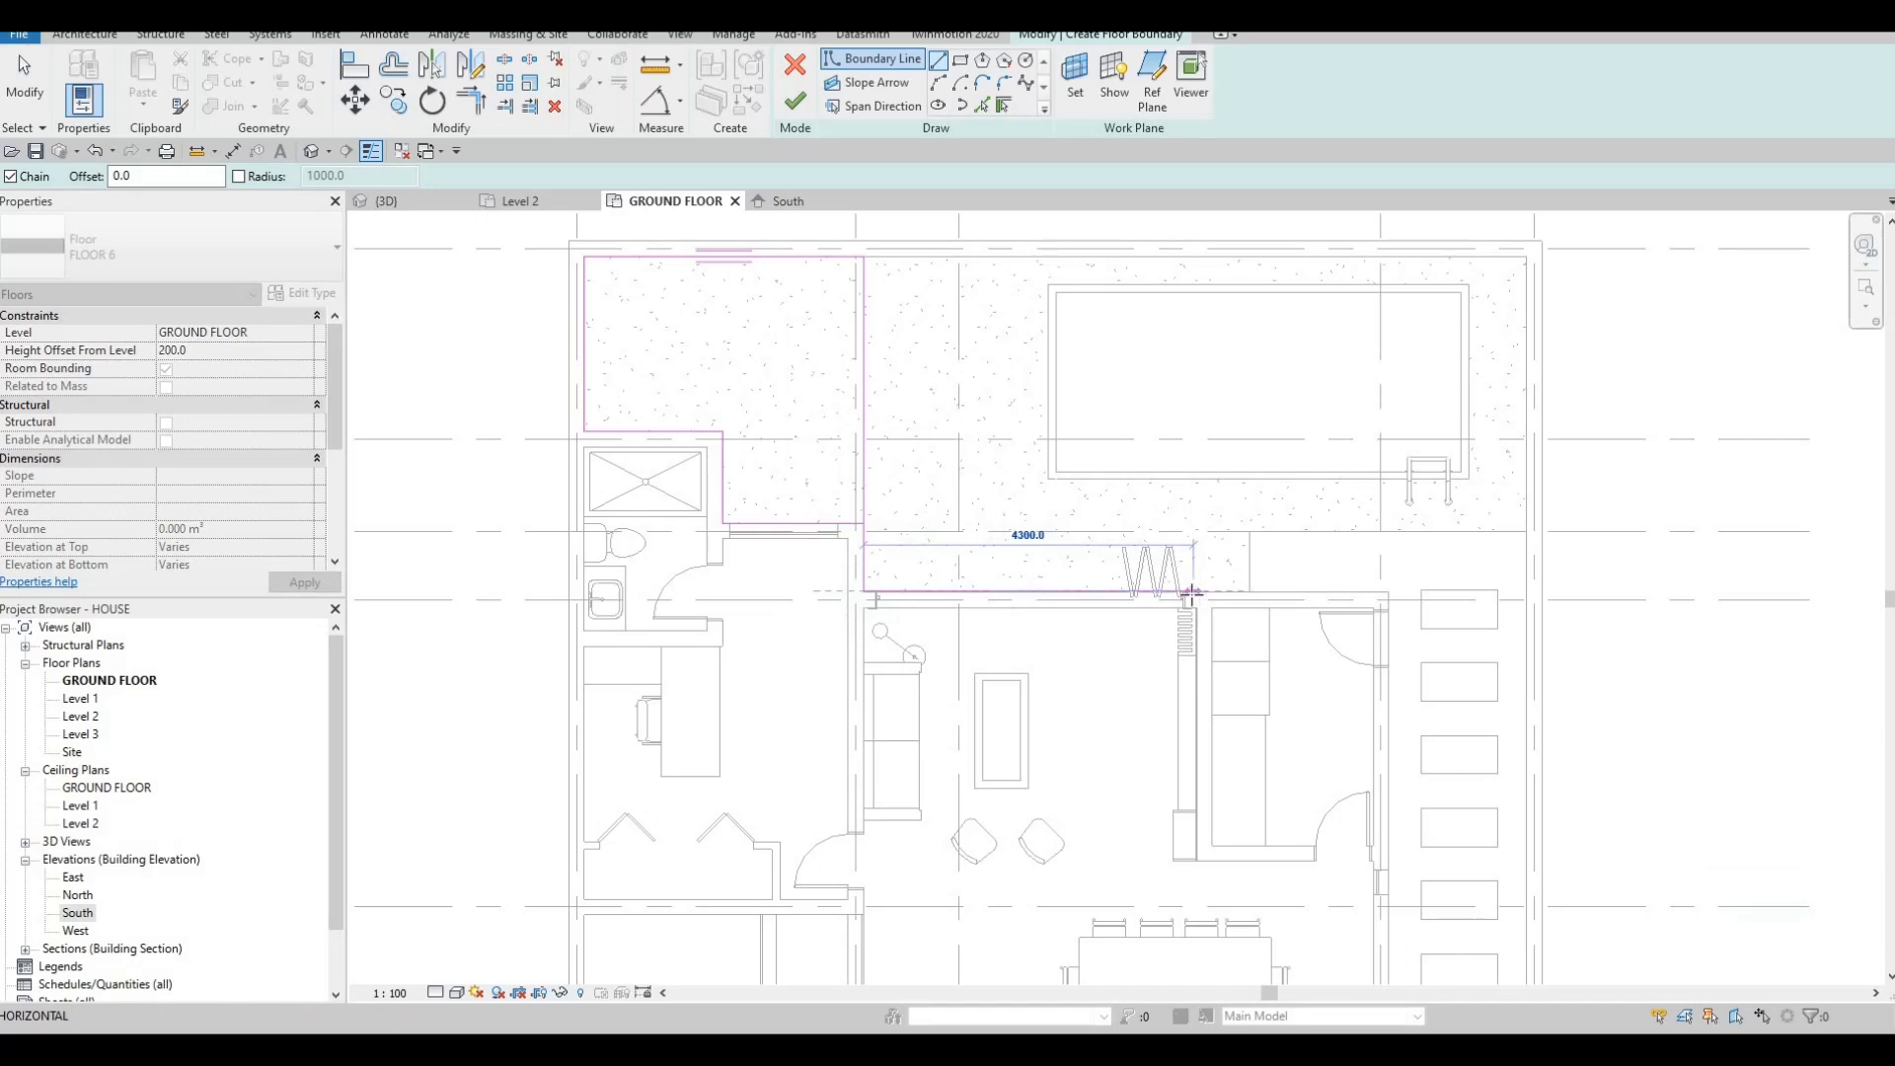
{"action": "left_click", "coordinate": [1184, 523]}
{"action": "left_click", "coordinate": [1183, 507]}
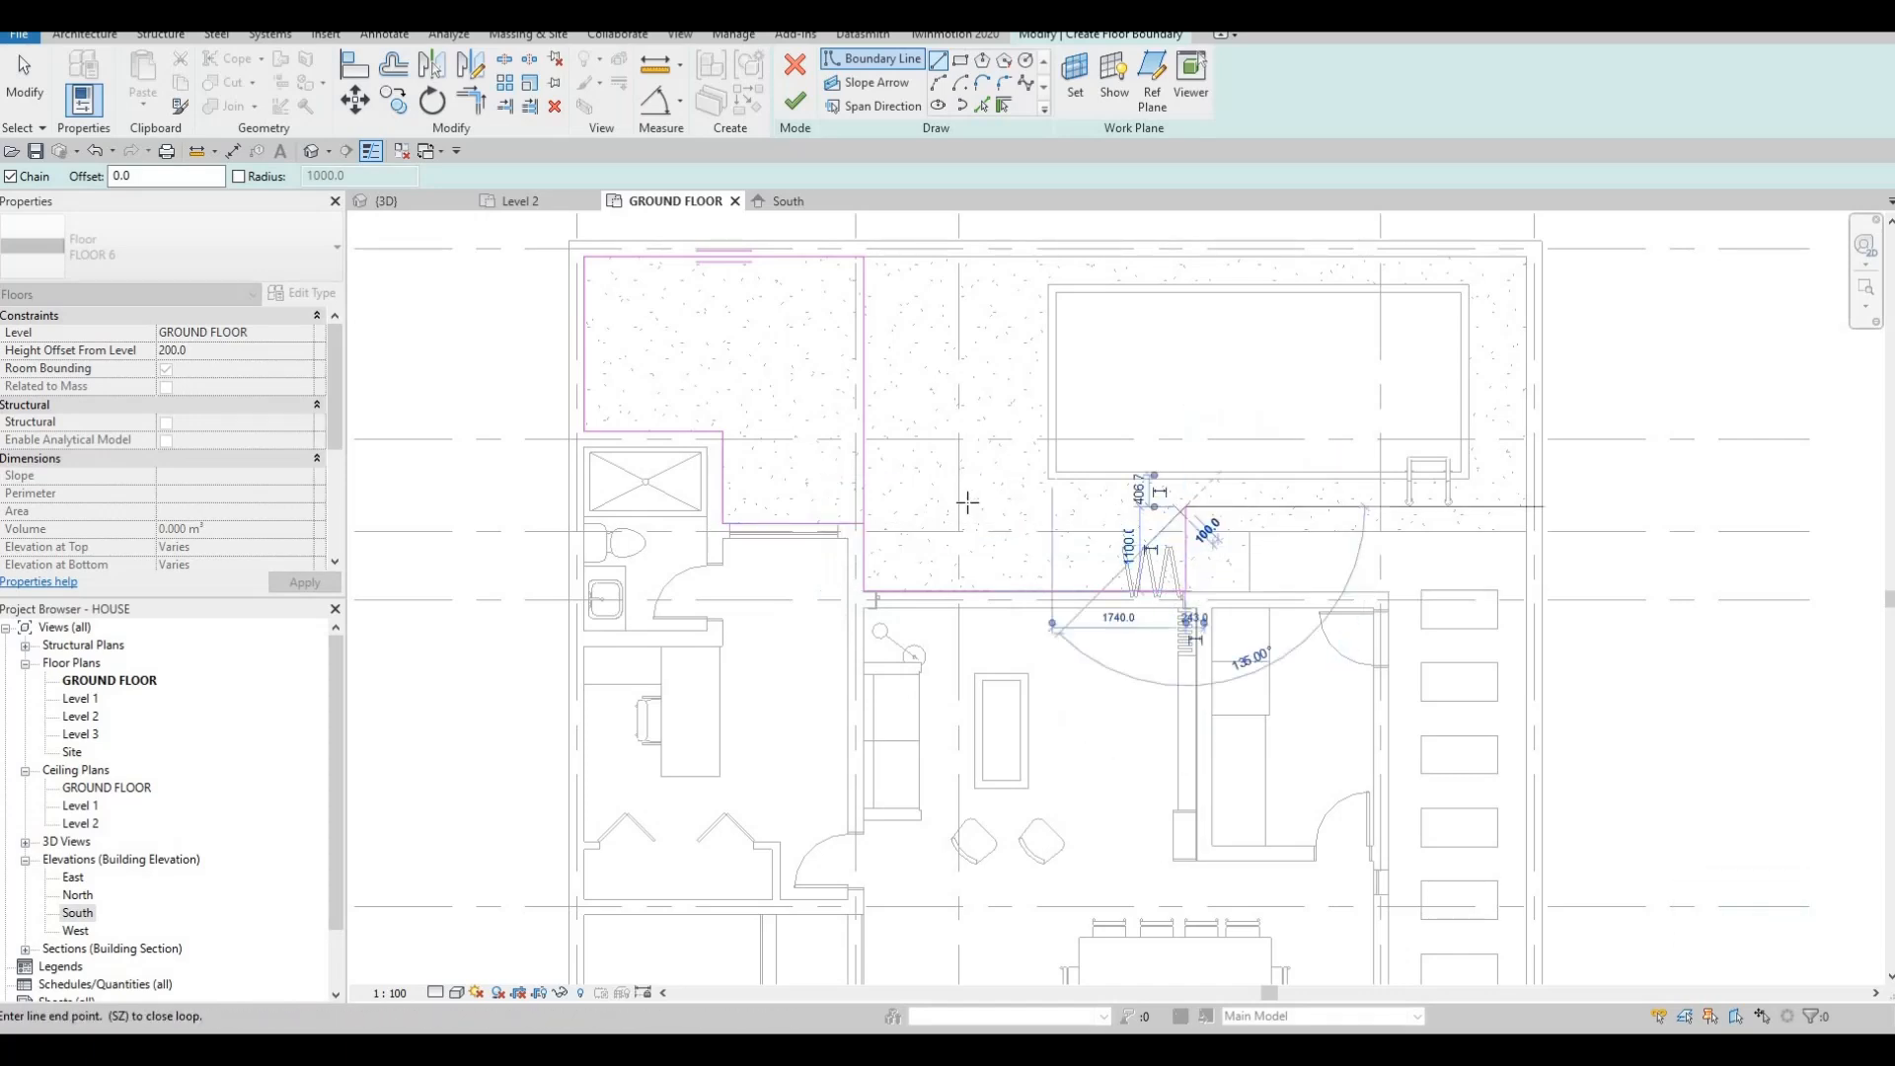
{"action": "left_click", "coordinate": [867, 505]}
{"action": "key", "text": "Escape"}
{"action": "key", "text": "Escape"}
{"action": "key", "text": "Escape"}
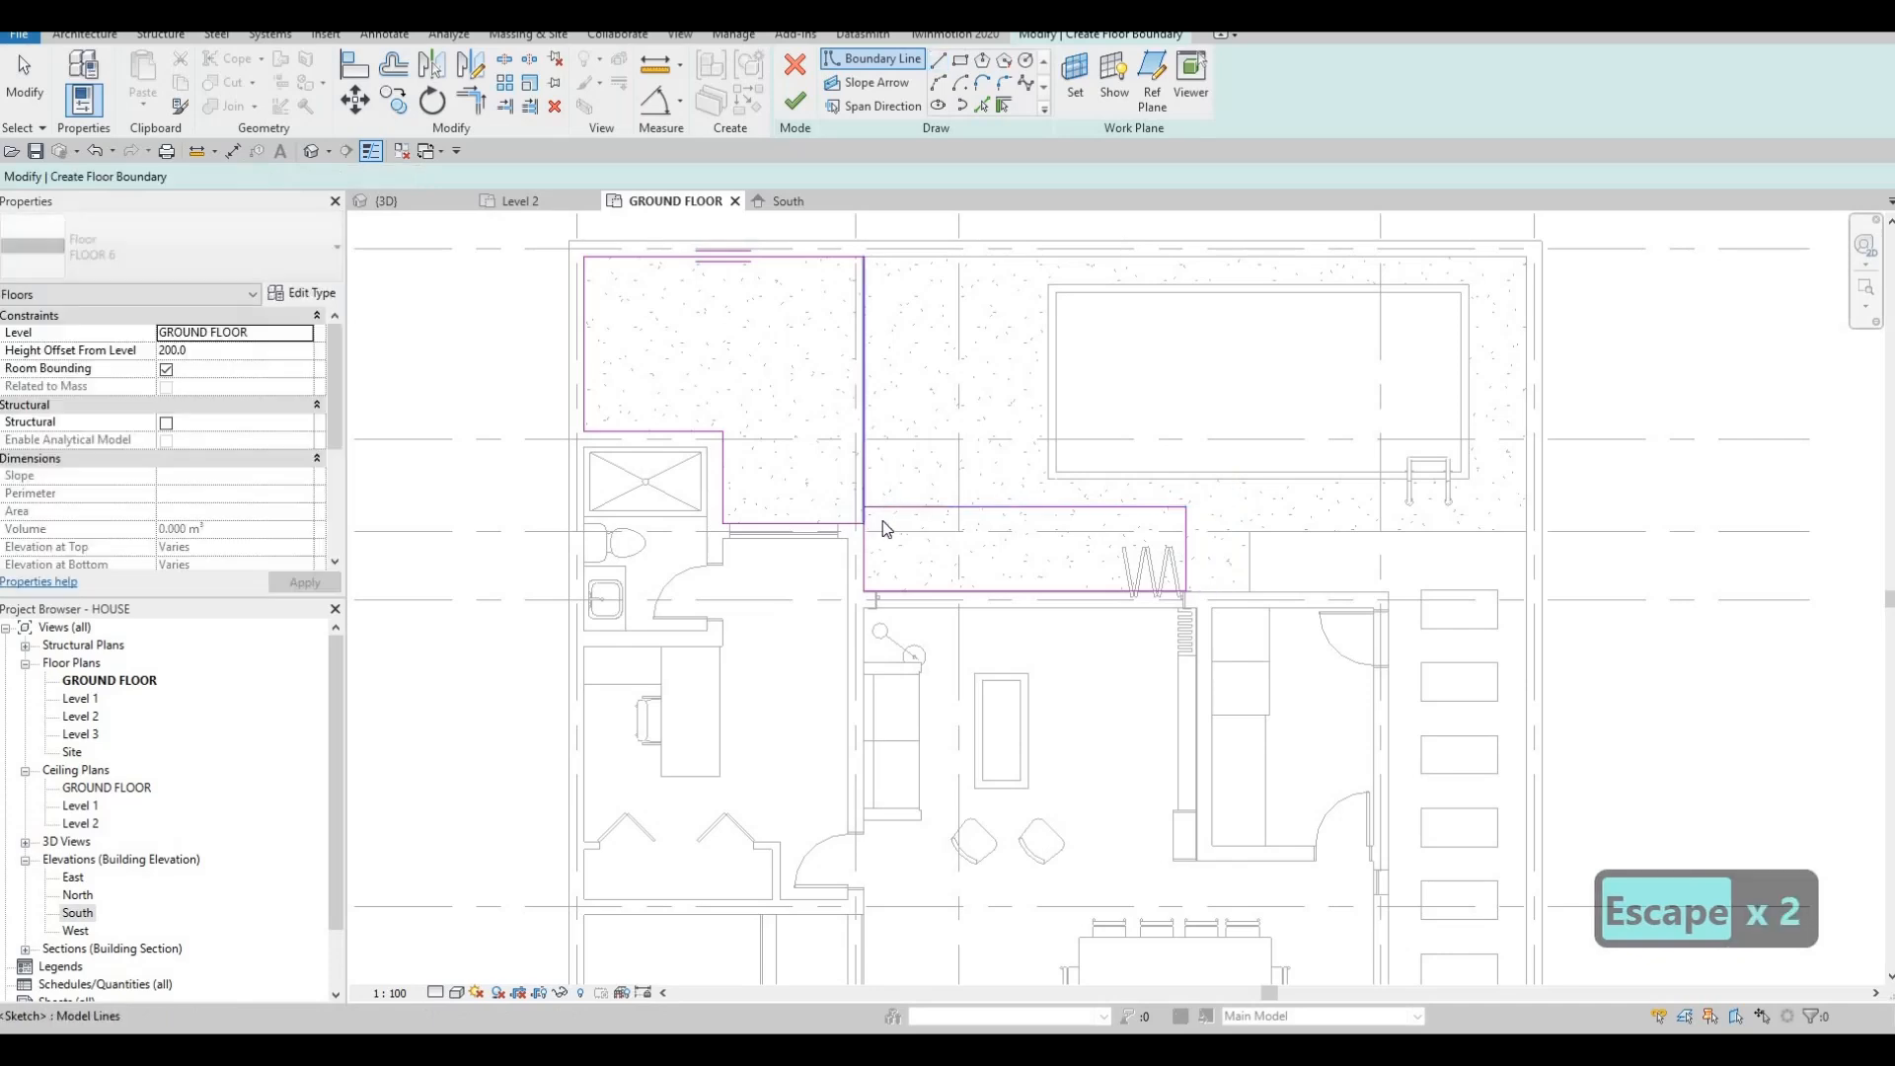
Trim the strip's pool-side line with the long vertical edge to join both areas into one boundary loop.
{"action": "scroll", "coordinate": [878, 523], "scroll_direction": "up", "scroll_amount": 2}
{"action": "key", "text": "t"}
{"action": "key", "text": "r"}
{"action": "left_click", "coordinate": [922, 503]}
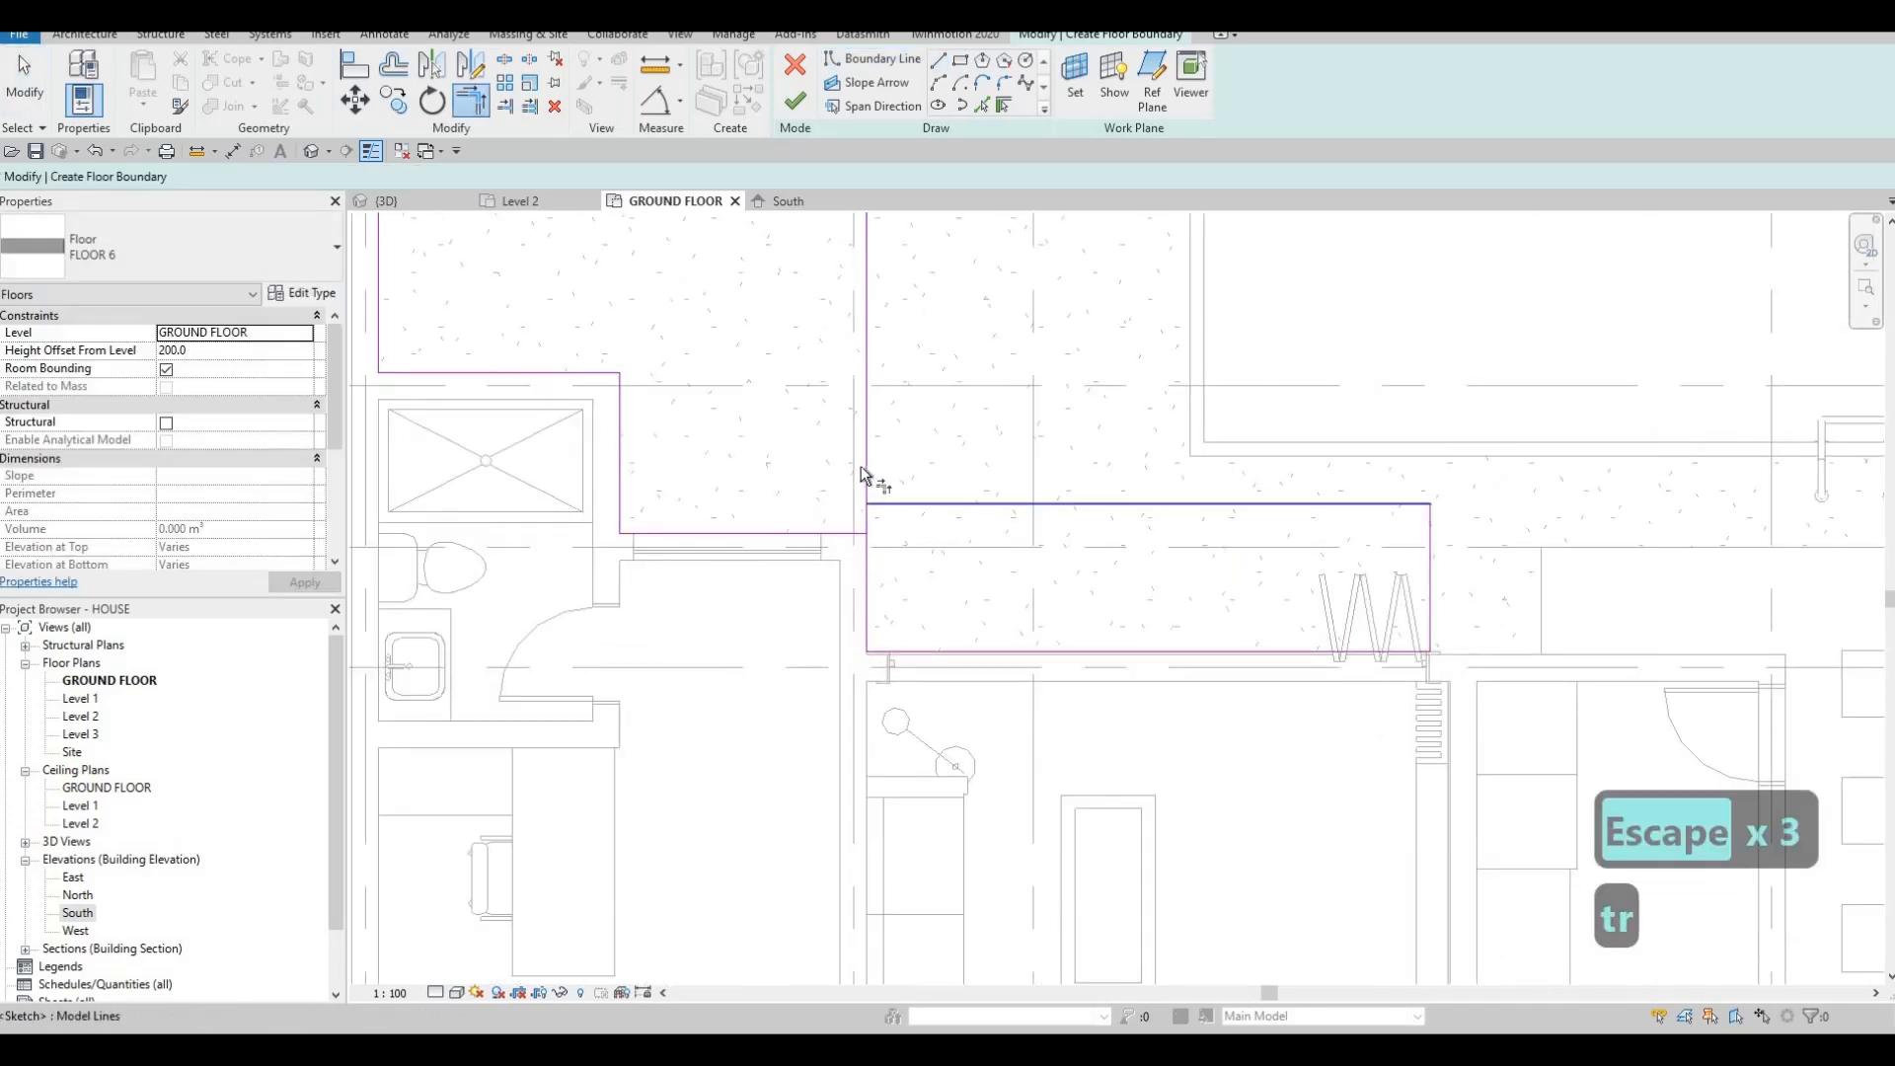
{"action": "left_click", "coordinate": [867, 474]}
{"action": "key", "text": "Escape"}
{"action": "key", "text": "Escape"}
{"action": "key", "text": "Escape"}
{"action": "key", "text": "Escape"}
{"action": "scroll", "coordinate": [947, 643], "scroll_direction": "down", "scroll_amount": 1}
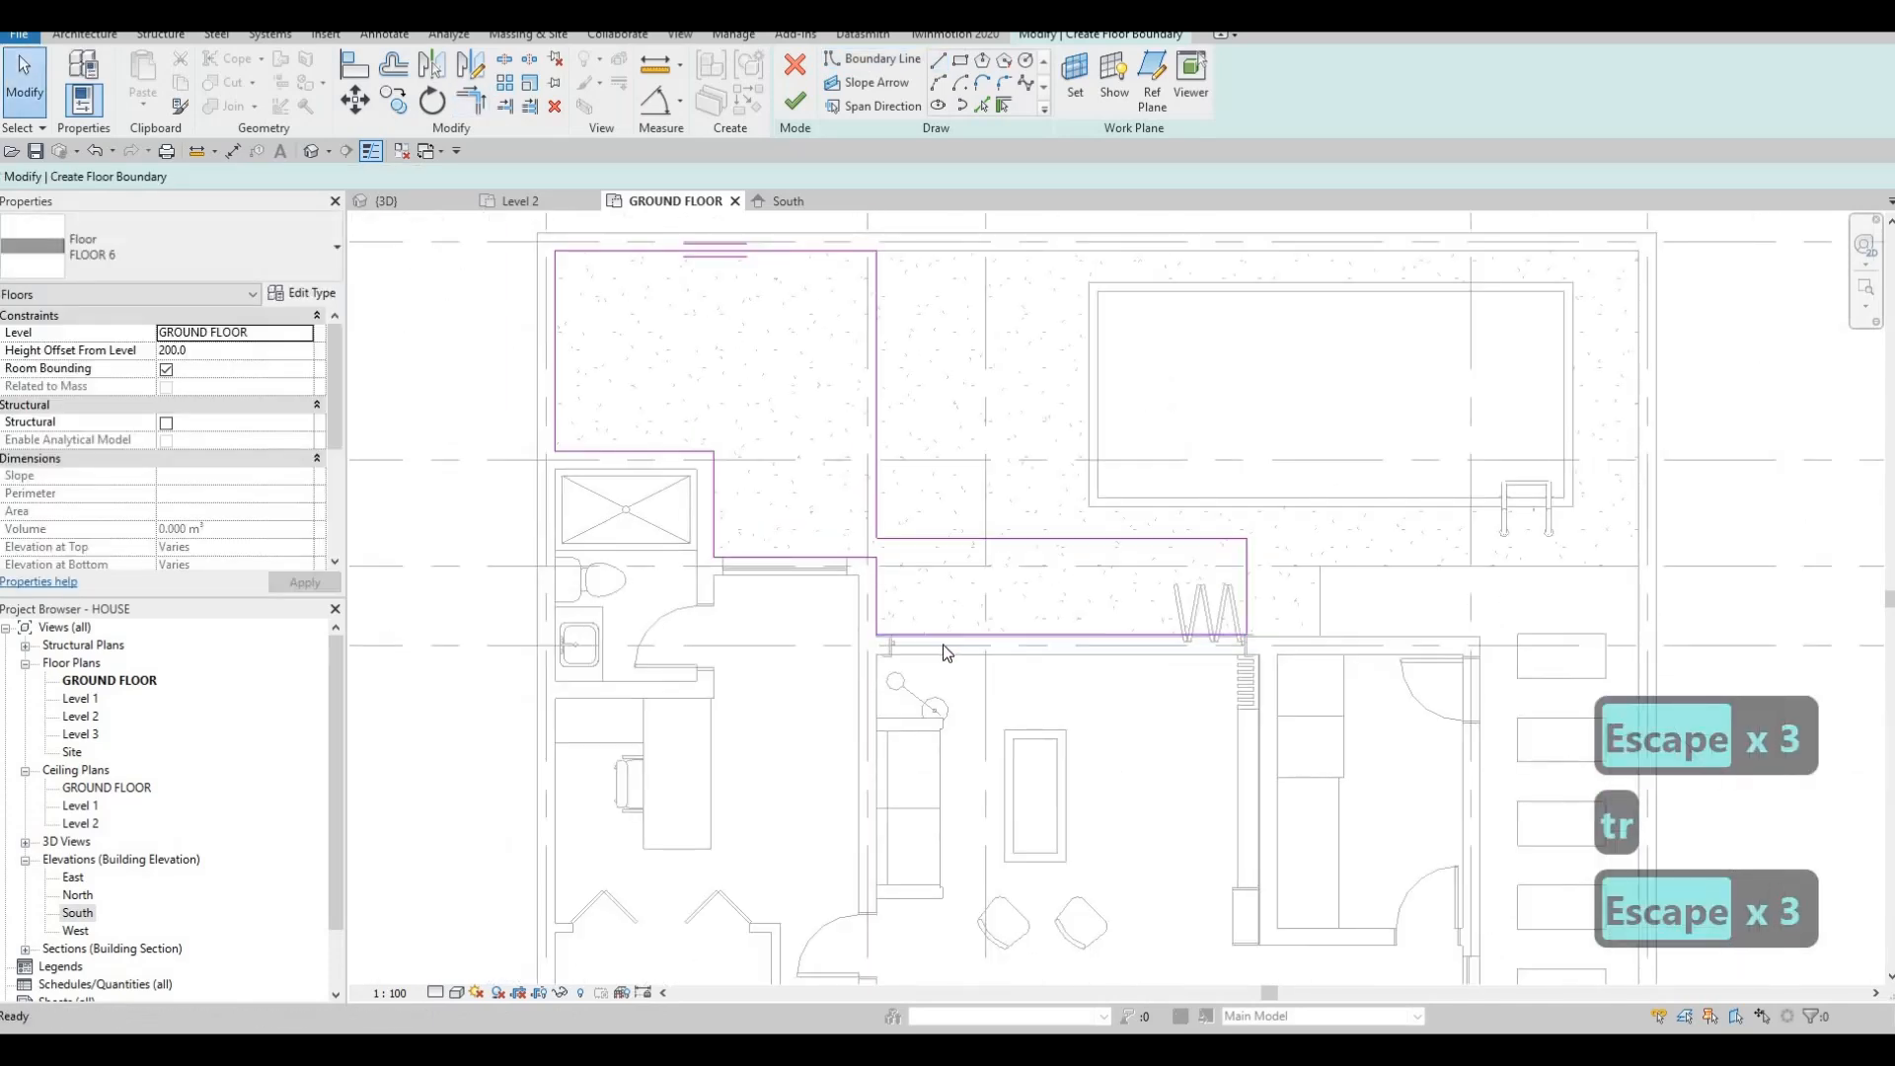
Align the strip's house-side boundary line with the folding door's outer edge and finish the floor sketch.
{"action": "scroll", "coordinate": [943, 643], "scroll_direction": "up", "scroll_amount": 1}
{"action": "key", "text": "a"}
{"action": "key", "text": "l"}
{"action": "scroll", "coordinate": [963, 626], "scroll_direction": "up", "scroll_amount": 2}
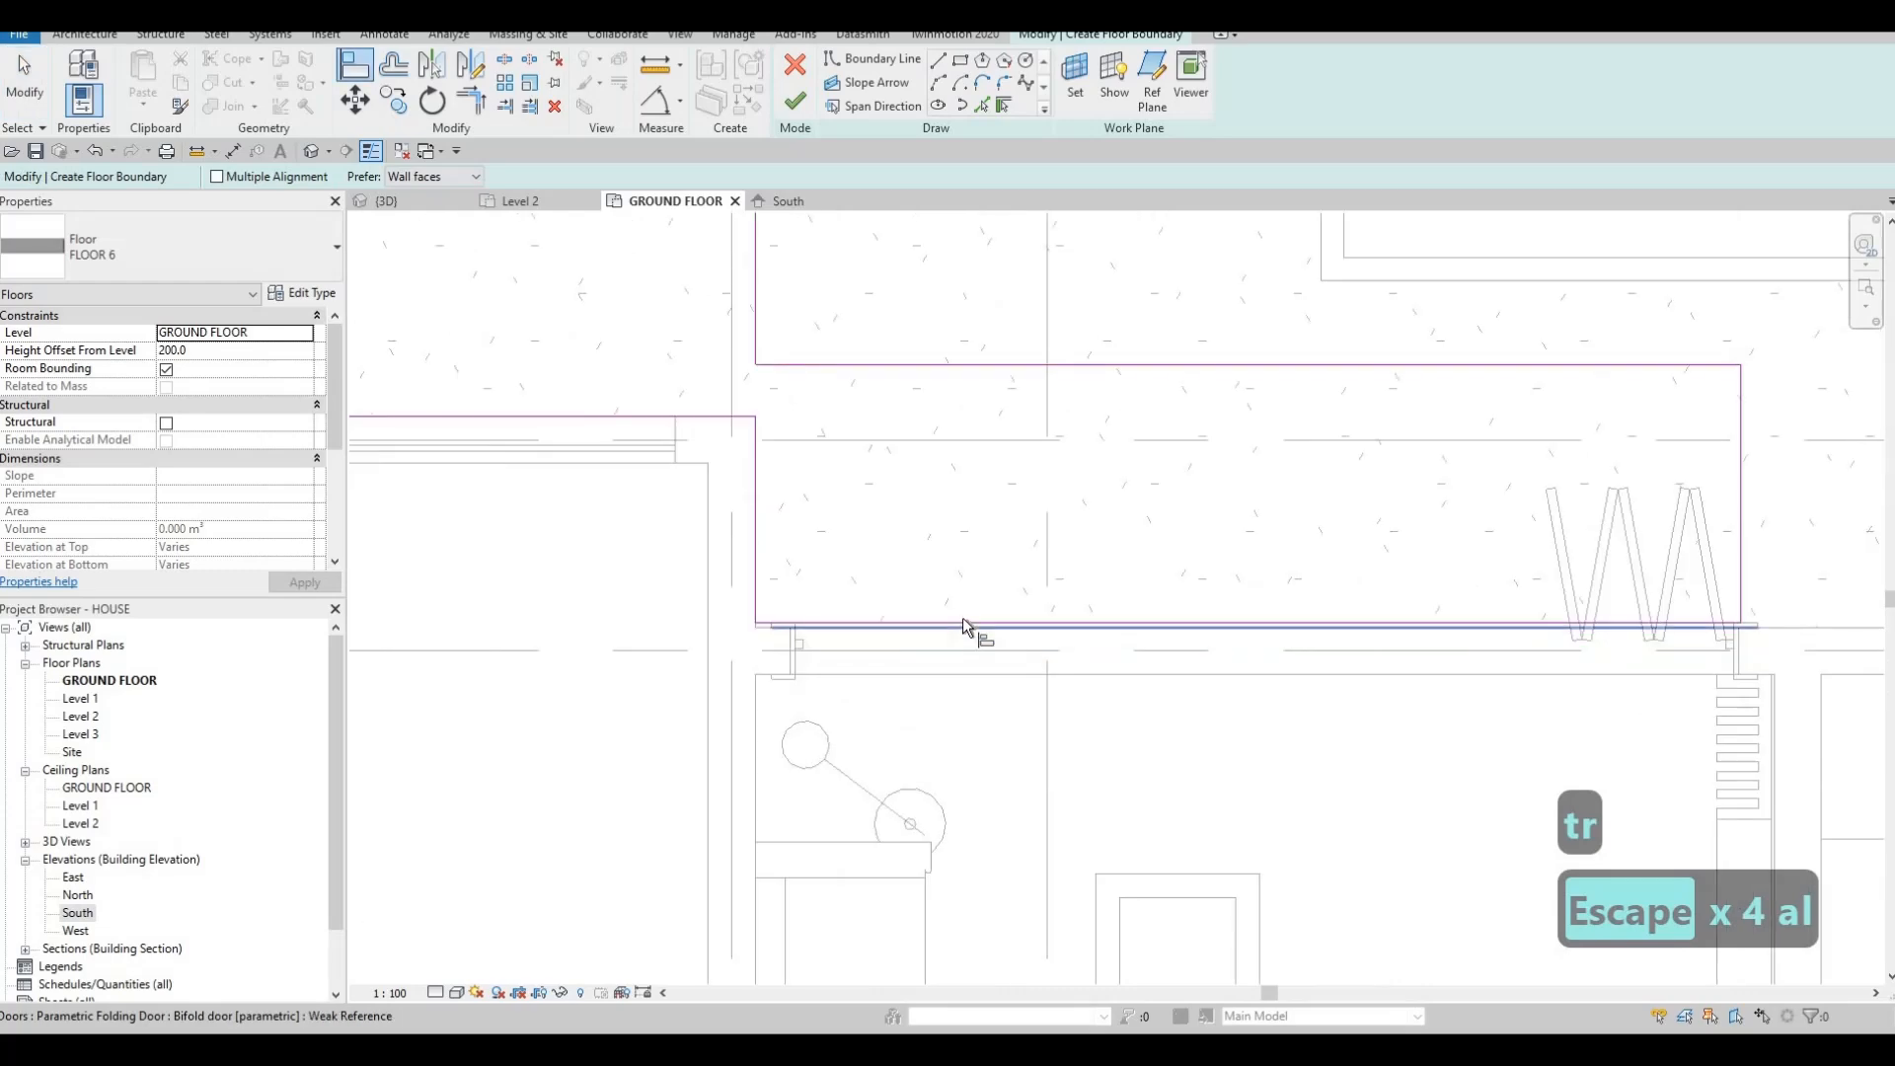
{"action": "left_click", "coordinate": [962, 624]}
{"action": "left_click", "coordinate": [957, 617]}
{"action": "key", "text": "Escape"}
{"action": "scroll", "coordinate": [904, 533], "scroll_direction": "down", "scroll_amount": 4}
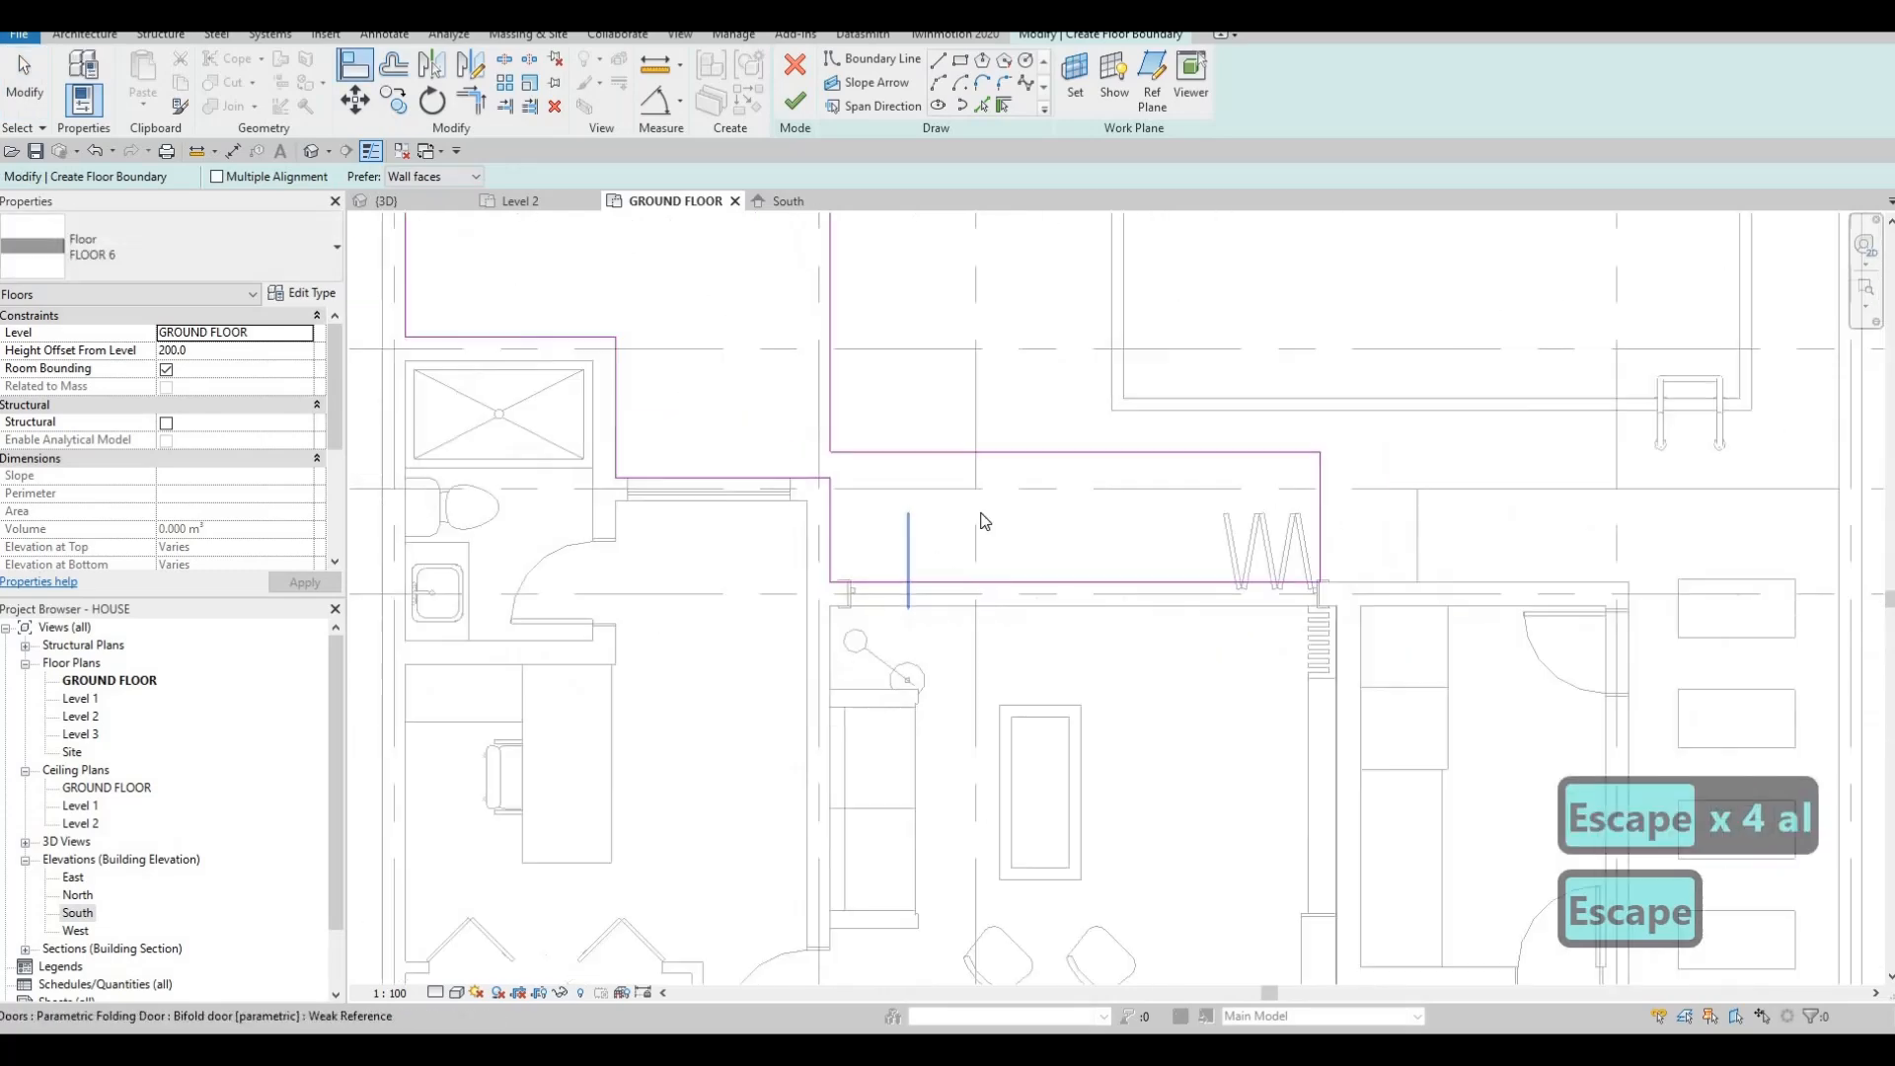
{"action": "key", "text": "Escape"}
{"action": "left_click", "coordinate": [795, 105]}
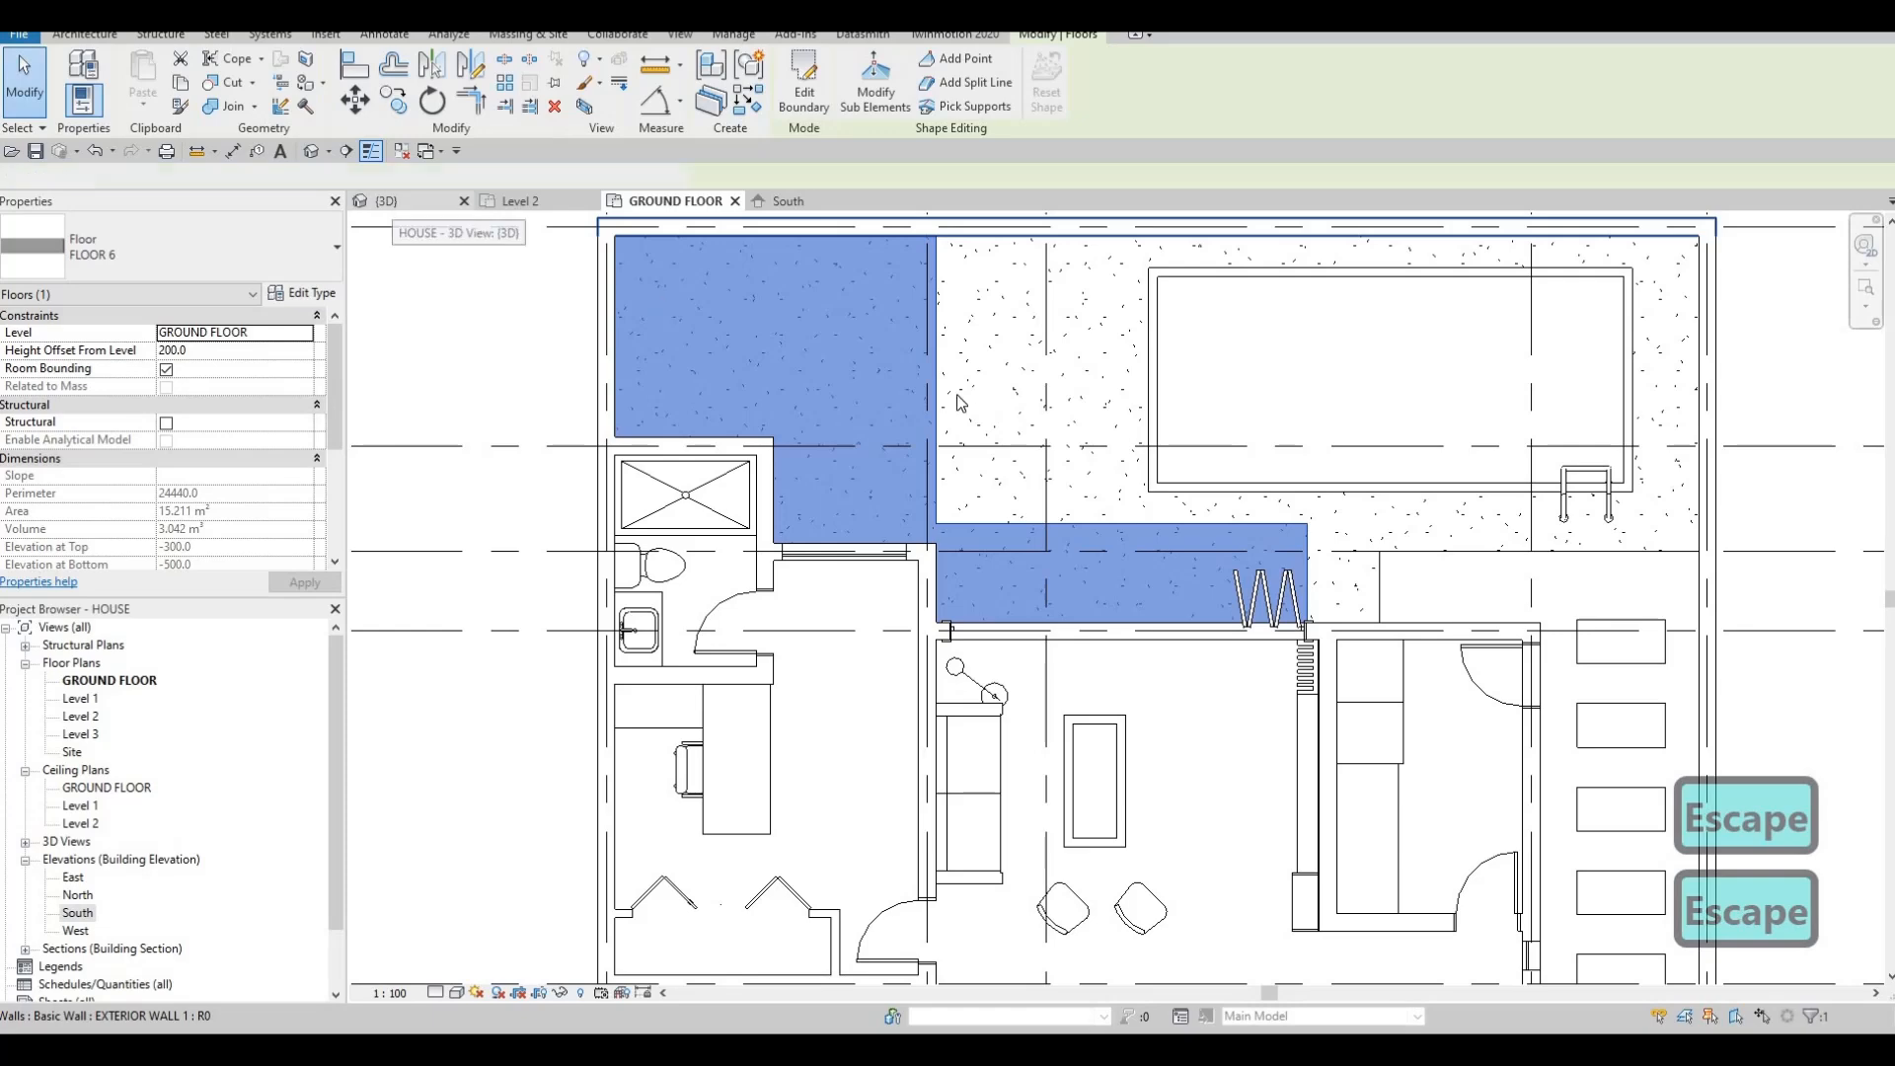
Inspect the new deck floor in 3D, reopen its boundary for editing and return to the ground floor plan.
{"action": "left_click", "coordinate": [385, 202]}
{"action": "key", "text": "Escape"}
{"action": "middle_click_drag", "start_coordinate": [1032, 469], "coordinate": [892, 369], "text": "shift"}
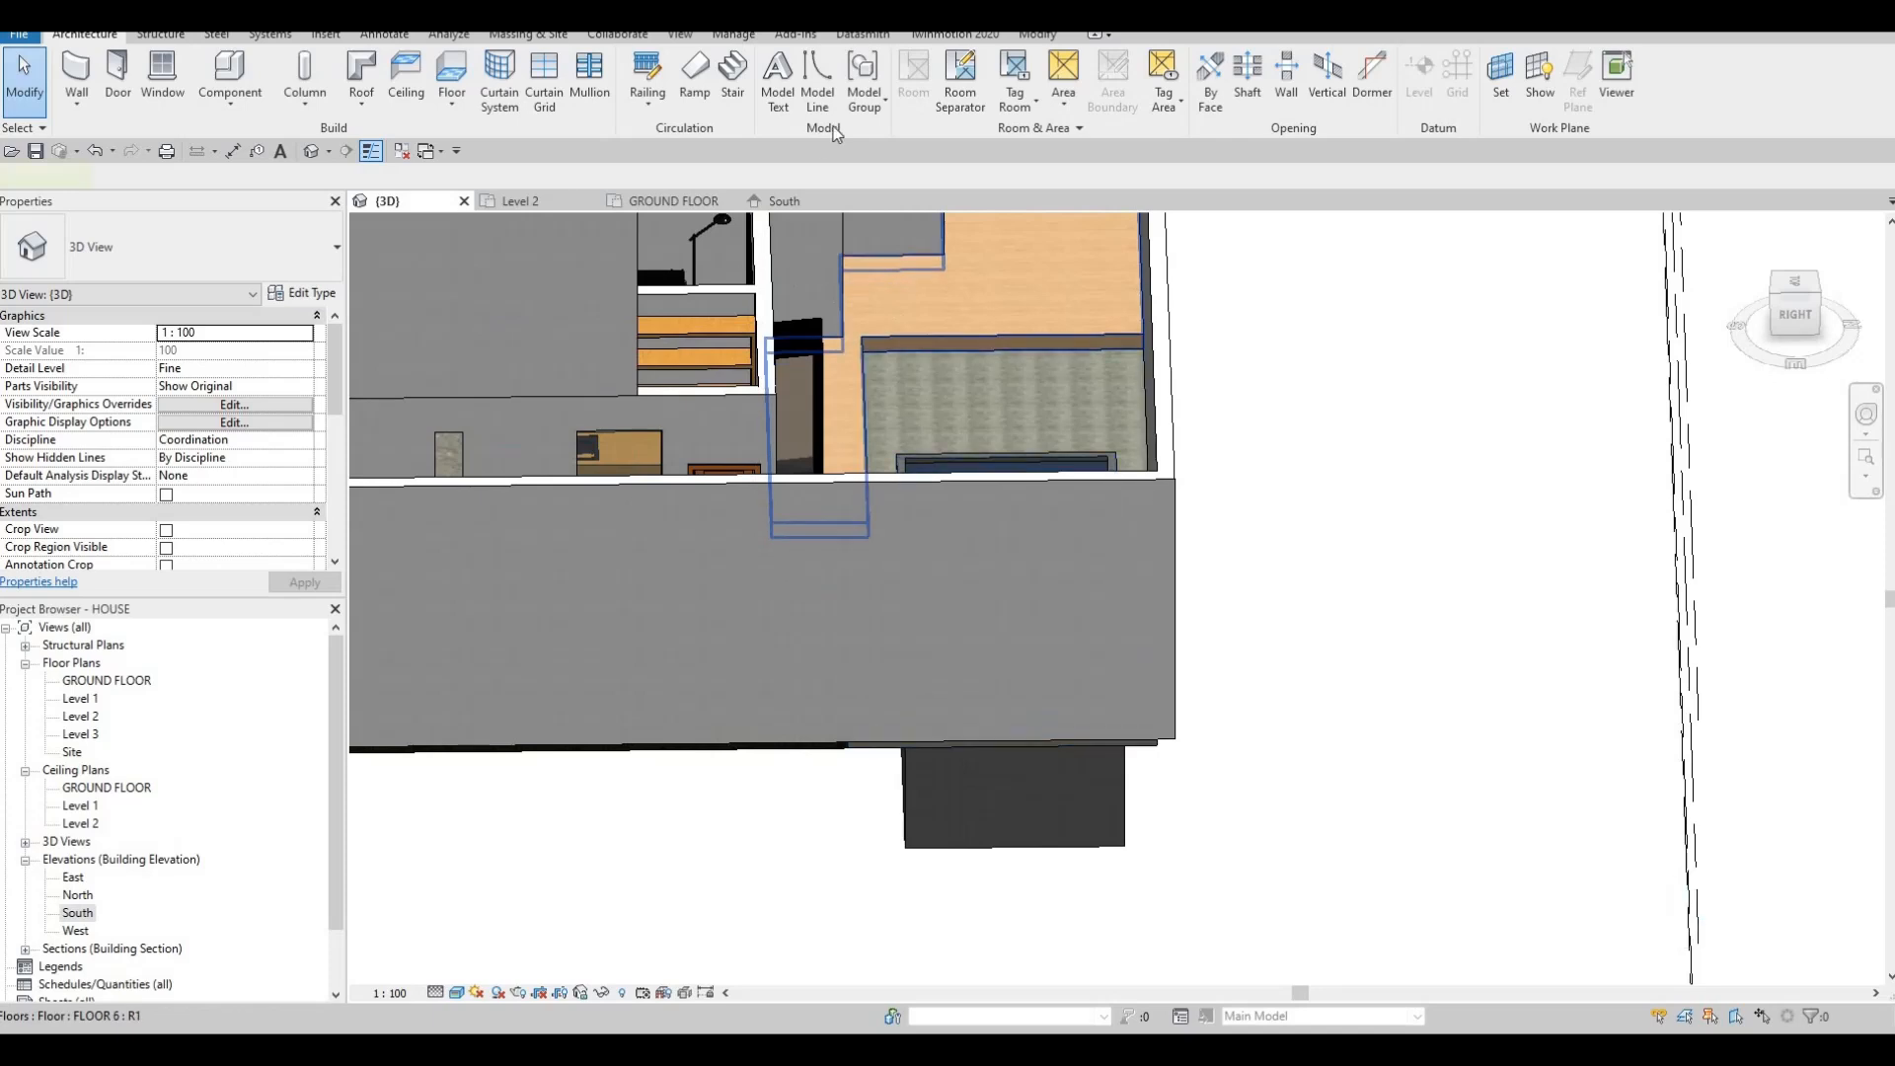
{"action": "left_click", "coordinate": [888, 318]}
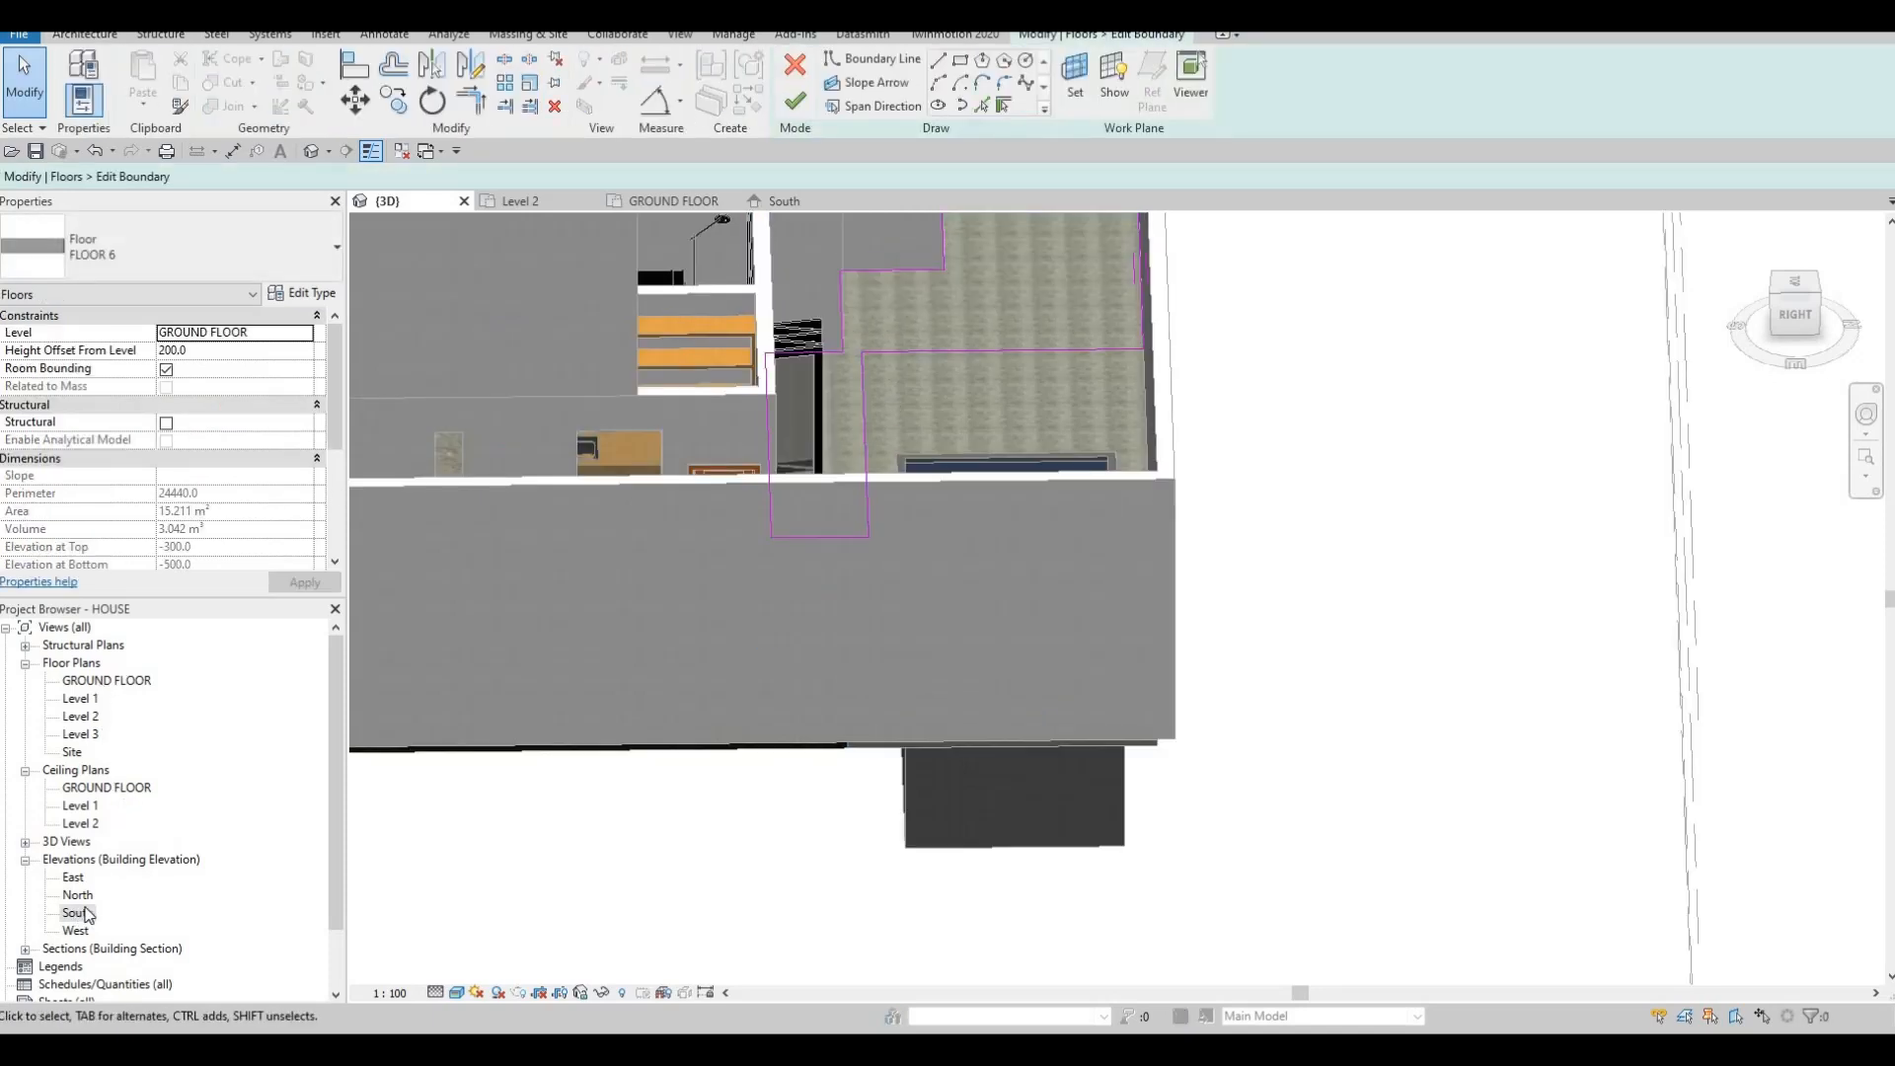
{"action": "double_click", "coordinate": [79, 913]}
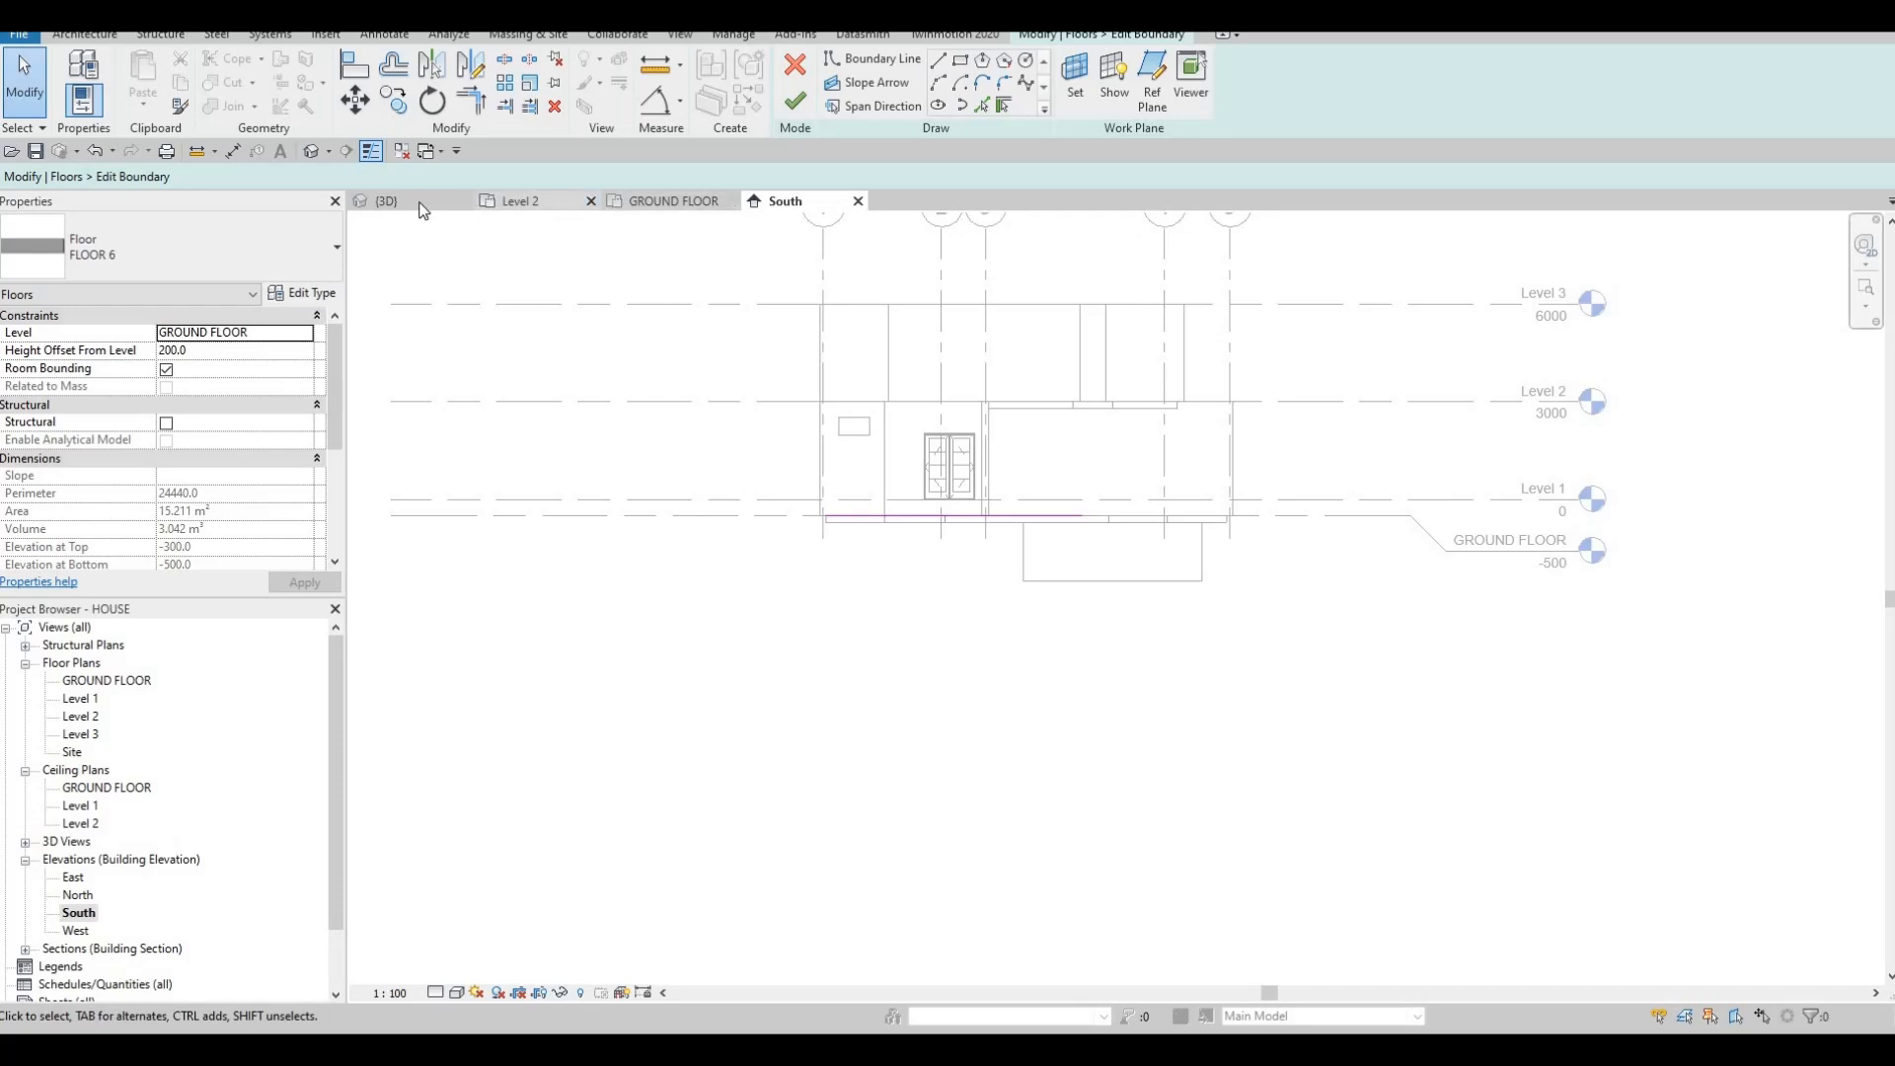
{"action": "left_click", "coordinate": [641, 201]}
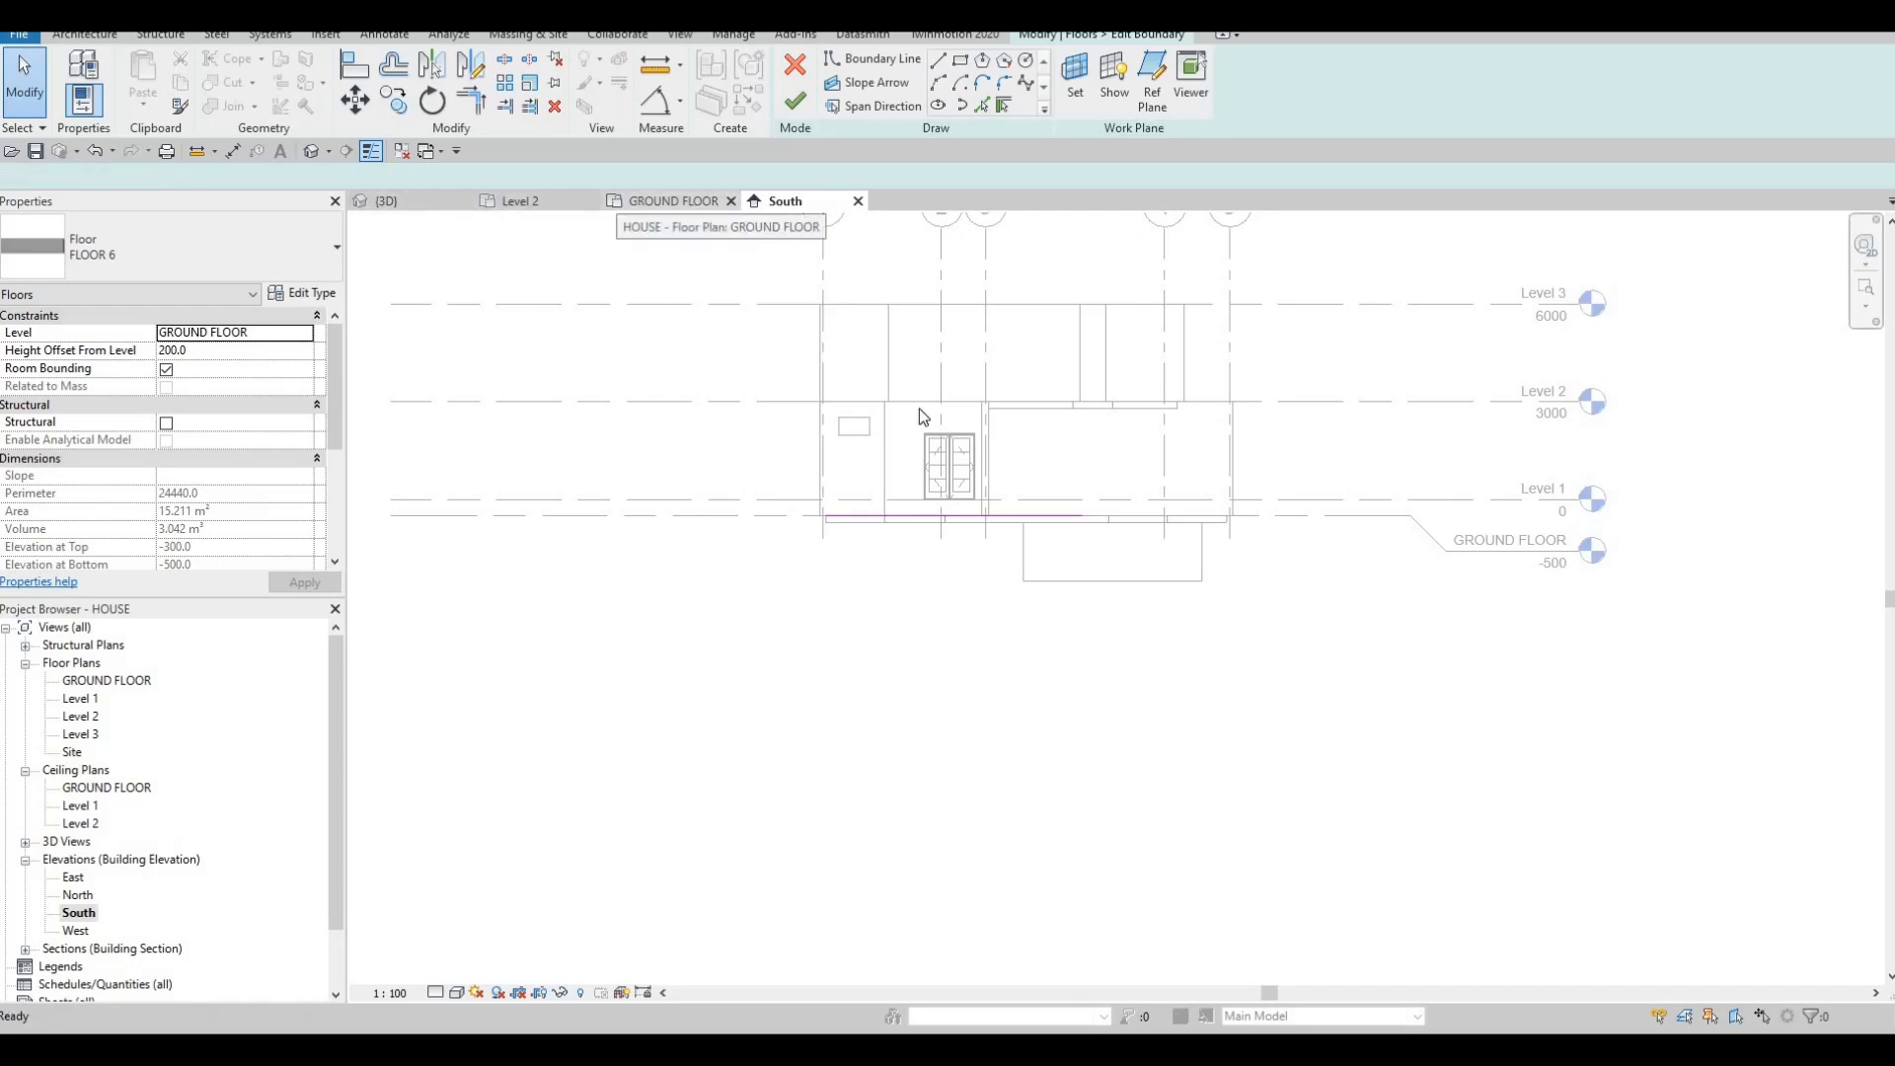
Move the deck boundary's long vertical pool-side edge onto grid line 3 and finish the floor sketch.
{"action": "left_click_drag", "start_coordinate": [1021, 349], "coordinate": [1038, 348]}
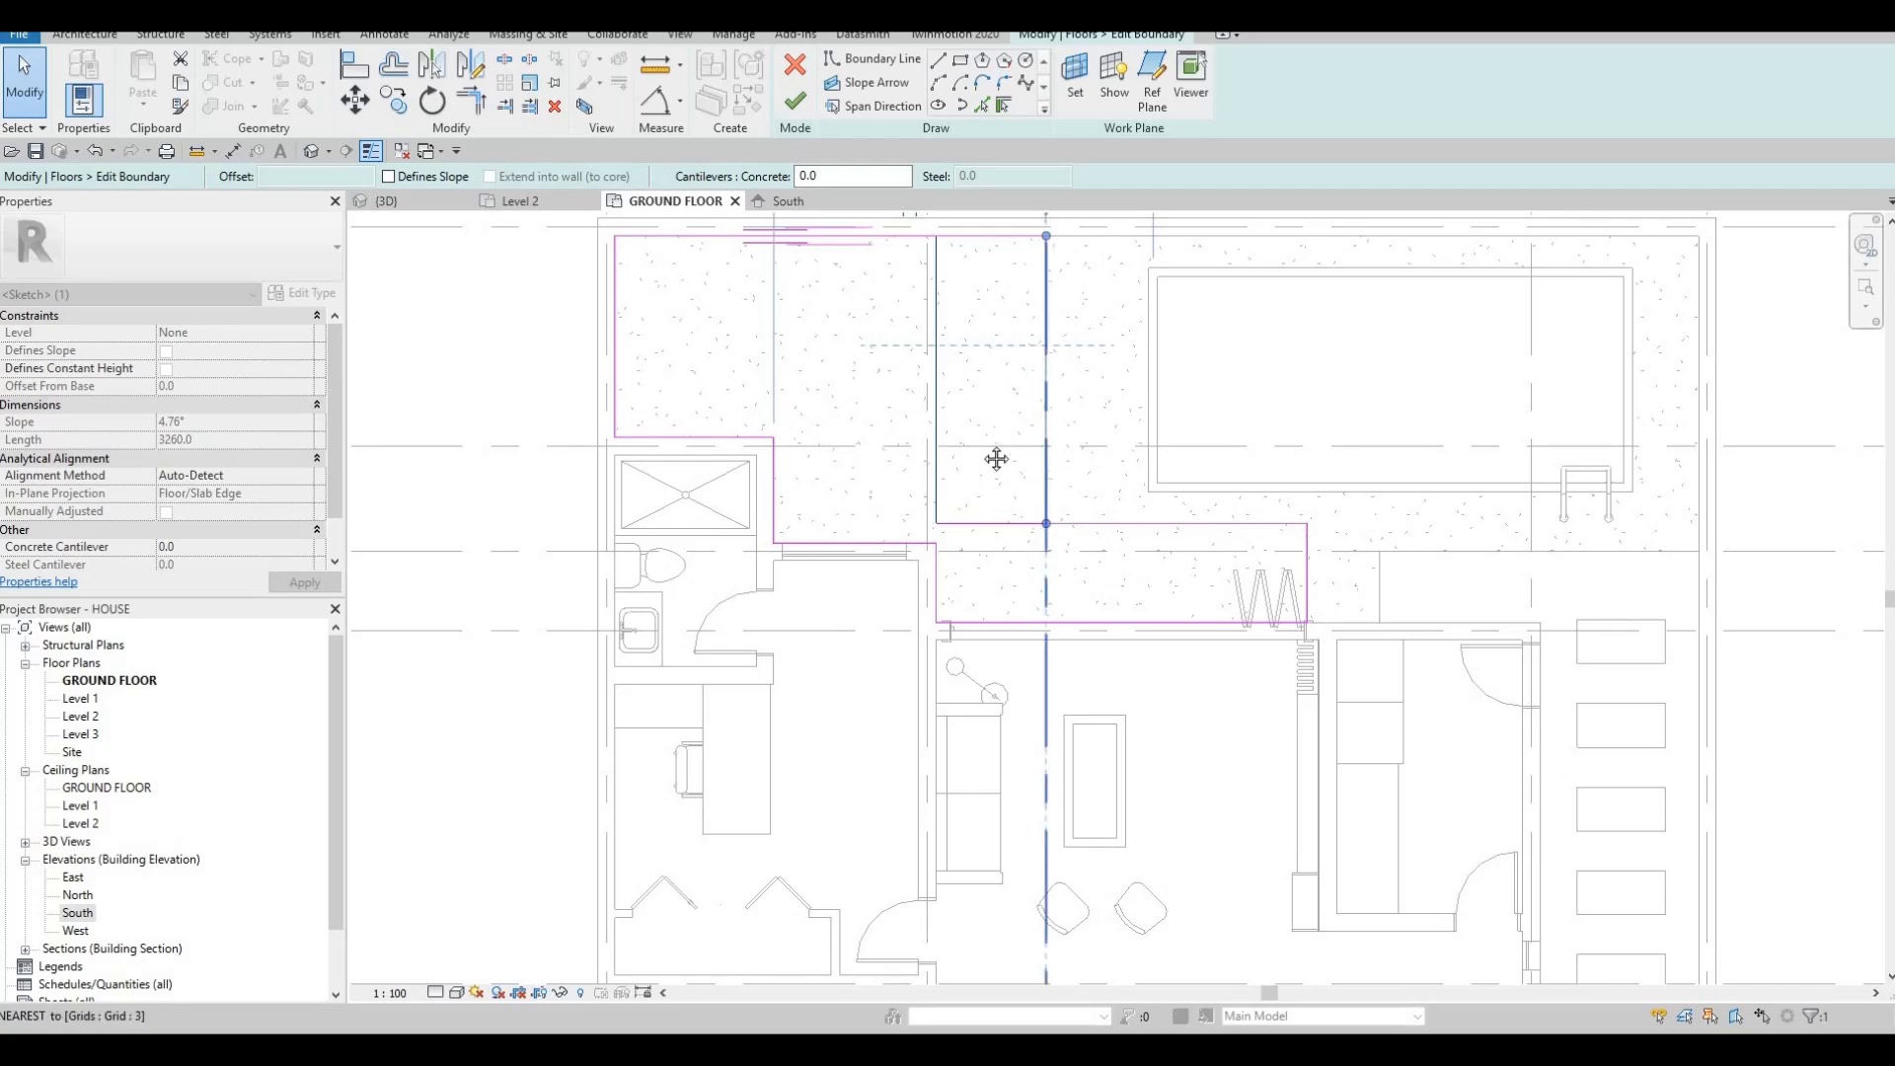
{"action": "scroll", "coordinate": [981, 541], "scroll_direction": "down", "scroll_amount": 5}
{"action": "key", "text": "Escape"}
{"action": "scroll", "coordinate": [981, 536], "scroll_direction": "up", "scroll_amount": 5}
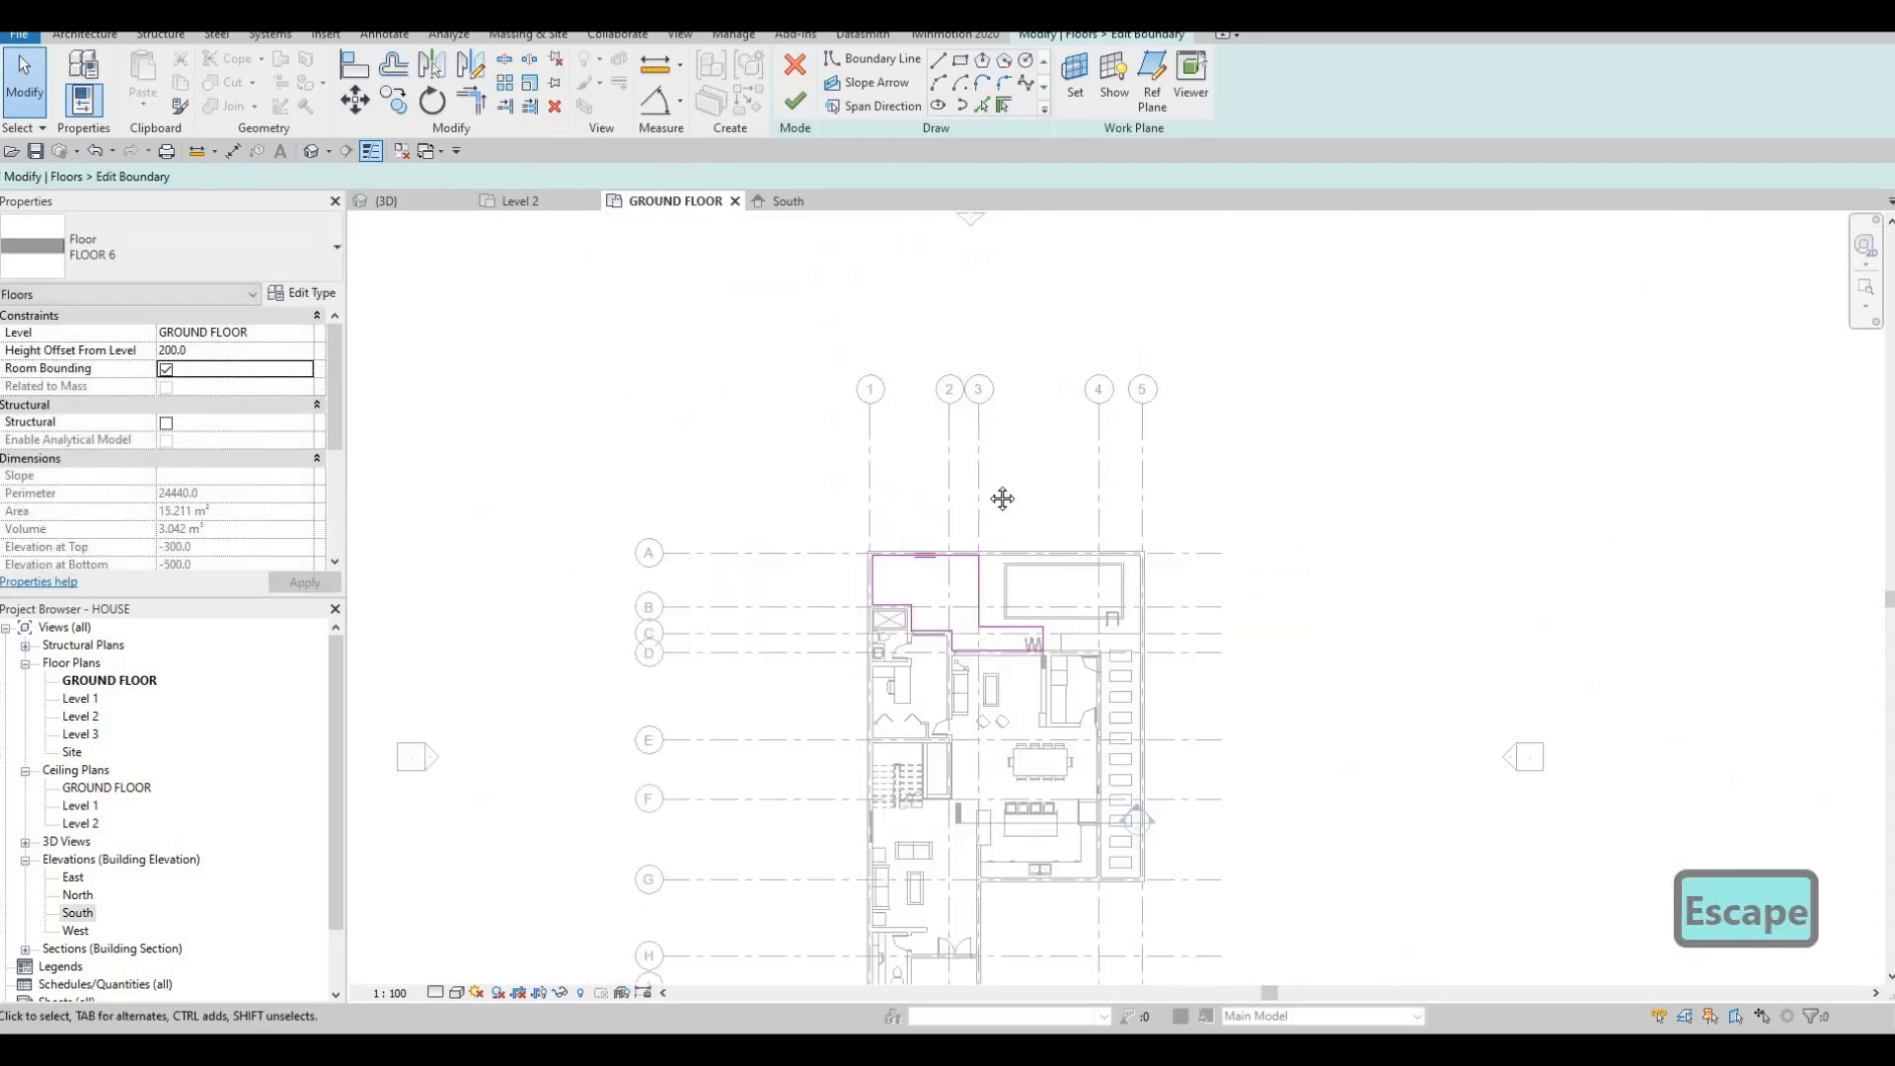
{"action": "middle_click_drag", "start_coordinate": [1012, 629], "coordinate": [1012, 560]}
{"action": "key", "text": "Escape"}
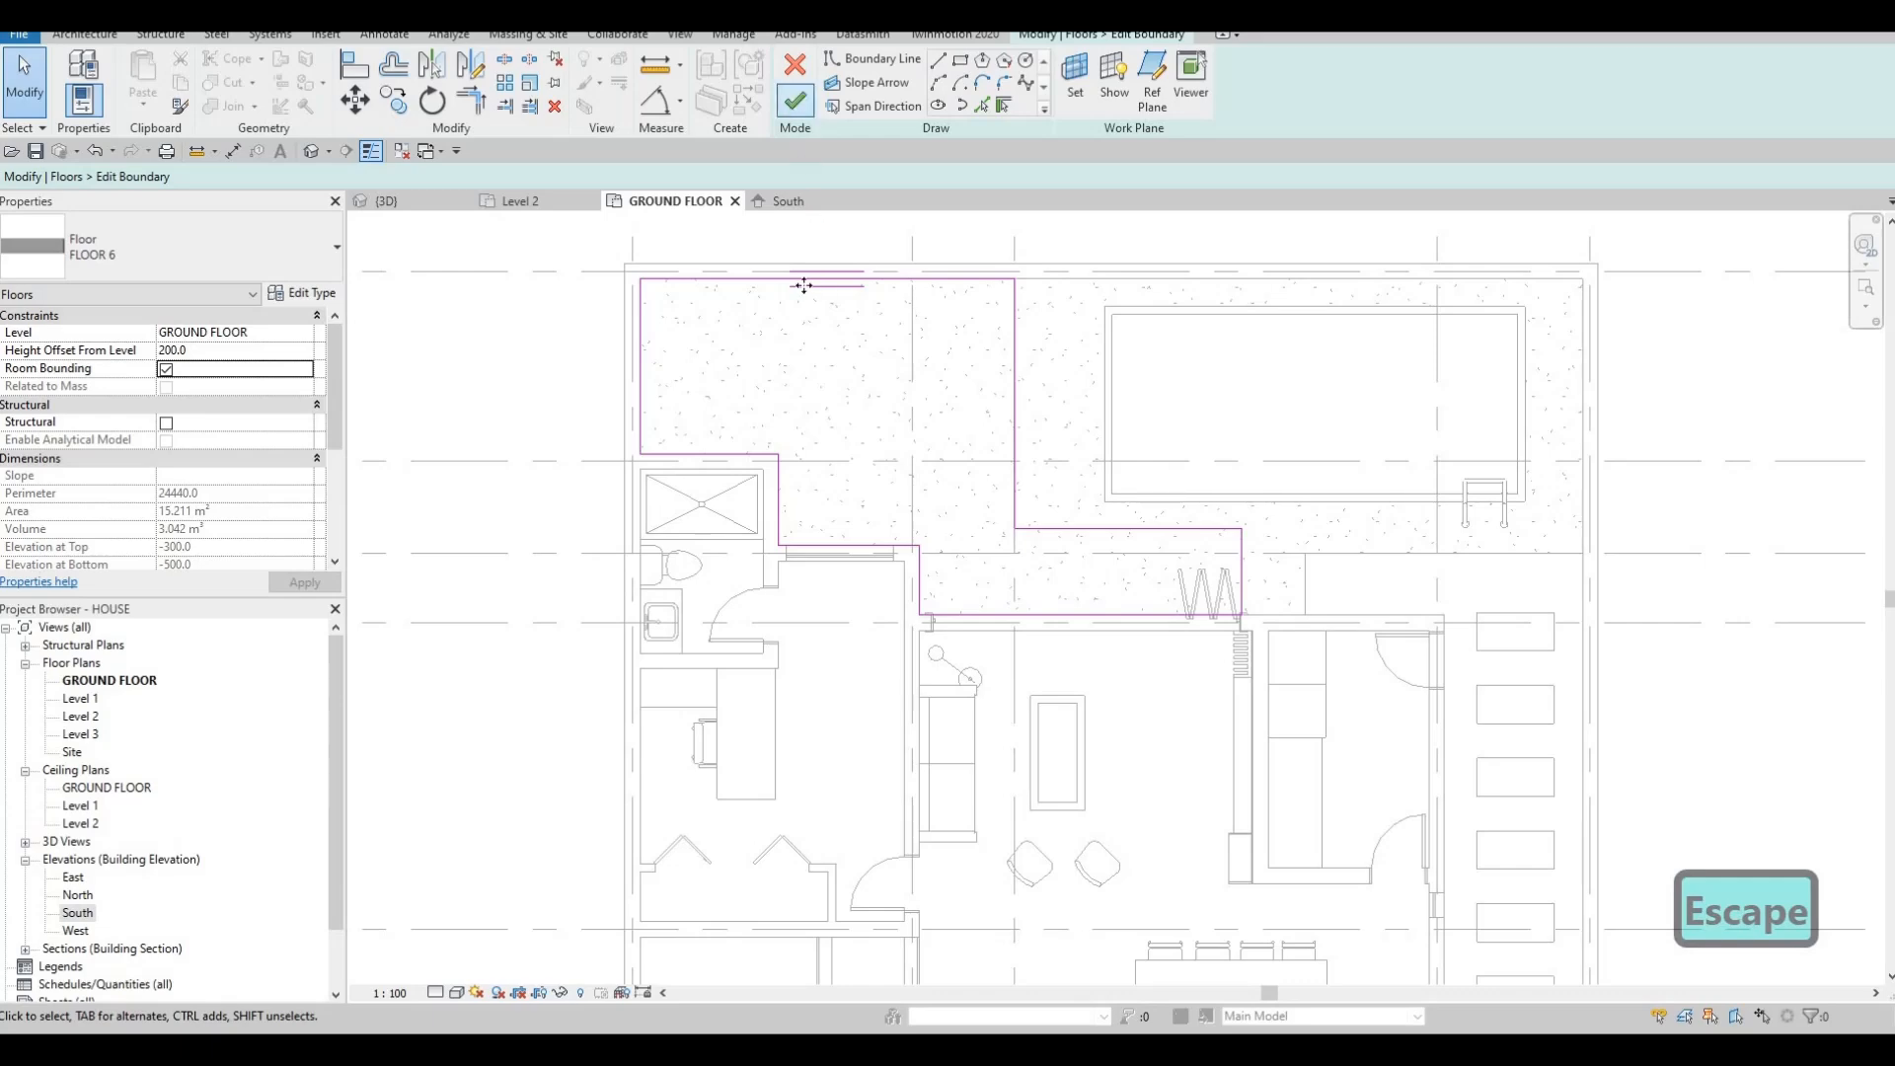
{"action": "left_click", "coordinate": [794, 103]}
{"action": "key", "text": "Escape"}
{"action": "key", "text": "Escape"}
{"action": "key", "text": "Escape"}
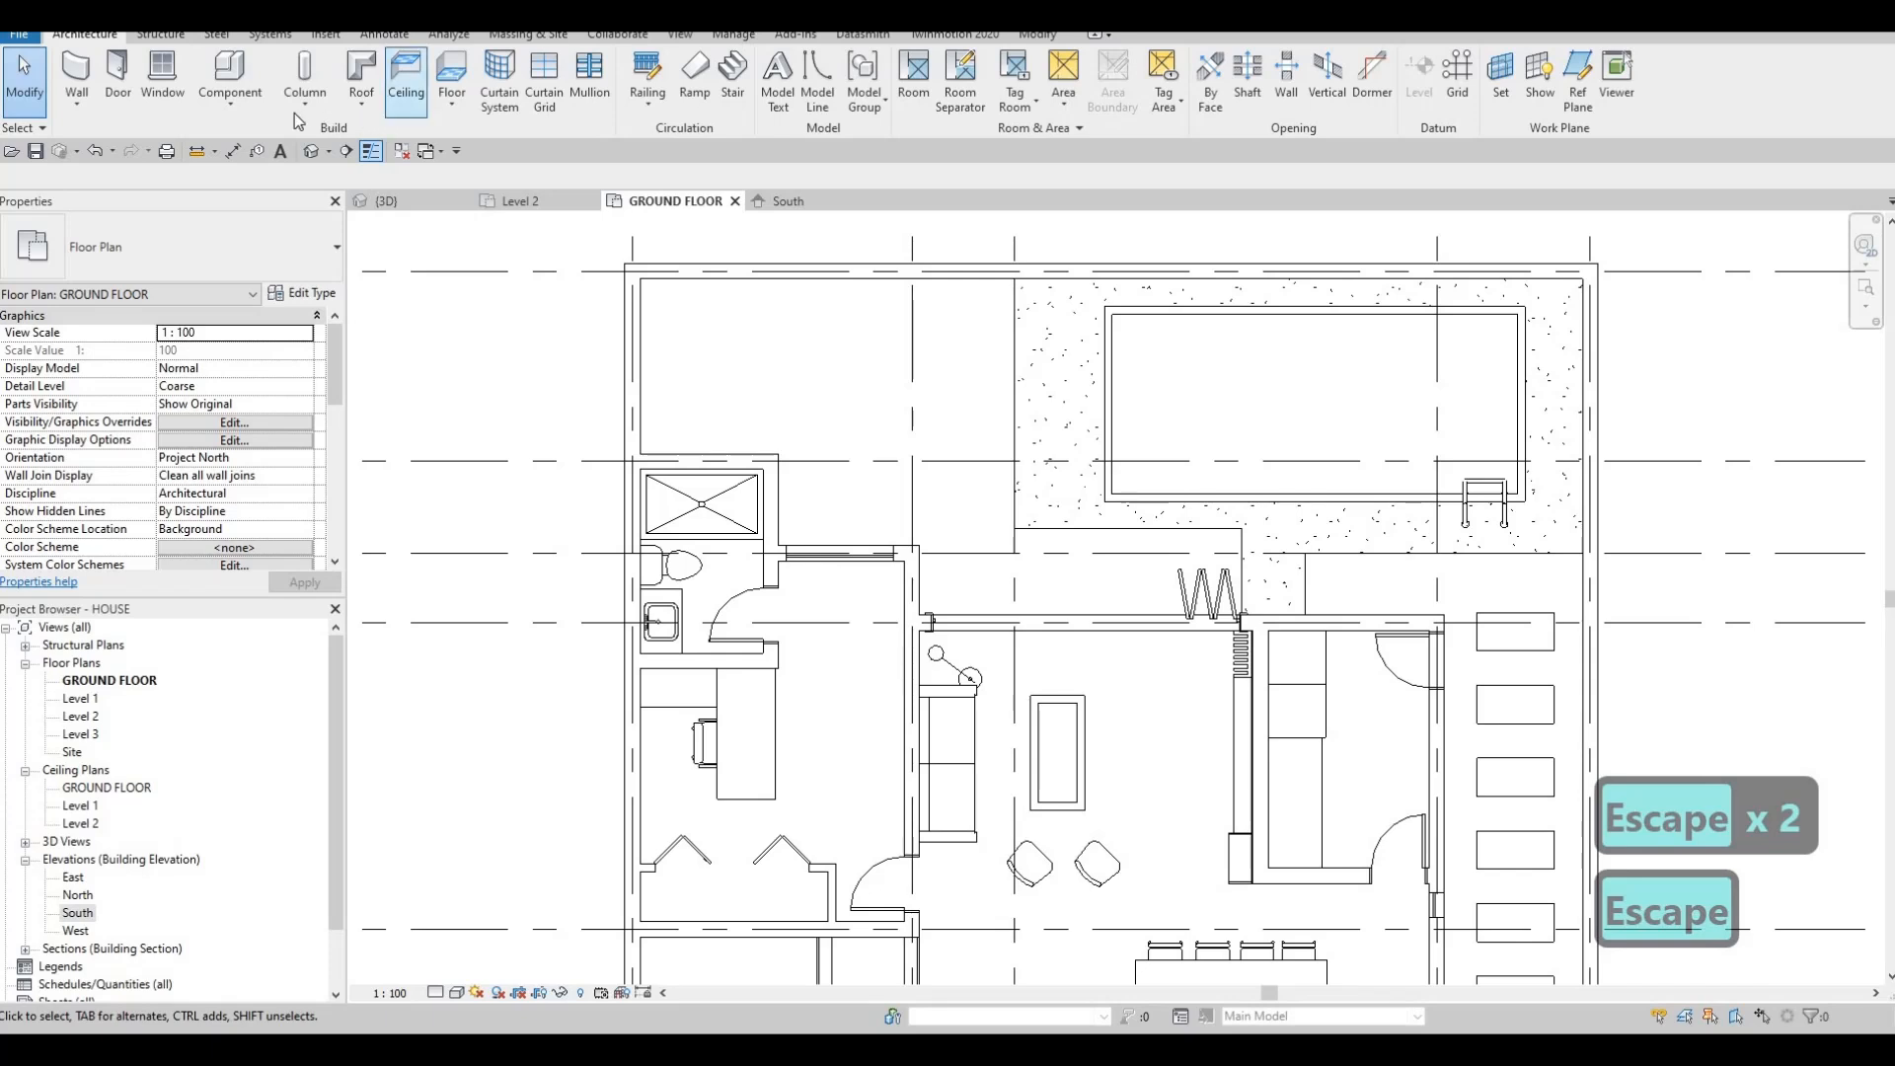
Create an in-place component in the Generic Models category, accepting the default name.
{"action": "left_click", "coordinate": [230, 97]}
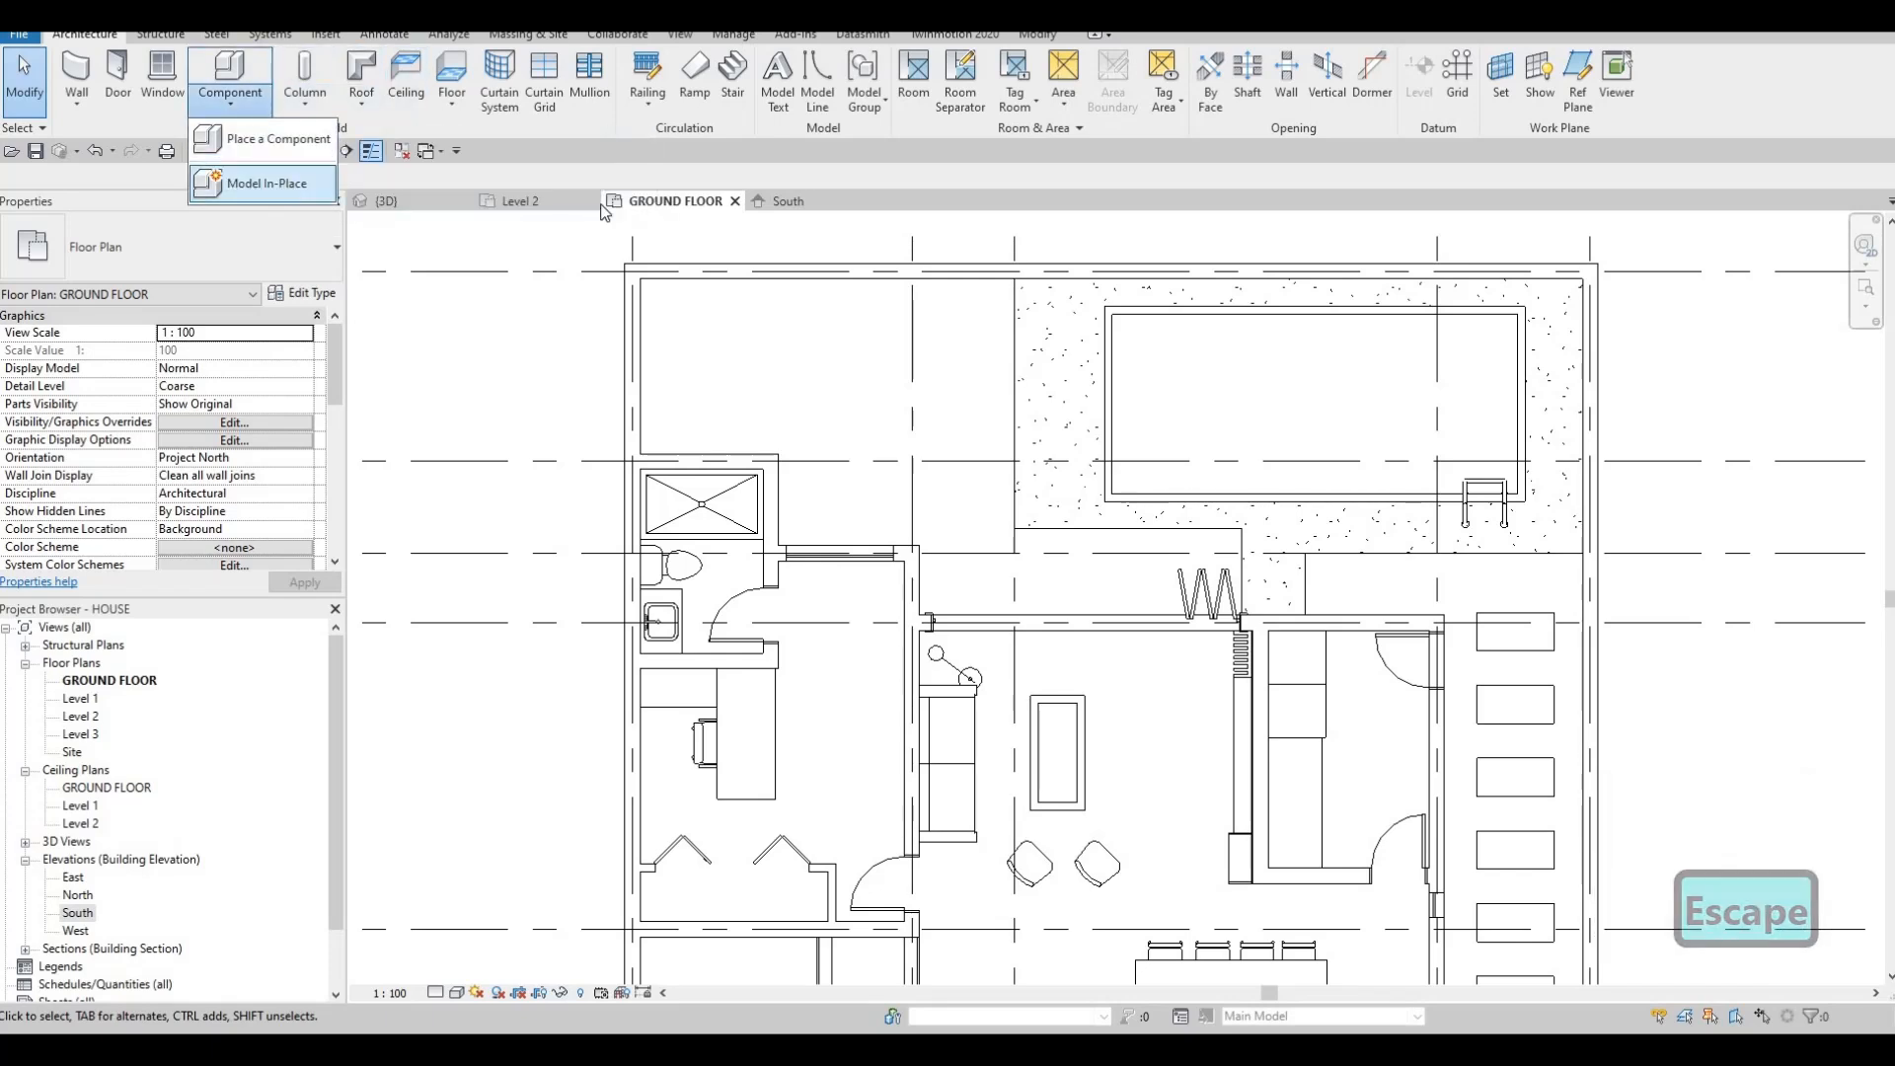
{"action": "left_click", "coordinate": [262, 184]}
{"action": "scroll", "coordinate": [1137, 413], "scroll_direction": "down", "scroll_amount": 4}
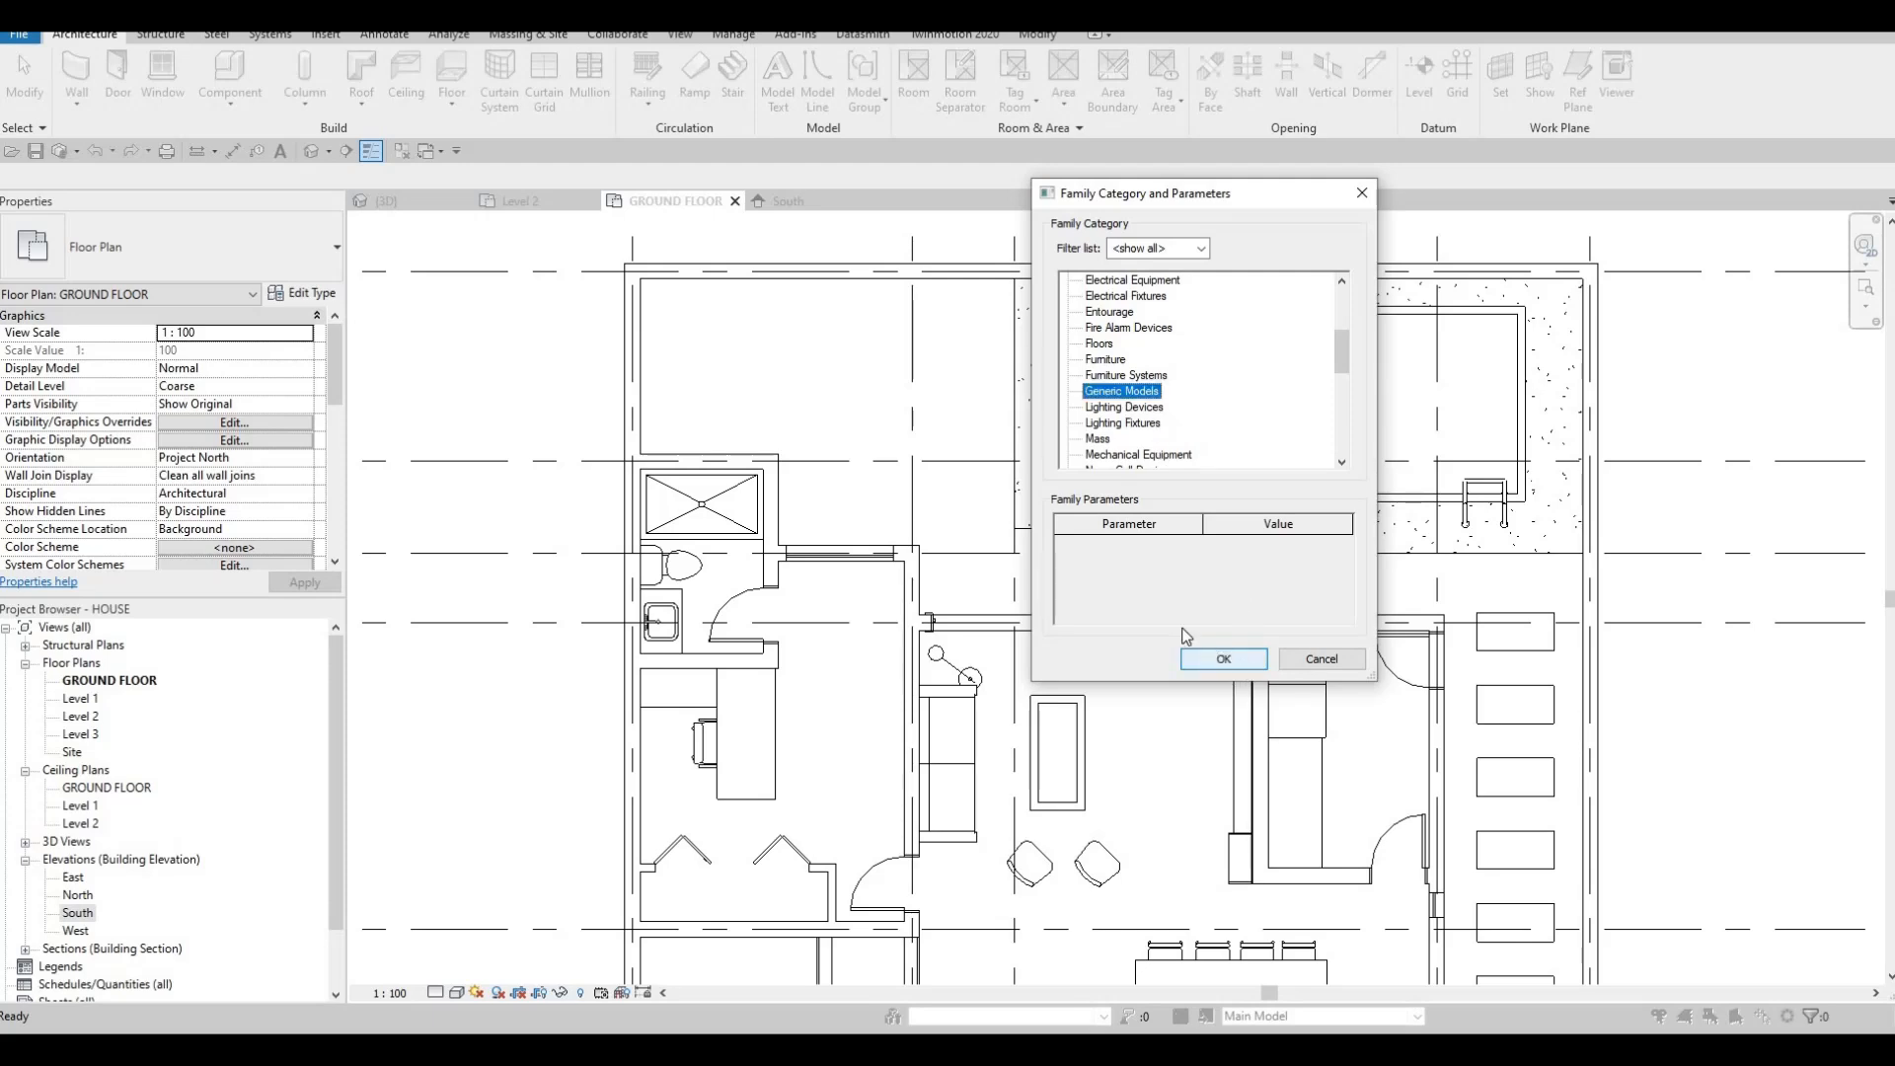
{"action": "left_click", "coordinate": [1223, 658]}
{"action": "left_click", "coordinate": [967, 561]}
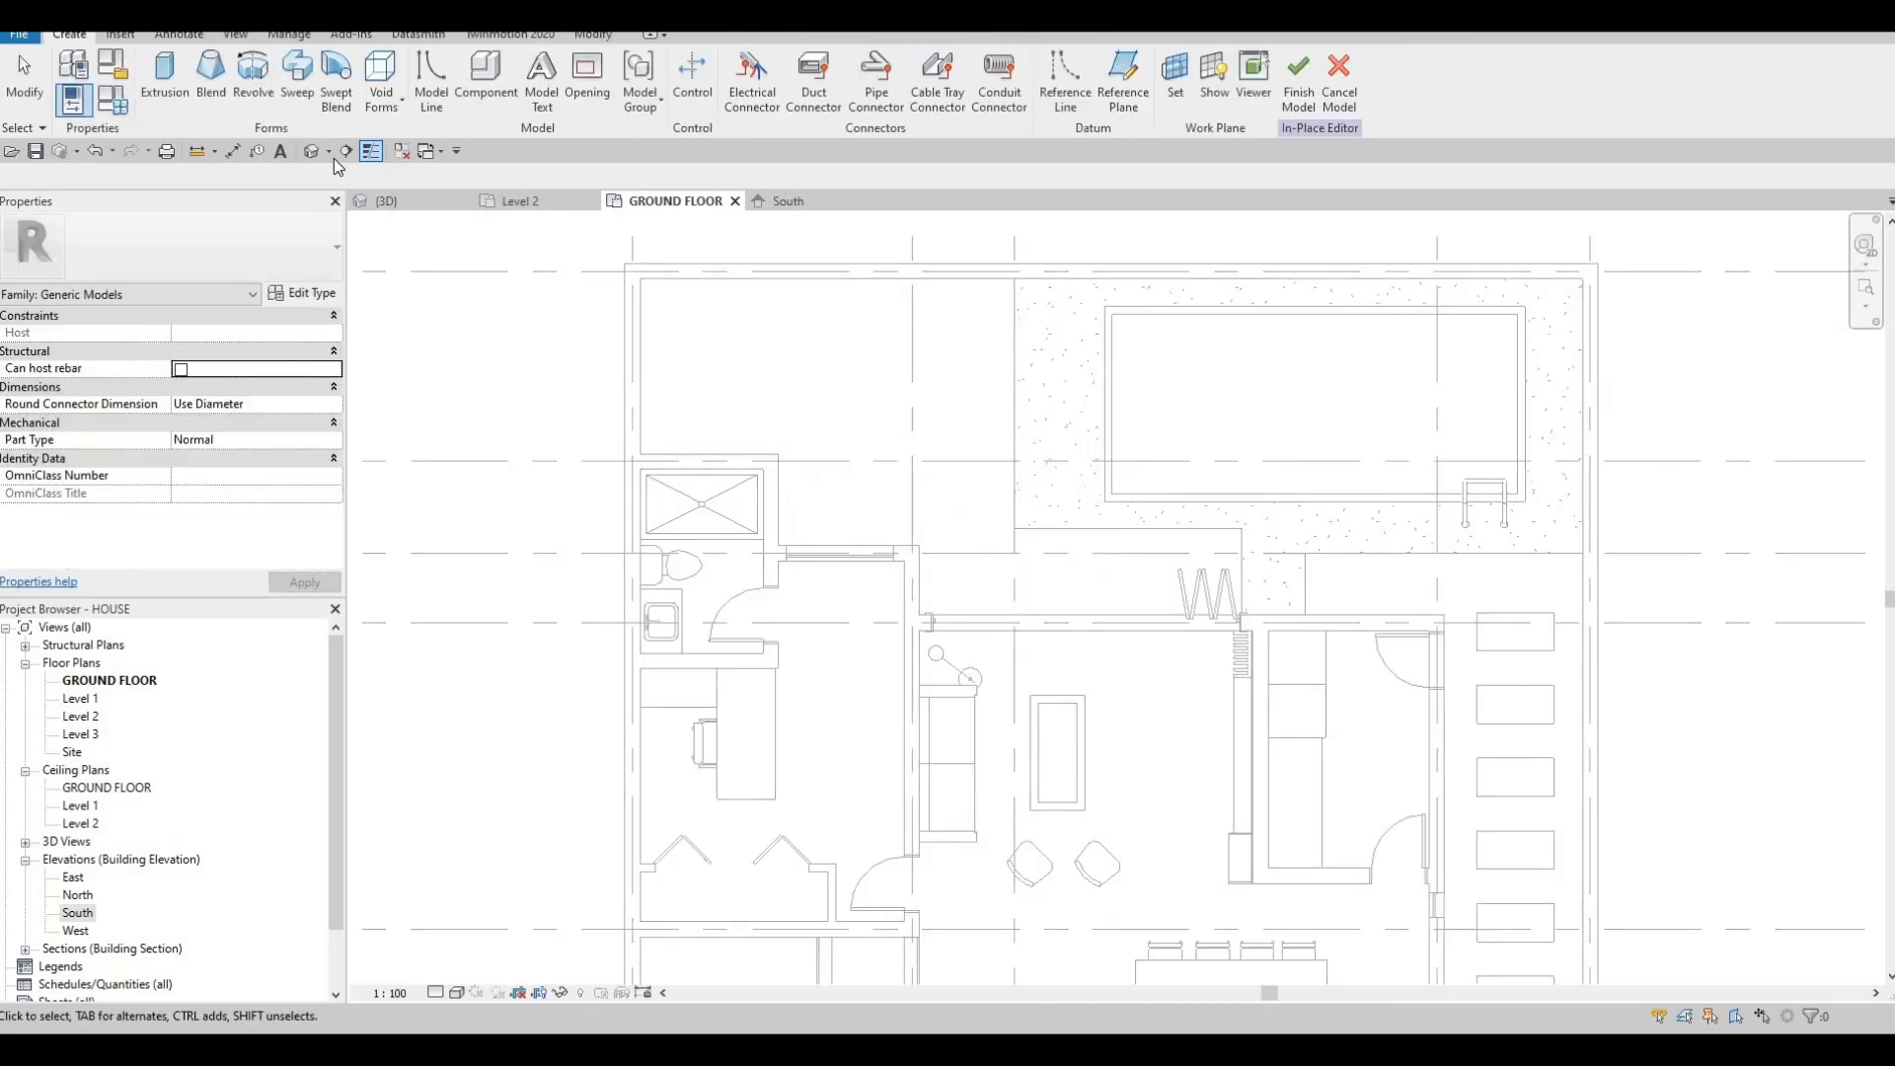
Start a solid extrusion and open the material choices for it.
{"action": "left_click", "coordinate": [158, 73]}
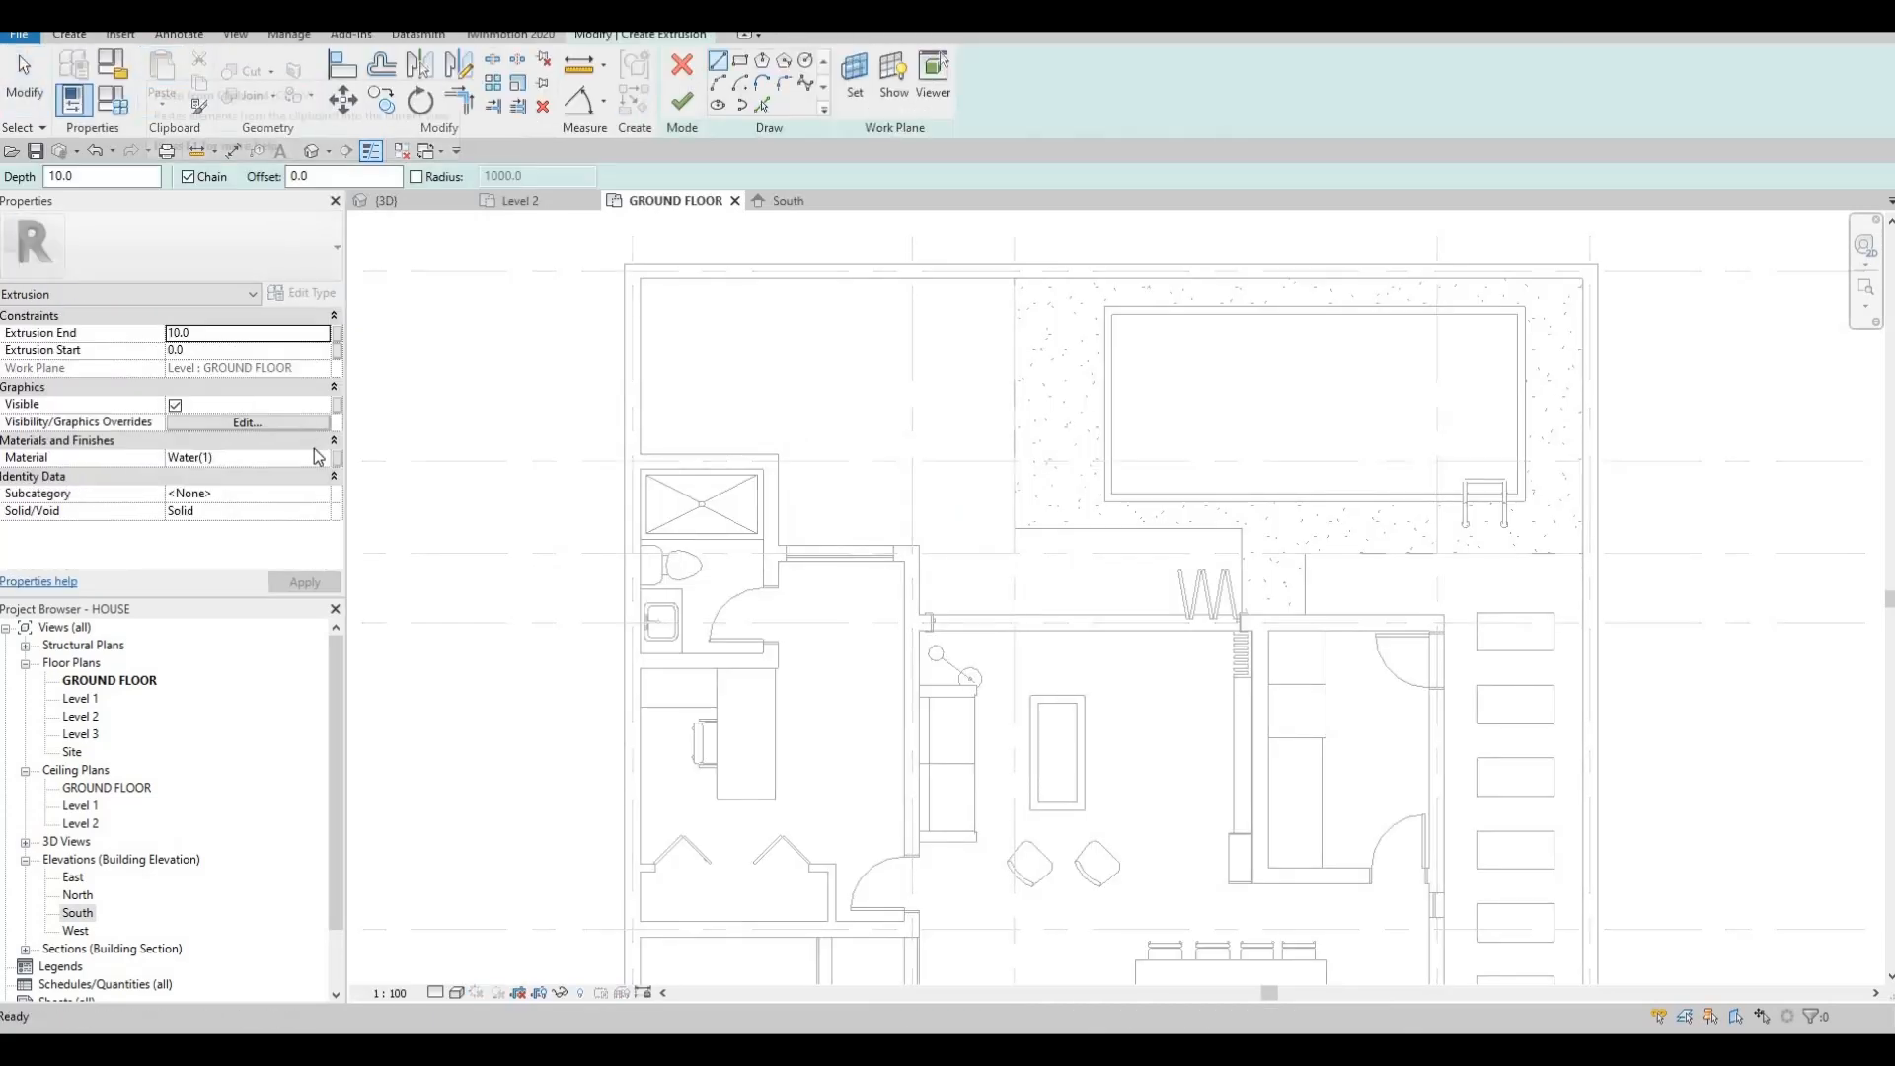
{"action": "left_click", "coordinate": [322, 458]}
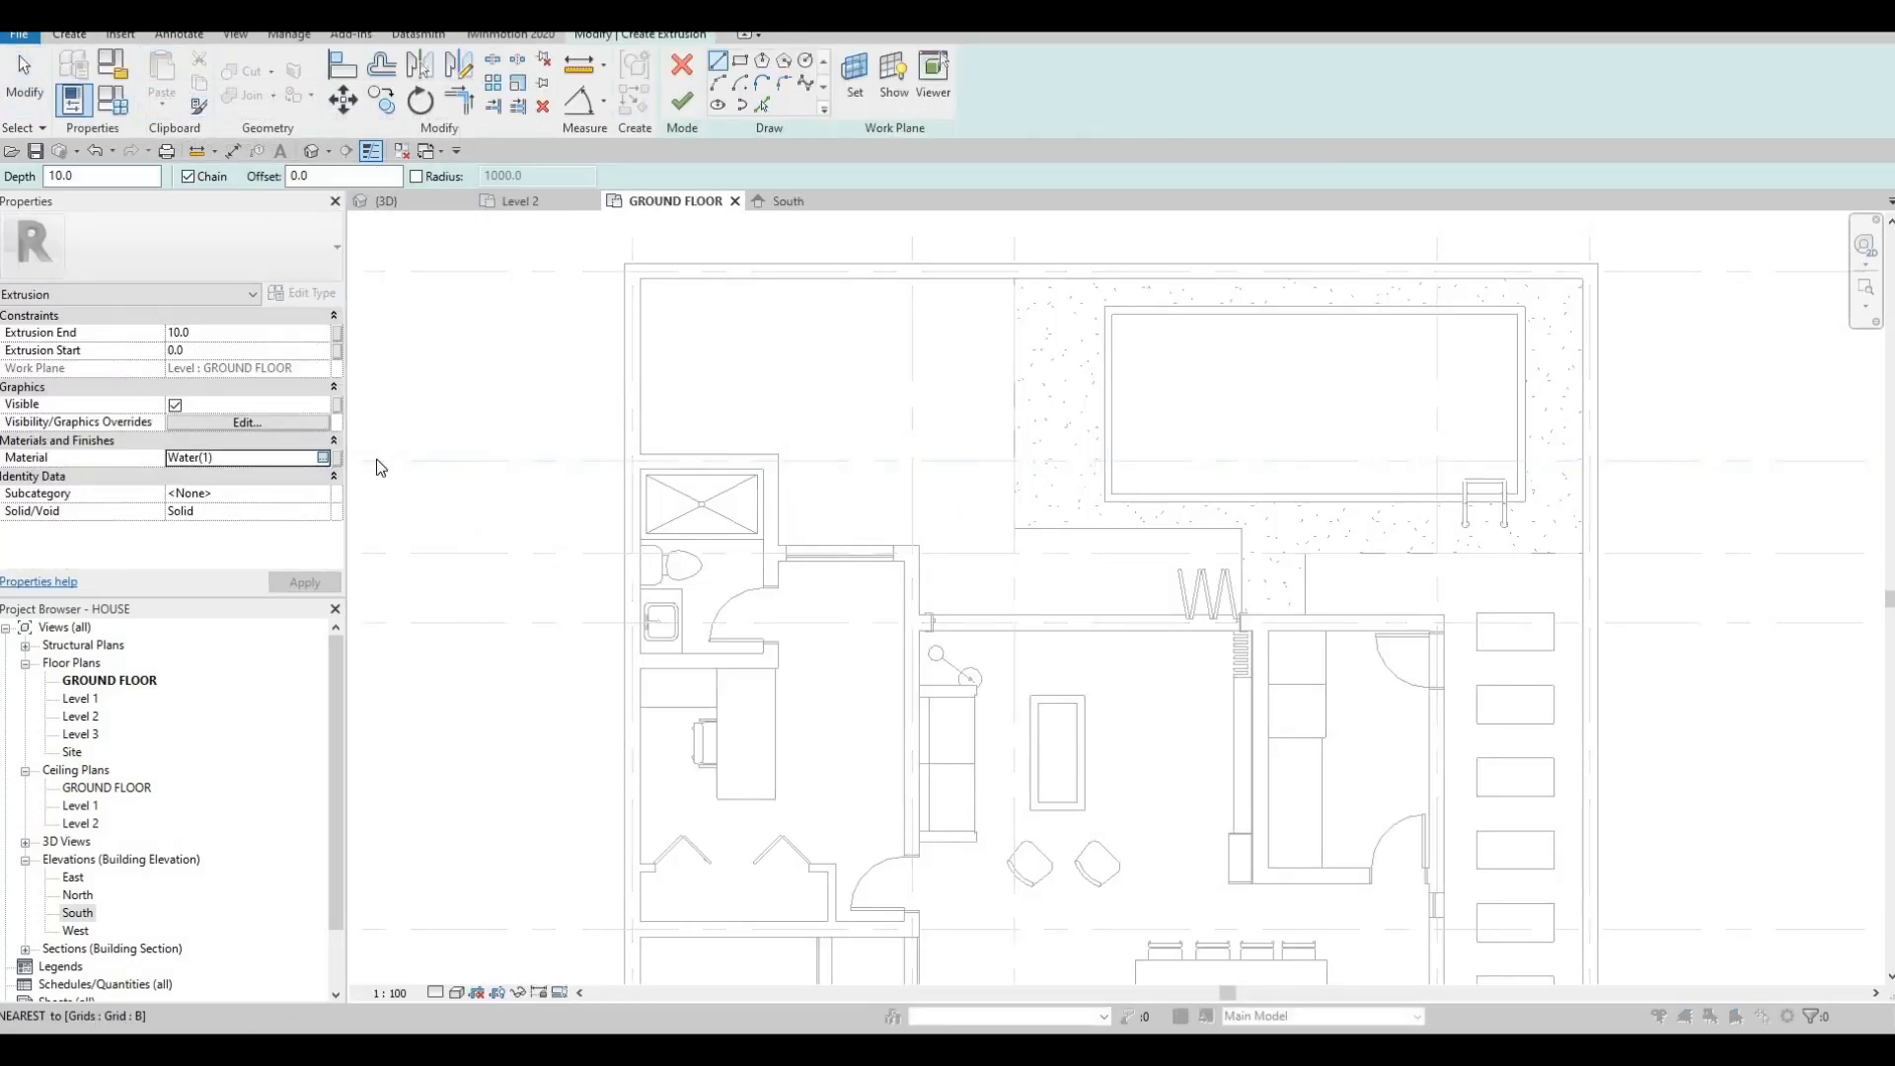
{"action": "scroll", "coordinate": [628, 296], "scroll_direction": "up", "scroll_amount": 1}
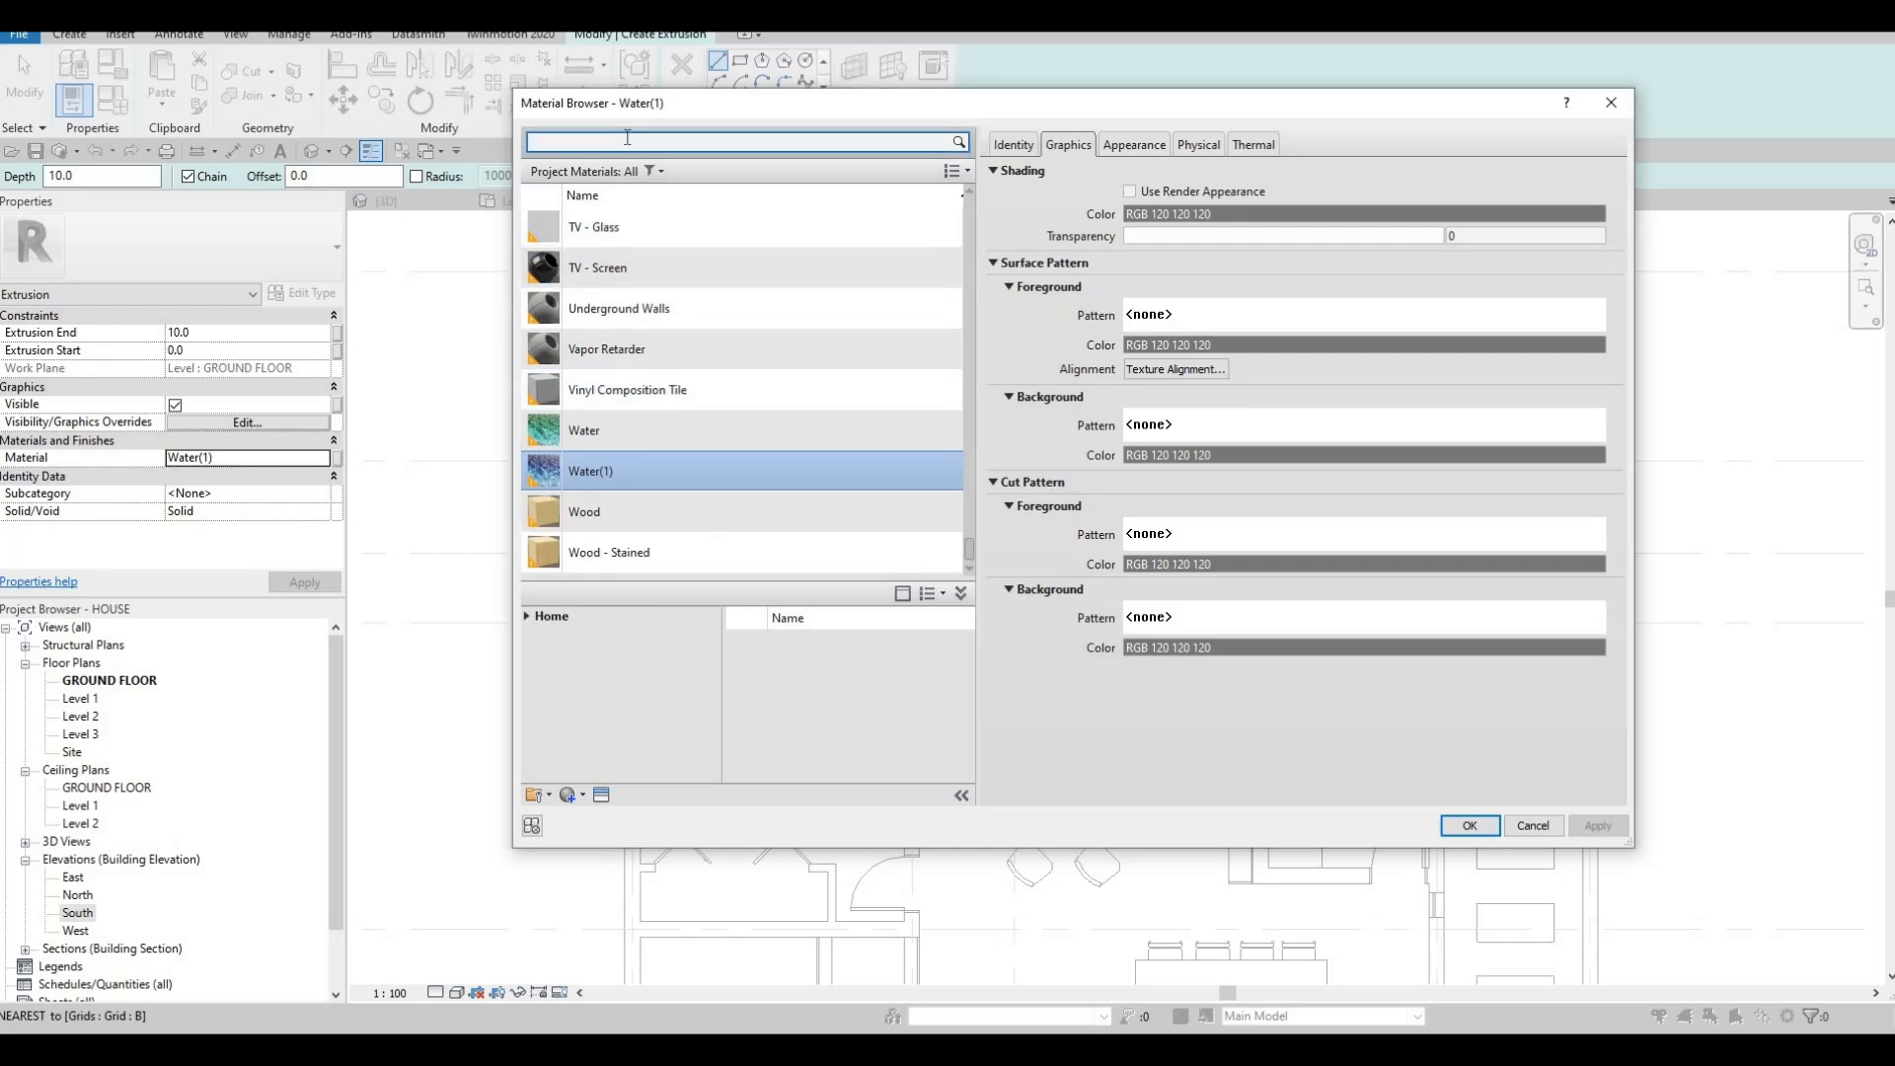
{"action": "left_click", "coordinate": [628, 138]}
{"action": "type", "text": "MAH"}
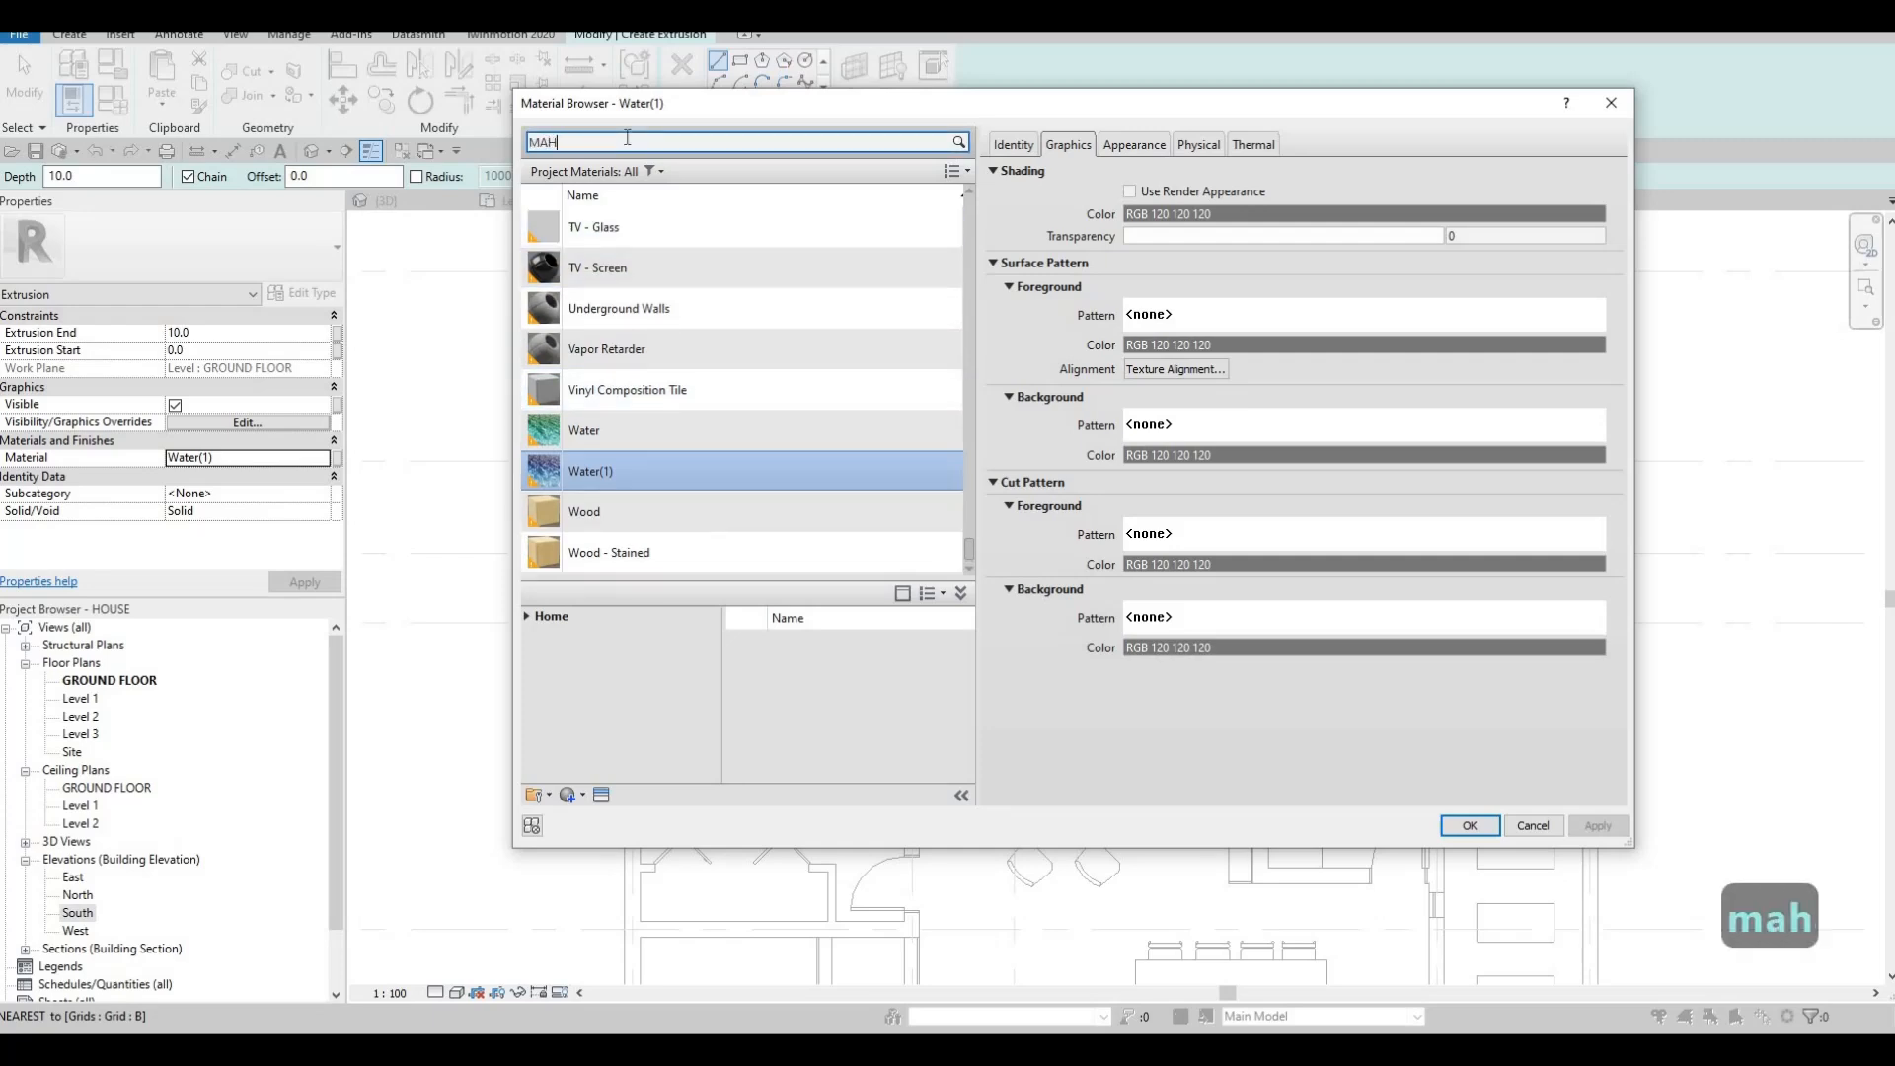
{"action": "type", "text": "O"}
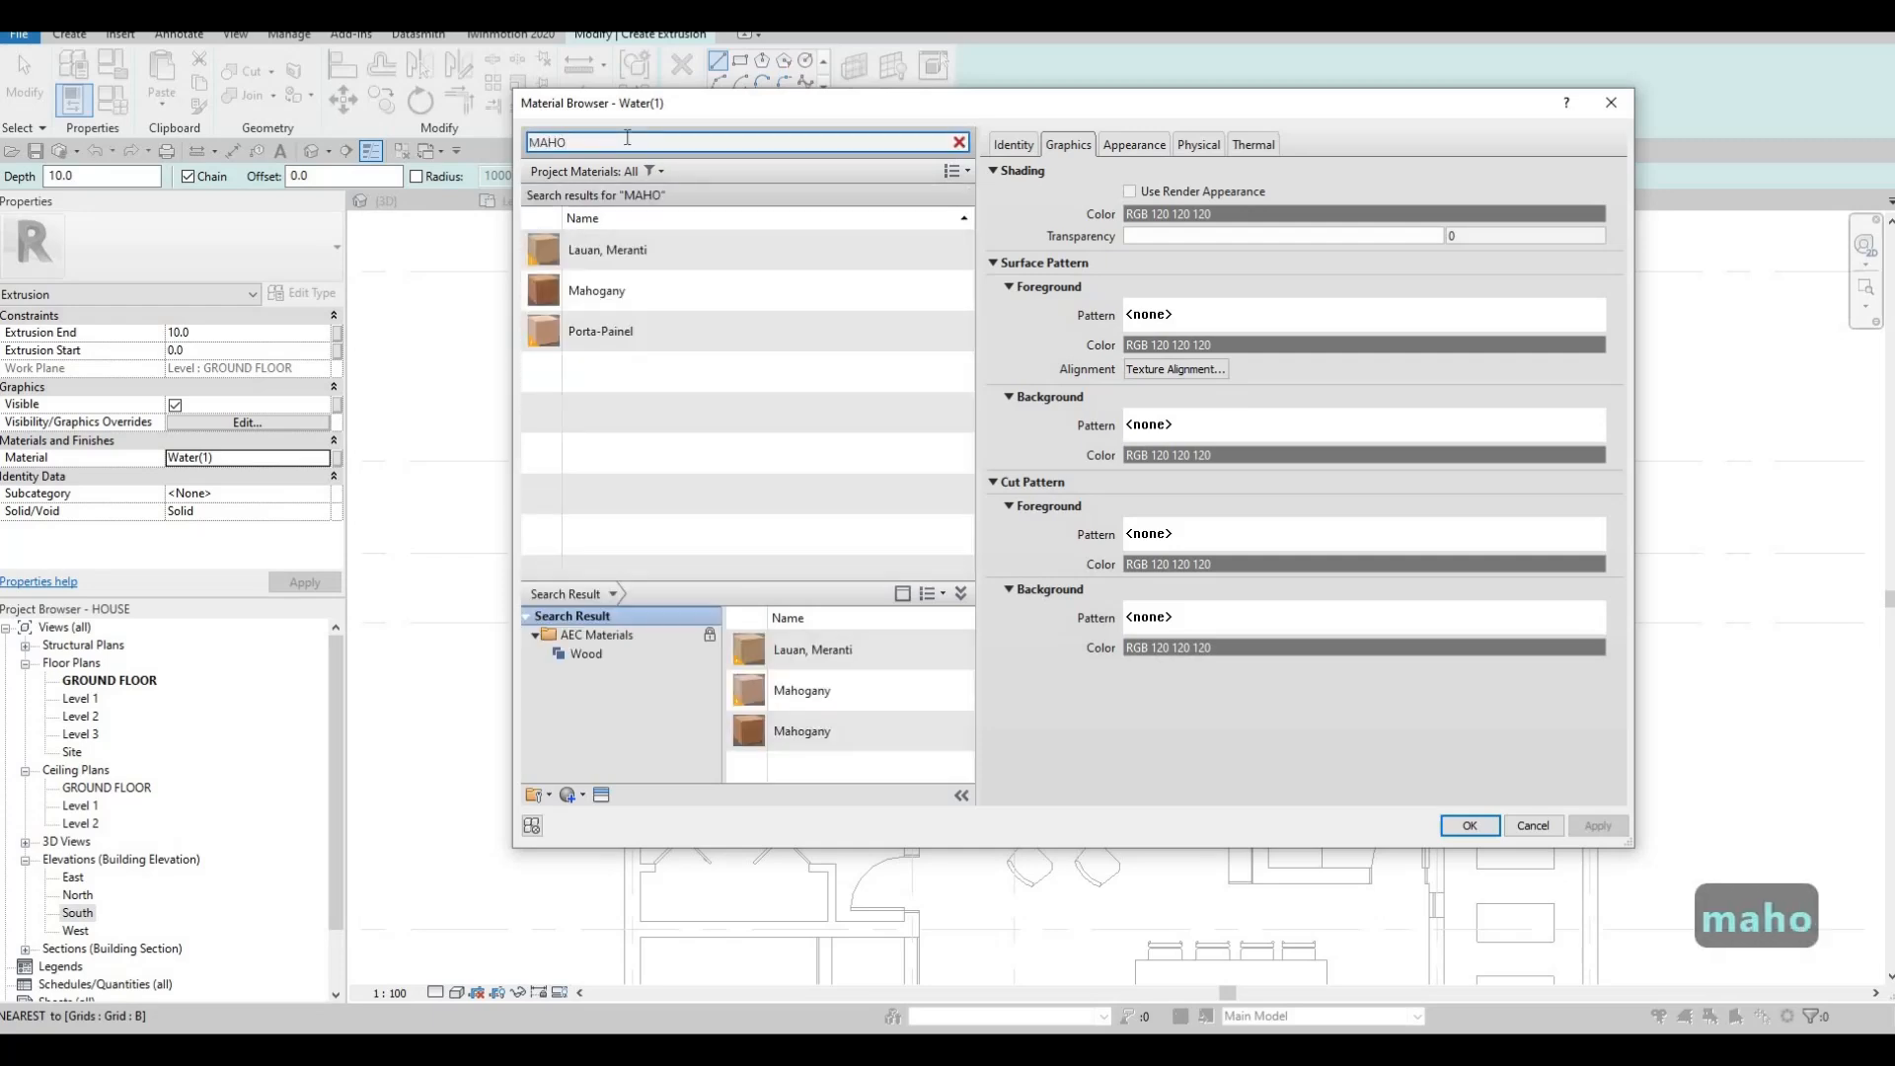
{"action": "key", "text": "BackSpace"}
{"action": "key", "text": "BackSpace"}
{"action": "key", "text": "BackSpace"}
{"action": "key", "text": "BackSpace"}
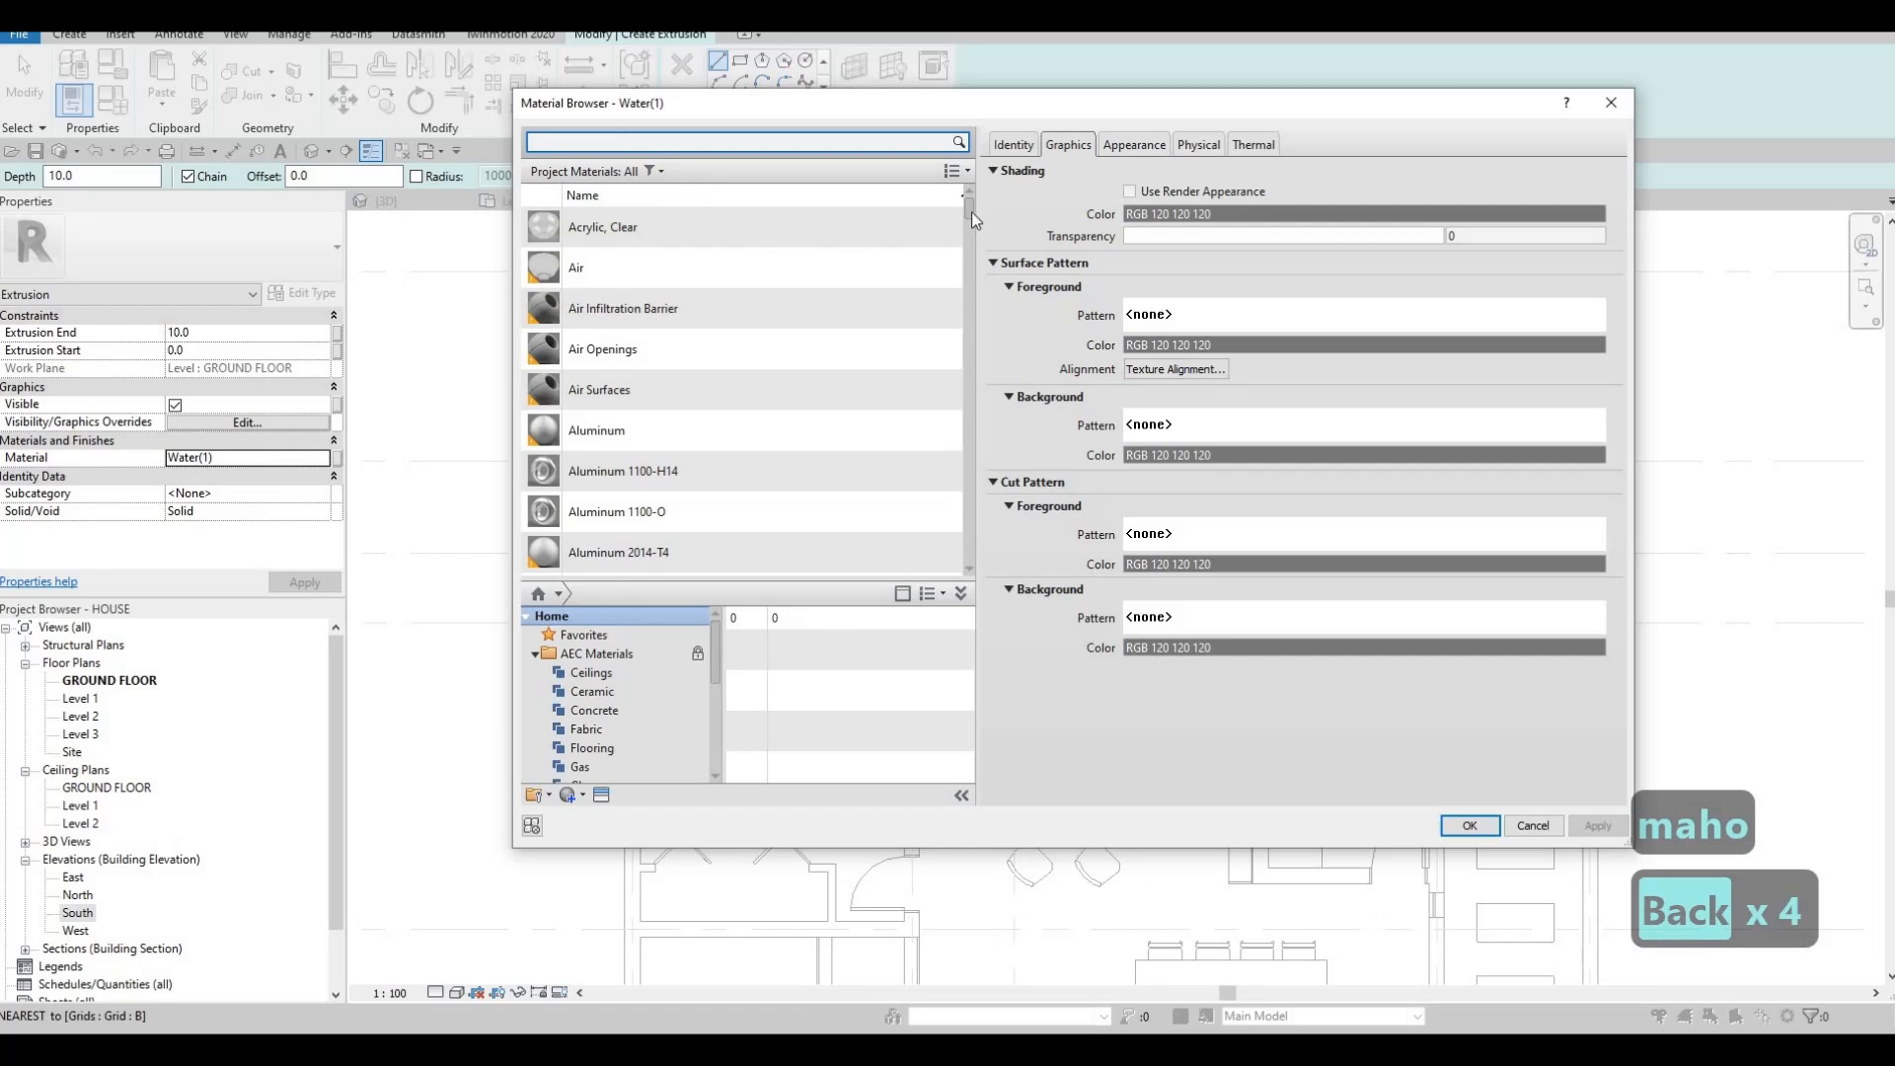
Assign the Maple - Semigloss material to the extrusion.
{"action": "left_click", "coordinate": [973, 205]}
{"action": "scroll", "coordinate": [962, 326], "scroll_direction": "down", "scroll_amount": 15}
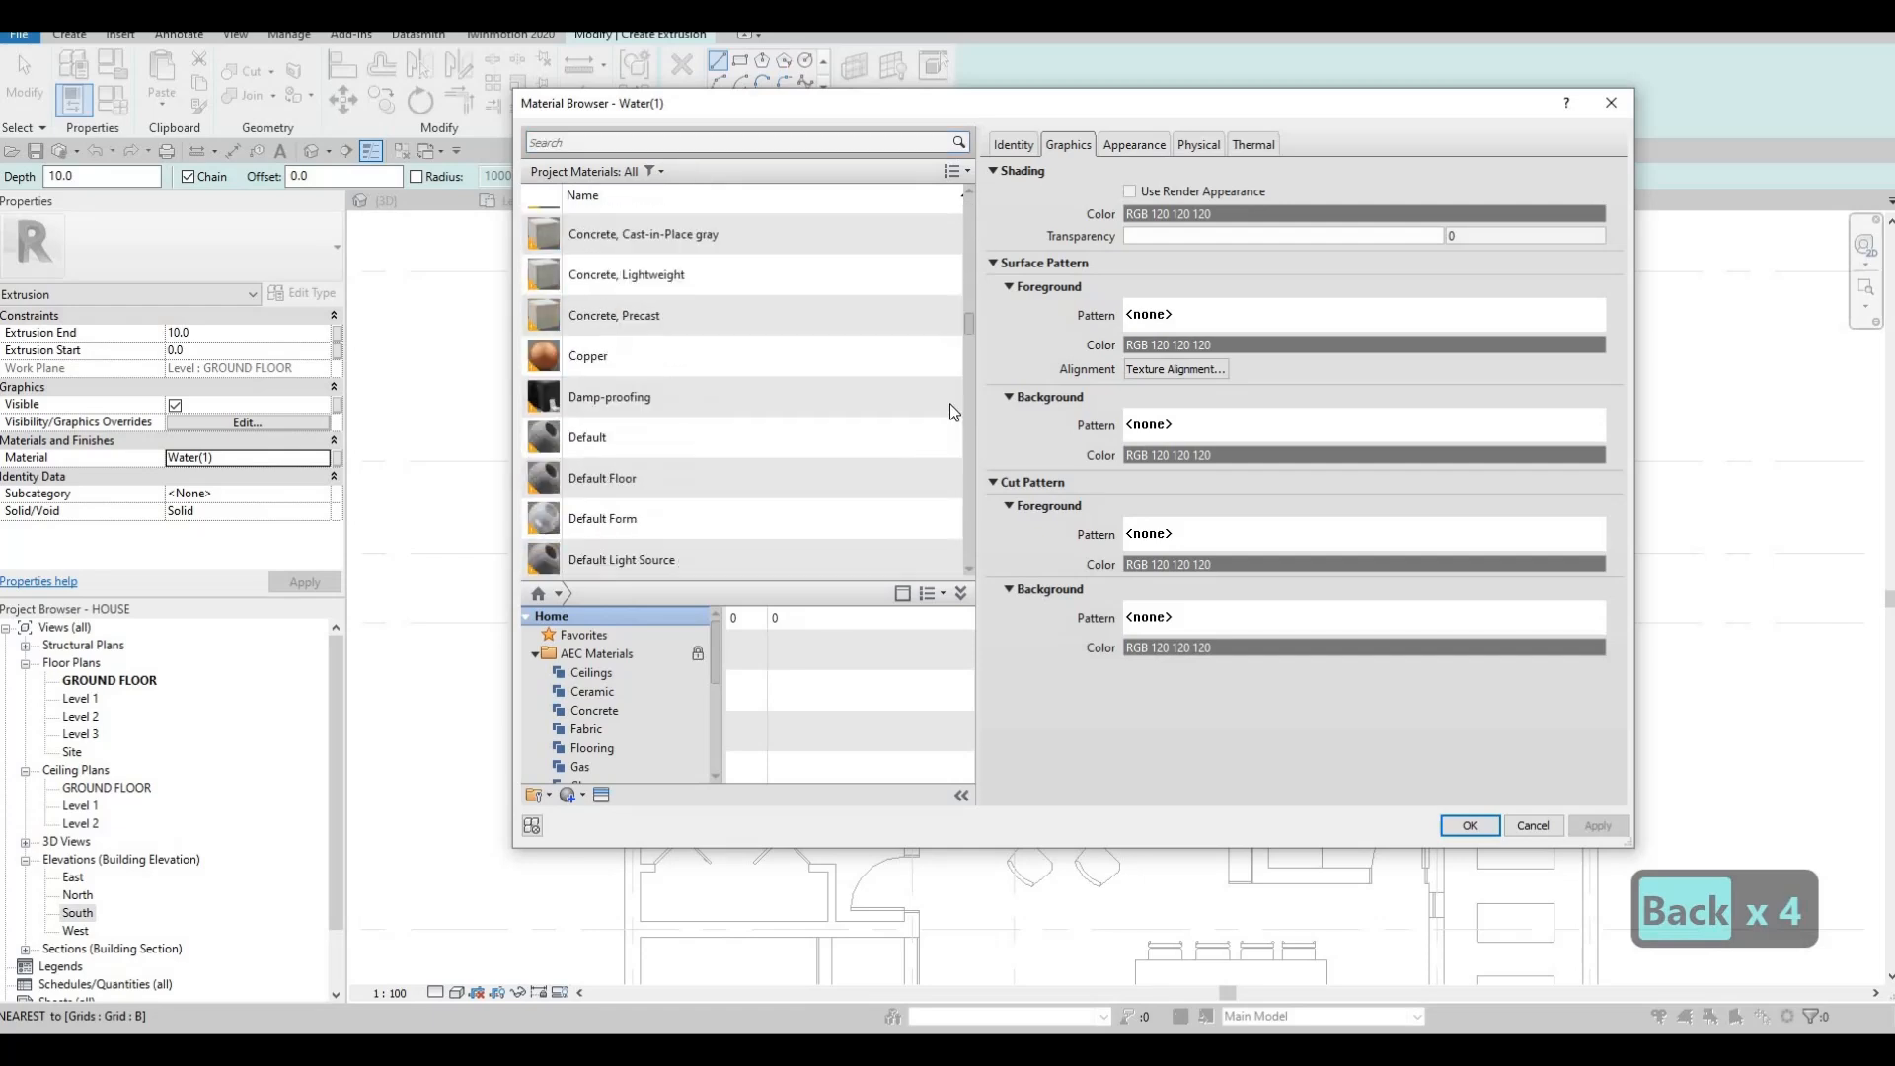
{"action": "left_click_drag", "start_coordinate": [950, 435], "coordinate": [949, 415]}
{"action": "left_click", "coordinate": [823, 495]}
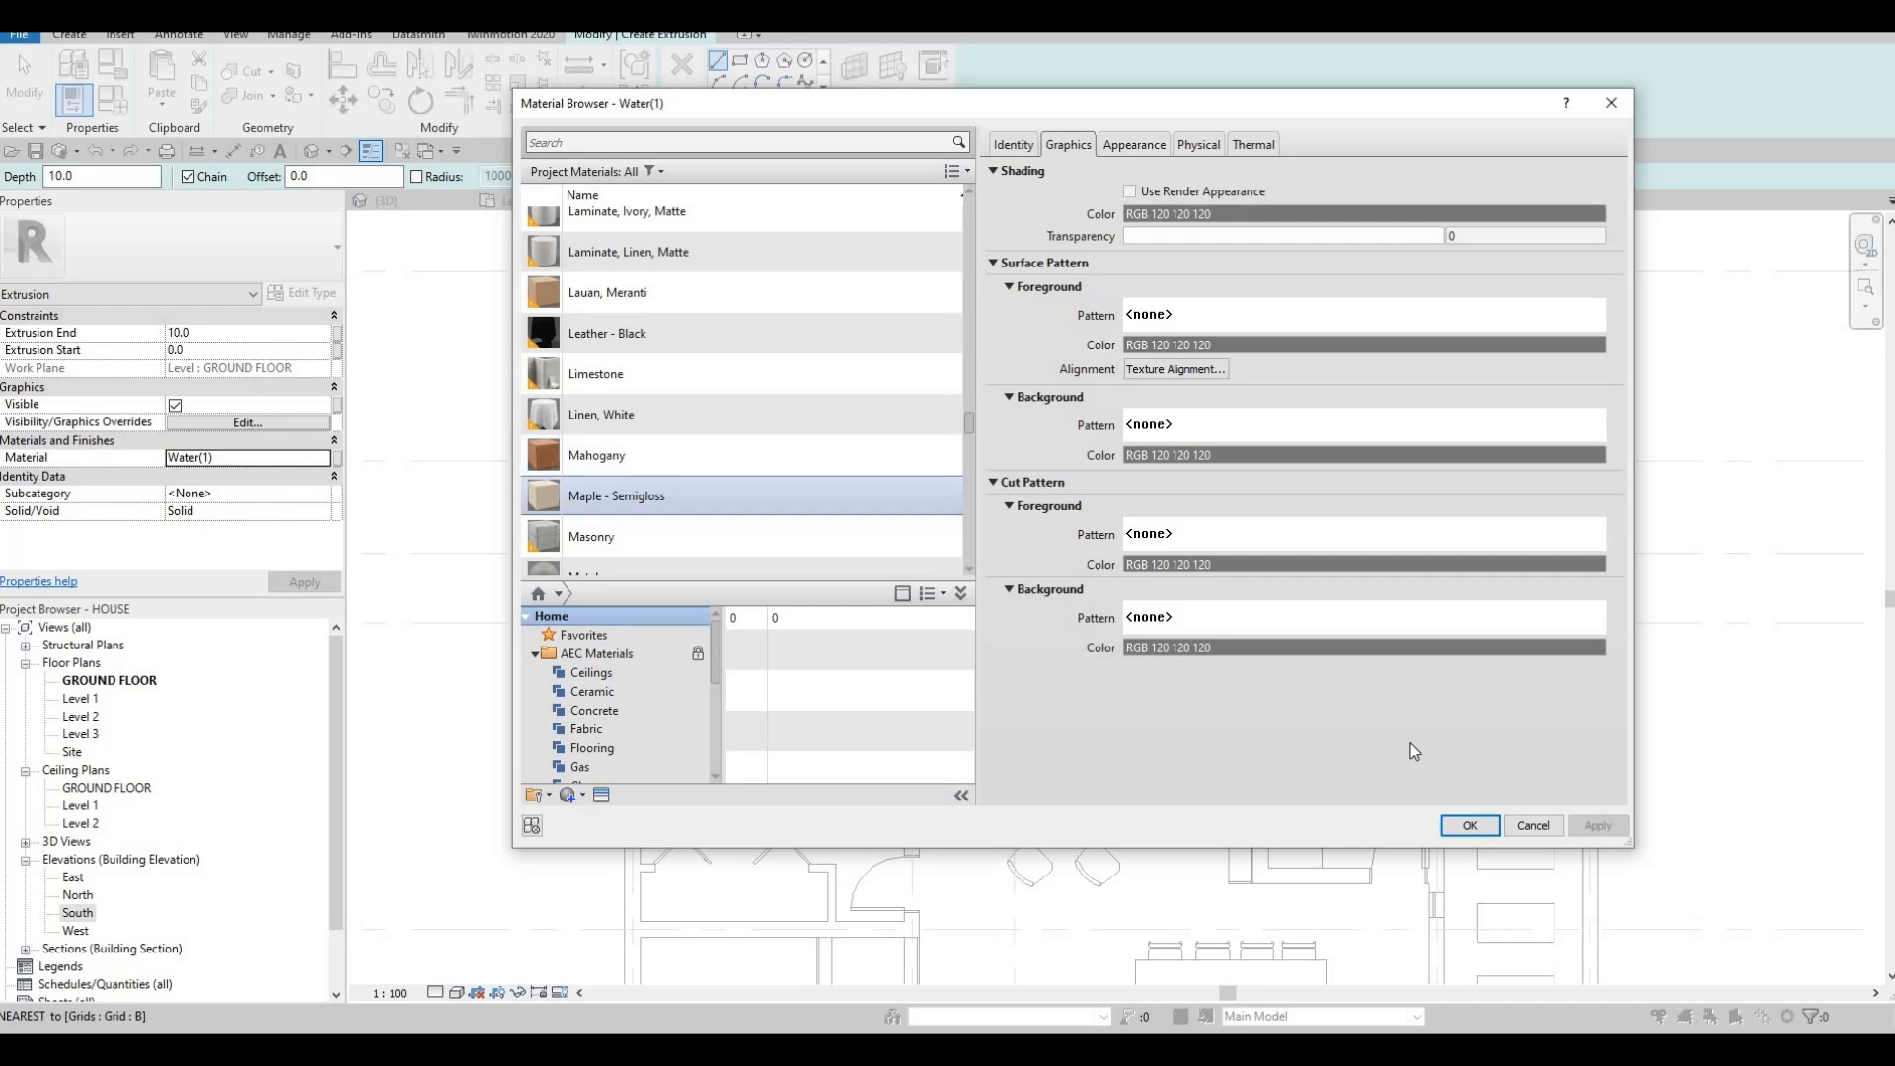
{"action": "left_click", "coordinate": [1469, 825]}
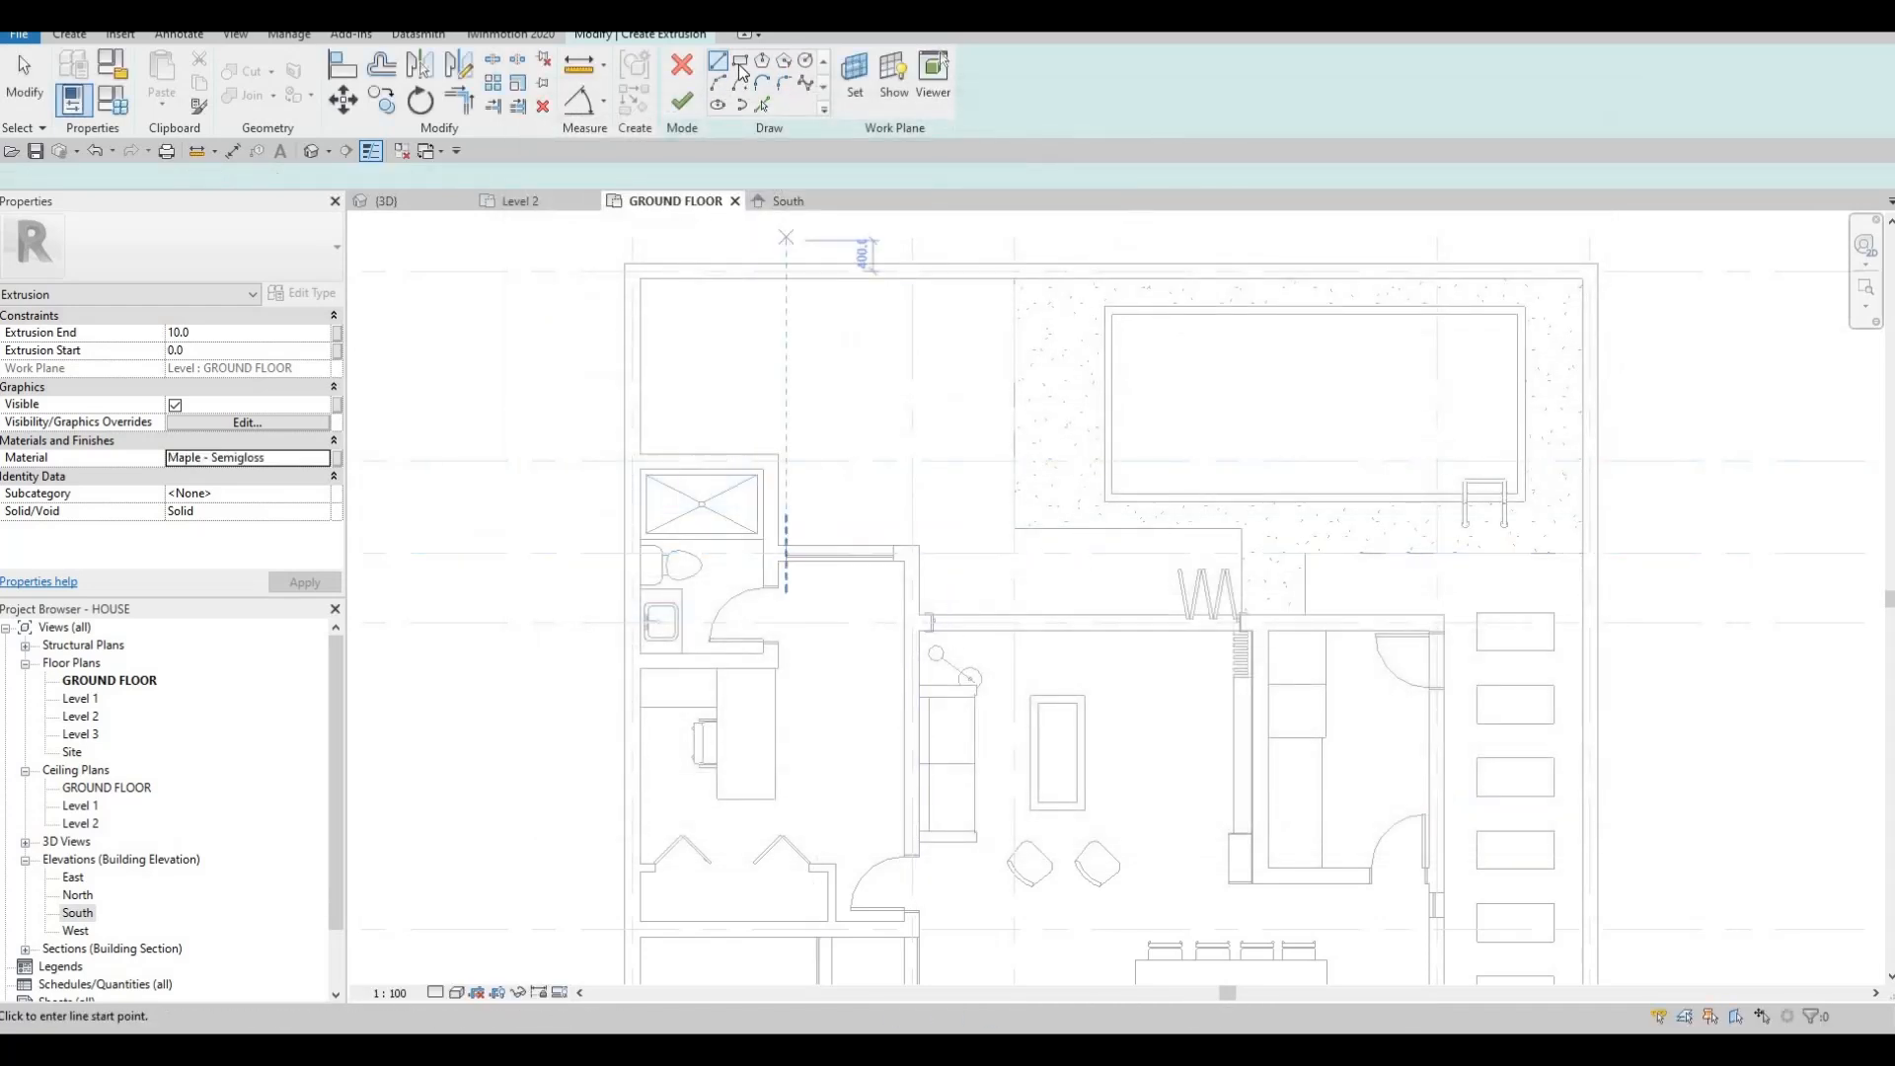
Set the extrusion end to 150 and sketch a rectangle about 541 mm deep along the outside of the living room's folding door.
{"action": "left_click", "coordinate": [230, 333]}
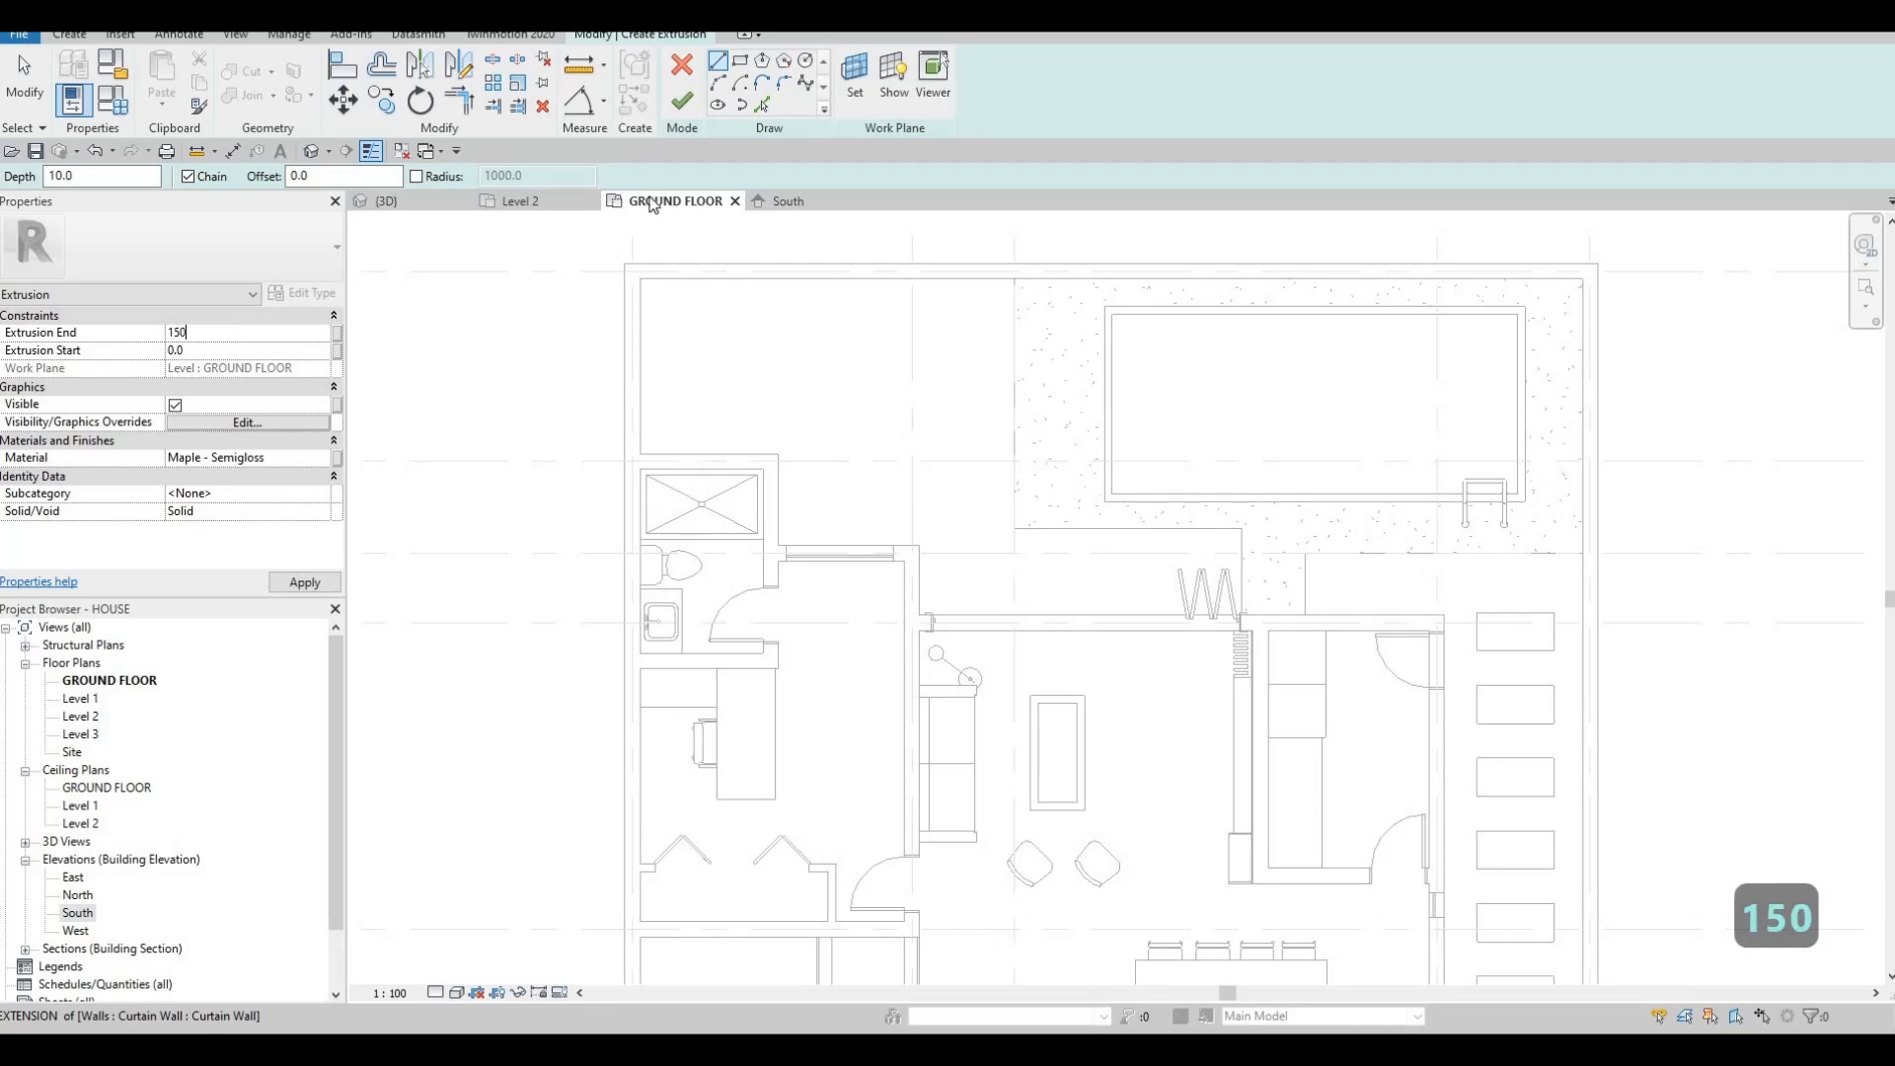
{"action": "type", "text": "150"}
{"action": "key", "text": "Return"}
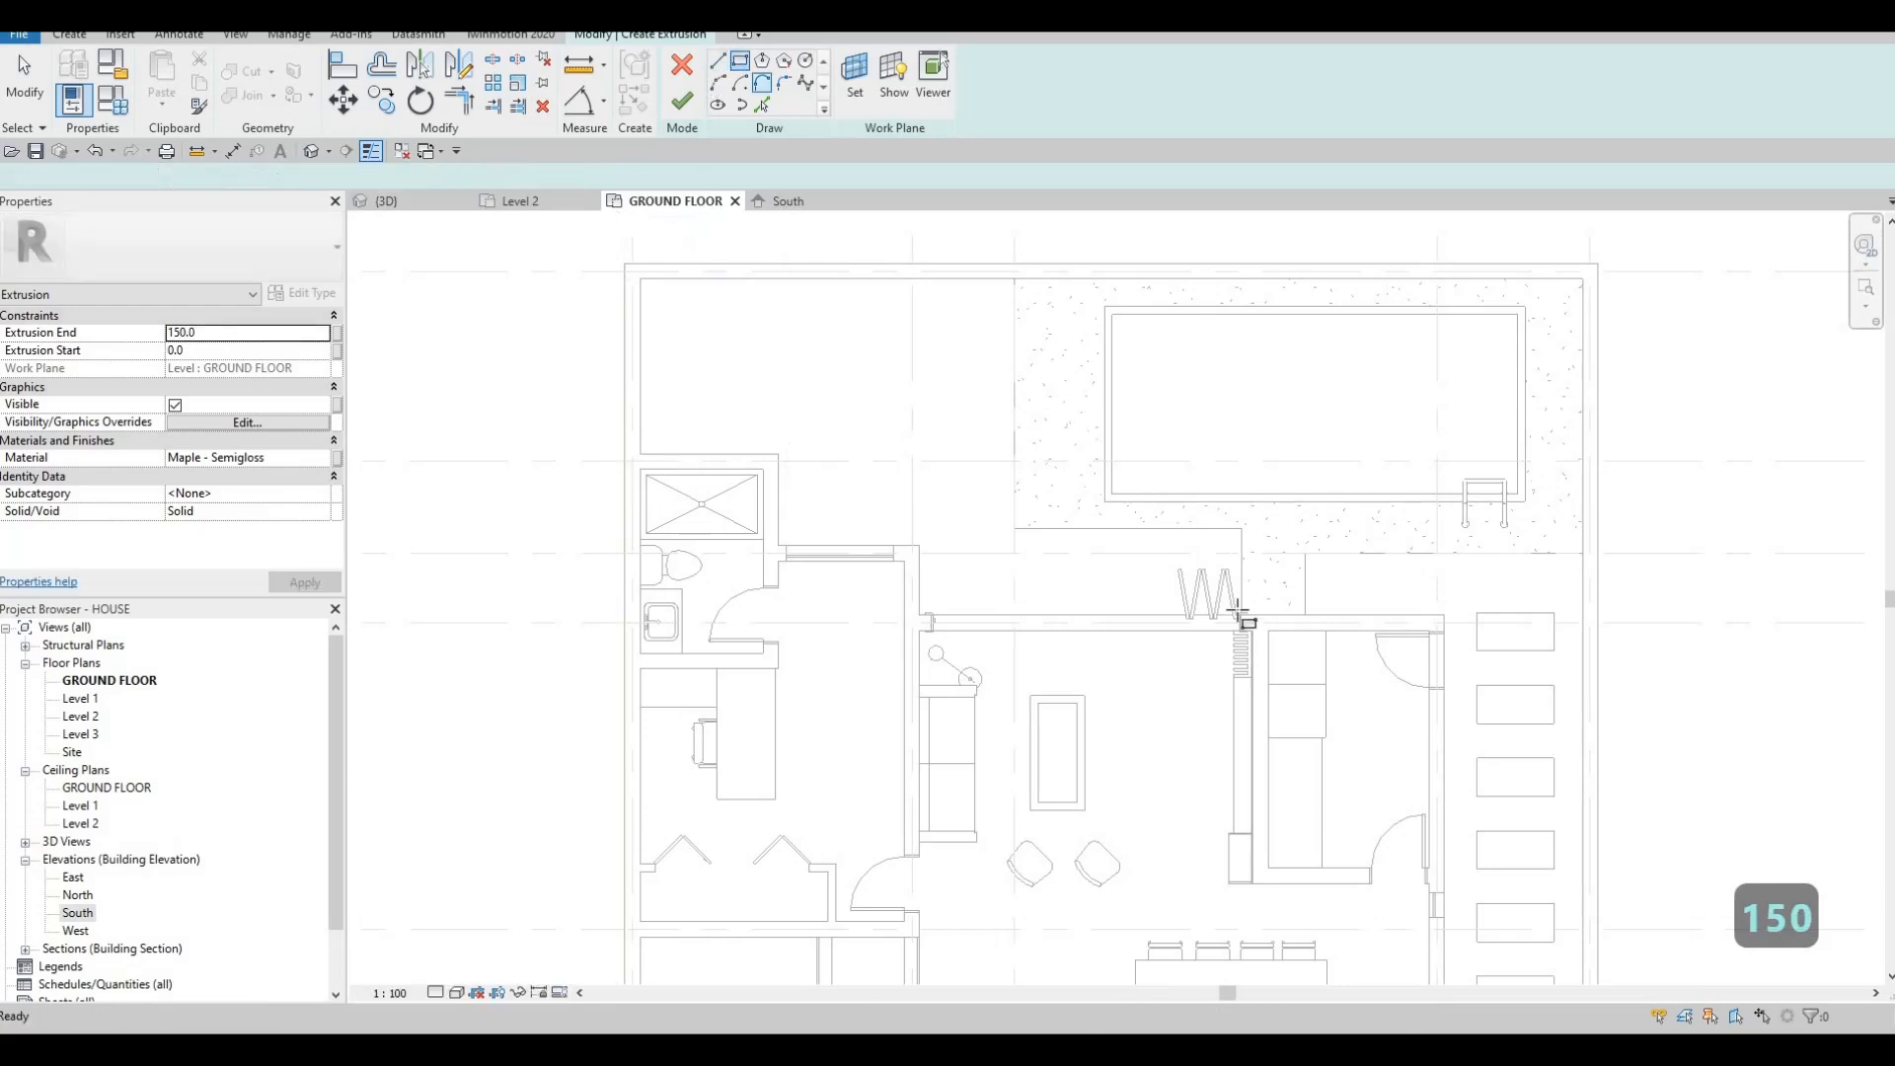
{"action": "scroll", "coordinate": [1233, 602], "scroll_direction": "up", "scroll_amount": 3}
{"action": "left_click", "coordinate": [1261, 662]}
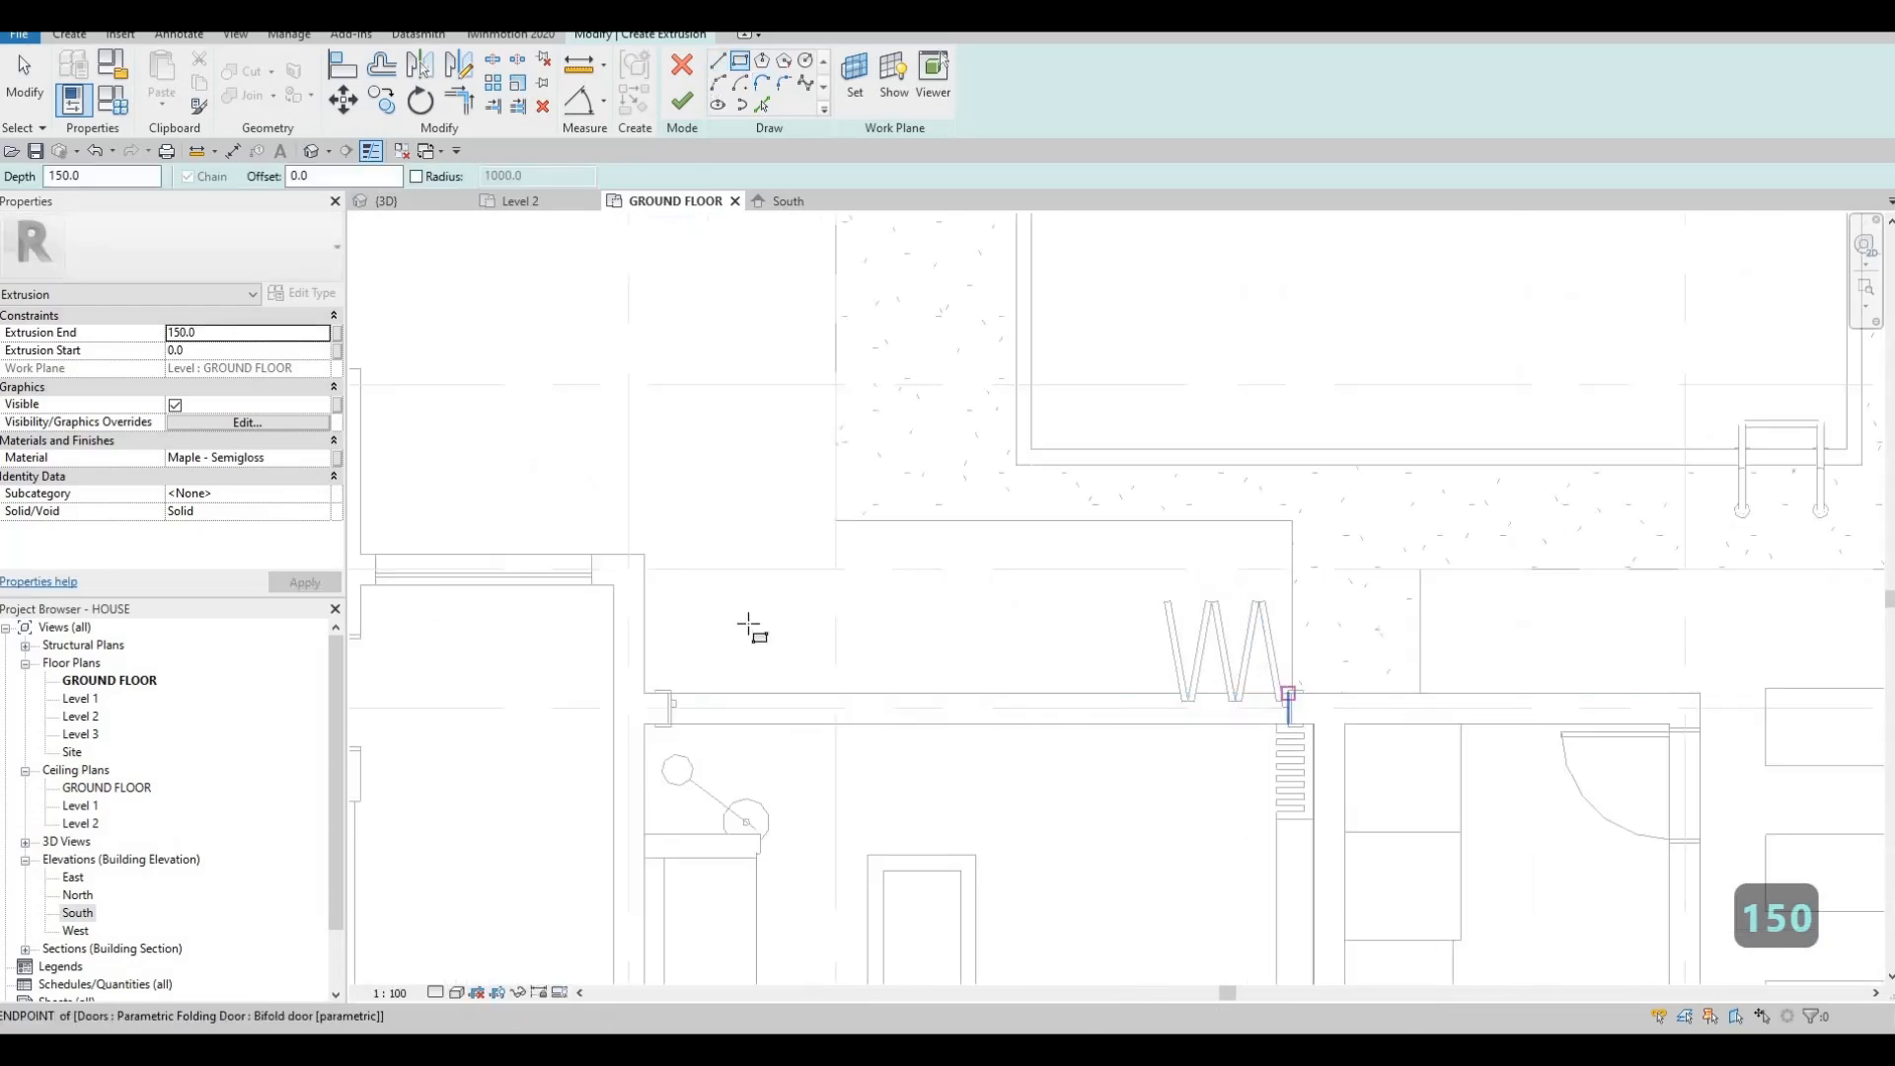
{"action": "left_click", "coordinate": [645, 610]}
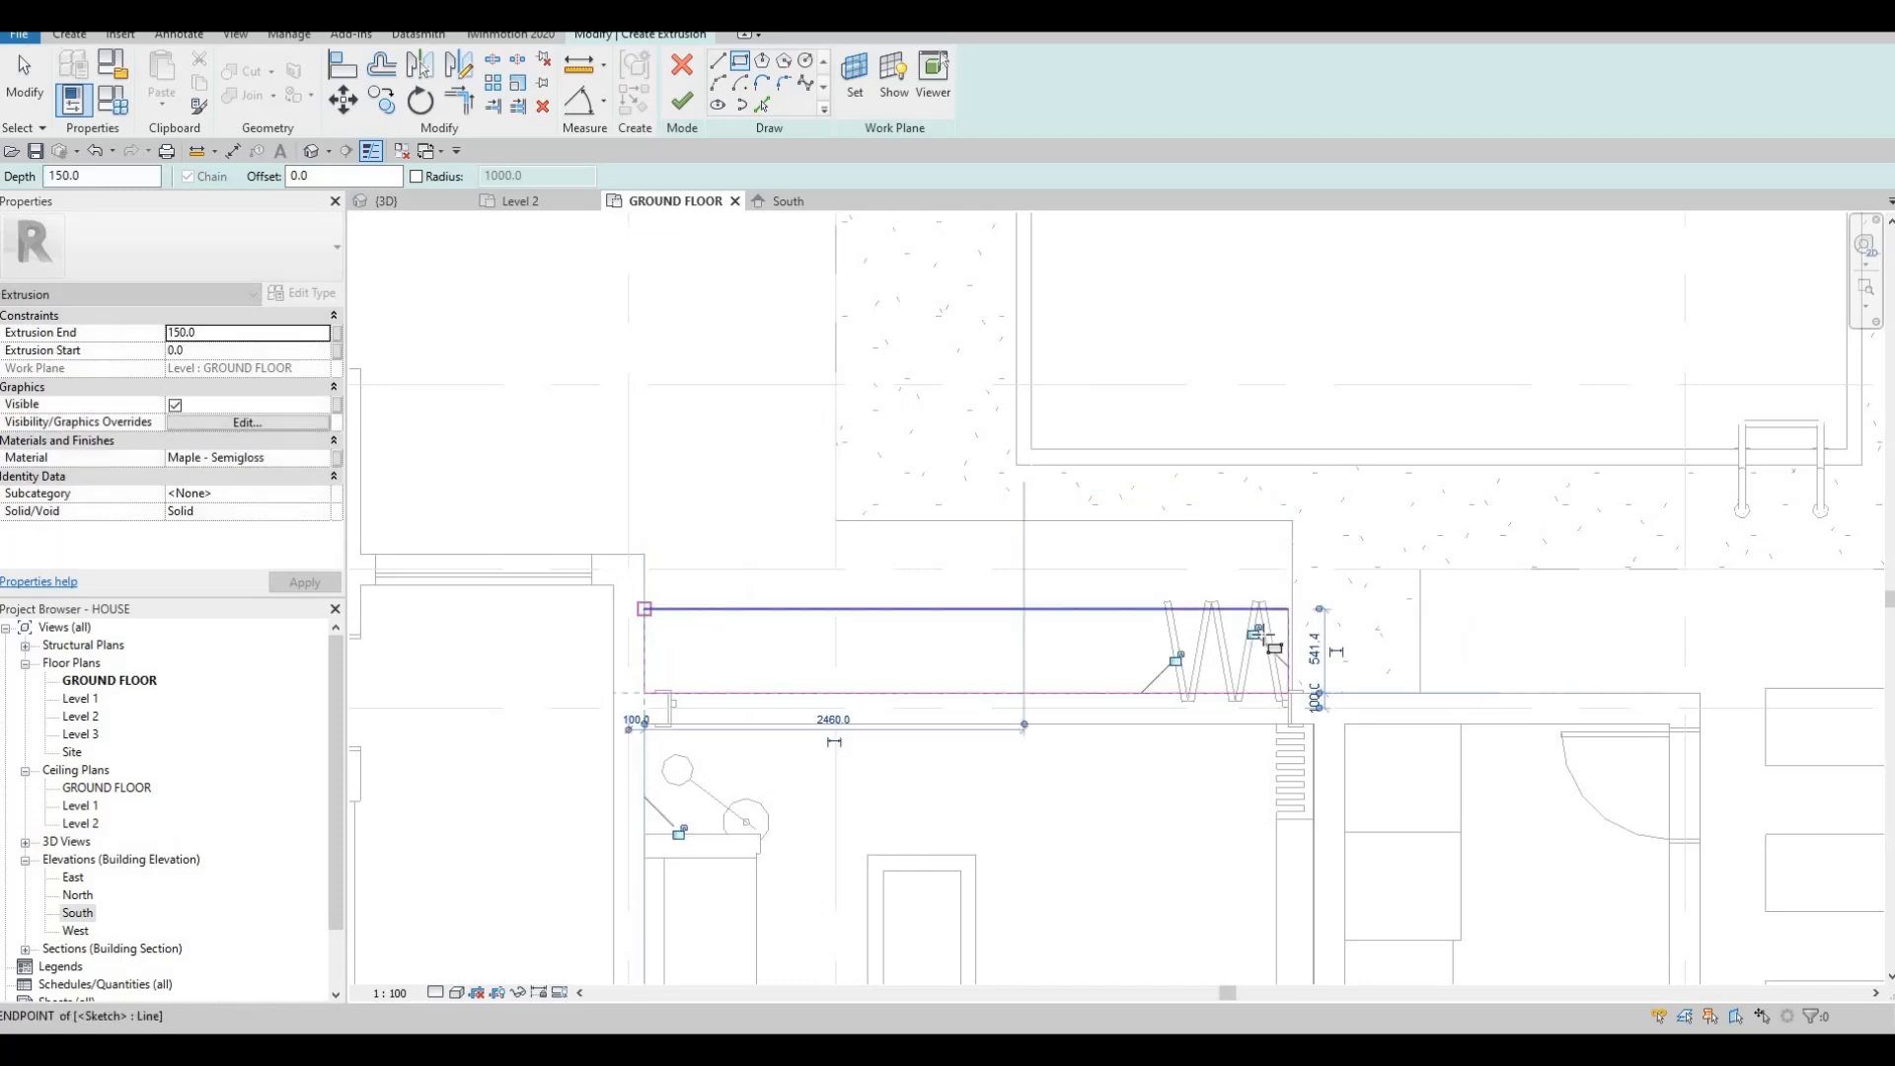
{"action": "scroll", "coordinate": [1236, 629], "scroll_direction": "up", "scroll_amount": 2}
{"action": "key", "text": "Escape"}
{"action": "key", "text": "Escape"}
Align the rectangle's short end beside the folded door panels with the folding door's outer side edge.
{"action": "key", "text": "a"}
{"action": "key", "text": "l"}
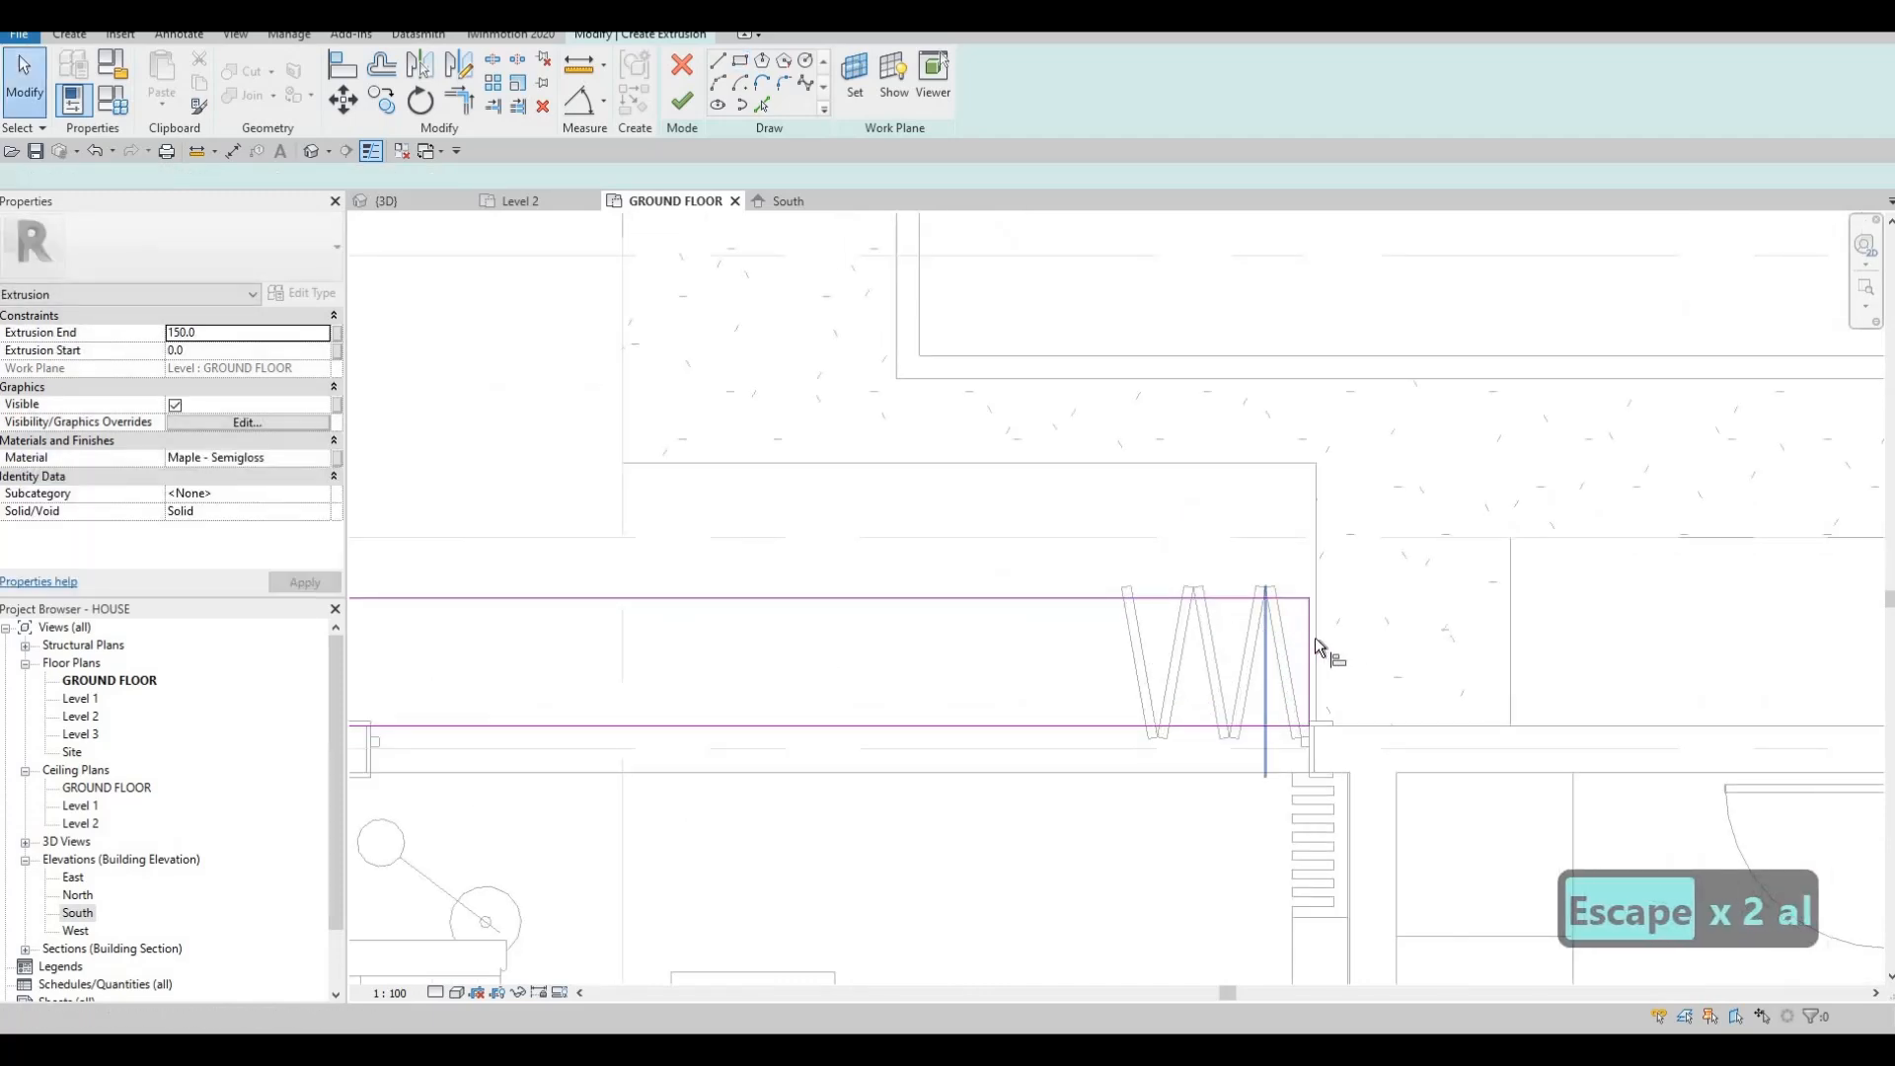
{"action": "left_click", "coordinate": [1319, 637]}
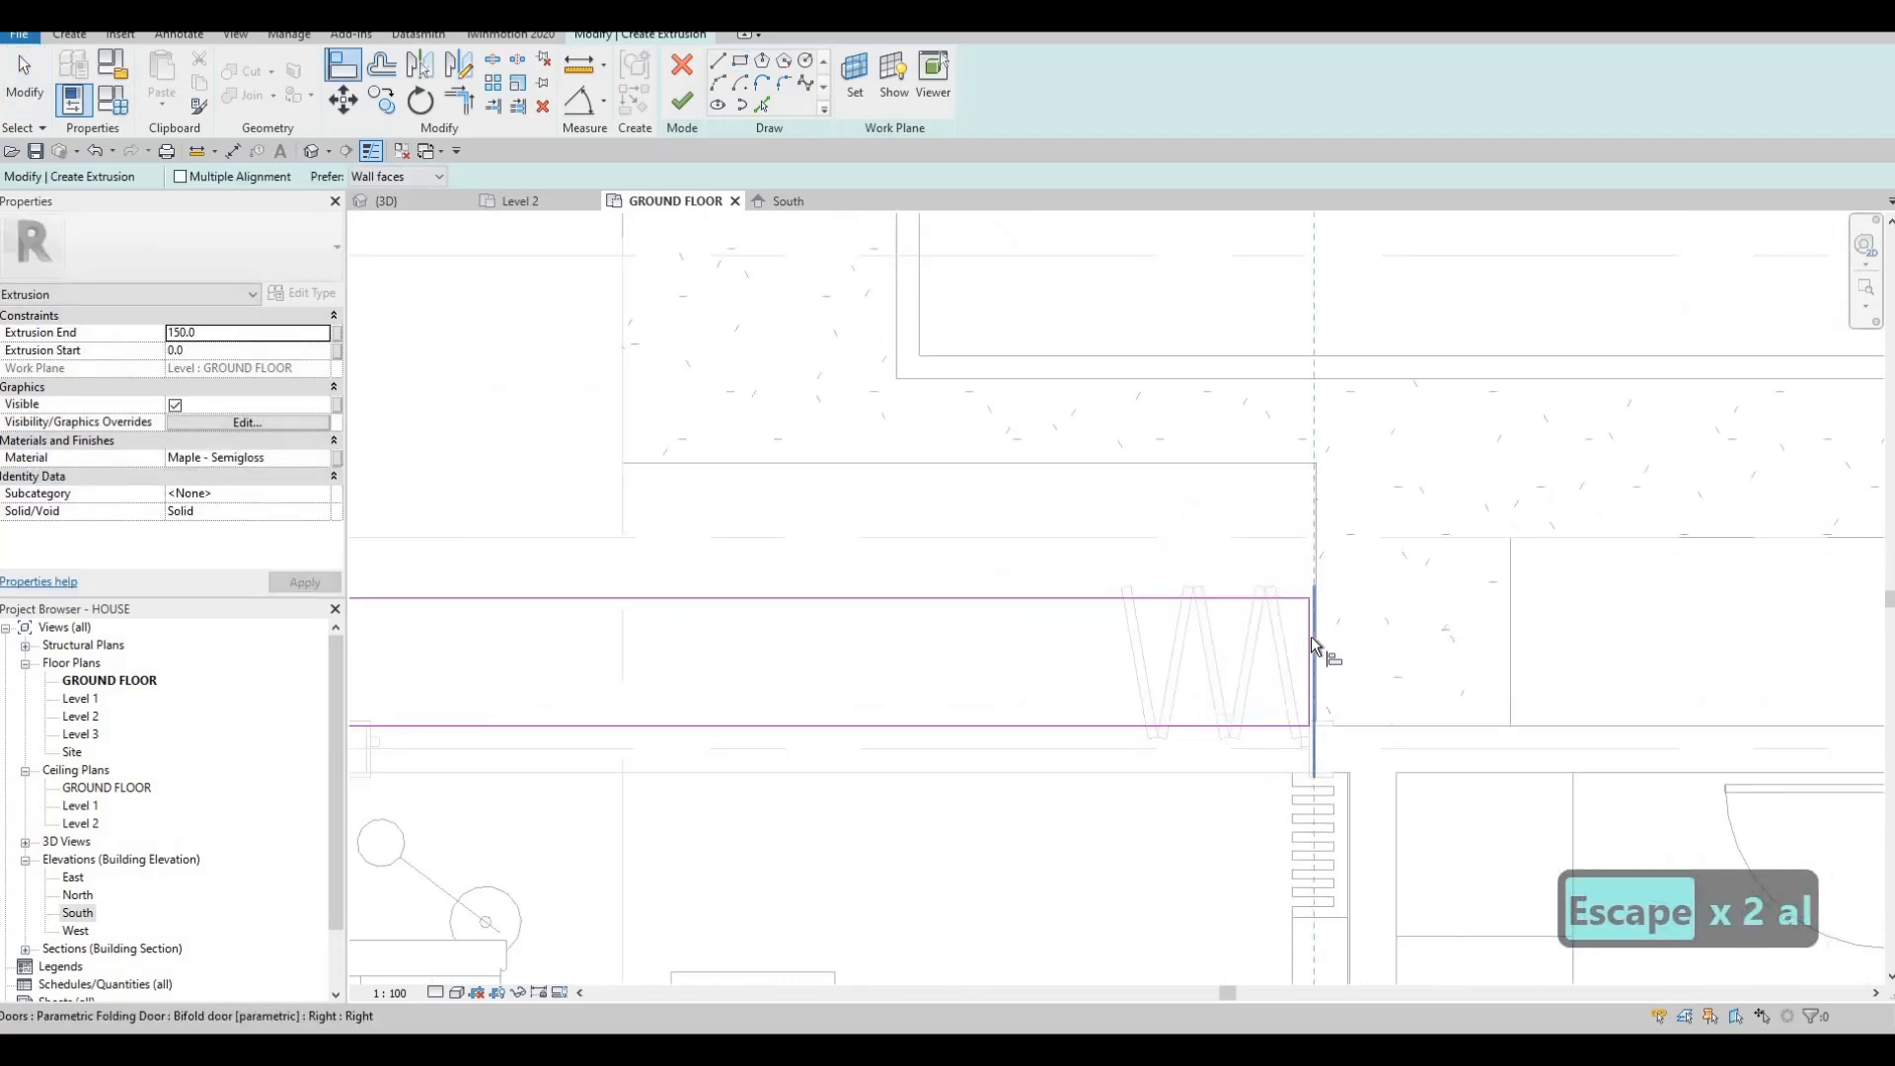
{"action": "left_click", "coordinate": [1309, 641]}
{"action": "key", "text": "Escape"}
{"action": "key", "text": "Escape"}
Pick the deck floor FLOOR 6 as the extrusion's work plane and finish the extrusion.
{"action": "left_click", "coordinate": [855, 79]}
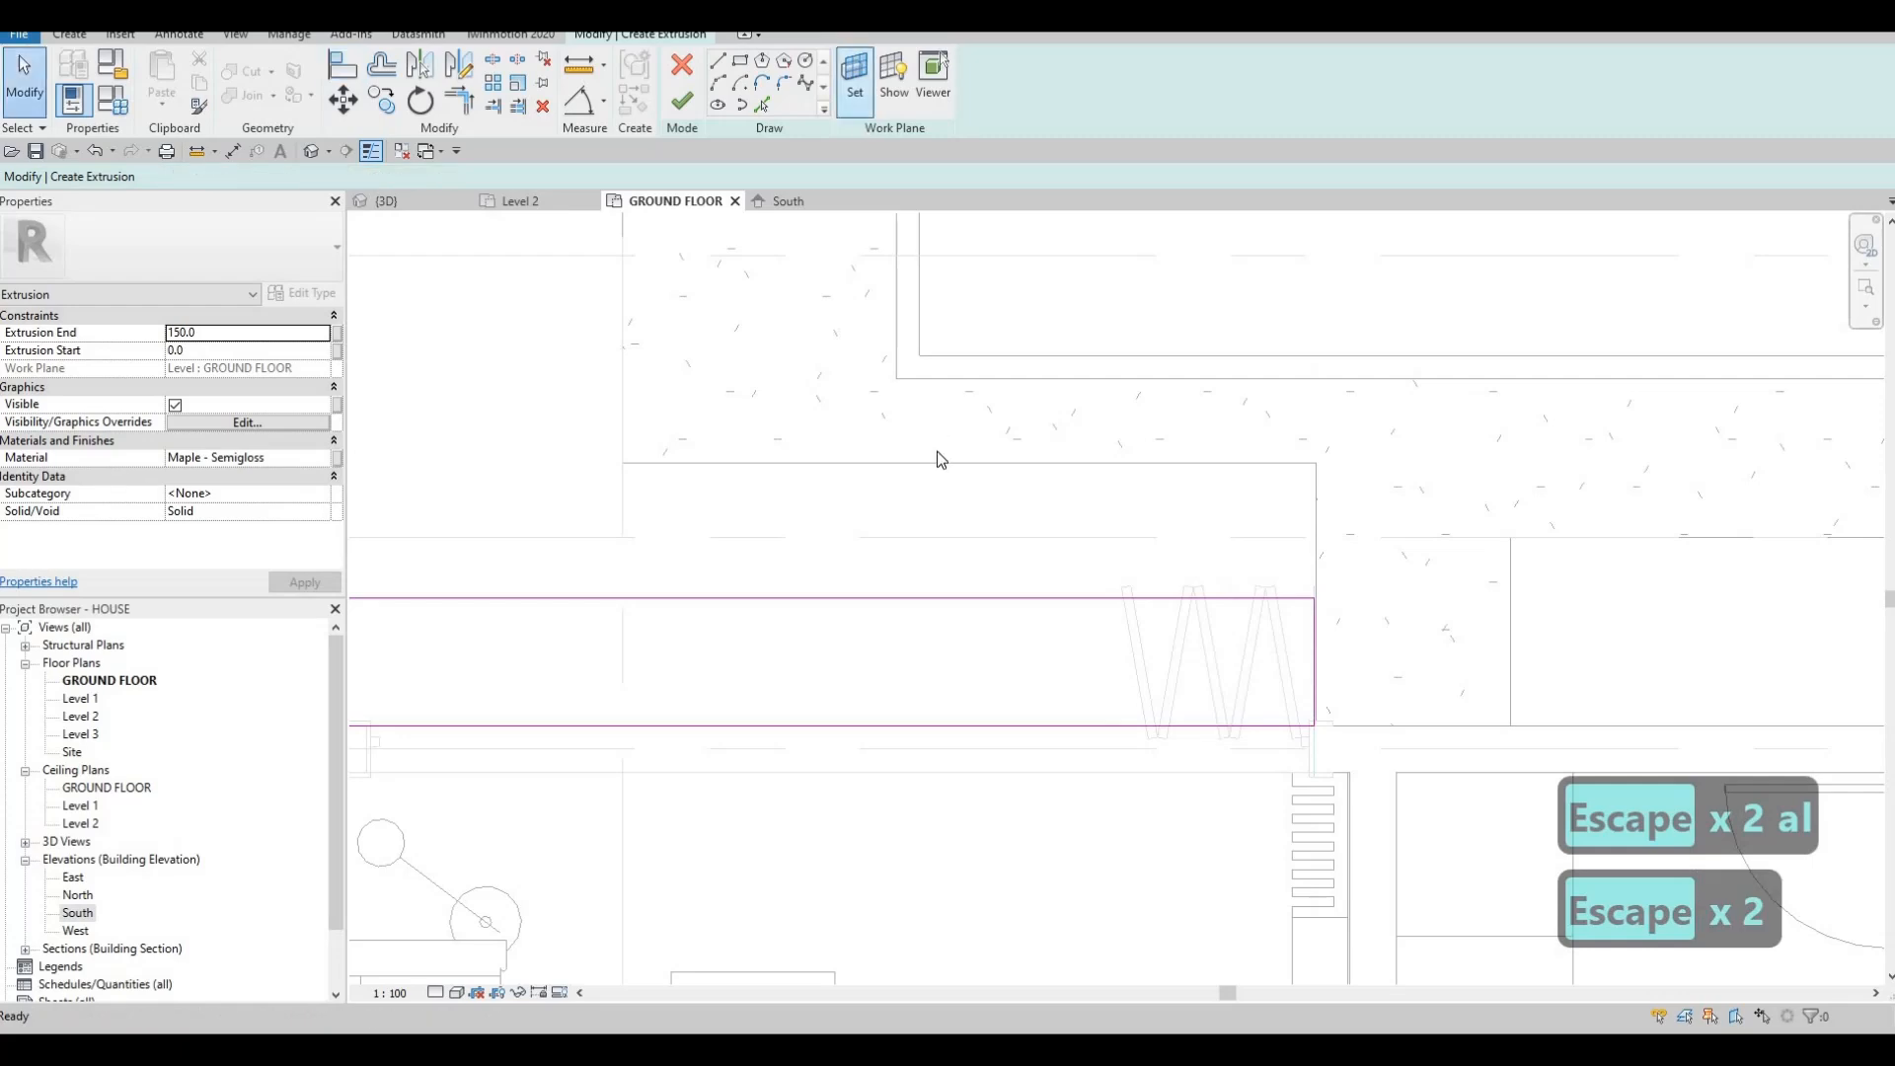
{"action": "left_click", "coordinate": [789, 546]}
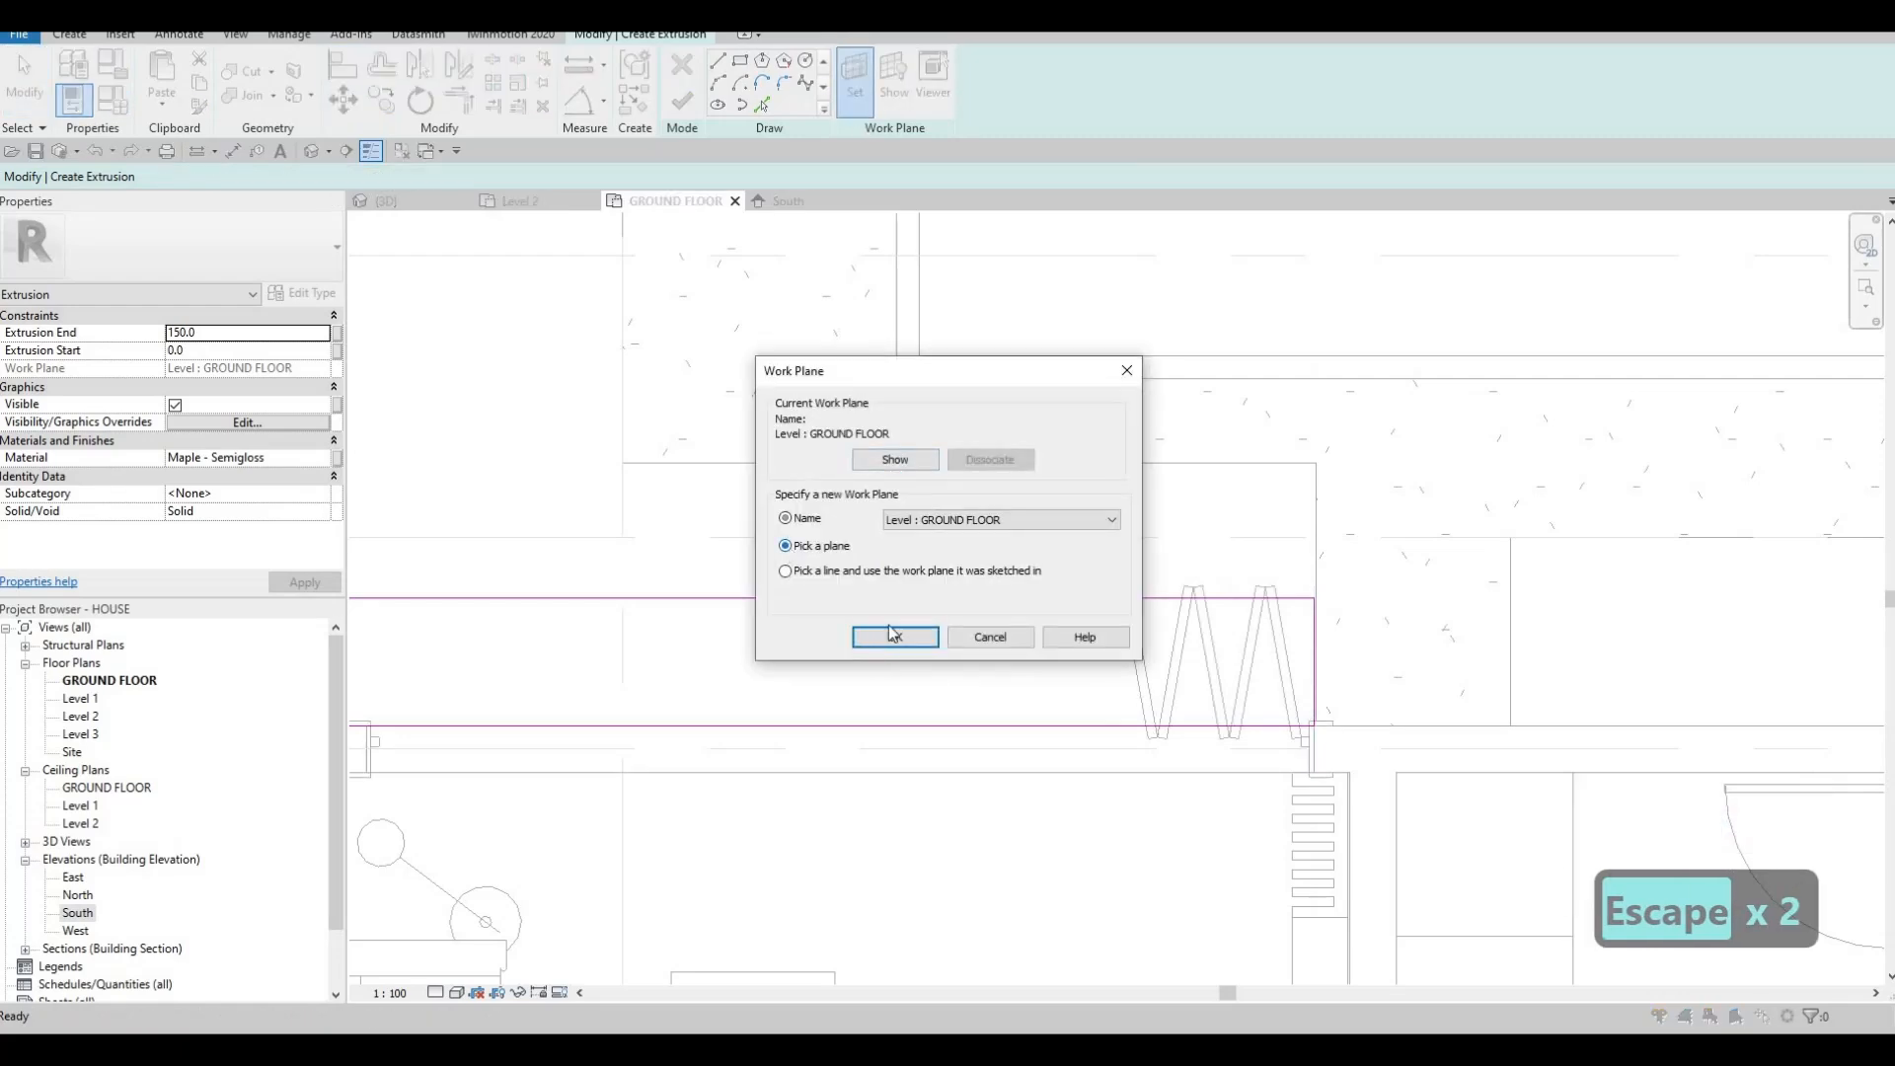
{"action": "left_click", "coordinate": [895, 637]}
{"action": "left_click", "coordinate": [837, 351]}
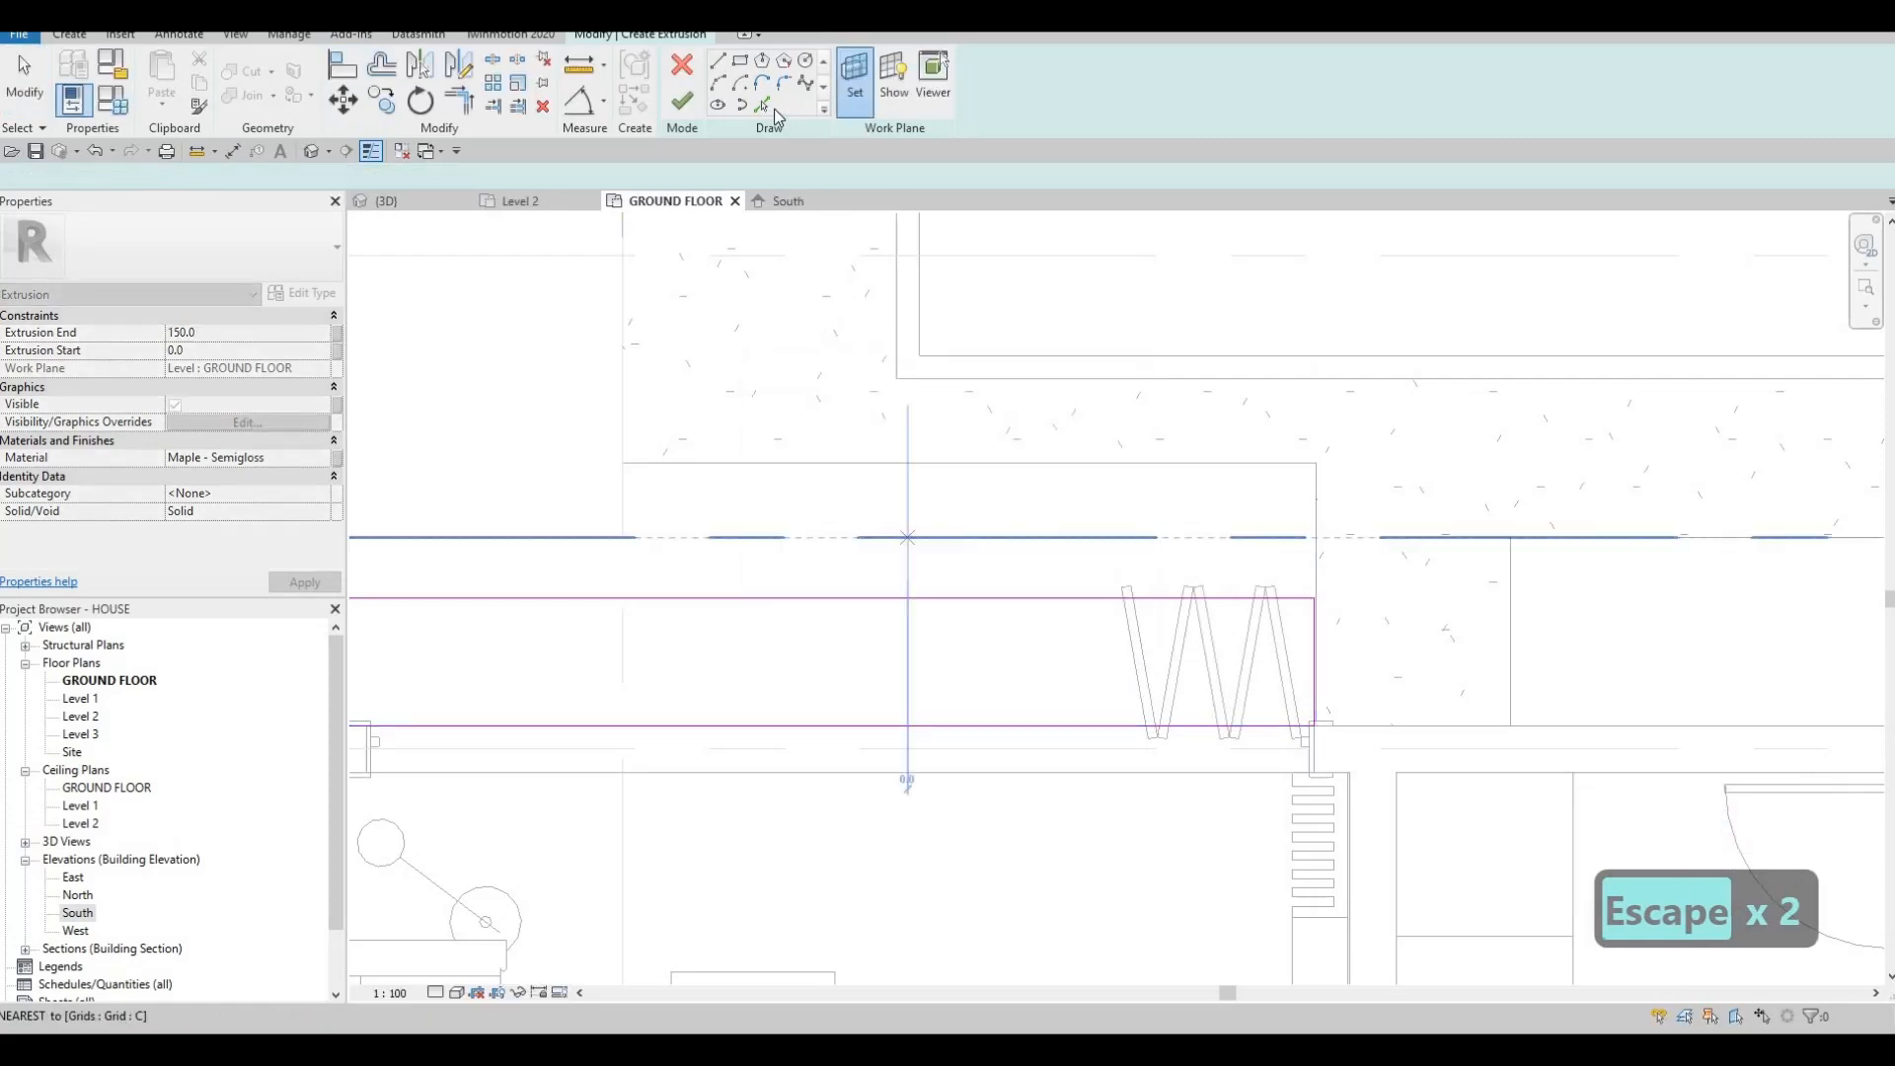
{"action": "left_click", "coordinate": [681, 105]}
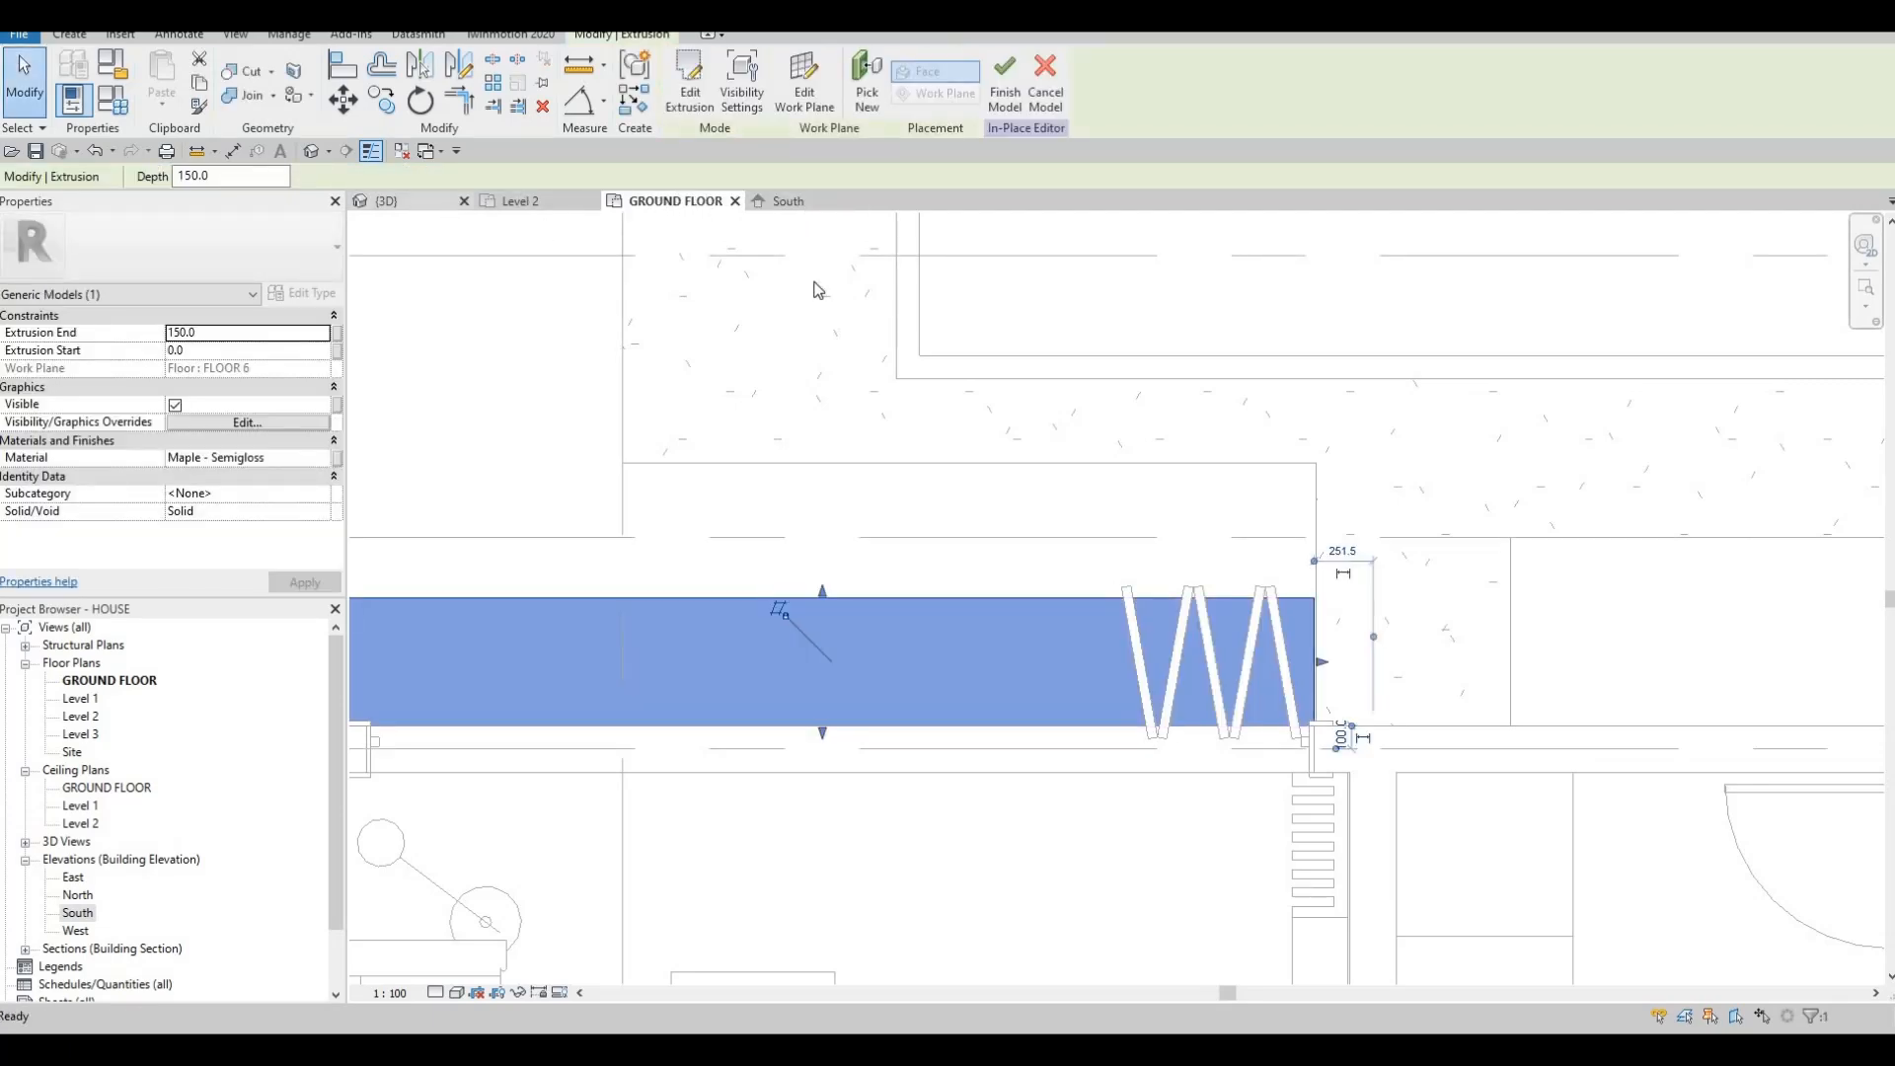
In the 3D view, stretch the maple step's front face slightly toward the pool and pull its free end inward from the deck's edge.
{"action": "left_click", "coordinate": [387, 201]}
{"action": "middle_click_drag", "start_coordinate": [685, 424], "coordinate": [868, 525], "text": "shift"}
{"action": "key", "text": "Escape"}
{"action": "scroll", "coordinate": [868, 527], "scroll_direction": "up", "scroll_amount": 3}
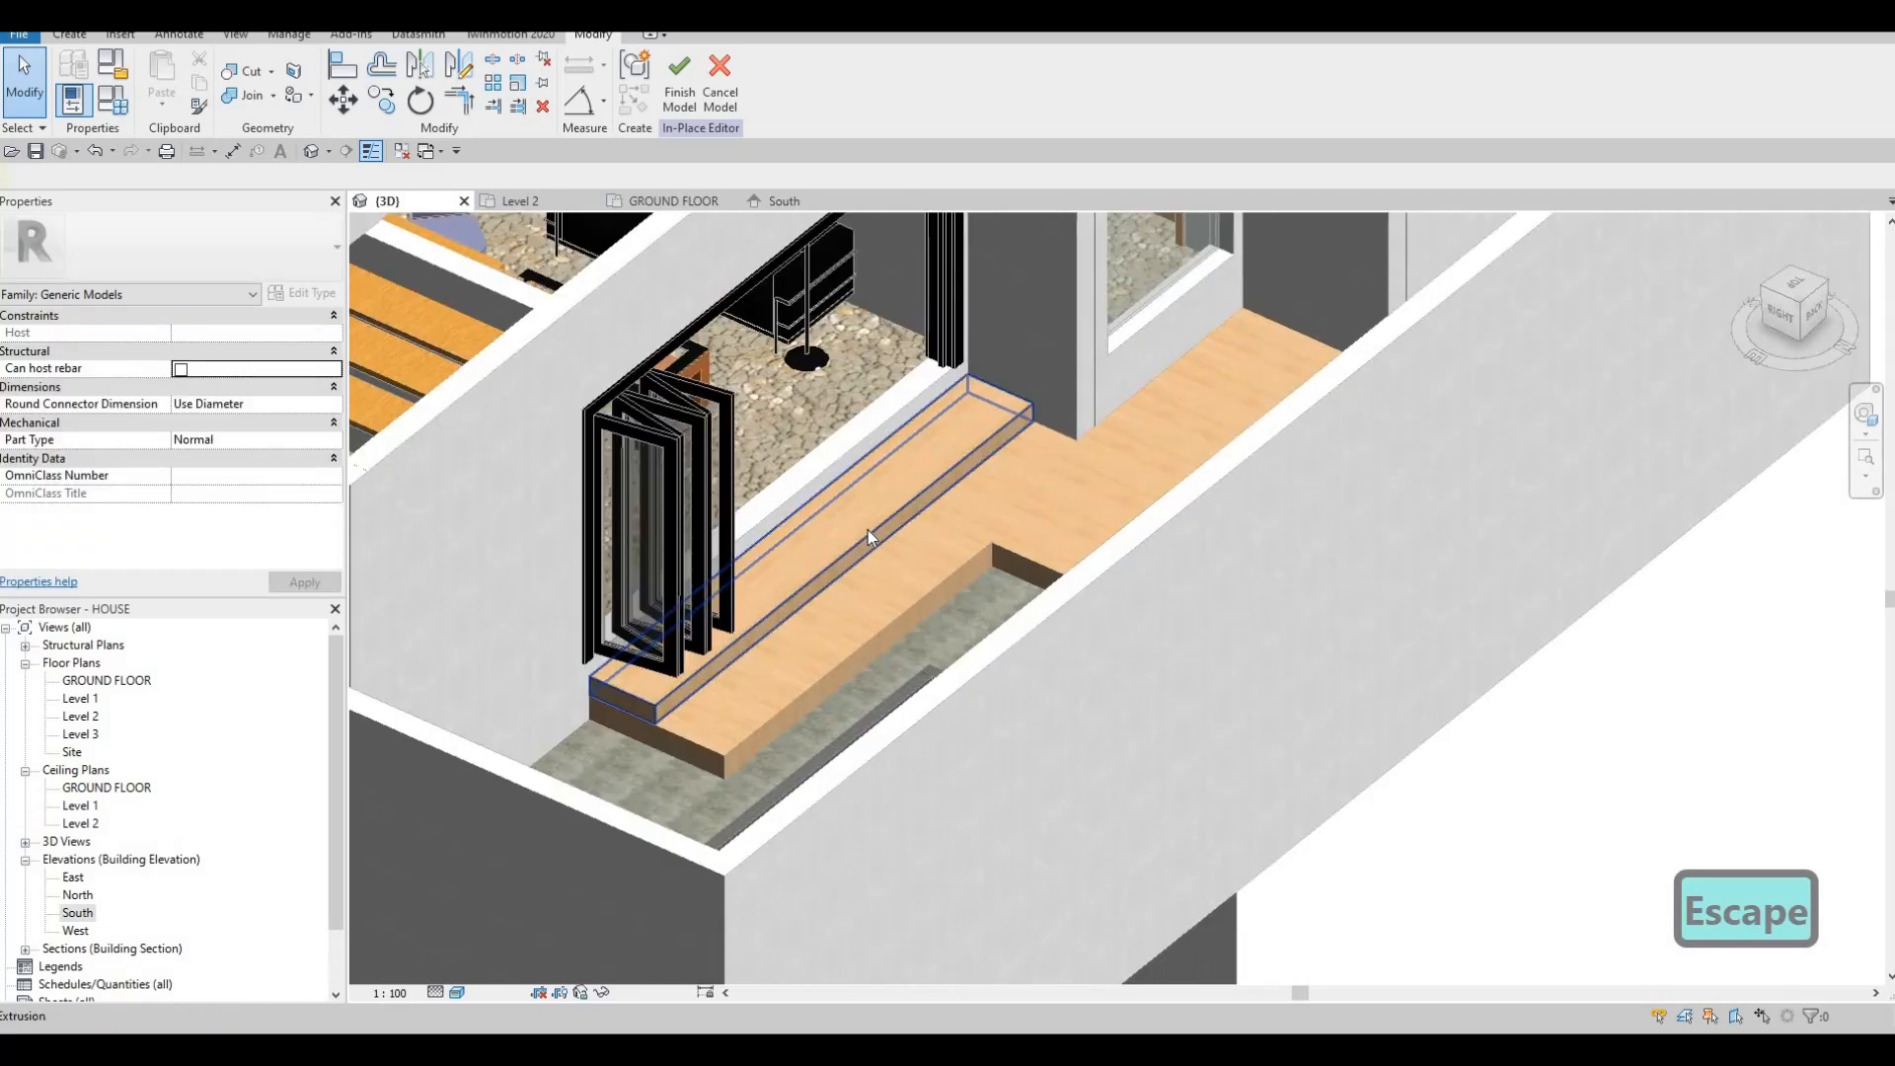
{"action": "left_click", "coordinate": [851, 565]}
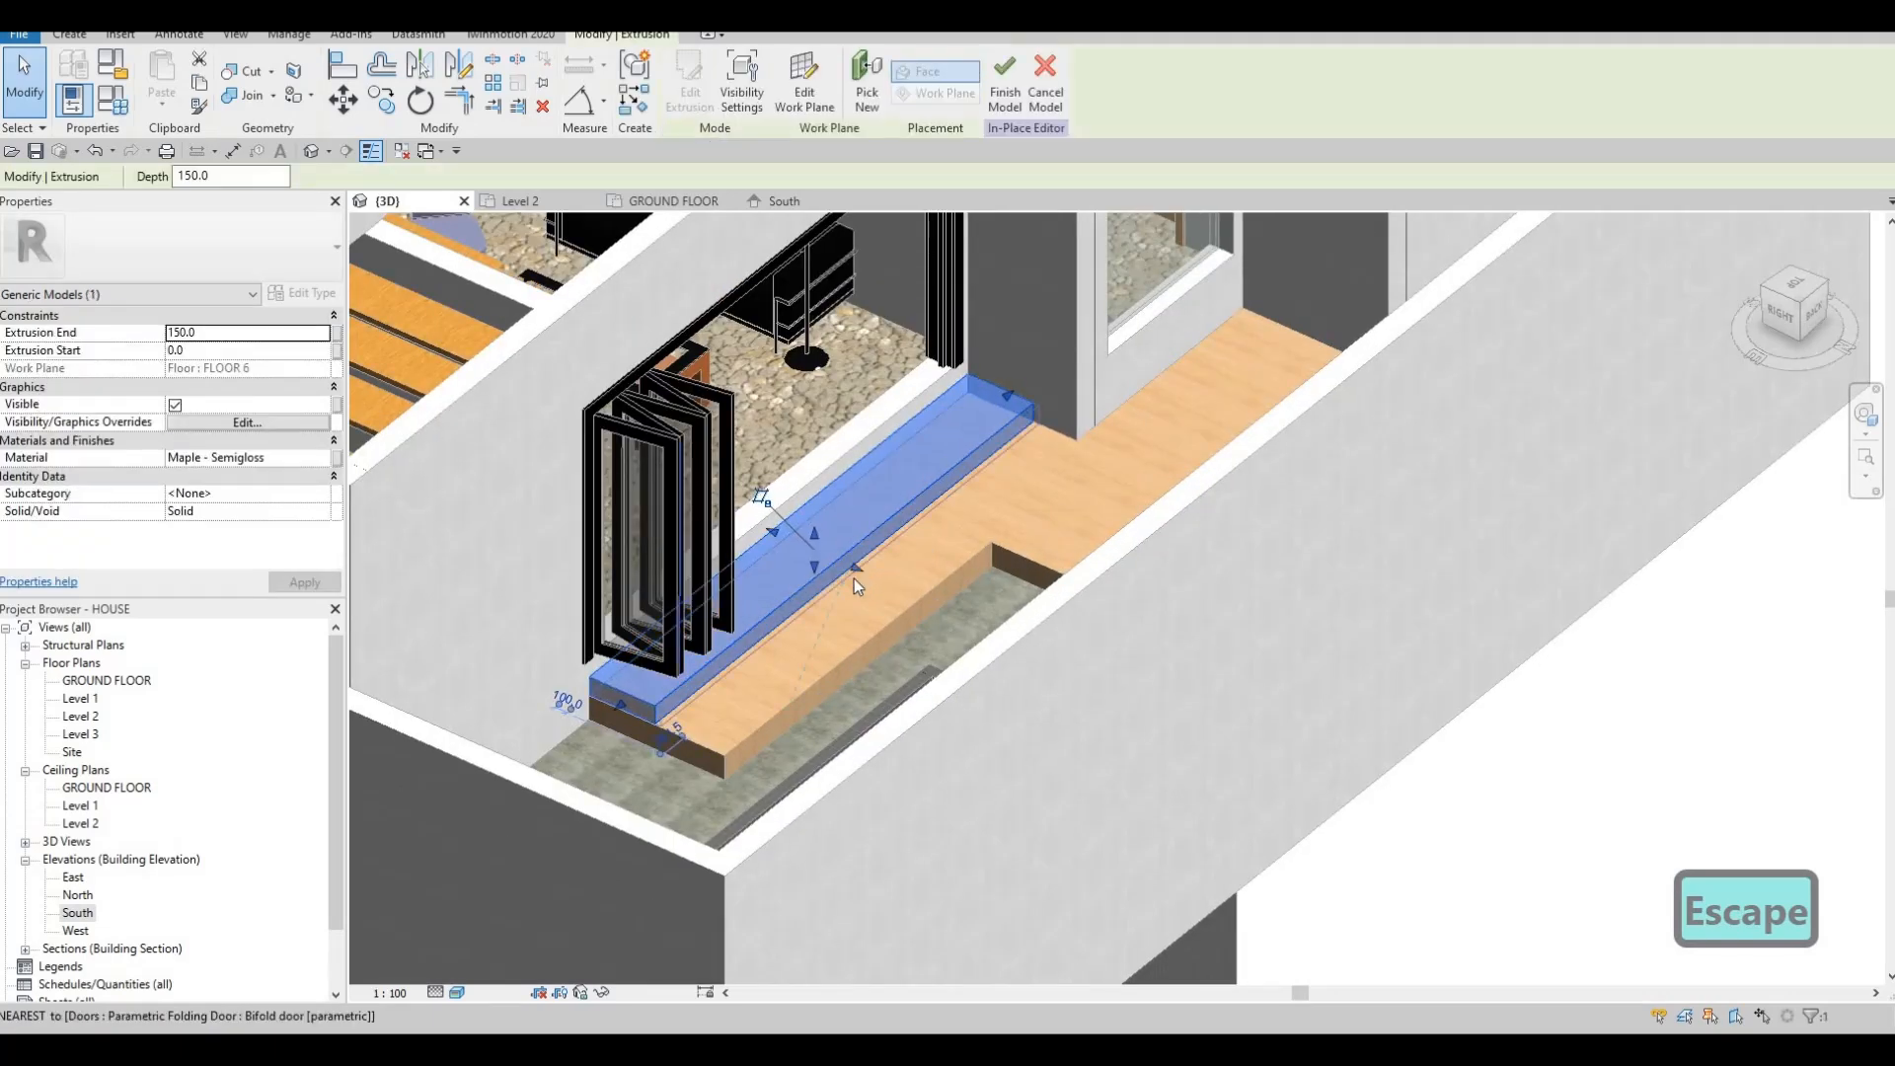
{"action": "left_click_drag", "start_coordinate": [854, 578], "coordinate": [869, 584]}
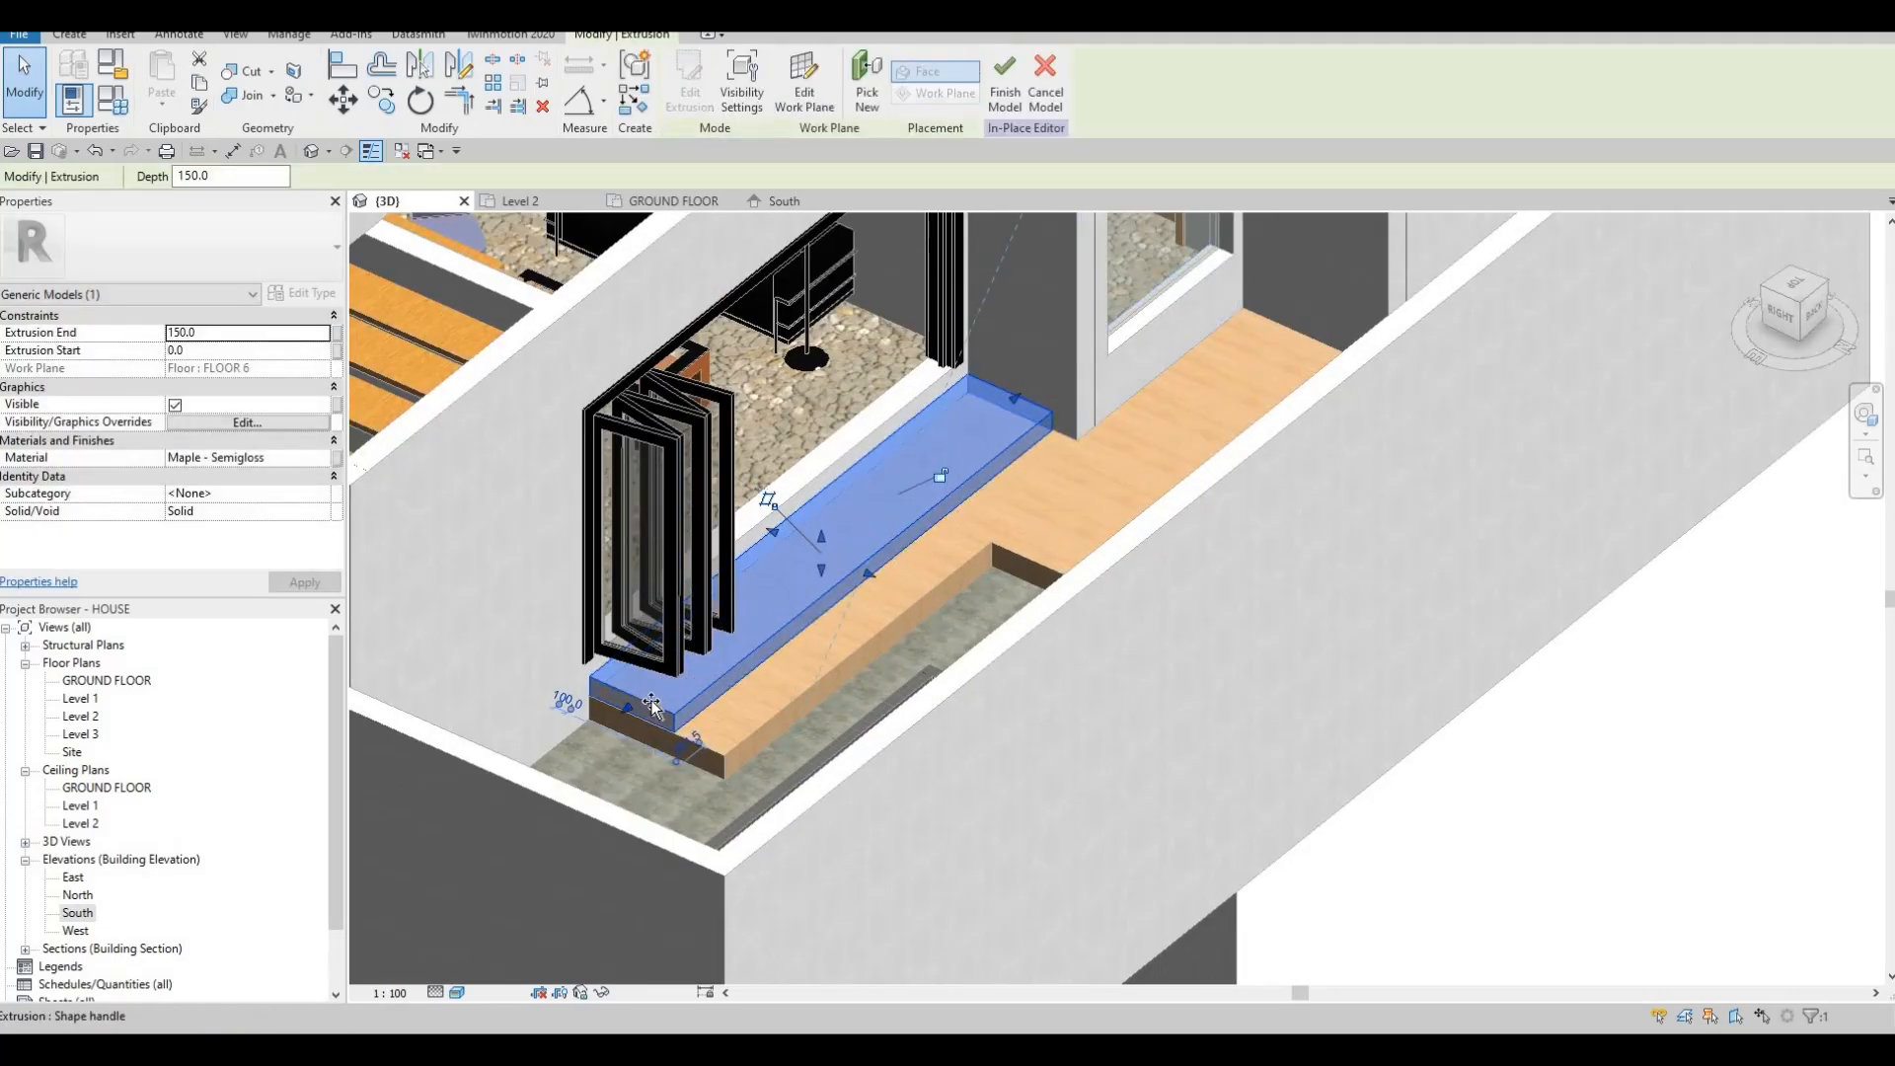
{"action": "left_click_drag", "start_coordinate": [651, 703], "coordinate": [657, 699]}
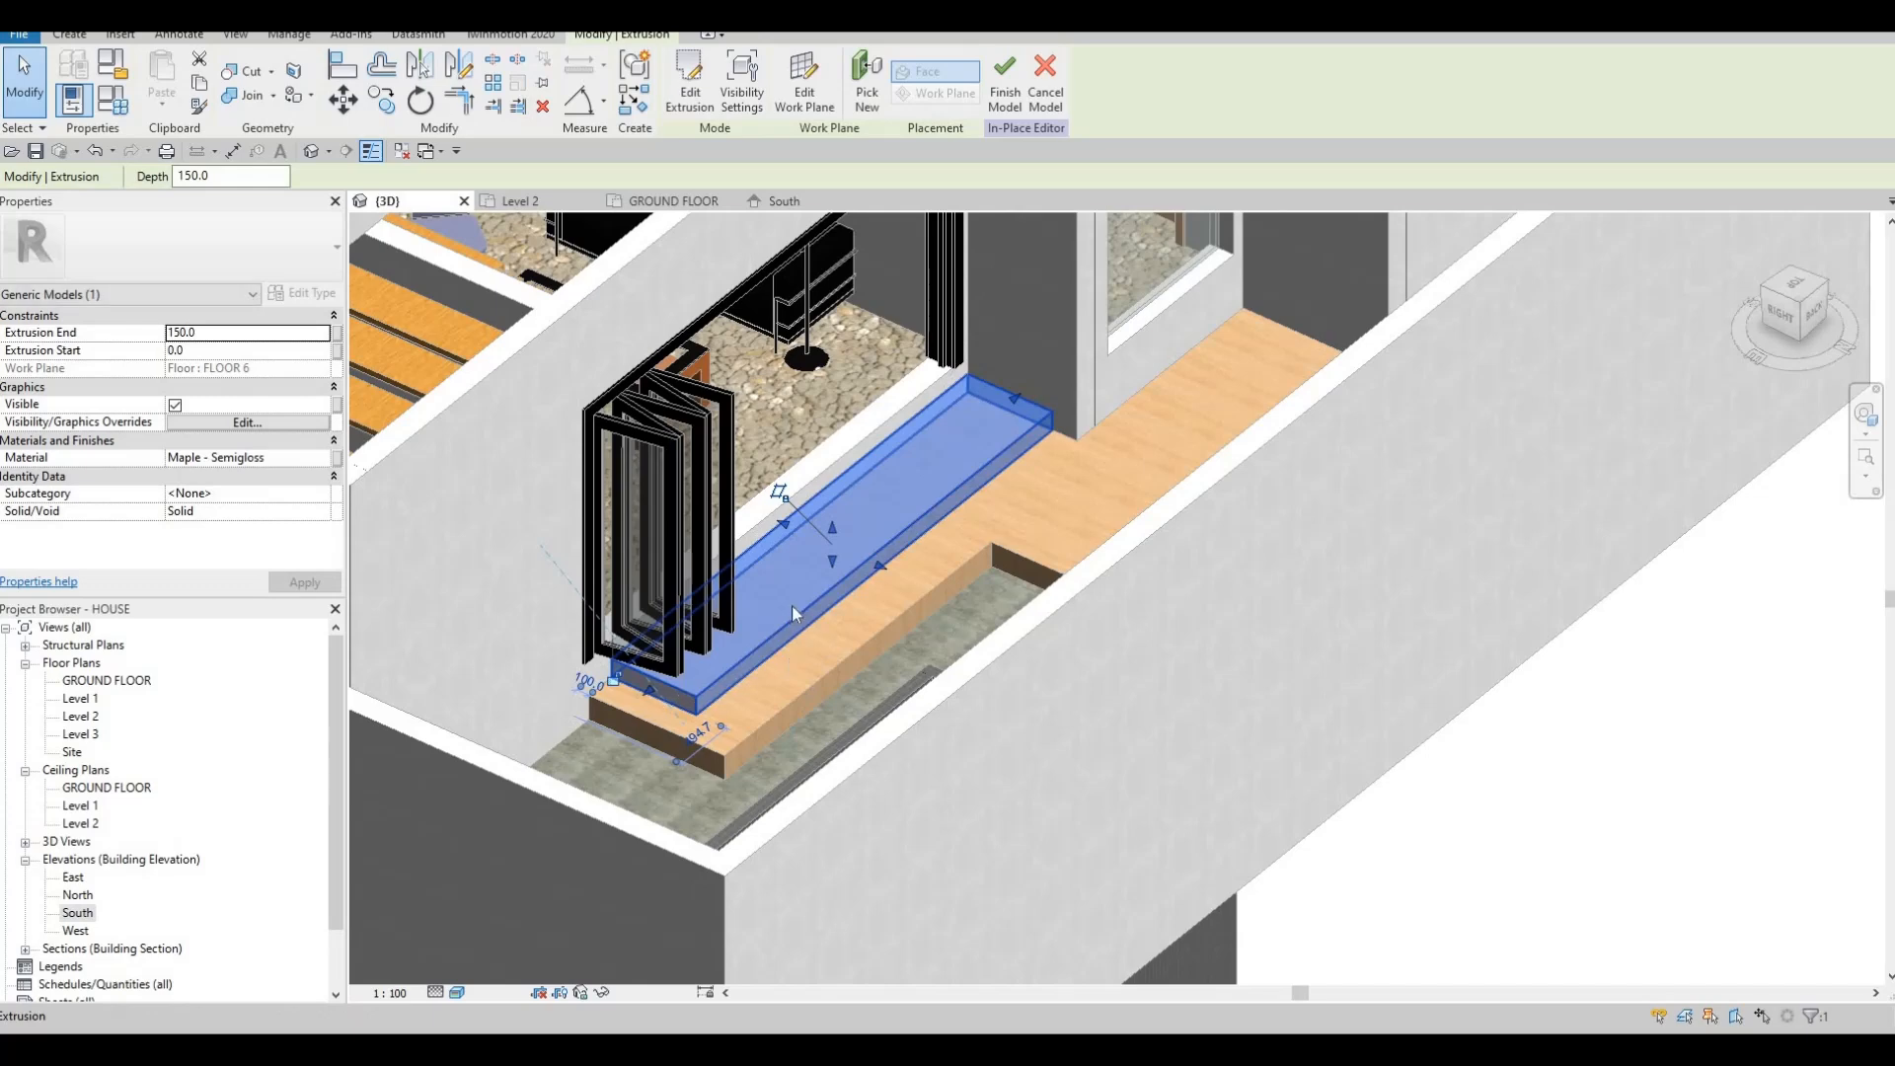
{"action": "key", "text": "Escape"}
{"action": "middle_click_drag", "start_coordinate": [933, 514], "coordinate": [902, 547]}
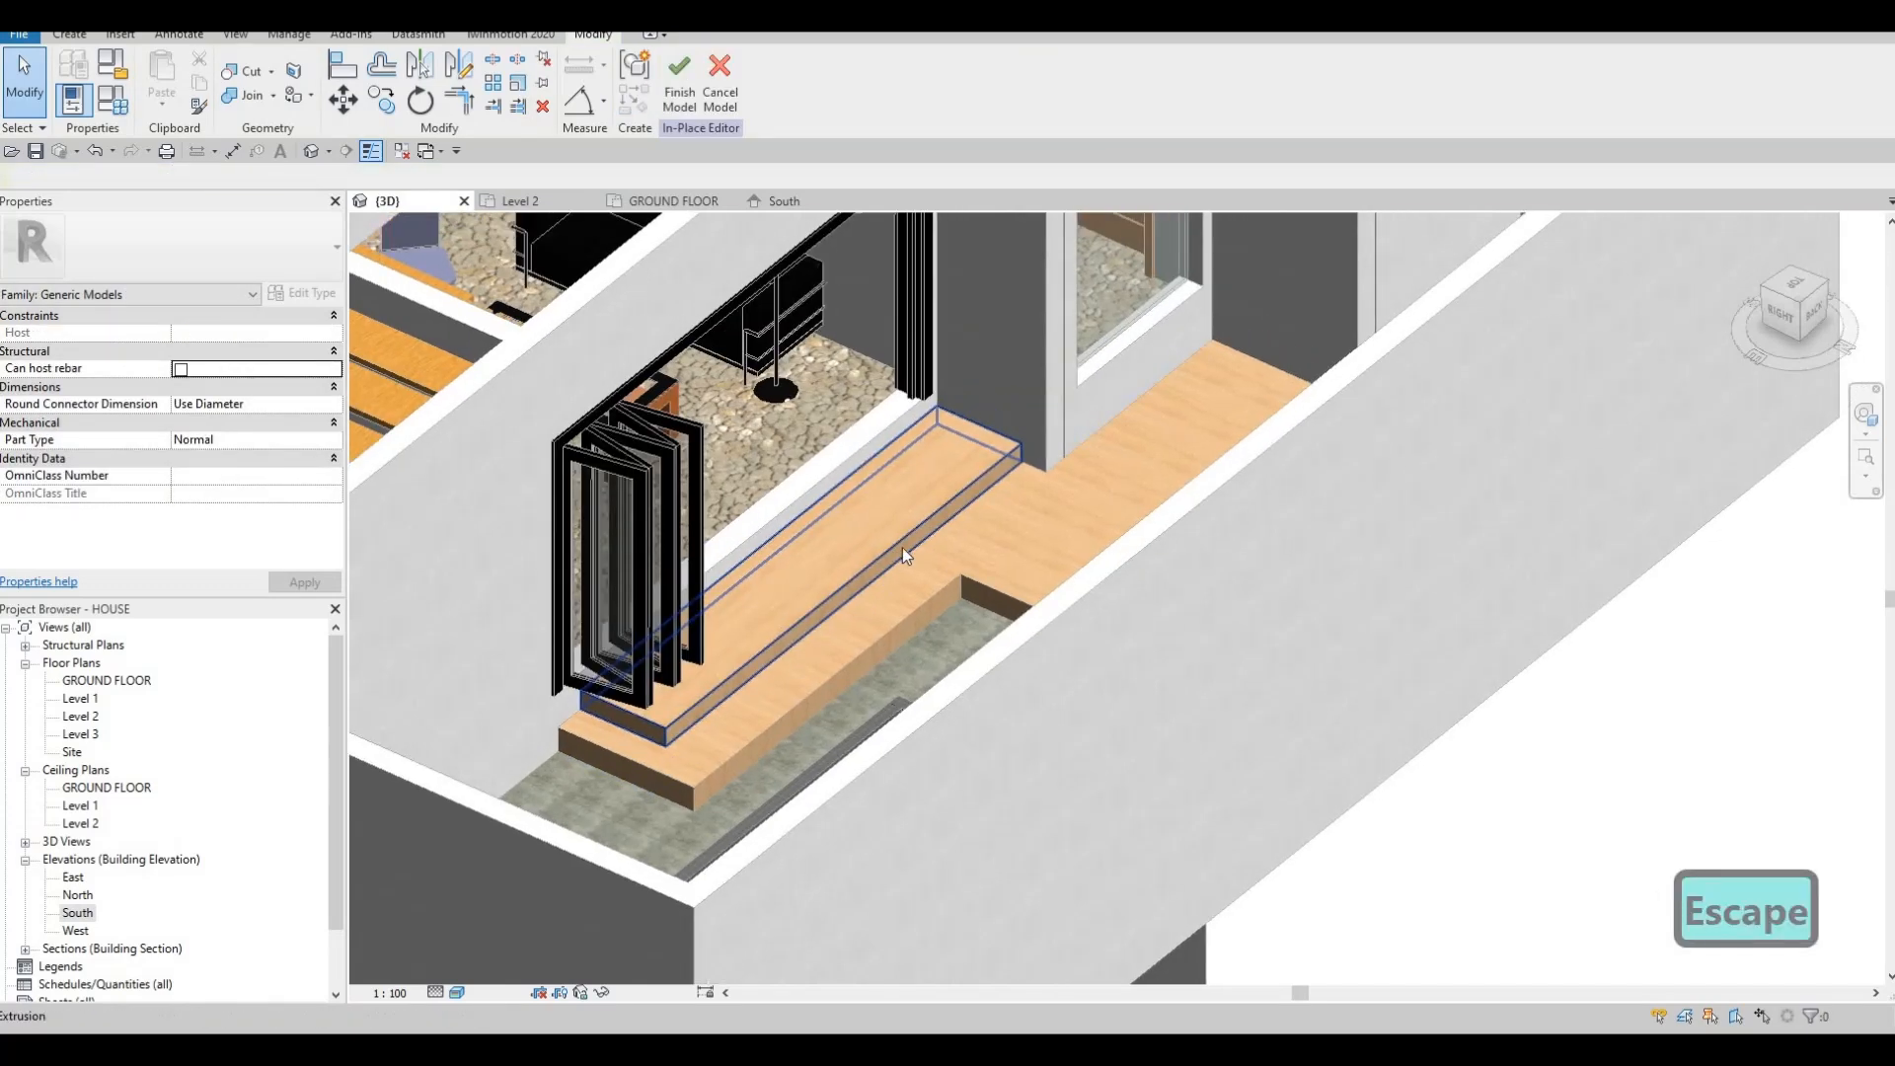
Stretch the maple step's long front face a little further toward the pool.
{"action": "key", "text": "Escape"}
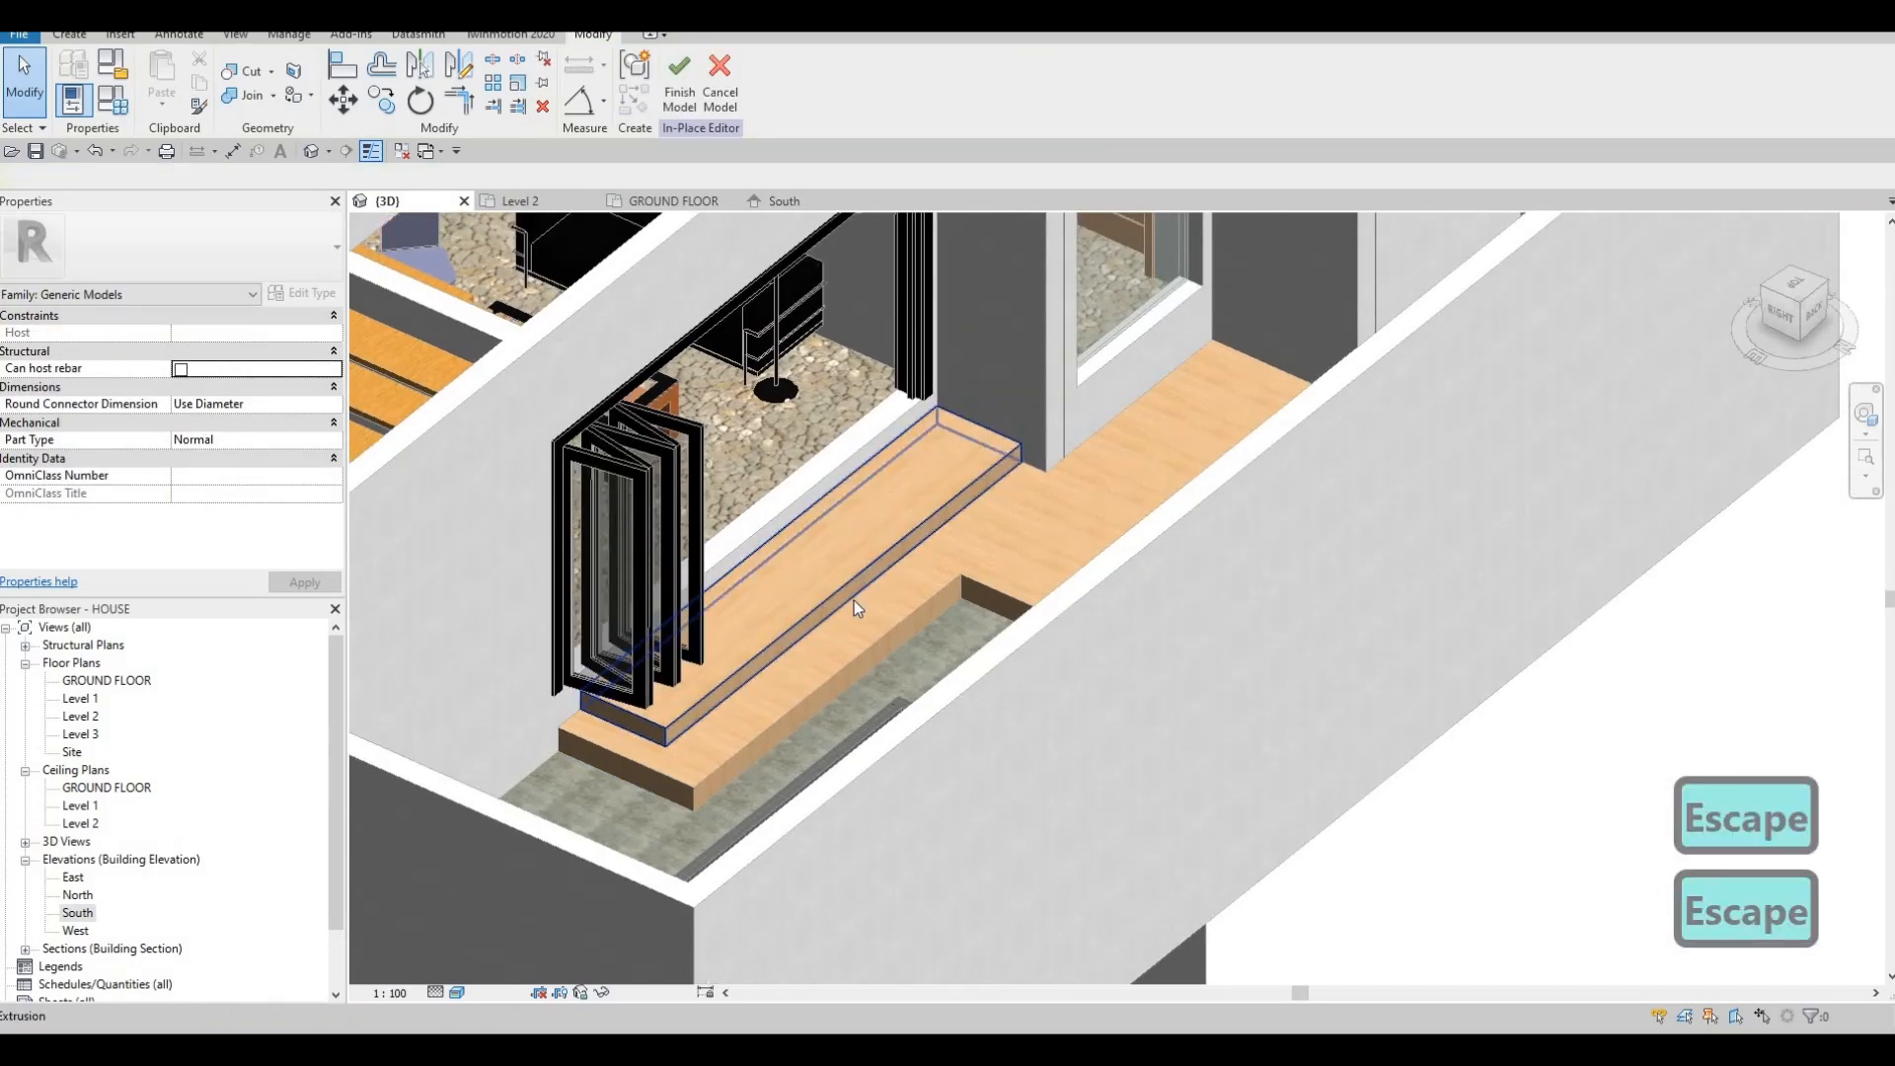
{"action": "left_click", "coordinate": [856, 600]}
{"action": "left_click_drag", "start_coordinate": [852, 598], "coordinate": [857, 612]}
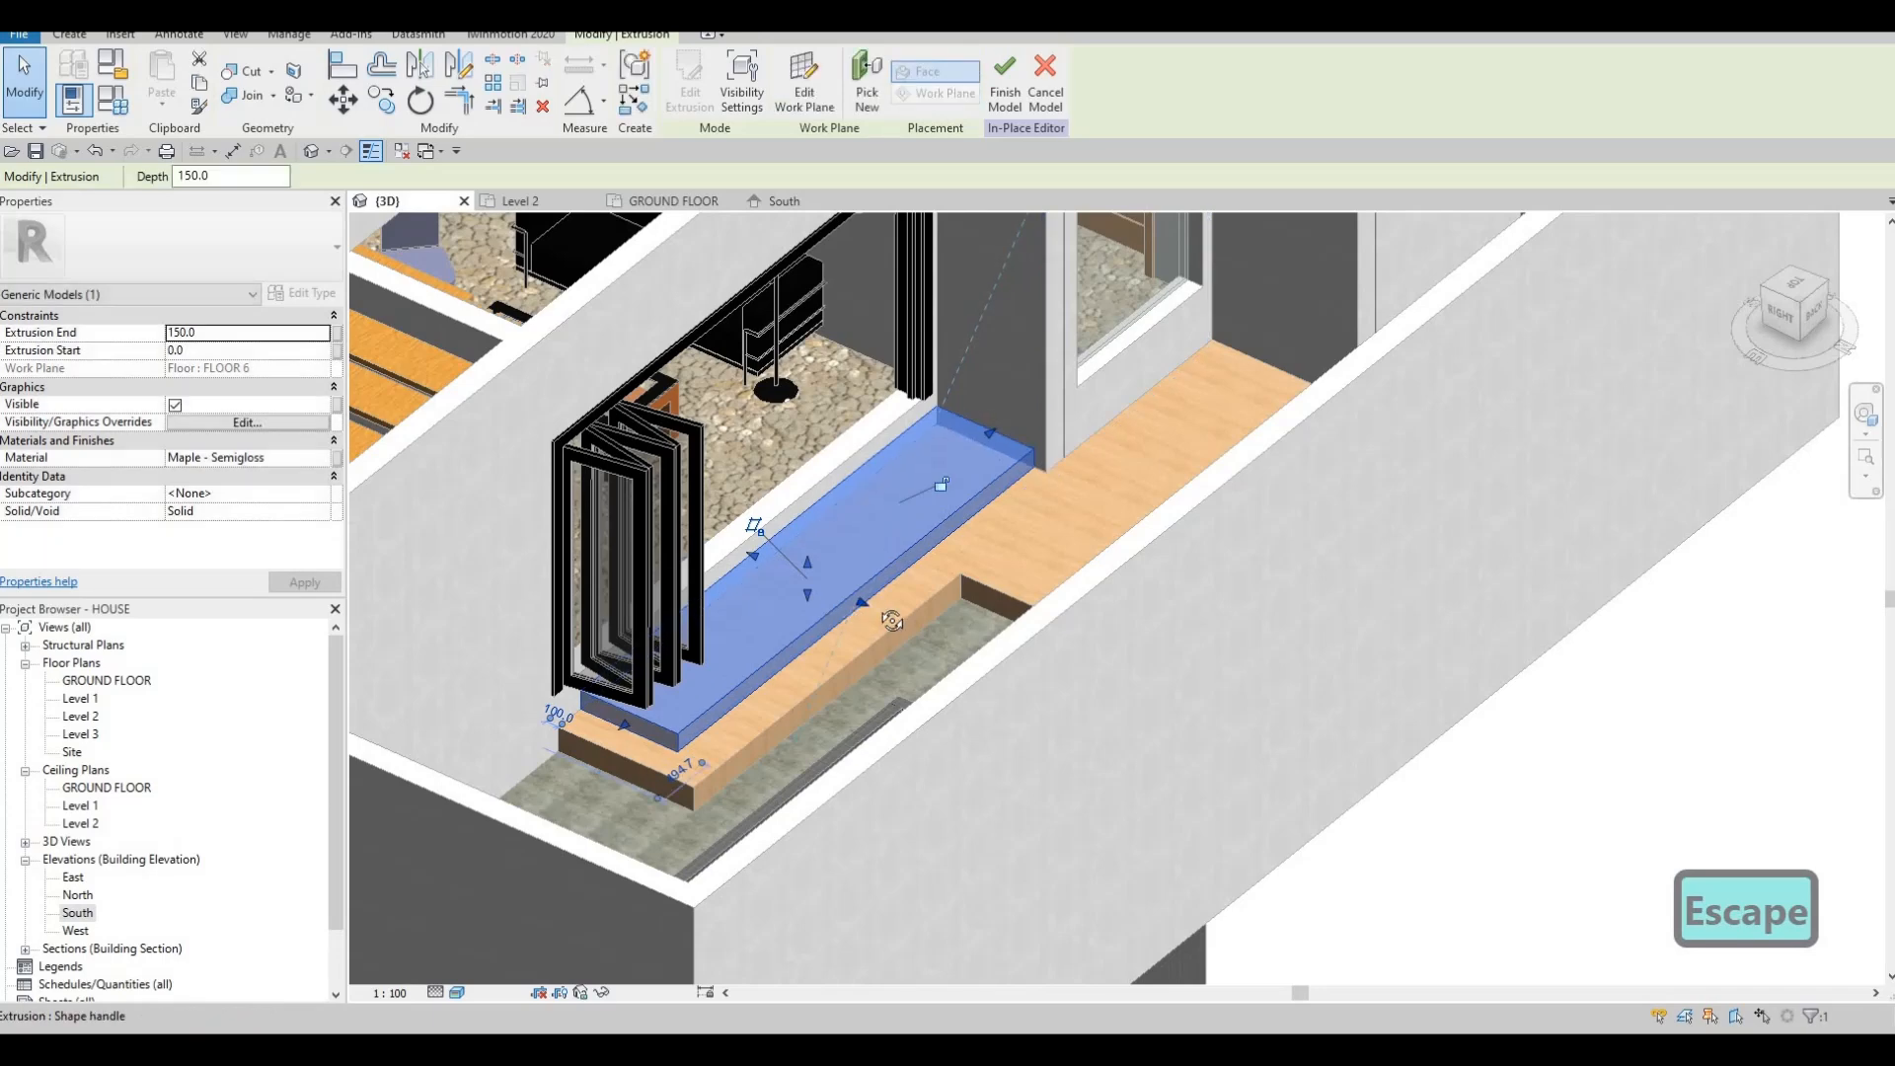
{"action": "middle_click_drag", "start_coordinate": [955, 575], "coordinate": [843, 482], "text": "shift"}
{"action": "scroll", "coordinate": [843, 475], "scroll_direction": "up", "scroll_amount": 4}
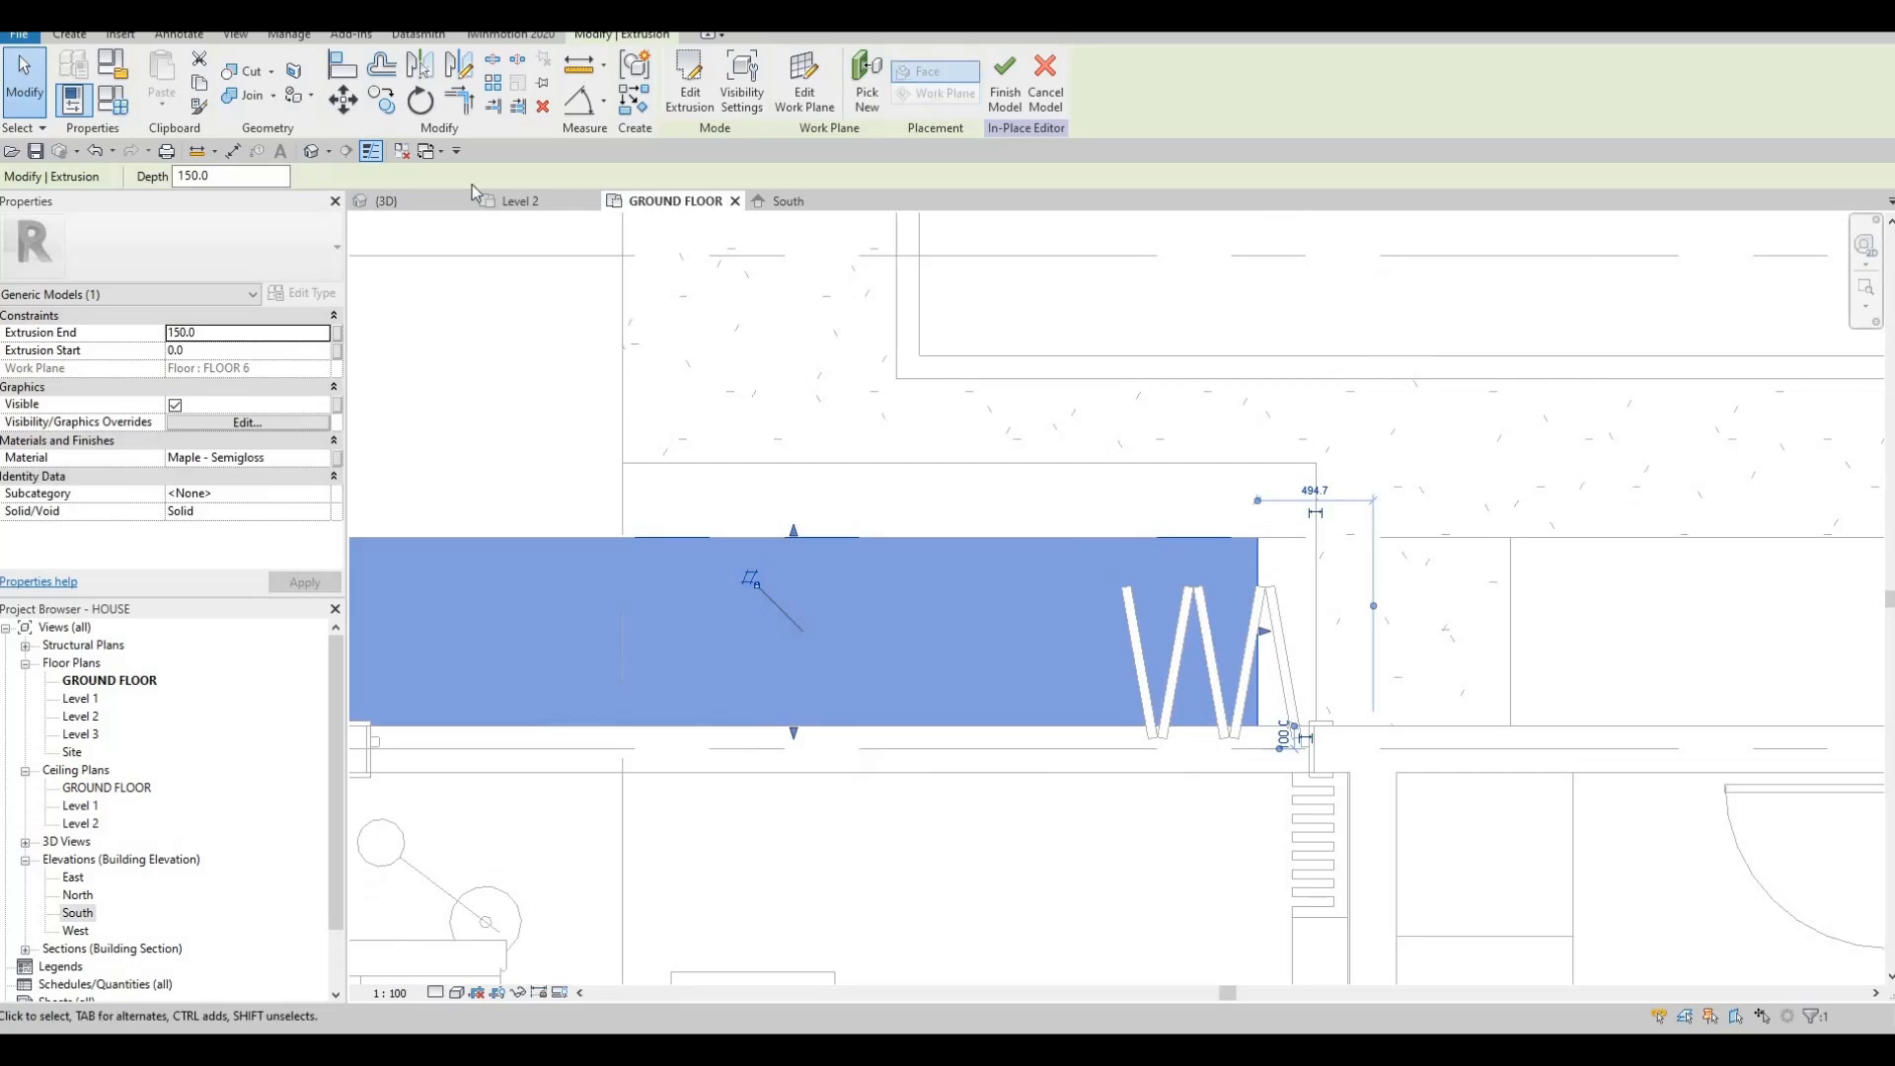
In the ground floor plan, start a new maple extrusion with end 150 and pick the existing step as its work plane.
{"action": "key", "text": "Escape"}
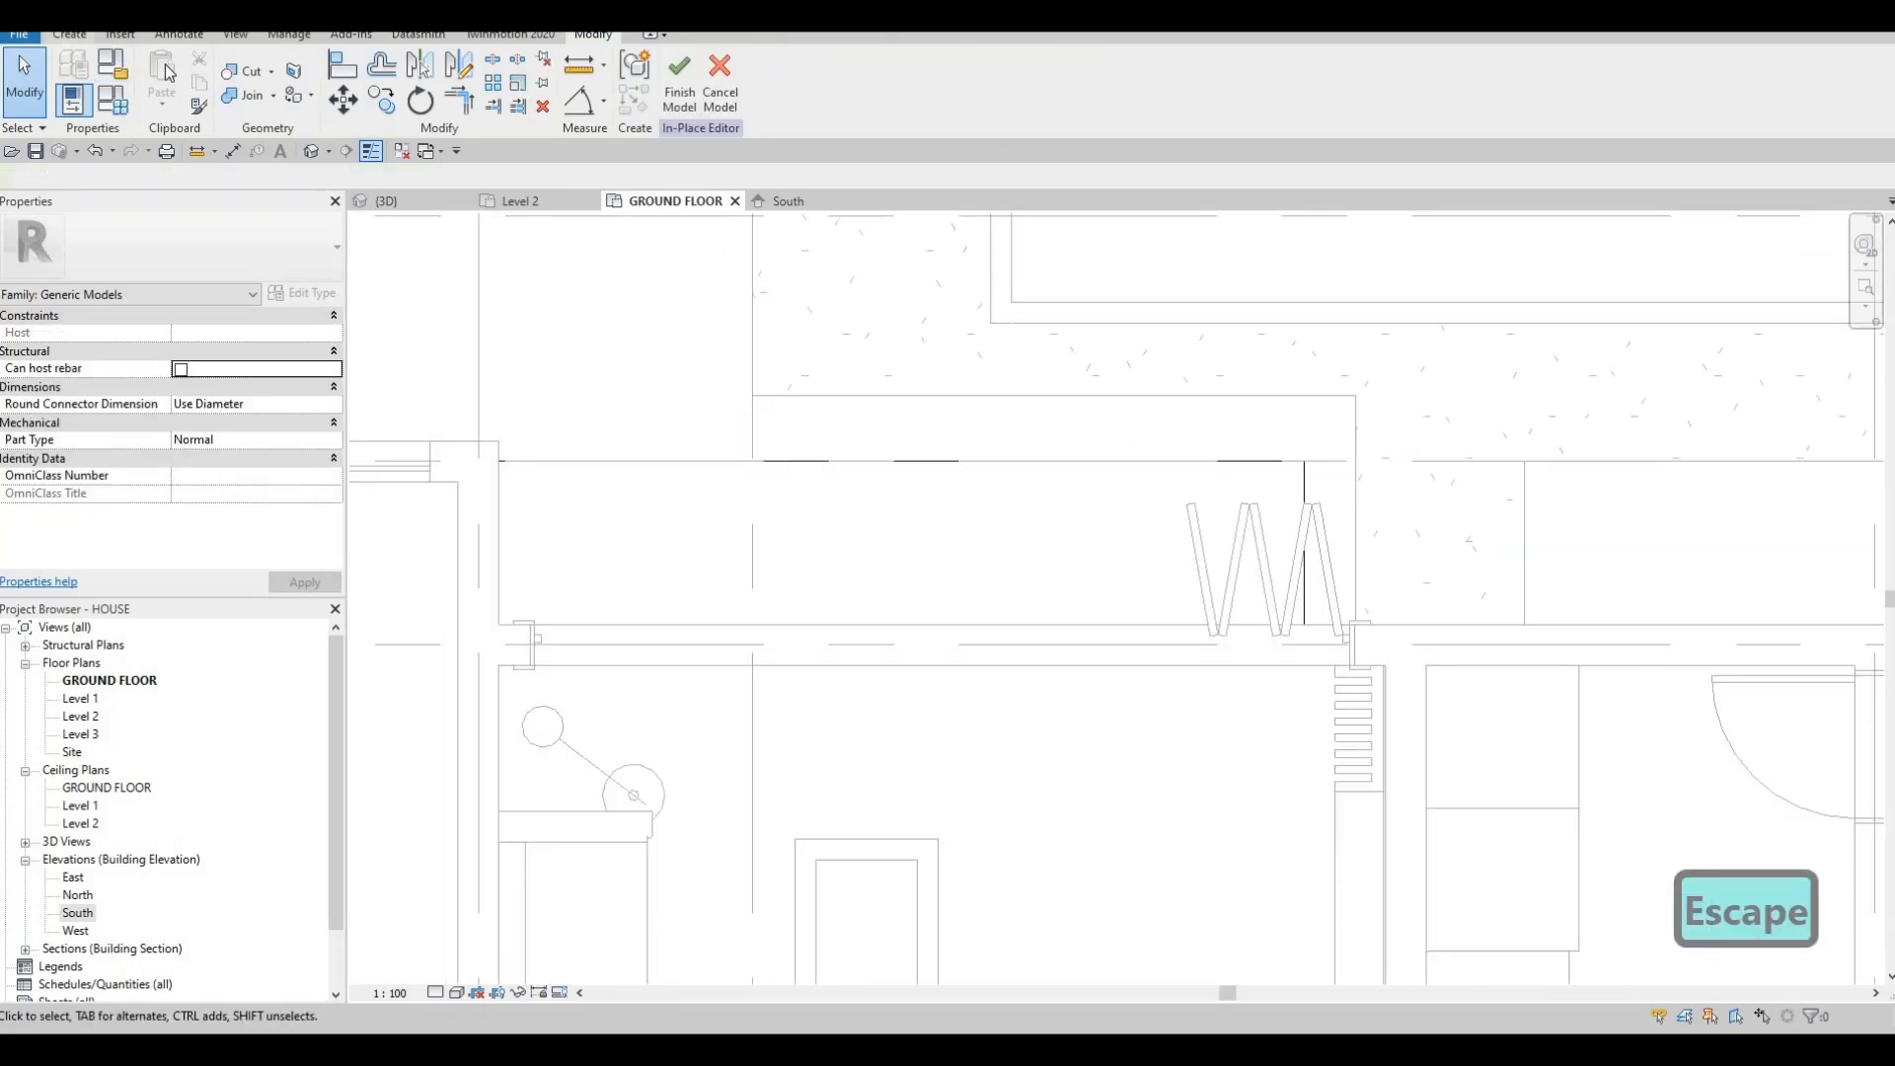
{"action": "left_click", "coordinate": [170, 72]}
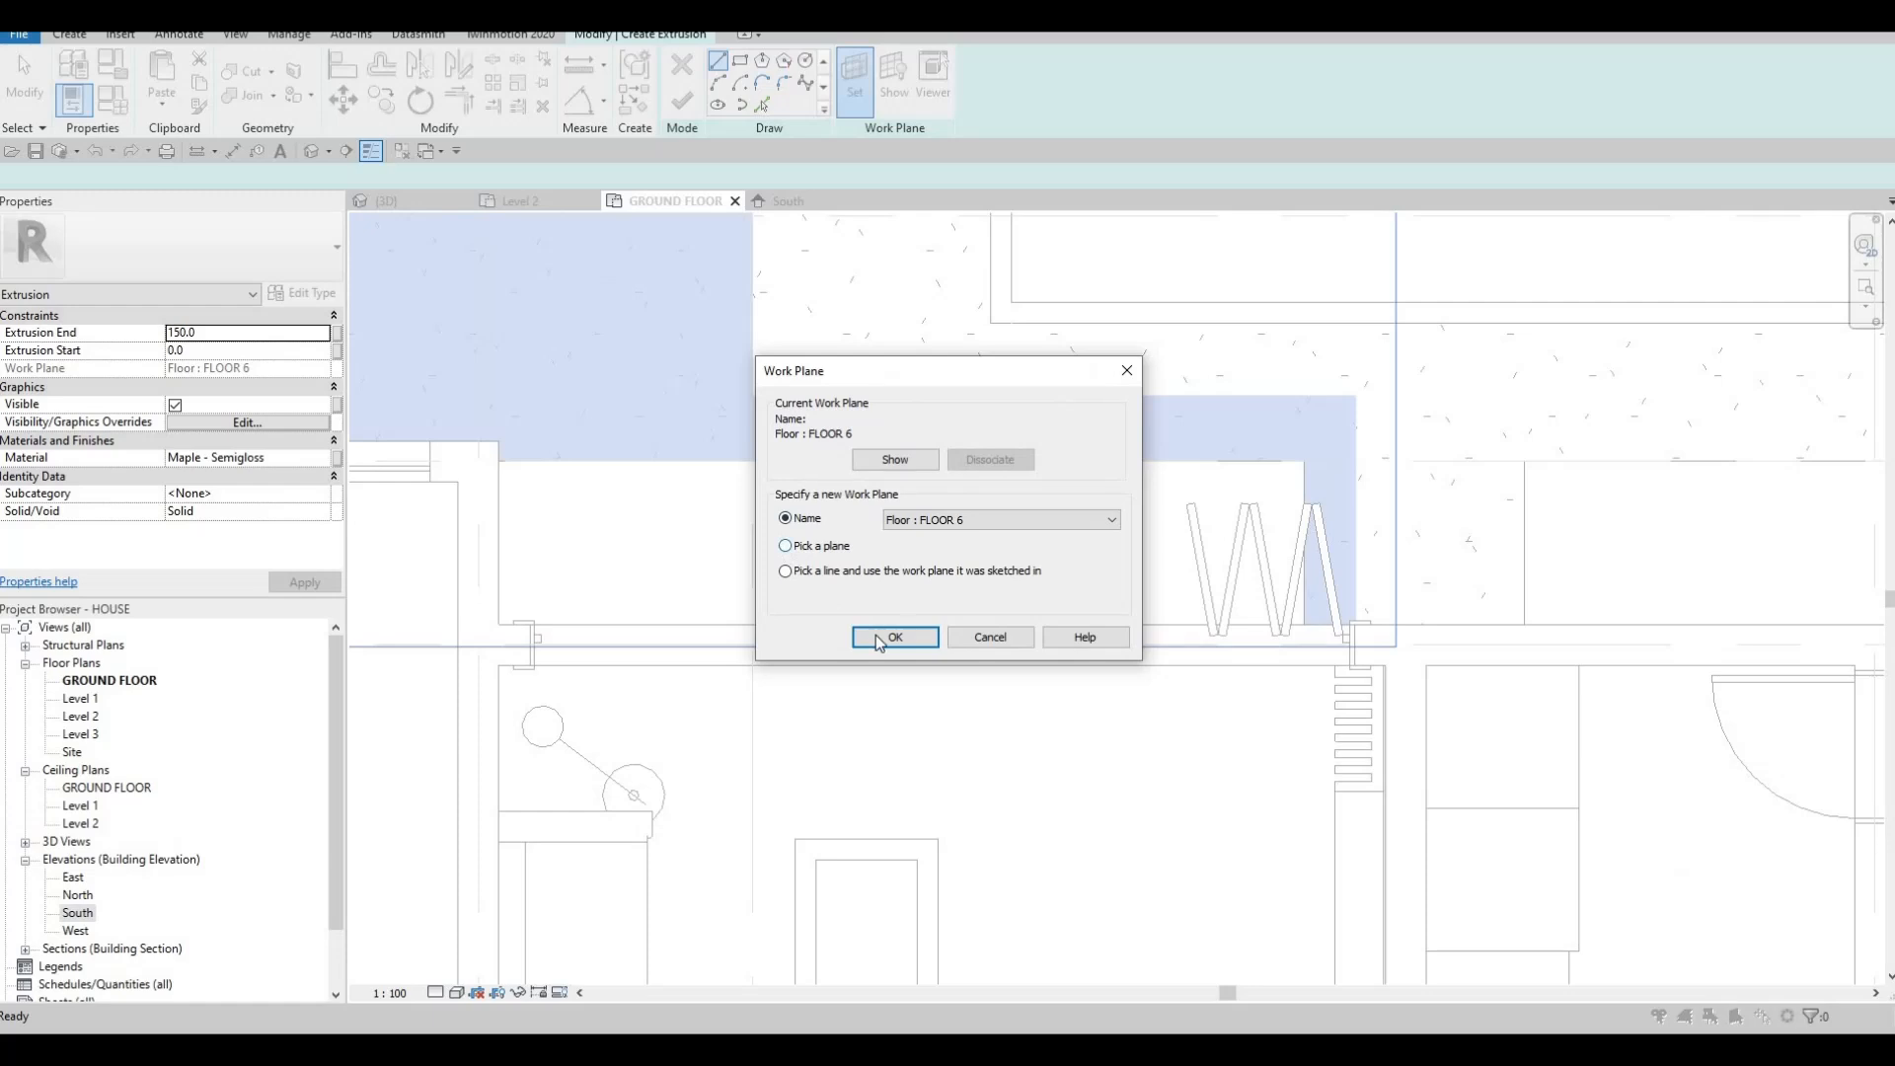
{"action": "left_click", "coordinate": [785, 546]}
{"action": "left_click", "coordinate": [894, 637]}
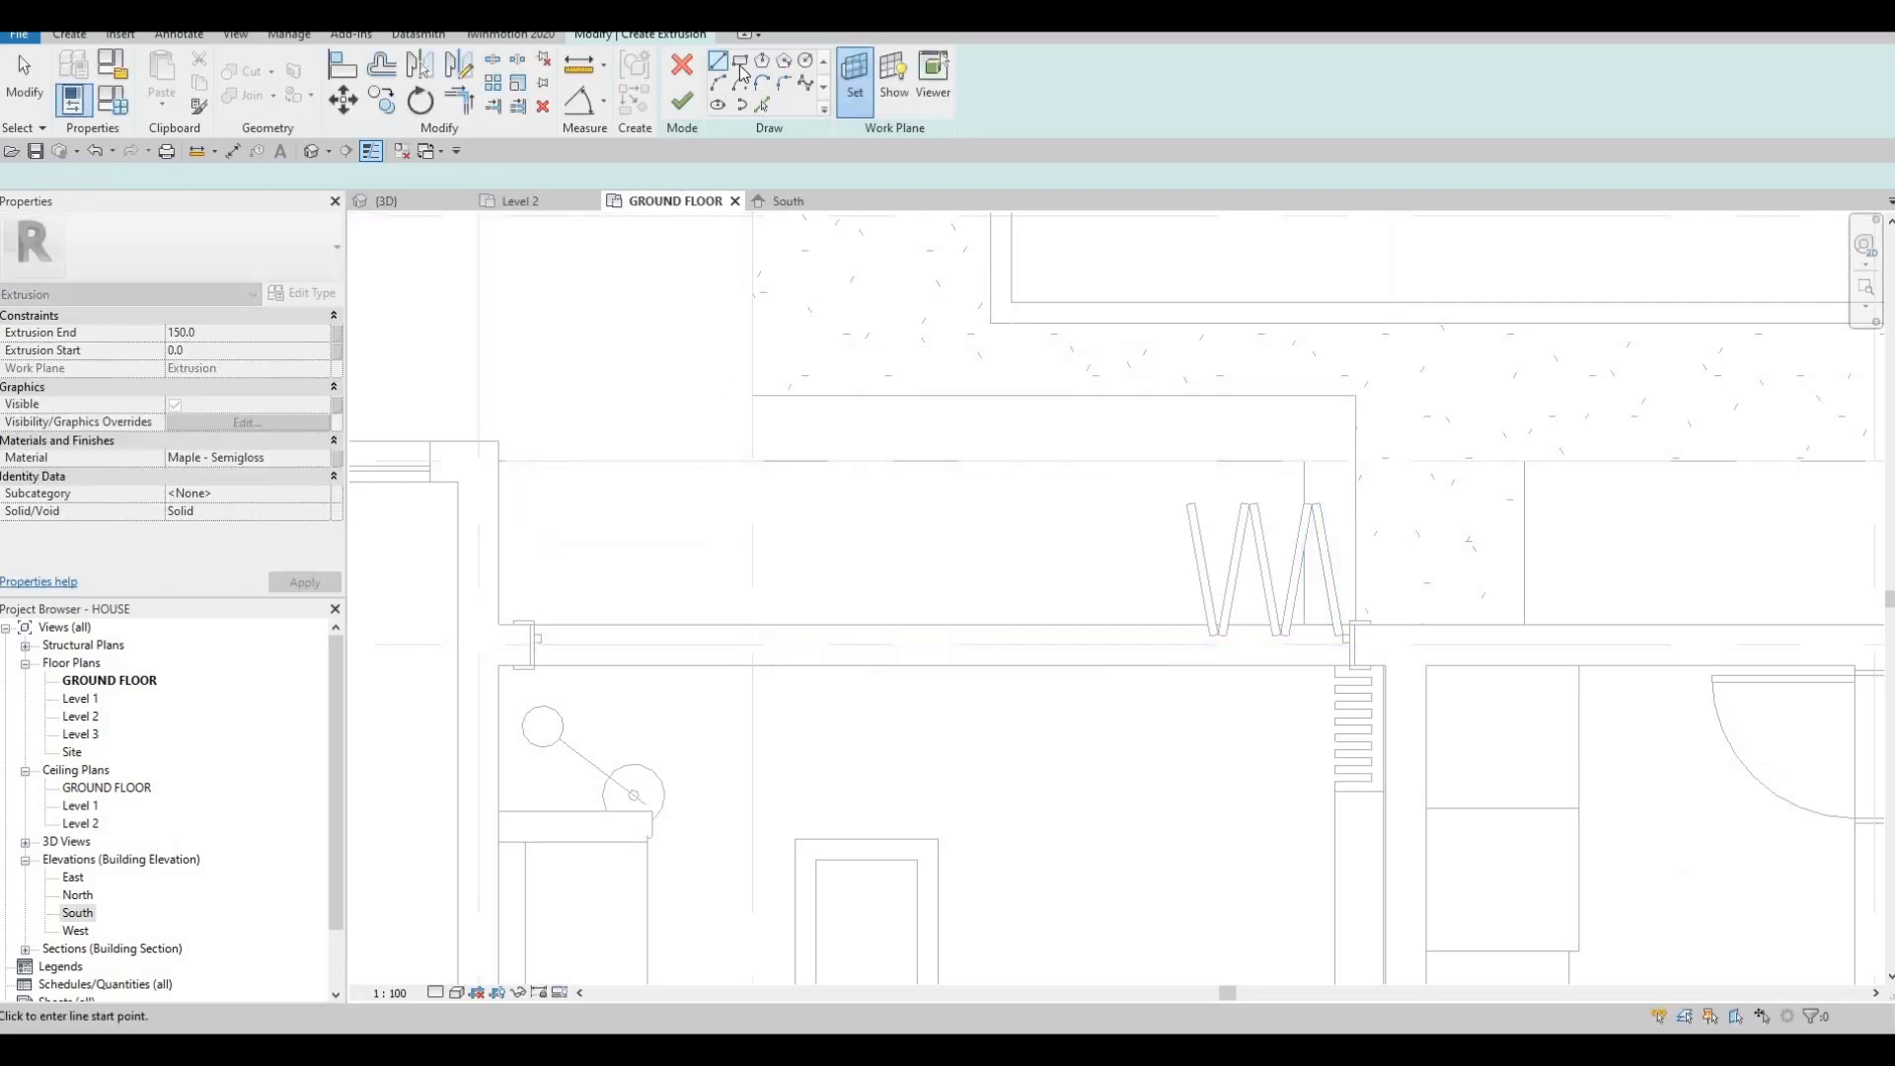
Sketch a rectangle about 3717 by 595 mm along the folding door's outer side, then finish the extrusion and the in-place model.
{"action": "left_click", "coordinate": [500, 625]}
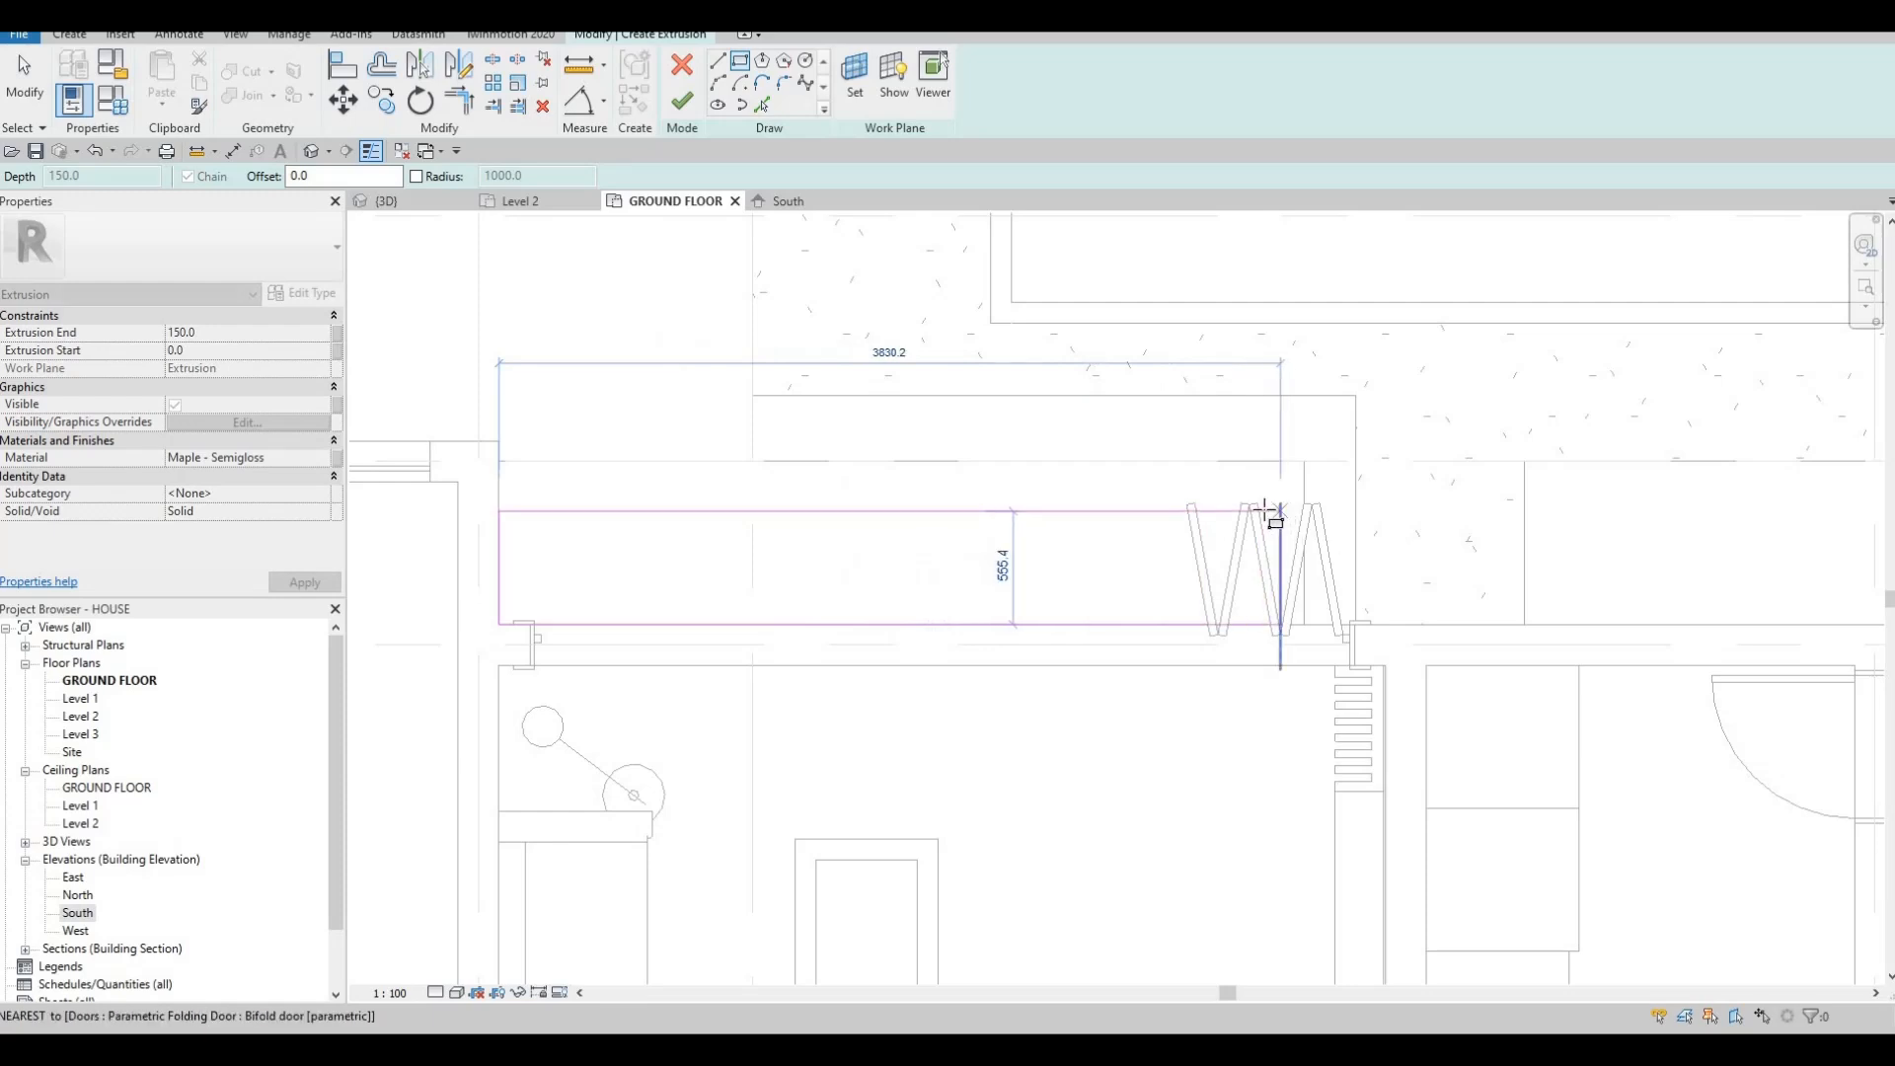
{"action": "left_click", "coordinate": [1258, 505]}
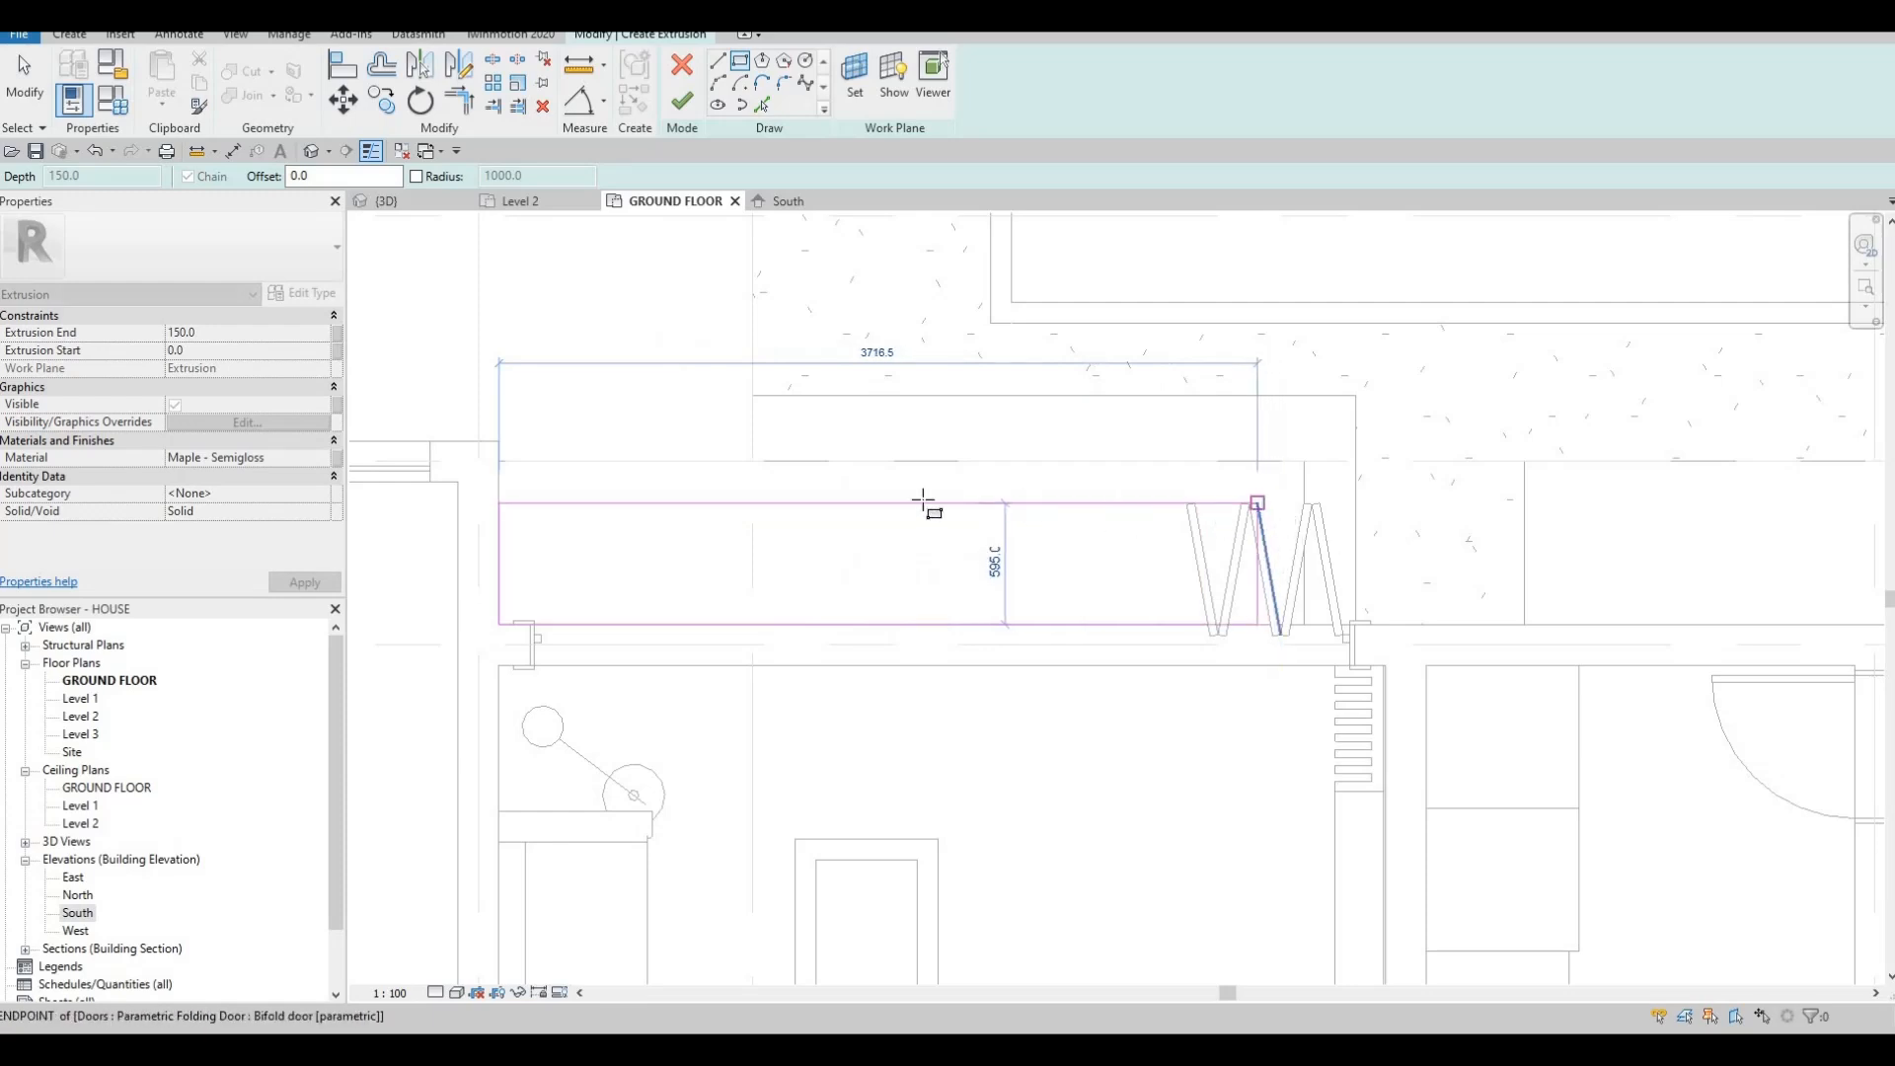
{"action": "key", "text": "Escape"}
{"action": "key", "text": "Escape"}
{"action": "key", "text": "Escape"}
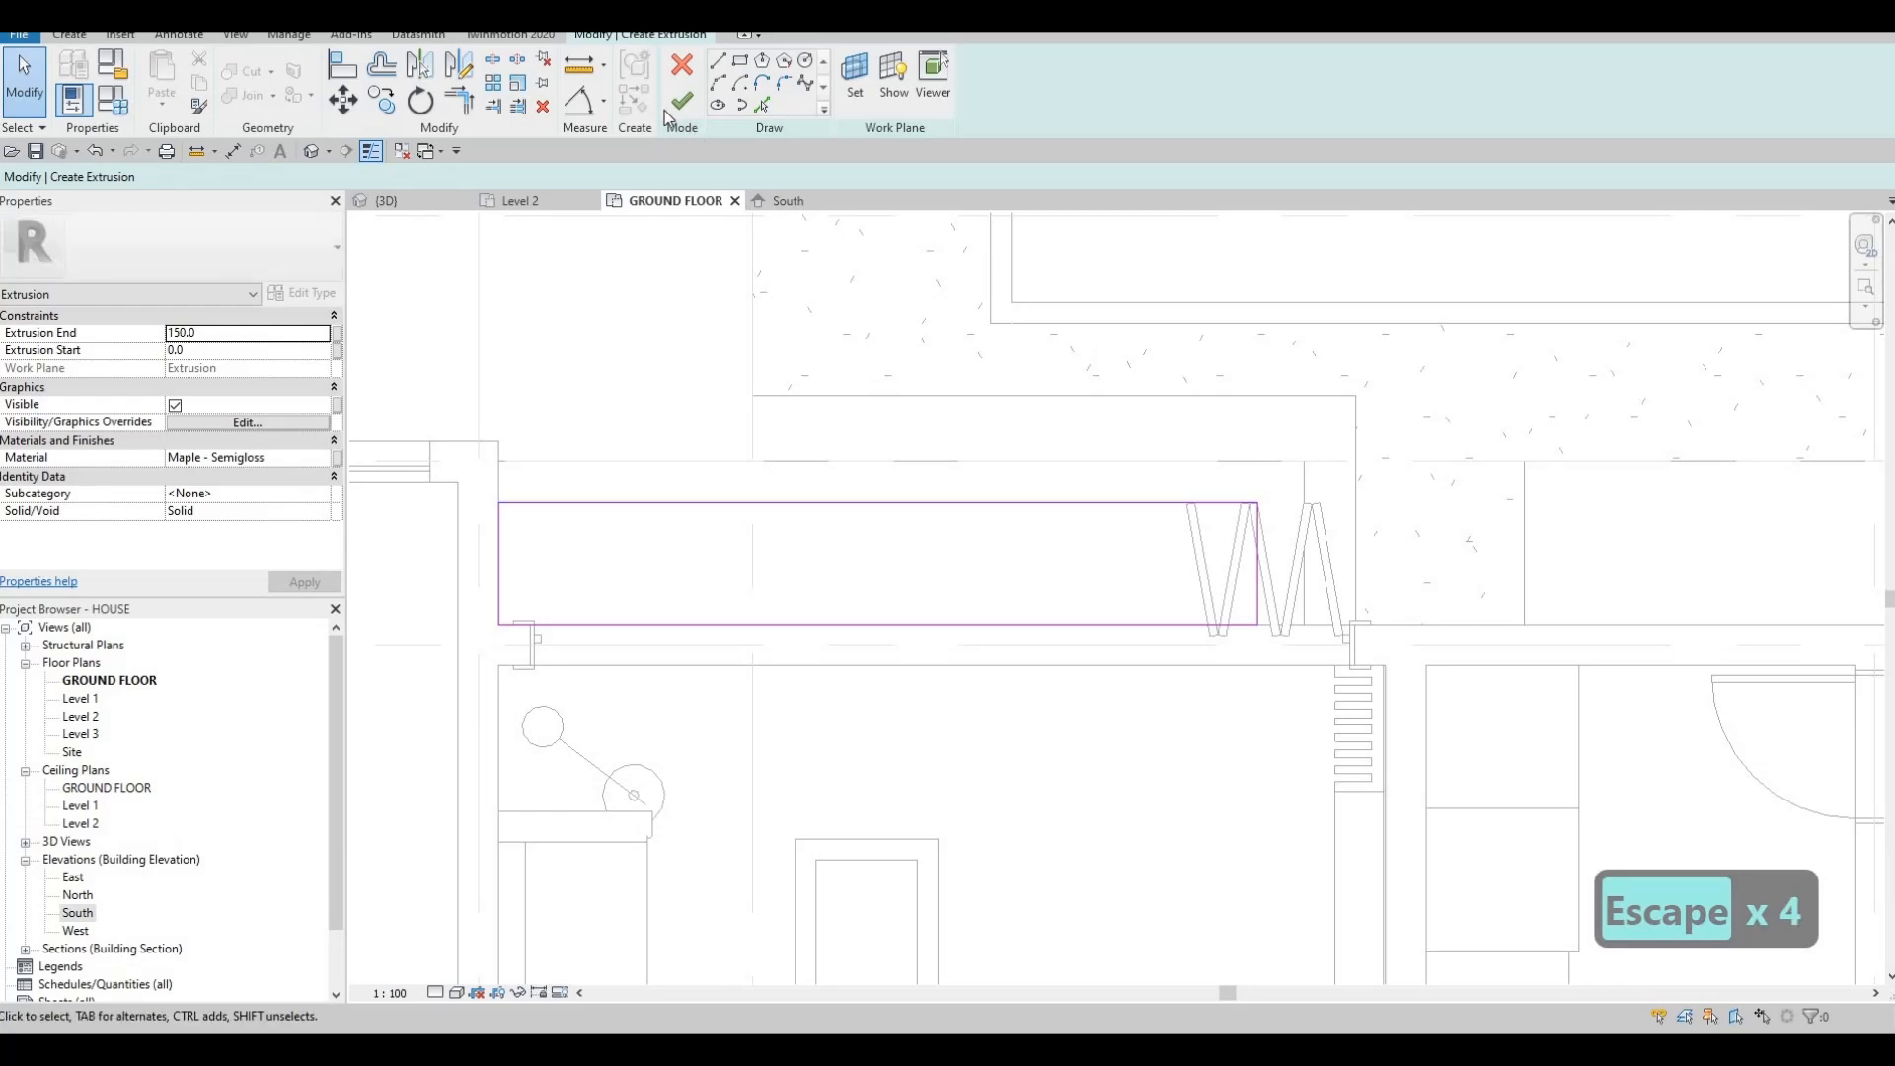
{"action": "left_click", "coordinate": [681, 99]}
{"action": "key", "text": "Escape"}
{"action": "key", "text": "Escape"}
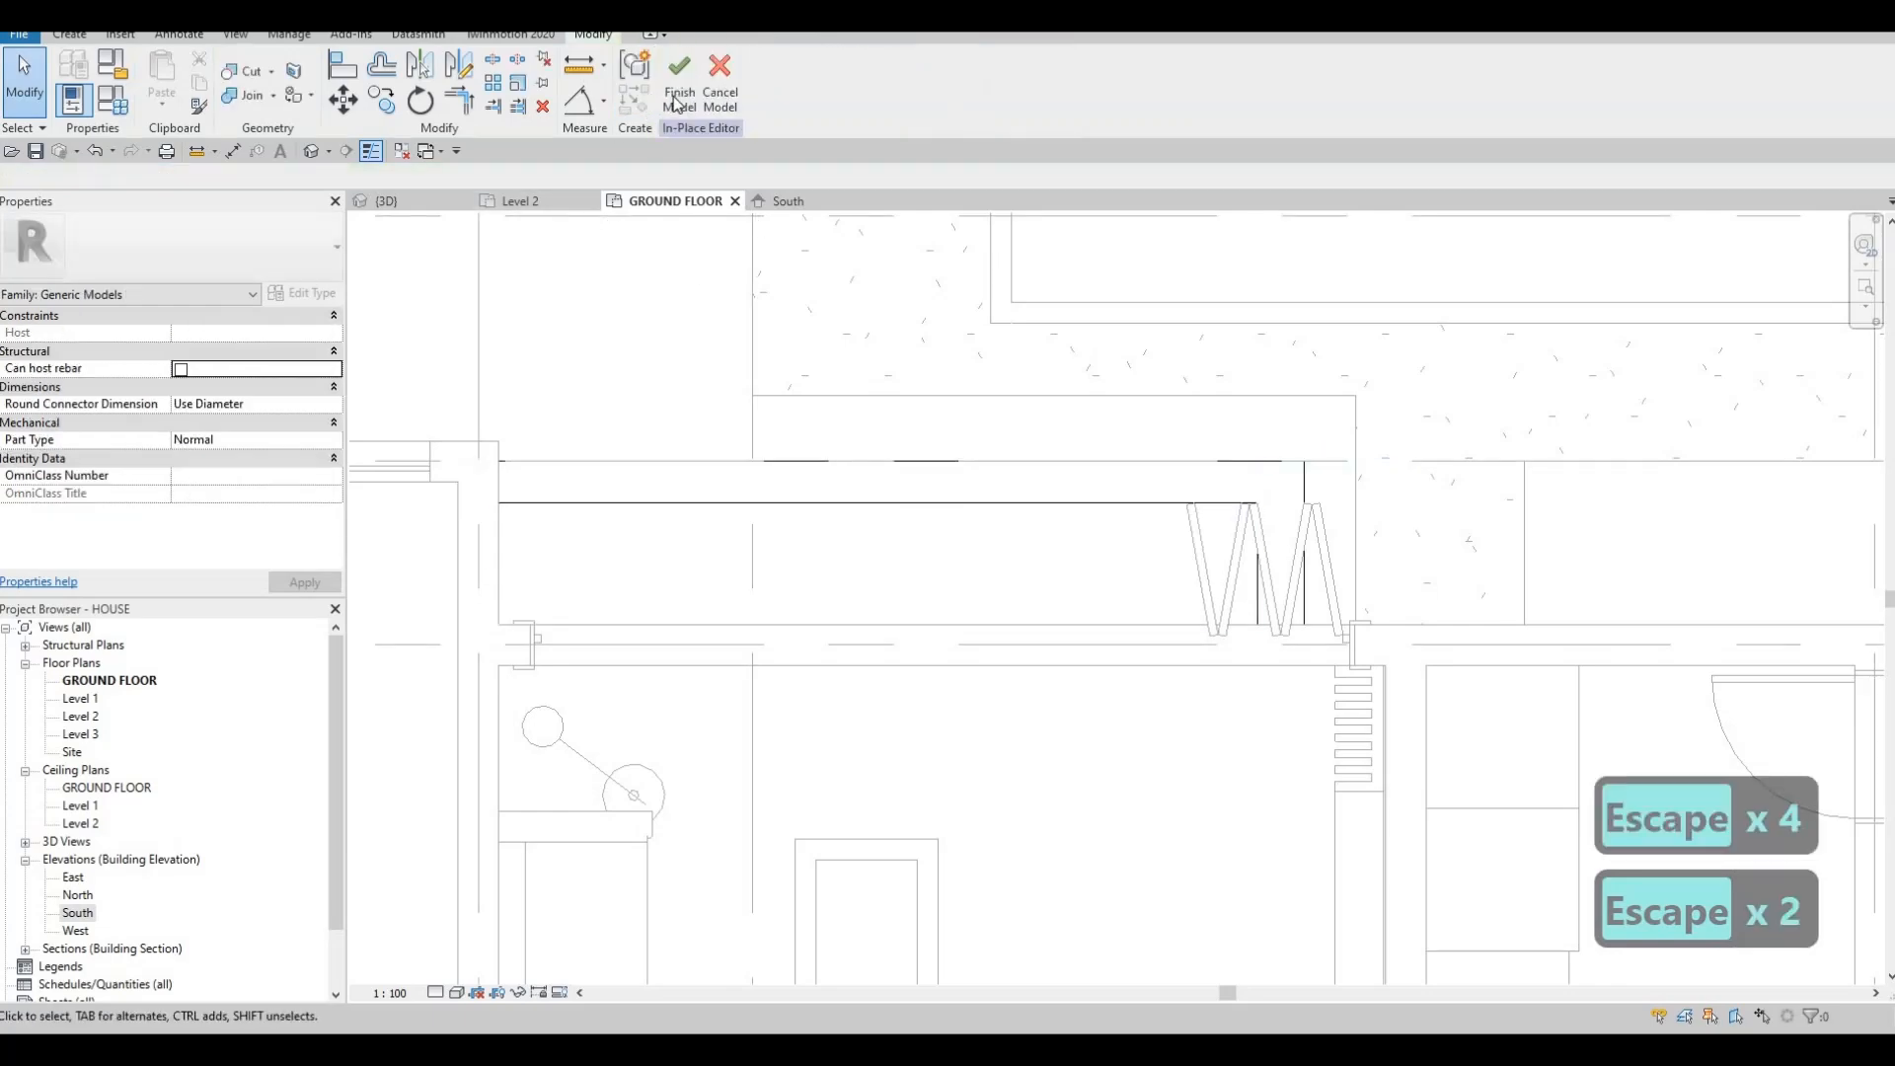
{"action": "left_click", "coordinate": [679, 94]}
{"action": "left_click", "coordinate": [395, 200]}
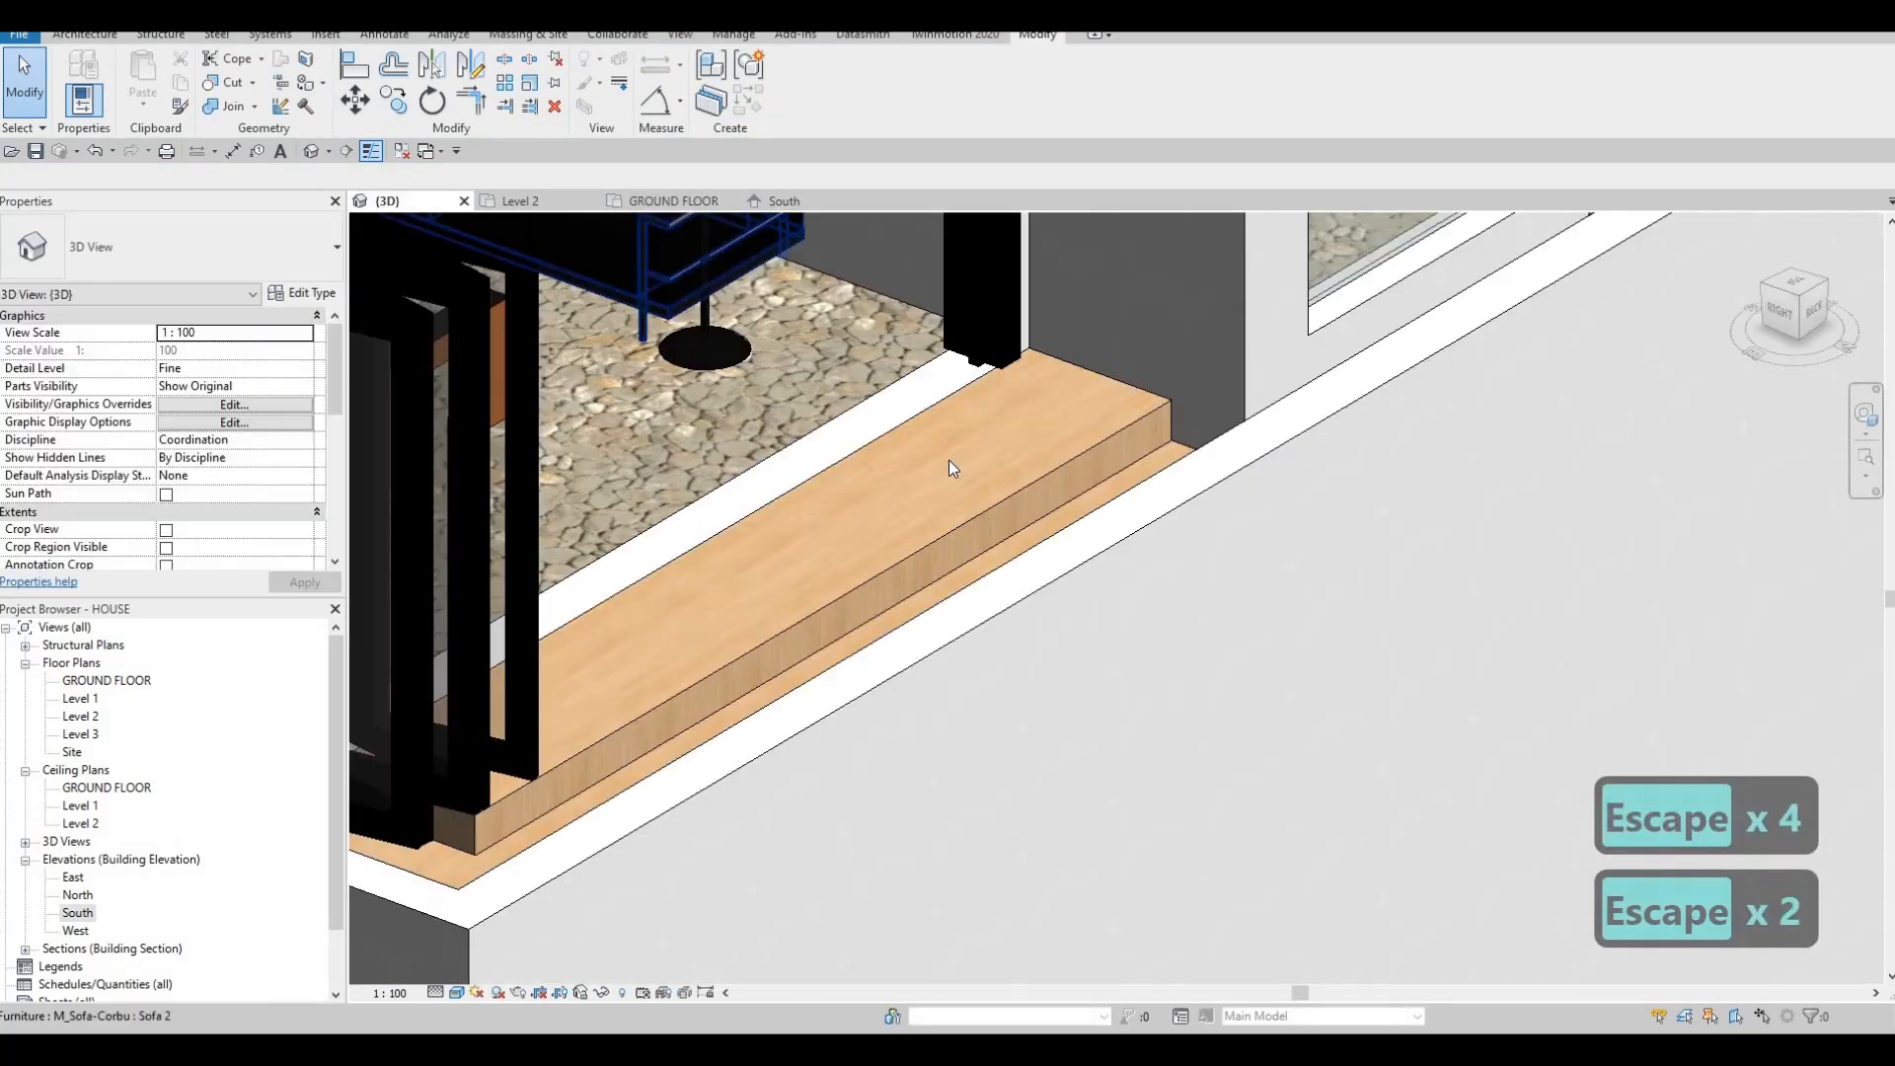
In the 3D view, lower the upper maple step's top face slightly below the folding door's sill.
{"action": "key", "text": "Escape"}
{"action": "middle_click_drag", "start_coordinate": [993, 460], "coordinate": [891, 464], "text": "shift"}
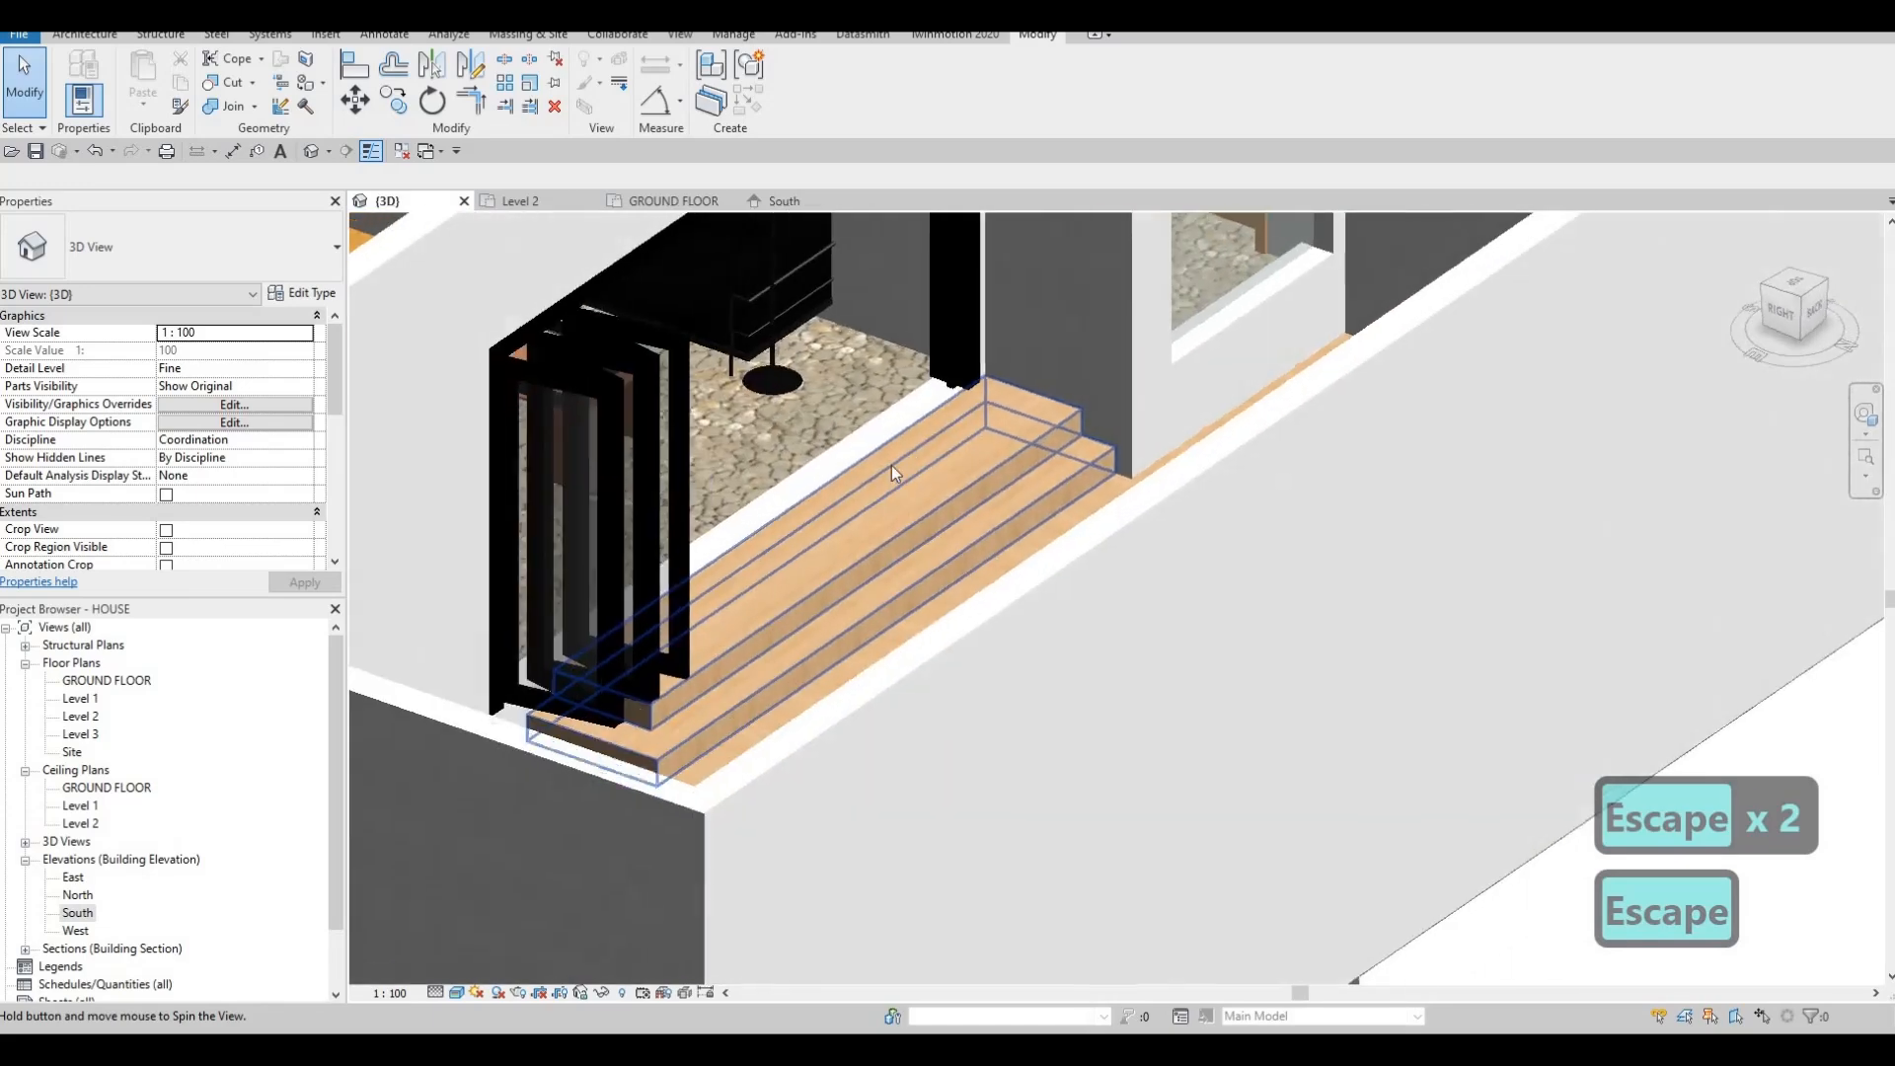
{"action": "left_click", "coordinate": [887, 474]}
{"action": "scroll", "coordinate": [827, 570], "scroll_direction": "up", "scroll_amount": 3}
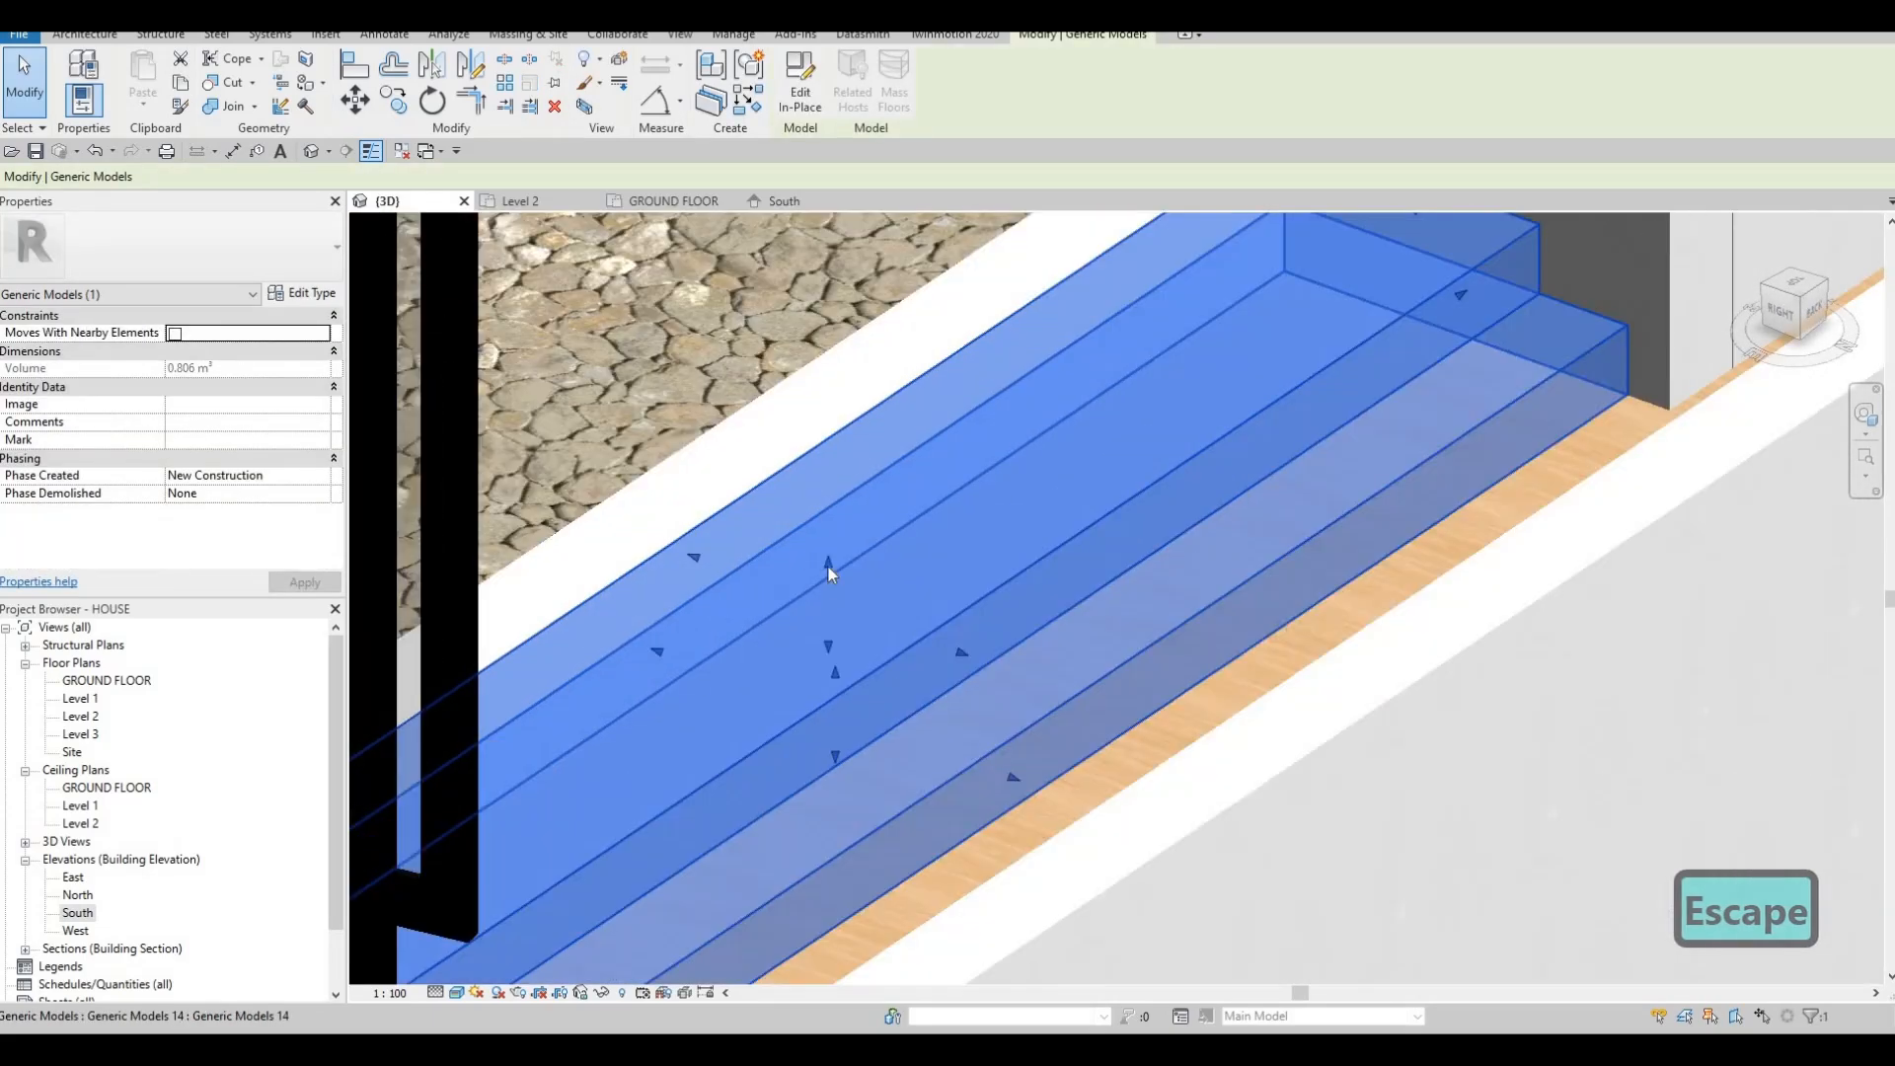
{"action": "left_click_drag", "start_coordinate": [827, 566], "coordinate": [821, 580]}
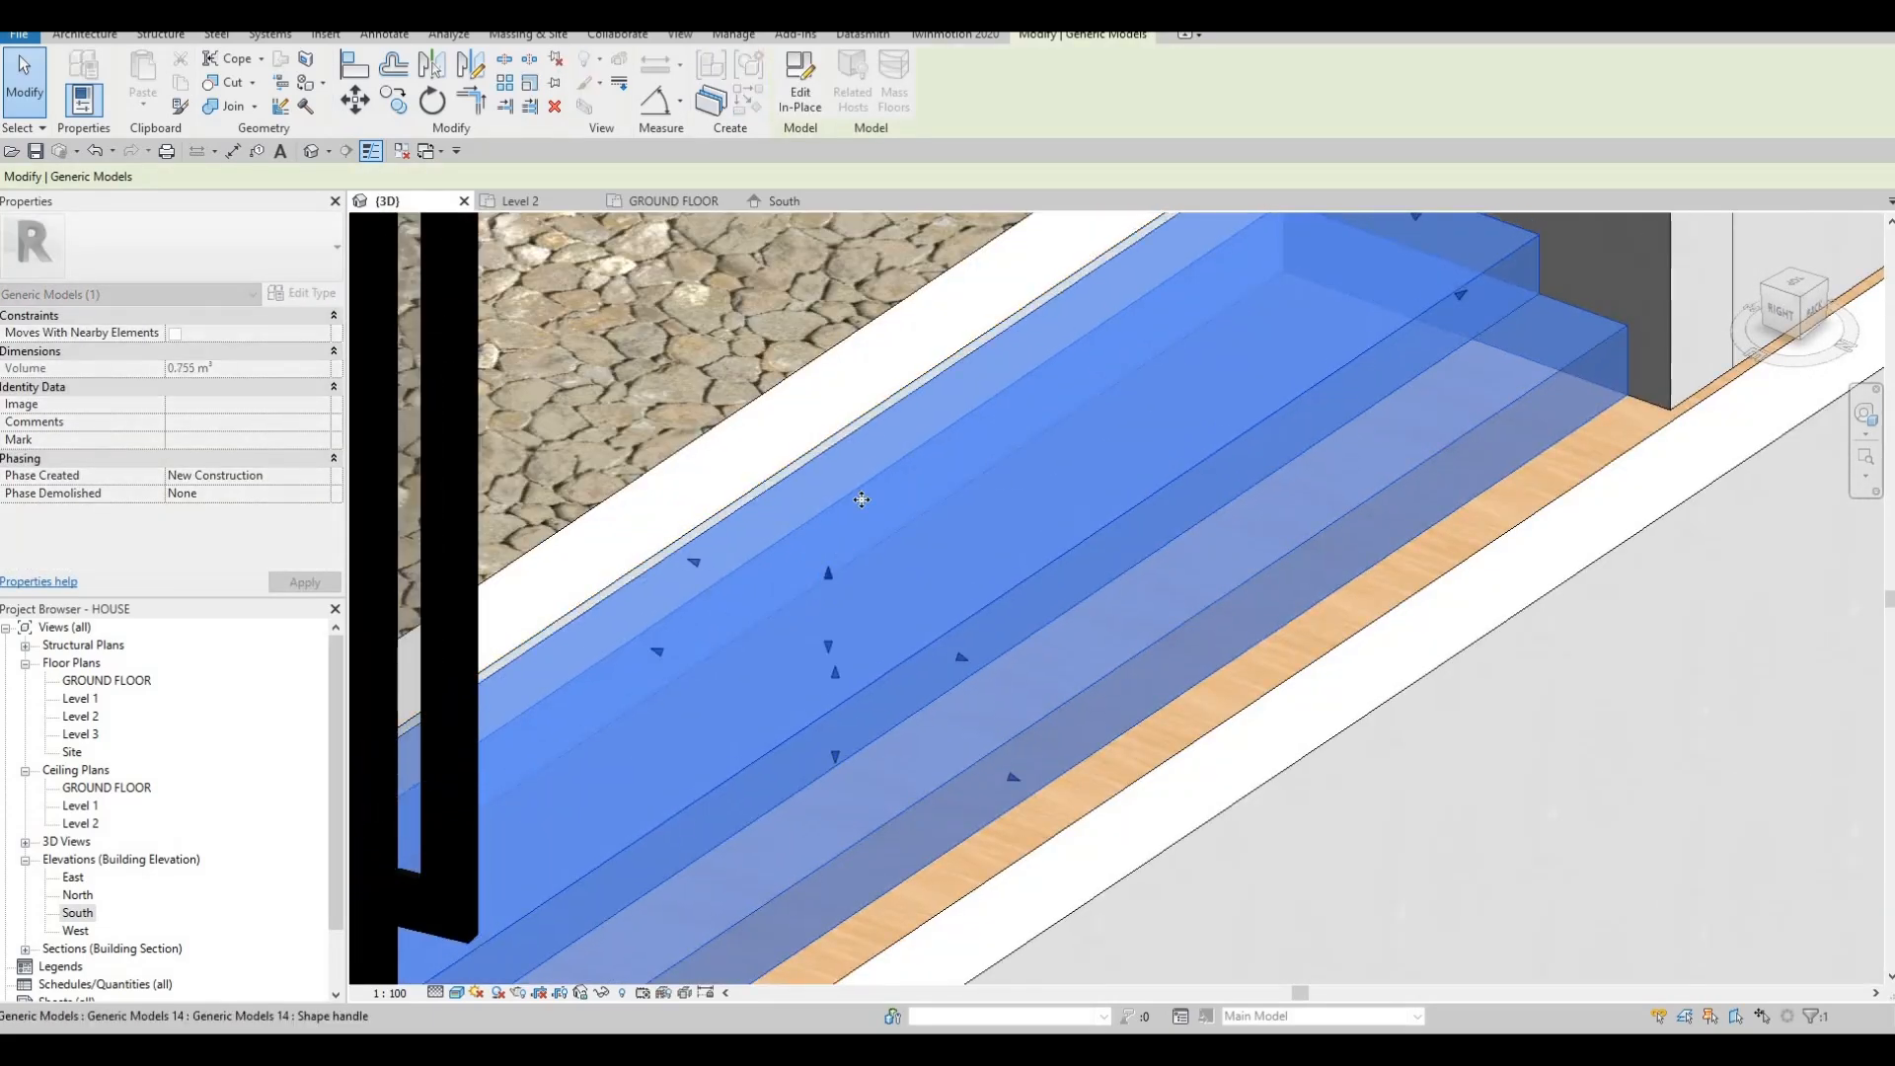
{"action": "scroll", "coordinate": [913, 533], "scroll_direction": "down", "scroll_amount": 2}
{"action": "key", "text": "Escape"}
{"action": "scroll", "coordinate": [908, 529], "scroll_direction": "down", "scroll_amount": 2}
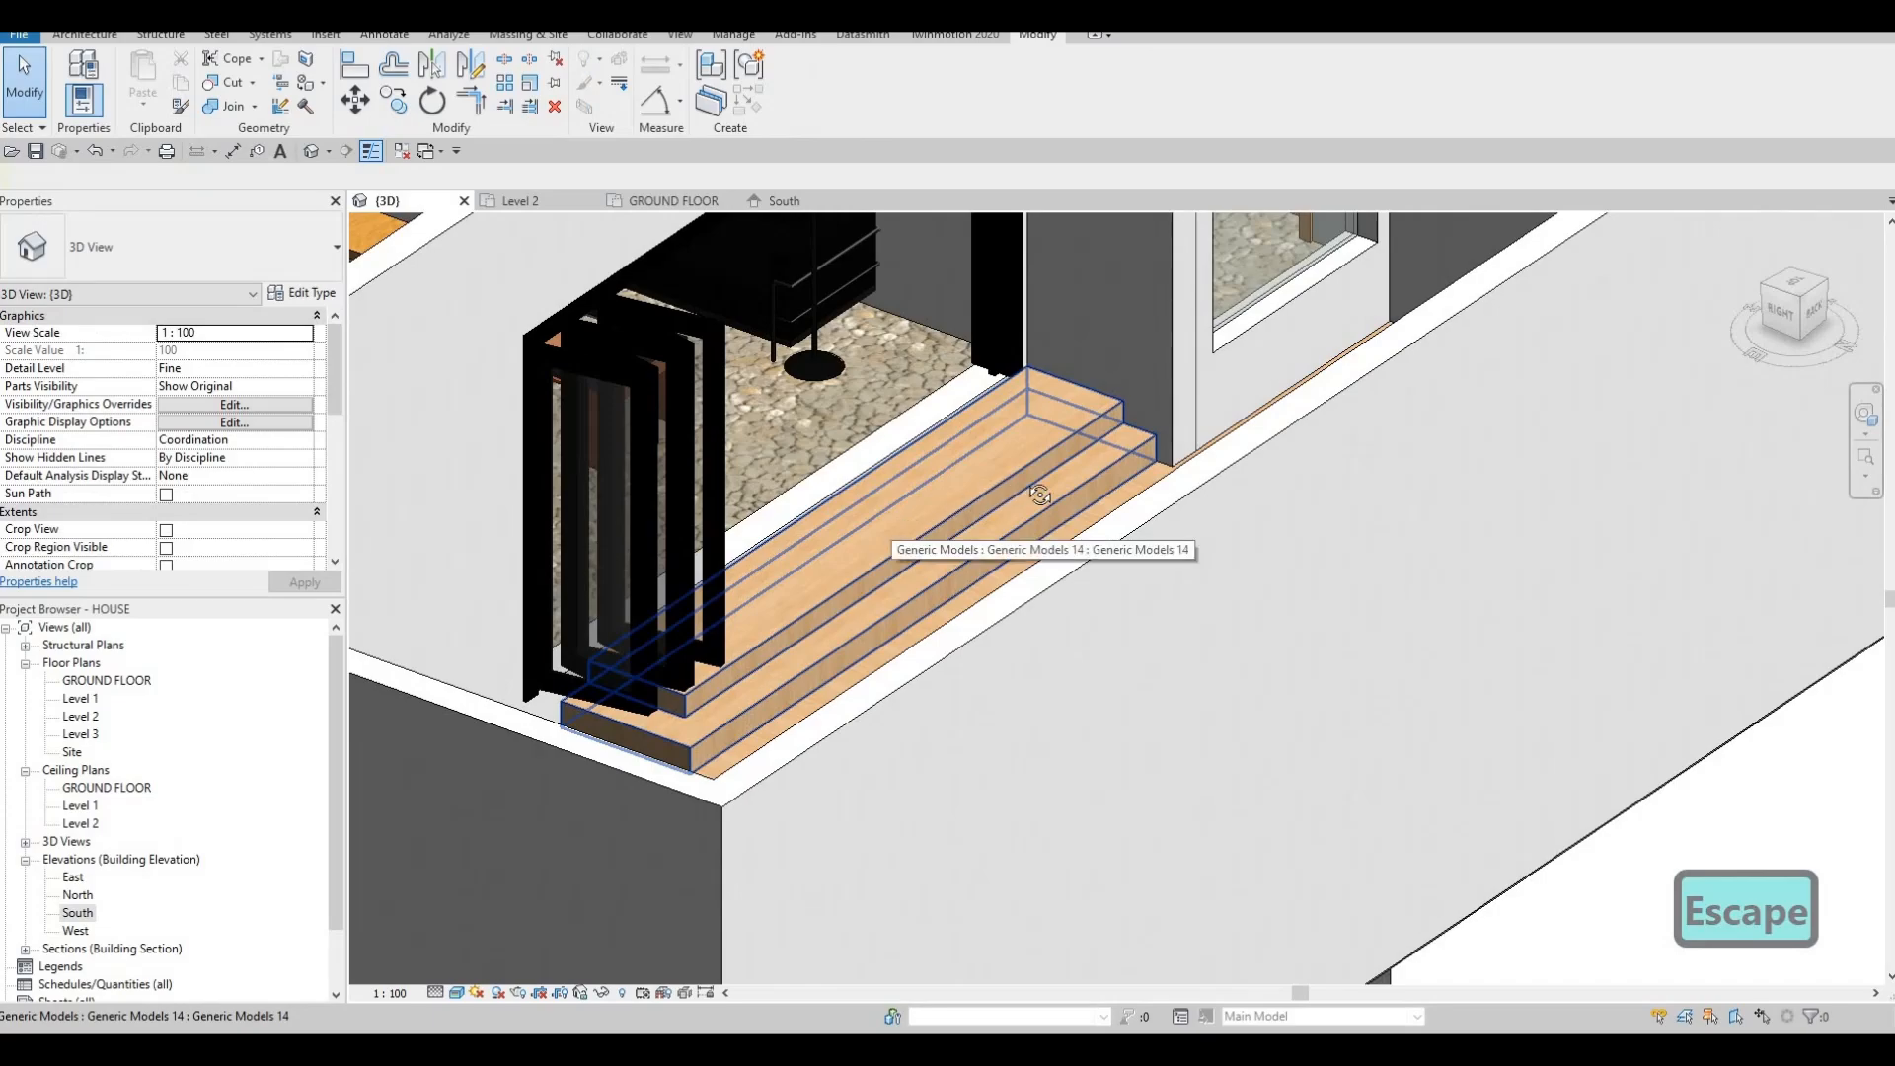
Inspect the finished steps and deck, then examine the folding door's type parameters without changing them.
{"action": "middle_click_drag", "start_coordinate": [1050, 494], "coordinate": [1254, 582], "text": "shift"}
{"action": "key", "text": "Escape"}
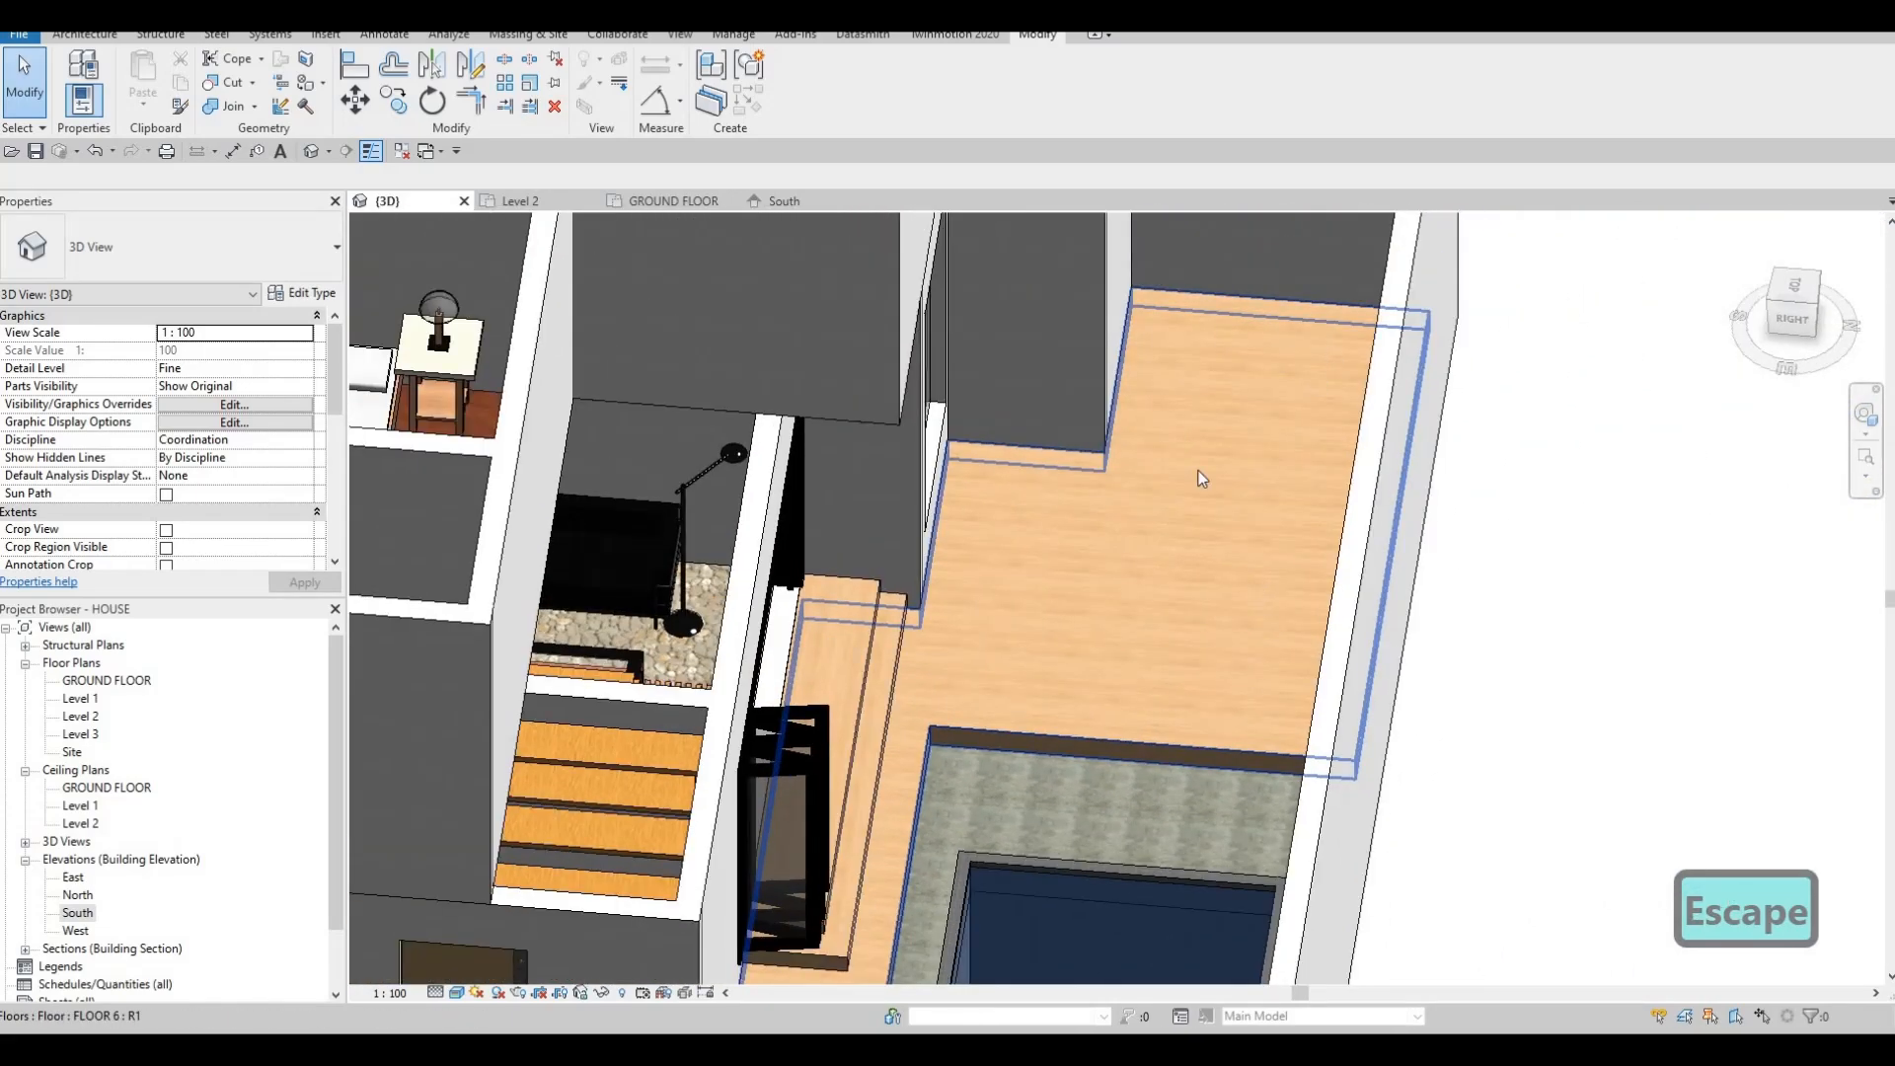
{"action": "key", "text": "Escape"}
{"action": "middle_click_drag", "start_coordinate": [1143, 519], "coordinate": [827, 689], "text": "shift"}
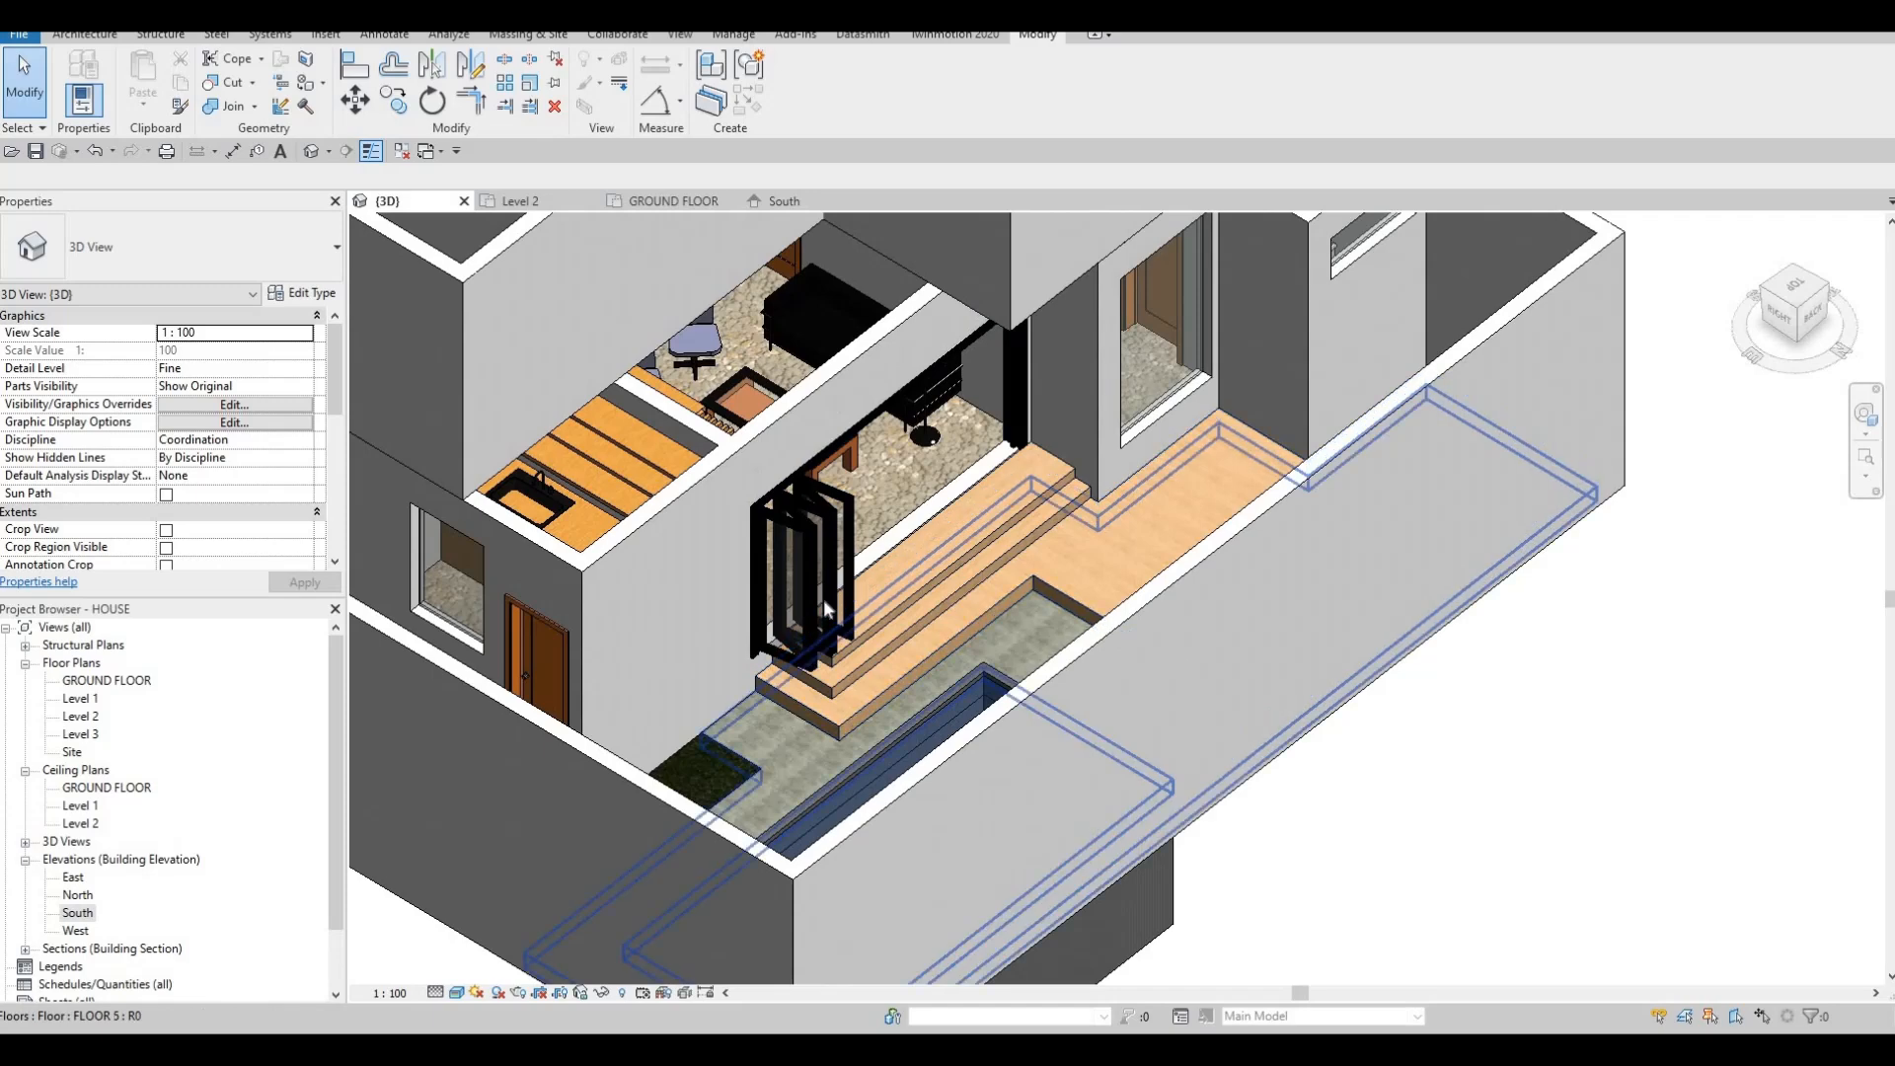
{"action": "left_click", "coordinate": [718, 592]}
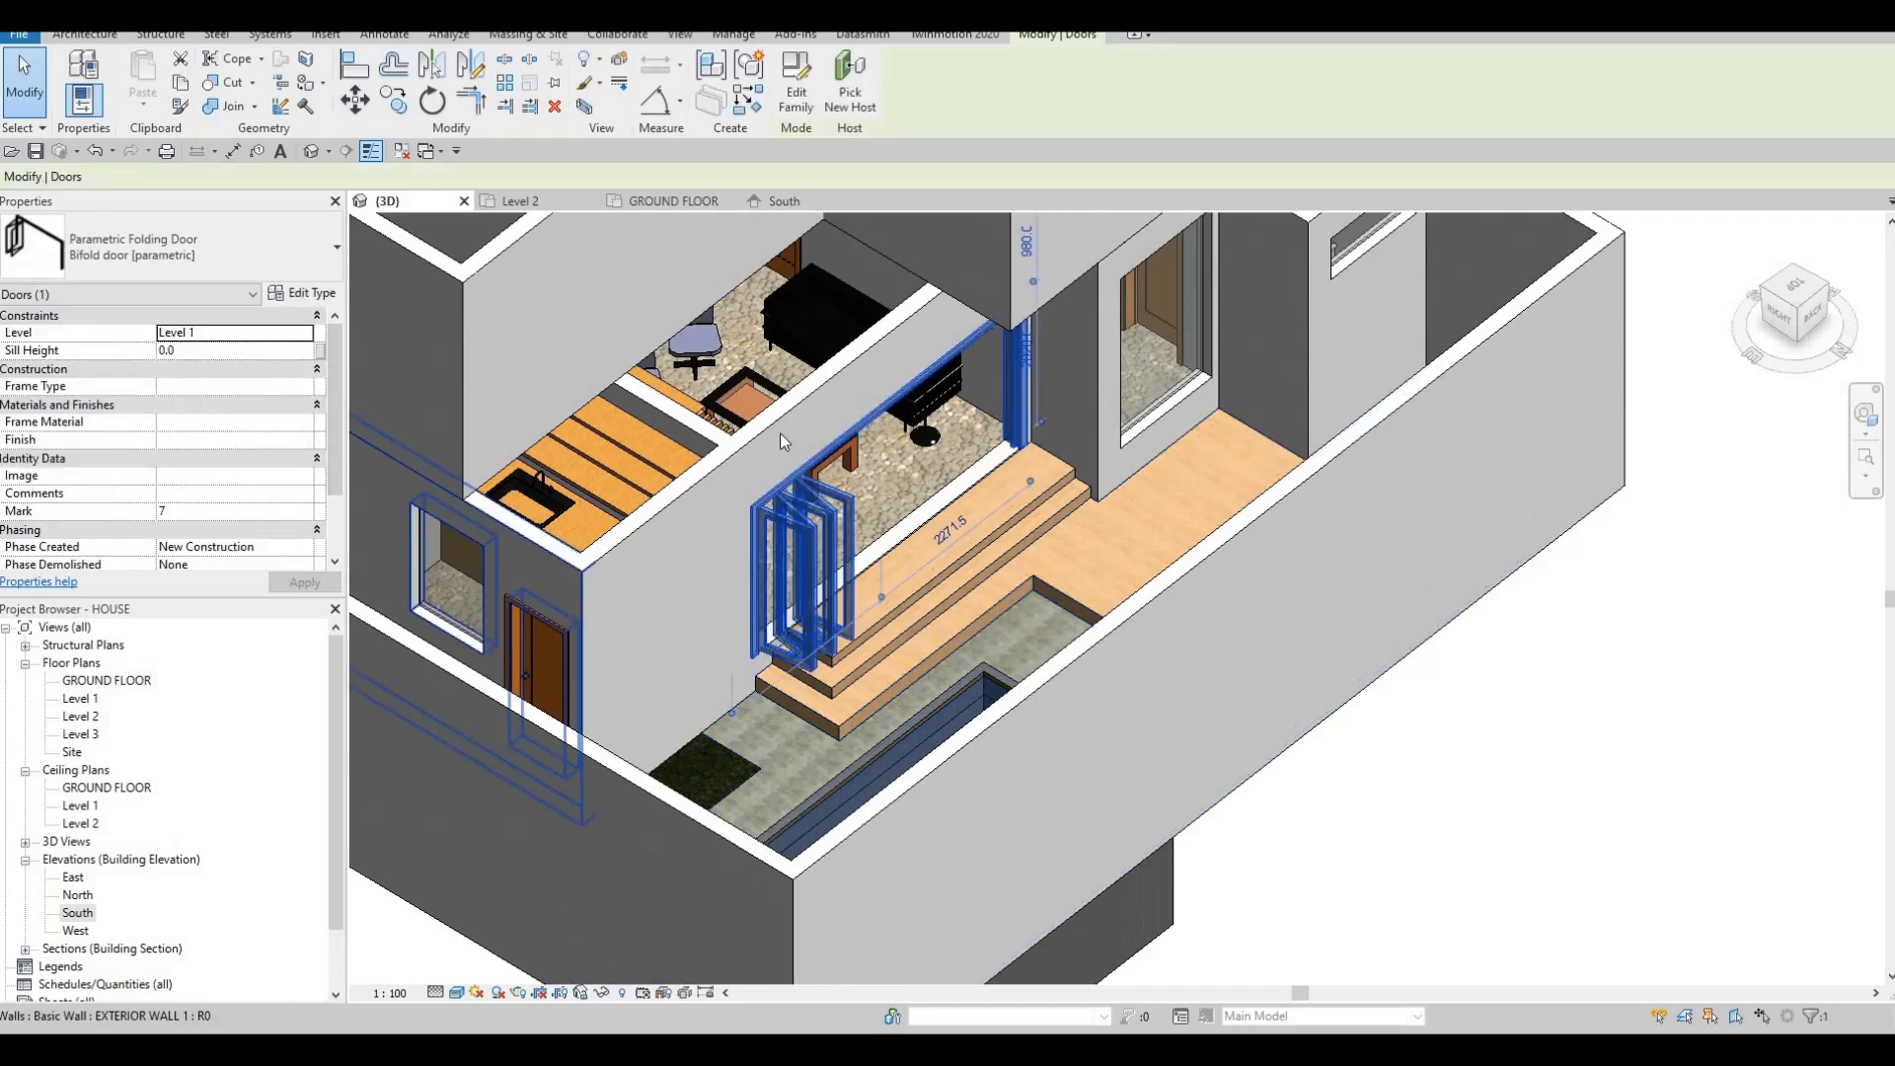
{"action": "left_click", "coordinate": [300, 293]}
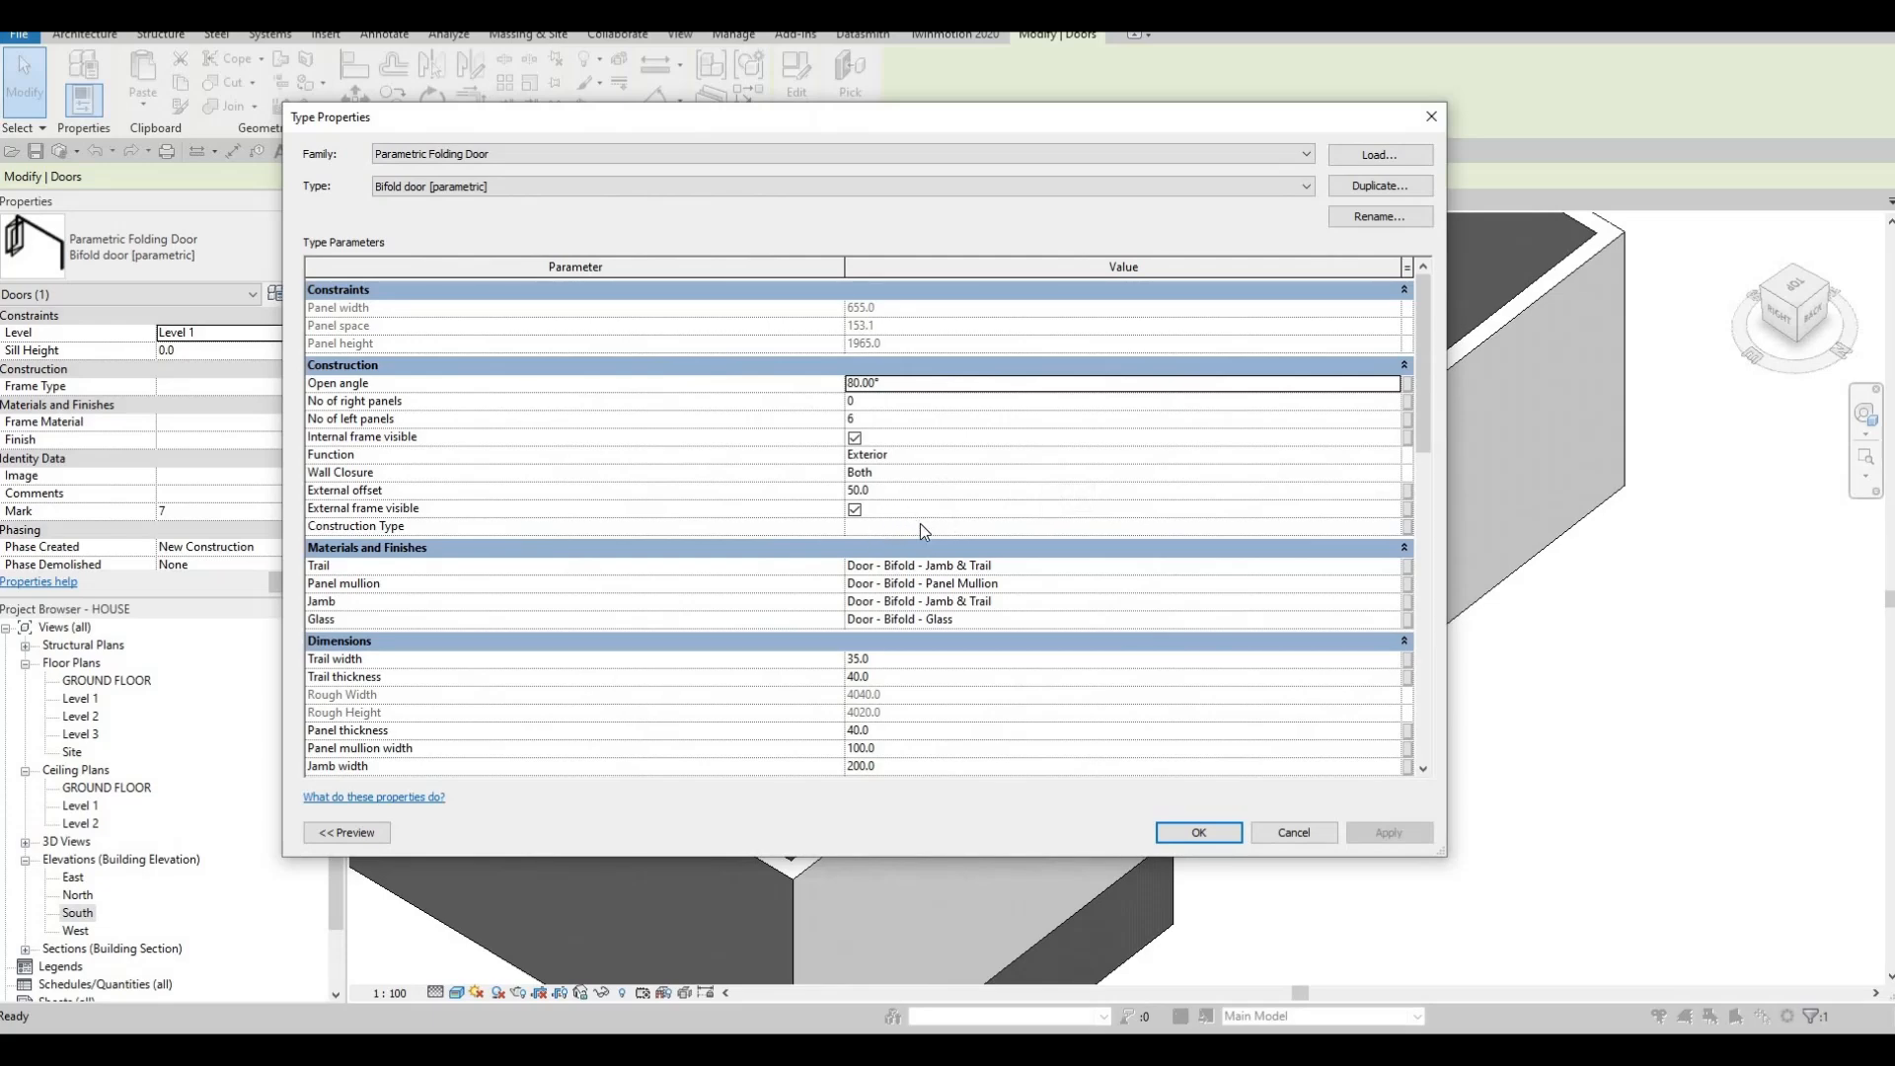
{"action": "scroll", "coordinate": [920, 528], "scroll_direction": "down", "scroll_amount": 3}
{"action": "scroll", "coordinate": [924, 538], "scroll_direction": "up", "scroll_amount": 3}
{"action": "key", "text": "Escape"}
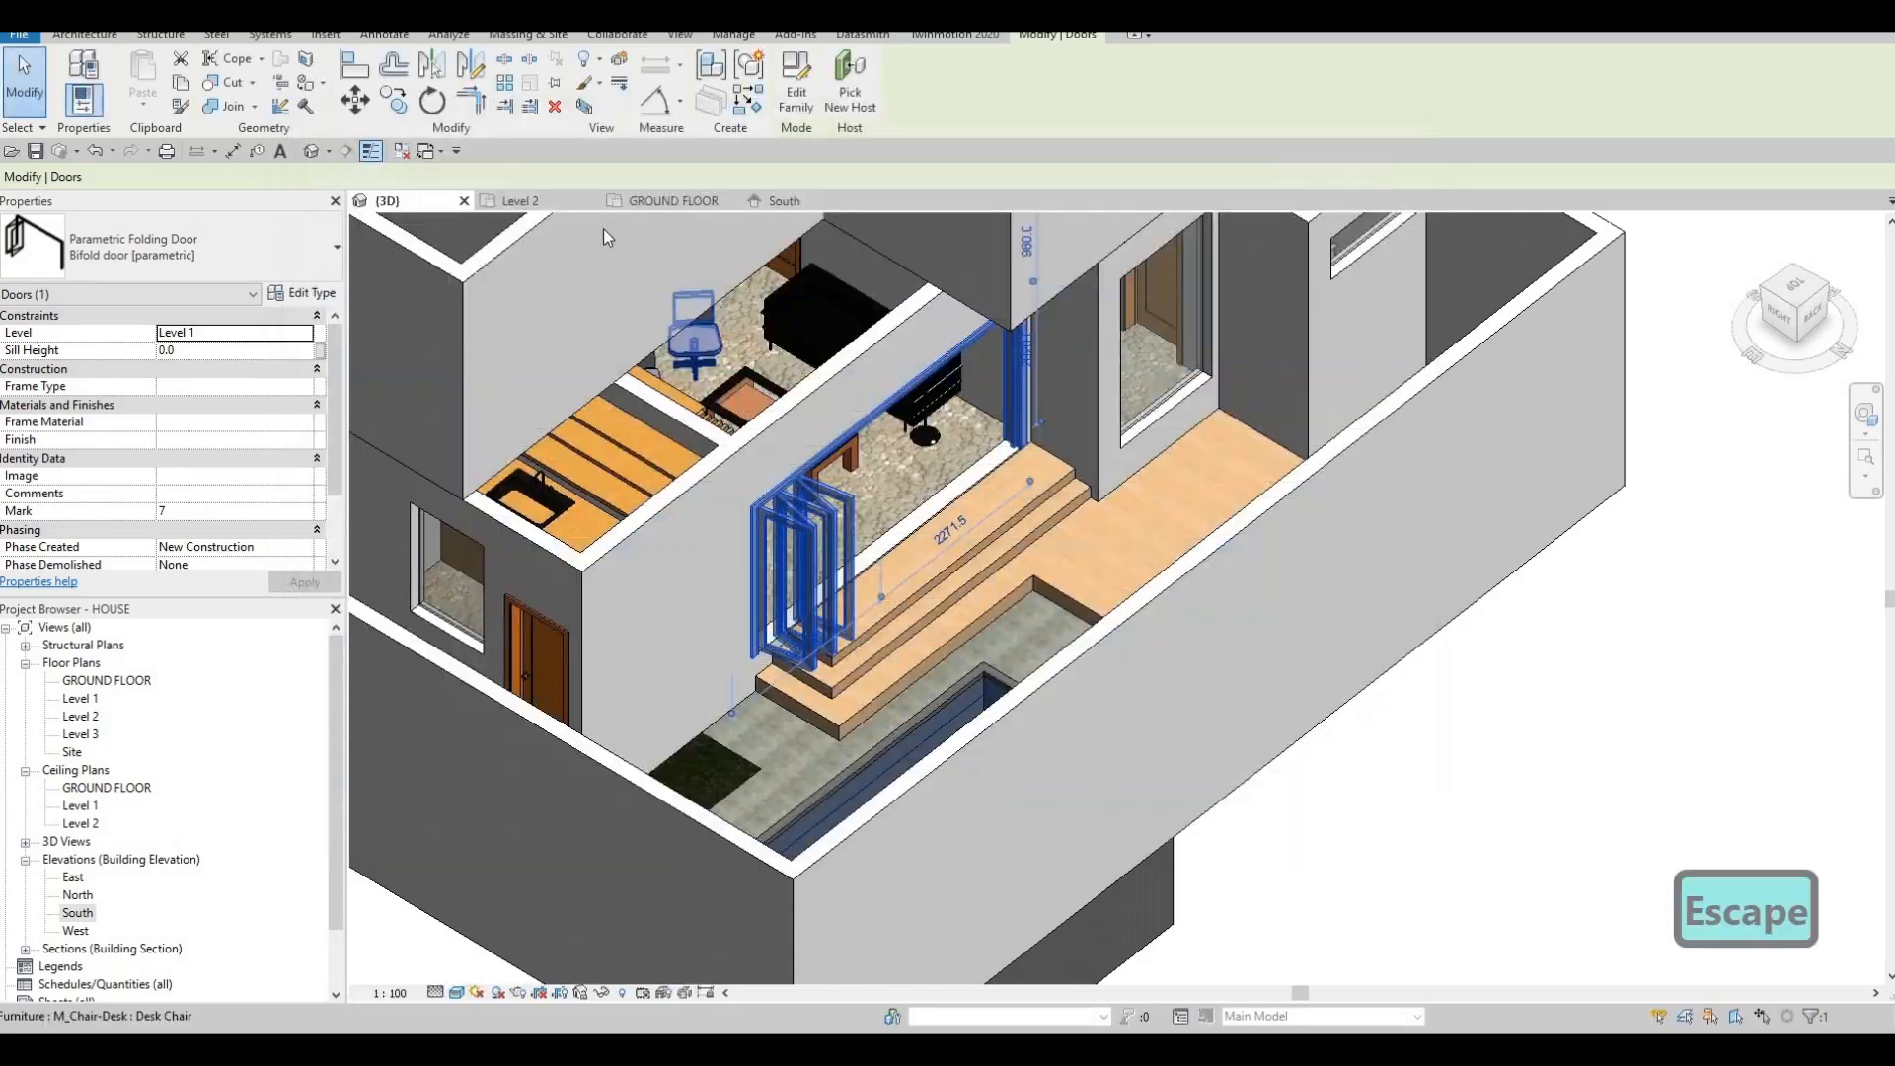
In the Level 1 plan, flip the hand of the living room's folding door so its panels stack at the opposite end.
{"action": "double_click", "coordinate": [81, 699]}
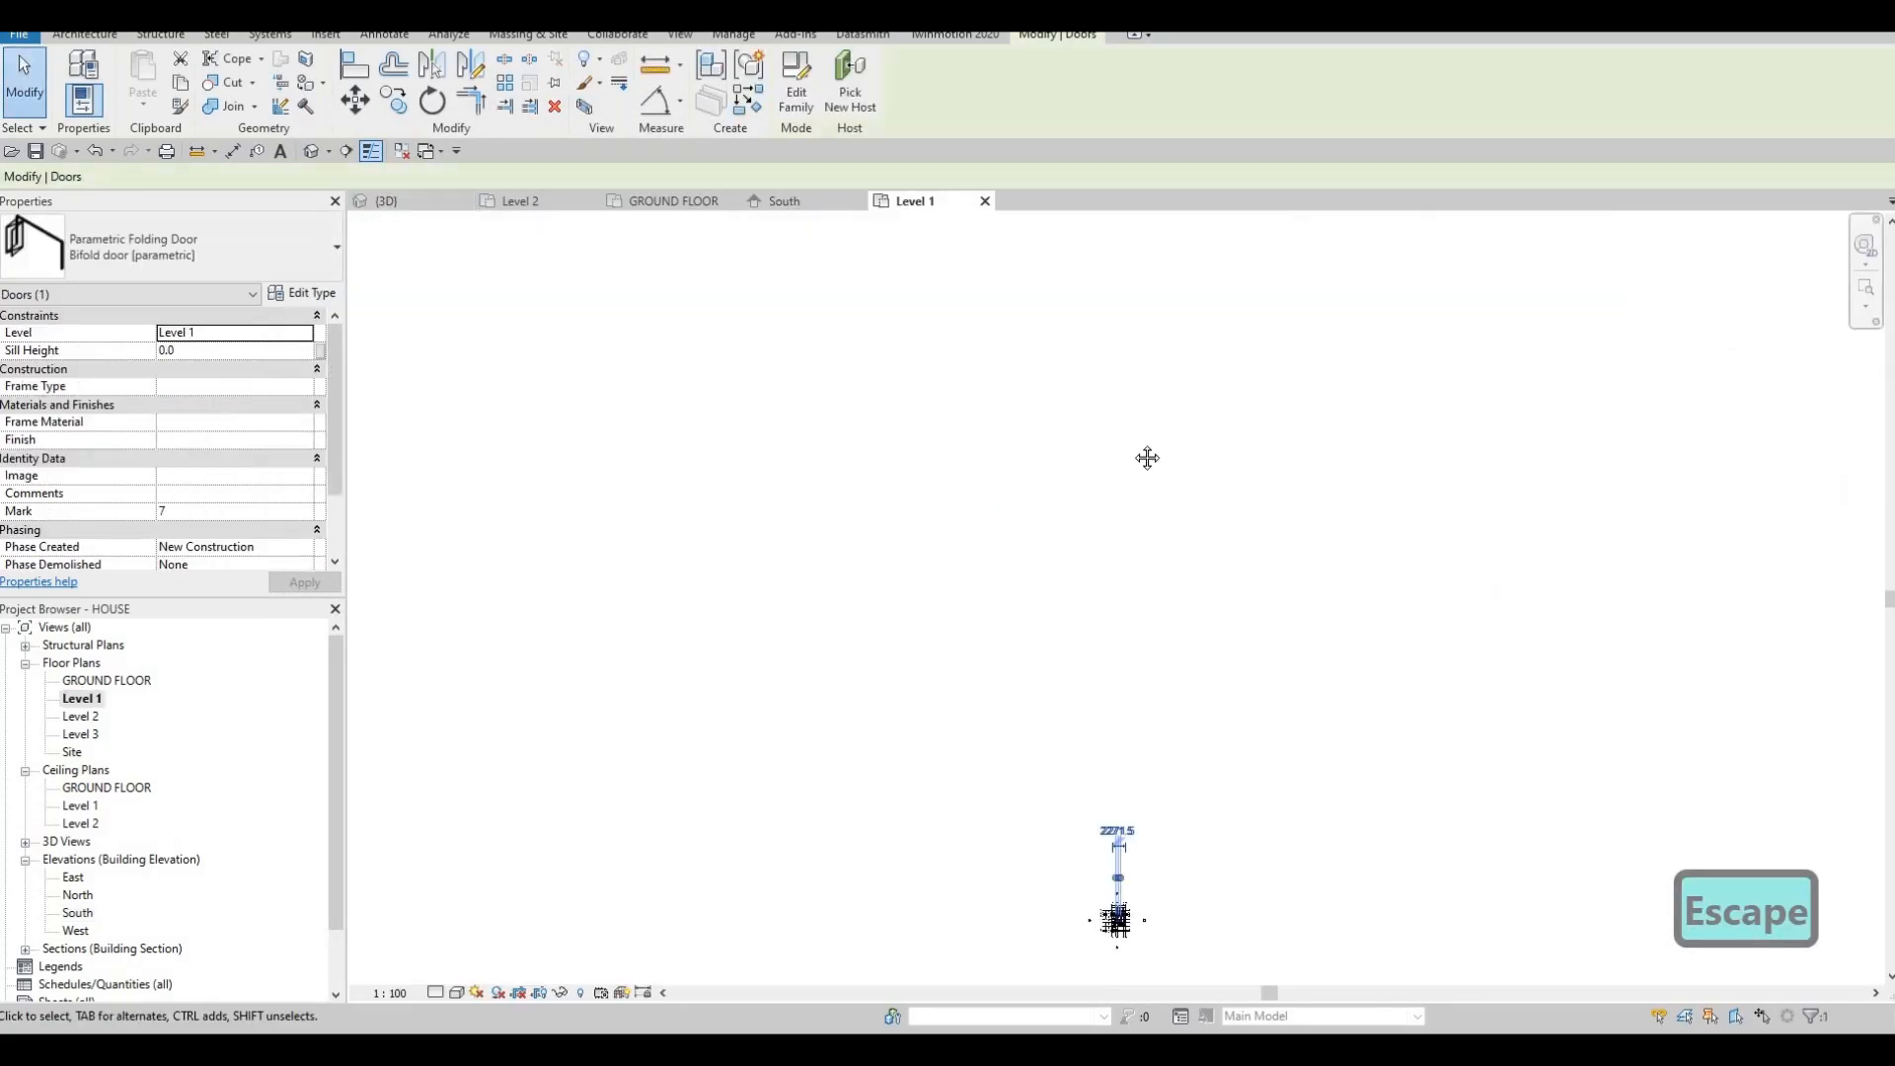
{"action": "scroll", "coordinate": [1134, 656], "scroll_direction": "up", "scroll_amount": 10}
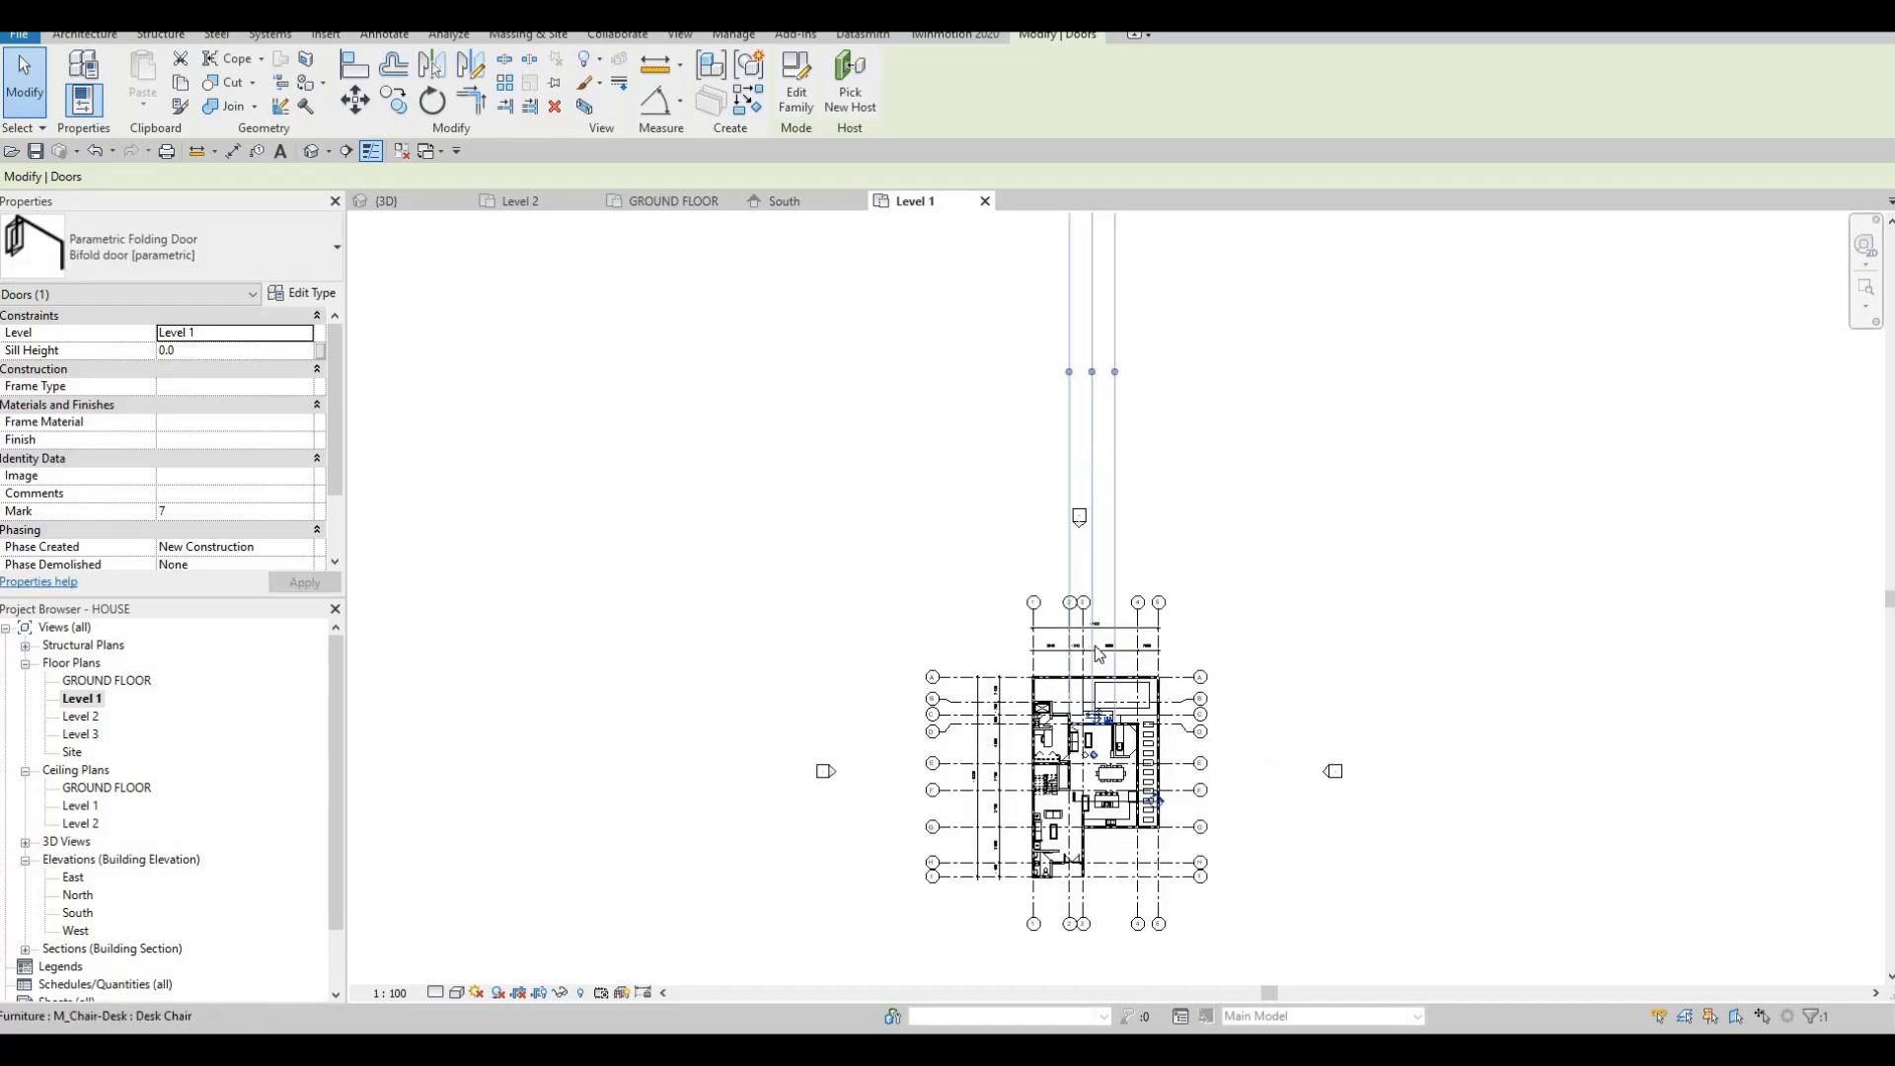
{"action": "scroll", "coordinate": [1135, 656], "scroll_direction": "up", "scroll_amount": 4}
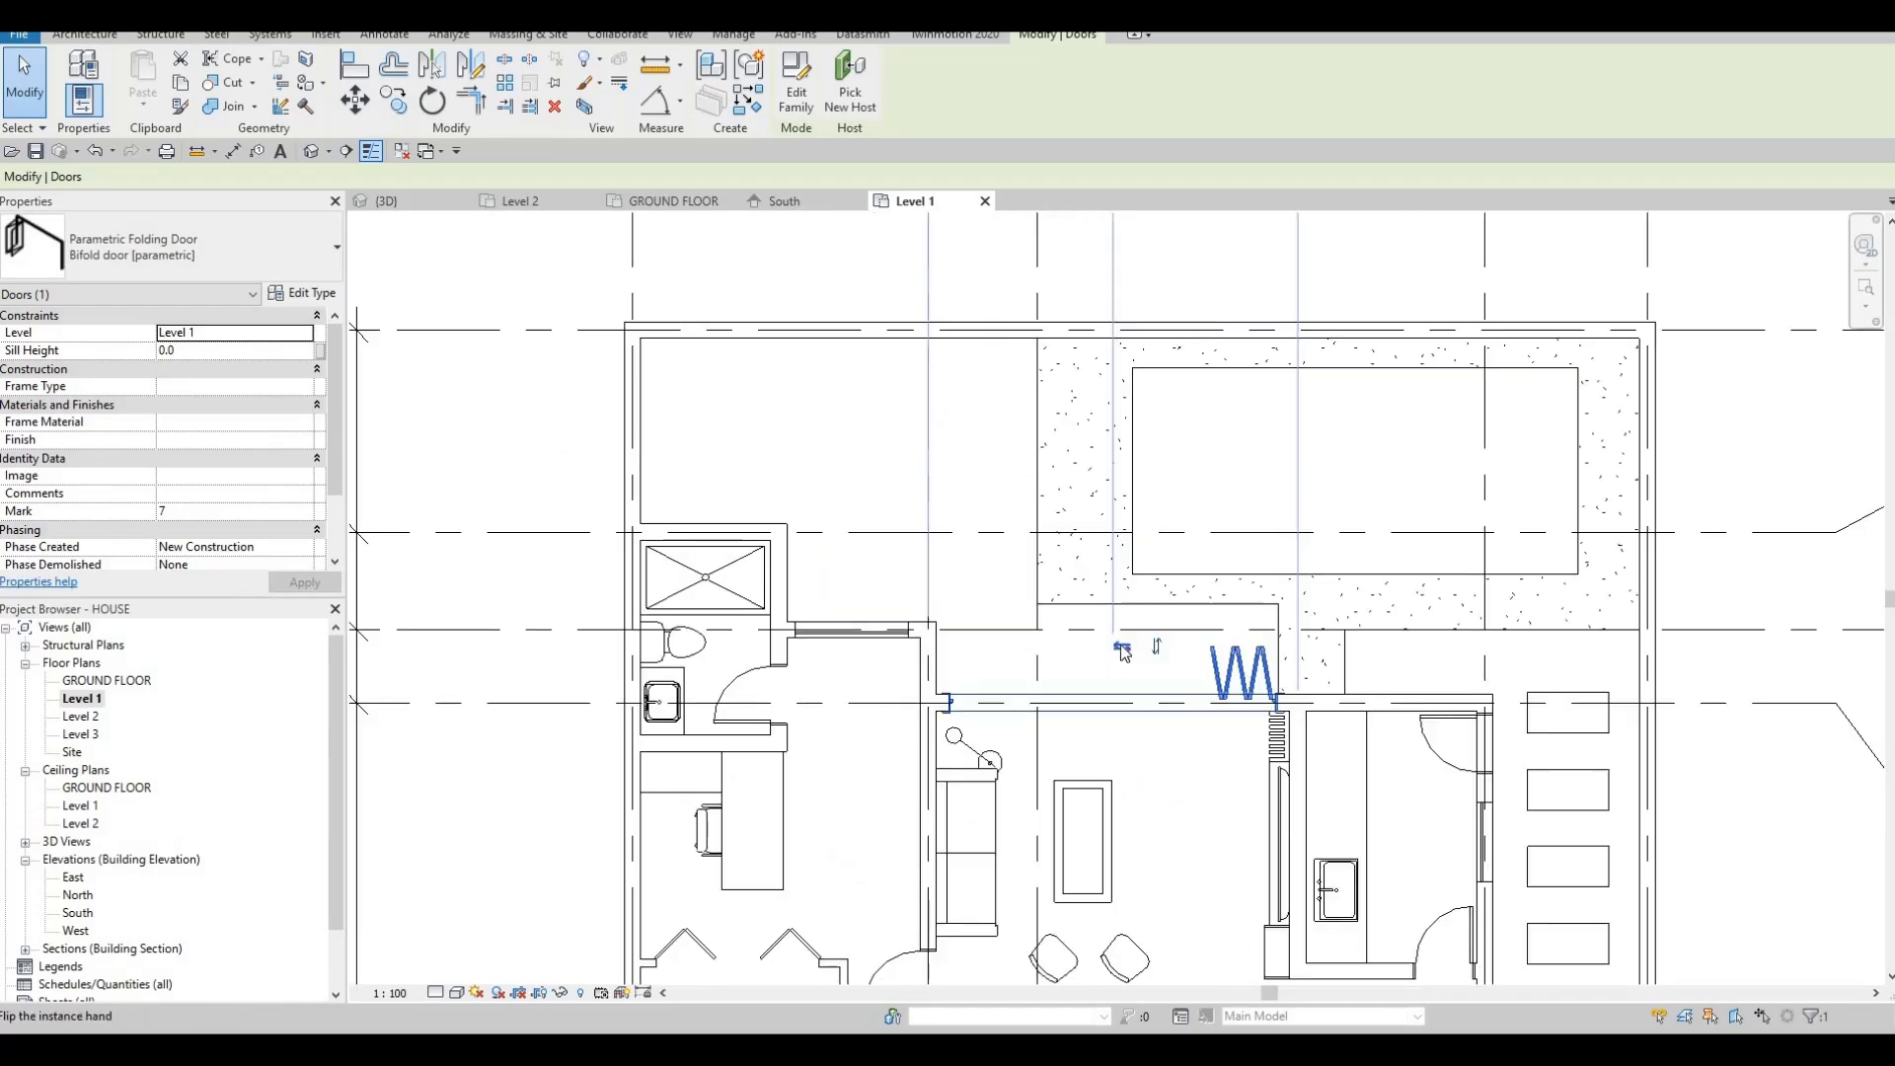
{"action": "left_click", "coordinate": [1122, 653]}
{"action": "scroll", "coordinate": [1086, 668], "scroll_direction": "up", "scroll_amount": 1}
{"action": "key", "text": "Escape"}
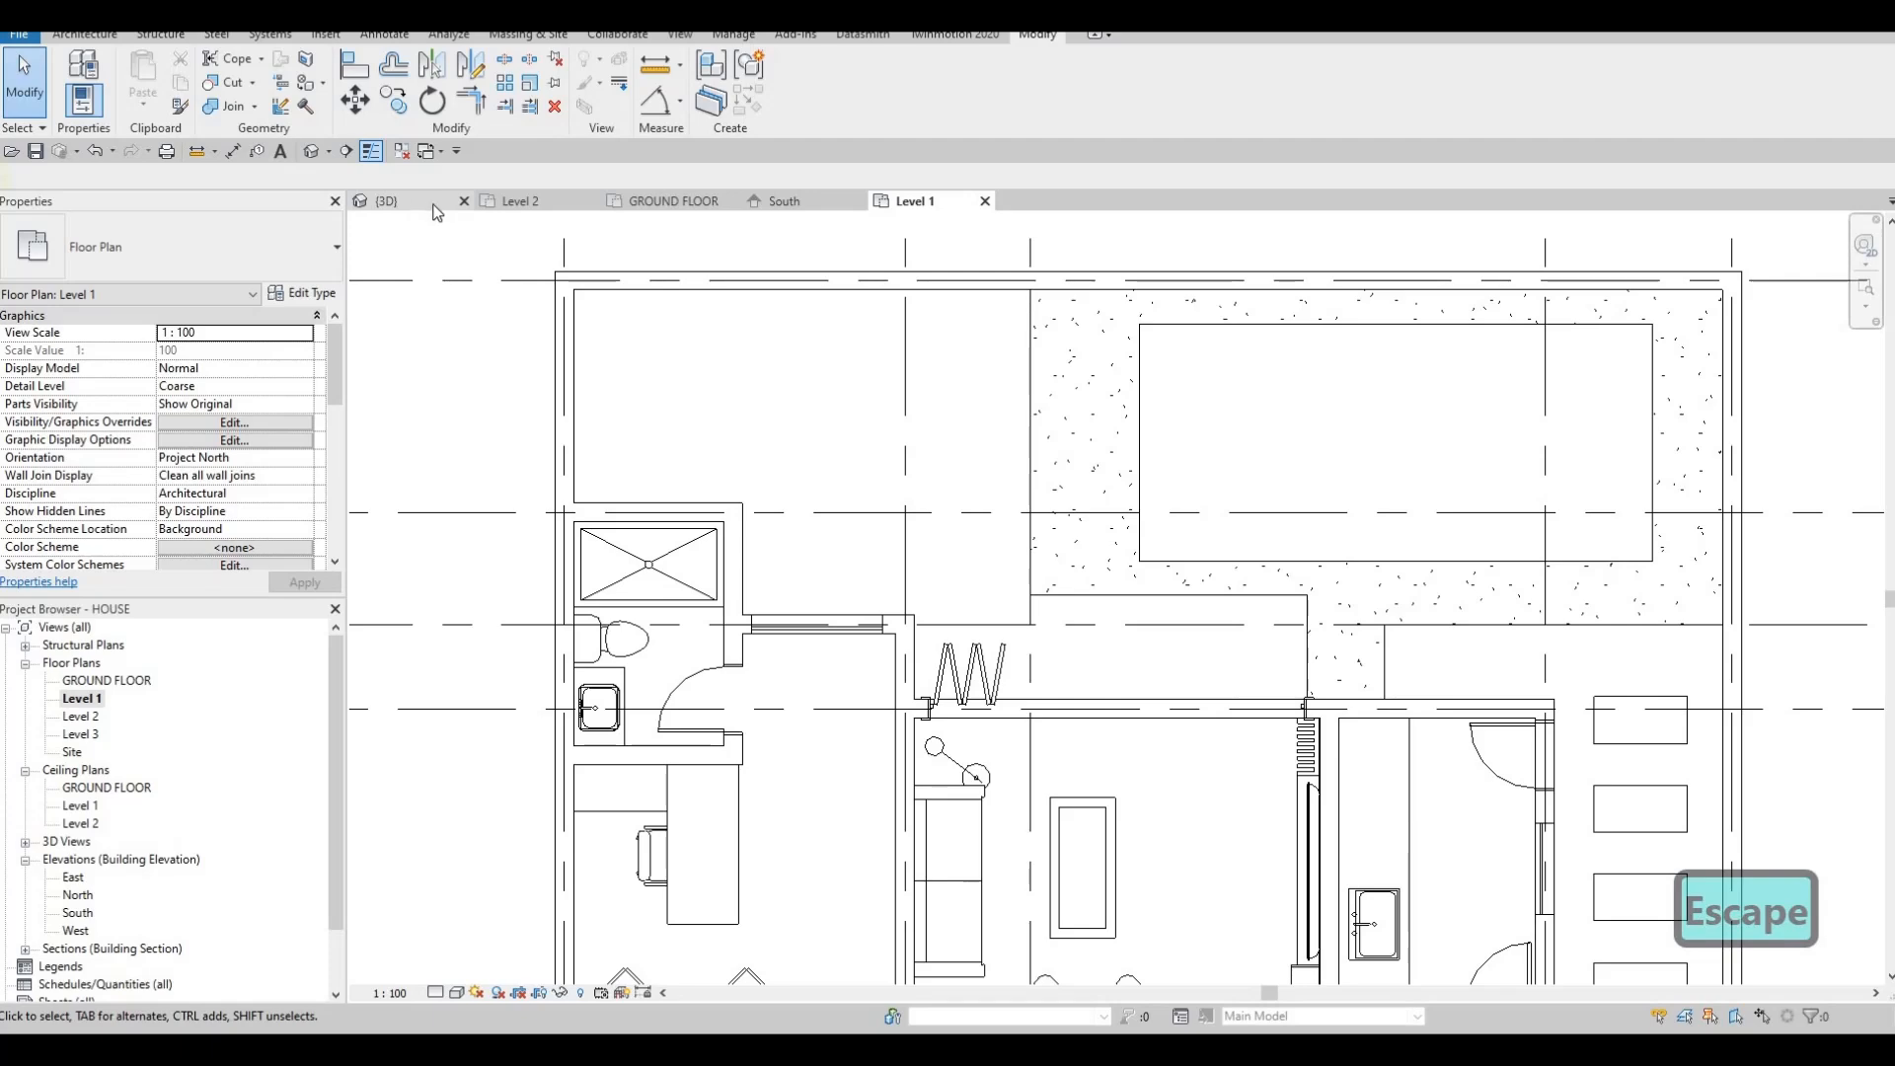
Check the flipped folding door in the 3D view and look through all of its type parameters.
{"action": "left_click", "coordinate": [677, 202]}
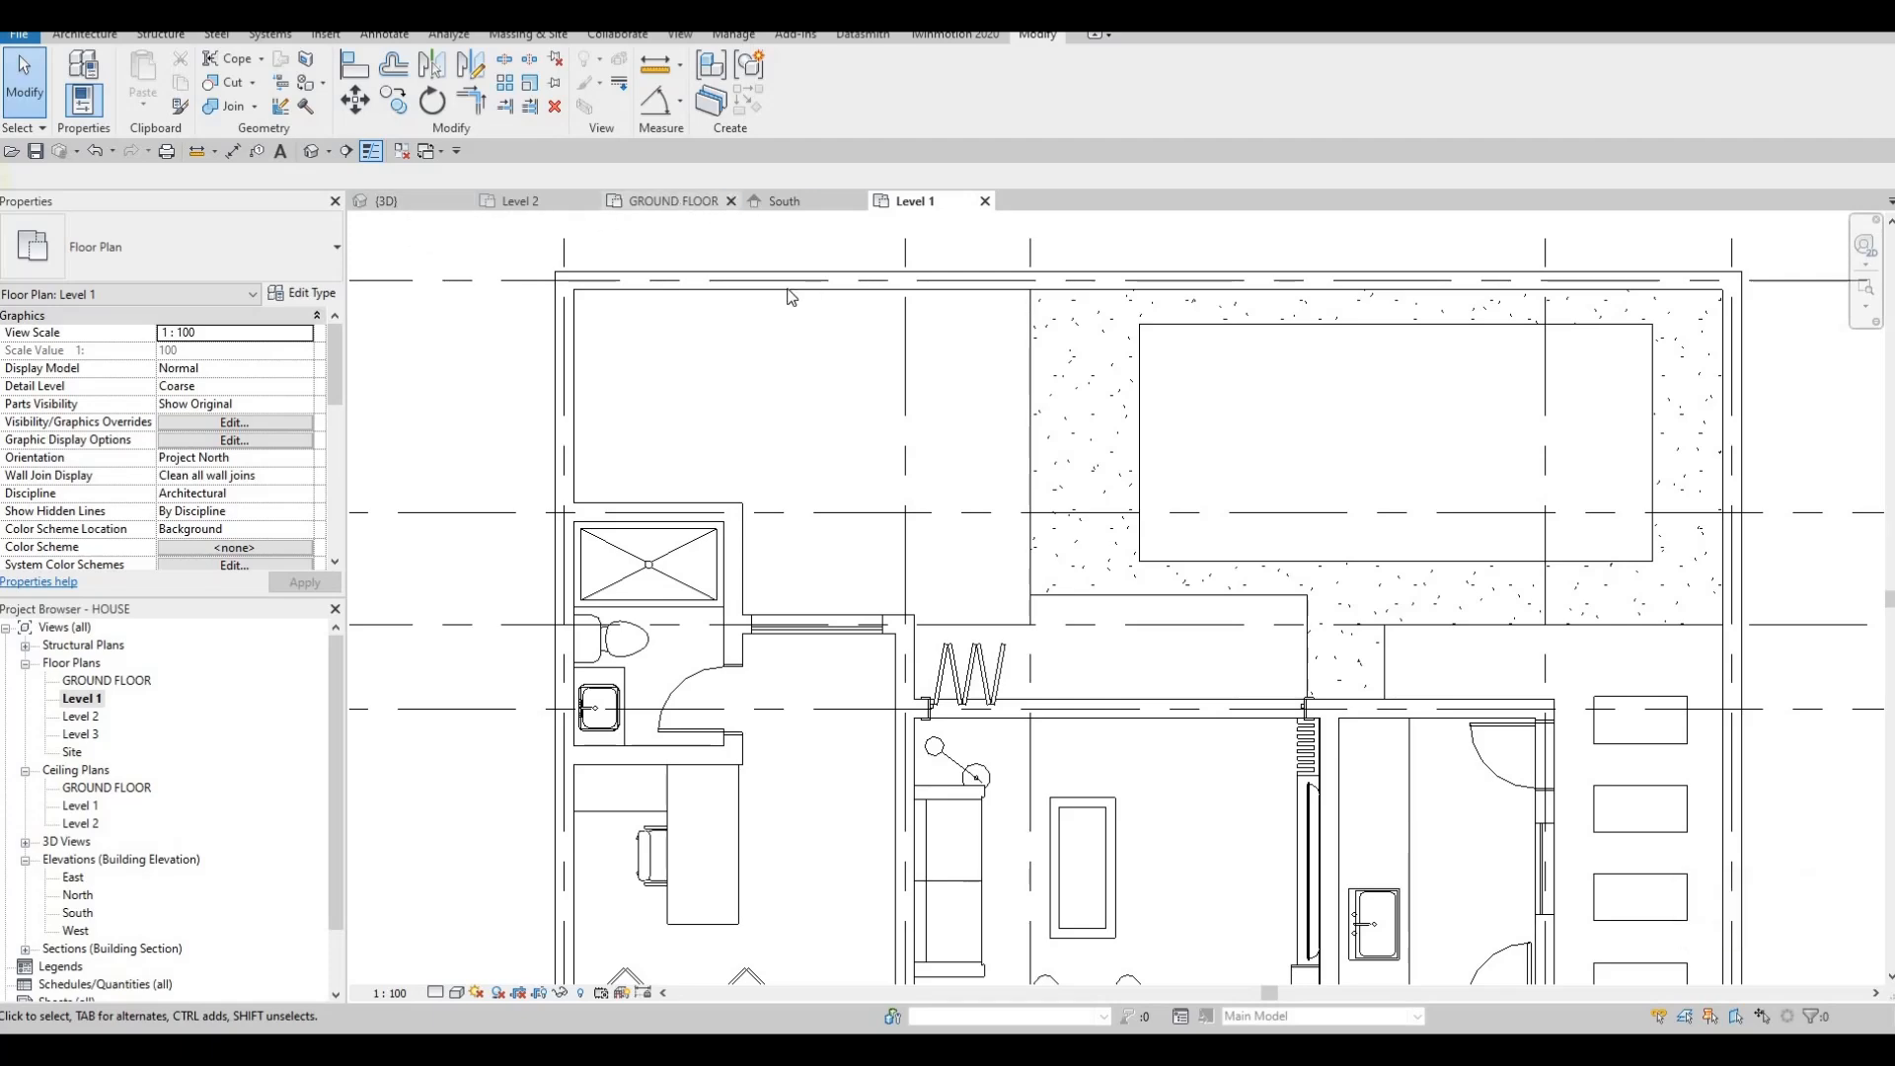
{"action": "left_click", "coordinate": [413, 203]}
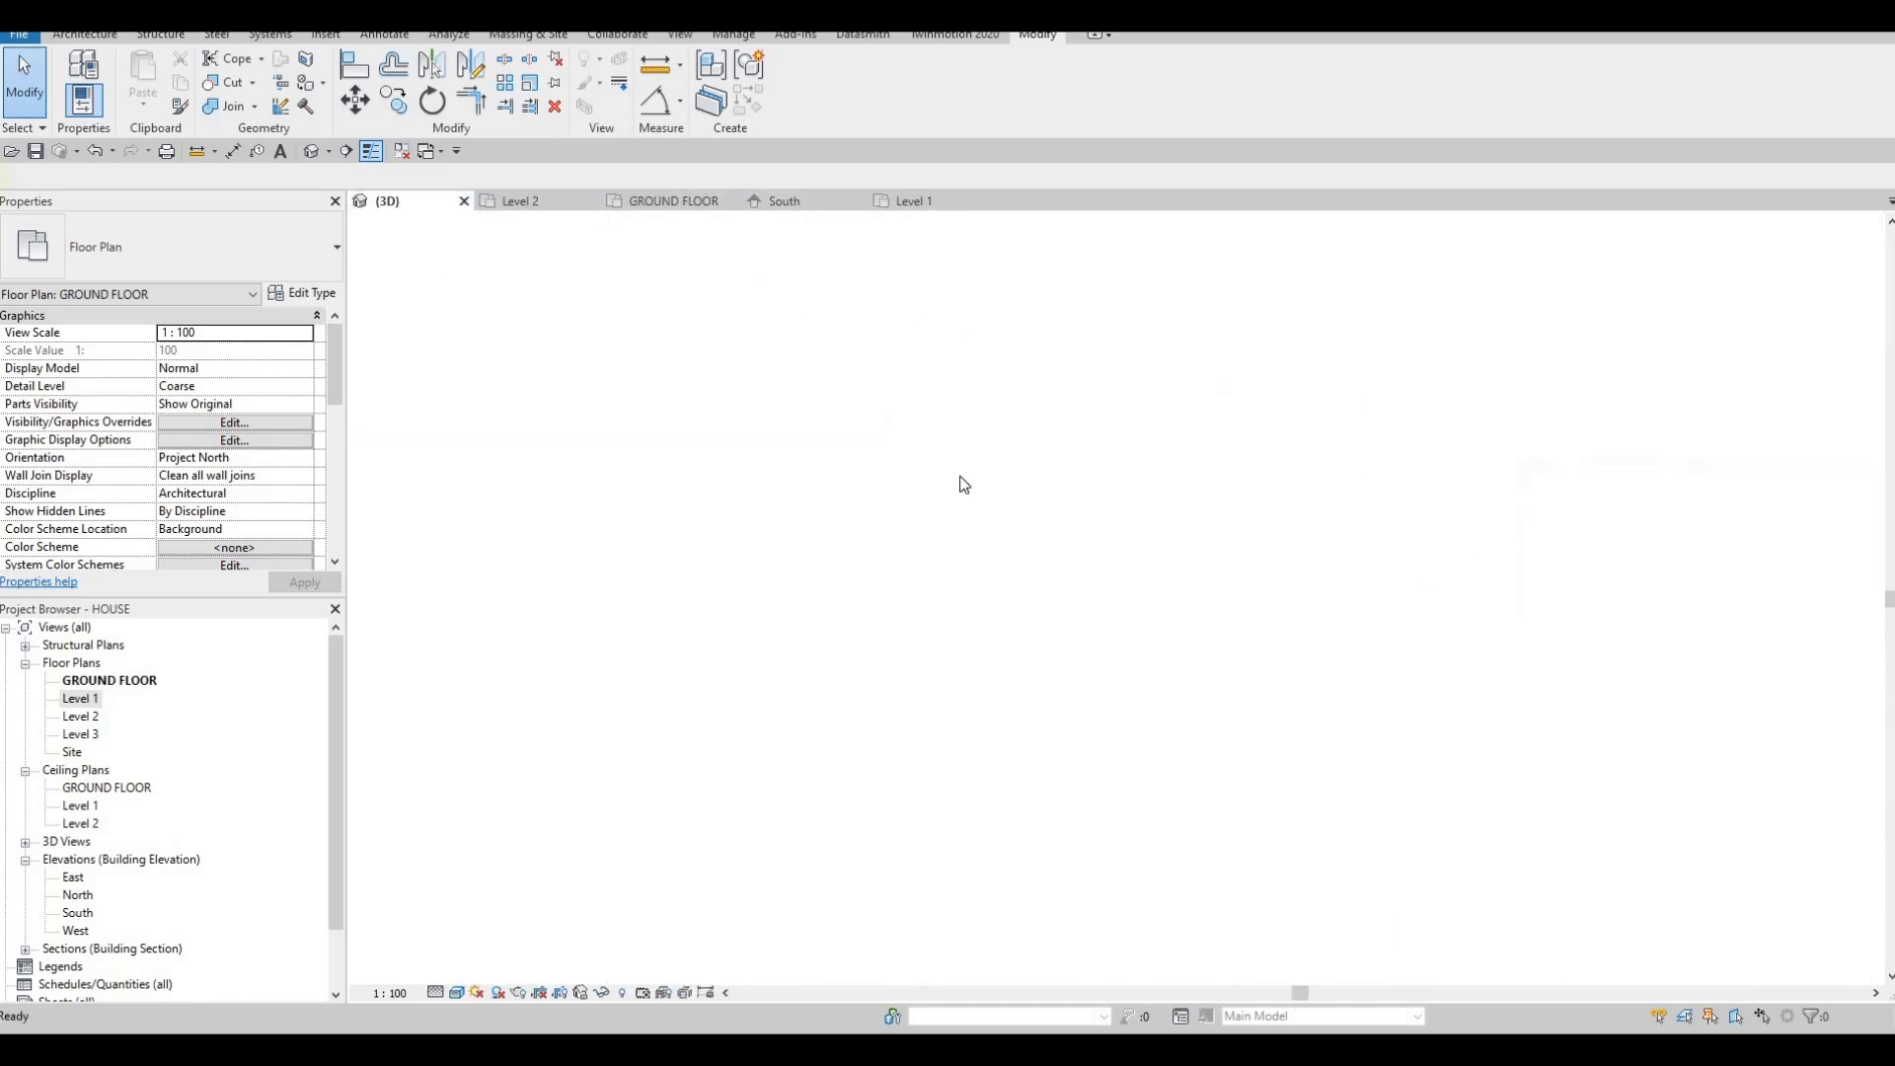
{"action": "key", "text": "Escape"}
{"action": "middle_click_drag", "start_coordinate": [821, 475], "coordinate": [963, 474], "text": "shift"}
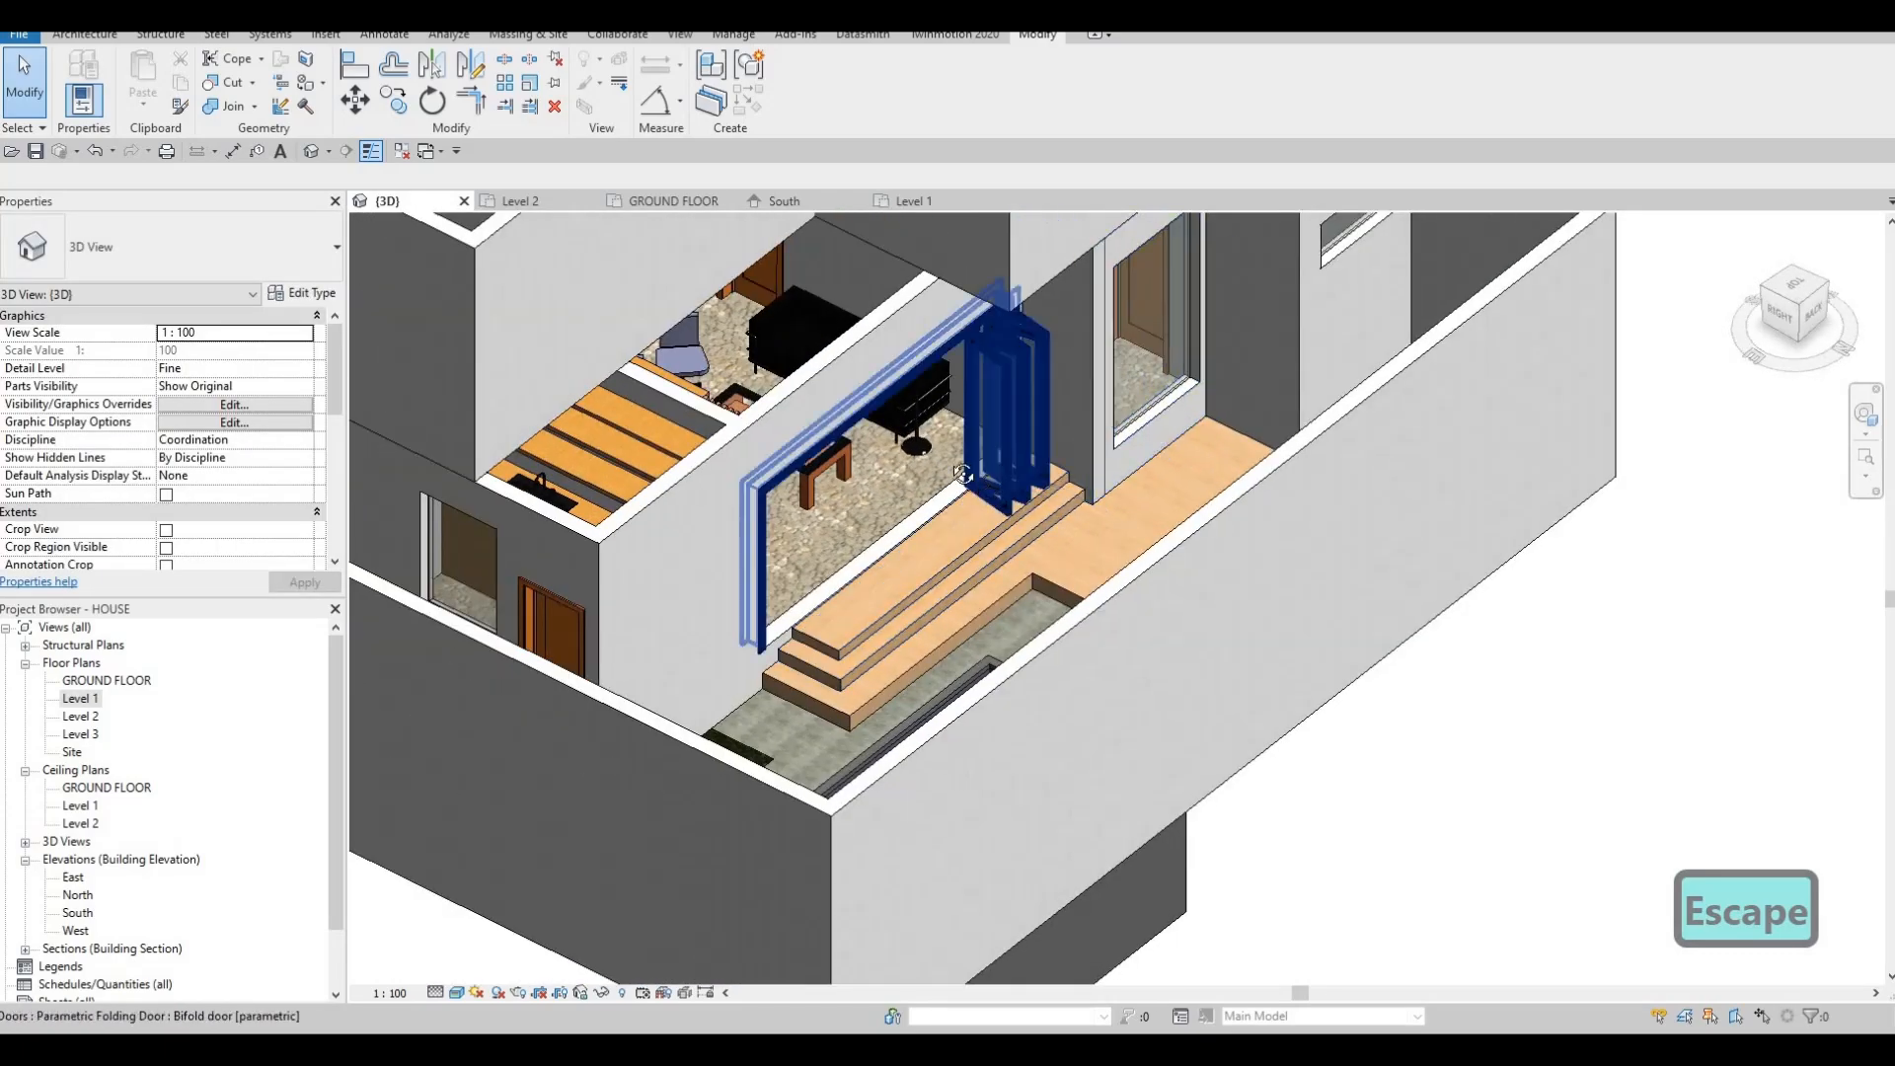
{"action": "middle_click_drag", "start_coordinate": [680, 467], "coordinate": [1019, 454], "text": "shift"}
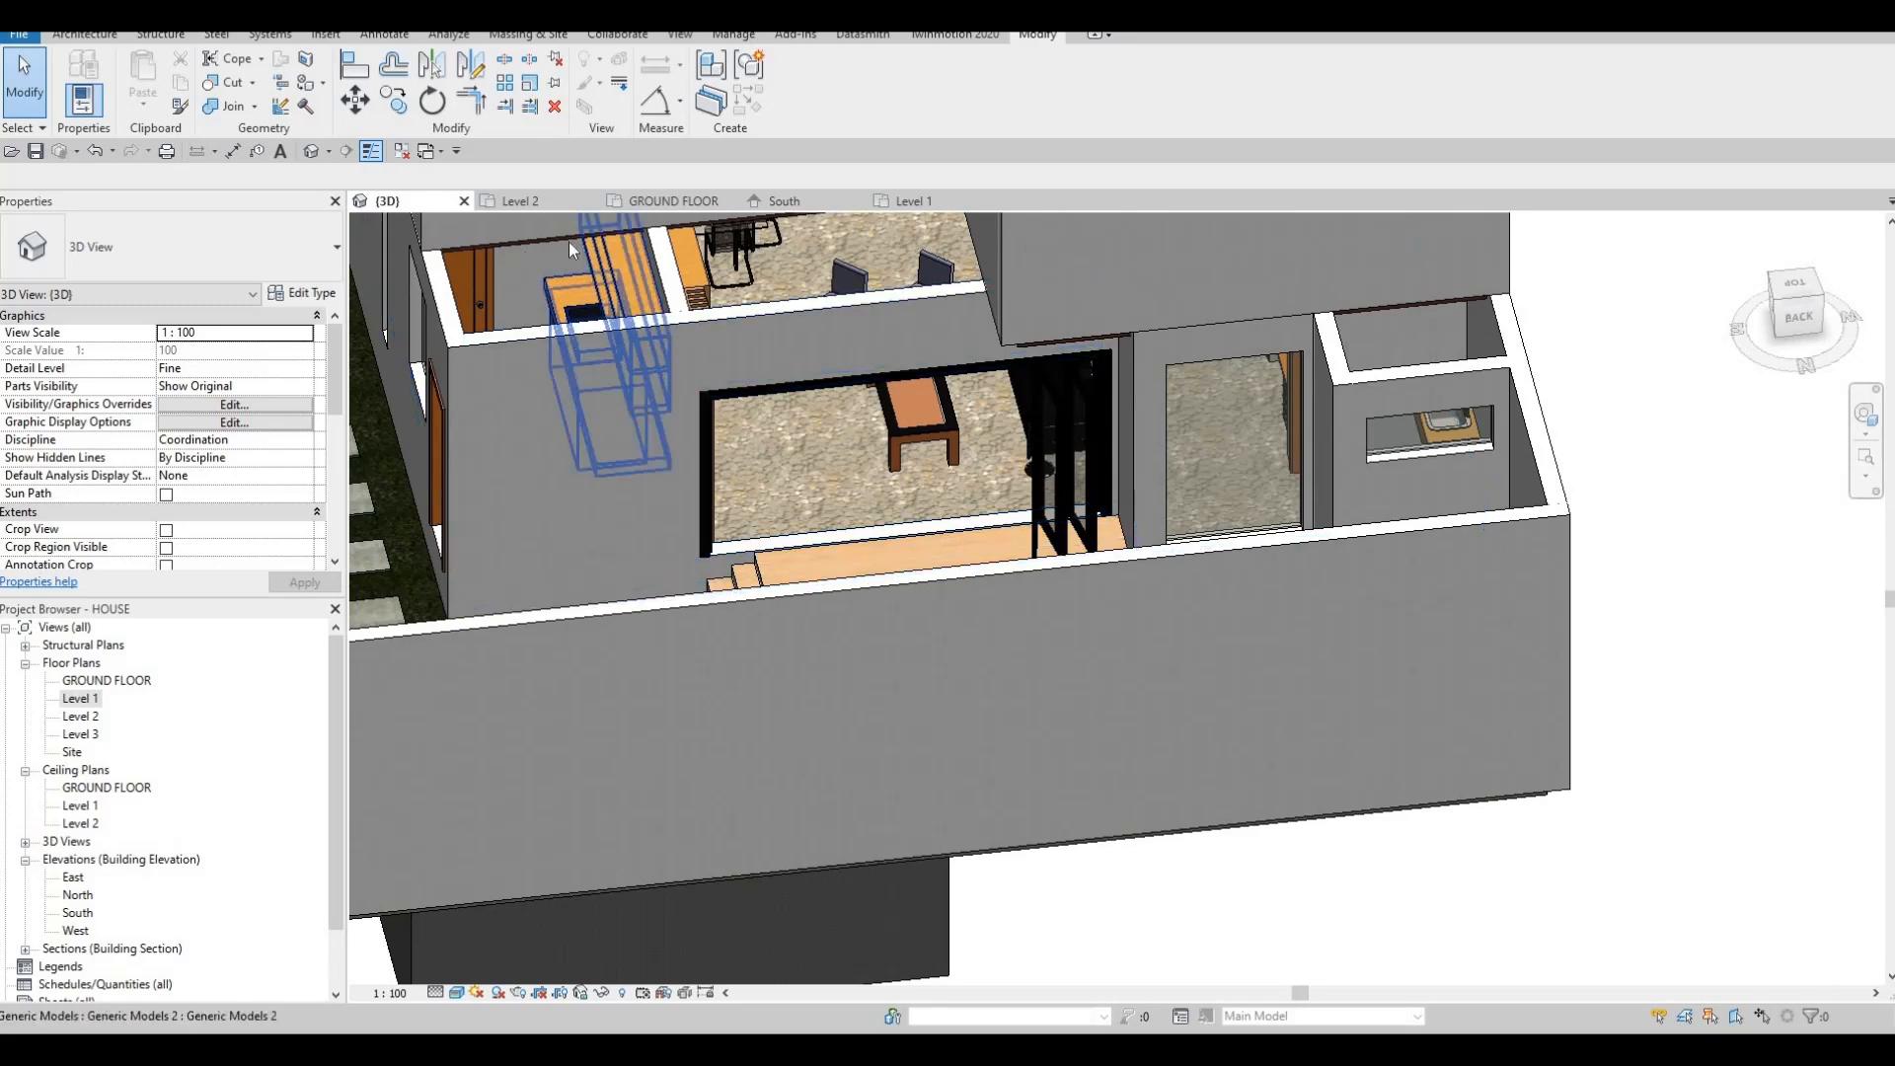
{"action": "left_click", "coordinate": [1071, 444]}
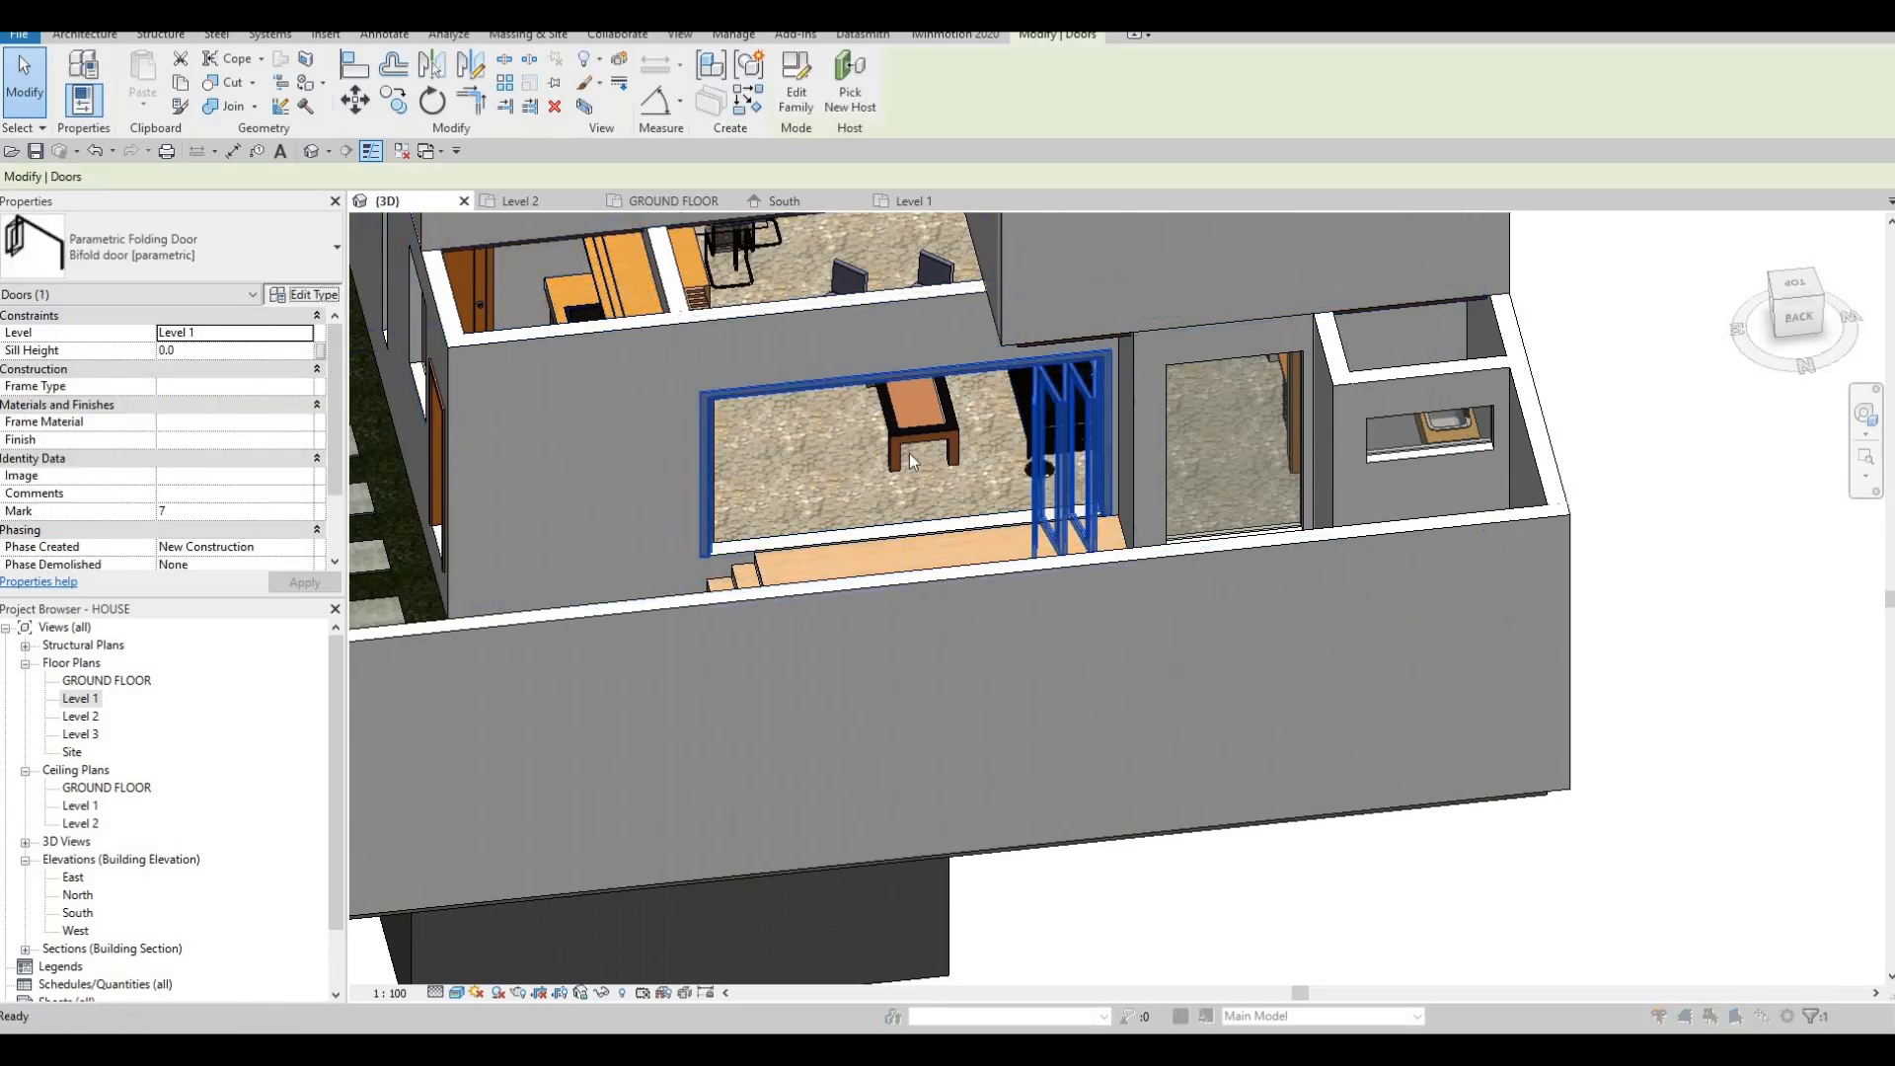
{"action": "scroll", "coordinate": [934, 608], "scroll_direction": "down", "scroll_amount": 10}
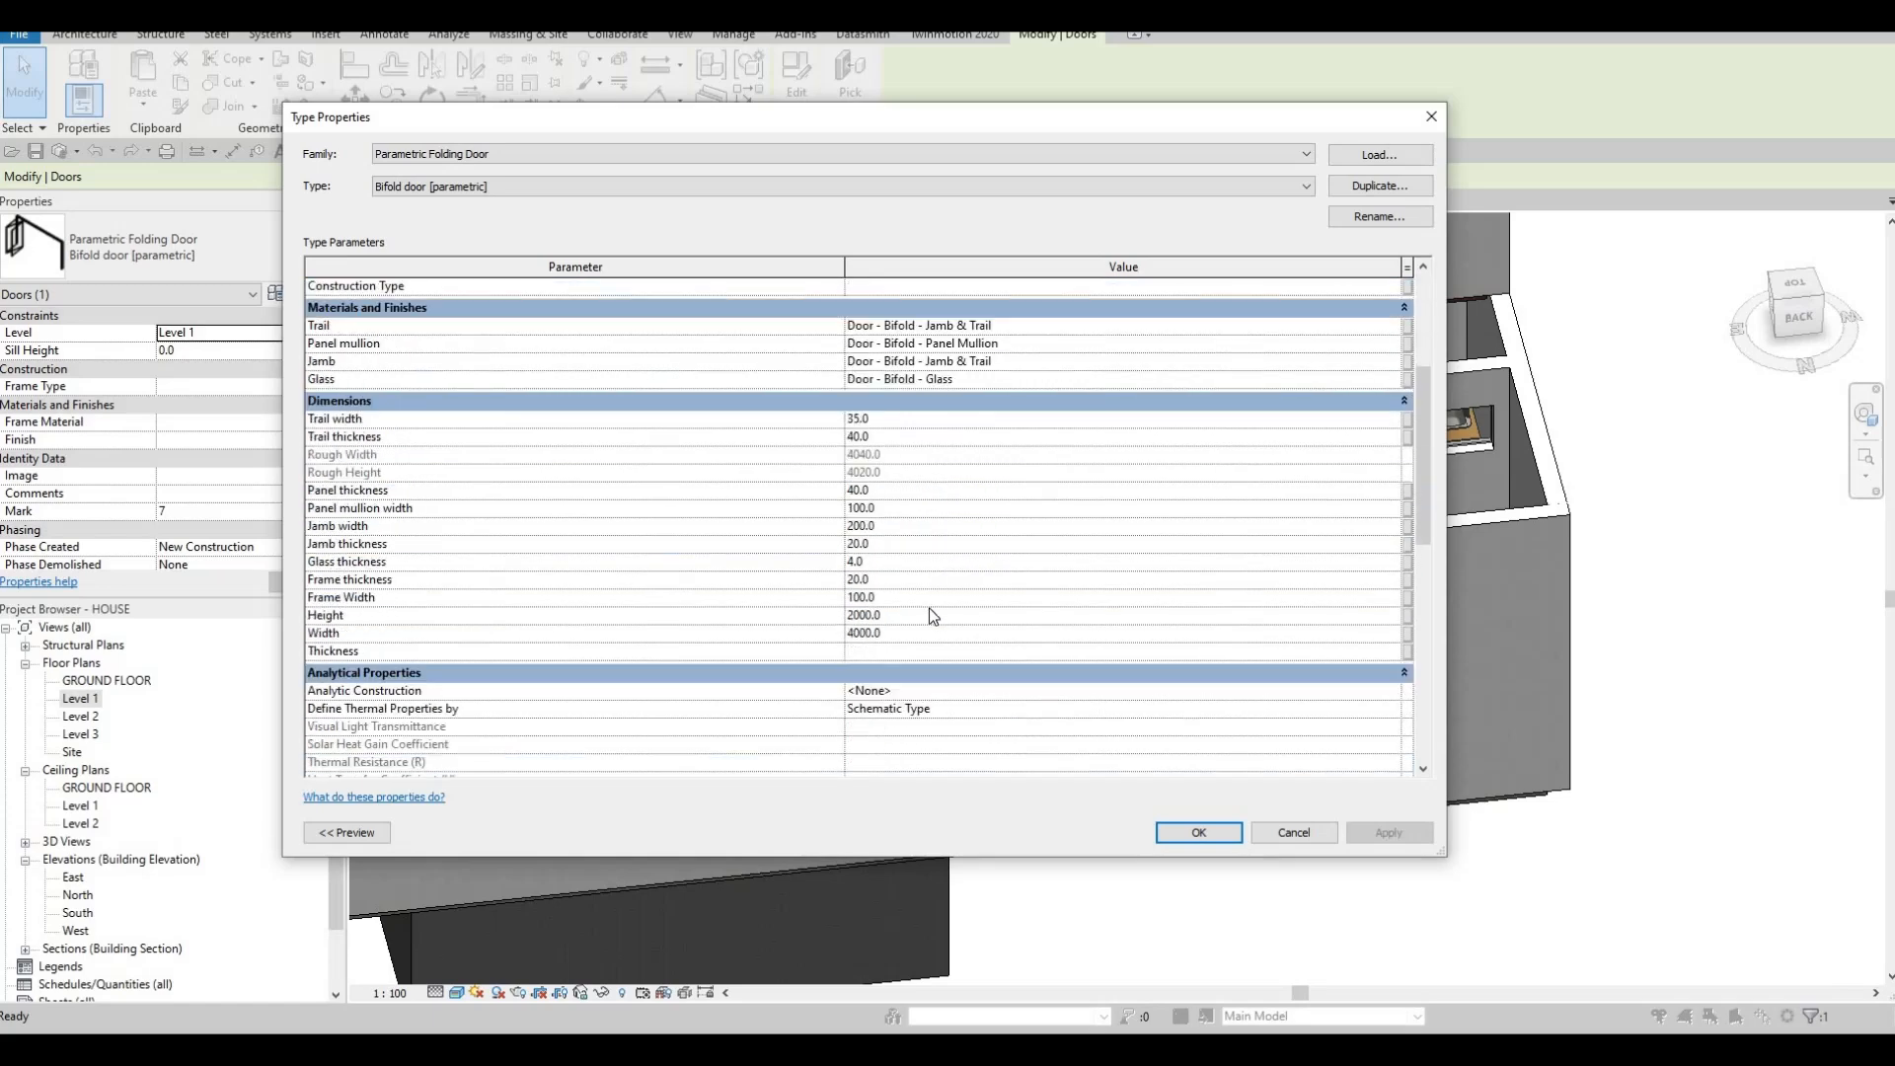
{"action": "scroll", "coordinate": [927, 614], "scroll_direction": "down", "scroll_amount": 5}
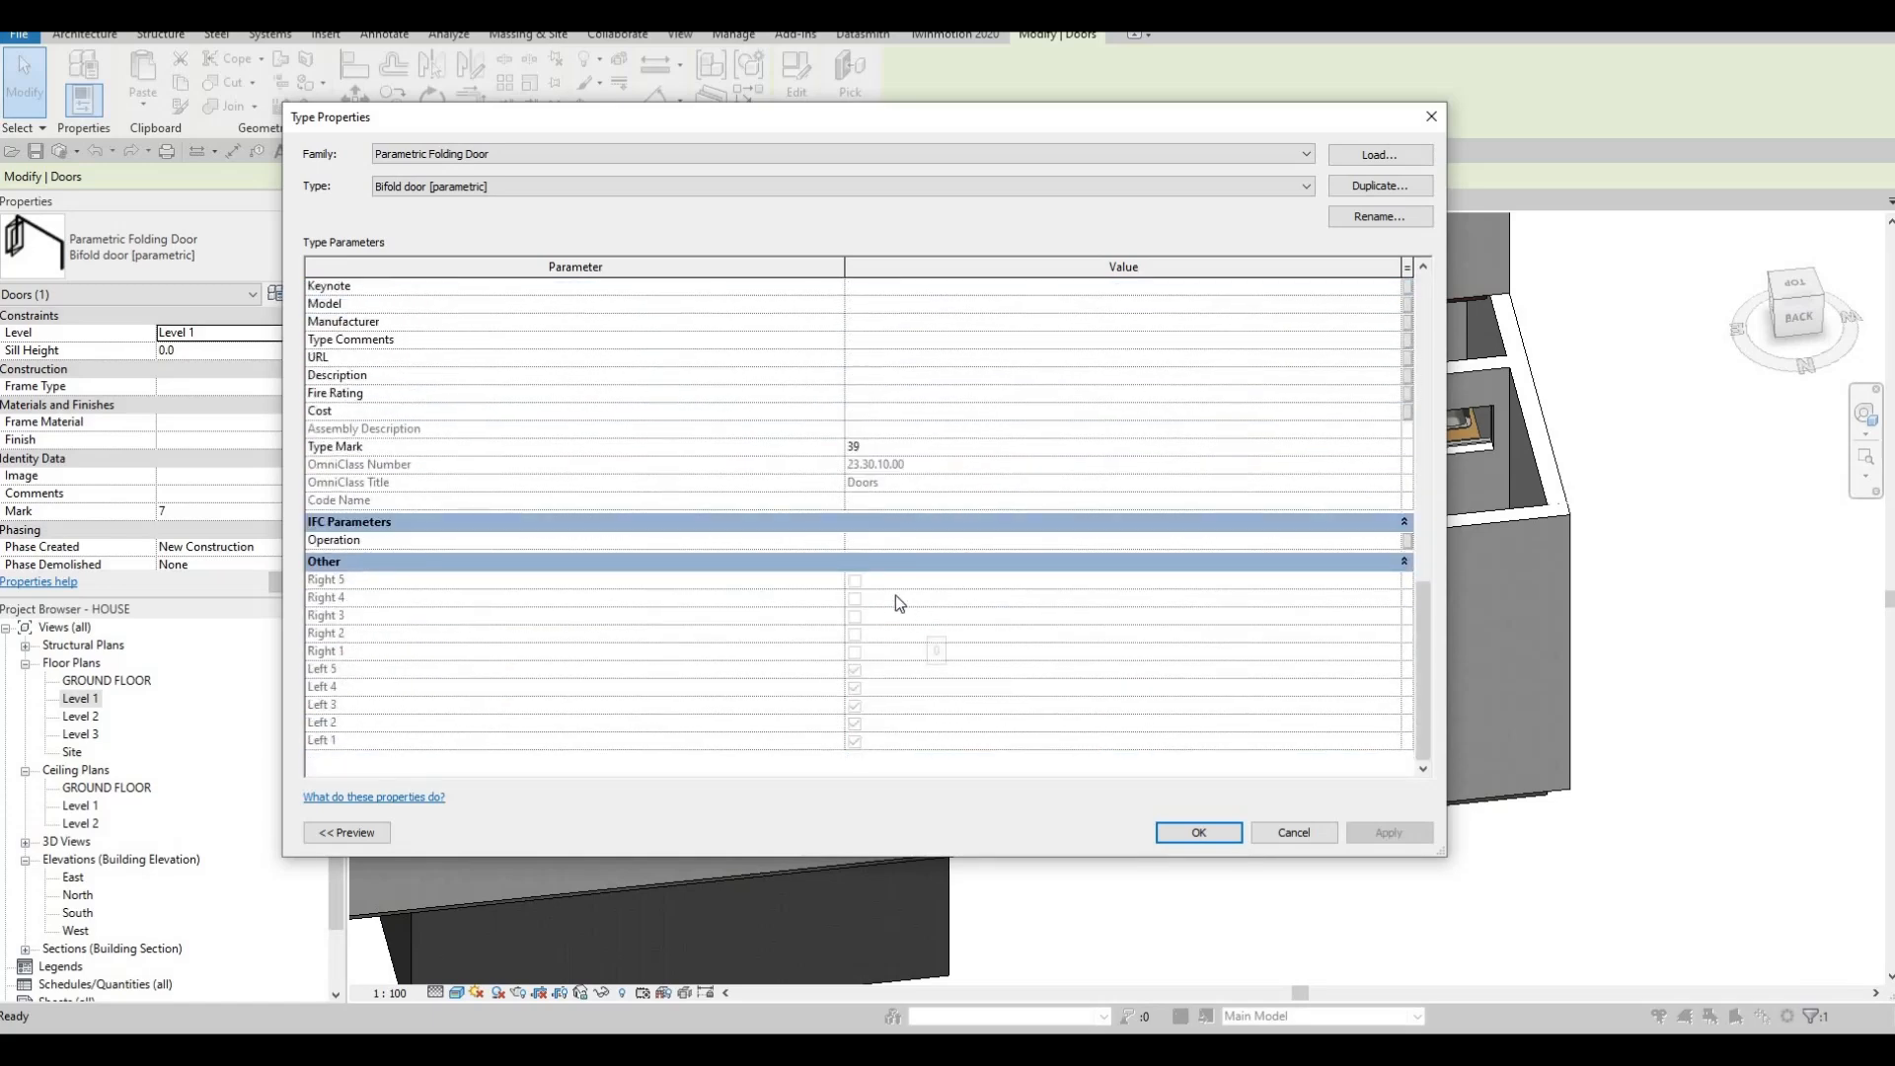
{"action": "scroll", "coordinate": [896, 595], "scroll_direction": "up", "scroll_amount": 10}
{"action": "key", "text": "Escape"}
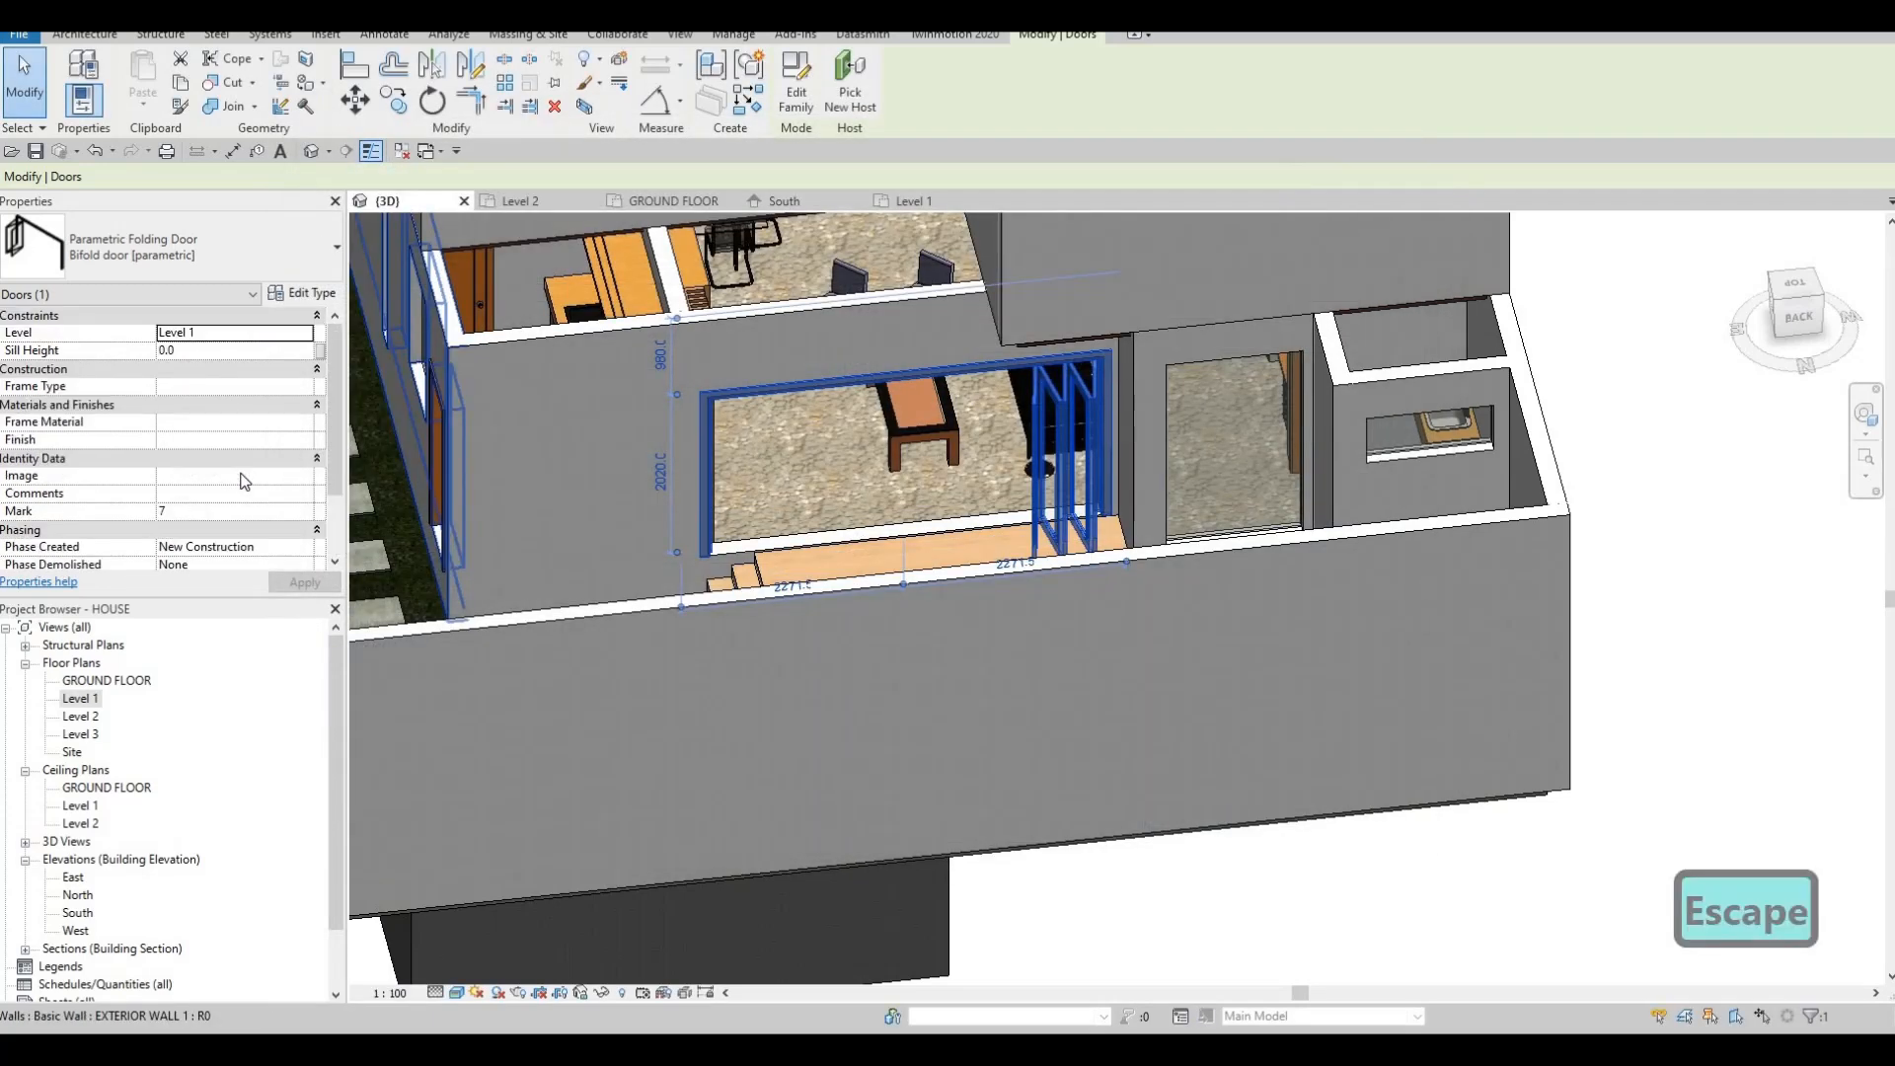
Set the folding door type's number of left panels to 8.
{"action": "scroll", "coordinate": [297, 358], "scroll_direction": "down", "scroll_amount": 2}
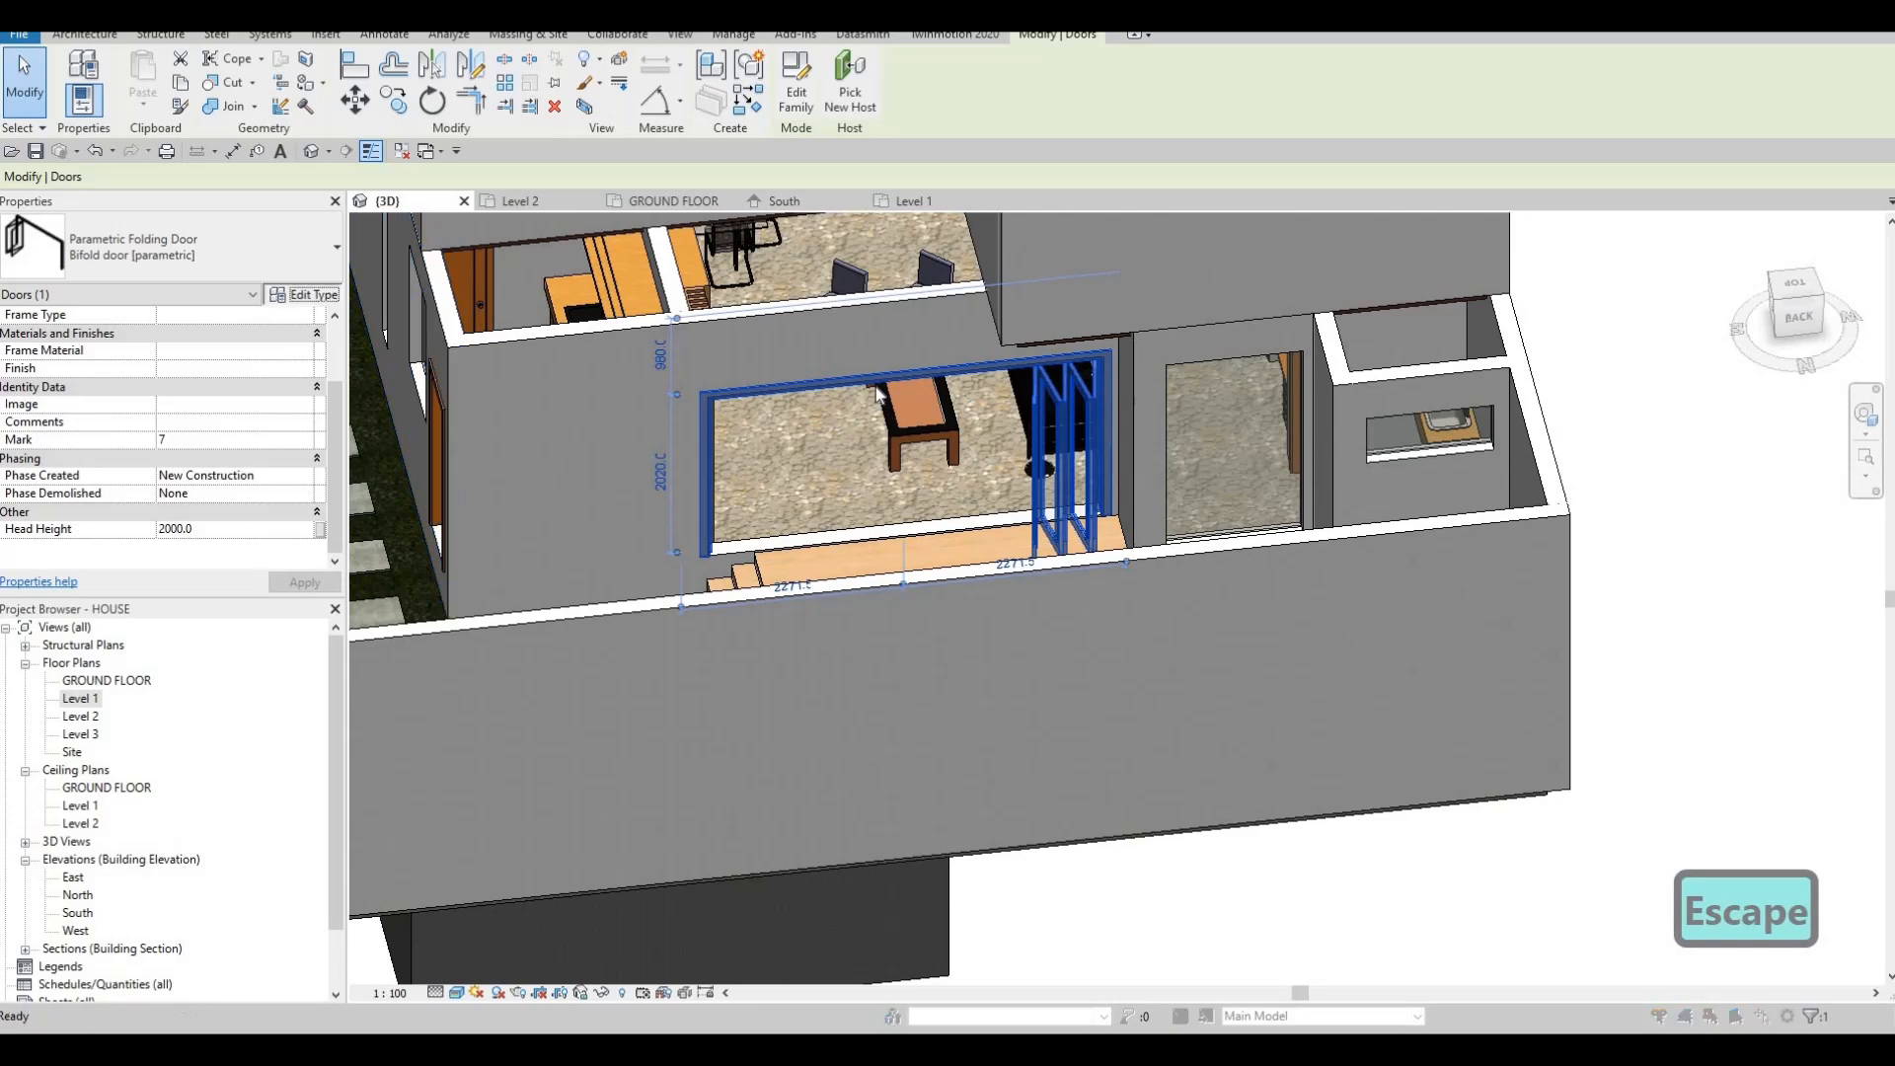
{"action": "left_click", "coordinate": [304, 294]}
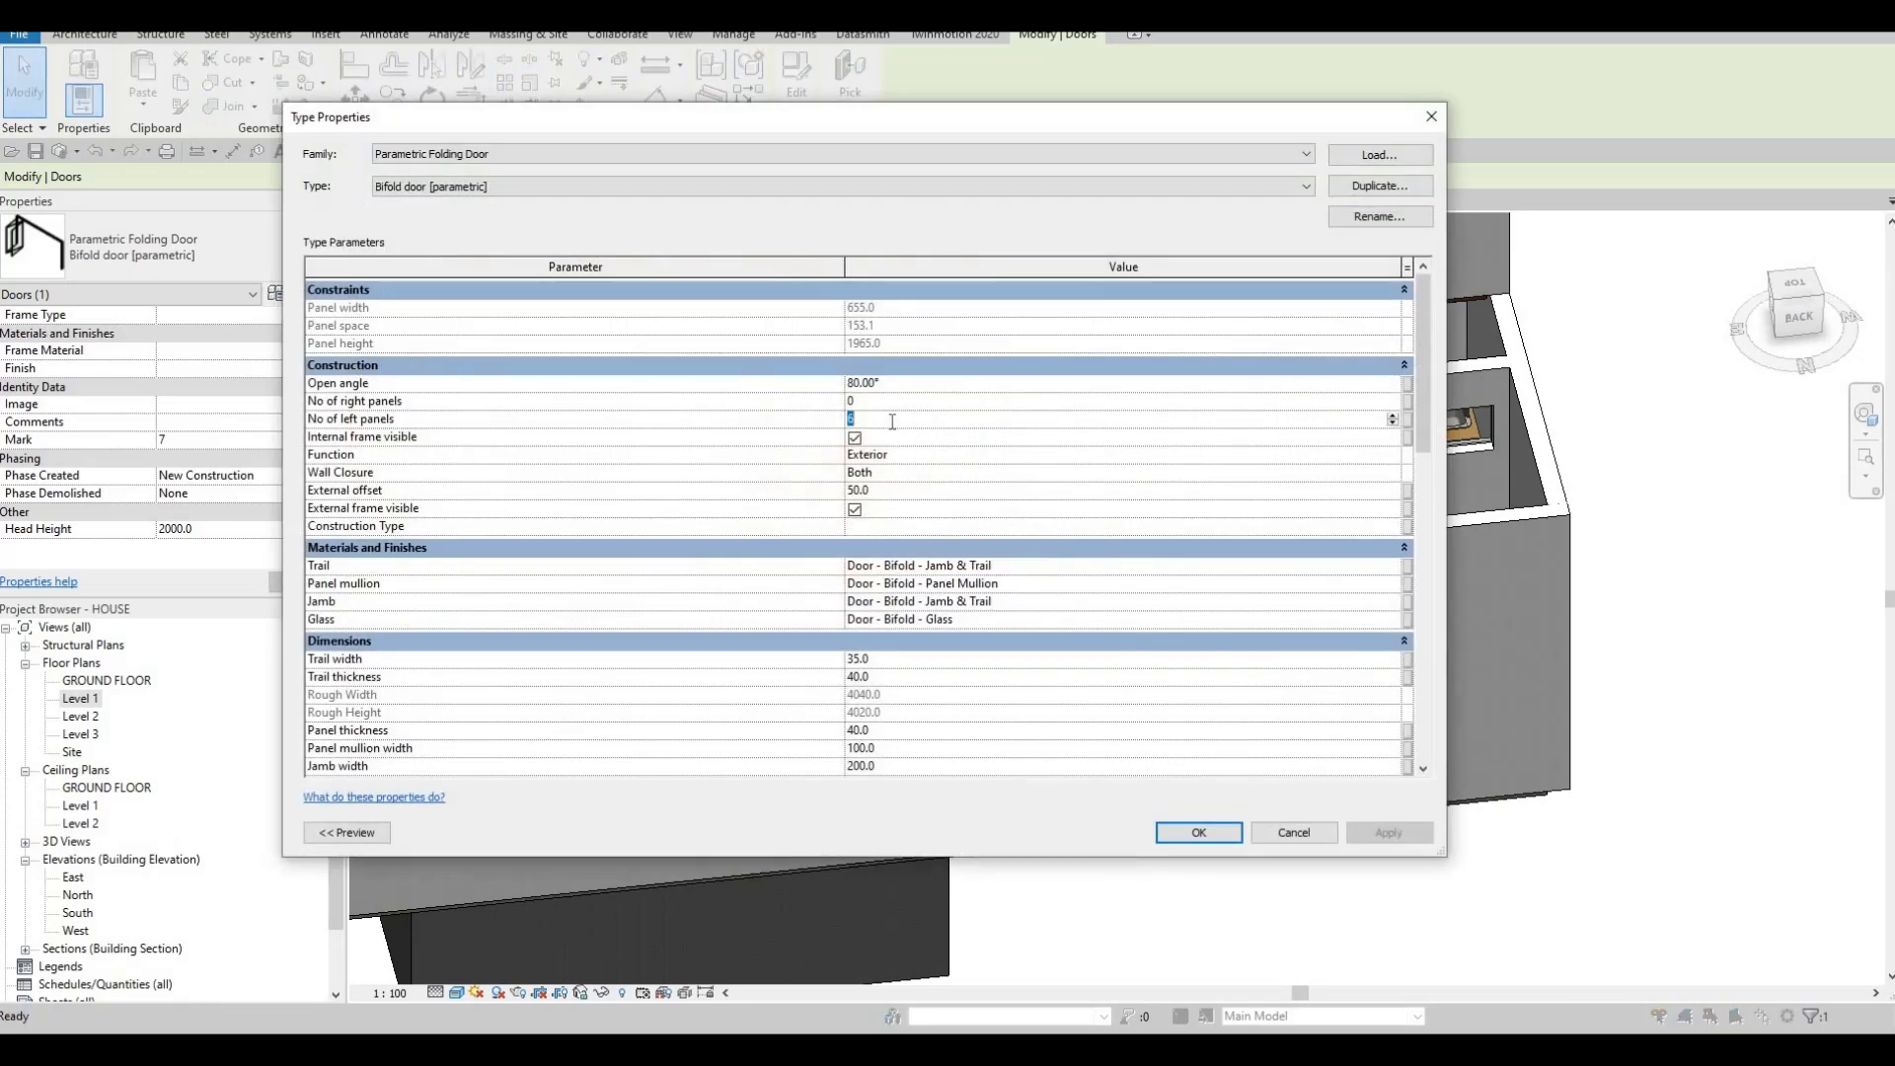
{"action": "left_click", "coordinate": [1200, 833]}
{"action": "key", "text": "Escape"}
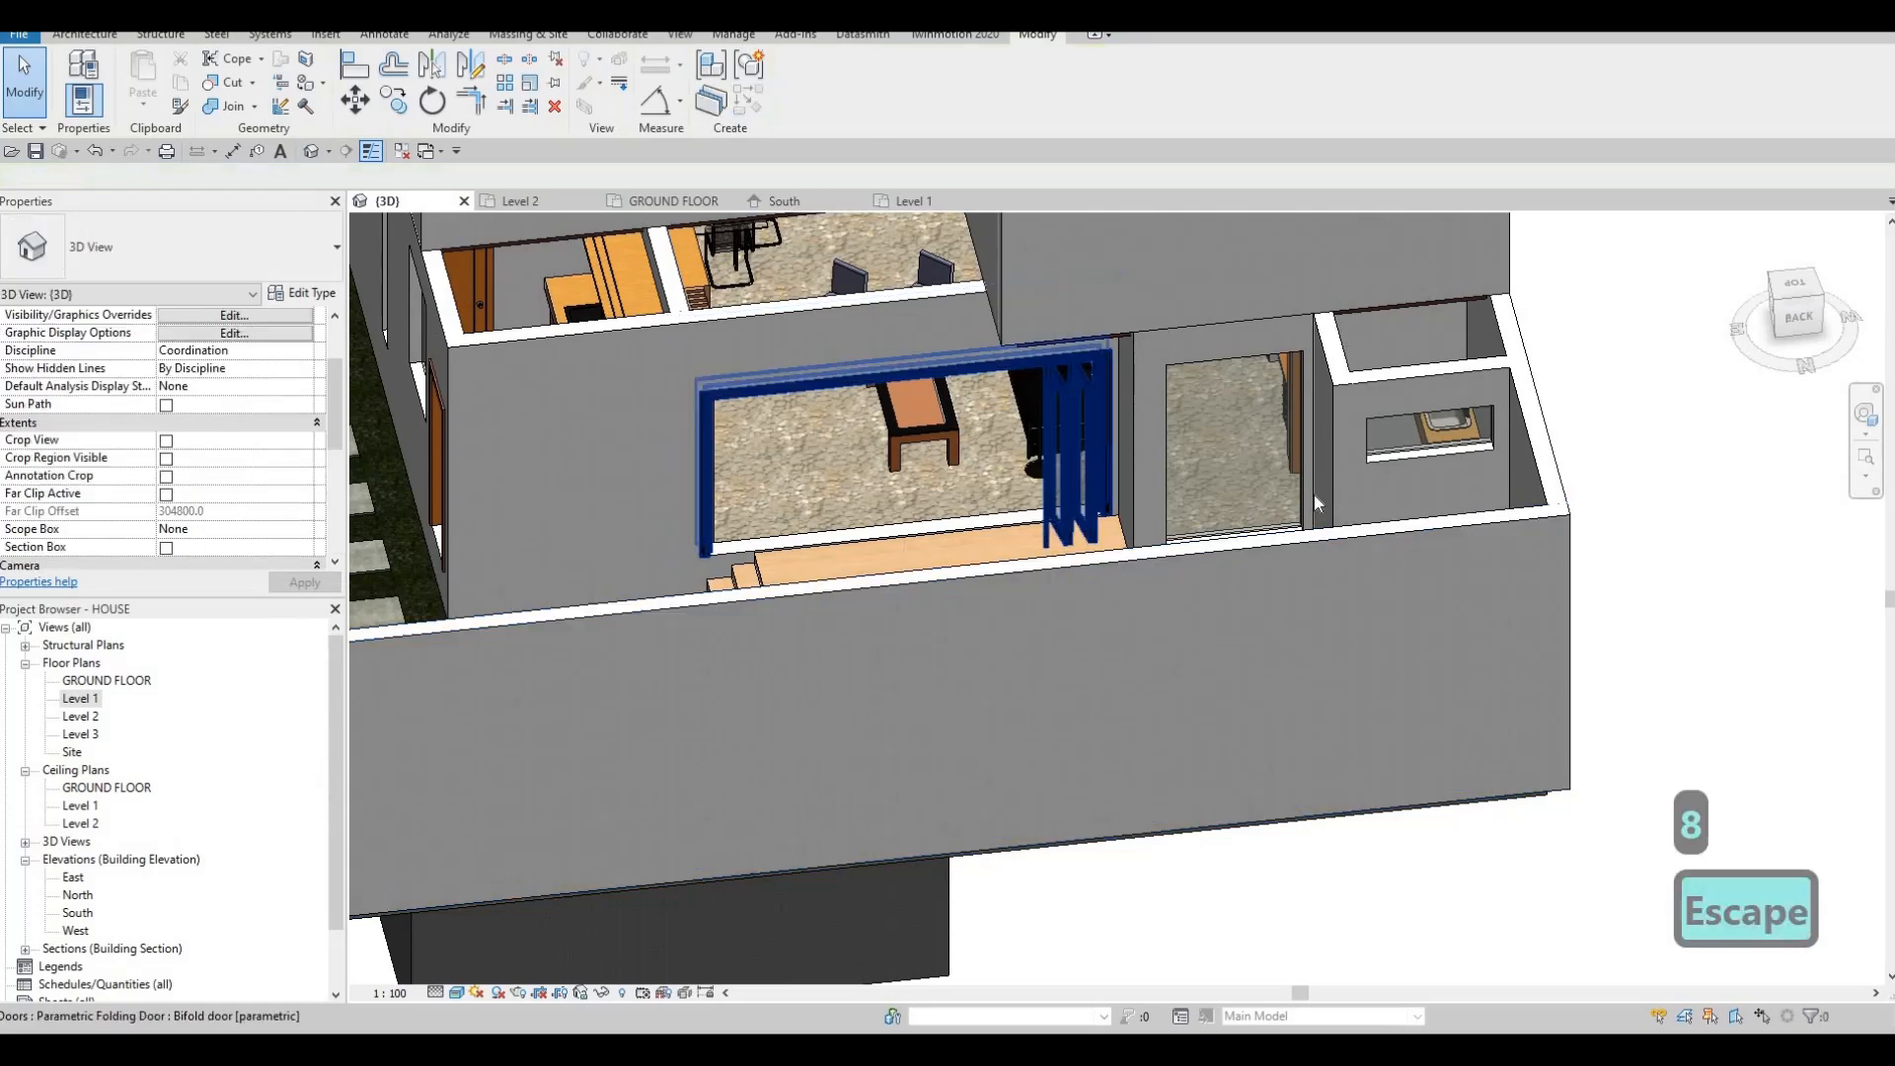
Inspect the deck steps, side garden slabs, folding door and the exposed upper floor edges above it in the 3D view.
{"action": "scroll", "coordinate": [1081, 602], "scroll_direction": "up", "scroll_amount": 3}
{"action": "middle_click_drag", "start_coordinate": [1081, 602], "coordinate": [1058, 708], "text": "shift"}
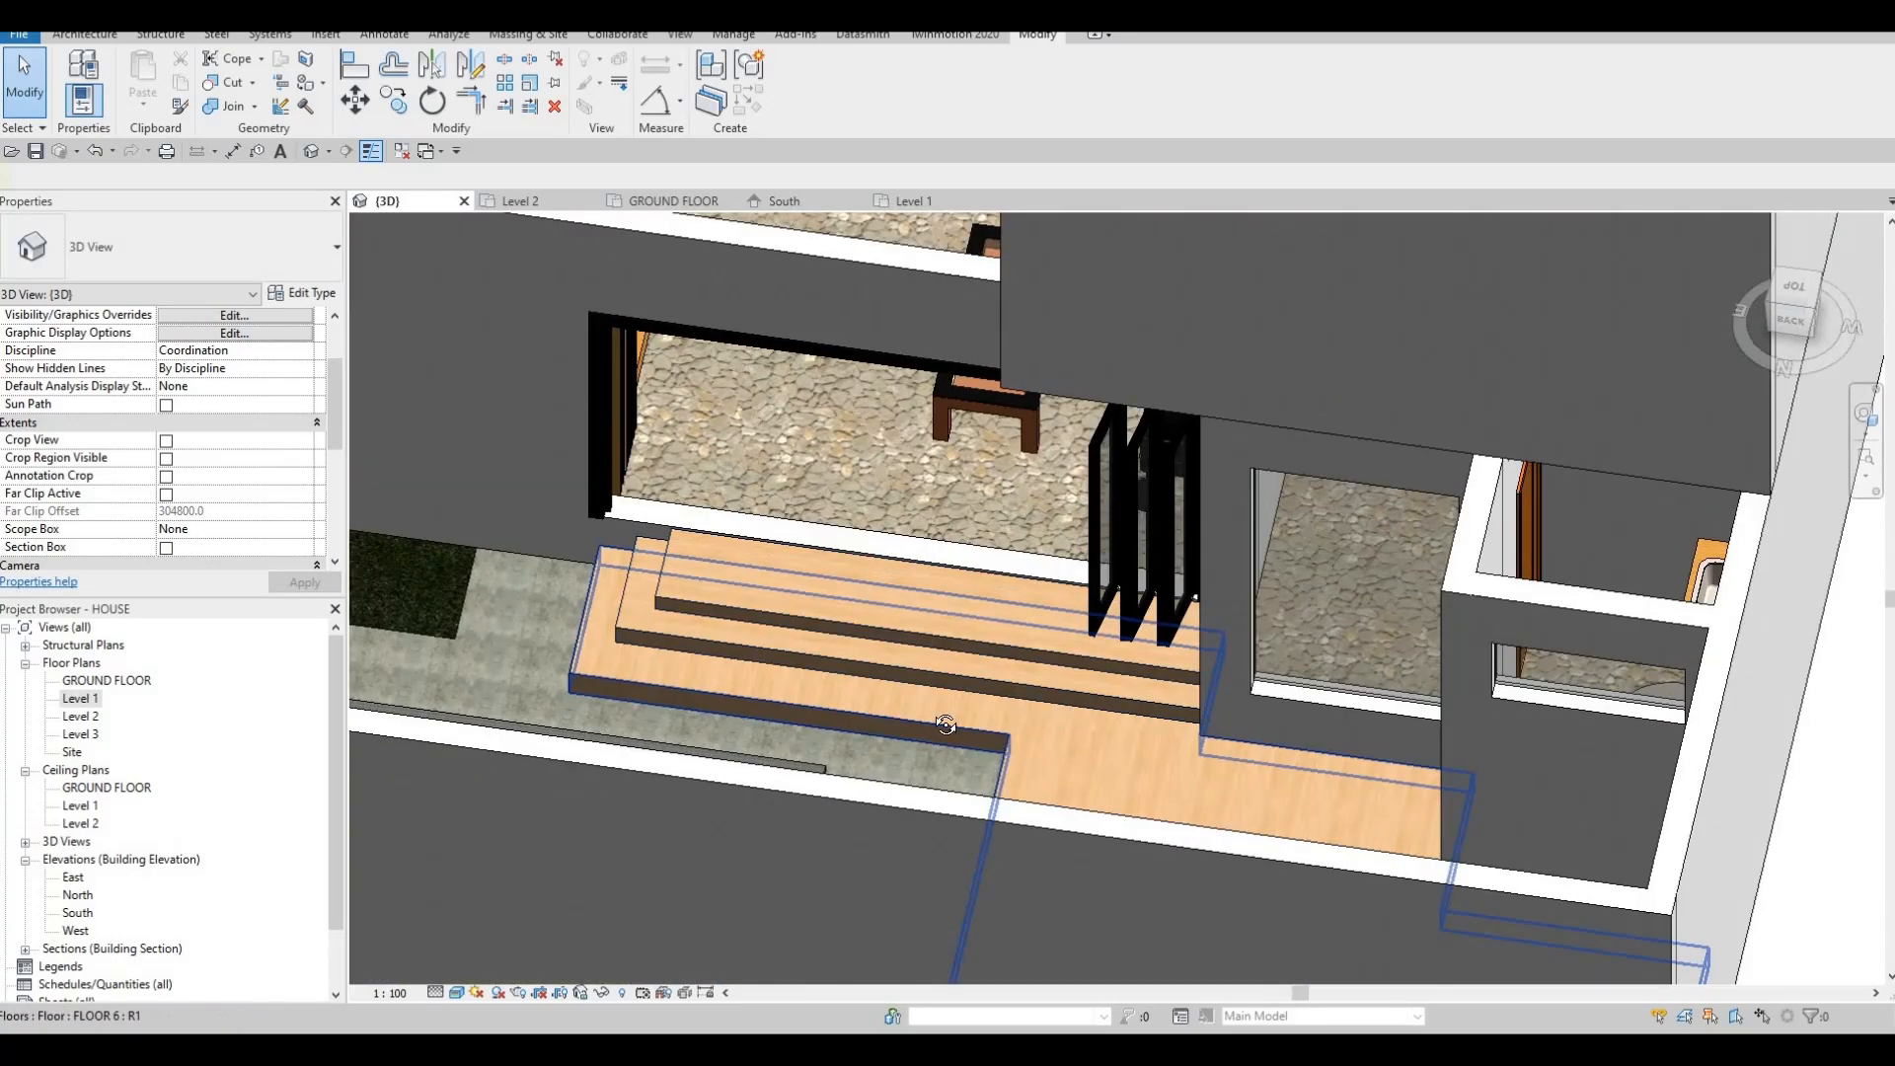
{"action": "middle_click_drag", "start_coordinate": [945, 725], "coordinate": [876, 448], "text": "shift"}
{"action": "scroll", "coordinate": [896, 473], "scroll_direction": "up", "scroll_amount": 2}
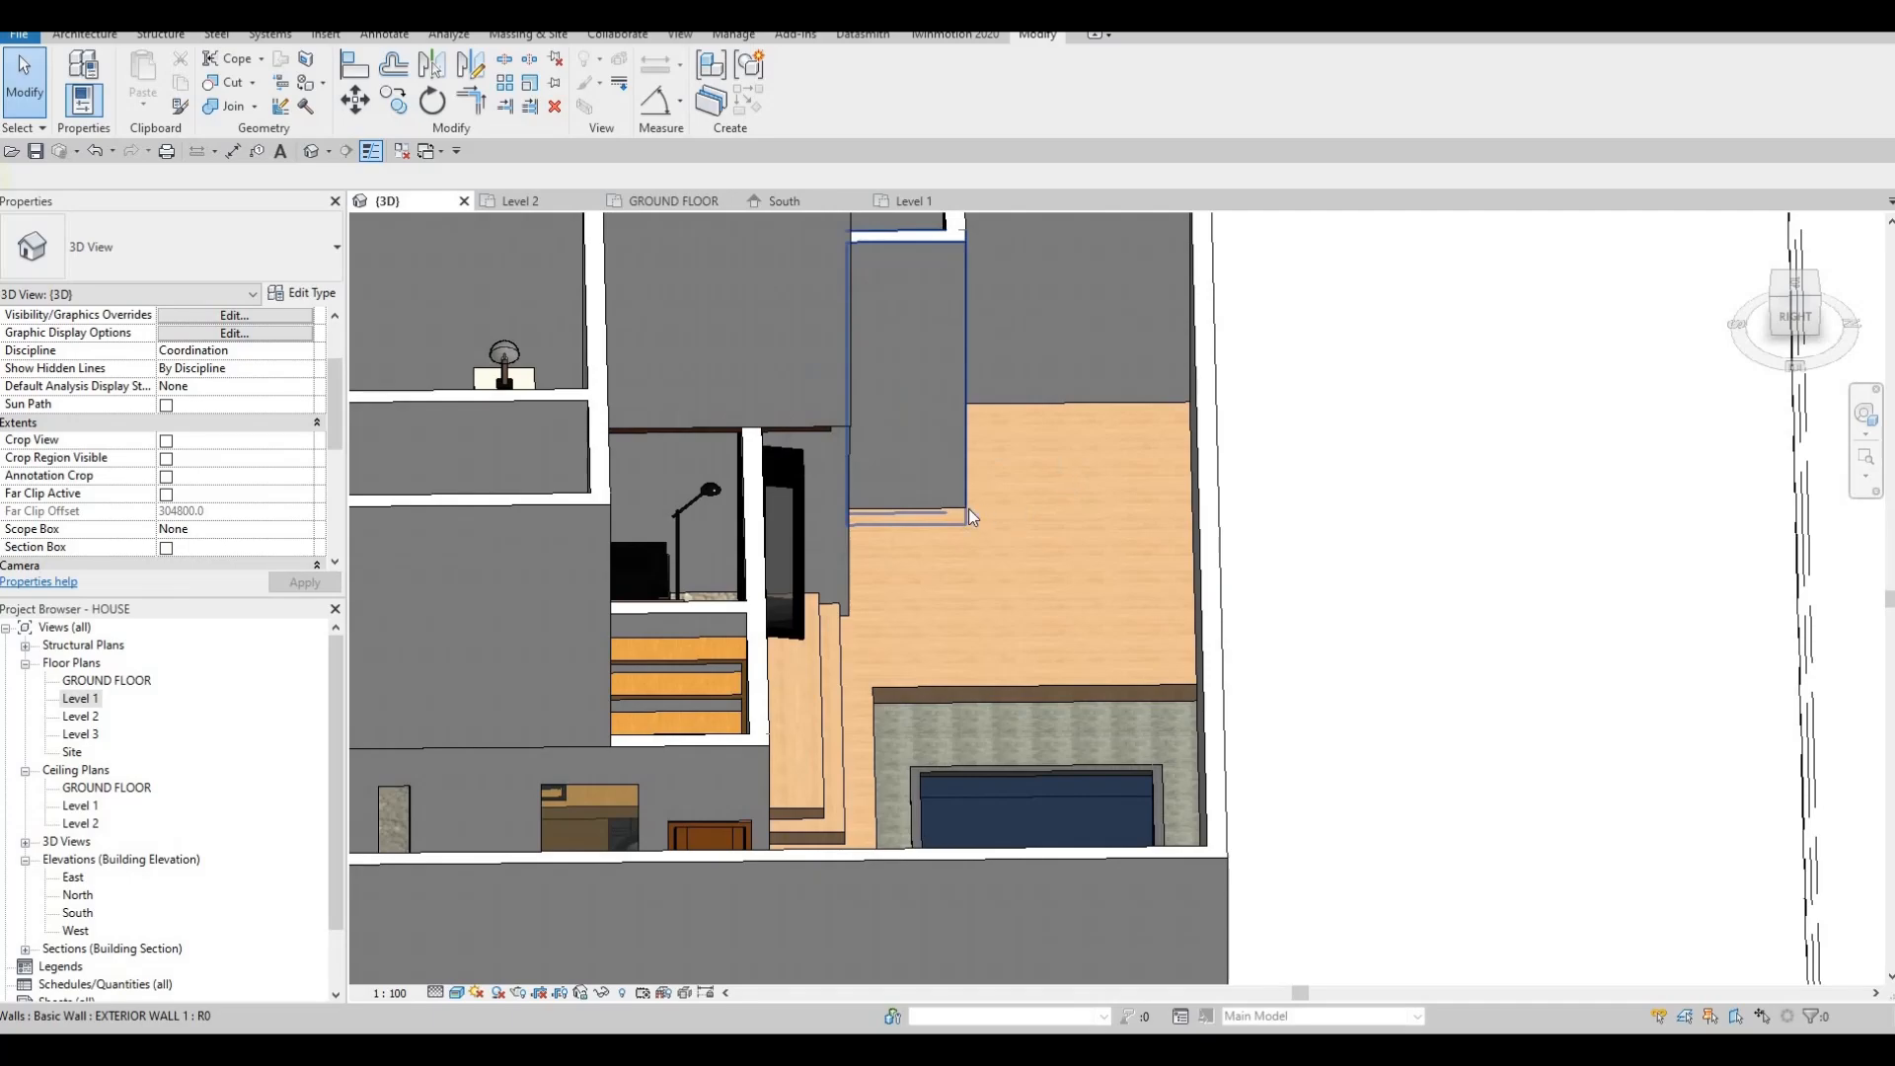
{"action": "middle_click_drag", "start_coordinate": [895, 642], "coordinate": [915, 893], "text": "shift"}
{"action": "middle_click_drag", "start_coordinate": [948, 766], "coordinate": [1101, 933]}
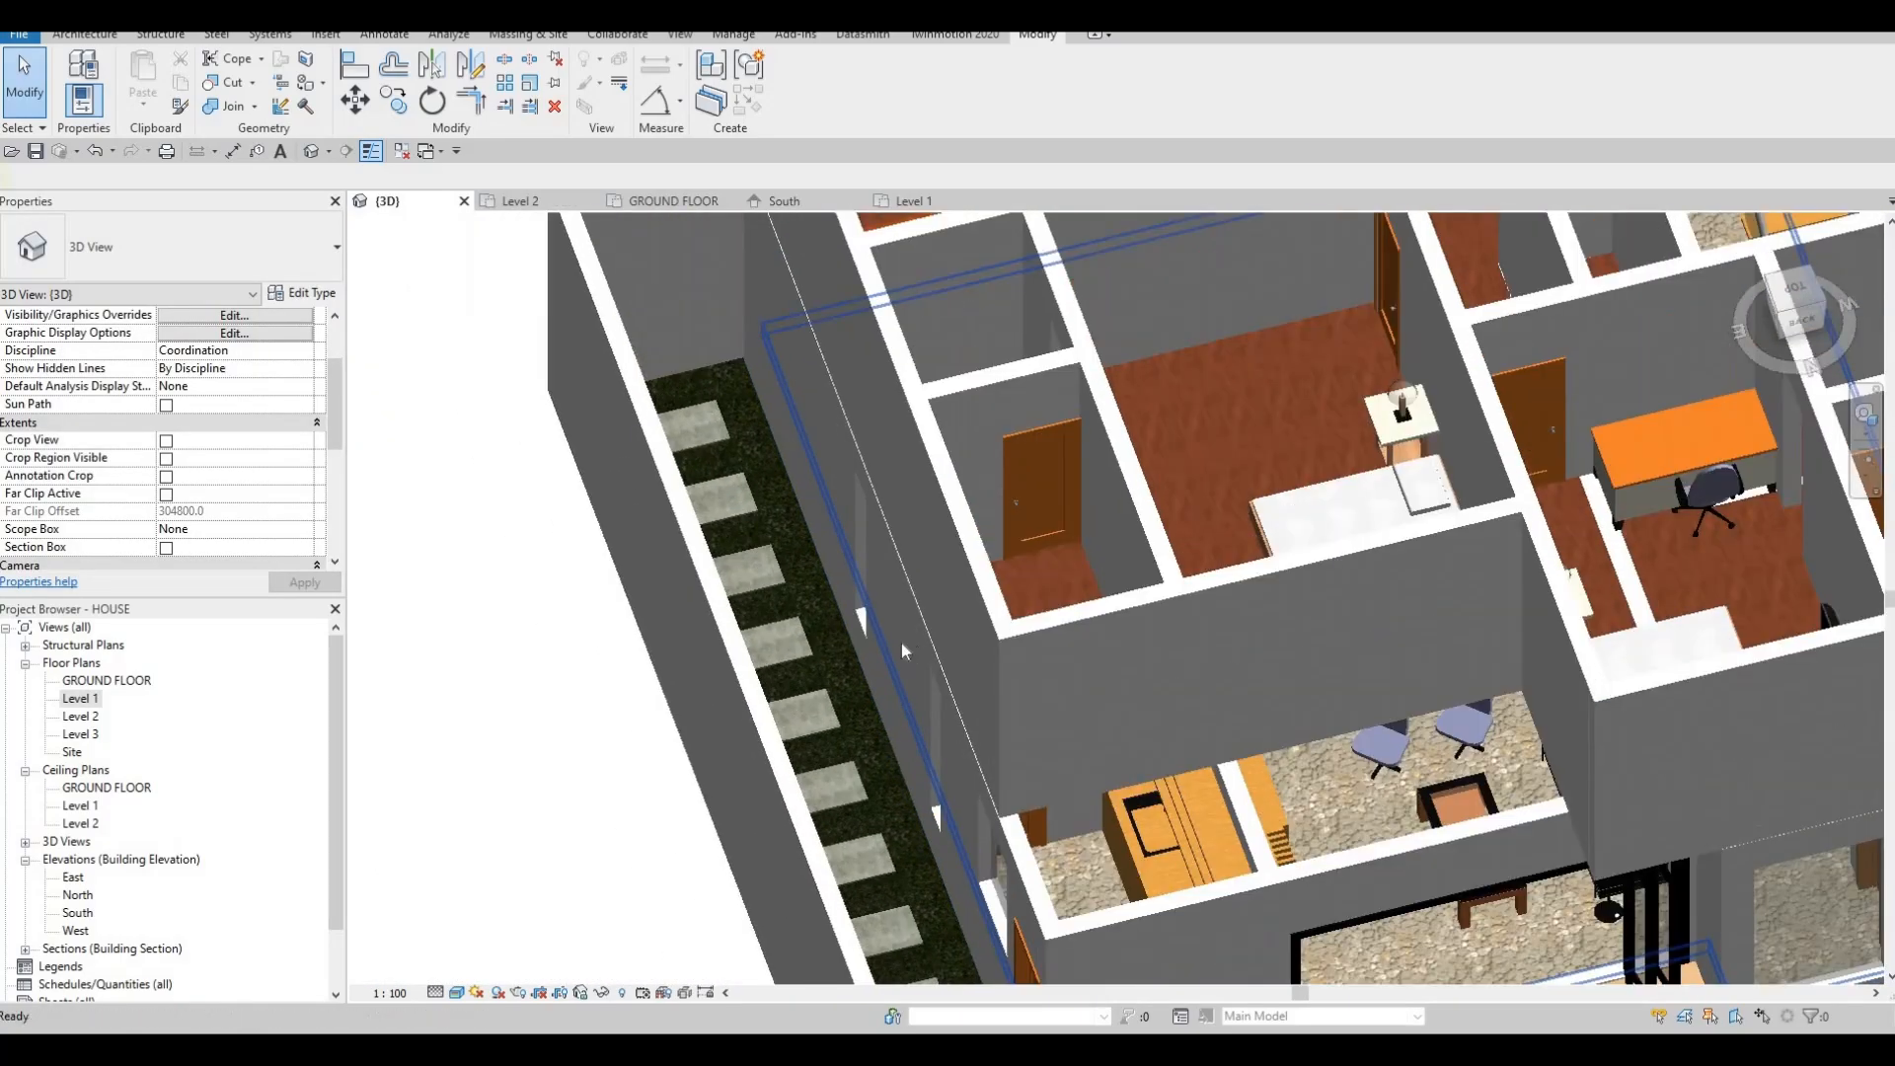
{"action": "scroll", "coordinate": [962, 788], "scroll_direction": "down", "scroll_amount": 1}
{"action": "middle_click_drag", "start_coordinate": [964, 791], "coordinate": [881, 658]}
{"action": "middle_click_drag", "start_coordinate": [1011, 741], "coordinate": [953, 494], "text": "shift"}
{"action": "scroll", "coordinate": [951, 487], "scroll_direction": "up", "scroll_amount": 6}
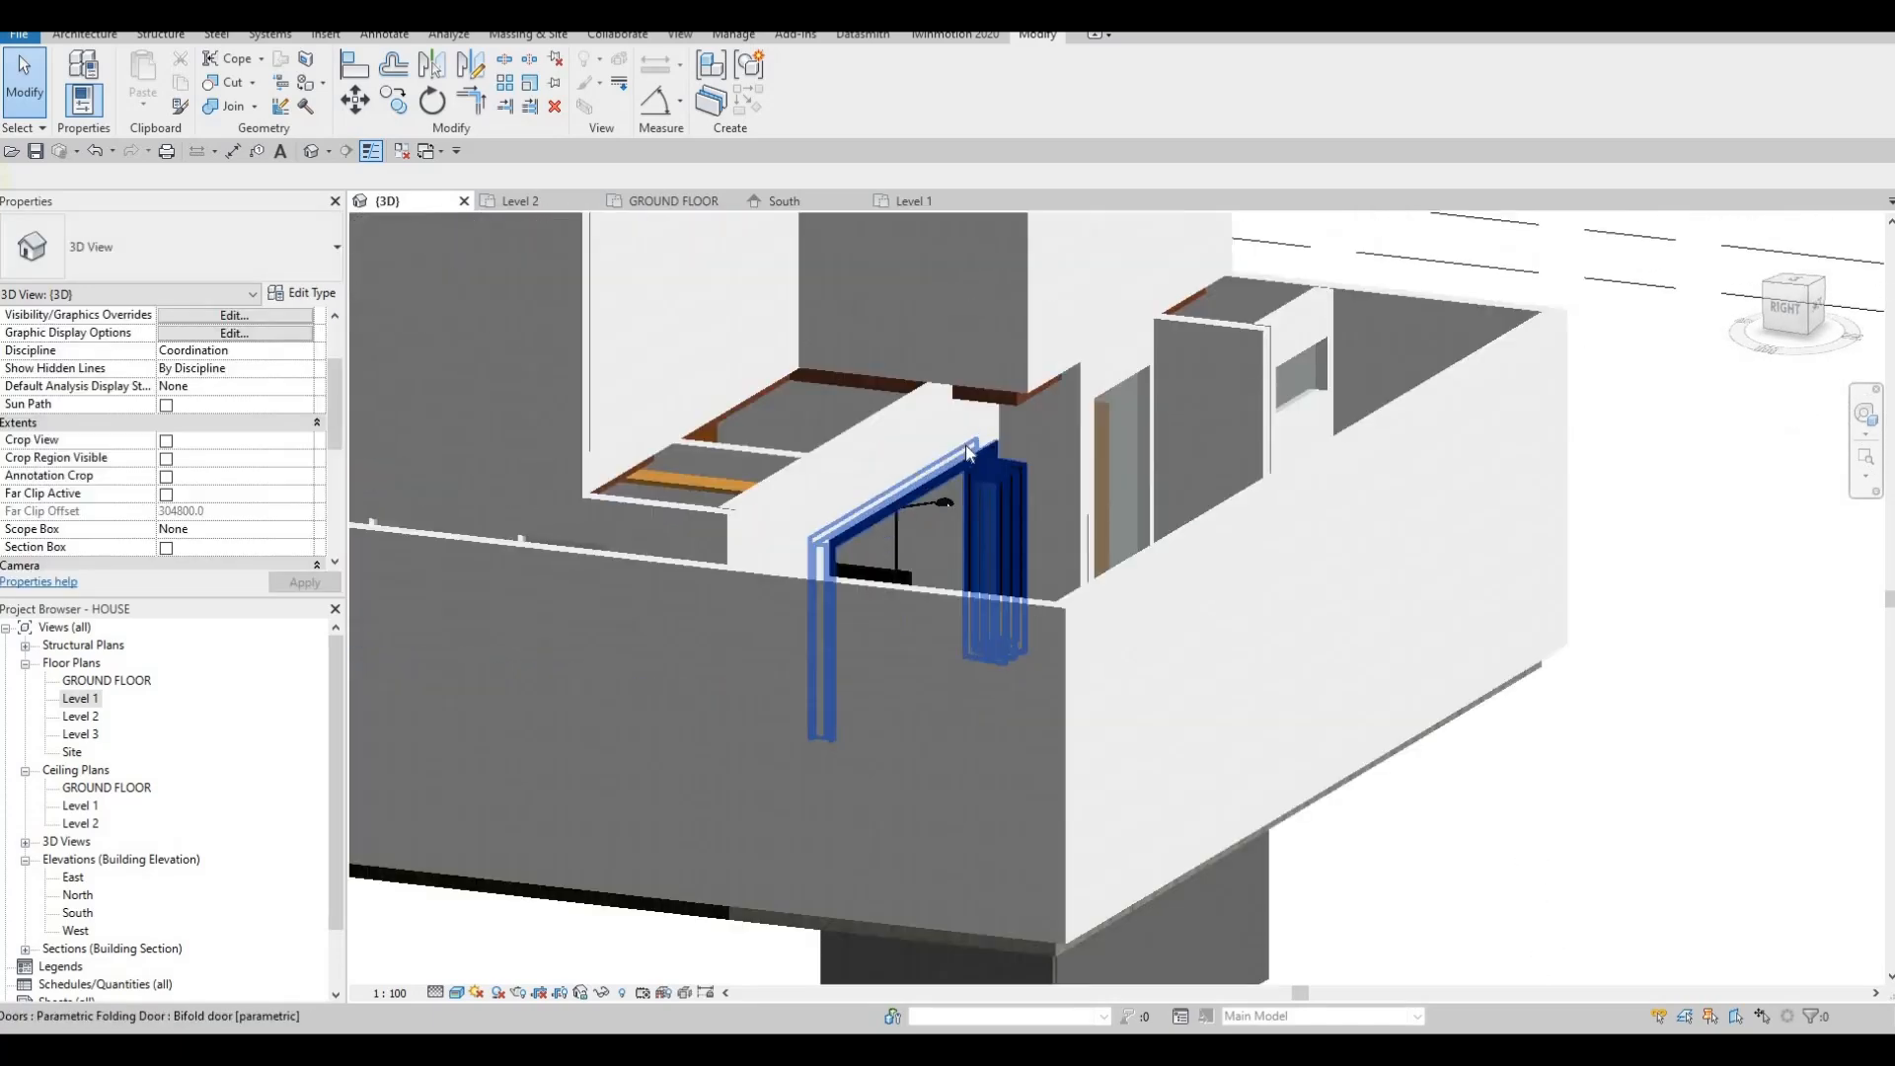
{"action": "middle_click_drag", "start_coordinate": [935, 409], "coordinate": [1002, 373], "text": "shift"}
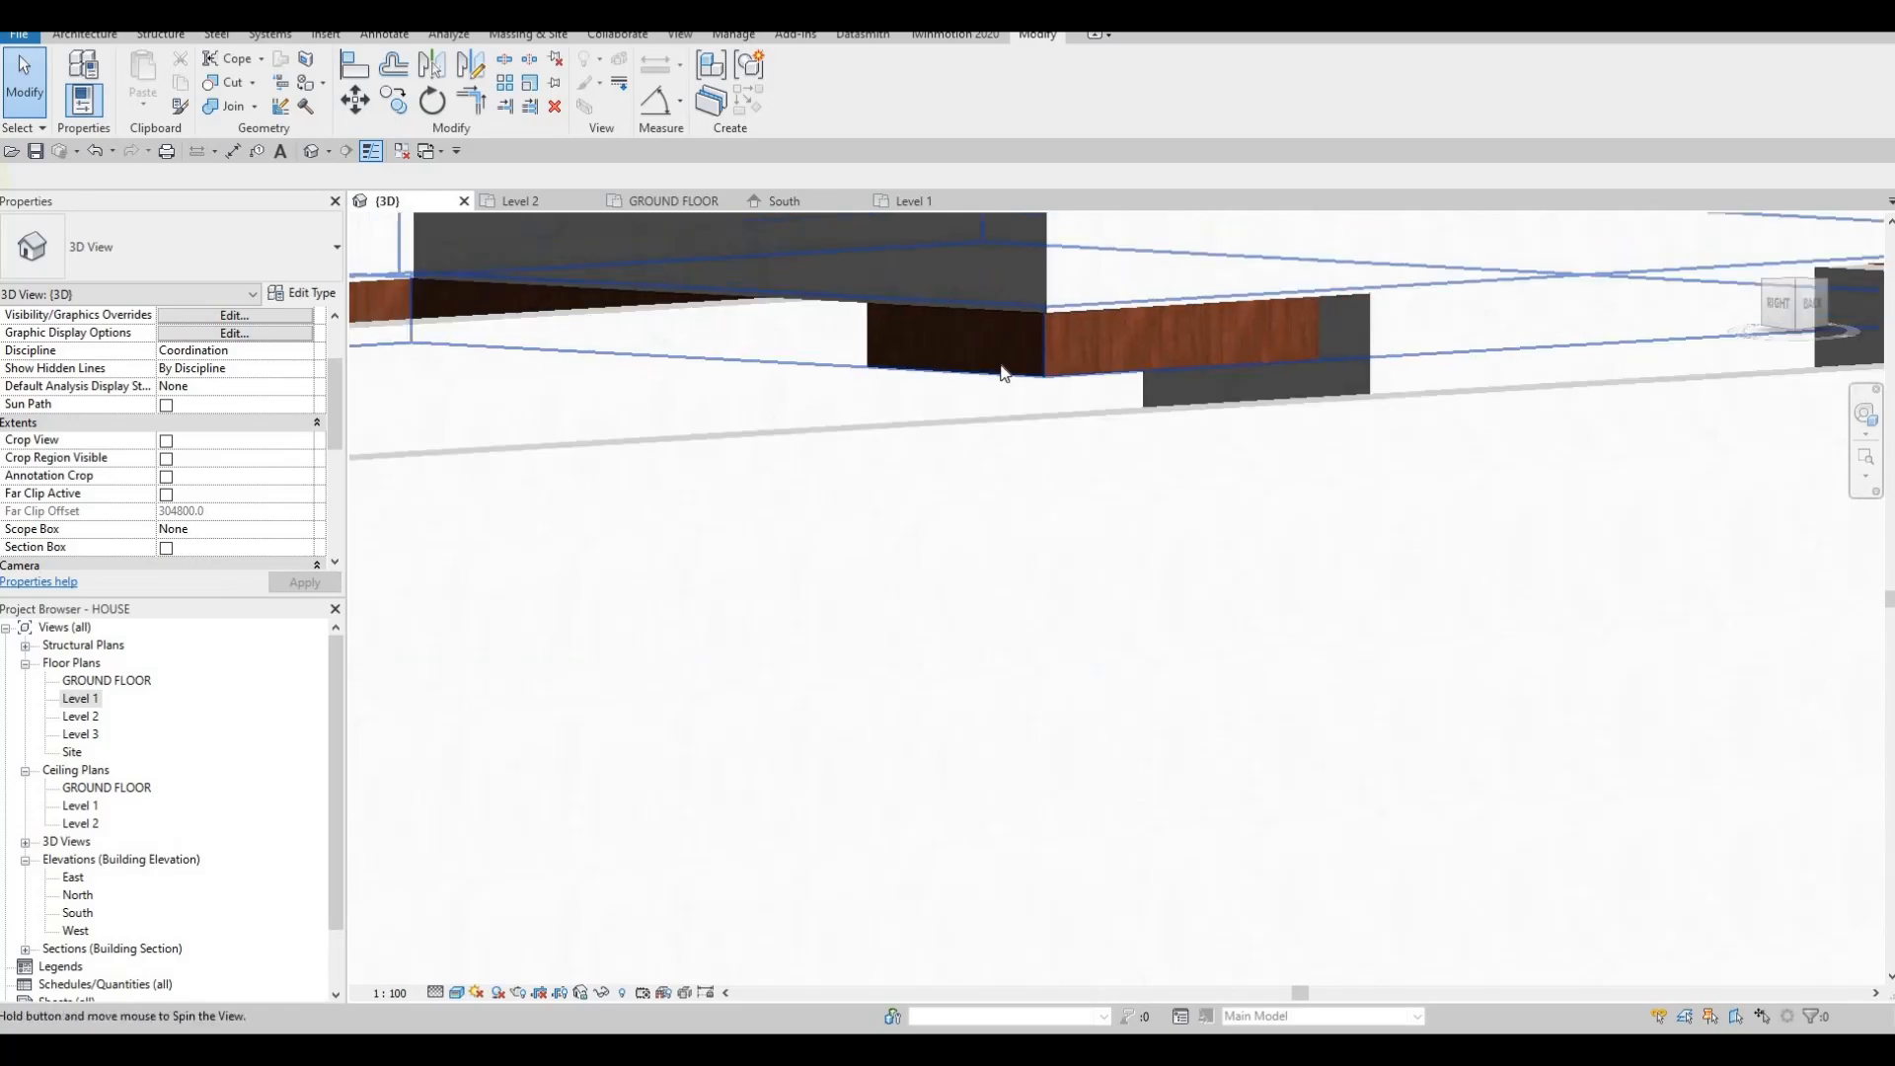
{"action": "middle_click_drag", "start_coordinate": [1171, 361], "coordinate": [1076, 441], "text": "shift"}
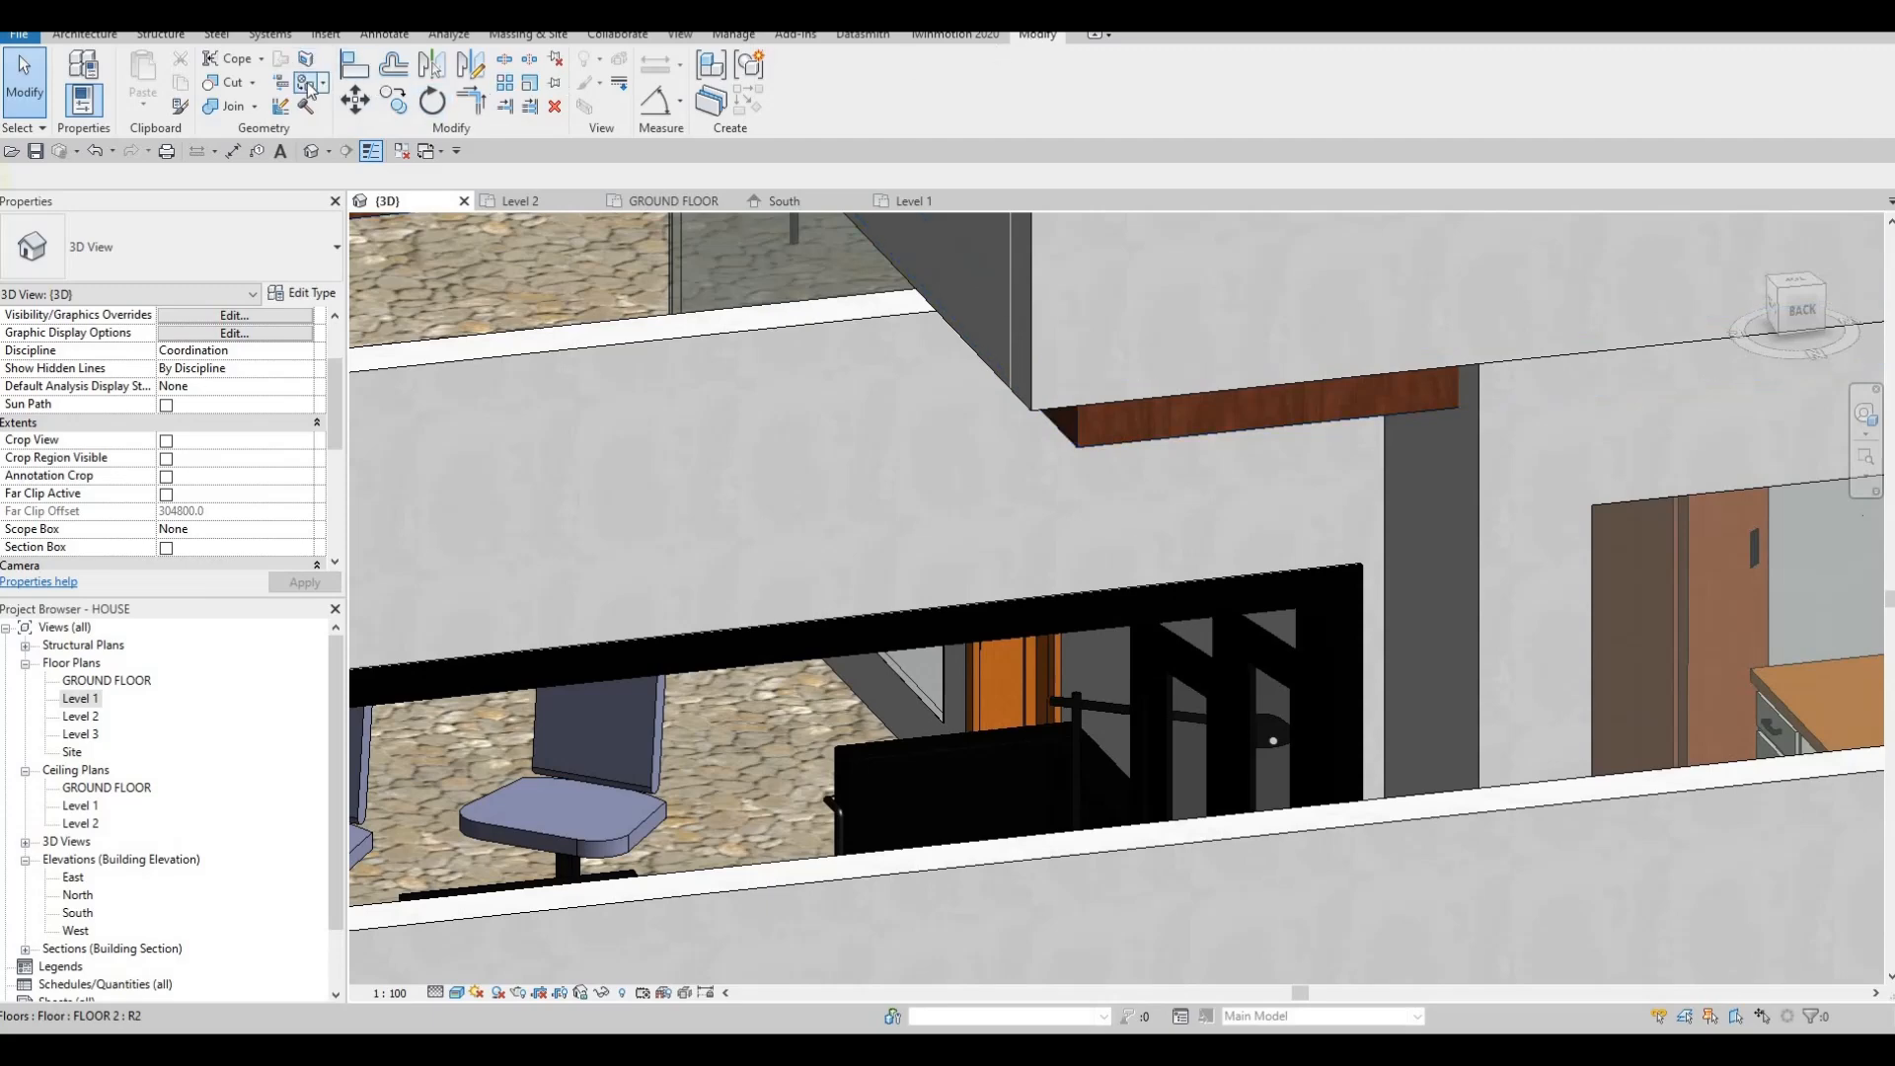
Paint the underside and exposed edge faces of the upper floor slab with the Gypsum Wall Board material.
{"action": "key", "text": "p"}
{"action": "key", "text": "t"}
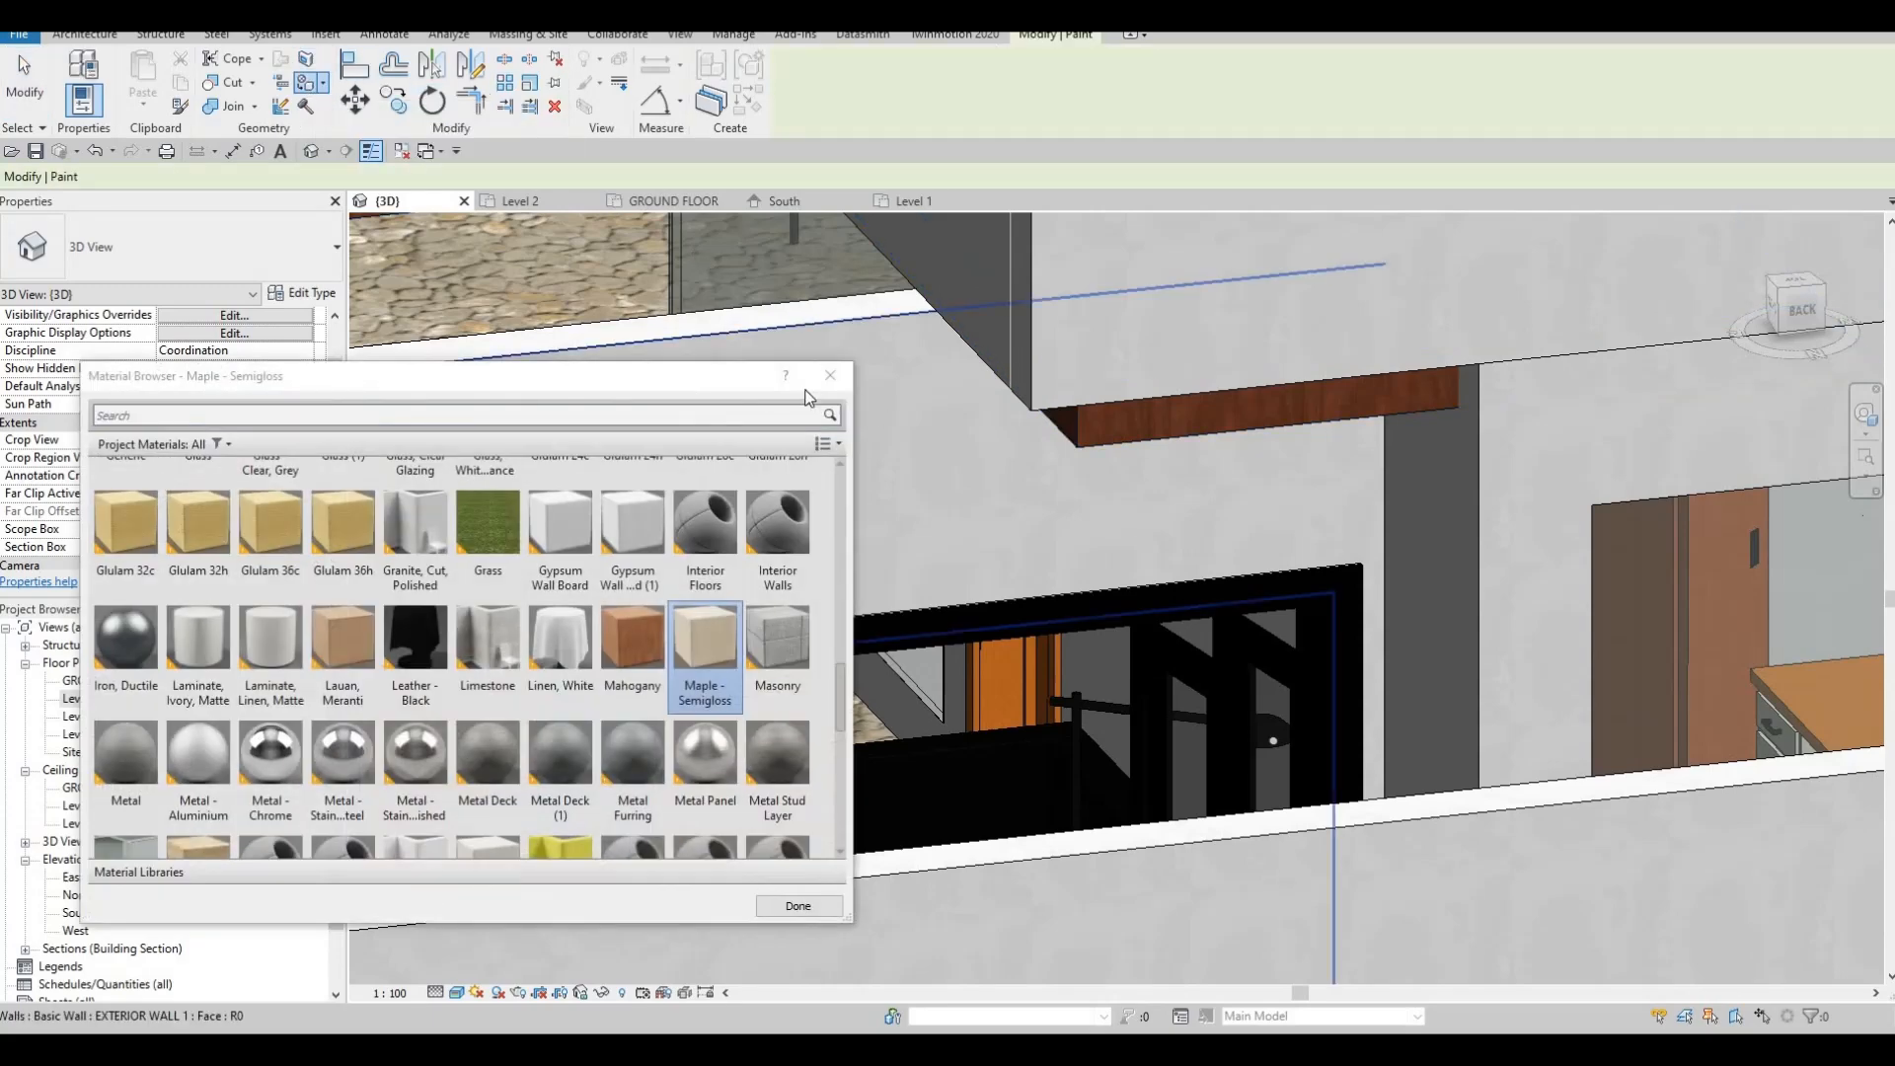
{"action": "scroll", "coordinate": [945, 399], "scroll_direction": "down", "scroll_amount": 2}
{"action": "scroll", "coordinate": [1234, 463], "scroll_direction": "down", "scroll_amount": 3}
{"action": "middle_click_drag", "start_coordinate": [1125, 513], "coordinate": [1622, 499]}
{"action": "middle_click_drag", "start_coordinate": [917, 602], "coordinate": [1638, 474]}
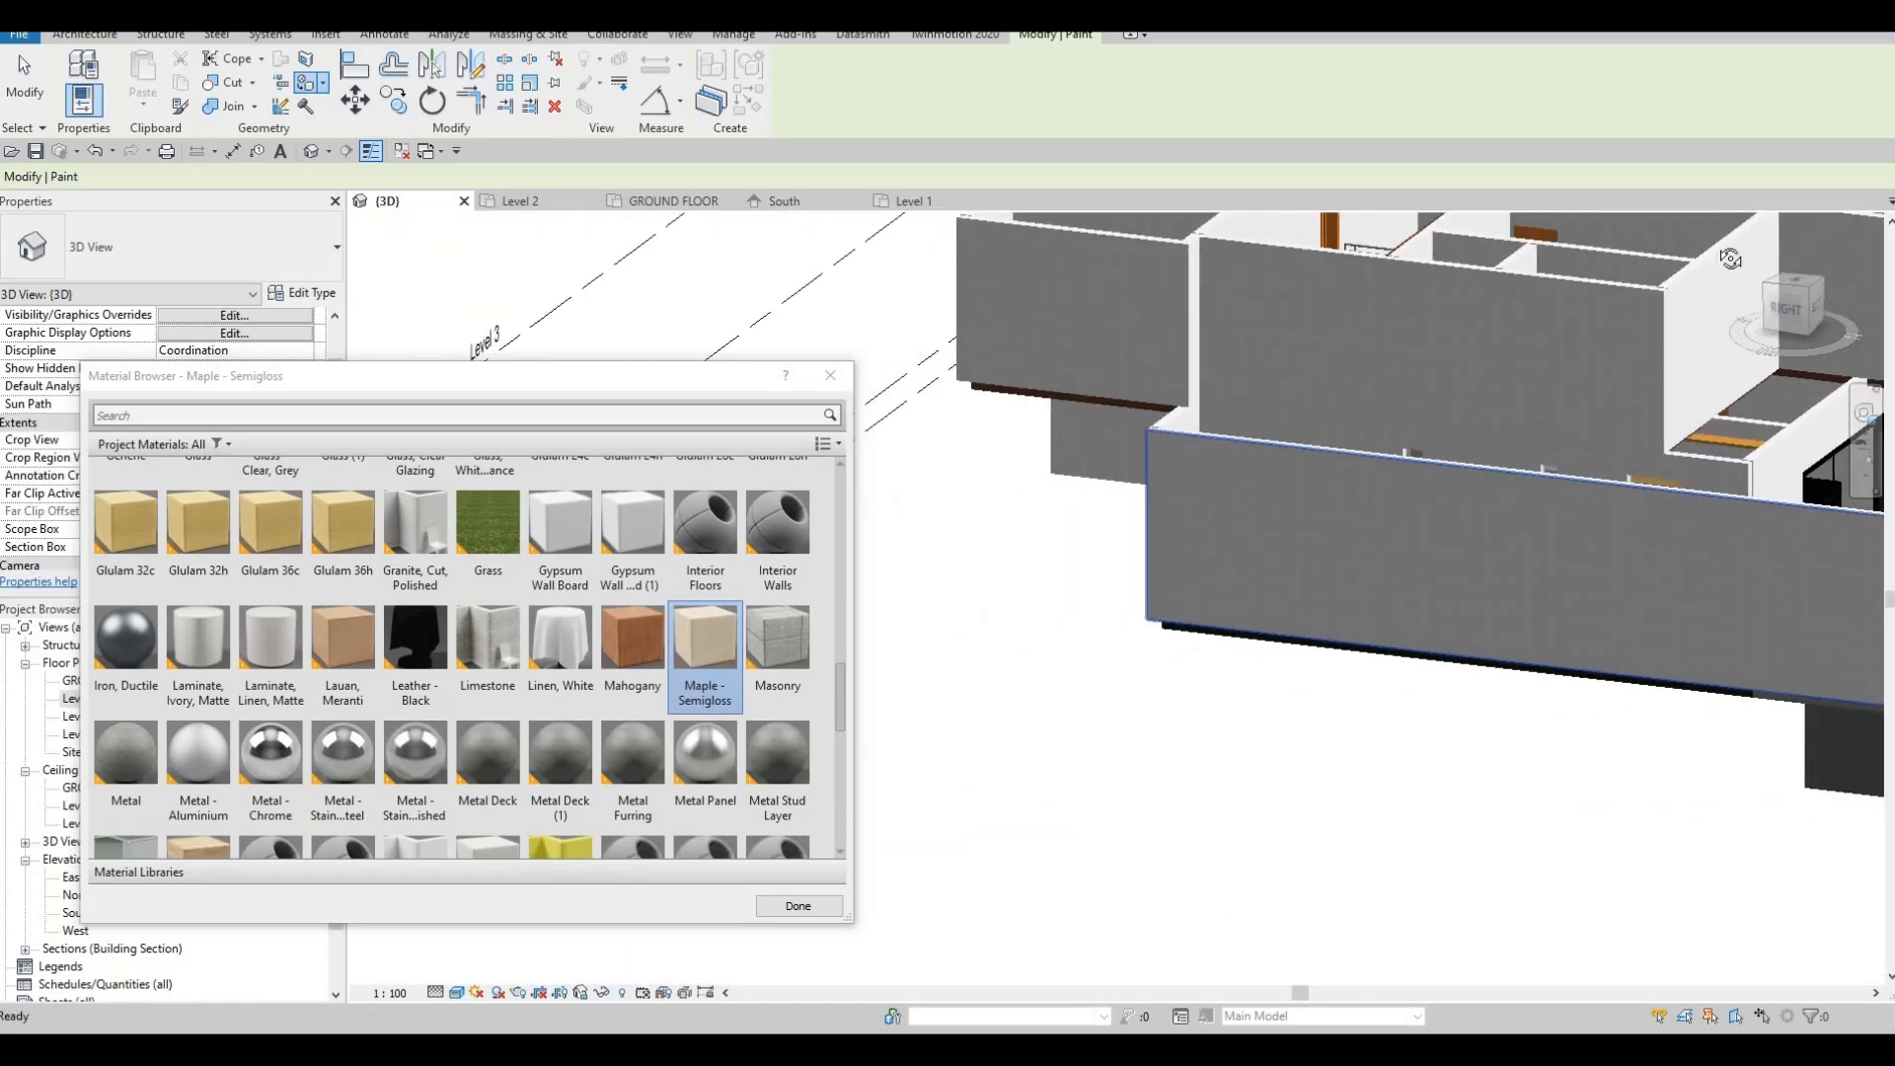
{"action": "middle_click_drag", "start_coordinate": [730, 572], "coordinate": [878, 413], "text": "shift"}
{"action": "scroll", "coordinate": [464, 661], "scroll_direction": "up", "scroll_amount": 1}
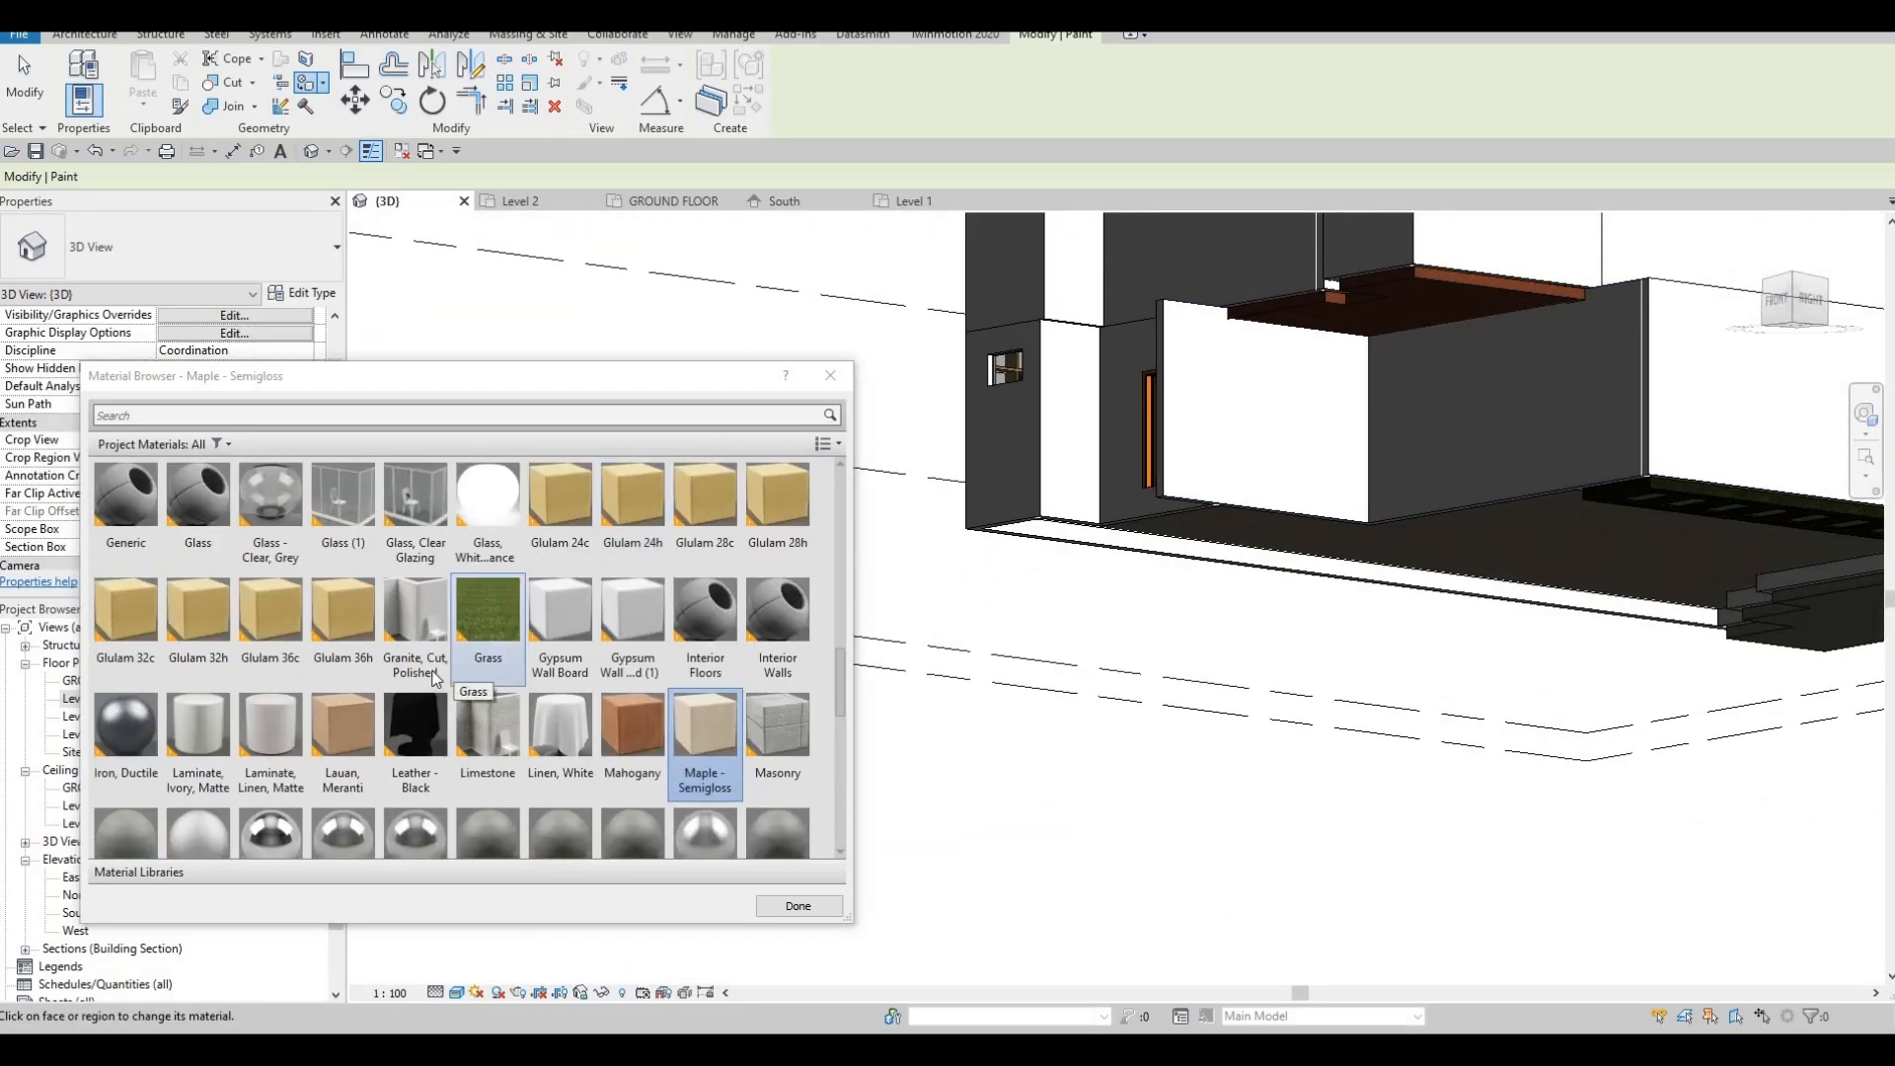
{"action": "left_click", "coordinate": [549, 624]}
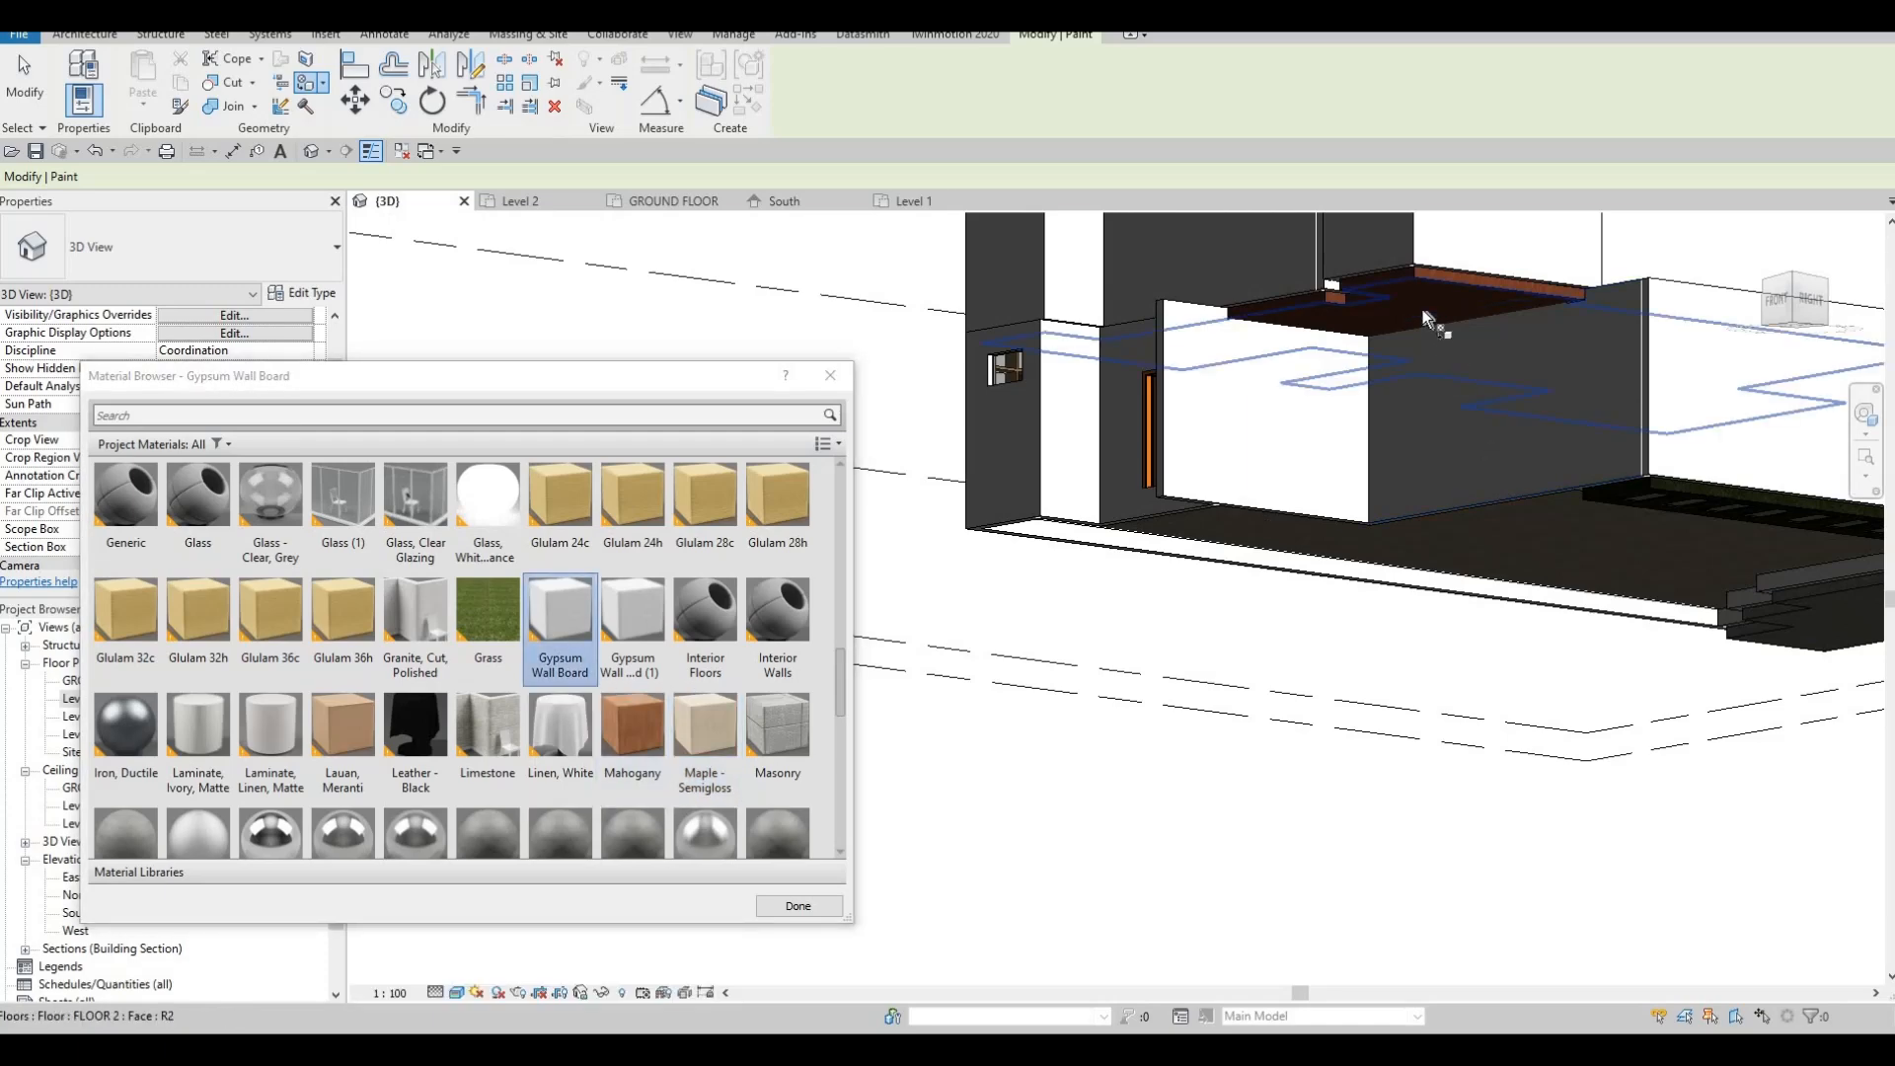
{"action": "left_click", "coordinate": [1443, 328]}
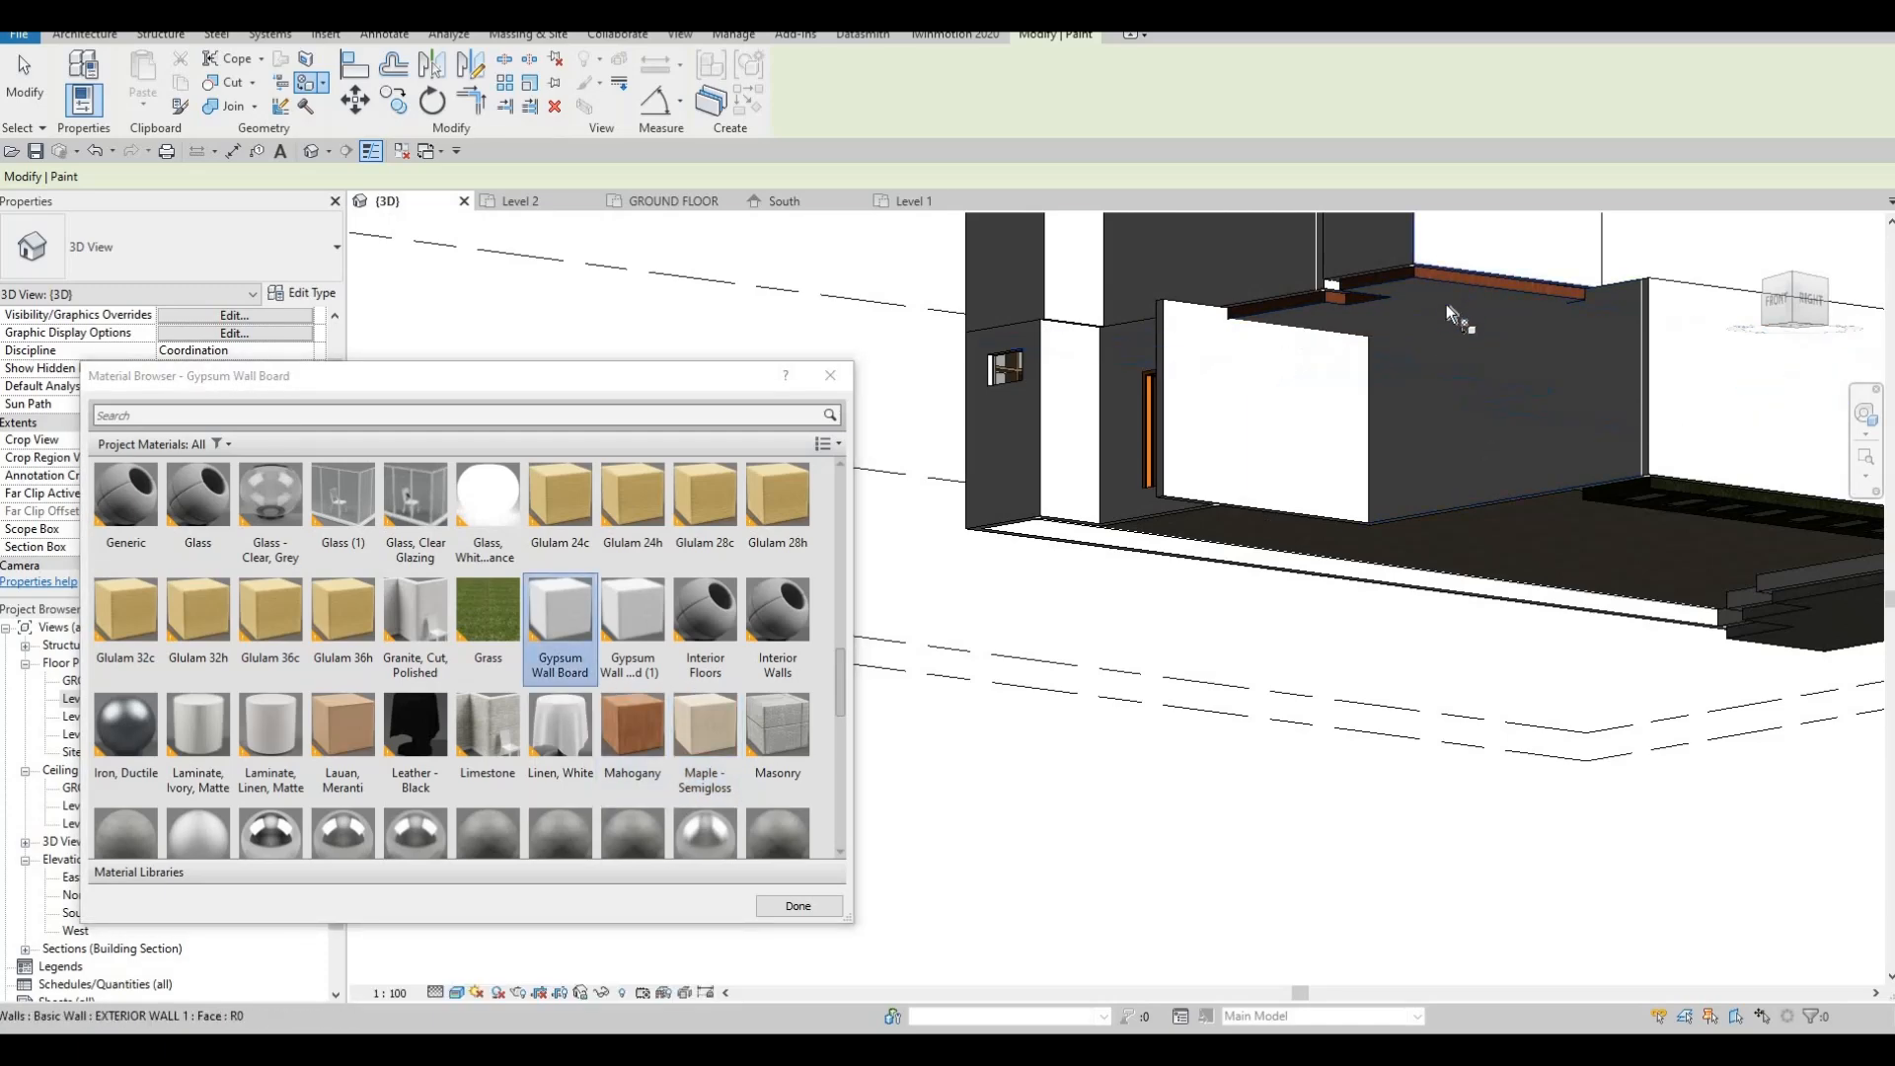
{"action": "scroll", "coordinate": [1446, 304], "scroll_direction": "up", "scroll_amount": 3}
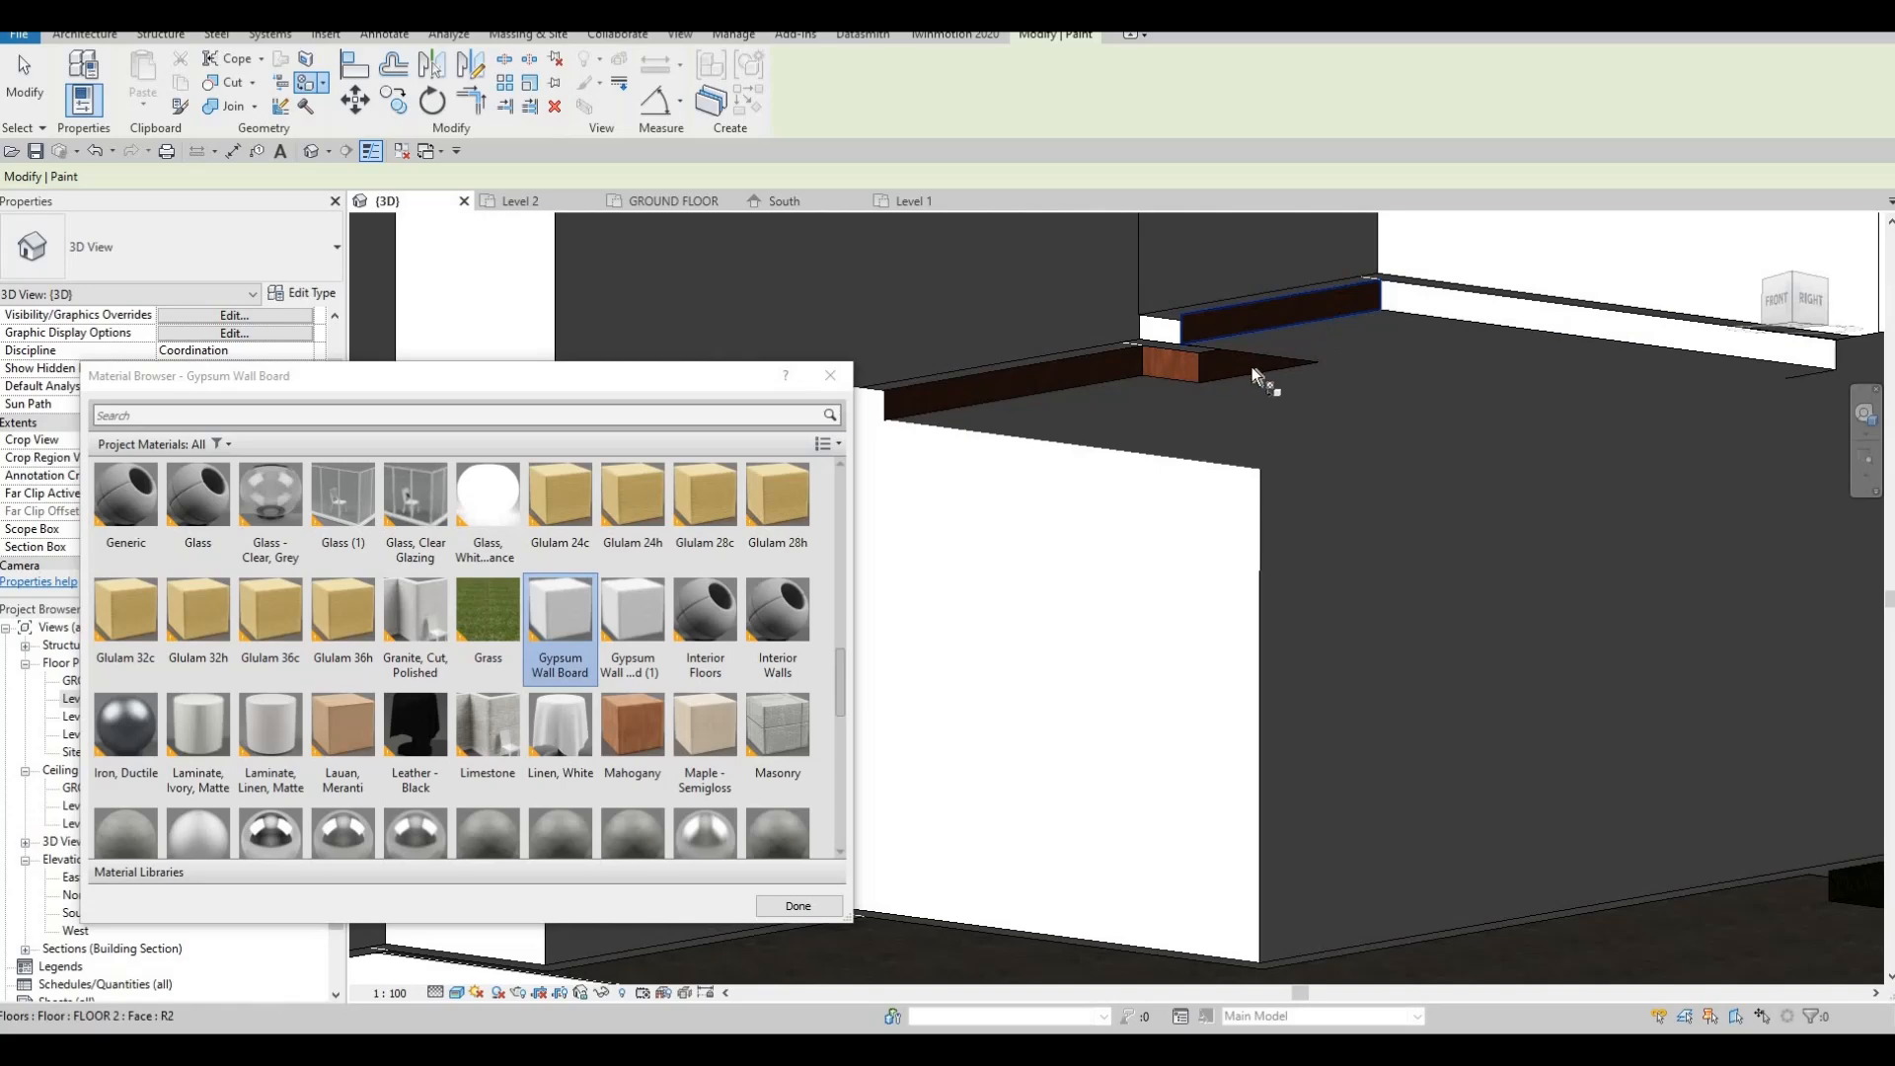
{"action": "left_click", "coordinate": [1182, 371]}
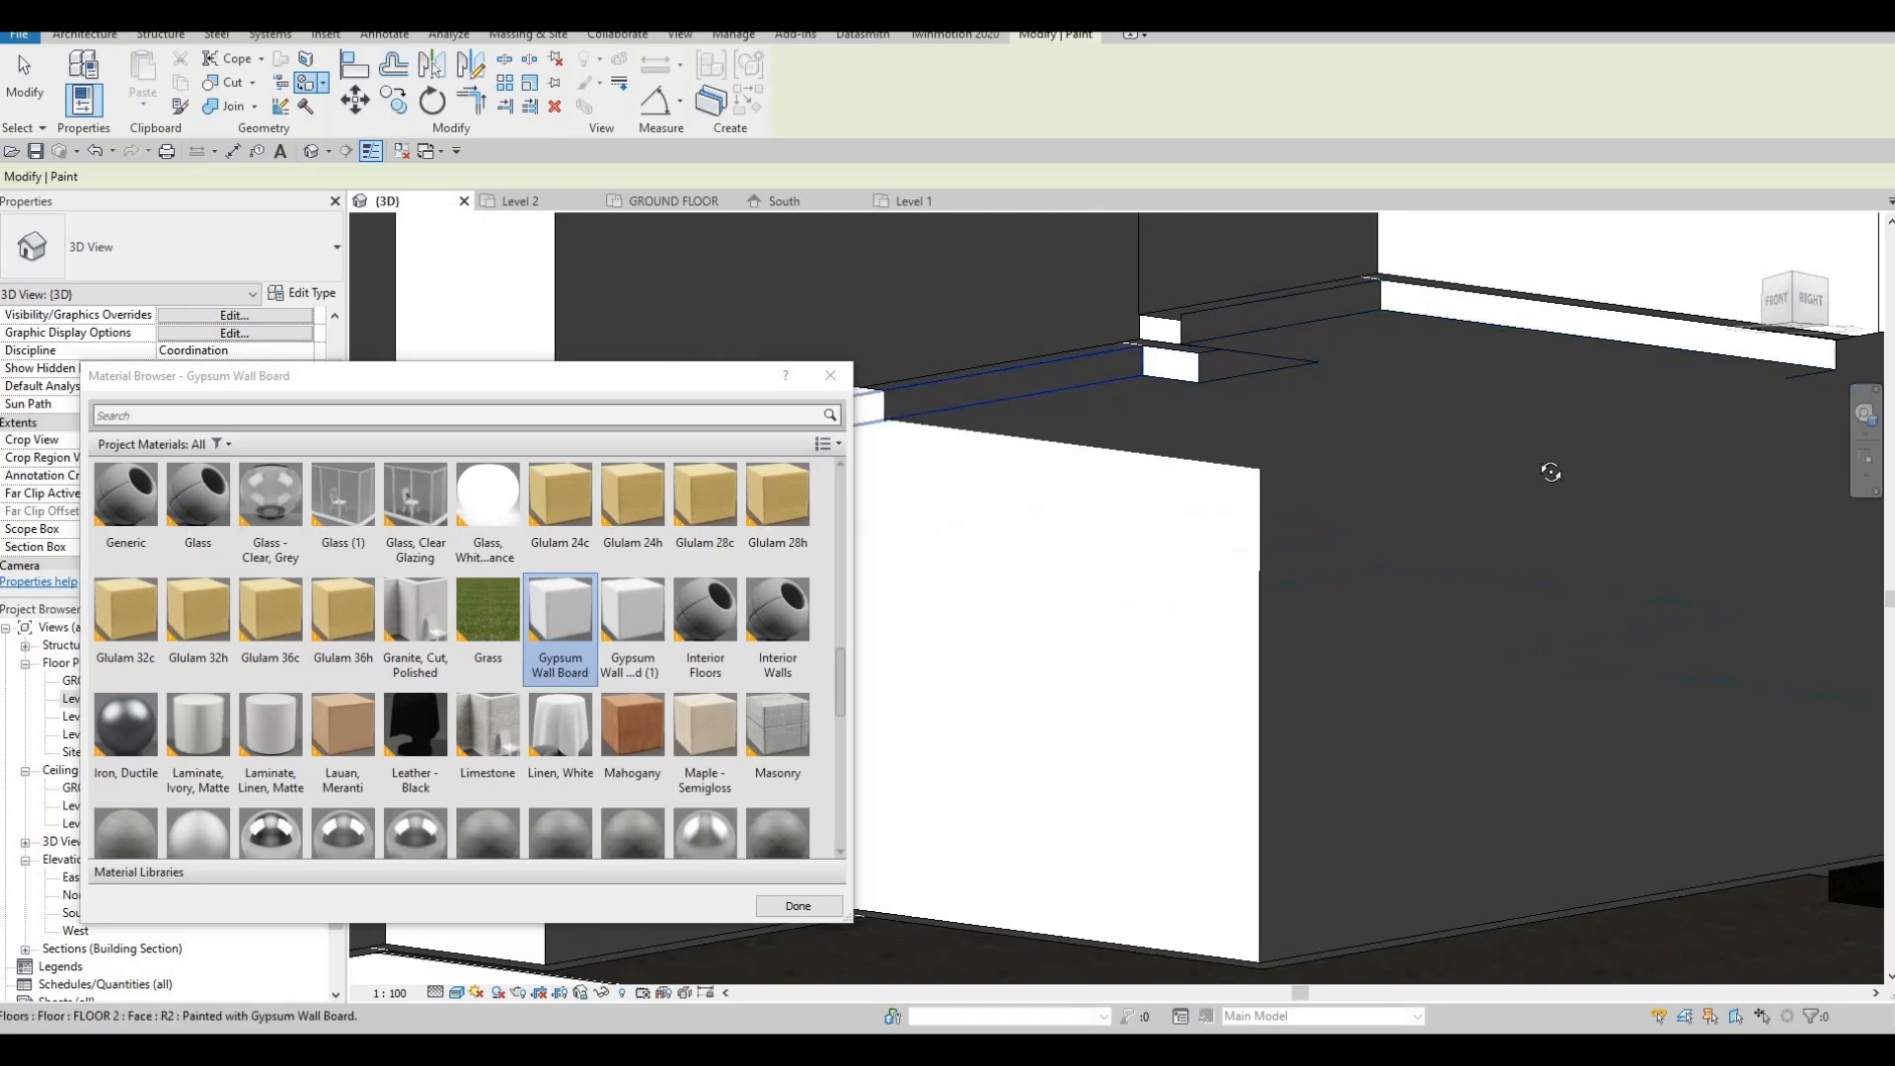
Examine the upper floor slab's underside and edges around the front entrance and outer sides for faces still needing paint.
{"action": "middle_click_drag", "start_coordinate": [1551, 471], "coordinate": [1387, 500], "text": "shift"}
{"action": "middle_click_drag", "start_coordinate": [1777, 531], "coordinate": [1007, 457]}
{"action": "middle_click_drag", "start_coordinate": [1248, 474], "coordinate": [533, 432]}
{"action": "middle_click_drag", "start_coordinate": [1297, 509], "coordinate": [888, 489]}
{"action": "scroll", "coordinate": [1427, 444], "scroll_direction": "down", "scroll_amount": 3}
{"action": "middle_click_drag", "start_coordinate": [1662, 382], "coordinate": [1602, 341], "text": "shift"}
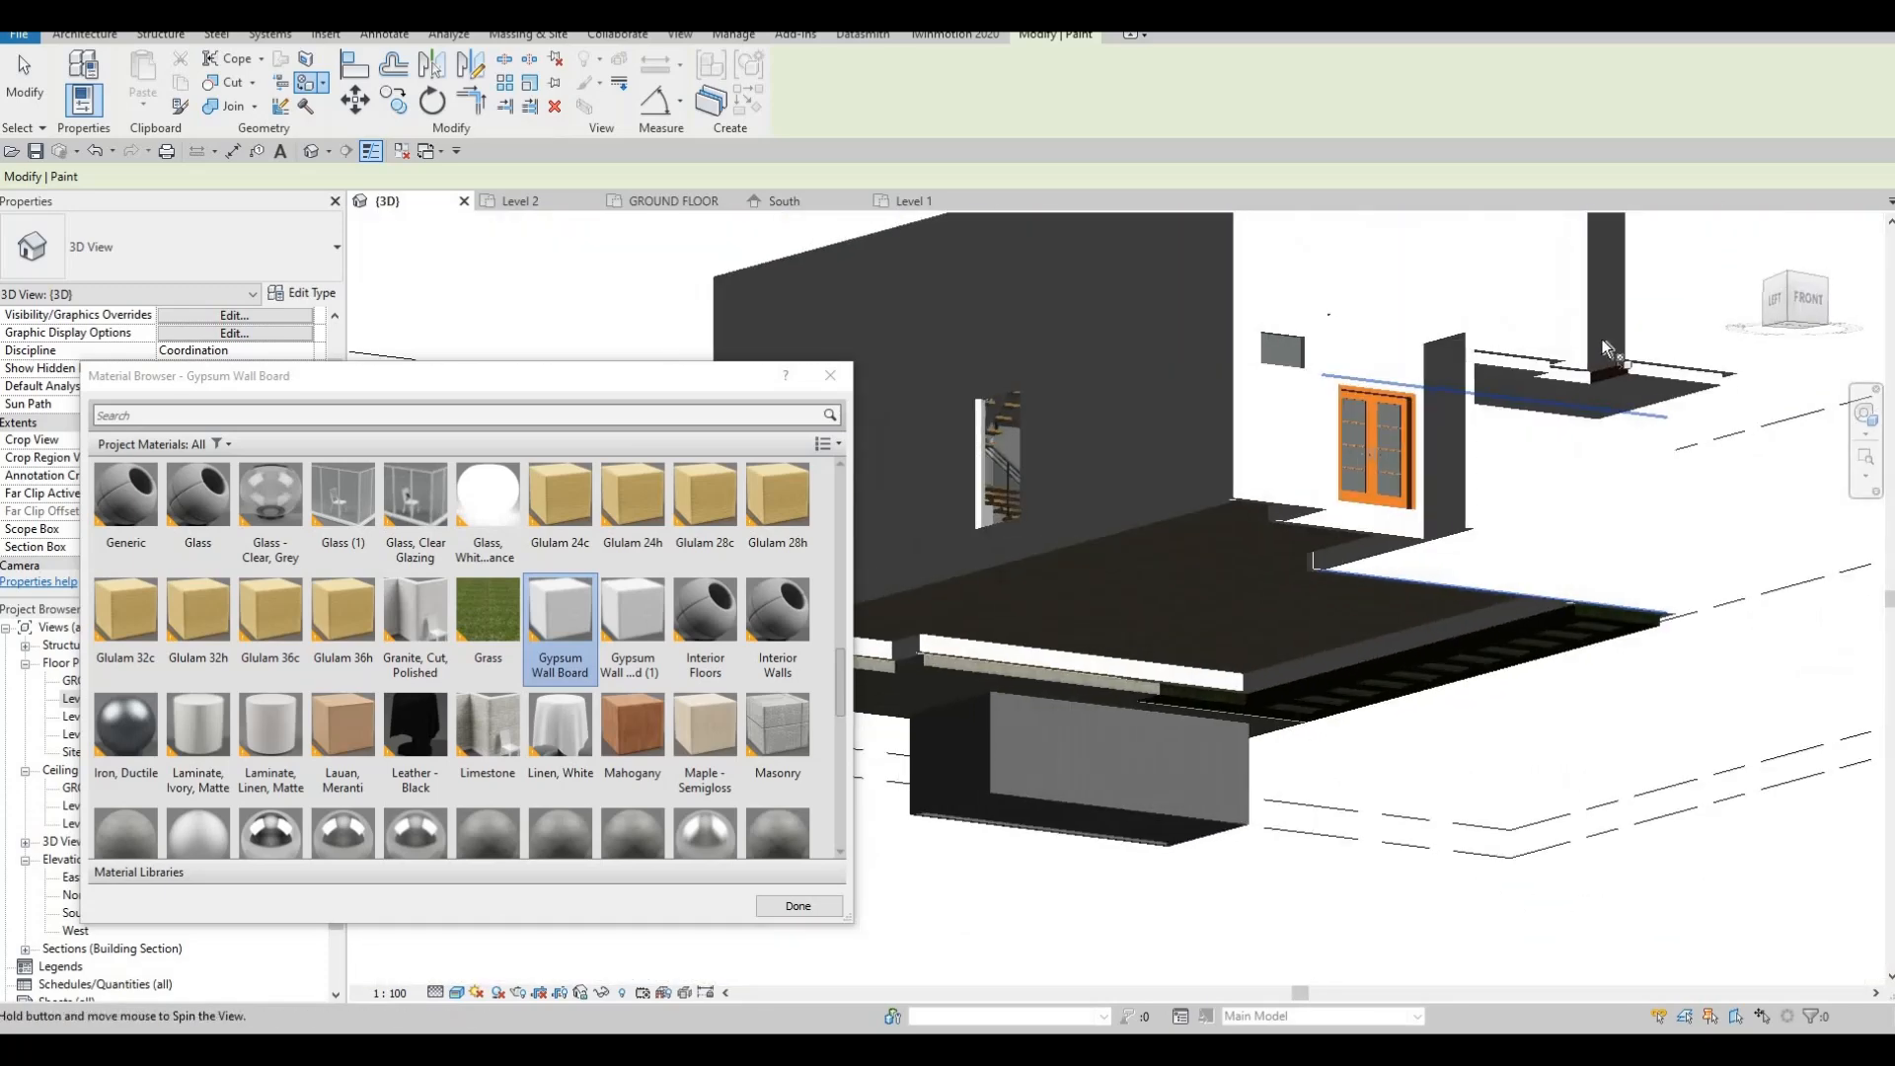
{"action": "scroll", "coordinate": [1605, 347], "scroll_direction": "up", "scroll_amount": 4}
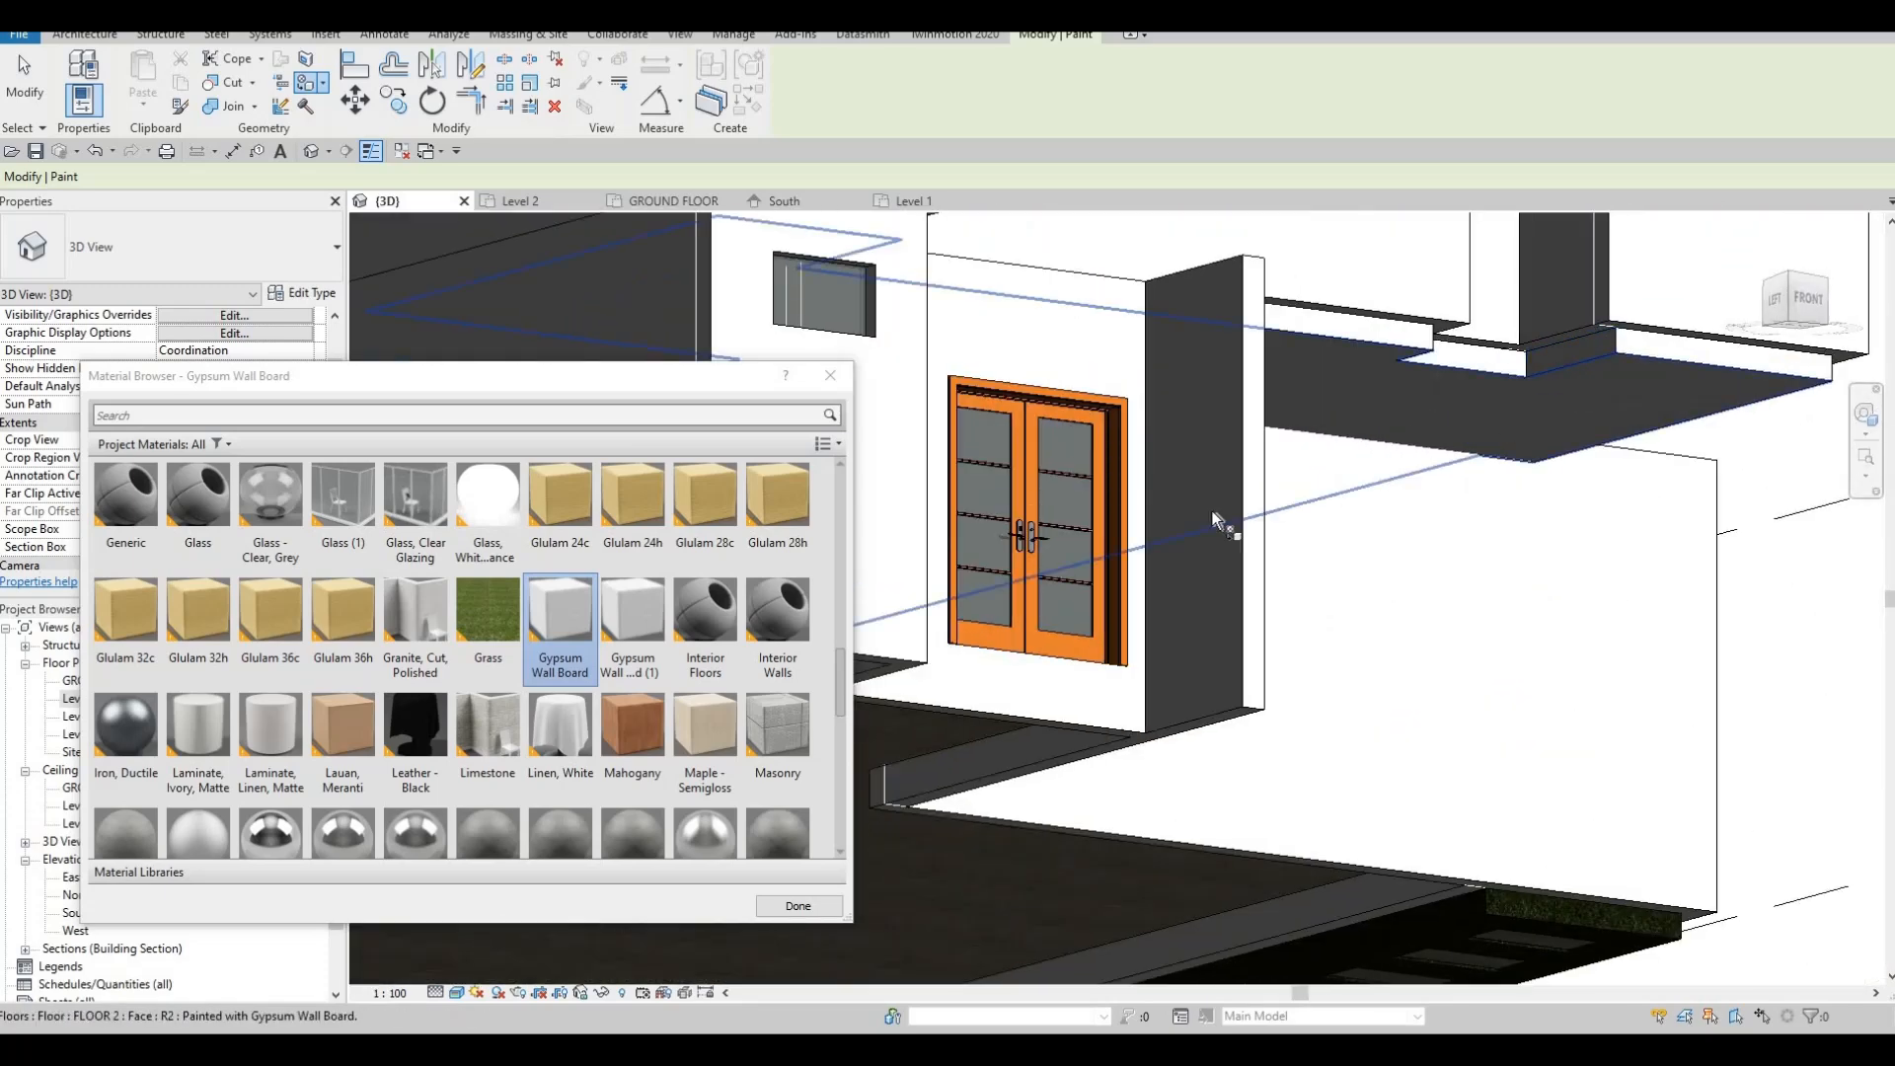
{"action": "middle_click_drag", "start_coordinate": [1214, 518], "coordinate": [1123, 687], "text": "shift"}
{"action": "scroll", "coordinate": [1366, 567], "scroll_direction": "down", "scroll_amount": 3}
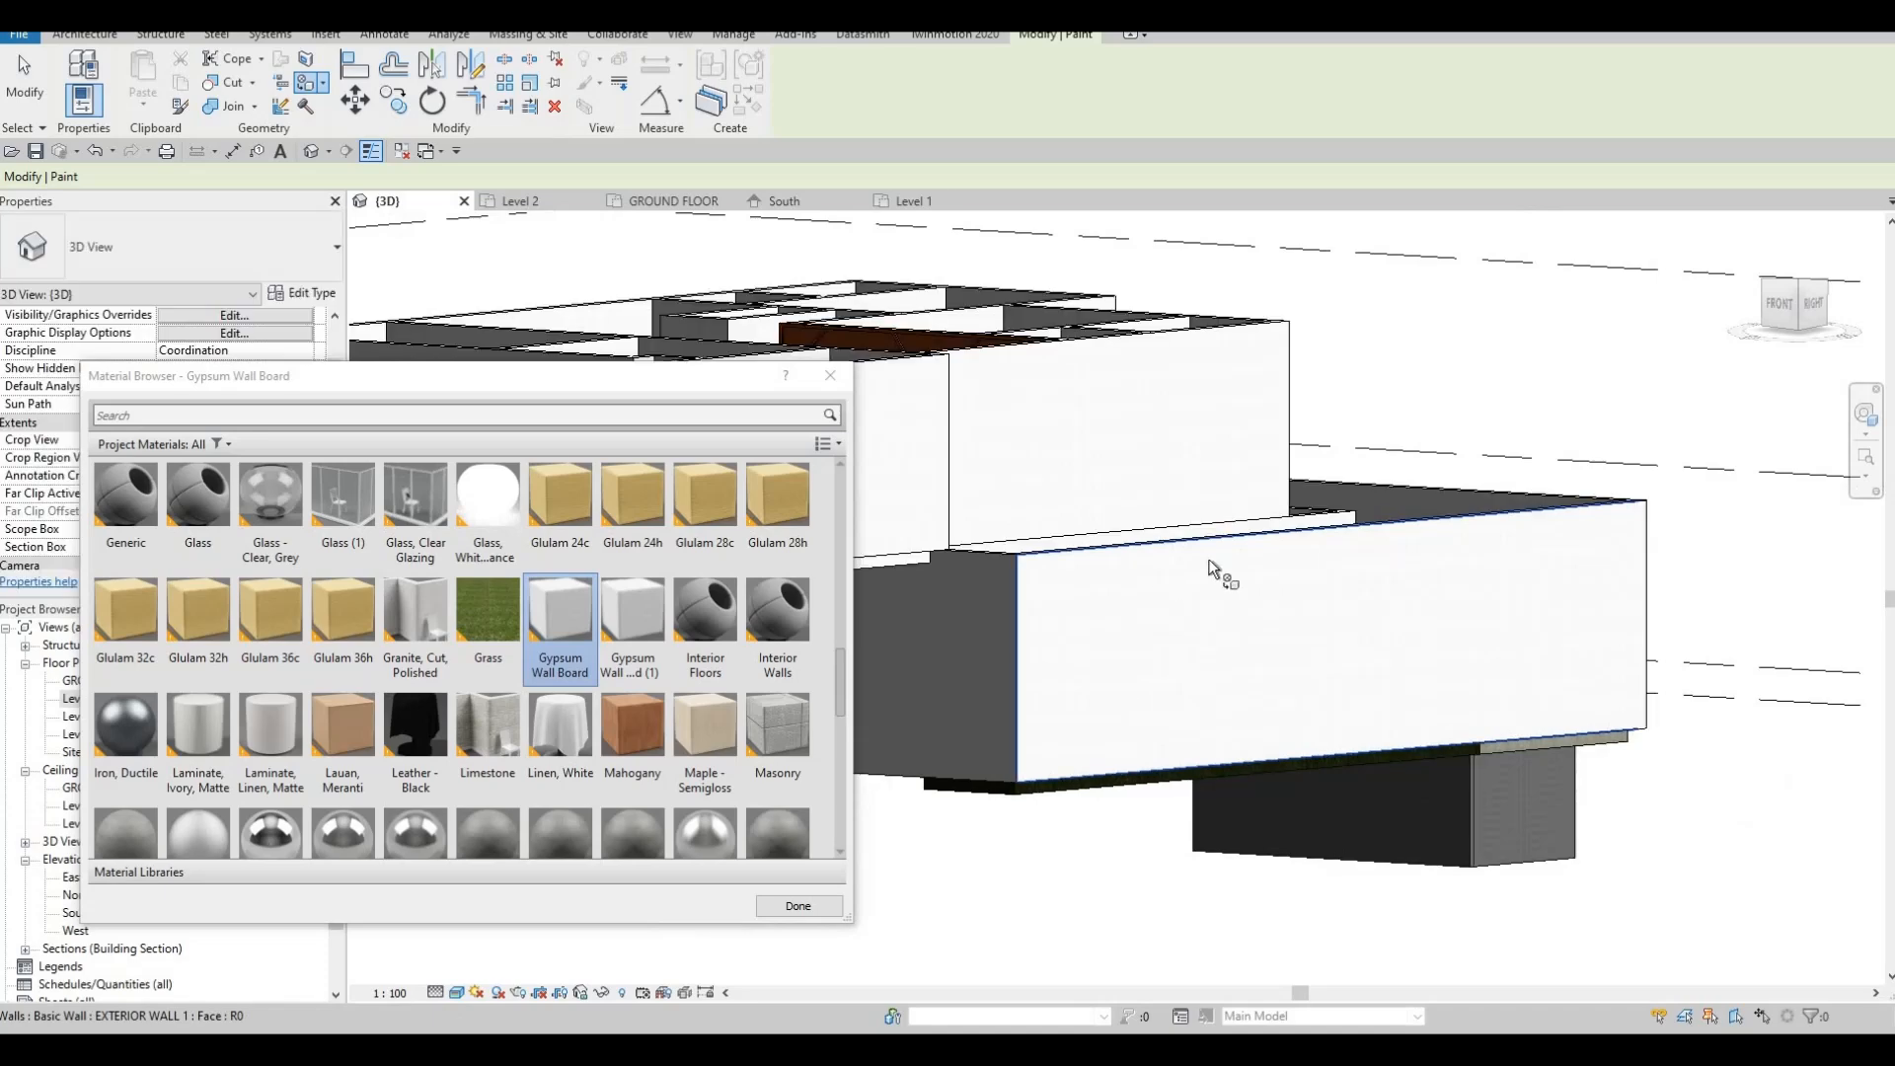
{"action": "middle_click_drag", "start_coordinate": [1210, 571], "coordinate": [1174, 523], "text": "shift"}
{"action": "scroll", "coordinate": [1151, 478], "scroll_direction": "up", "scroll_amount": 5}
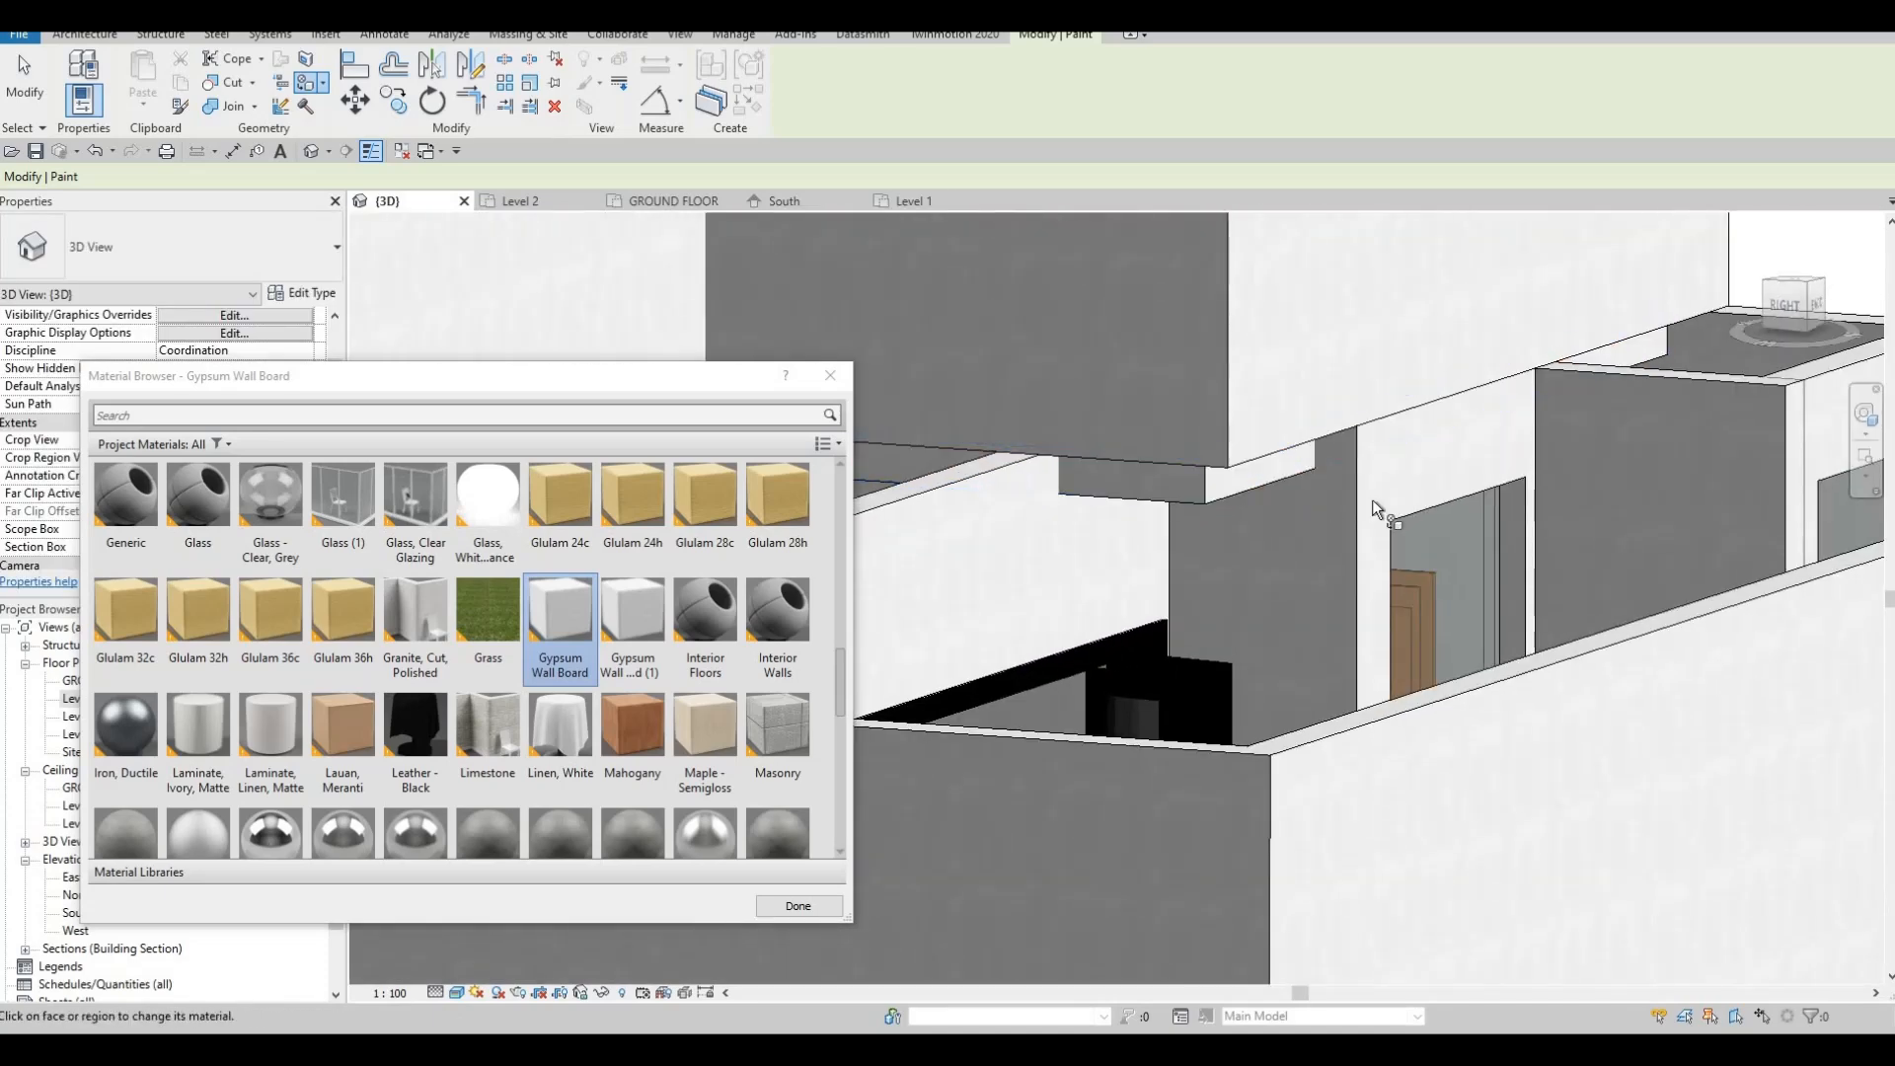
Examine the upper floor edges above the folding door and along the rear of the house, and end the Paint command.
{"action": "middle_click_drag", "start_coordinate": [1252, 500], "coordinate": [914, 497], "text": "shift"}
{"action": "scroll", "coordinate": [914, 498], "scroll_direction": "down", "scroll_amount": 1}
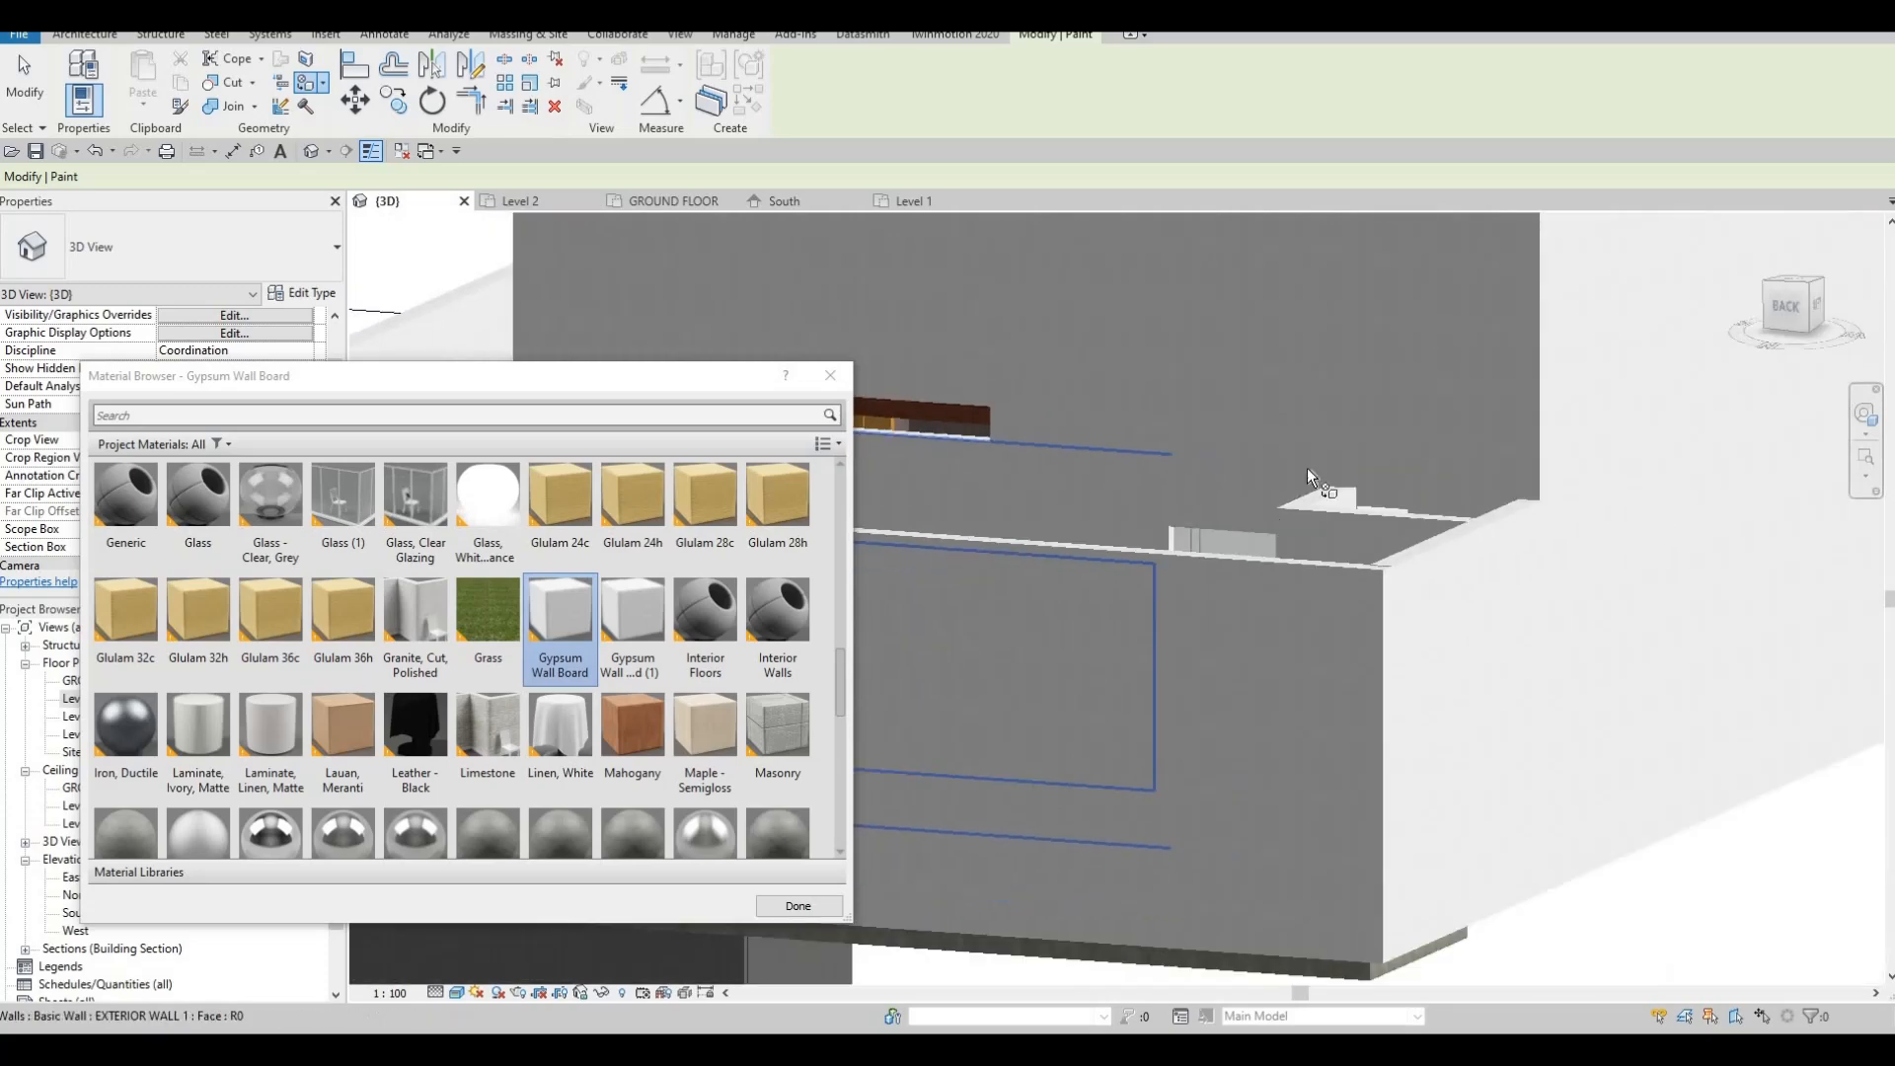
{"action": "middle_click_drag", "start_coordinate": [898, 424], "coordinate": [1299, 442]}
{"action": "scroll", "coordinate": [1295, 436], "scroll_direction": "up", "scroll_amount": 2}
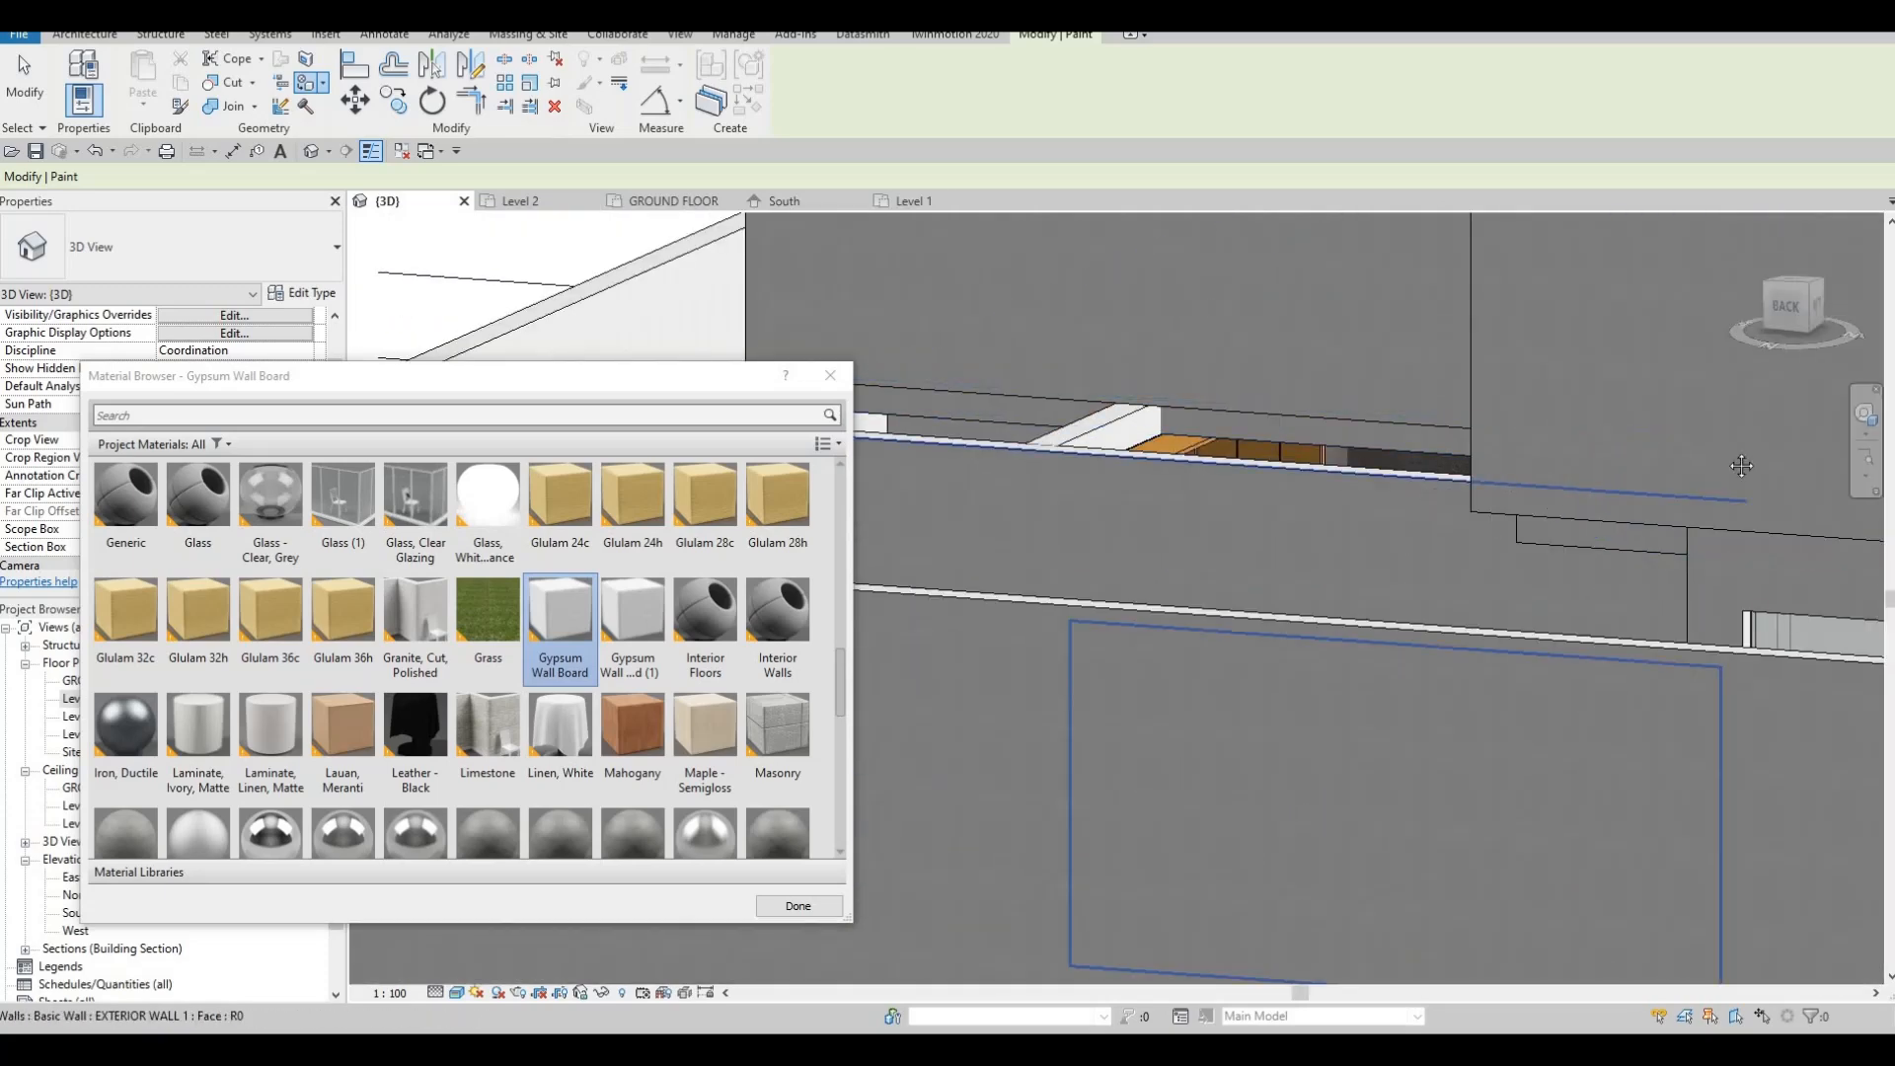
{"action": "middle_click_drag", "start_coordinate": [1741, 465], "coordinate": [1135, 631], "text": "shift"}
{"action": "scroll", "coordinate": [1554, 529], "scroll_direction": "down", "scroll_amount": 1}
{"action": "middle_click_drag", "start_coordinate": [1555, 529], "coordinate": [1221, 573]}
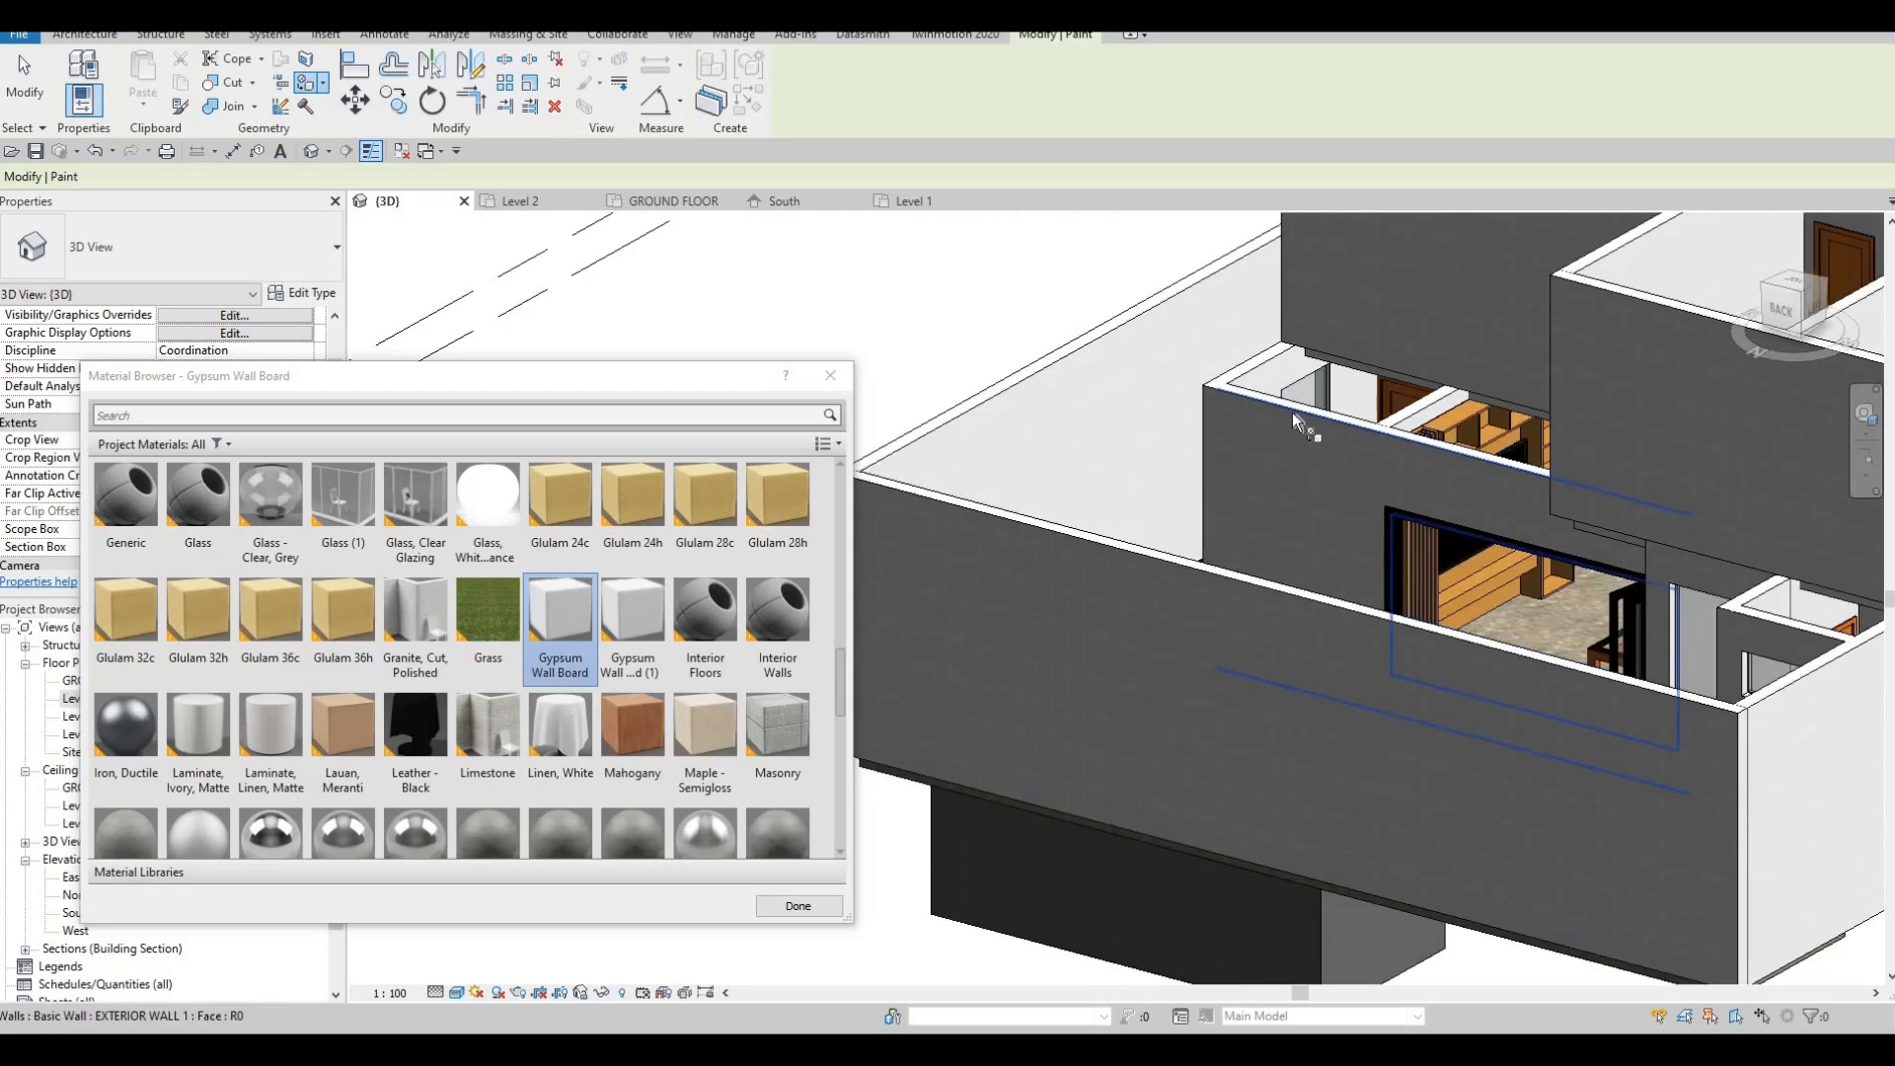
{"action": "middle_click_drag", "start_coordinate": [1294, 415], "coordinate": [1171, 490]}
{"action": "scroll", "coordinate": [1167, 508], "scroll_direction": "up", "scroll_amount": 2}
{"action": "scroll", "coordinate": [1164, 514], "scroll_direction": "up", "scroll_amount": 1}
{"action": "scroll", "coordinate": [1280, 584], "scroll_direction": "down", "scroll_amount": 1}
{"action": "middle_click_drag", "start_coordinate": [1280, 584], "coordinate": [1117, 632]}
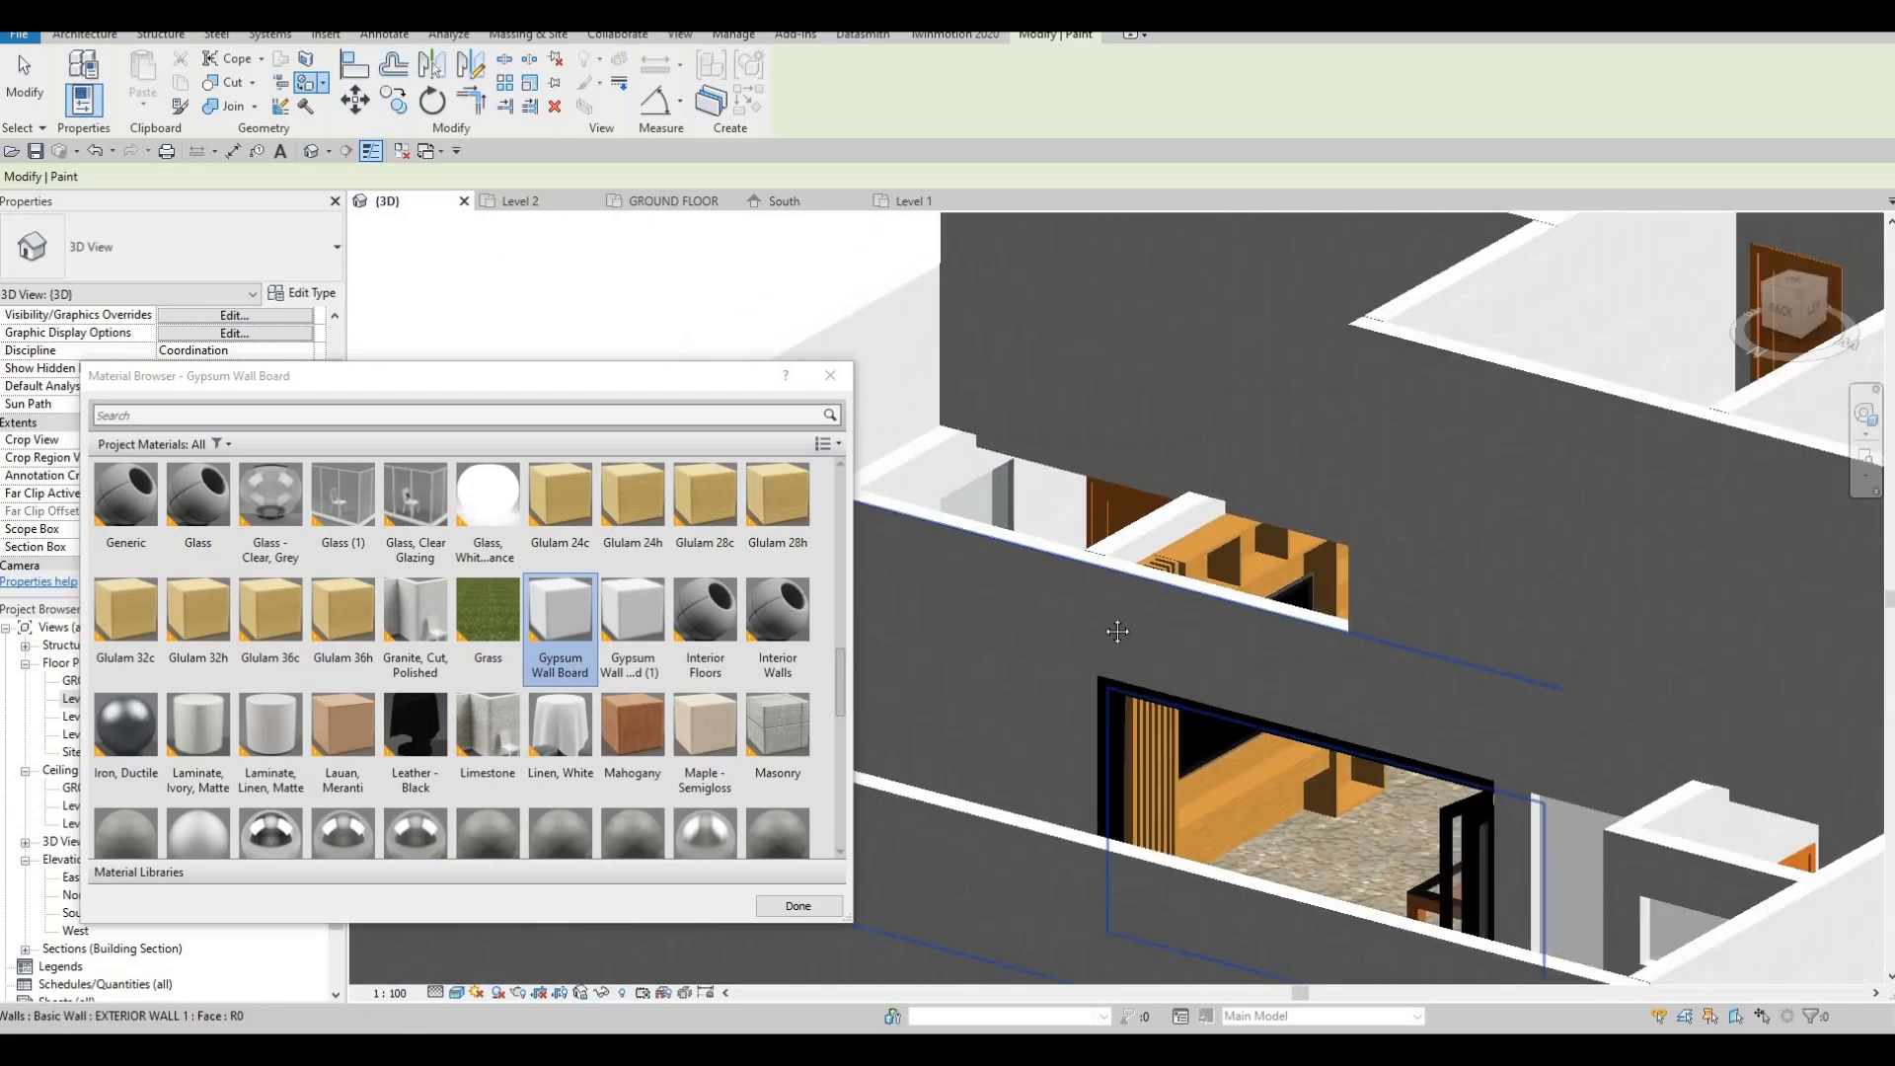
{"action": "scroll", "coordinate": [1117, 631], "scroll_direction": "down", "scroll_amount": 3}
{"action": "middle_click_drag", "start_coordinate": [1360, 624], "coordinate": [1480, 545], "text": "shift"}
{"action": "scroll", "coordinate": [1270, 661], "scroll_direction": "down", "scroll_amount": 1}
{"action": "middle_click_drag", "start_coordinate": [1270, 661], "coordinate": [1464, 592]}
{"action": "middle_click_drag", "start_coordinate": [1342, 474], "coordinate": [1365, 441], "text": "shift"}
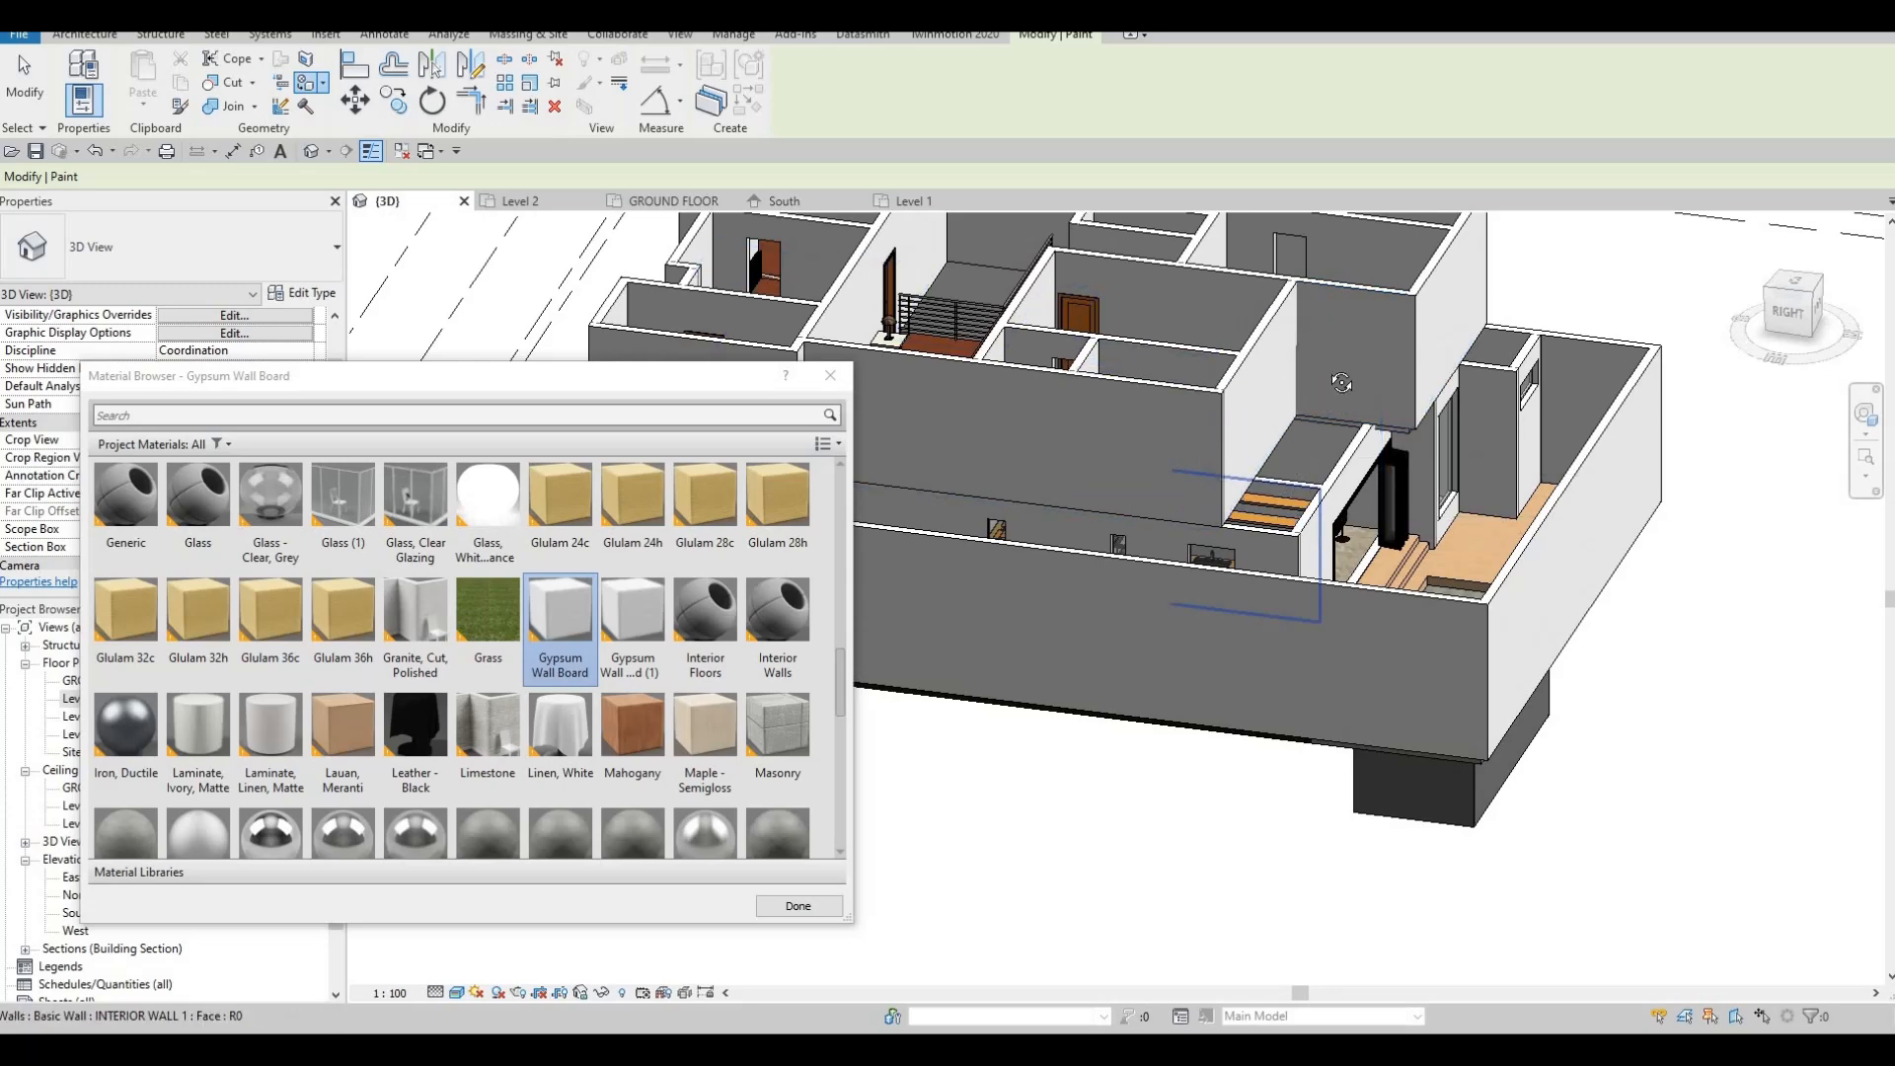
{"action": "mouse_move", "coordinate": [1340, 382]}
{"action": "middle_mouse_down", "text": "shift"}
{"action": "mouse_move", "coordinate": [1240, 542]}
{"action": "mouse_move", "coordinate": [1313, 429]}
{"action": "middle_mouse_up", "text": "shift"}
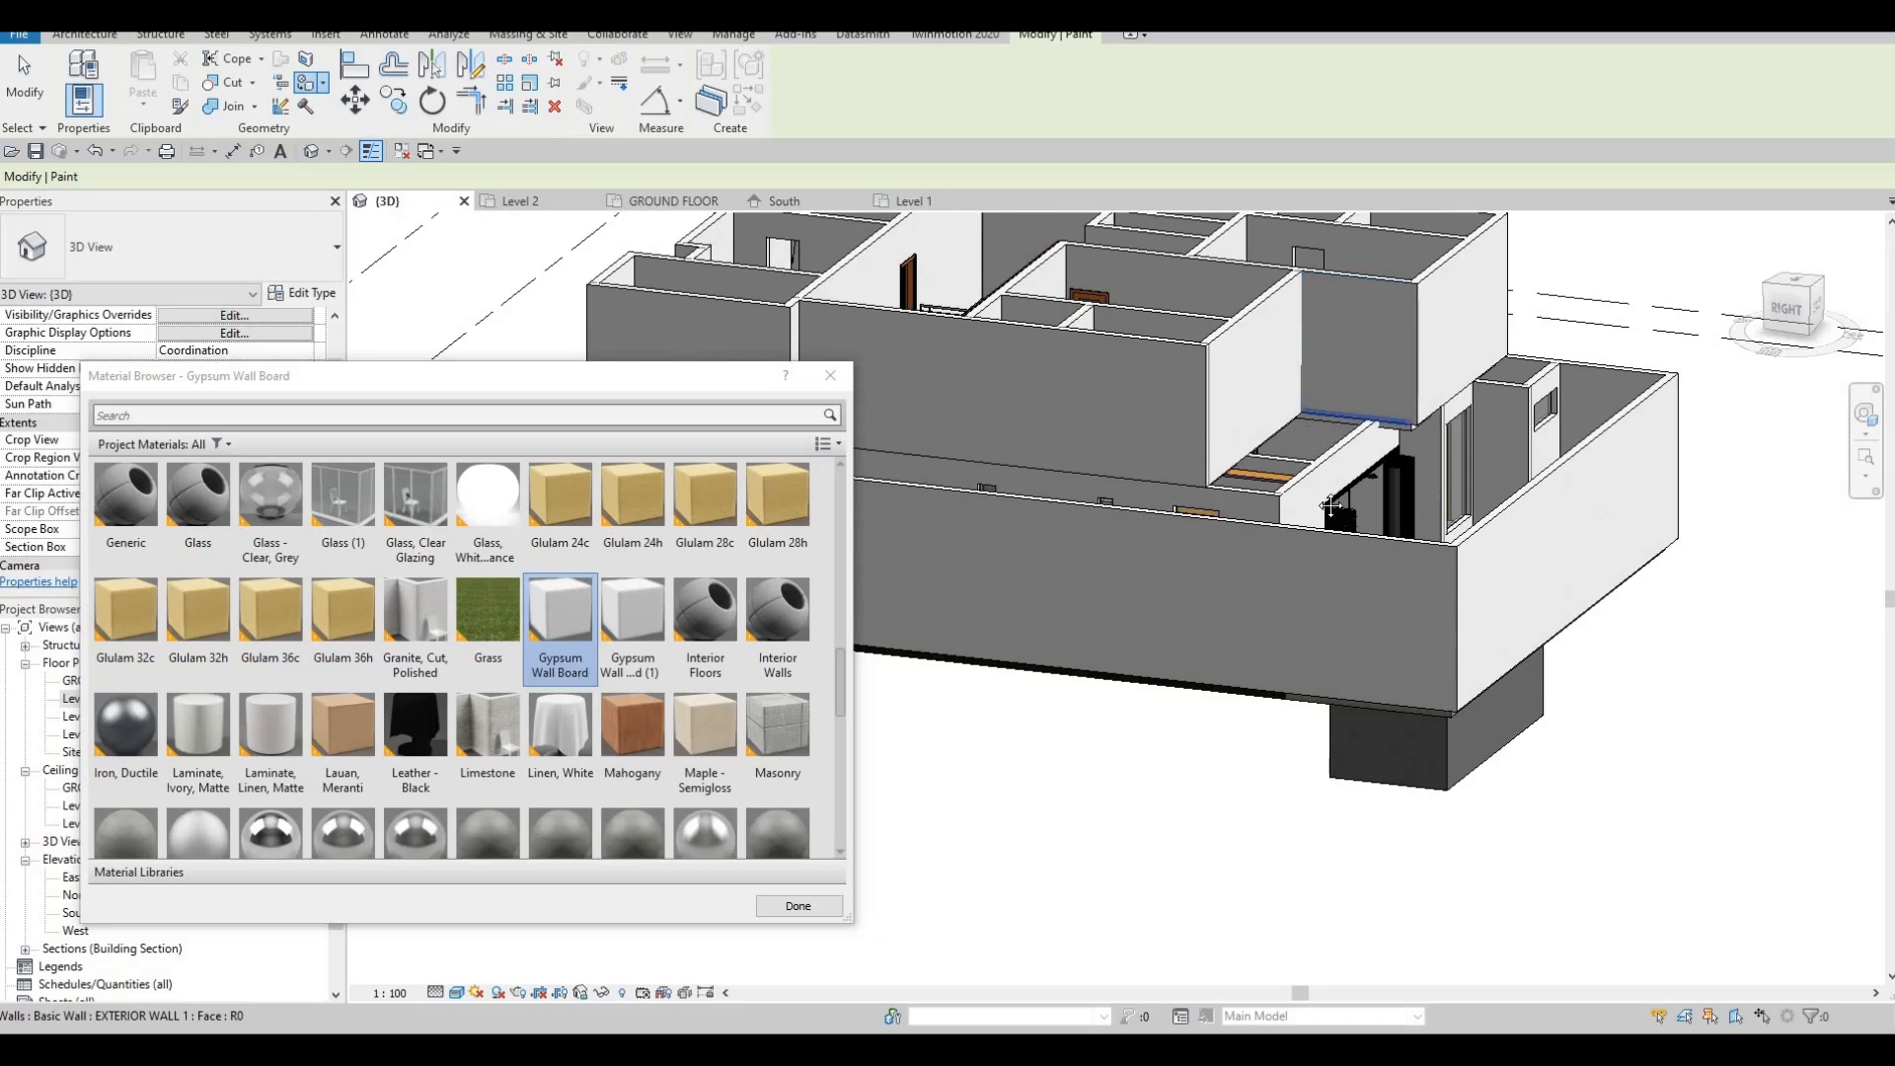
{"action": "scroll", "coordinate": [1331, 506], "scroll_direction": "down", "scroll_amount": 4}
{"action": "middle_click_drag", "start_coordinate": [1276, 632], "coordinate": [1413, 542], "text": "shift"}
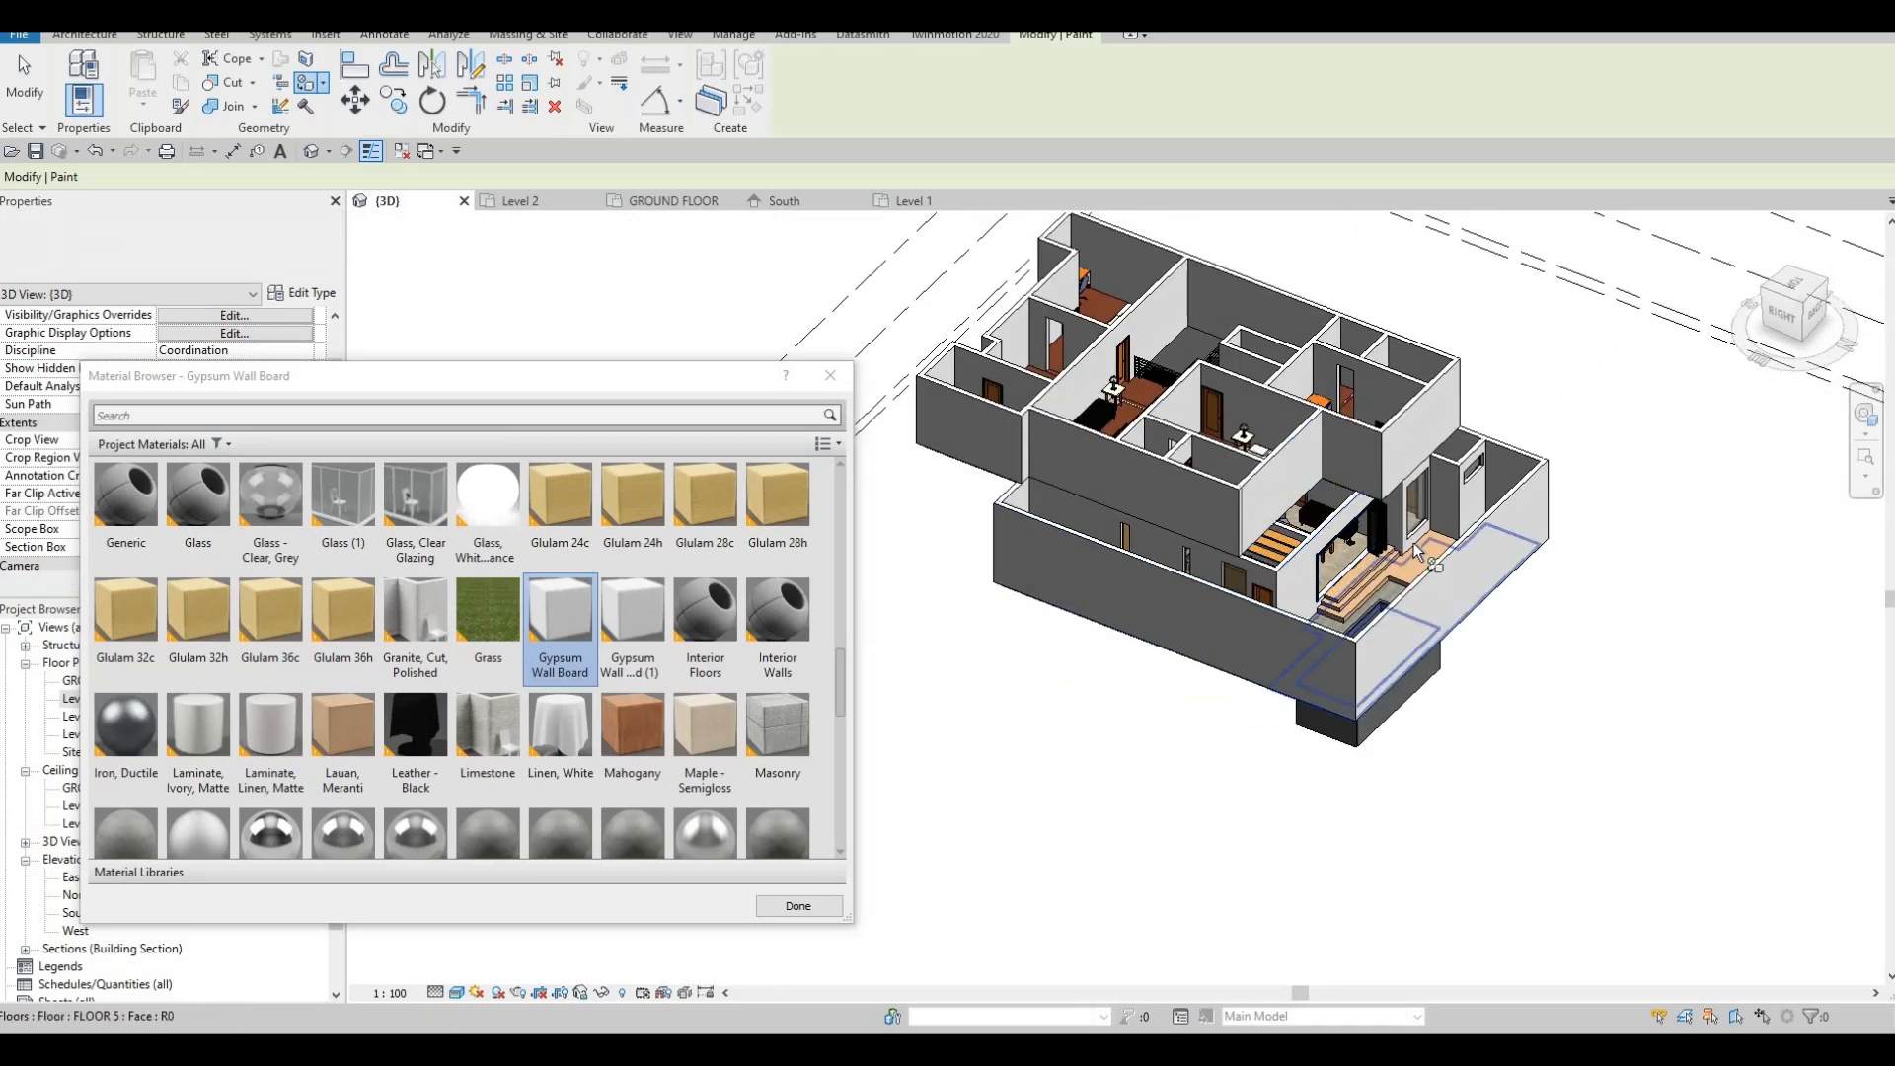
{"action": "scroll", "coordinate": [1414, 542], "scroll_direction": "up", "scroll_amount": 5}
{"action": "key", "text": "Escape"}
{"action": "key", "text": "Escape"}
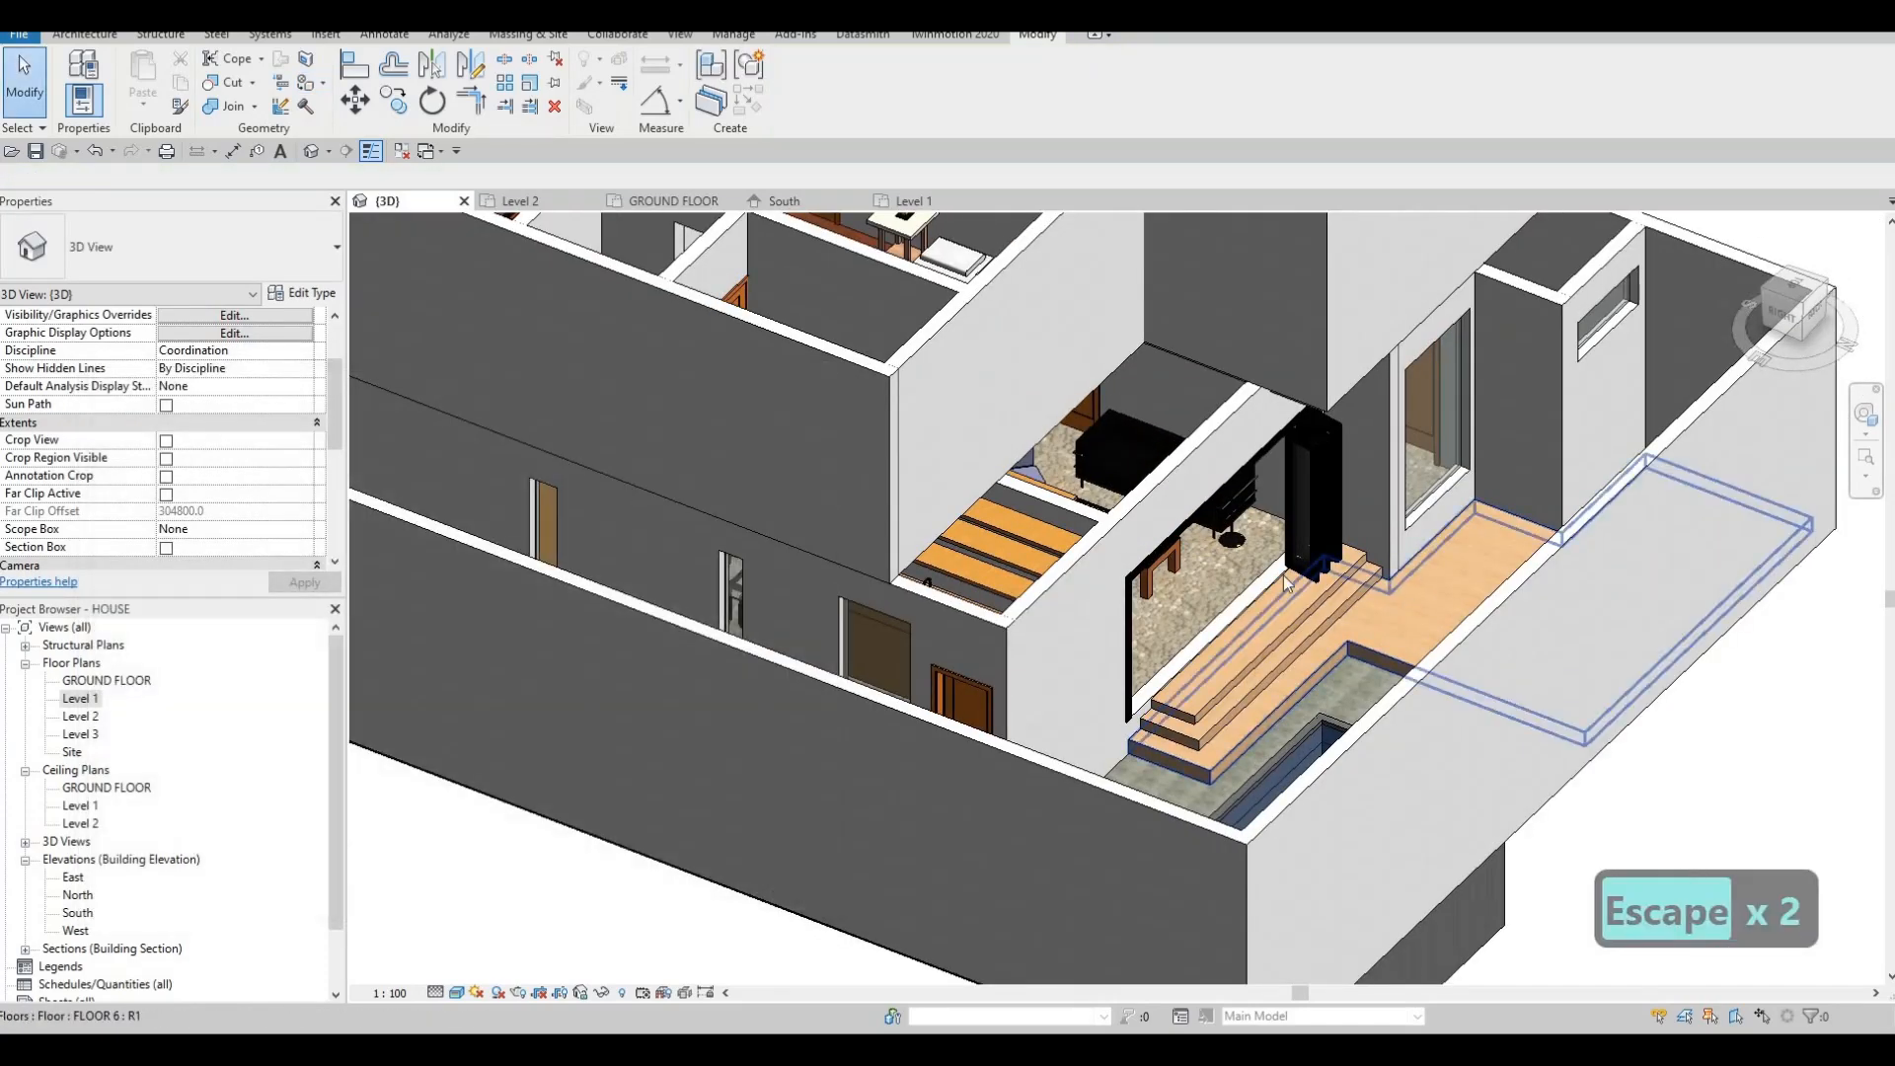
Examine the folded door panels, deck and pool surround from above in the 3D view.
{"action": "scroll", "coordinate": [1283, 576], "scroll_direction": "down", "scroll_amount": 4}
{"action": "middle_click_drag", "start_coordinate": [1283, 576], "coordinate": [1366, 511], "text": "shift"}
{"action": "key", "text": "Escape"}
{"action": "scroll", "coordinate": [1303, 590], "scroll_direction": "up", "scroll_amount": 6}
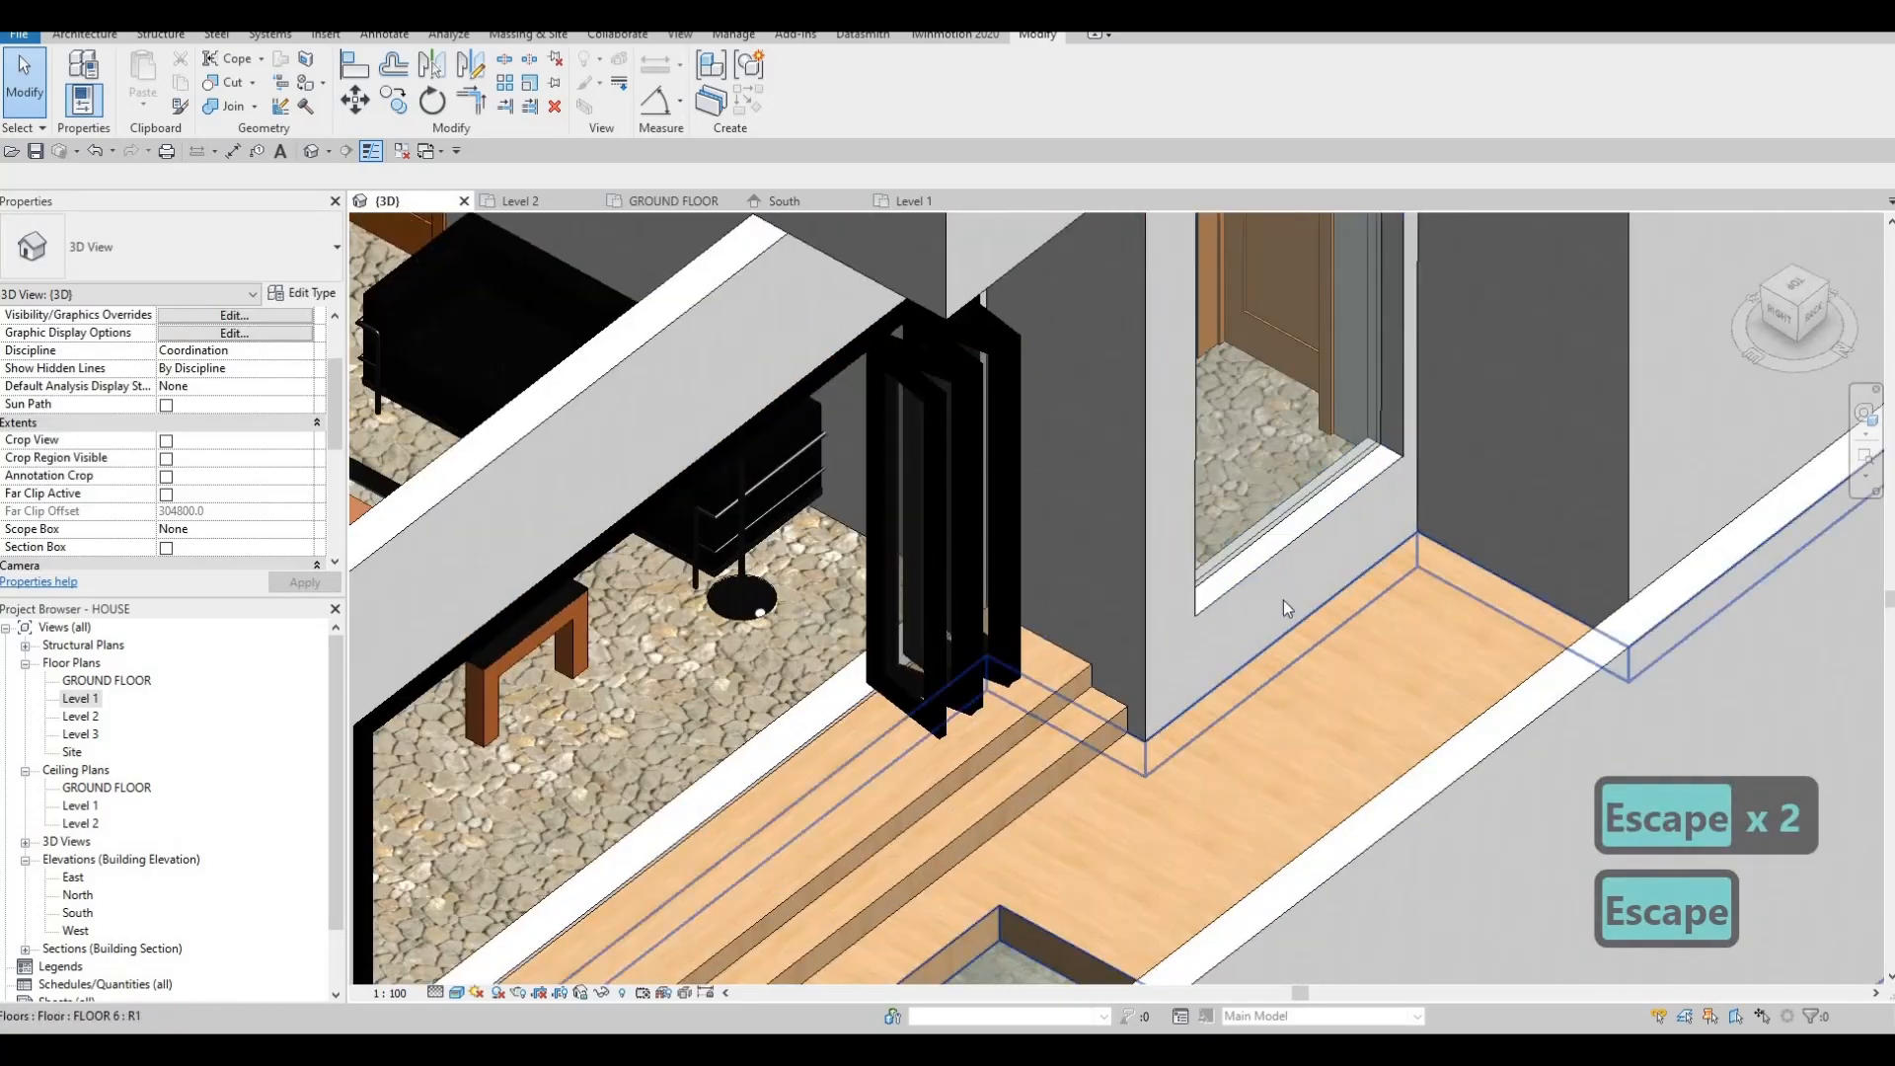
{"action": "scroll", "coordinate": [1288, 699], "scroll_direction": "down", "scroll_amount": 6}
{"action": "middle_click_drag", "start_coordinate": [1509, 753], "coordinate": [1286, 549], "text": "shift"}
{"action": "scroll", "coordinate": [1281, 531], "scroll_direction": "up", "scroll_amount": 5}
{"action": "scroll", "coordinate": [1298, 568], "scroll_direction": "down", "scroll_amount": 2}
{"action": "middle_click_drag", "start_coordinate": [1590, 858], "coordinate": [1563, 517]}
{"action": "middle_click_drag", "start_coordinate": [991, 319], "coordinate": [1056, 535]}
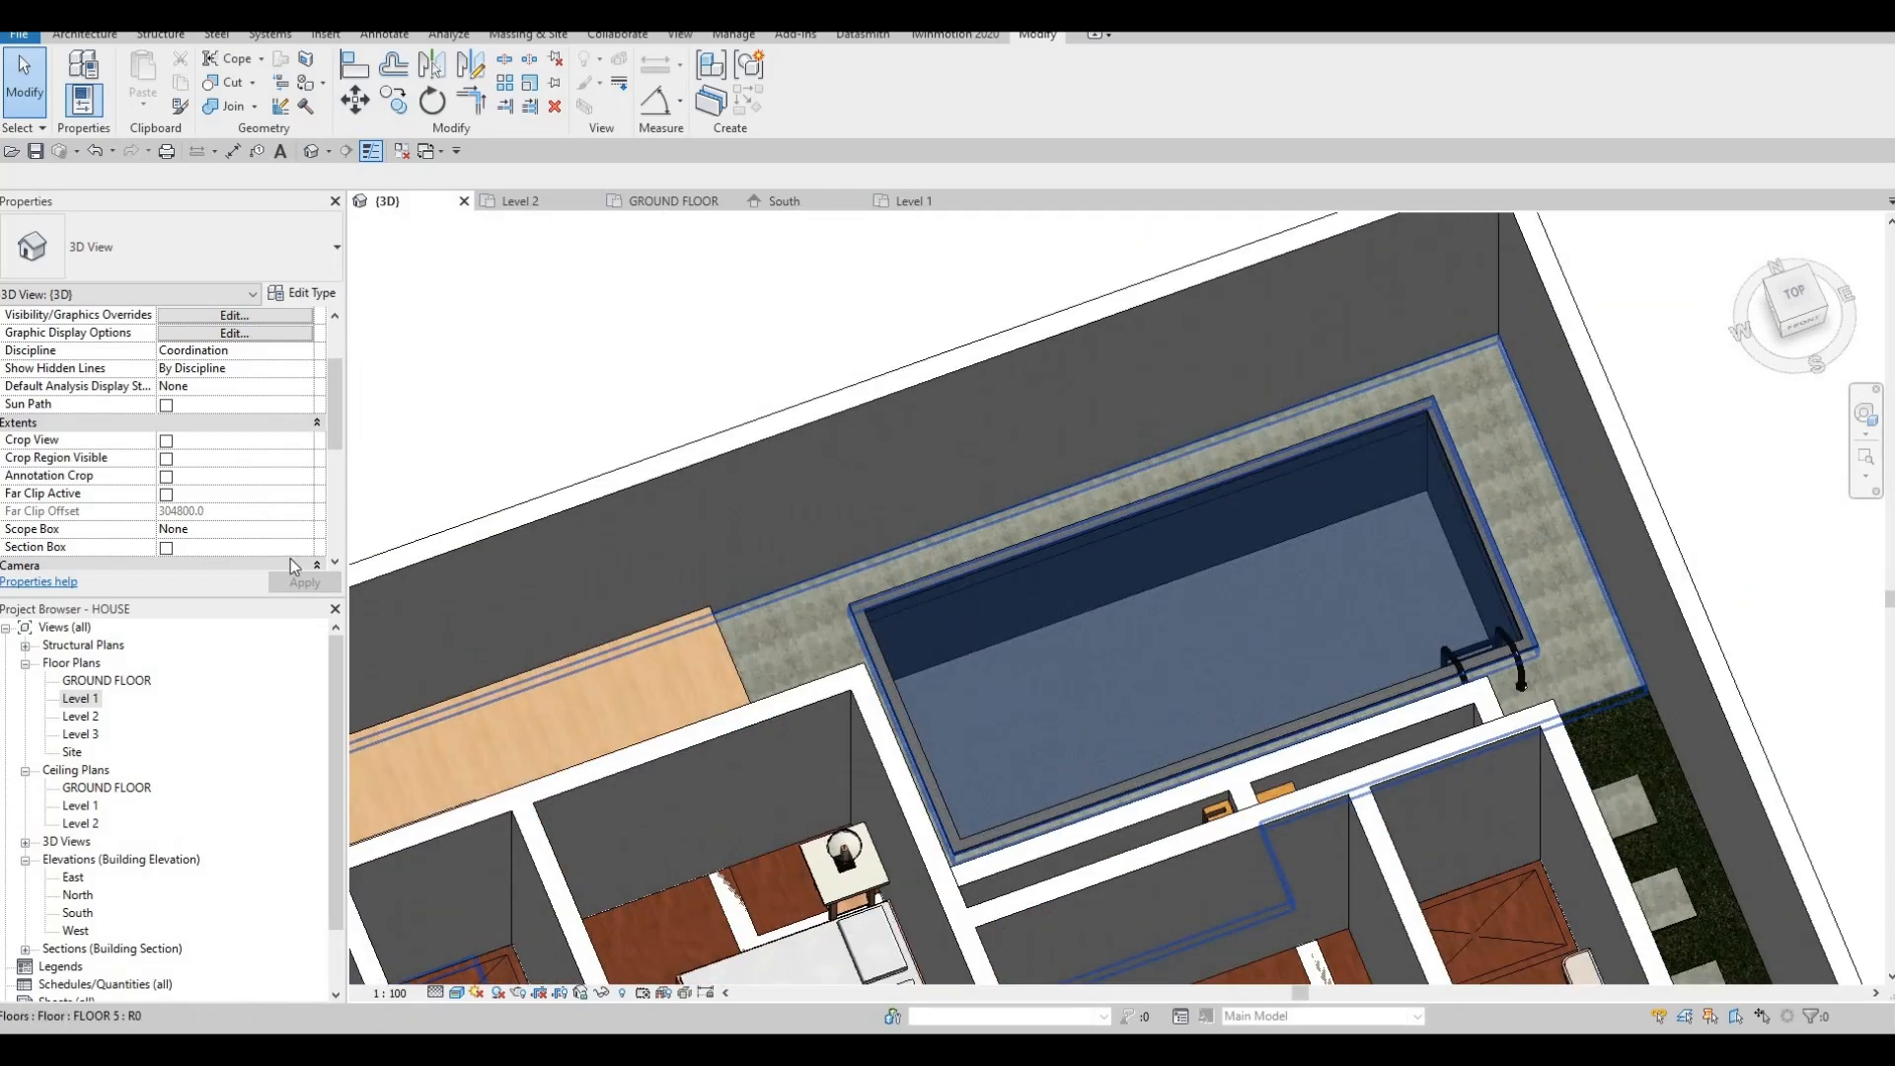
In the GROUND FLOOR plan, move the pool's long wall farthest from the house inward, 2200 mm from the opposite wall, and check it in 3D.
{"action": "double_click", "coordinate": [107, 681]}
{"action": "scroll", "coordinate": [977, 642], "scroll_direction": "down", "scroll_amount": 3}
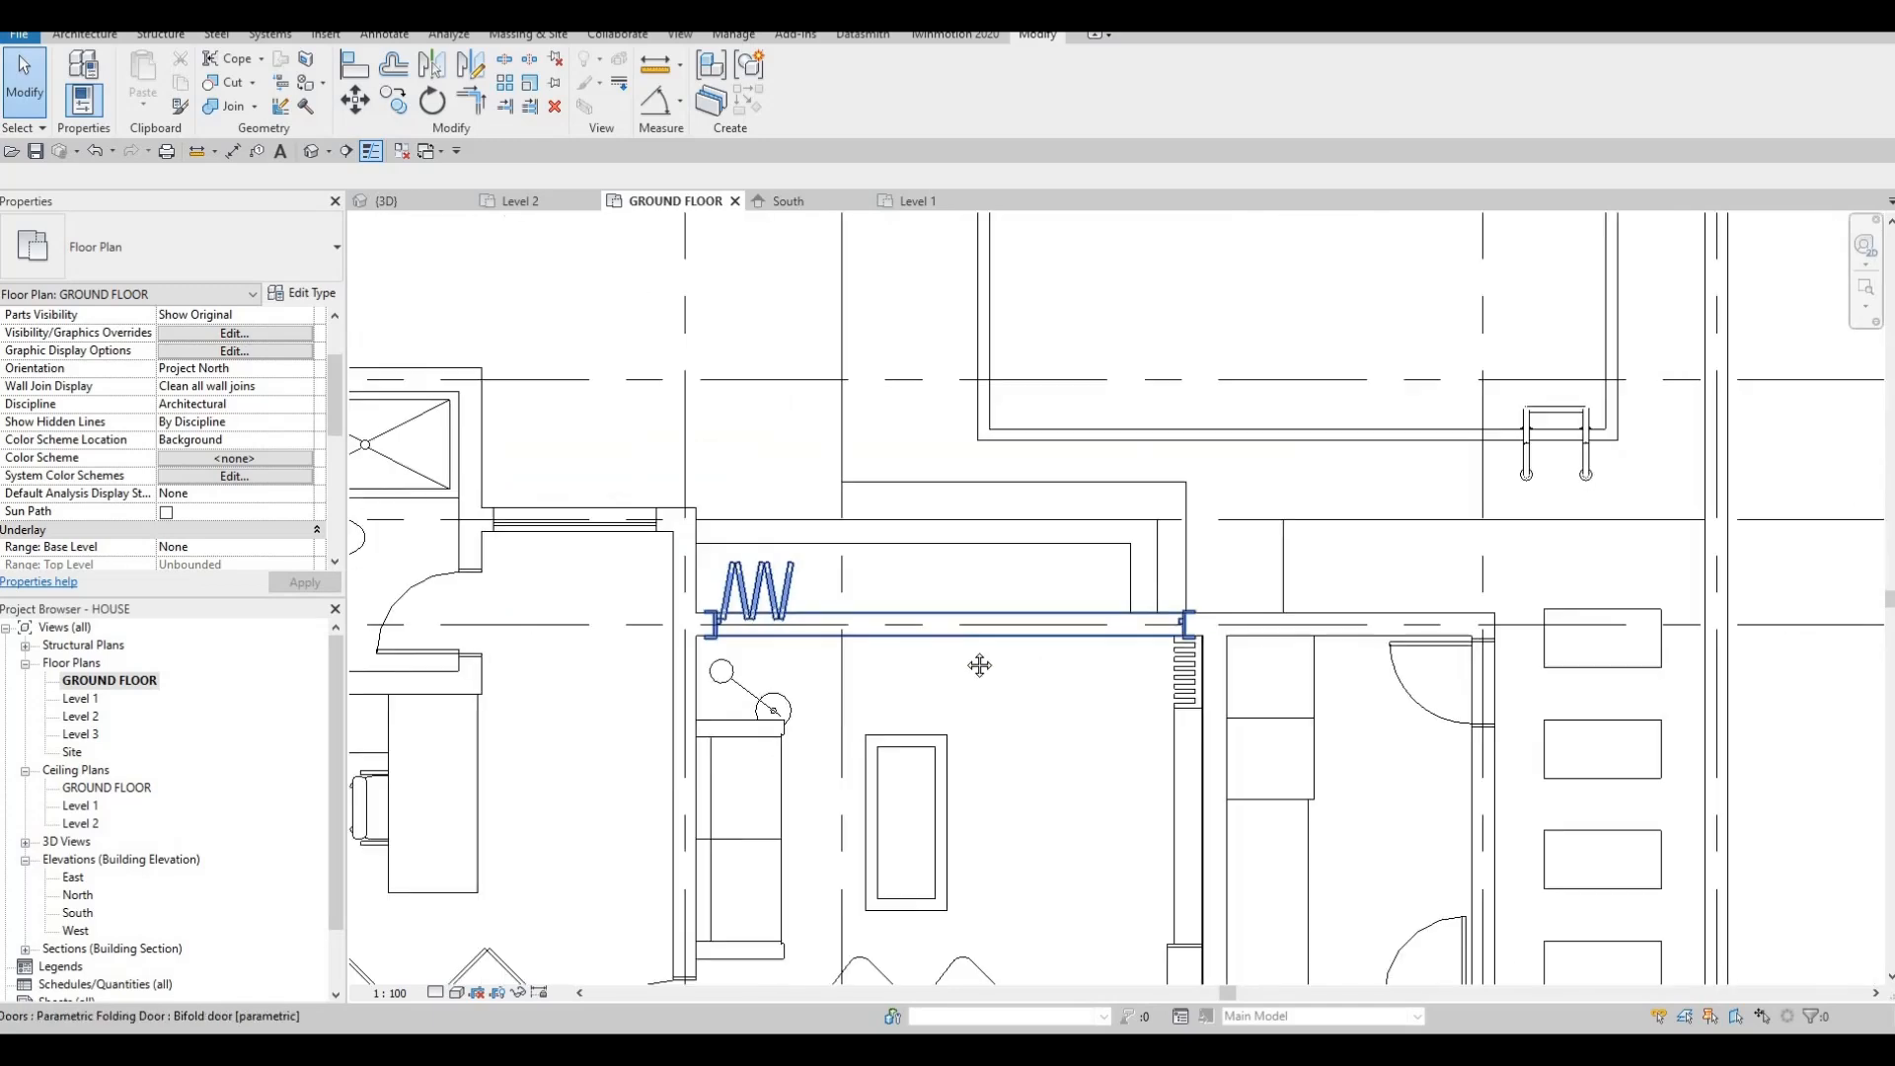
{"action": "scroll", "coordinate": [1184, 419], "scroll_direction": "up", "scroll_amount": 3}
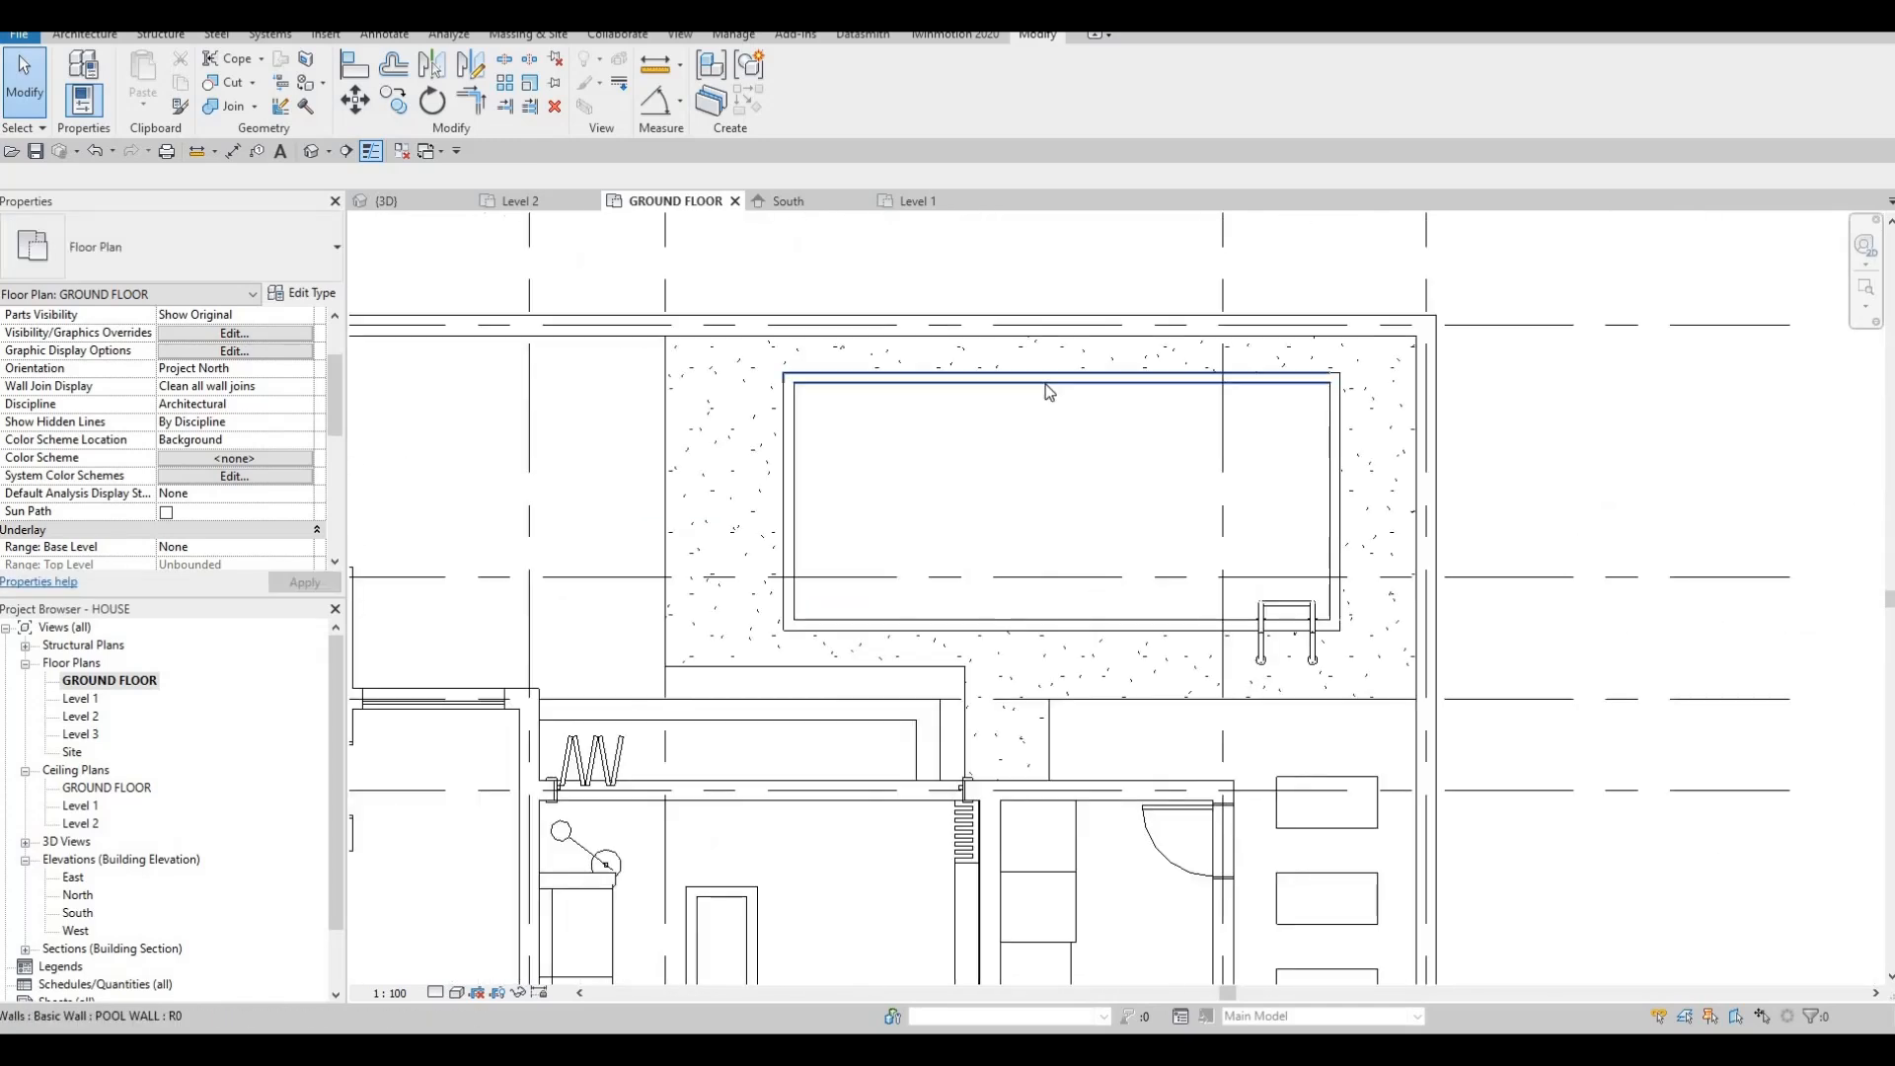
{"action": "left_click", "coordinate": [1031, 383]}
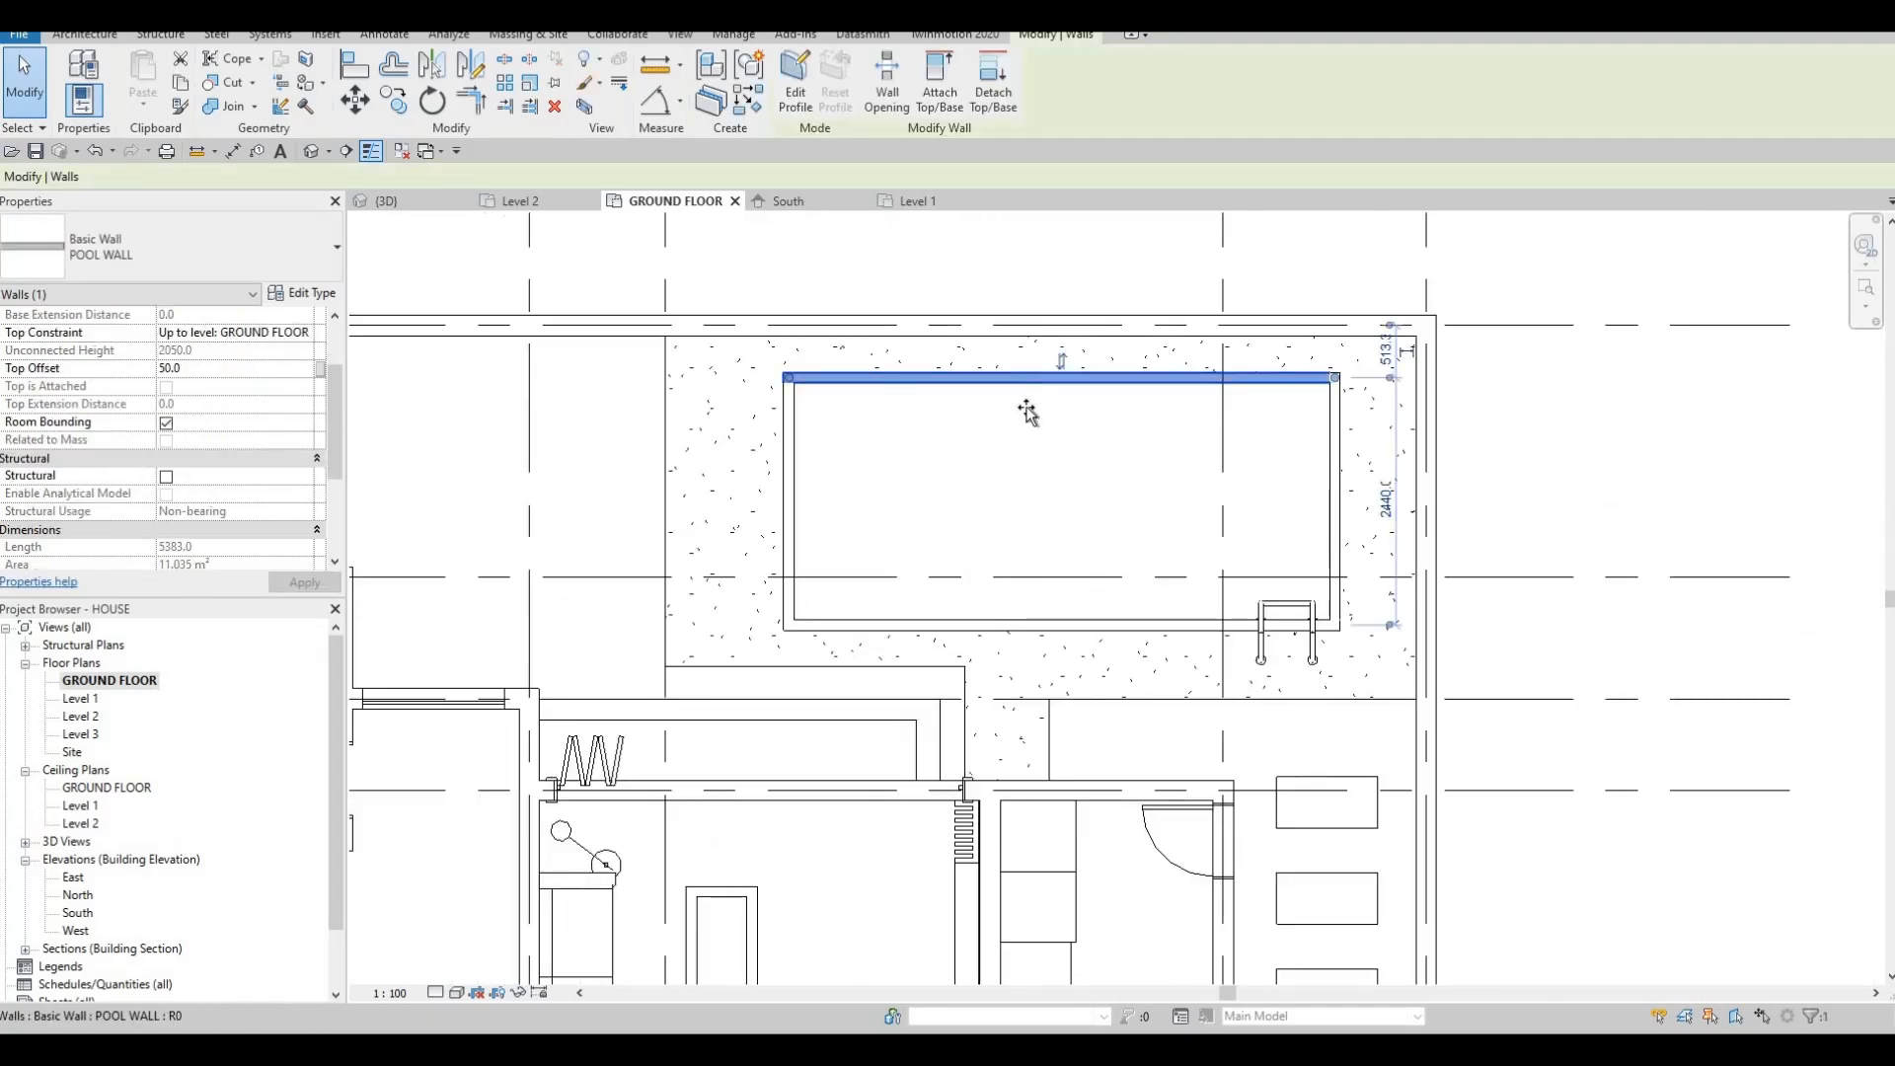
{"action": "left_click_drag", "start_coordinate": [1027, 409], "coordinate": [1026, 407]}
{"action": "left_click_drag", "start_coordinate": [1167, 438], "coordinate": [1229, 448]}
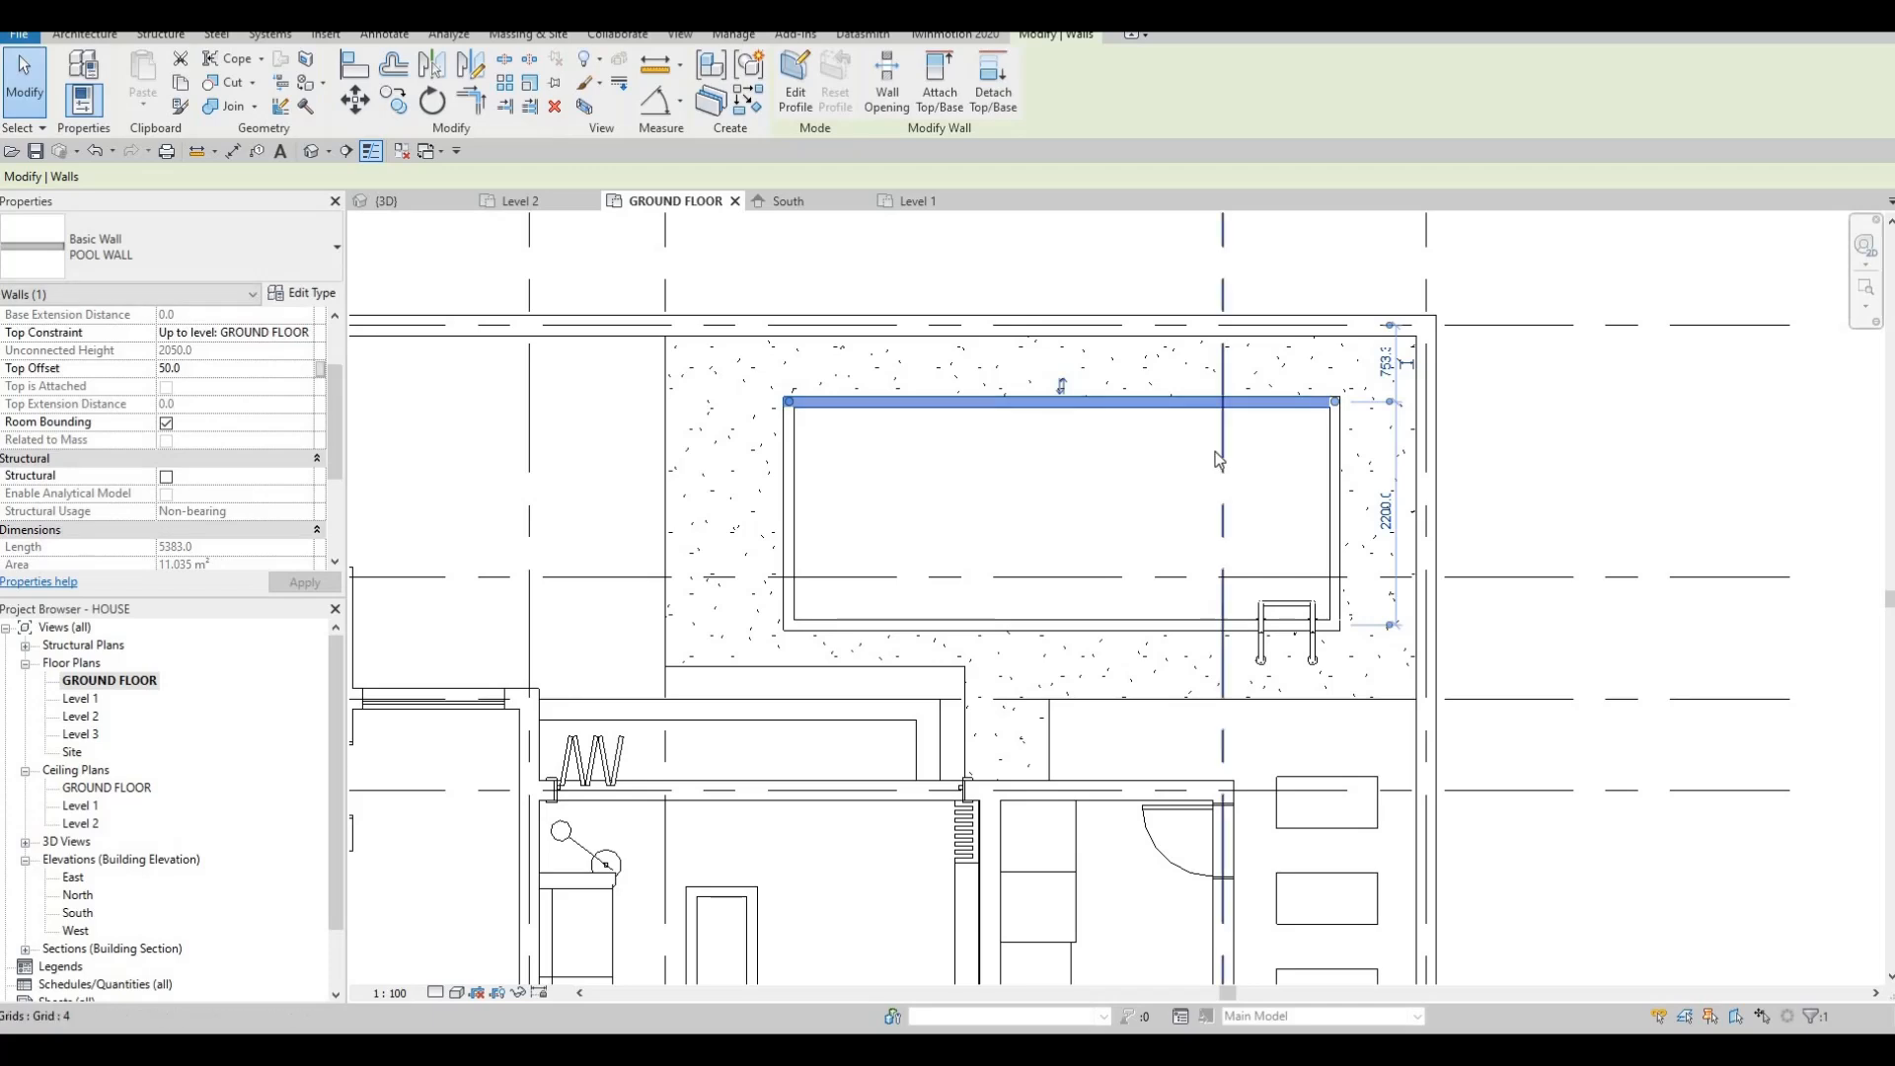
{"action": "key", "text": "Escape"}
{"action": "left_click", "coordinate": [982, 409]}
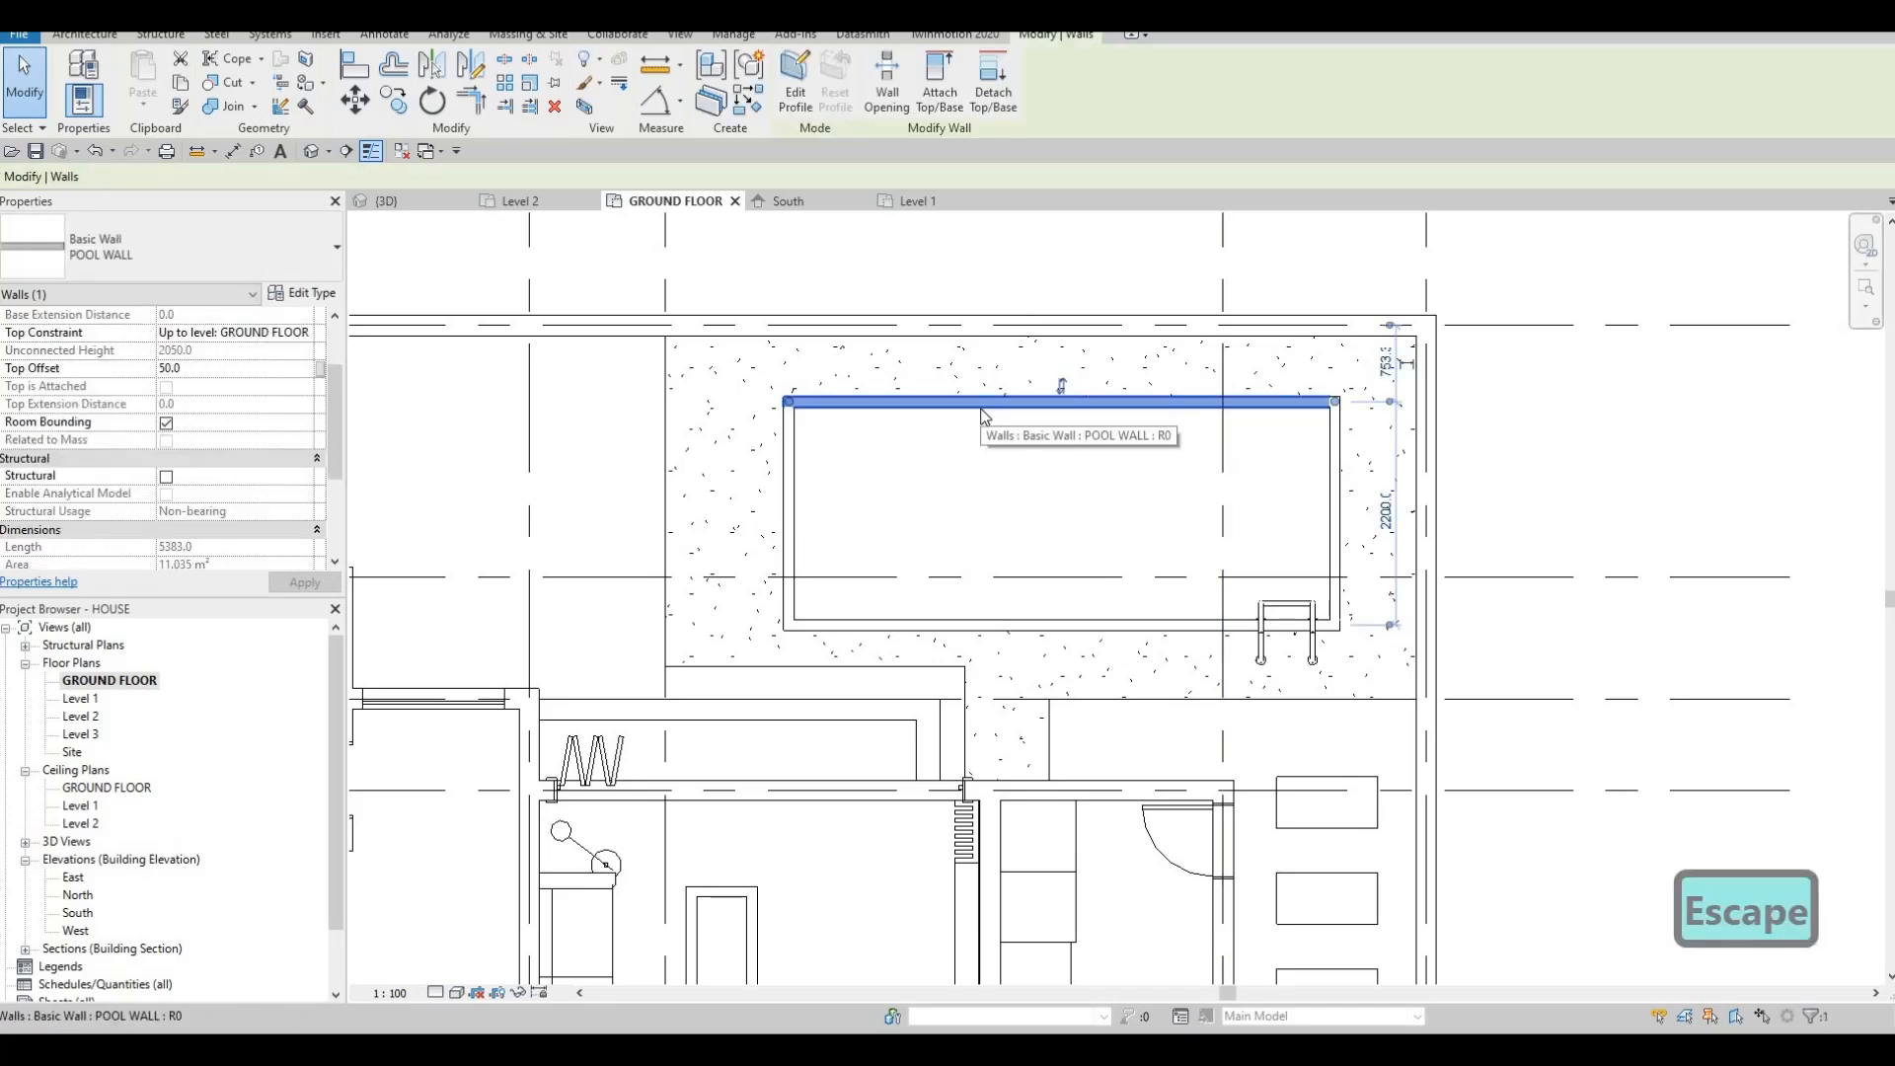
{"action": "key", "text": "Escape"}
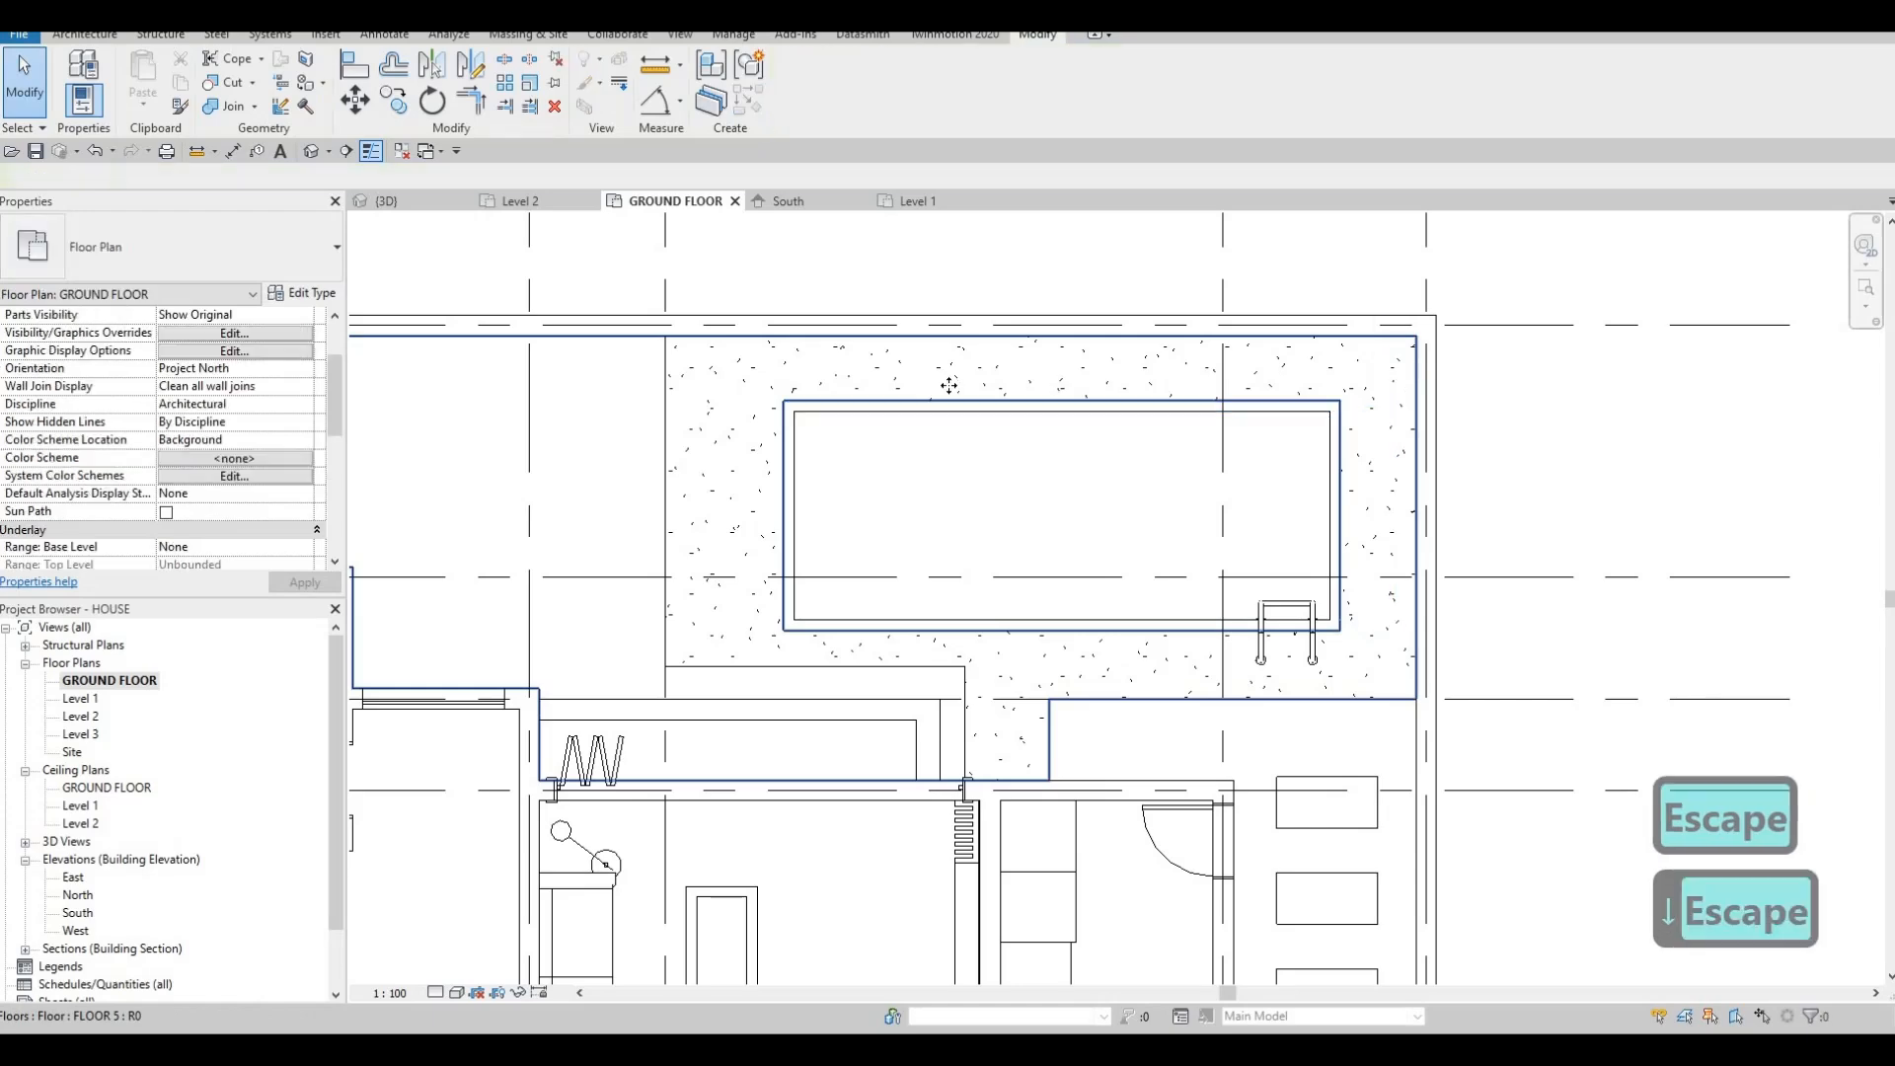
{"action": "left_click", "coordinate": [948, 383]}
{"action": "key", "text": "Escape"}
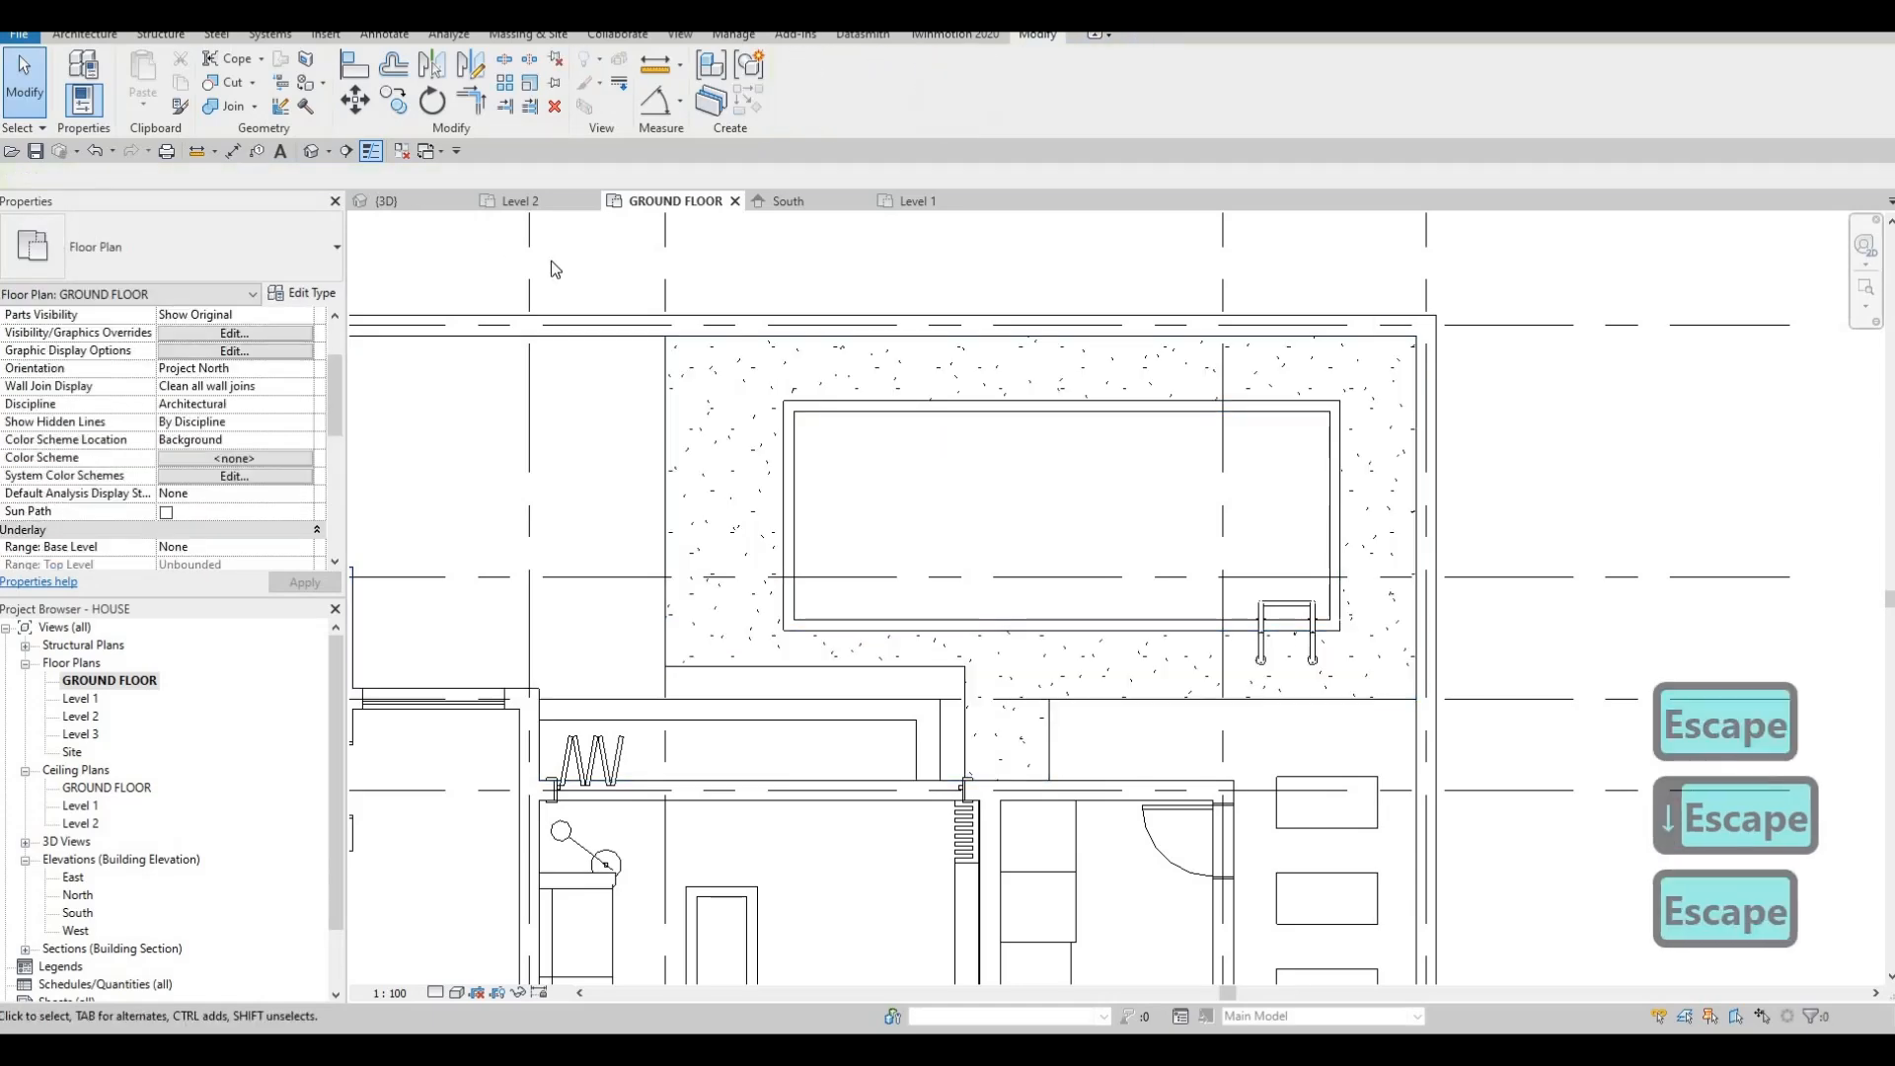
{"action": "left_click", "coordinate": [385, 200]}
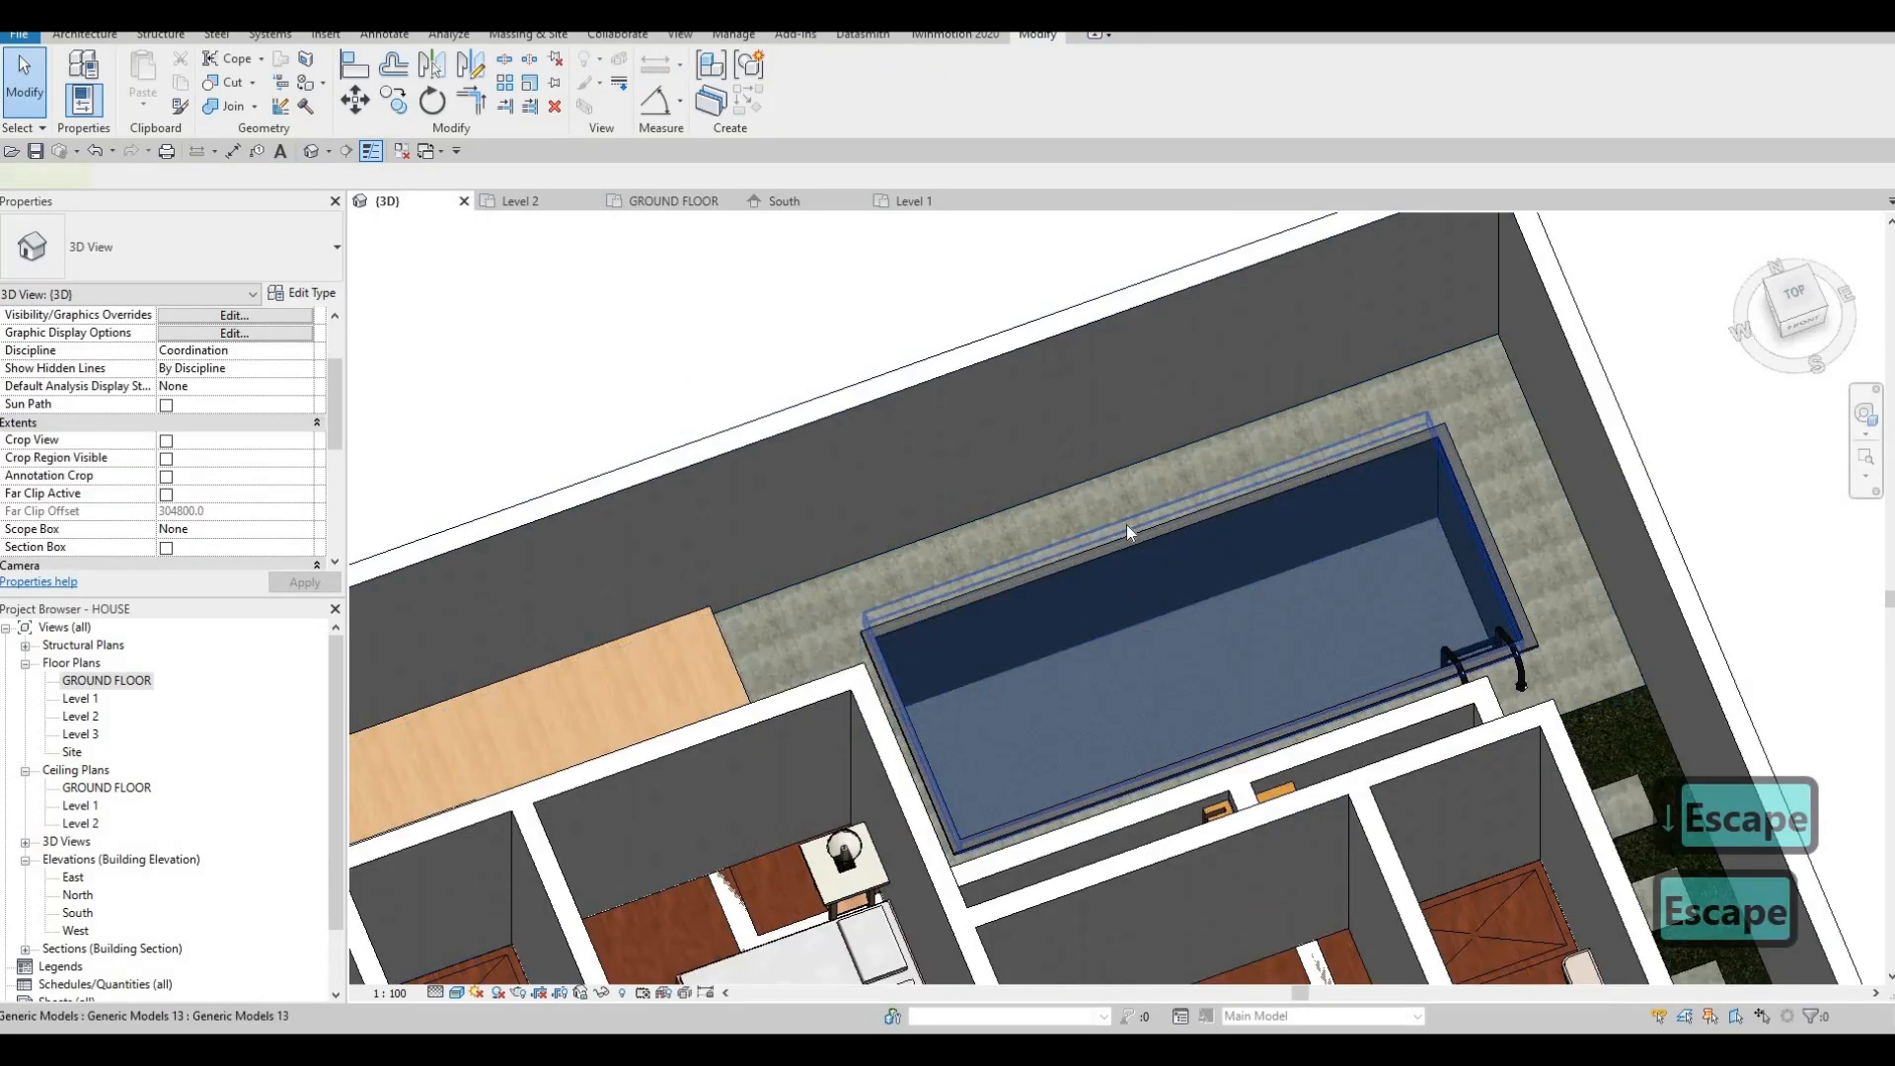
Pull the far long side of the blue in-place generic model inside the pool back to the relocated pool wall.
{"action": "left_click", "coordinate": [1129, 522]}
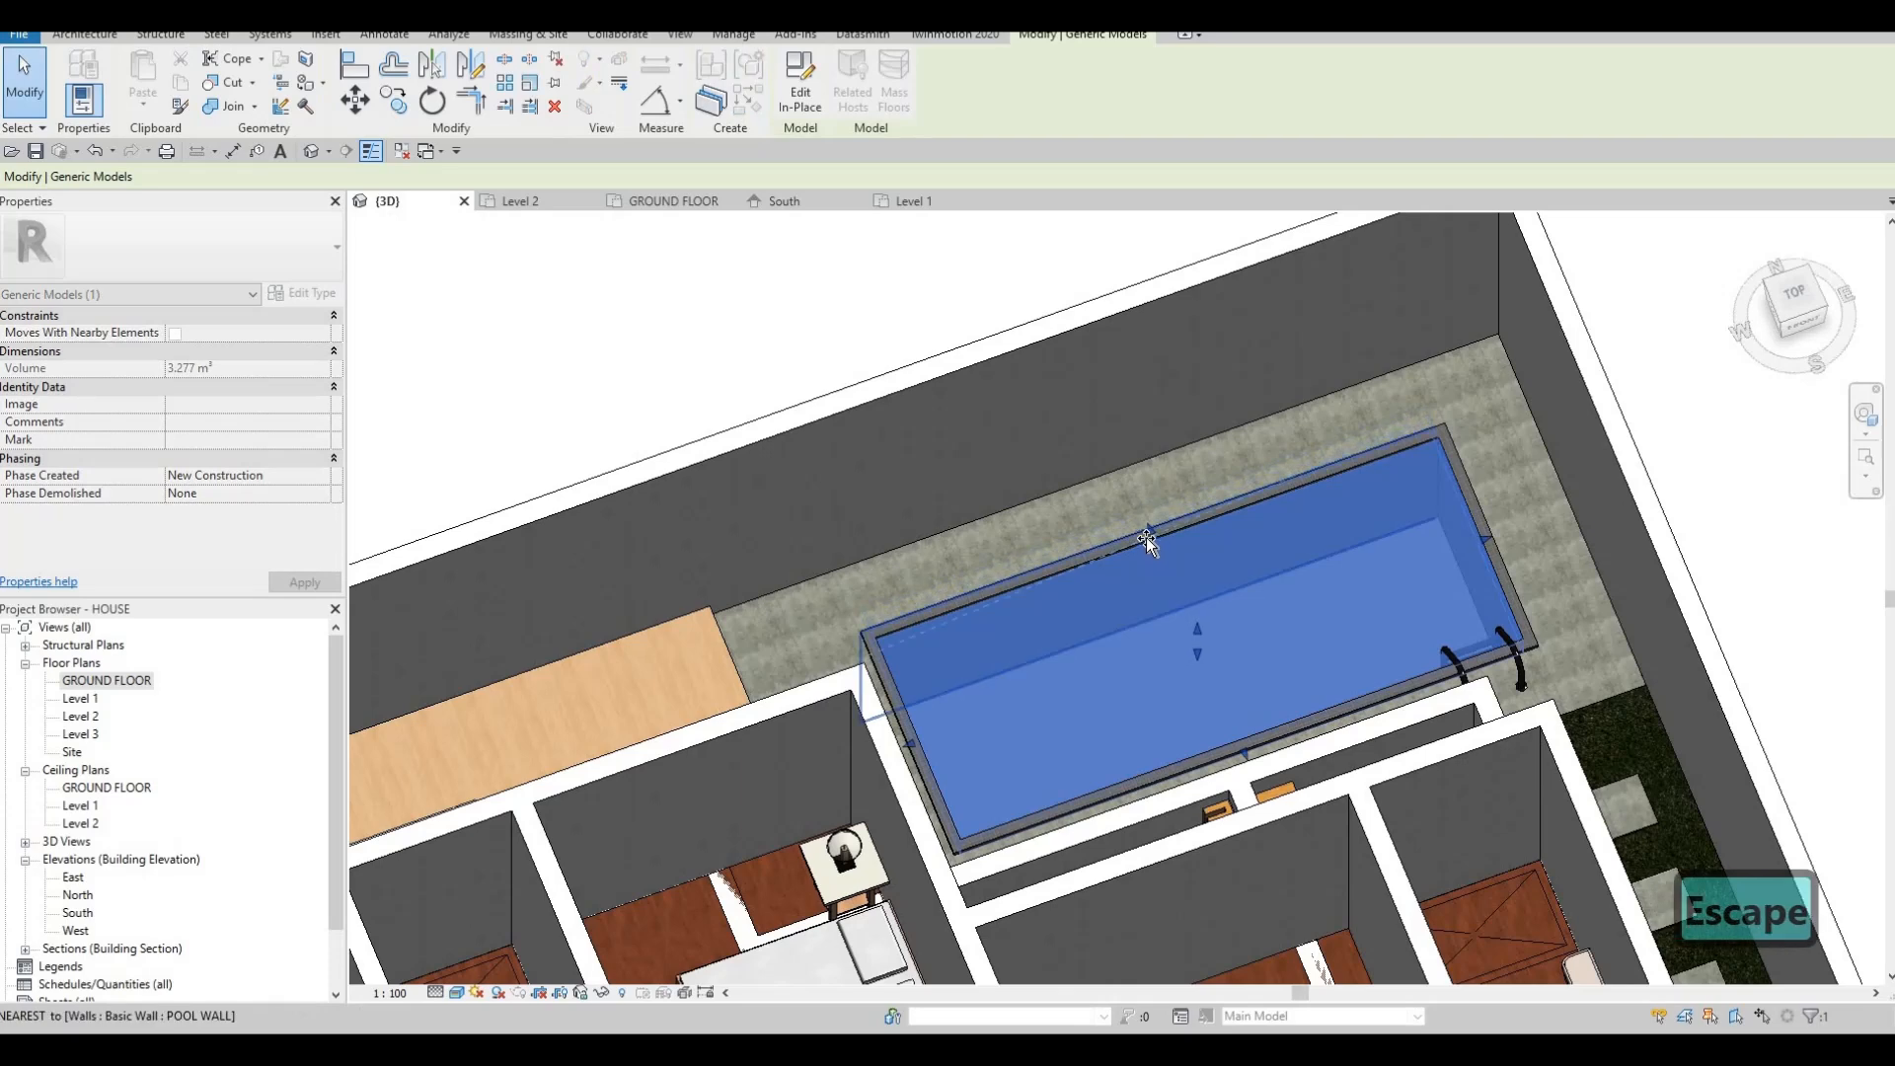
{"action": "left_click_drag", "start_coordinate": [1146, 538], "coordinate": [1156, 534]}
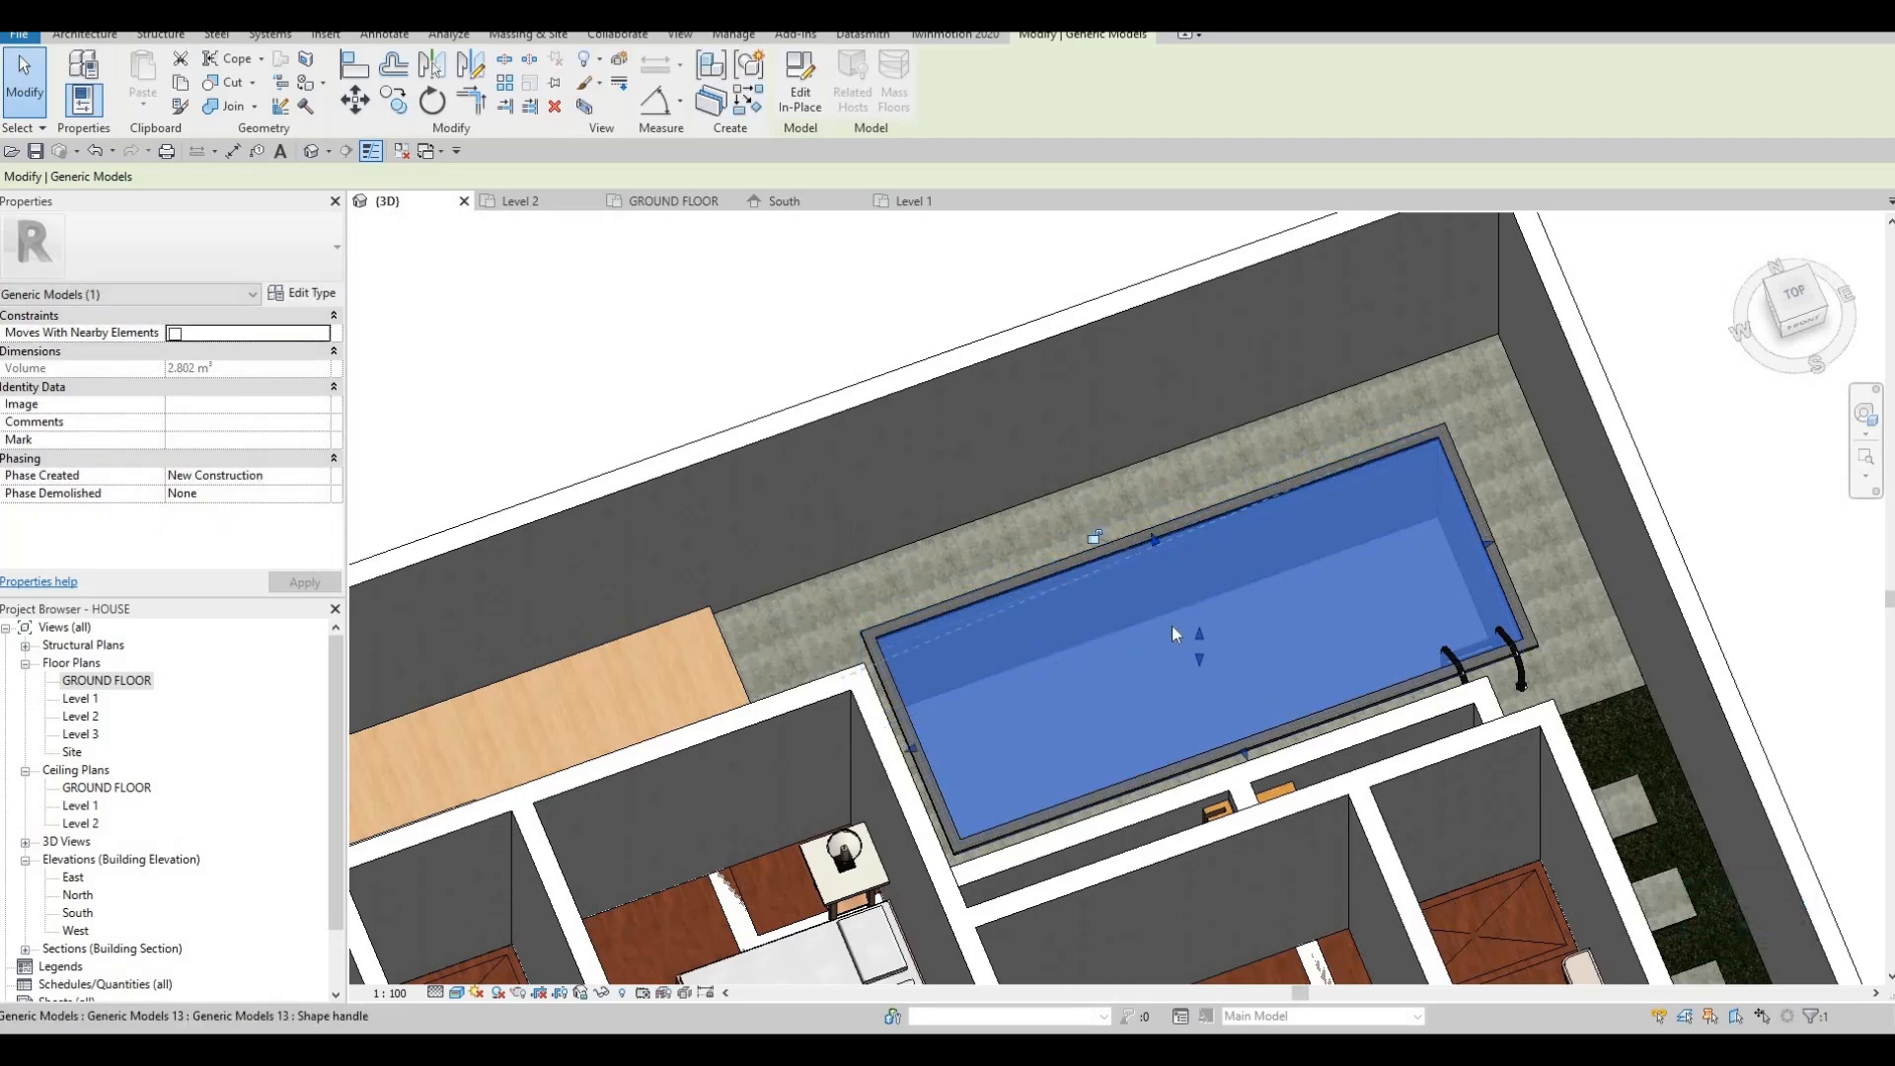
{"action": "key", "text": "Escape"}
From below in 3D, pull the protruding long side of the in-place model at the pool's base back within the relocated pool wall.
{"action": "left_click", "coordinate": [1188, 660]}
{"action": "key", "text": "Escape"}
{"action": "key", "text": "Tab"}
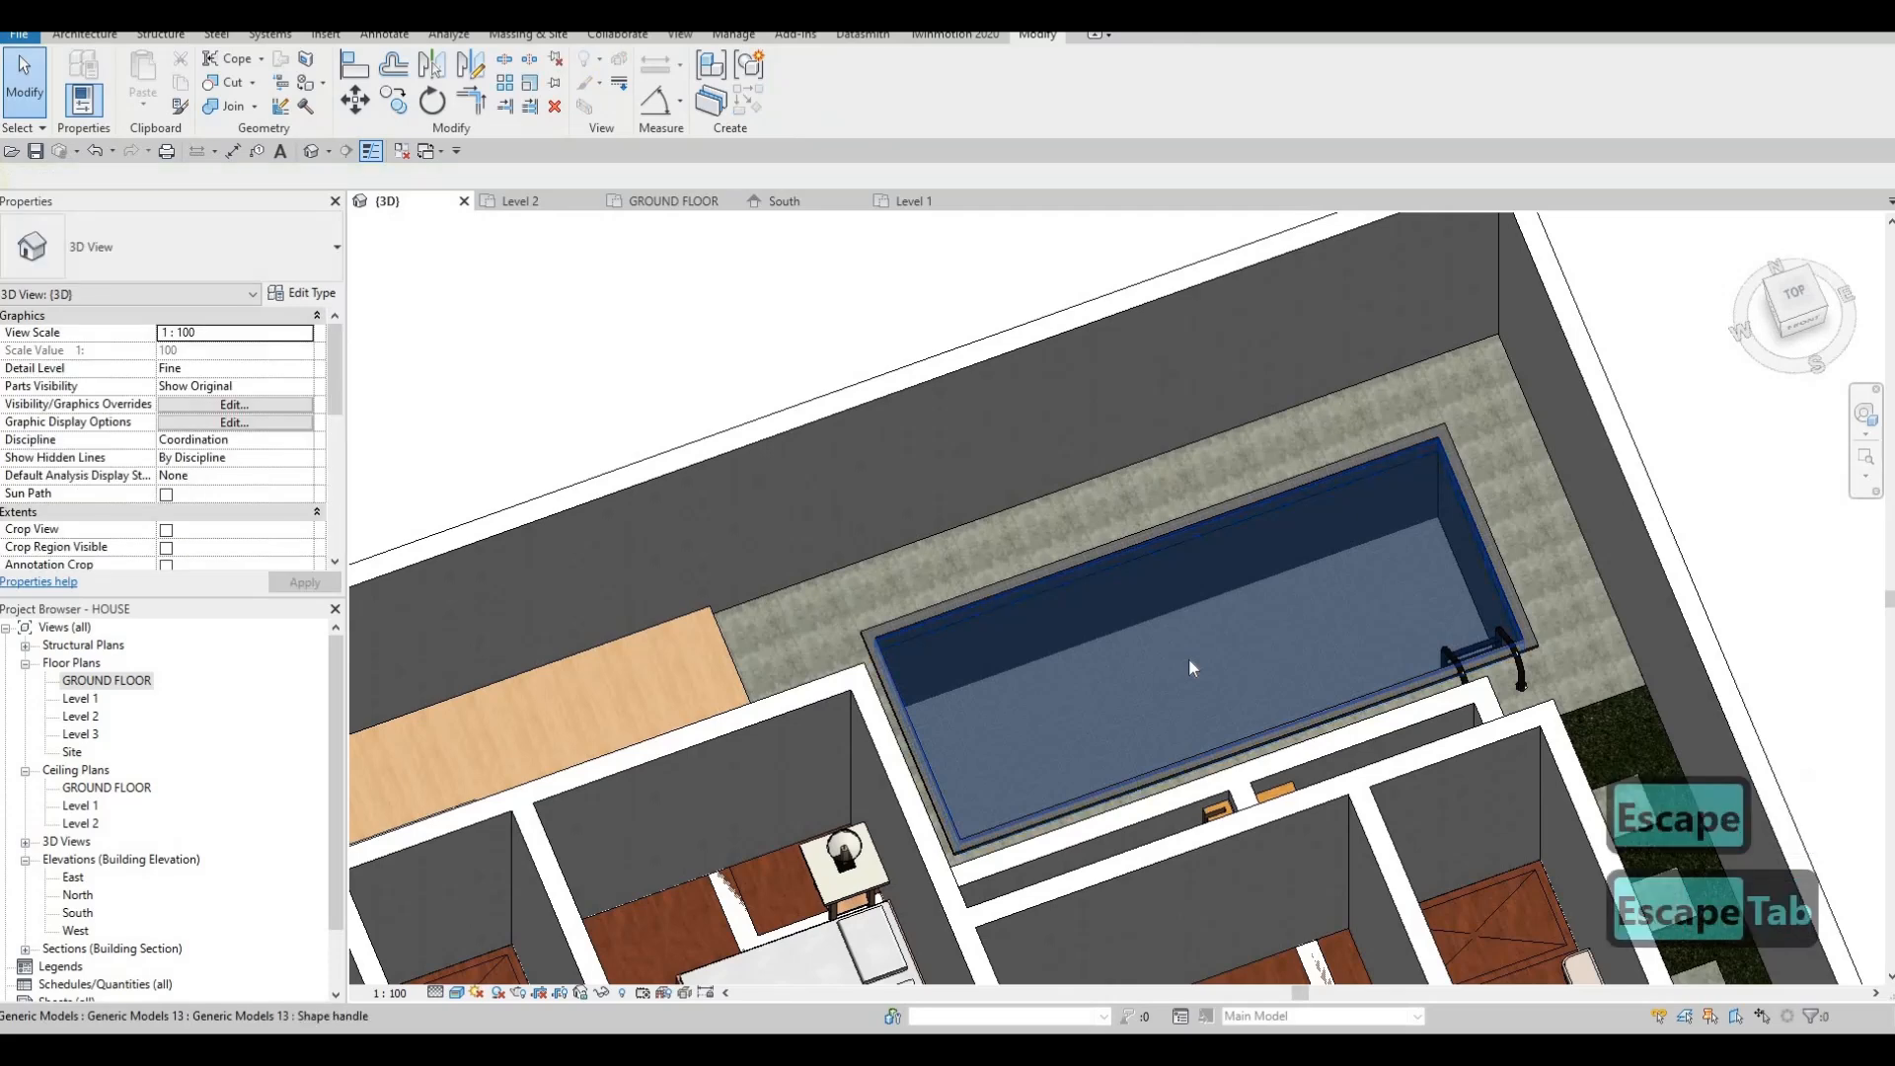
{"action": "left_click", "coordinate": [1189, 660]}
{"action": "key", "text": "Tab"}
{"action": "key", "text": "Tab"}
{"action": "middle_click_drag", "start_coordinate": [1164, 659], "coordinate": [998, 748], "text": "shift"}
{"action": "left_click", "coordinate": [1082, 778]}
{"action": "scroll", "coordinate": [1086, 770], "scroll_direction": "up", "scroll_amount": 2}
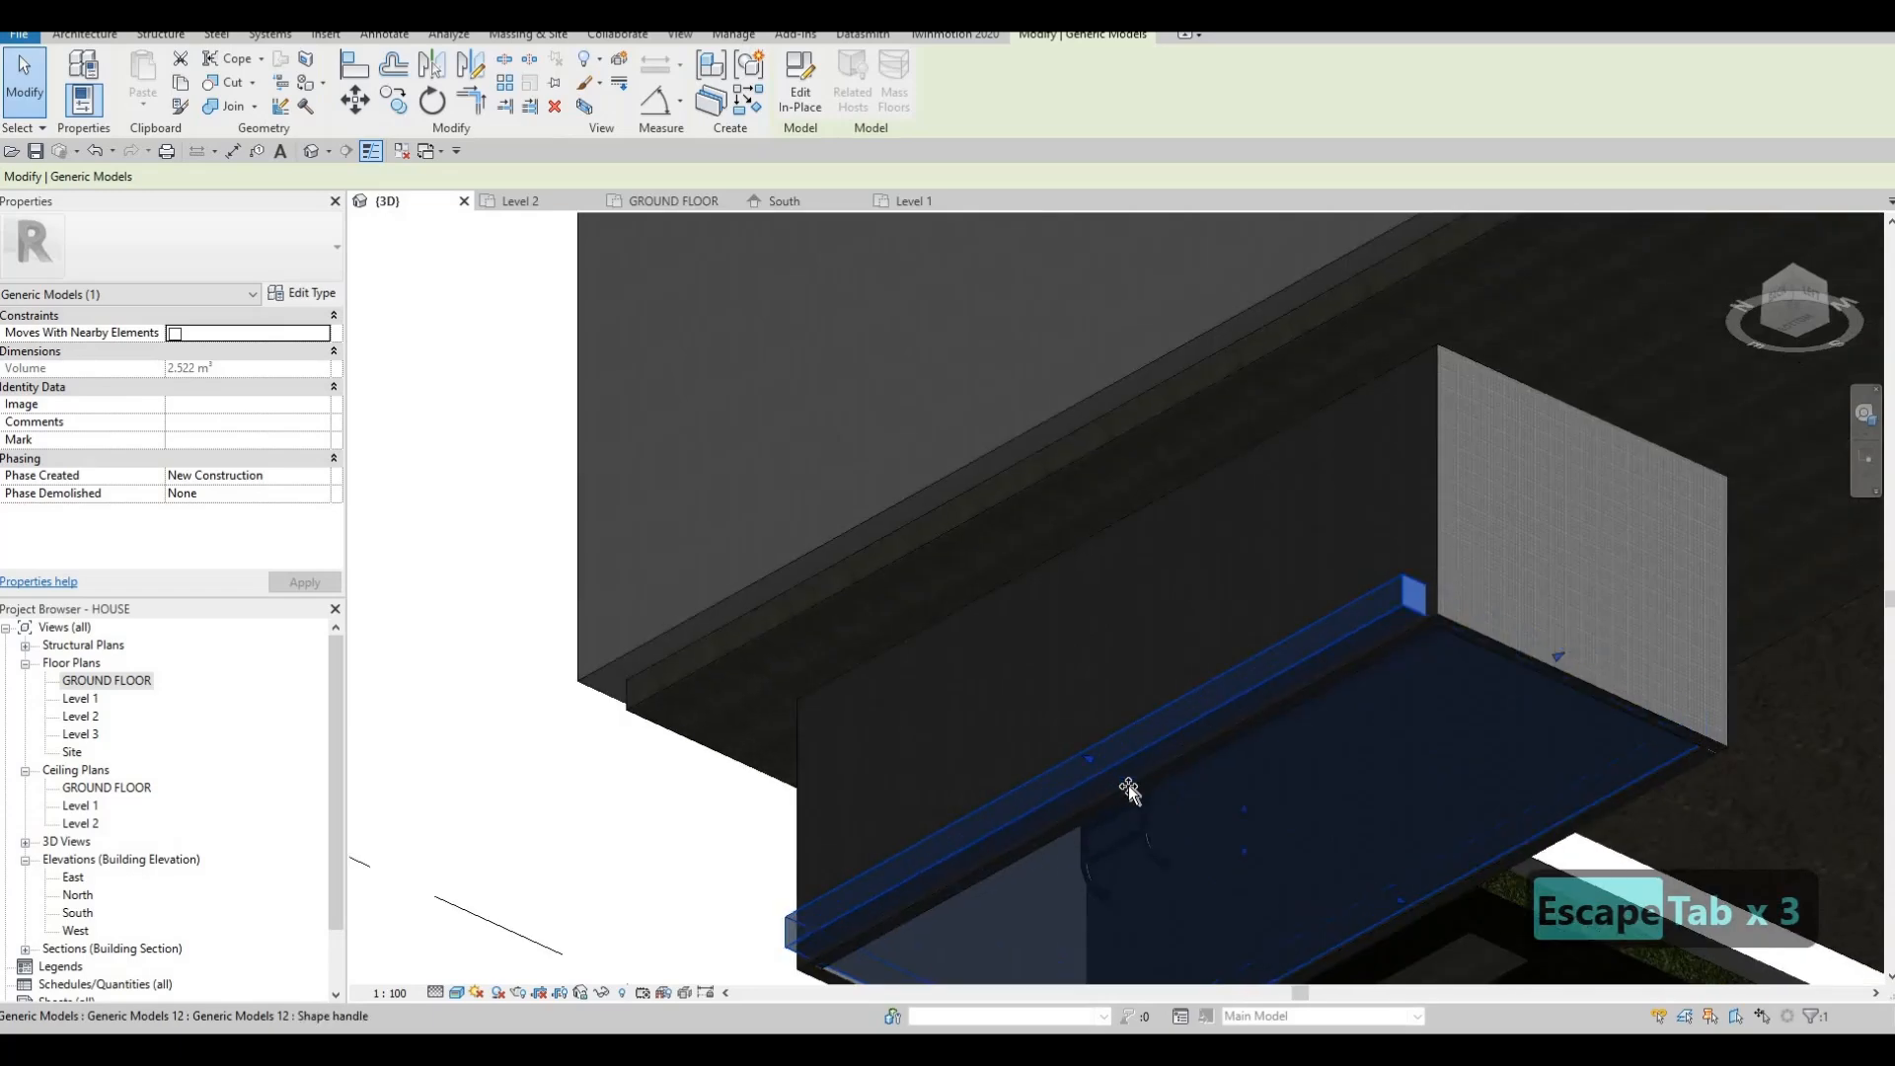
{"action": "left_click_drag", "start_coordinate": [1126, 779], "coordinate": [1122, 773]}
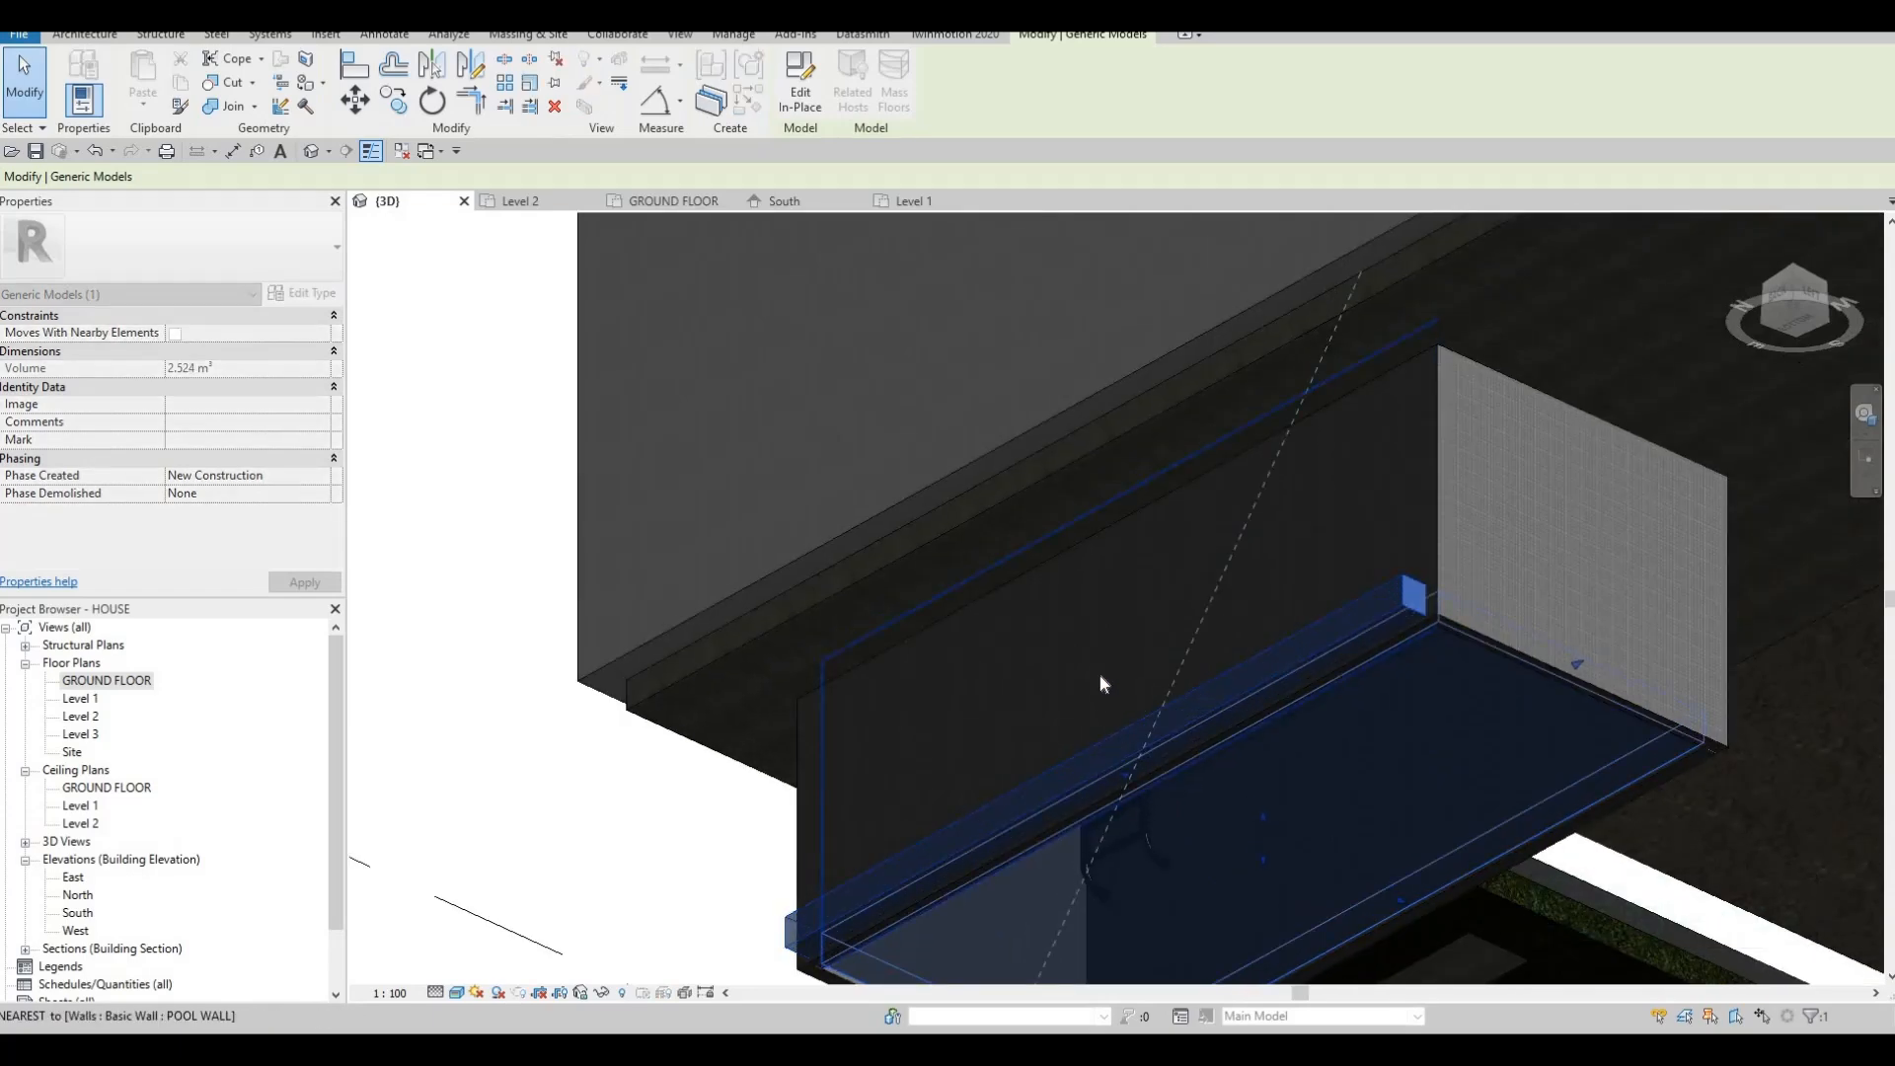
{"action": "key", "text": "Escape"}
Examine the narrowed pool and its surround in 3D and the GROUND FLOOR plan, including the deck, steps and folding door beside it.
{"action": "scroll", "coordinate": [1103, 680], "scroll_direction": "down", "scroll_amount": 4}
{"action": "middle_click_drag", "start_coordinate": [1019, 871], "coordinate": [1027, 948], "text": "shift"}
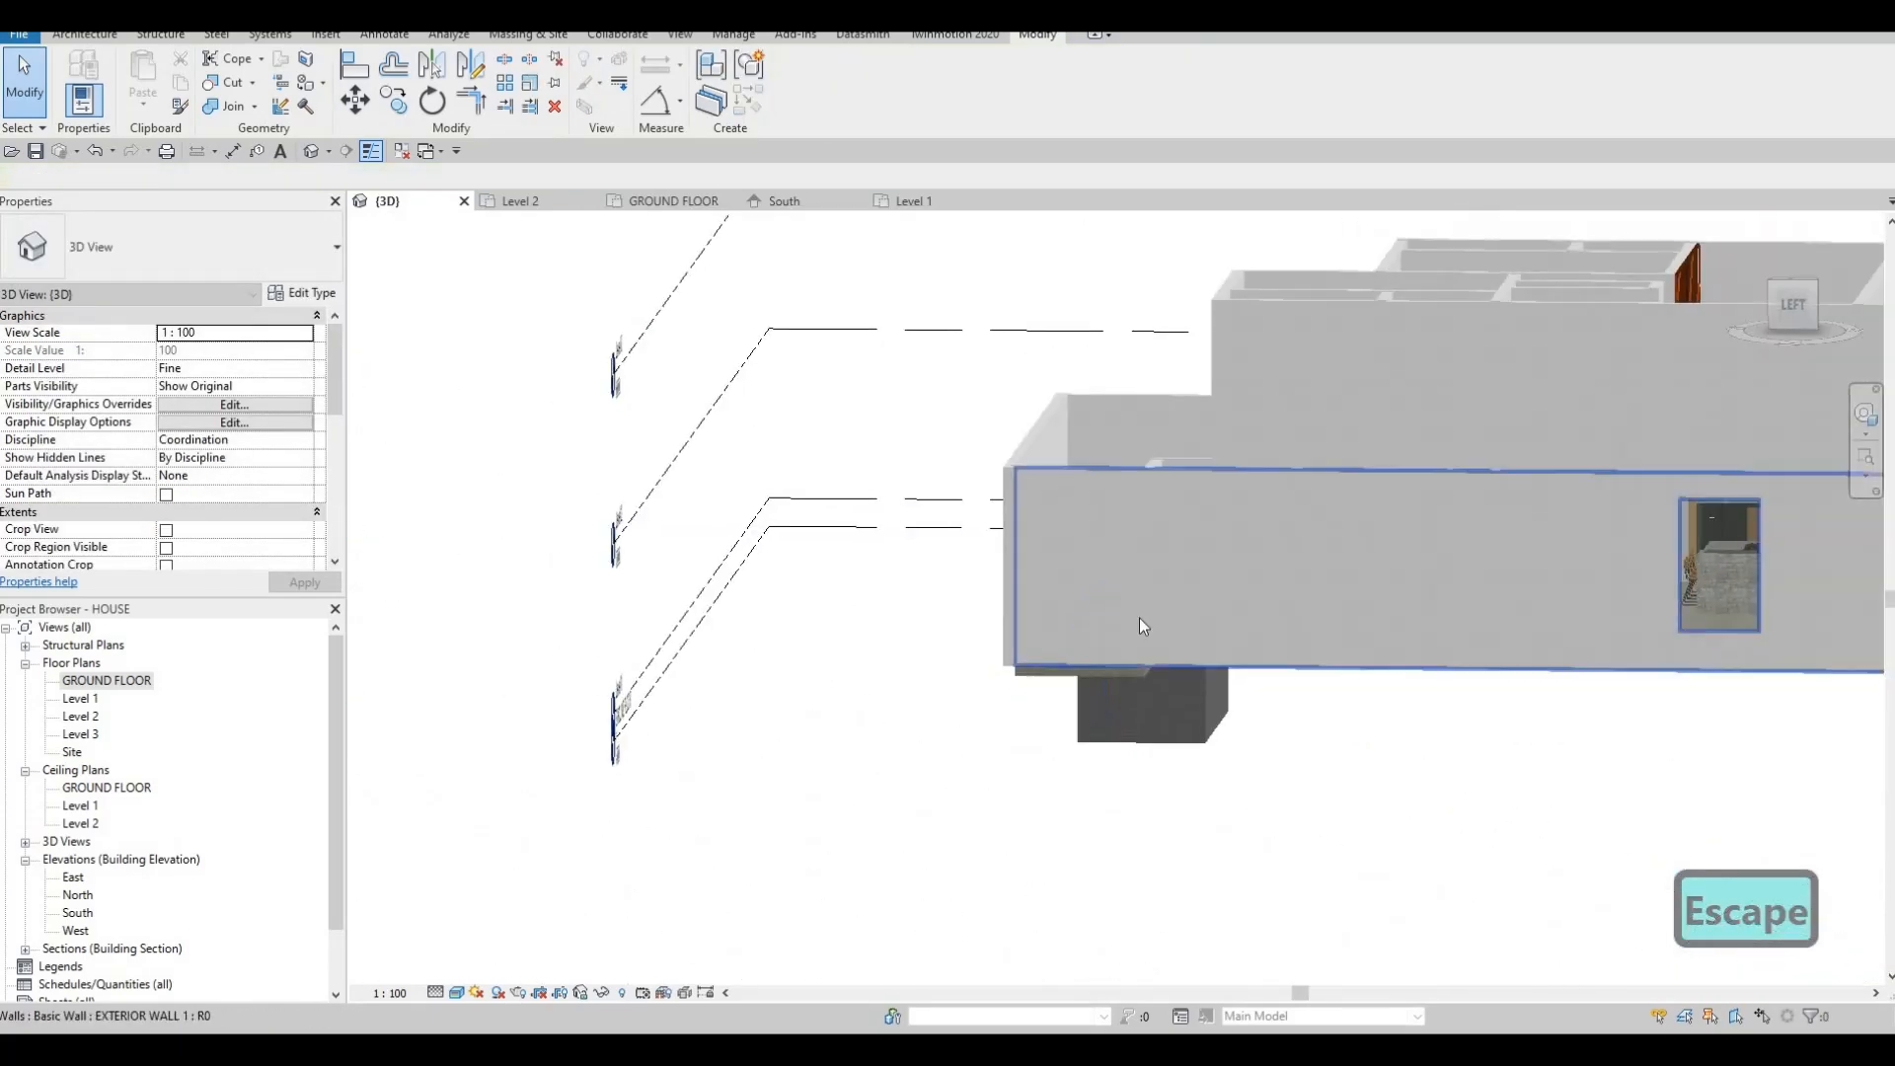
{"action": "middle_click_drag", "start_coordinate": [1139, 622], "coordinate": [1096, 912], "text": "shift"}
{"action": "middle_click_drag", "start_coordinate": [1206, 671], "coordinate": [1145, 789], "text": "shift"}
{"action": "scroll", "coordinate": [1038, 501], "scroll_direction": "up", "scroll_amount": 5}
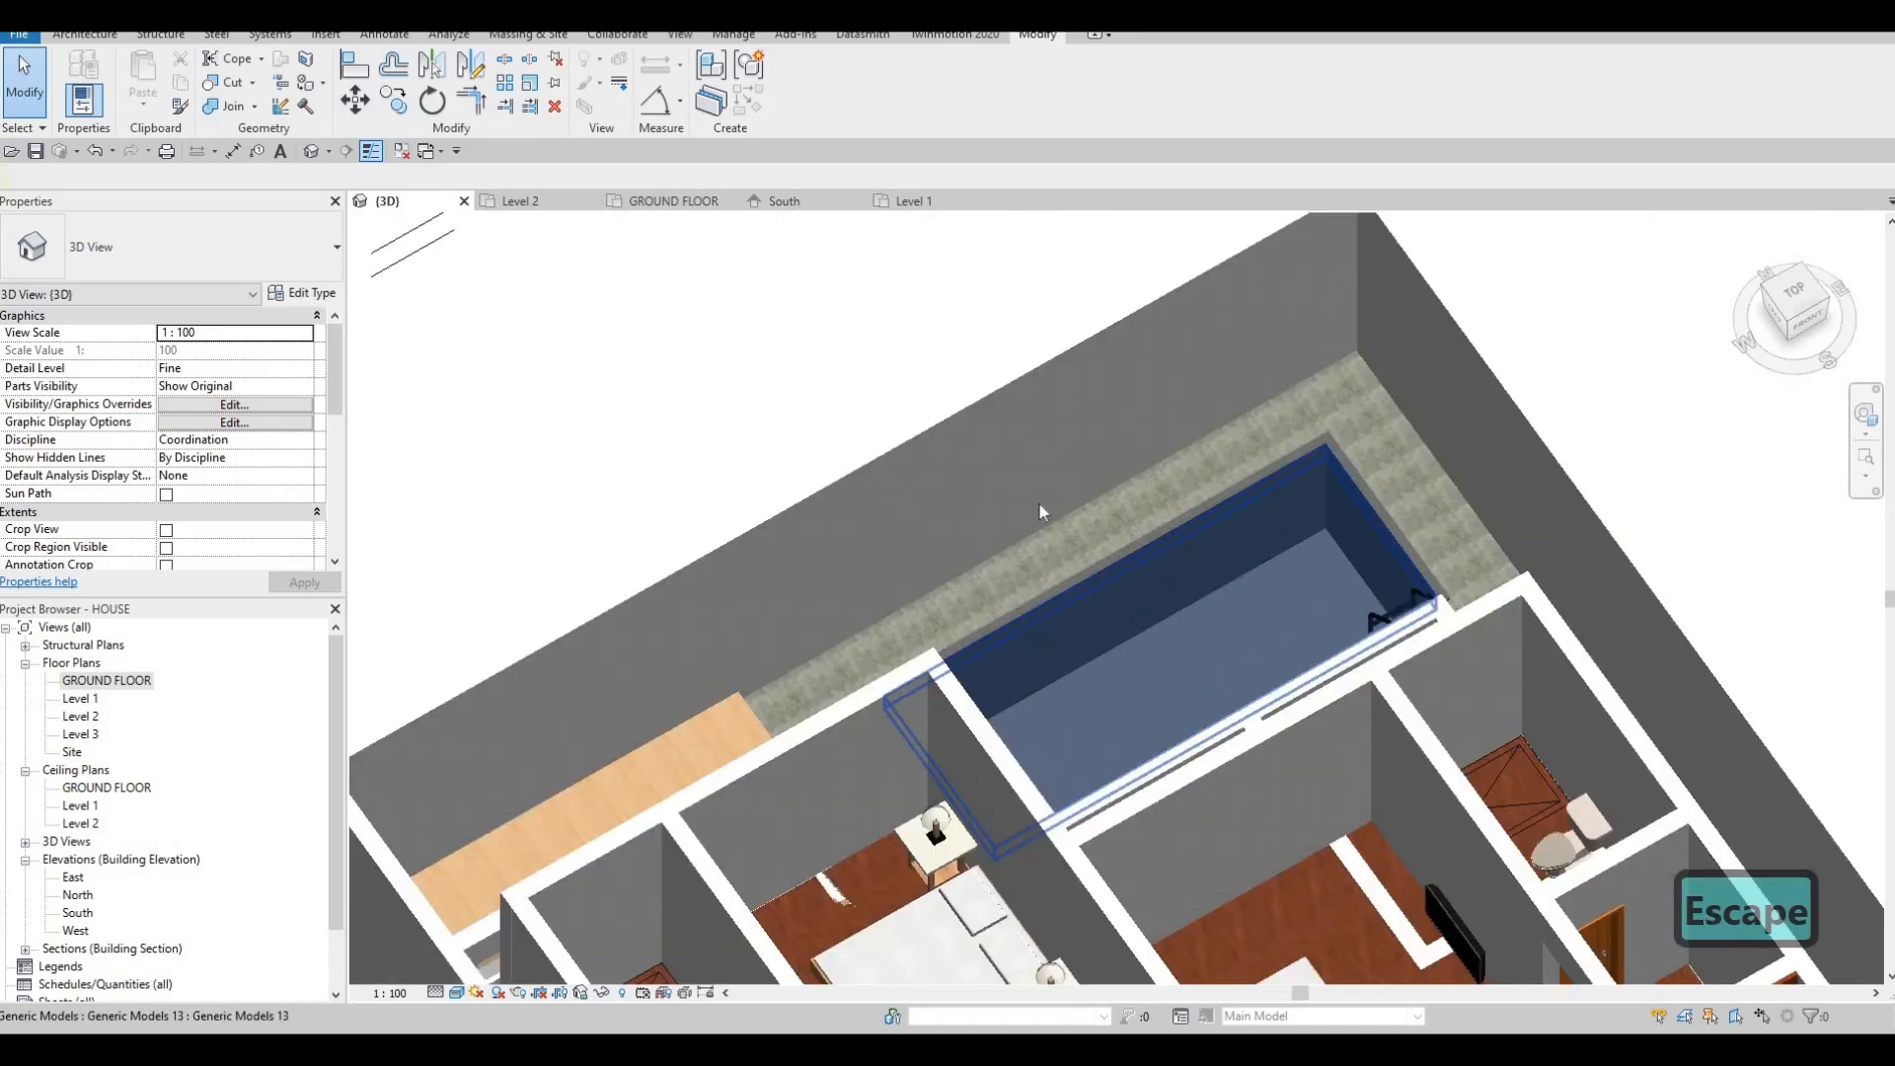
{"action": "middle_click_drag", "start_coordinate": [817, 645], "coordinate": [757, 668]}
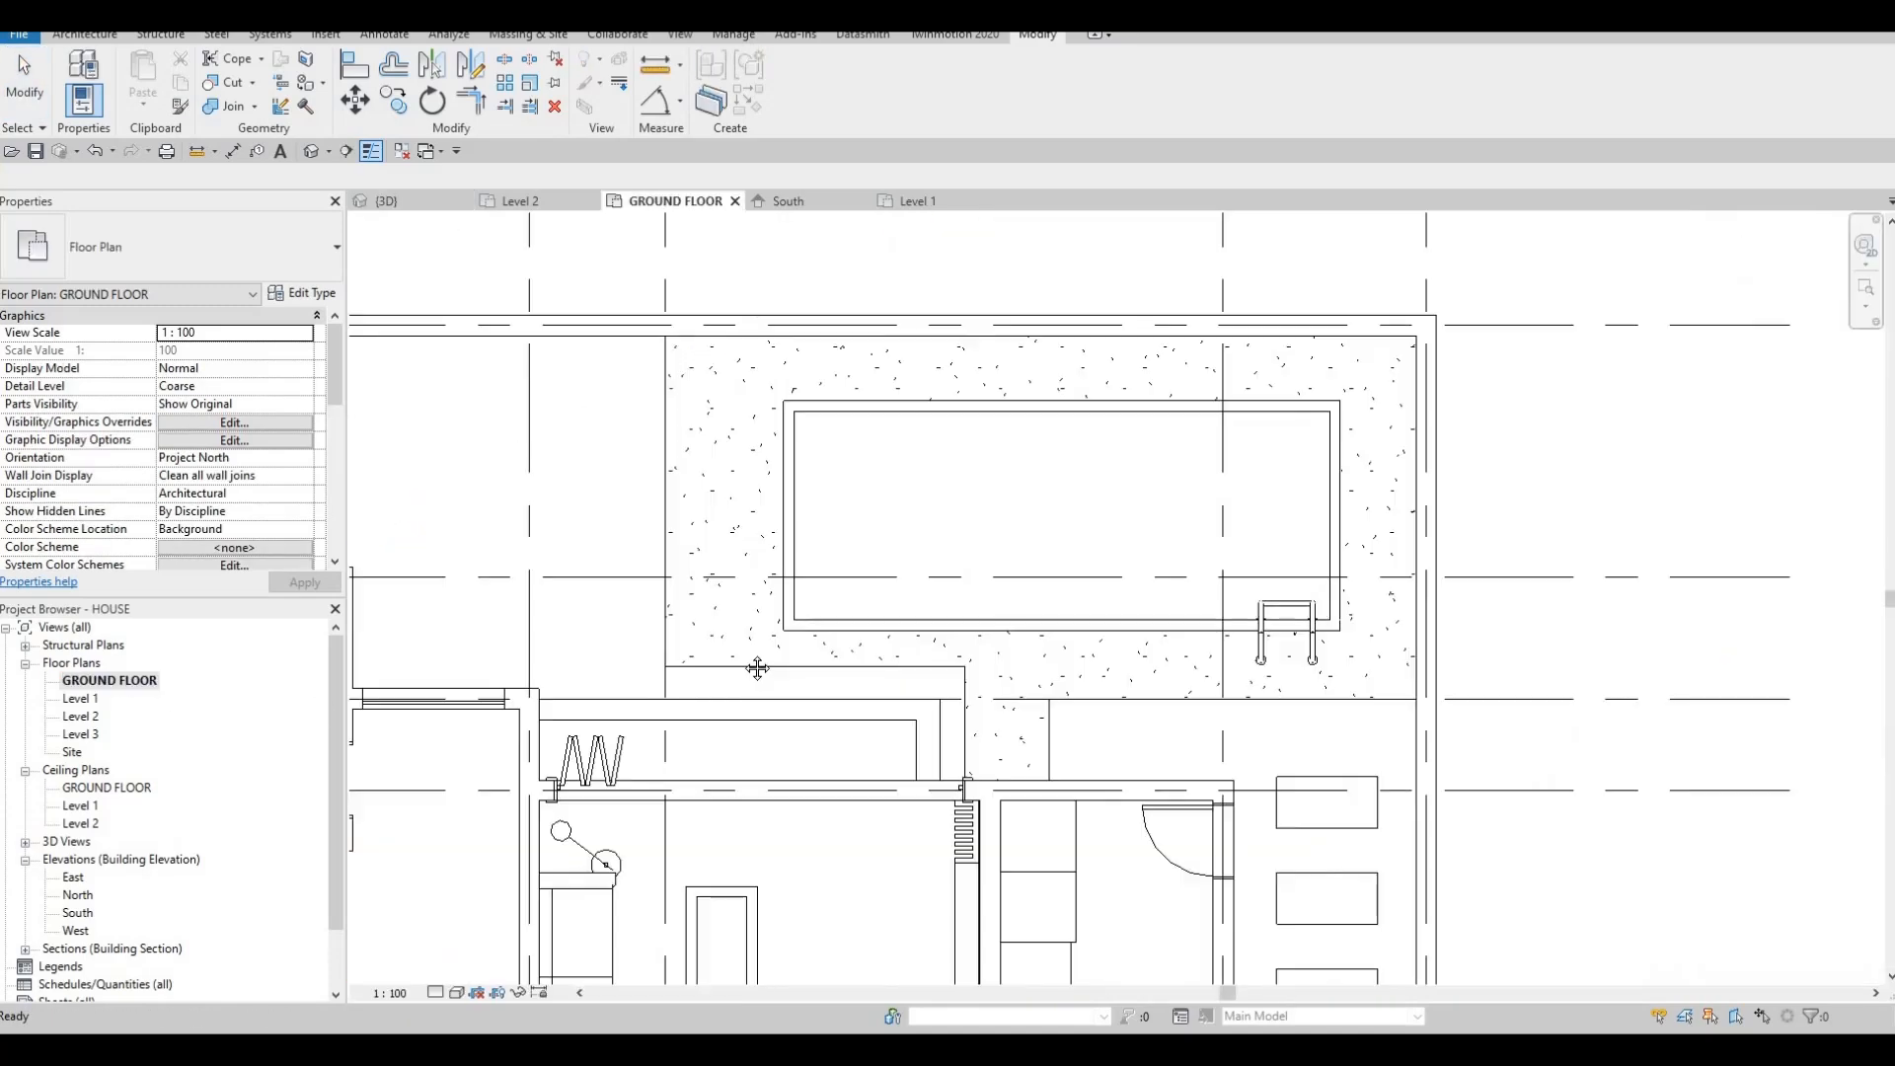
{"action": "middle_click_drag", "start_coordinate": [941, 478], "coordinate": [905, 504]}
{"action": "scroll", "coordinate": [716, 536], "scroll_direction": "down", "scroll_amount": 2}
{"action": "middle_click_drag", "start_coordinate": [716, 536], "coordinate": [841, 513]}
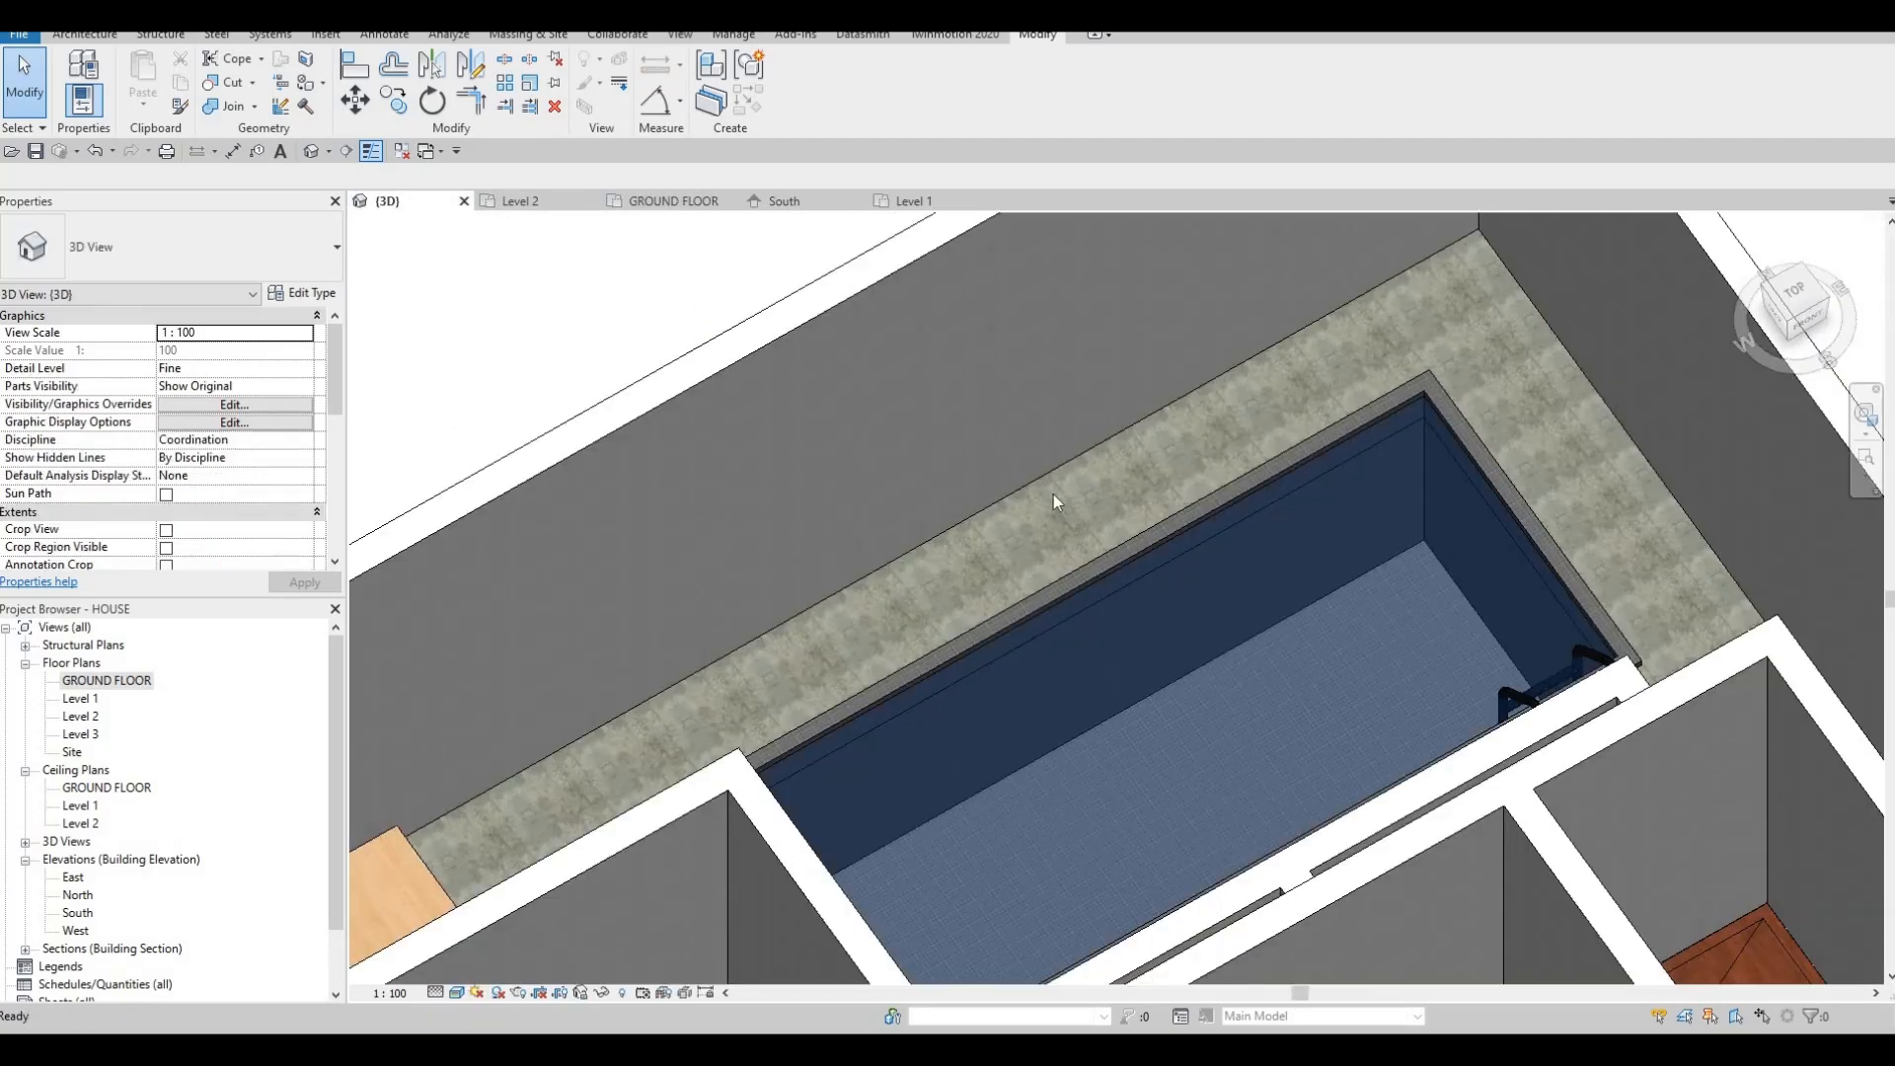
{"action": "scroll", "coordinate": [1053, 498], "scroll_direction": "down", "scroll_amount": 2}
{"action": "middle_click_drag", "start_coordinate": [1053, 499], "coordinate": [1100, 642], "text": "shift"}
{"action": "middle_click_drag", "start_coordinate": [615, 521], "coordinate": [1035, 620], "text": "shift"}
{"action": "scroll", "coordinate": [1035, 620], "scroll_direction": "up", "scroll_amount": 6}
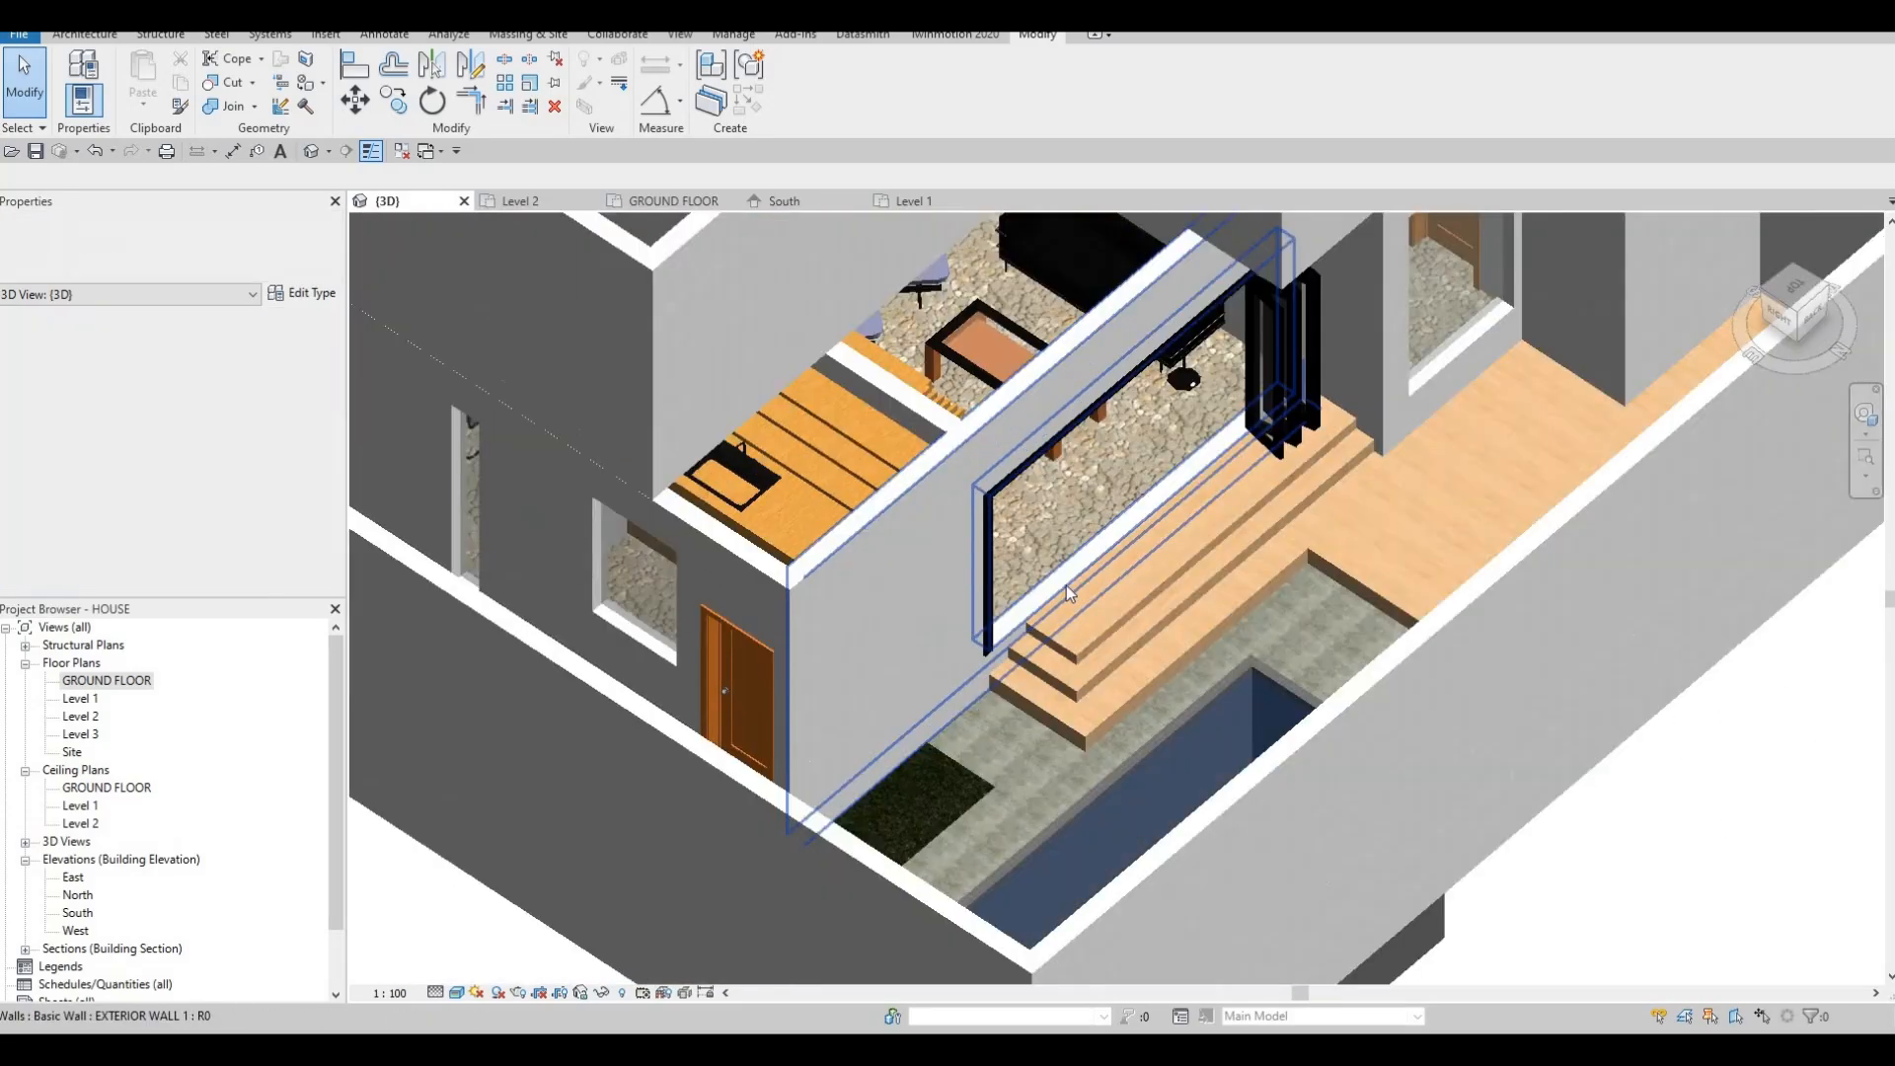